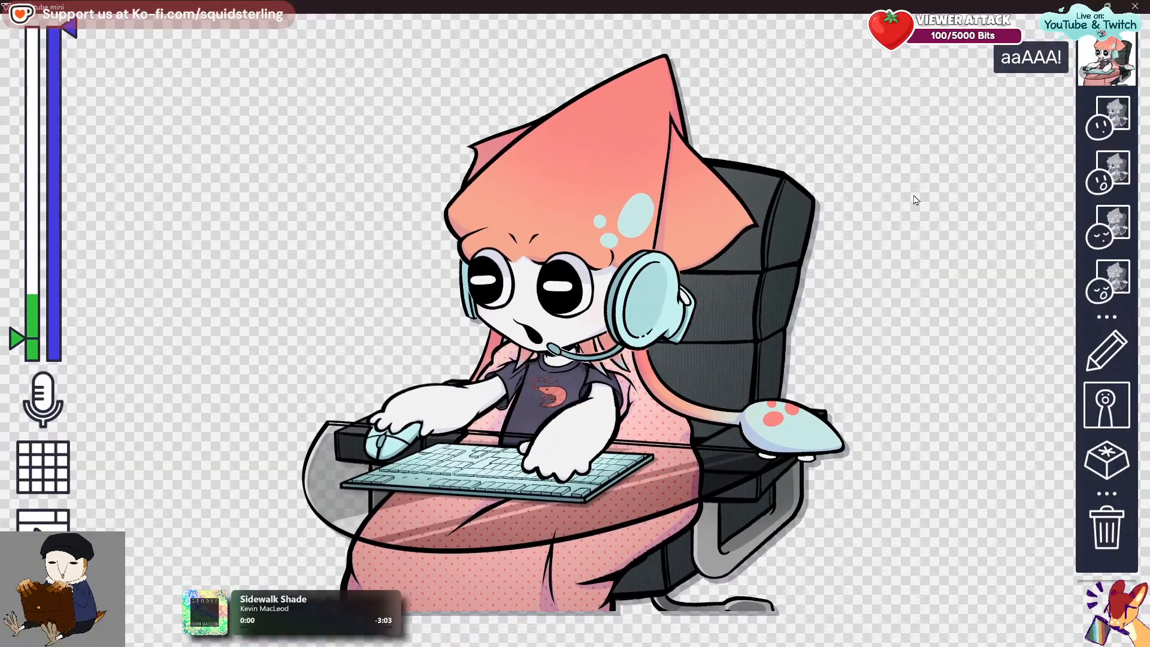
Activate the third avatar state and minimise the avatar program to get back to the drawing.
click(1106, 58)
click(1094, 197)
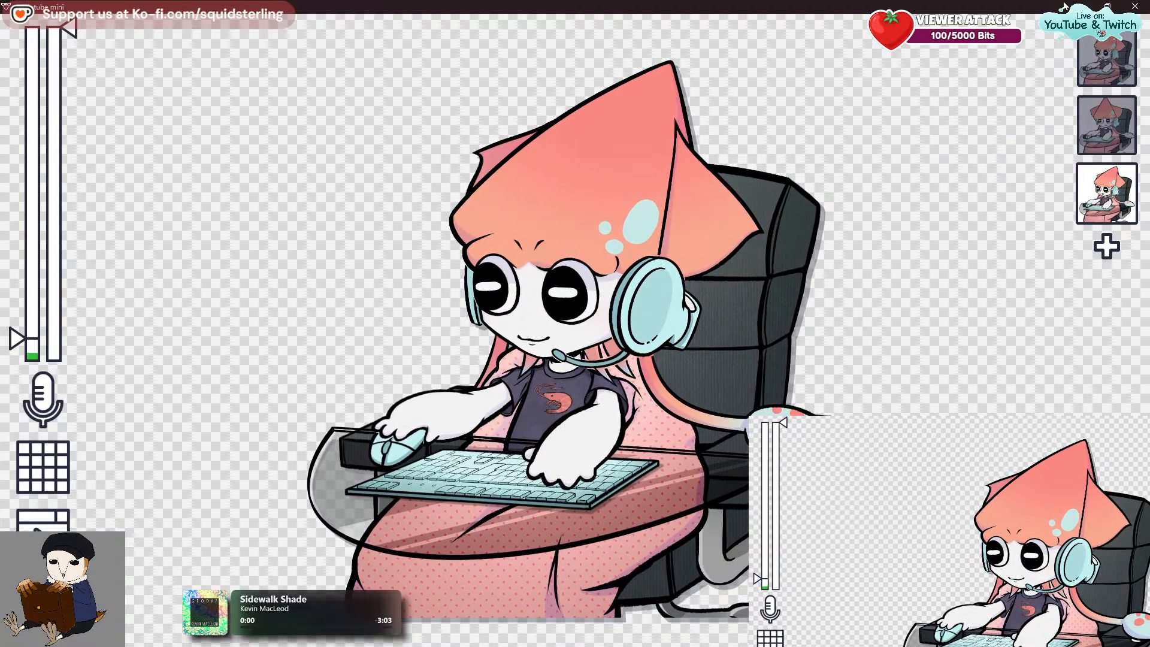
click(1080, 6)
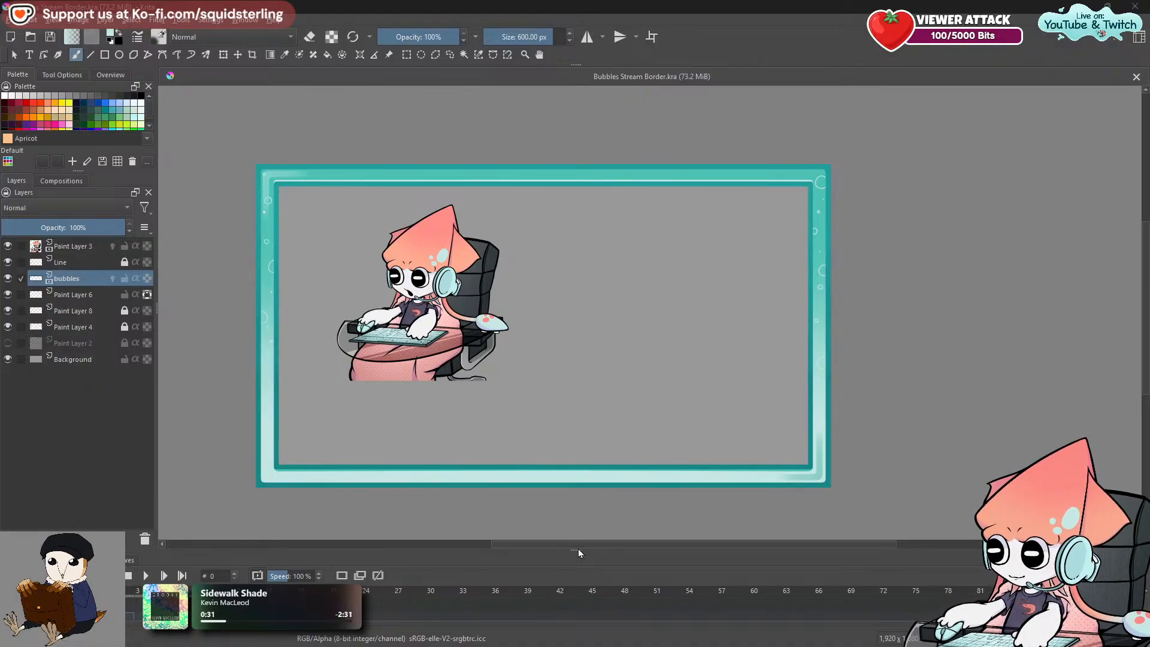
Hide Paint Layer 3 with the character reference and make the bubbles layer active.
click(67, 248)
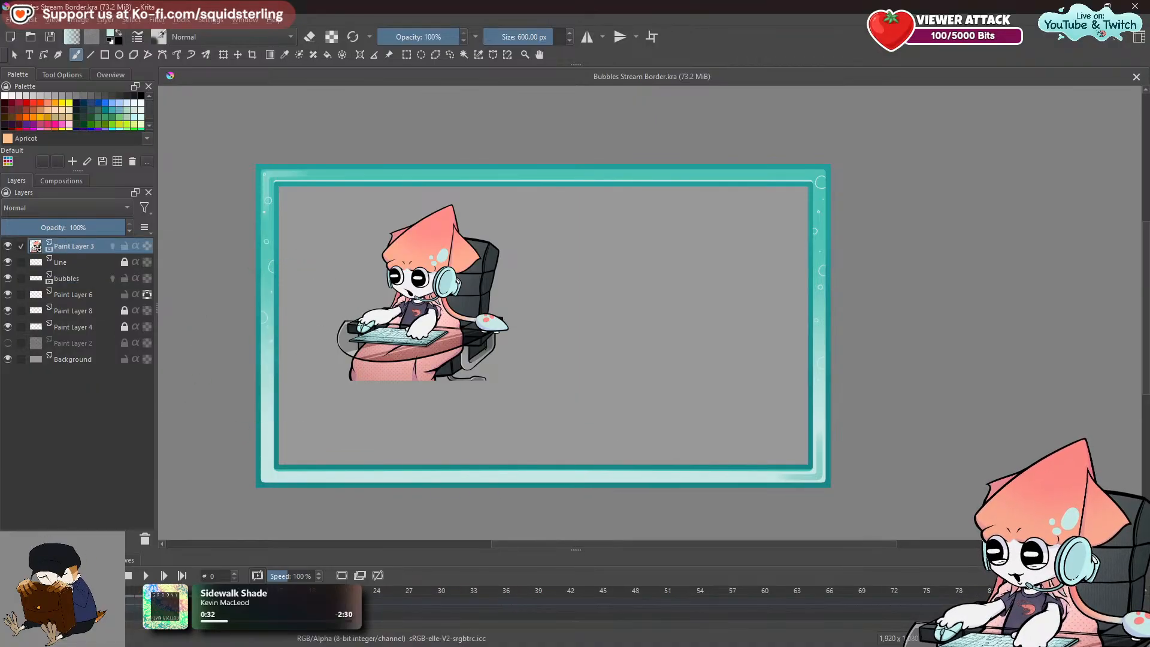
click(7, 246)
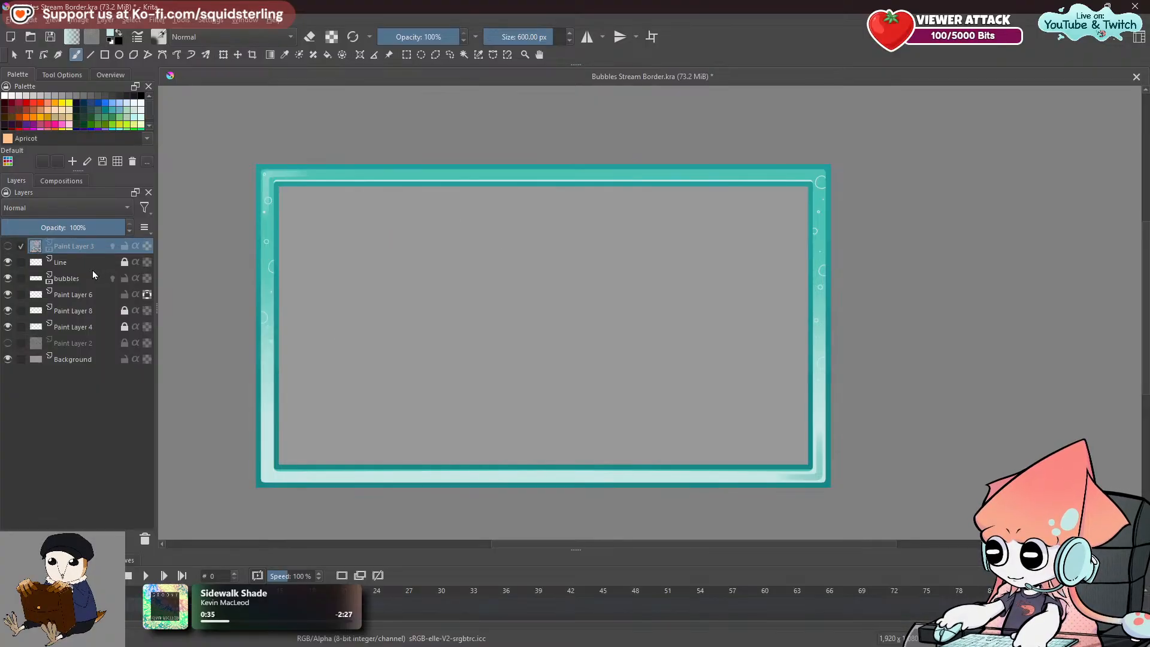
click(75, 263)
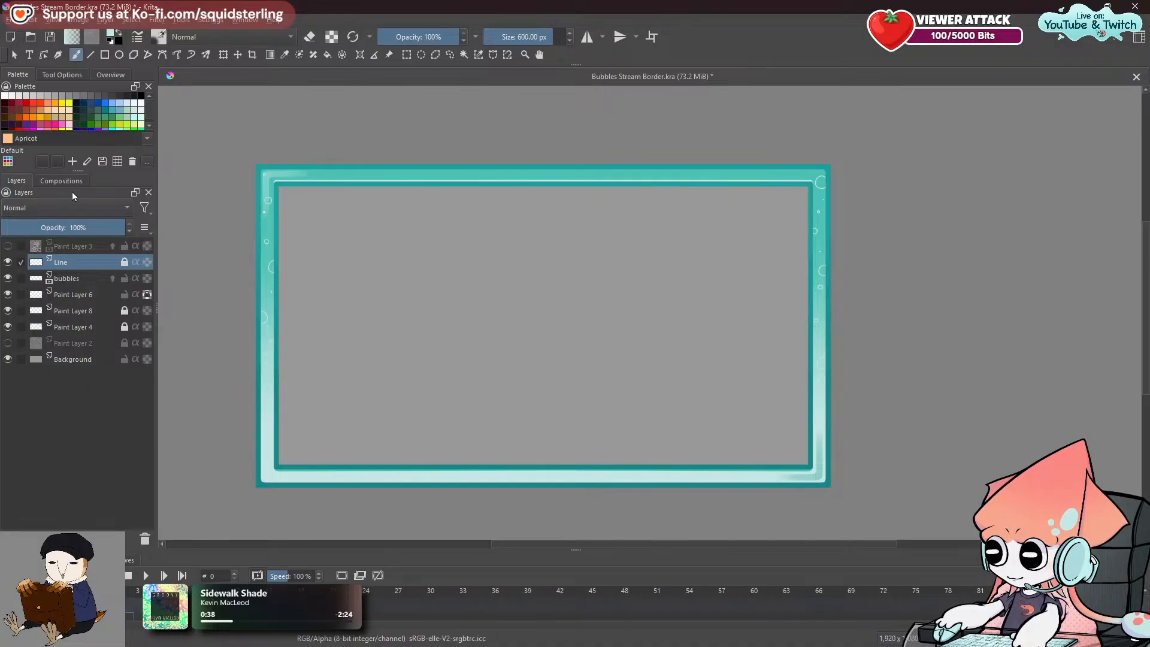
click(104, 280)
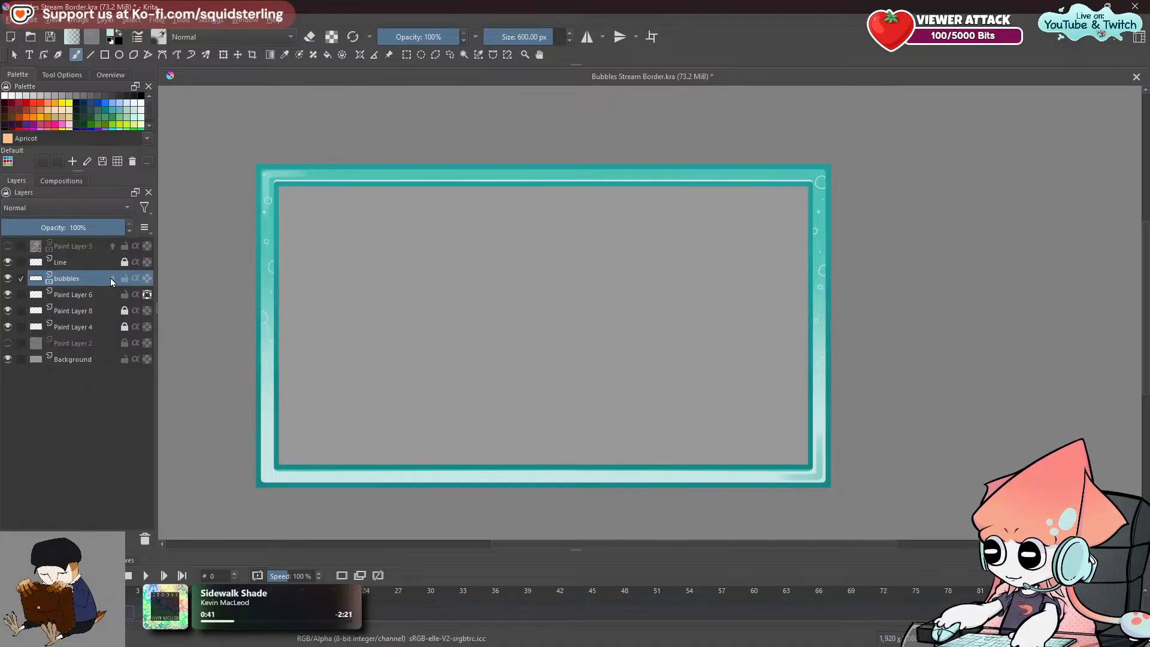
Sample the pale outline colour of a small bubble in the border's left strip and return to the Freehand Brush.
scroll(385, 231, up, 10)
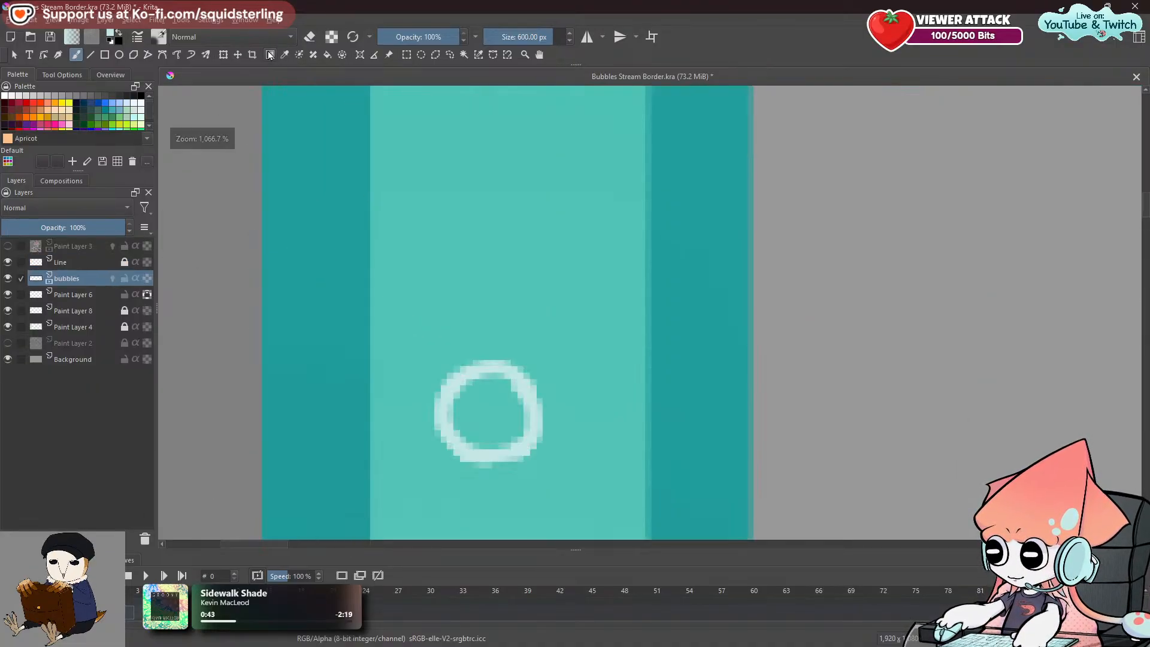
click(285, 54)
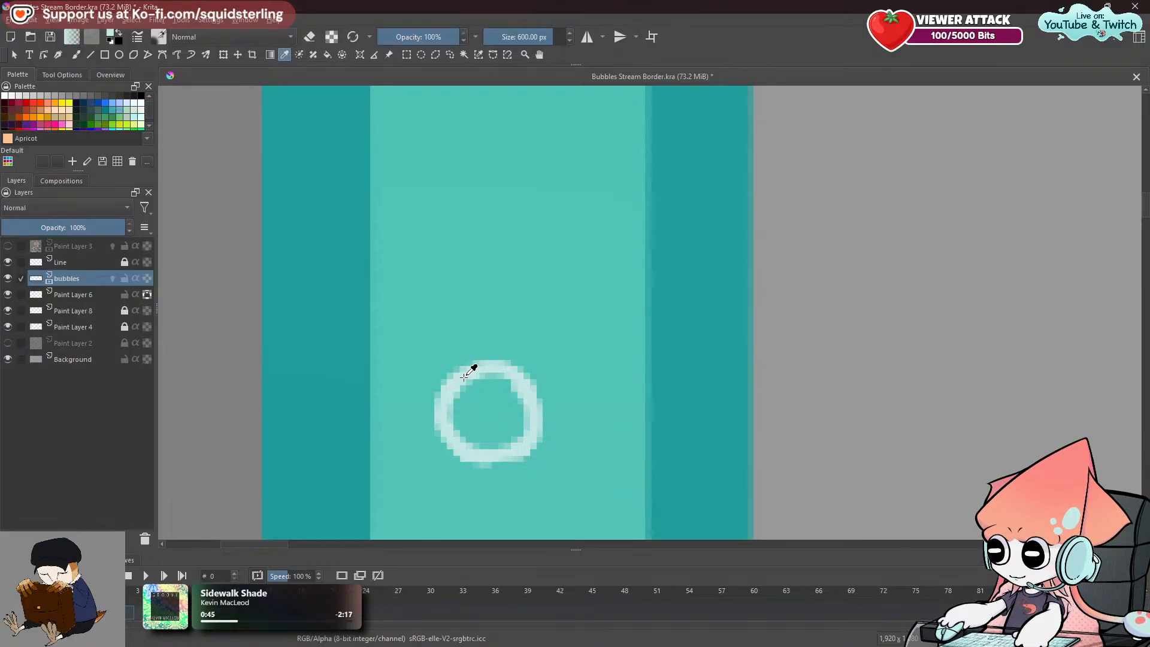
click(76, 54)
scroll(743, 293, down, 15)
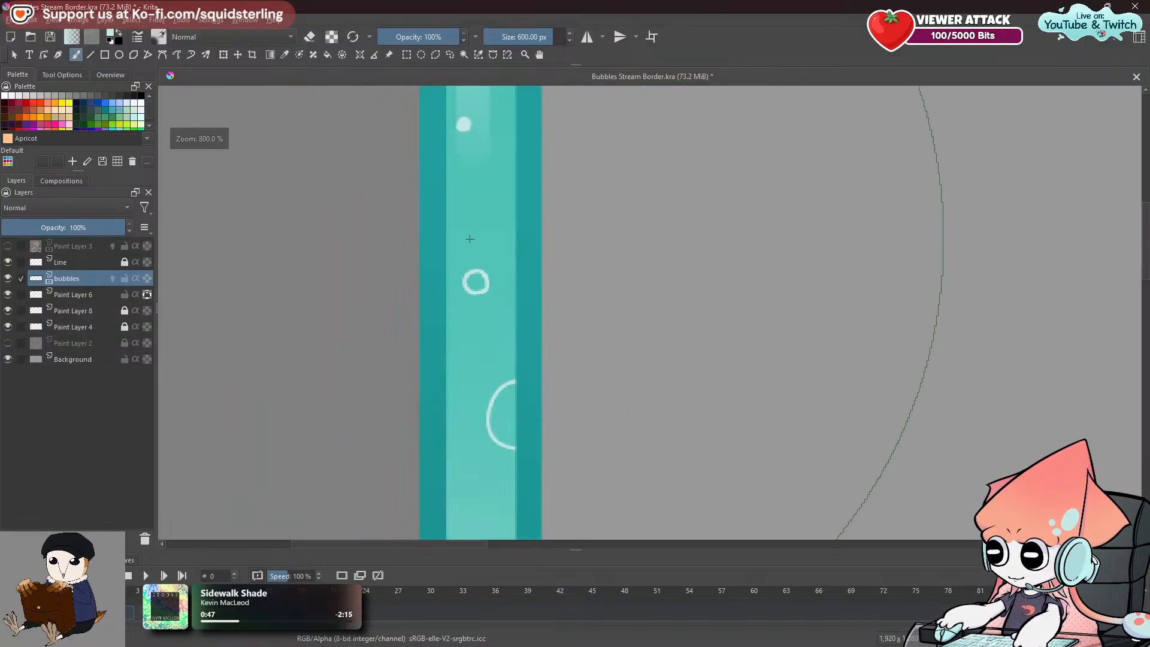
drag(534, 287, 520, 221)
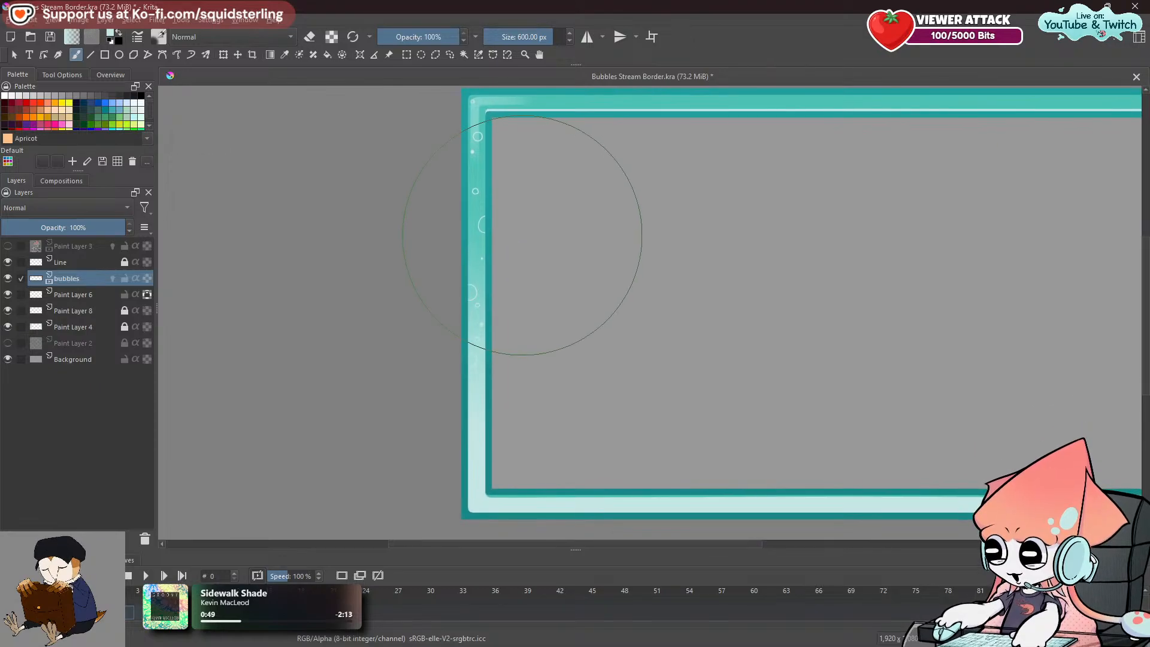
Reduce the brush size to 5.41 px beside the left border strip and undo the stray stroke.
scroll(493, 375, up, 2)
mouse_move(493, 375)
mouse_down()
mouse_move(480, 378)
mouse_move(594, 338)
mouse_up()
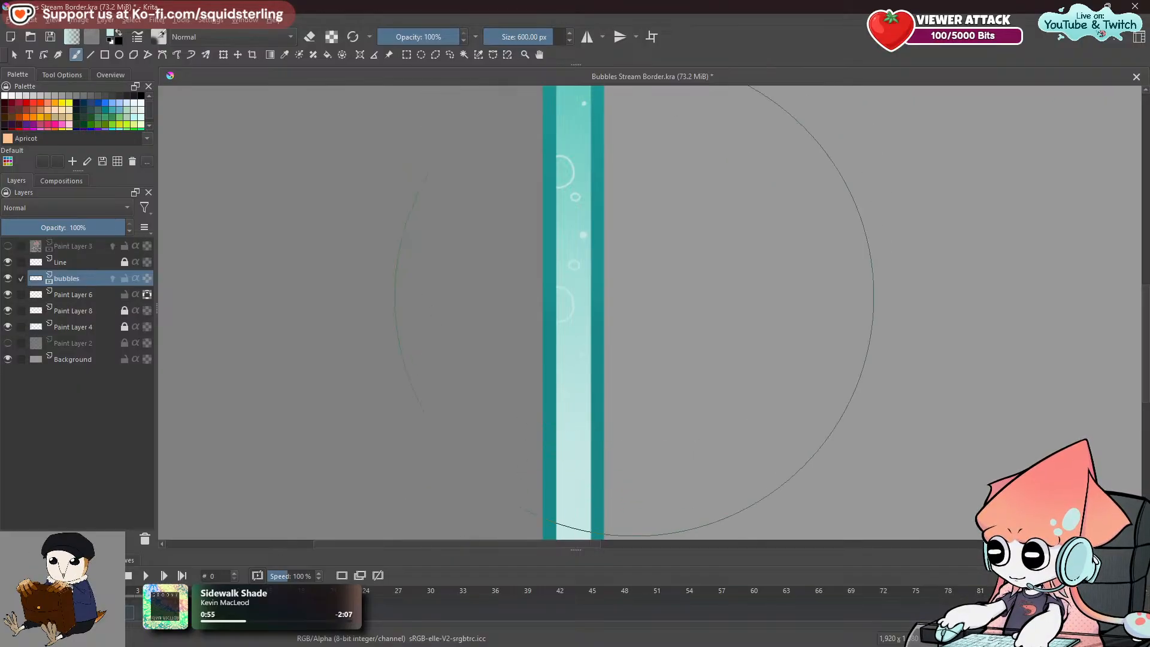
mouse_move(586, 184)
shift+mouse_down()
mouse_move(623, 311)
mouse_move(647, 308)
mouse_move(672, 257)
mouse_move(527, 311)
mouse_move(672, 254)
mouse_move(623, 254)
mouse_move(571, 223)
shift+mouse_up()
key(ctrl+z)
click(158, 37)
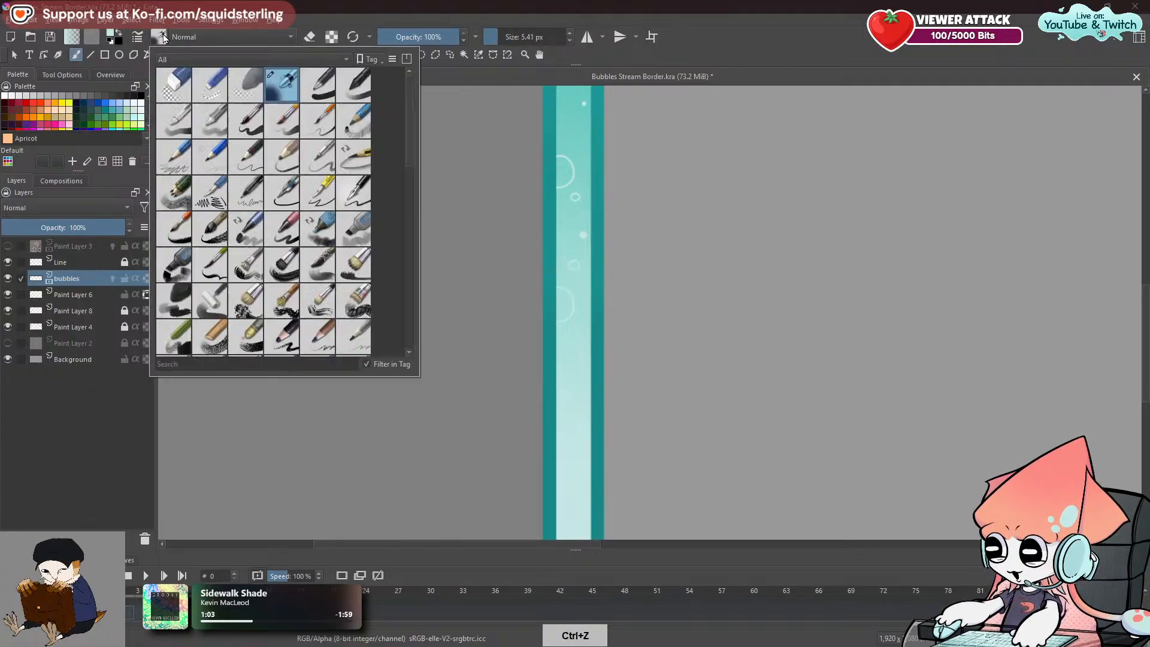
click(319, 106)
drag(577, 170, 575, 231)
key(ctrl+z)
shift+drag(635, 186, 603, 186)
mouse_move(578, 151)
mouse_down()
mouse_move(577, 192)
mouse_move(584, 157)
mouse_up()
key(ctrl+z)
key(shift)
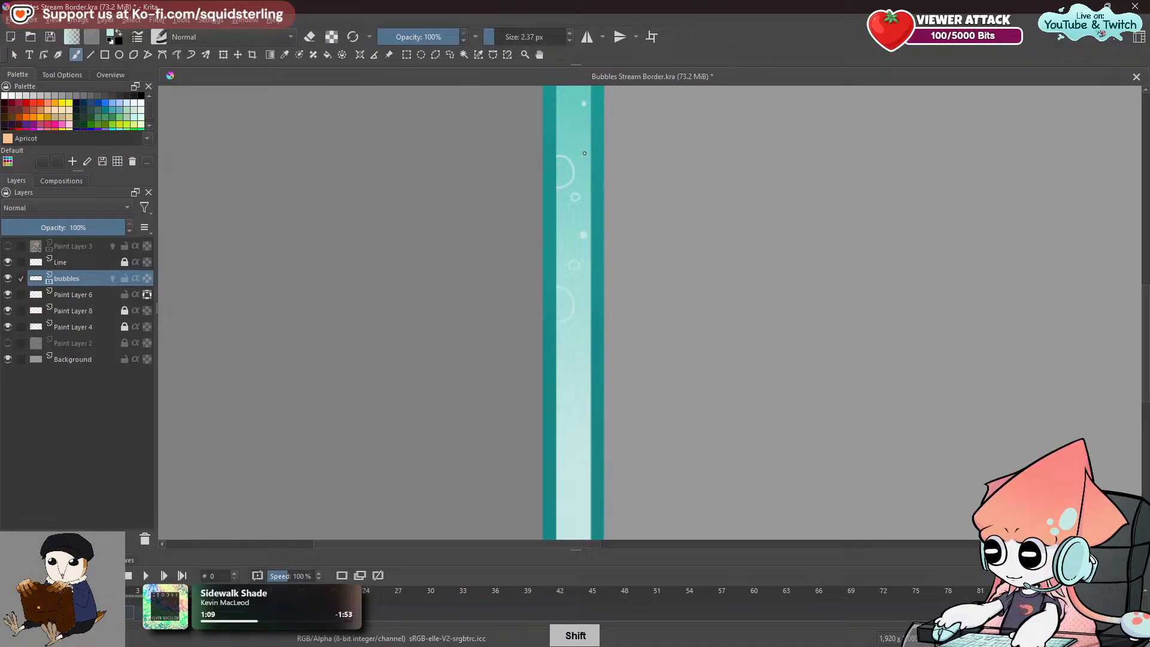
key(slash)
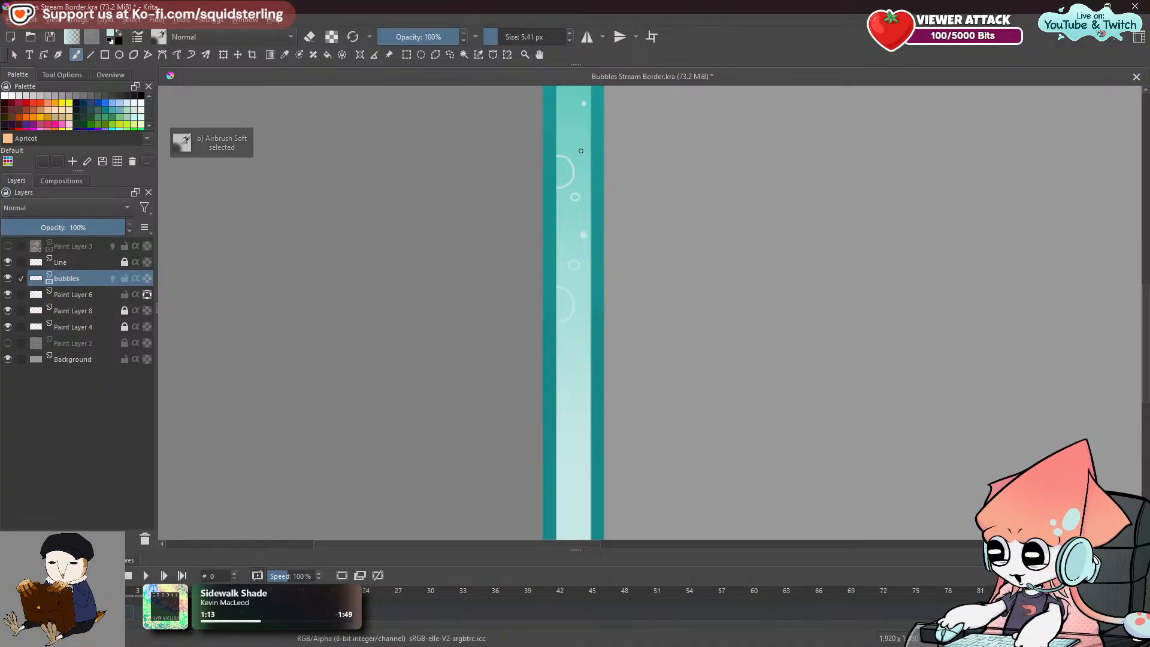
Go to frame 2 in the timeline and turn on onion skins for the bubbles layer.
key(space)
drag(526, 349, 485, 361)
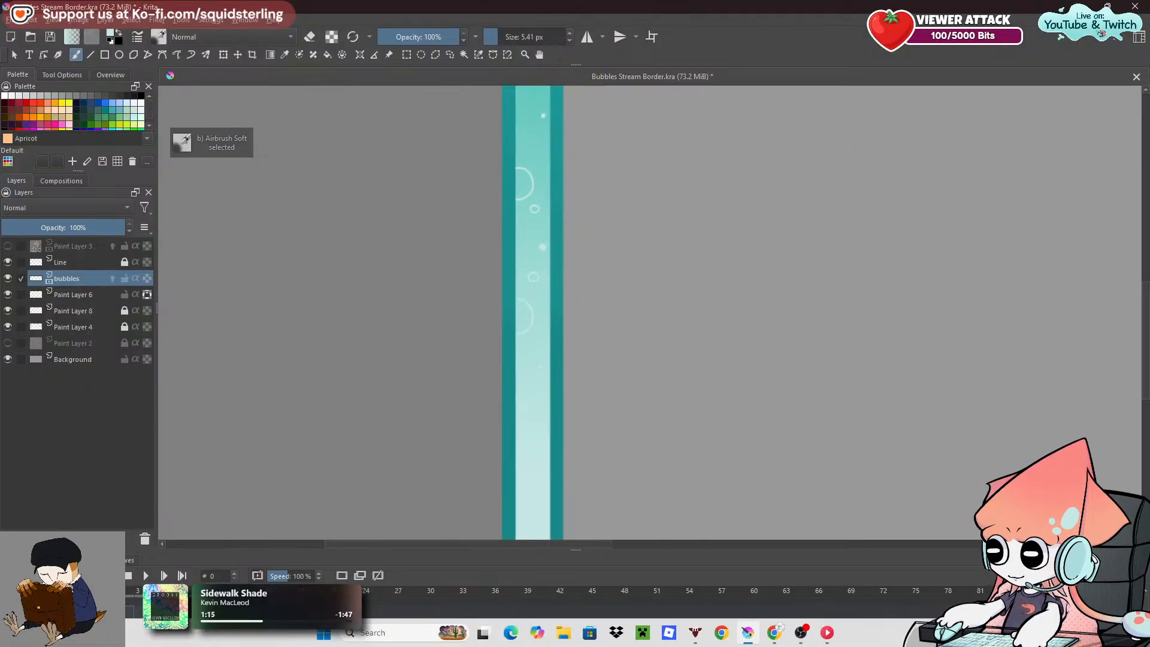
click(130, 612)
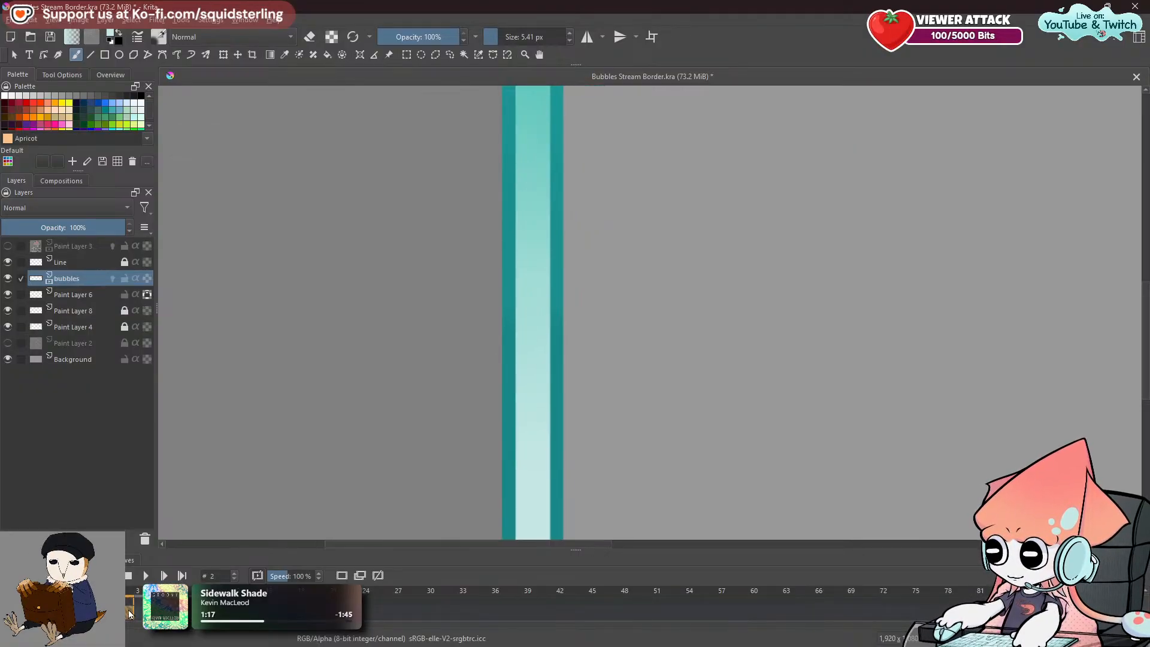
click(113, 279)
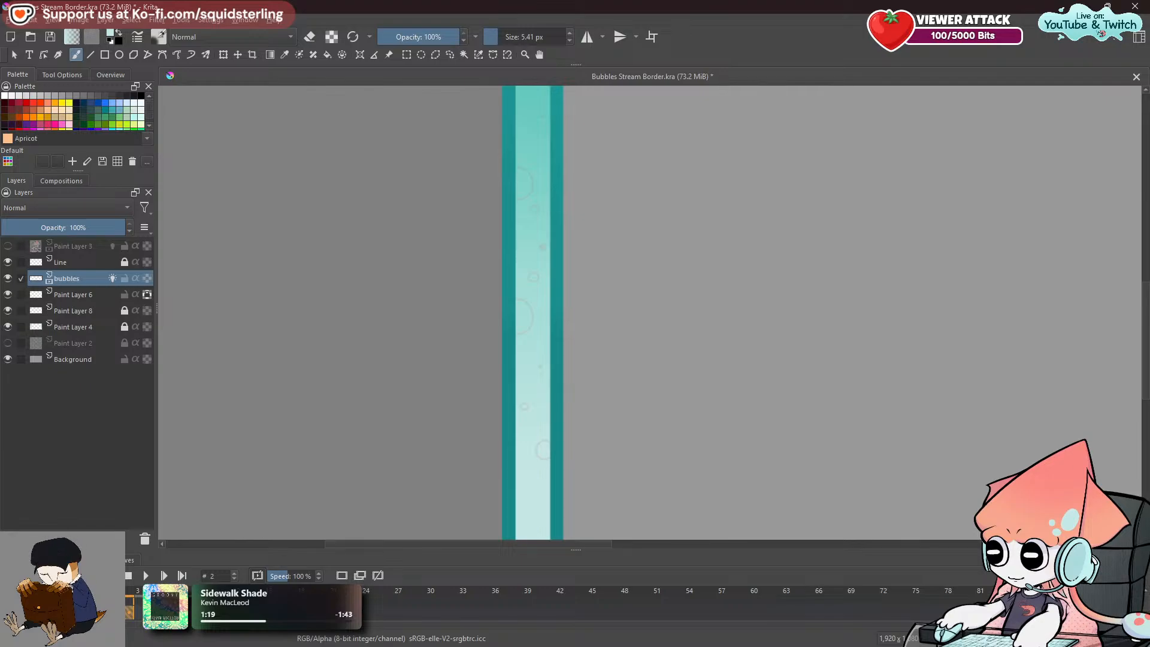
Try to paint a bubble on frame 2 above its onion-skin ghost in the lower left strip with Airbrush Soft.
key(space)
drag(630, 446, 604, 291)
scroll(497, 312, up, 3)
key(space)
drag(498, 312, 525, 521)
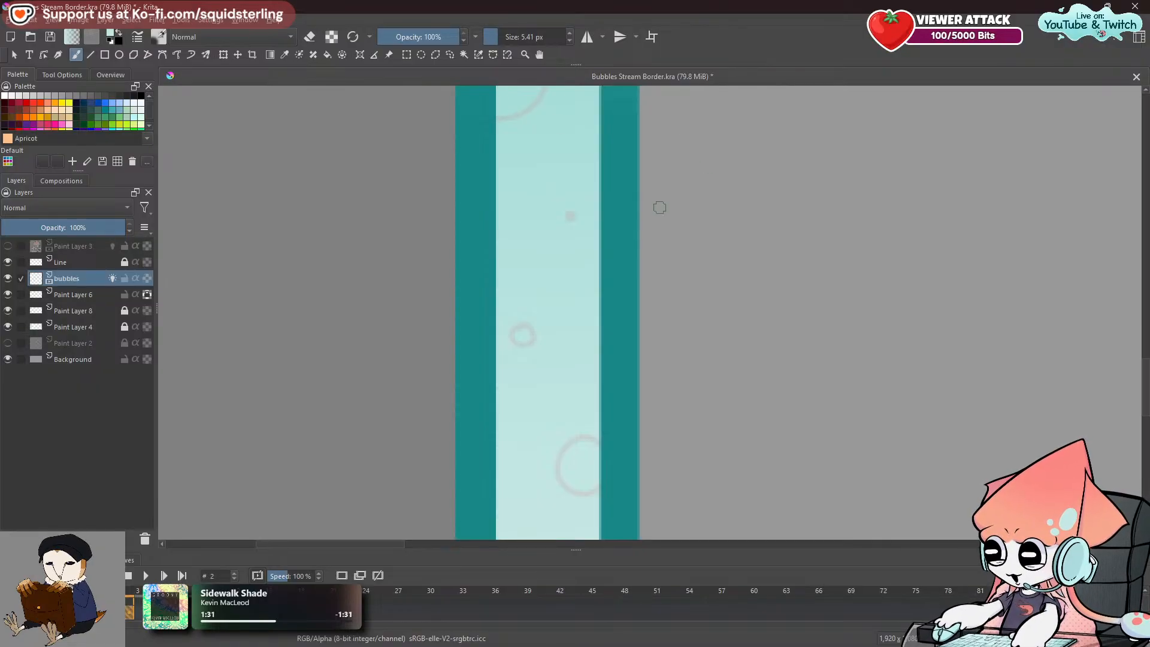
scroll(575, 447, up, 1)
mouse_move(575, 446)
mouse_down()
mouse_move(576, 369)
mouse_move(547, 410)
mouse_move(559, 430)
mouse_up()
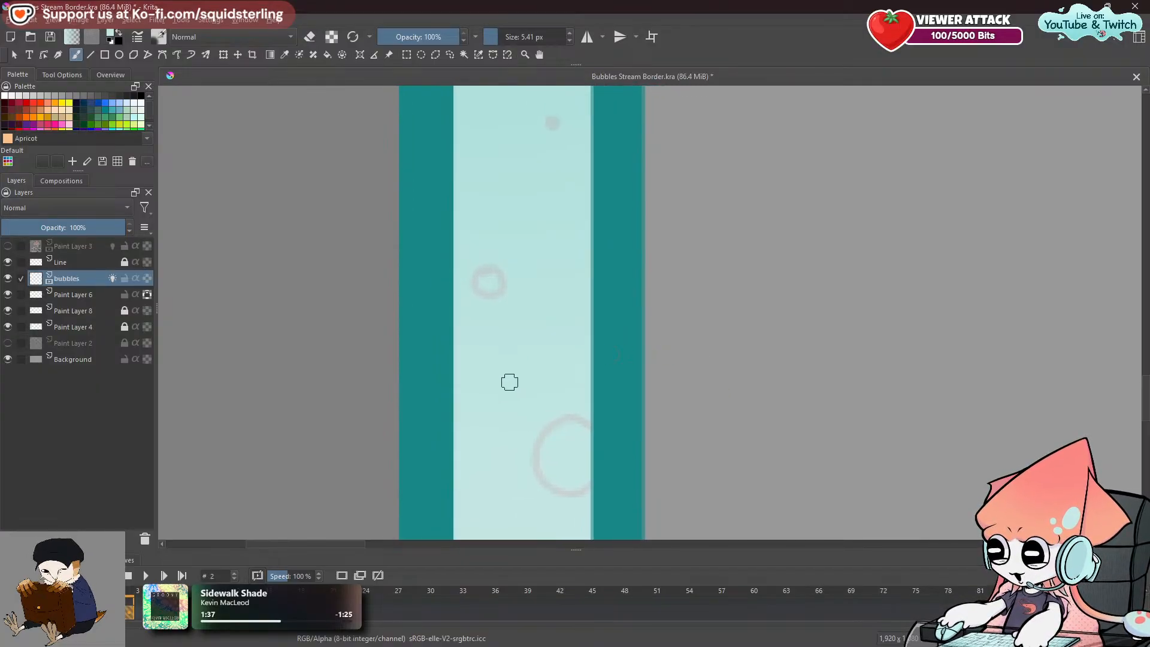
key(e)
key(e)
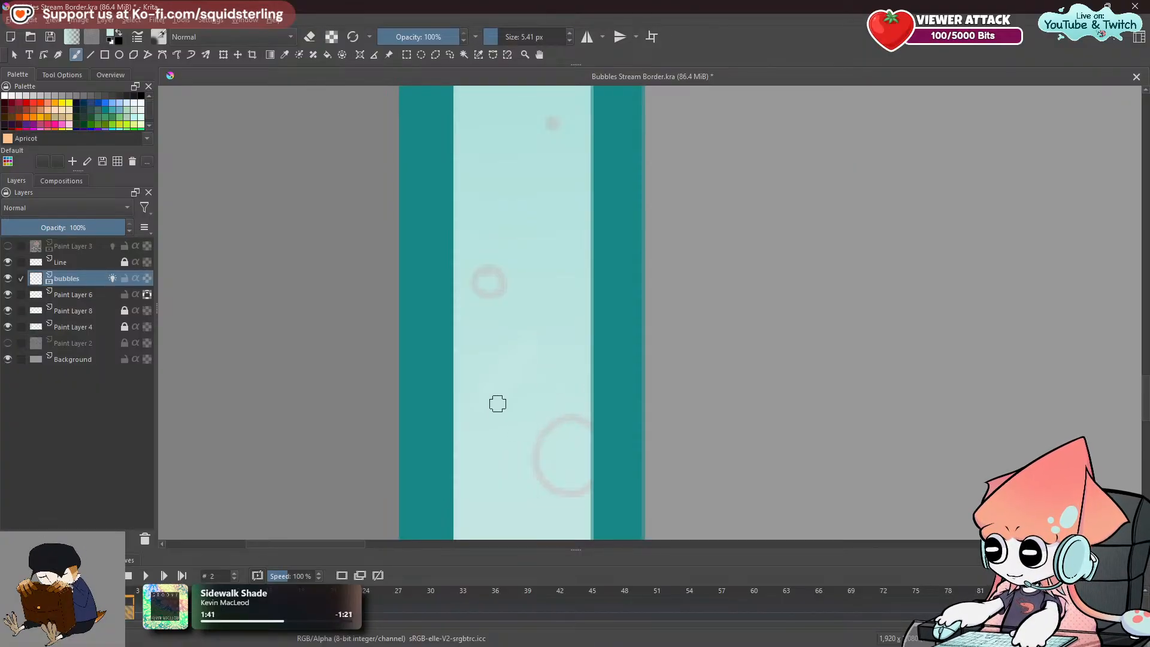
key(ctrl+shift+z)
key(ctrl+shift+z)
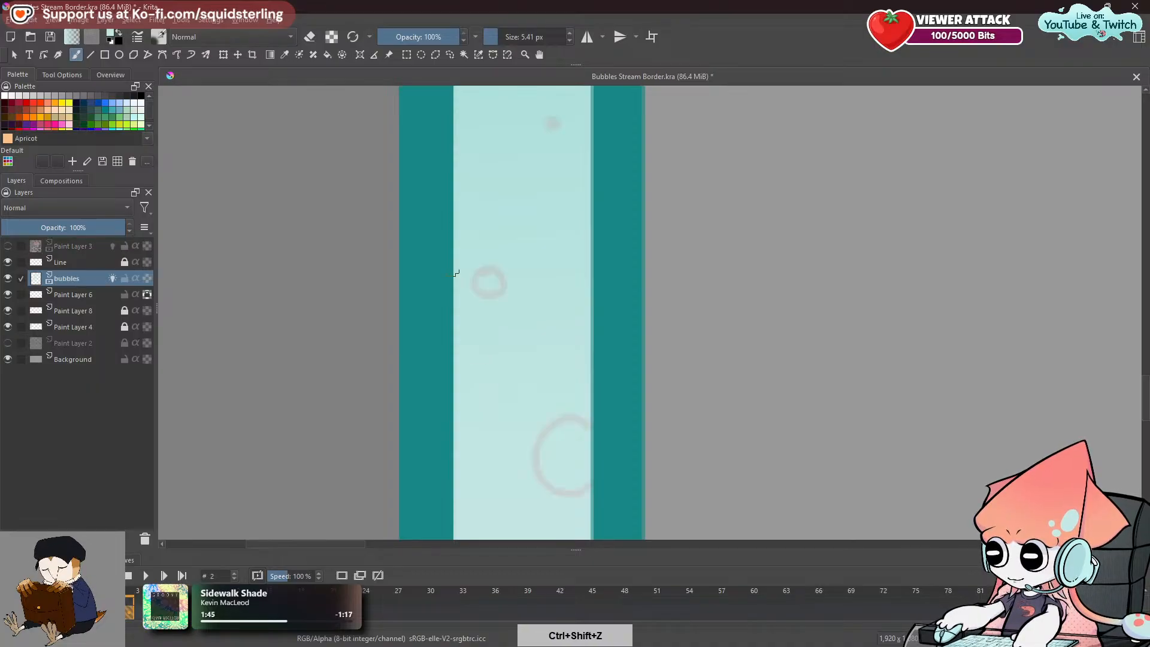
Sample the pale tint at the lower part of the left strip, choose a fine basic brush preset and undo the test stroke.
click(285, 59)
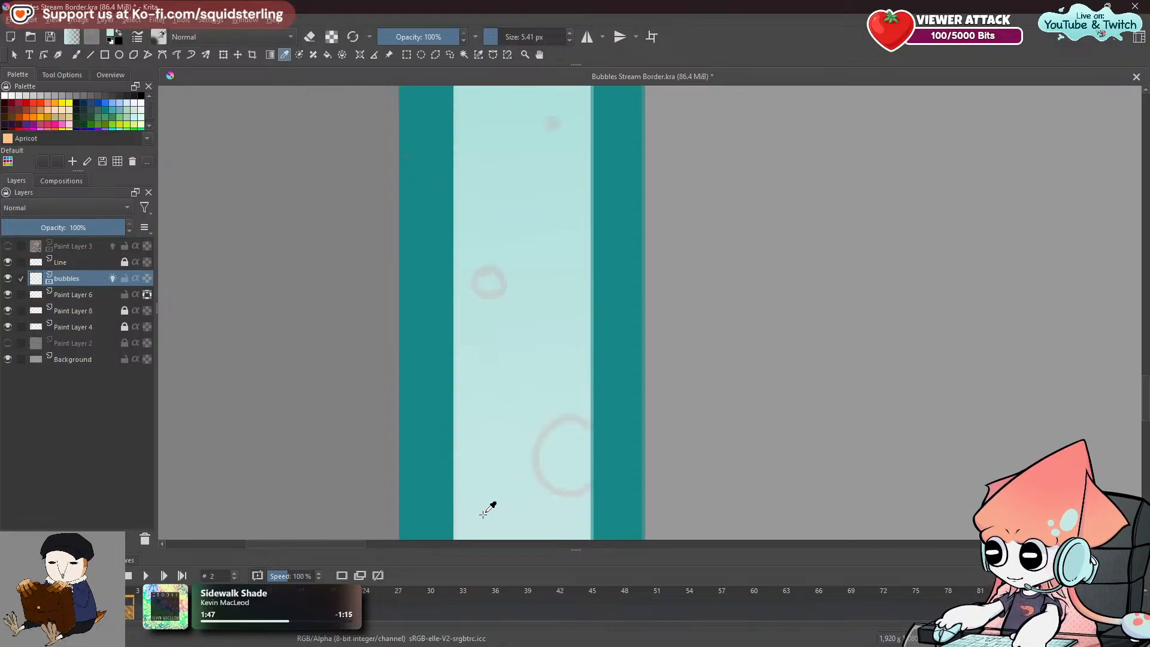
click(76, 55)
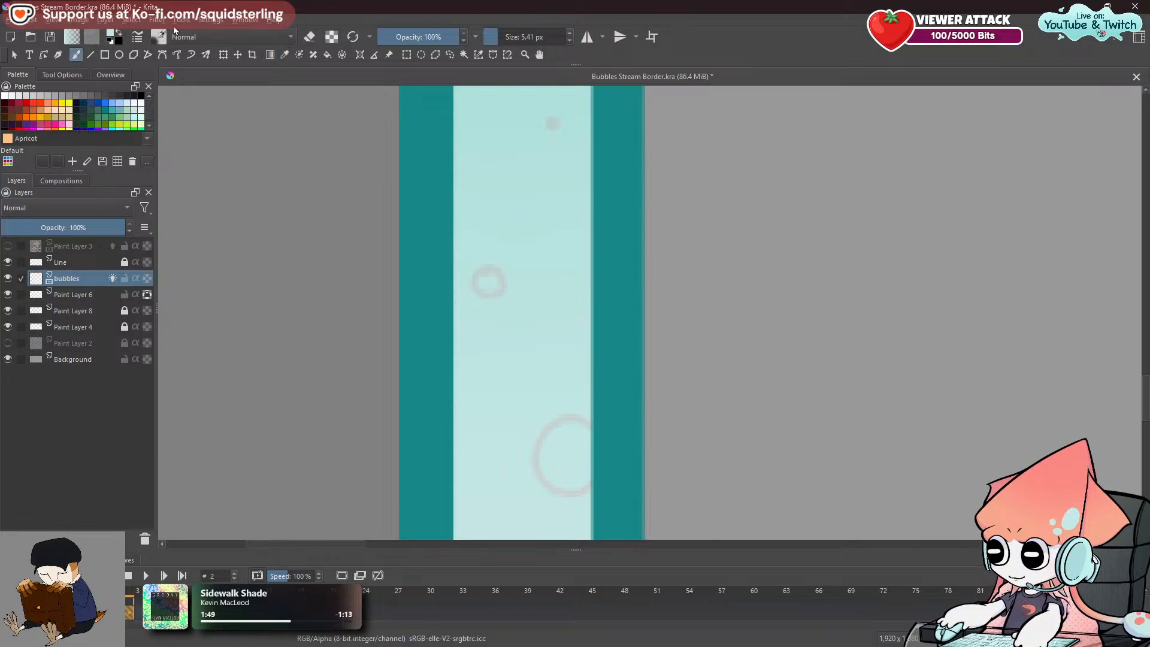
click(160, 36)
click(309, 95)
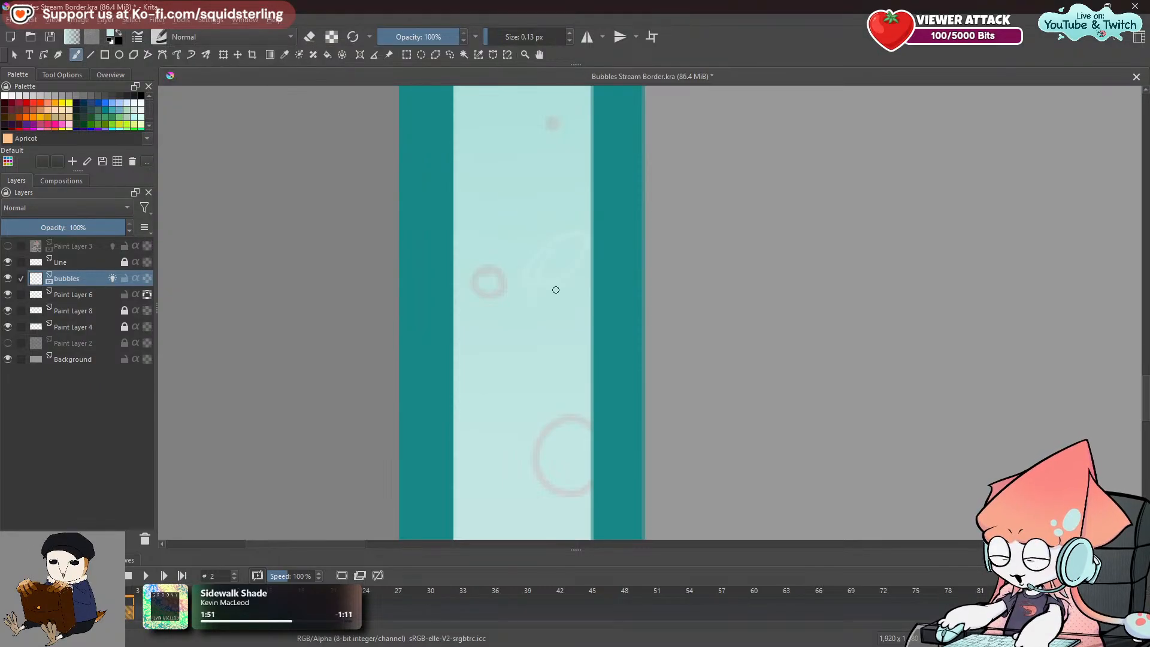
key(ctrl+z)
Compare frame 0 with frame 2 and draw the large bubble's outline on frame 2 just above its onion-skin ghost.
click(108, 612)
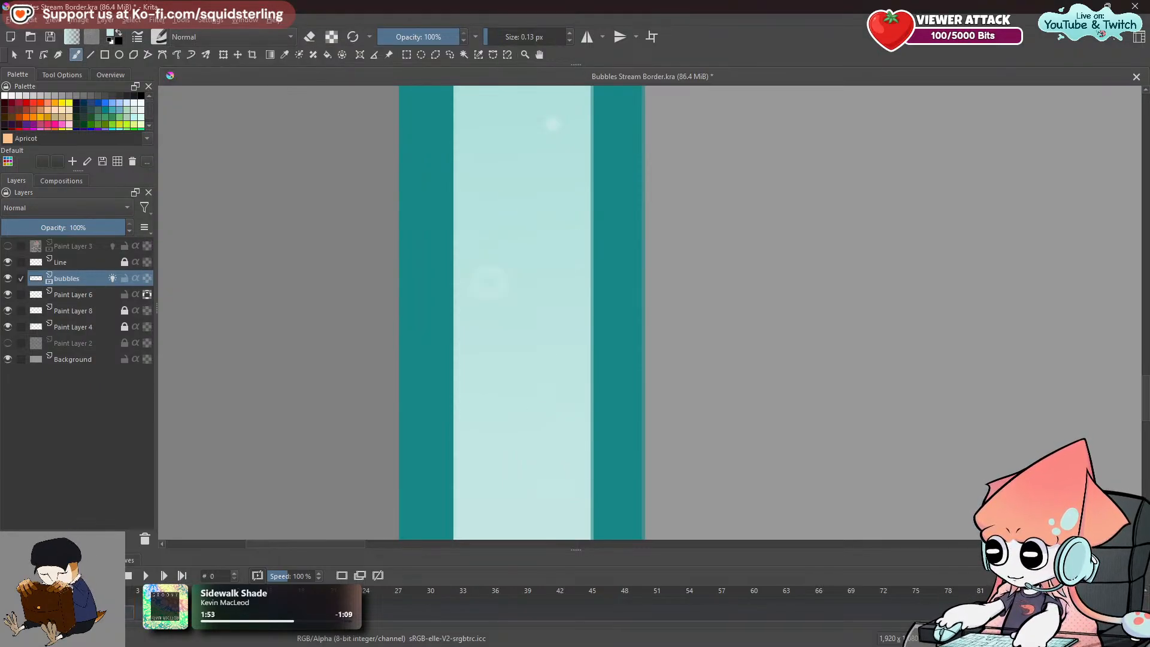
click(135, 615)
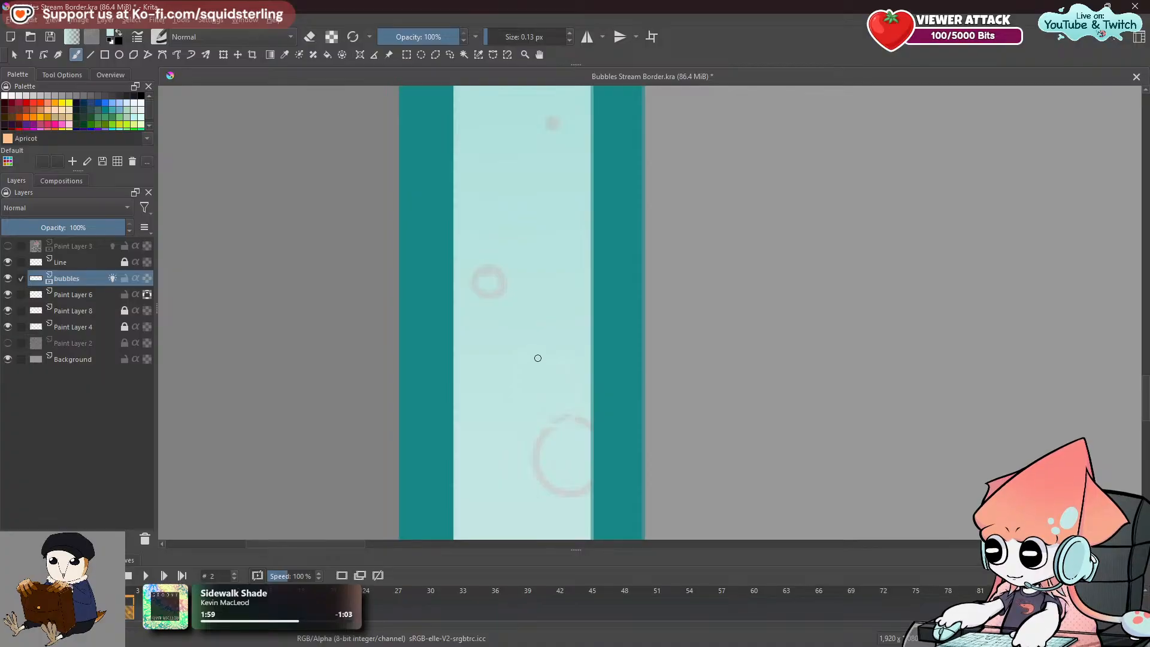
key(ctrl+z)
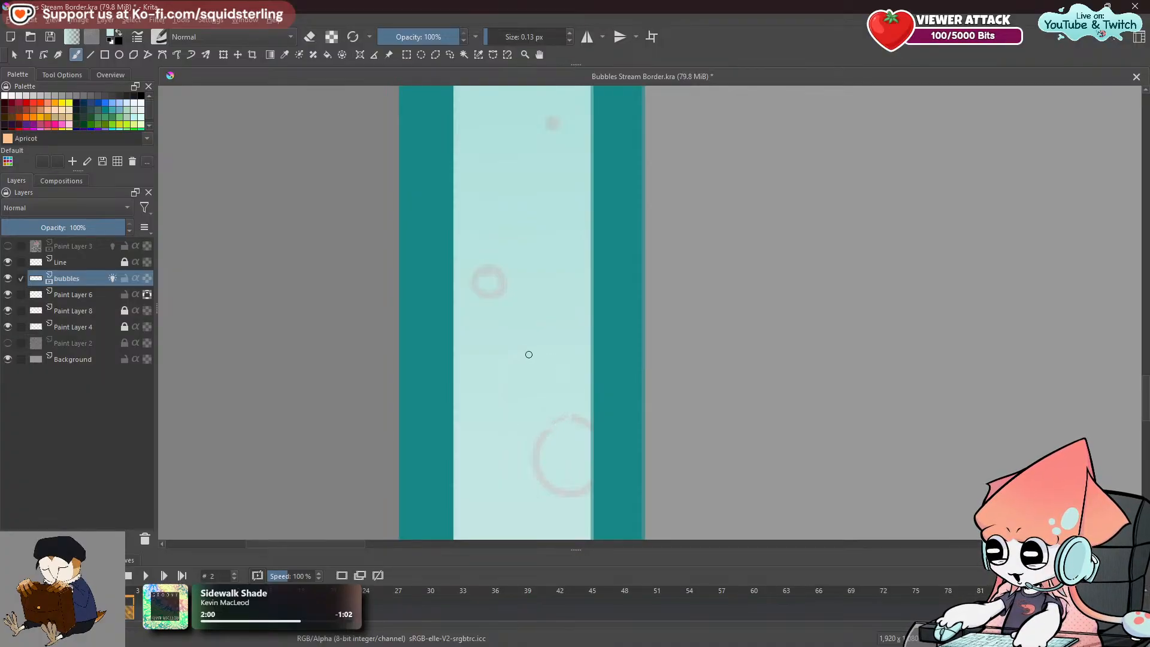
key(ctrl+z)
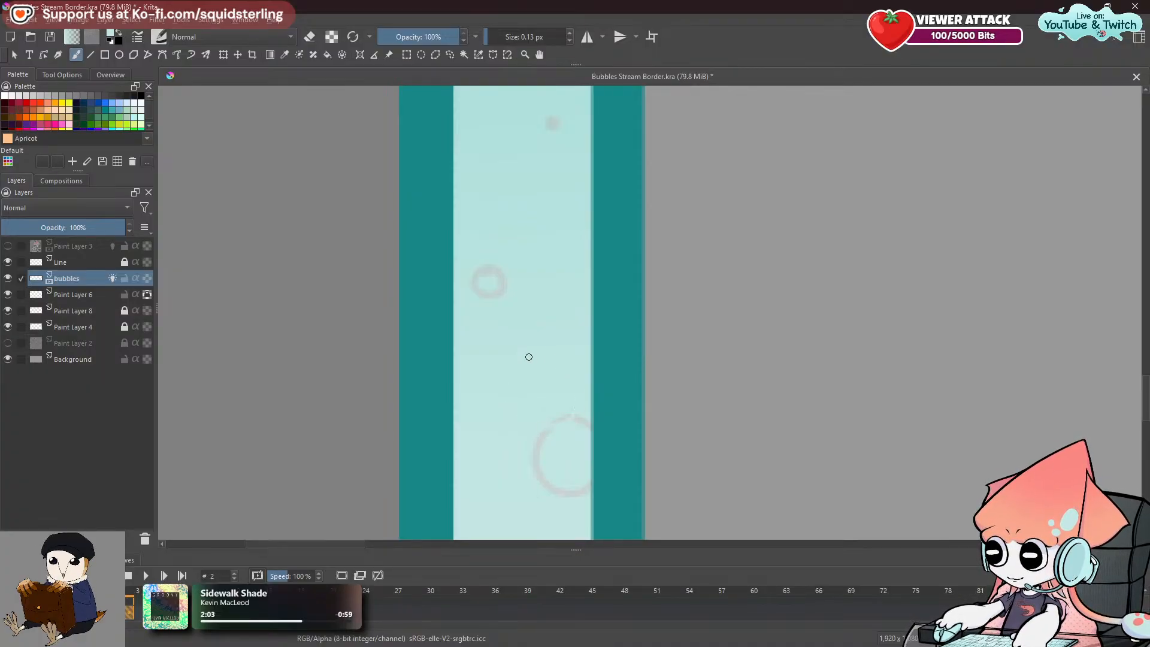
key(ctrl+z)
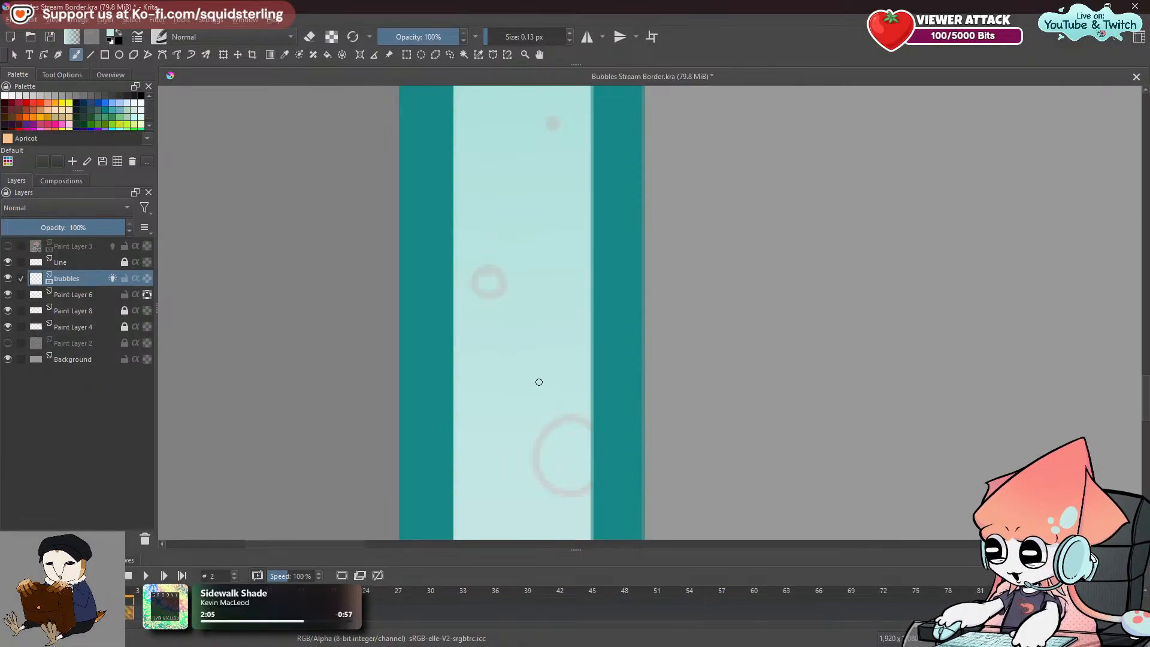
drag(540, 428, 574, 413)
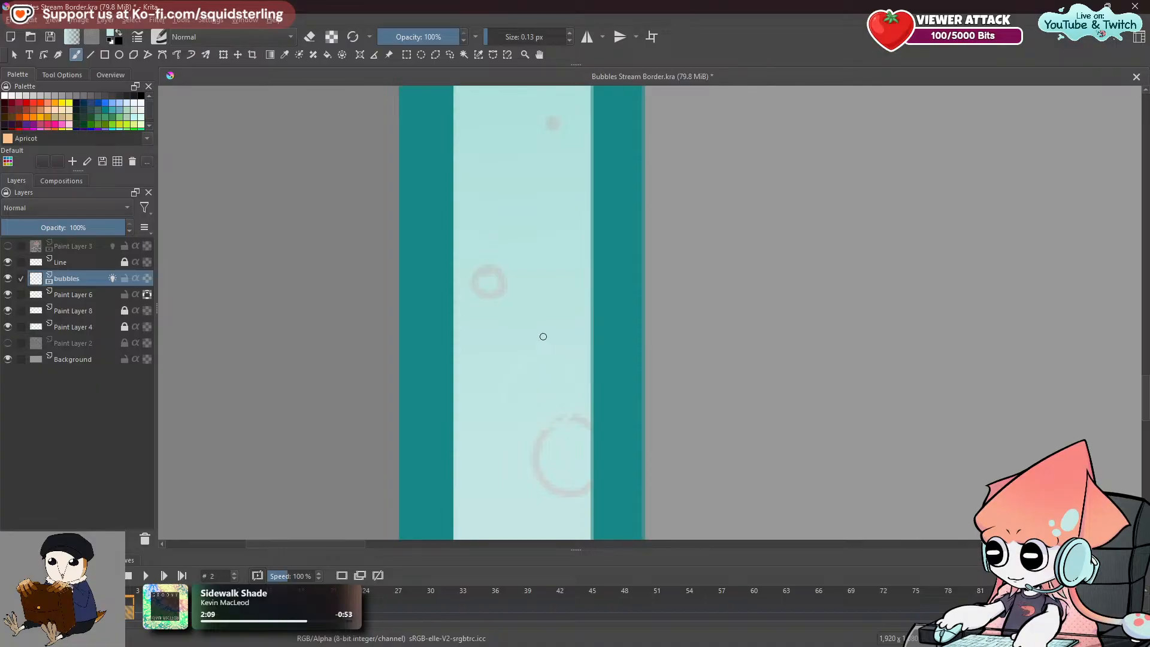
Outline the small ring bubble on frame 2 just above its onion-skin ghost in the lower left strip, redoing unsatisfactory strokes.
drag(551, 328, 536, 406)
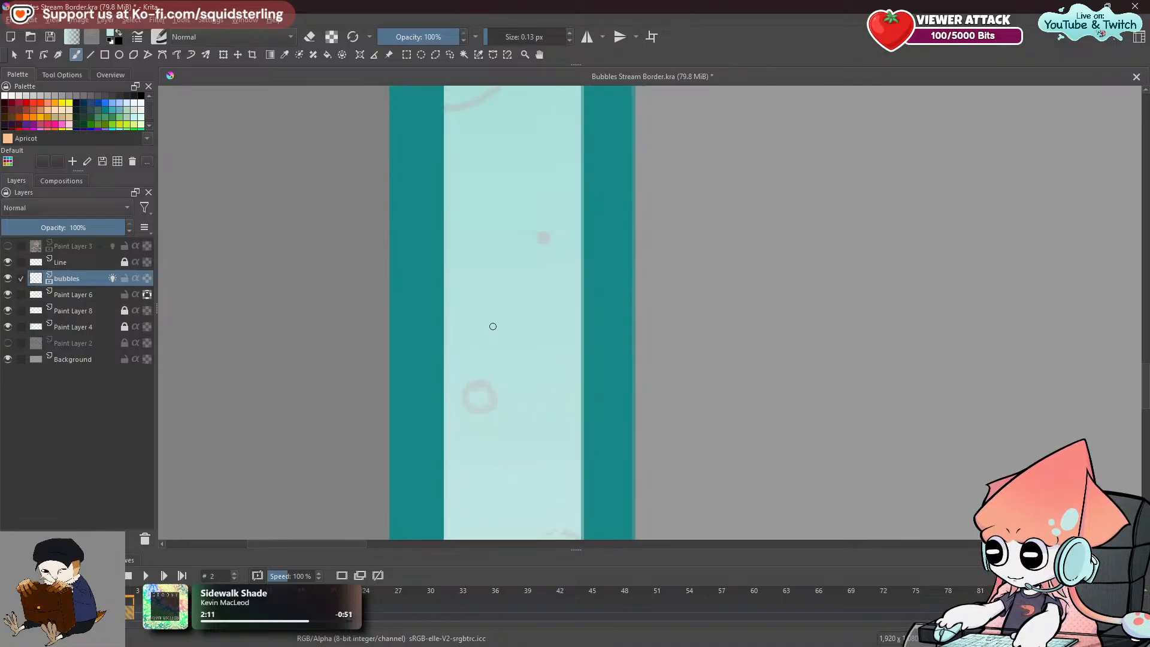
key(ctrl+z)
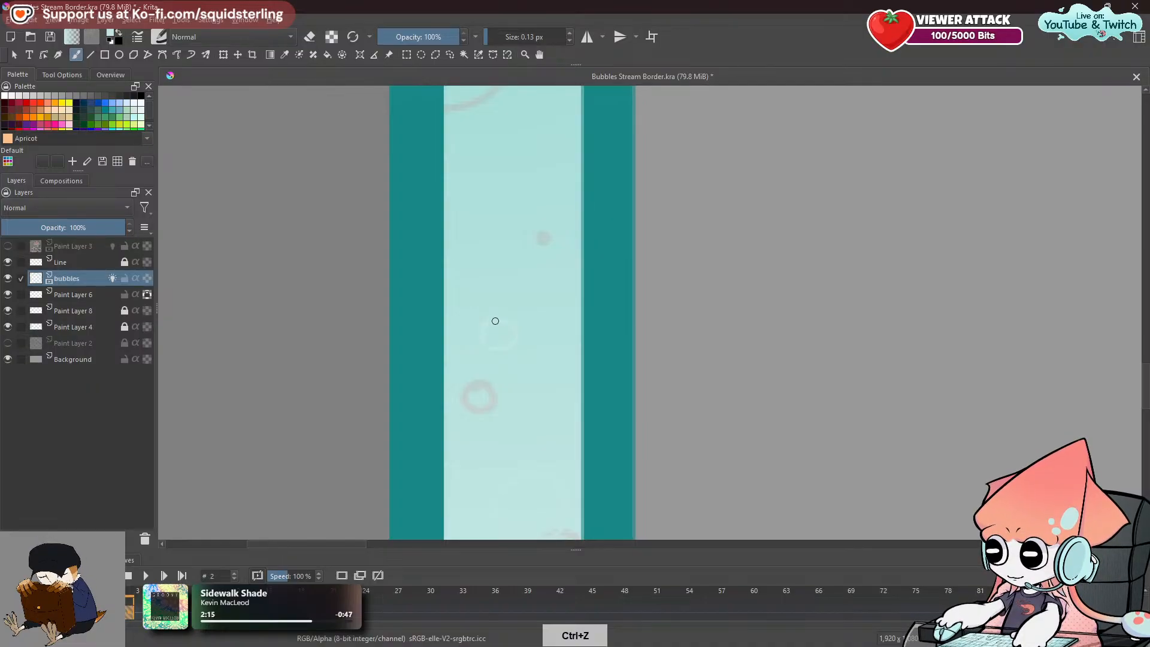
key(ctrl+z)
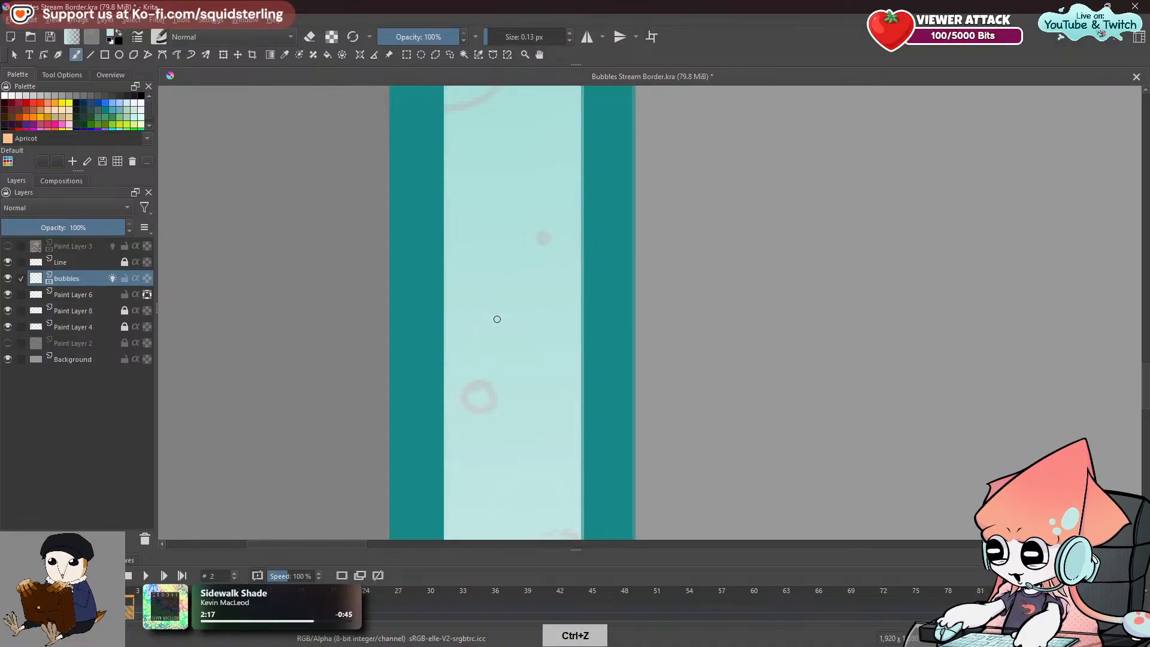
key(ctrl+z)
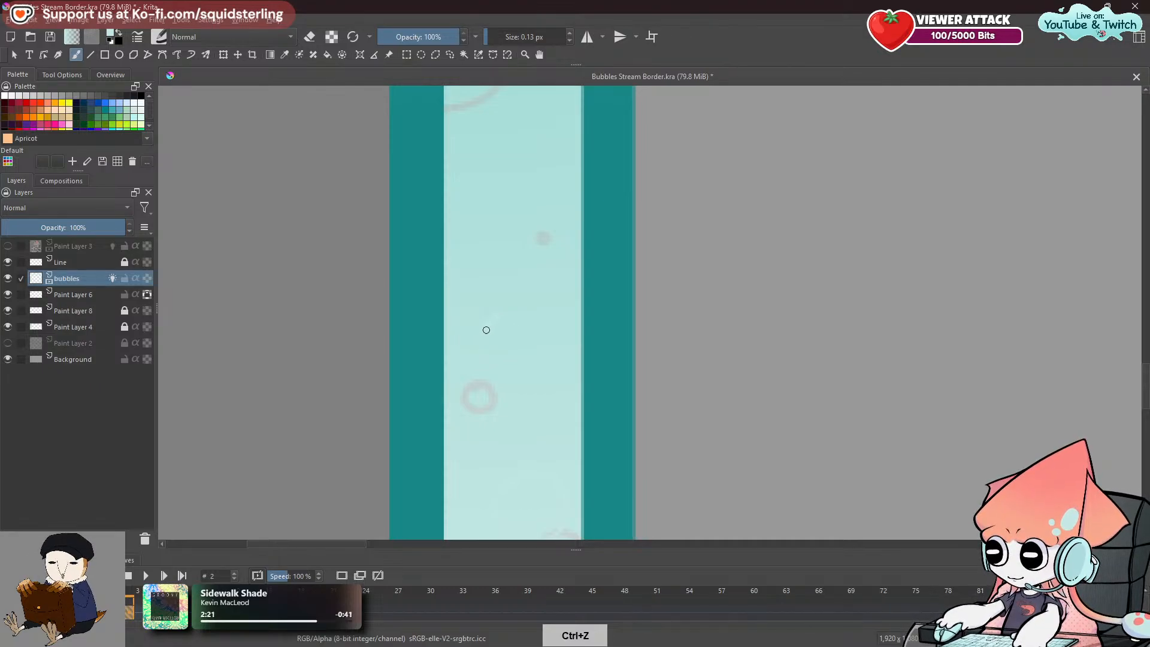
key(ctrl+z)
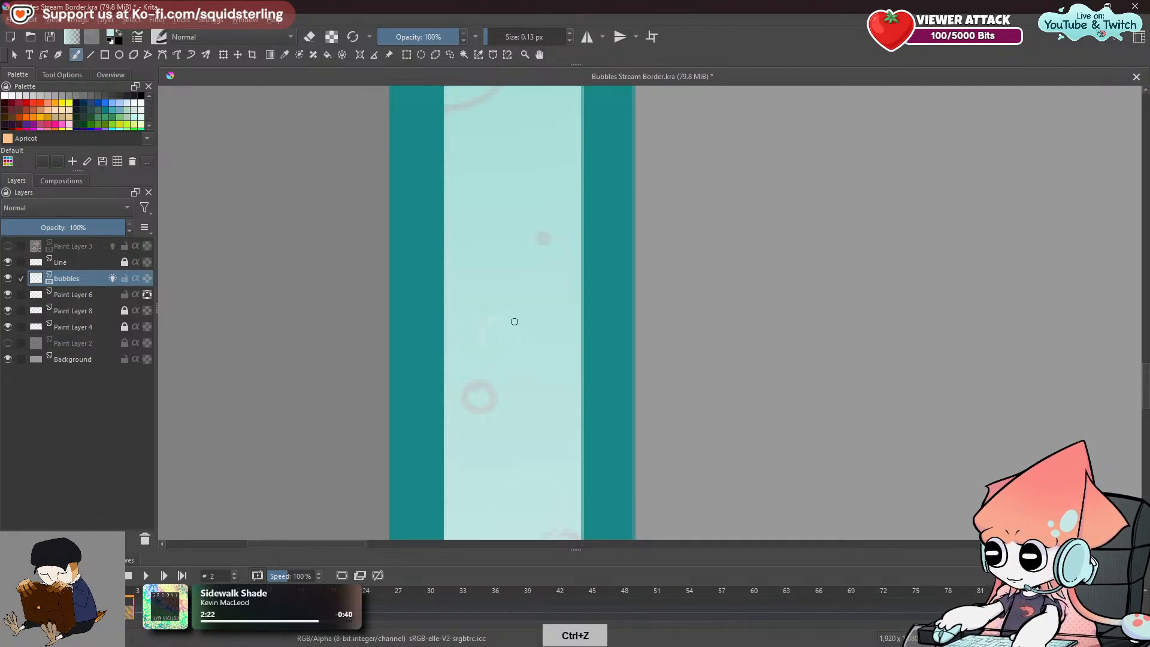
key(ctrl+z)
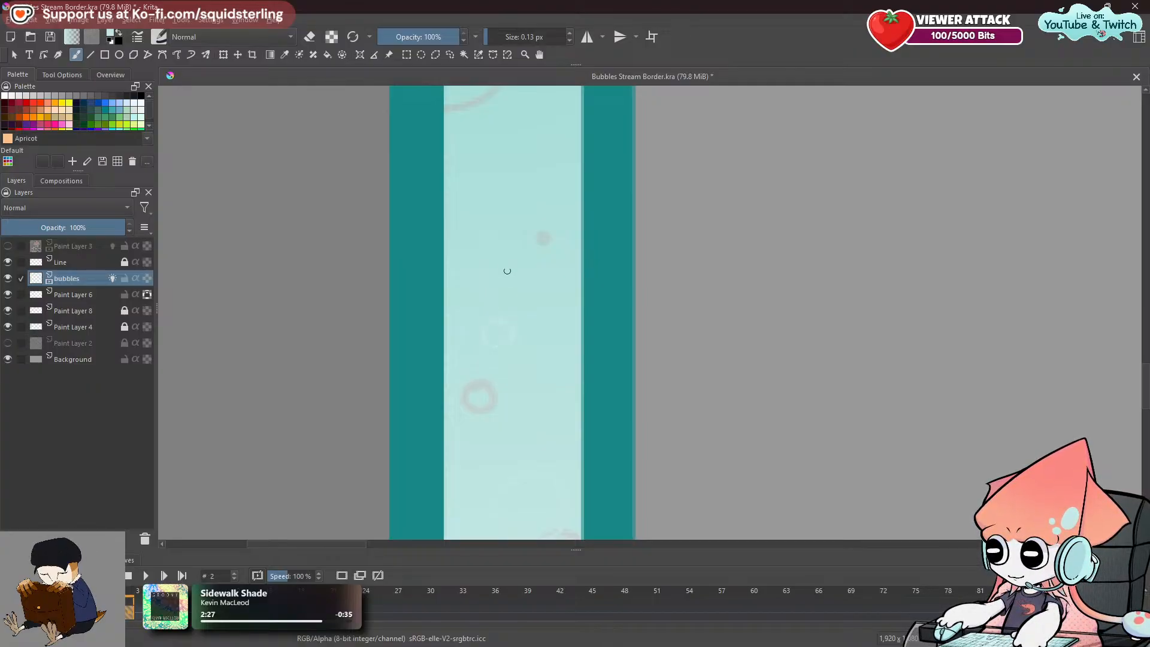
Set the brush size to 0.89 px and try outlining the large bubble above its half-circle ghost on the strip's outer edge.
key(space)
drag(580, 230, 595, 358)
drag(570, 287, 569, 354)
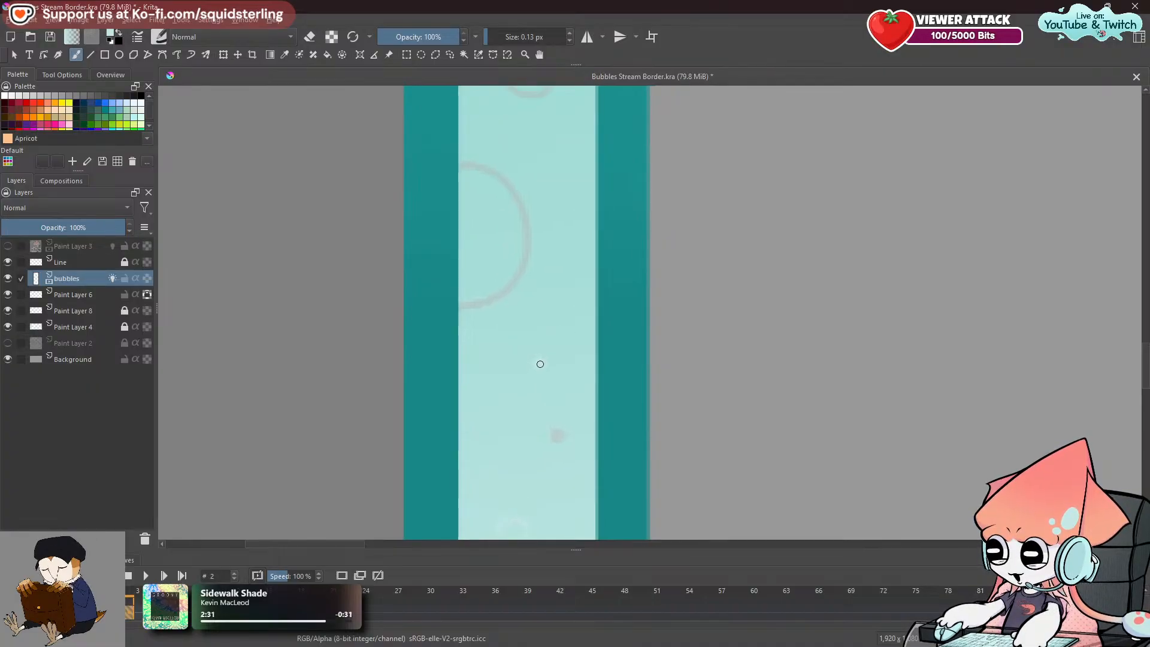
key(space)
drag(559, 254, 613, 432)
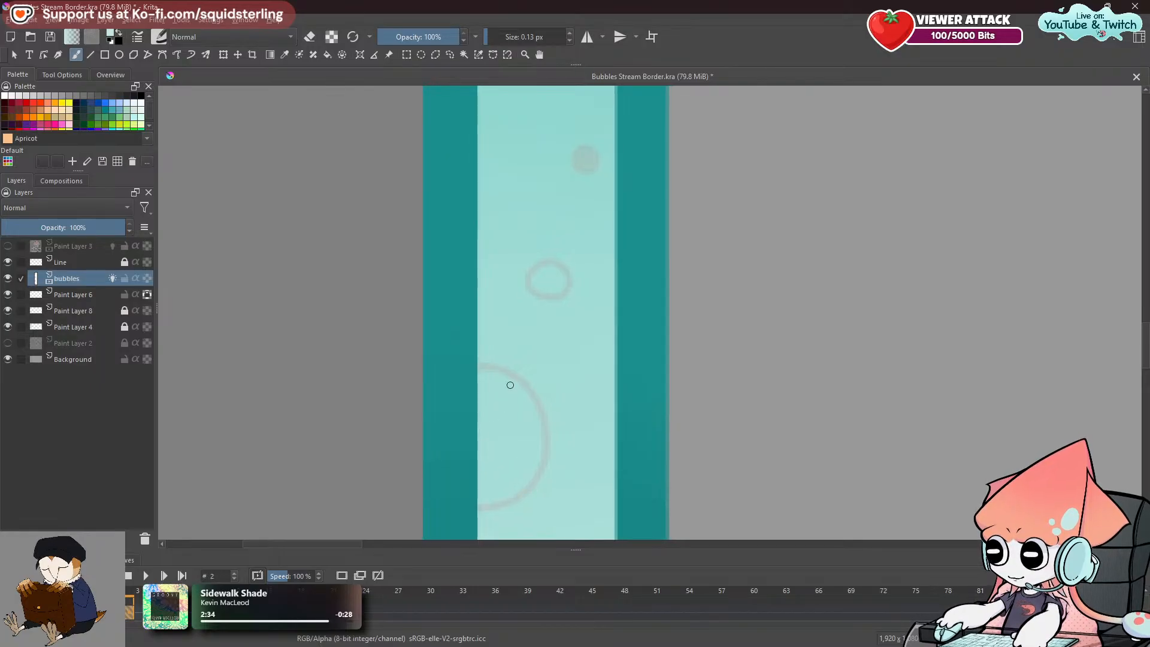
mouse_move(477, 301)
mouse_down()
mouse_move(522, 341)
mouse_move(482, 473)
mouse_up()
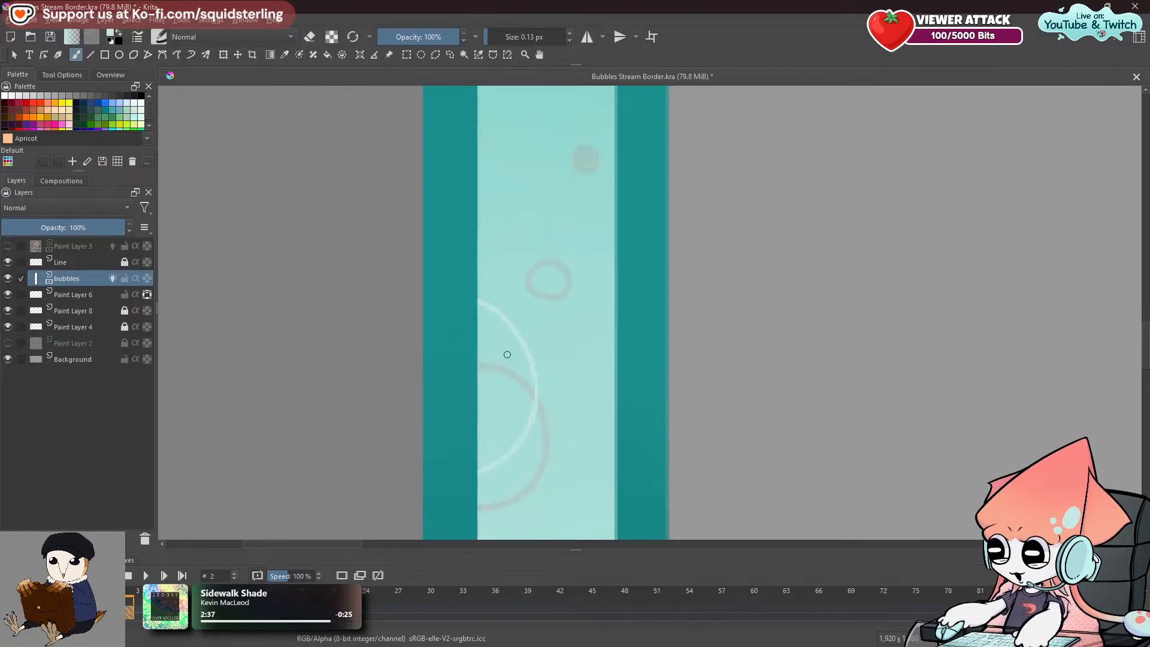
key(ctrl+z)
drag(502, 364, 505, 364)
mouse_move(501, 364)
mouse_down()
mouse_move(521, 372)
mouse_move(545, 421)
mouse_up()
key(ctrl+z)
mouse_move(480, 276)
mouse_down()
mouse_move(605, 321)
mouse_move(590, 395)
mouse_up()
key(ctrl+z)
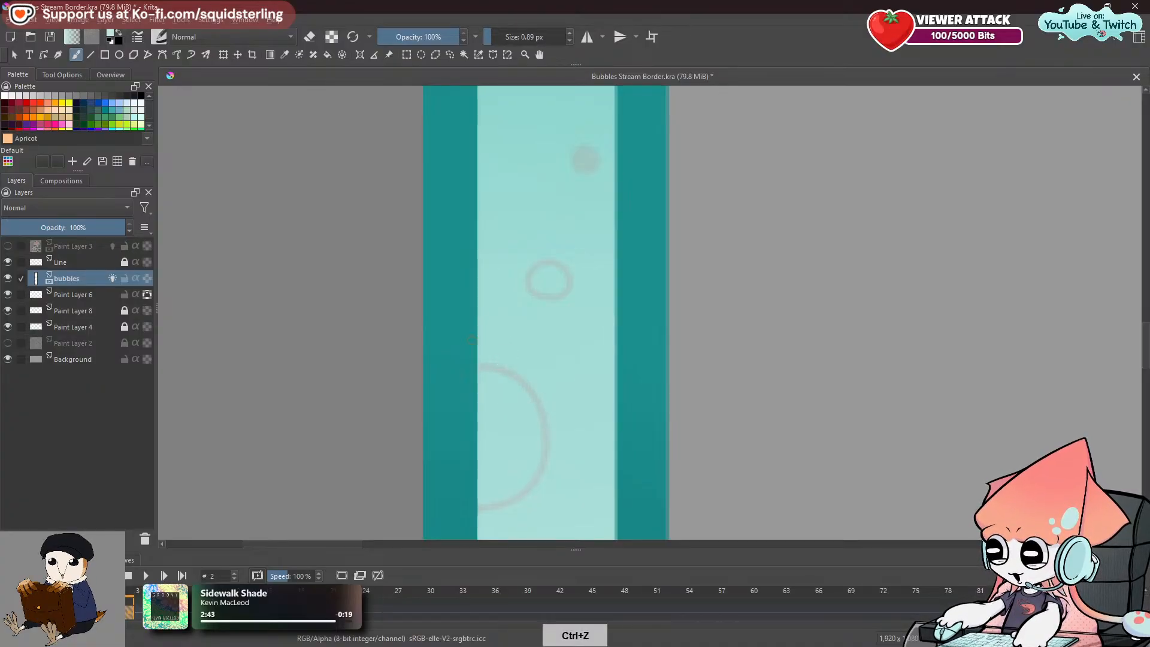
Outline the large bubble on frame 2 above its half-circle ghost, with its left side cut off by the strip's outer edge.
mouse_move(481, 345)
mouse_down()
mouse_move(595, 408)
mouse_move(467, 369)
mouse_move(519, 290)
mouse_move(558, 418)
mouse_move(471, 349)
mouse_up()
key(ctrl+z)
key(ctrl+z)
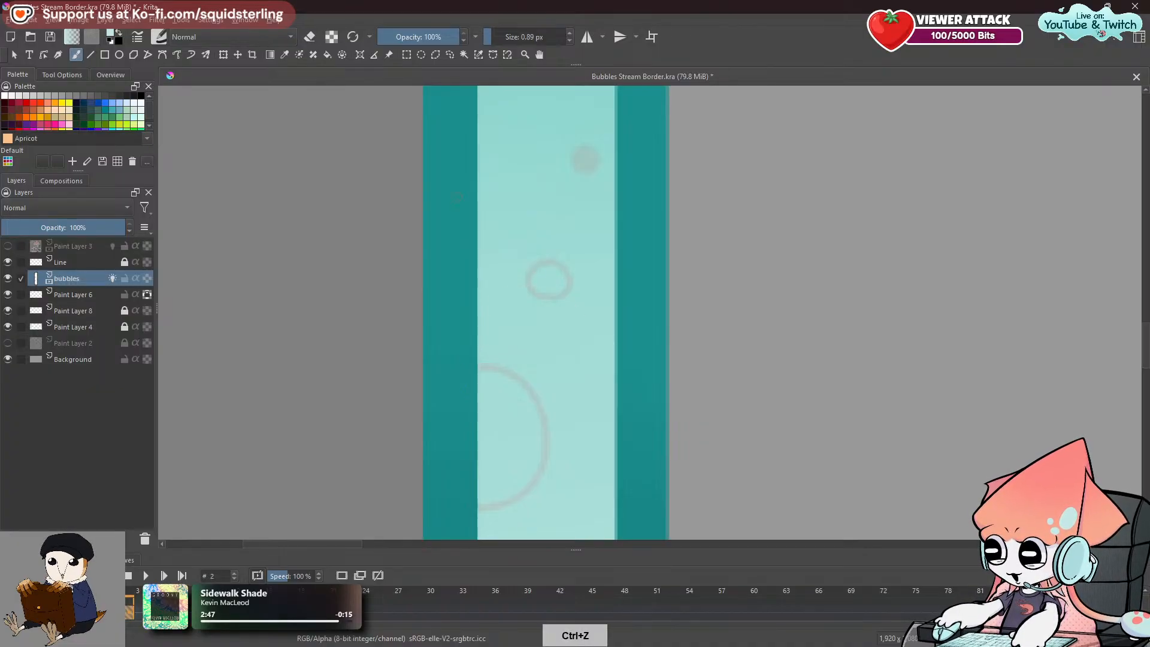
mouse_move(535, 298)
mouse_down()
mouse_move(476, 335)
mouse_move(468, 366)
mouse_up()
key(ctrl+z)
key(ctrl+z)
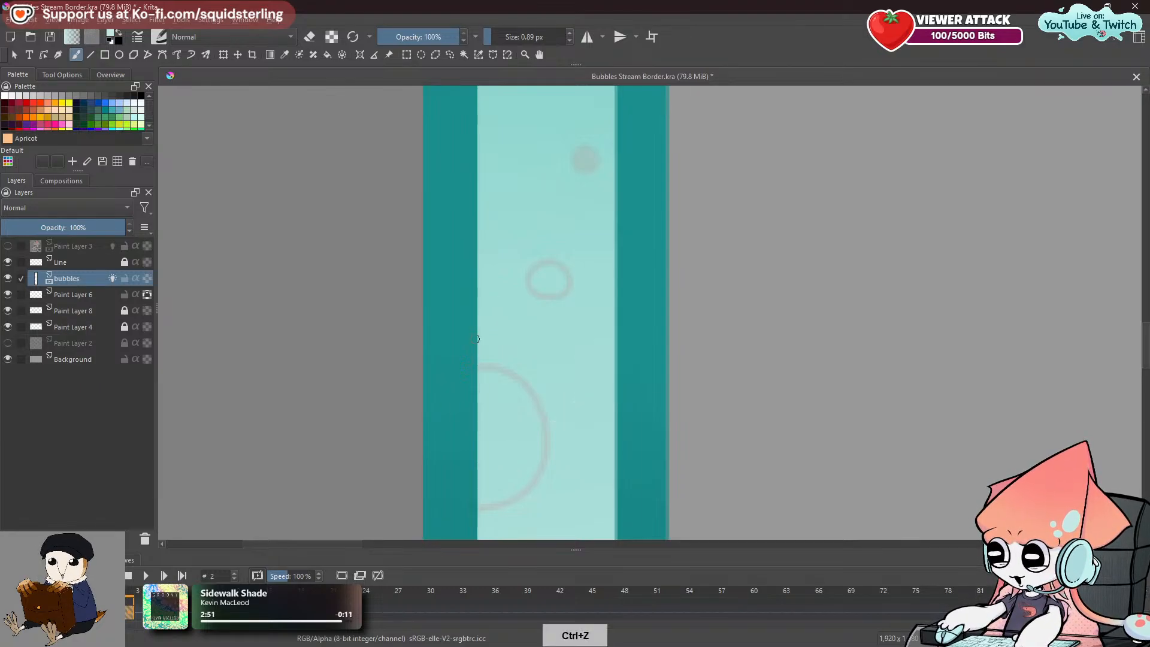
drag(479, 314, 505, 431)
key(ctrl+z)
mouse_move(477, 312)
mouse_down()
mouse_move(584, 384)
mouse_move(479, 413)
mouse_up()
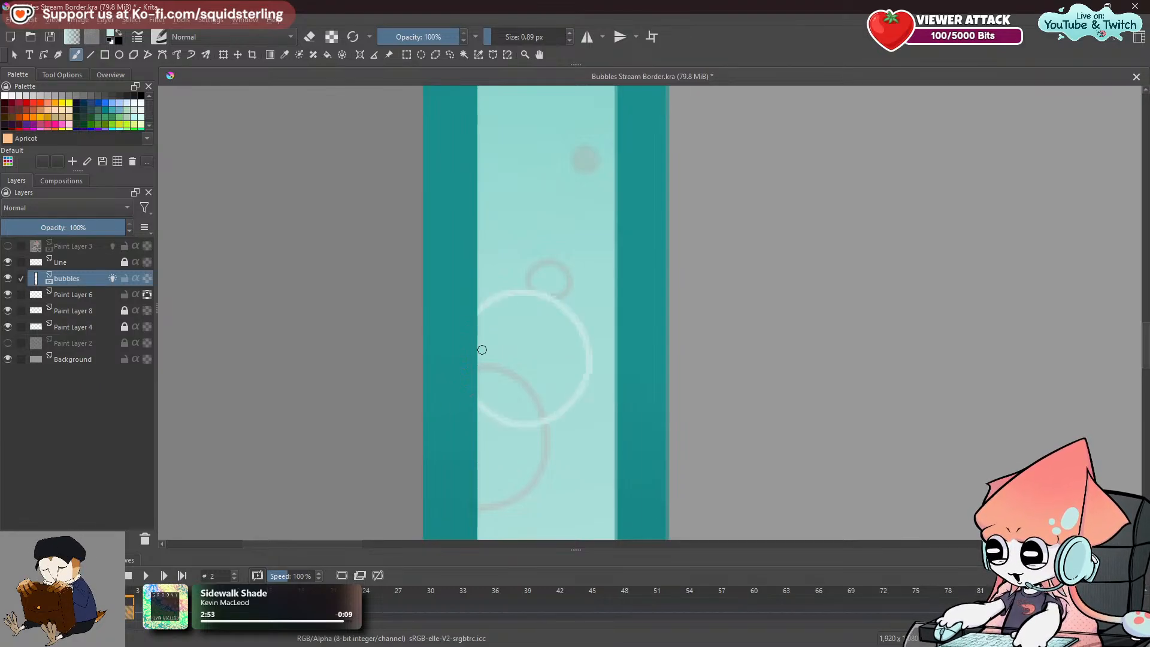
Outline the small ring bubble above the large one, a little higher than its ghost, redrawing it until the shape is round.
key(space)
mouse_move(543, 260)
mouse_down()
mouse_move(538, 327)
mouse_move(545, 274)
mouse_move(587, 269)
mouse_up()
key(ctrl+z)
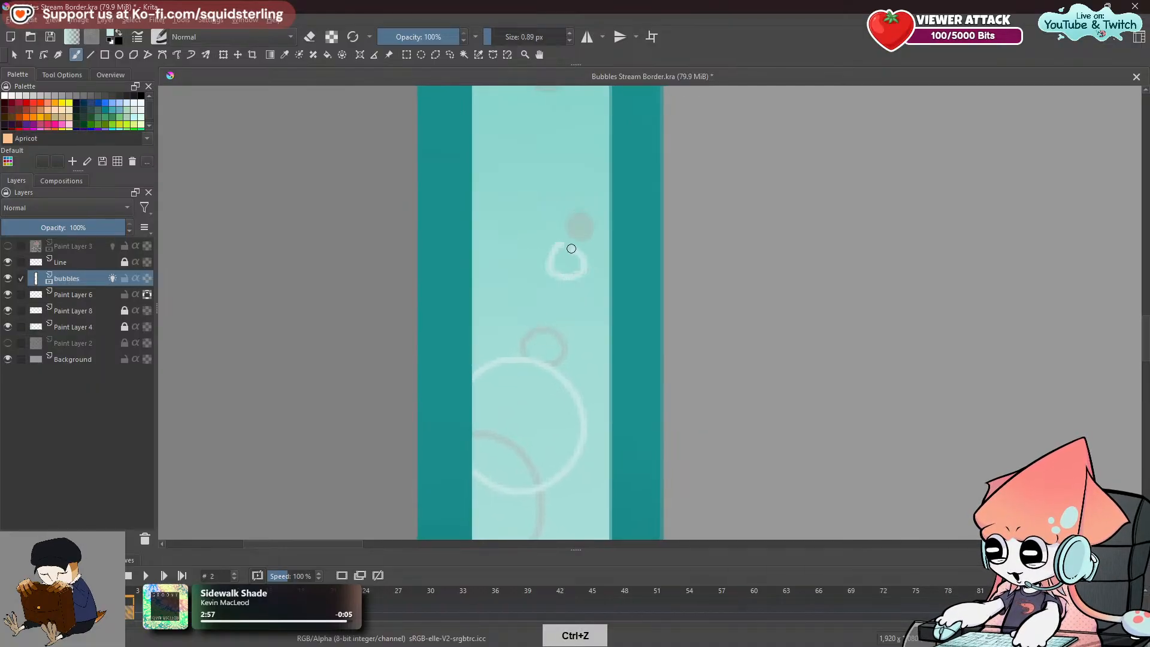
key(ctrl+z)
key(ctrl+z)
mouse_move(555, 246)
mouse_down()
mouse_move(565, 274)
mouse_move(562, 244)
mouse_move(547, 257)
mouse_move(566, 281)
mouse_move(541, 258)
mouse_move(560, 257)
mouse_move(551, 279)
mouse_move(560, 249)
mouse_move(562, 276)
mouse_move(548, 253)
mouse_move(580, 254)
mouse_move(555, 244)
mouse_move(565, 273)
mouse_move(570, 245)
mouse_move(561, 260)
mouse_move(582, 293)
mouse_move(593, 400)
mouse_up()
key(ctrl+z)
key(ctrl+z)
key(ctrl+z)
key(ctrl+z)
key(ctrl+z)
Paint the filled dot bubble above its ghost and outline the next small ring bubble inside the half-circle ghost further up.
key(space)
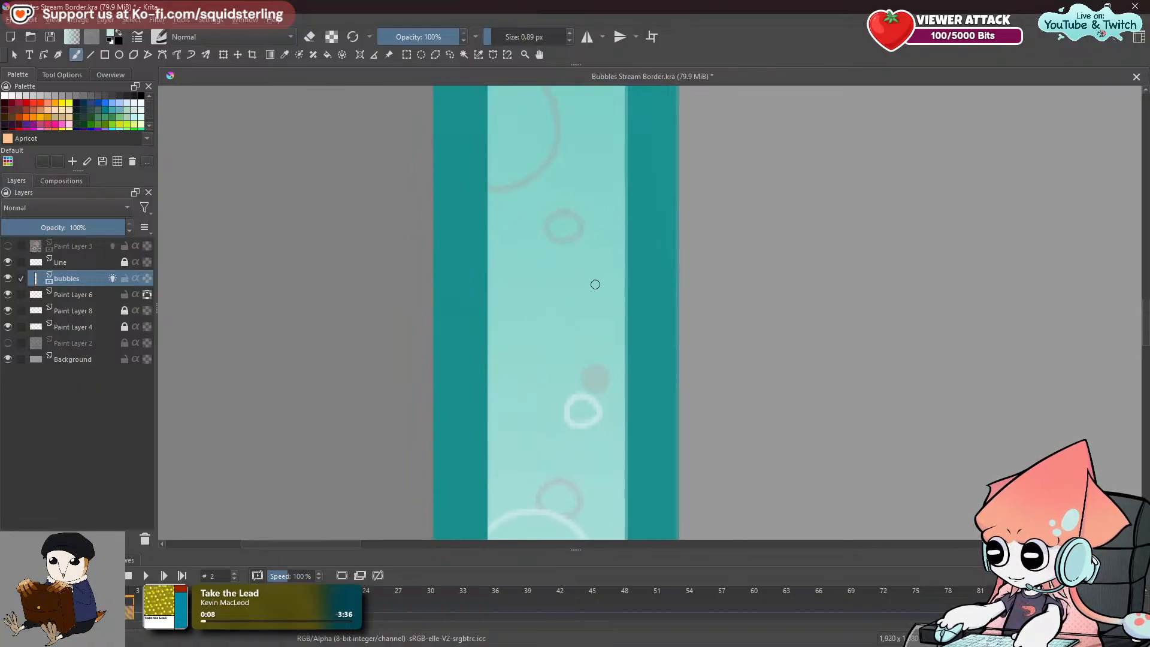
drag(564, 282, 564, 288)
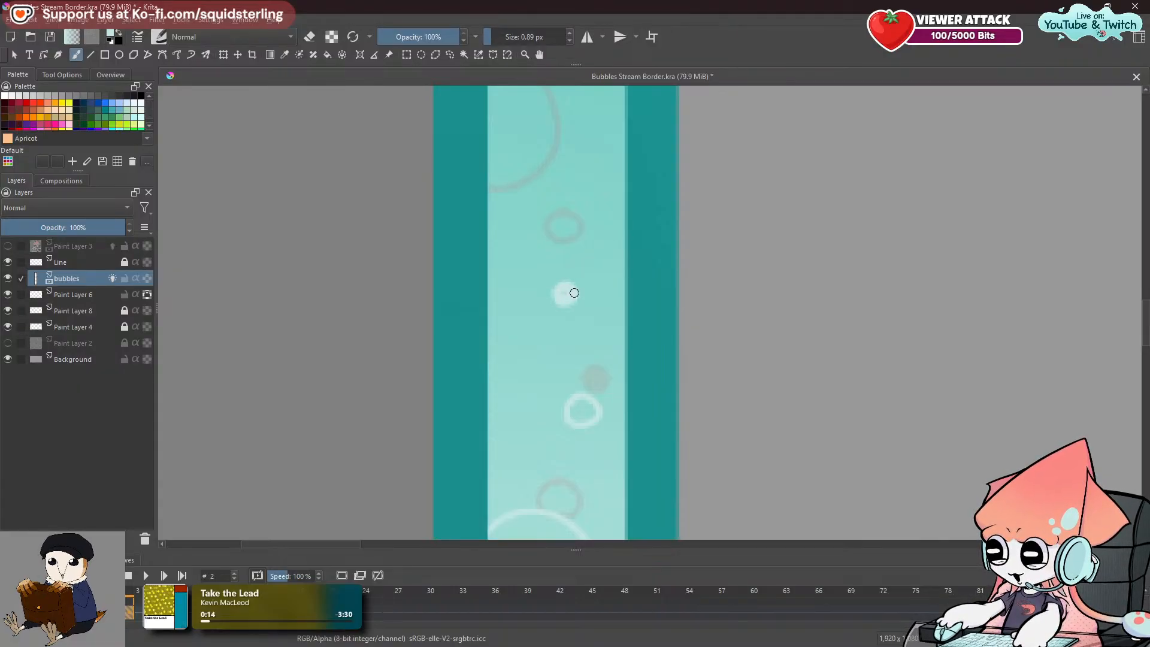
key(space)
drag(597, 266, 602, 469)
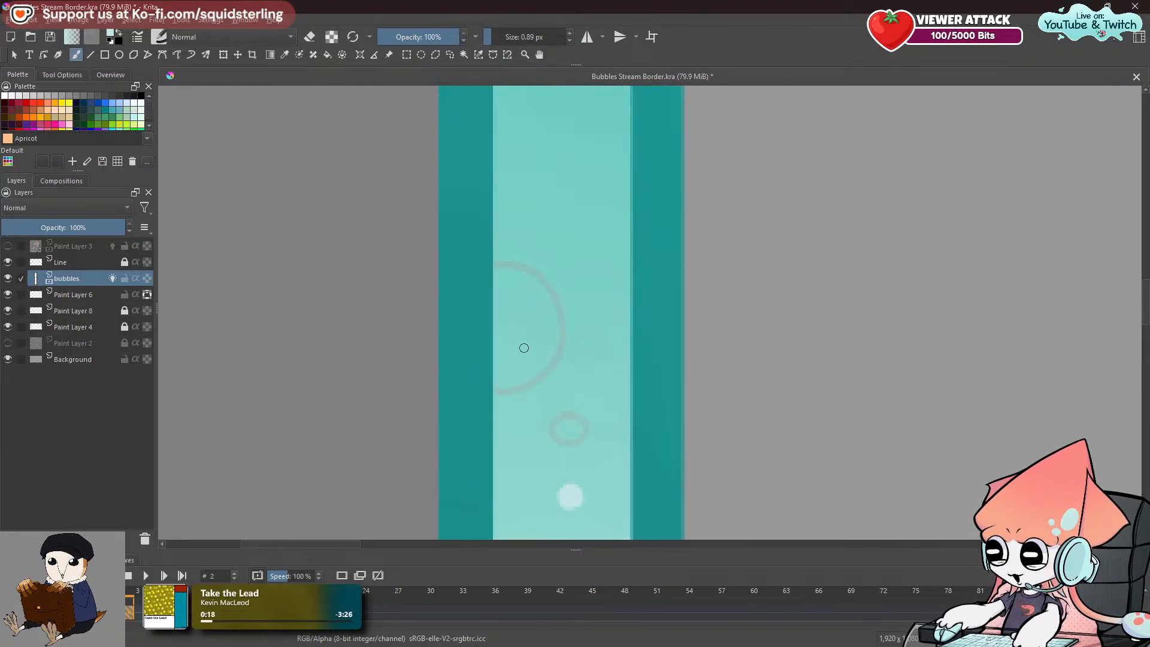
mouse_move(530, 347)
mouse_down()
mouse_move(553, 366)
mouse_move(526, 344)
mouse_move(547, 364)
mouse_move(529, 337)
mouse_move(545, 363)
mouse_move(544, 332)
mouse_move(522, 340)
mouse_move(551, 336)
mouse_up()
key(ctrl+z)
key(ctrl+z)
key(ctrl+z)
key(ctrl+z)
Outline the next large bubble on frame 2 above its half-circle ghost in the middle of the left strip.
key(space)
mouse_move(639, 227)
mouse_down()
mouse_move(626, 371)
mouse_move(641, 334)
mouse_move(616, 336)
mouse_up()
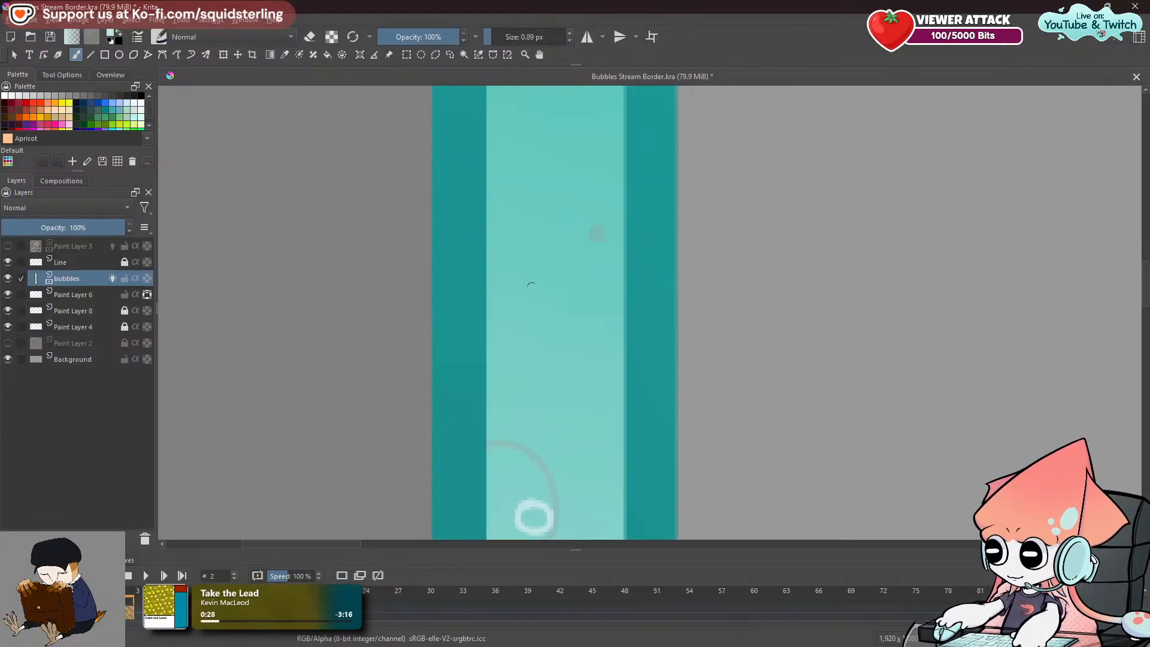
mouse_move(542, 293)
mouse_down()
mouse_move(595, 380)
mouse_move(543, 294)
mouse_move(613, 388)
mouse_up()
key(ctrl+z)
drag(548, 295, 604, 365)
key(ctrl+z)
mouse_move(545, 293)
mouse_down()
mouse_move(604, 345)
mouse_move(597, 369)
mouse_up()
Erase the doubled stray line along the large bubble's upper right curve and return to painting.
key(e)
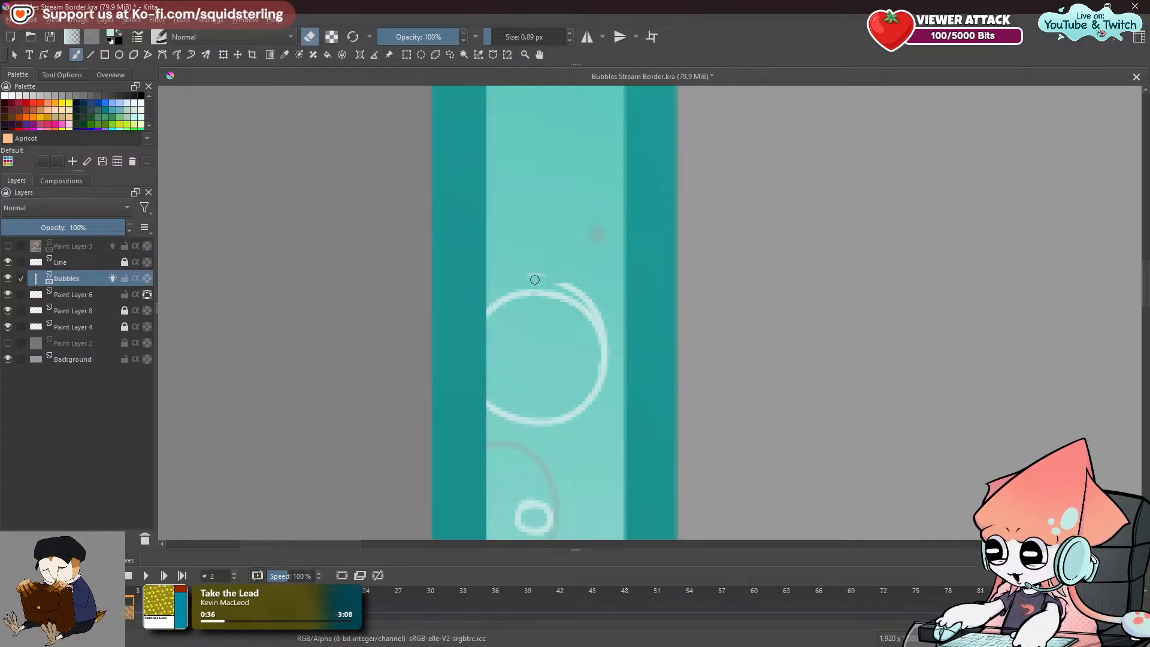
drag(576, 293, 605, 333)
drag(577, 291, 598, 311)
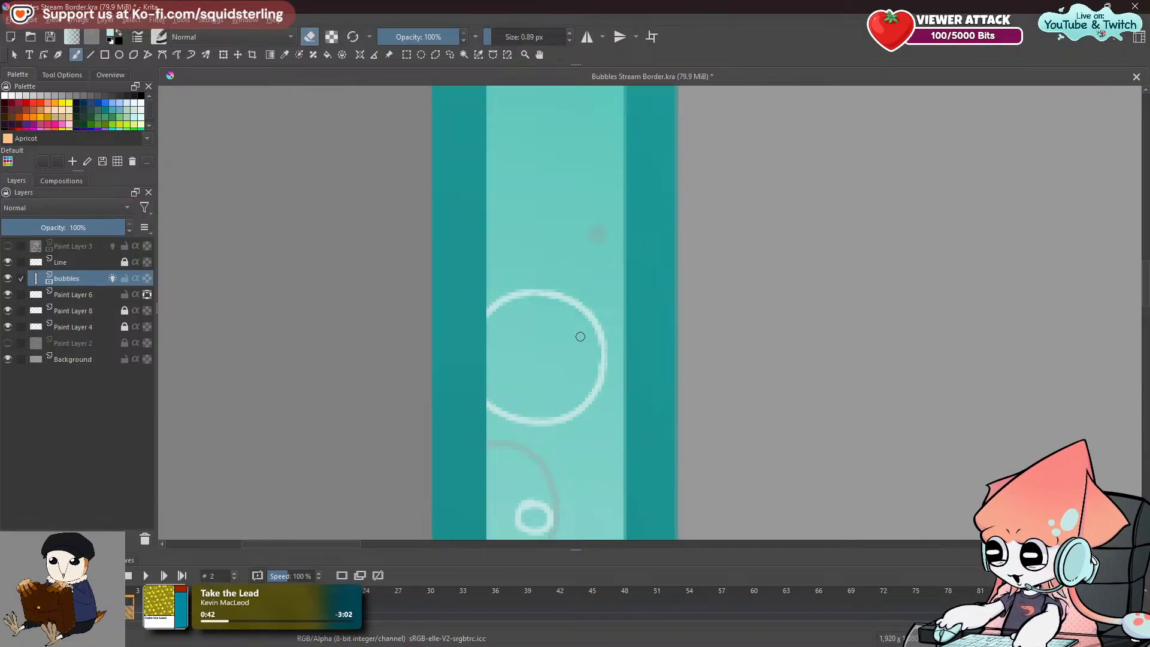
key(e)
drag(595, 326, 592, 388)
key(ctrl+z)
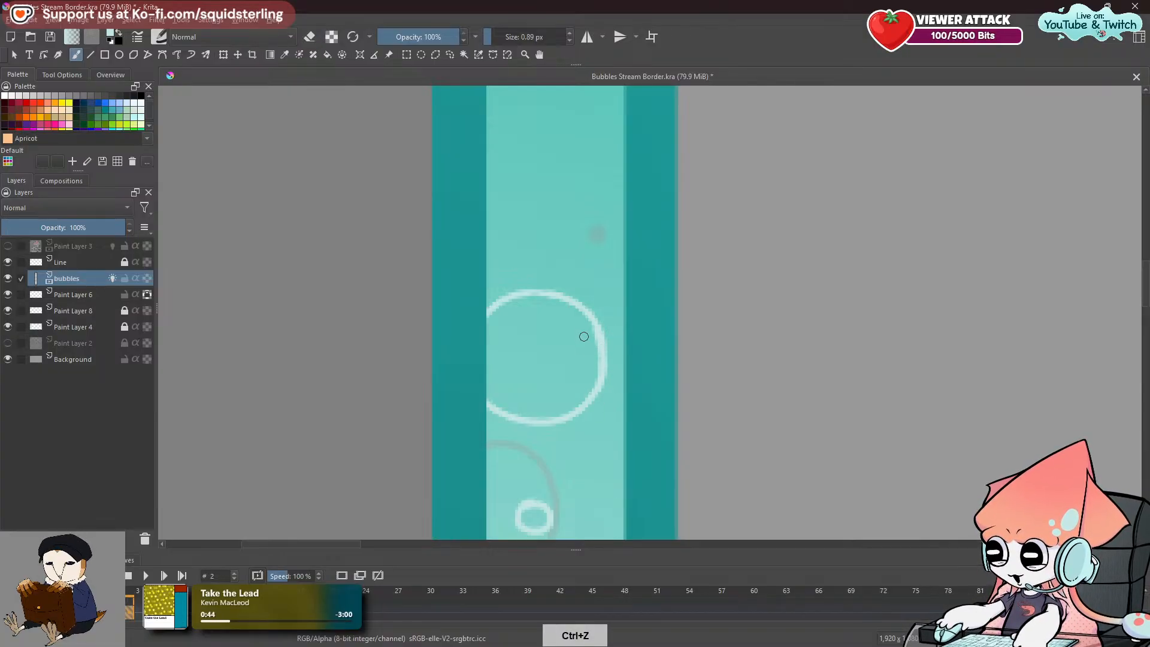
Paint the small dot bubble above its ghost near the inner edge of the left strip.
key(space)
drag(593, 236, 610, 410)
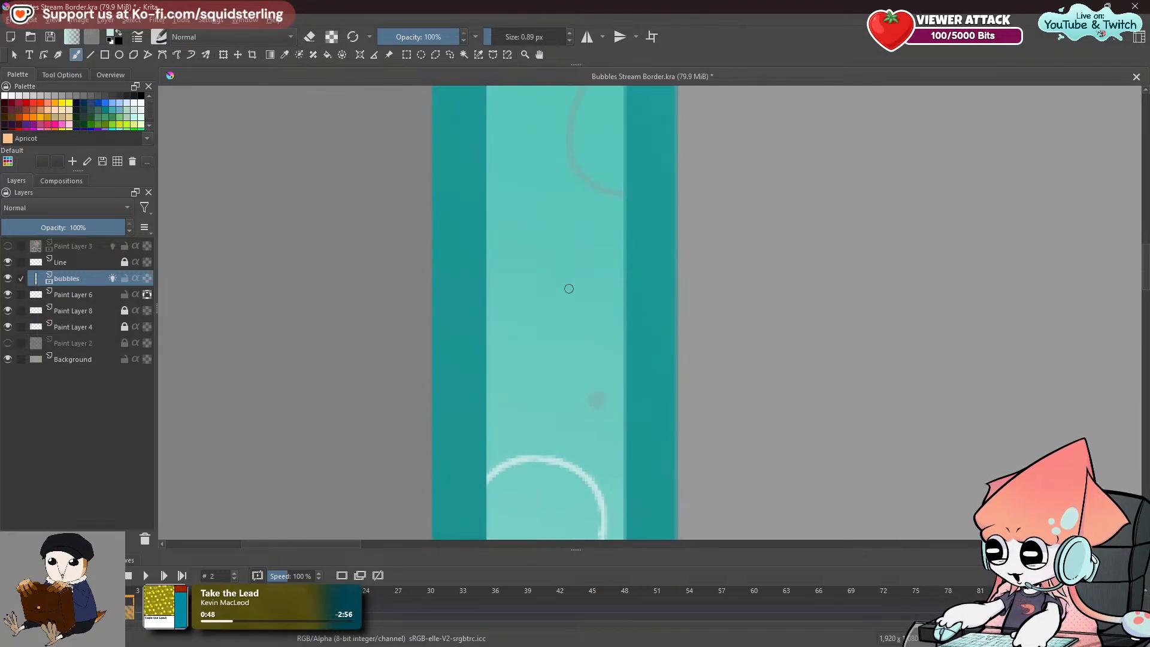
click(613, 315)
Outline the large bubble above its ghost at the strip's inner edge, leaving its right side cut off by the border.
key(space)
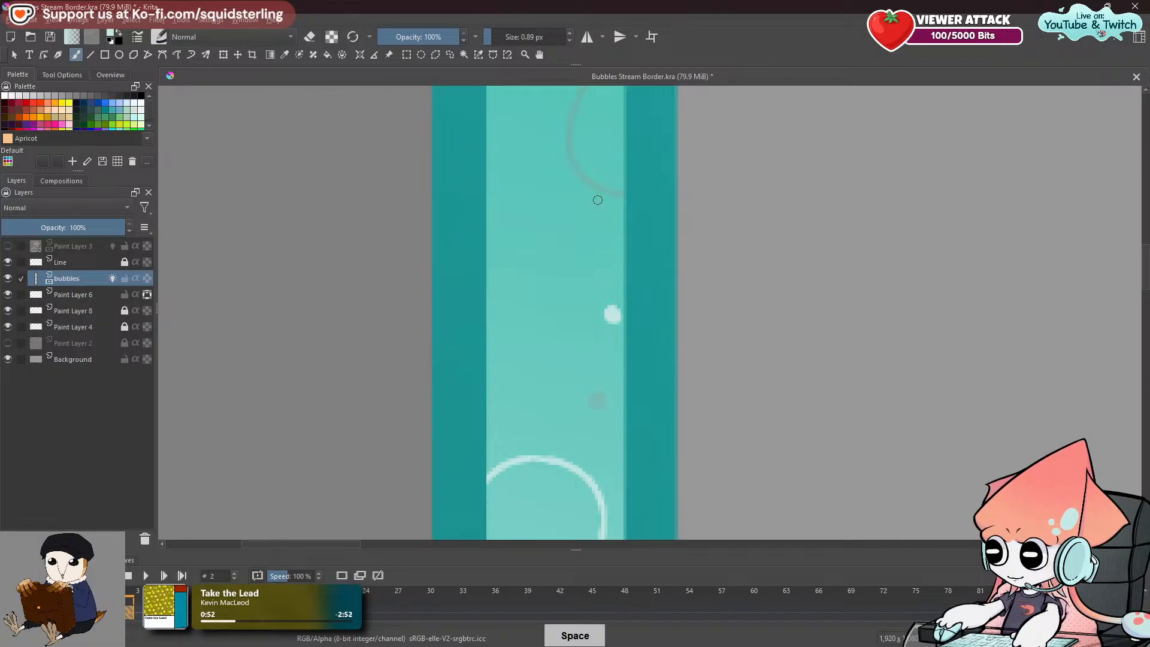
drag(595, 185, 593, 431)
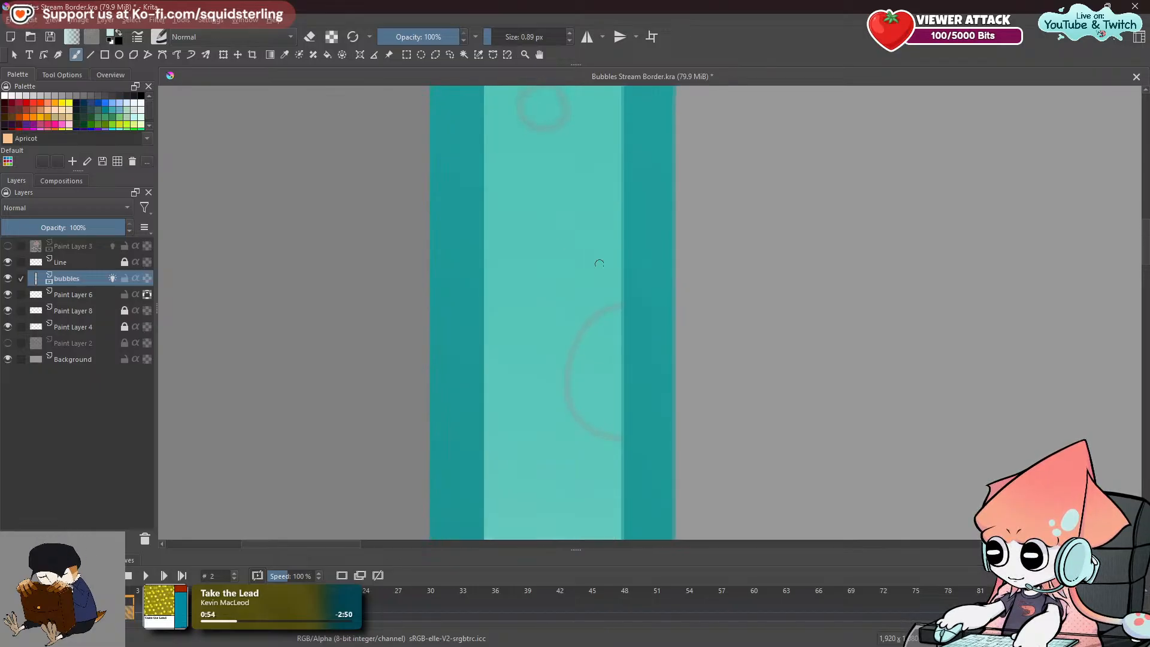
mouse_move(623, 281)
mouse_down()
mouse_move(525, 275)
mouse_move(580, 426)
mouse_up()
key(ctrl+z)
mouse_move(599, 223)
mouse_down()
mouse_move(586, 210)
mouse_move(623, 338)
mouse_up()
drag(581, 208, 616, 307)
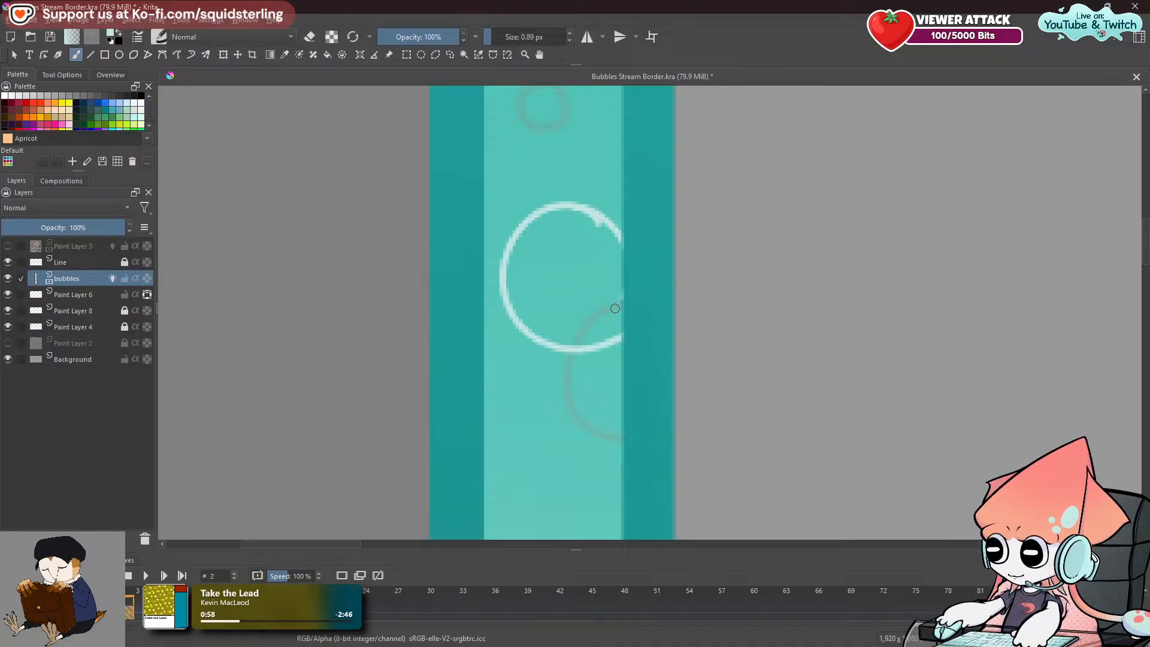
key(ctrl+z)
key(ctrl+z)
mouse_move(595, 210)
mouse_down()
mouse_move(513, 247)
mouse_move(620, 338)
mouse_up()
key(ctrl+z)
mouse_move(598, 214)
mouse_down()
mouse_move(527, 228)
mouse_move(620, 338)
mouse_up()
mouse_move(575, 208)
mouse_down()
mouse_move(622, 245)
mouse_move(602, 207)
mouse_move(624, 223)
mouse_up()
key(ctrl+z)
key(XF86AudioLowerVolume)
key(XF86AudioLowerVolume)
key(XF86AudioLowerVolume)
key(XF86AudioLowerVolume)
Outline the small ring bubble above its ghost in the upper part of the left strip, redoing the strokes until it looks right.
key(space)
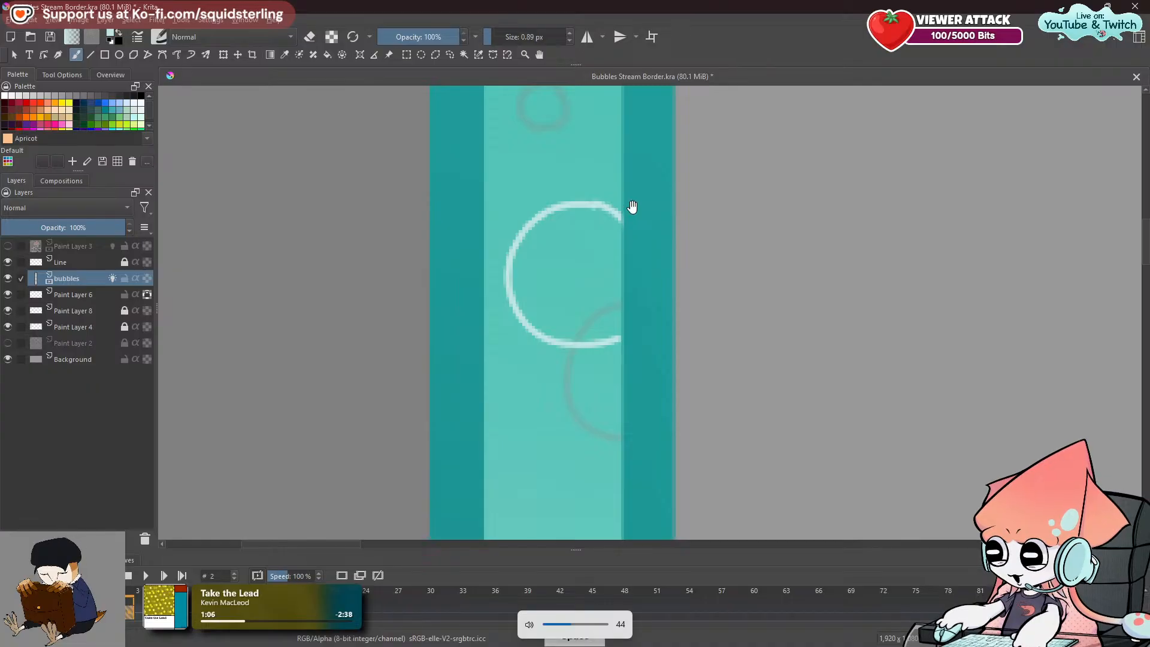
drag(580, 205, 634, 462)
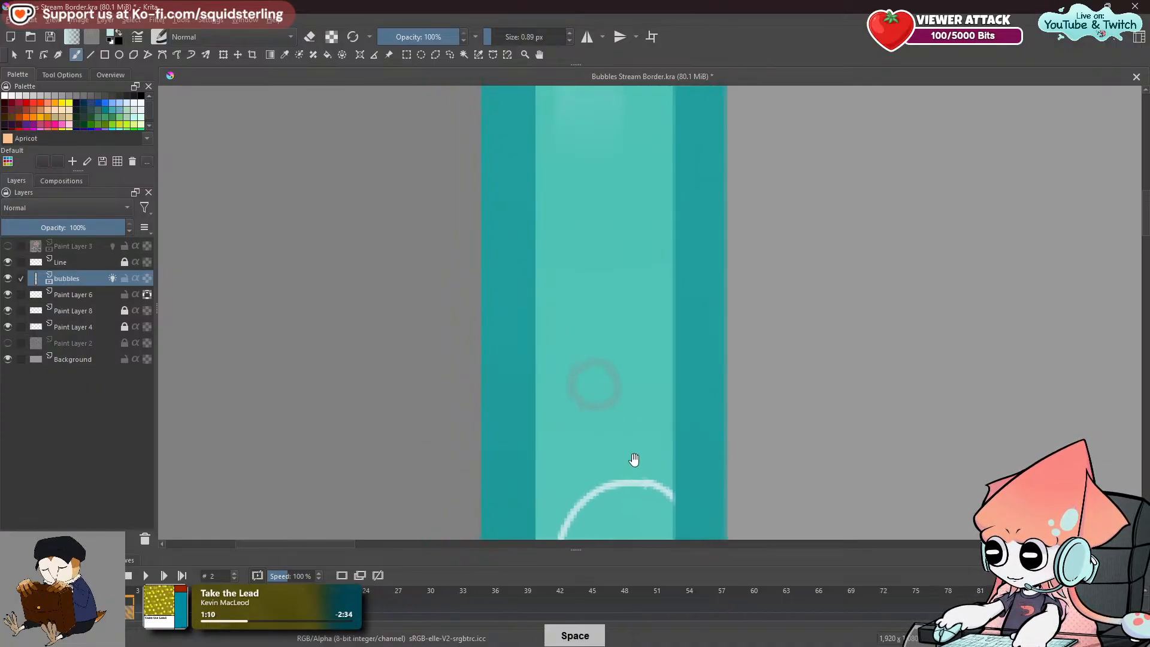
mouse_move(572, 290)
mouse_down()
mouse_move(577, 310)
mouse_move(567, 276)
mouse_move(584, 286)
mouse_move(566, 264)
mouse_move(547, 273)
mouse_move(563, 257)
mouse_move(582, 284)
mouse_move(564, 261)
mouse_move(555, 294)
mouse_move(558, 269)
mouse_move(544, 285)
mouse_move(566, 258)
mouse_move(567, 288)
mouse_move(580, 255)
mouse_move(562, 286)
mouse_move(565, 249)
mouse_move(550, 288)
mouse_move(568, 255)
mouse_move(587, 285)
mouse_move(576, 249)
mouse_up()
key(ctrl+z)
key(ctrl+z)
key(ctrl+z)
key(ctrl+z)
key(ctrl+z)
key(ctrl+z)
key(ctrl+z)
key(ctrl+z)
key(ctrl+z)
key(ctrl+z)
key(ctrl+z)
Paint the filled dot bubble above its ghost, overlapping the medium ring's ghost near the upper end of the left strip.
key(space)
drag(611, 187, 628, 281)
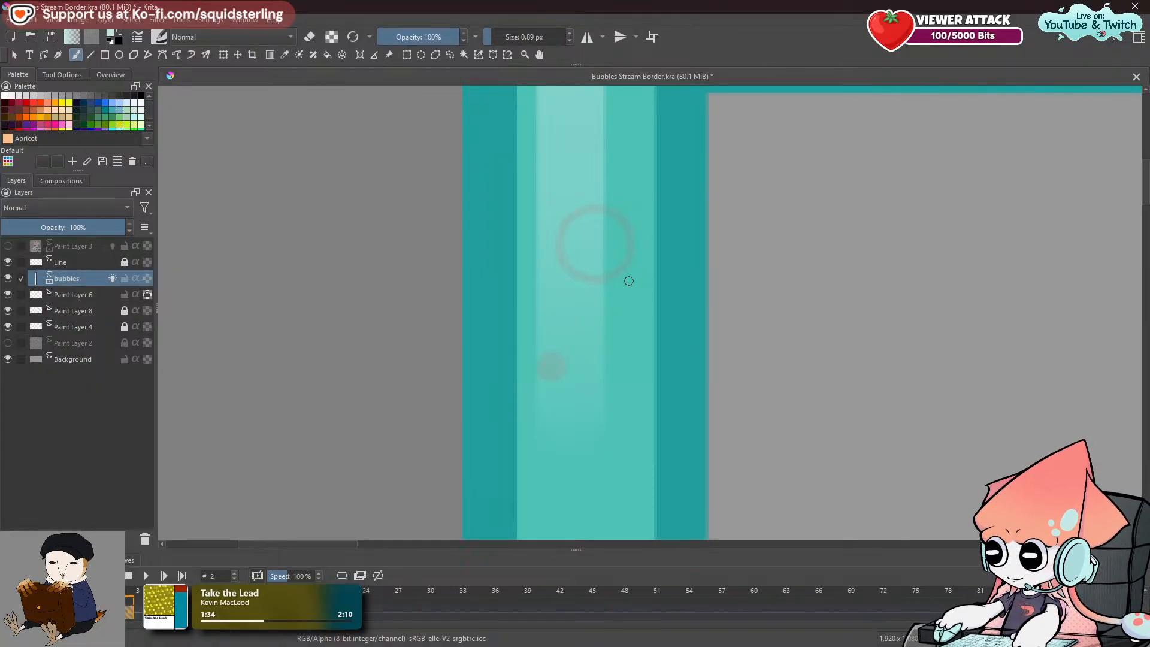
mouse_move(628, 281)
mouse_down()
mouse_move(601, 362)
mouse_move(588, 371)
mouse_move(576, 353)
mouse_up()
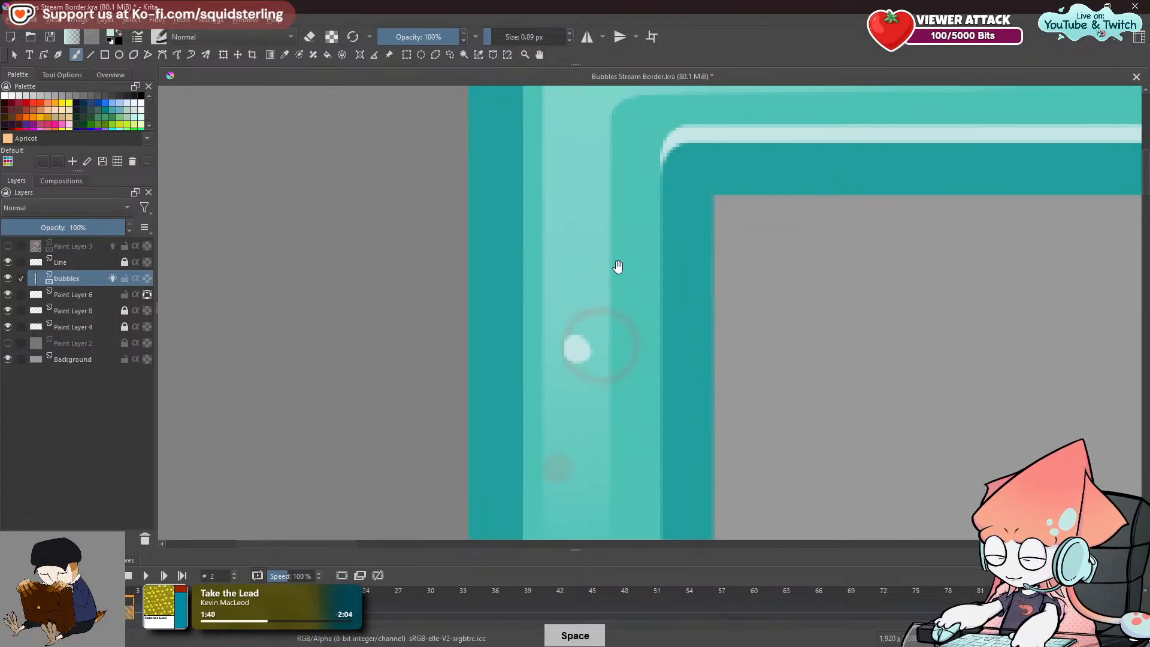
Outline the medium ring bubble above its ghost, against the strip's outer edge just below the upper left corner.
drag(619, 260, 593, 410)
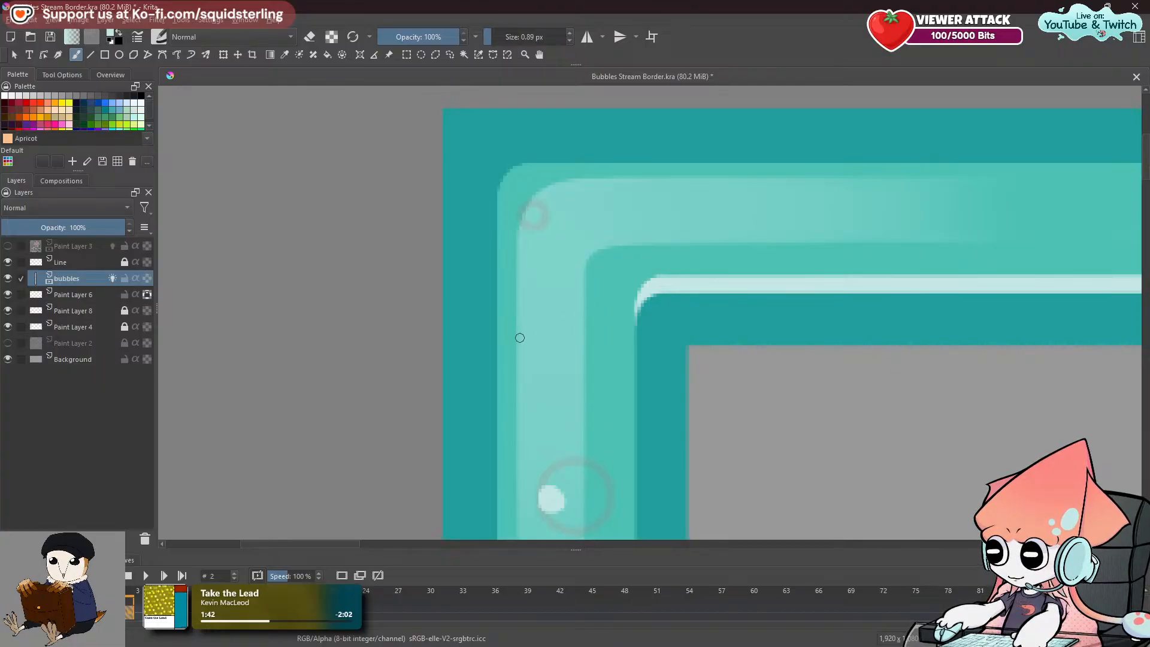
mouse_move(524, 341)
mouse_down()
mouse_move(546, 392)
mouse_move(523, 316)
mouse_move(510, 373)
mouse_move(528, 312)
mouse_up()
key(ctrl+z)
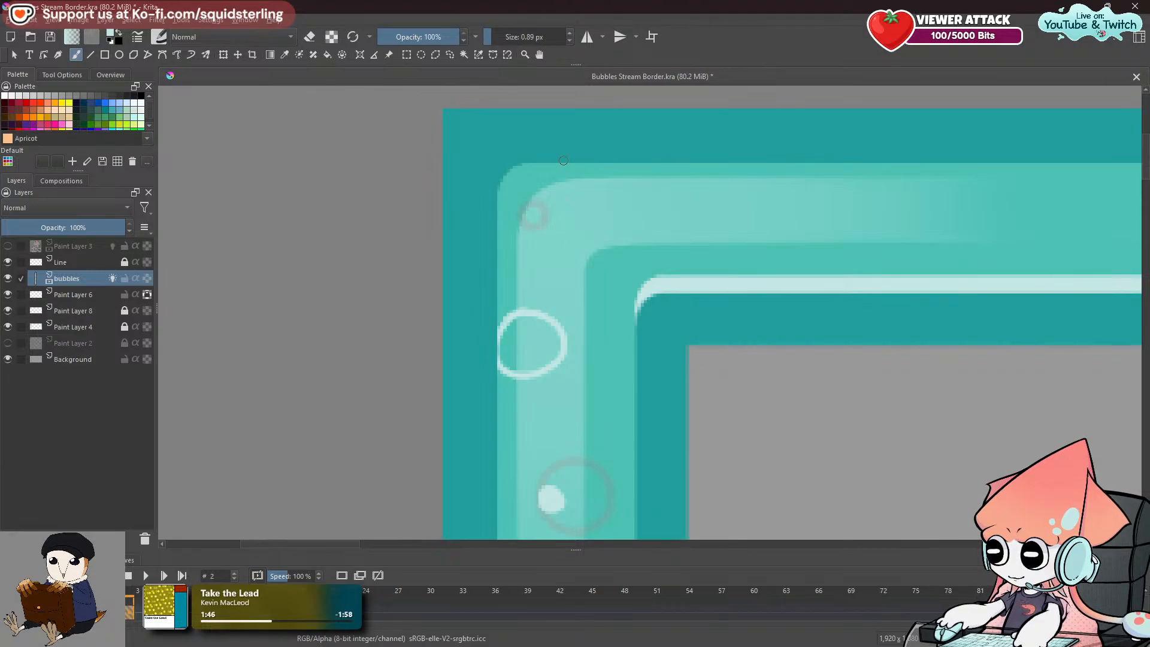
key(ctrl+z)
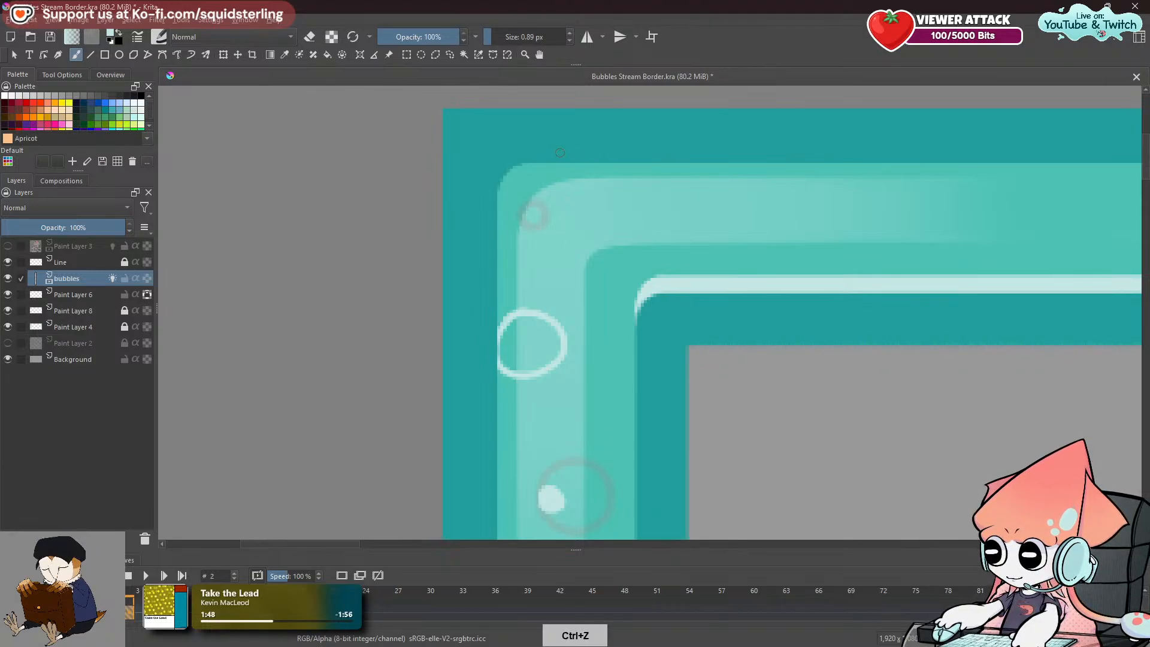
Compare frame 0 with frame 2 across the whole border and inspect the bubbles in the lower left strip on frame 2.
scroll(778, 338, down, 7)
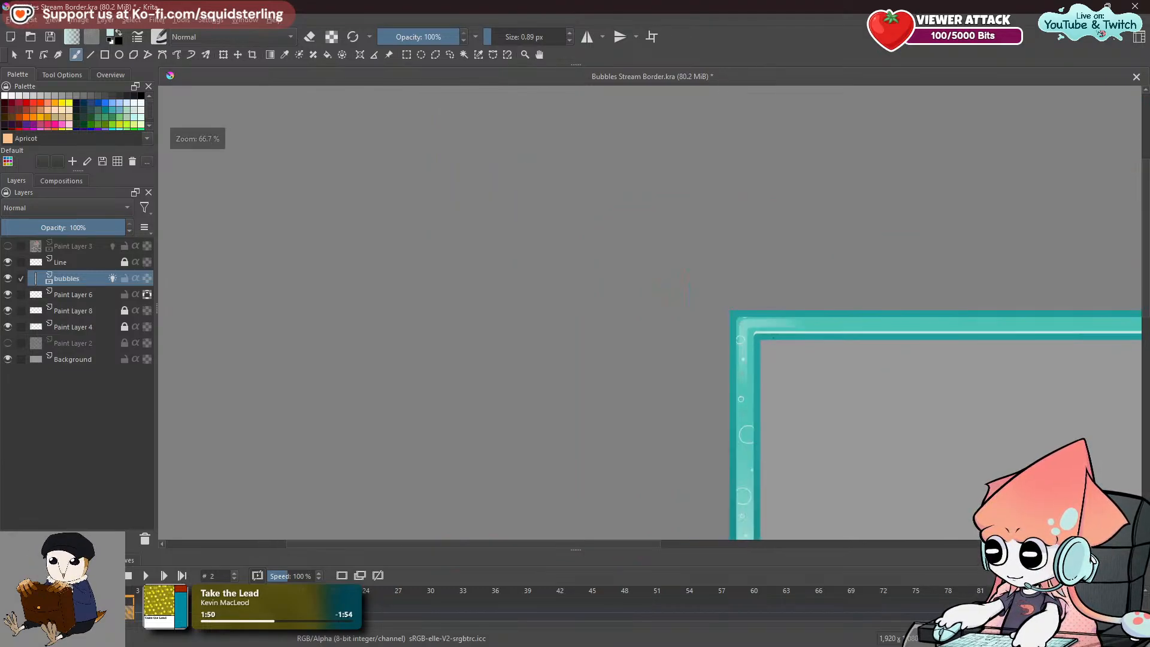
drag(779, 339, 331, 45)
drag(587, 239, 577, 387)
key(Left)
key(Right)
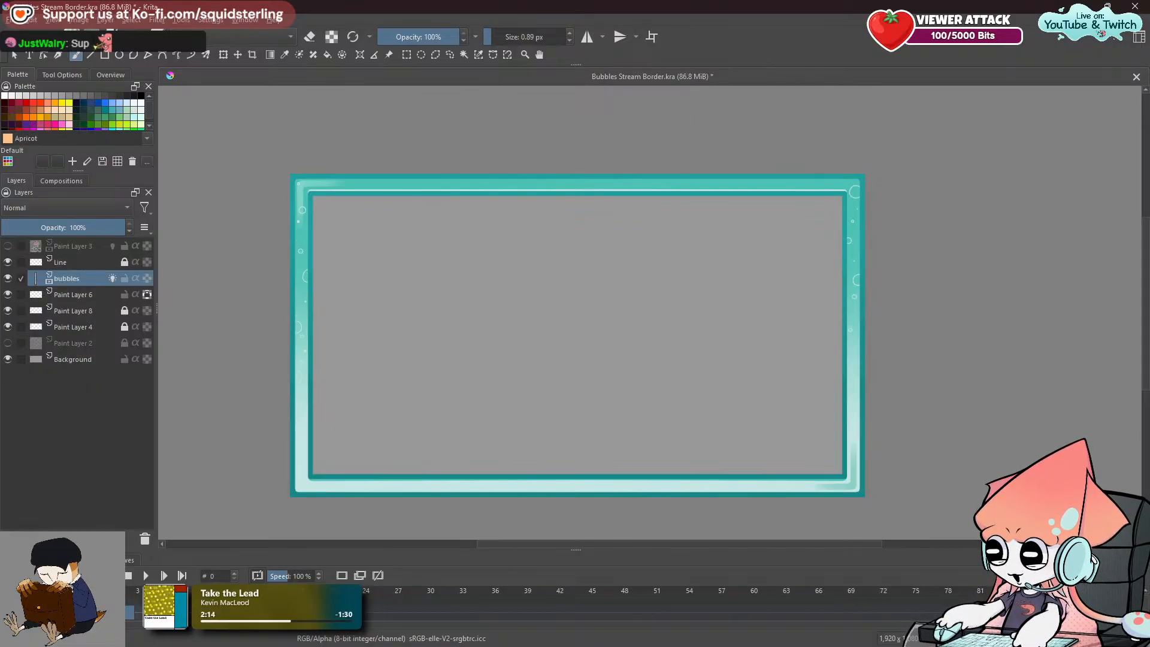
scroll(293, 376, up, 2)
drag(290, 359, 392, 385)
scroll(357, 487, up, 1)
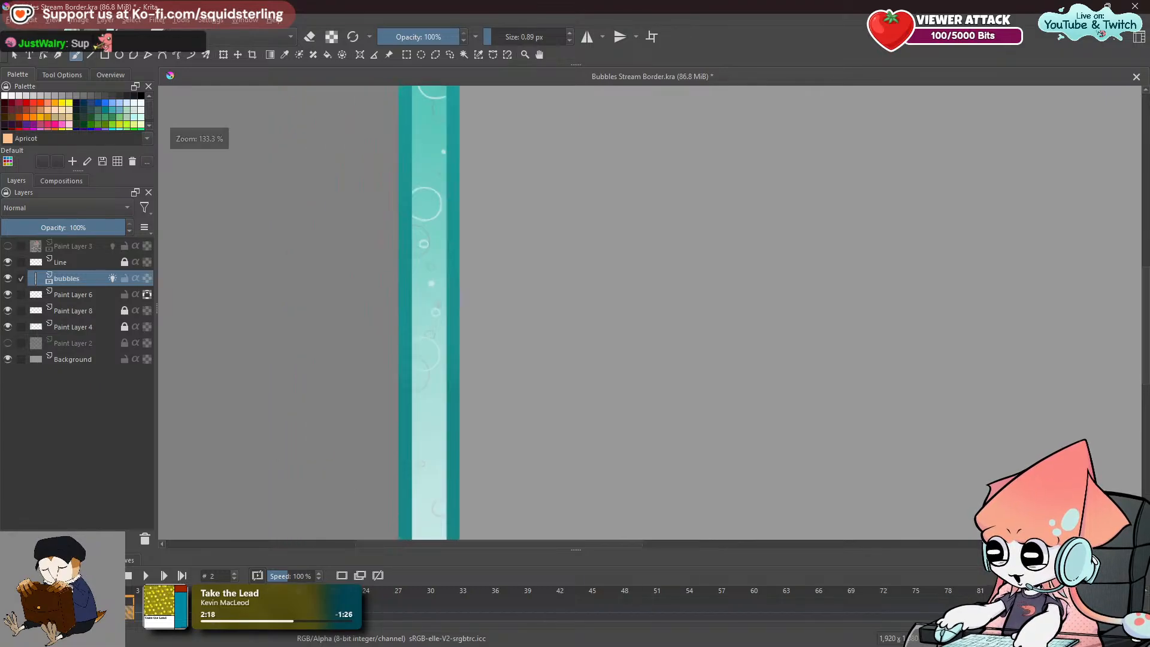
Compare frame 0 with frame 2 in the left strip and survey the right side of the border on frame 2.
key(Left)
key(Right)
key(Left)
key(Right)
scroll(642, 412, down, 2)
scroll(641, 412, down, 1)
drag(584, 399, 198, 312)
scroll(198, 312, up, 1)
scroll(898, 471, down, 1)
drag(900, 469, 716, 482)
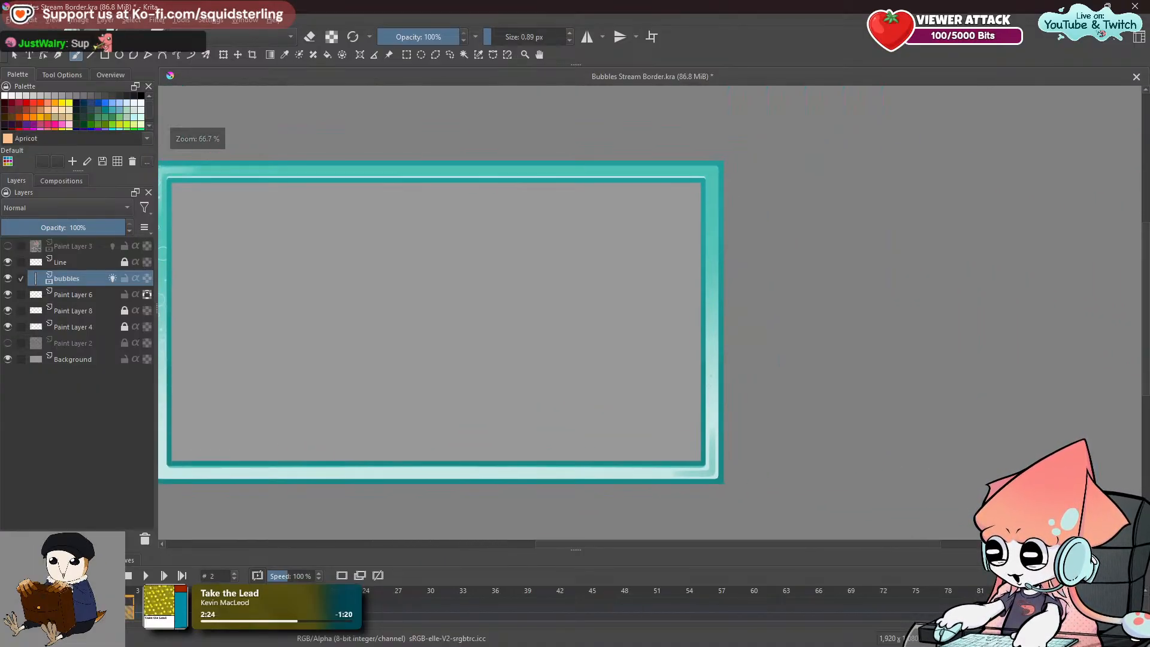
Outline the small ring bubble against the inner edge and paint the filled dot, each above its ghost, low in the right strip.
scroll(720, 477, up, 5)
drag(690, 178, 631, 565)
drag(545, 366, 607, 436)
scroll(606, 411, up, 1)
scroll(606, 437, down, 1)
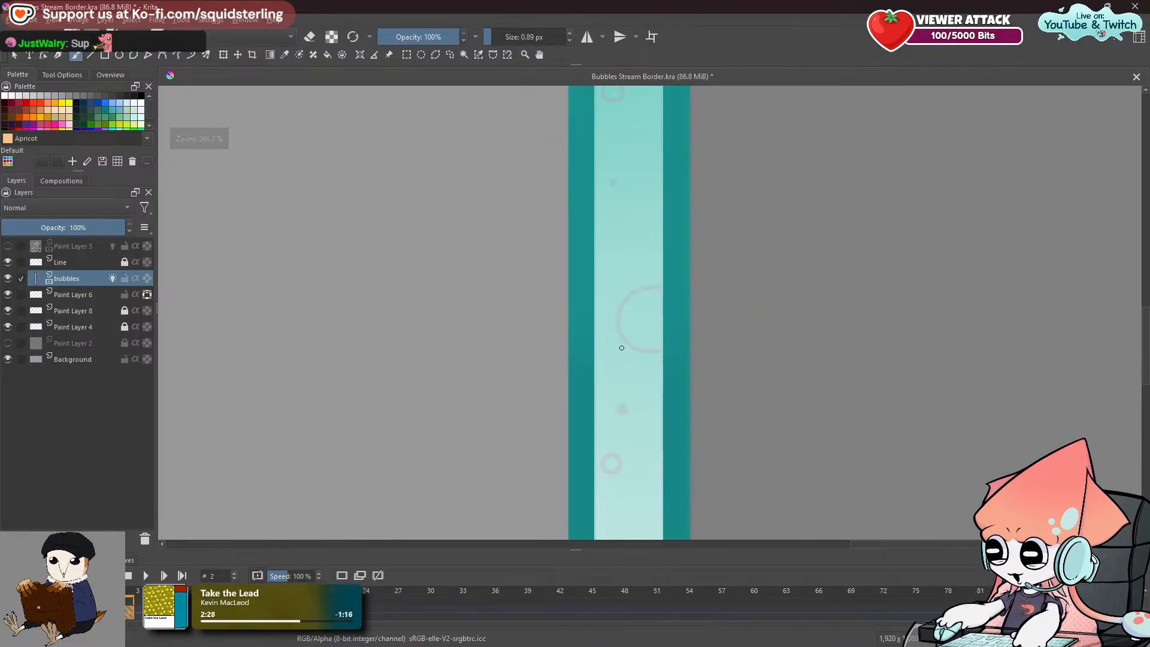
key(ctrl+z)
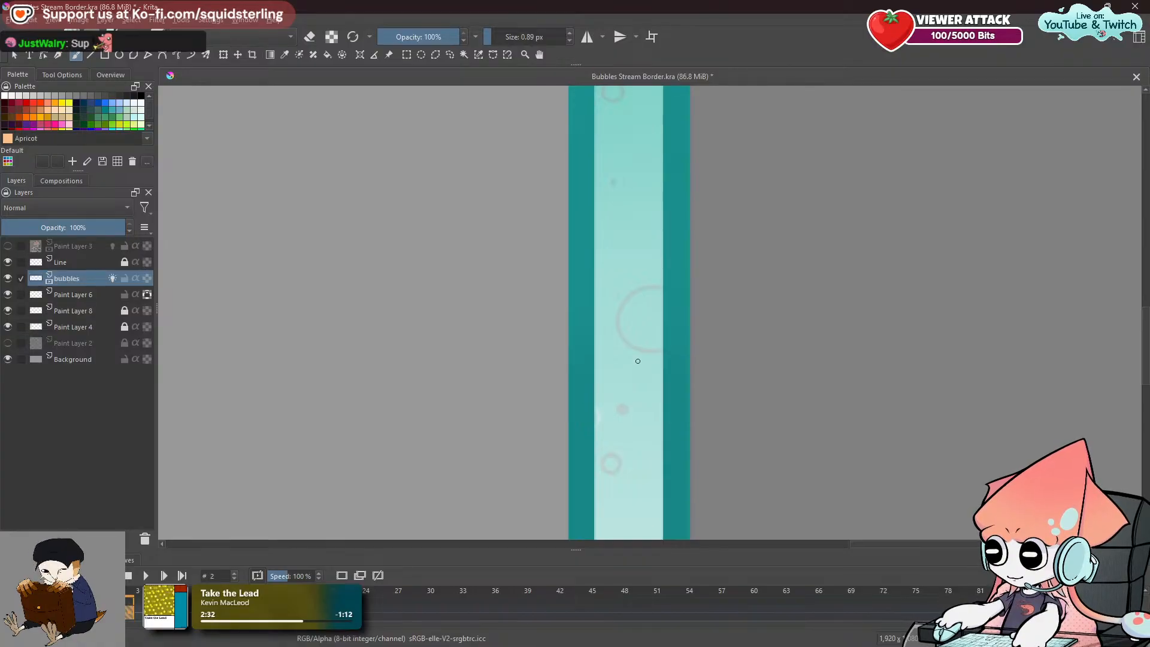
key(ctrl+z)
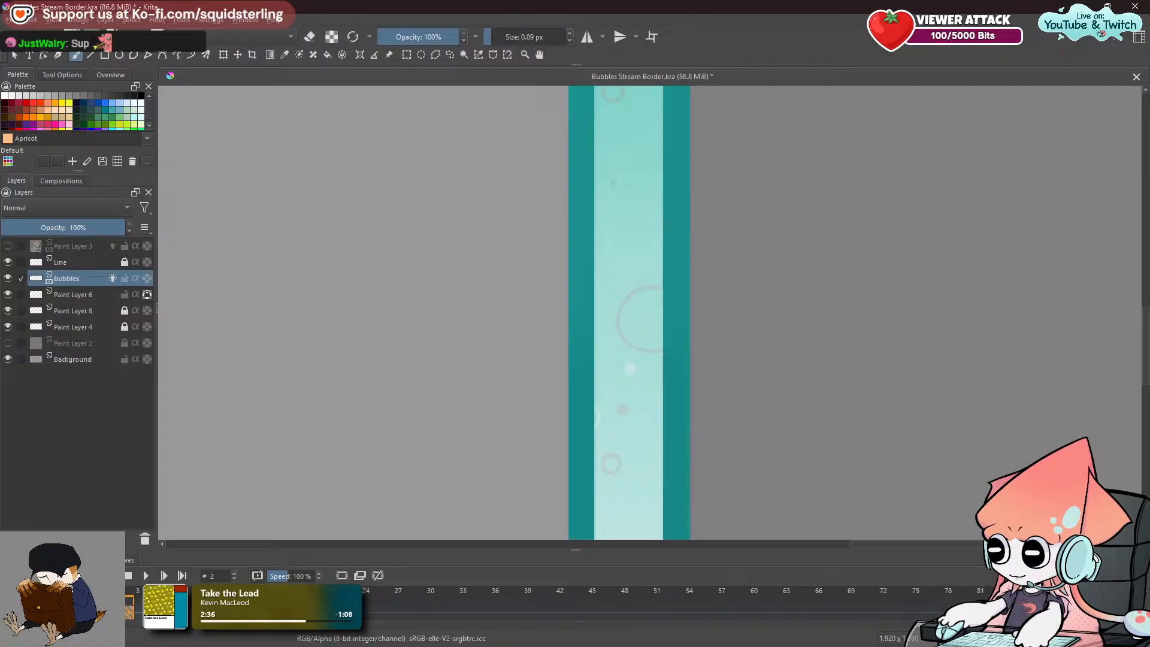
Outline the large ring bubble against the right strip's outer edge and paint the tiny dot higher up, each above its ghost.
key(ctrl+z)
key(ctrl+z)
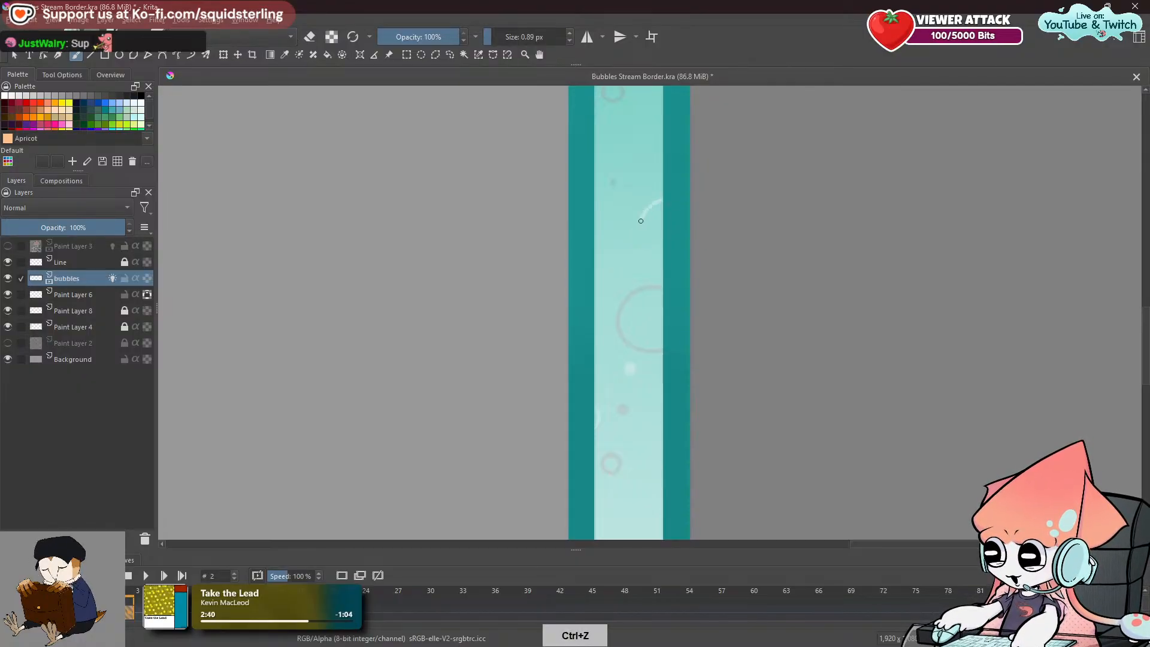
drag(654, 210, 629, 372)
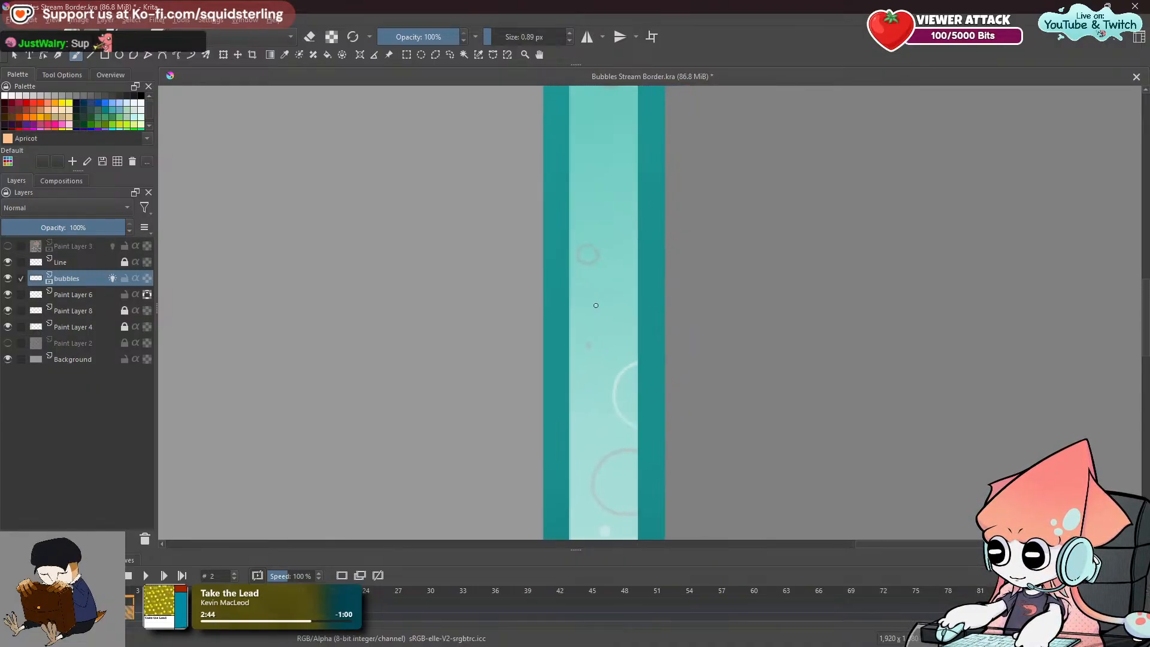
key(ctrl+z)
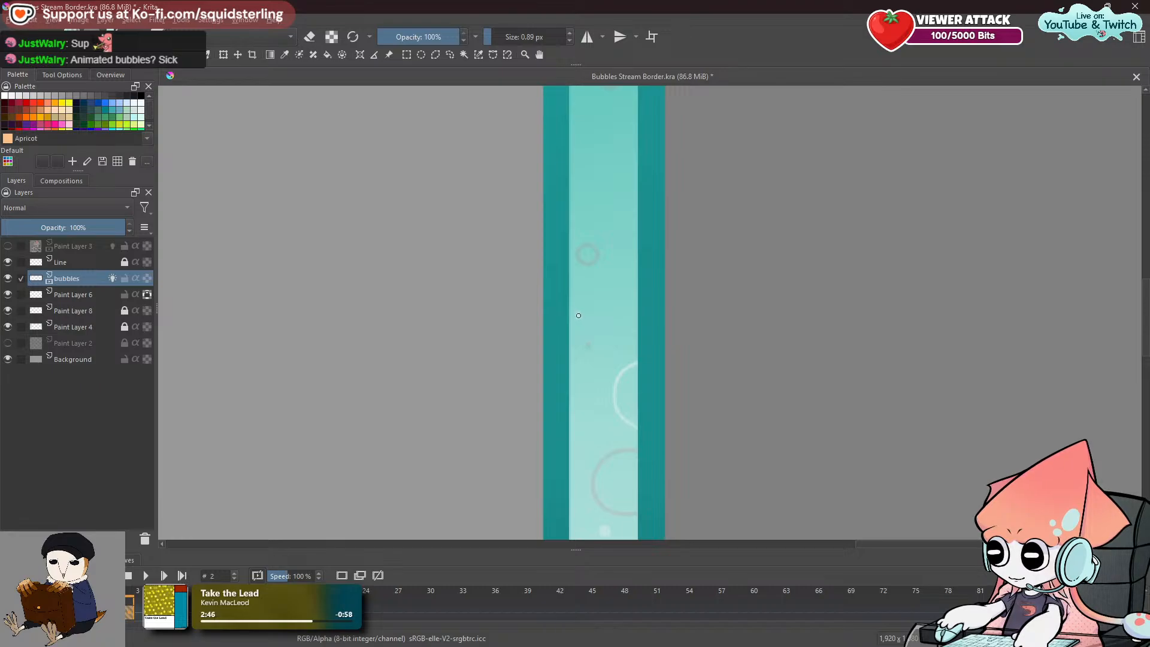
Outline the ring bubble above its ghost near the middle of the right strip, redoing the strokes and erasing stray parts.
key(space)
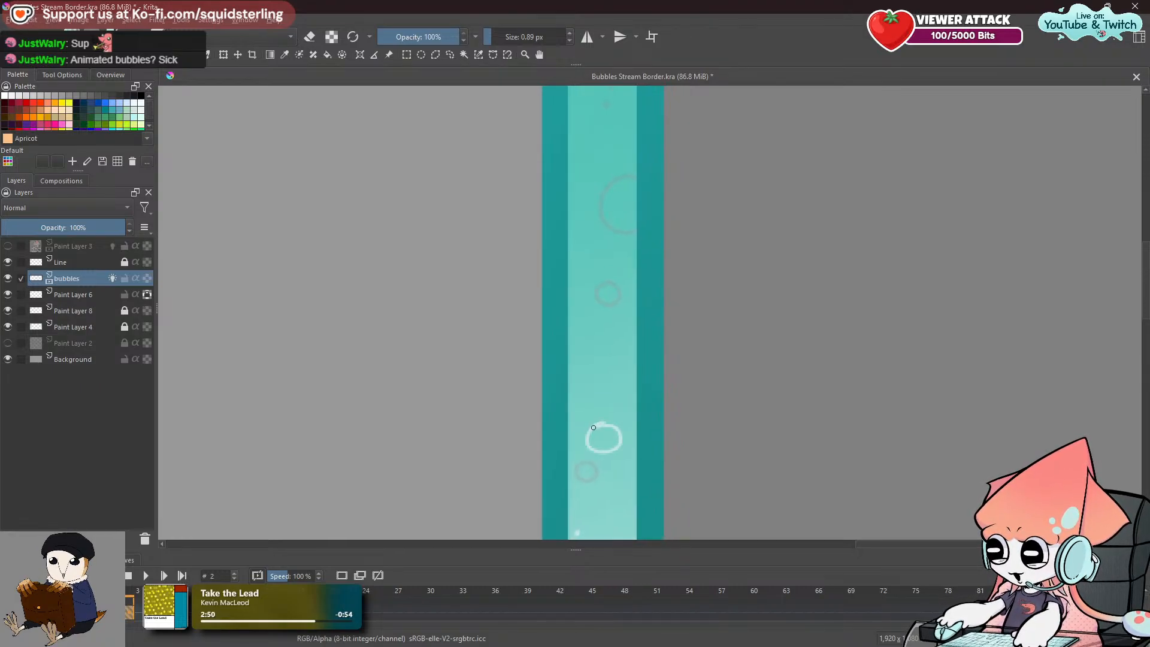
key(ctrl+z)
drag(594, 431, 611, 425)
key(ctrl+z)
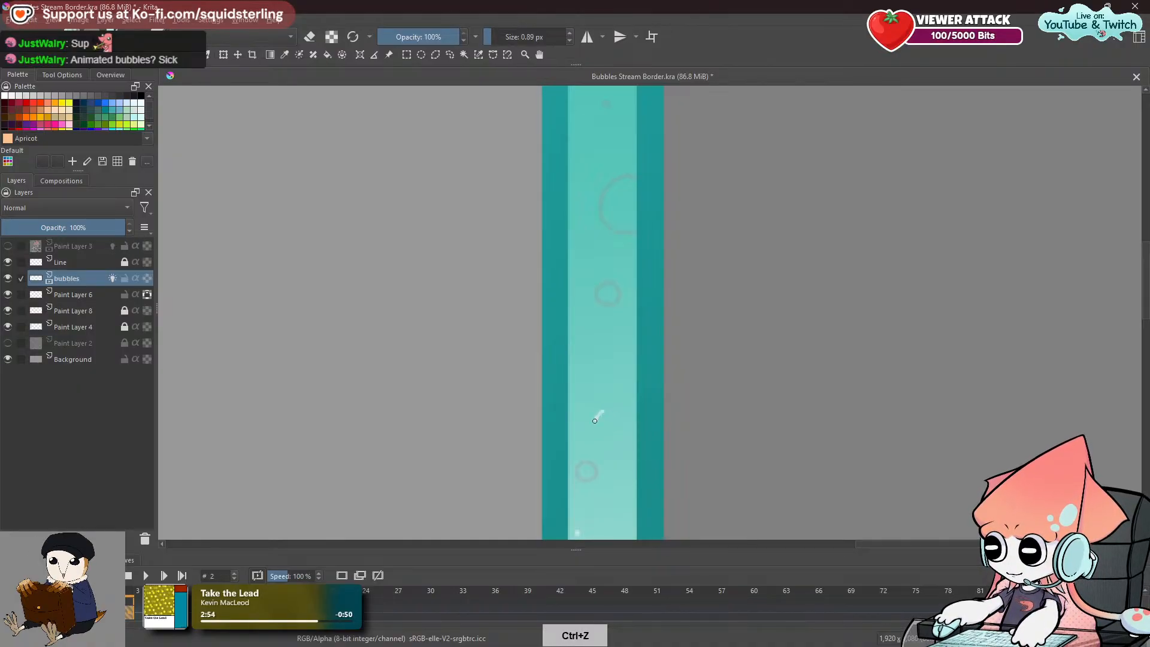
key(e)
drag(611, 413, 603, 416)
key(e)
Outline the small ring bubble up and inward from its ghost, beside the large ring's ghost in the right strip, and clean up its line.
key(space)
drag(658, 293, 646, 425)
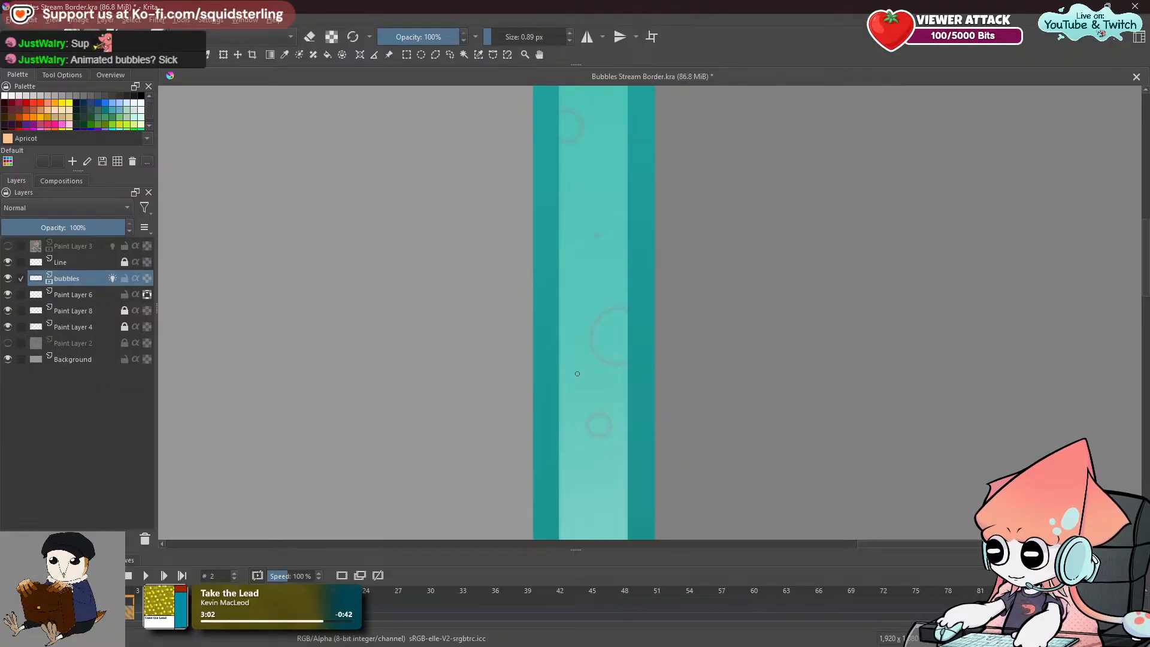
key(ctrl+z)
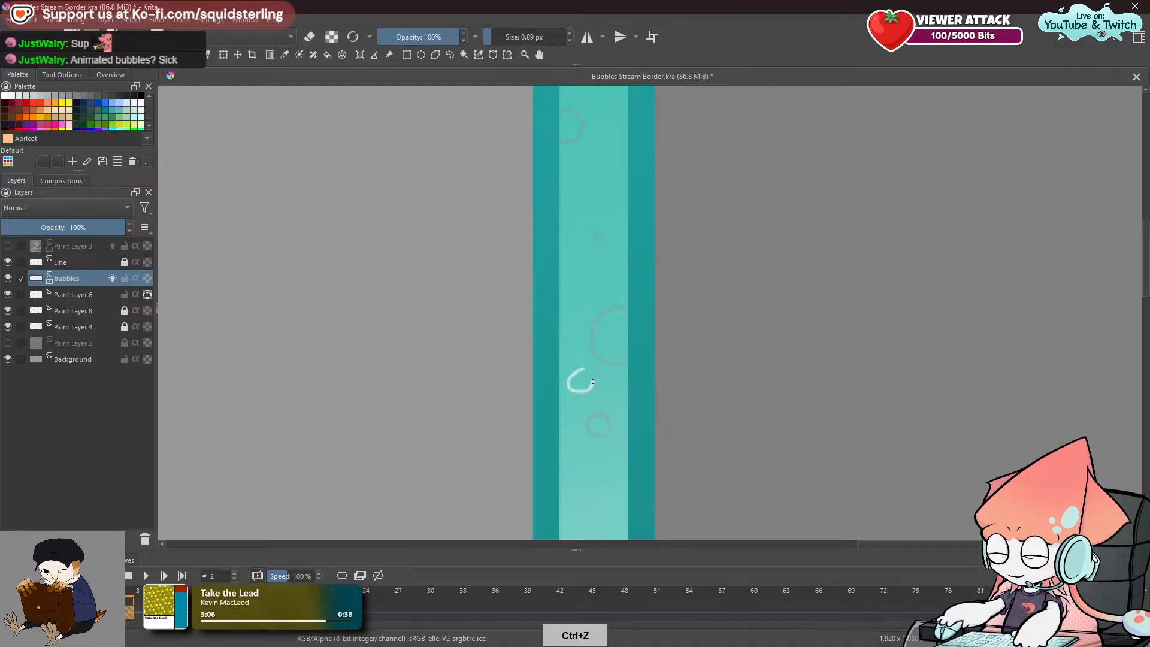
key(ctrl+z)
key(ctrl+z)
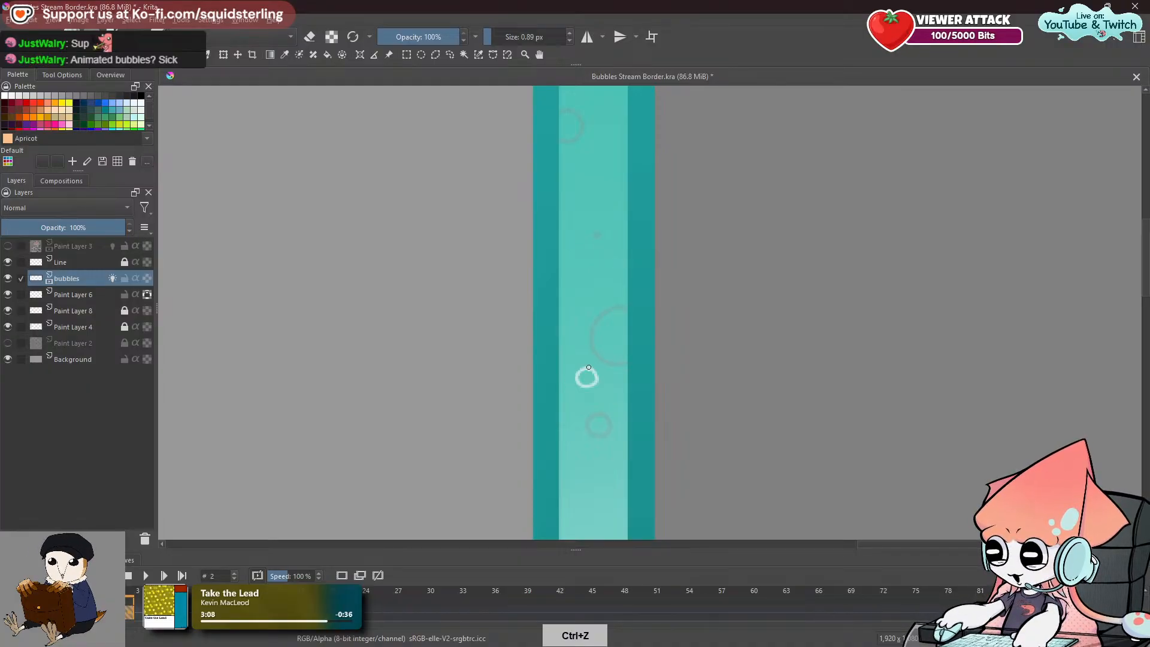
key(ctrl+z)
key(ctrl+z)
drag(594, 383, 580, 373)
key(e)
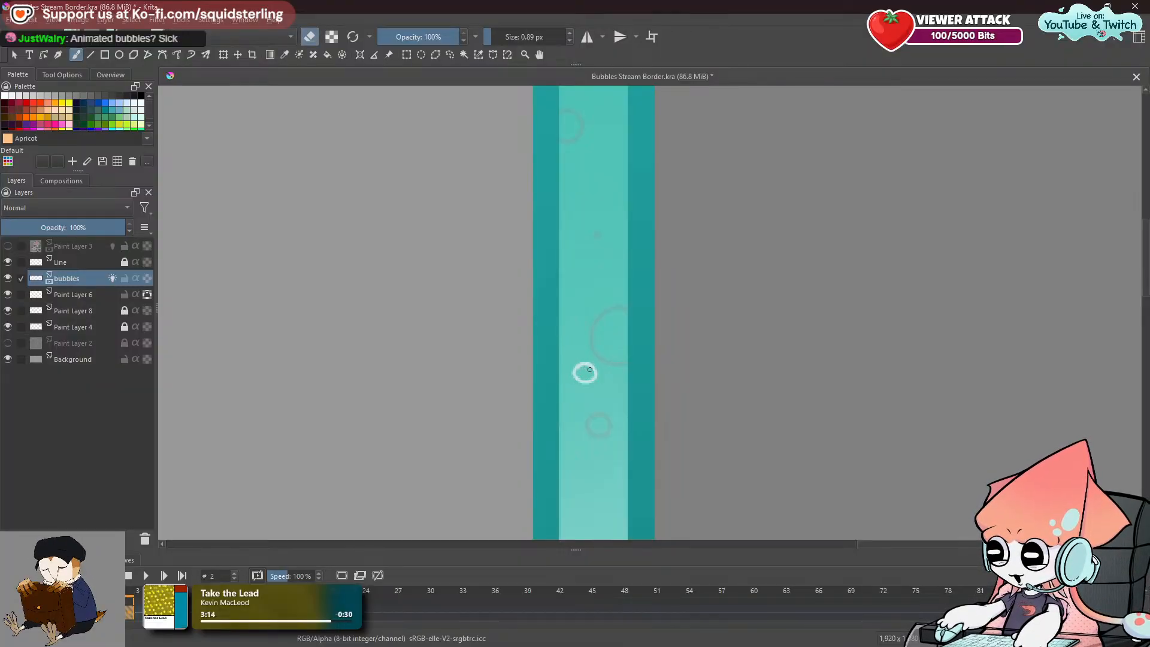
key(e)
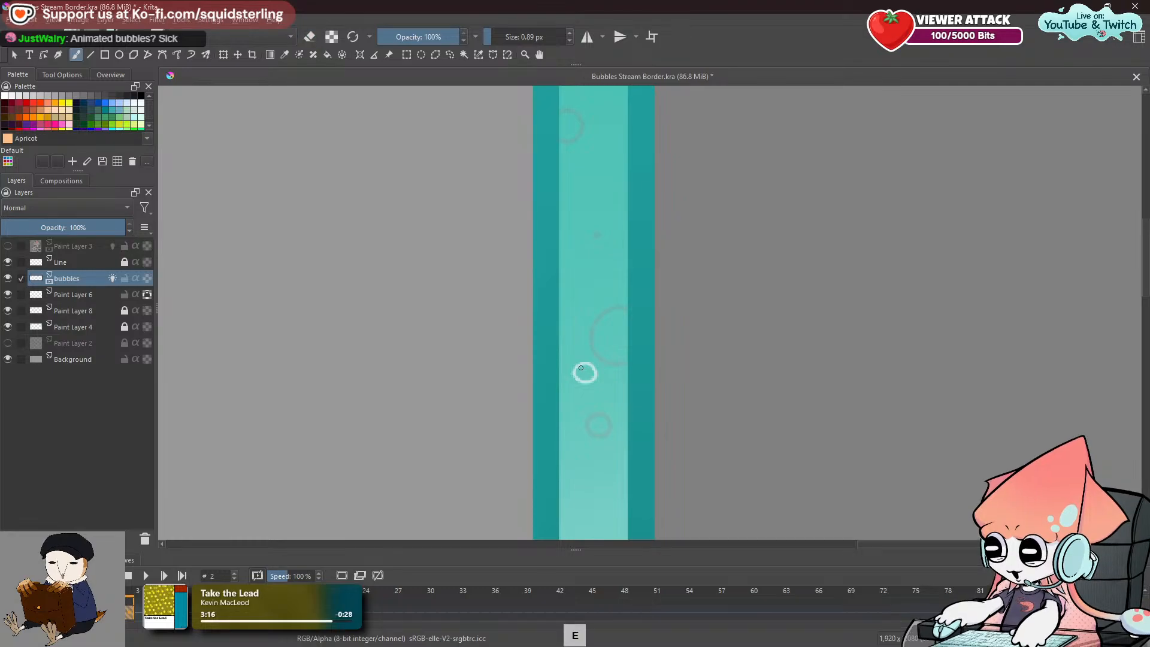
Outline the large ring bubble cut off by the right strip's outer edge, overlapping its ghost, redoing the arc until it looks right.
drag(626, 270, 595, 309)
key(ctrl+z)
drag(626, 253, 603, 294)
key(ctrl+z)
mouse_move(627, 253)
mouse_down()
mouse_move(606, 298)
mouse_move(626, 316)
mouse_up()
key(ctrl+z)
drag(626, 252, 626, 317)
key(ctrl+z)
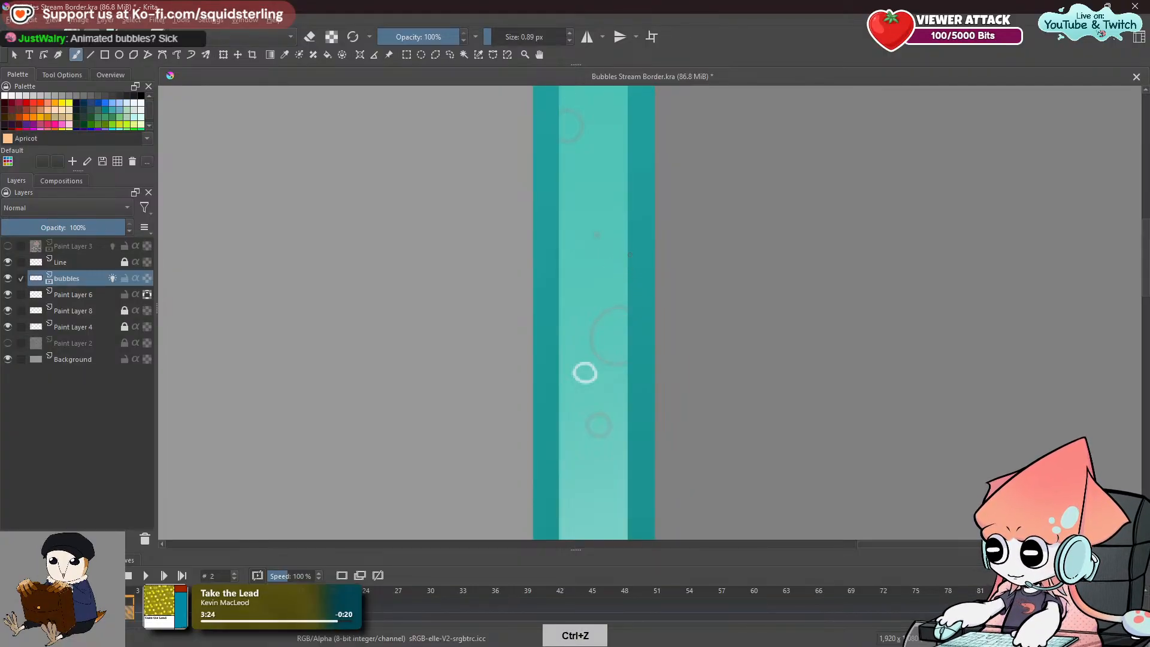
drag(626, 252, 626, 316)
key(ctrl+z)
drag(627, 254, 626, 315)
key(ctrl+z)
mouse_move(626, 253)
mouse_down()
mouse_move(626, 317)
mouse_move(685, 427)
mouse_up()
Paint the small filled dot above its ghost and outline the ring bubble cut off by the inner edge below the upper right corner.
key(space)
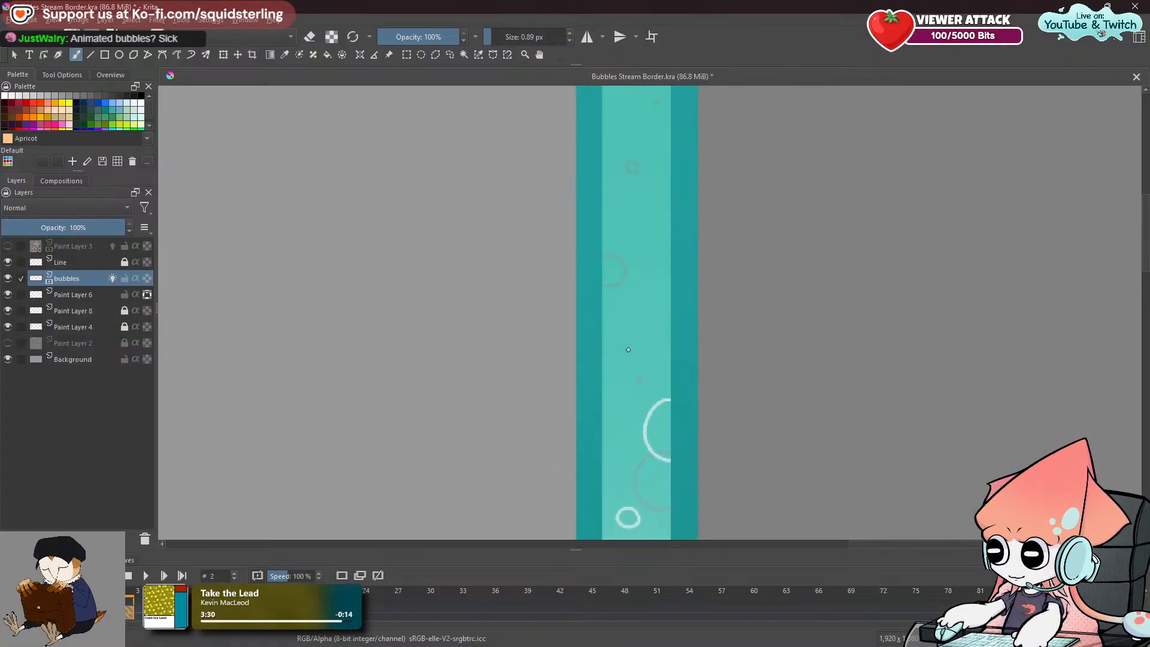
key(space)
drag(664, 251, 622, 379)
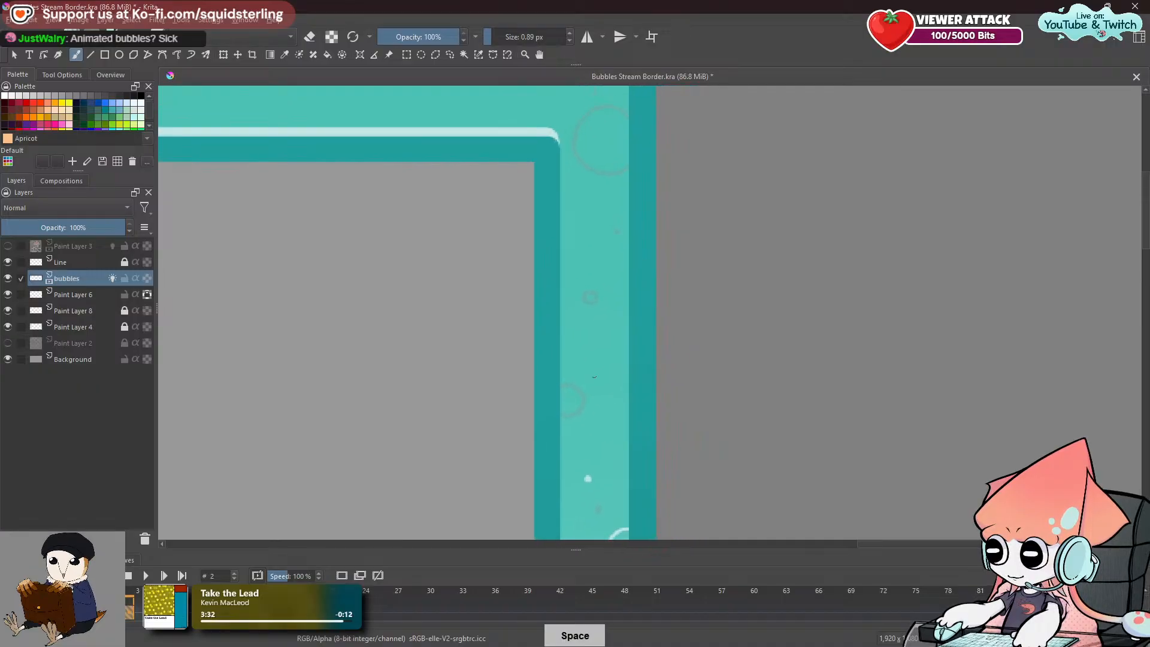
drag(558, 343, 561, 391)
key(ctrl+z)
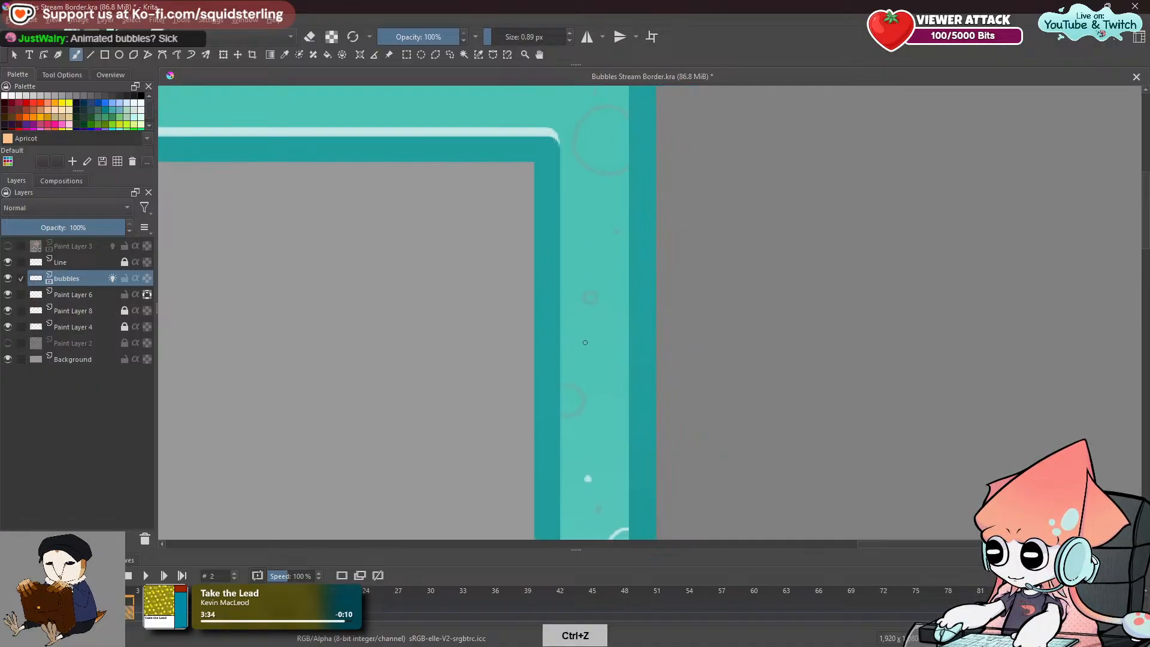
drag(560, 329, 561, 362)
key(ctrl+z)
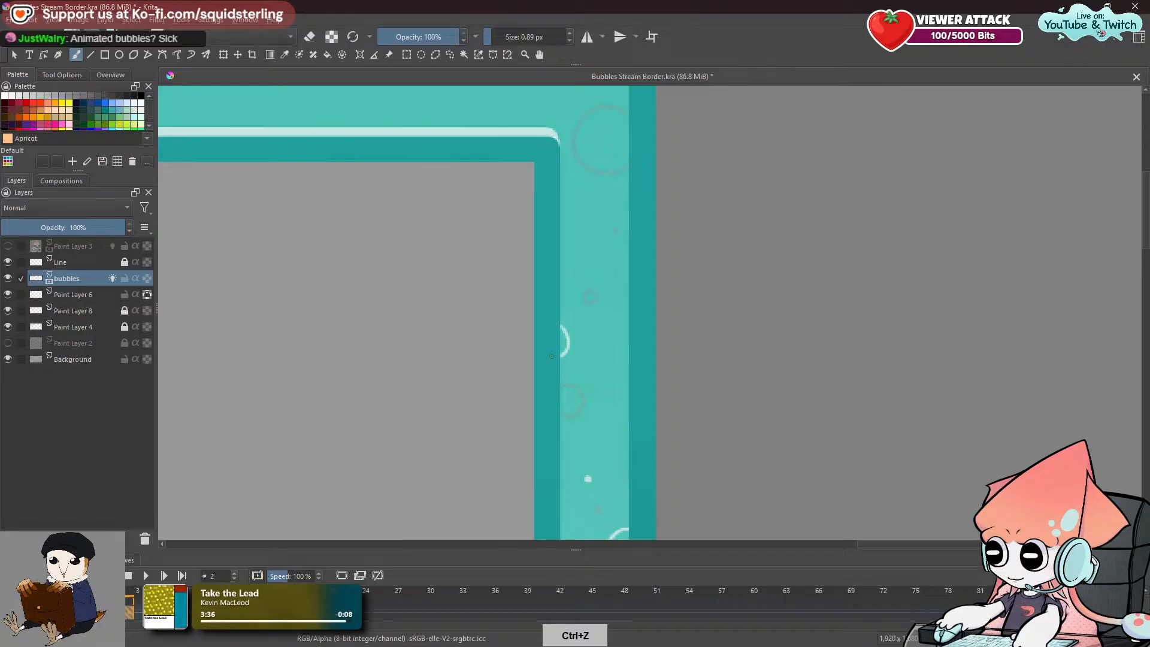
Outline the small ring bubble and paint the tiny dot above their ghosts just below the upper right corner.
key(ctrl+z)
mouse_move(594, 247)
mouse_down()
mouse_move(590, 258)
mouse_move(598, 251)
mouse_up()
key(ctrl+z)
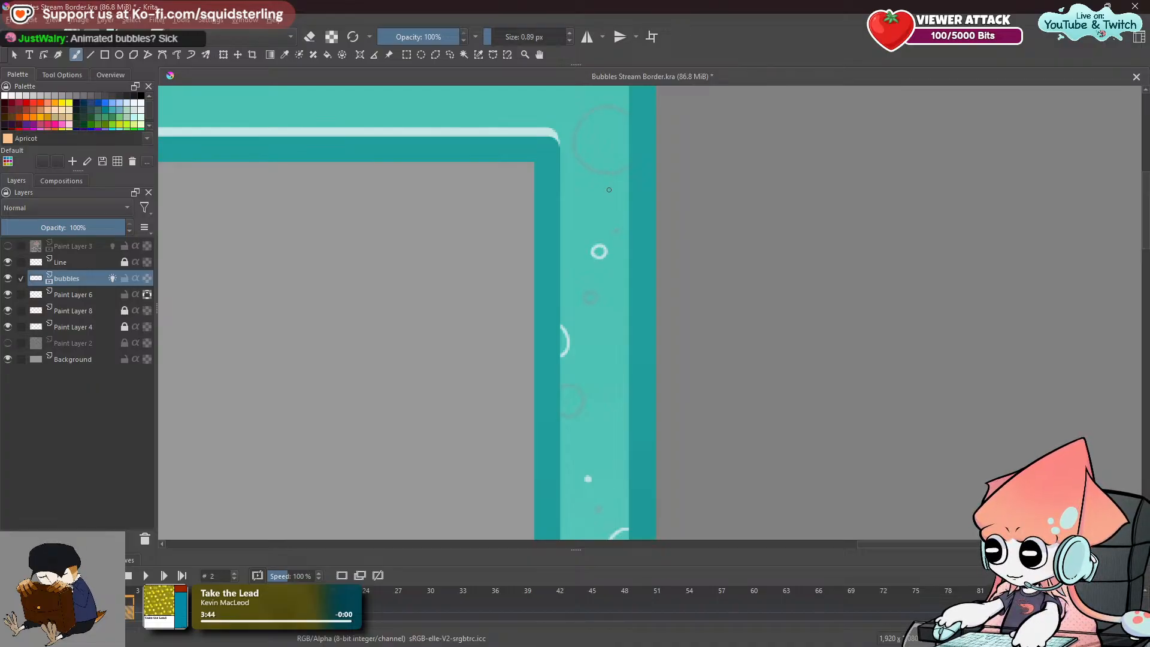
Outline the large ring bubble inside the border's upper right corner, up and inward from its ghost, redoing strokes until it looks right.
mouse_move(569, 87)
mouse_down()
mouse_move(580, 260)
mouse_move(620, 259)
mouse_move(590, 261)
mouse_move(606, 316)
mouse_move(603, 253)
mouse_move(612, 256)
mouse_move(598, 302)
mouse_move(621, 259)
mouse_up()
key(ctrl+z)
key(ctrl+z)
key(ctrl+z)
key(ctrl+z)
key(ctrl+z)
key(ctrl+z)
key(e)
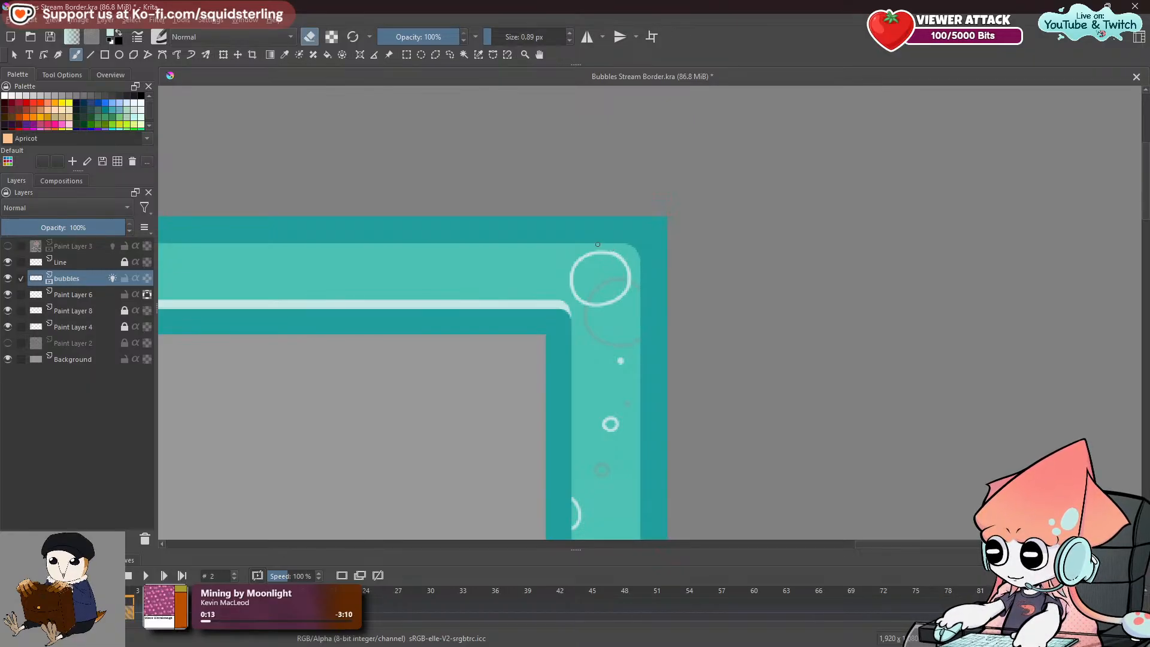
key(ctrl+z)
key(e)
mouse_move(572, 243)
mouse_down()
mouse_move(625, 283)
mouse_move(588, 248)
mouse_move(578, 287)
mouse_move(564, 282)
mouse_move(620, 244)
mouse_up()
key(ctrl+z)
key(ctrl+z)
key(ctrl+z)
Review the bubbles across the whole border and inspect those in the lower left strip.
scroll(582, 296, down, 8)
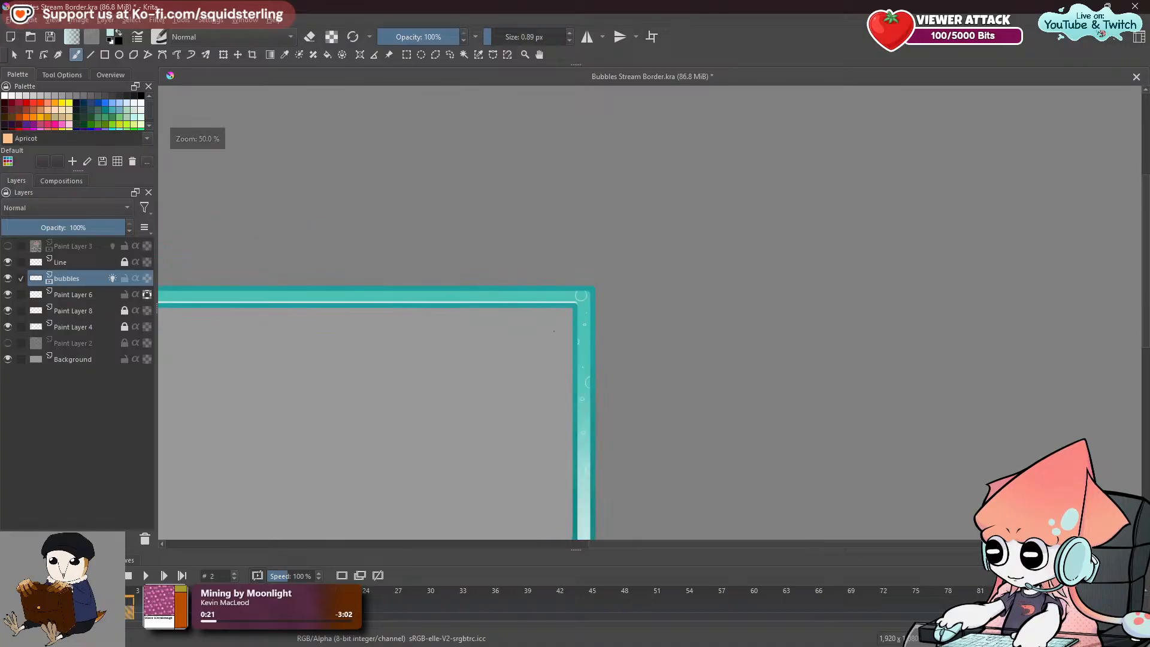
drag(534, 349, 623, 300)
scroll(606, 309, up, 2)
drag(573, 354, 617, 358)
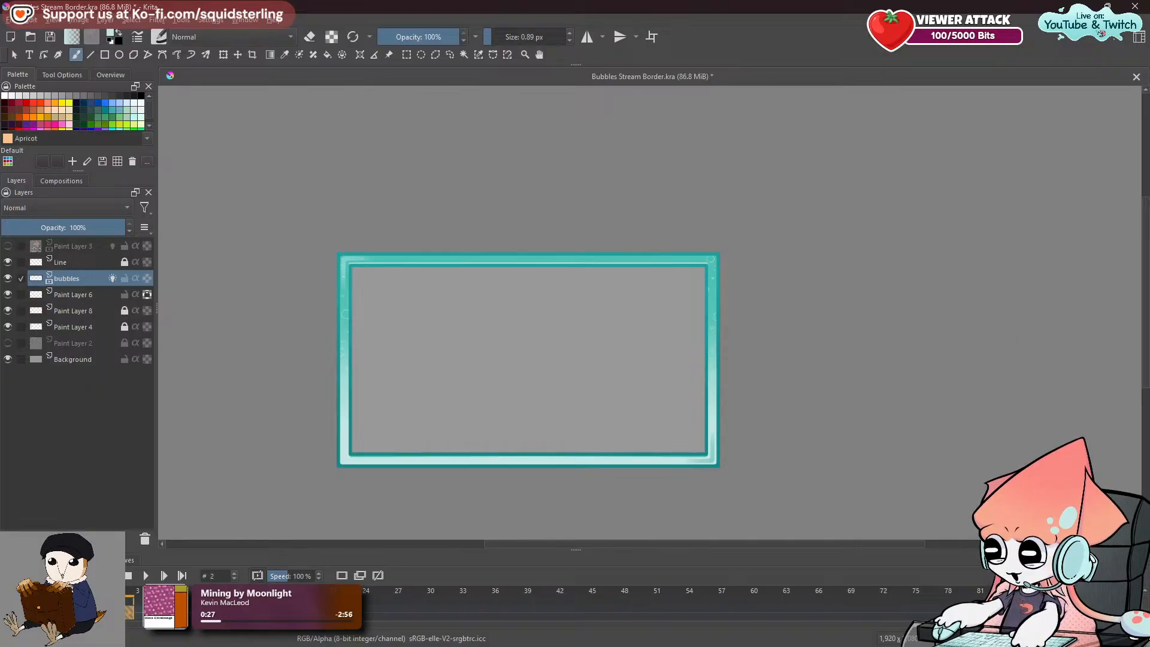
scroll(518, 305, up, 2)
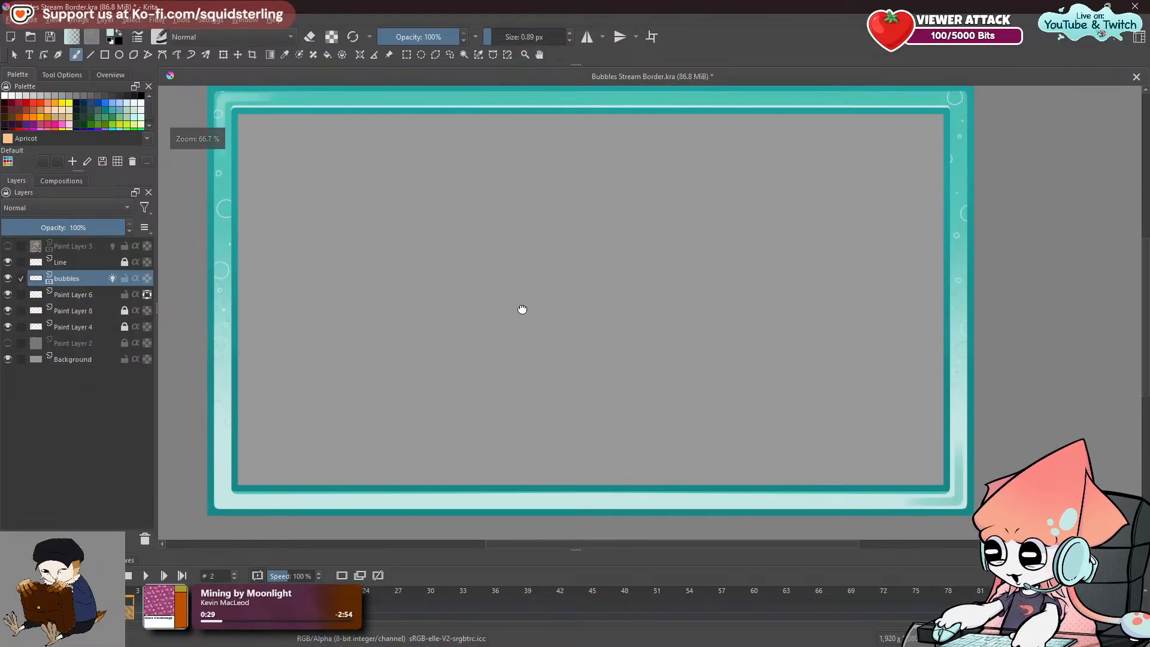
drag(521, 307, 524, 320)
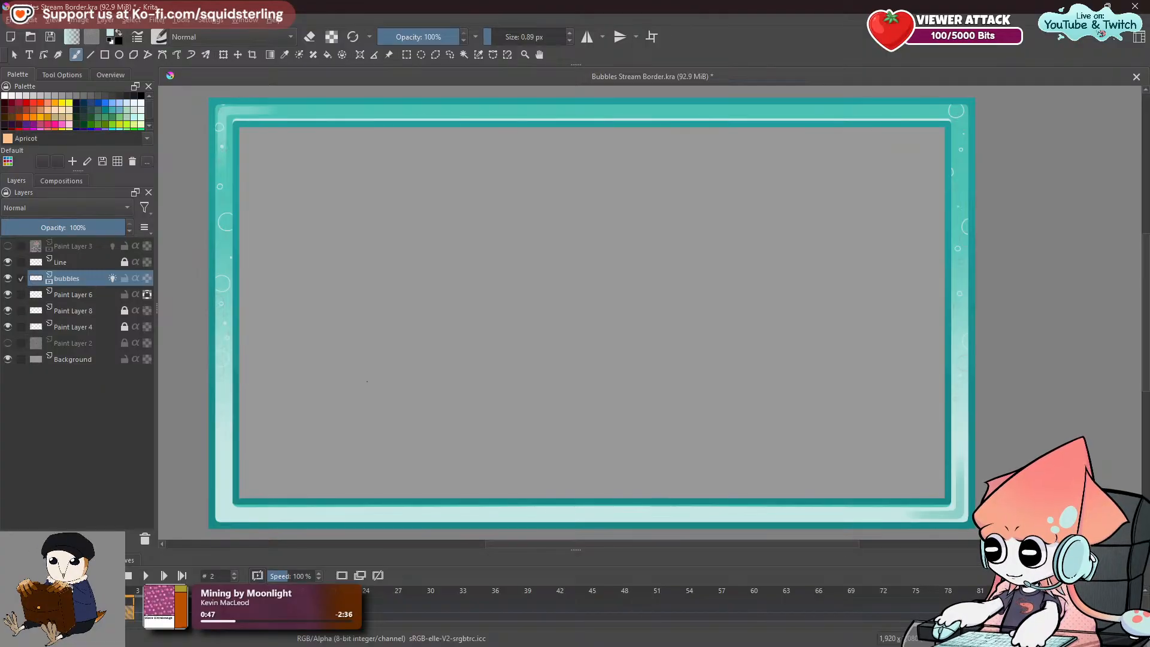
scroll(223, 384, up, 3)
drag(224, 395, 334, 345)
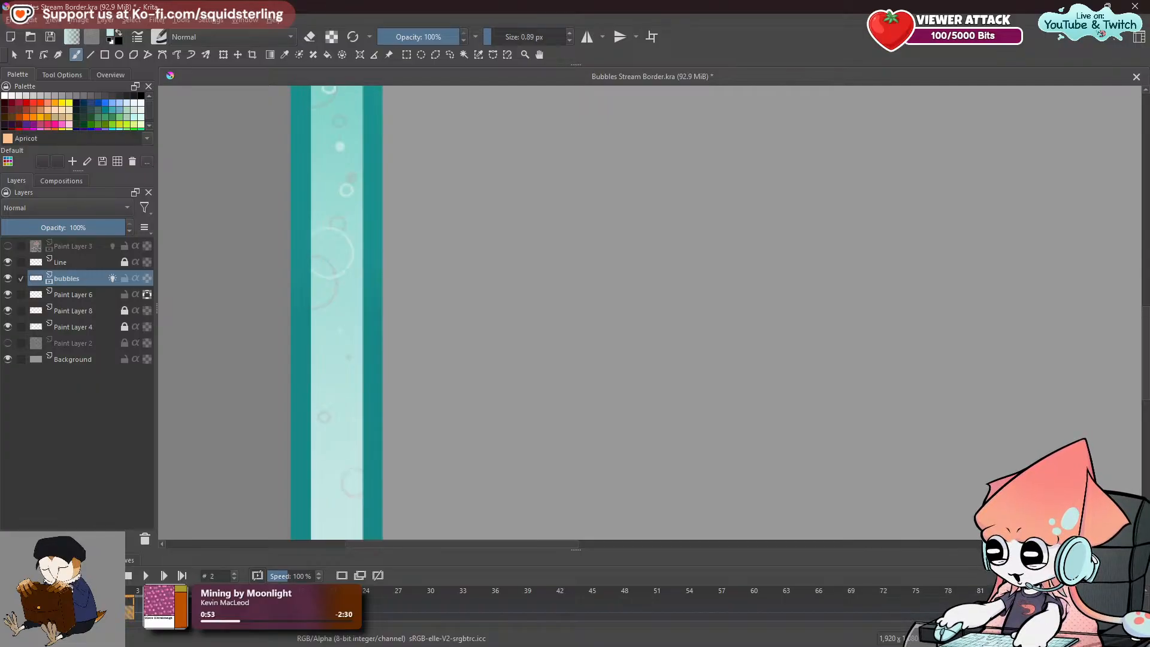
scroll(323, 461, up, 3)
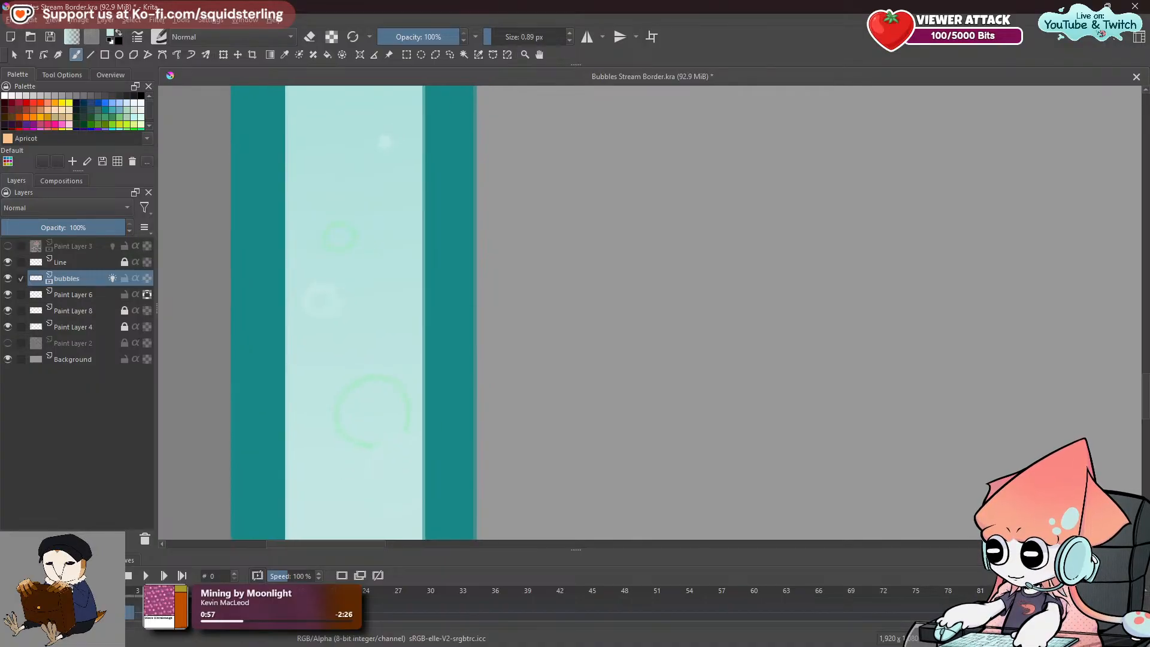
Add a blank keyframe at frame 4 on the bubbles layer and briefly enlarge the animation timeline to check it.
click(134, 613)
click(152, 613)
click(342, 576)
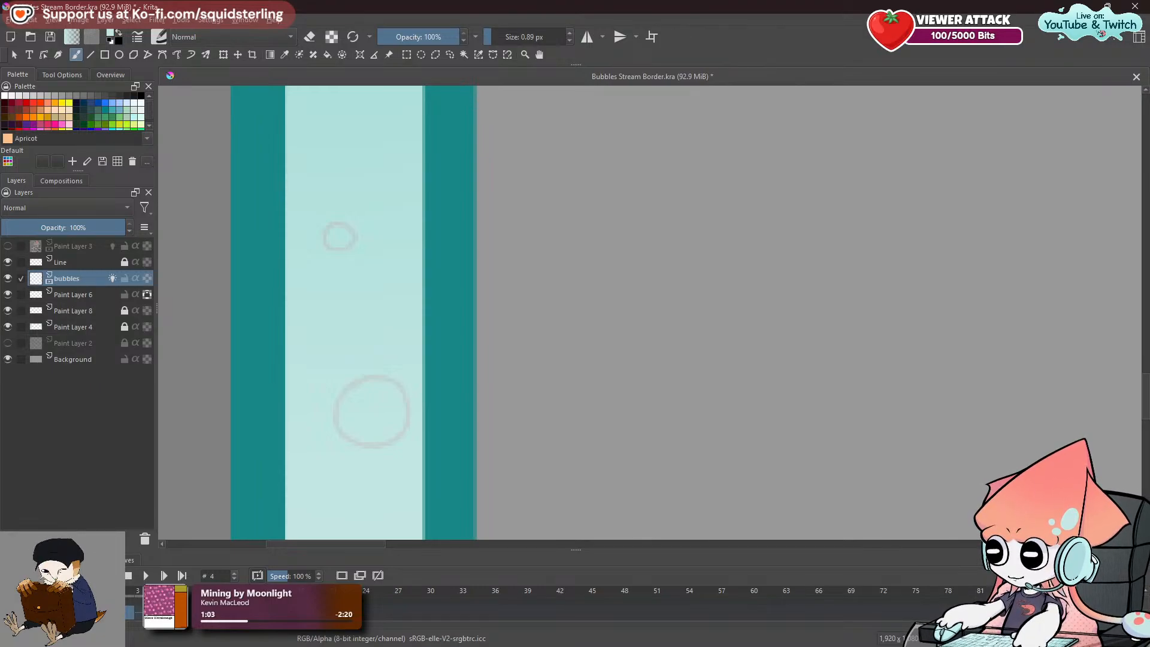
drag(576, 549, 575, 490)
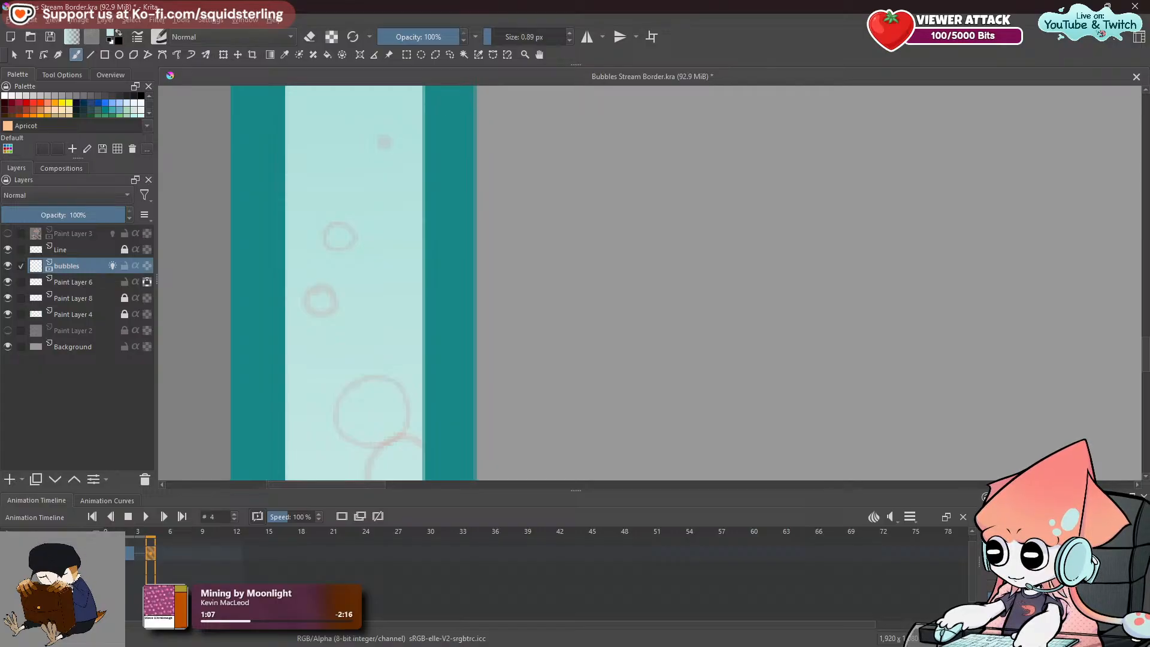
click(1144, 496)
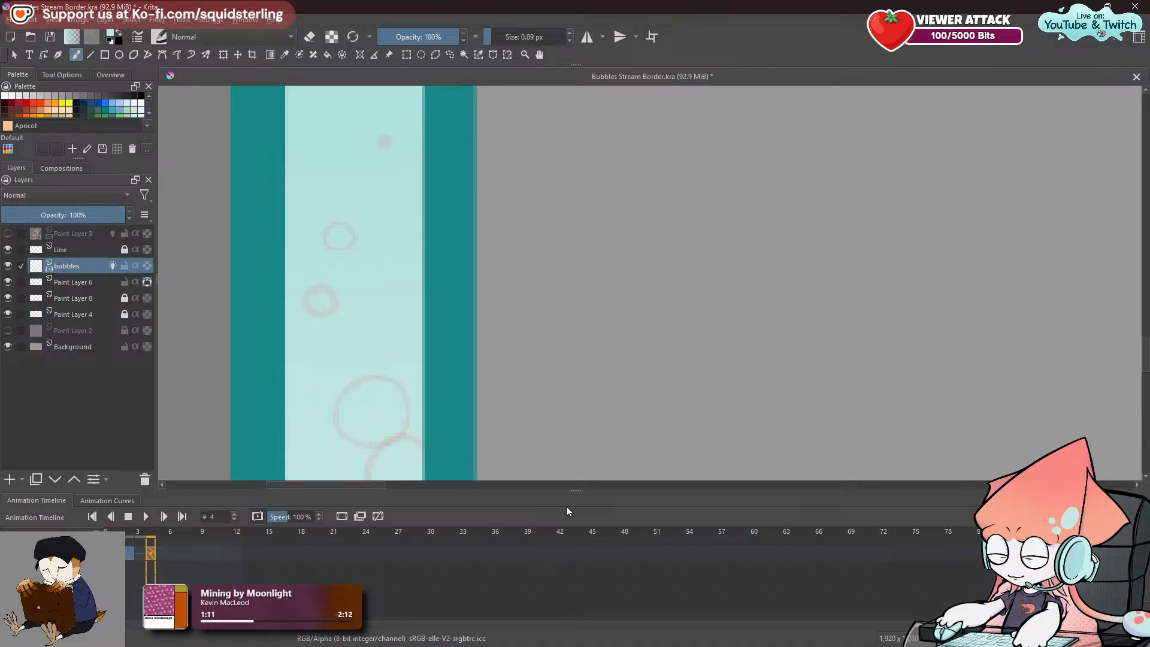
drag(575, 491, 575, 549)
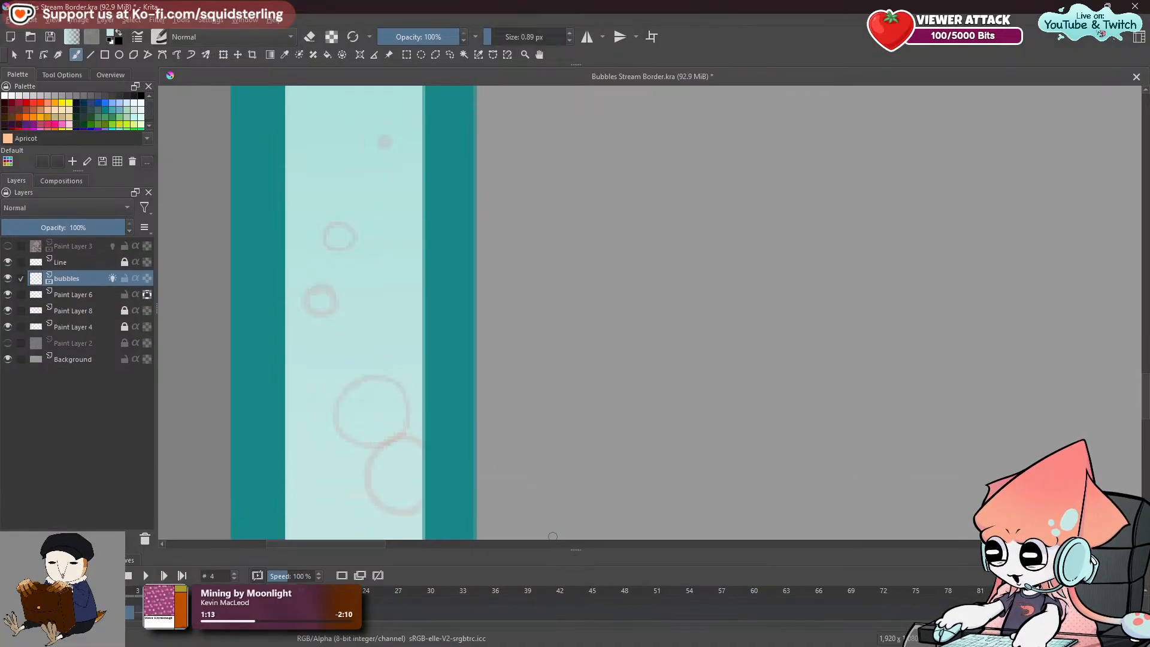
Outline the lowest large ring bubble on frame 4 against the left strip's inner edge above its ghosts, redoing the strokes.
drag(367, 413, 428, 363)
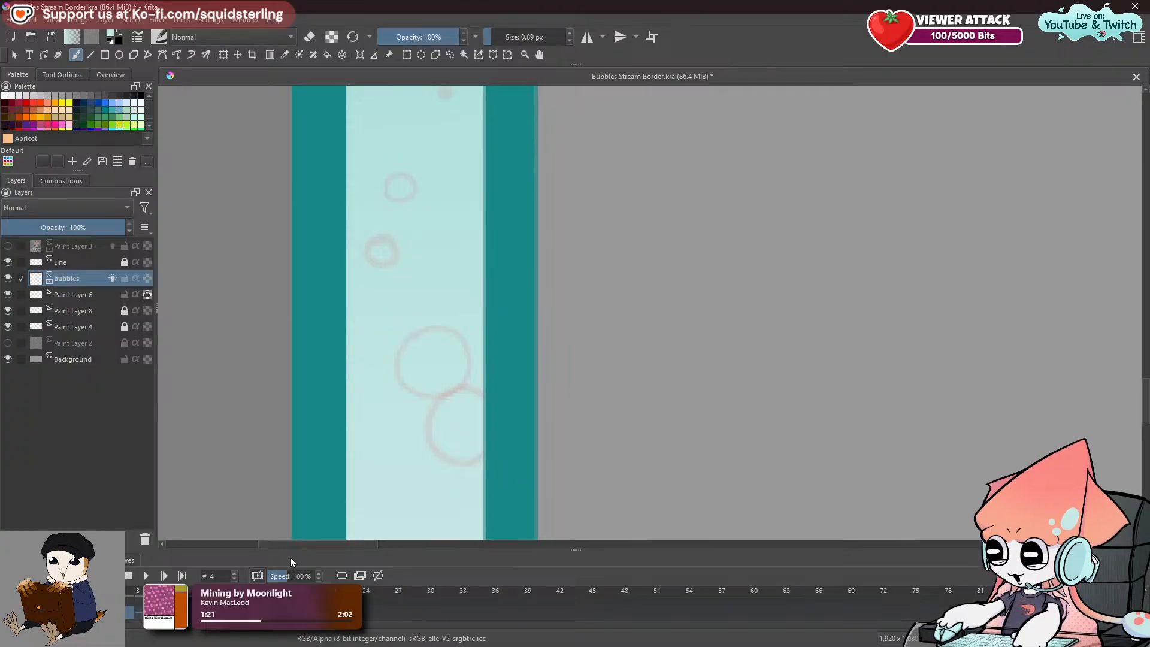
drag(659, 277, 735, 277)
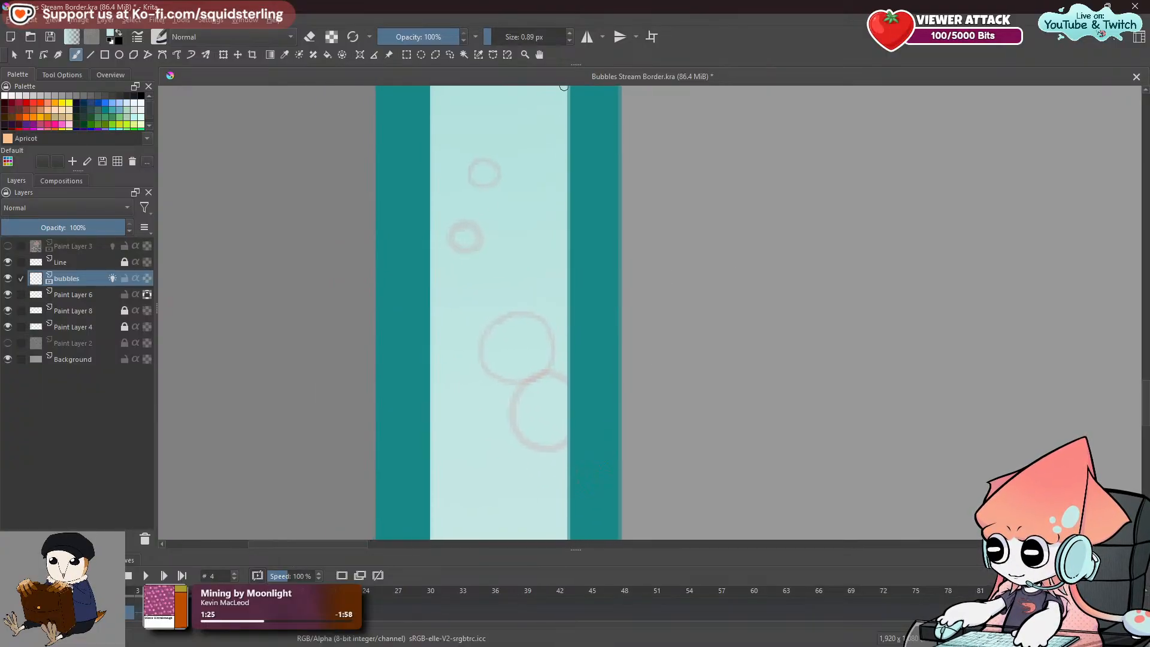
mouse_move(557, 439)
mouse_down()
mouse_move(564, 210)
mouse_move(567, 423)
mouse_move(595, 383)
mouse_move(585, 360)
mouse_up()
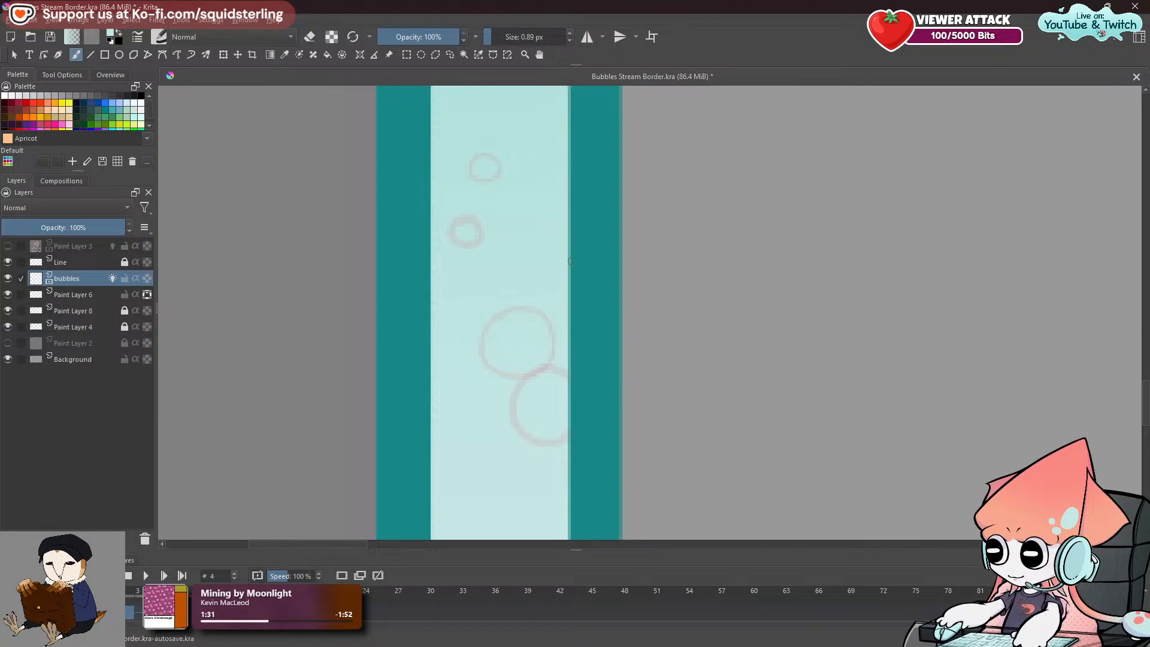
key(ctrl+z)
mouse_move(567, 253)
mouse_down()
mouse_move(554, 319)
mouse_move(583, 294)
mouse_move(570, 229)
mouse_move(548, 298)
mouse_move(588, 278)
mouse_move(570, 235)
mouse_move(522, 278)
mouse_move(585, 312)
mouse_move(563, 228)
mouse_move(577, 229)
mouse_move(535, 304)
mouse_move(592, 290)
mouse_up()
key(ctrl+z)
key(ctrl+z)
key(ctrl+z)
Outline the small ring bubble on frame 4 above its ghost, near the outer edge of the lower left strip.
key(space)
drag(555, 210, 578, 351)
drag(473, 217, 492, 240)
key(space)
mouse_move(557, 177)
mouse_down()
mouse_move(539, 388)
mouse_move(554, 359)
mouse_move(558, 376)
mouse_up()
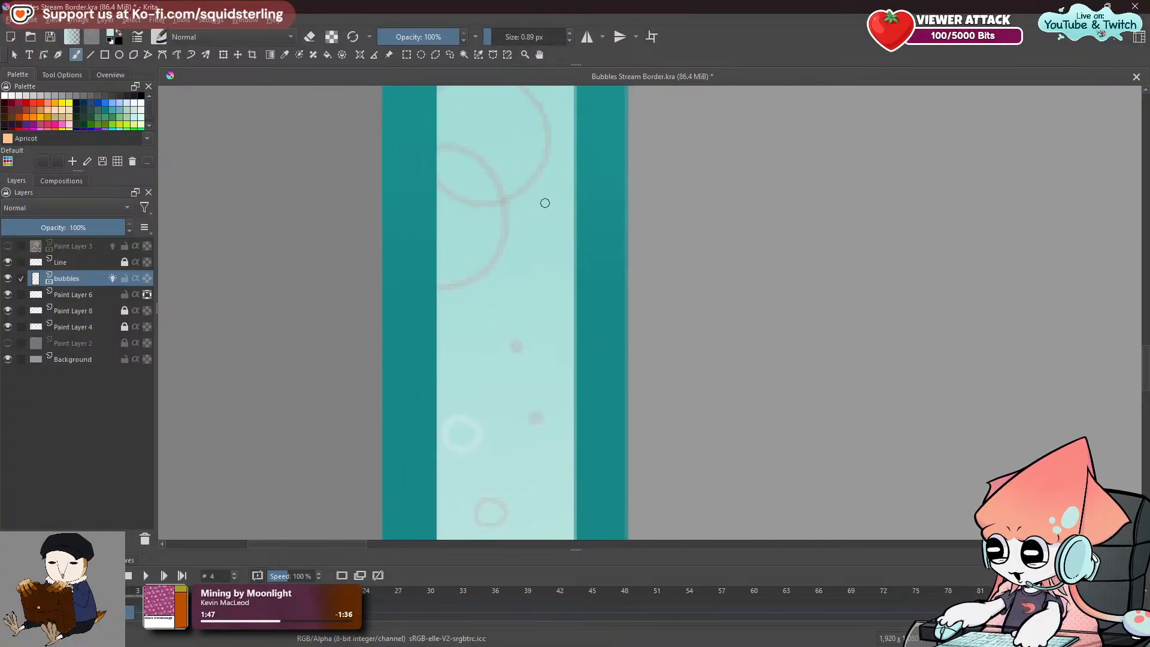
Paint a small solid bubble near the inner edge on frame 4 and outline a large half-ring against the outer edge above the ghost circles.
key(space)
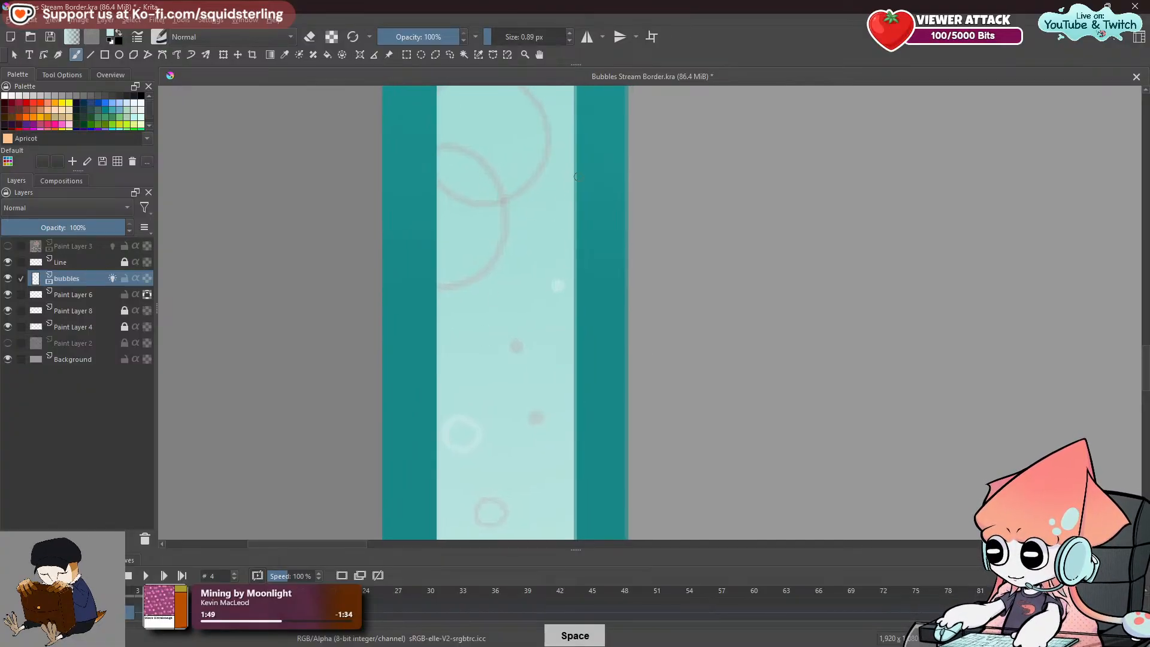
drag(520, 178, 542, 273)
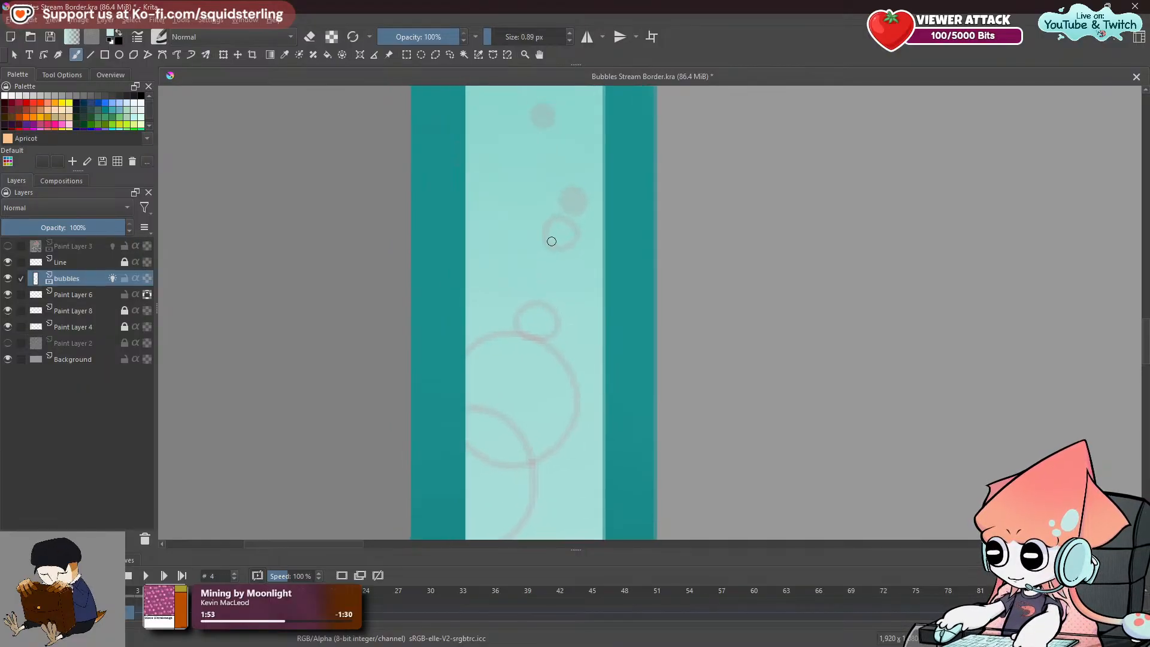
mouse_move(465, 188)
mouse_down()
mouse_move(484, 203)
mouse_move(428, 317)
mouse_up()
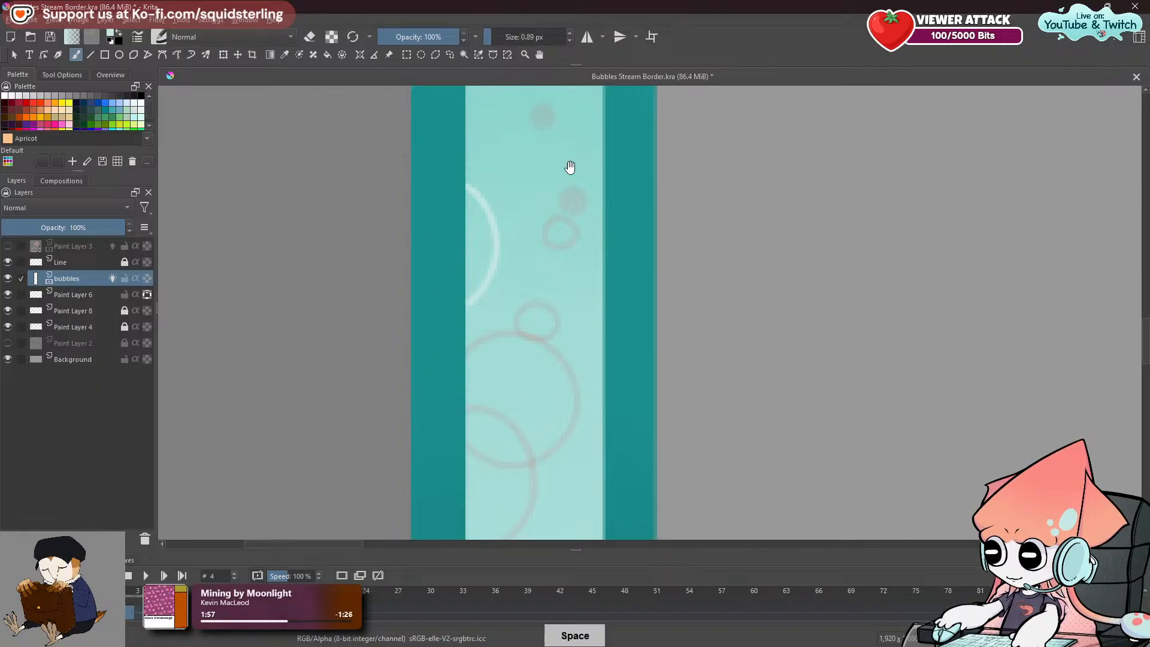
Outline a medium ring bubble on frame 4 between the ghosts above the large half-ring, redoing stray strokes.
drag(562, 167, 555, 331)
mouse_move(512, 287)
mouse_down()
mouse_move(488, 296)
mouse_move(527, 290)
mouse_move(489, 289)
mouse_move(519, 280)
mouse_up()
key(ctrl+z)
key(ctrl+z)
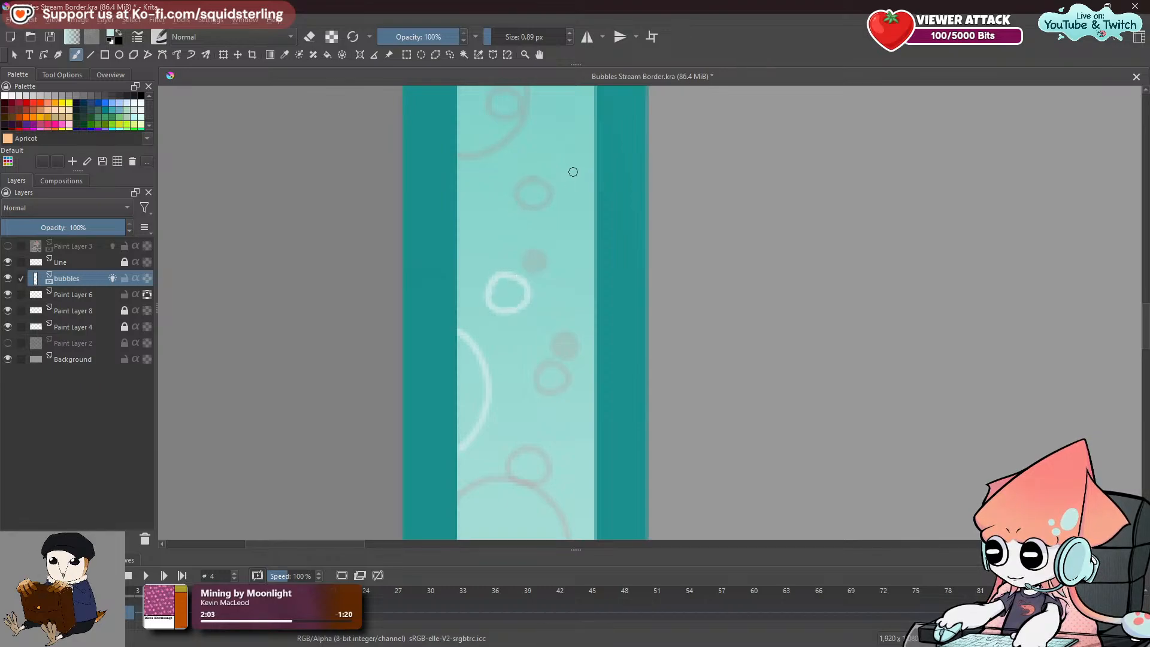
Paint a solid bubble near the strip's inner edge on frame 4 and outline a small ring bubble above it.
drag(578, 166, 579, 413)
key(space)
mouse_move(555, 289)
mouse_down()
mouse_move(566, 307)
mouse_move(555, 294)
mouse_up()
key(ctrl+z)
Outline a large half-ring against the outer edge above its ghost circle, redoing the stroke, and paint a small solid bubble above it.
key(space)
drag(557, 226, 599, 443)
drag(475, 242, 517, 325)
key(ctrl+z)
mouse_move(474, 219)
mouse_down()
mouse_move(506, 263)
mouse_move(475, 347)
mouse_up()
key(ctrl+z)
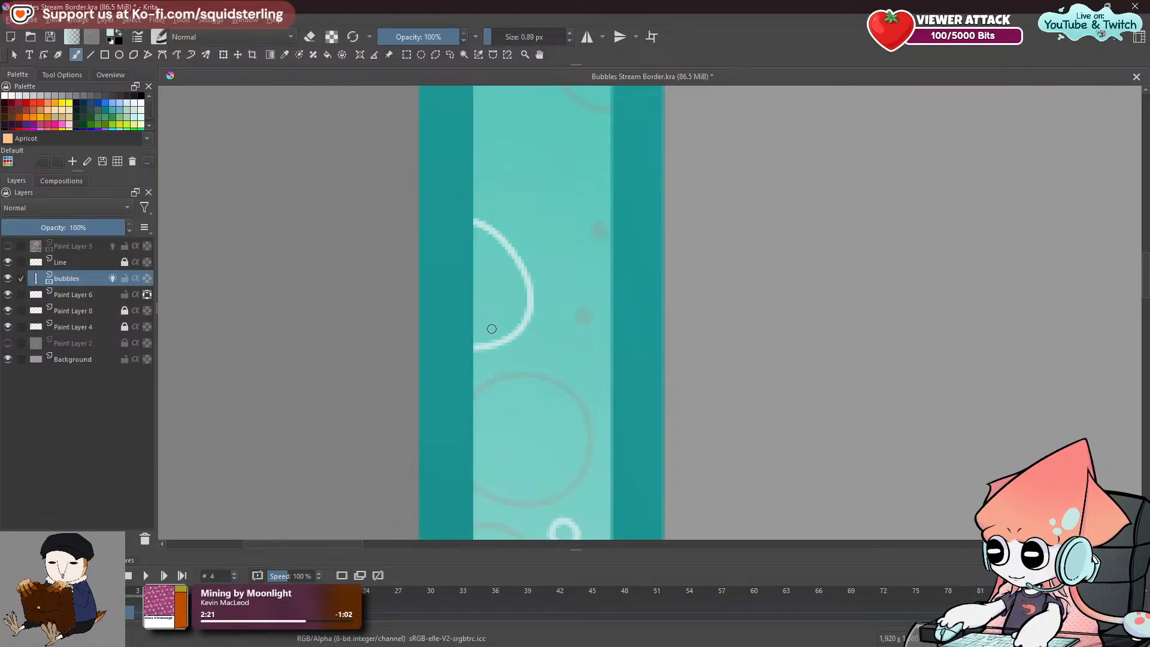
key(ctrl+z)
mouse_move(476, 221)
mouse_down()
mouse_move(500, 249)
mouse_move(479, 366)
mouse_up()
key(ctrl+z)
drag(473, 219, 479, 350)
key(ctrl+z)
mouse_move(473, 219)
mouse_down()
mouse_move(519, 312)
mouse_move(479, 352)
mouse_up()
key(ctrl+z)
drag(460, 225, 472, 354)
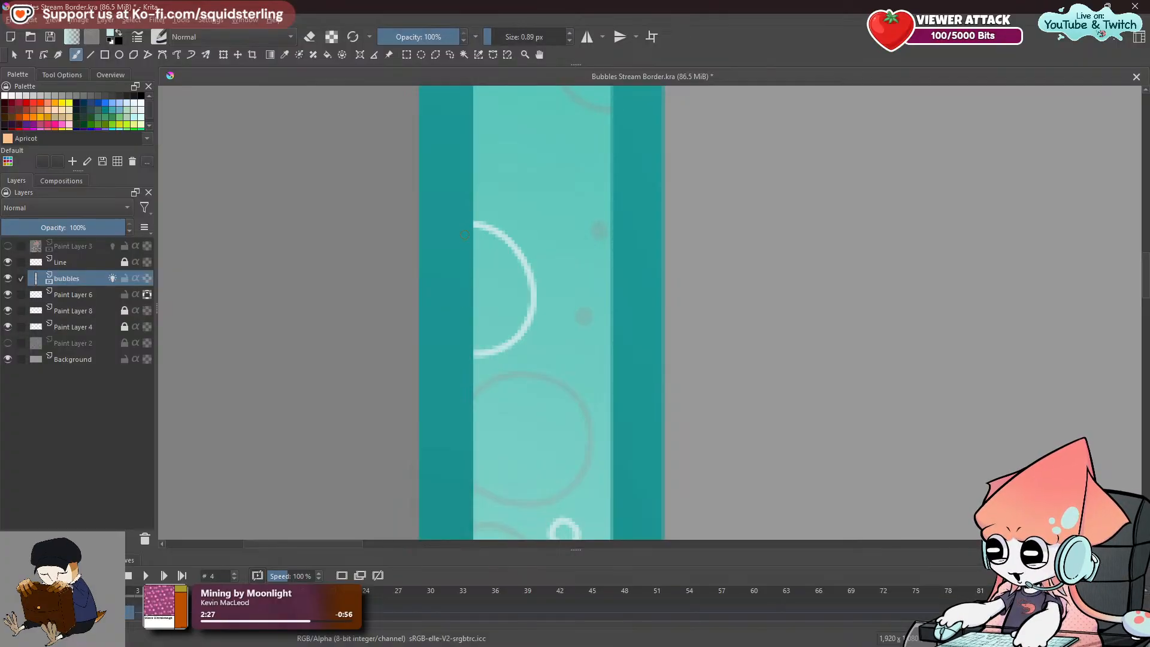
key(space)
mouse_move(513, 256)
mouse_down()
mouse_move(442, 342)
mouse_move(481, 321)
mouse_up()
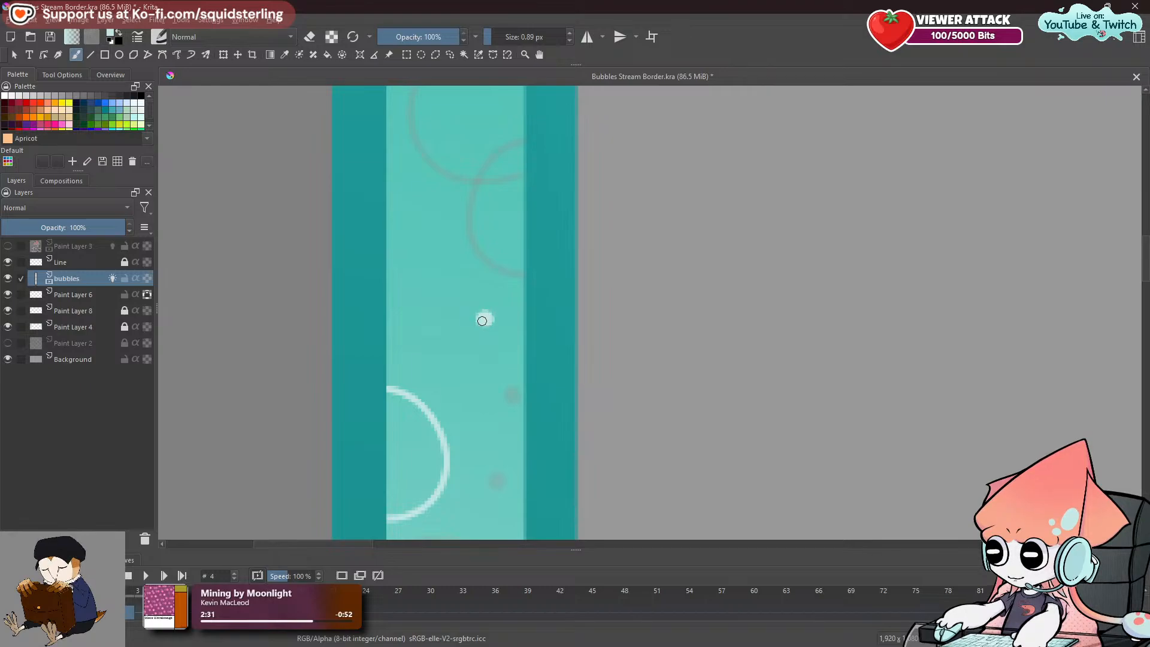
Outline a large half-ring bubble against the strip's inner edge above the two overlapping ghost circles, redoing the stroke until it is smooth.
key(space)
drag(462, 260, 641, 399)
drag(547, 254, 509, 189)
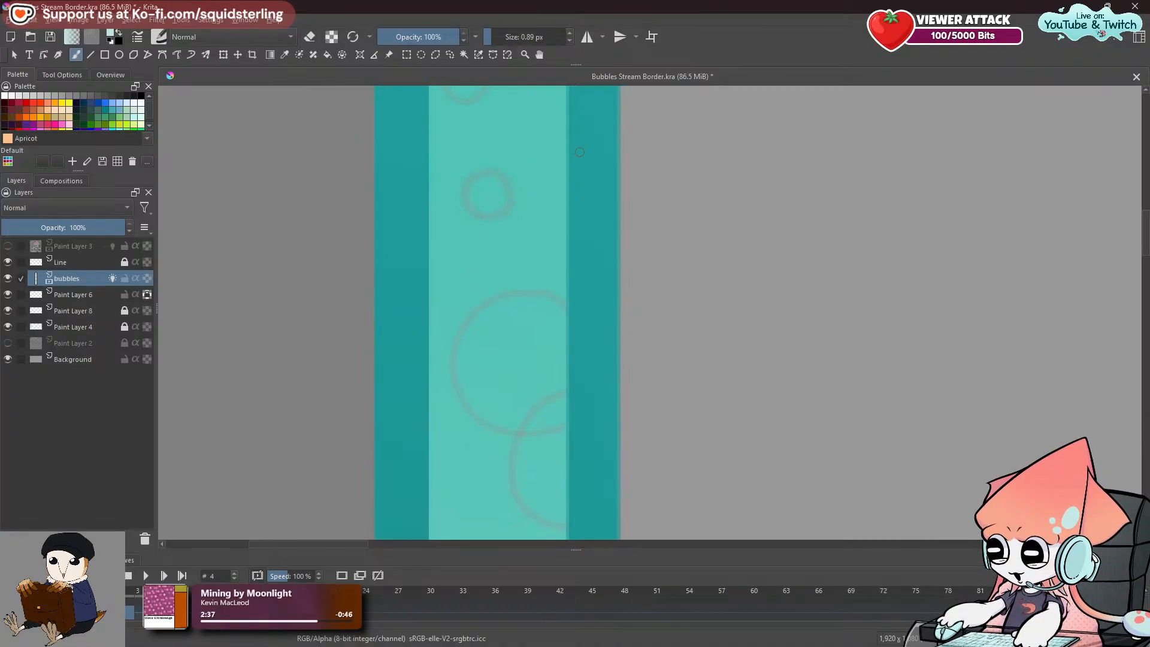
drag(515, 149, 512, 305)
key(ctrl+z)
mouse_move(566, 142)
mouse_down()
mouse_move(546, 151)
mouse_move(562, 323)
mouse_up()
key(ctrl+z)
drag(566, 145, 562, 323)
key(ctrl+z)
mouse_move(571, 142)
mouse_down()
mouse_move(508, 274)
mouse_move(571, 323)
mouse_up()
key(ctrl+z)
drag(567, 147, 565, 323)
key(ctrl+z)
mouse_move(566, 151)
mouse_down()
mouse_move(518, 219)
mouse_move(568, 306)
mouse_up()
key(ctrl+z)
drag(568, 143, 568, 307)
key(ctrl+z)
mouse_move(574, 148)
mouse_down()
mouse_move(523, 181)
mouse_move(601, 319)
mouse_up()
key(ctrl+z)
mouse_move(567, 144)
mouse_down()
mouse_move(512, 276)
mouse_move(562, 304)
mouse_move(511, 245)
mouse_move(566, 323)
mouse_up()
key(ctrl+z)
key(ctrl+z)
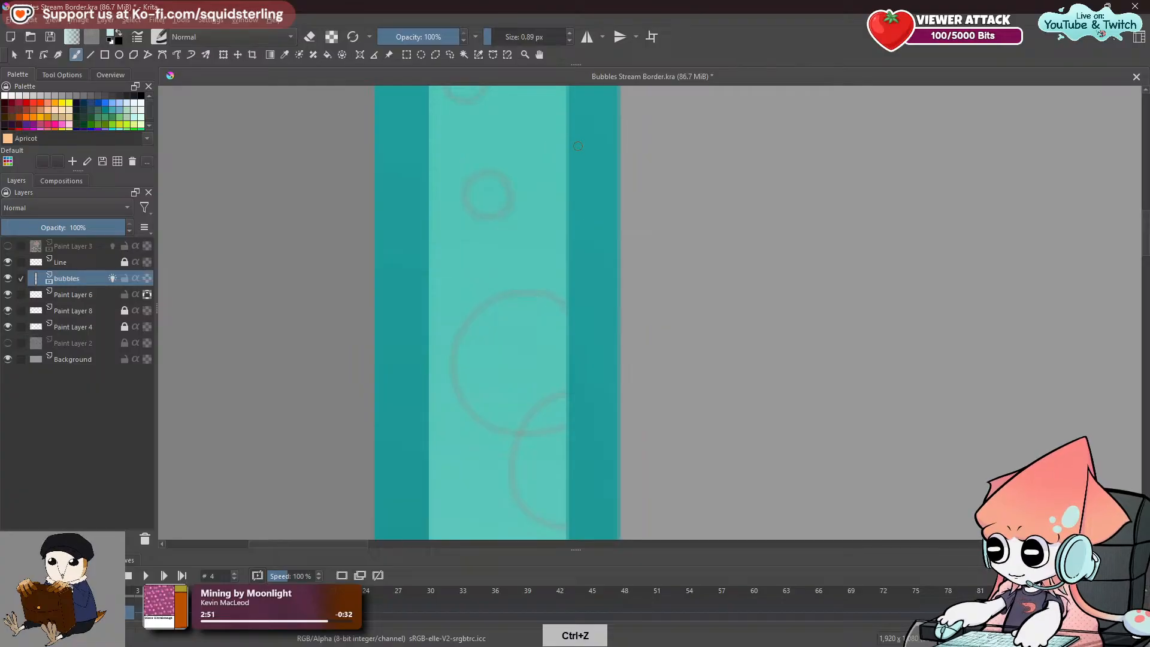
drag(566, 149, 566, 323)
key(ctrl+z)
drag(566, 157, 566, 310)
key(ctrl+z)
mouse_move(566, 157)
mouse_down()
mouse_move(521, 295)
mouse_move(566, 310)
mouse_move(542, 184)
mouse_move(566, 328)
mouse_up()
key(ctrl+z)
key(ctrl+z)
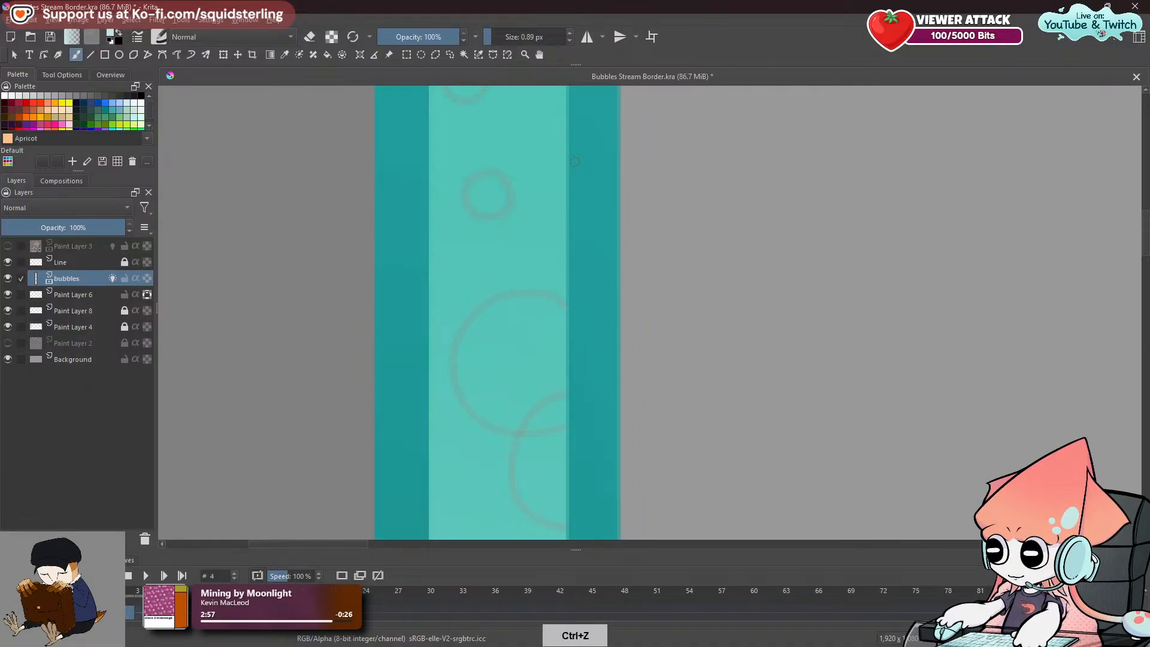
drag(566, 160, 566, 328)
Try to draw a bubble on frame 4 above the pair of small ghost rings in the upper left strip.
key(space)
drag(549, 170, 629, 441)
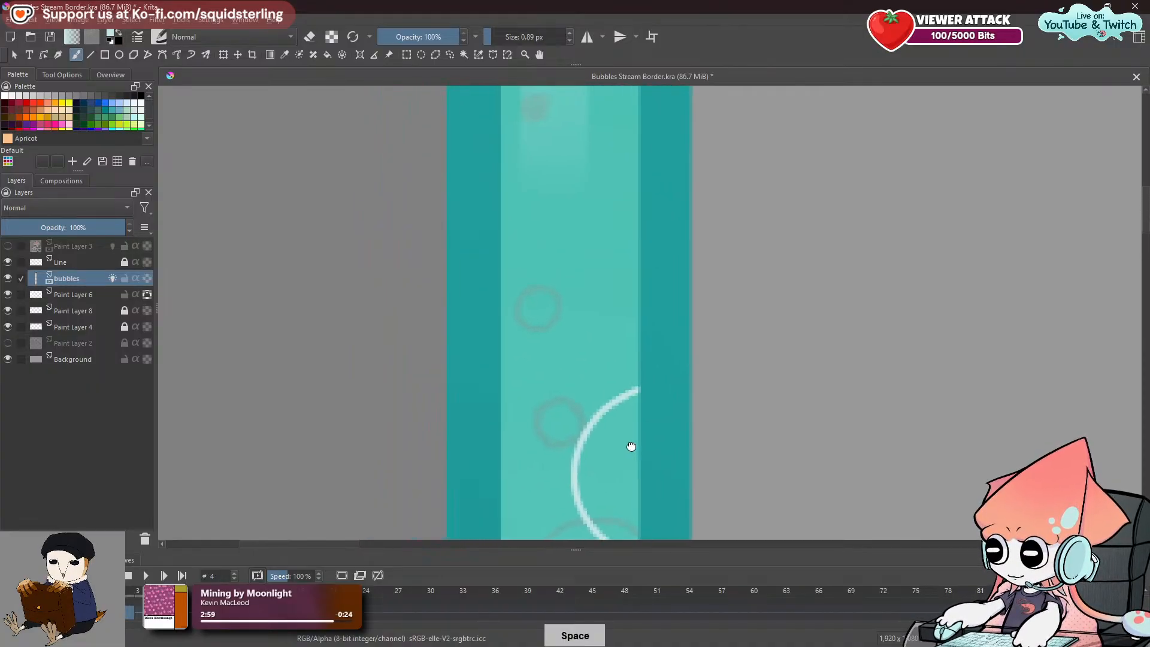
mouse_move(582, 241)
mouse_down()
mouse_move(603, 272)
mouse_move(567, 247)
mouse_move(563, 268)
mouse_move(592, 240)
mouse_move(555, 262)
mouse_move(597, 258)
mouse_move(562, 268)
mouse_move(582, 240)
mouse_up()
key(ctrl+z)
key(ctrl+z)
key(ctrl+z)
key(ctrl+z)
key(ctrl+z)
key(ctrl+z)
key(ctrl+z)
Paint a small solid bubble at the outer edge of the left strip, just below the ghost ring near the border's corner.
key(space)
drag(582, 175, 568, 444)
drag(569, 336, 577, 384)
drag(515, 293, 525, 308)
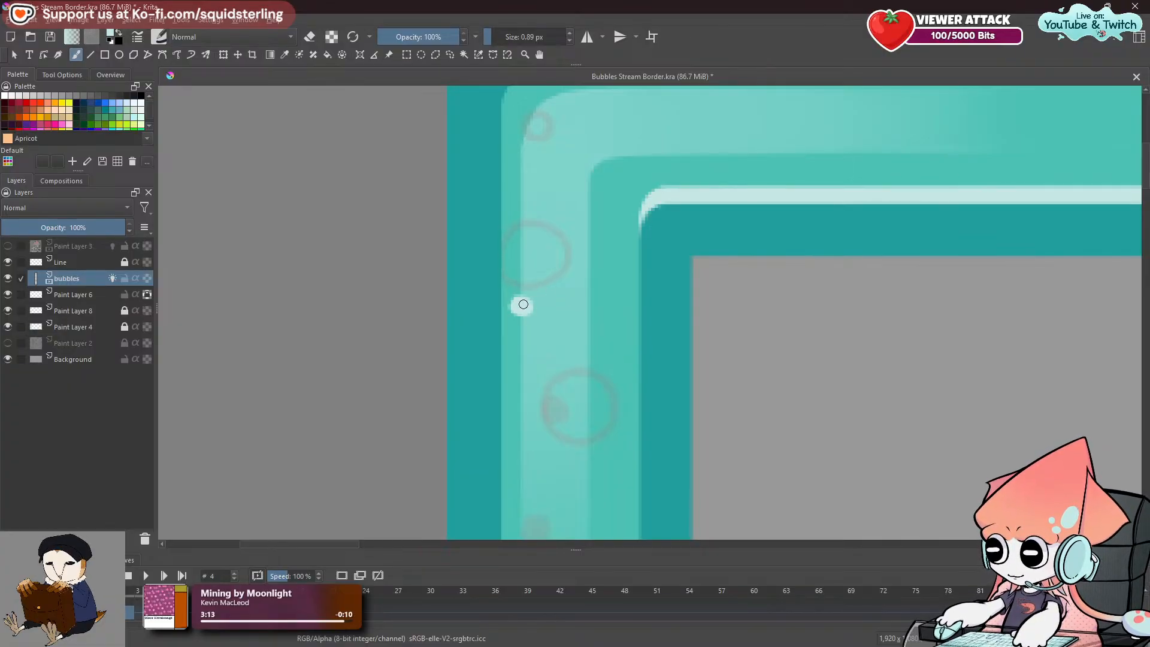
Try to add bubble strokes on frame 4 around the border's rounded upper left corner.
key(space)
drag(599, 237, 545, 351)
drag(545, 344, 562, 334)
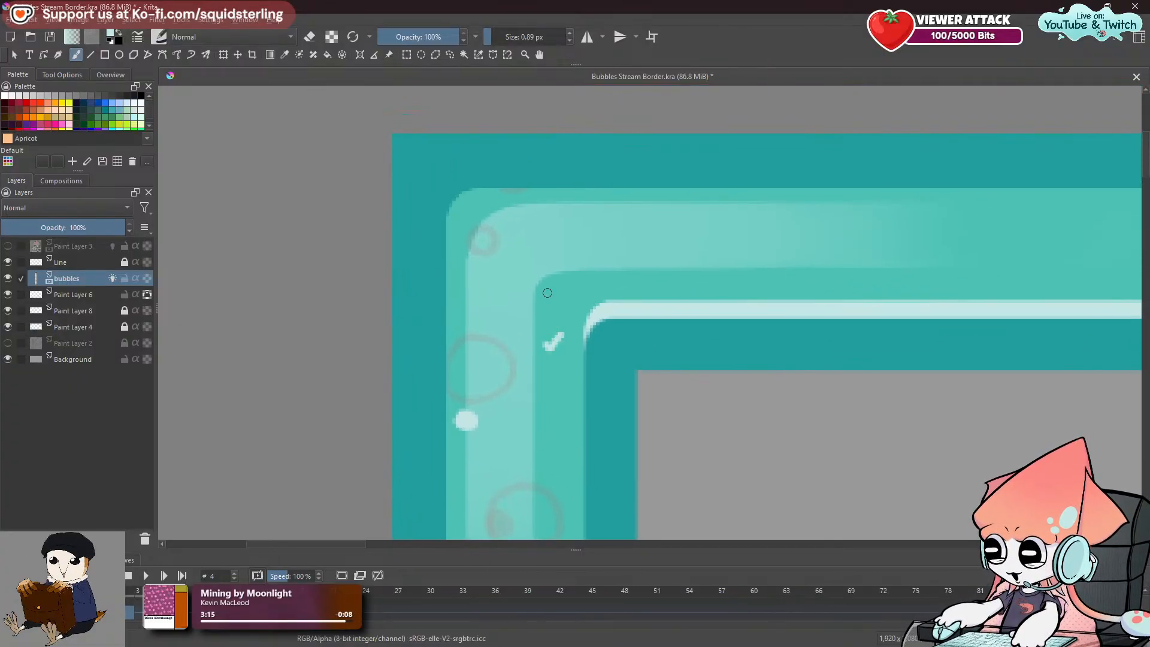
key(ctrl+z)
drag(562, 223, 569, 206)
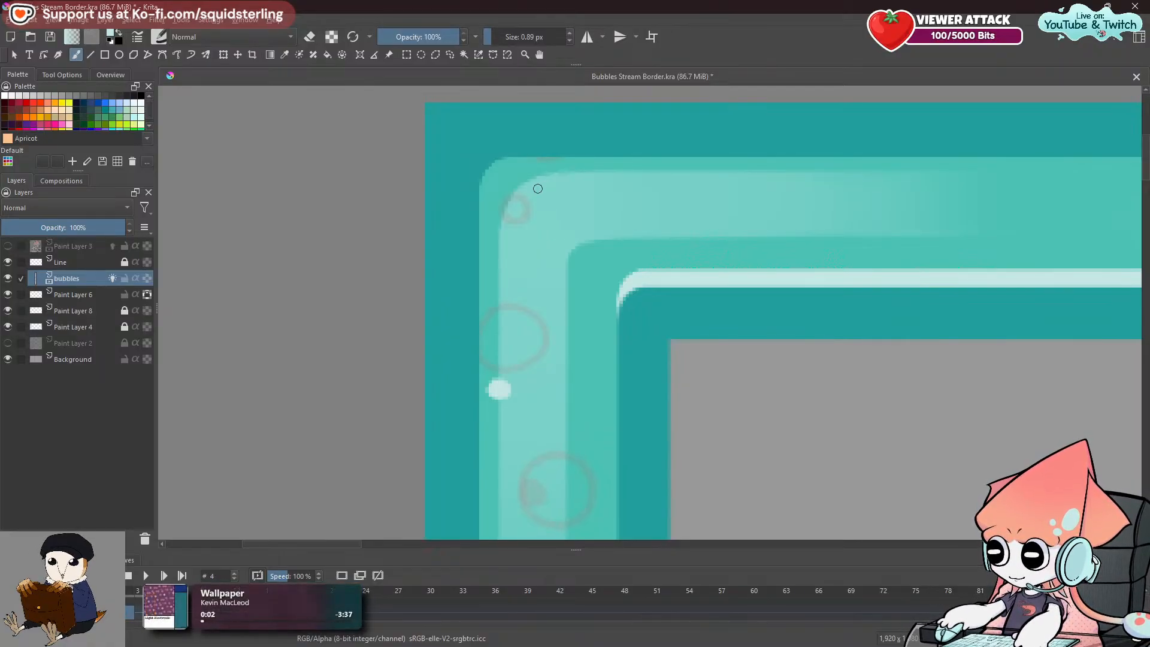
drag(518, 257, 465, 282)
mouse_move(517, 175)
mouse_down()
mouse_move(553, 237)
mouse_move(510, 191)
mouse_move(560, 226)
mouse_move(509, 192)
mouse_move(566, 225)
mouse_move(498, 236)
mouse_move(547, 190)
mouse_move(525, 272)
mouse_move(514, 241)
mouse_move(521, 266)
mouse_move(522, 236)
mouse_move(530, 282)
mouse_move(523, 249)
mouse_up()
key(ctrl+z)
key(ctrl+z)
key(ctrl+z)
key(ctrl+z)
key(ctrl+z)
key(ctrl+z)
key(ctrl+z)
key(ctrl+z)
Try to outline a ring bubble on frame 4 just above the upper of the two small ghost rings.
mouse_move(570, 351)
mouse_down()
mouse_move(562, 125)
mouse_move(569, 359)
mouse_move(544, 502)
mouse_move(571, 423)
mouse_move(580, 334)
mouse_move(577, 398)
mouse_move(595, 242)
mouse_move(547, 407)
mouse_move(562, 385)
mouse_move(551, 276)
mouse_move(571, 272)
mouse_move(524, 290)
mouse_move(506, 358)
mouse_move(529, 376)
mouse_up()
key(e)
key(e)
key(ctrl+z)
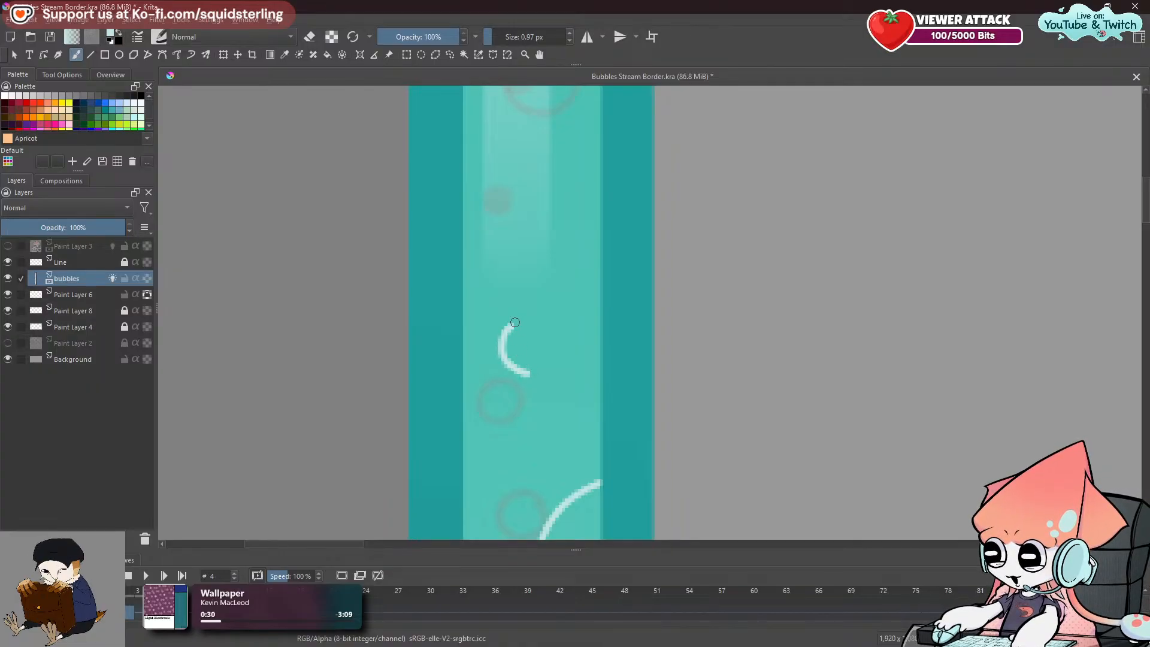
key(ctrl+z)
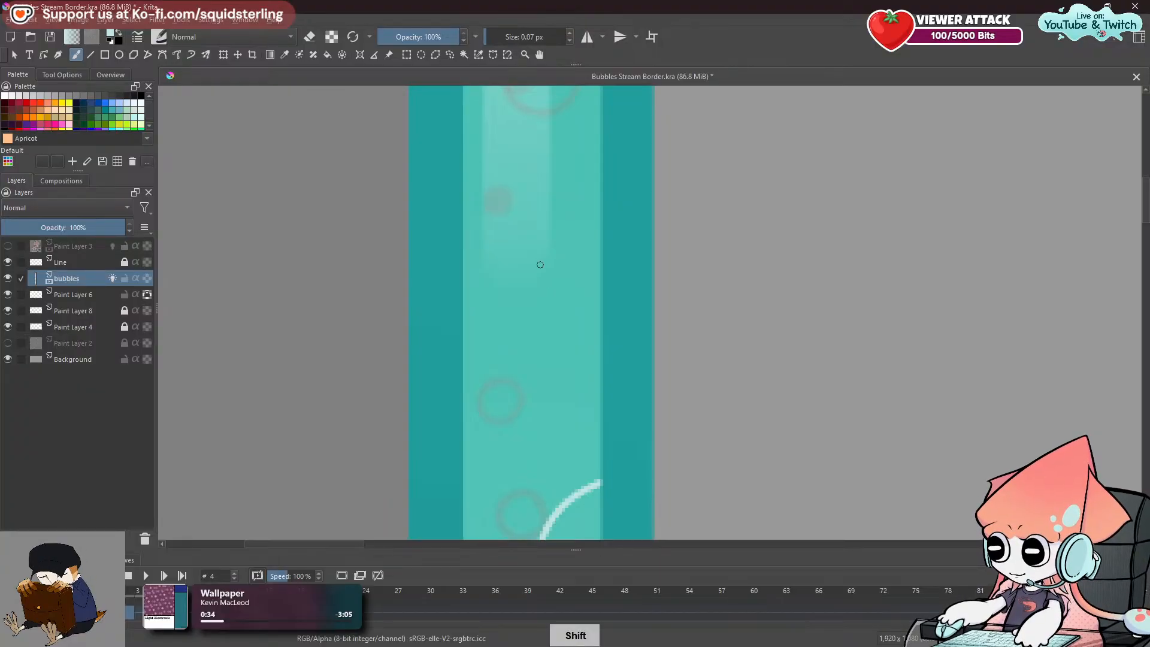
Outline a small ring bubble with a 0.59 px brush between the solid ghost bubble and the ghost rings, redoing it until it is even.
drag(532, 266, 543, 270)
key(ctrl+z)
key(ctrl+z)
key(ctrl+z)
mouse_move(534, 274)
mouse_down()
mouse_move(548, 275)
mouse_move(529, 267)
mouse_up()
key(ctrl+z)
key(ctrl+z)
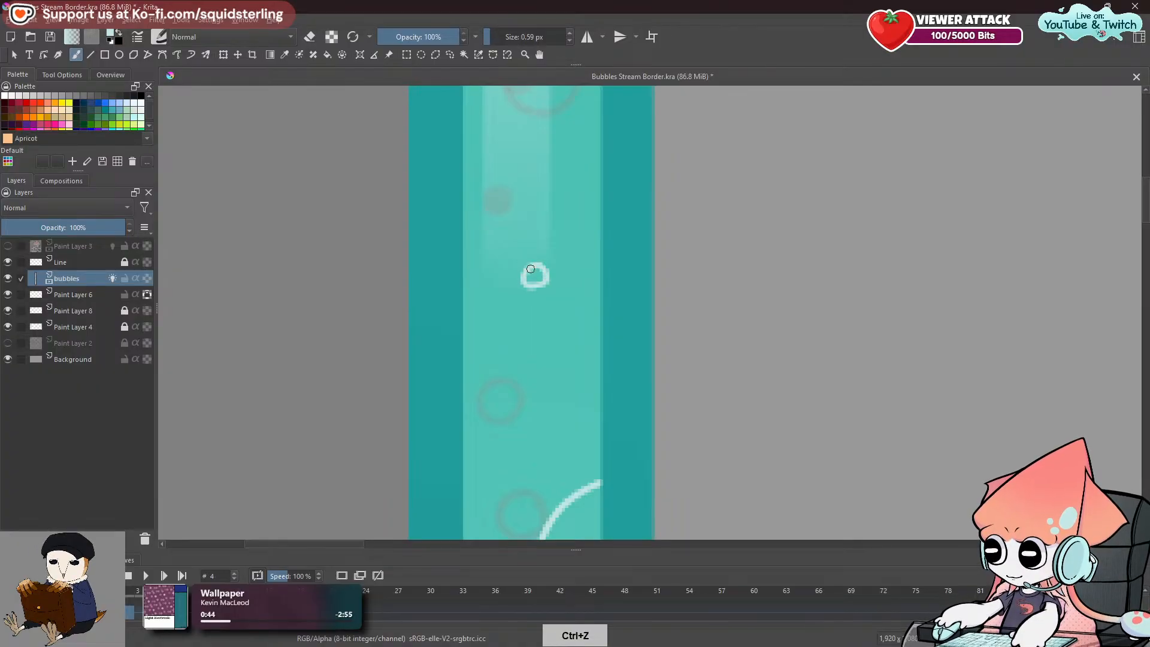
key(ctrl+z)
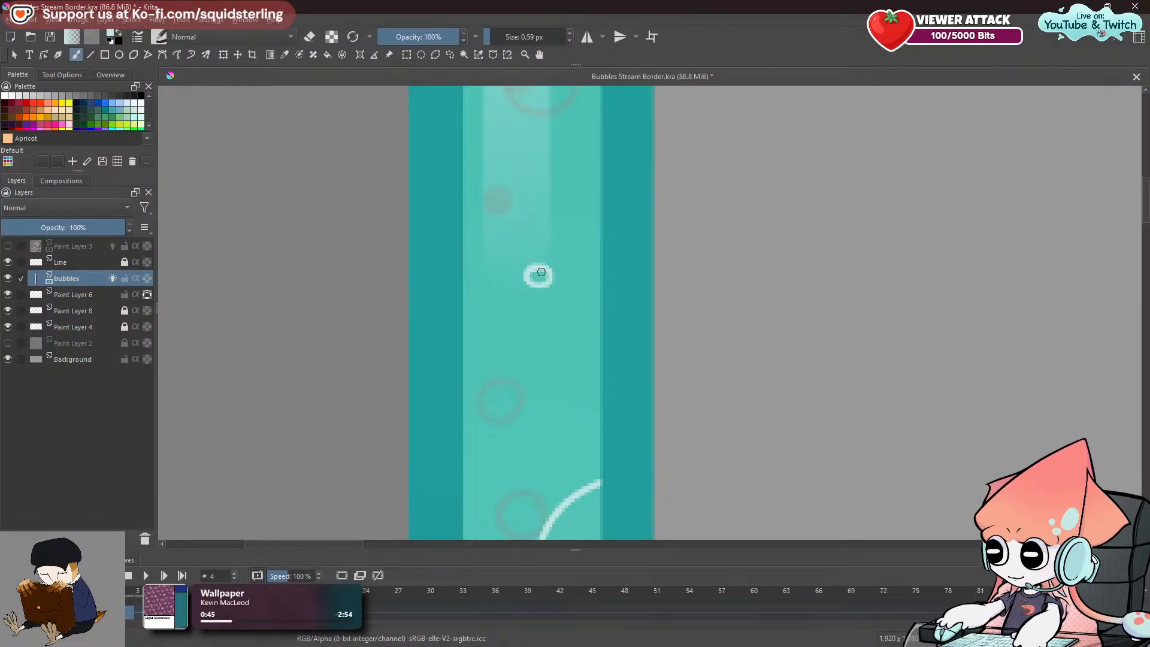
Remove the large half-ring bubble from the strip's inner edge on frame 4, undoing the stray thick brush strokes.
scroll(554, 275, down, 3)
drag(598, 335, 566, 222)
scroll(517, 253, up, 2)
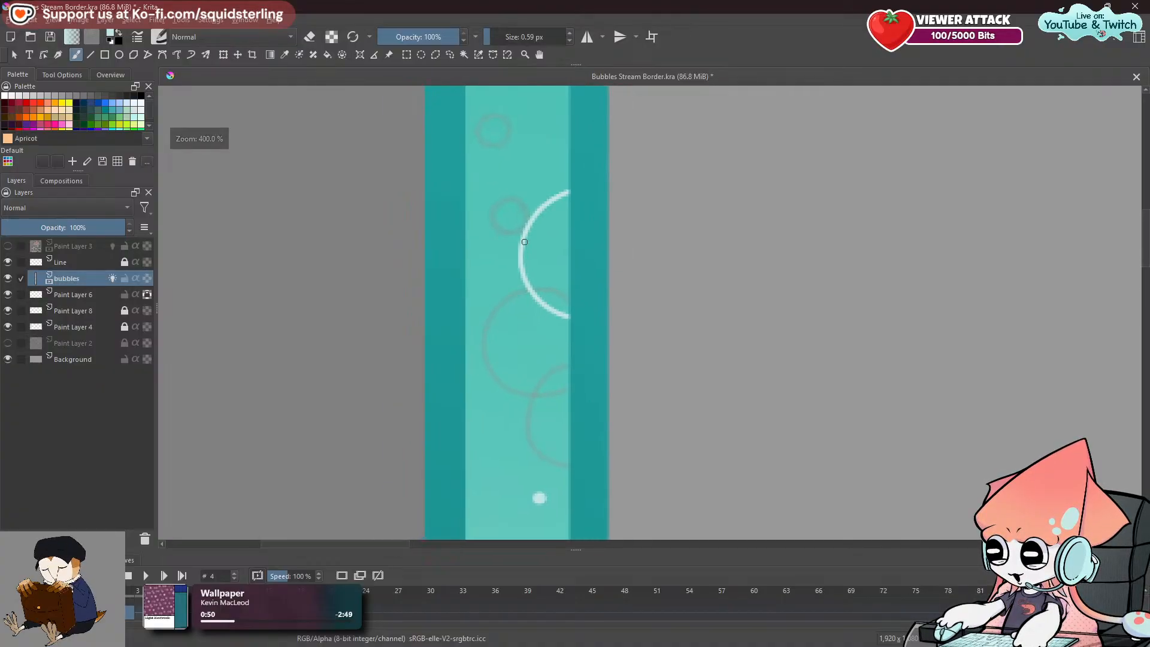
scroll(524, 239, up, 1)
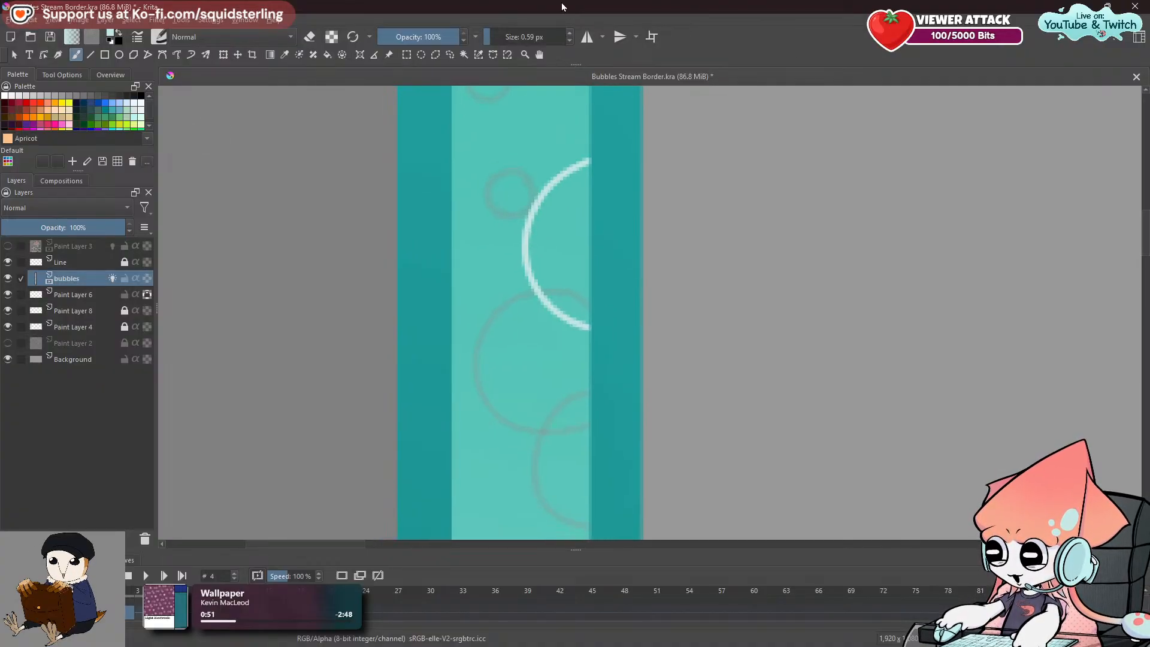
drag(506, 311, 562, 308)
drag(546, 263, 531, 280)
key(ctrl+z)
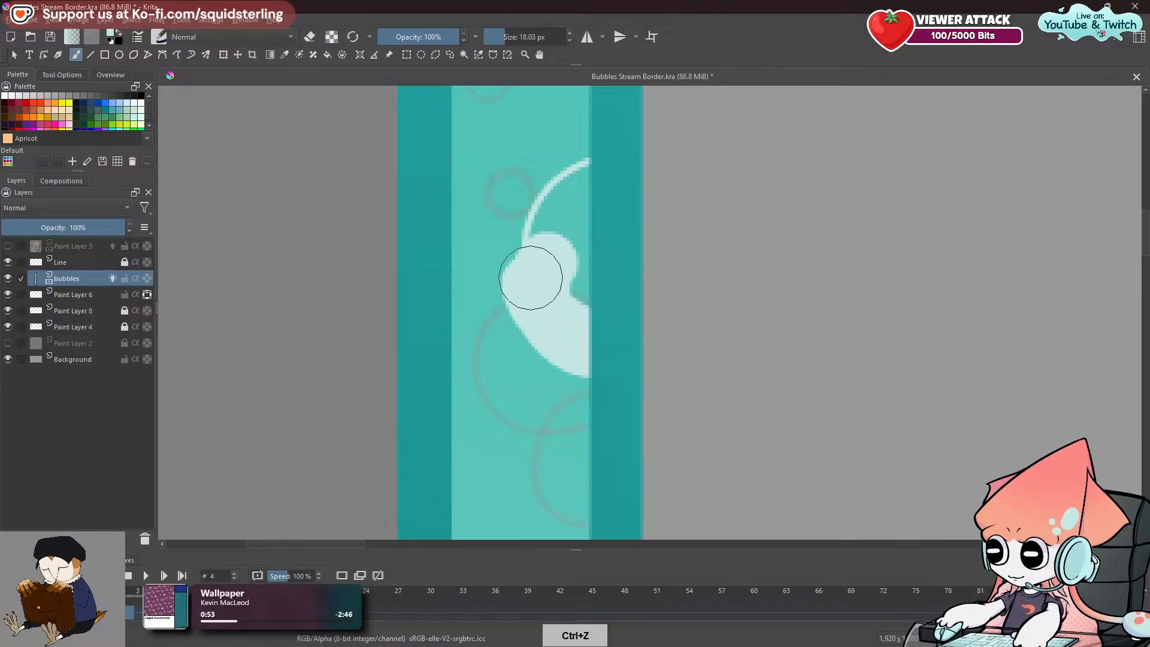
key(ctrl+z)
key(ctrl+z)
key(ctrl+z)
Outline a smaller half-ring bubble at the inner edge over the top of the large ghost circle with a 1.02 px brush, redoing the stroke.
mouse_move(570, 218)
mouse_down()
mouse_move(559, 281)
mouse_move(552, 248)
mouse_move(544, 276)
mouse_move(559, 239)
mouse_move(547, 273)
mouse_move(560, 295)
mouse_up()
key(ctrl+z)
key(ctrl+z)
key(ctrl+z)
mouse_move(576, 237)
mouse_down()
mouse_move(557, 309)
mouse_move(574, 304)
mouse_up()
key(ctrl+z)
mouse_move(585, 236)
mouse_down()
mouse_move(575, 306)
mouse_move(555, 236)
mouse_move(595, 249)
mouse_move(563, 314)
mouse_up()
key(ctrl+z)
key(ctrl+z)
key(ctrl+z)
key(ctrl+z)
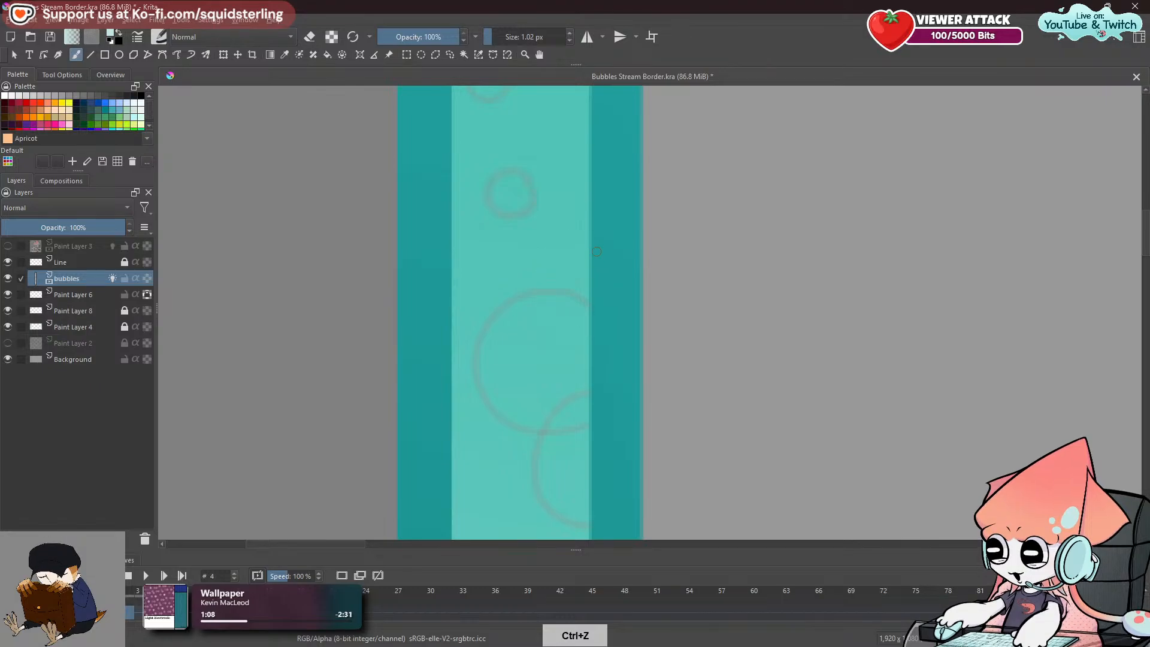
drag(590, 228, 569, 299)
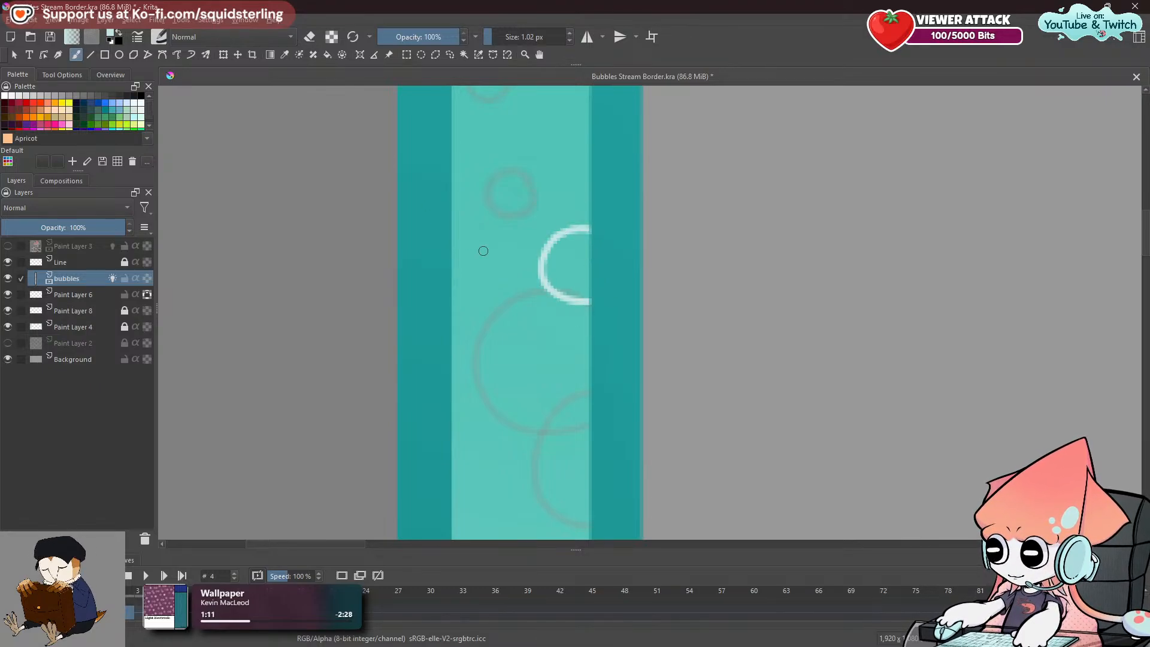
key(ctrl+z)
mouse_move(590, 245)
mouse_down()
mouse_move(548, 302)
mouse_move(589, 328)
mouse_up()
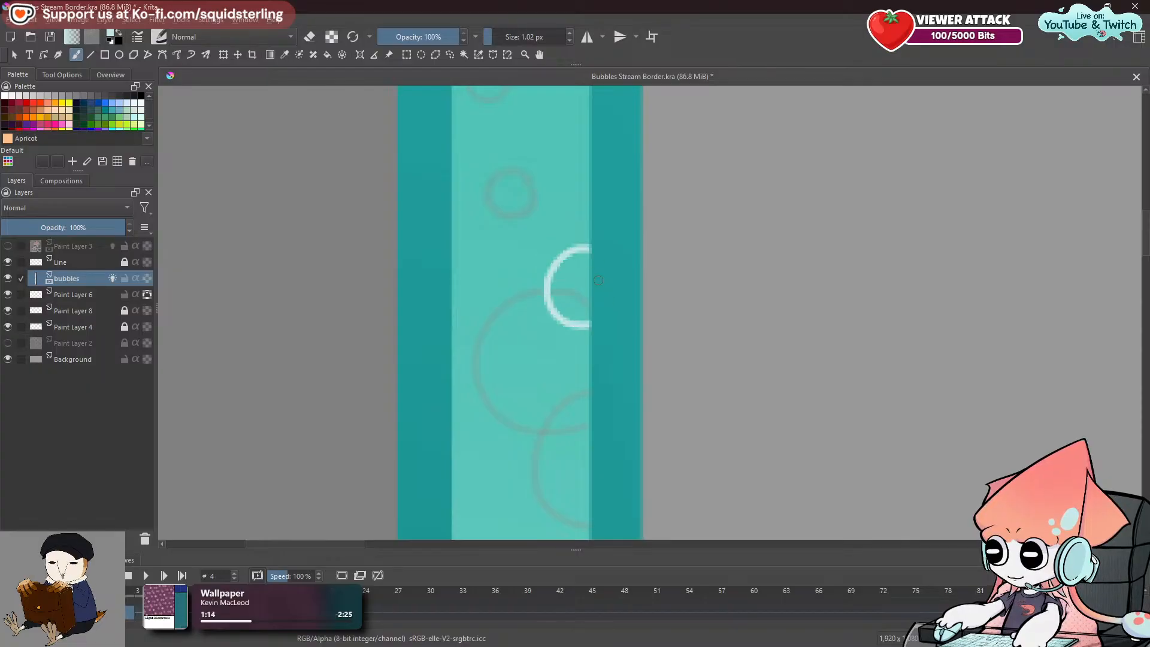
key(ctrl+z)
mouse_move(590, 238)
mouse_down()
mouse_move(552, 252)
mouse_move(589, 326)
mouse_up()
key(ctrl+z)
drag(589, 236, 590, 318)
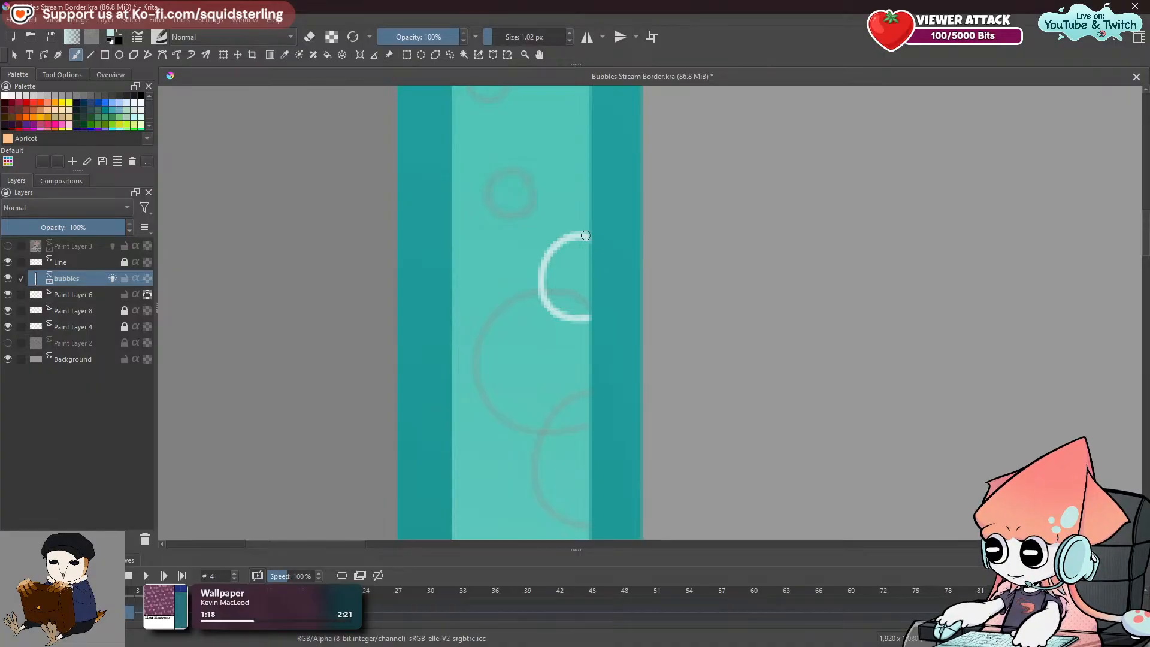
Erase the small solid bubble between the overlapping ghost circles and the half-ring on the outer edge.
scroll(593, 357, down, 2)
drag(593, 367, 576, 212)
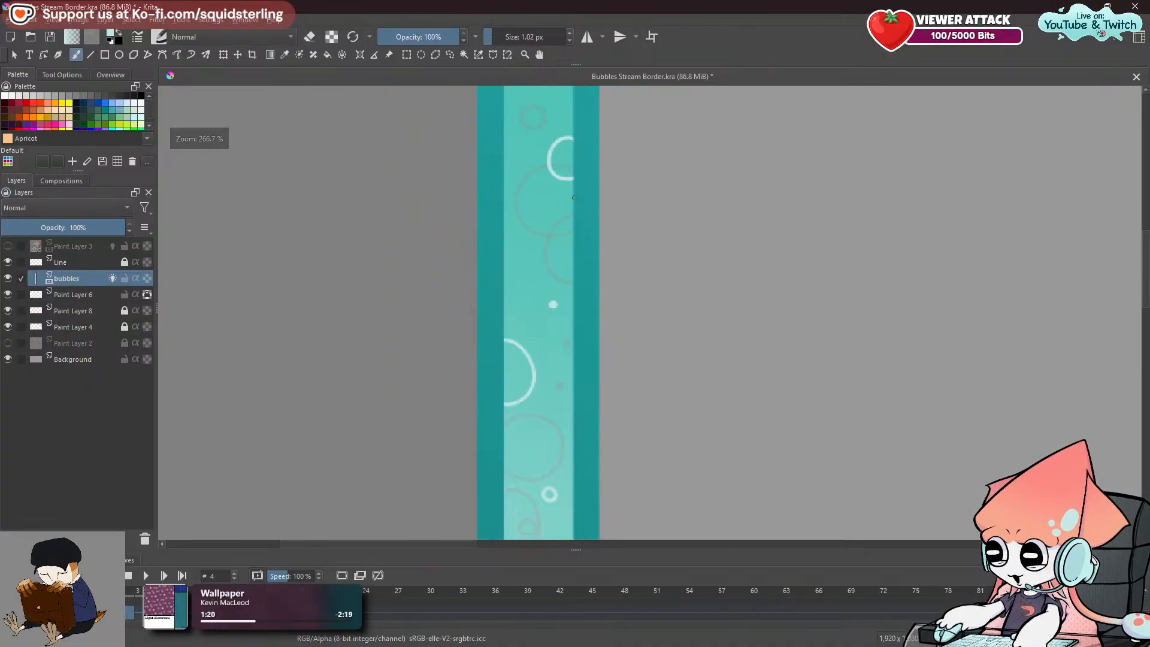
scroll(576, 213, up, 1)
scroll(556, 324, up, 1)
scroll(554, 324, up, 1)
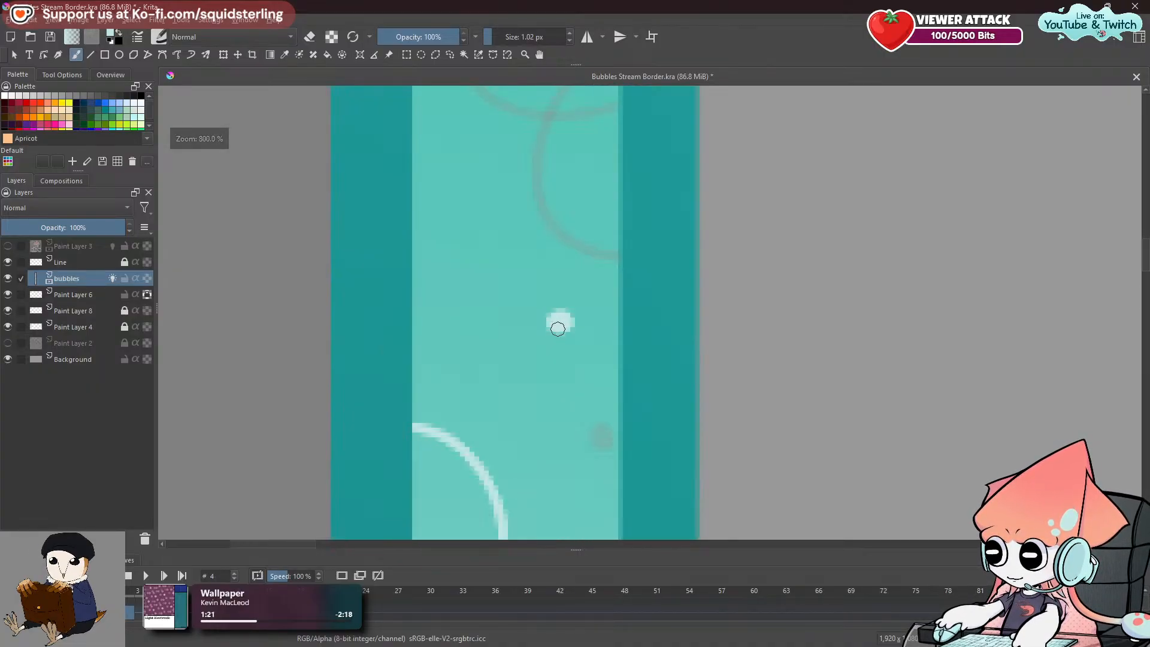
scroll(569, 335, down, 1)
drag(574, 340, 573, 349)
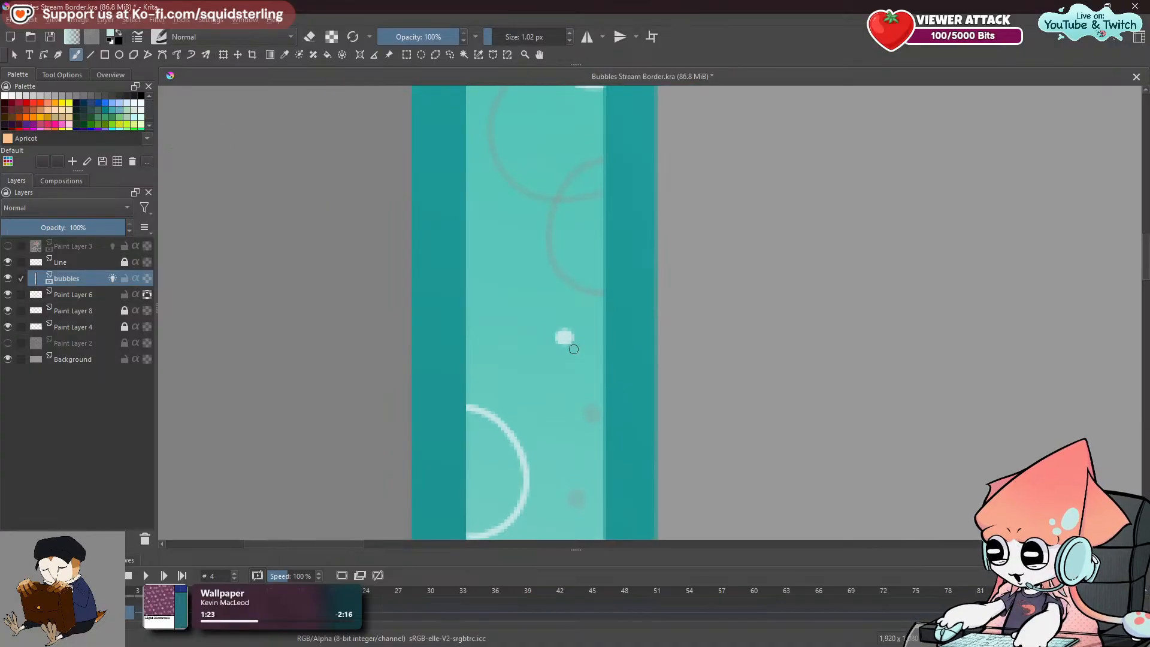
key(e)
mouse_move(528, 308)
mouse_down()
mouse_move(565, 316)
mouse_move(542, 297)
mouse_move(537, 310)
mouse_move(547, 304)
mouse_up()
key(e)
key(ctrl+z)
Outline a small ring bubble with a 1.07 px brush just below the lower overlapping ghost circle, redoing the strokes.
drag(565, 254, 567, 260)
mouse_move(558, 307)
mouse_down()
mouse_move(544, 317)
mouse_move(563, 314)
mouse_up()
key(ctrl+z)
mouse_move(558, 311)
mouse_down()
mouse_move(540, 331)
mouse_move(562, 312)
mouse_move(573, 333)
mouse_up()
key(ctrl+z)
key(ctrl+z)
key(ctrl+z)
key(ctrl+z)
key(ctrl+z)
key(ctrl+z)
key(ctrl+z)
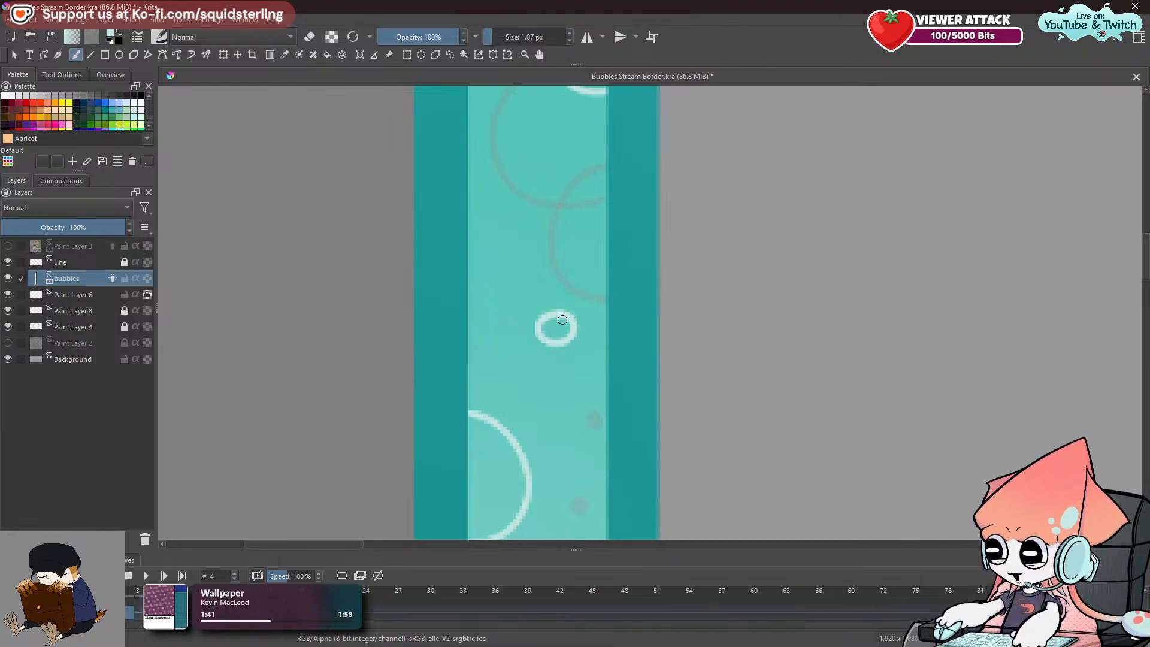
Outline a ring bubble on frame 4 lower down the strip, just below the small solid ghost bubble, undoing and redrawing the strokes.
scroll(575, 266, down, 1)
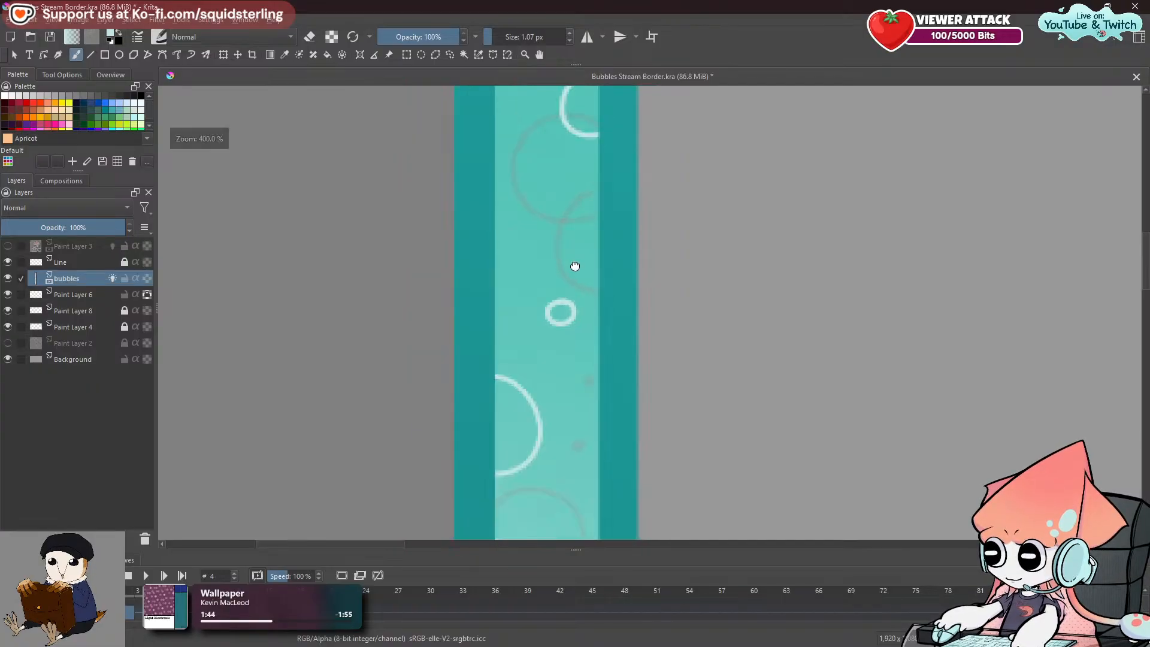
scroll(633, 294, up, 1)
scroll(613, 319, down, 1)
drag(613, 321, 614, 163)
scroll(616, 176, up, 1)
scroll(546, 330, down, 1)
drag(546, 331, 588, 166)
drag(647, 381, 597, 215)
scroll(496, 342, up, 2)
drag(496, 342, 551, 385)
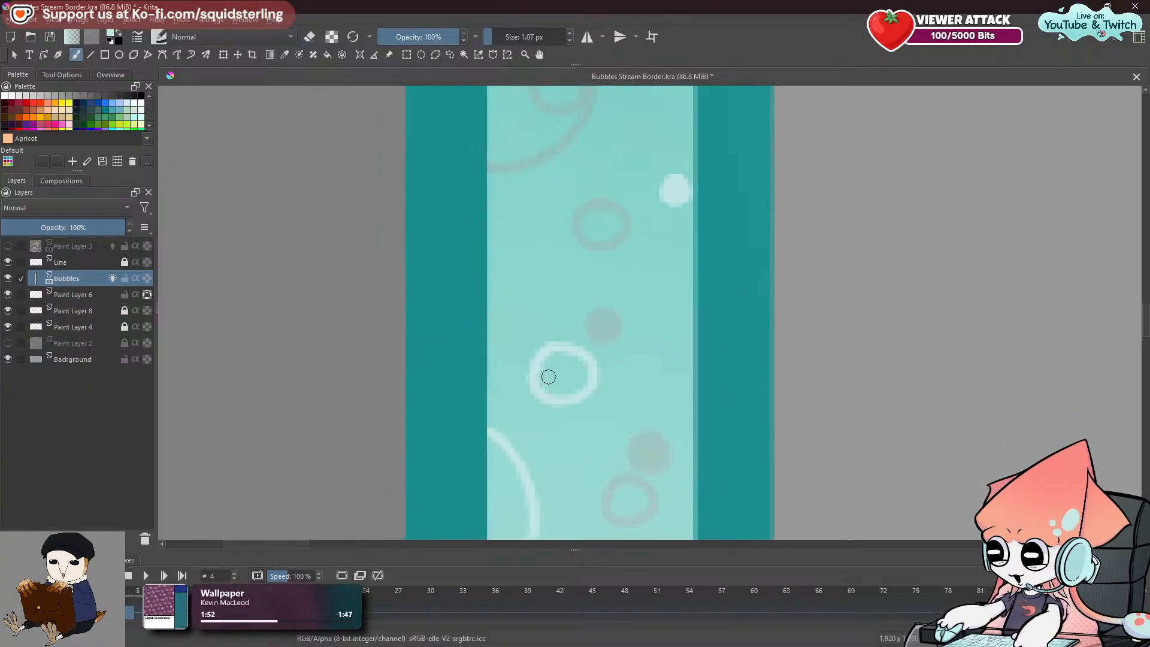
key(e)
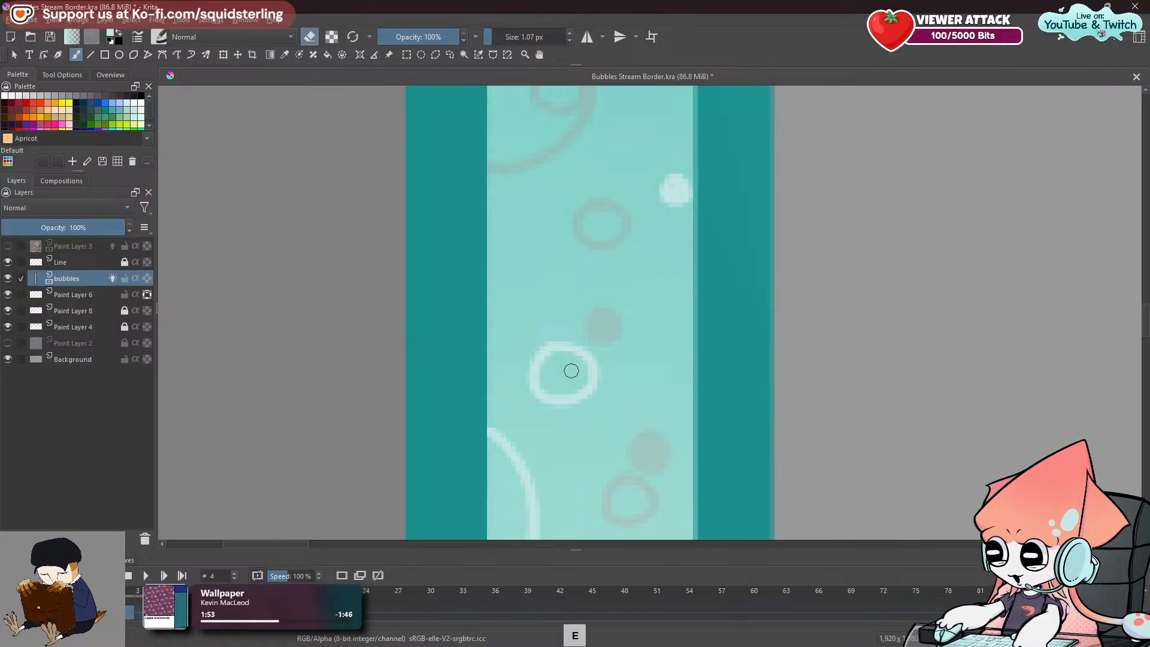
key(e)
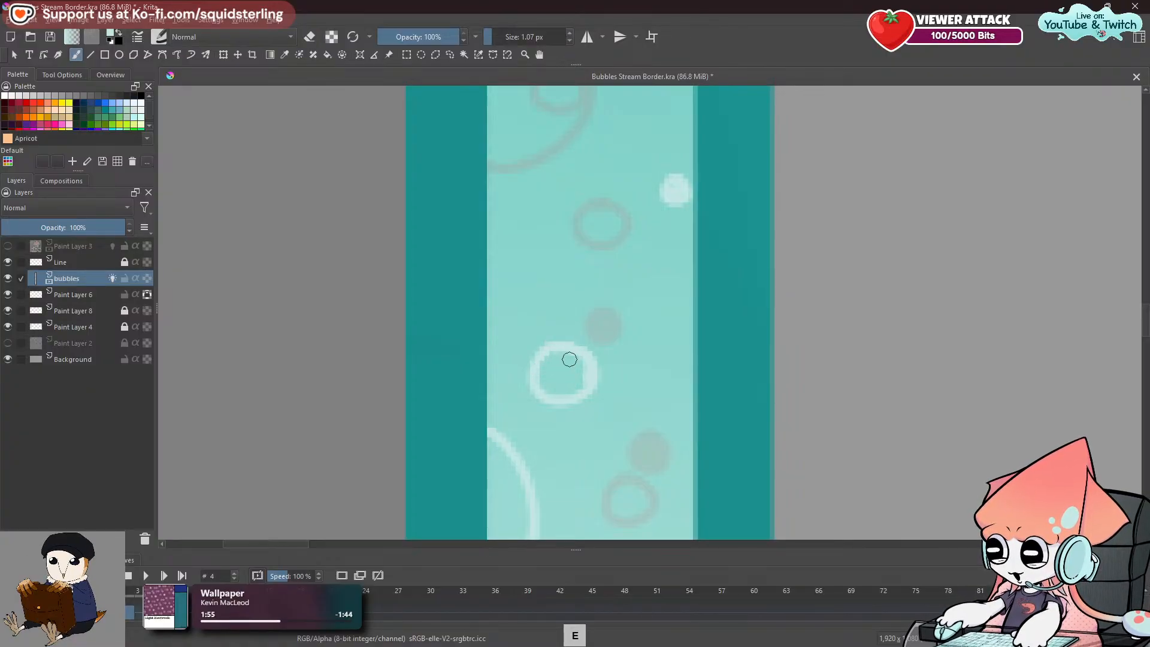
key(ctrl+z)
key(ctrl+z)
mouse_move(557, 344)
mouse_down()
mouse_move(591, 360)
mouse_move(572, 333)
mouse_move(591, 377)
mouse_up()
key(ctrl+z)
key(ctrl+z)
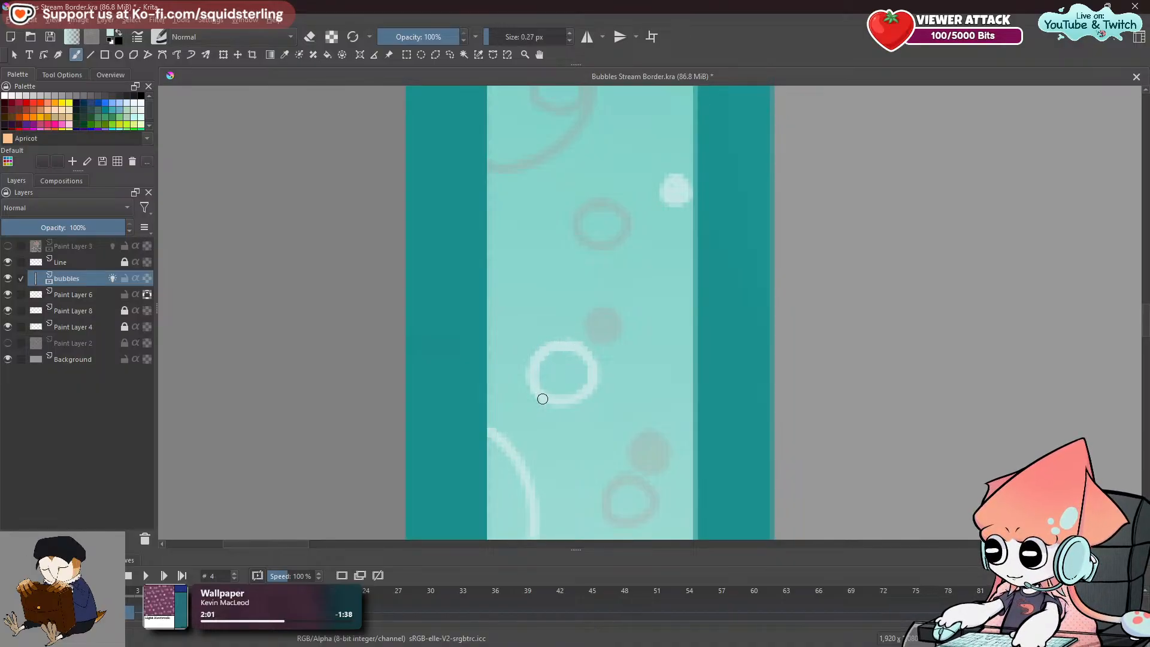
Step back and forth through the first frames to examine how the bubbles rise along the strip.
scroll(564, 385, down, 5)
scroll(612, 377, up, 5)
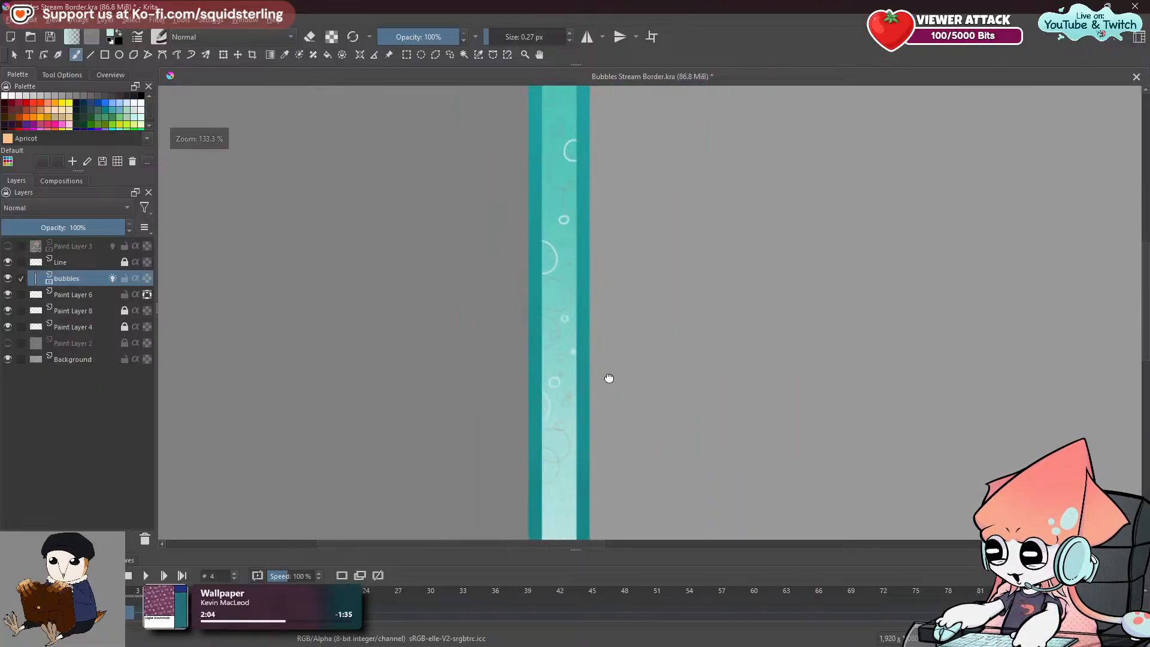
key(Left)
key(Left)
key(Left)
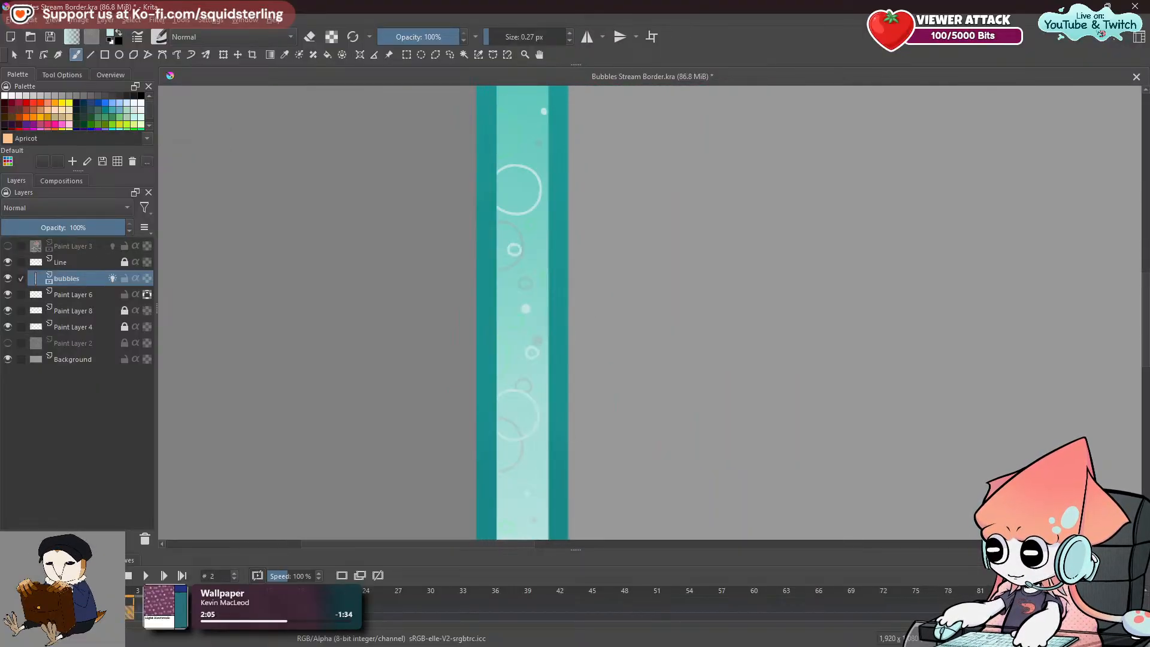
key(Right)
key(Right)
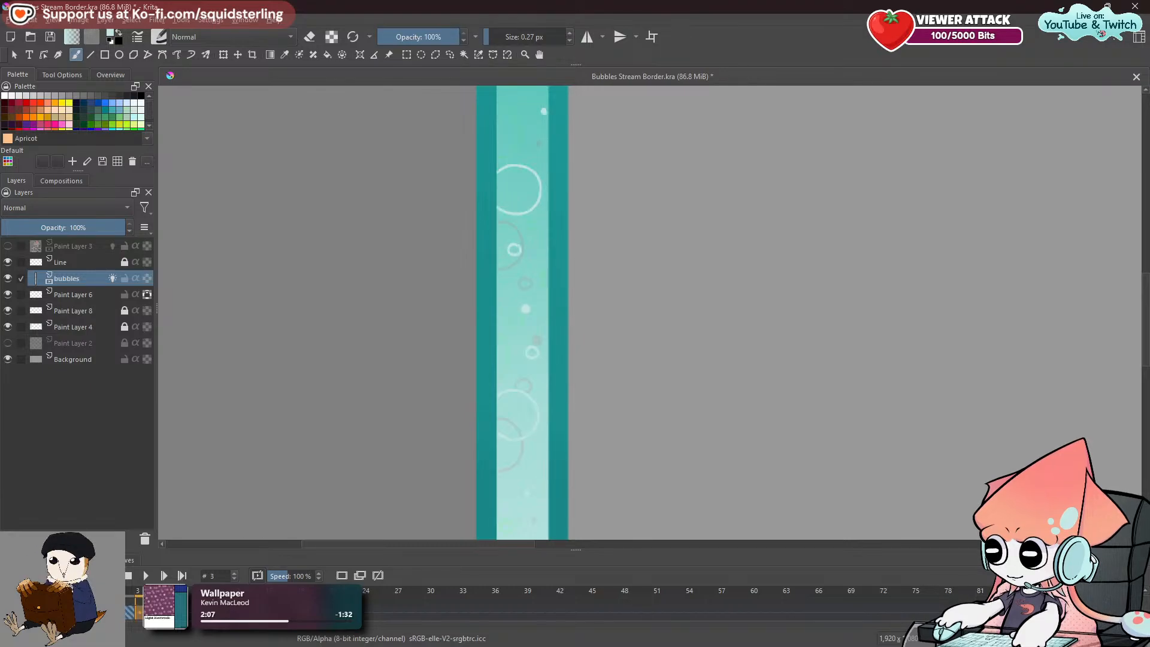
key(Left)
key(Left)
key(Left)
key(Left)
key(Left)
key(Left)
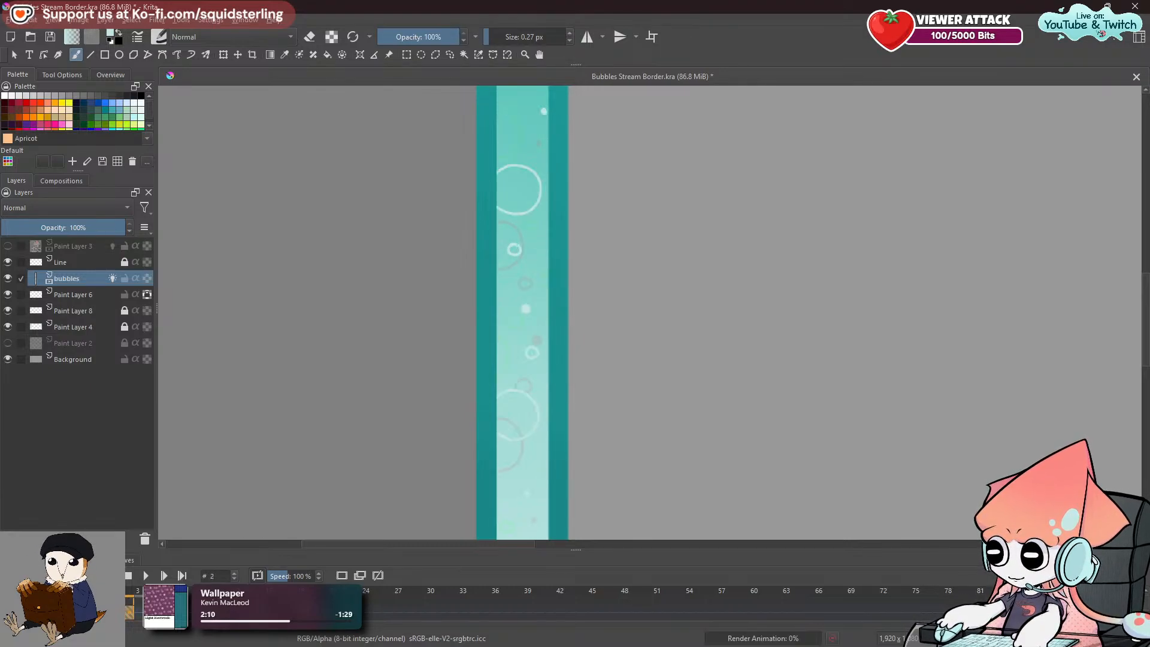
Save the Bubbles Stream Border file with the whole border in view.
scroll(514, 479, down, 1)
drag(515, 467, 450, 369)
scroll(451, 368, down, 1)
scroll(536, 407, down, 1)
drag(536, 407, 456, 451)
scroll(590, 465, down, 1)
drag(589, 467, 478, 422)
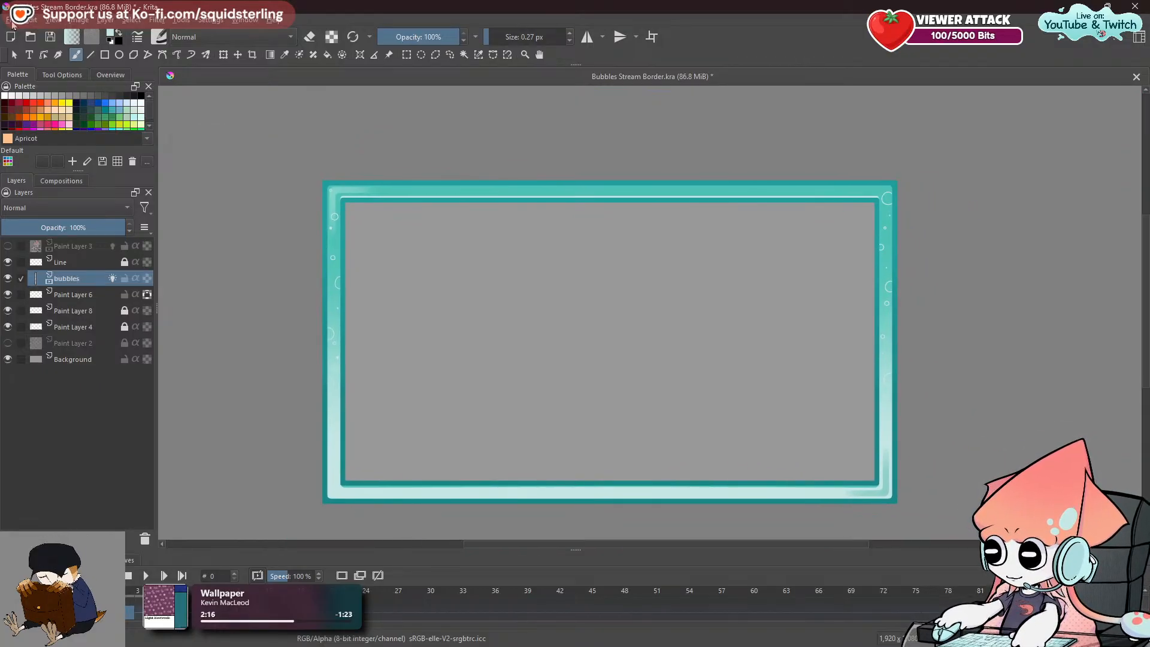
click(12, 23)
click(24, 75)
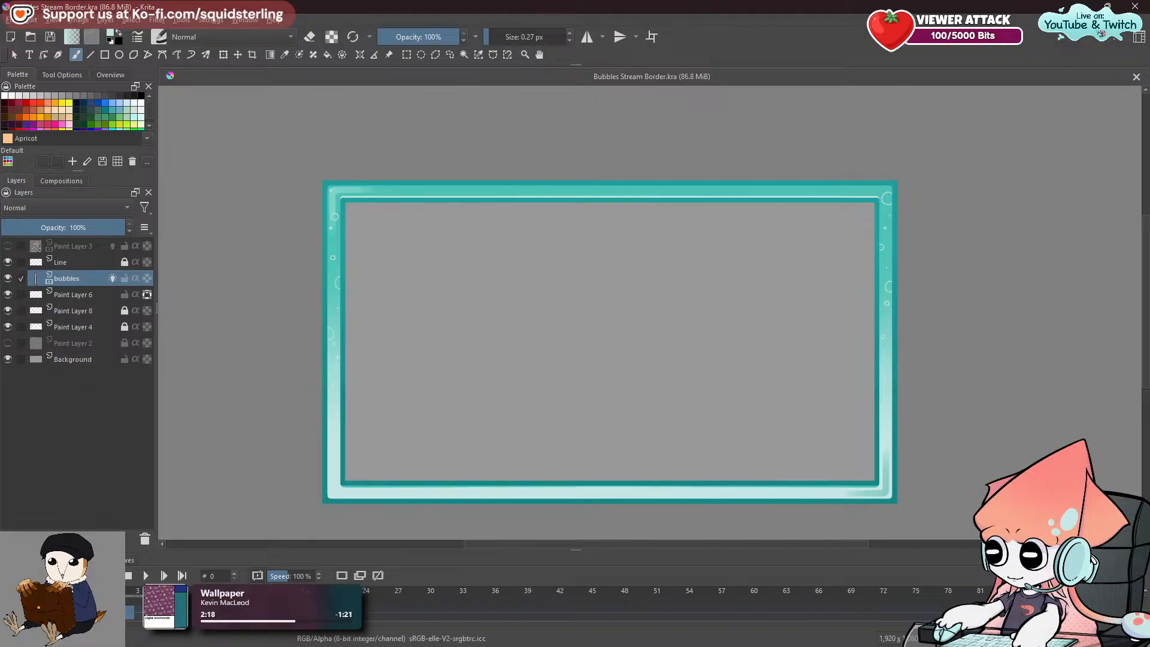
Step through frames 0 to 4 with the full border visible to compare the bubbles on both side strips.
key(Right)
key(Right)
key(Right)
key(Left)
key(Left)
key(Left)
key(Left)
key(Left)
key(Left)
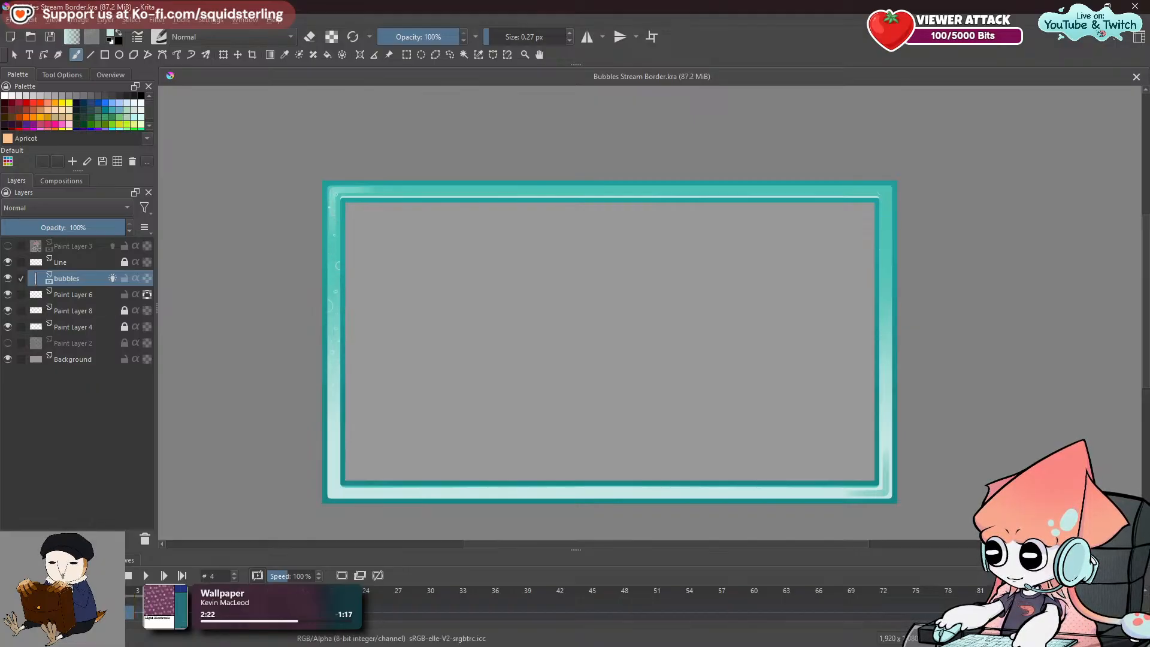
key(Right)
key(Right)
key(Right)
key(Right)
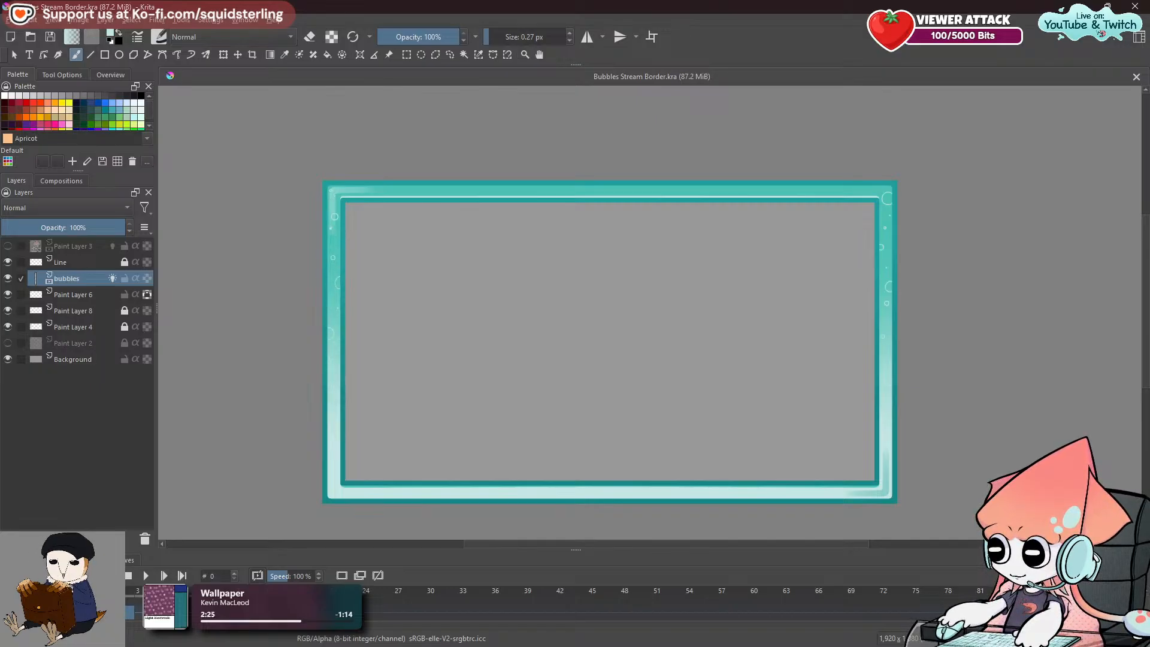
Go to frame 6 of the bubbles layer on the timeline, undoing and redoing the last edits and undoing a stray stroke.
right_click(108, 612)
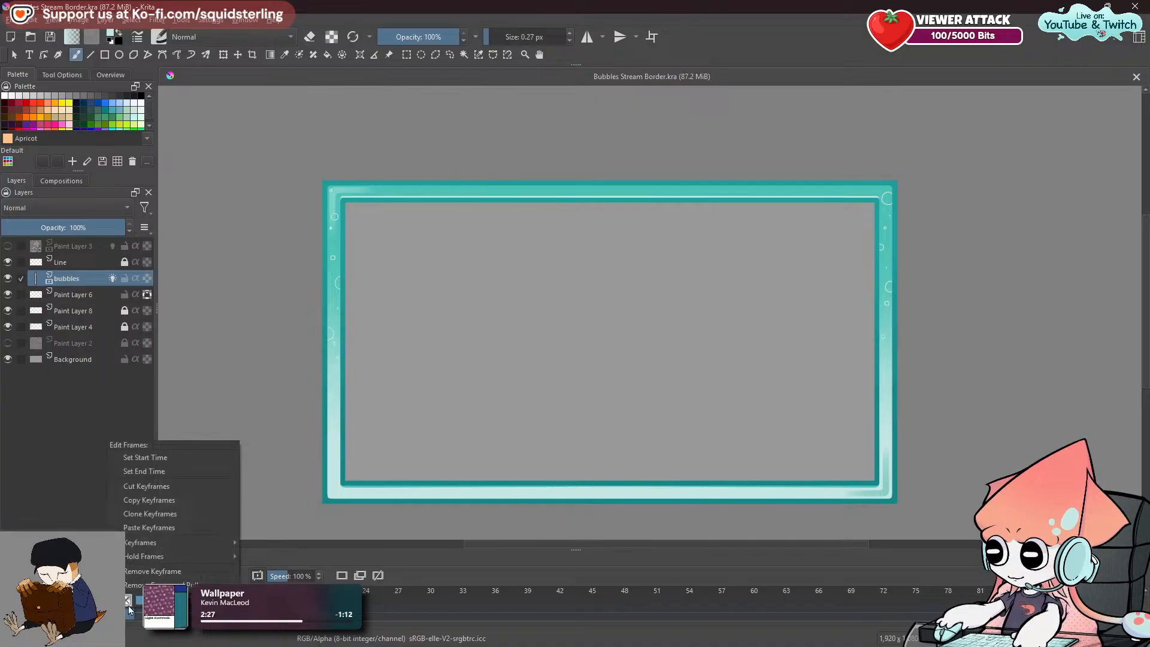
click(280, 612)
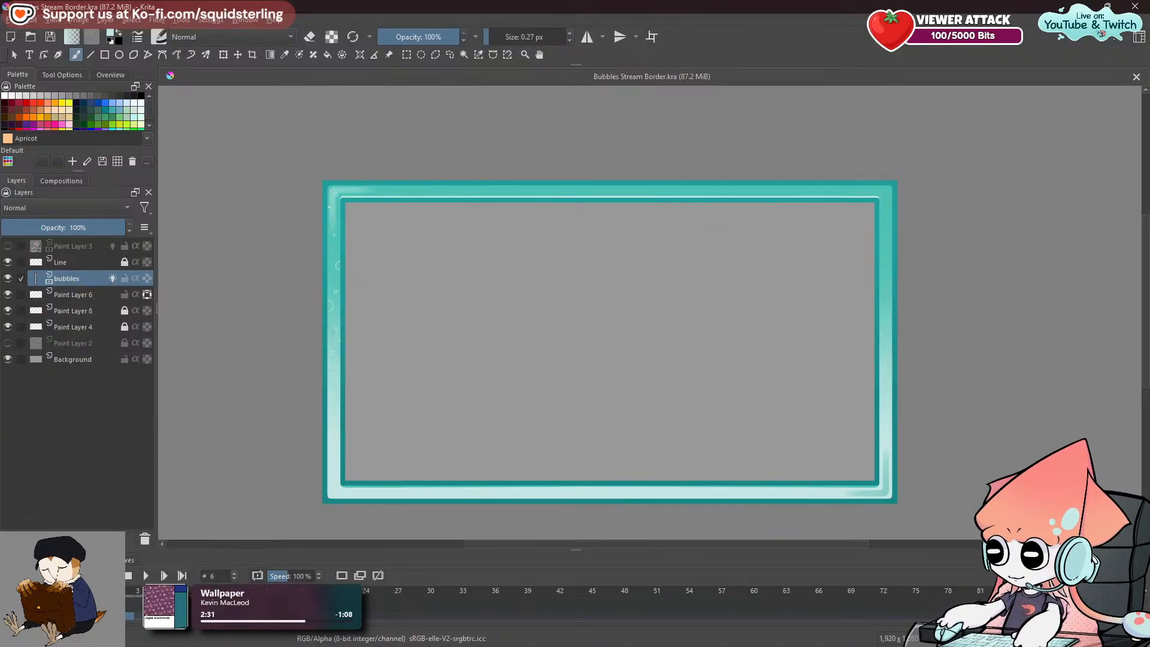
scroll(1078, 605, down, 9)
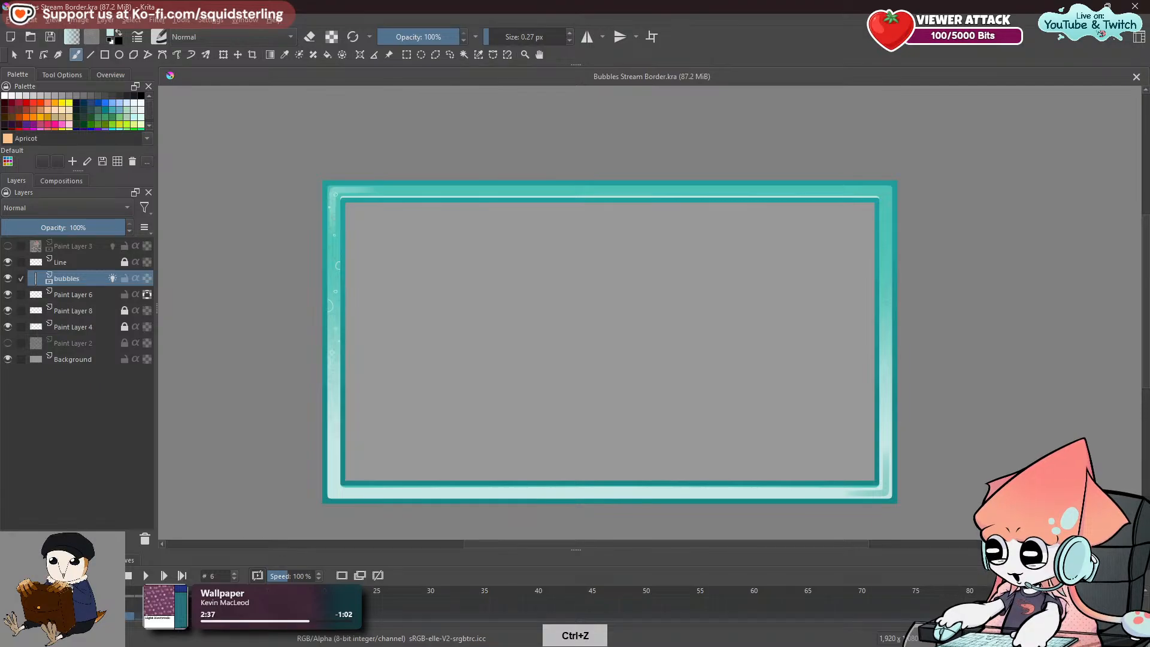
key(ctrl+z)
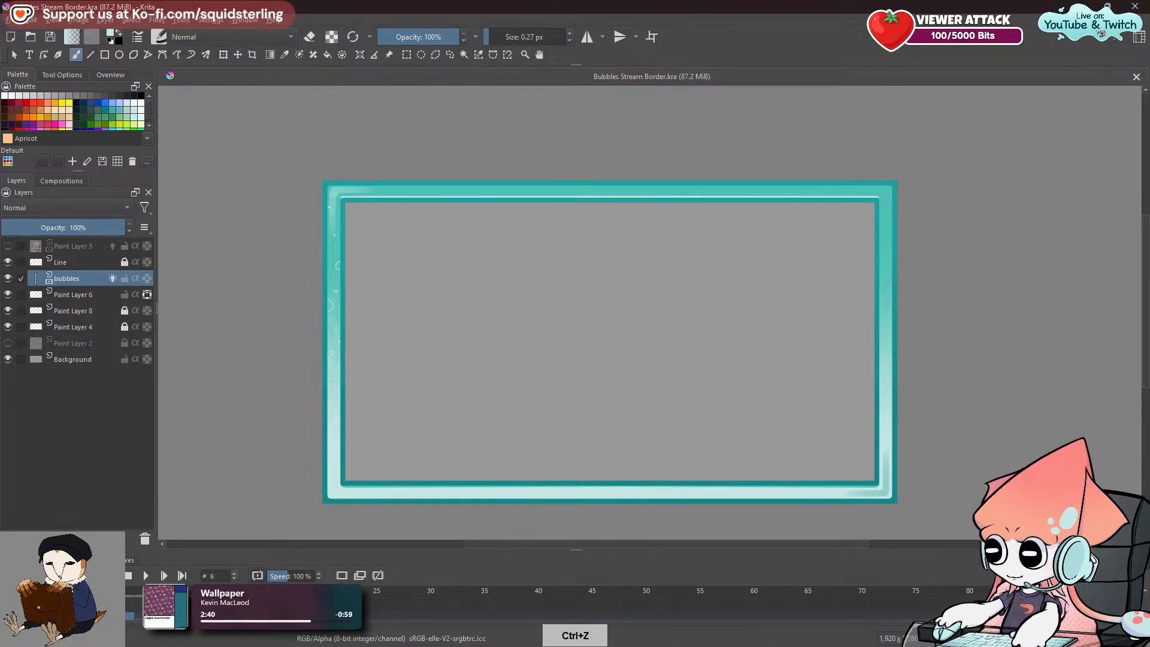
key(ctrl+z)
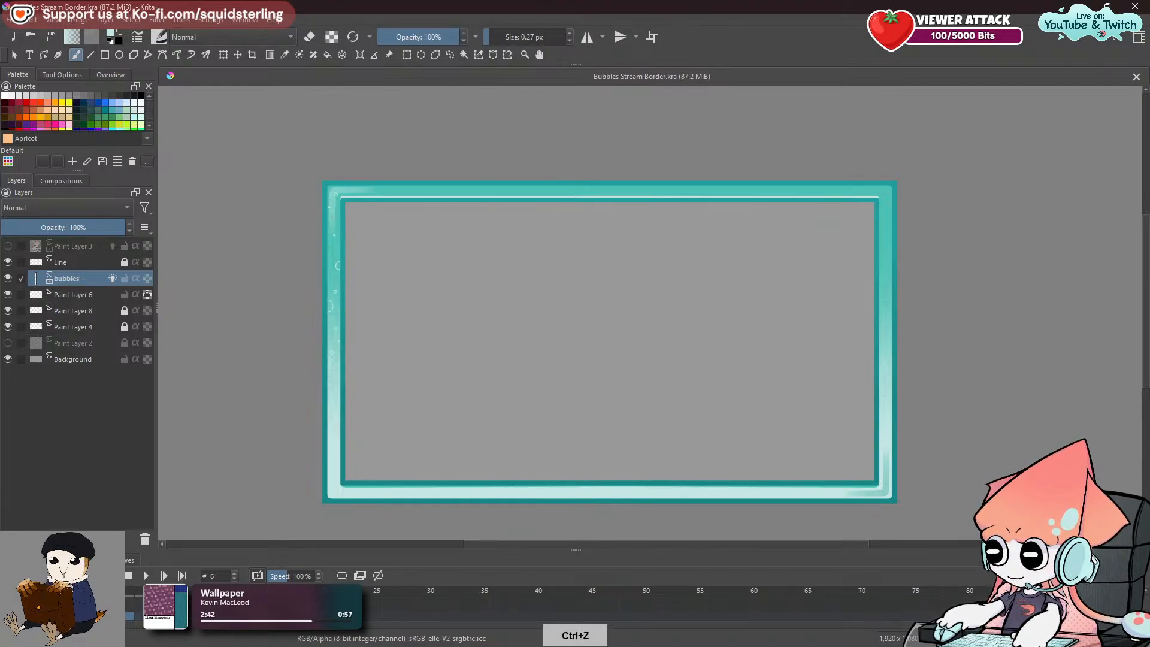
key(ctrl+shift+z)
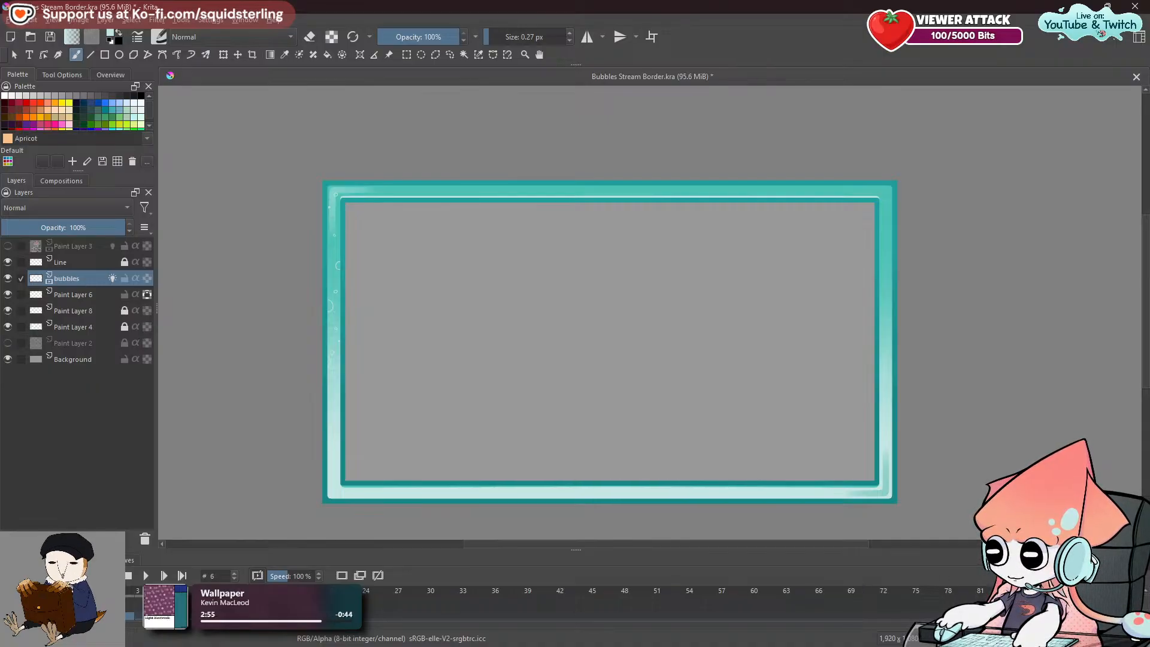
drag(481, 360, 565, 385)
key(ctrl+z)
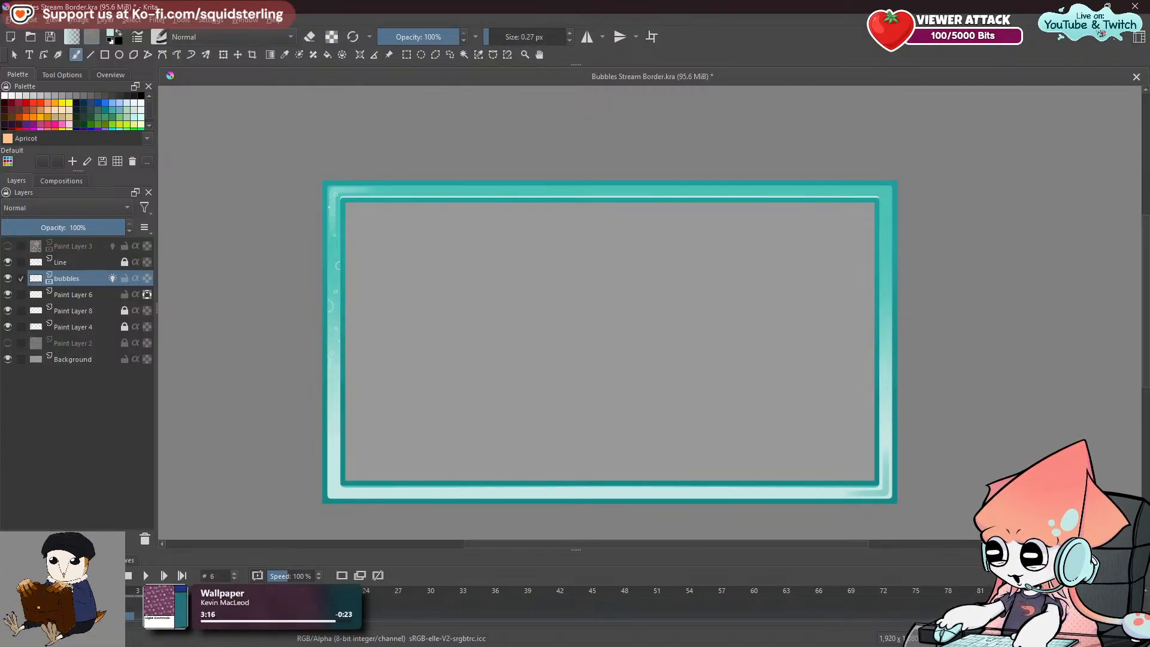
Save the changes to the Bubbles Stream Border file.
click(8, 19)
click(27, 78)
drag(572, 338, 521, 302)
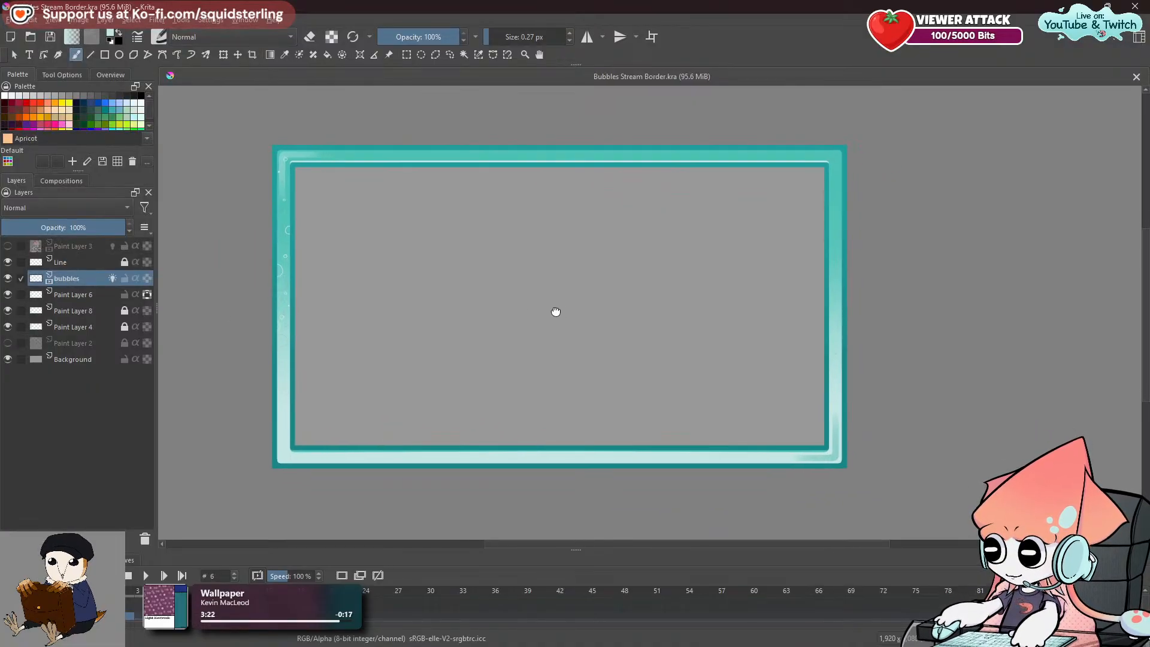
drag(552, 313, 576, 312)
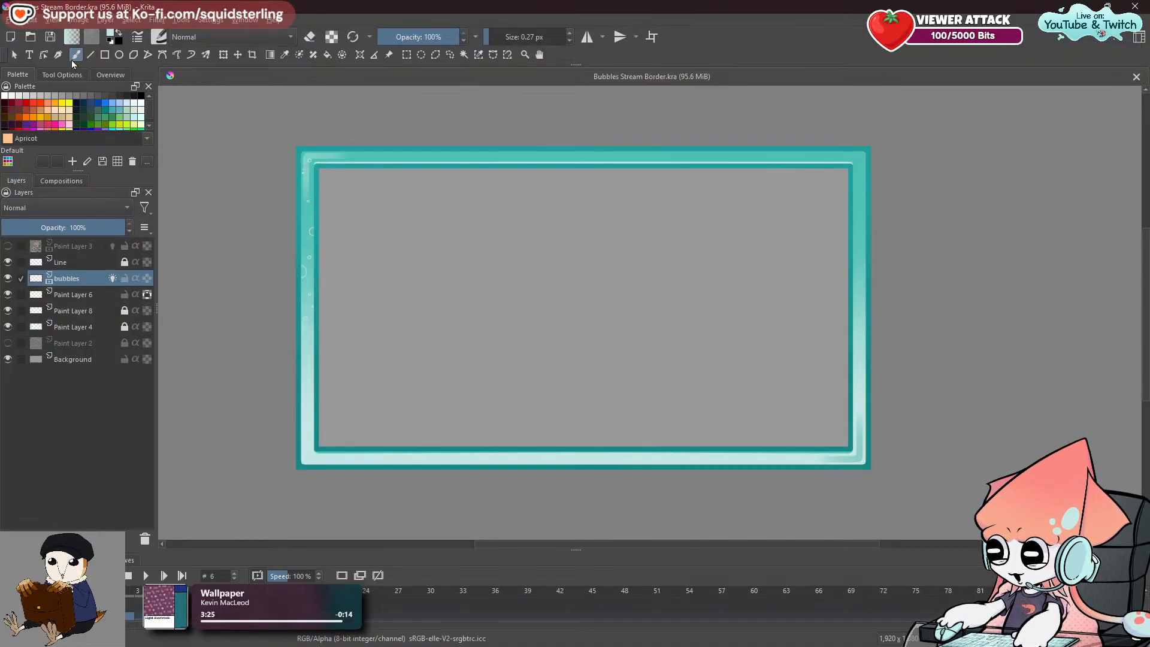
click(12, 20)
click(37, 75)
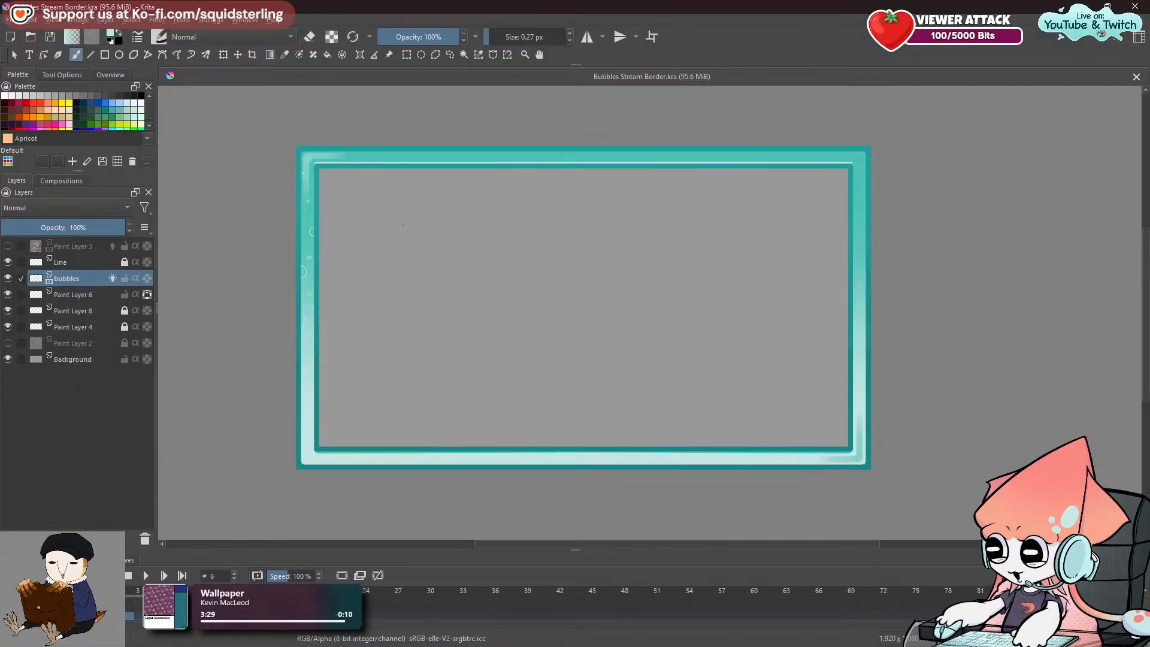
Switch to the Airbrush Soft brush preset, and play and pause the bubble animation.
key(slash)
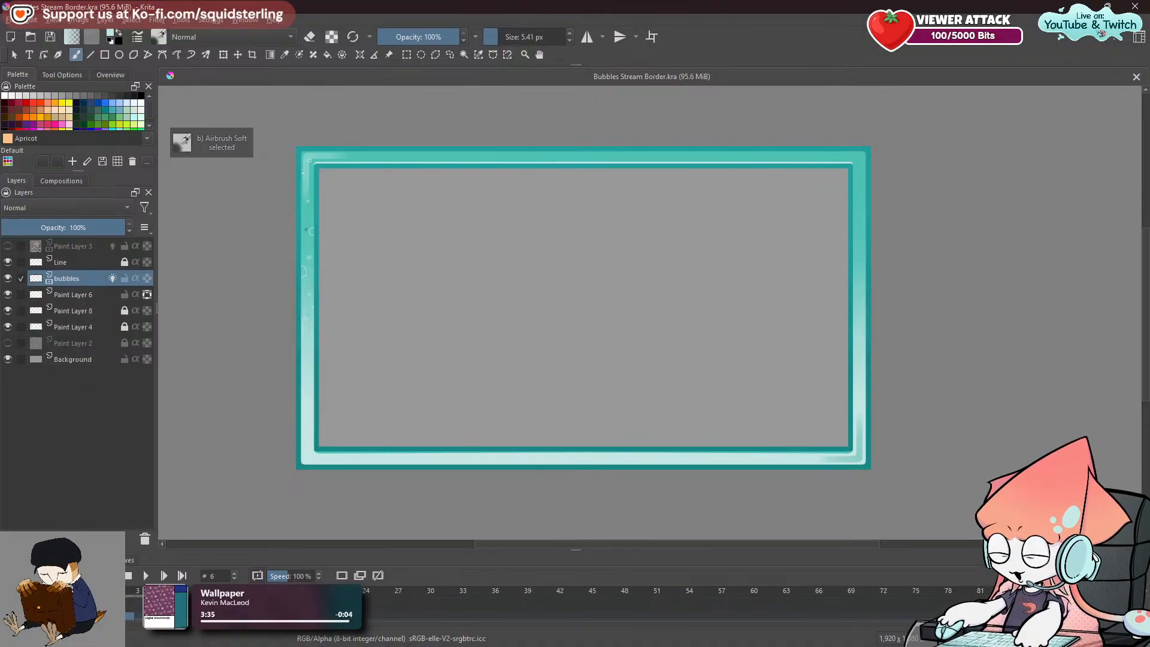
click(144, 575)
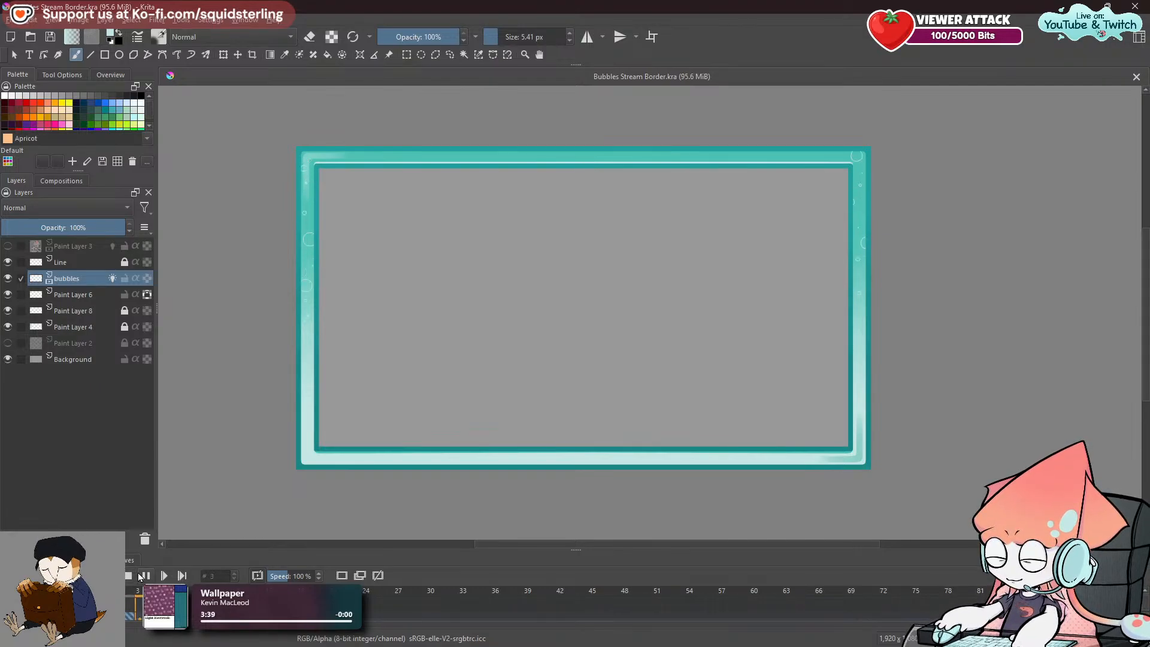
click(140, 576)
Clear the bubbles from frame 6 of the bubbles layer and return to frame 0.
key(Left)
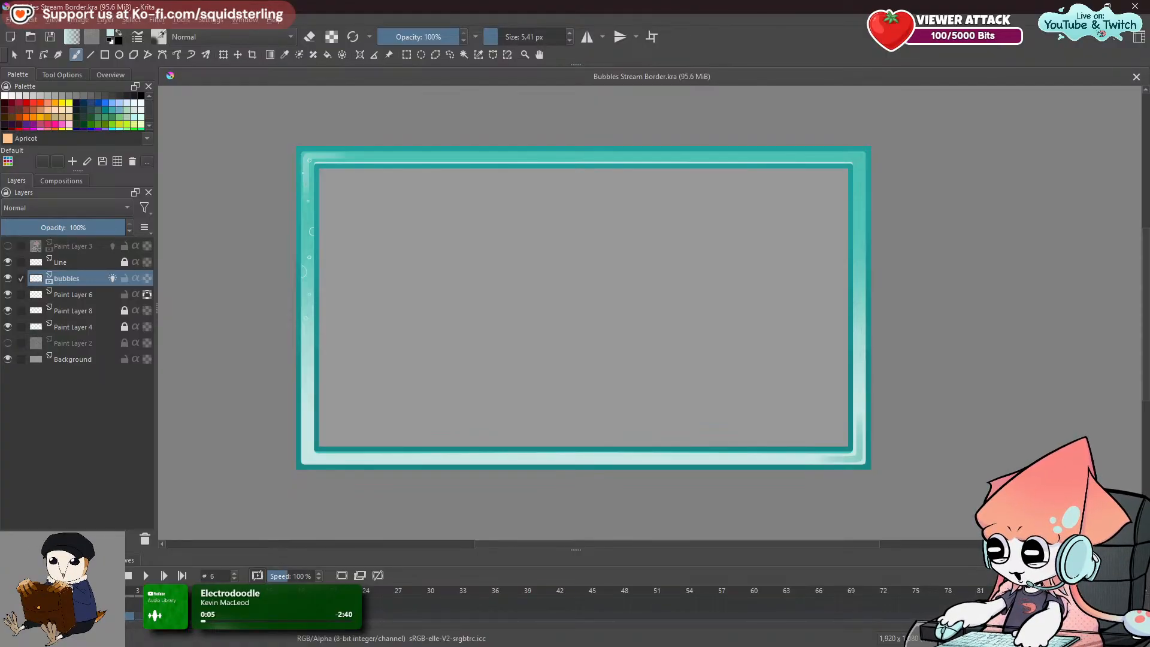
key(Delete)
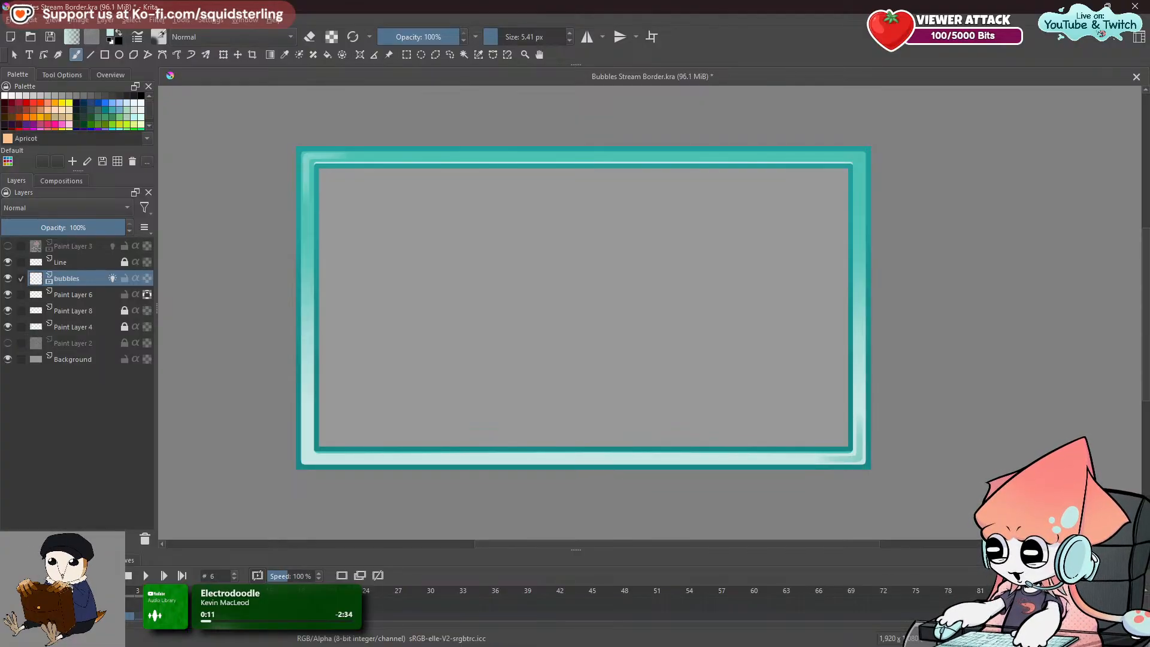
click(127, 601)
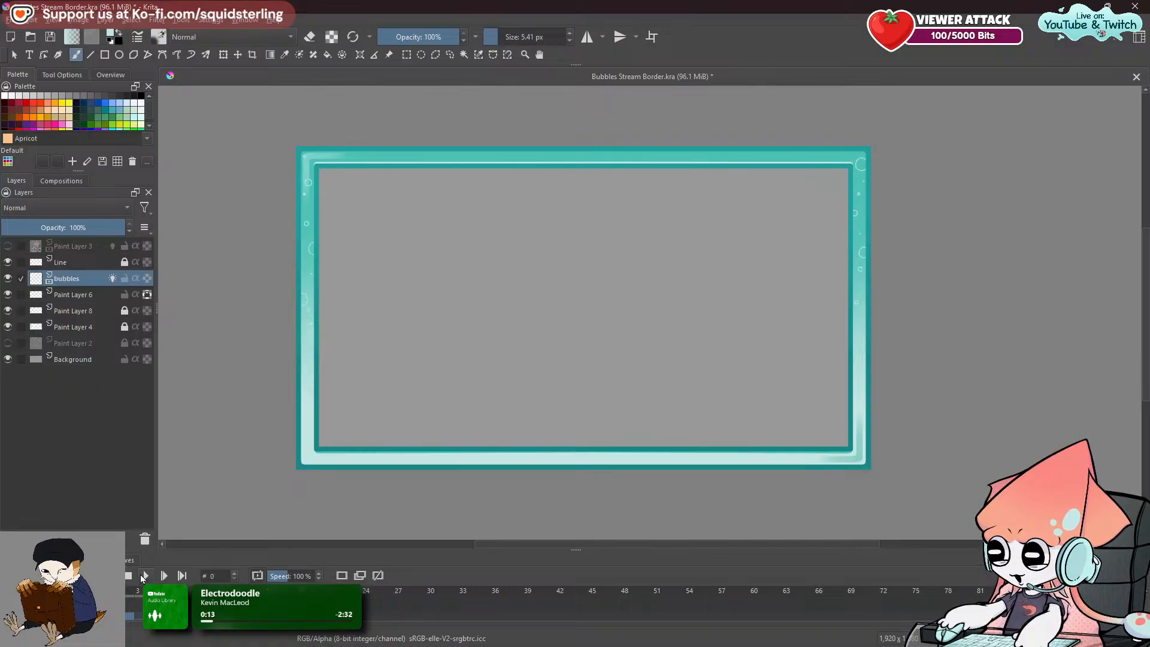
Play back the animation with the emptied frame 6, pause it, and step through the frames to check the loop.
click(145, 575)
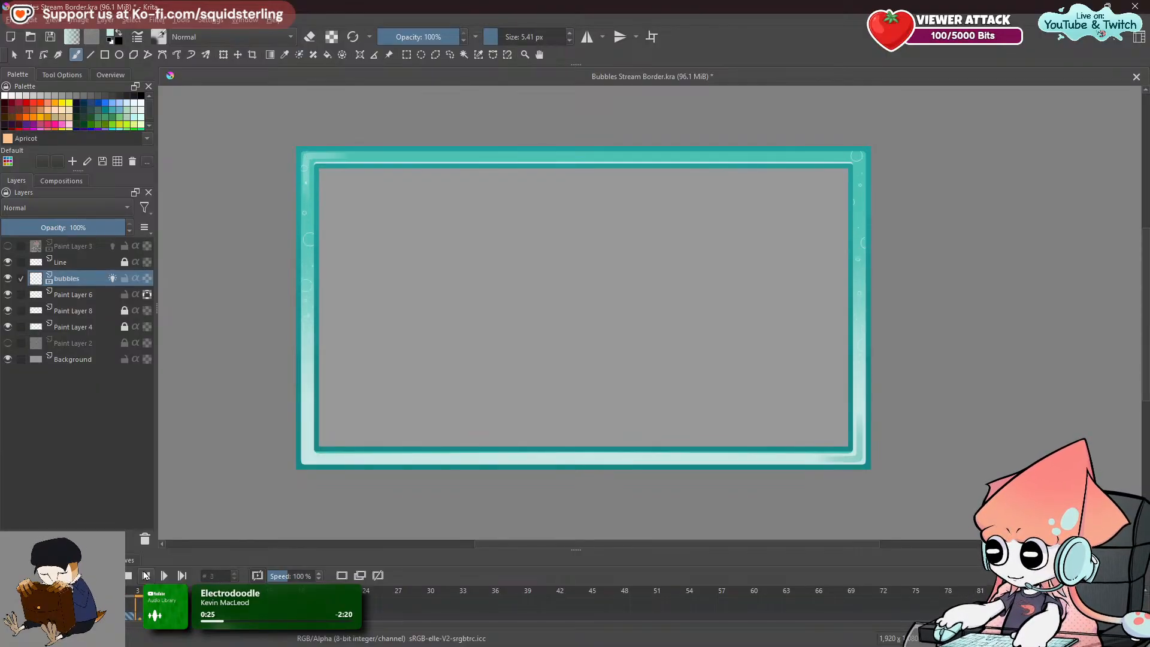
click(146, 575)
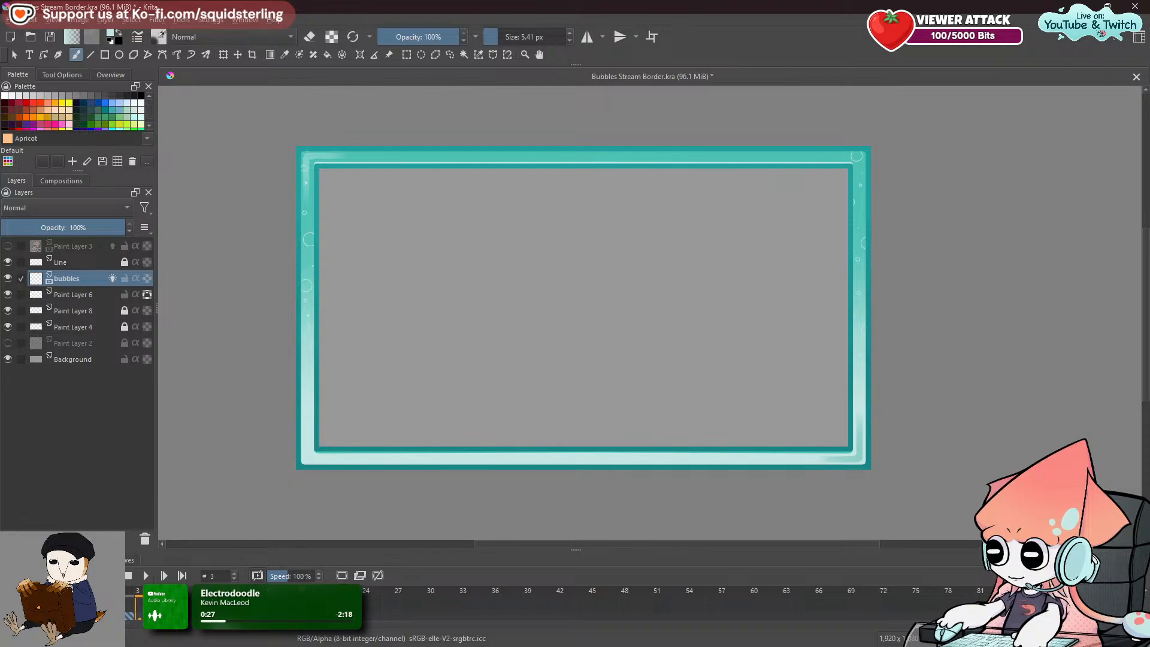
key(Right)
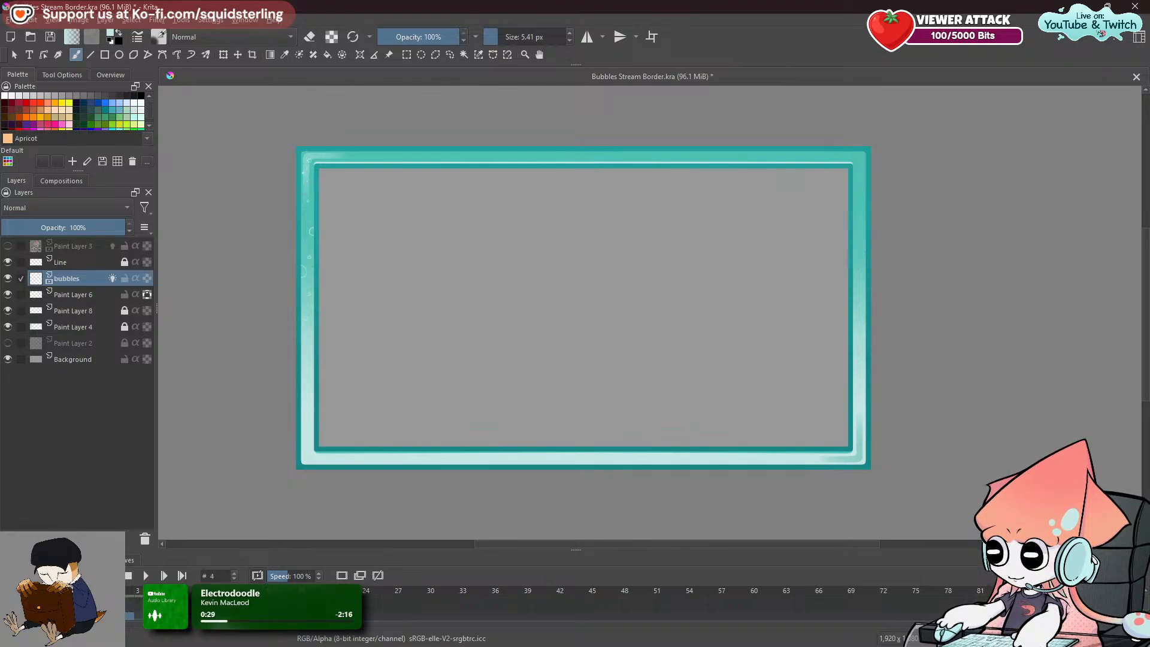
key(Left)
key(Left)
key(Left)
key(Left)
key(Right)
key(Right)
key(Right)
Play the bubble animation in a loop, examine the border's left strip up close, and pause playback.
click(146, 576)
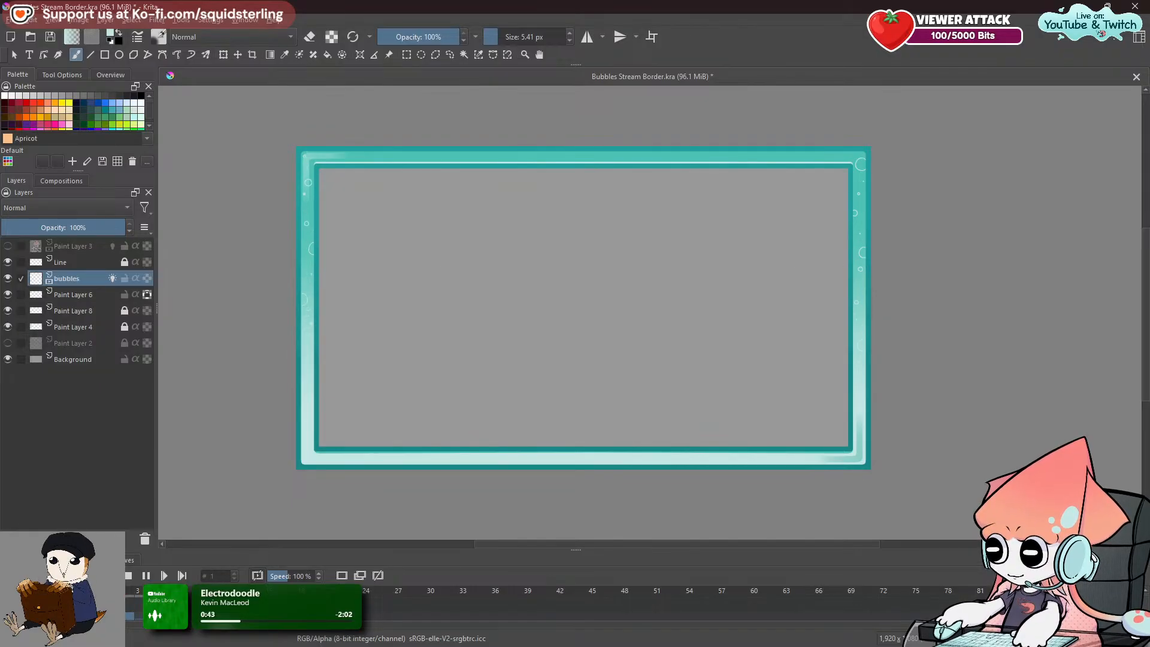
scroll(242, 344, up, 1)
drag(310, 341, 421, 372)
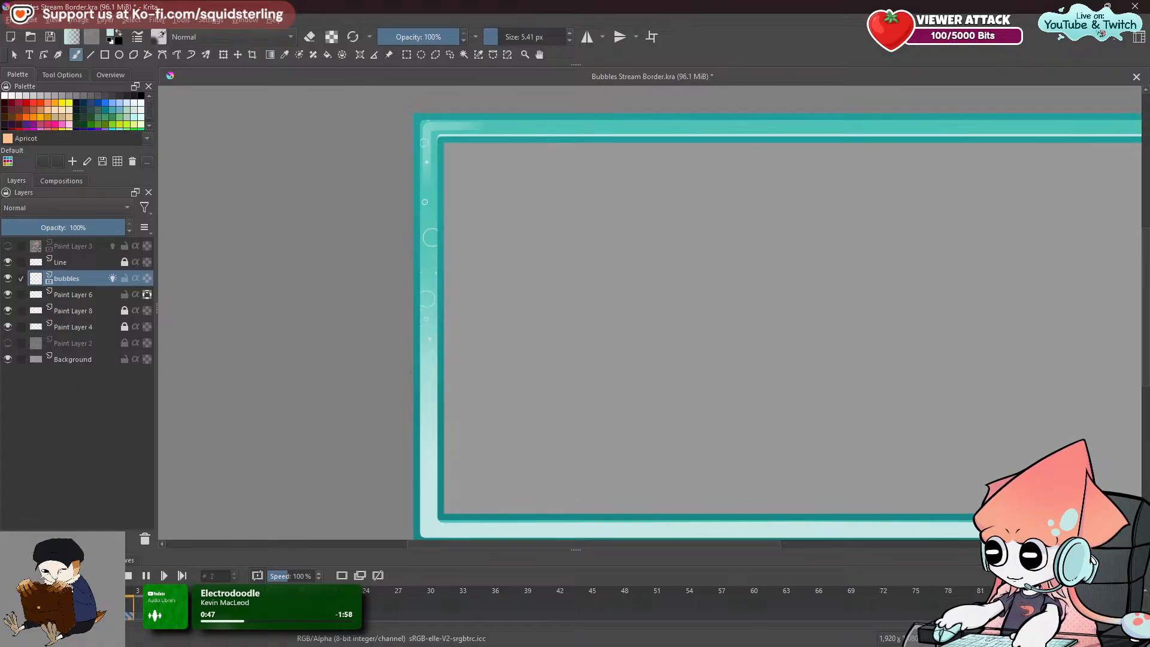
scroll(407, 359, up, 1)
drag(391, 255, 442, 349)
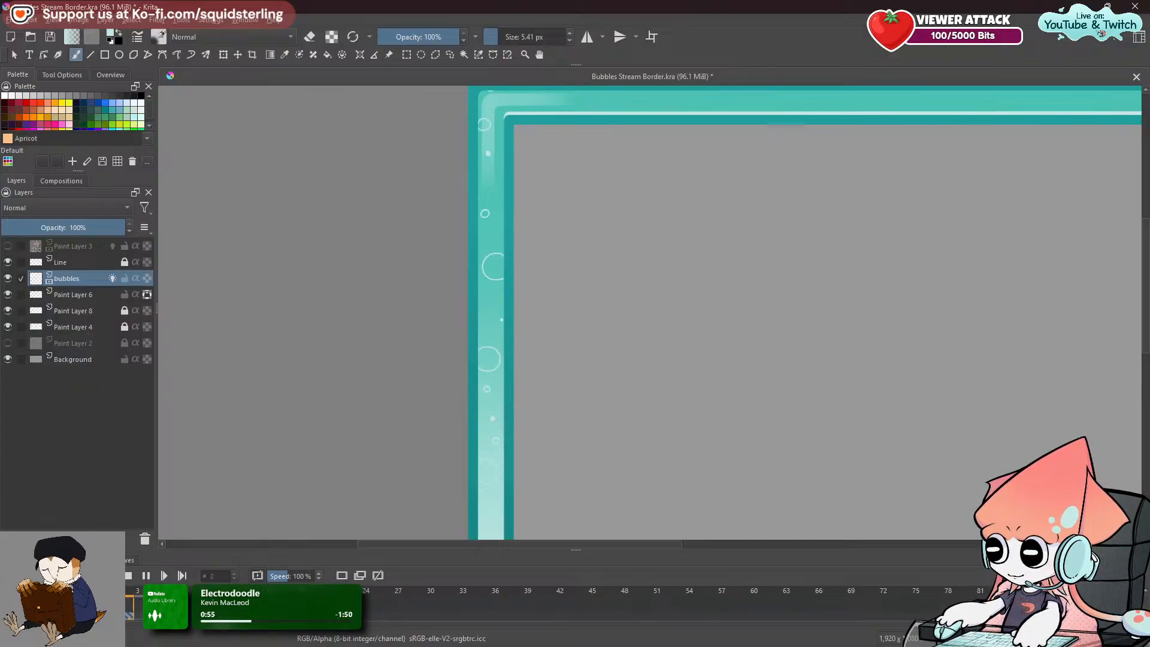
scroll(378, 407, down, 2)
drag(422, 396, 379, 287)
click(146, 575)
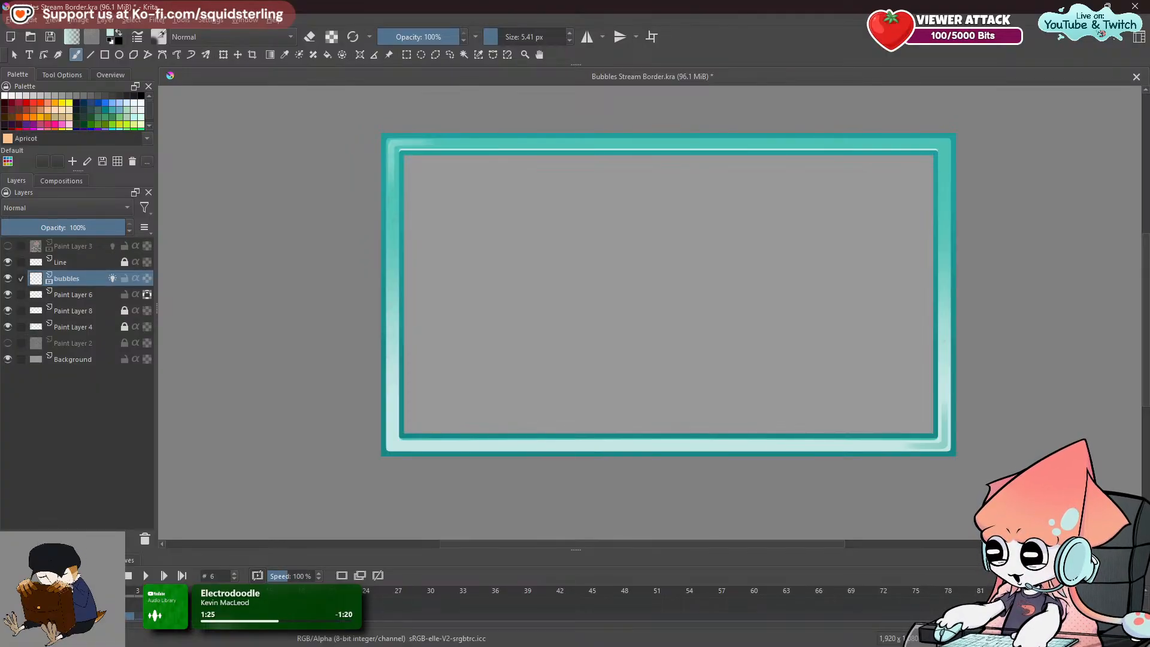
Reduce the brush size to 3.31 px for painting bubbles in the border's left strip on frame 6.
key(ctrl+shift+z)
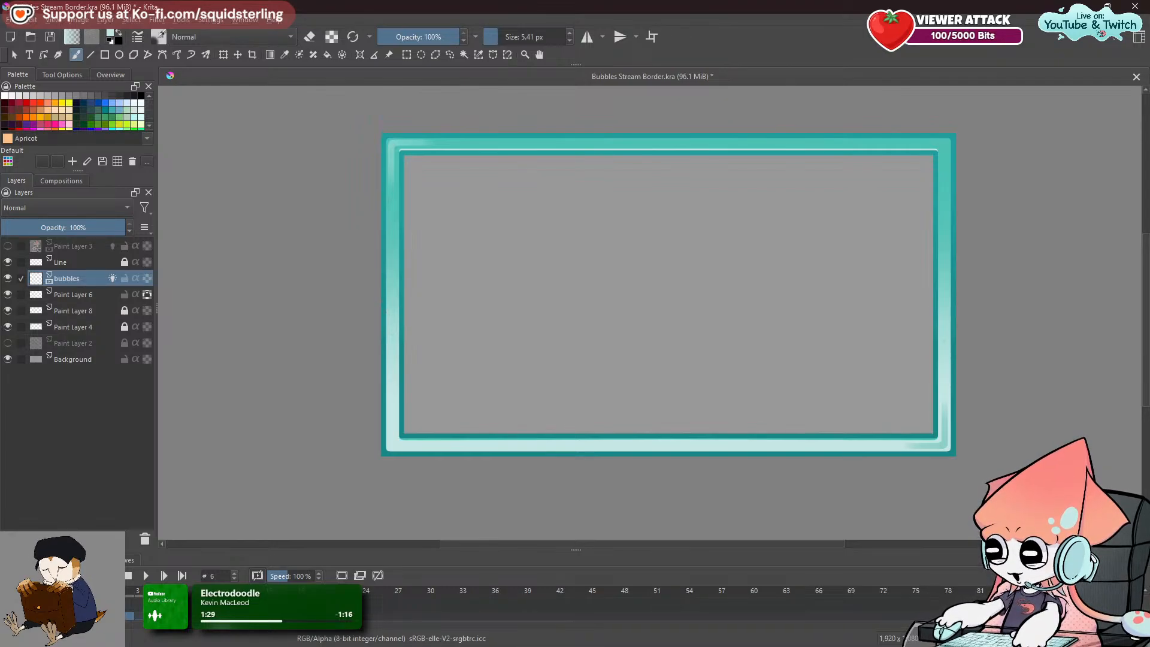
key(plus)
key(plus)
key(space)
drag(248, 405, 713, 280)
key(equal)
key(equal)
key(space)
drag(585, 277, 642, 327)
key(equal)
key(equal)
key(space)
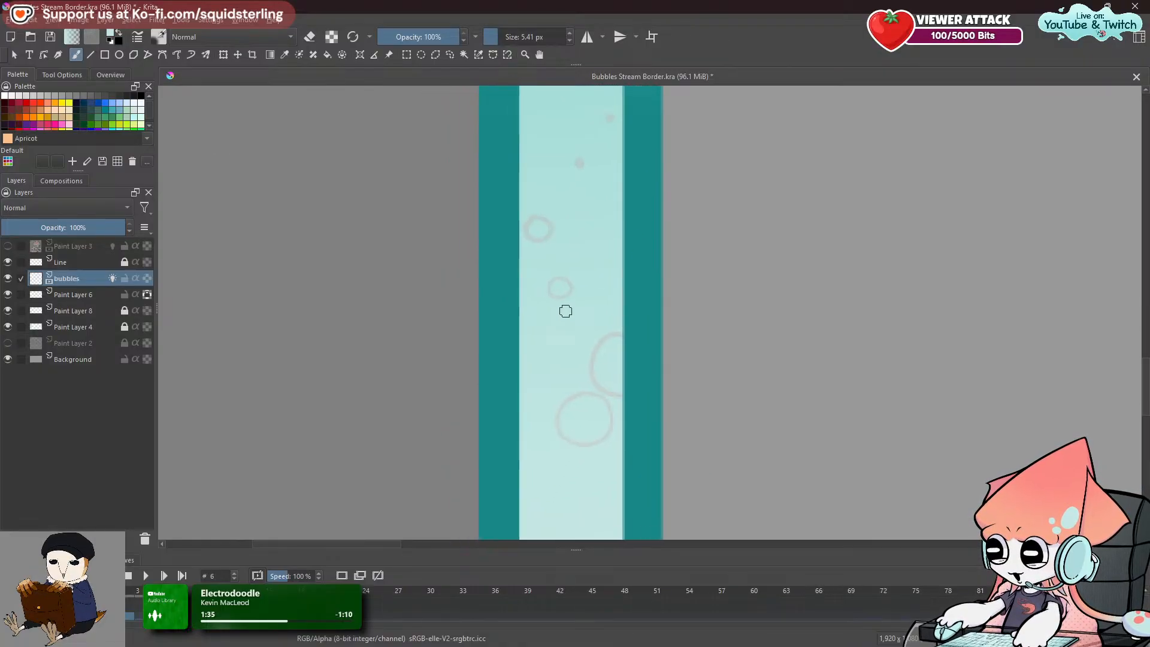
key(ctrl+z)
shift+drag(589, 282, 583, 283)
key(shift)
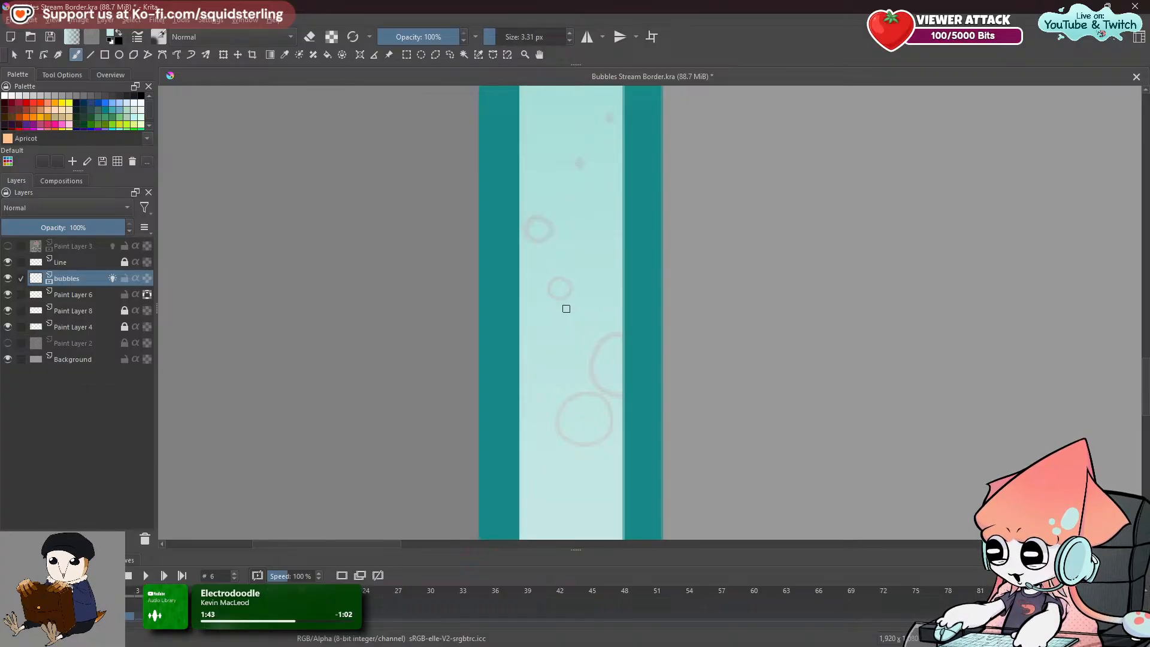
Draw small bubbles in the lower part of the left strip on frame 6, undoing and repeating unsatisfactory strokes.
key(ctrl+z)
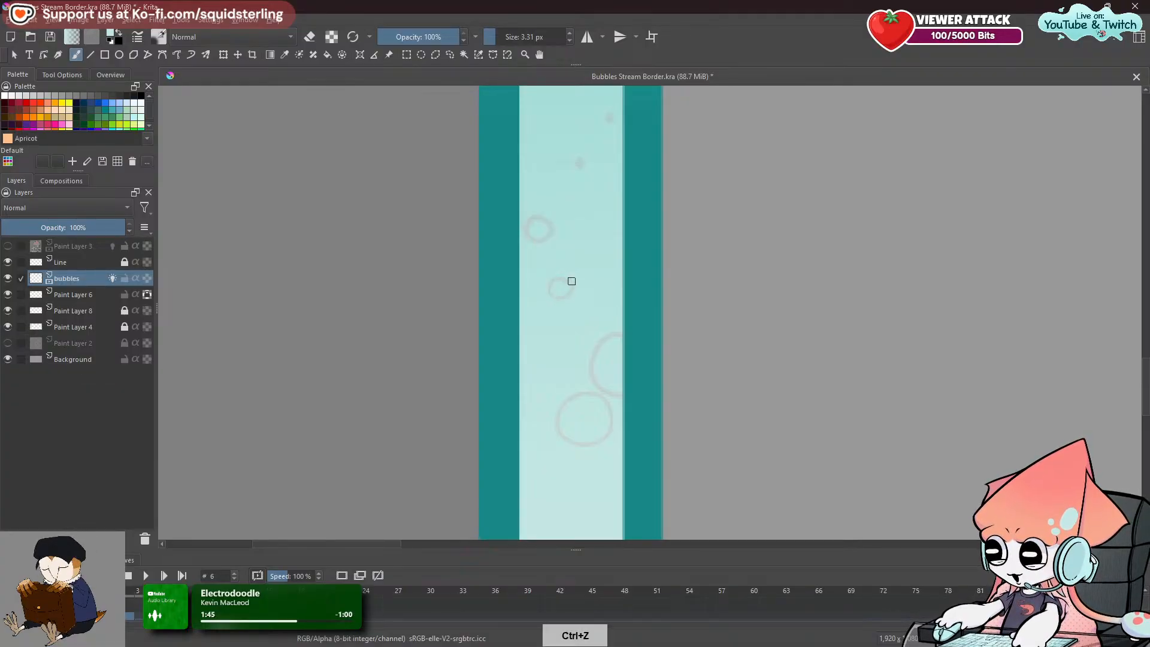
key(ctrl+z)
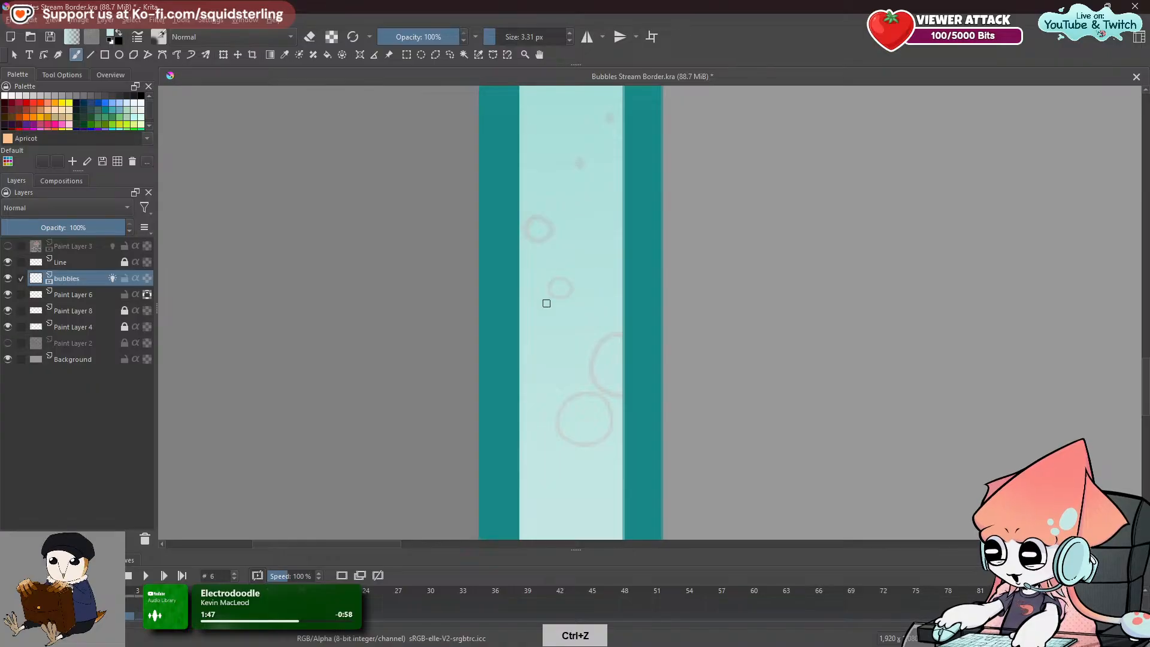
key(ctrl+z)
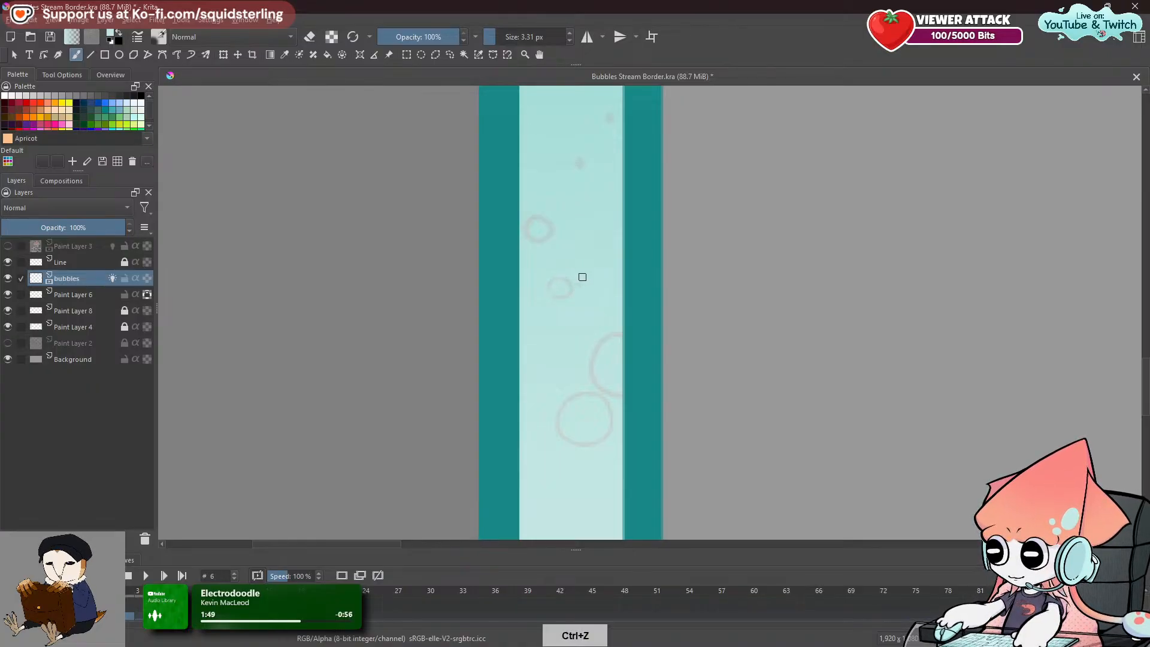
key(ctrl+z)
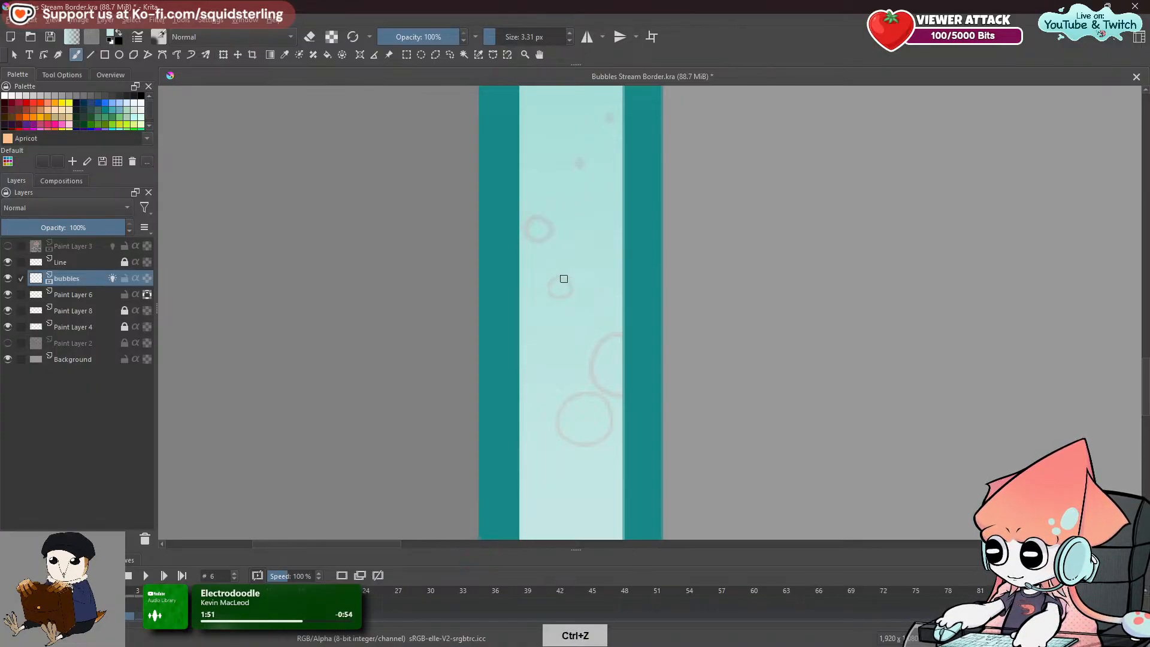
key(ctrl+z)
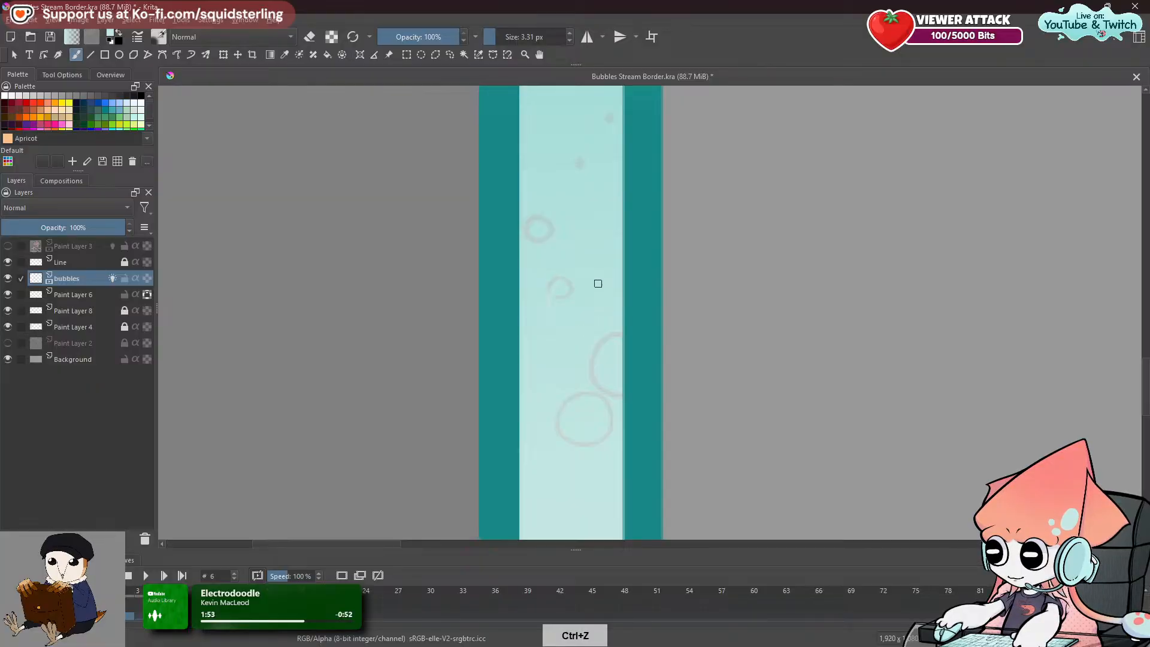
key(ctrl+z)
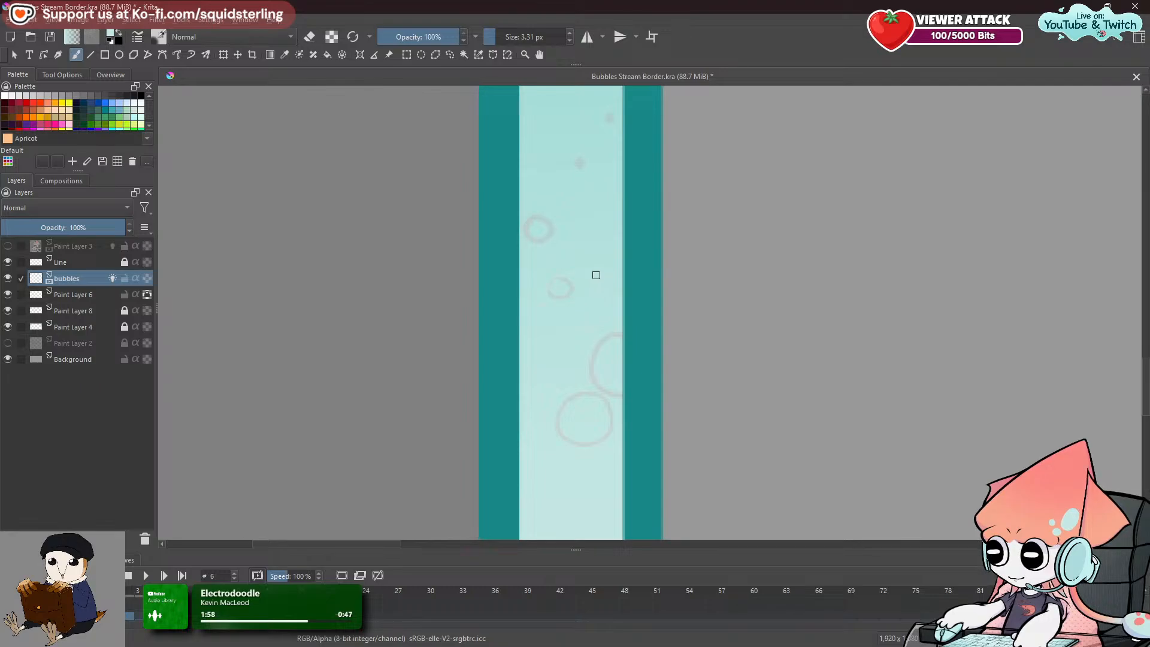
drag(580, 259, 600, 327)
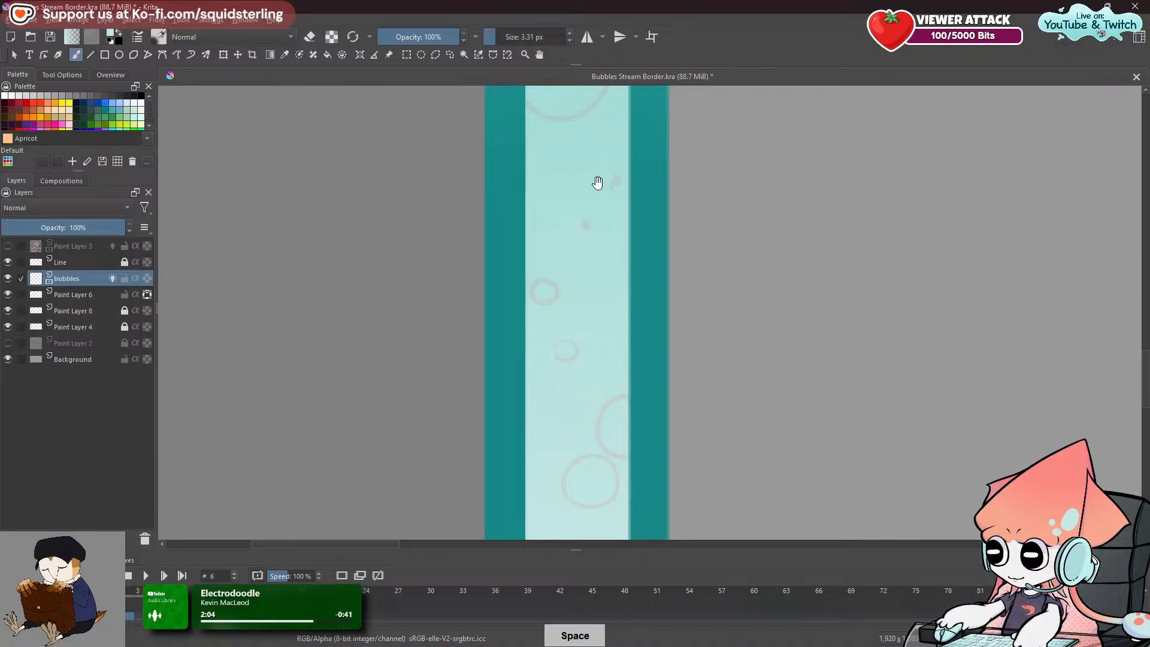
drag(595, 177, 542, 287)
key(ctrl+z)
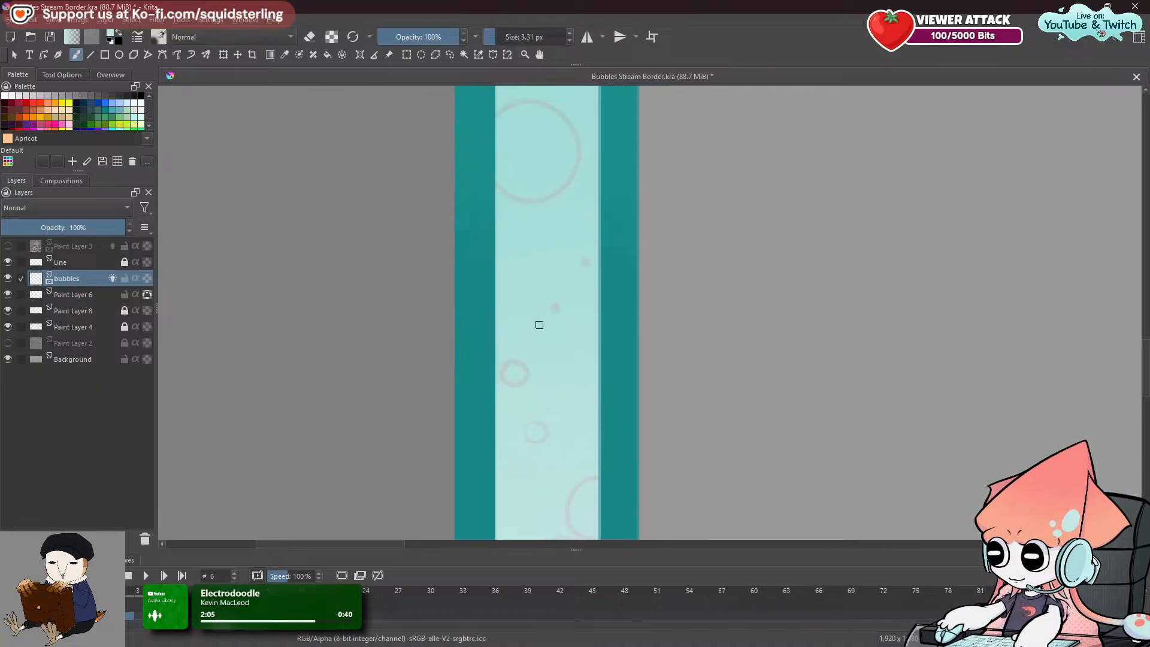
drag(549, 216, 534, 313)
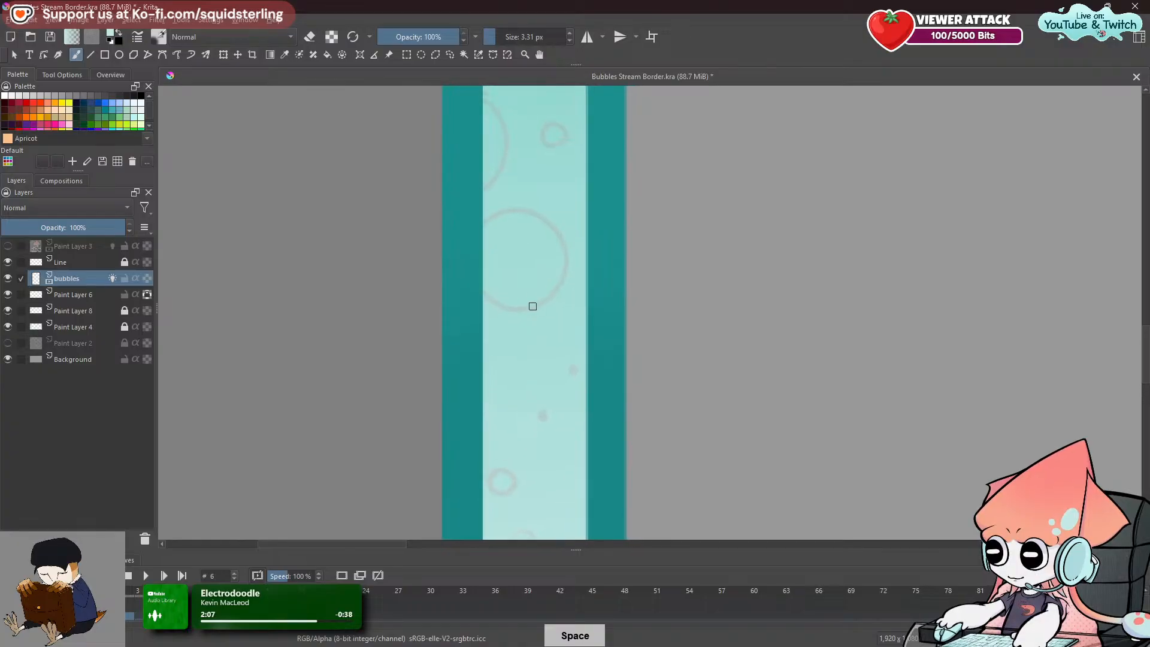
key(ctrl+z)
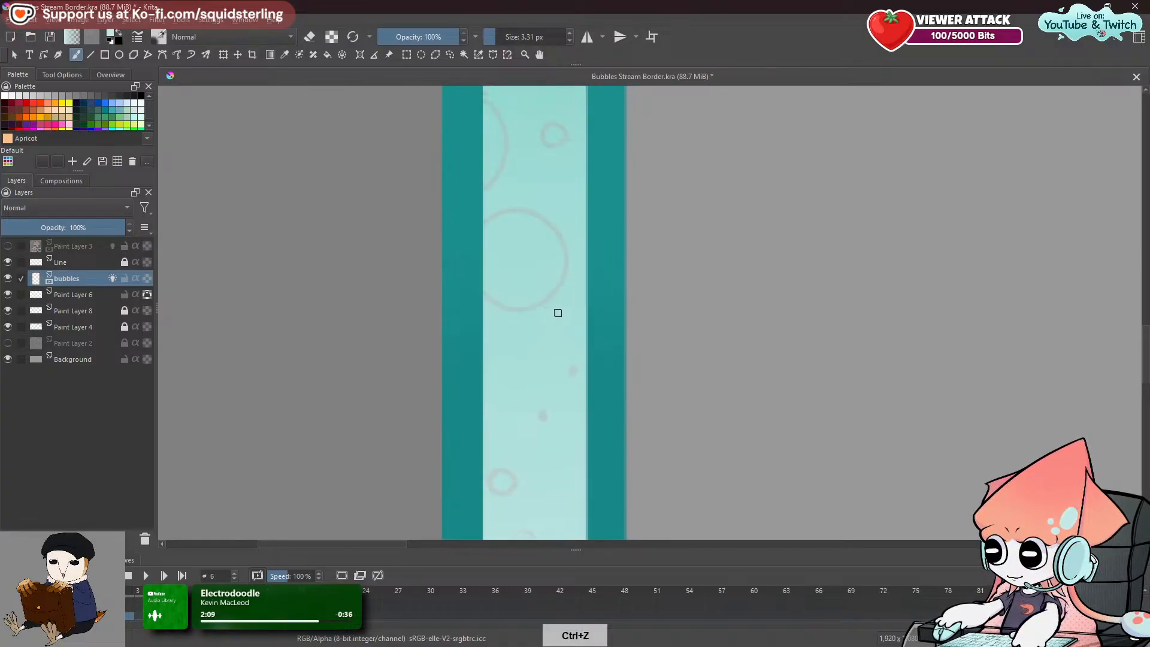
drag(585, 242, 592, 493)
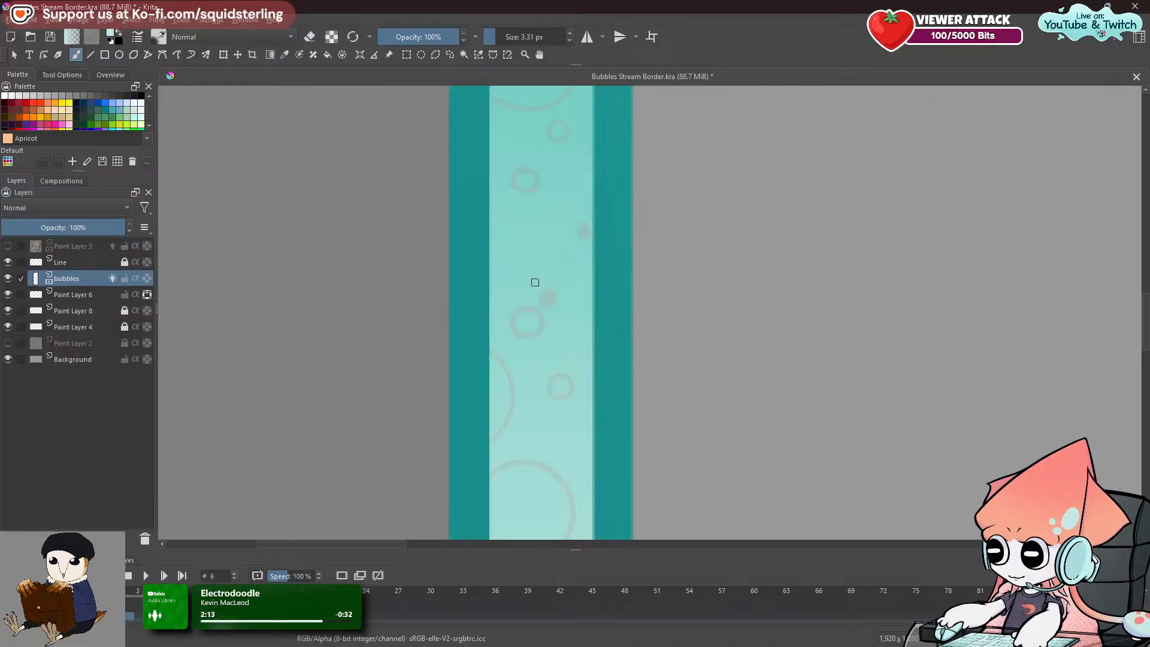
Draw a large bubble outline midway up the left strip on frame 6 with a 1.02 px brush, redrawing it until it is round.
mouse_move(535, 256)
mouse_down()
mouse_move(505, 298)
mouse_move(577, 285)
mouse_move(496, 297)
mouse_move(557, 294)
mouse_up()
key(ctrl+z)
key(ctrl+z)
click(311, 89)
mouse_move(575, 157)
mouse_down()
mouse_move(499, 330)
mouse_move(539, 282)
mouse_move(479, 319)
mouse_up()
key(ctrl+z)
key(ctrl+z)
key(ctrl+z)
drag(521, 272, 502, 320)
key(ctrl+z)
mouse_move(534, 233)
mouse_down()
mouse_move(494, 282)
mouse_move(541, 228)
mouse_move(510, 264)
mouse_up()
key(ctrl+z)
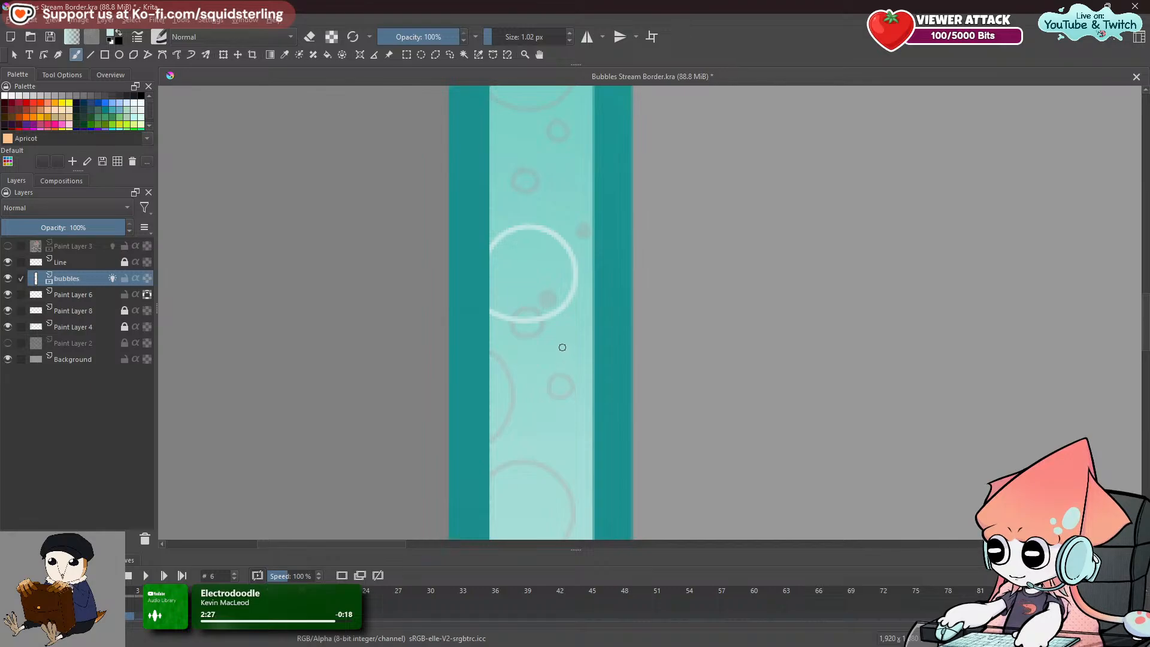
Draw a small ring bubble inside the large one and another small ring just above it on frame 6.
drag(564, 275, 557, 330)
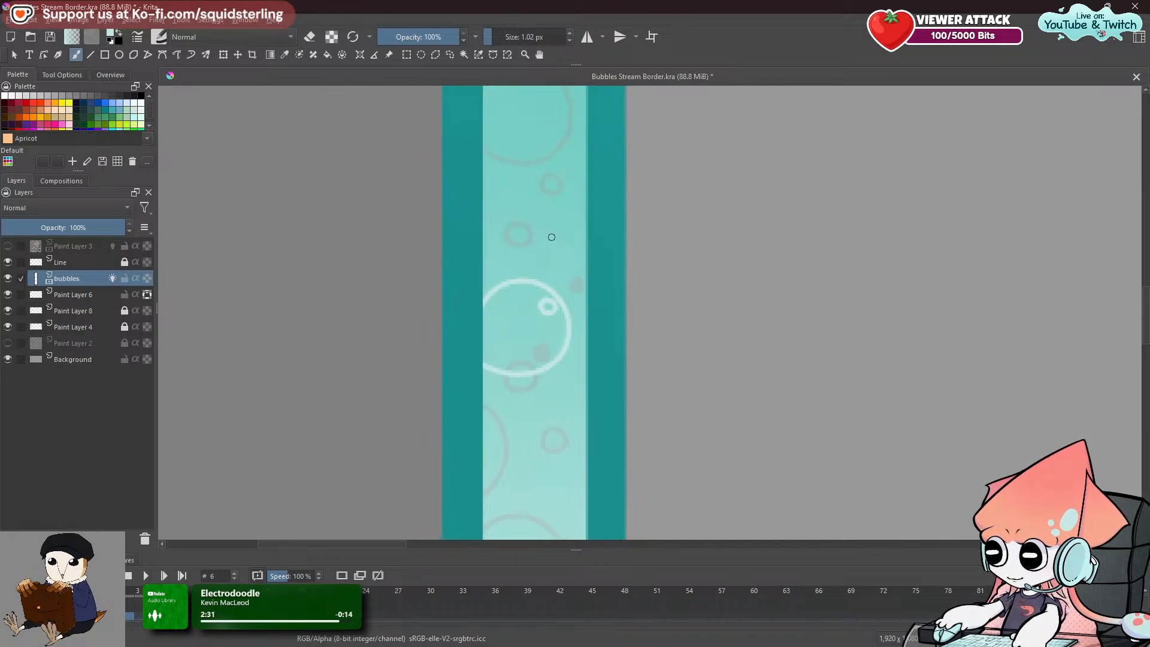
mouse_move(551, 215)
mouse_down()
mouse_move(543, 313)
mouse_move(550, 298)
mouse_move(527, 286)
mouse_up()
key(ctrl+z)
drag(546, 183, 520, 349)
mouse_move(522, 215)
mouse_down()
mouse_move(495, 252)
mouse_move(563, 230)
mouse_move(578, 271)
mouse_up()
key(ctrl+z)
key(ctrl+z)
mouse_move(527, 187)
mouse_down()
mouse_move(486, 234)
mouse_move(585, 214)
mouse_move(491, 213)
mouse_move(507, 278)
mouse_move(564, 199)
mouse_move(506, 209)
mouse_up()
key(ctrl+z)
key(ctrl+z)
mouse_move(580, 222)
mouse_down()
mouse_move(485, 262)
mouse_move(580, 259)
mouse_move(490, 230)
mouse_move(580, 267)
mouse_up()
key(ctrl+z)
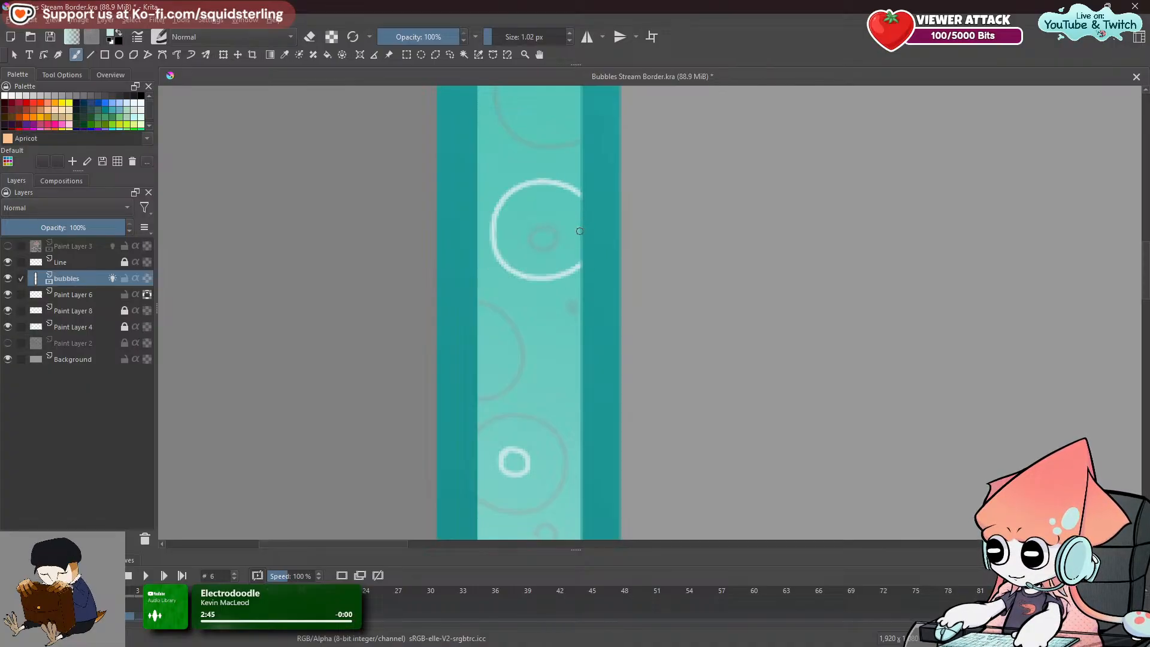
key(ctrl+z)
mouse_move(525, 195)
mouse_down()
mouse_move(555, 263)
mouse_move(495, 202)
mouse_move(502, 268)
mouse_move(556, 197)
mouse_move(488, 214)
mouse_up()
key(ctrl+z)
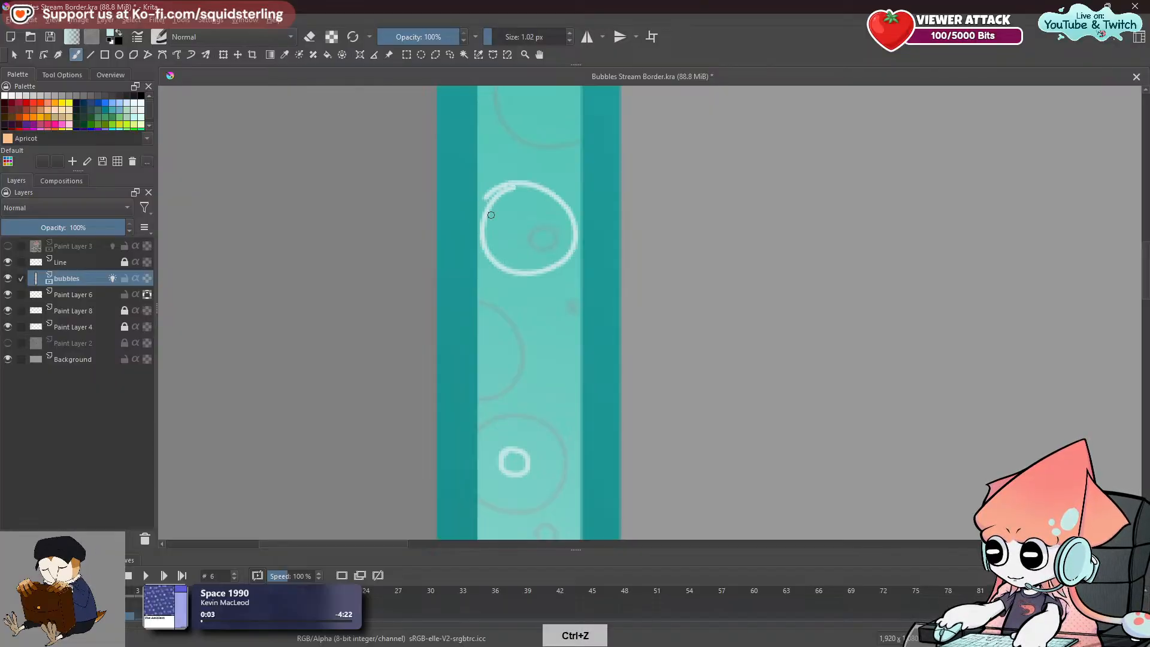
key(space)
mouse_move(514, 178)
mouse_down()
mouse_move(529, 227)
mouse_move(502, 269)
mouse_move(525, 352)
mouse_up()
key(ctrl+z)
key(ctrl+z)
Draw a second large bubble outline higher up the left strip on frame 6, redoing its right arc until the circle closes cleanly.
drag(555, 274, 542, 345)
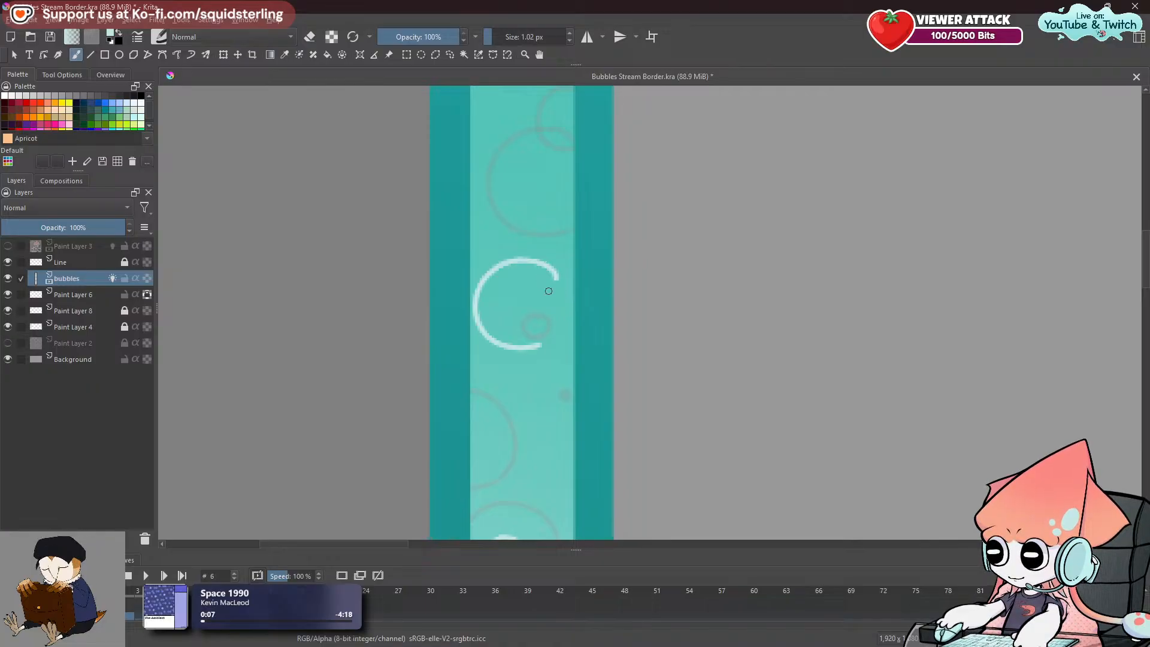
mouse_move(554, 277)
mouse_down()
mouse_move(560, 321)
mouse_move(531, 335)
mouse_up()
key(ctrl+z)
drag(555, 282, 536, 343)
key(ctrl+z)
mouse_move(555, 279)
mouse_down()
mouse_move(561, 311)
mouse_move(536, 344)
mouse_up()
key(ctrl+z)
mouse_move(555, 280)
mouse_down()
mouse_move(537, 342)
mouse_move(565, 328)
mouse_move(534, 344)
mouse_up()
key(ctrl+z)
key(ctrl+z)
key(ctrl+z)
drag(555, 277, 531, 342)
key(ctrl+z)
mouse_move(556, 278)
mouse_down()
mouse_move(532, 345)
mouse_move(557, 281)
mouse_up()
key(ctrl+z)
mouse_move(540, 343)
mouse_down()
mouse_move(562, 303)
mouse_move(554, 280)
mouse_up()
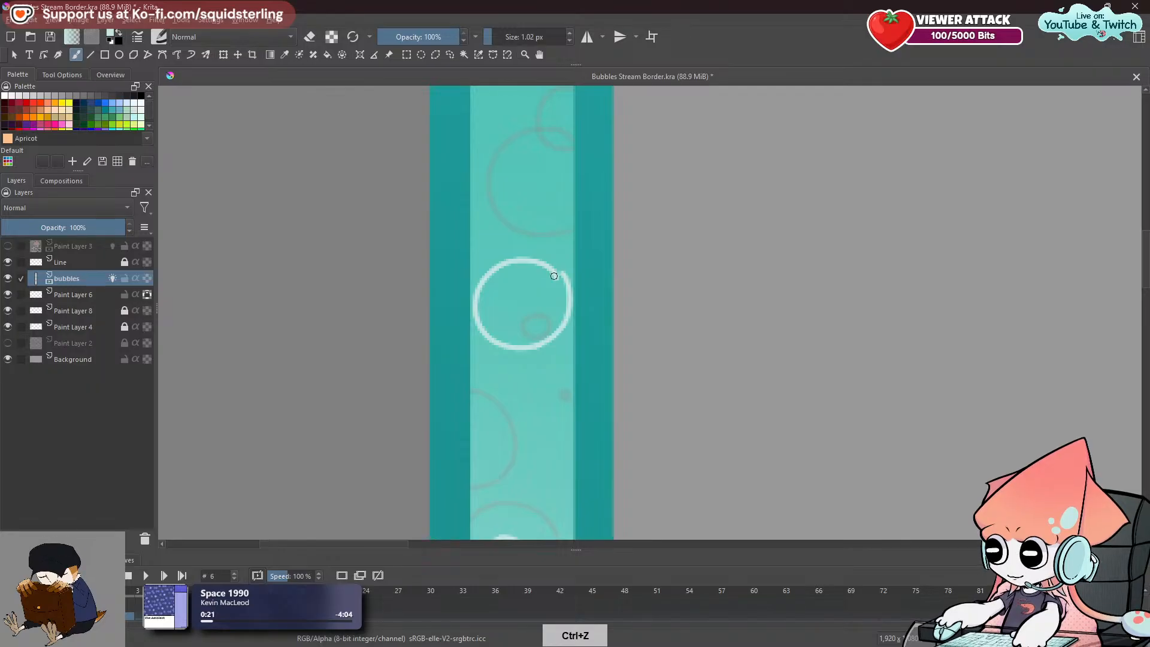
key(ctrl+z)
mouse_move(554, 275)
mouse_down()
mouse_move(562, 315)
mouse_move(534, 344)
mouse_up()
key(ctrl+z)
drag(555, 279, 534, 343)
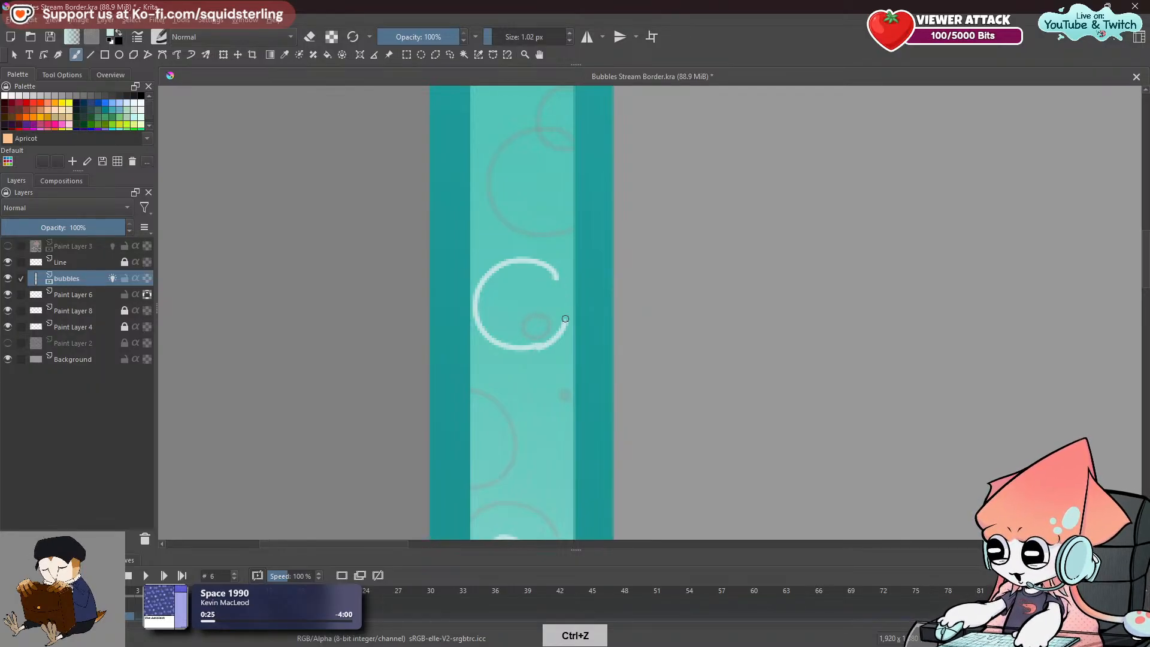
key(ctrl+z)
drag(536, 341, 556, 277)
key(ctrl+z)
drag(535, 342, 556, 277)
key(ctrl+z)
mouse_move(539, 341)
mouse_down()
mouse_move(553, 274)
mouse_move(530, 346)
mouse_up()
key(ctrl+z)
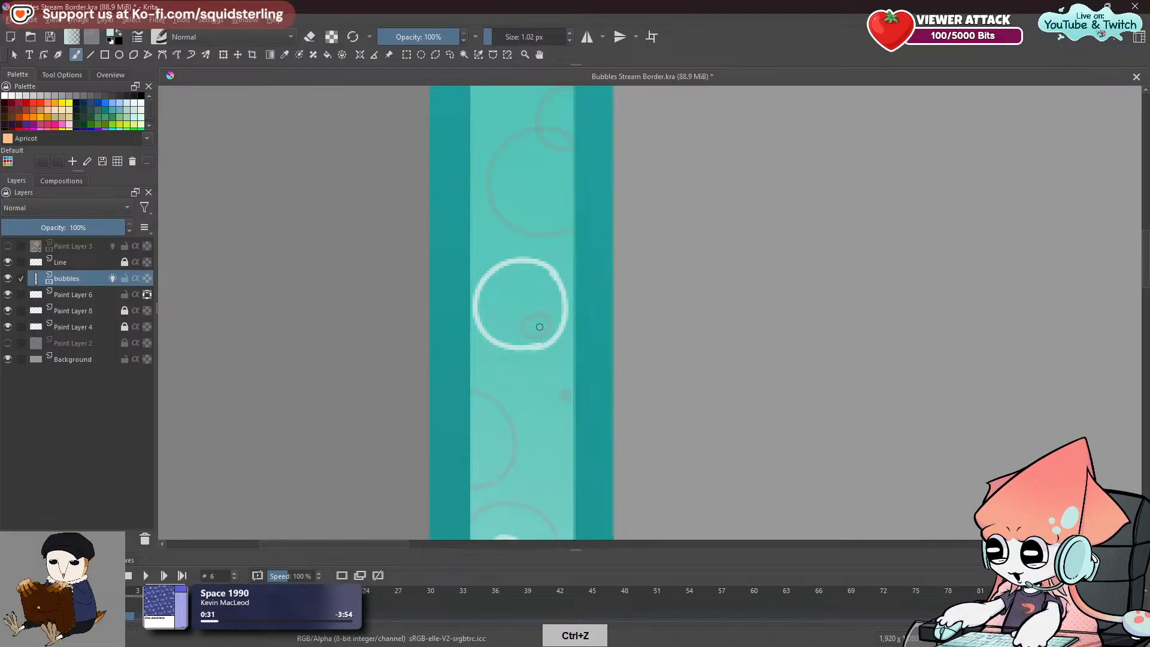
key(ctrl+z)
drag(549, 272, 532, 336)
key(ctrl+z)
mouse_move(553, 274)
mouse_down()
mouse_move(541, 352)
mouse_move(533, 342)
mouse_move(542, 342)
mouse_move(553, 271)
mouse_move(557, 329)
mouse_move(526, 347)
mouse_up()
key(ctrl+z)
key(ctrl+z)
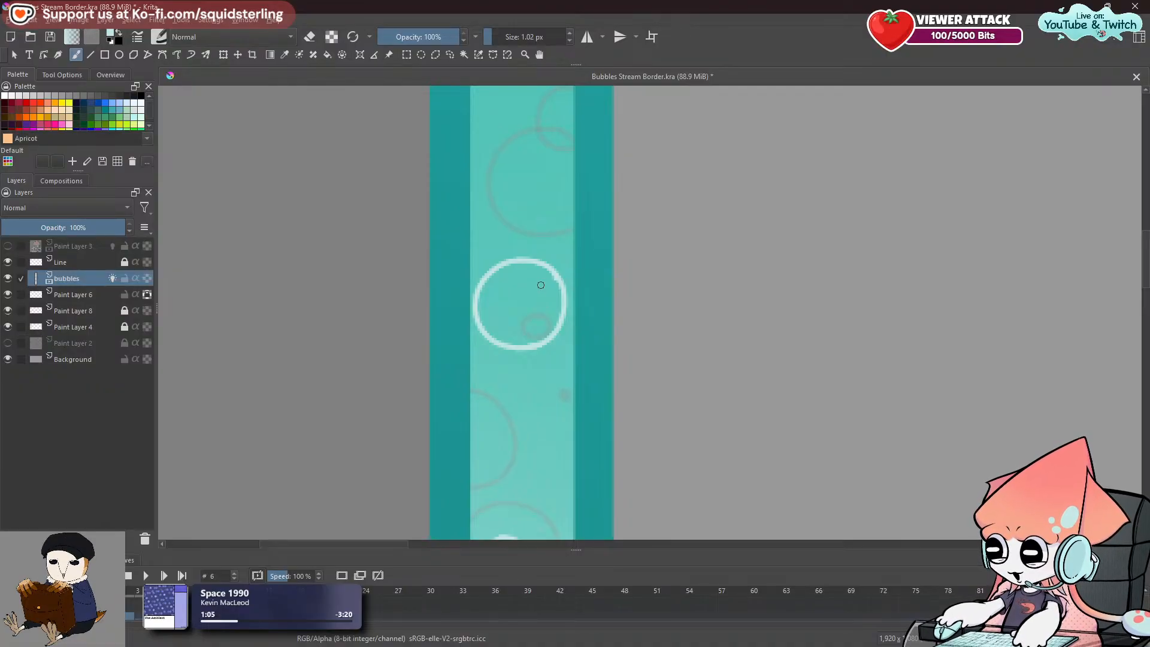
Step back to frame 0 and forward again to frame 6, comparing the bubble positions around the upper large bubble.
key(e)
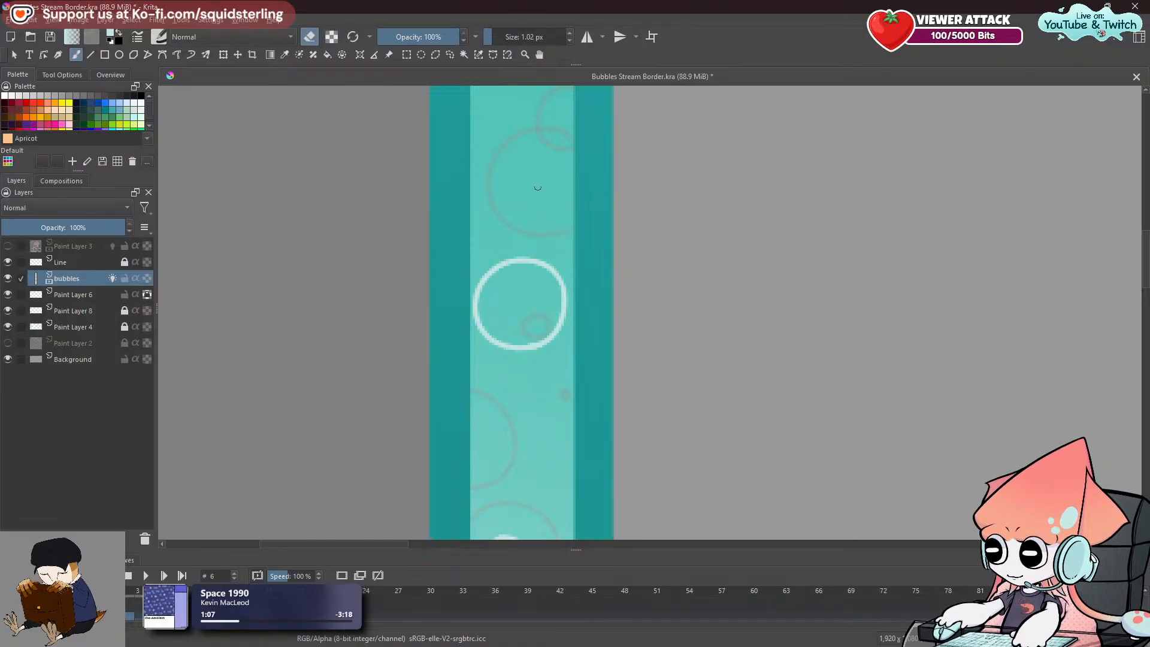
key(space)
drag(526, 200, 509, 233)
key(comma)
key(comma)
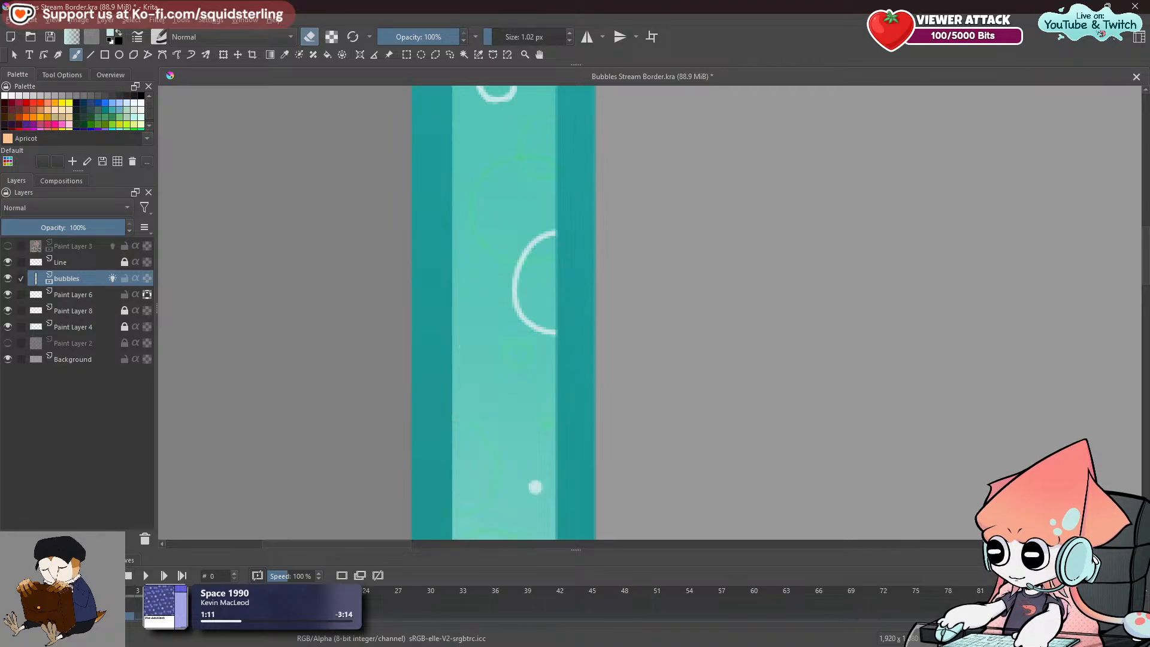
key(period)
key(period)
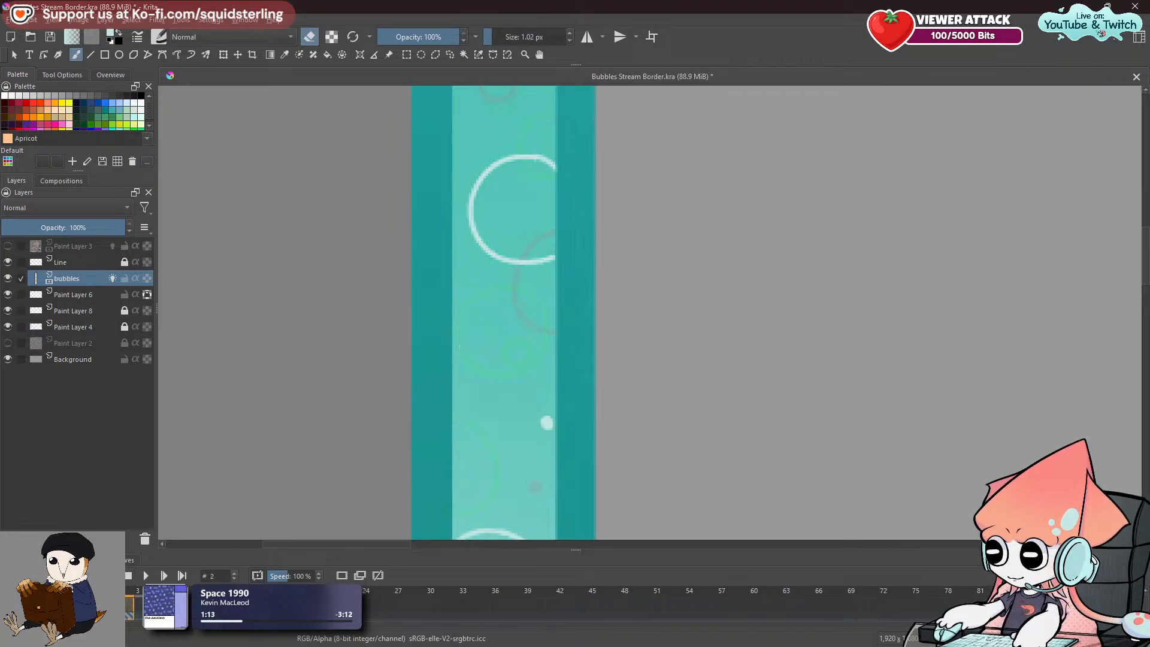
key(period)
key(period)
key(period)
key(period)
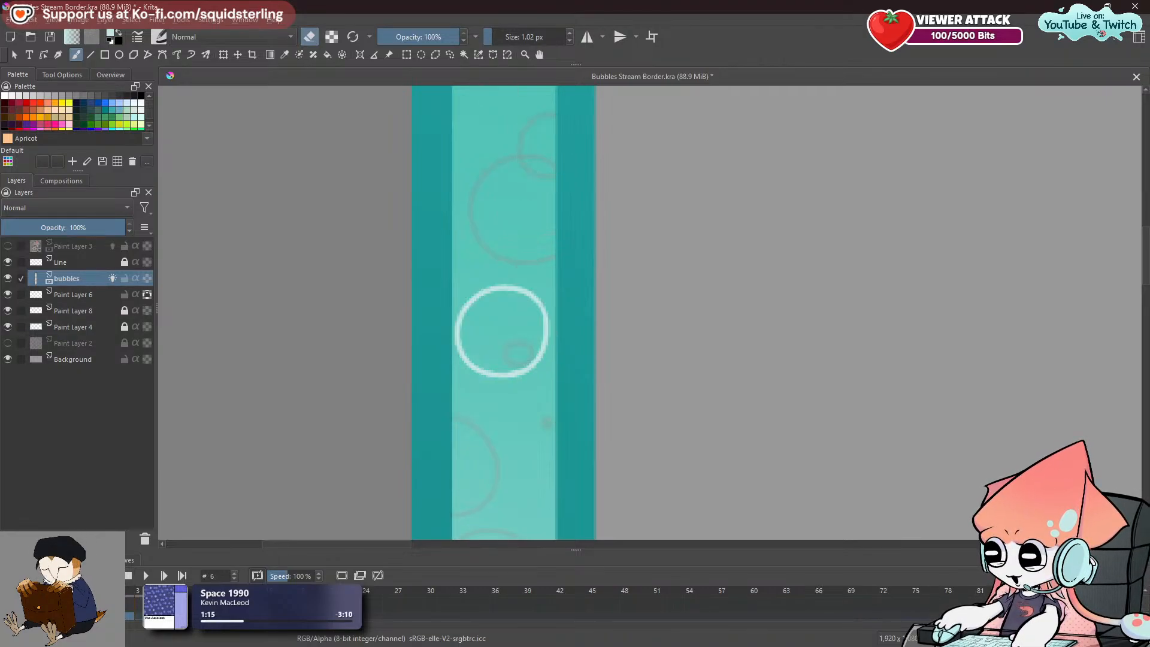
key(e)
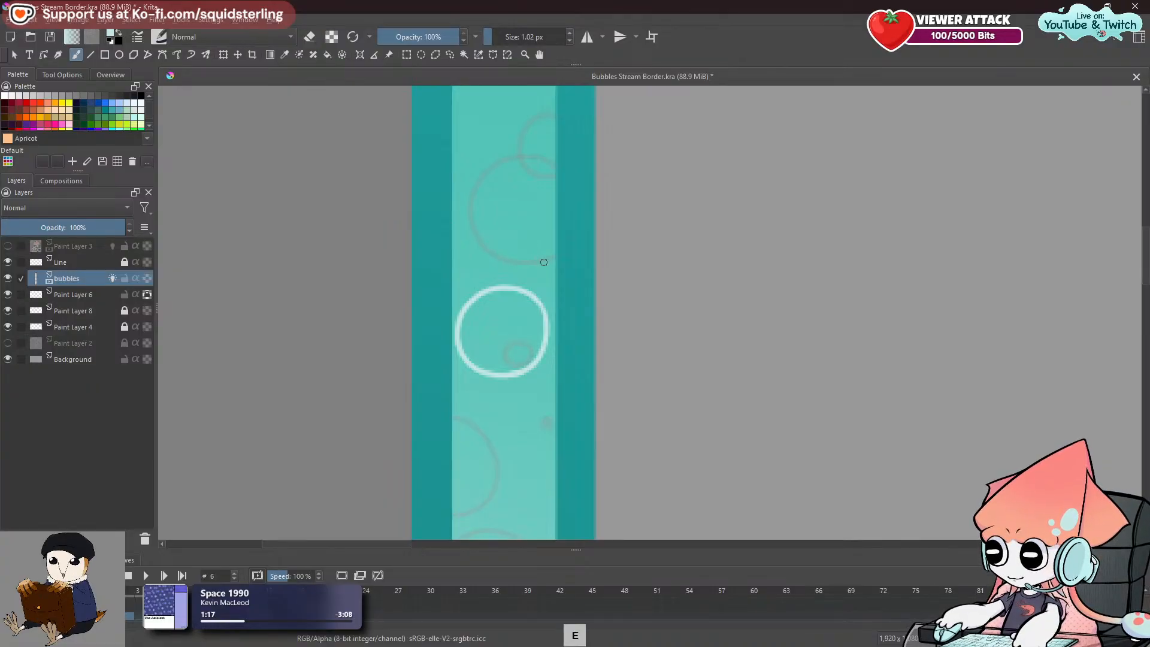
drag(555, 246, 554, 290)
drag(528, 204, 545, 333)
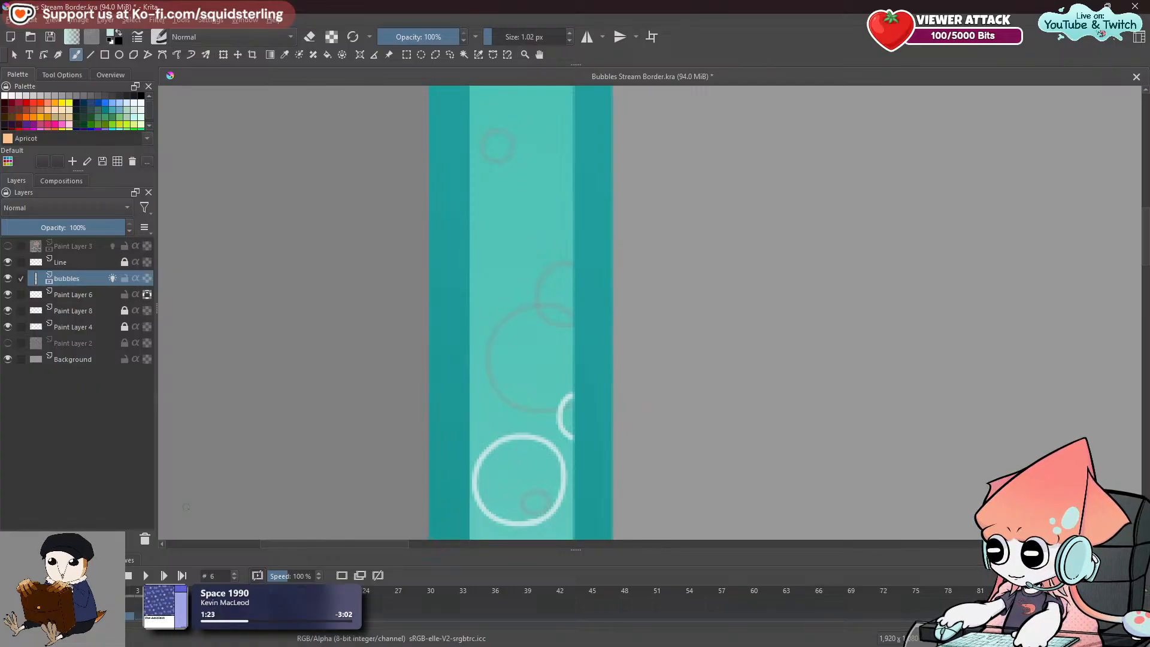
key(Left)
key(Left)
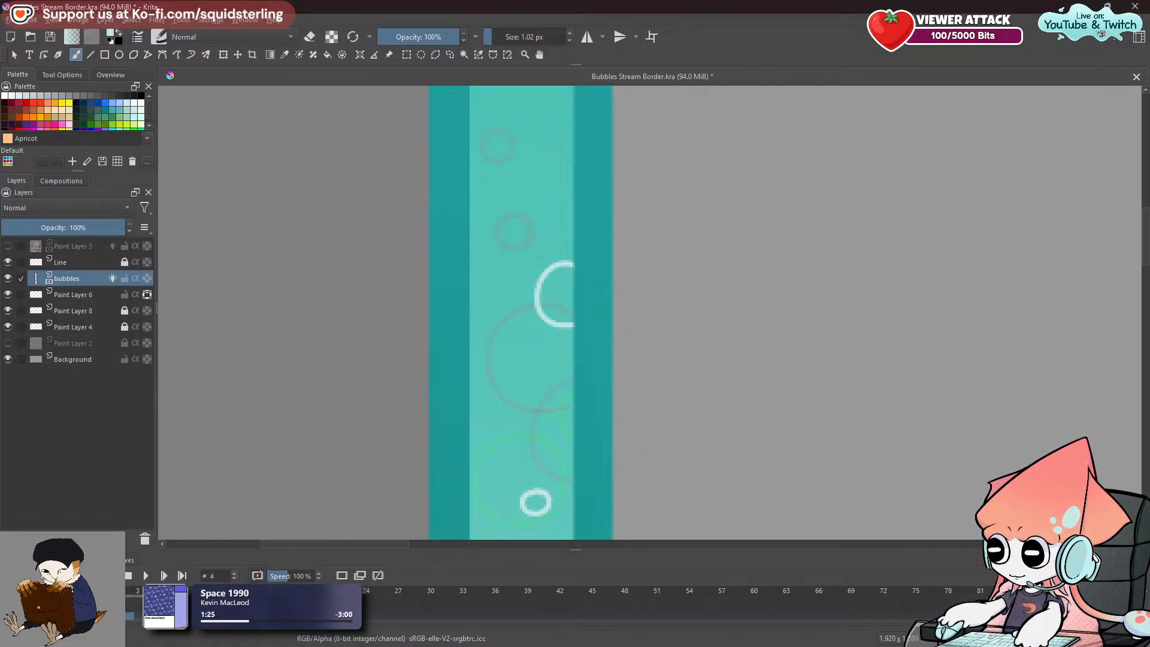
key(Right)
key(Right)
key(Left)
key(Left)
key(ctrl+z)
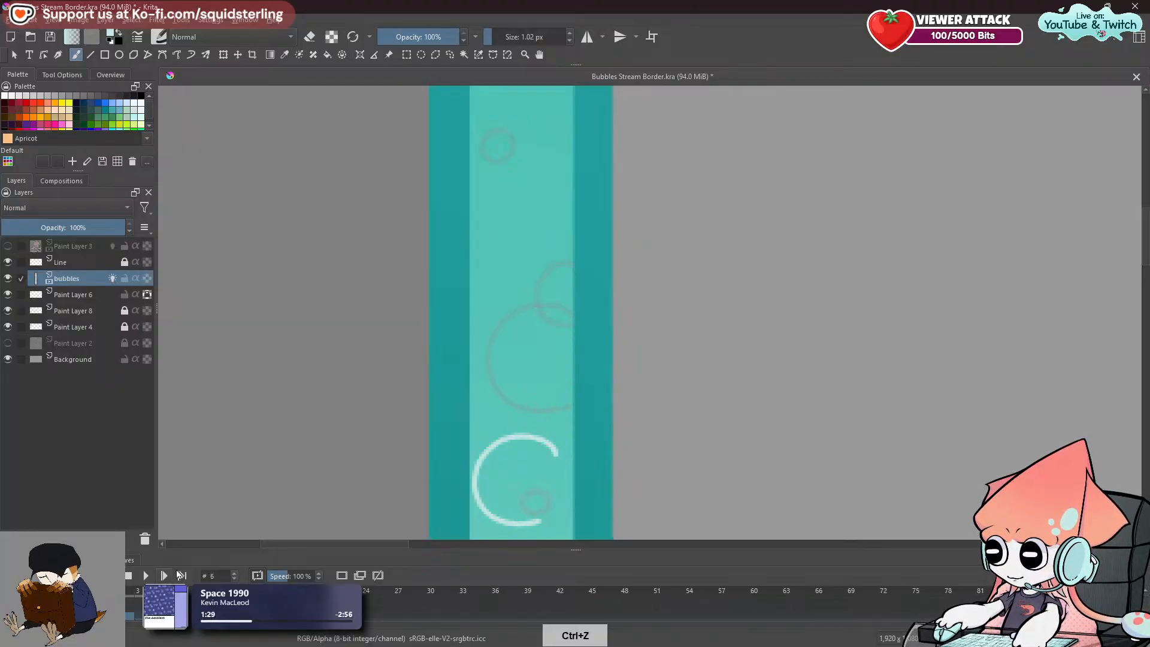
key(ctrl+shift+z)
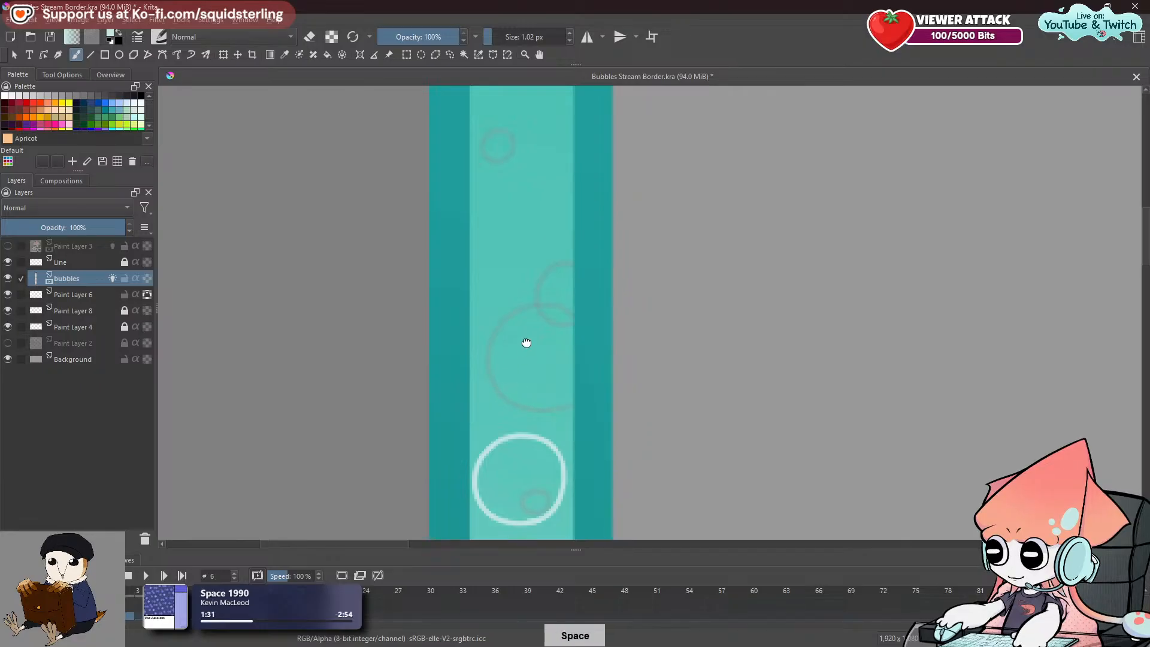
Draw a small bubble cut off by the left strip's inner edge, just above the upper large bubble on frame 6.
drag(526, 349, 500, 214)
drag(551, 262, 551, 285)
key(ctrl+z)
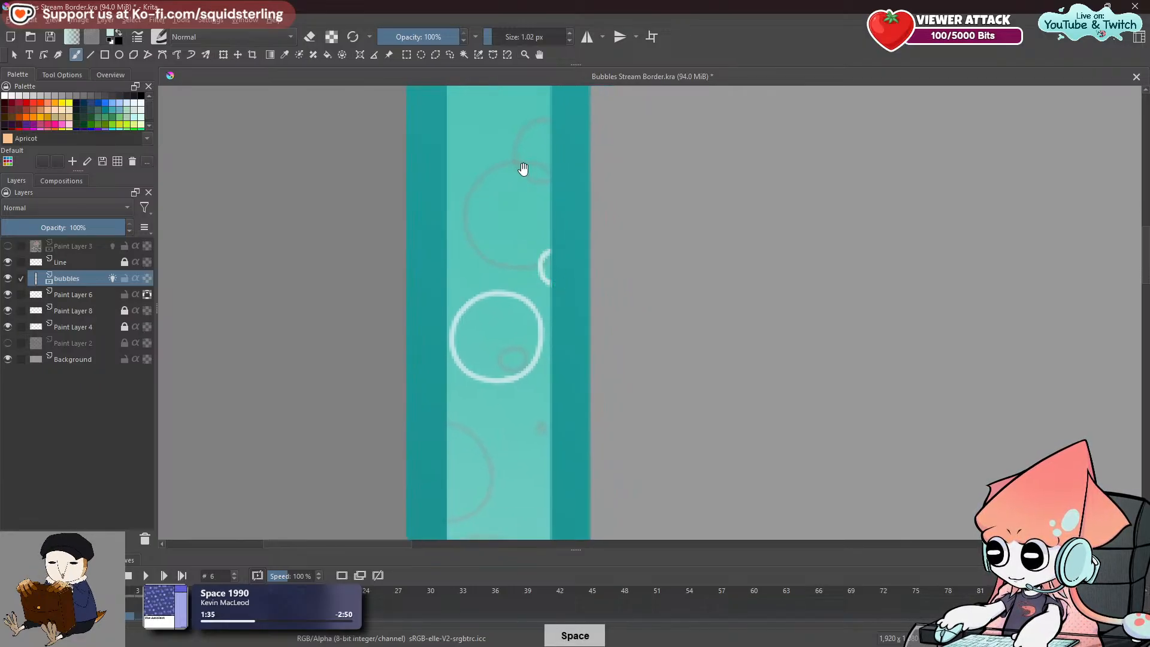
Go back to frame 4 and examine the bubbles in the upper part of the left strip.
drag(521, 170, 509, 385)
key(Left)
key(Left)
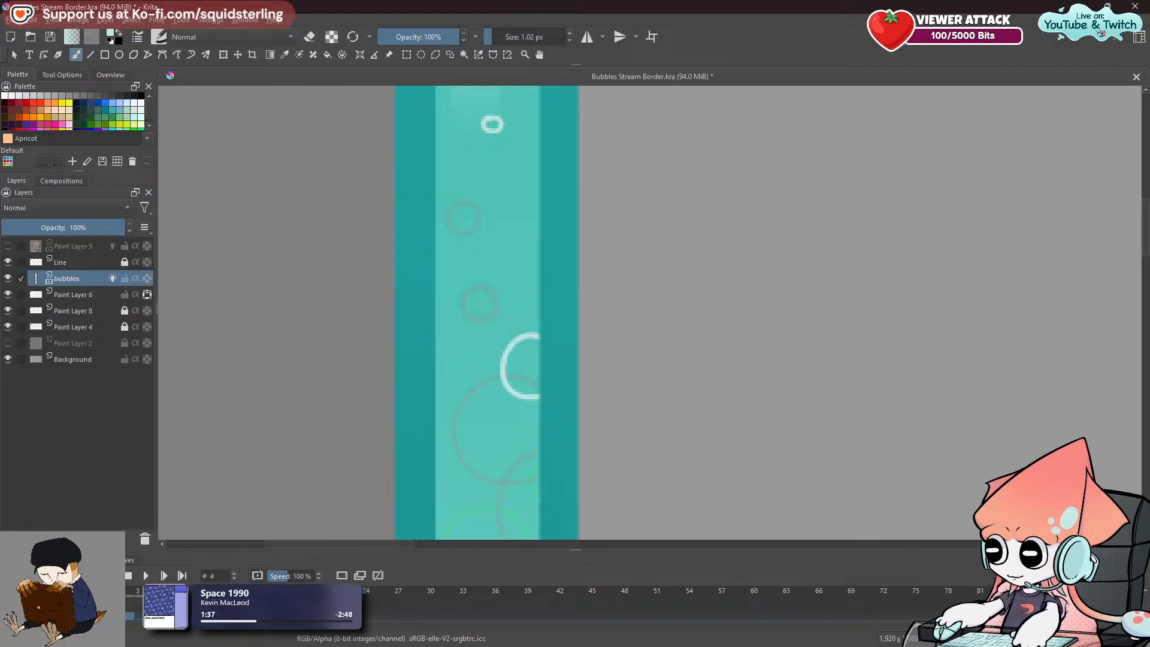
drag(570, 419, 586, 477)
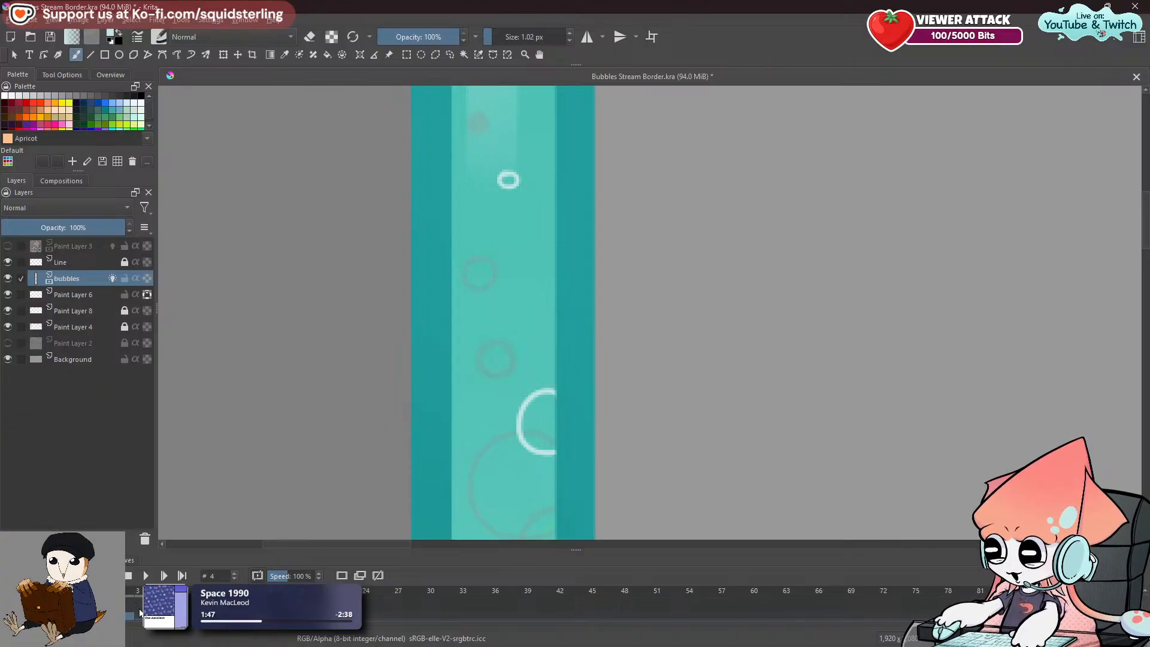
Compare the bubbles on frames 3, 4 and 7, and draw a medium round bubble outline mid-strip in the upper left strip on frame 6.
click(139, 612)
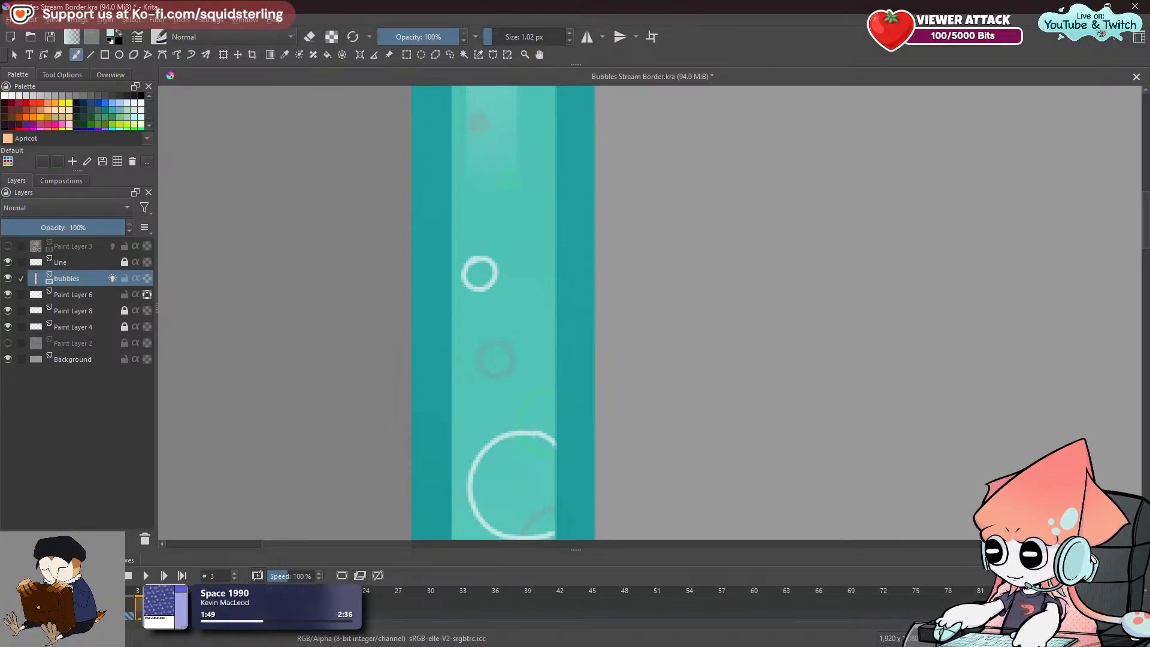
click(149, 612)
click(139, 612)
click(149, 612)
click(183, 612)
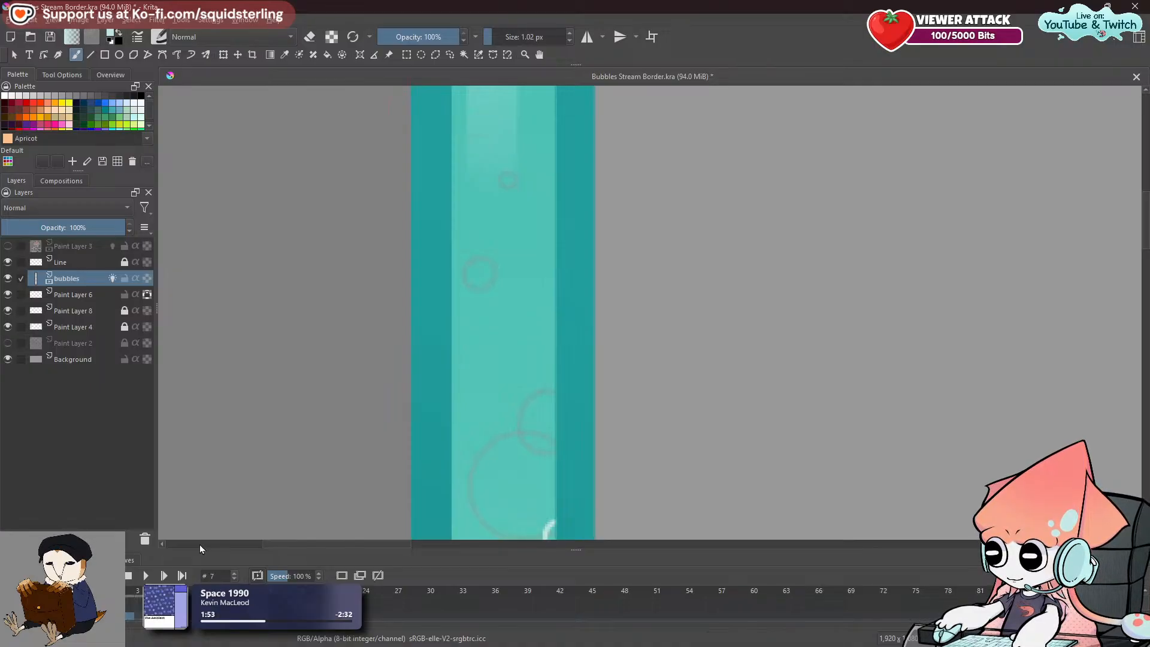
mouse_move(522, 329)
mouse_down()
mouse_move(502, 359)
mouse_move(530, 327)
mouse_move(510, 339)
mouse_move(495, 321)
mouse_move(528, 349)
mouse_move(490, 326)
mouse_move(509, 358)
mouse_move(504, 316)
mouse_move(520, 361)
mouse_move(492, 326)
mouse_up()
key(ctrl+z)
key(ctrl+z)
key(ctrl+z)
key(ctrl+z)
key(space)
drag(510, 268, 502, 338)
key(e)
key(e)
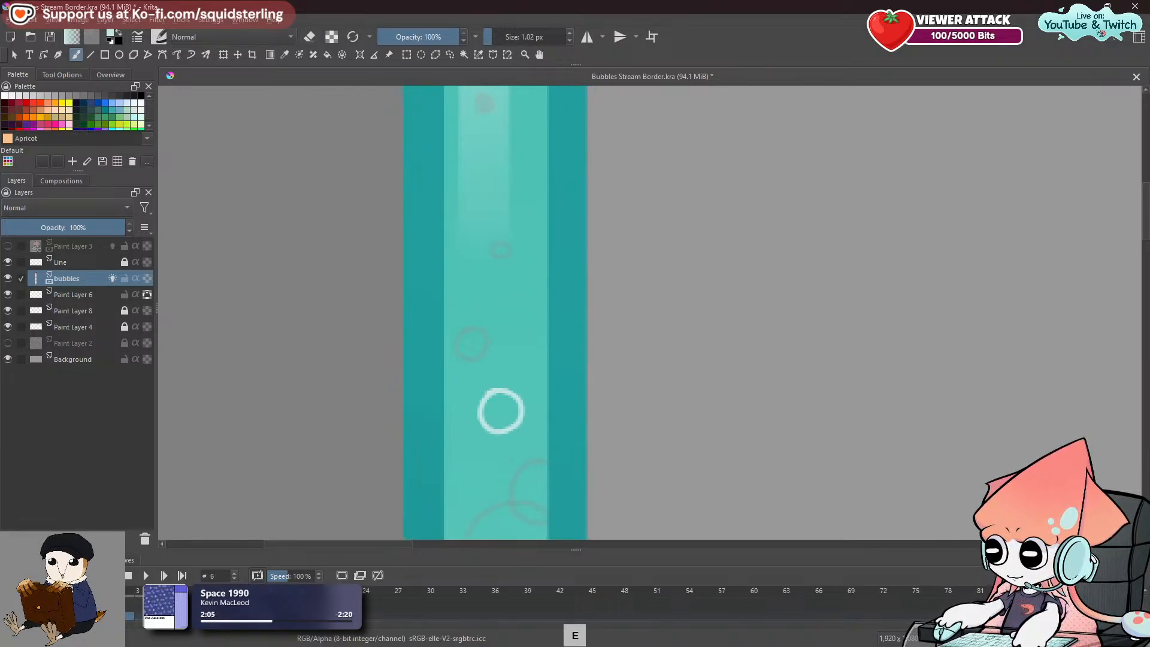
Check frame 4 against frame 6 and place a small filled bubble higher up the left strip on frame 6.
key(Left)
key(Left)
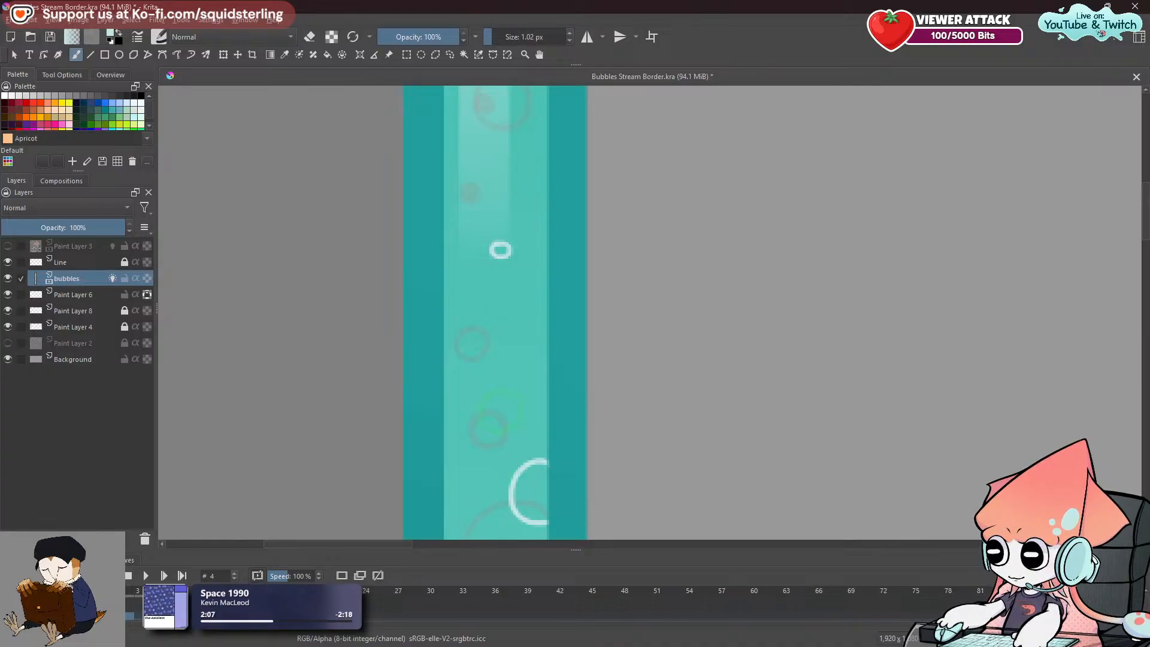
key(Right)
key(Right)
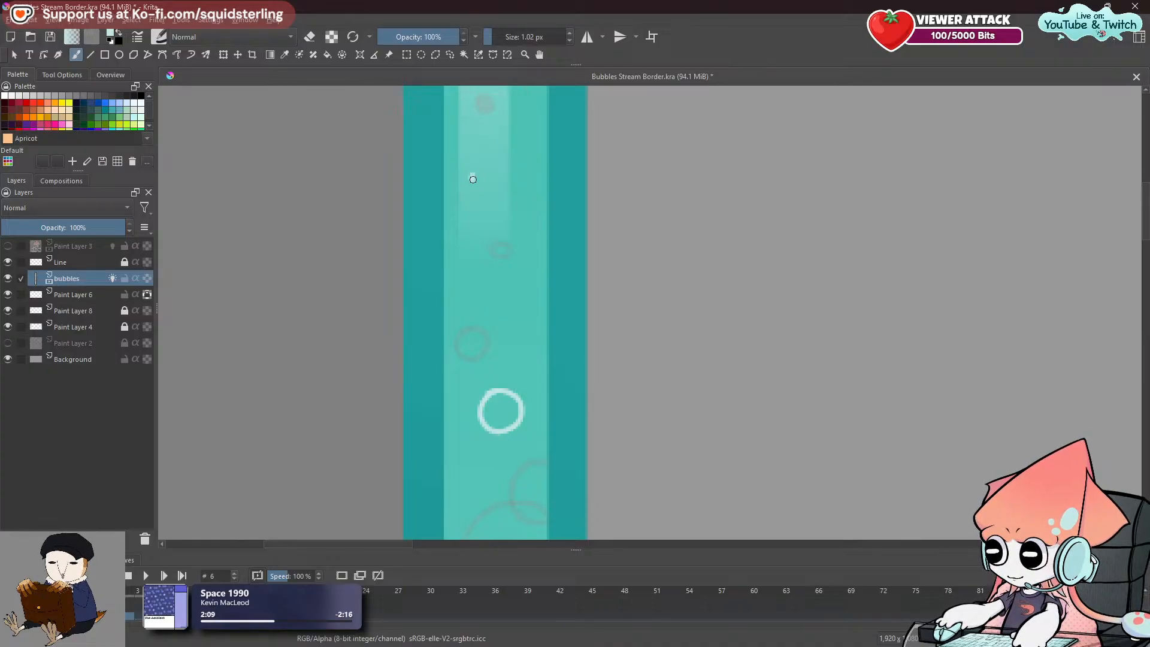
key(space)
drag(479, 170, 457, 465)
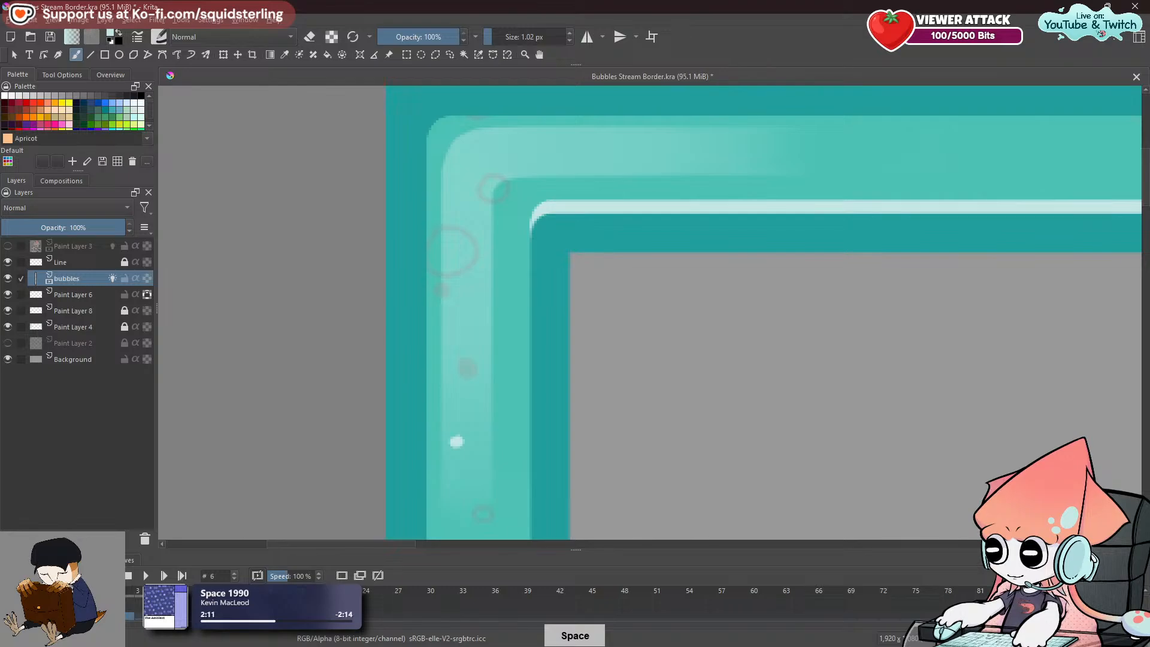
Step through the frames around frame 6, comparing bubble positions near the upper left corner of the border.
key(Left)
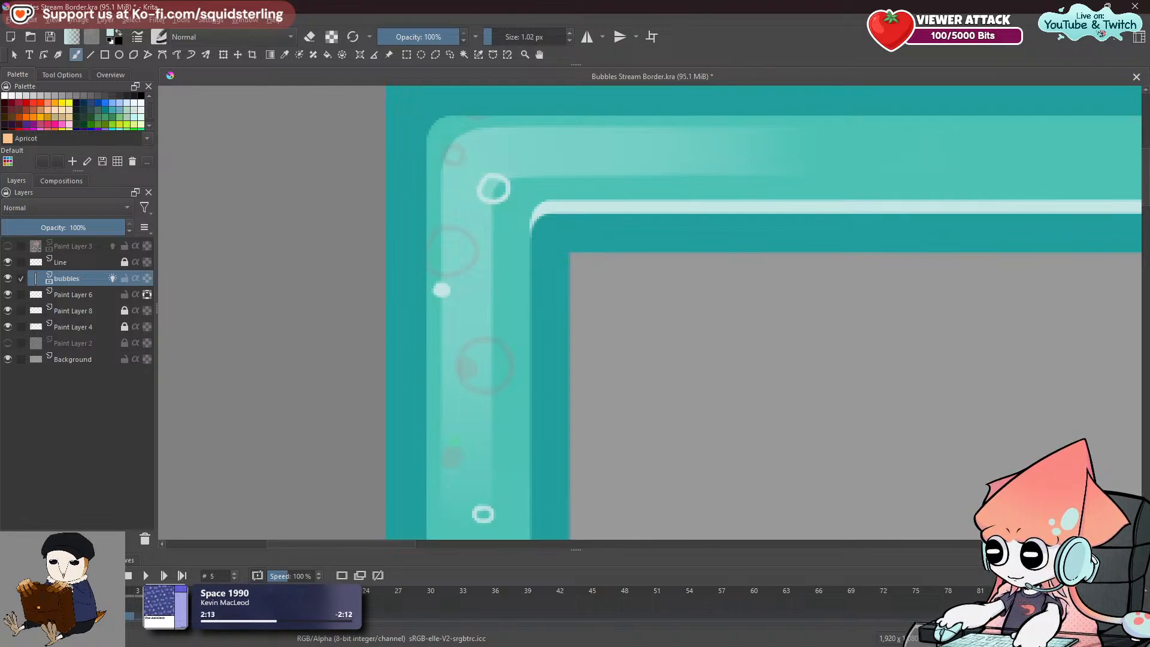
key(Right)
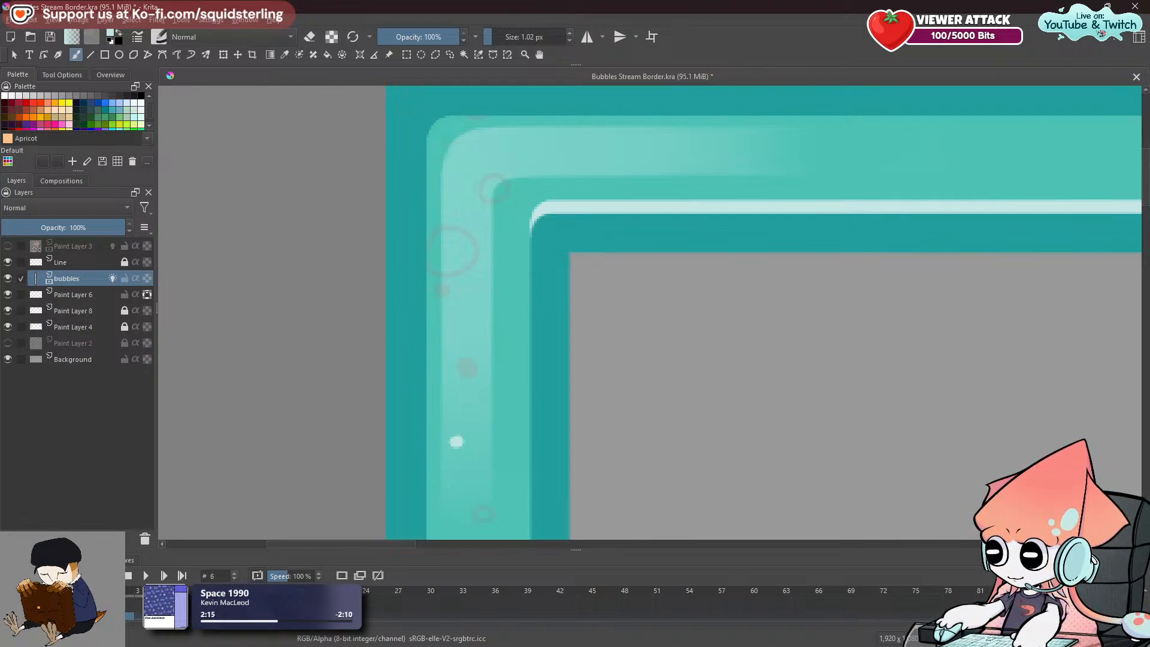
key(Right)
key(Right)
key(Right)
key(Right)
key(Right)
key(Right)
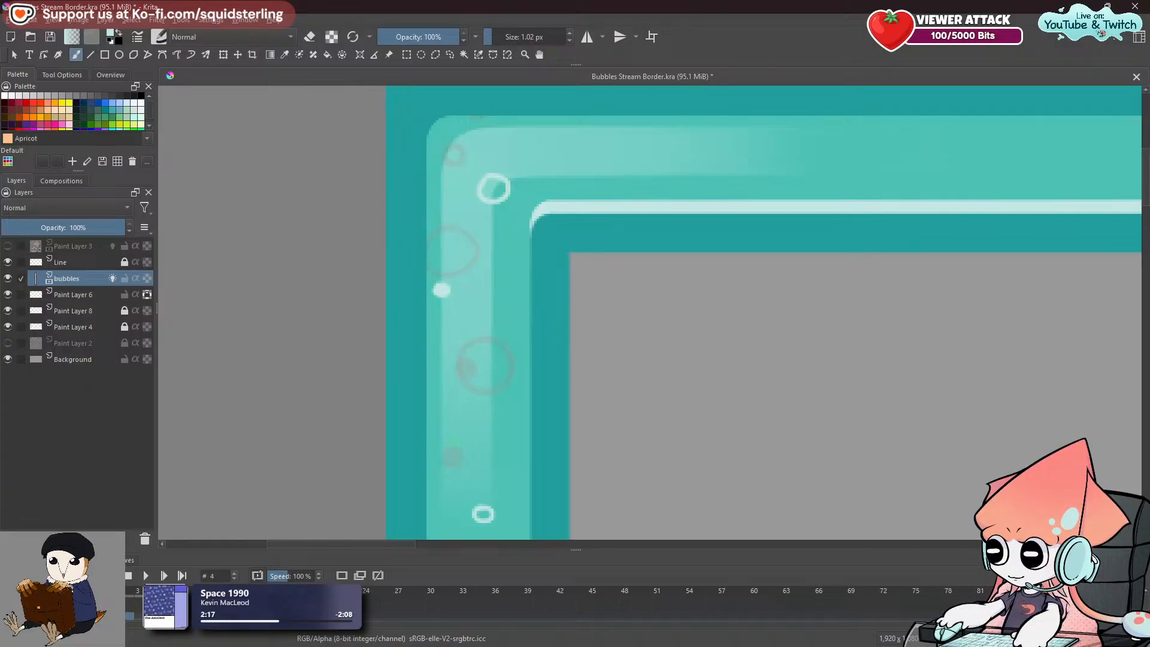
Undo the small filled bubble on frame 6 and try a ring-shaped bubble outline in its place.
key(ctrl+z)
key(ctrl+z)
mouse_move(447, 408)
mouse_down()
mouse_move(457, 436)
mouse_move(452, 421)
mouse_up()
key(ctrl+z)
key(space)
drag(497, 330, 520, 190)
key(ctrl+z)
mouse_move(473, 263)
mouse_down()
mouse_move(464, 290)
mouse_move(476, 264)
mouse_up()
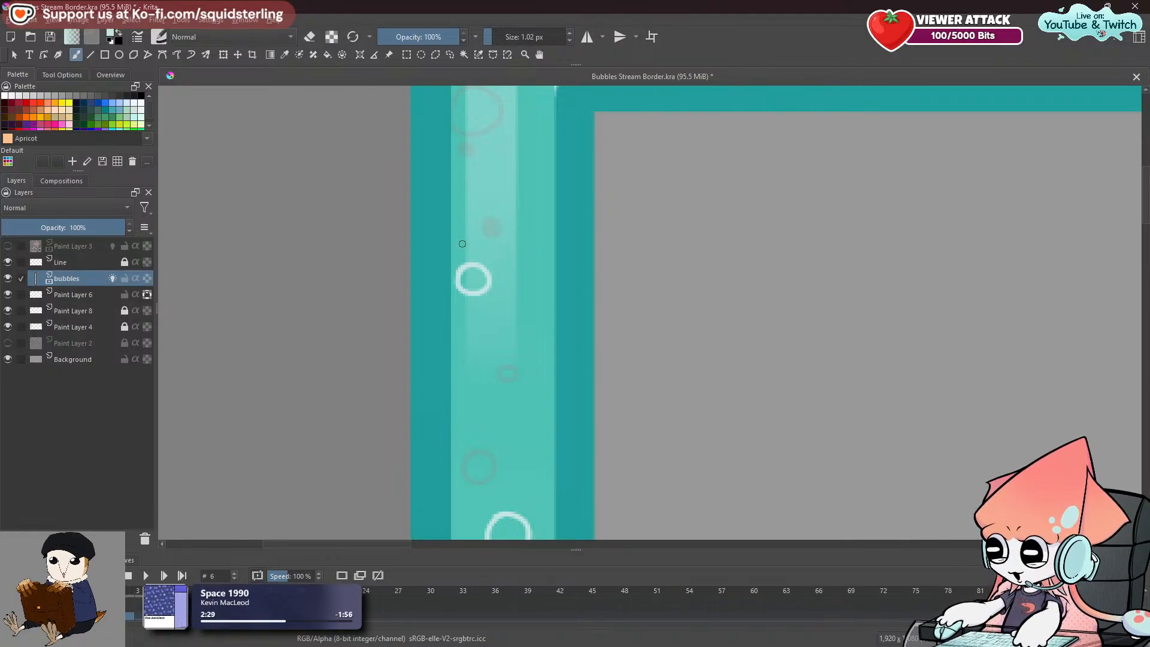
Undo the ring outline and place a small filled bubble on the left strip's highlight on frame 6.
key(space)
drag(470, 239, 472, 321)
key(ctrl+z)
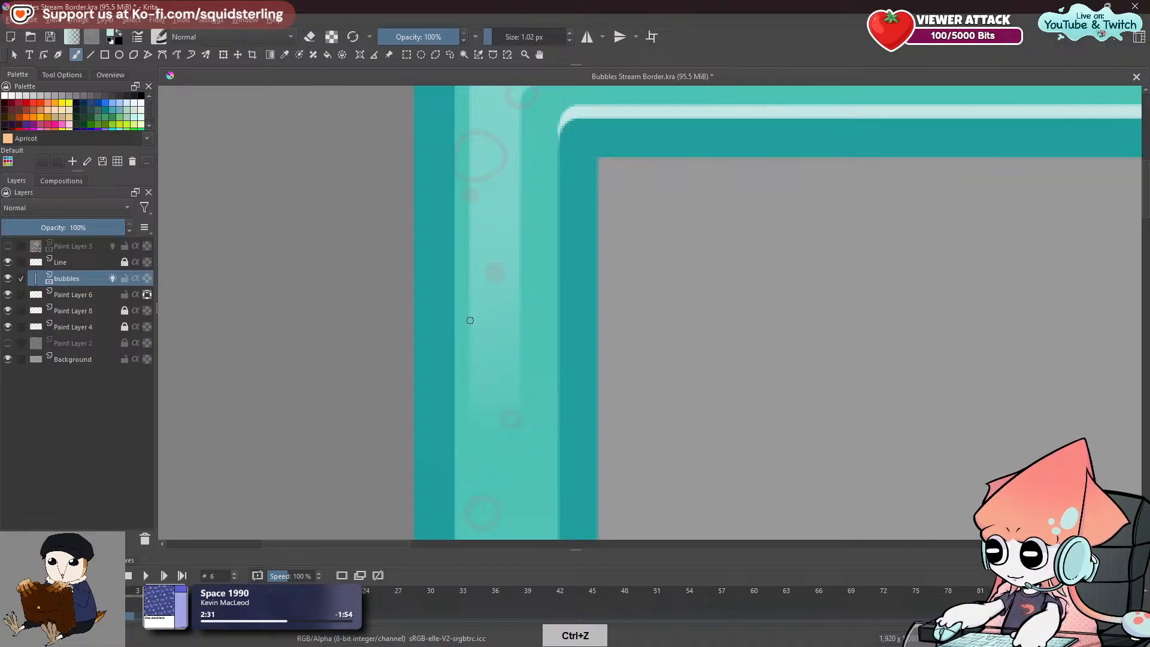
click(473, 320)
Compare the bubbles in the border's upper left corner across frames 0, 4, 5 and 6.
key(space)
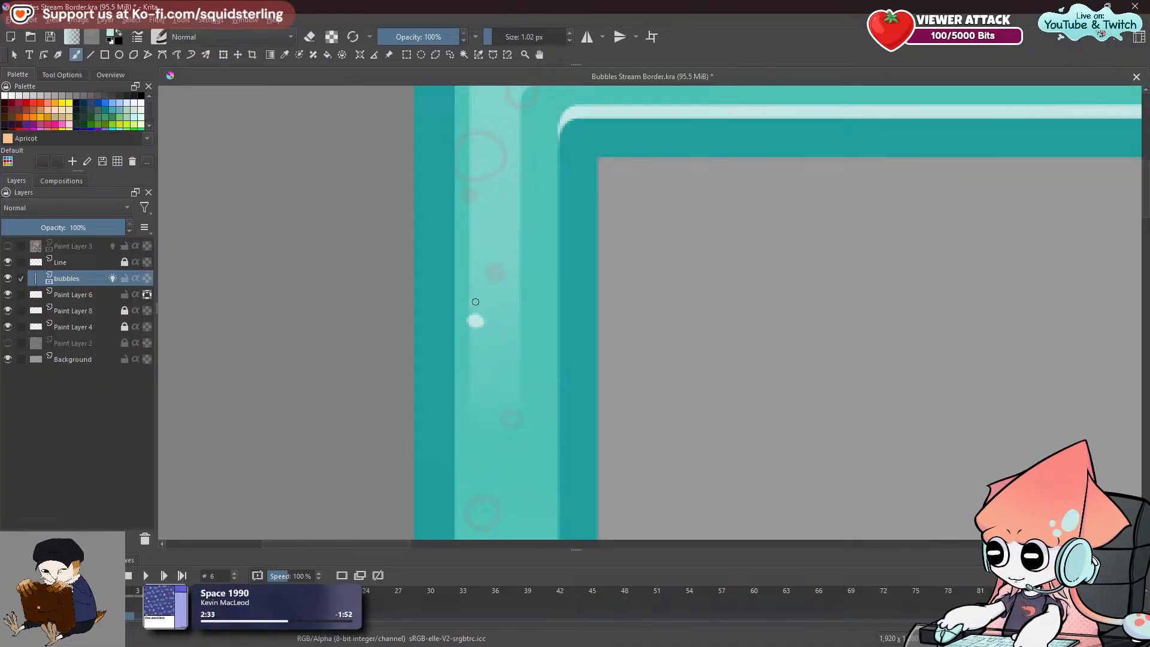
drag(477, 248, 412, 425)
key(comma)
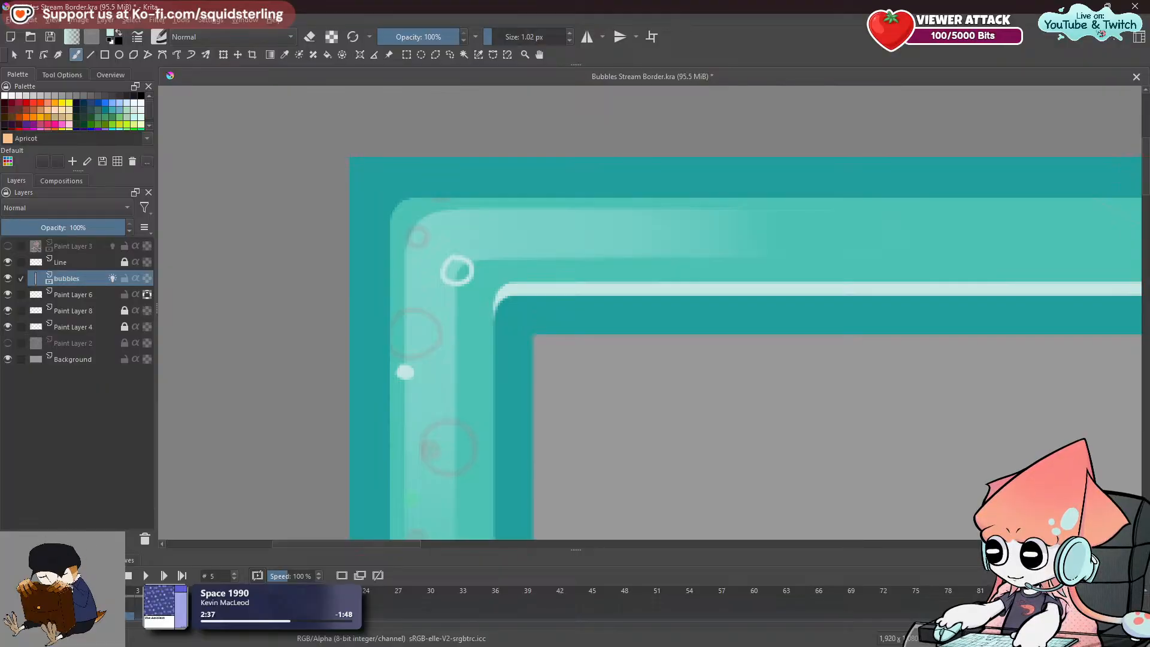
key(period)
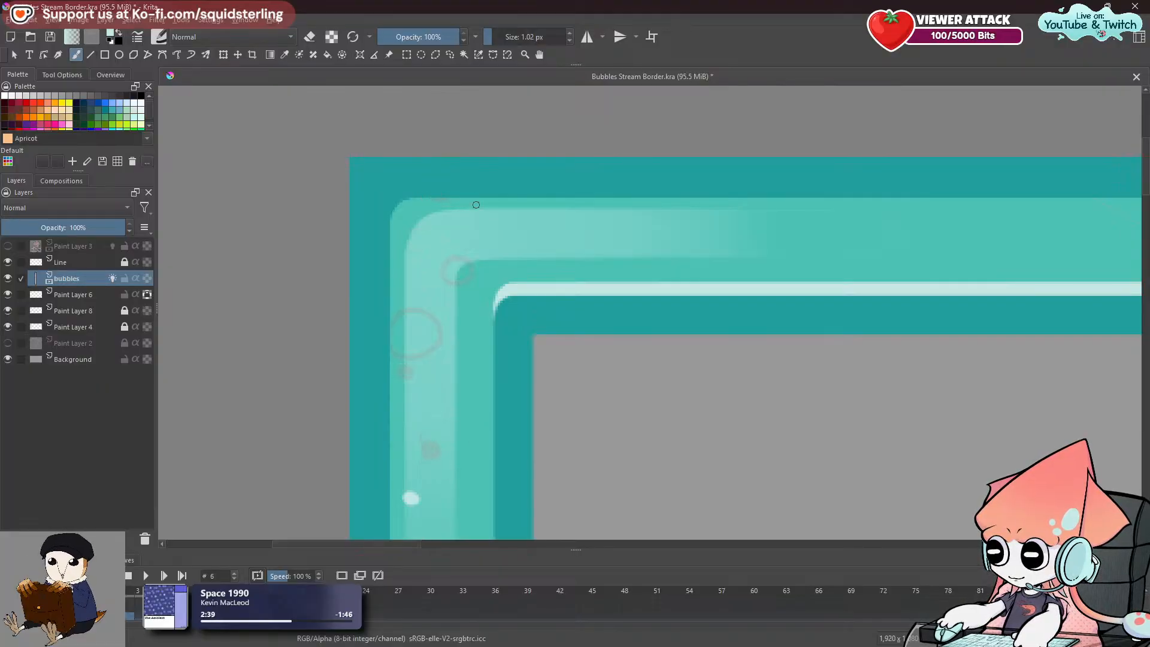
click(108, 612)
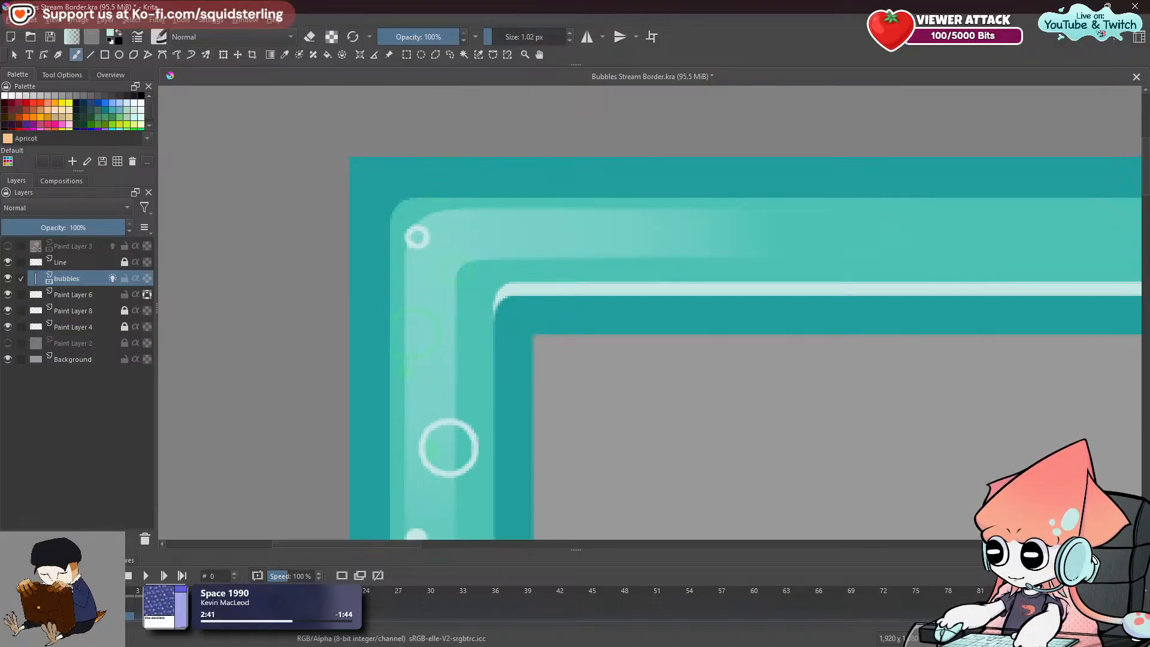
click(137, 609)
key(period)
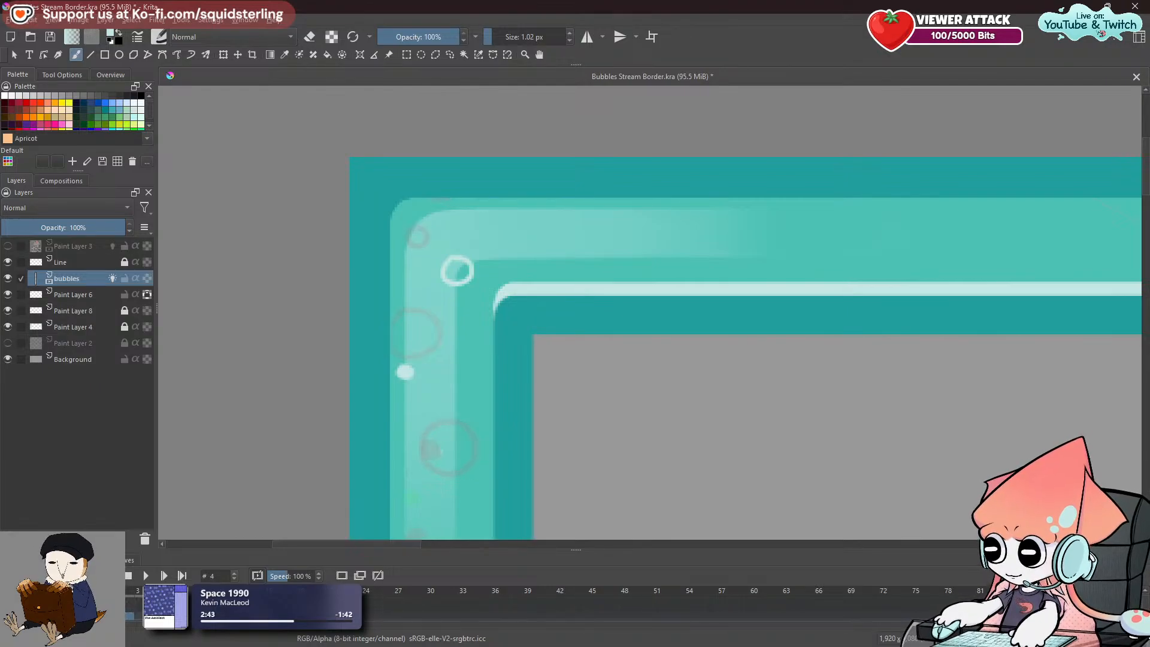
key(period)
key(period)
key(period)
Draw a small ring bubble cut off by the border's upper left corner on frame 6, and dot a tiny filled bubble below it.
drag(409, 209, 429, 198)
key(ctrl+z)
key(ctrl+z)
key(space)
drag(446, 307, 452, 242)
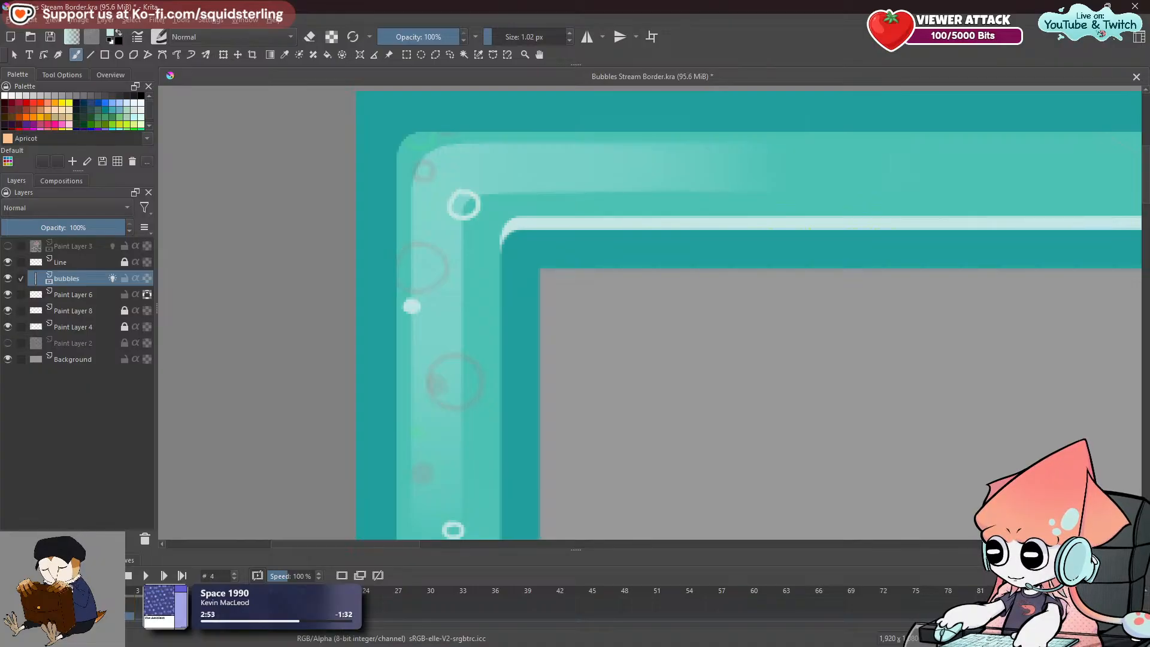
click(132, 610)
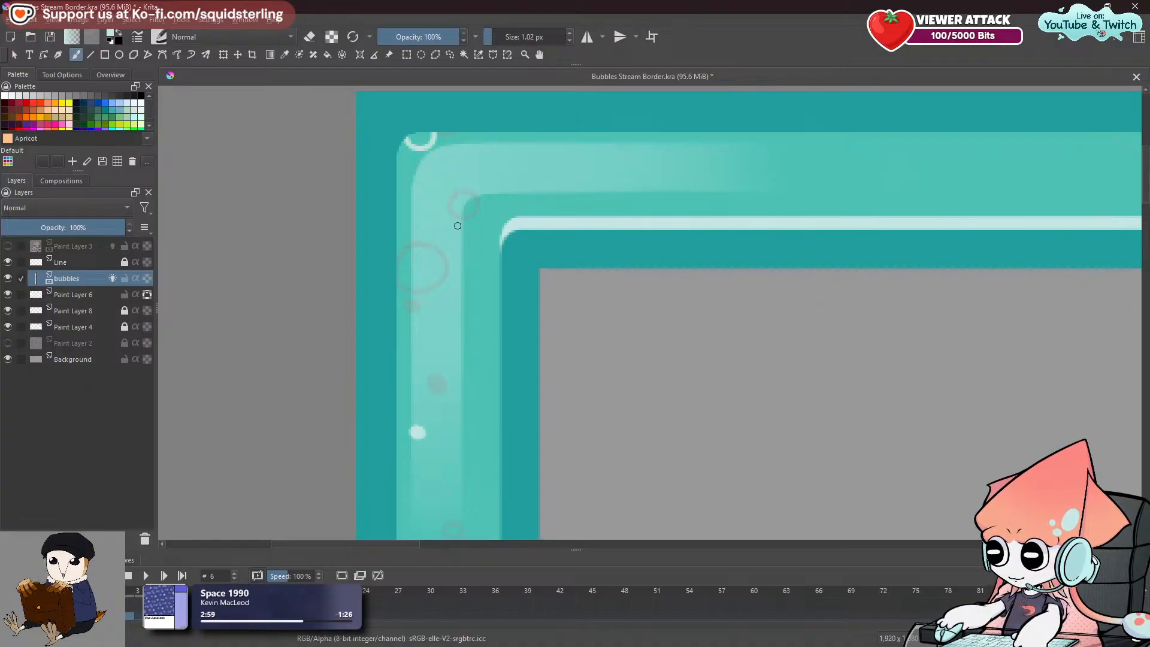
key(ctrl+z)
drag(456, 229, 453, 224)
Play the animation and check the rising bubbles in the whole border and up close in the left strip, and stop playback.
key(space)
drag(555, 368, 553, 318)
scroll(628, 324, down, 4)
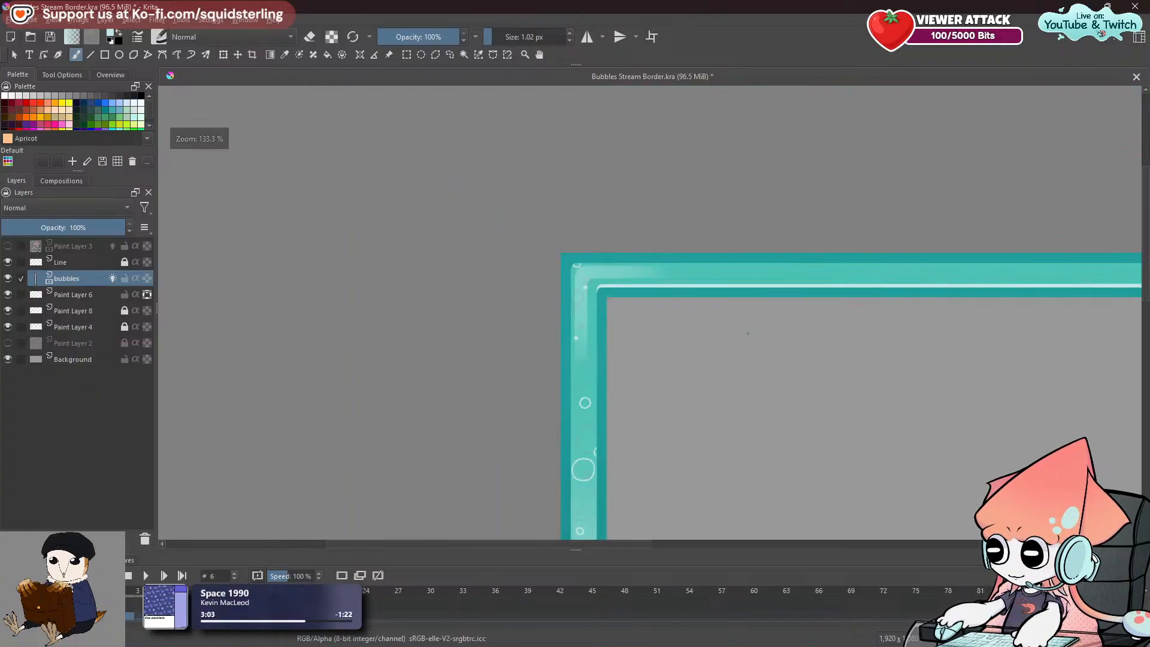
scroll(744, 333, down, 4)
key(space)
drag(762, 334, 459, 227)
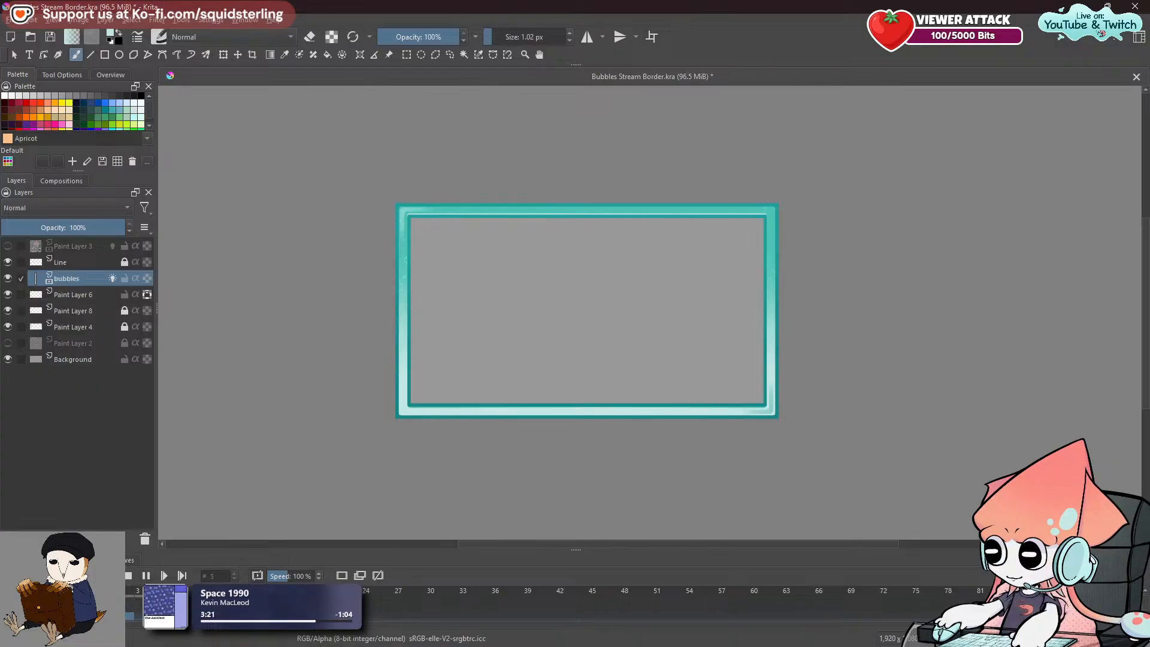
scroll(433, 303, up, 5)
drag(387, 333, 546, 307)
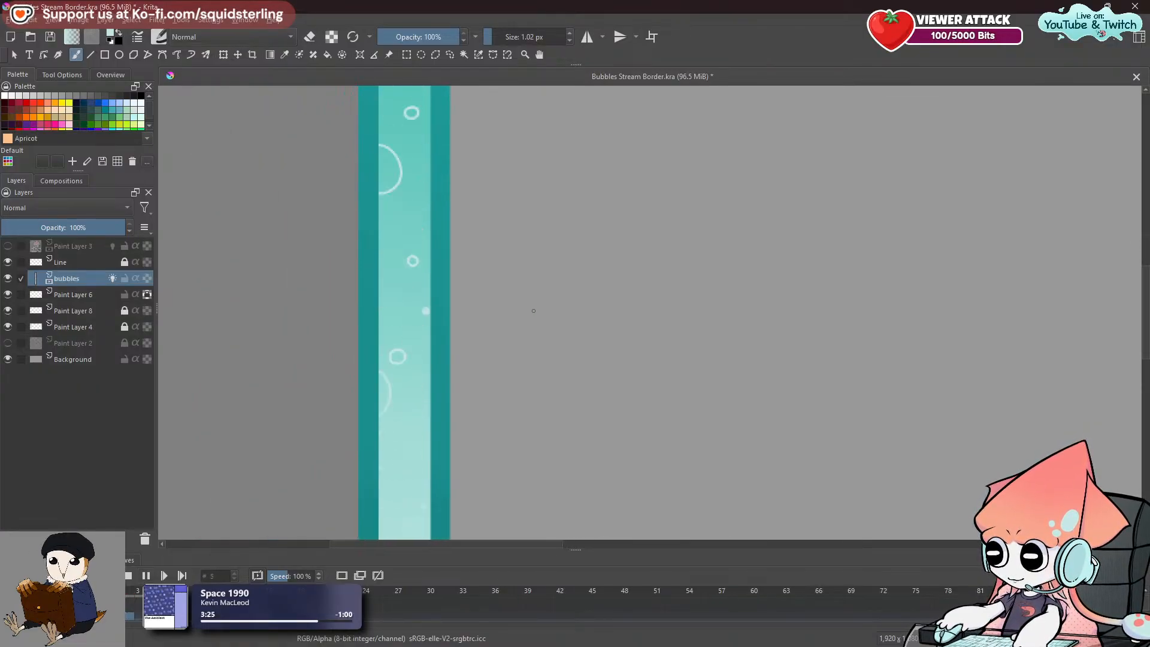
scroll(532, 311, down, 5)
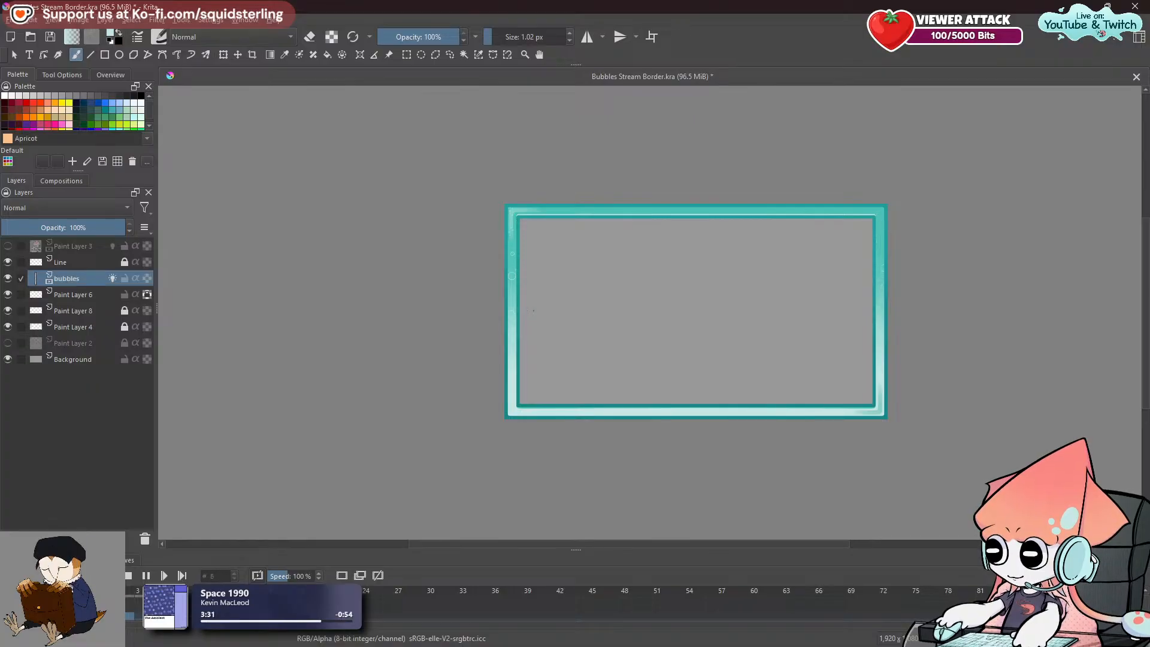
drag(533, 310, 350, 327)
click(147, 576)
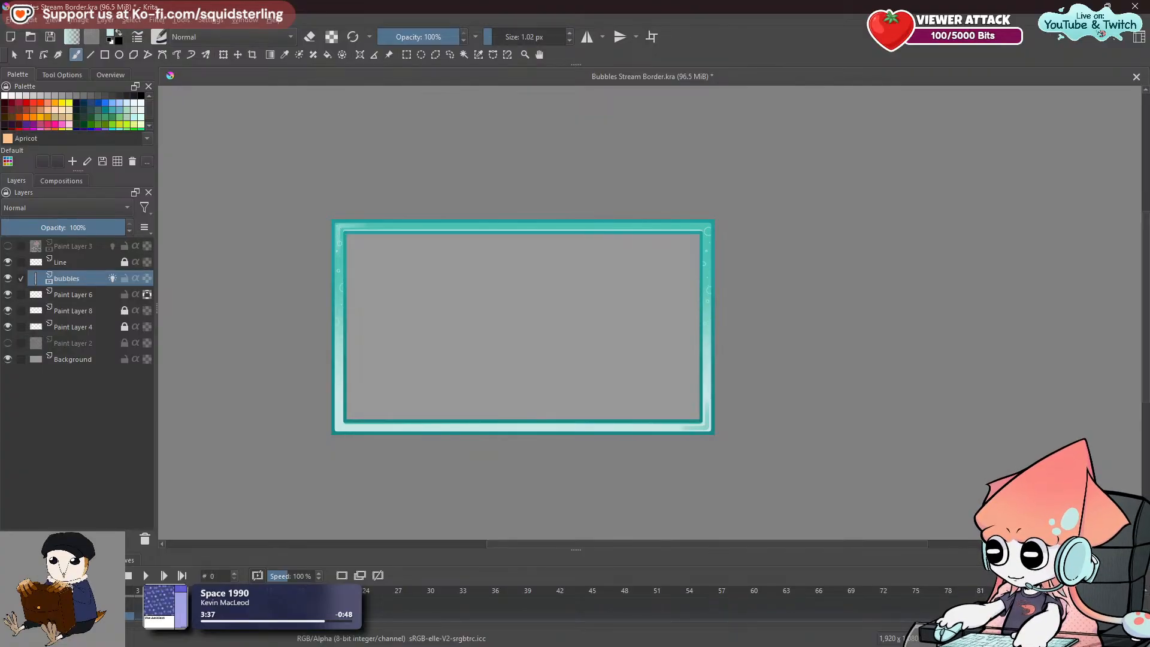
Save the Bubbles Stream Border.kra document.
click(13, 21)
mouse_move(45, 65)
click(359, 257)
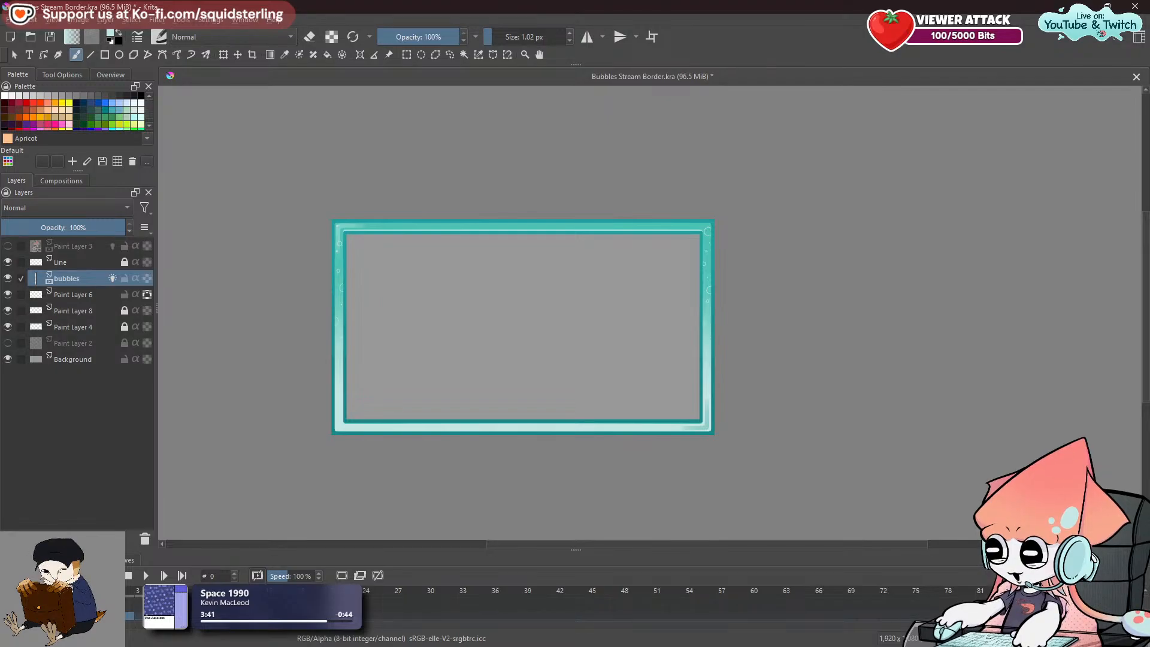
click(14, 21)
click(36, 74)
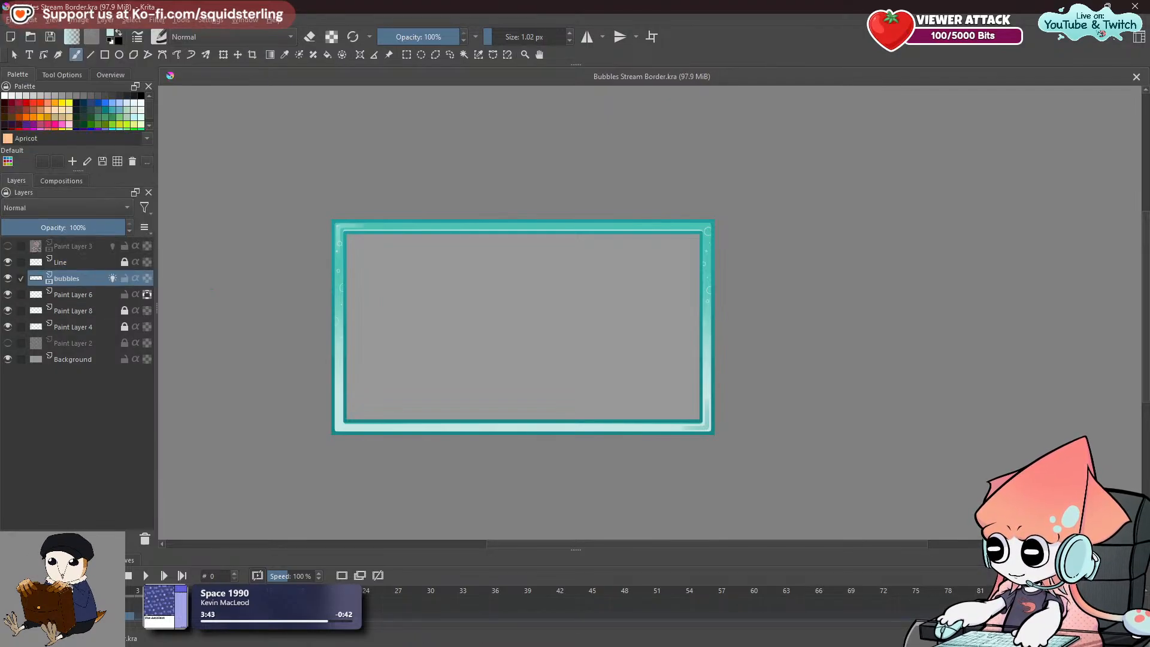
Step back and forth between frames 0 and 4, examining the bubbles in the border's right strip.
scroll(718, 405, up, 2)
drag(718, 405, 674, 454)
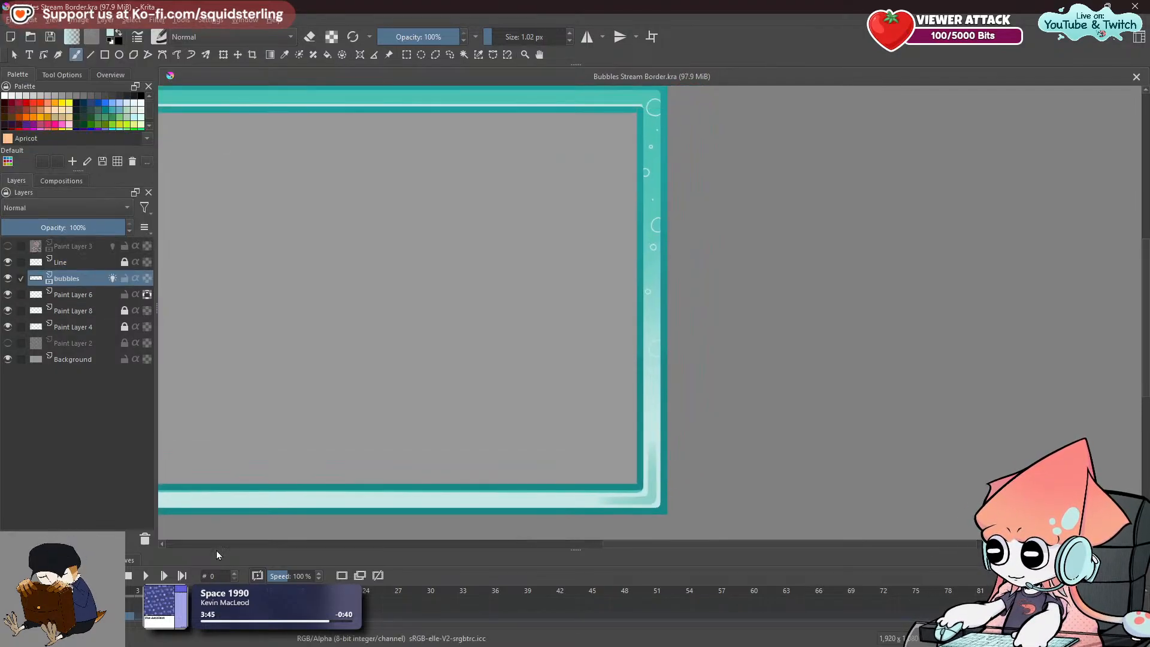
key(Right)
key(Right)
key(Right)
key(Right)
key(Left)
key(Left)
key(Left)
key(Left)
key(Right)
key(Right)
key(Right)
key(Right)
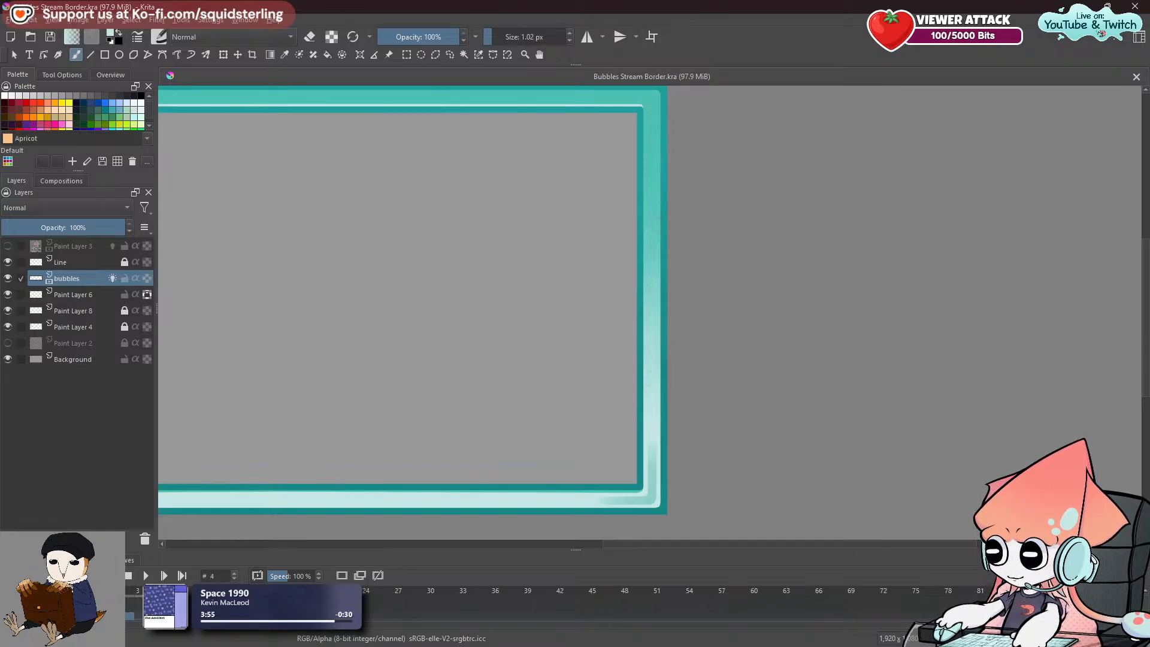
Switch the brush to Airbrush Soft and examine the lower bubbles in the right strip on frames 1 and 2.
key(slash)
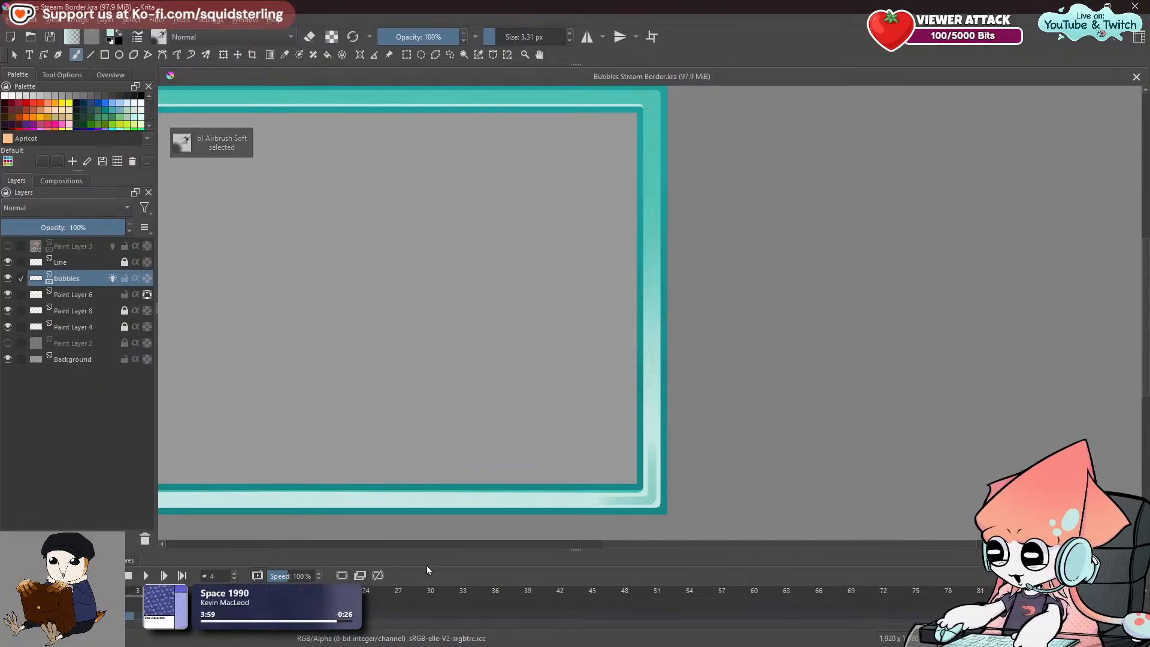
scroll(610, 405, up, 2)
drag(609, 406, 494, 352)
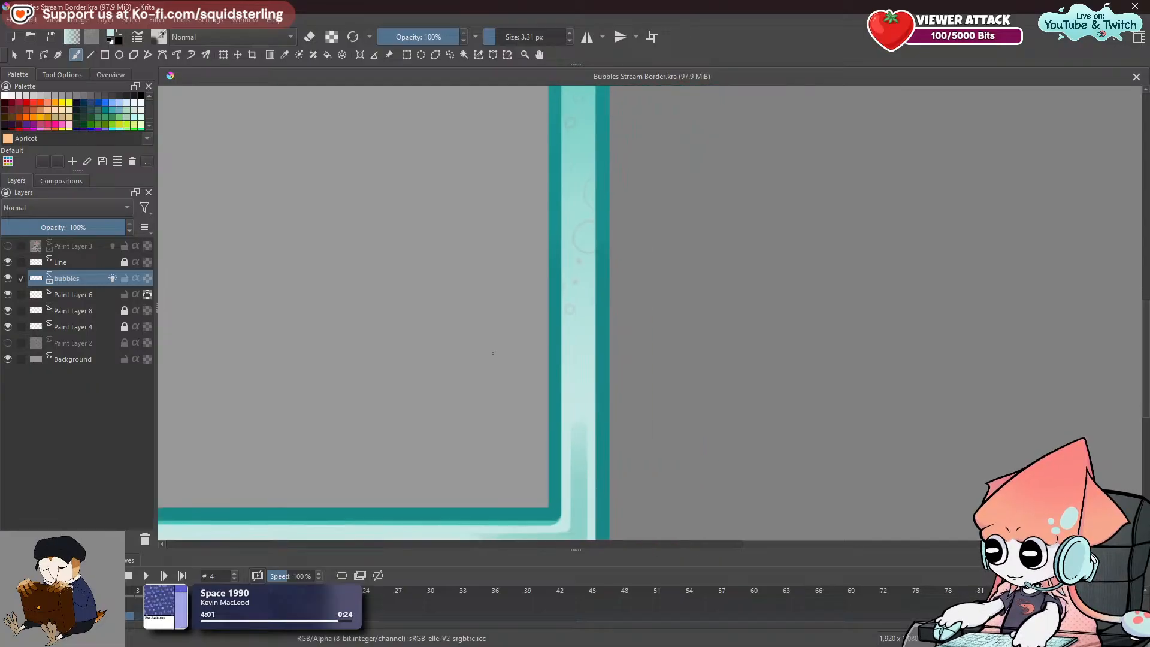
scroll(493, 352, up, 2)
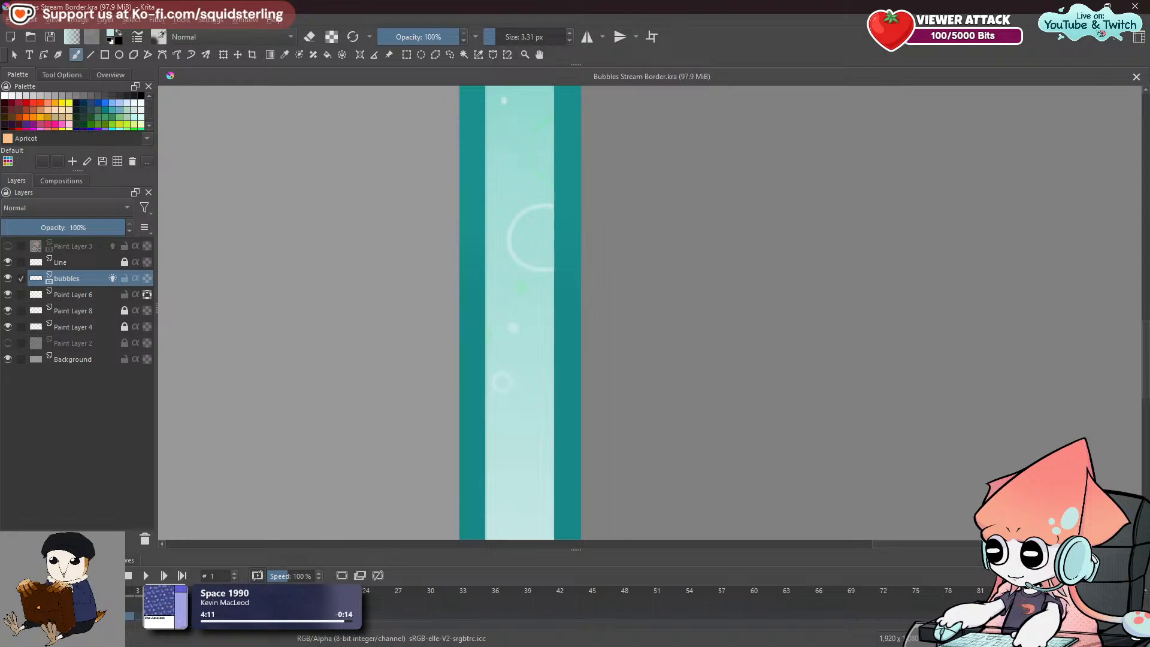
drag(689, 372, 713, 324)
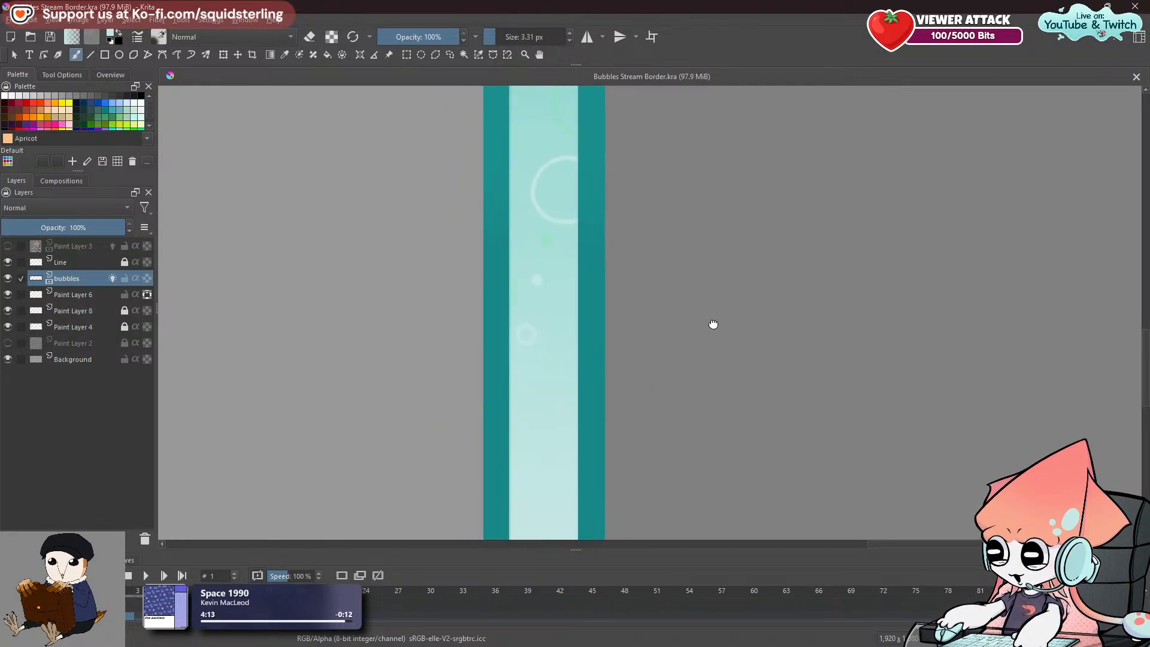
drag(548, 322, 557, 370)
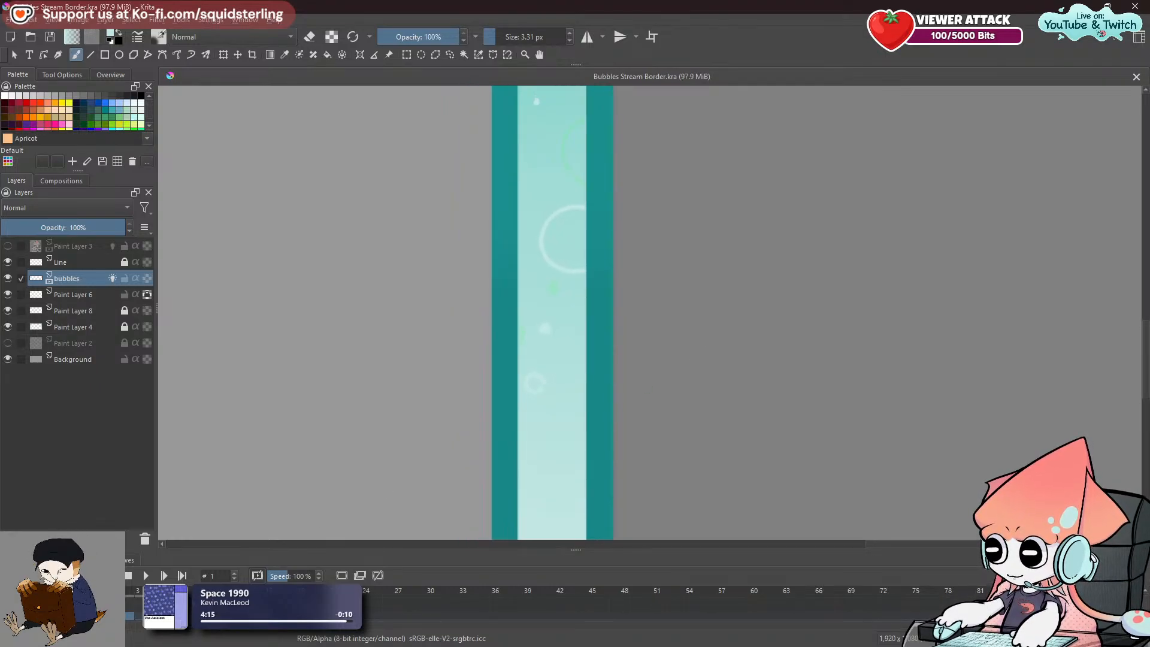
key(Left)
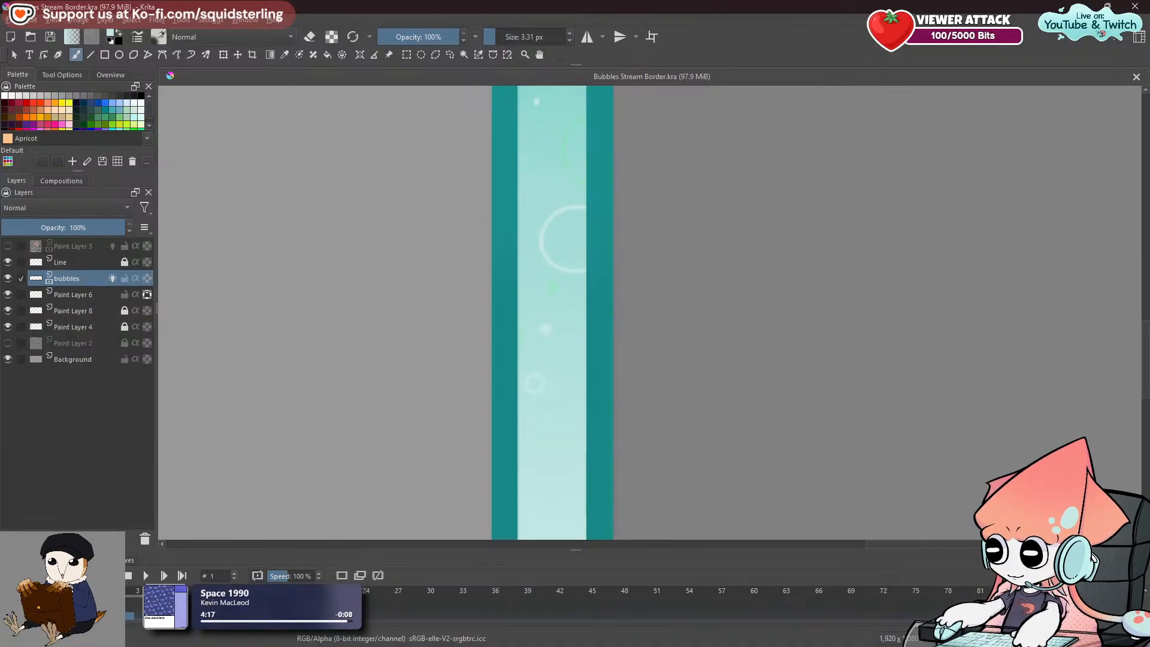
key(Left)
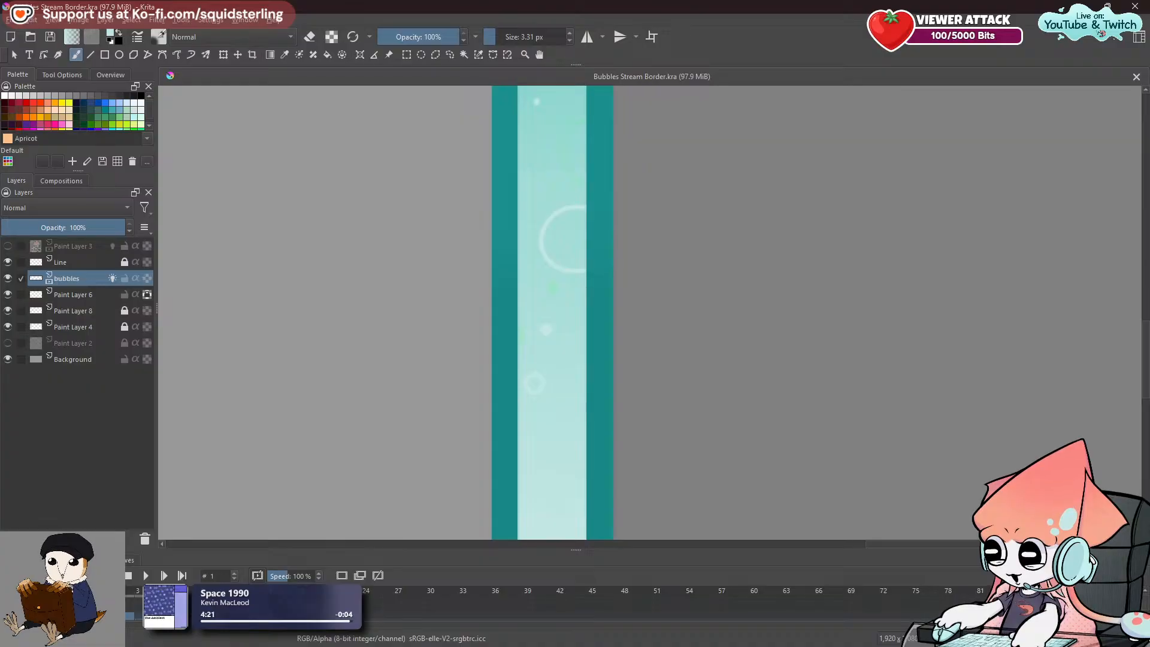
key(Left)
key(Left)
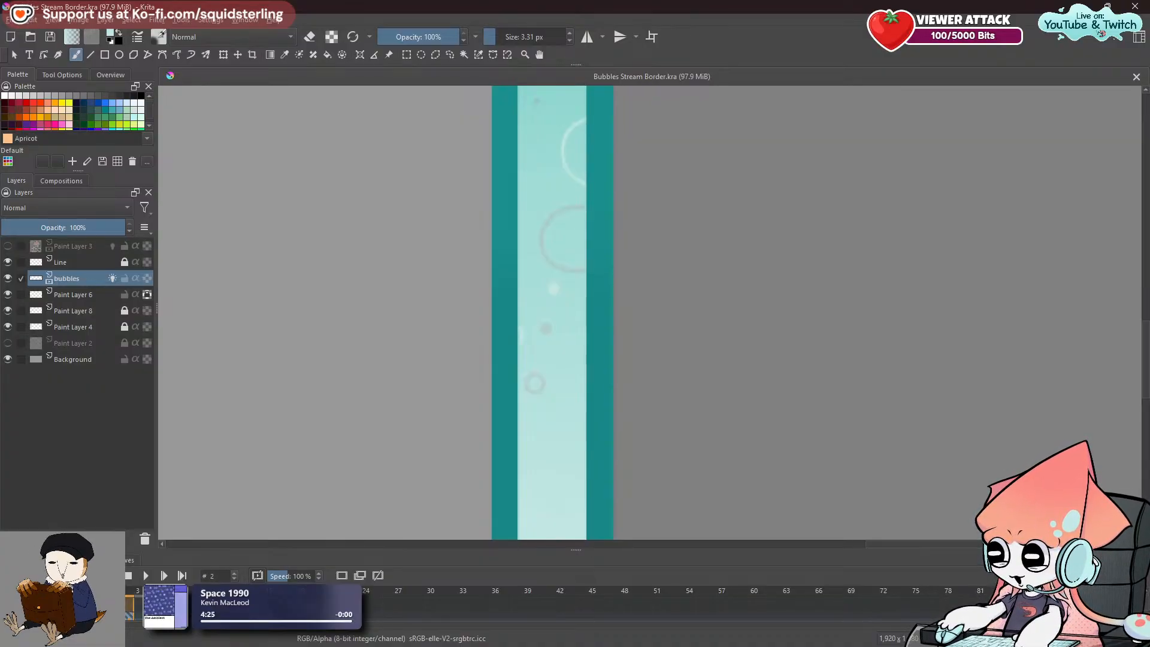
Step back and forth between frames 1 and 4, comparing the bubble positions in the border's right strip.
key(Right)
key(Right)
key(Right)
key(Right)
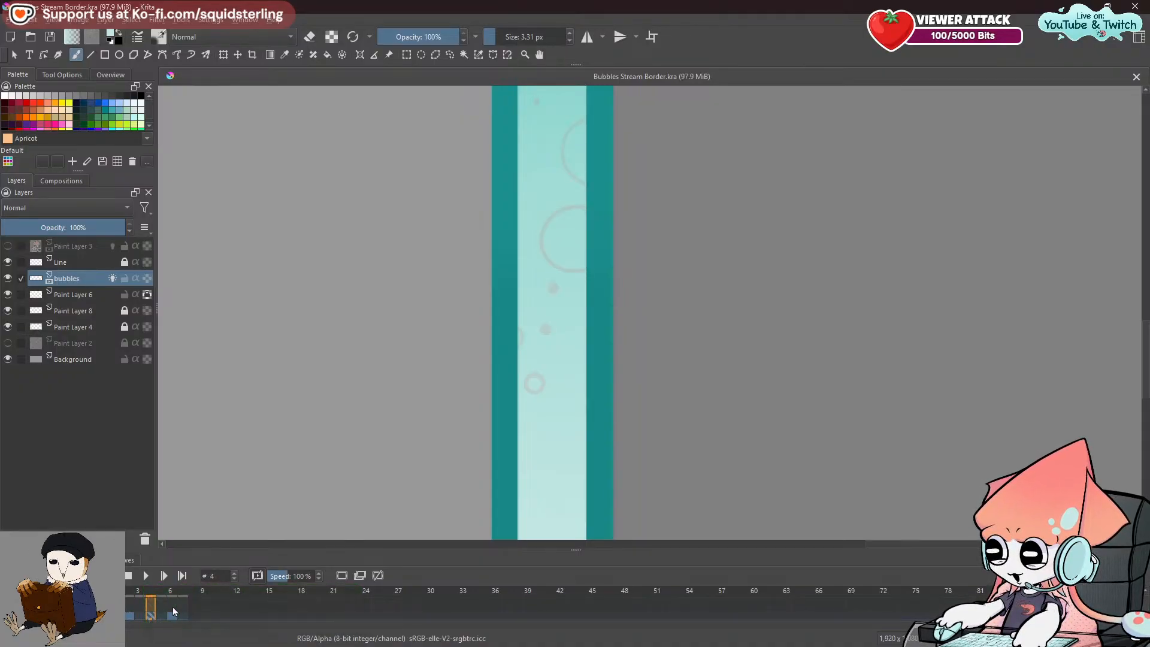
key(Left)
key(Left)
key(Left)
key(Right)
key(Left)
key(Right)
key(Left)
key(Right)
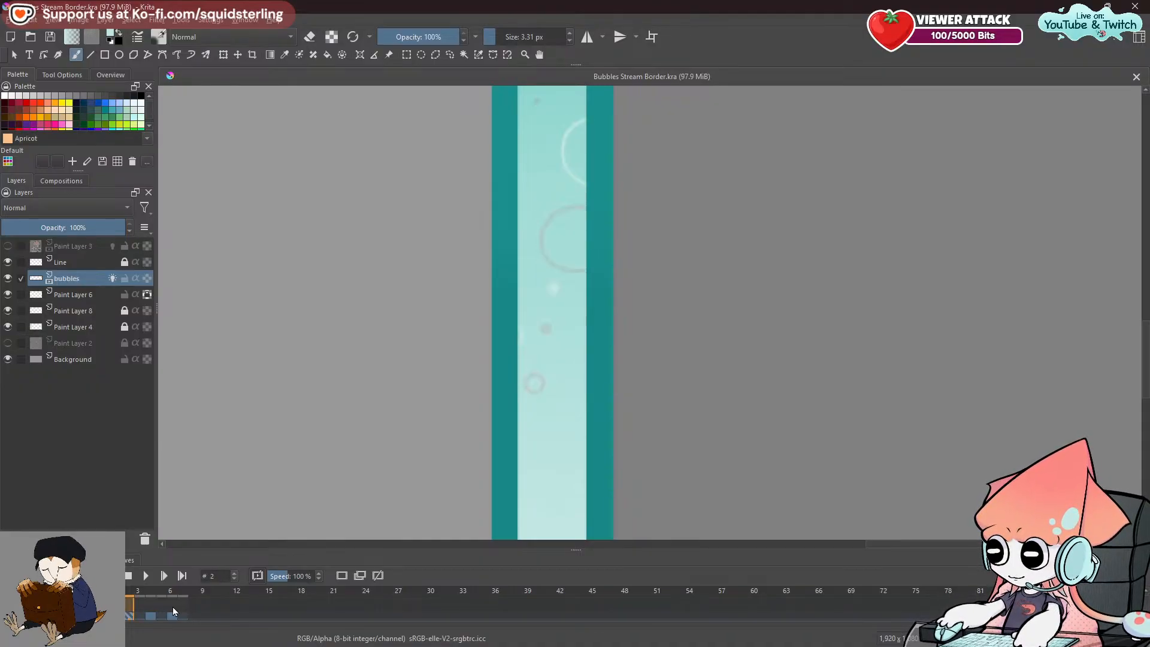
key(Left)
key(Right)
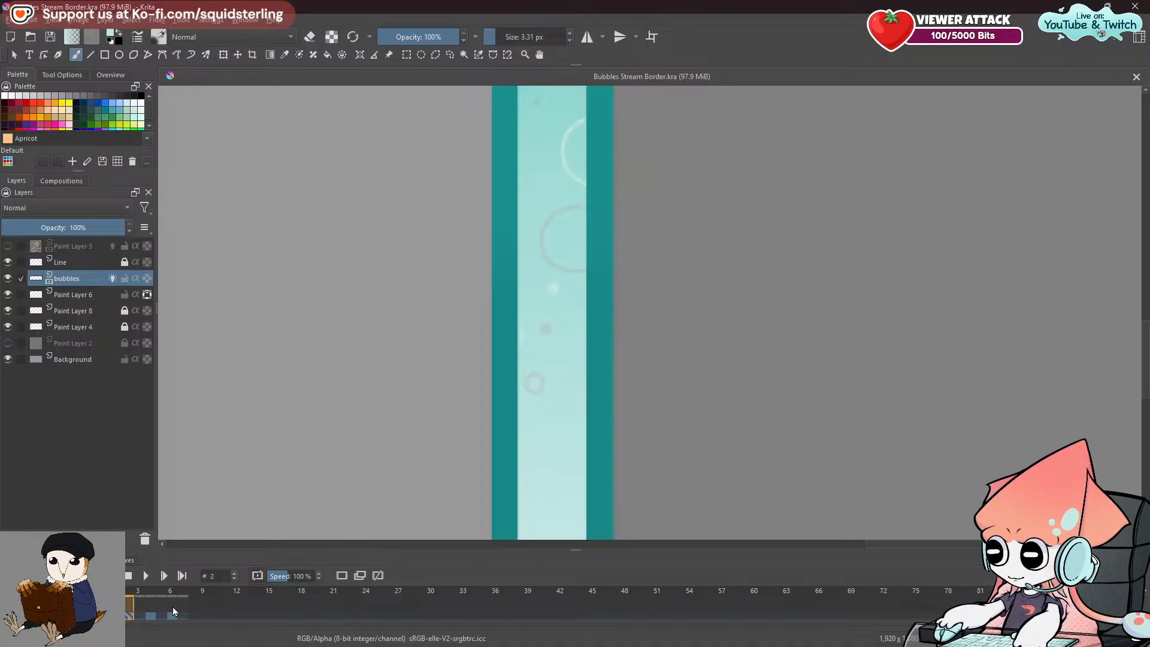
Go to frame 4, undo the trial marks among the right strip's lower bubbles and switch to a different brush preset.
click(150, 606)
scroll(654, 362, up, 2)
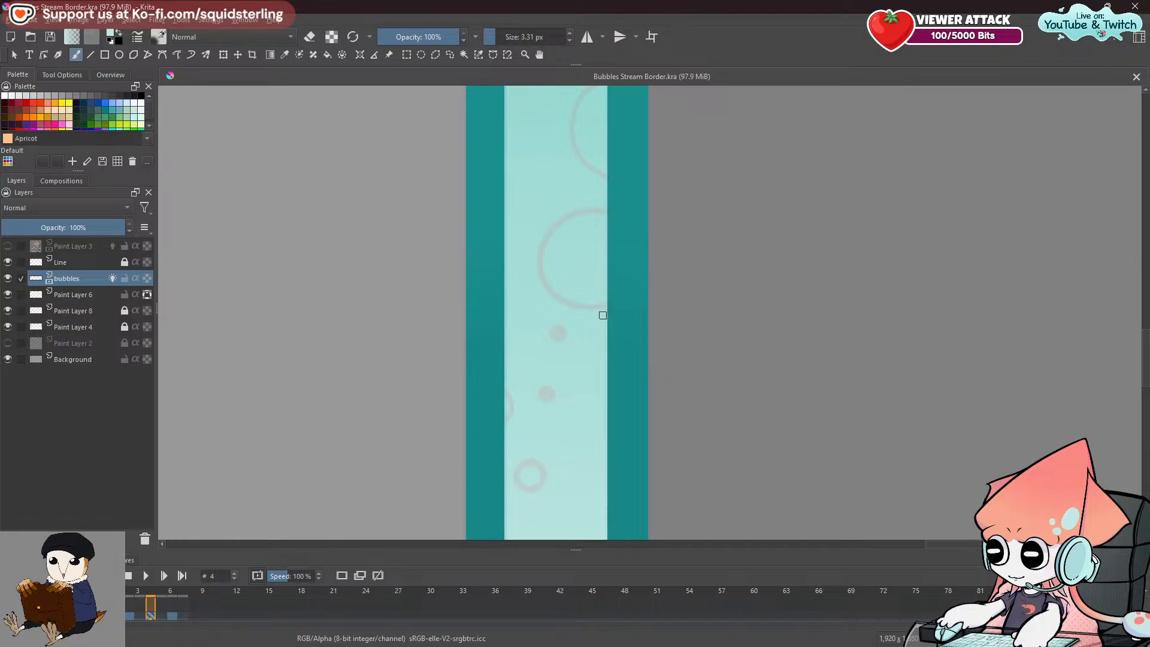
key(ctrl+z)
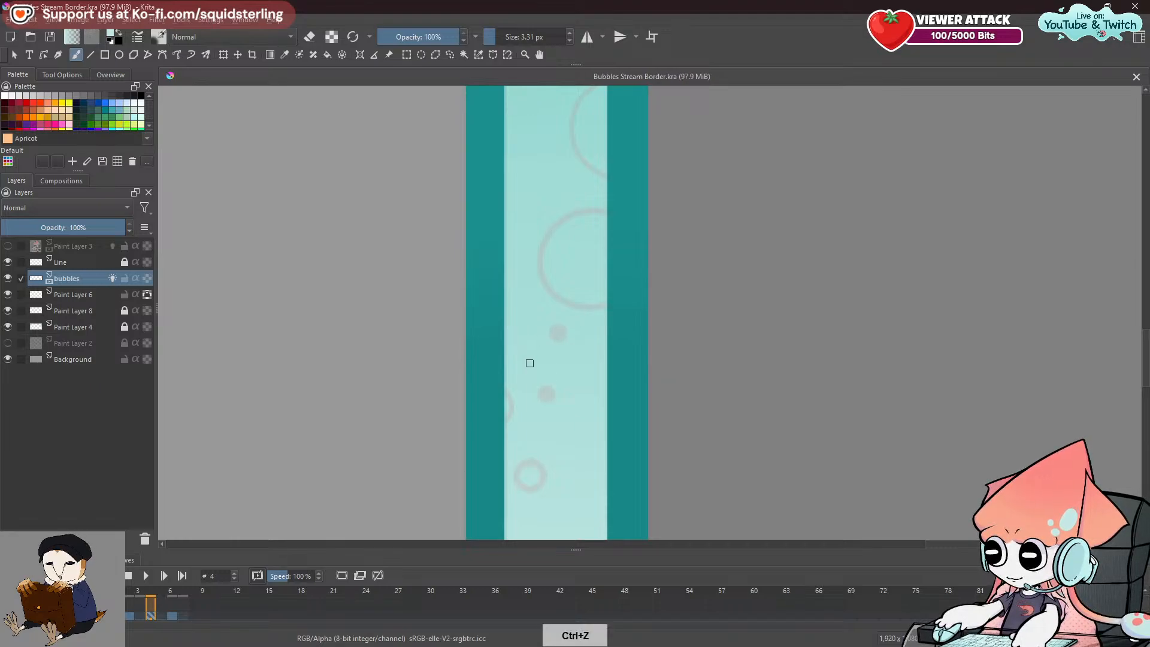
key(ctrl+z)
click(162, 37)
click(328, 95)
Set the brush size to 0.61 px and try out strokes for a small bubble on frame 4, undoing them.
mouse_move(530, 255)
mouse_down()
mouse_move(539, 356)
mouse_move(522, 363)
mouse_move(515, 418)
mouse_up()
key(ctrl+z)
key(ctrl+z)
key(ctrl+z)
mouse_move(539, 361)
shift+mouse_down()
mouse_move(554, 333)
mouse_move(550, 359)
mouse_move(539, 305)
mouse_move(523, 299)
shift+mouse_up()
key(ctrl+z)
key(ctrl+z)
key(space)
key(ctrl+z)
mouse_move(520, 340)
mouse_down()
mouse_move(506, 315)
mouse_move(521, 324)
mouse_move(500, 330)
mouse_move(517, 313)
mouse_move(502, 326)
mouse_move(507, 301)
mouse_move(522, 332)
mouse_move(499, 309)
mouse_move(513, 310)
mouse_move(493, 326)
mouse_move(516, 306)
mouse_move(520, 317)
mouse_move(517, 307)
mouse_move(499, 330)
mouse_move(512, 309)
mouse_up()
key(ctrl+z)
key(ctrl+z)
key(ctrl+z)
key(ctrl+z)
key(ctrl+z)
key(ctrl+z)
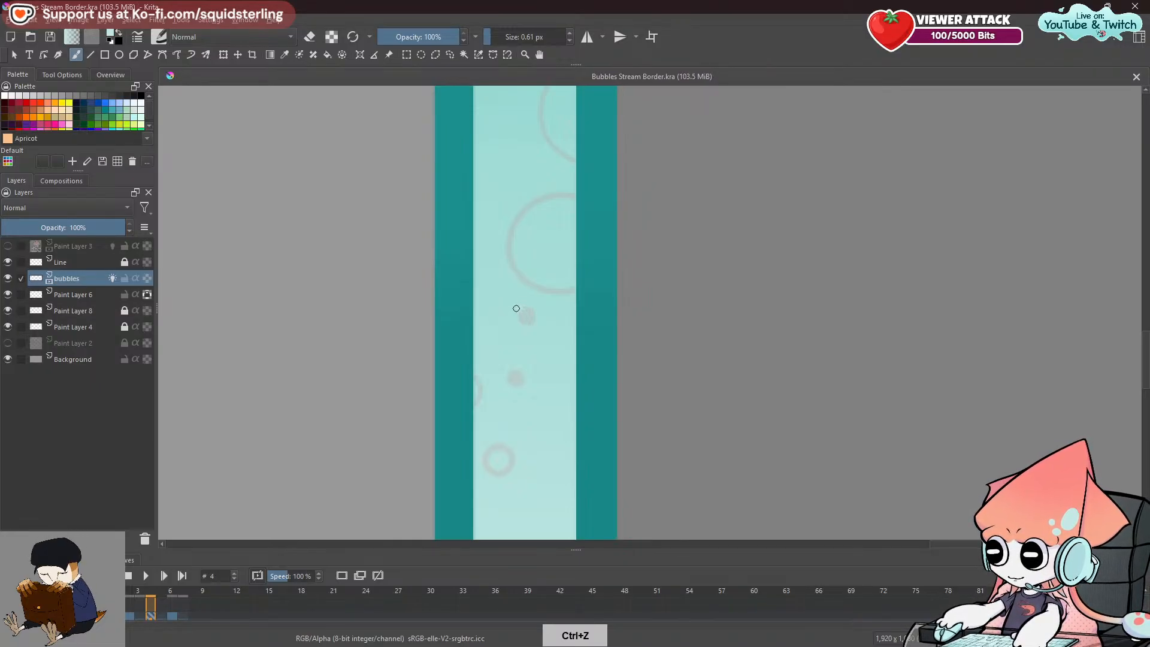
Draw a small ring bubble on frame 4, just below the large partial circle in the right strip.
click(162, 37)
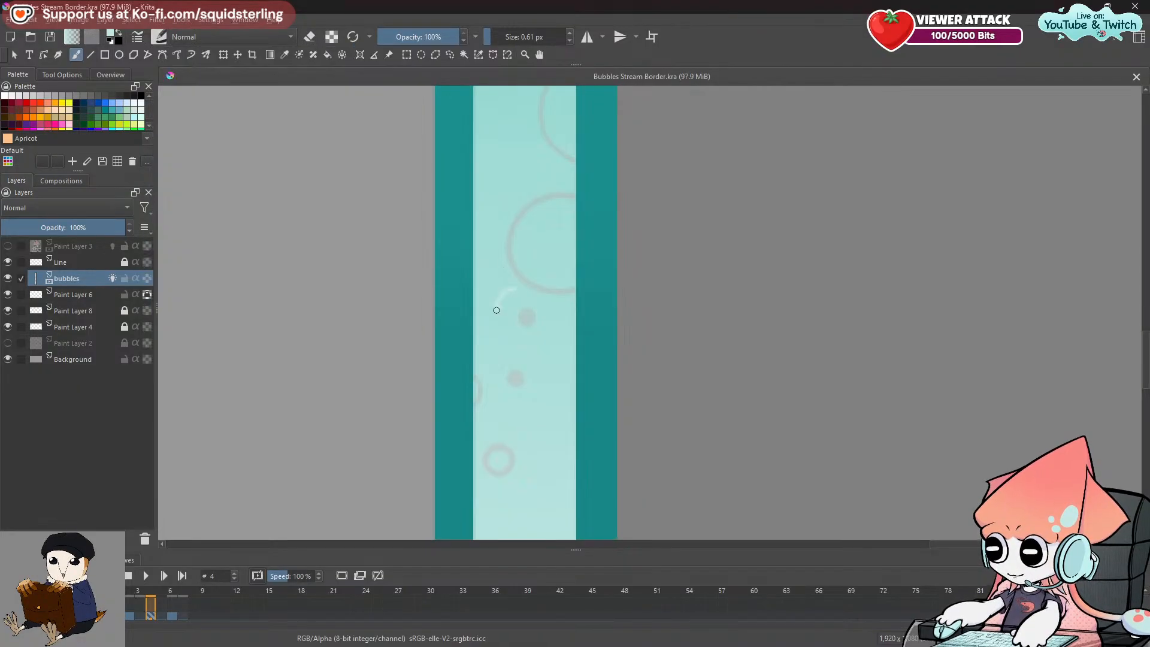
mouse_move(513, 307)
mouse_down()
mouse_move(499, 326)
mouse_move(506, 300)
mouse_move(522, 307)
mouse_move(497, 324)
mouse_move(520, 305)
mouse_move(505, 325)
mouse_move(517, 295)
mouse_move(519, 313)
mouse_move(523, 305)
mouse_move(498, 319)
mouse_move(512, 297)
mouse_move(524, 309)
mouse_move(492, 310)
mouse_move(518, 302)
mouse_up()
key(ctrl+z)
key(ctrl+z)
key(ctrl+z)
key(ctrl+z)
key(ctrl+z)
key(ctrl+z)
key(ctrl+z)
key(ctrl+z)
key(ctrl+z)
key(ctrl+z)
Touch up the small ring bubble's right edge on frame 4, alternating between erasing and painting.
key(e)
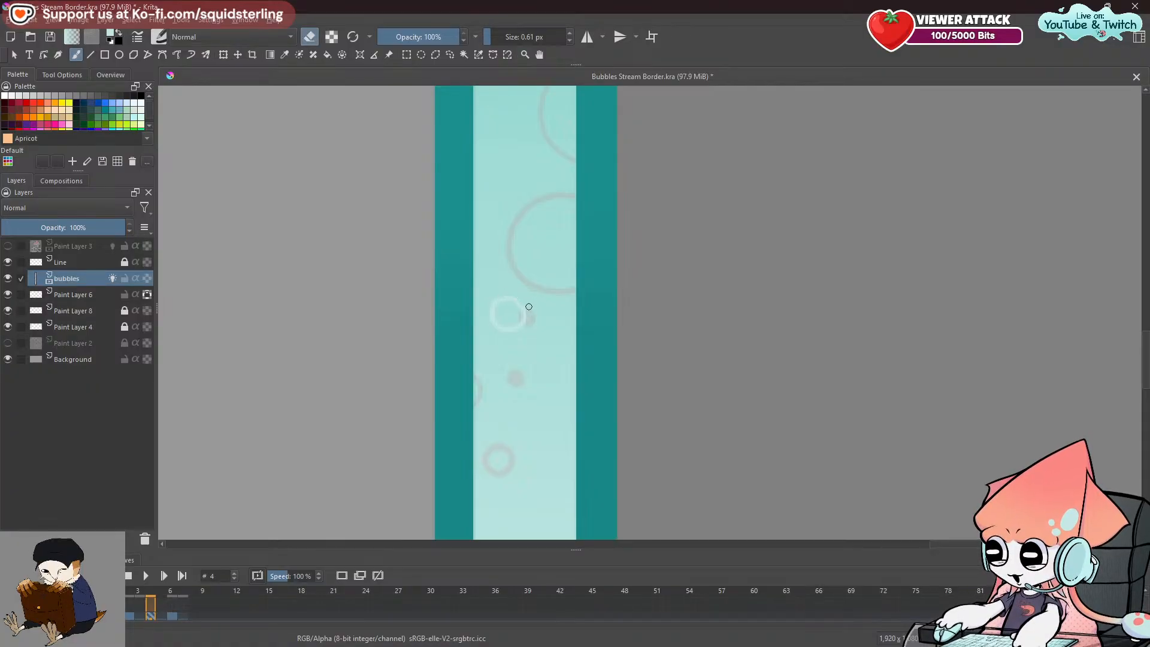
key(e)
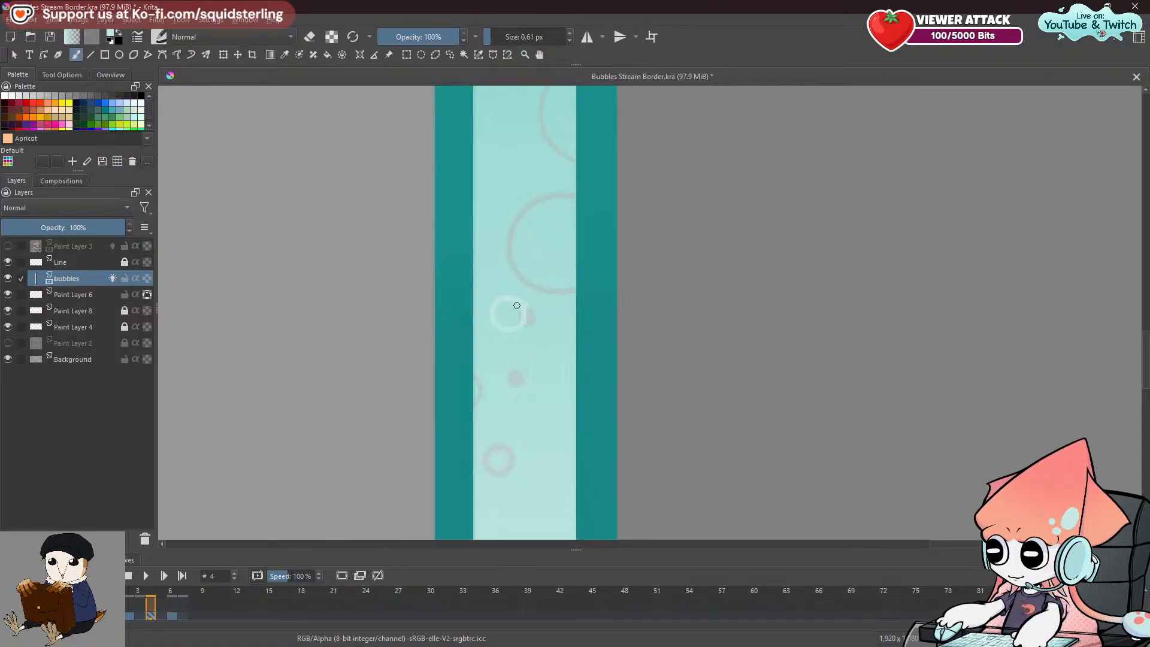
key(ctrl+z)
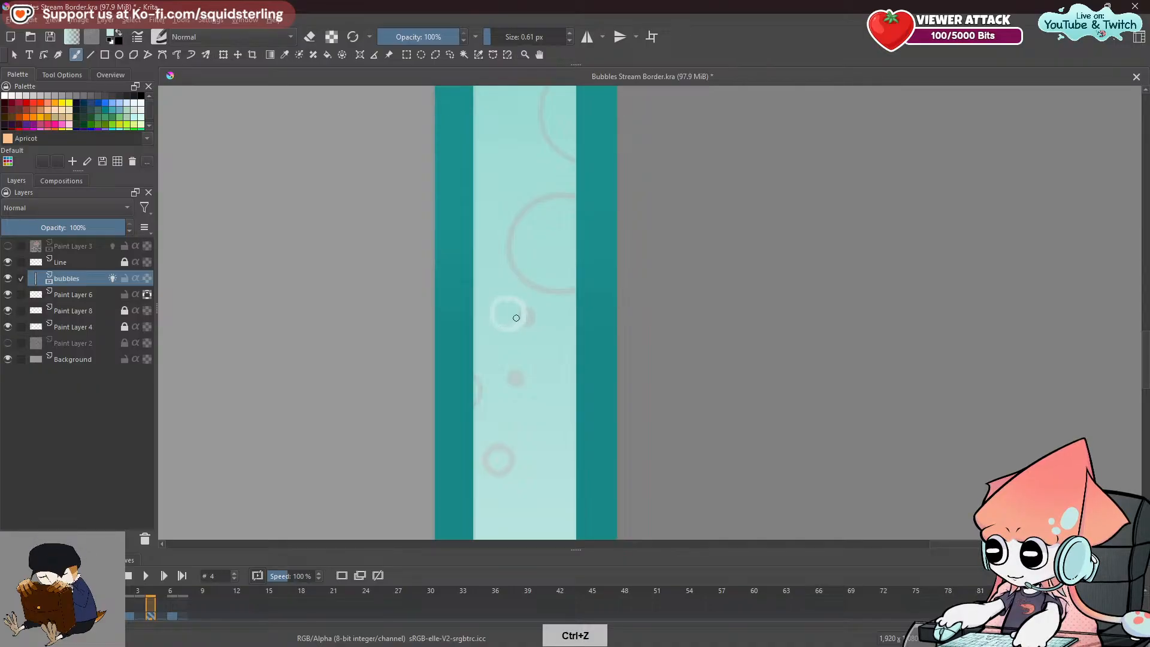
key(e)
key(ctrl+z)
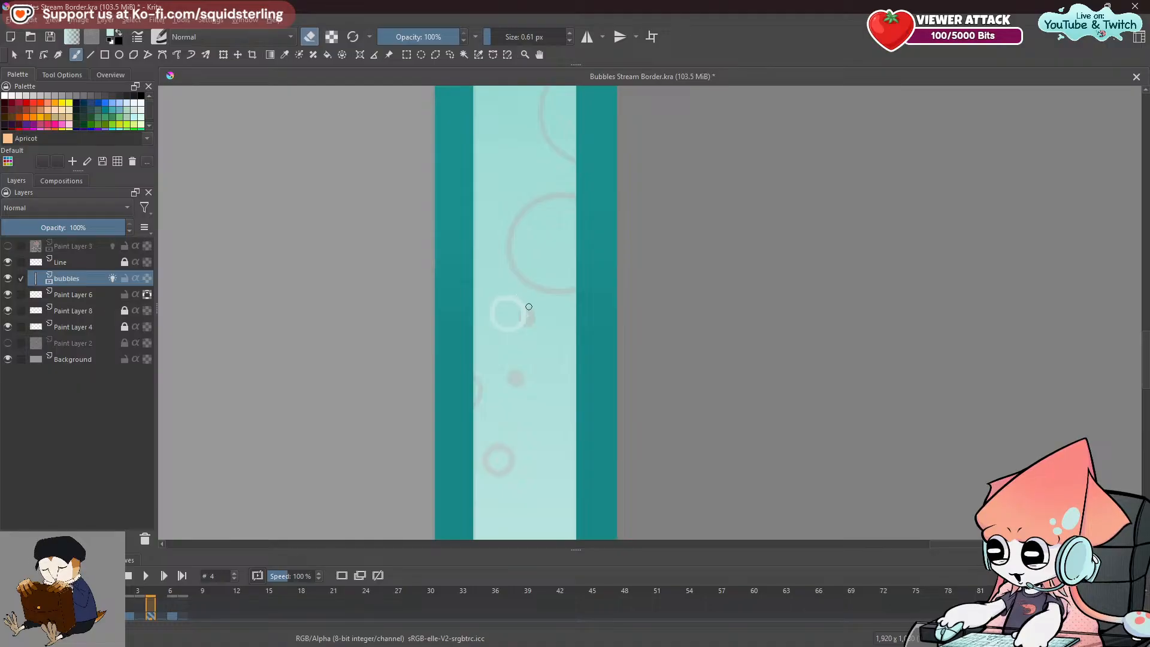
key(e)
Draw a large round bubble spanning the width of the right strip on frame 4, below the two small onion-skin rings.
mouse_move(526, 235)
mouse_down()
mouse_move(513, 321)
mouse_move(518, 462)
mouse_up()
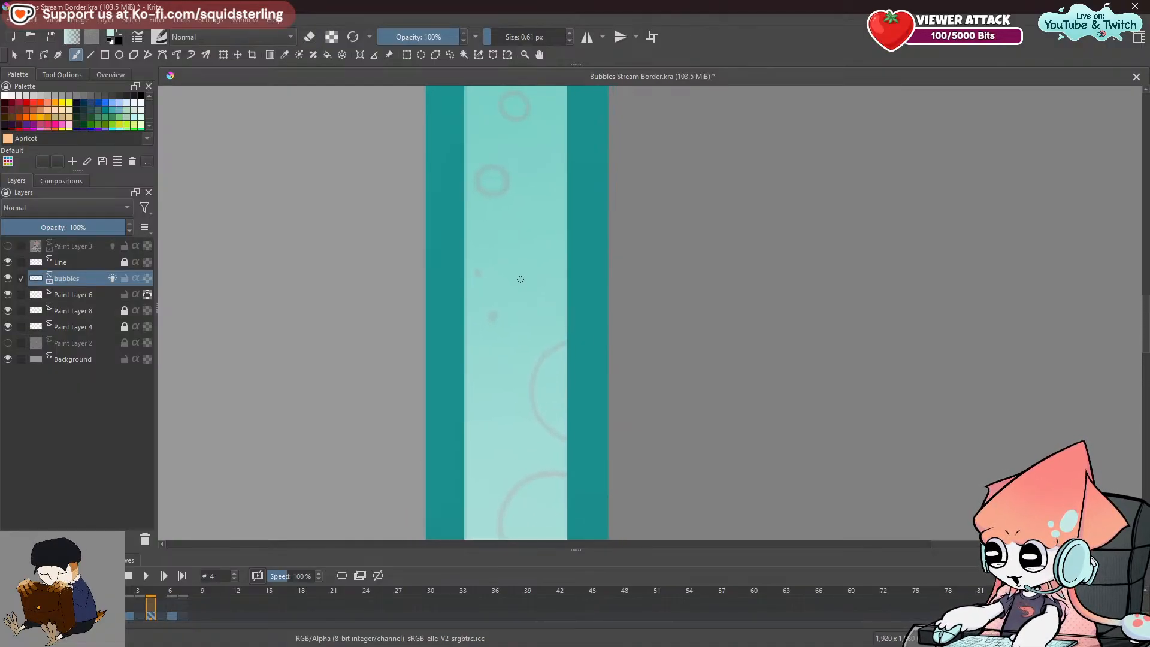
drag(528, 289, 534, 251)
mouse_move(500, 212)
mouse_down()
mouse_move(527, 198)
mouse_move(483, 204)
mouse_move(512, 206)
mouse_move(533, 178)
mouse_move(556, 231)
mouse_move(530, 171)
mouse_move(495, 257)
mouse_move(527, 169)
mouse_move(493, 247)
mouse_up()
key(ctrl+z)
key(ctrl+z)
key(ctrl+z)
key(ctrl+z)
key(ctrl+z)
key(ctrl+z)
Erase the large bubble's uneven upper-right arc on frame 4 and redraw it as a smooth curve.
key(e)
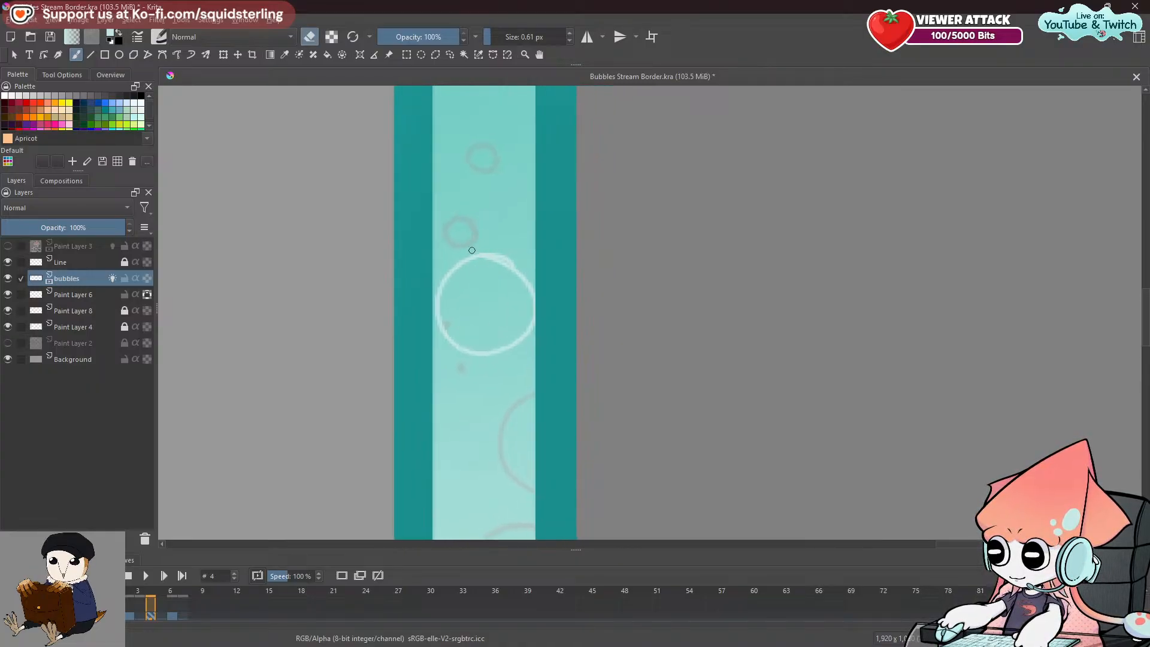
mouse_move(523, 315)
mouse_down()
mouse_move(510, 273)
mouse_move(488, 262)
mouse_up()
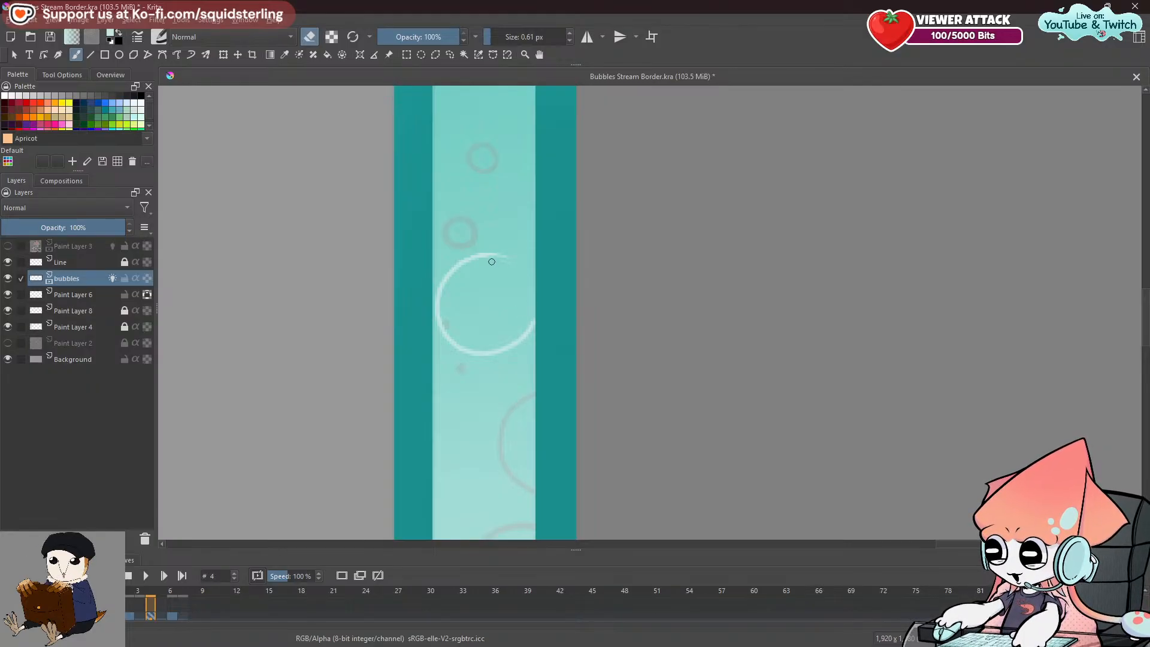
key(e)
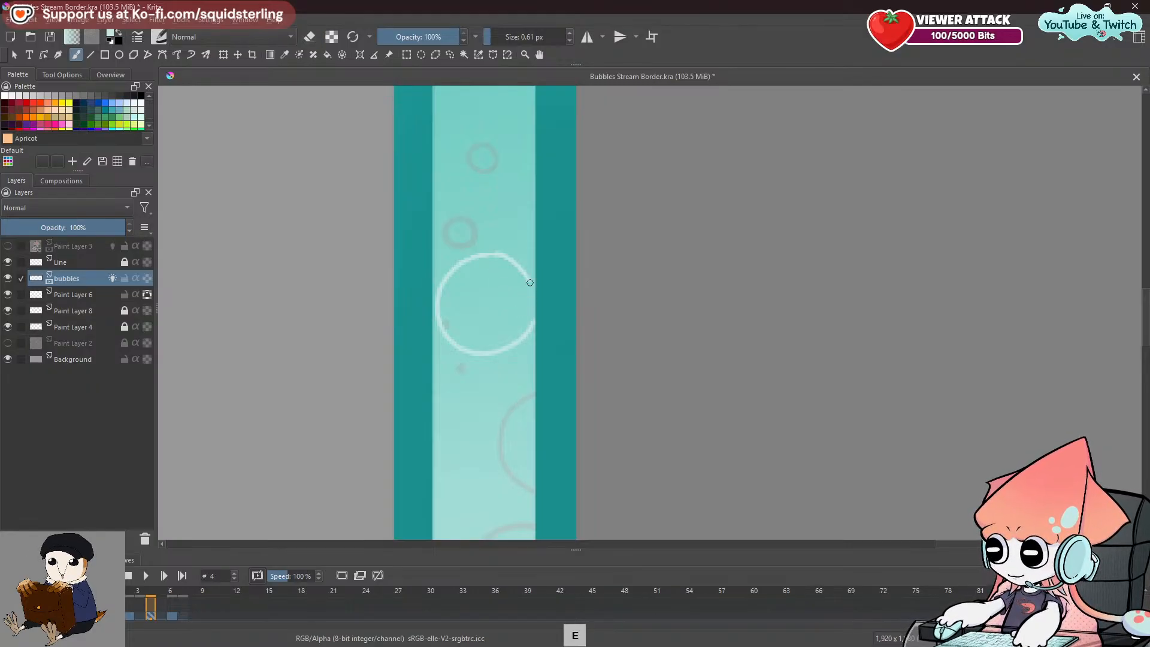
key(ctrl+z)
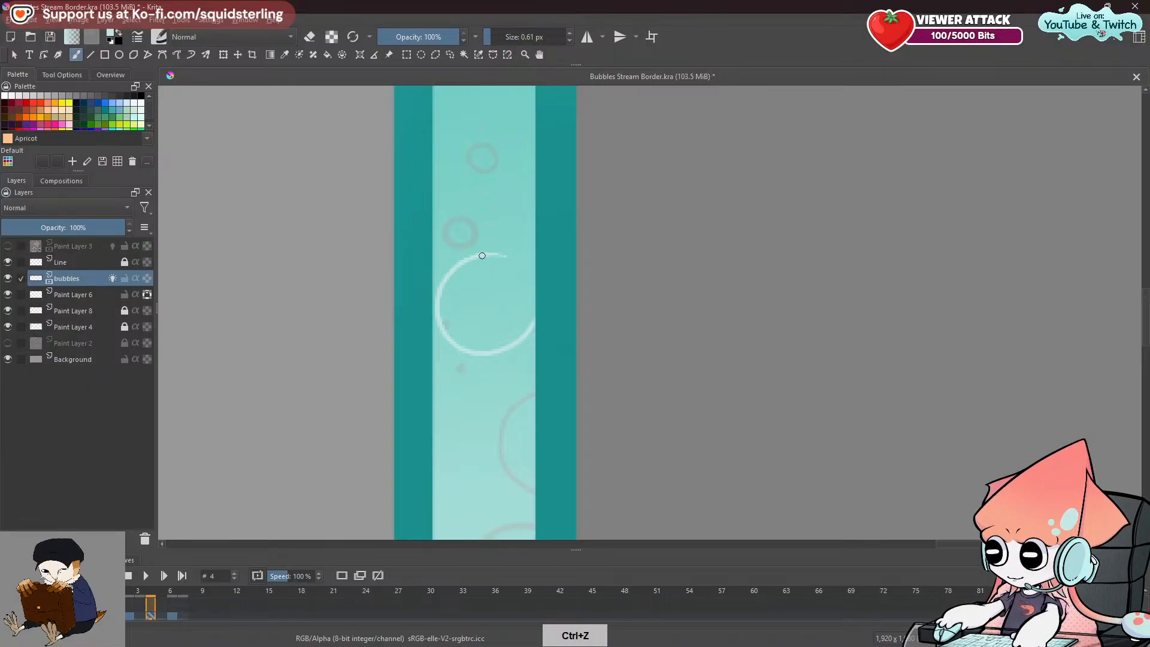
mouse_move(483, 256)
mouse_down()
mouse_move(507, 257)
mouse_move(532, 320)
mouse_up()
key(ctrl+z)
drag(494, 256, 532, 320)
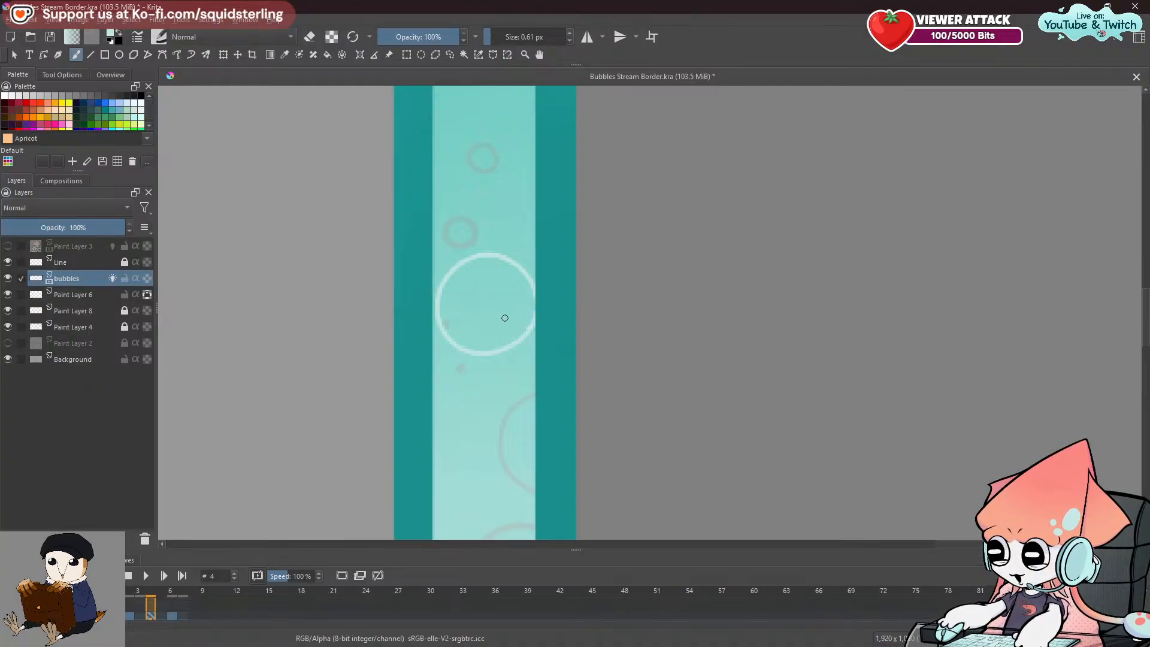
Compare the large bubble on frame 4 with the bubbles on frames 0, 2 and 6.
key(space)
drag(523, 263, 538, 259)
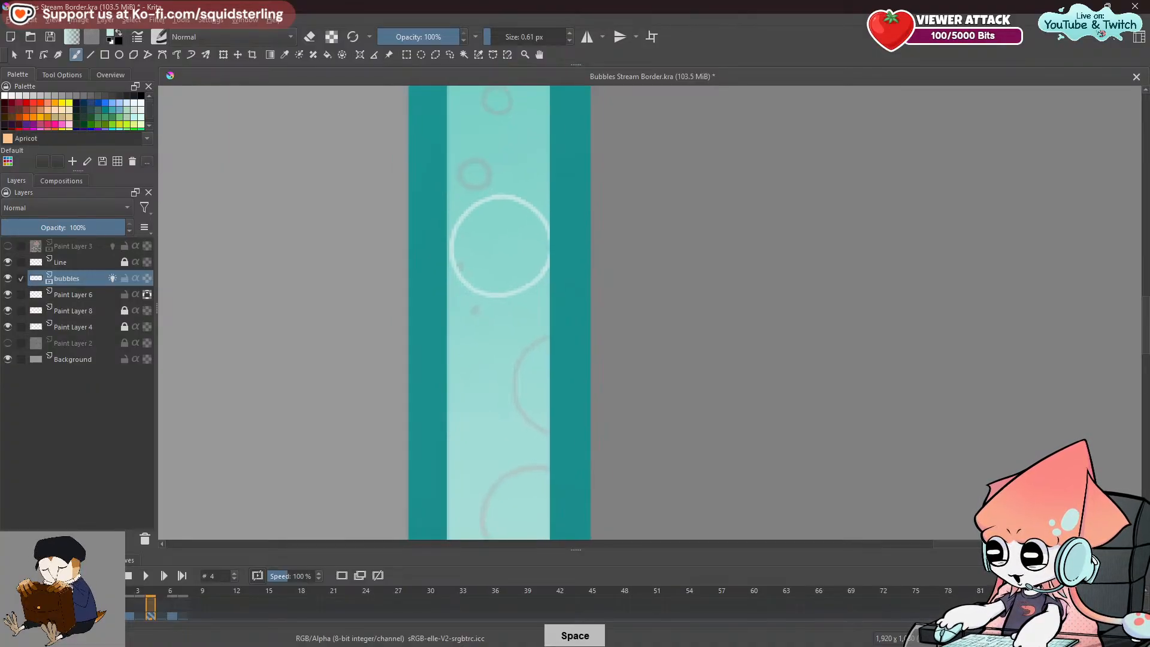
click(127, 606)
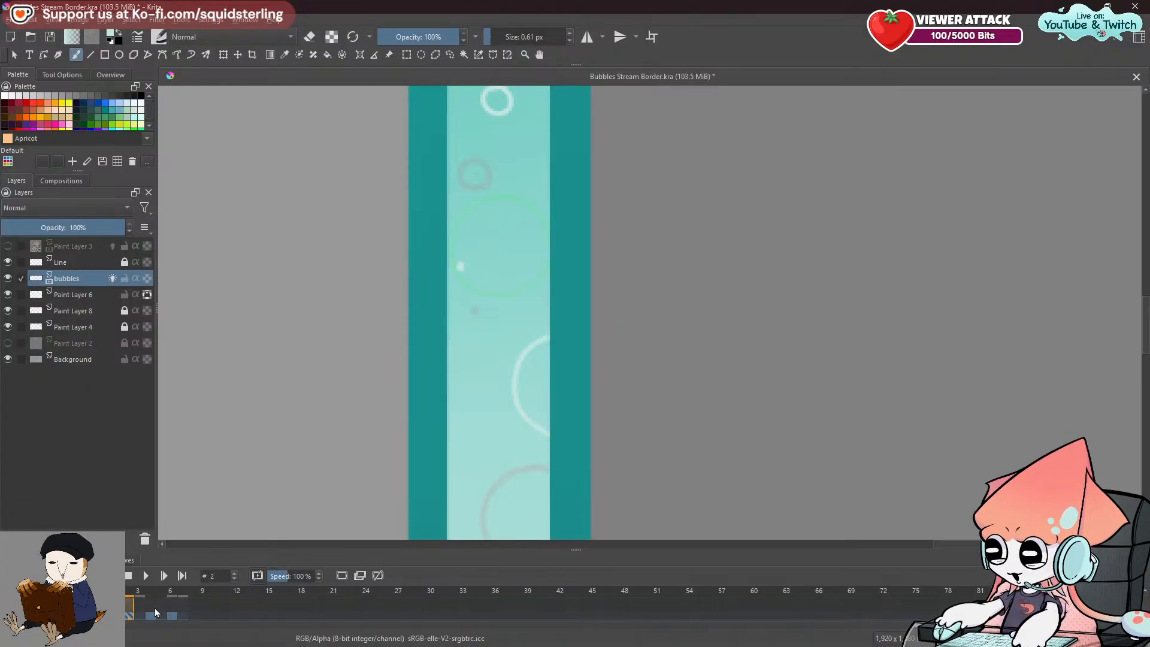
click(132, 606)
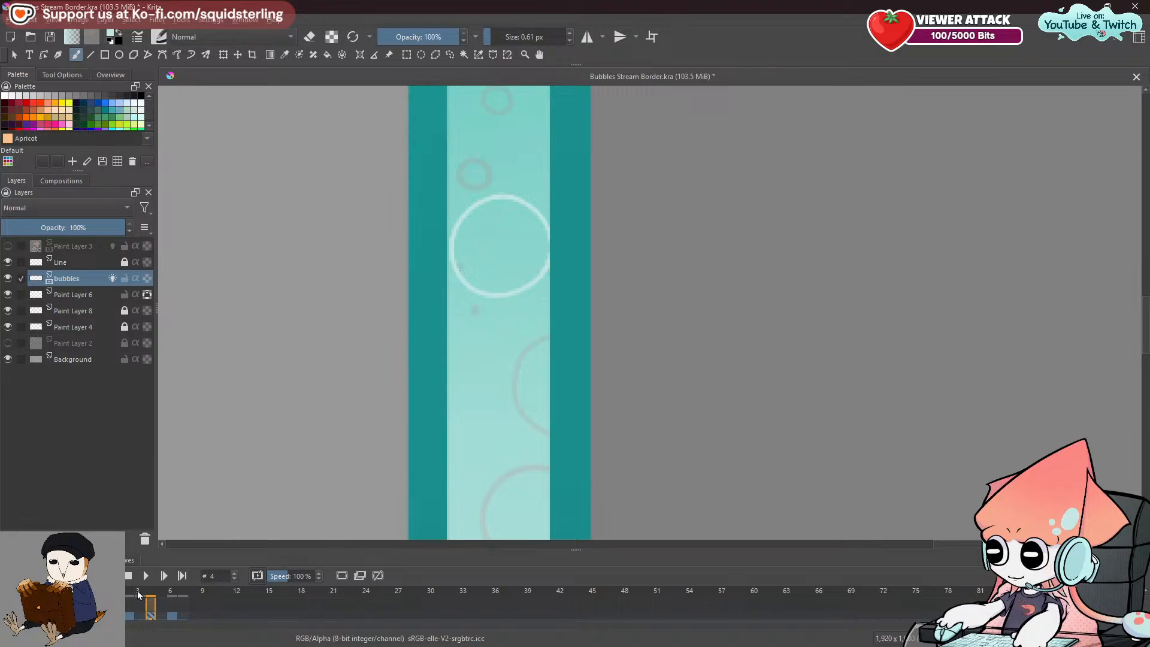
drag(460, 348, 410, 452)
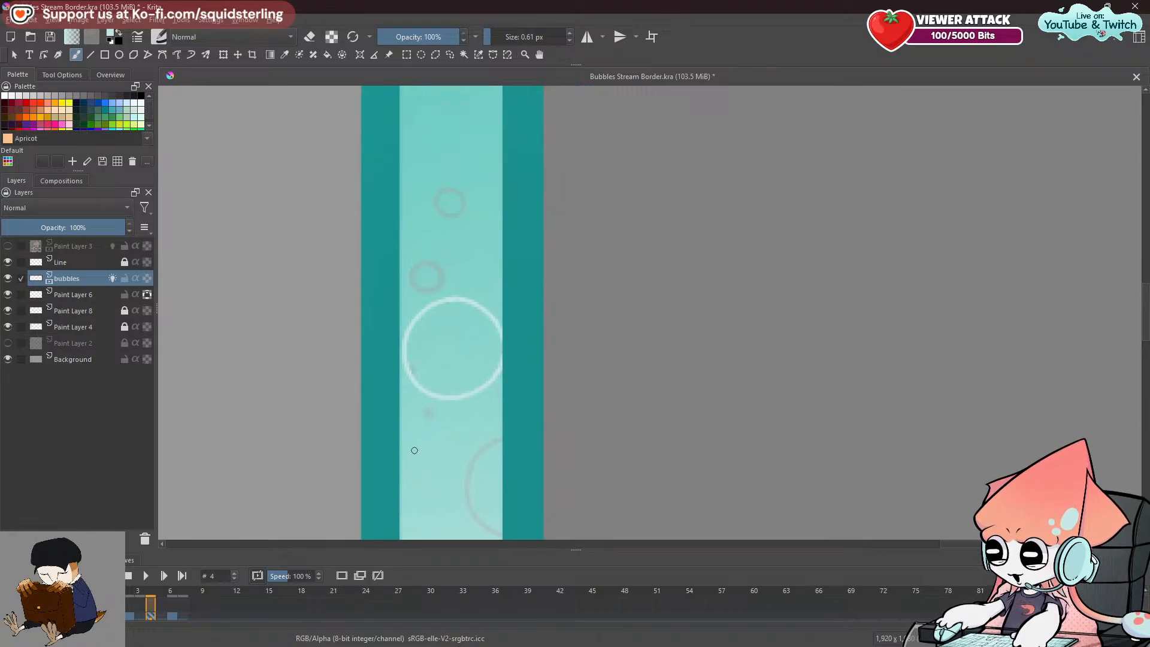
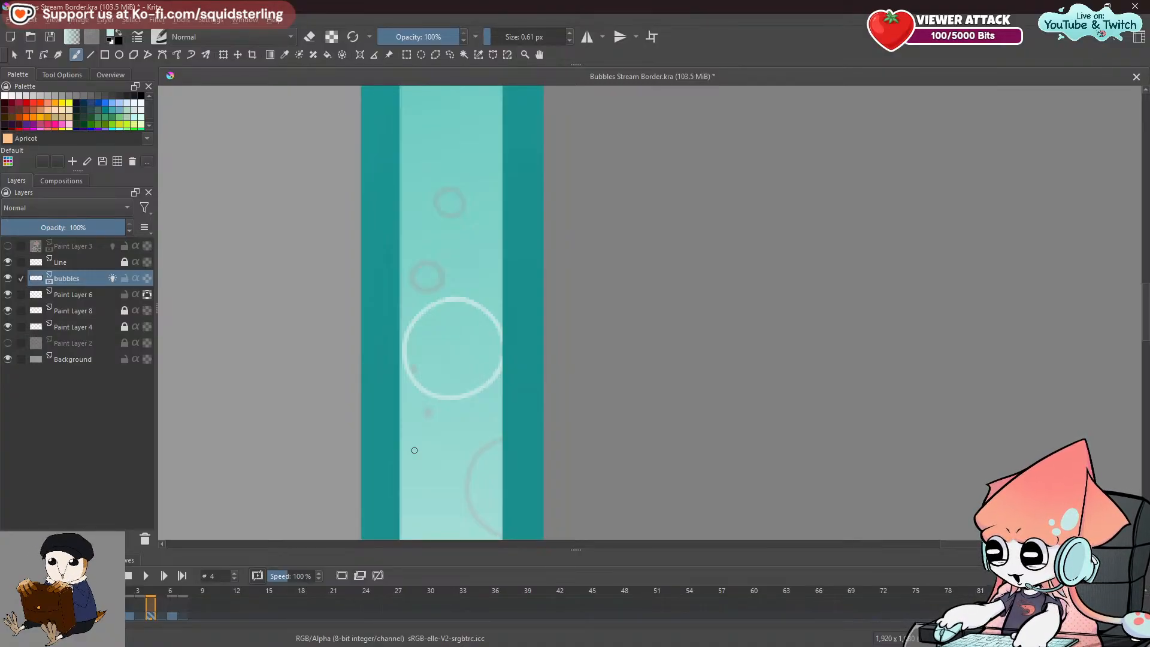
click(107, 614)
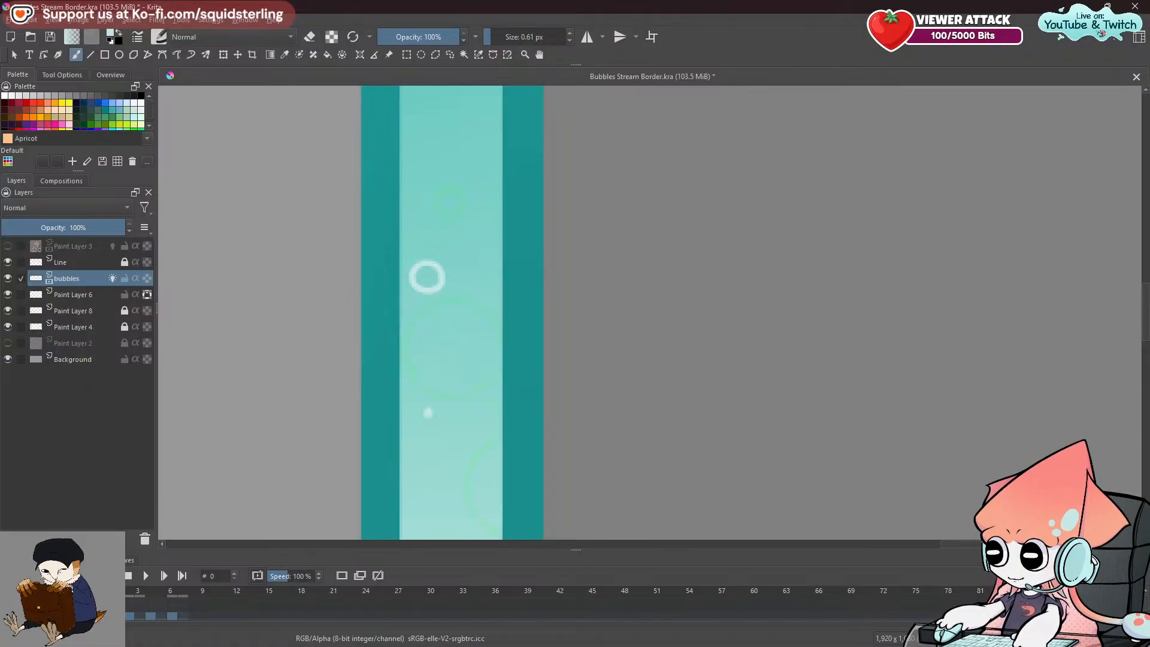
click(152, 602)
click(174, 604)
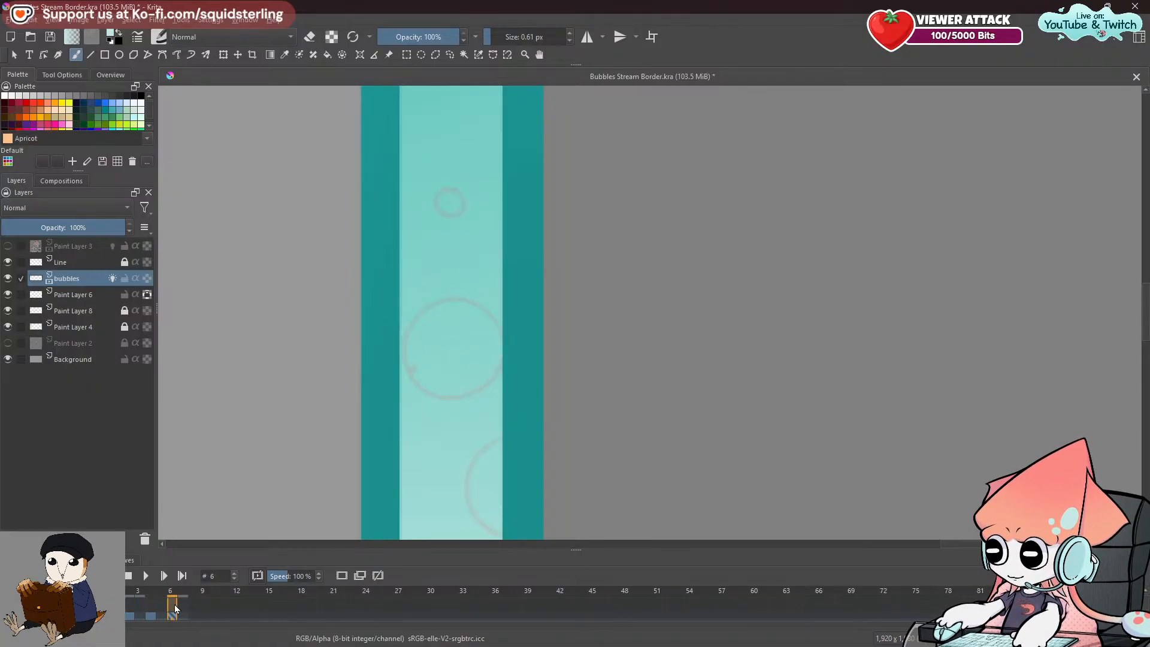
Switch to Airbrush Soft and flip repeatedly through frames 0 to 6, examining how the right strip's bubbles move.
key(slash)
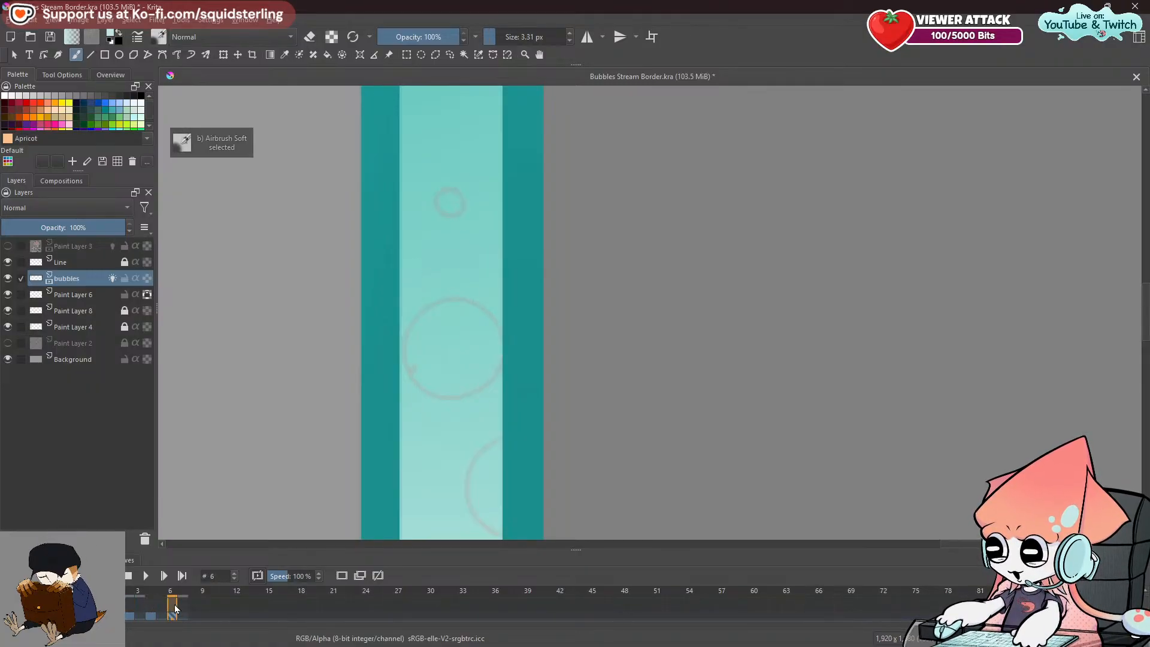
click(128, 602)
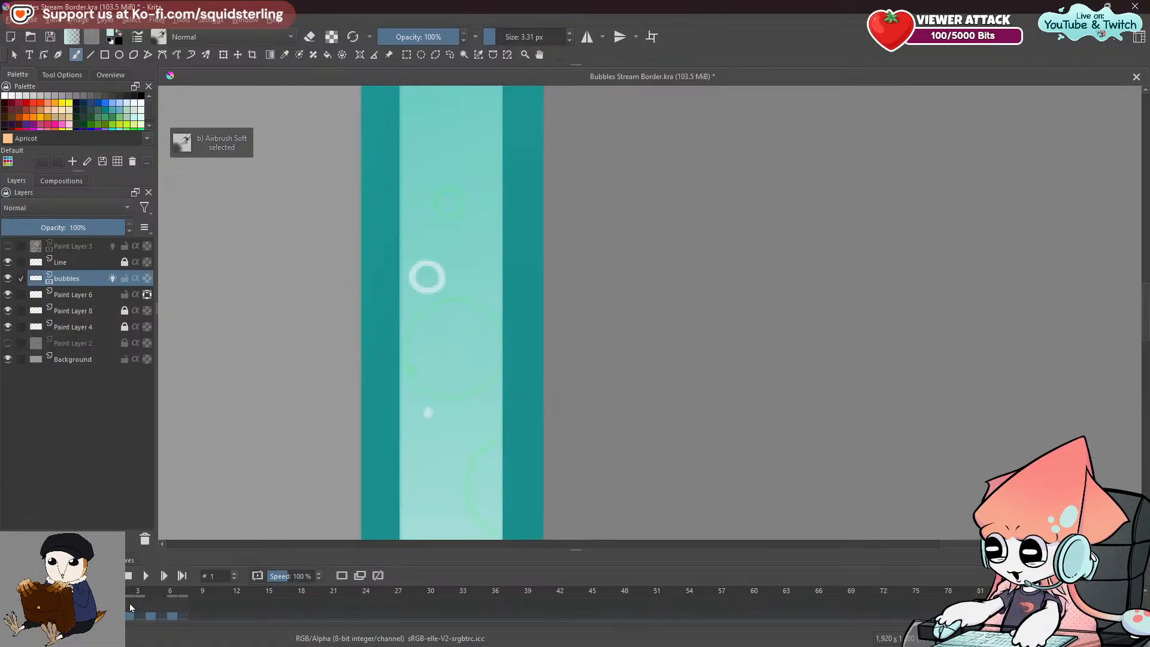
click(146, 602)
click(160, 612)
click(172, 612)
click(149, 612)
click(139, 611)
click(148, 610)
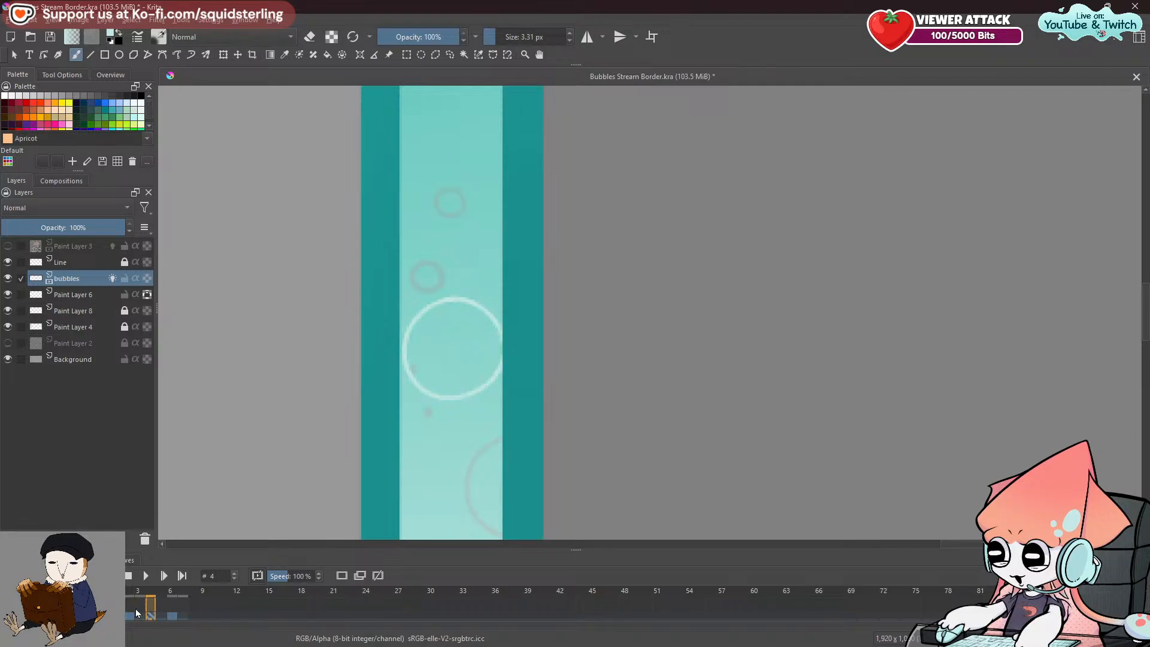
click(128, 612)
click(139, 611)
click(149, 609)
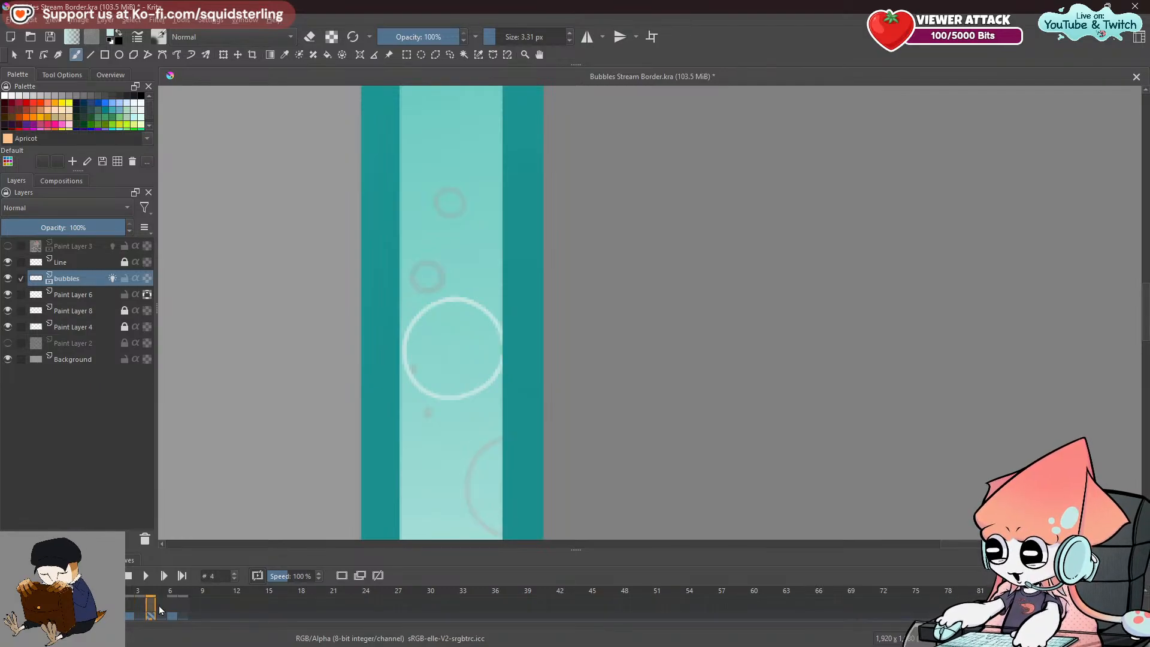
click(171, 610)
click(141, 610)
click(153, 610)
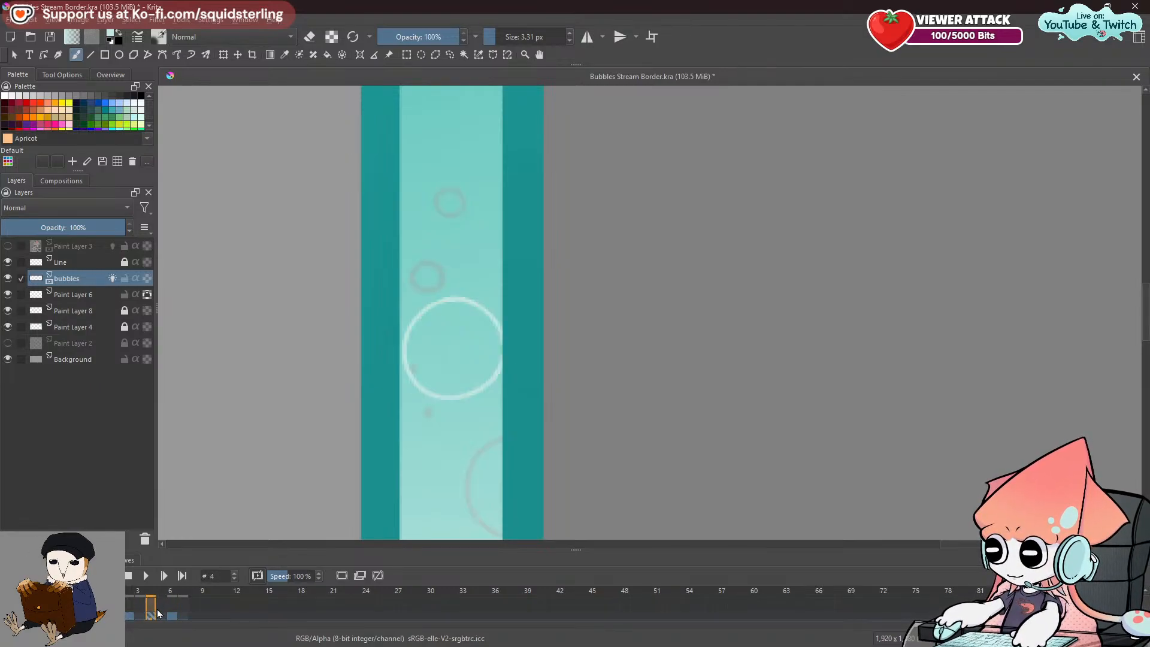
click(129, 611)
click(125, 612)
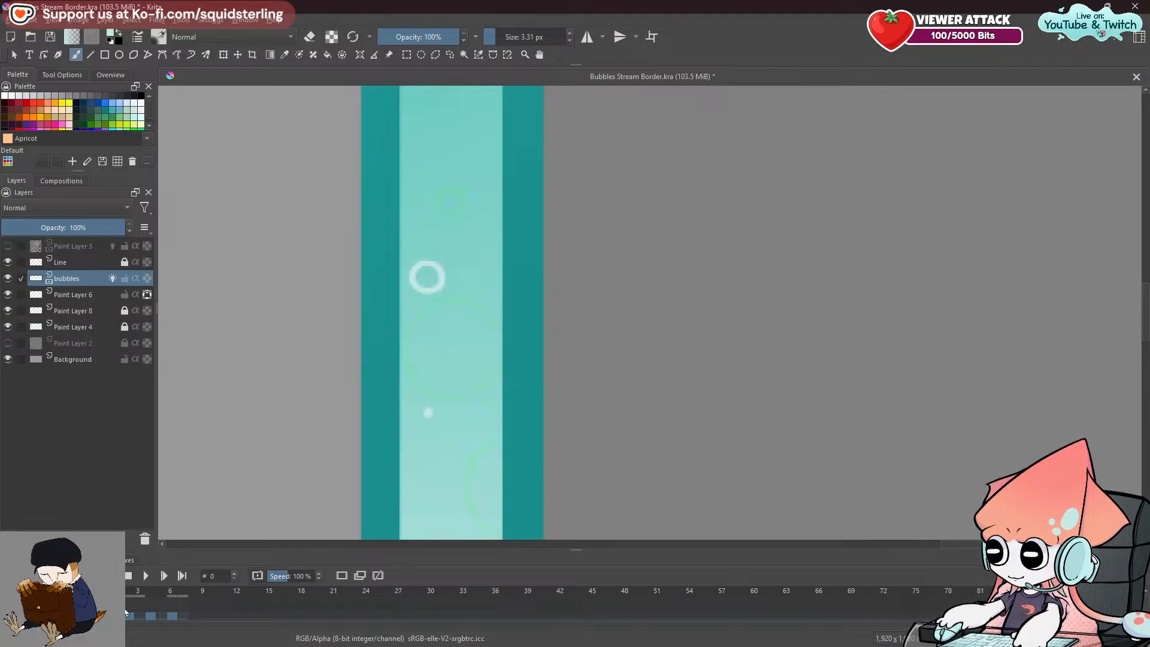
click(130, 609)
click(149, 608)
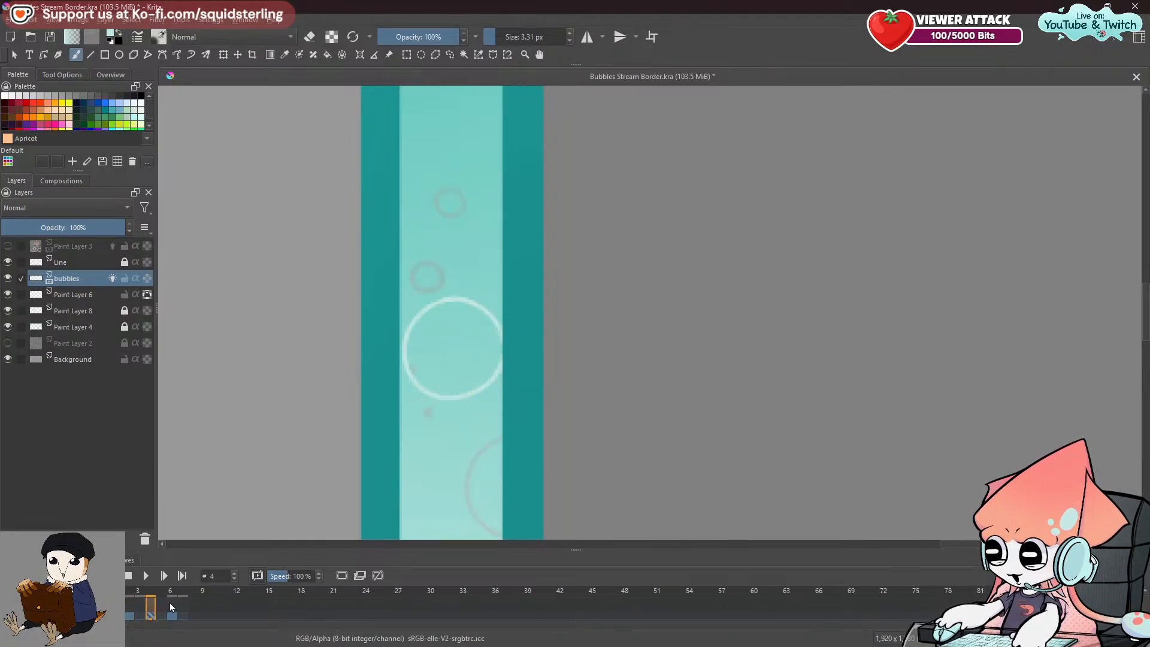
Go to frame 6 and switch from Airbrush Soft to the line brush preset, with a size of 0.67 px.
click(176, 609)
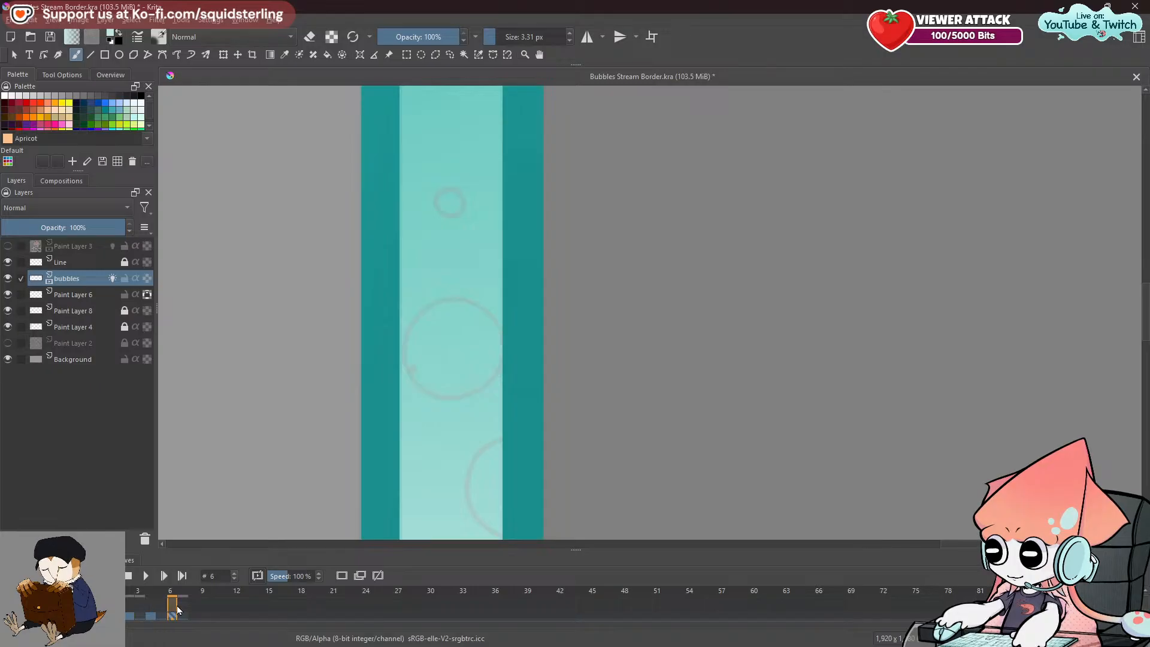
drag(490, 253, 495, 256)
key(ctrl+z)
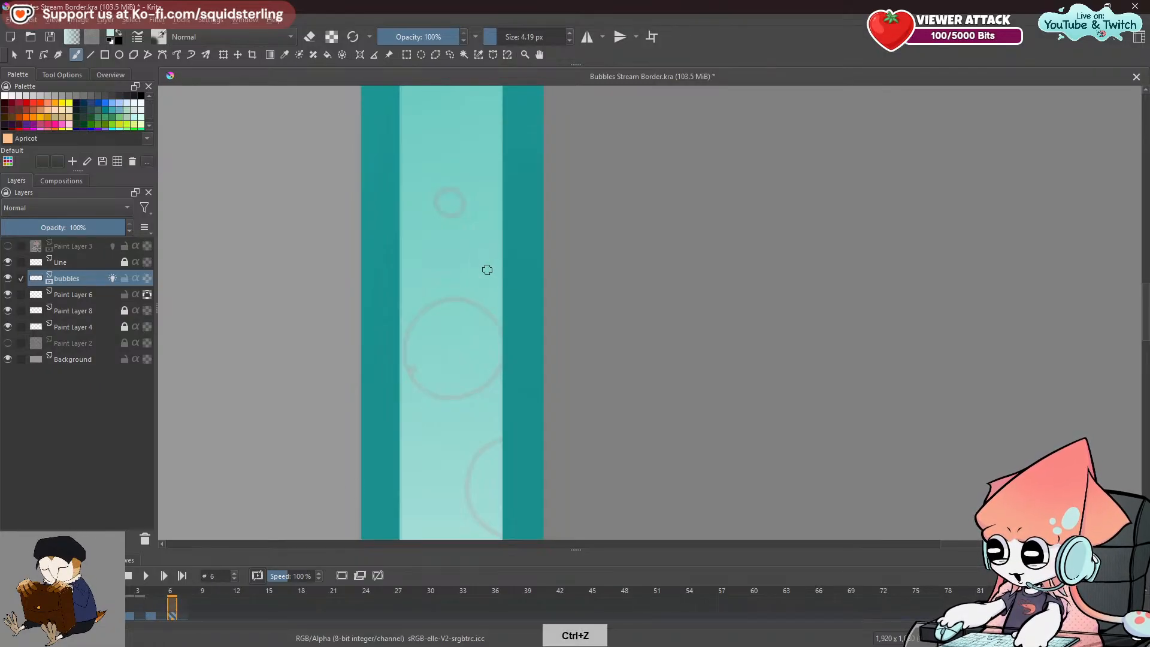
click(162, 39)
click(308, 91)
mouse_move(505, 175)
mouse_down()
mouse_move(531, 276)
mouse_move(468, 274)
mouse_move(497, 358)
mouse_up()
key(ctrl+z)
key(ctrl+z)
drag(456, 289, 502, 340)
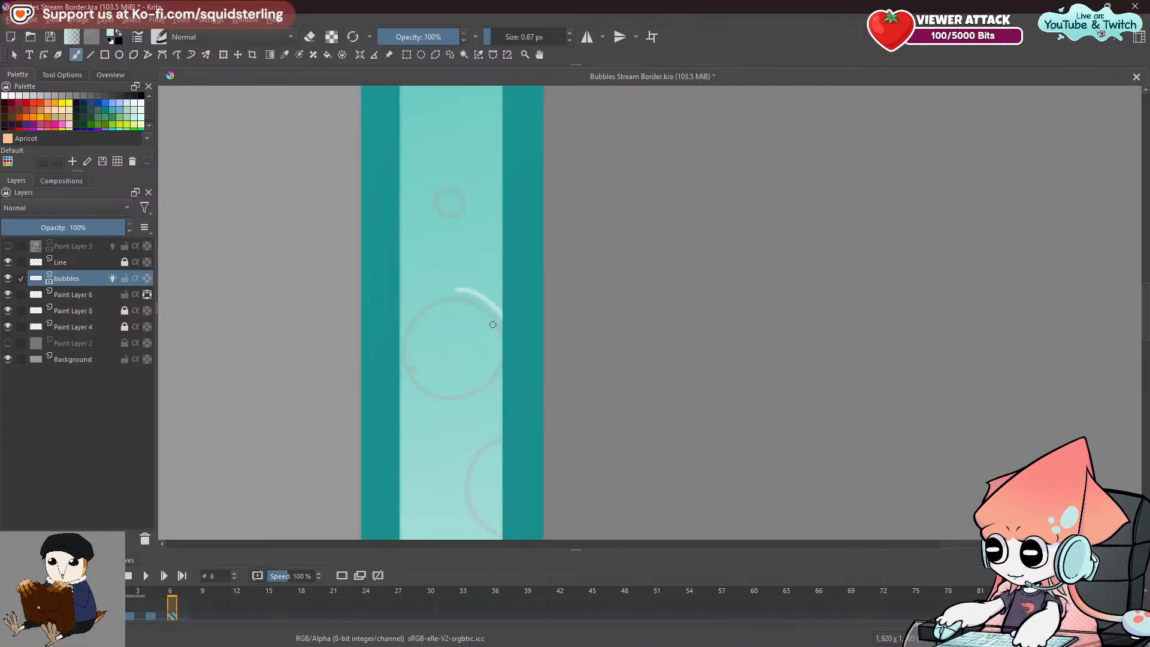
key(ctrl+z)
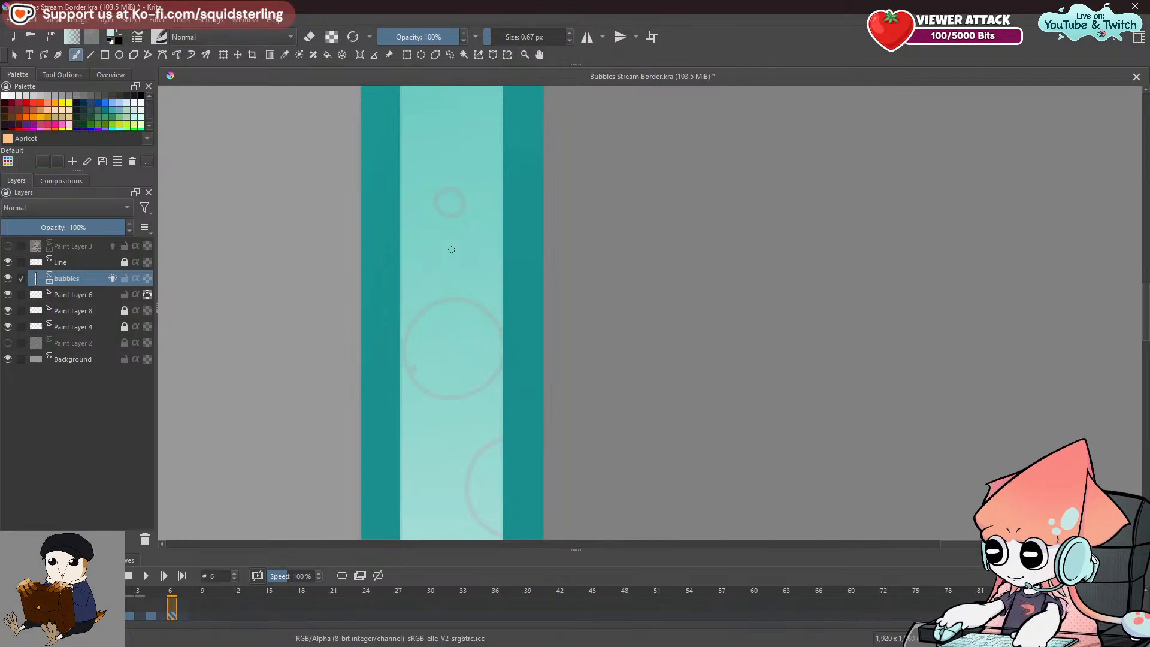
Draw the large bubble on frame 6 as an arc cut off by the strip's right edge, well above its frame 4 position.
mouse_move(445, 177)
mouse_down()
mouse_move(462, 160)
mouse_move(518, 246)
mouse_up()
key(ctrl+z)
mouse_move(518, 136)
mouse_down()
mouse_move(484, 186)
mouse_move(518, 228)
mouse_move(483, 191)
mouse_move(518, 242)
mouse_up()
key(ctrl+z)
key(ctrl+z)
drag(519, 147, 518, 251)
Flip through frames 2, 4 and 6 to compare how the large bubble rises in the right strip.
click(129, 612)
click(149, 610)
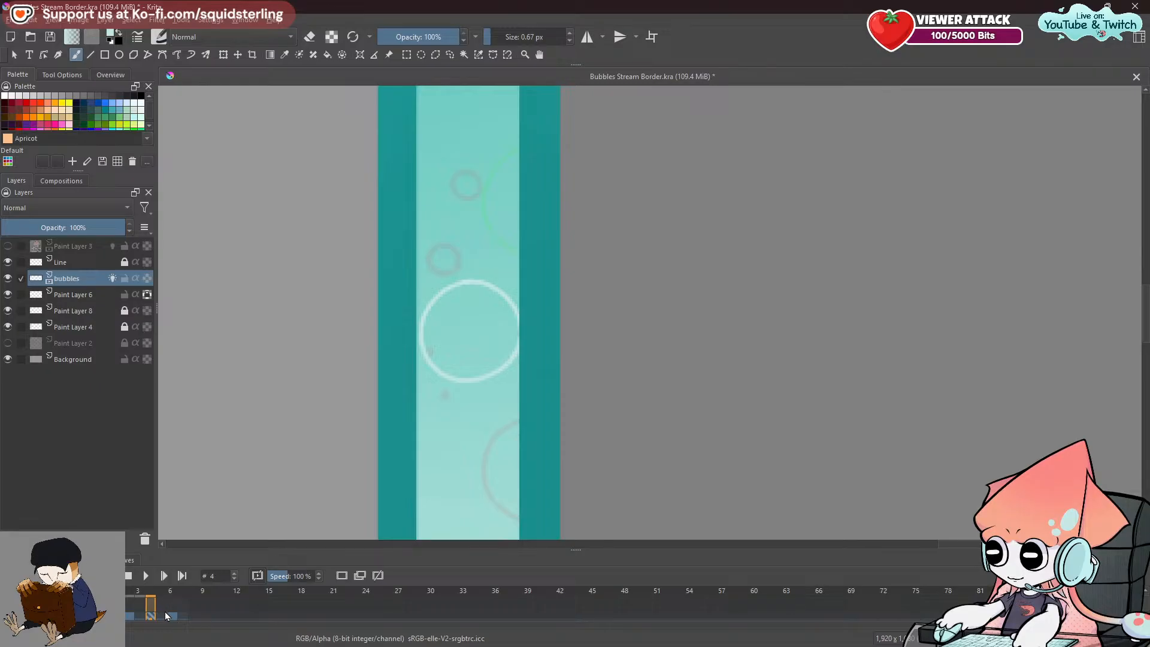
click(166, 615)
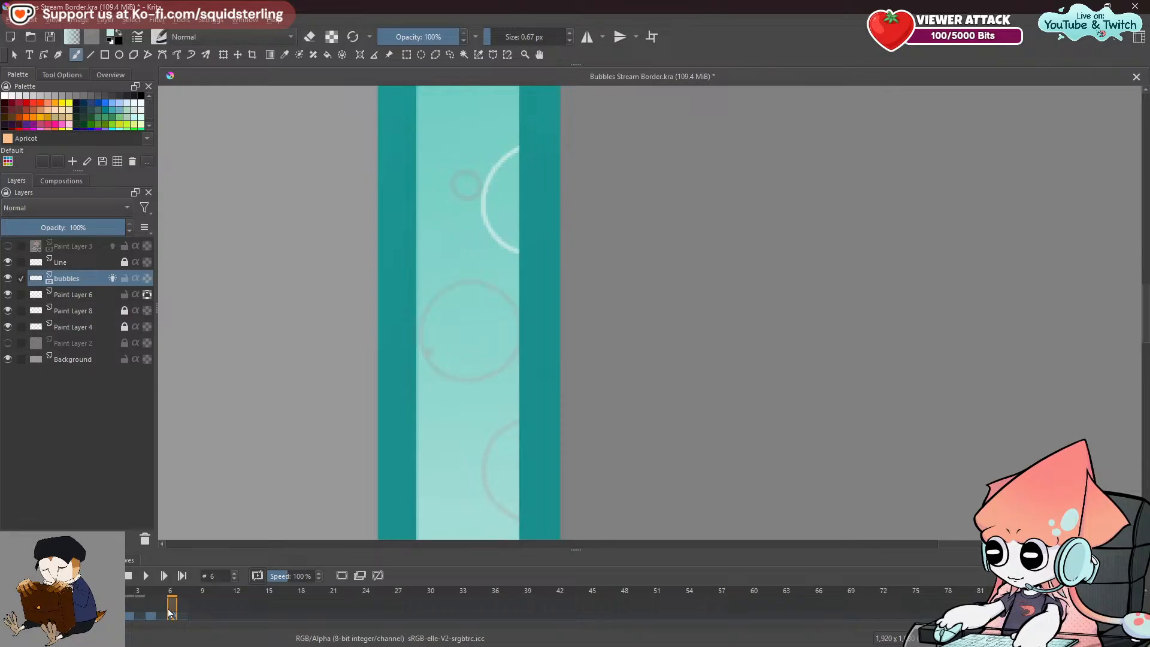
click(132, 610)
click(150, 602)
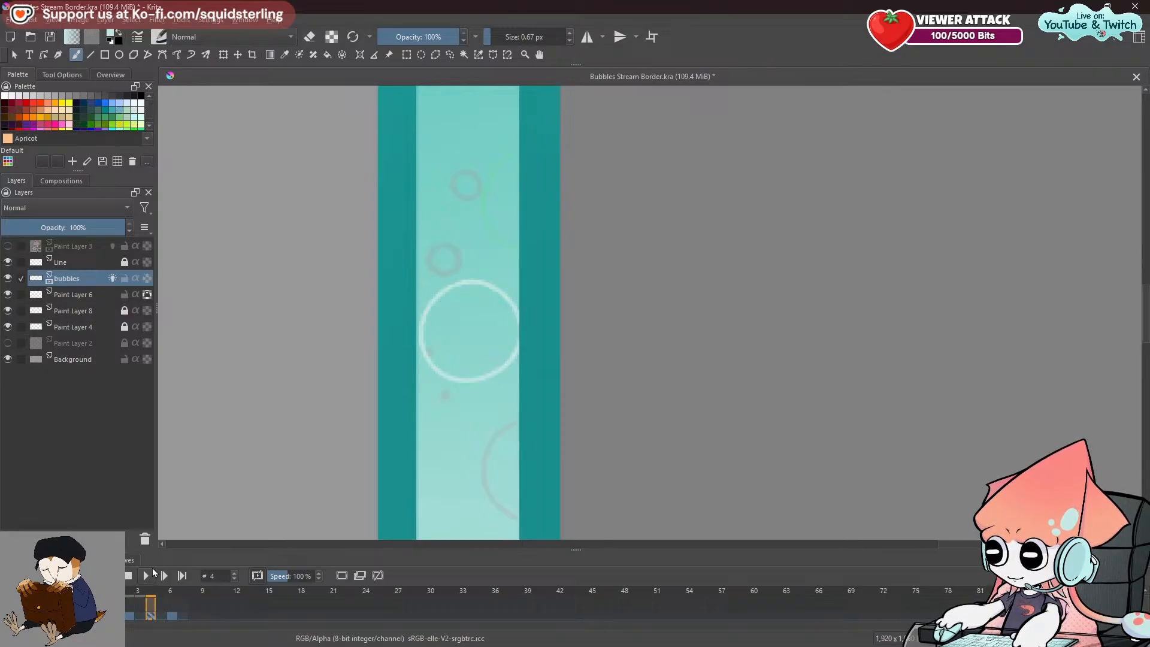
drag(352, 475, 321, 469)
drag(295, 517, 306, 419)
click(127, 603)
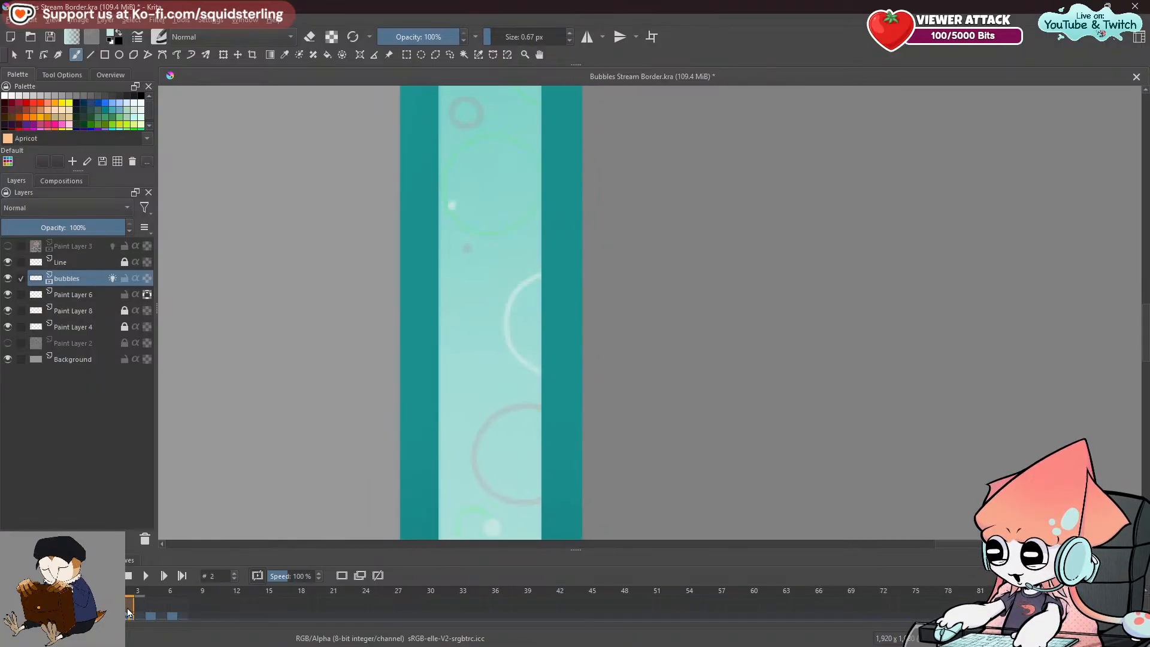
click(119, 609)
click(138, 611)
drag(502, 243, 483, 221)
On frame 4, add a small highlight inside the large bubble and draw a small ring bubble above it near the strip's left edge.
click(150, 612)
mouse_move(463, 392)
mouse_down()
mouse_move(488, 308)
mouse_move(473, 578)
mouse_up()
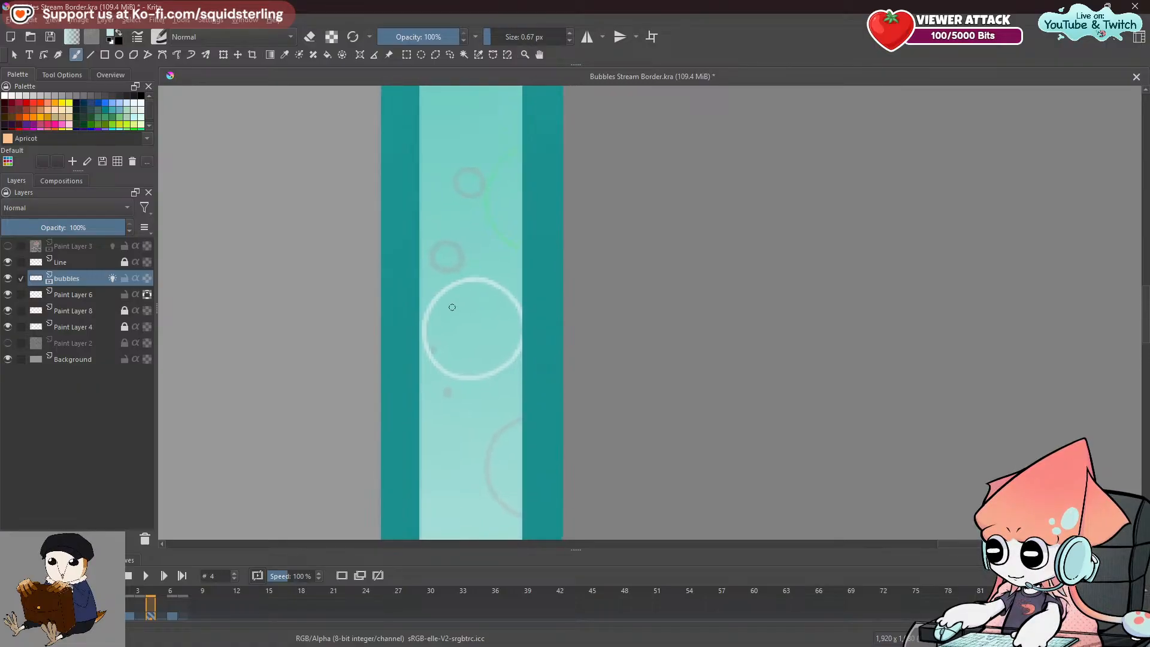
mouse_move(422, 78)
mouse_down()
mouse_move(418, 238)
mouse_move(455, 275)
mouse_move(433, 269)
mouse_move(450, 278)
mouse_move(441, 264)
mouse_up()
key(ctrl+z)
key(ctrl+z)
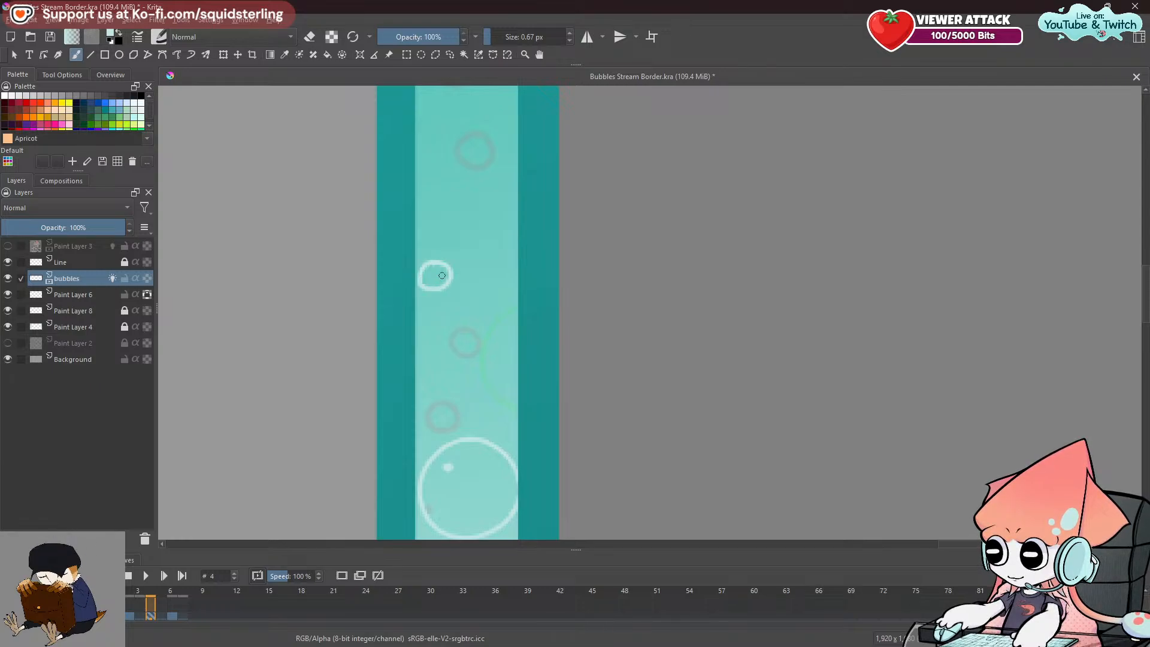
Draw another small ring bubble higher up the strip on frame 4, over the onion-skin arcs, undoing uneven attempts and redrawing it.
mouse_move(492, 223)
mouse_down()
mouse_move(493, 254)
mouse_move(549, 108)
mouse_move(511, 379)
mouse_move(514, 475)
mouse_up()
drag(516, 282, 501, 375)
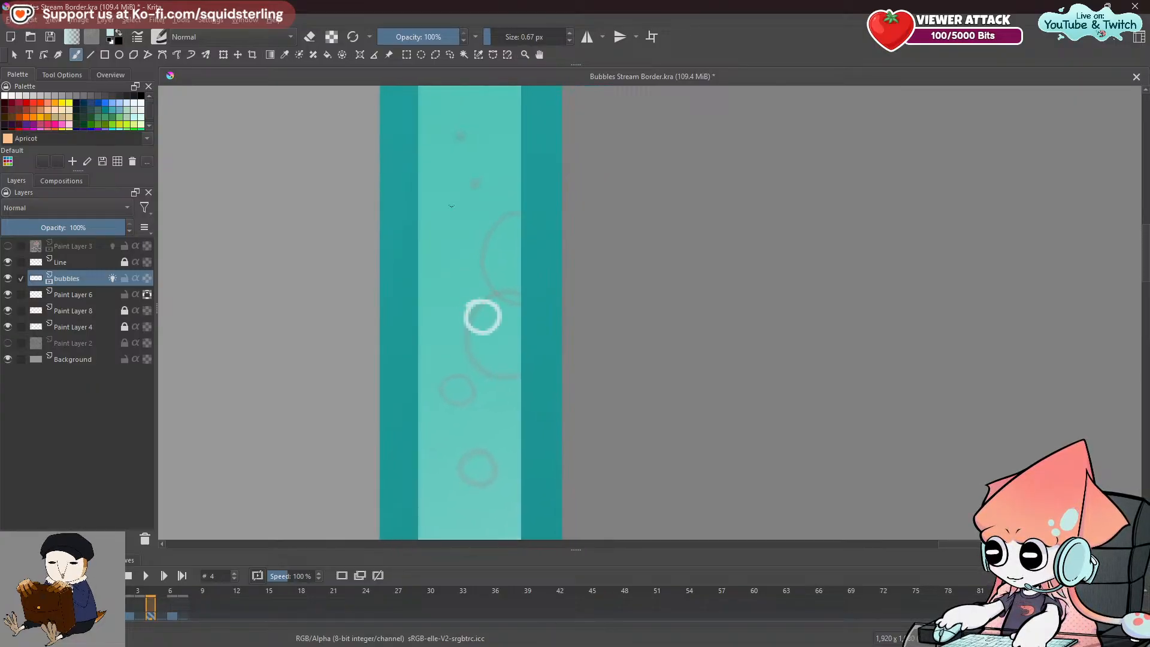
key(ctrl+z)
key(ctrl+z)
drag(479, 303, 466, 308)
mouse_move(513, 224)
mouse_down()
mouse_move(567, 328)
mouse_move(544, 410)
mouse_move(541, 393)
mouse_up()
drag(519, 317, 512, 256)
key(ctrl+z)
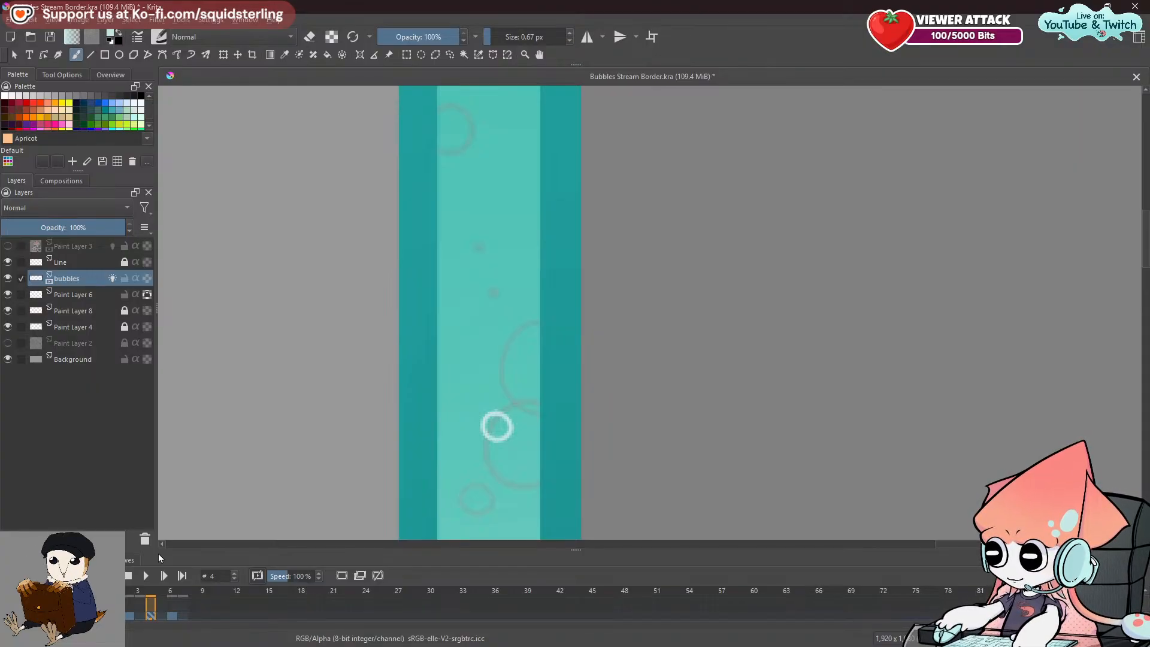
Flip repeatedly between frames 2 and 4, examining how the small ring bubbles move in the upper part of the right strip.
click(150, 610)
click(128, 608)
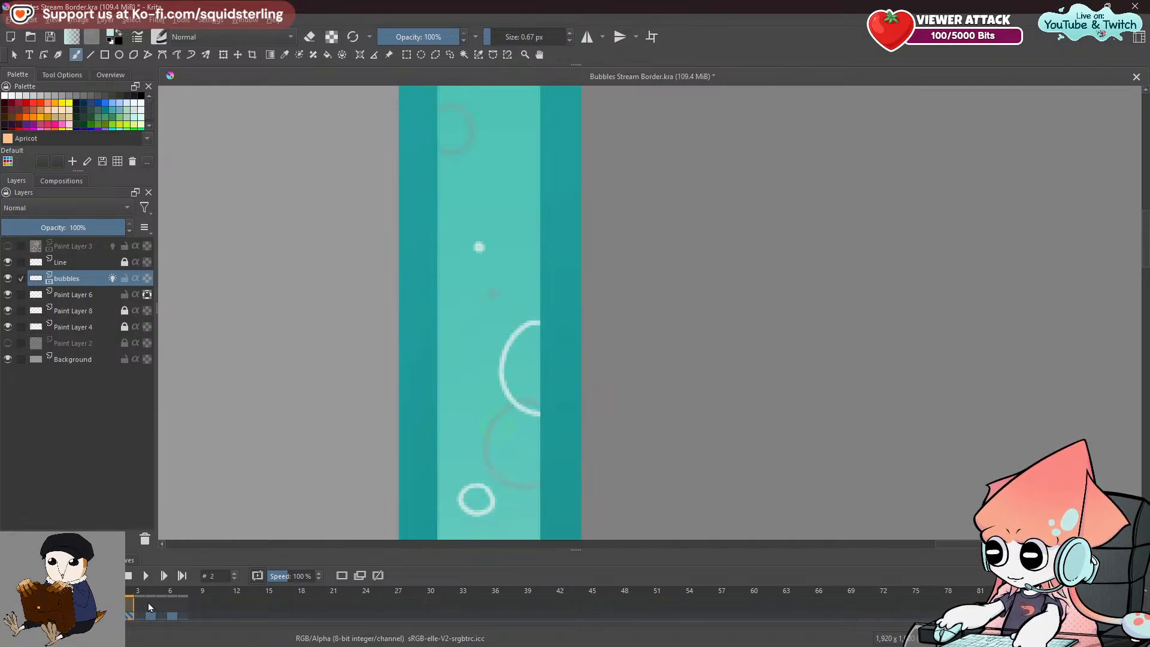
click(150, 606)
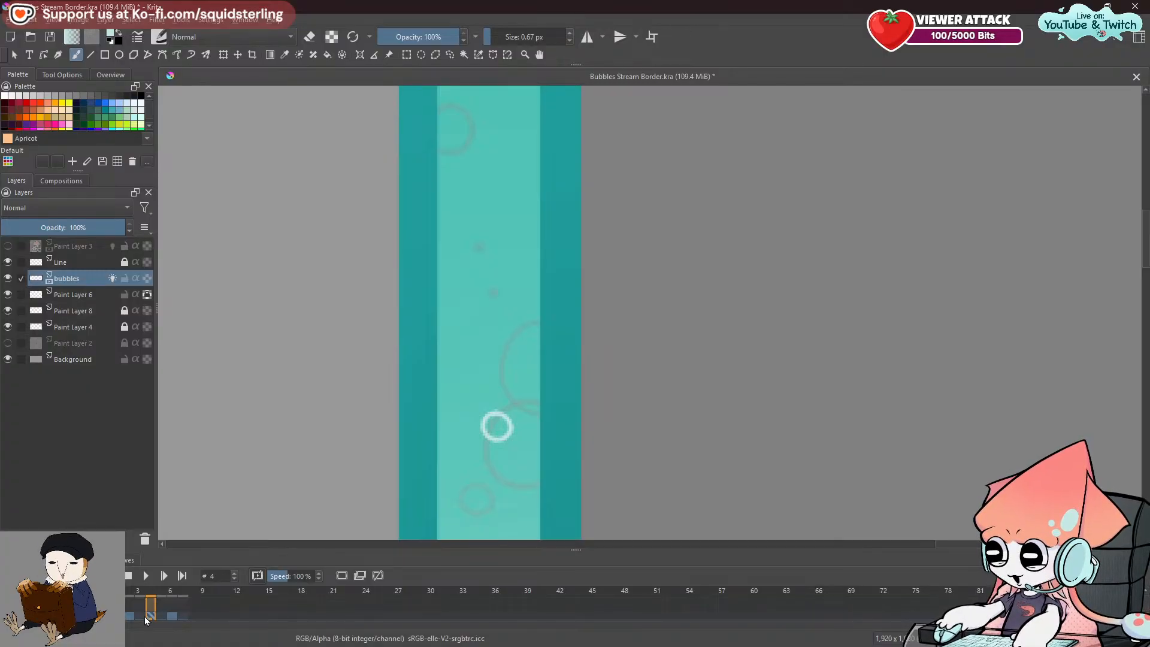
click(133, 614)
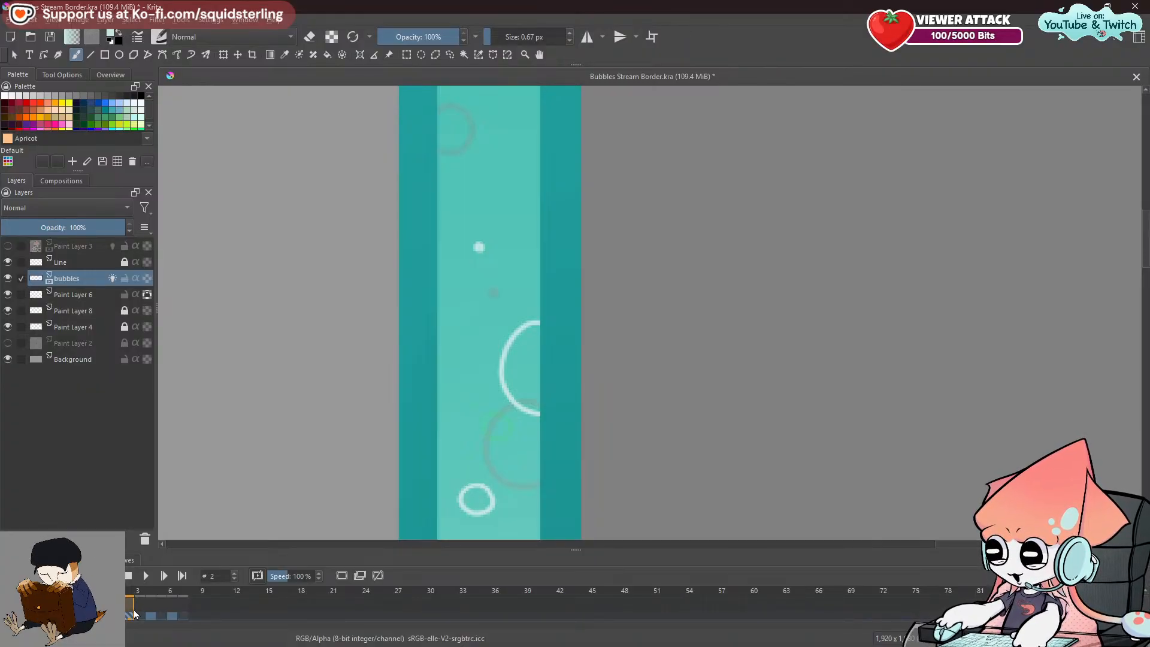
click(126, 607)
click(134, 602)
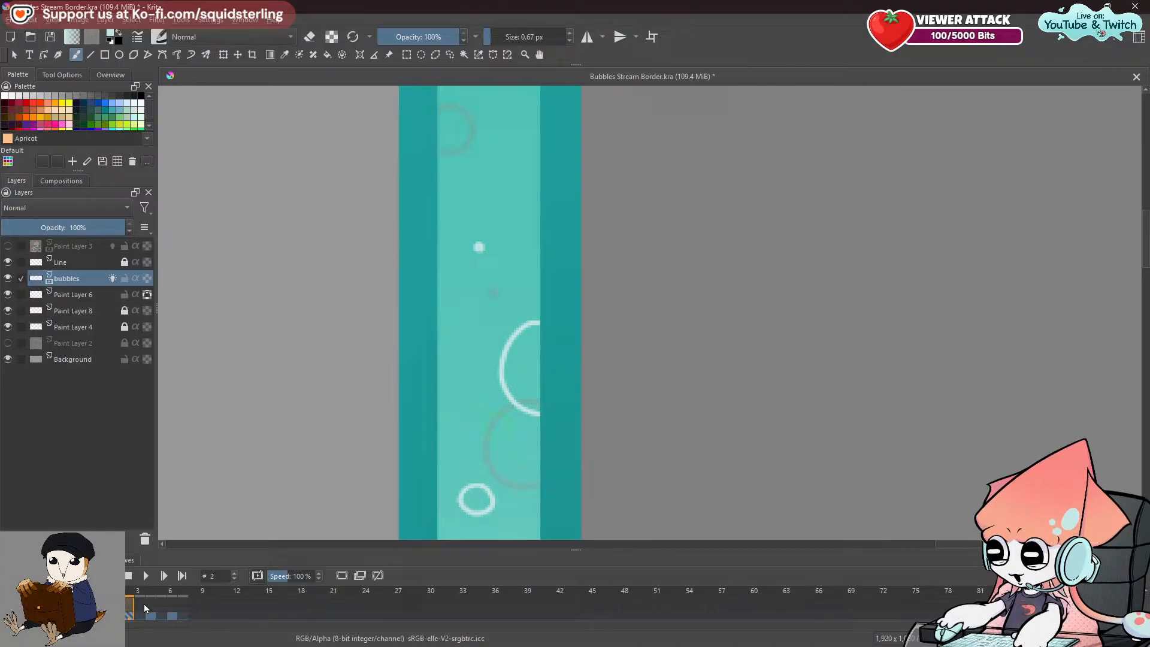
click(152, 611)
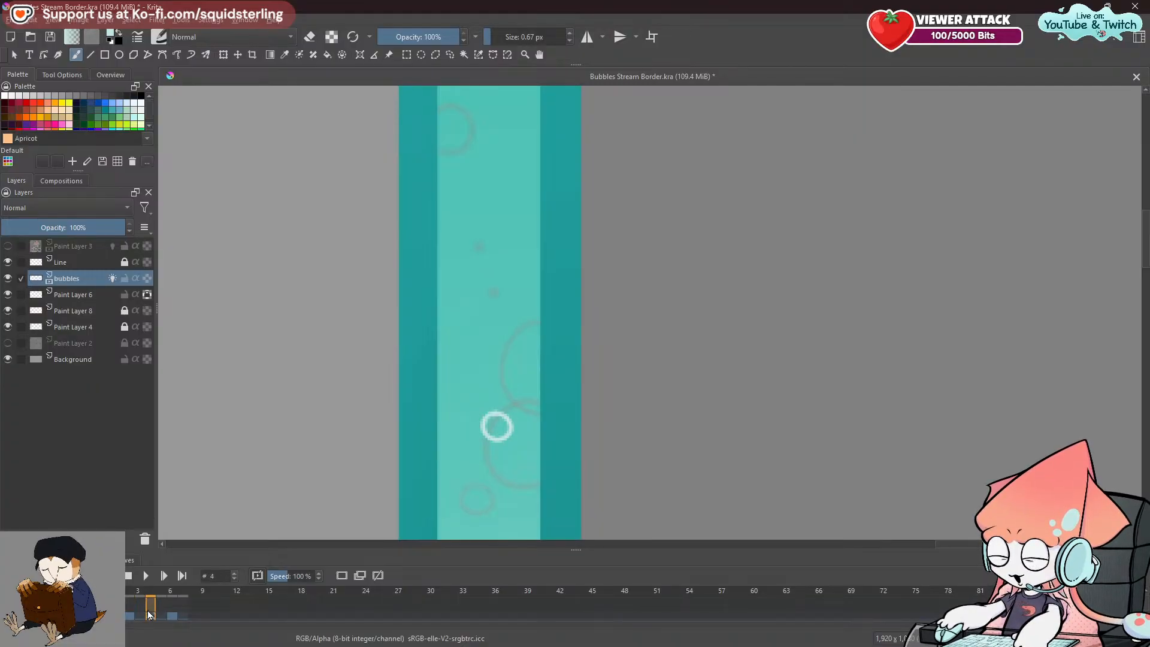
click(134, 606)
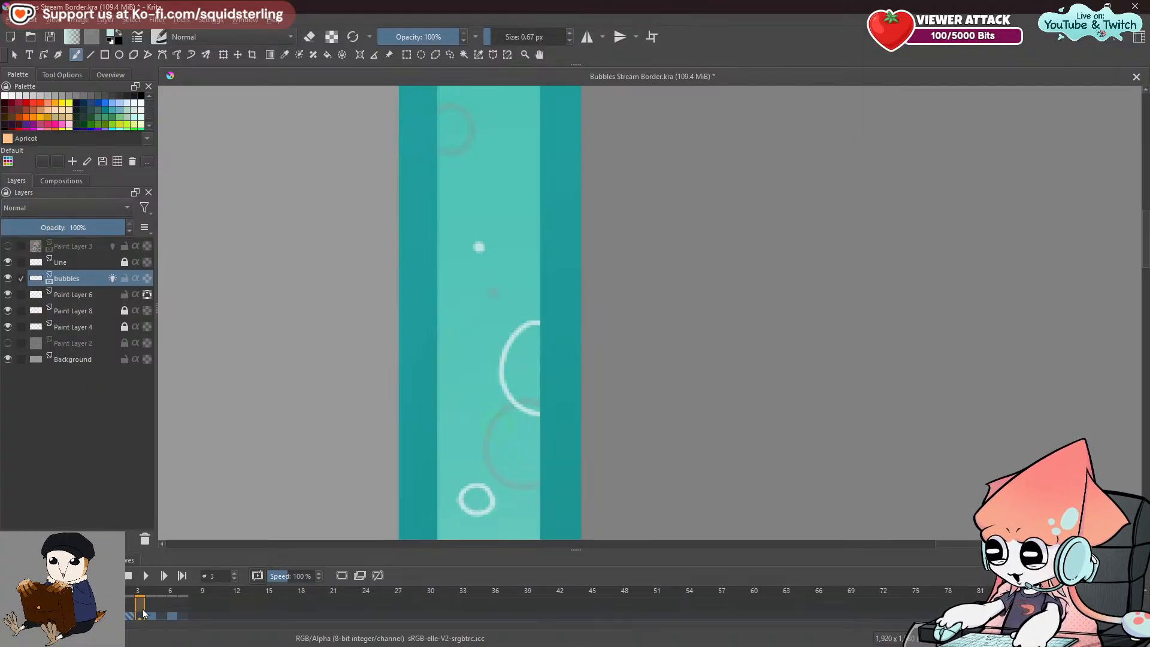
click(127, 606)
click(150, 605)
click(134, 608)
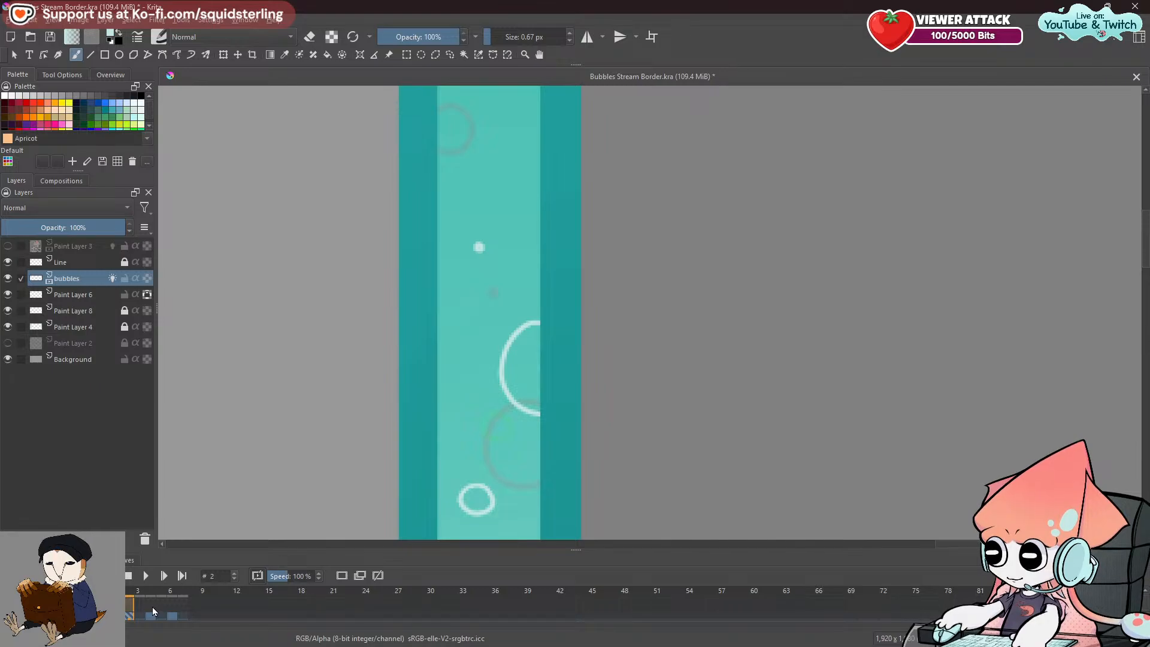
click(129, 609)
click(141, 611)
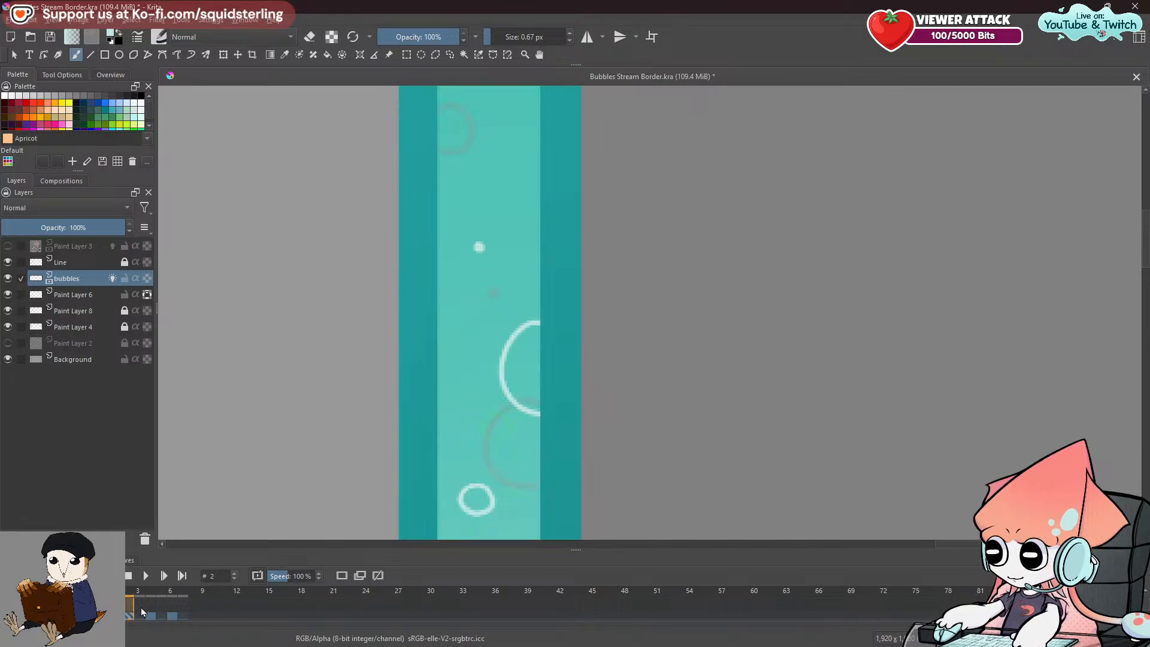
click(150, 609)
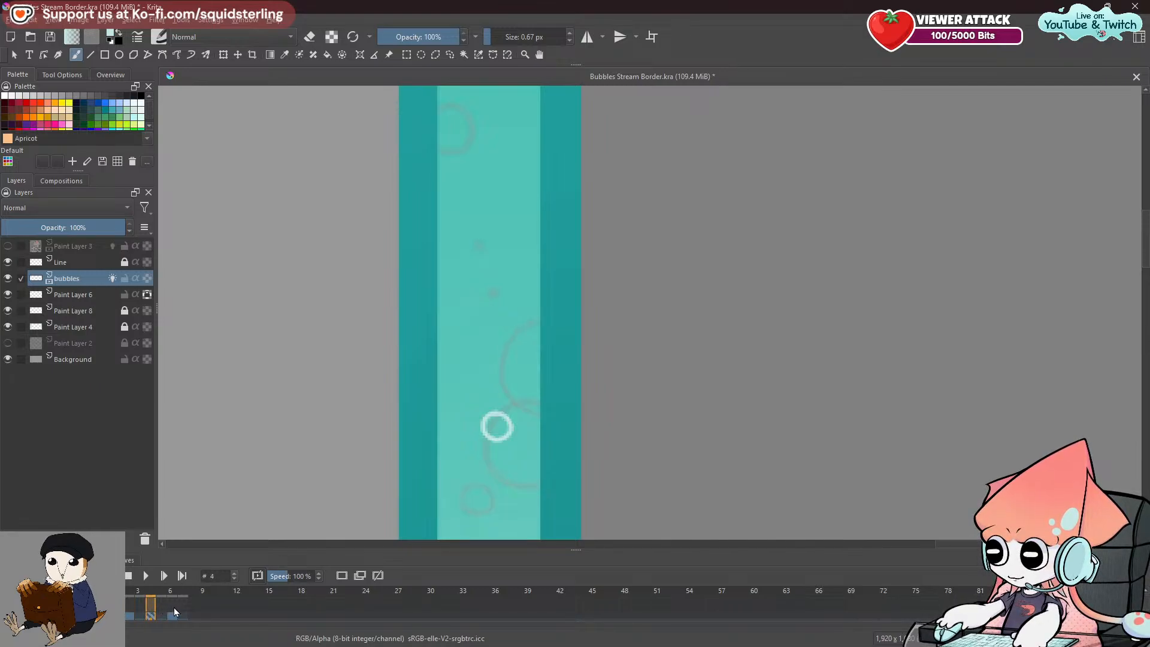
click(174, 608)
click(131, 610)
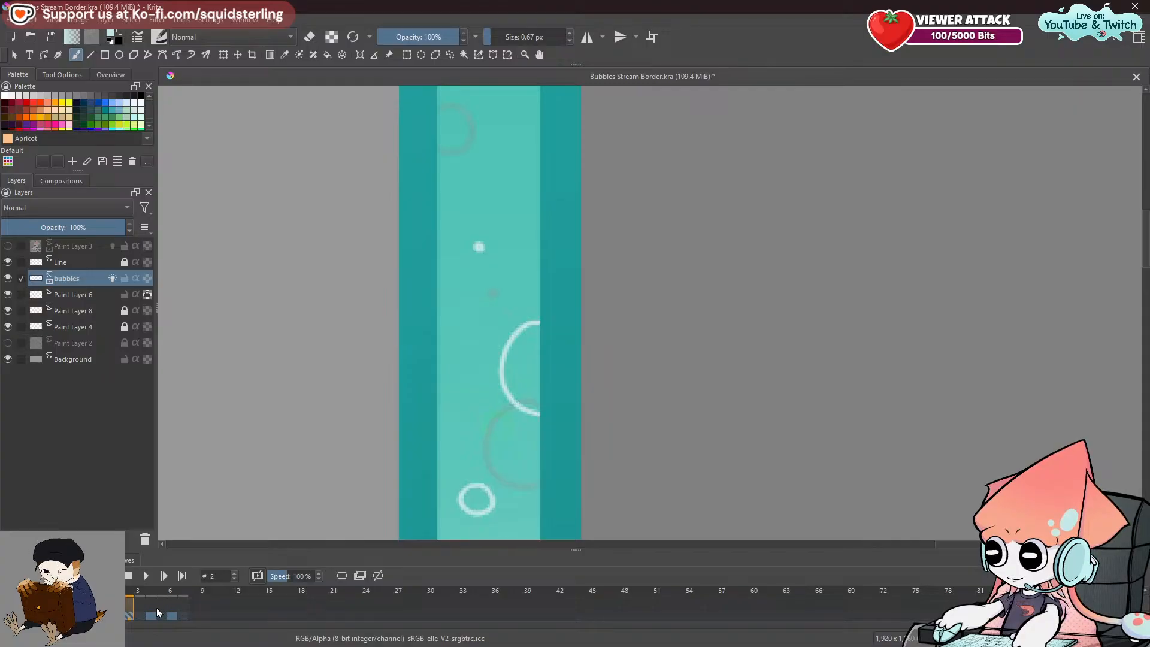
click(158, 609)
click(133, 610)
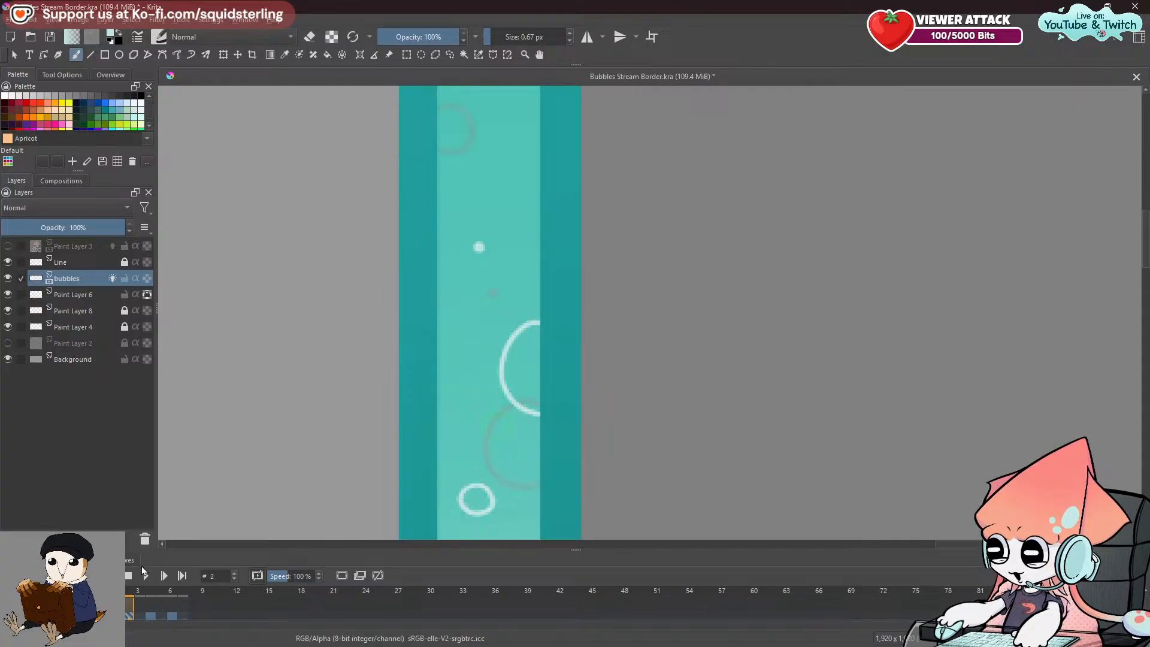
key(space)
drag(349, 426, 326, 373)
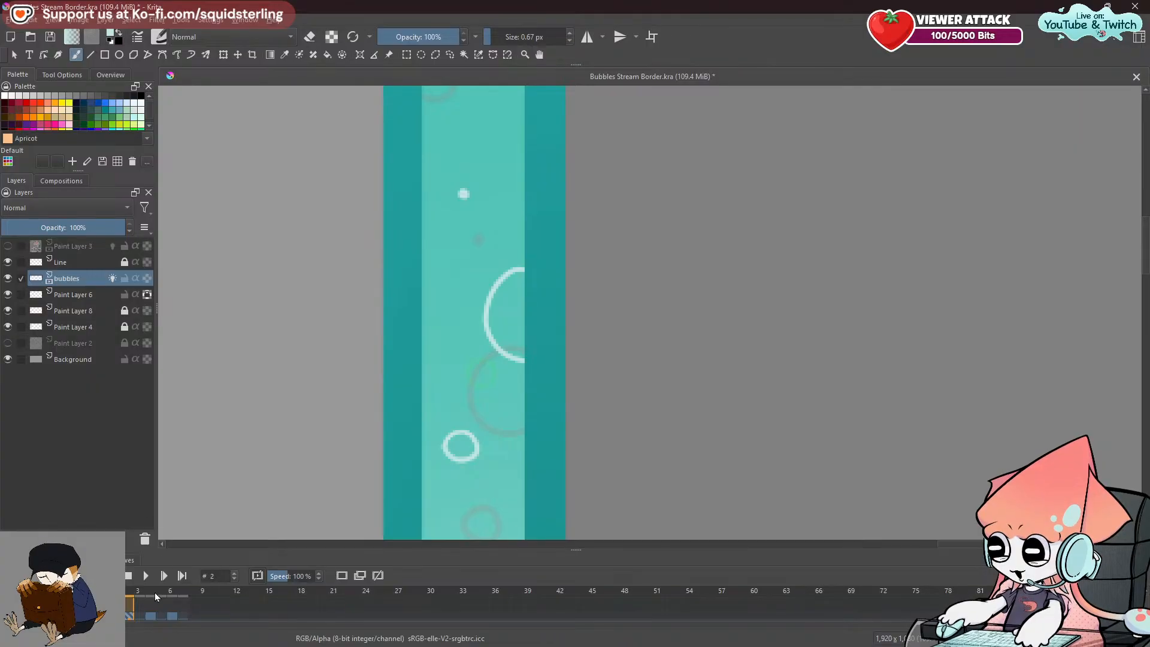
click(151, 610)
click(131, 611)
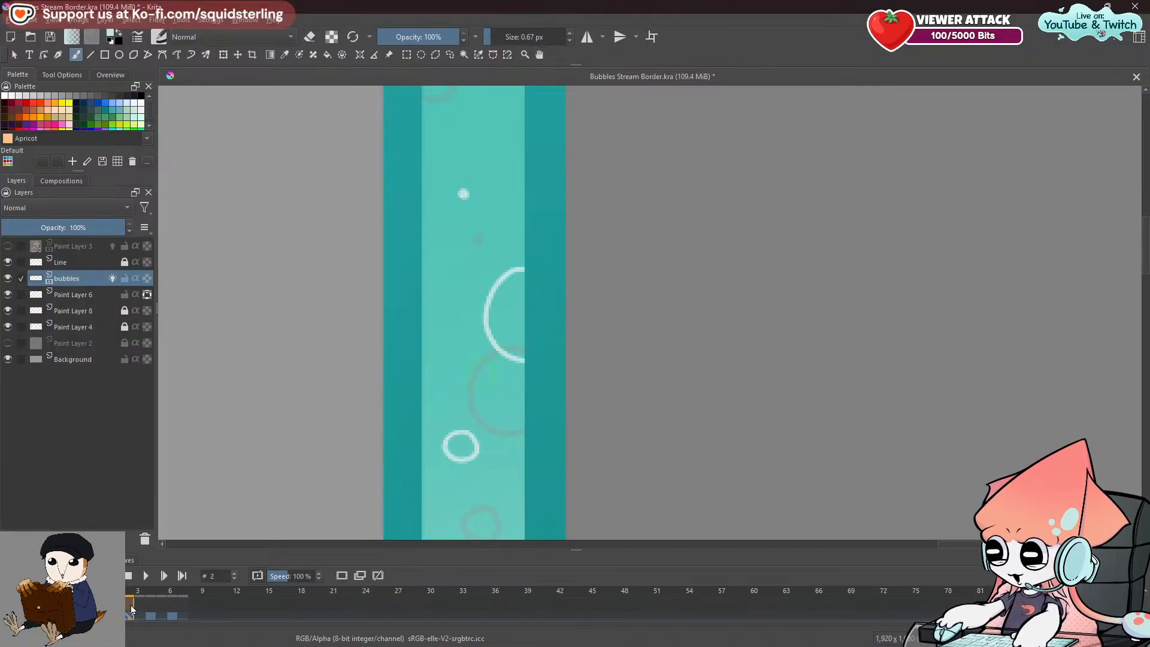
click(149, 608)
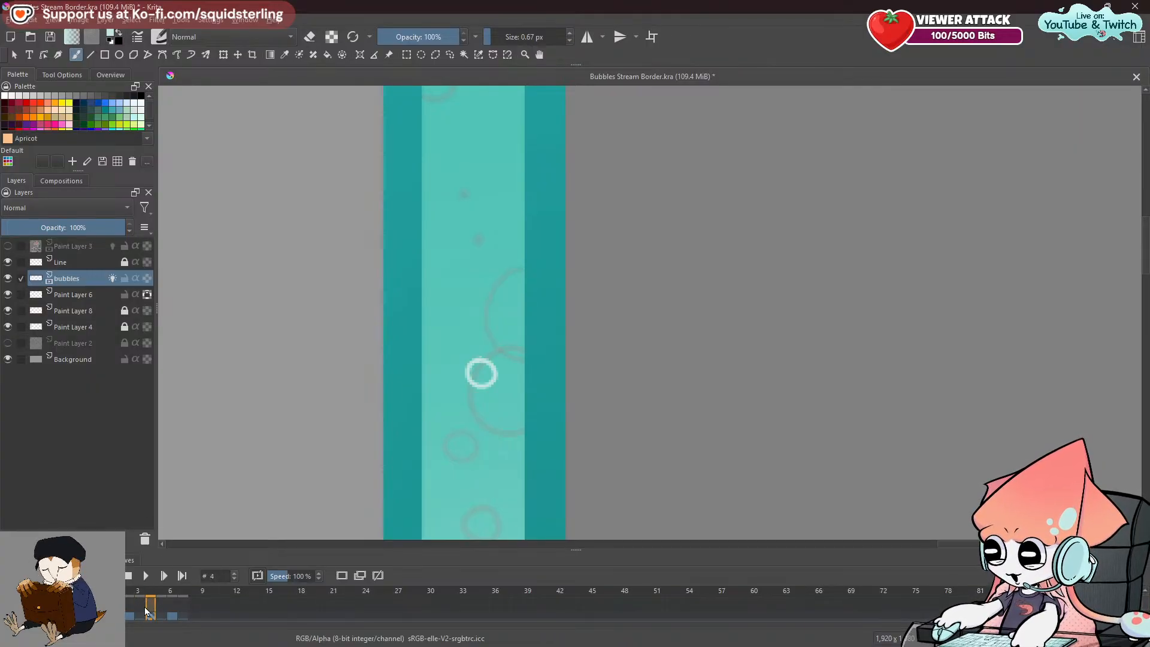
click(129, 608)
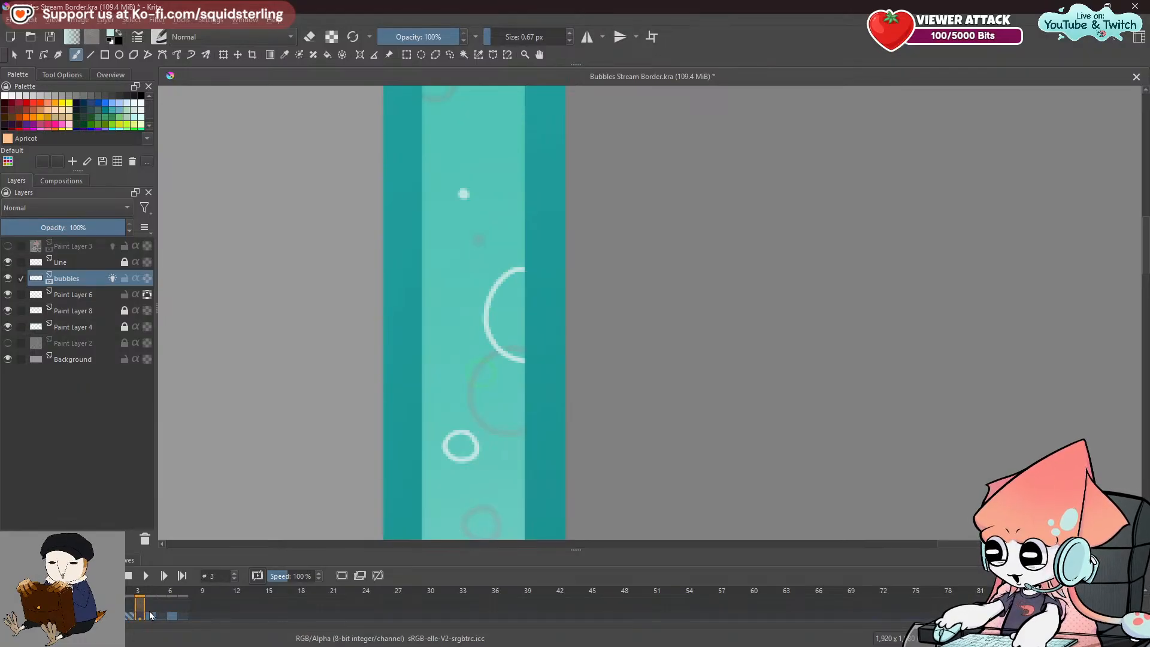
click(151, 609)
click(139, 609)
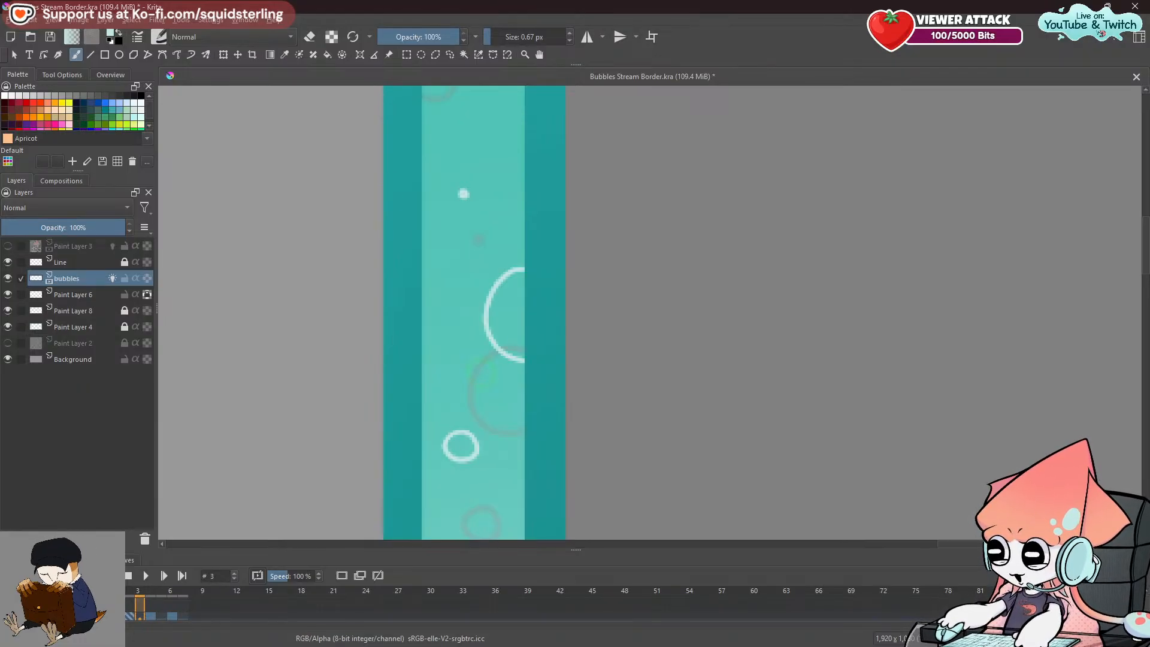
click(126, 607)
click(133, 612)
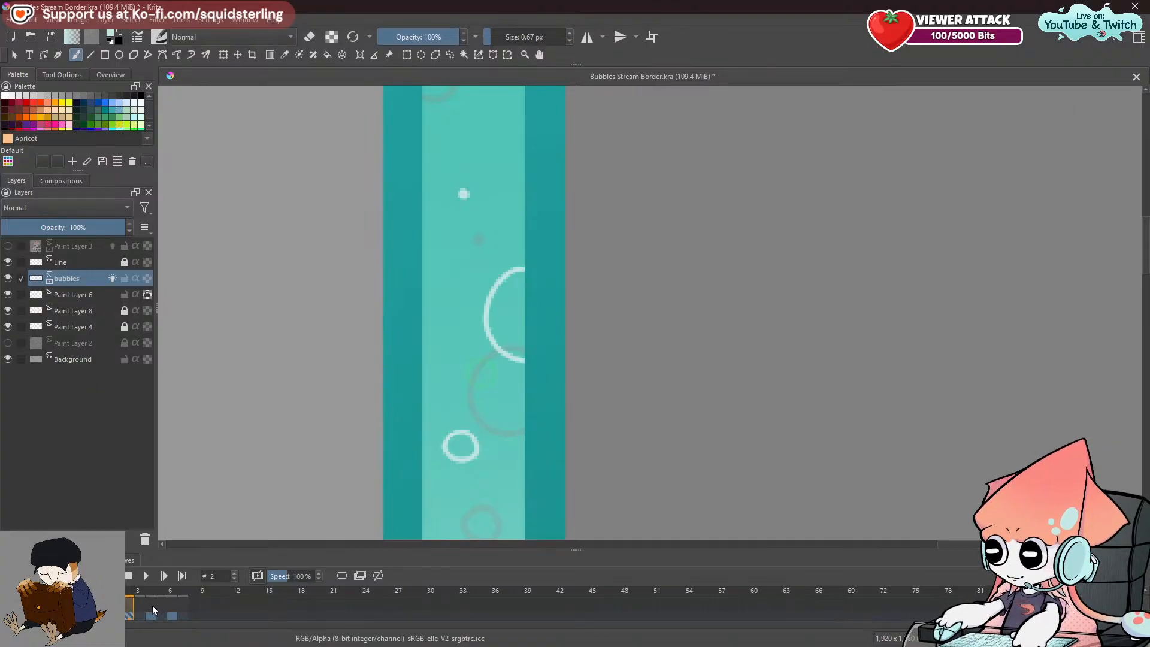
click(152, 606)
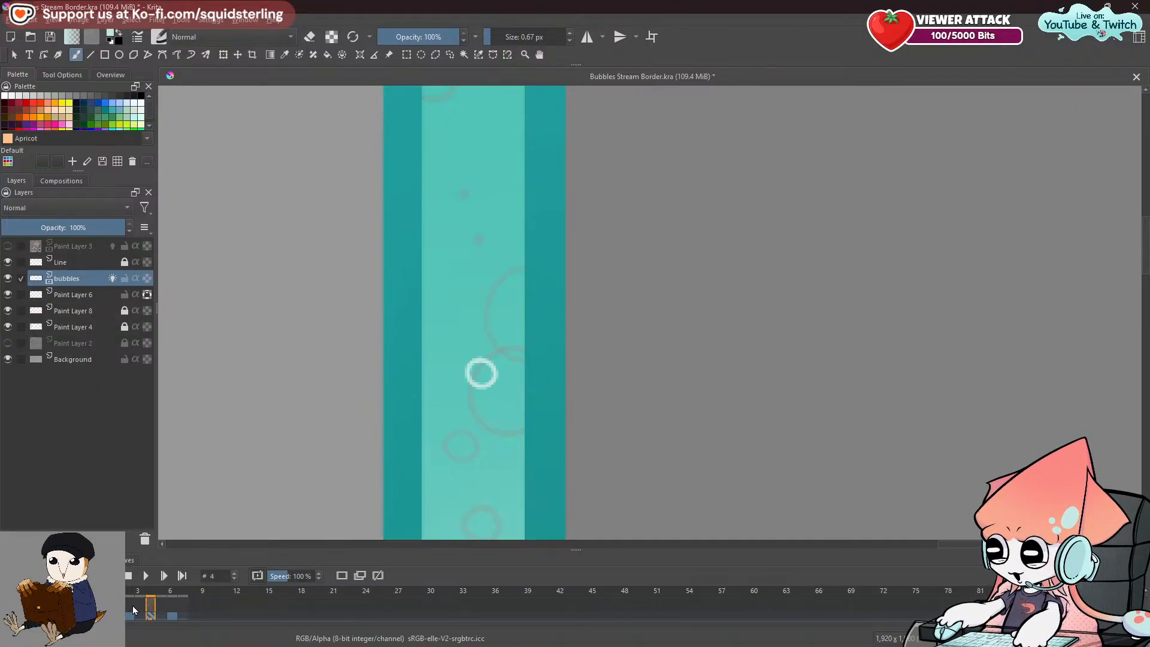
click(126, 612)
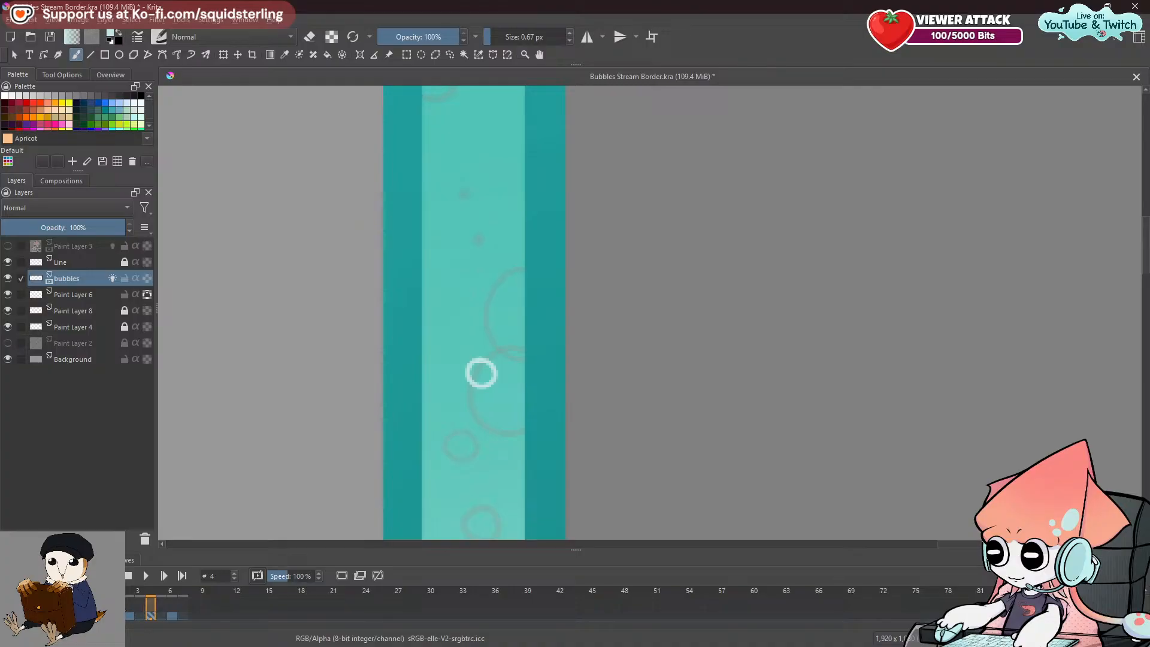
click(135, 609)
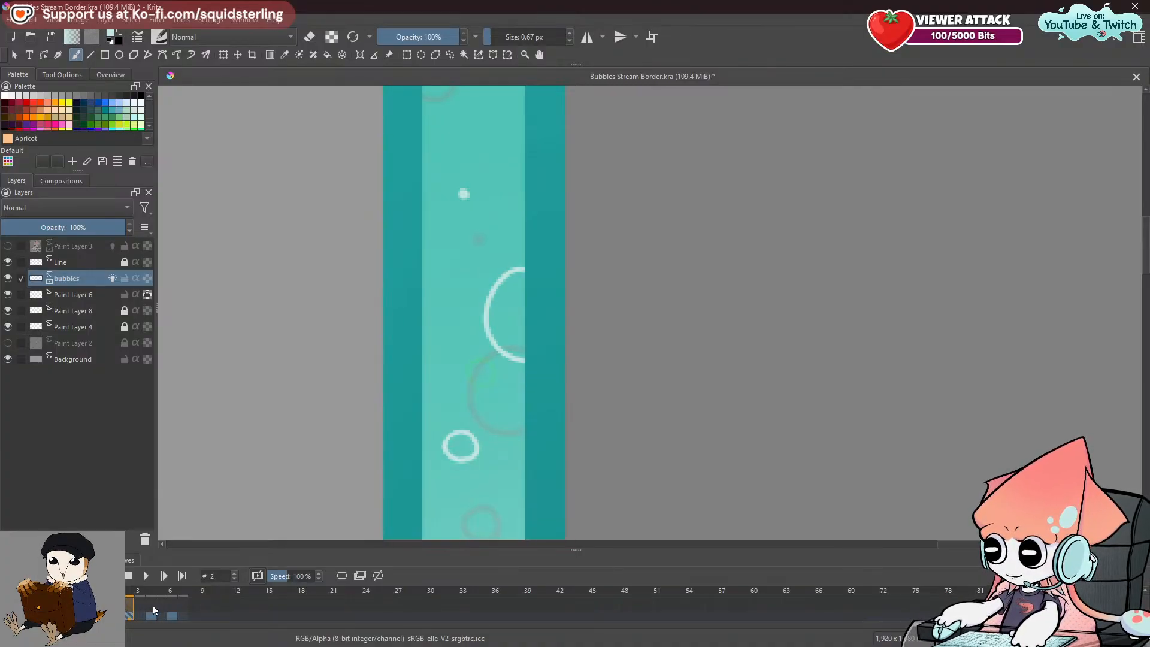
Draw a second small ring bubble on frame 4 near the strip's left edge, slightly above the existing small ring.
click(153, 605)
mouse_move(441, 299)
mouse_down()
mouse_move(431, 311)
mouse_move(456, 305)
mouse_up()
key(ctrl+z)
key(ctrl+z)
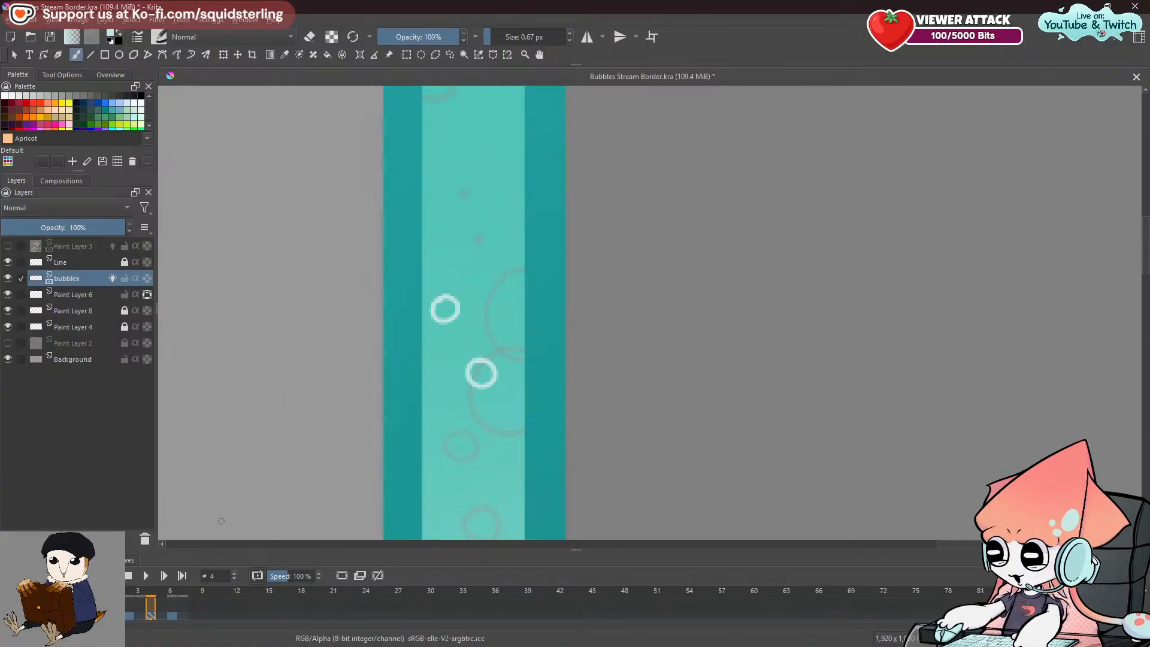
key(e)
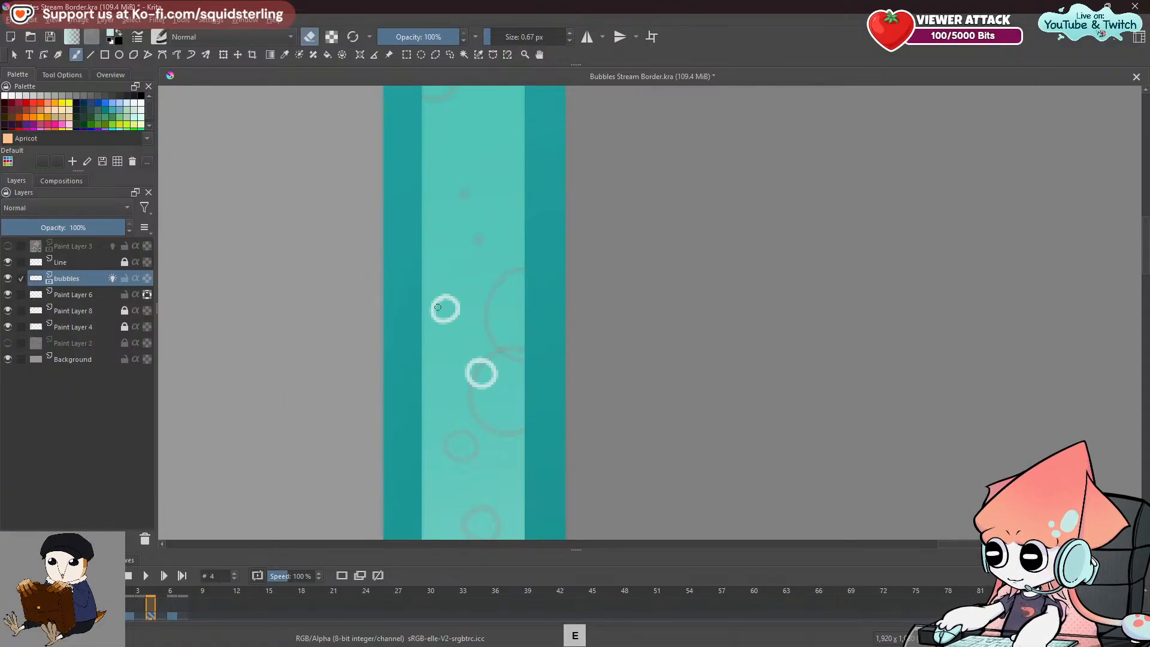
key(e)
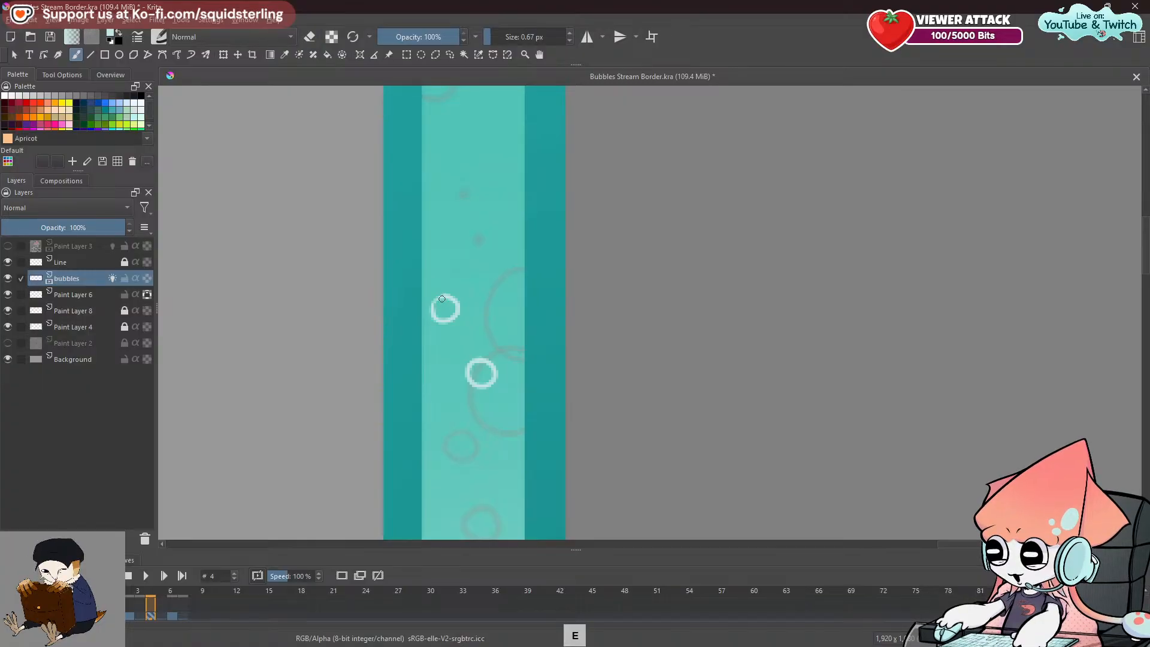
Undo the last stroke on frame 4, then flip between frames 1, 2 and 4 to examine how the small ring bubbles move.
key(ctrl+z)
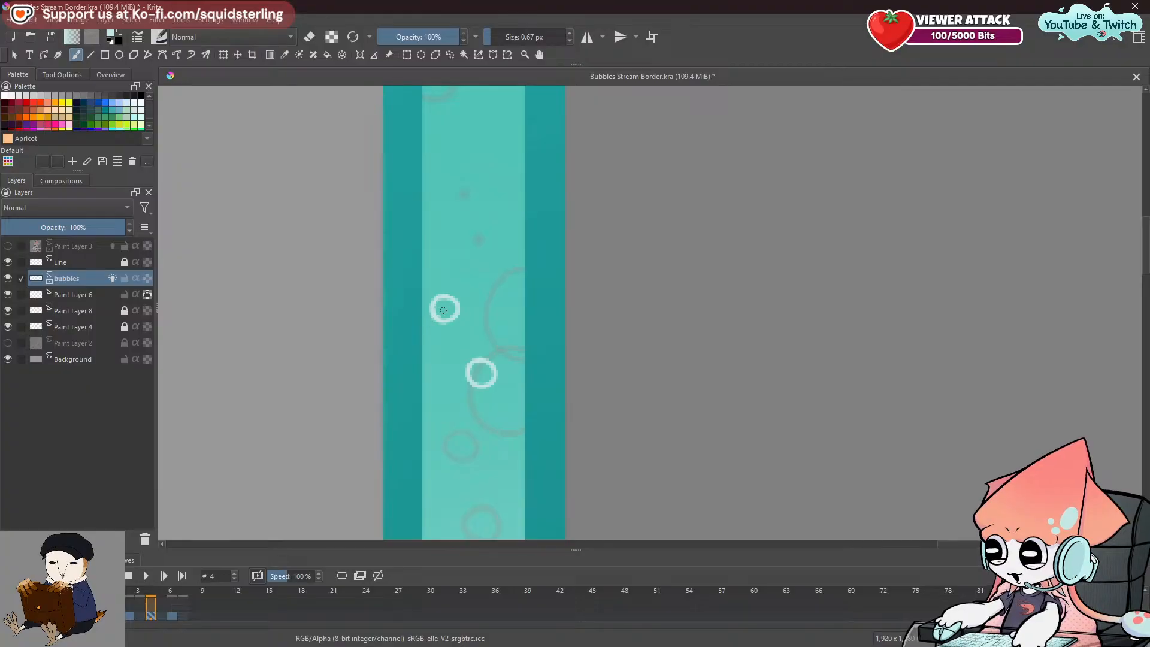
click(107, 605)
click(128, 606)
click(149, 604)
click(131, 605)
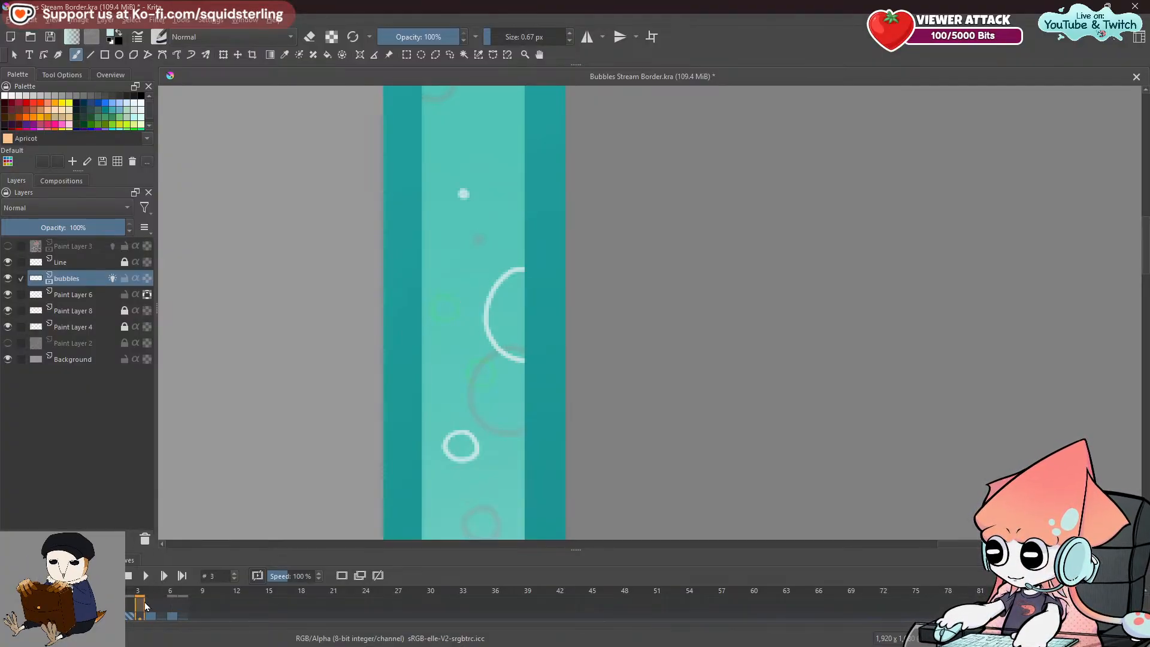
click(131, 605)
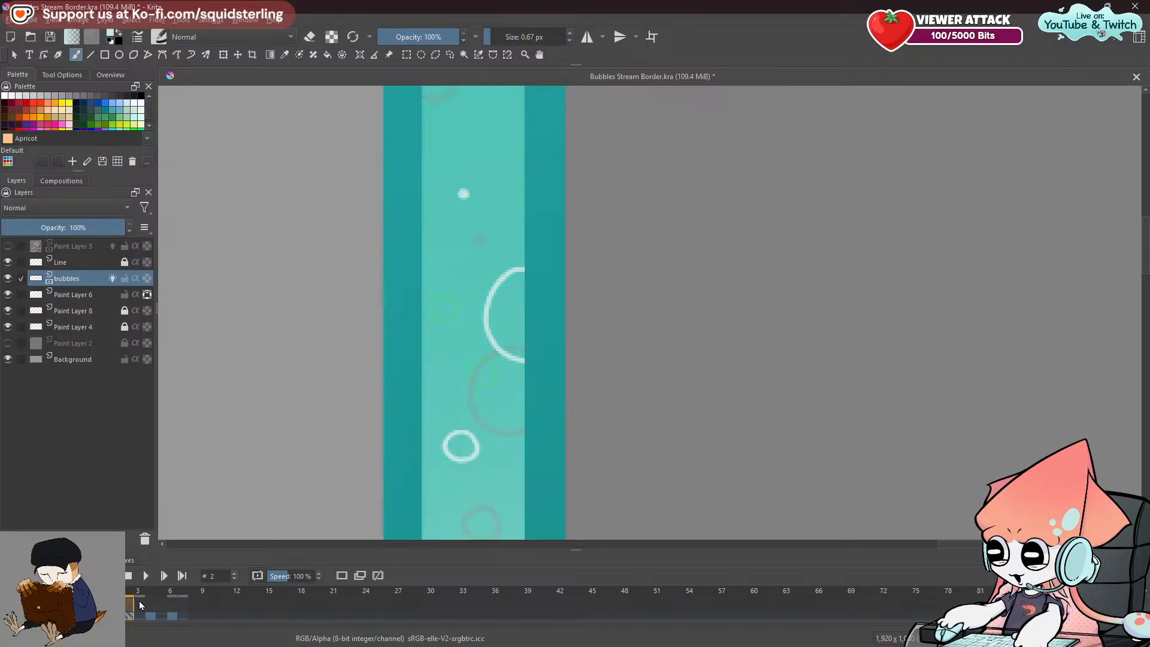
click(152, 607)
click(141, 606)
click(128, 606)
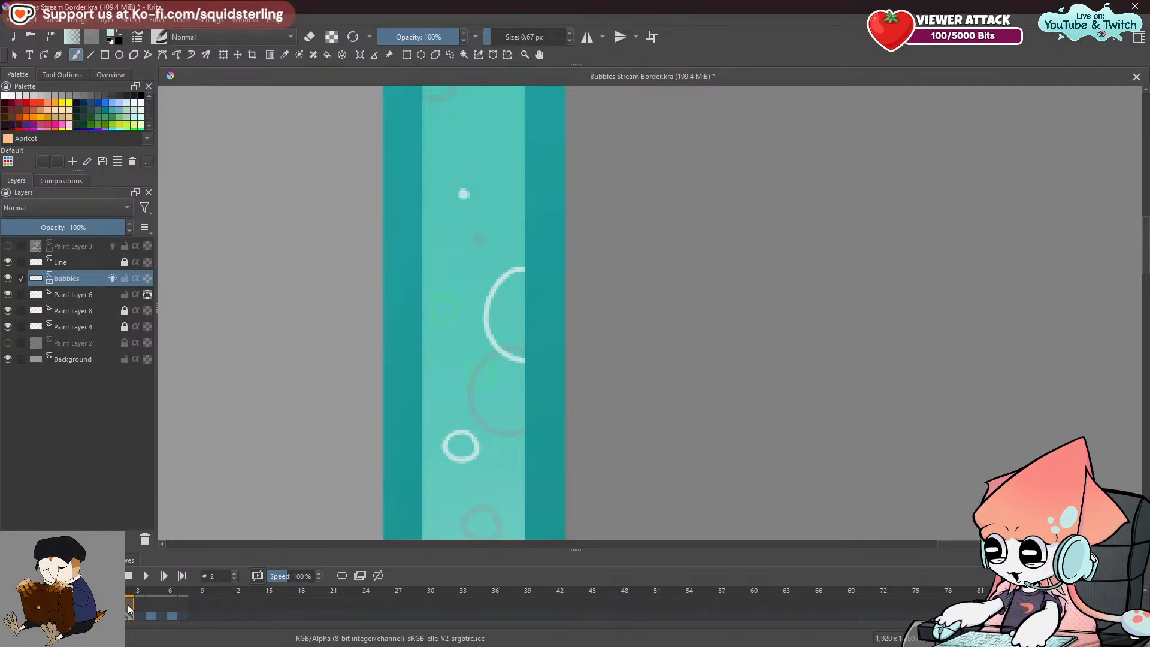
click(140, 607)
click(148, 608)
click(120, 610)
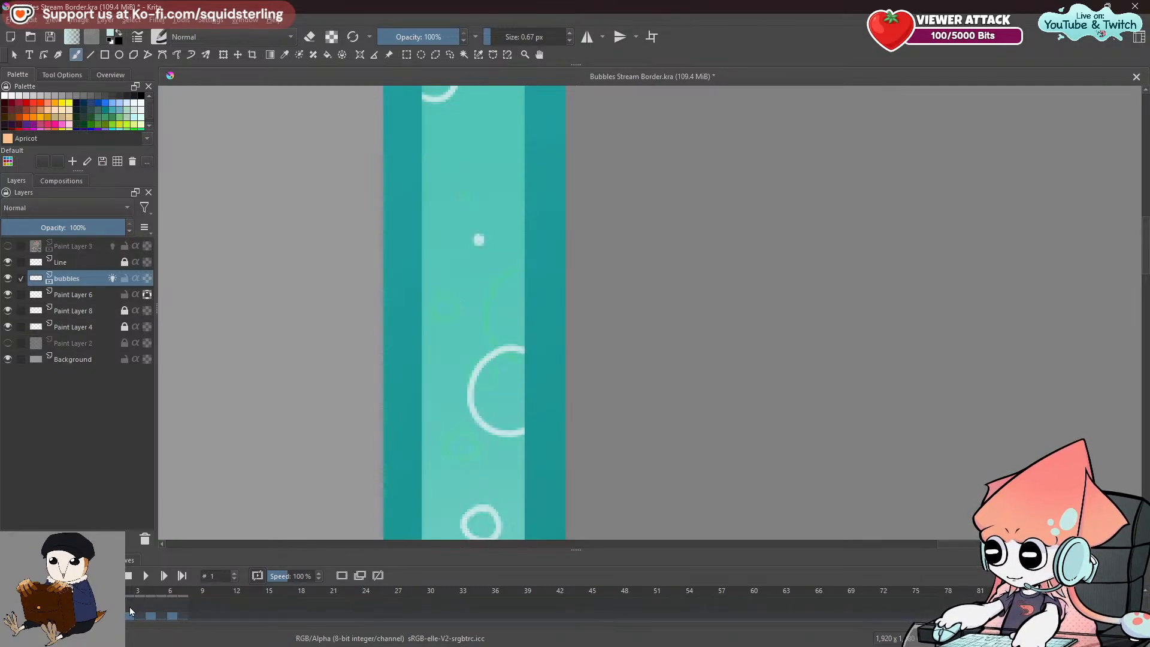
click(130, 610)
click(146, 606)
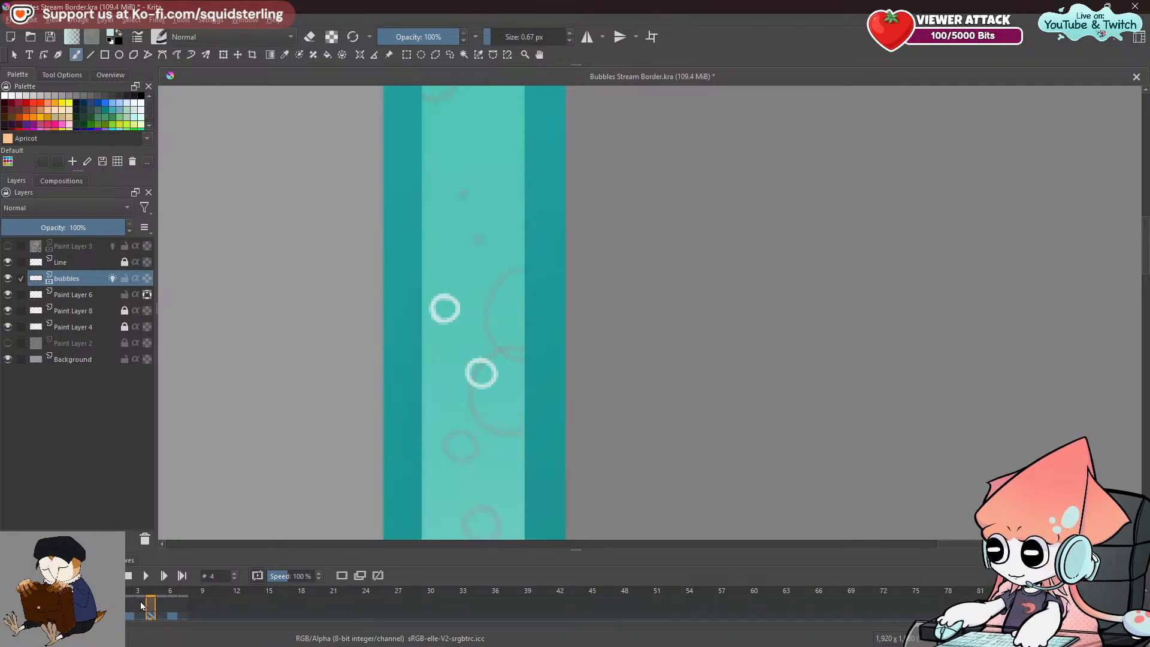
click(142, 601)
click(150, 604)
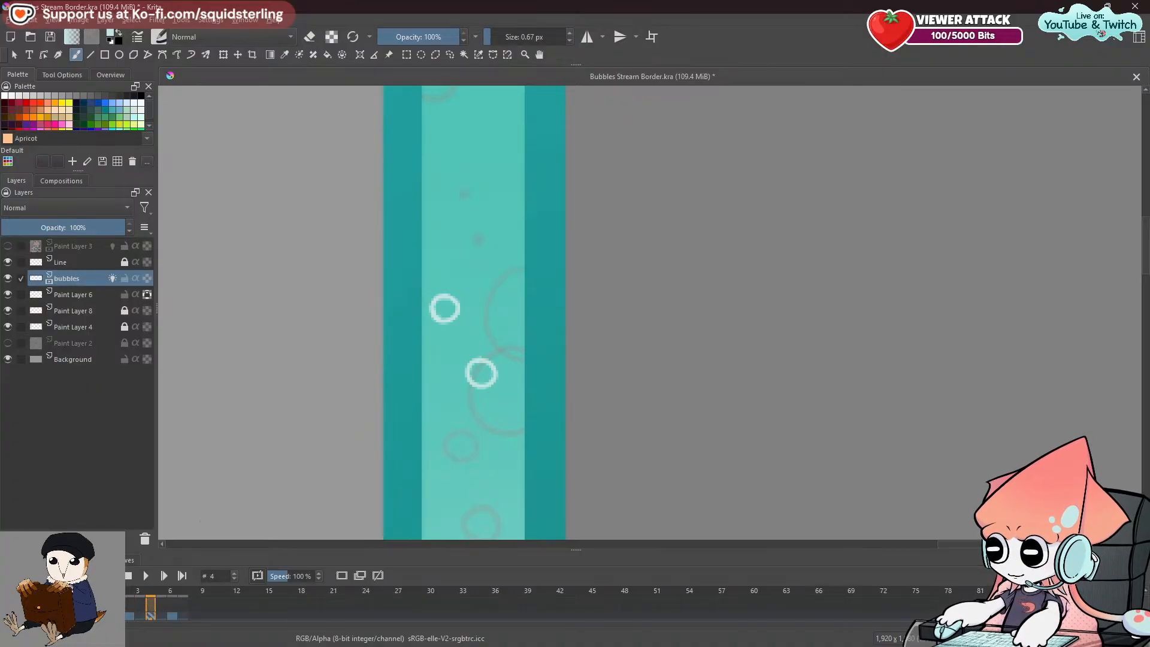
Erase the upper small ring bubble near the strip's left edge on frame 4, keeping the lower ring.
drag(470, 373, 479, 373)
click(141, 599)
click(150, 599)
mouse_move(450, 301)
mouse_down()
mouse_move(436, 299)
mouse_move(446, 324)
mouse_move(433, 304)
mouse_up()
key(e)
key(ctrl+z)
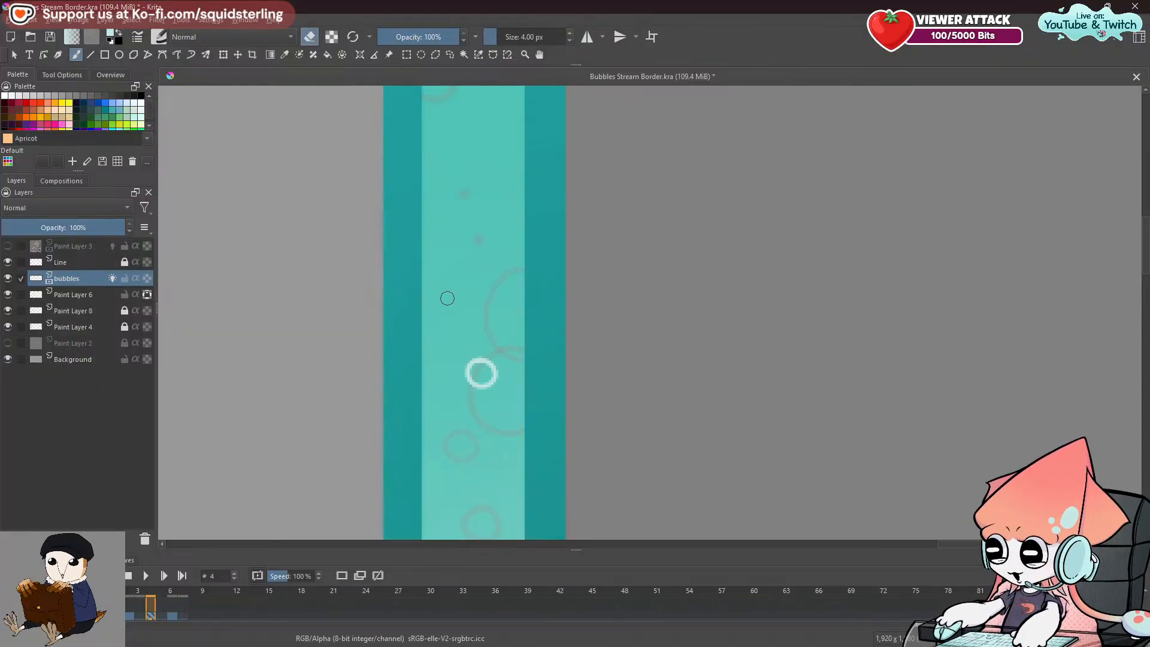
Go to frame 6, reduce the brush size to 0.48 px and switch from erasing back to painting.
click(129, 615)
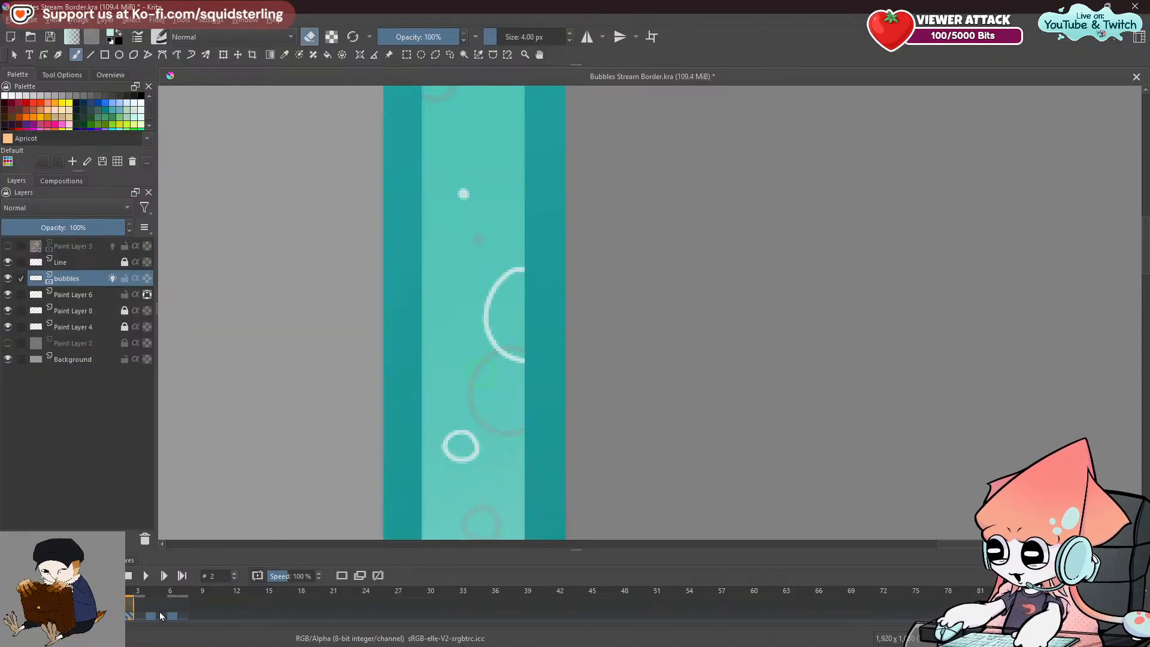
click(154, 609)
click(174, 609)
key(bracketleft)
key(bracketleft)
key(bracketleft)
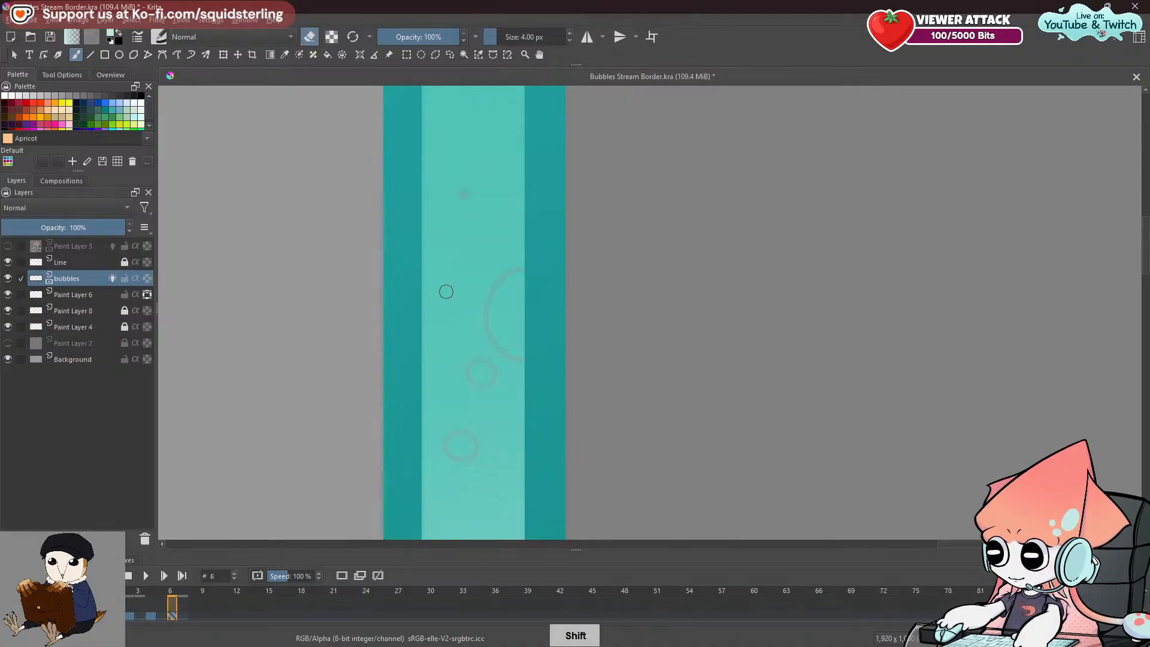
key(e)
Try to draw a small ring bubble on frame 6 near the strip's left edge, undoing each attempt.
mouse_move(448, 292)
mouse_down()
mouse_move(478, 322)
mouse_move(479, 311)
mouse_move(449, 307)
mouse_move(429, 316)
mouse_move(447, 292)
mouse_move(444, 311)
mouse_move(455, 310)
mouse_up()
key(ctrl+z)
key(ctrl+z)
key(ctrl+z)
key(ctrl+z)
key(ctrl+z)
drag(442, 308, 443, 309)
key(ctrl+z)
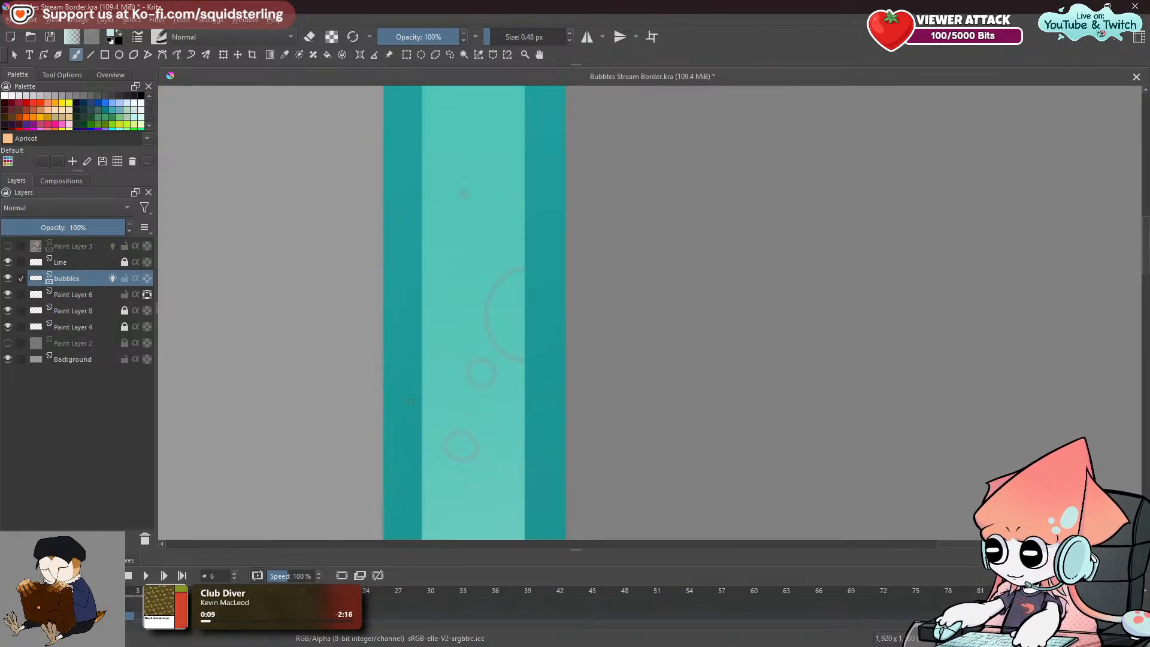
Flip repeatedly between frames 1, 2 and 4, examining how the bubbles rise and shift from frame to frame.
click(130, 615)
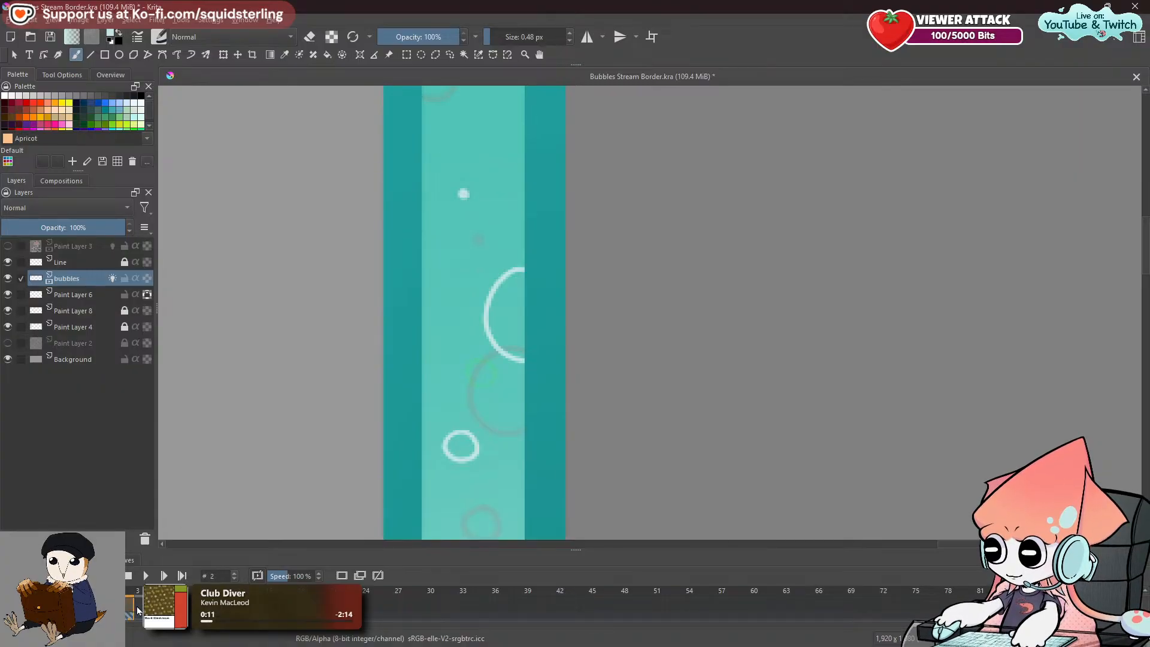
click(118, 615)
click(131, 612)
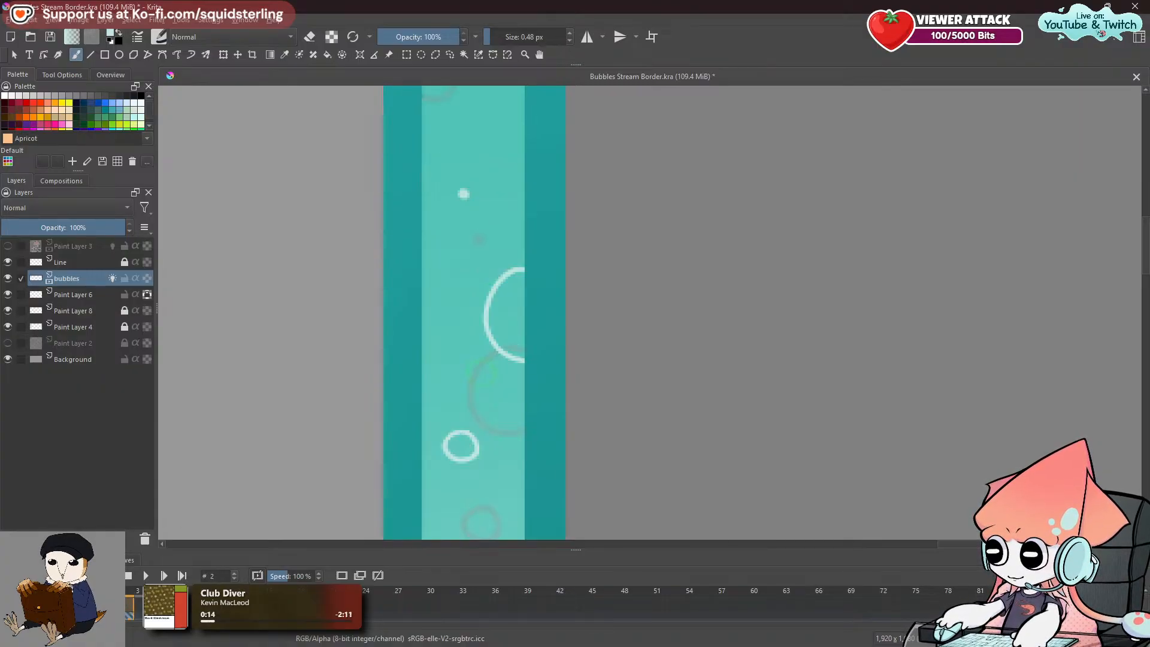
click(151, 614)
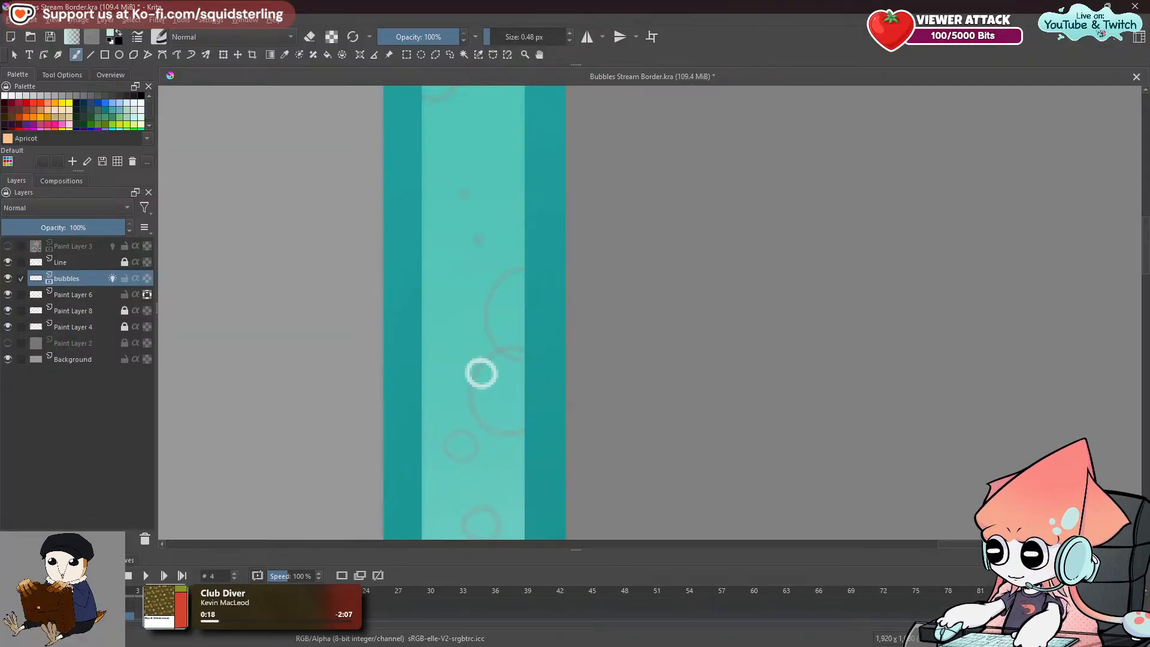
click(128, 611)
click(140, 609)
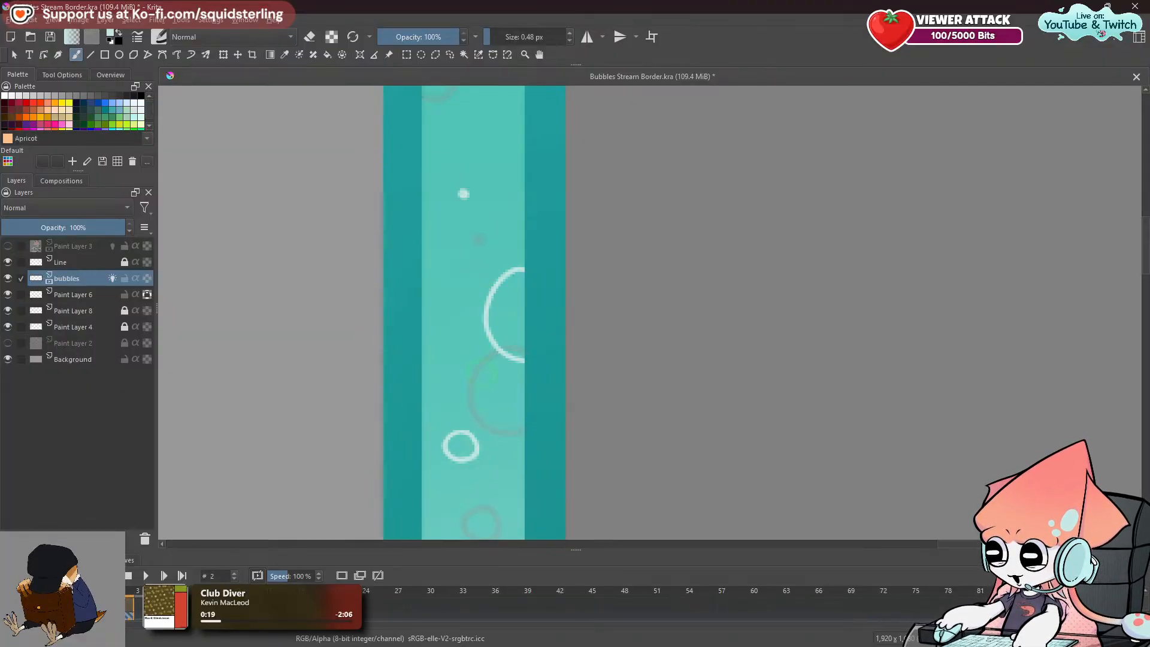
click(150, 609)
click(129, 611)
click(117, 610)
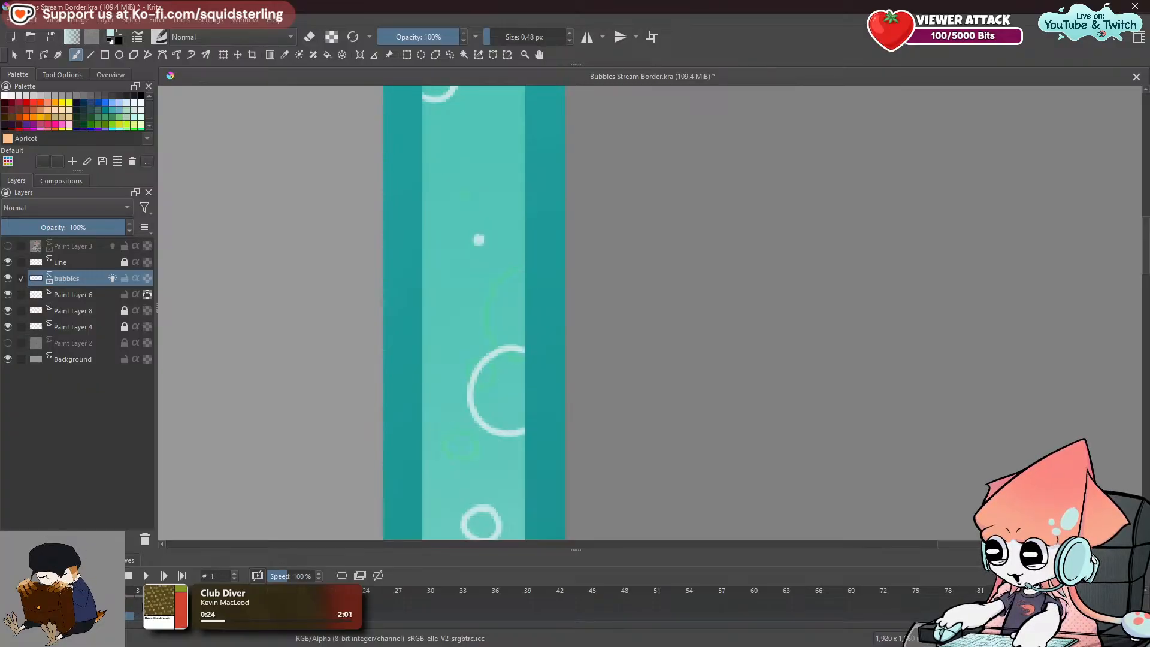
click(137, 616)
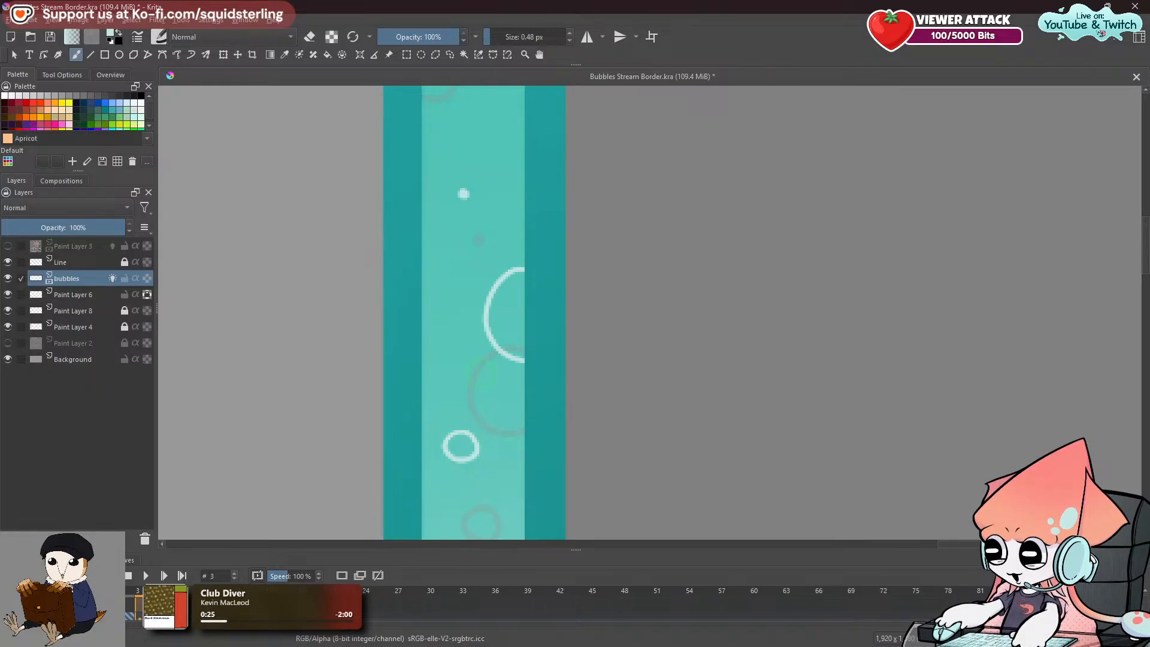
click(130, 615)
click(118, 612)
click(126, 611)
click(148, 611)
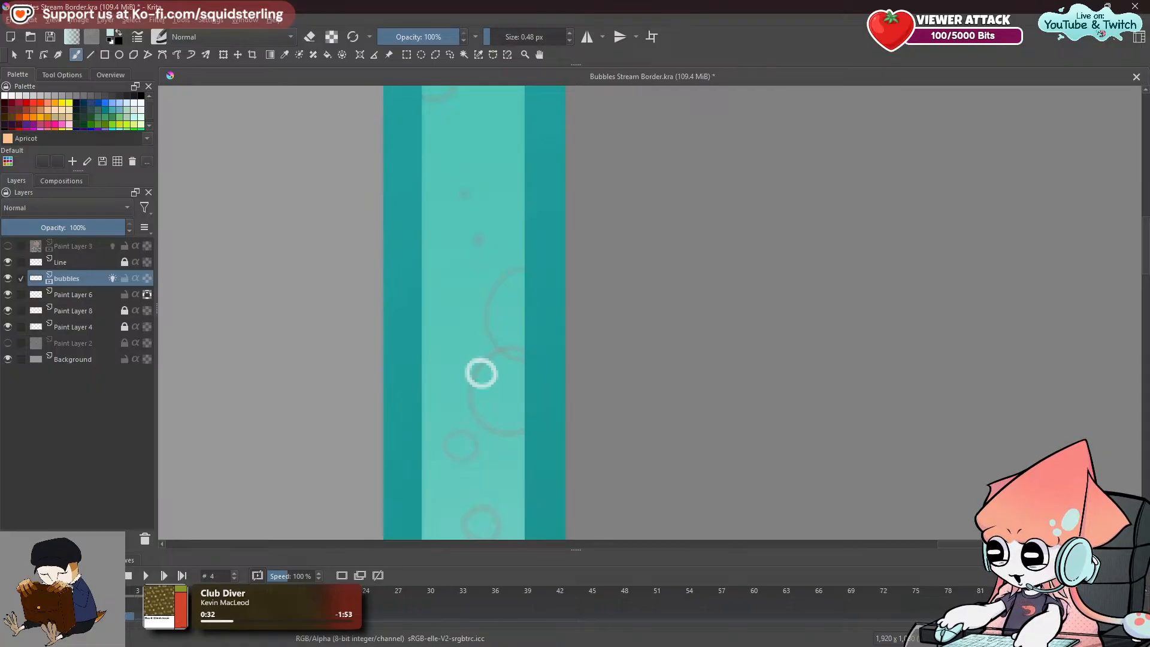
click(171, 613)
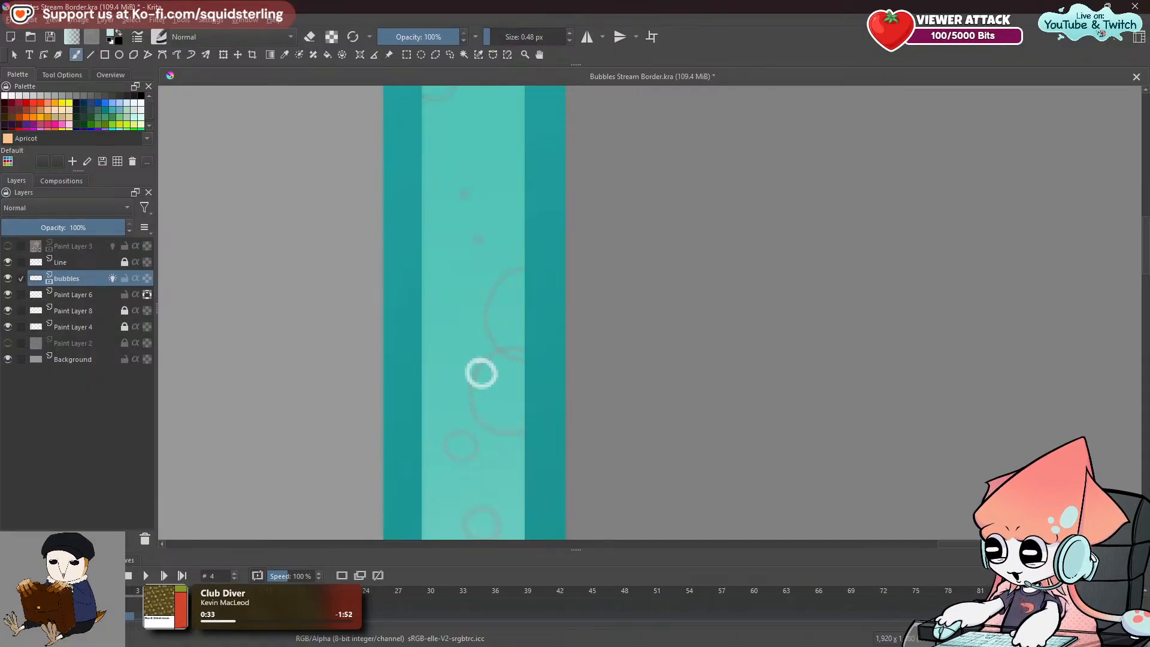
click(130, 611)
click(149, 612)
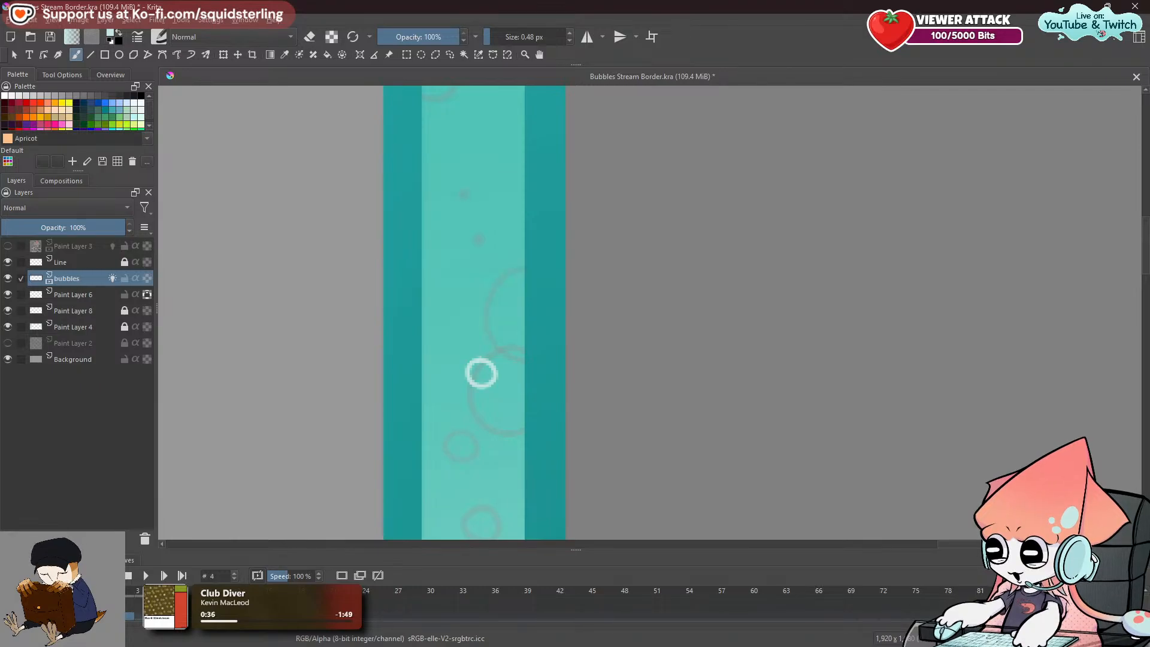
Draw a small ring bubble on frame 6 above the onion-skin ring, near the strip's left edge, undoing uneven attempts.
click(171, 613)
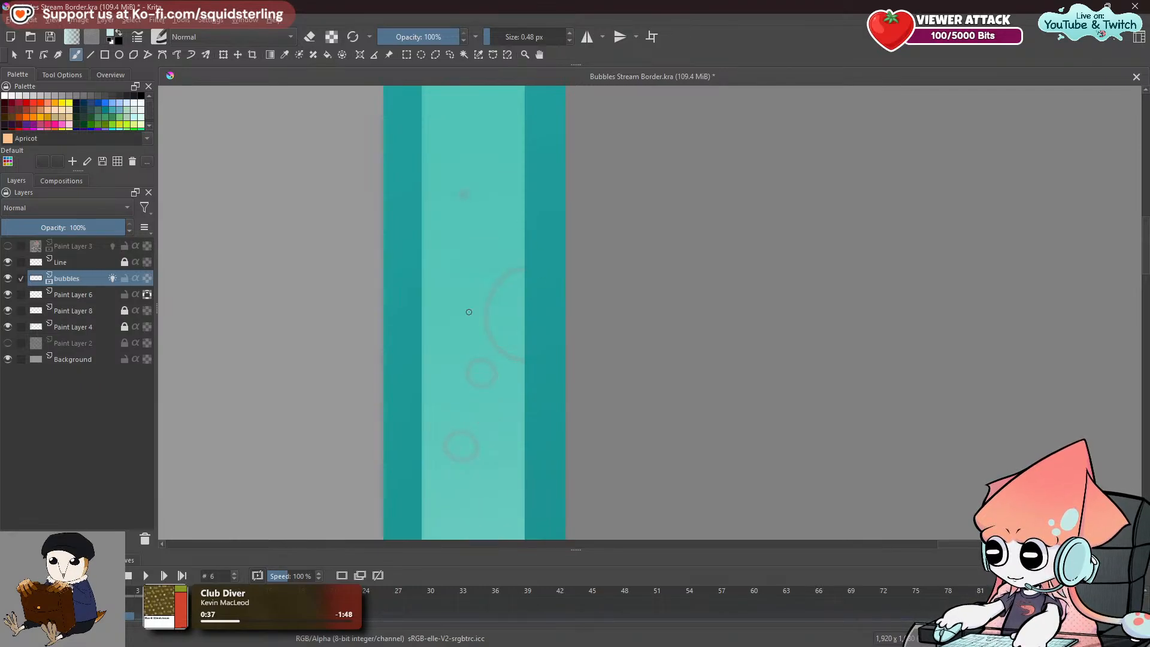
mouse_move(448, 308)
mouse_down()
mouse_move(460, 297)
mouse_move(448, 292)
mouse_move(435, 313)
mouse_move(463, 306)
mouse_move(453, 297)
mouse_move(464, 309)
mouse_move(442, 315)
mouse_move(452, 296)
mouse_up()
key(ctrl+z)
key(ctrl+z)
key(ctrl+z)
key(ctrl+z)
key(ctrl+z)
key(ctrl+z)
key(ctrl+z)
key(ctrl+z)
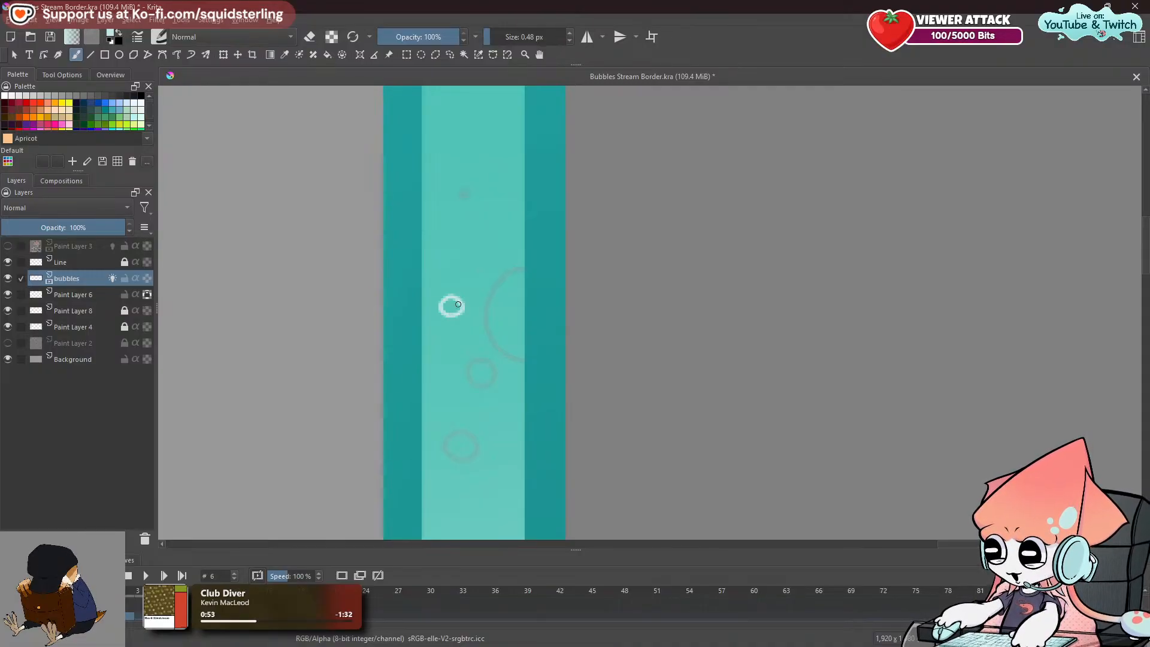
Refine the small ring's outline on frame 6, alternating between erasing and painting to round it.
key(e)
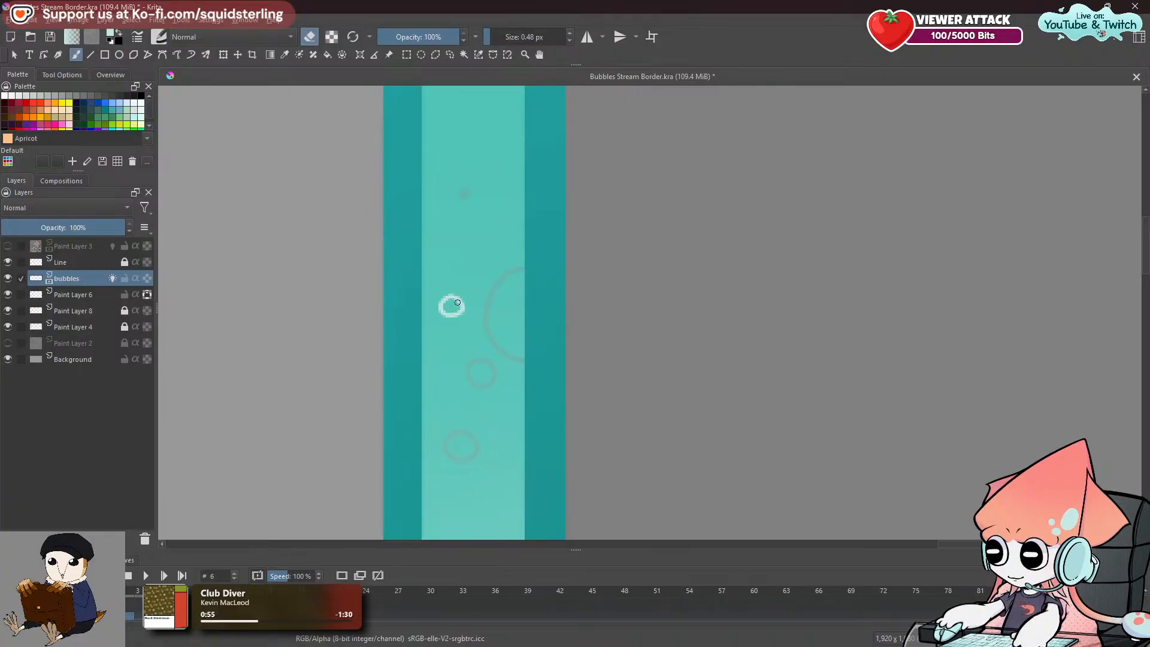
key(e)
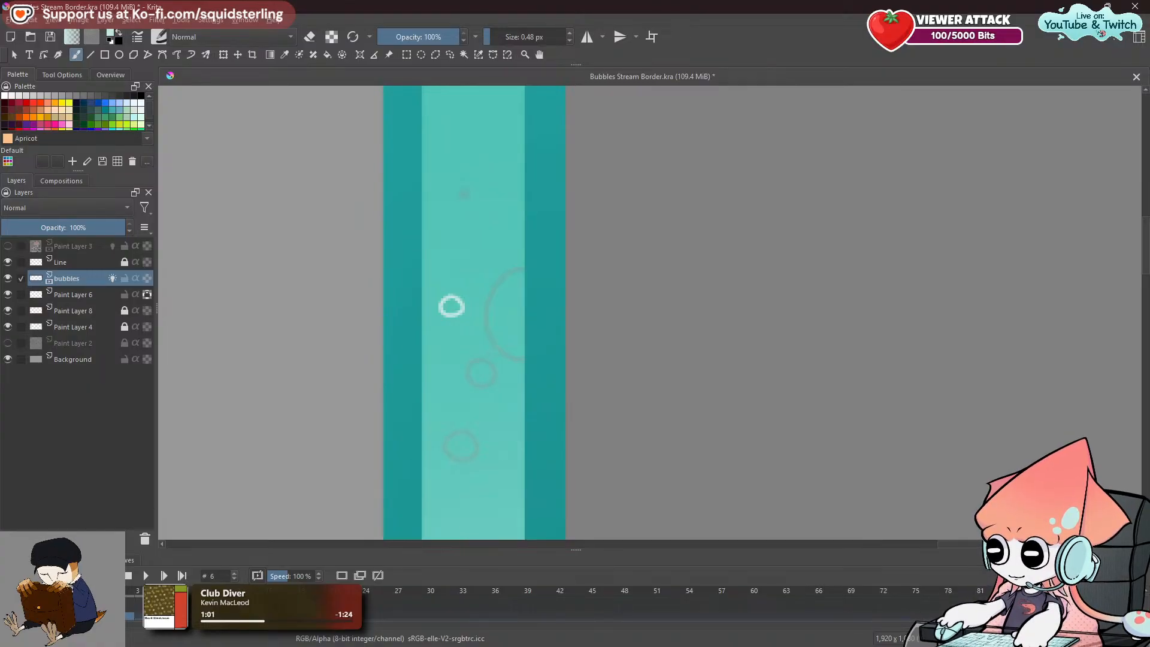
key(e)
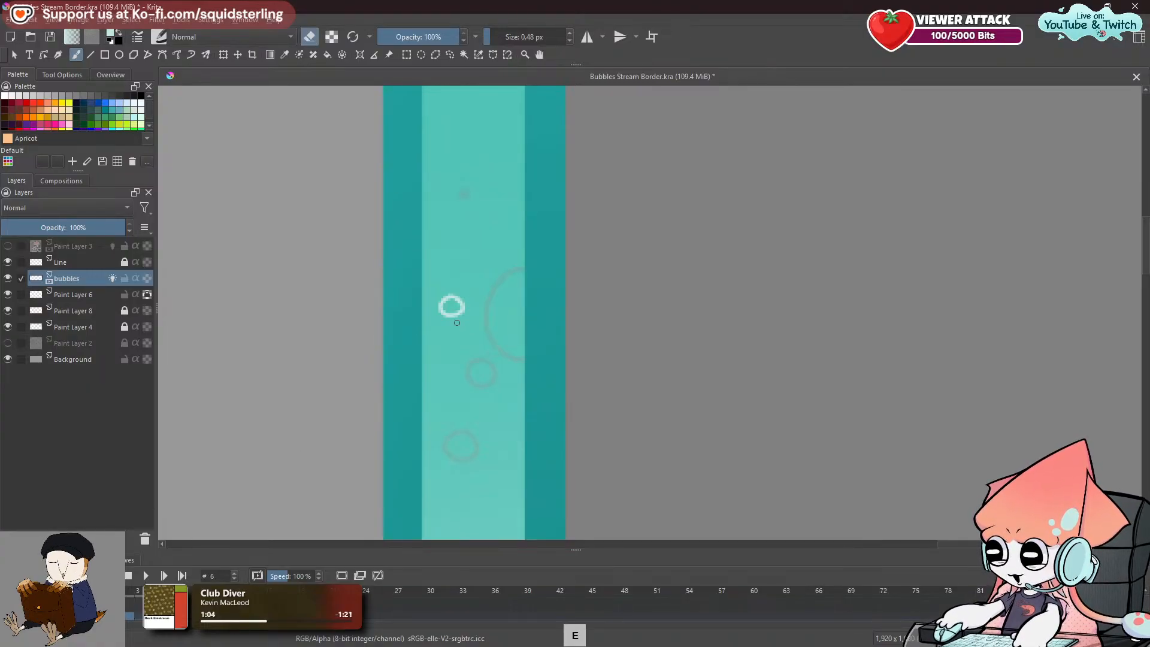
key(e)
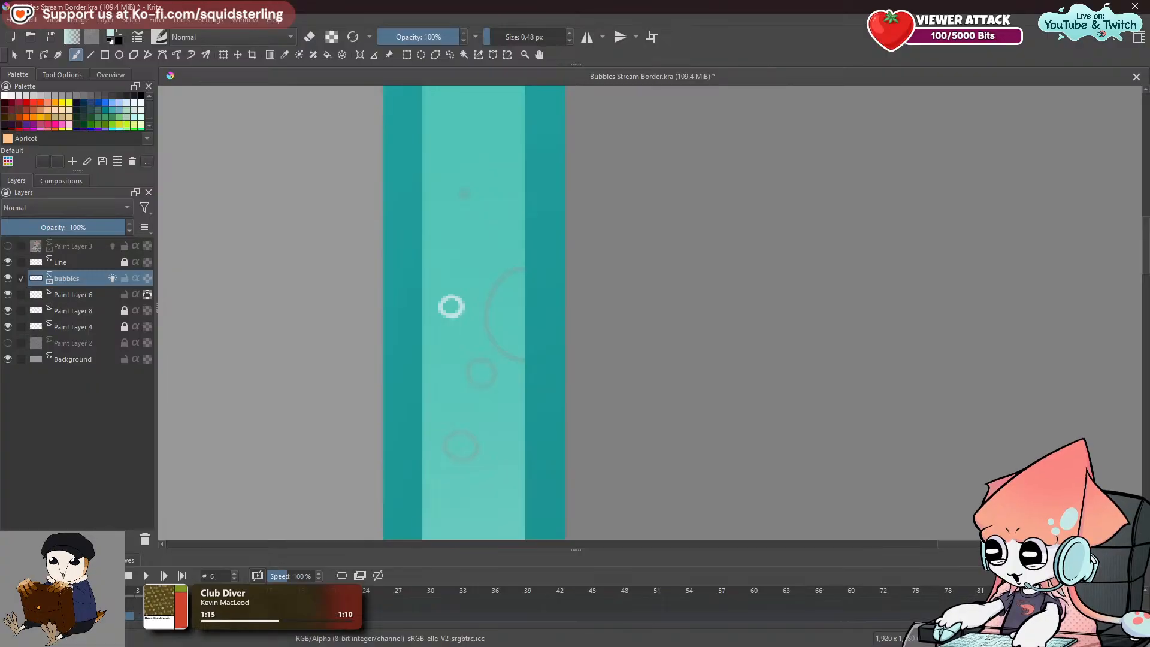
Step between frames 2, 4 and 6 to compare the small ring bubble's size and position.
key(Left)
key(Left)
key(Left)
key(Right)
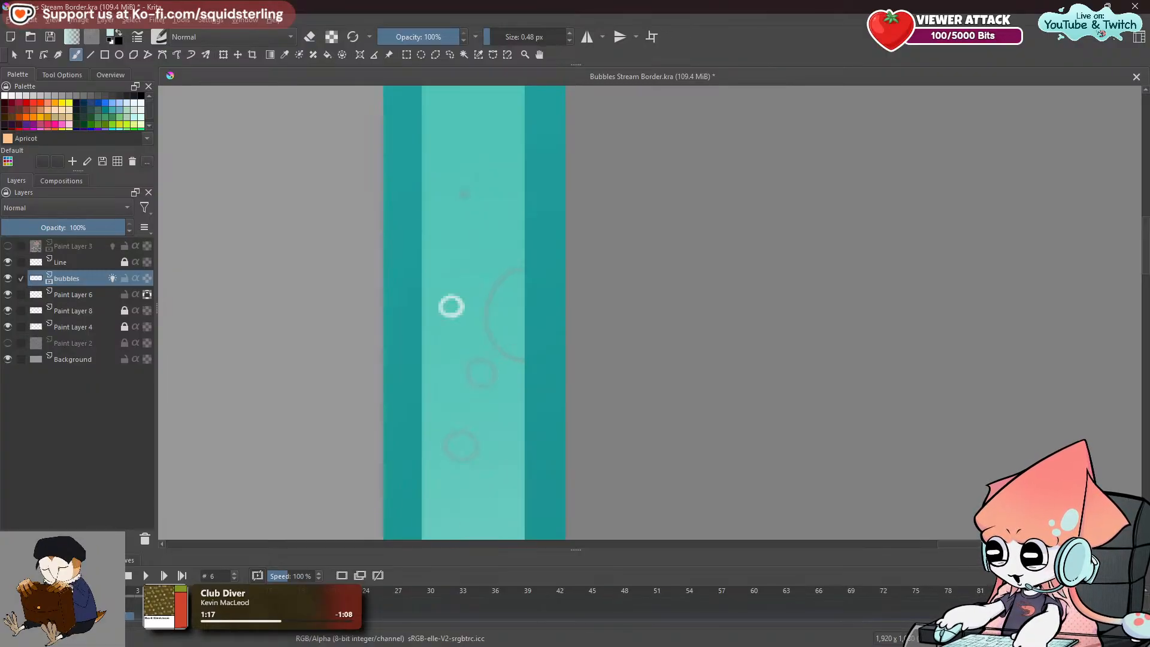
click(130, 611)
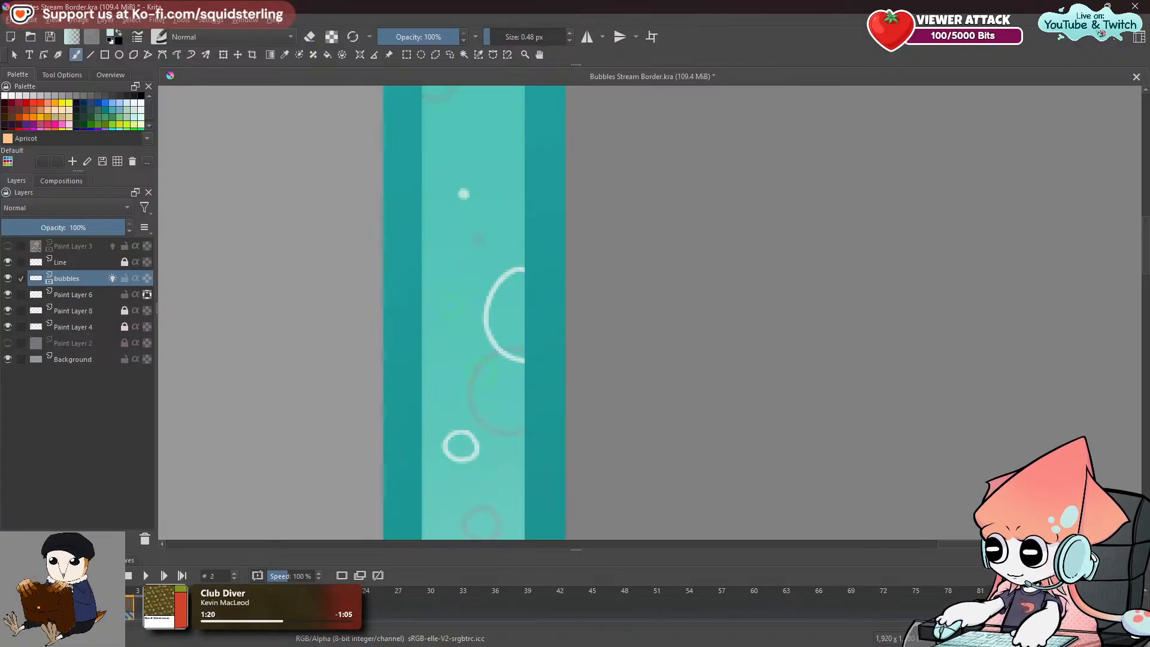
key(Right)
key(Right)
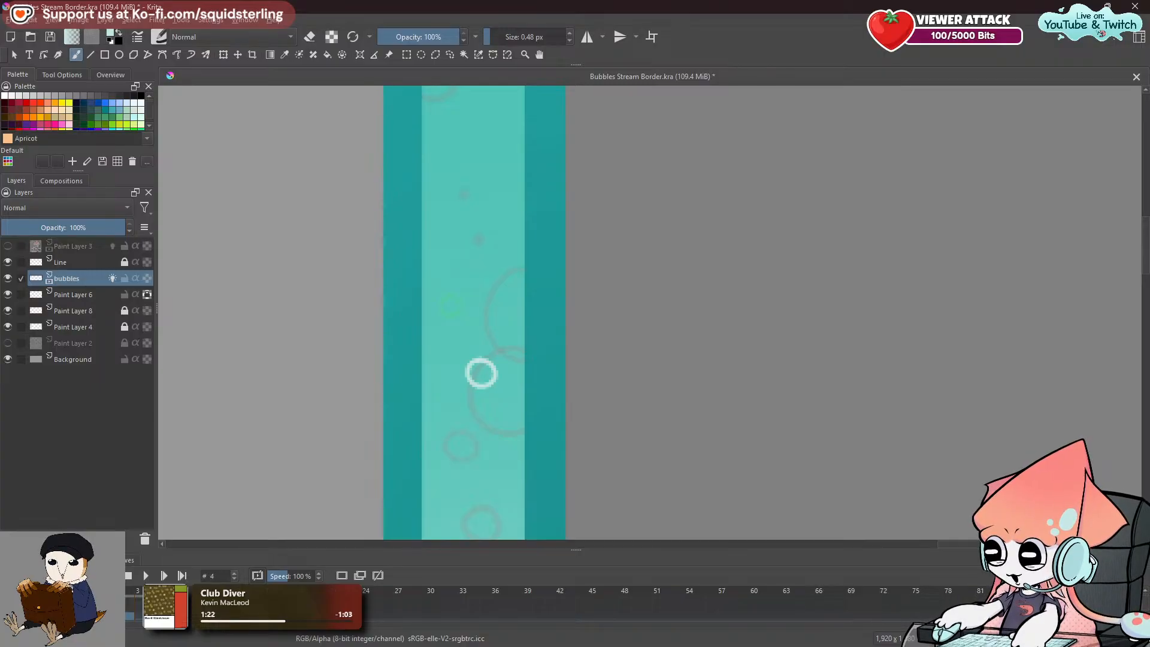
key(Left)
key(Right)
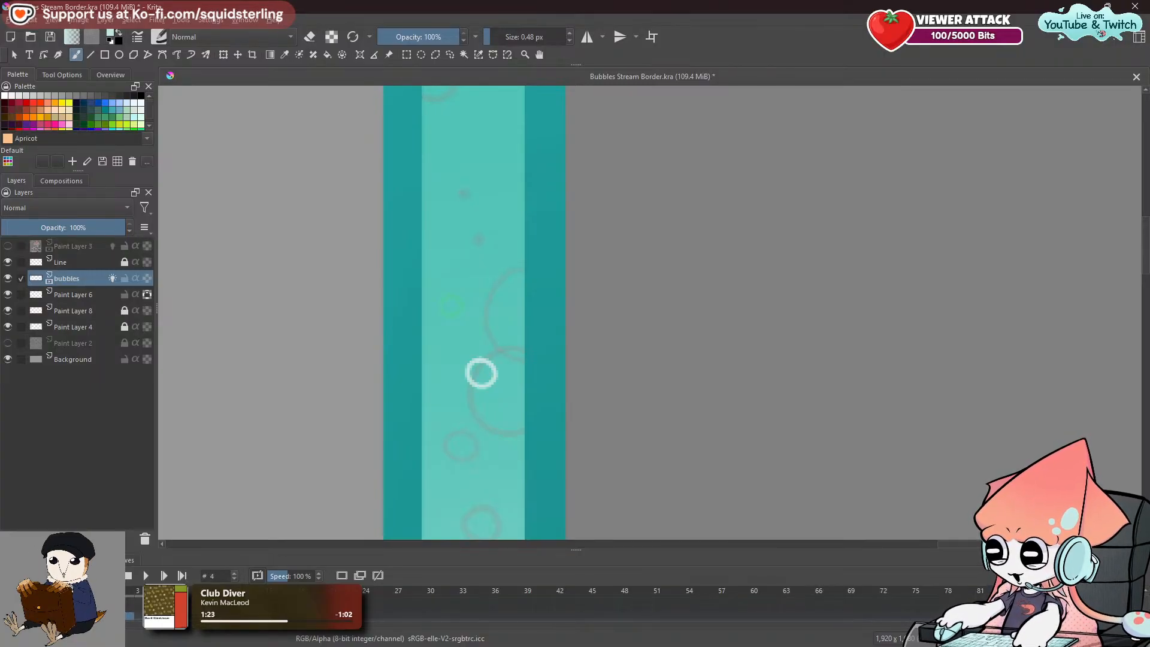
mouse_move(472, 231)
mouse_down()
mouse_move(475, 301)
mouse_move(489, 224)
mouse_move(470, 290)
mouse_move(507, 293)
mouse_up()
key(ctrl+z)
key(ctrl+z)
mouse_move(464, 207)
mouse_down()
mouse_move(455, 202)
mouse_move(462, 294)
mouse_up()
key(ctrl+z)
key(ctrl+z)
mouse_move(482, 211)
mouse_down()
mouse_move(454, 305)
mouse_move(476, 211)
mouse_move(436, 258)
mouse_move(513, 249)
mouse_move(433, 247)
mouse_move(521, 254)
mouse_move(492, 214)
mouse_move(436, 282)
mouse_move(477, 217)
mouse_move(492, 212)
mouse_move(443, 286)
mouse_move(482, 206)
mouse_move(456, 292)
mouse_move(467, 206)
mouse_move(430, 217)
mouse_move(504, 256)
mouse_move(479, 207)
mouse_up()
key(ctrl+z)
key(ctrl+z)
key(ctrl+z)
key(ctrl+z)
key(ctrl+z)
key(ctrl+z)
key(ctrl+z)
Draw most of a large white bubble outline above the small bubble on frame 4, leaving its upper-right side open.
drag(438, 295, 515, 246)
key(ctrl+z)
mouse_move(443, 286)
mouse_down()
mouse_move(517, 267)
mouse_move(506, 226)
mouse_up()
mouse_move(444, 286)
mouse_down()
mouse_move(469, 214)
mouse_move(436, 264)
mouse_move(513, 239)
mouse_move(472, 212)
mouse_move(440, 266)
mouse_move(497, 211)
mouse_move(440, 203)
mouse_move(504, 278)
mouse_move(463, 208)
mouse_move(491, 290)
mouse_move(461, 203)
mouse_move(506, 220)
mouse_move(502, 239)
mouse_move(518, 235)
mouse_move(504, 253)
mouse_move(492, 216)
mouse_move(517, 245)
mouse_up()
key(ctrl+z)
key(ctrl+z)
key(ctrl+z)
key(ctrl+z)
key(e)
key(ctrl+z)
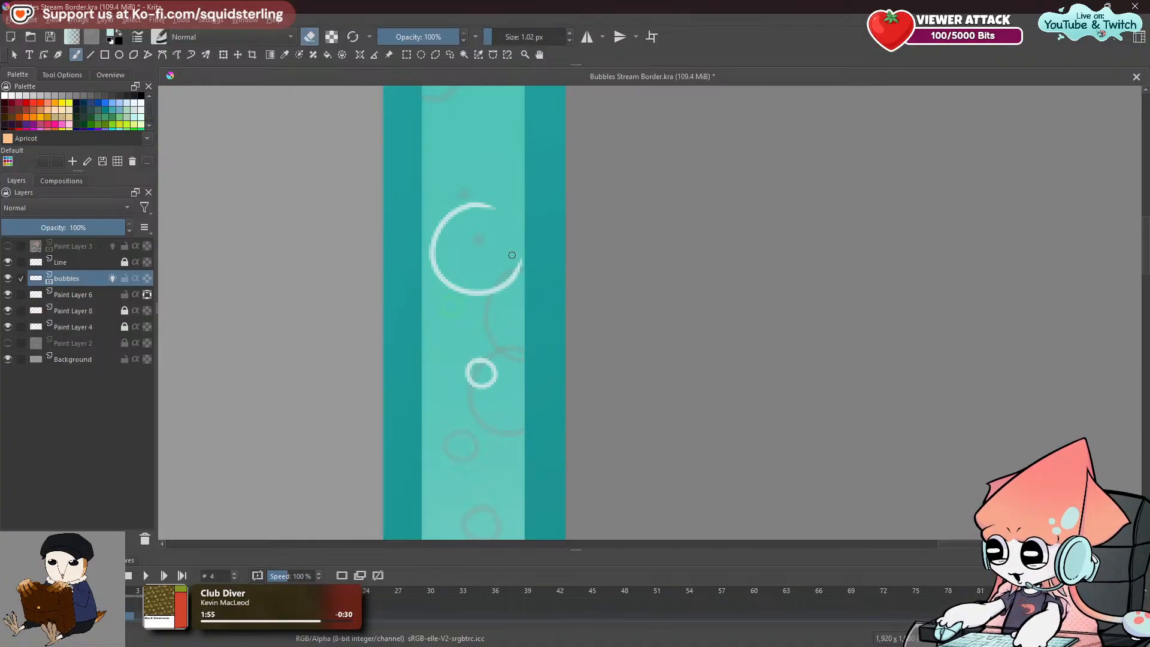
Close the large bubble's outline with a smooth arc along its upper-right side.
key(e)
drag(492, 206, 522, 262)
key(ctrl+z)
drag(492, 207, 522, 262)
key(ctrl+z)
drag(483, 204, 520, 272)
key(ctrl+z)
drag(490, 202, 512, 279)
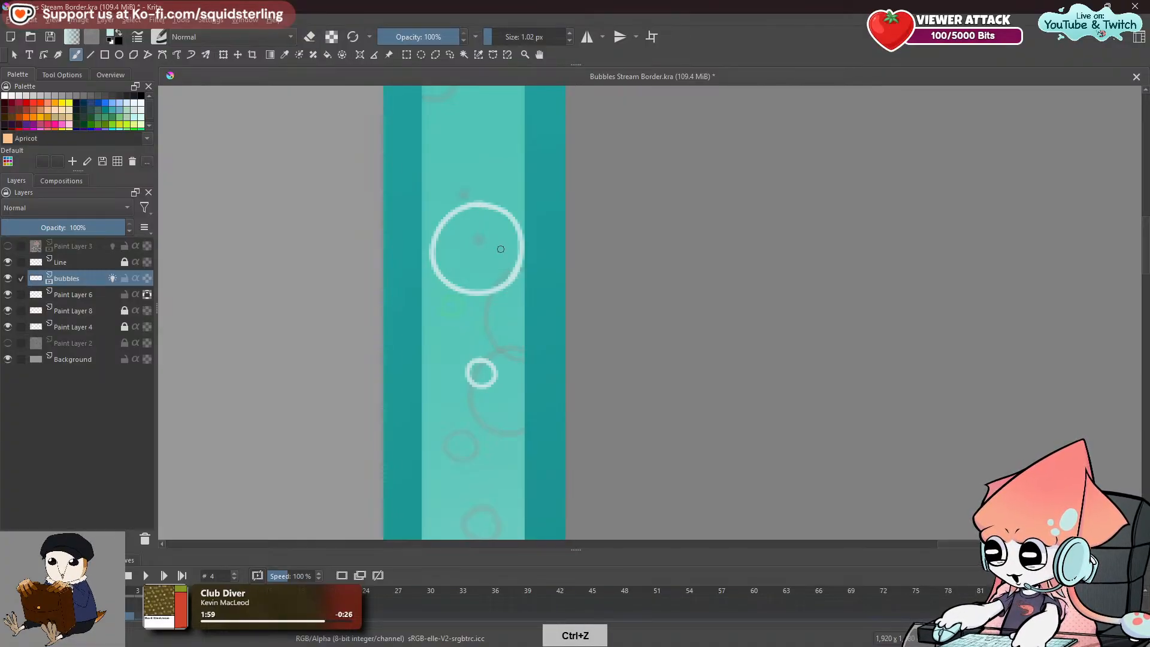
Refine the upper-left edge of the large bubble's outline on frame 4.
key(e)
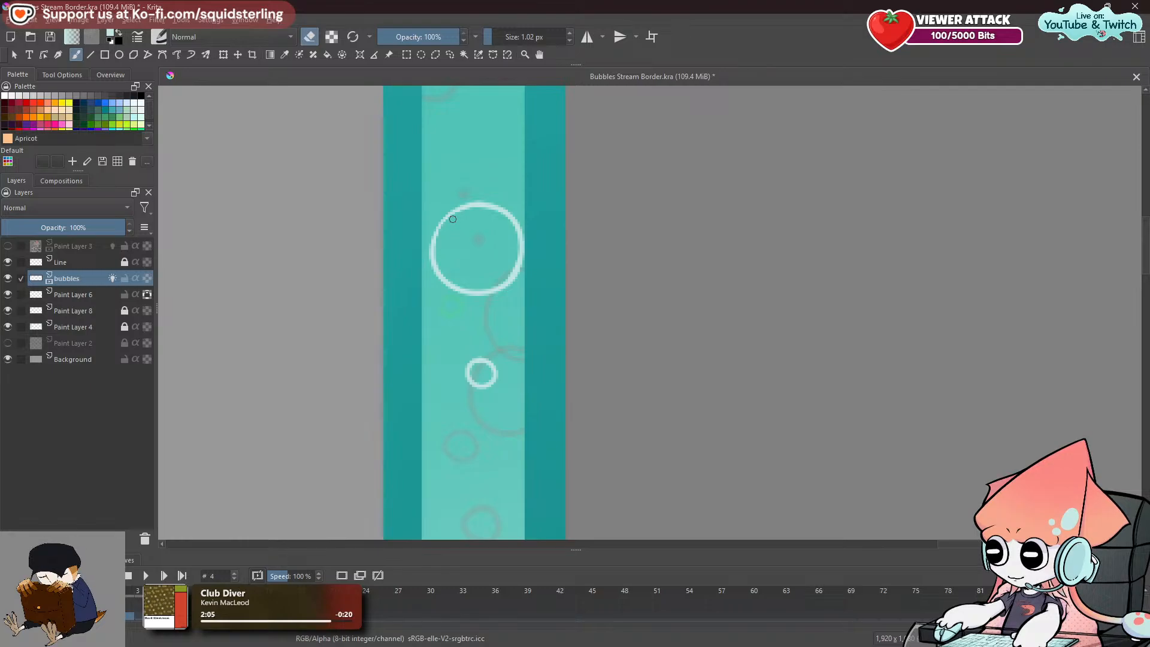
key(e)
drag(448, 213, 437, 272)
key(ctrl+z)
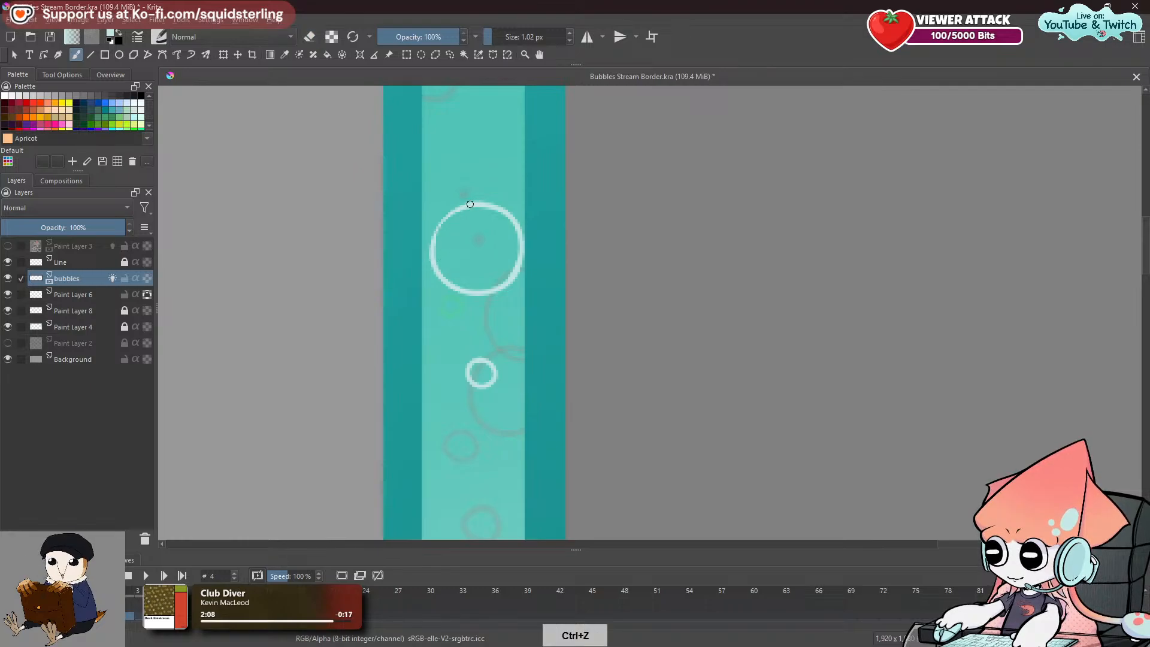
key(ctrl+z)
drag(460, 207, 439, 263)
key(ctrl+z)
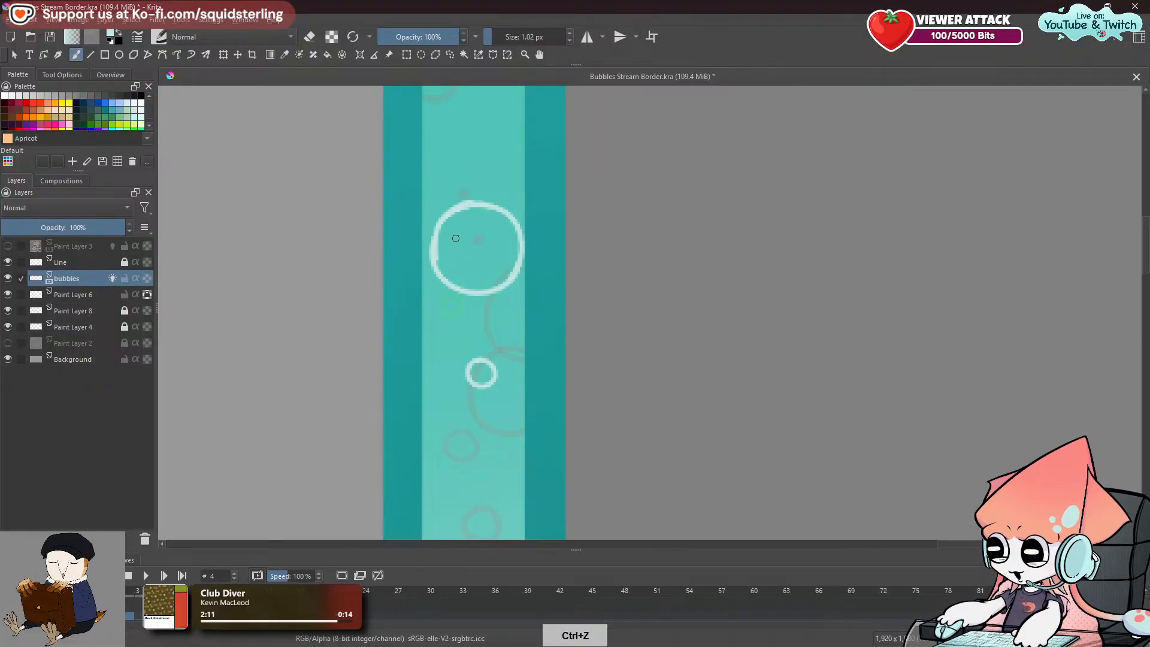
key(ctrl+z)
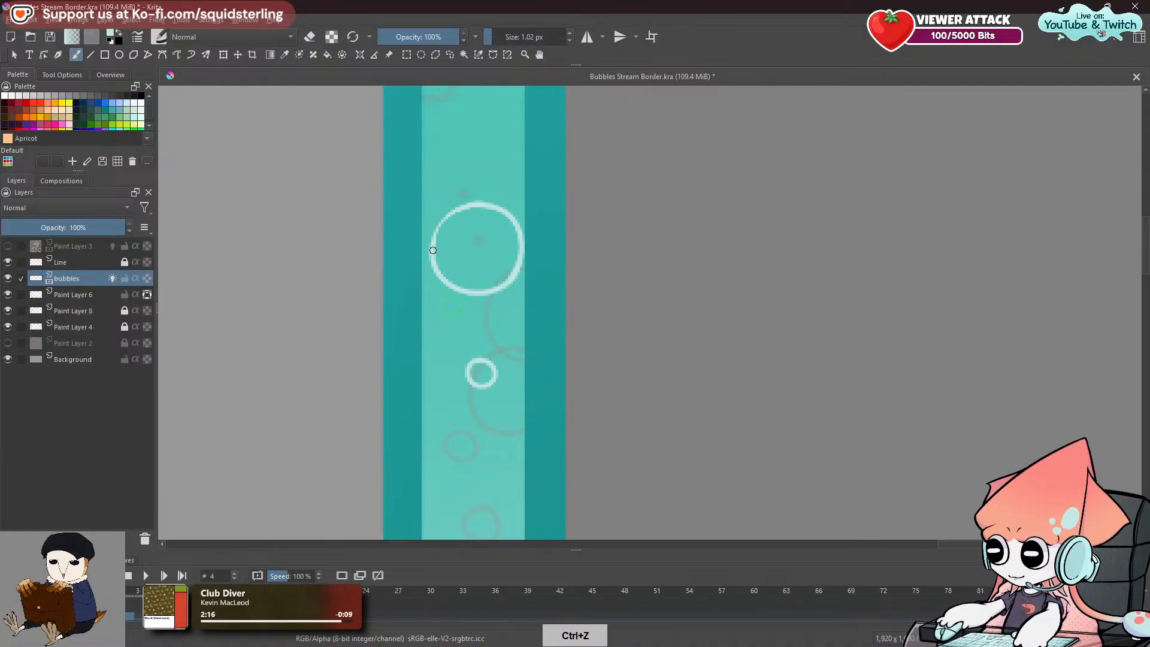
key(space)
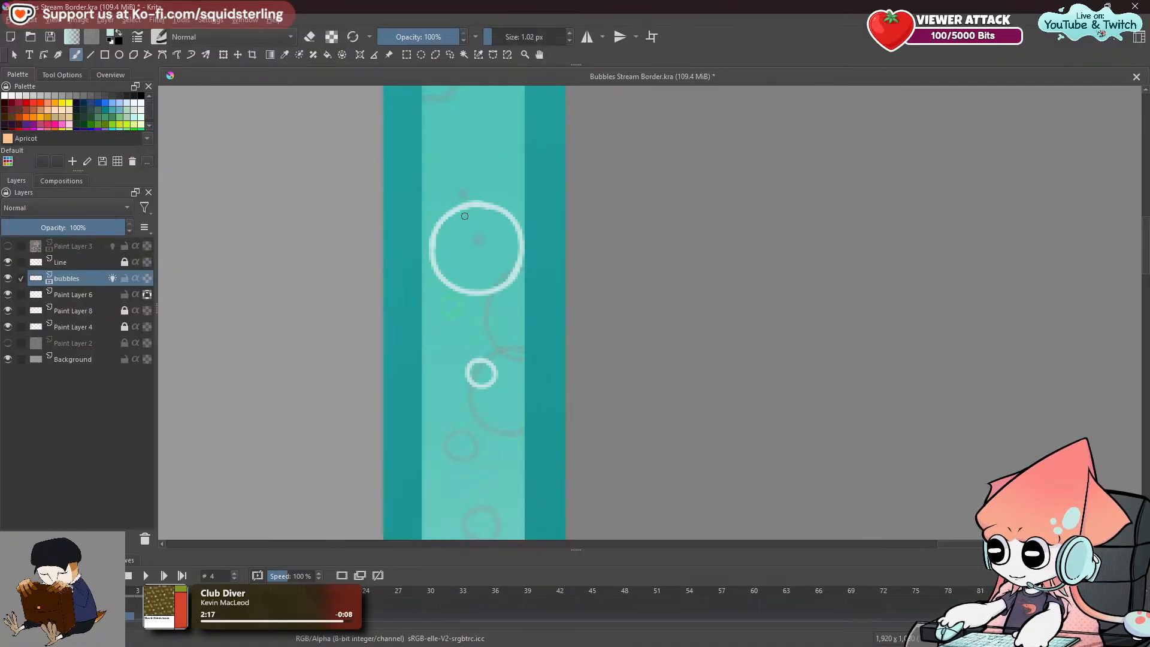
mouse_move(465, 186)
mouse_down()
mouse_move(462, 257)
mouse_move(482, 277)
mouse_move(470, 323)
mouse_move(509, 196)
mouse_up()
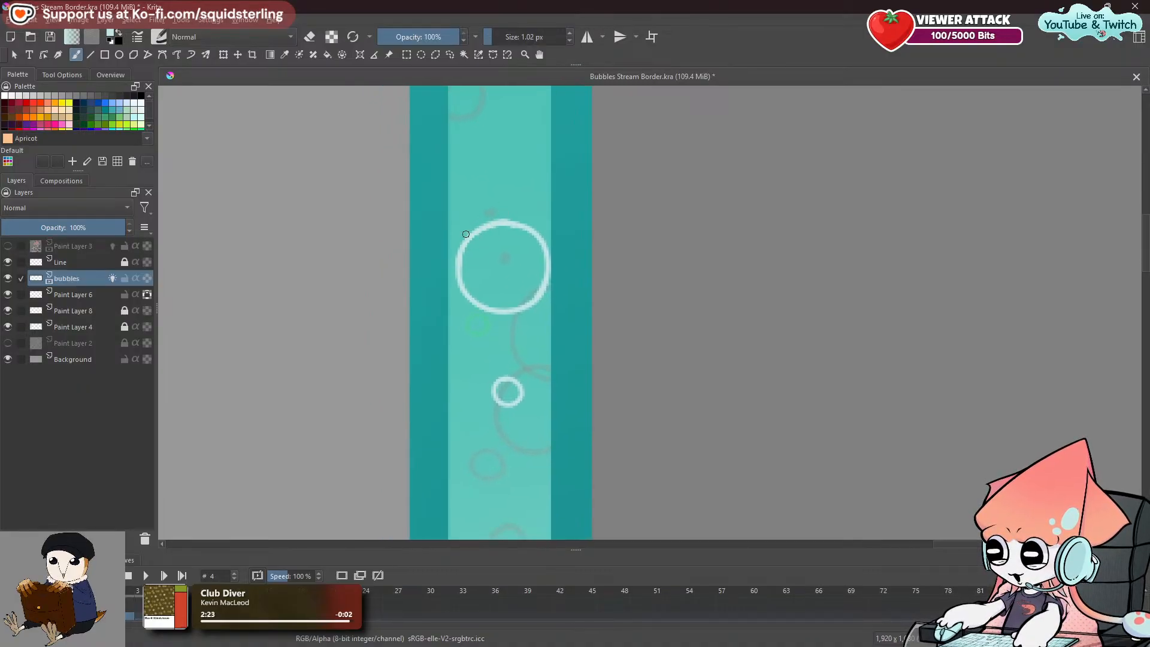
Compare the bubbles' positions and sizes across the neighbouring animation frames.
click(143, 603)
click(150, 606)
click(126, 609)
click(118, 607)
click(131, 609)
click(149, 607)
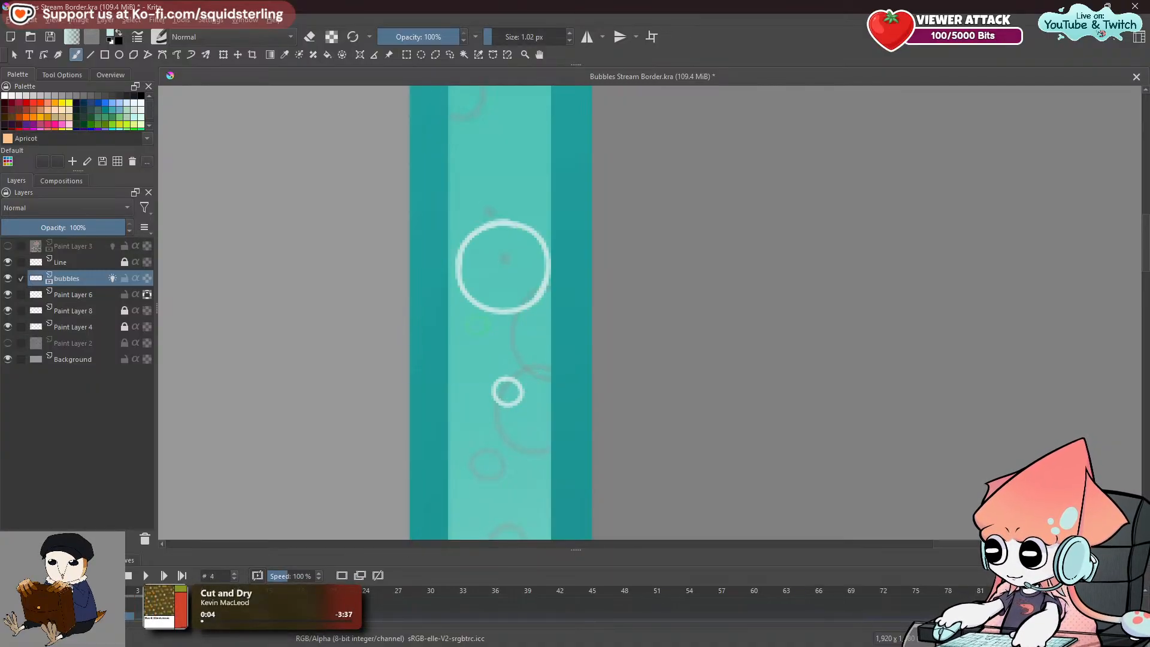
click(171, 607)
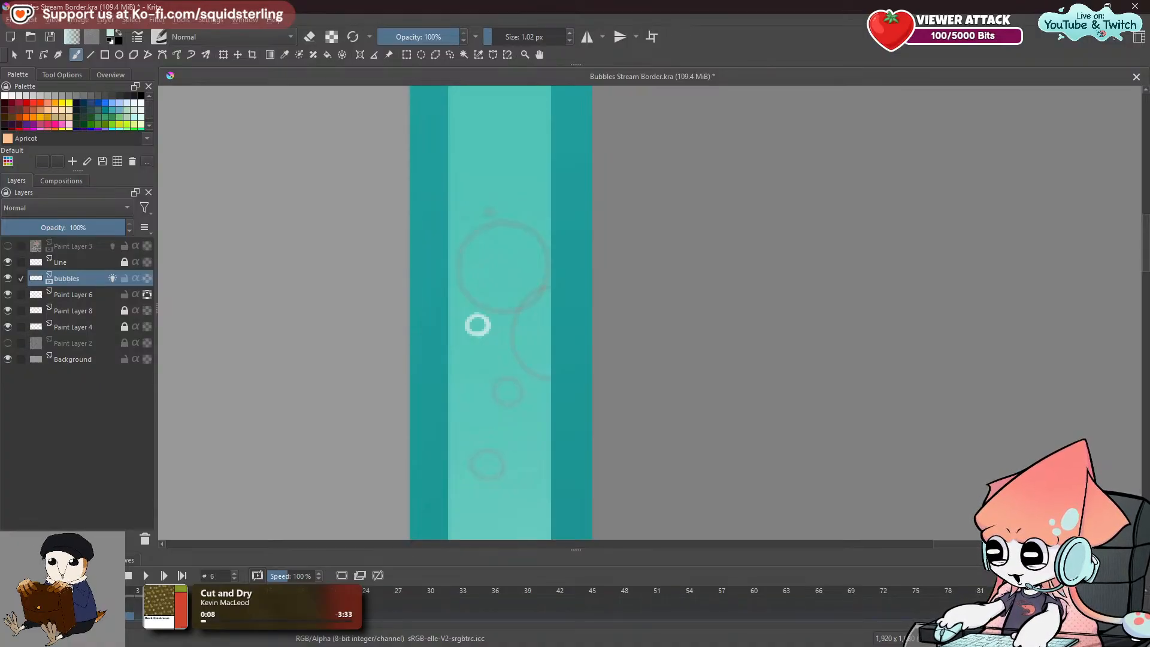
click(149, 614)
key(Left)
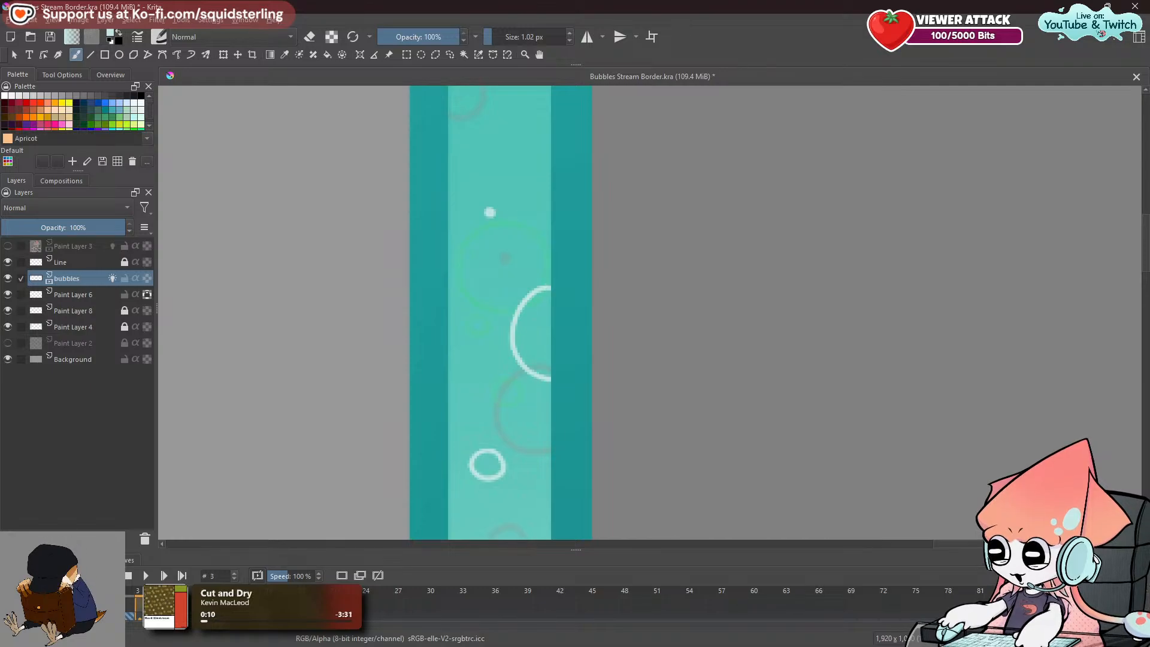
key(Right)
key(Right)
click(118, 611)
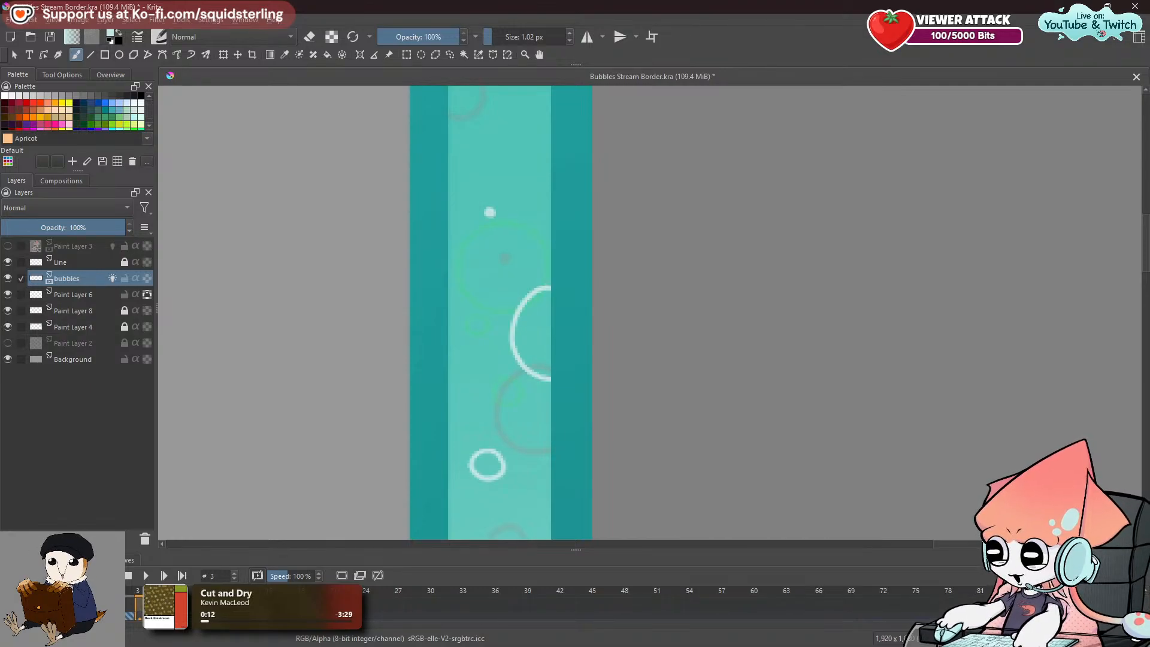
click(160, 612)
click(127, 612)
click(107, 612)
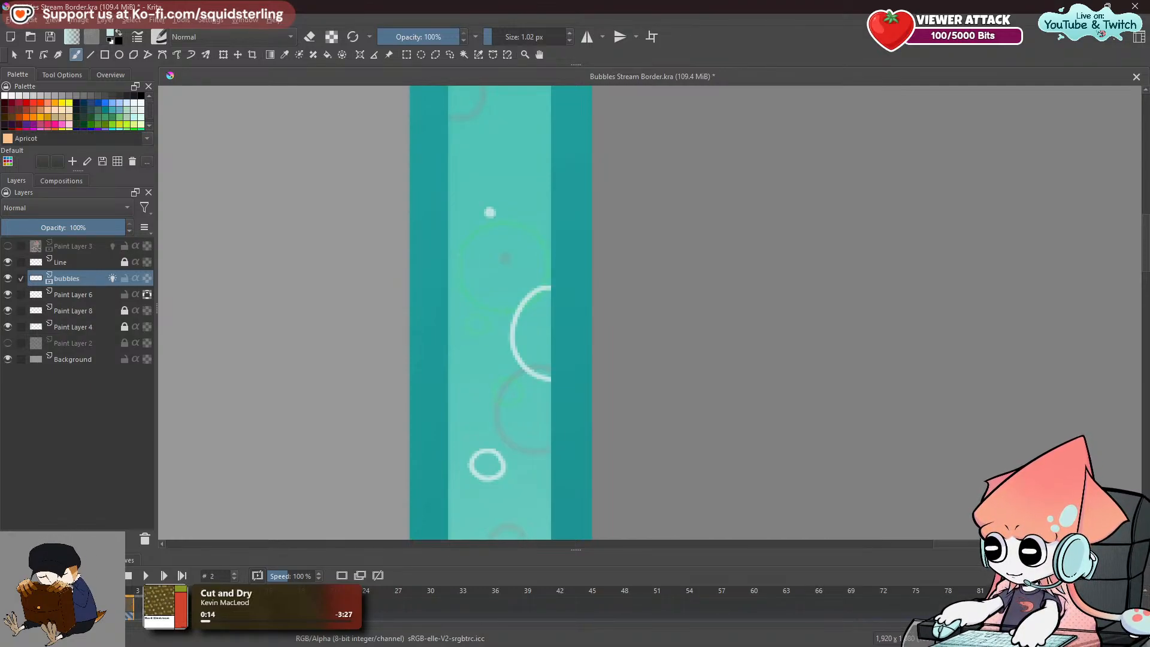
click(149, 613)
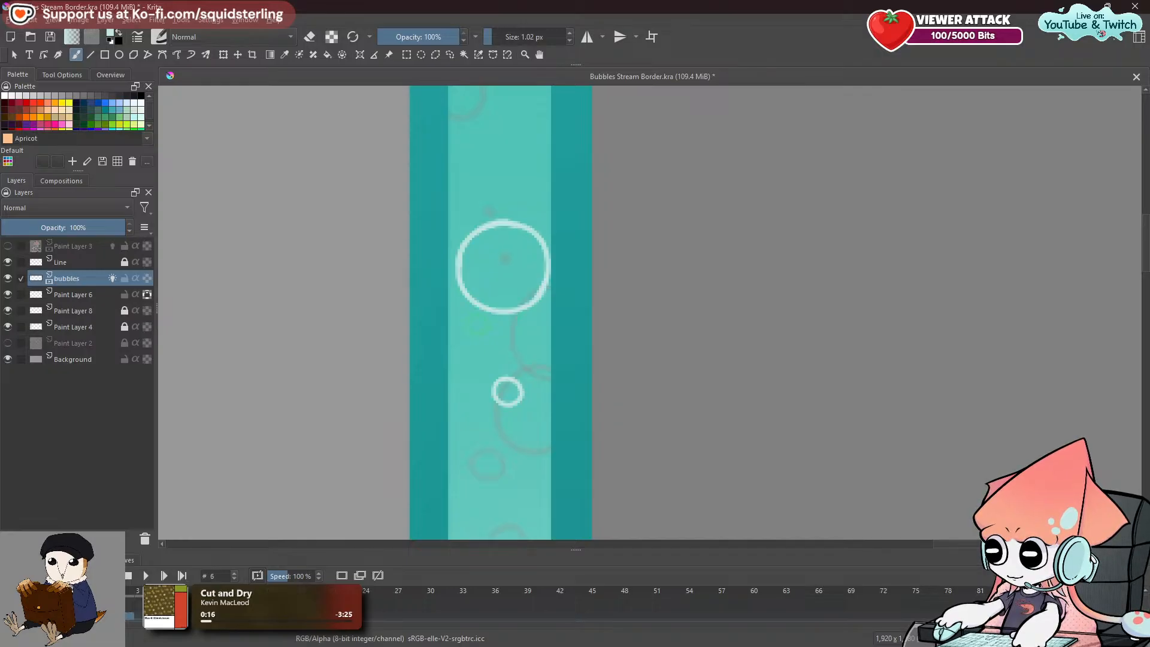
key(space)
drag(565, 198, 470, 327)
drag(456, 259, 455, 358)
key(ctrl+z)
drag(456, 258, 455, 357)
key(ctrl+z)
drag(456, 261, 452, 364)
key(ctrl+z)
drag(456, 262, 455, 368)
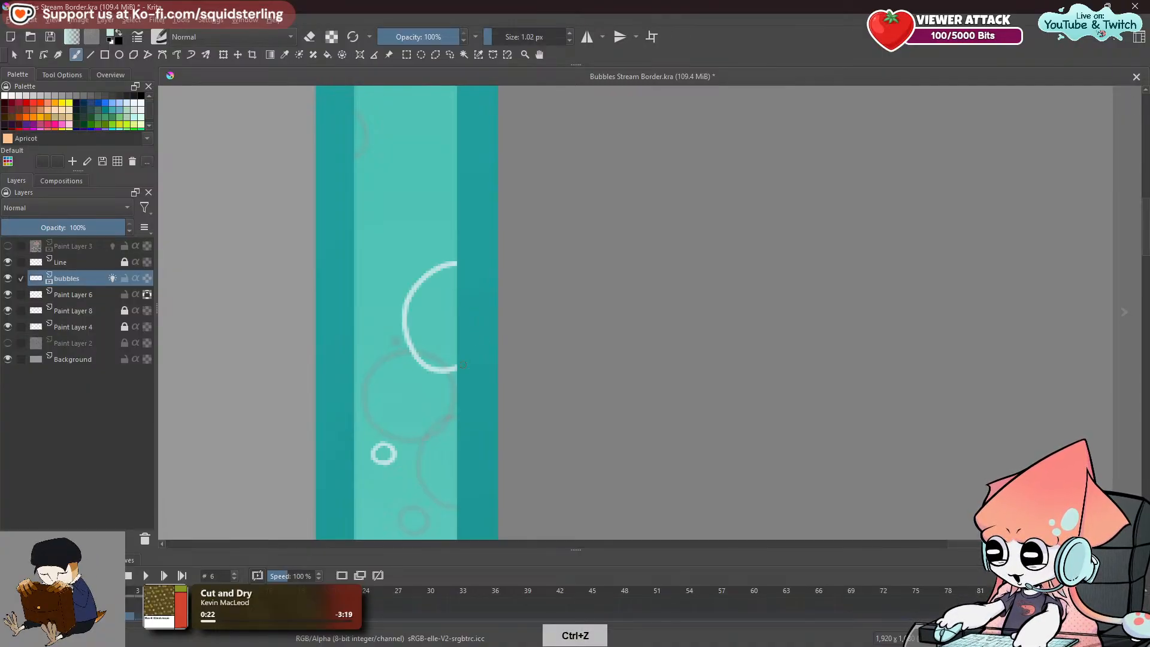
key(ctrl+z)
mouse_move(457, 262)
mouse_down()
mouse_move(406, 320)
mouse_move(454, 367)
mouse_up()
key(ctrl+z)
drag(459, 264, 454, 372)
key(ctrl+z)
drag(458, 265, 454, 372)
key(ctrl+z)
drag(457, 264, 456, 380)
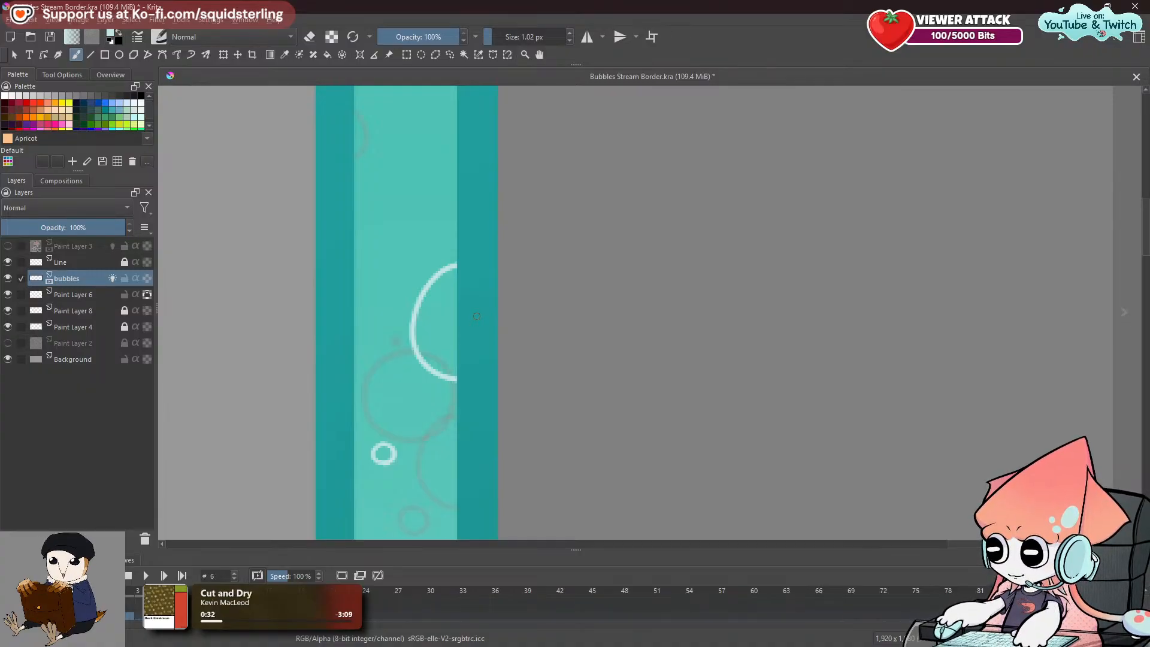
mouse_move(469, 300)
mouse_down()
mouse_move(502, 258)
mouse_move(504, 268)
mouse_move(438, 297)
mouse_move(504, 291)
mouse_up()
key(ctrl+z)
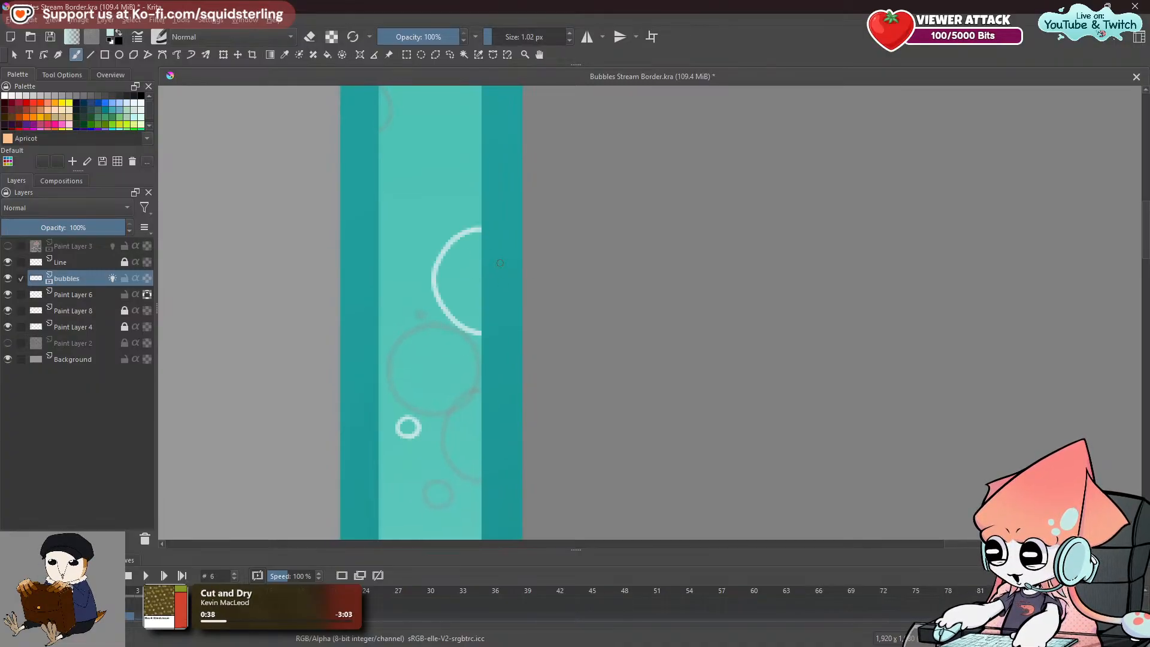
key(ctrl+z)
mouse_move(486, 227)
mouse_down()
mouse_move(455, 347)
mouse_move(492, 352)
mouse_move(436, 328)
mouse_move(479, 351)
mouse_up()
key(ctrl+z)
key(ctrl+z)
drag(452, 250, 482, 341)
key(ctrl+z)
mouse_move(481, 229)
mouse_down()
mouse_move(446, 288)
mouse_move(485, 350)
mouse_up()
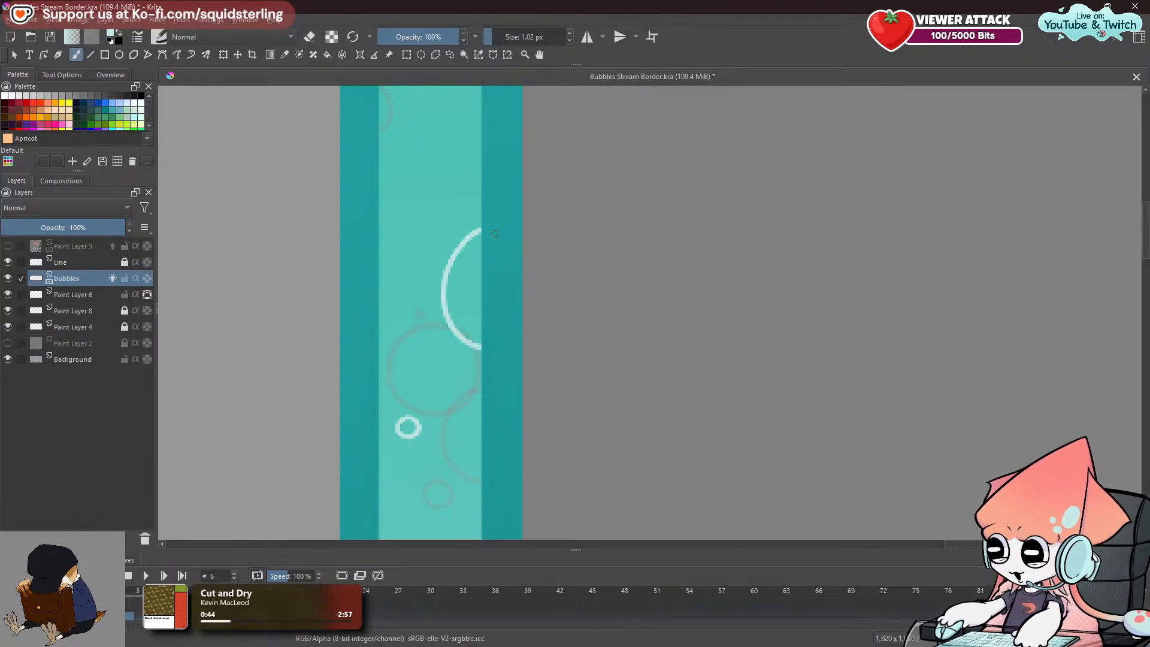
key(ctrl+z)
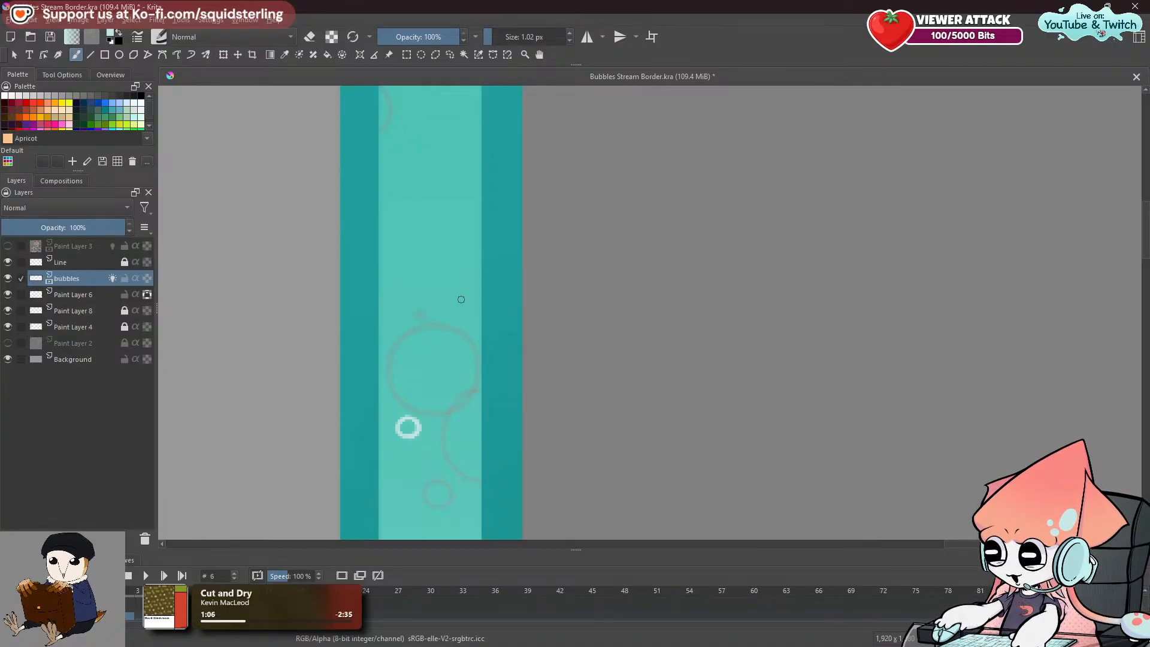
Draw a large white half bubble against the outer edge of the border strip on frame 6.
mouse_move(465, 247)
mouse_down()
mouse_move(441, 345)
mouse_move(439, 298)
mouse_move(479, 348)
mouse_up()
key(ctrl+z)
key(ctrl+z)
key(ctrl+z)
drag(480, 241, 479, 350)
Check the half bubble against the neighbouring frames and add a small white dot bubble diagonally above it on frame 6.
key(Left)
key(Right)
click(108, 613)
click(127, 610)
click(148, 613)
click(170, 613)
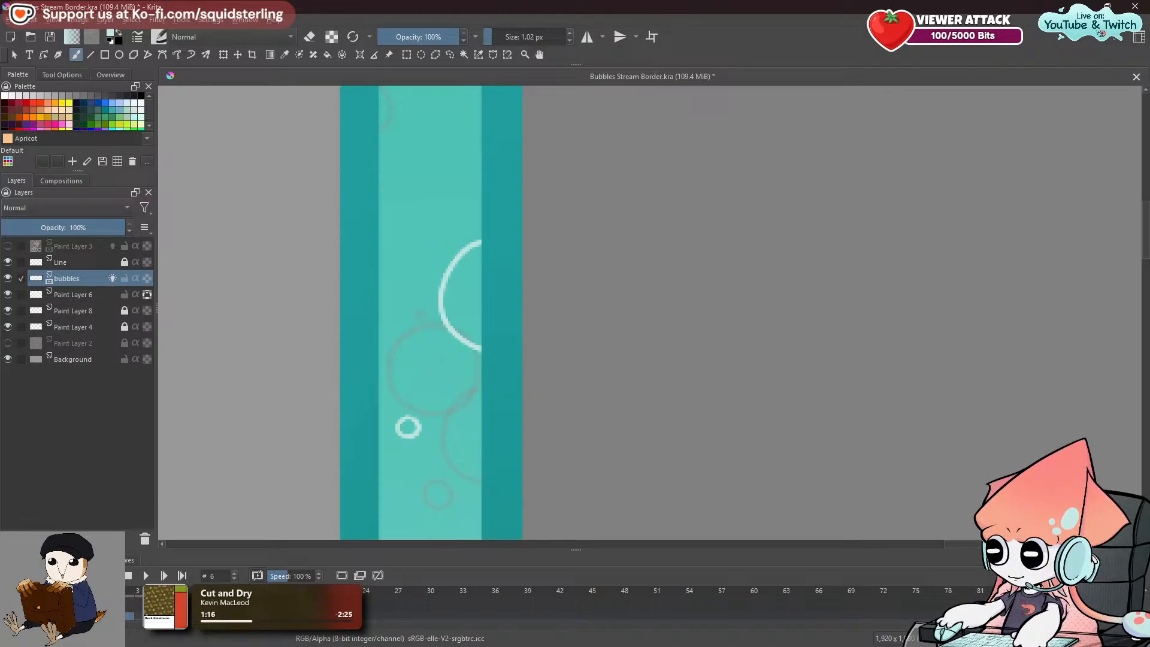
key(Left)
key(Left)
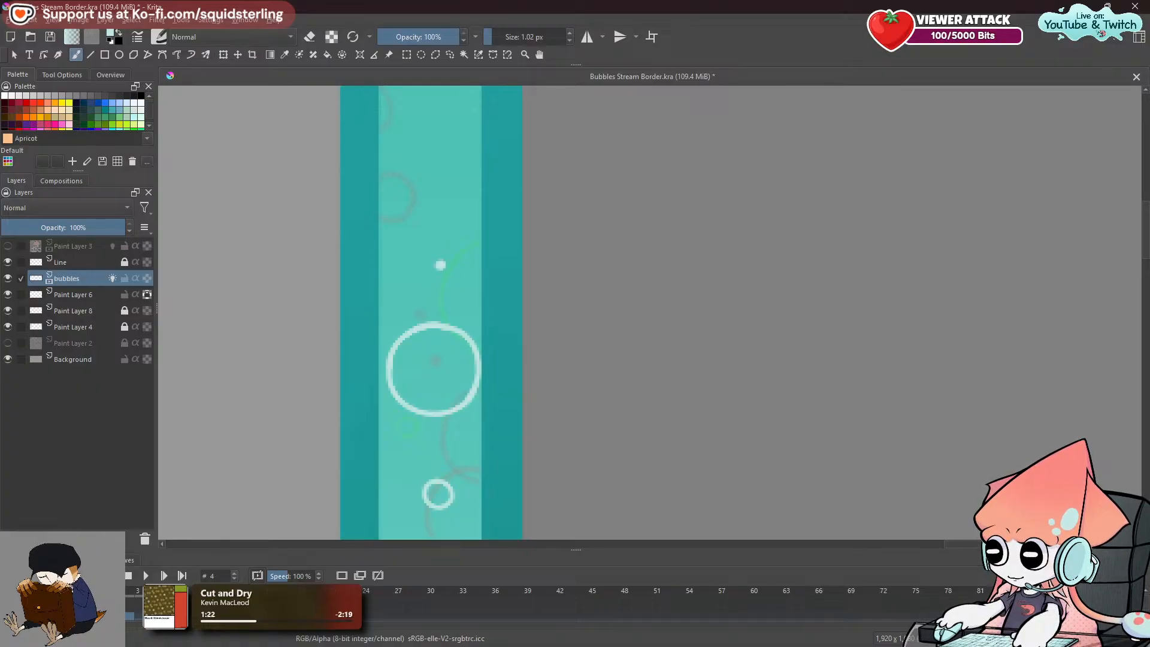
key(Right)
key(Right)
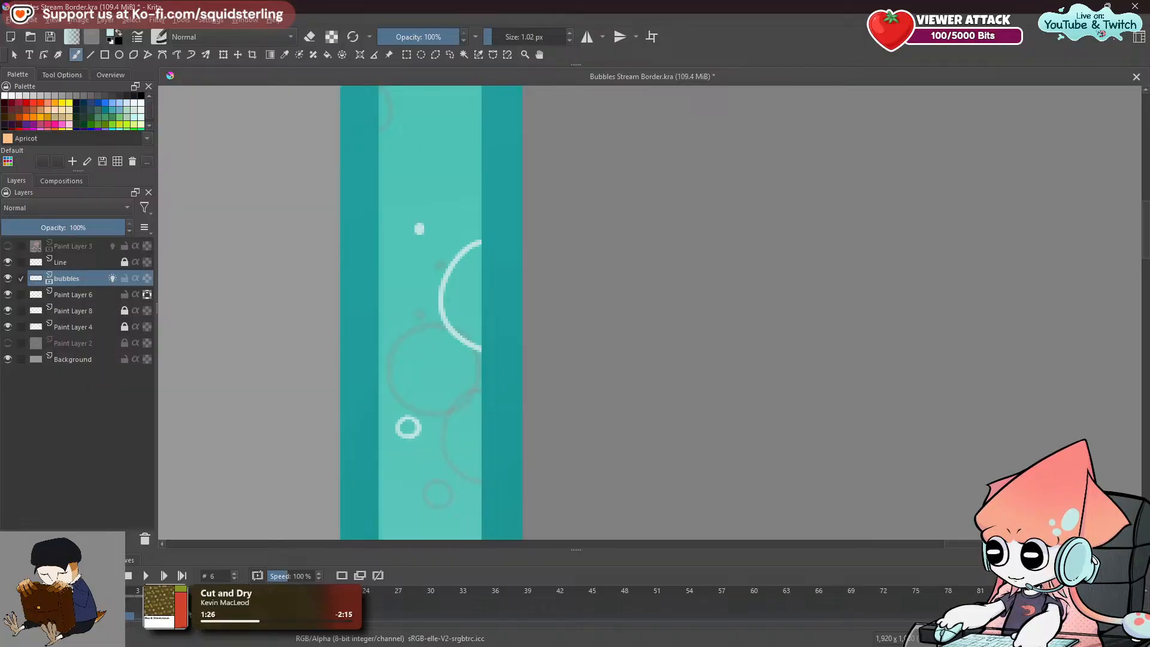
Compare the half bubble and dot on frame 6 with the bubbles on the preceding frames.
key(Left)
key(Right)
key(Left)
key(Left)
key(Left)
key(Right)
key(Right)
key(Right)
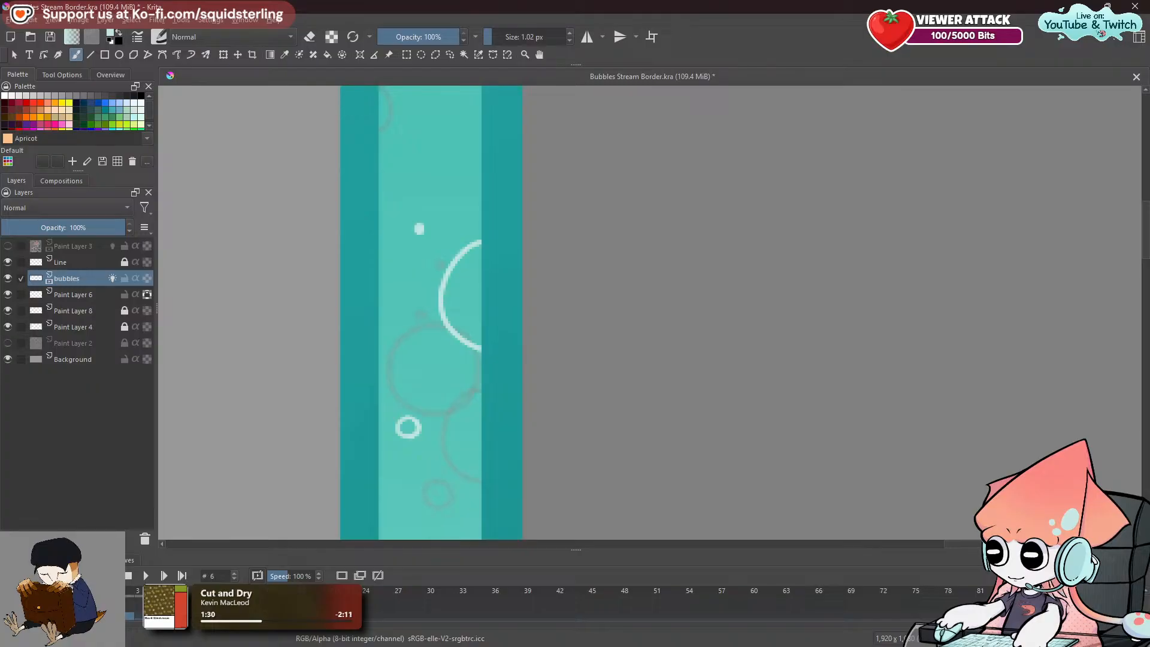
Draw a medium white bubble outline farther up the border strip on frame 4.
key(space)
drag(452, 221, 447, 467)
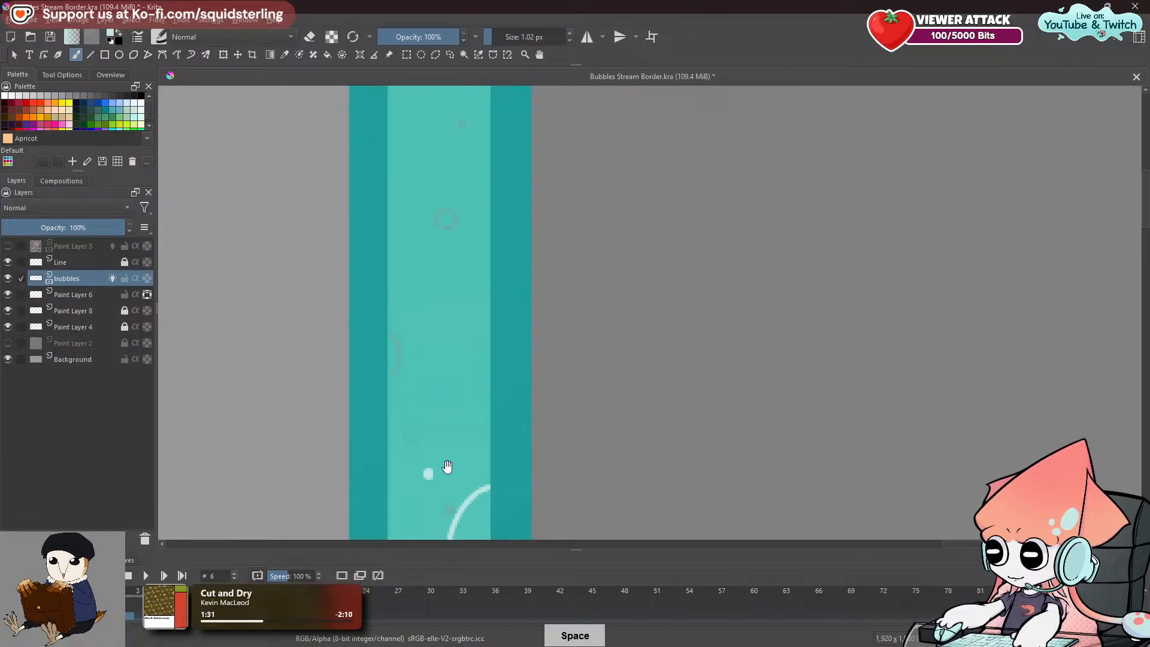
click(133, 605)
key(Right)
key(Right)
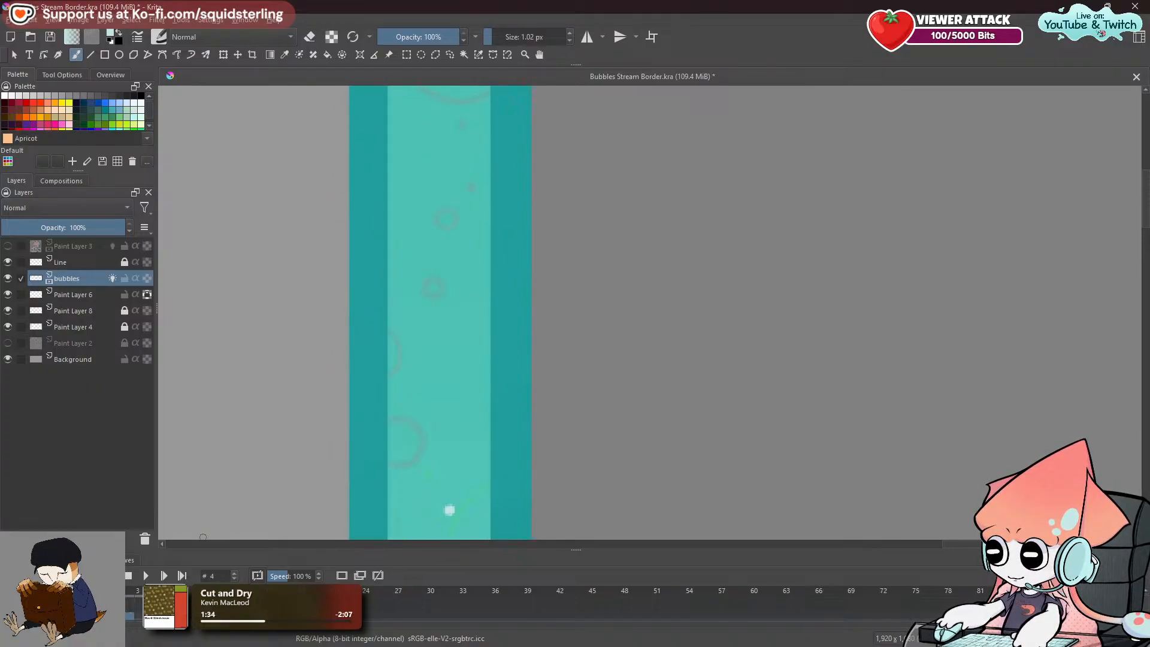
key(space)
mouse_move(478, 388)
mouse_down()
mouse_move(512, 197)
mouse_move(438, 376)
mouse_up()
mouse_move(405, 275)
mouse_down()
mouse_move(435, 302)
mouse_move(396, 288)
mouse_move(388, 301)
mouse_move(412, 279)
mouse_up()
key(ctrl+z)
key(ctrl+z)
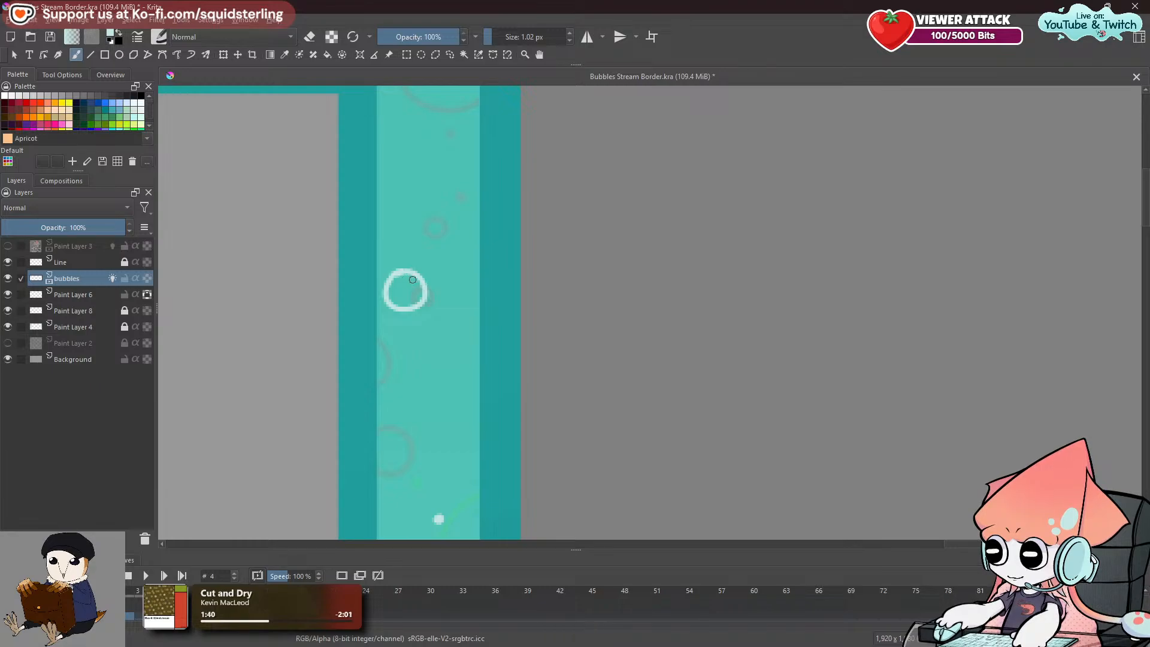
Add a small ring bubble above the medium one and a white dot bubble farther up near the outer edge.
drag(418, 226, 404, 328)
drag(394, 260, 393, 260)
click(458, 173)
Paint a short white arc across the border strip's rounded upper-right outer corner on frame 4.
drag(425, 182, 441, 434)
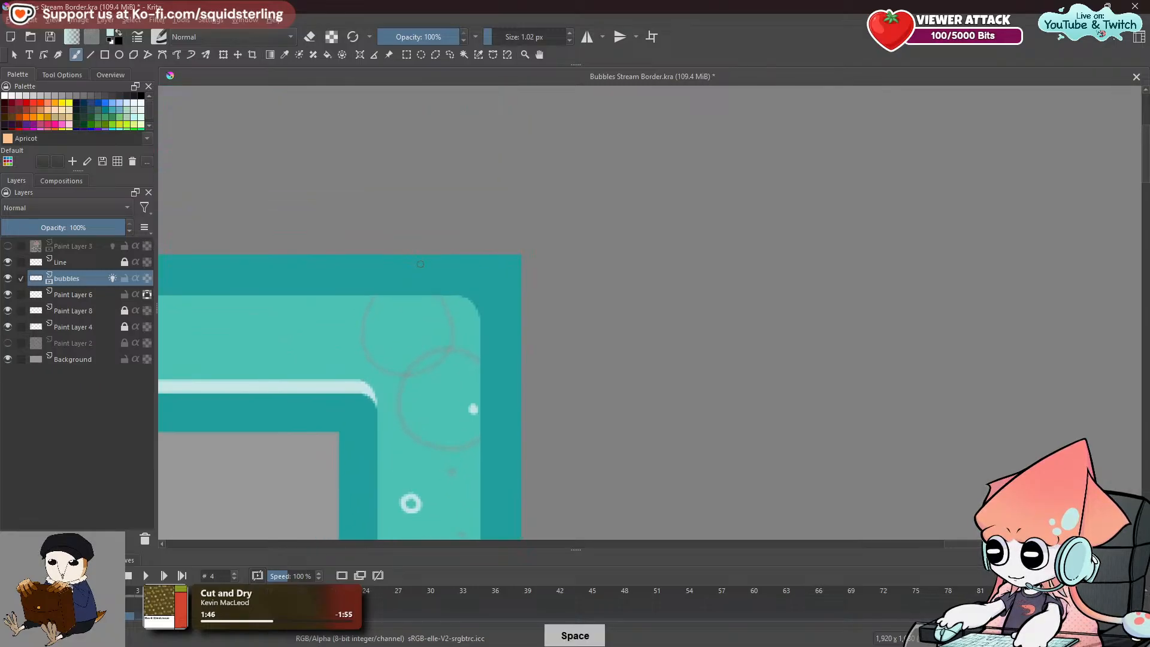
drag(436, 296, 477, 311)
key(ctrl+z)
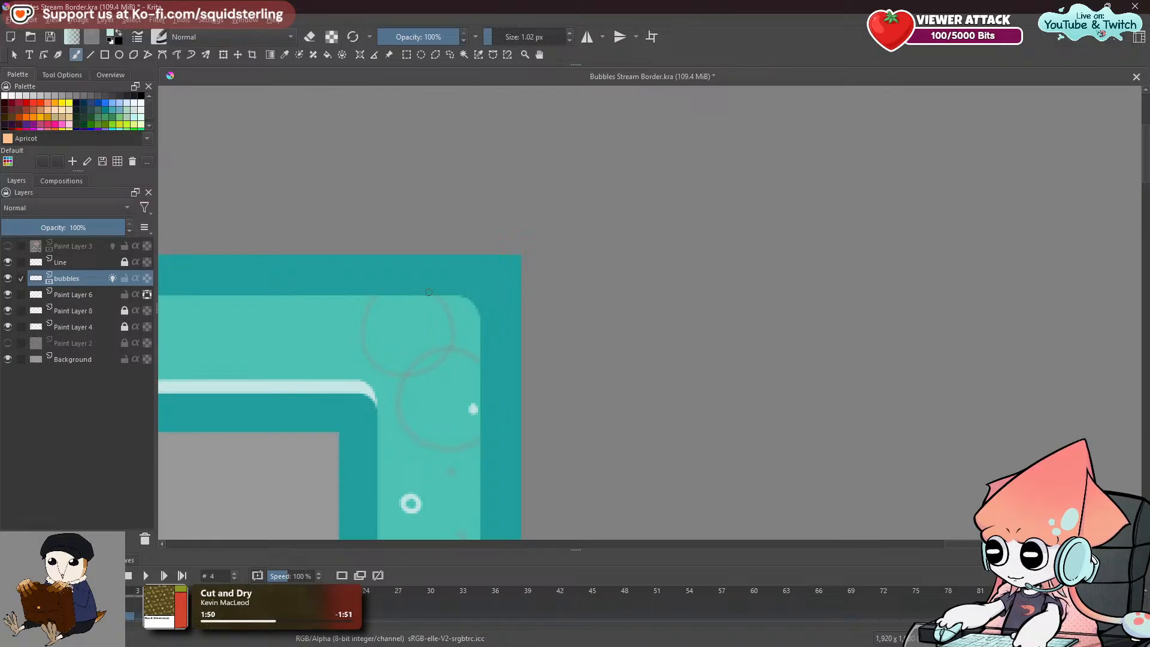
key(ctrl+z)
mouse_move(436, 296)
mouse_down()
mouse_move(498, 293)
mouse_move(449, 282)
mouse_move(473, 307)
mouse_up()
key(ctrl+z)
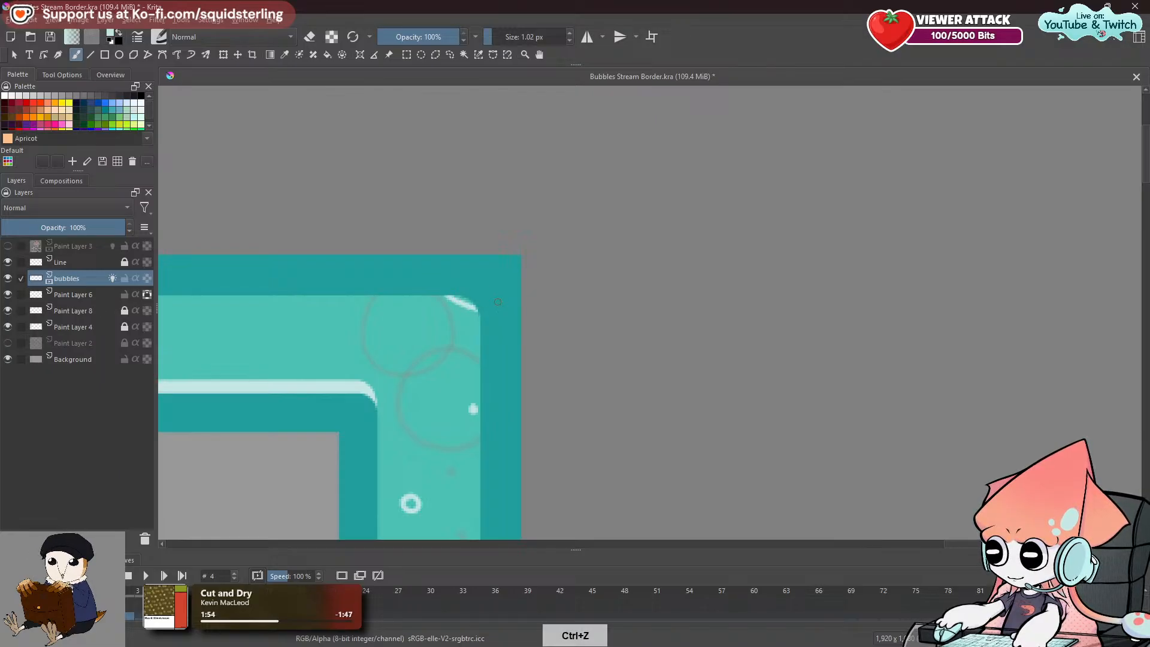
Examine the border as a whole and compare the bubbles near the upper corner on frames 6 and 4.
scroll(499, 302, down, 5)
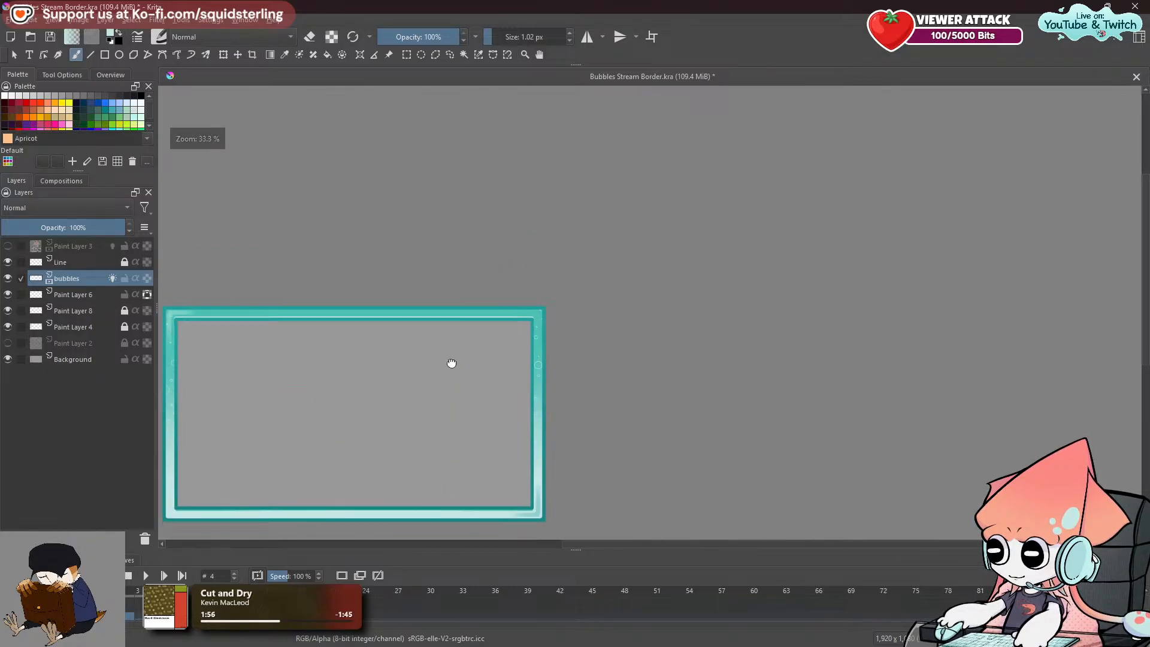
scroll(541, 321, up, 5)
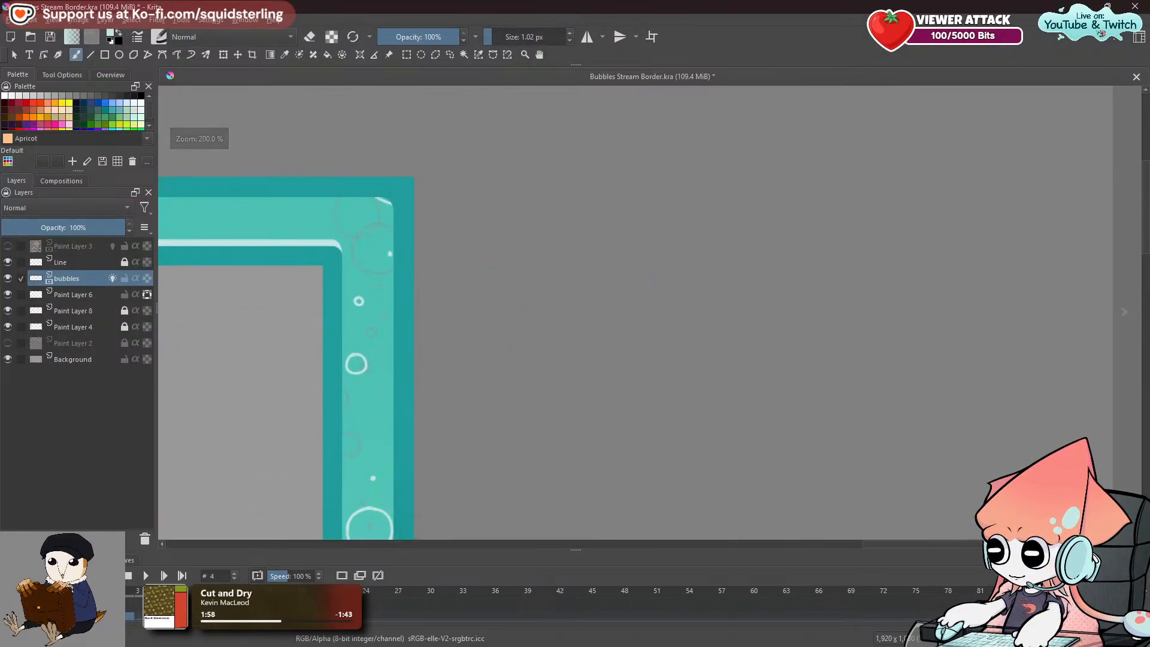
scroll(376, 411, up, 2)
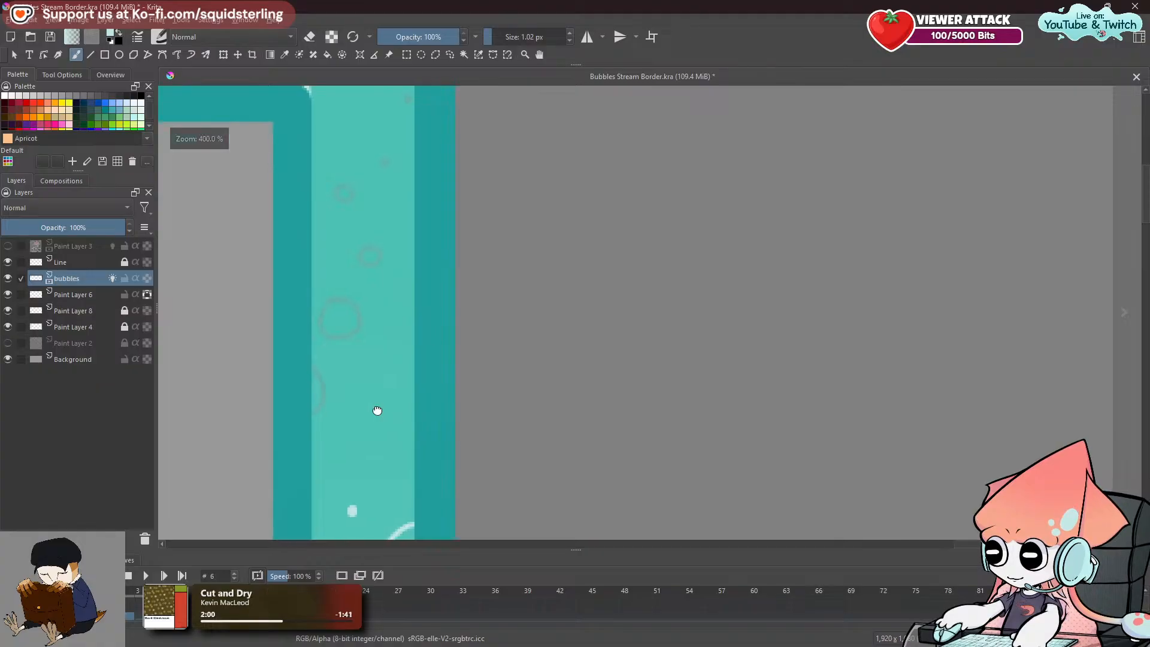
drag(377, 410, 425, 356)
drag(334, 189, 357, 266)
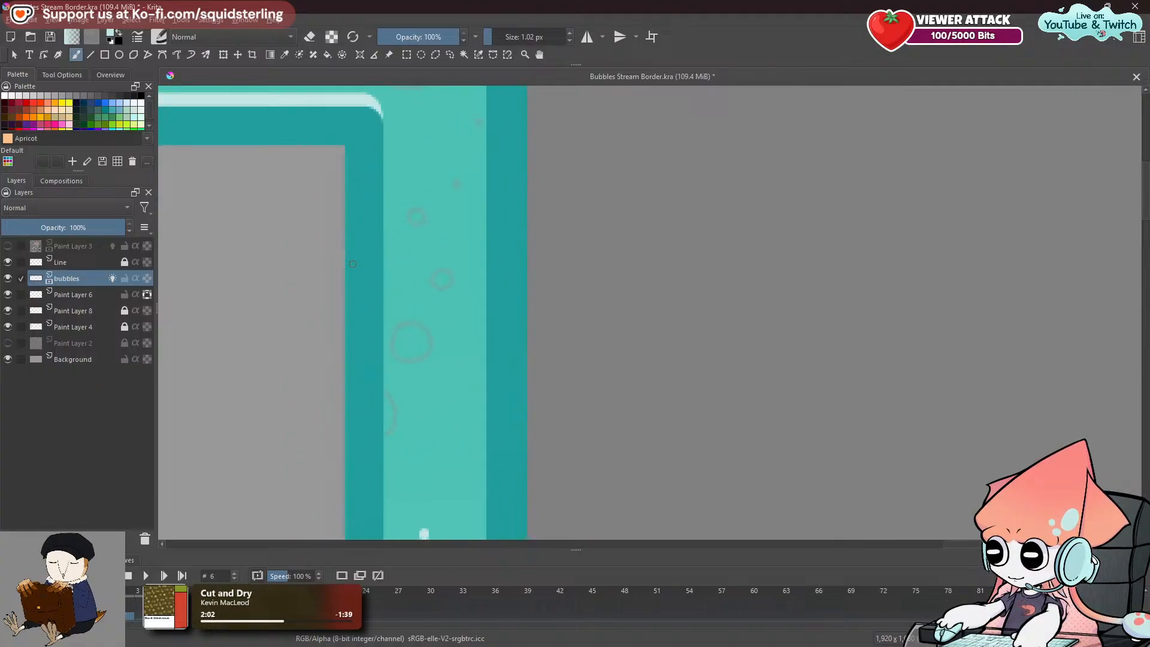
click(150, 615)
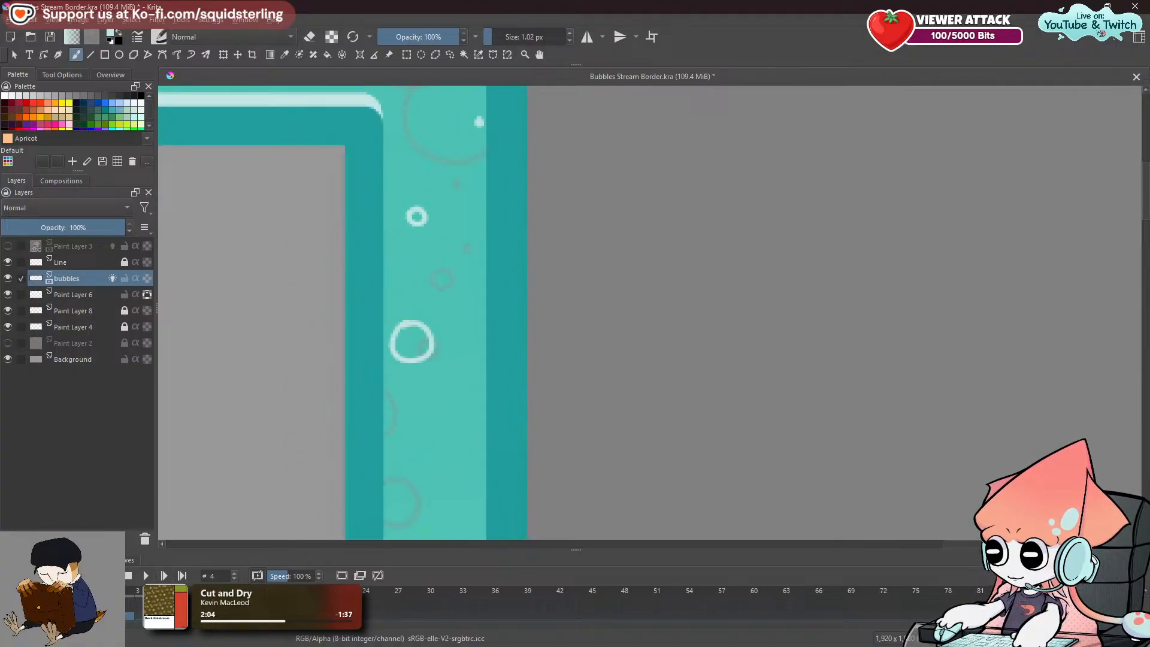
Draw a white half-bubble outline against the border strip's inner edge on frame 6, below the upper-right corner.
click(172, 615)
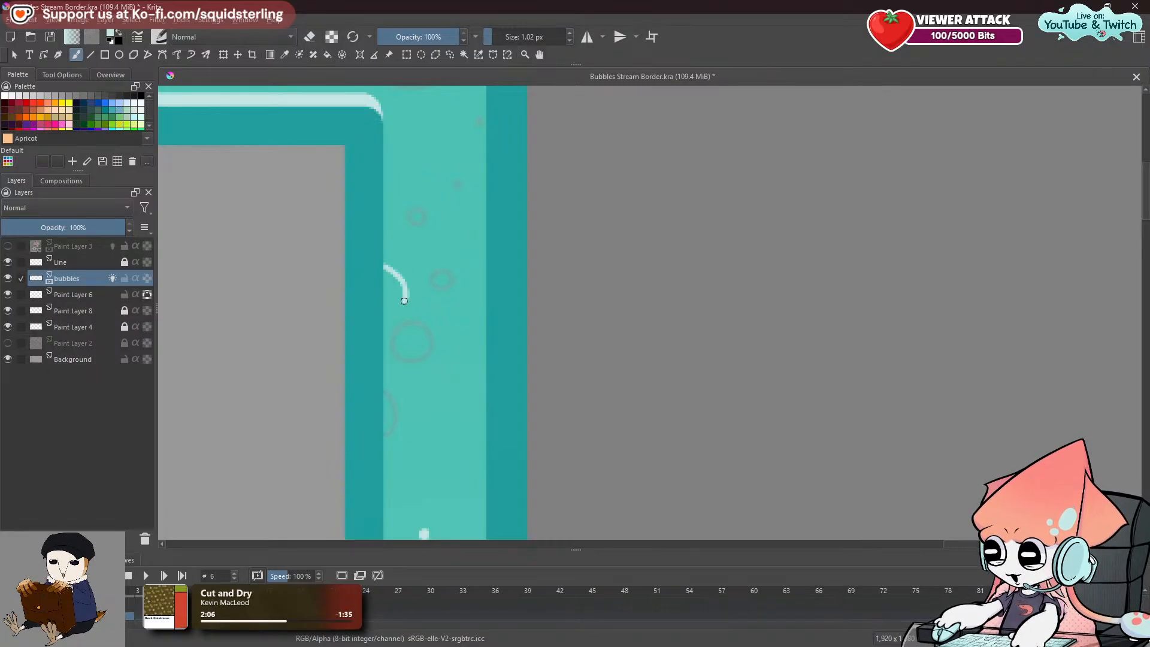
drag(406, 295, 385, 315)
key(ctrl+z)
drag(384, 262, 383, 303)
Erase the white dot above the large half bubble on frame 6 and repaint it slightly farther up the strip.
key(space)
drag(485, 344, 512, 172)
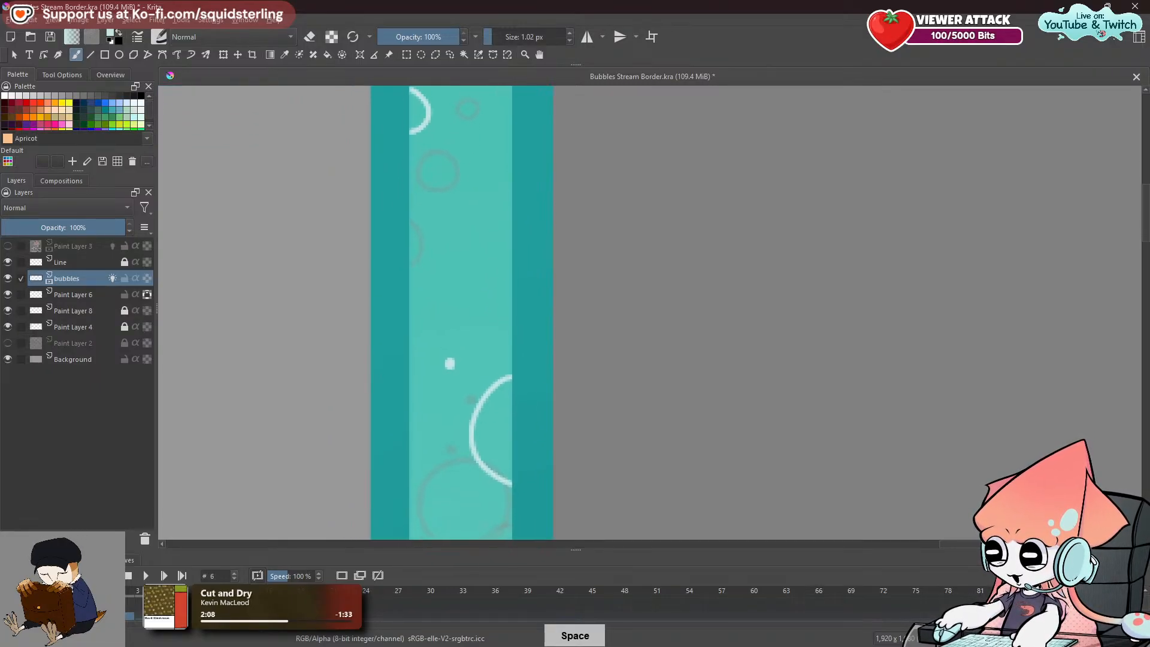
key(e)
drag(443, 355, 446, 370)
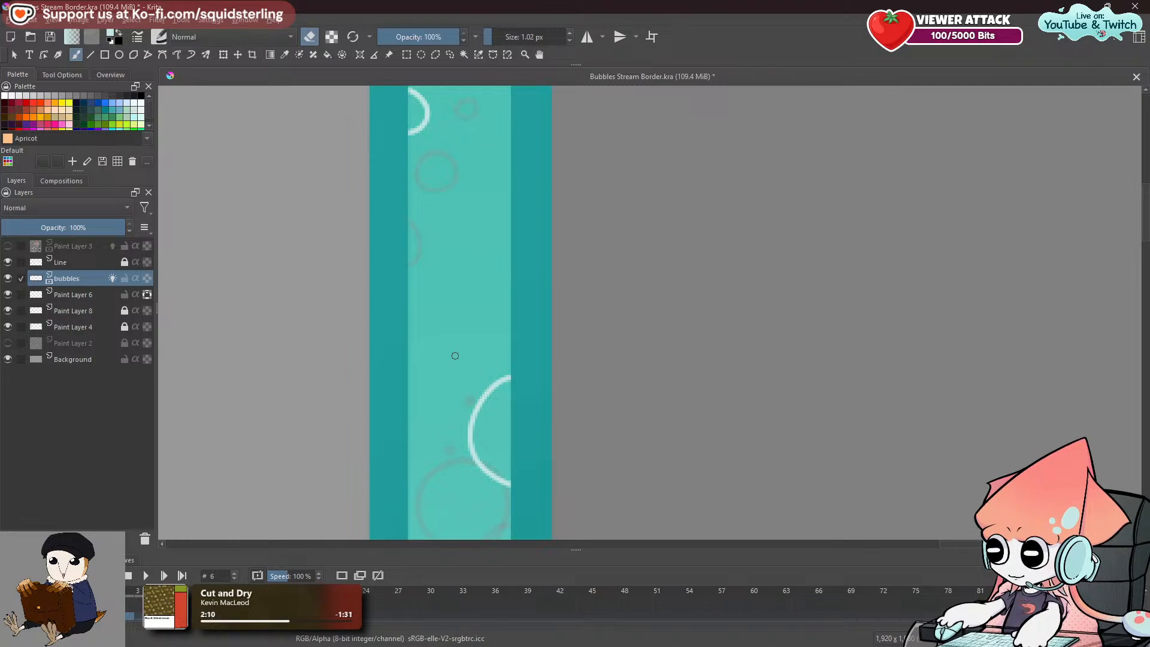
key(e)
drag(445, 310, 448, 320)
key(ctrl+z)
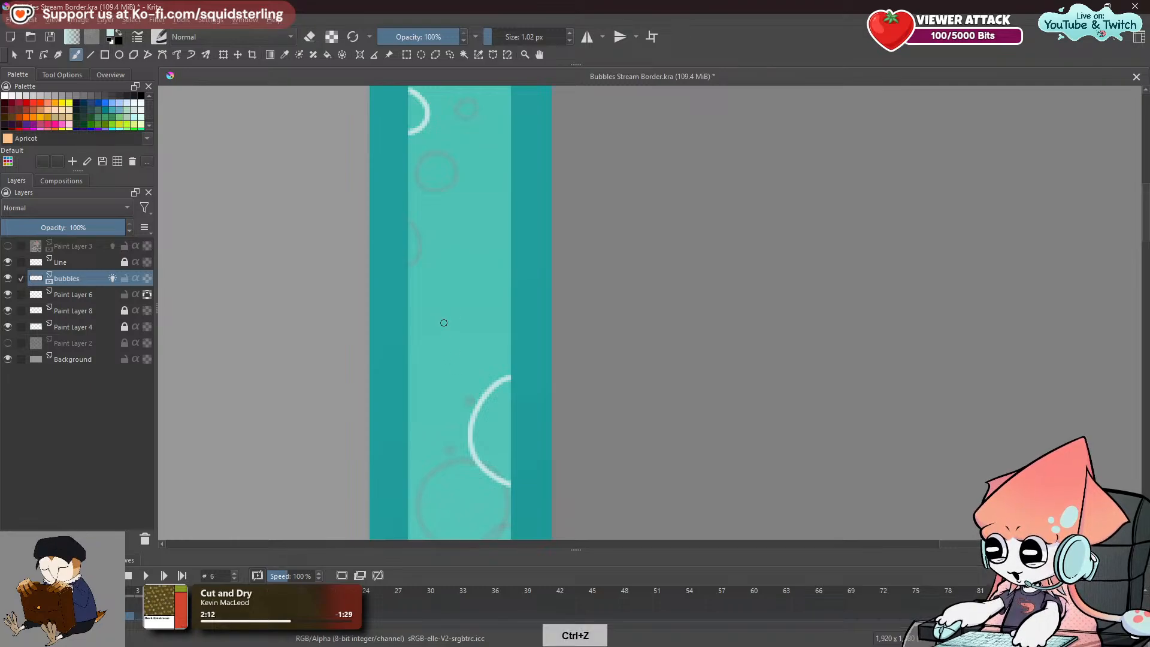
key(e)
key(e)
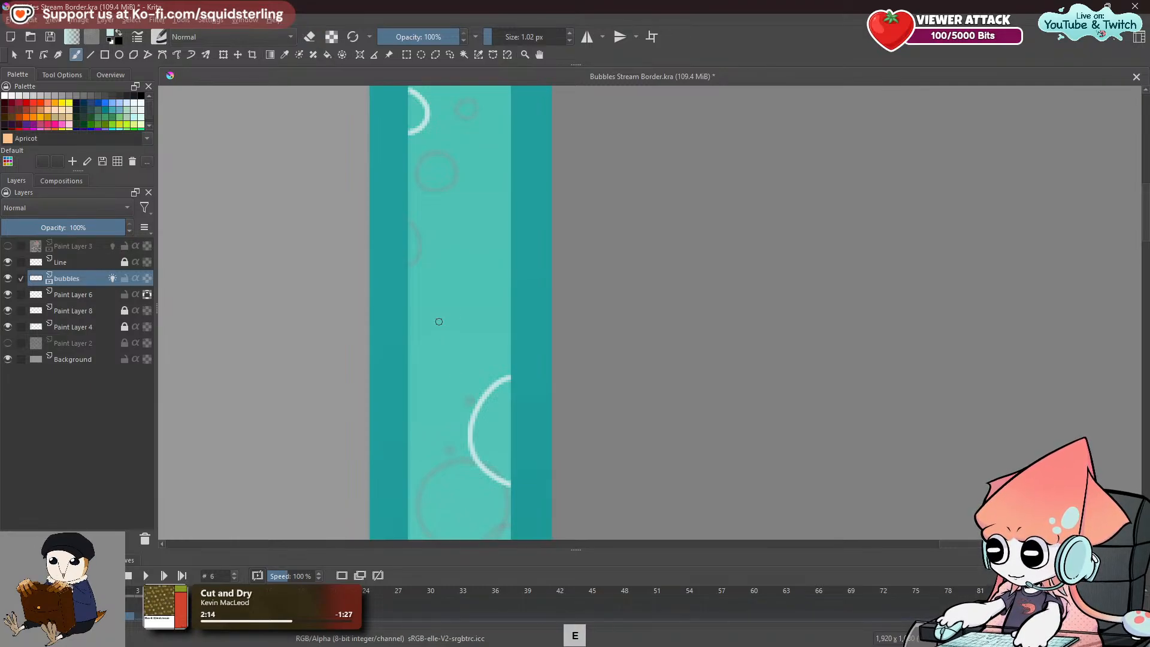
drag(439, 320, 440, 318)
Go back to frame 4 and repaint the small white dot above the large bubble.
key(Left)
key(Left)
key(Left)
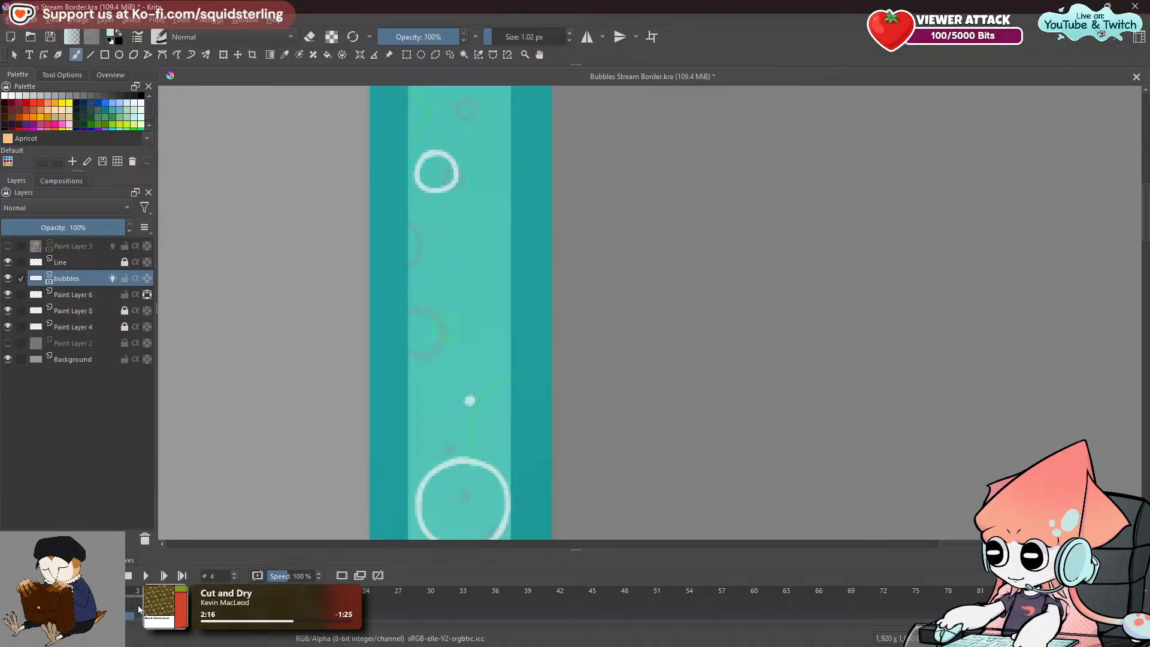
key(Right)
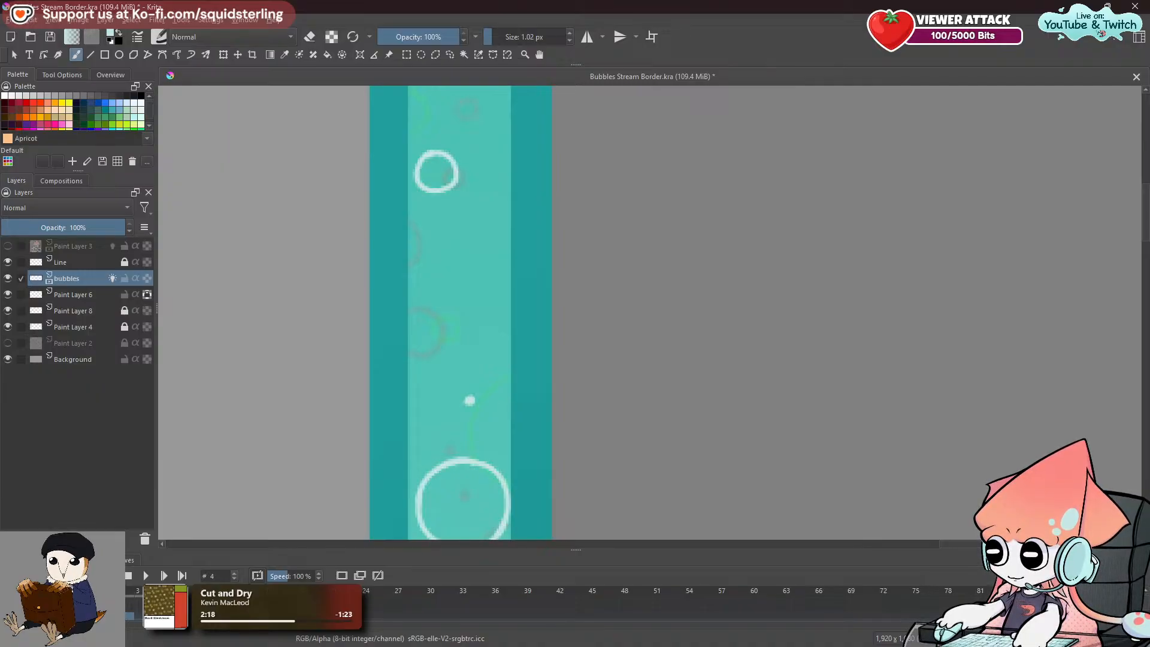
key(ctrl+z)
drag(472, 392, 471, 397)
Draw a small ring bubble above the inner-edge half bubble on frame 6 and a white dot farther up near the corner.
key(Right)
key(Right)
key(space)
drag(463, 290, 429, 521)
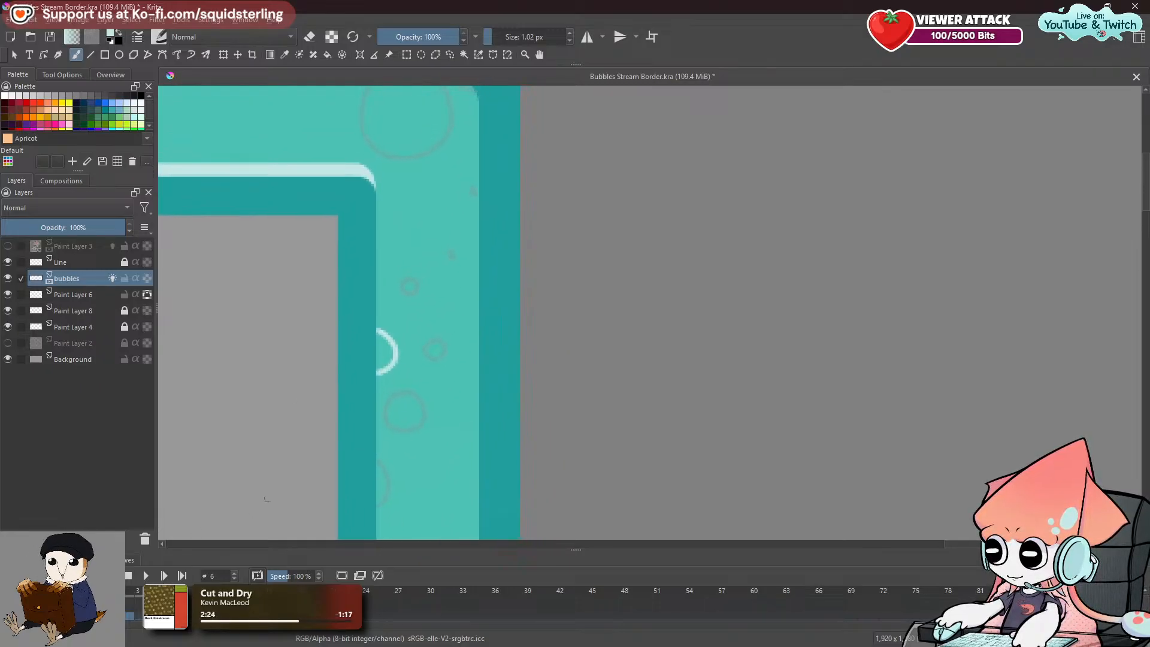
mouse_move(437, 236)
mouse_down()
mouse_move(433, 217)
mouse_move(442, 222)
mouse_up()
key(ctrl+z)
key(ctrl+z)
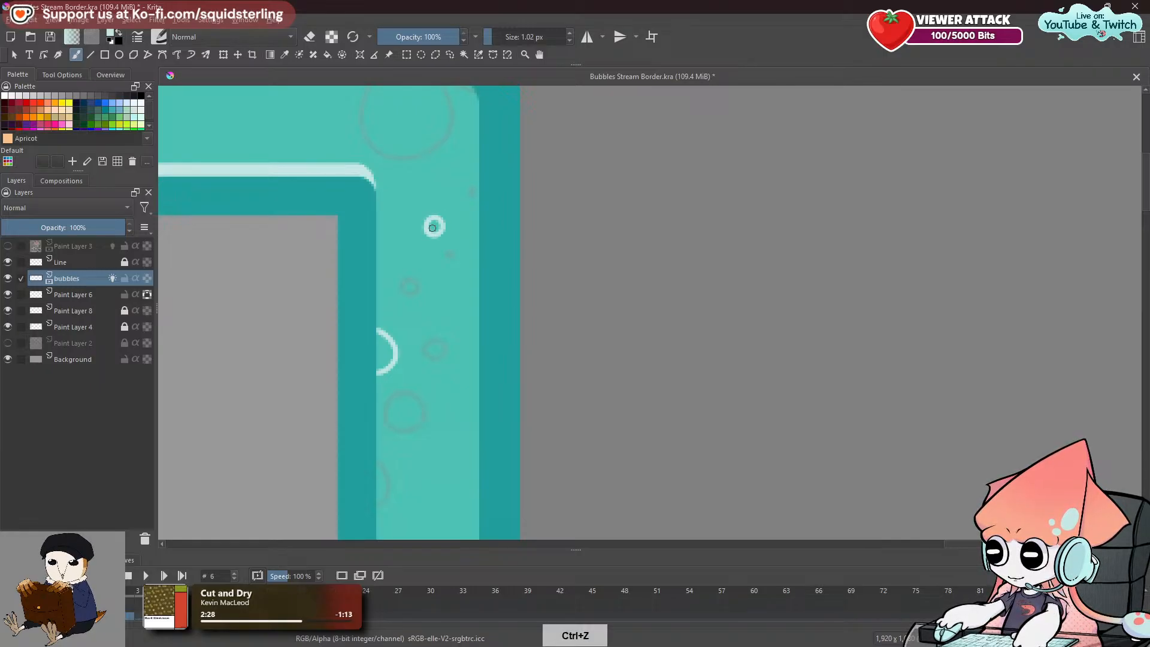
click(449, 128)
Play the animation and examine the bubble motion across the whole border and along its right side.
key(space)
drag(495, 253, 567, 337)
scroll(479, 381, down, 3)
drag(480, 384, 807, 138)
scroll(615, 284, down, 2)
drag(619, 282, 752, 205)
scroll(546, 321, down, 1)
drag(546, 321, 704, 331)
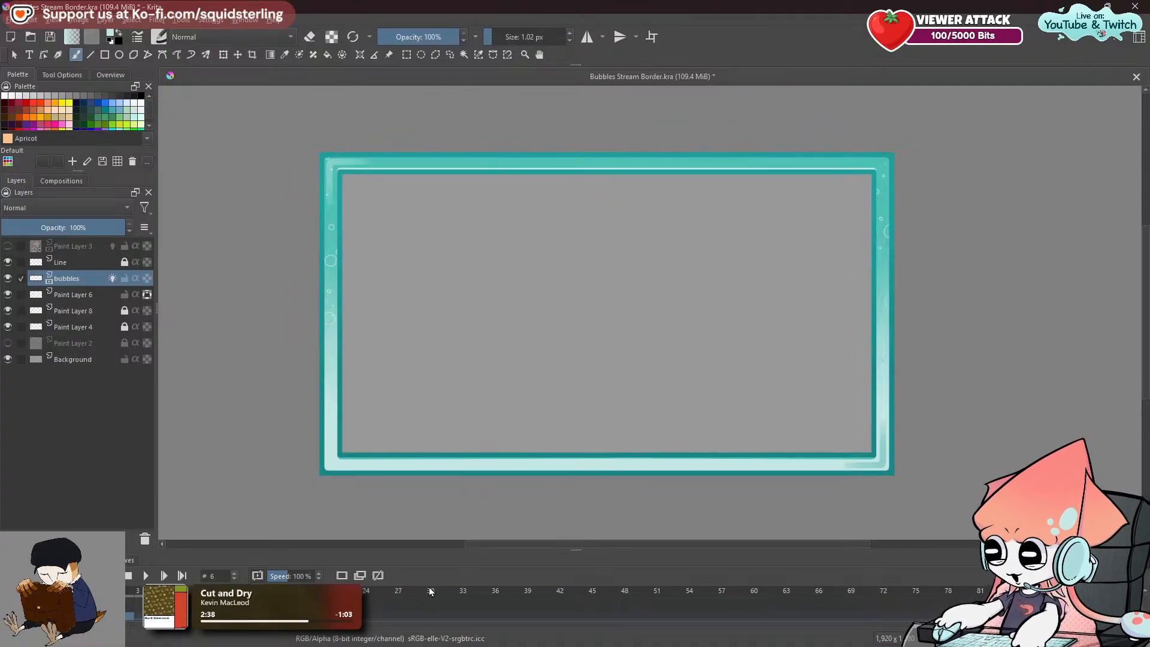
click(145, 577)
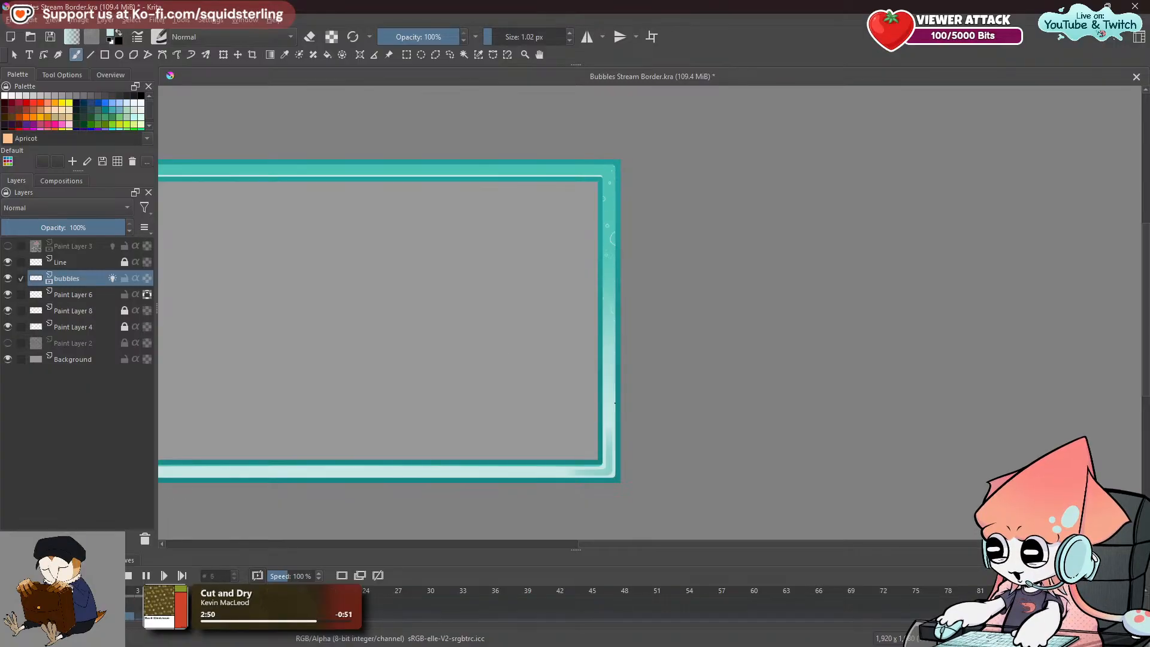
scroll(614, 406, up, 2)
drag(616, 405, 614, 429)
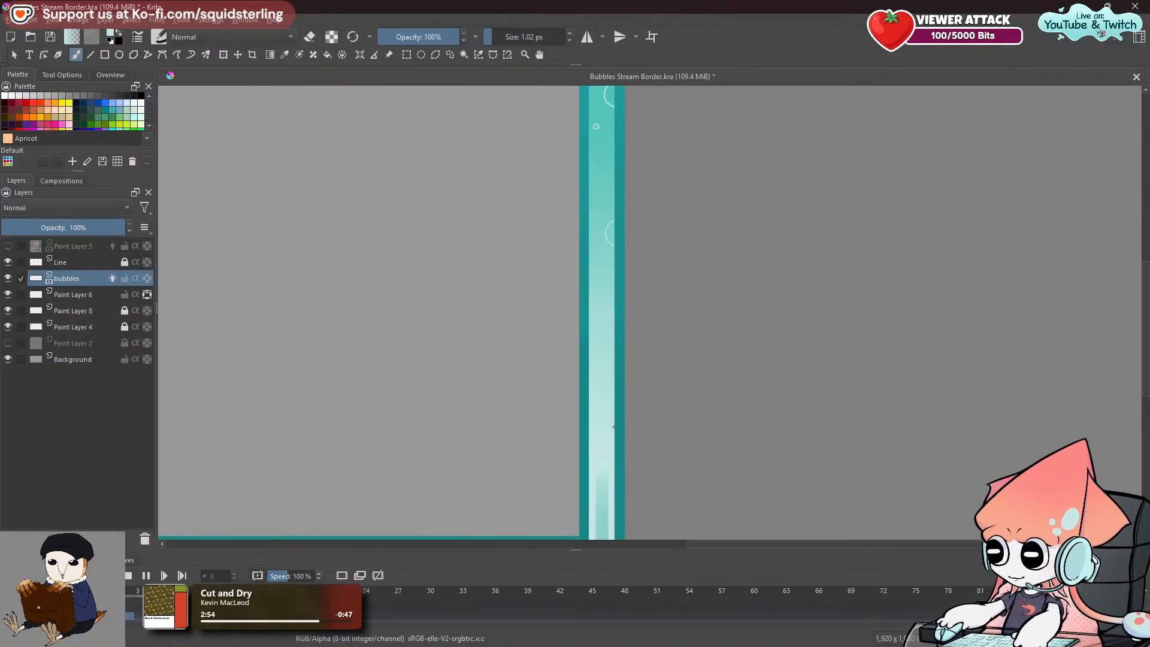
drag(614, 428, 497, 385)
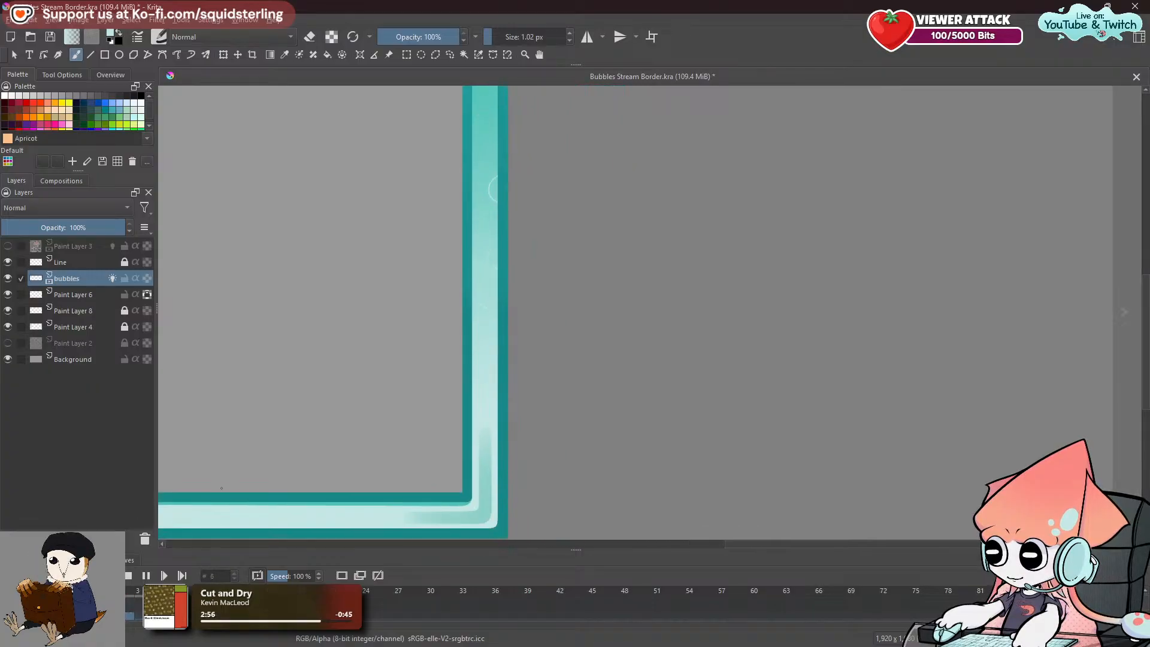
click(146, 576)
Step through the frames to compare the bubble positions along the lower part of the right border strip.
key(Left)
key(Left)
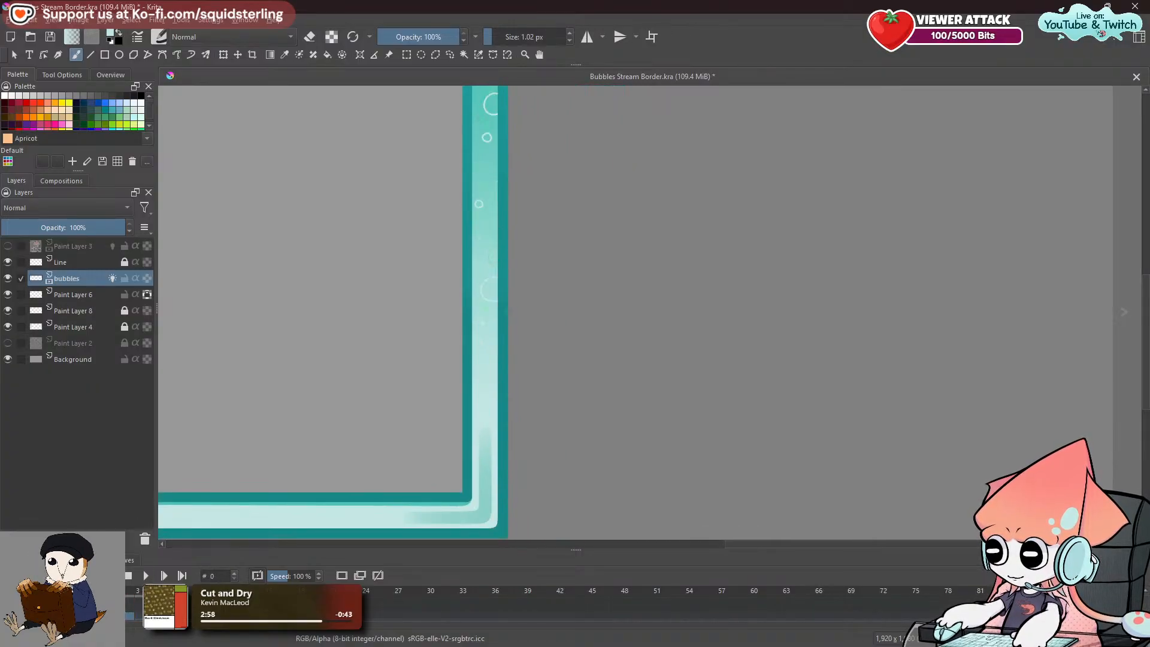
key(Right)
key(Right)
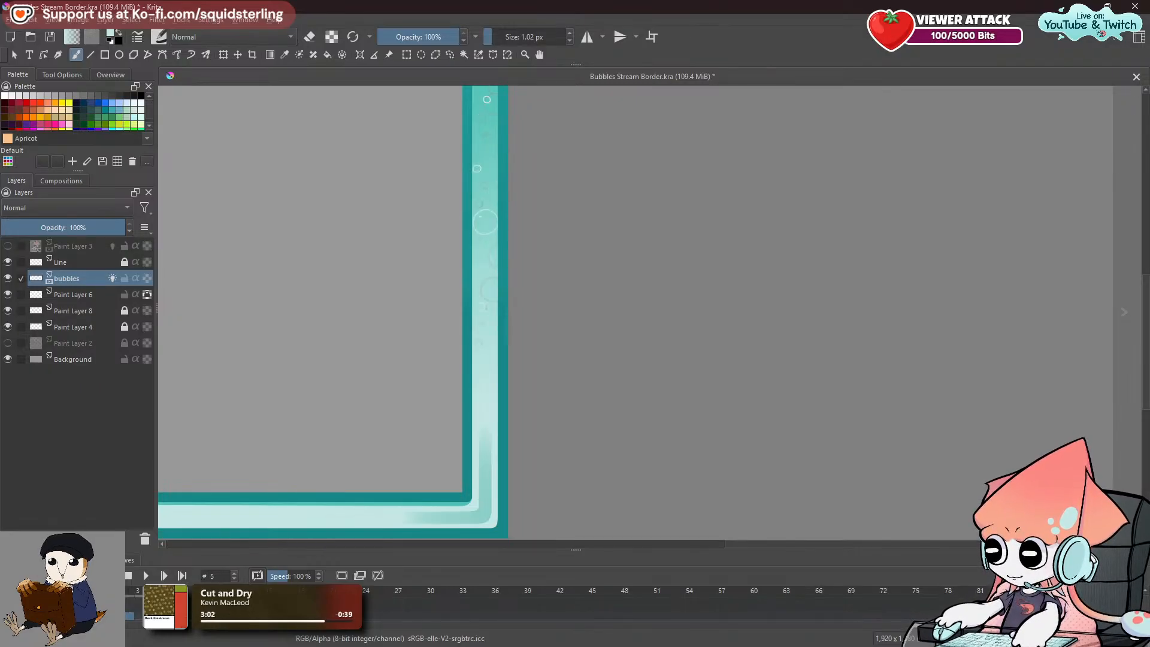
key(Right)
drag(507, 248, 523, 305)
scroll(524, 305, up, 1)
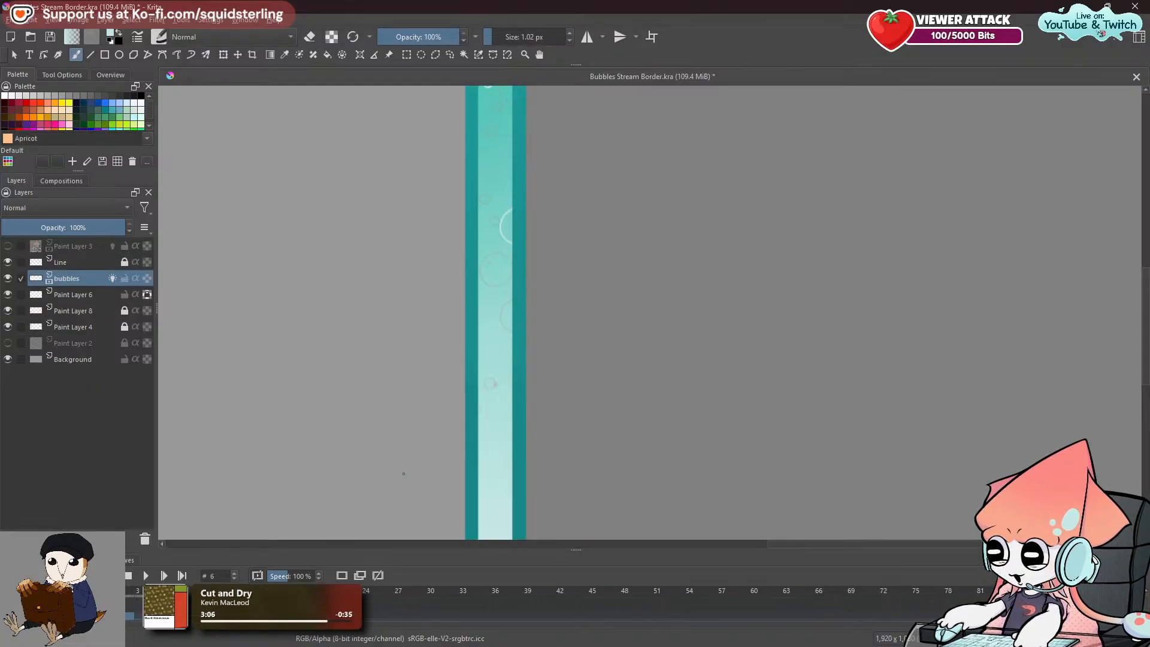
drag(403, 474, 401, 417)
key(Left)
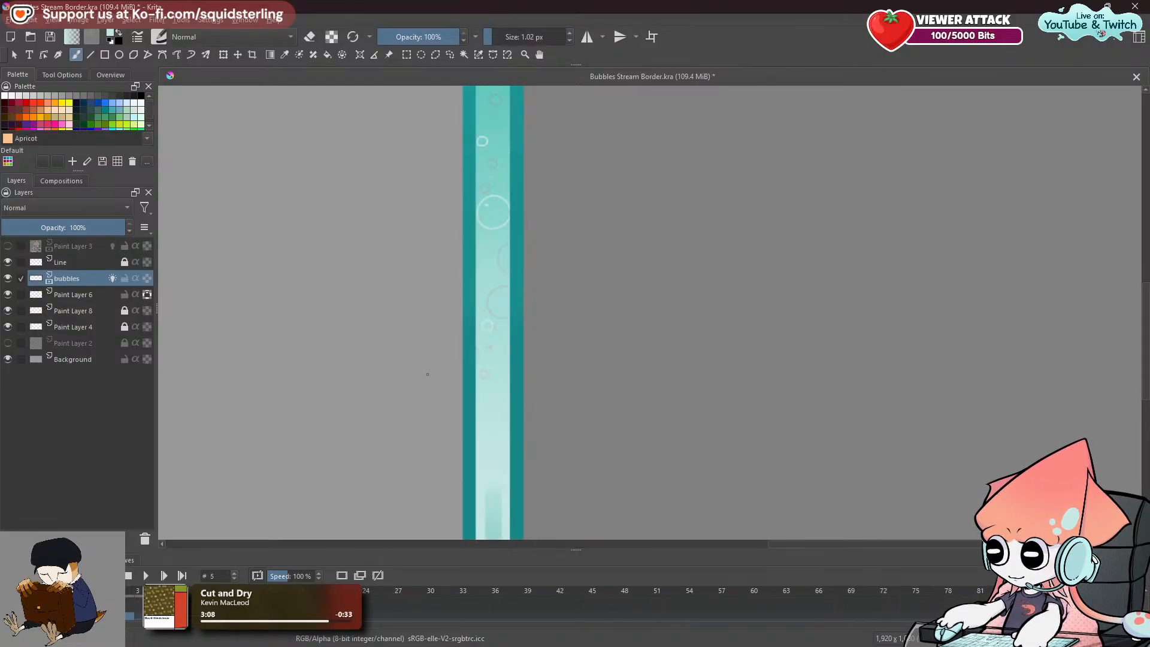
scroll(430, 392, up, 1)
scroll(409, 429, up, 1)
drag(526, 395, 435, 448)
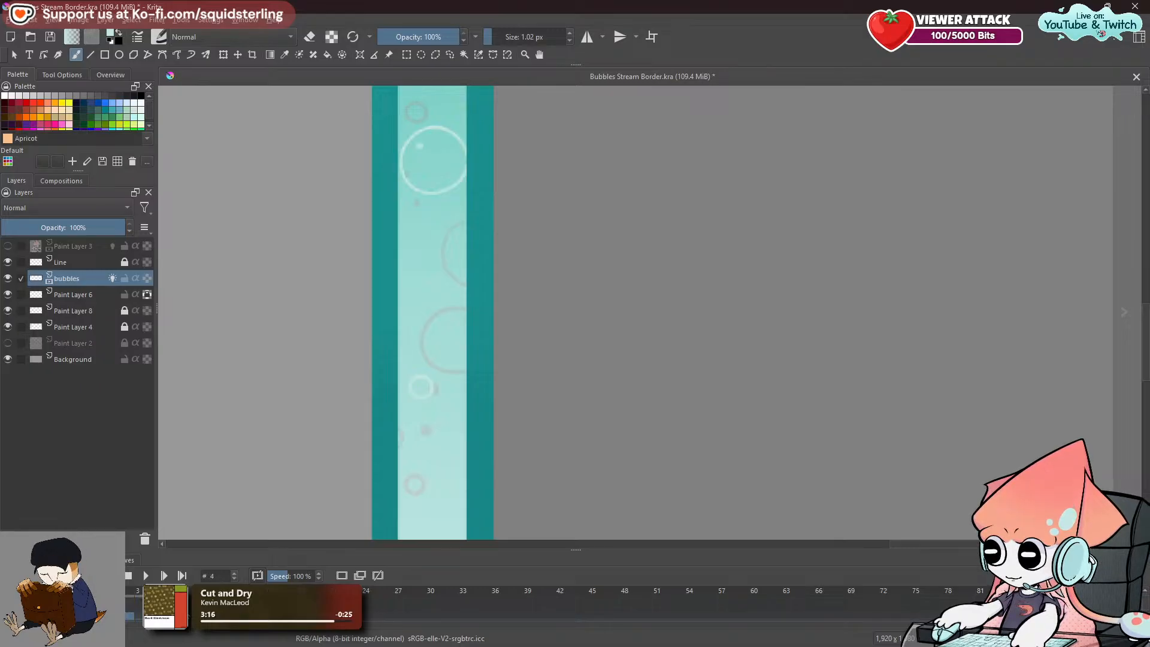
Set the brush size to 0.59 px for drawing small bubbles on frame 4.
shift+drag(448, 363, 459, 363)
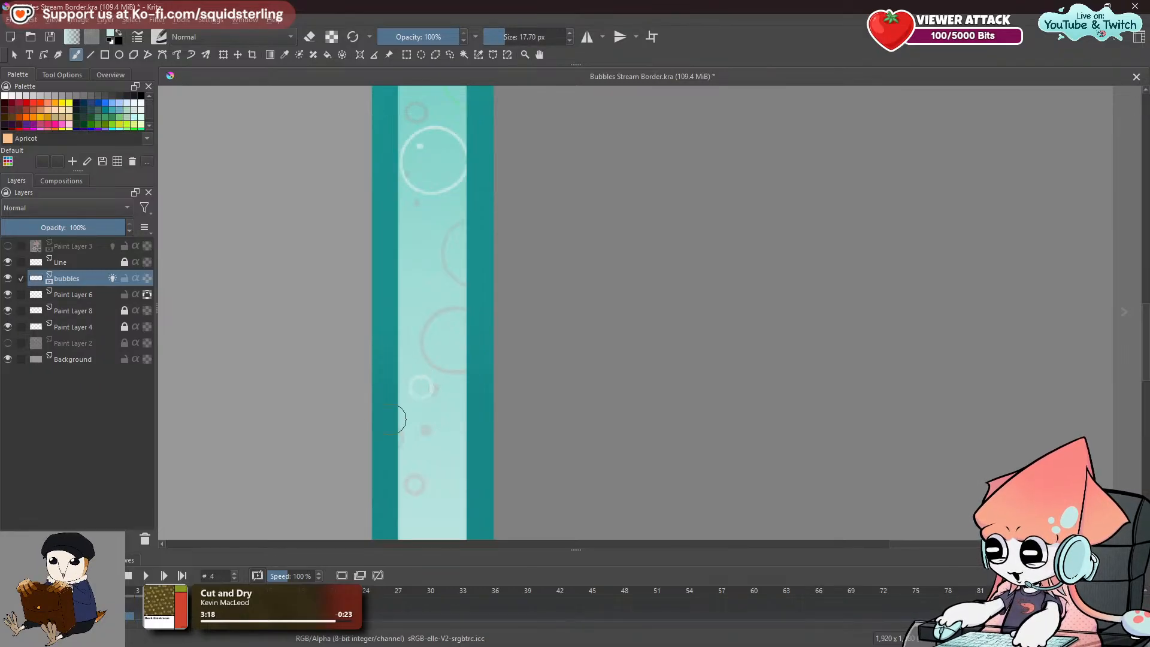
click(129, 615)
click(151, 615)
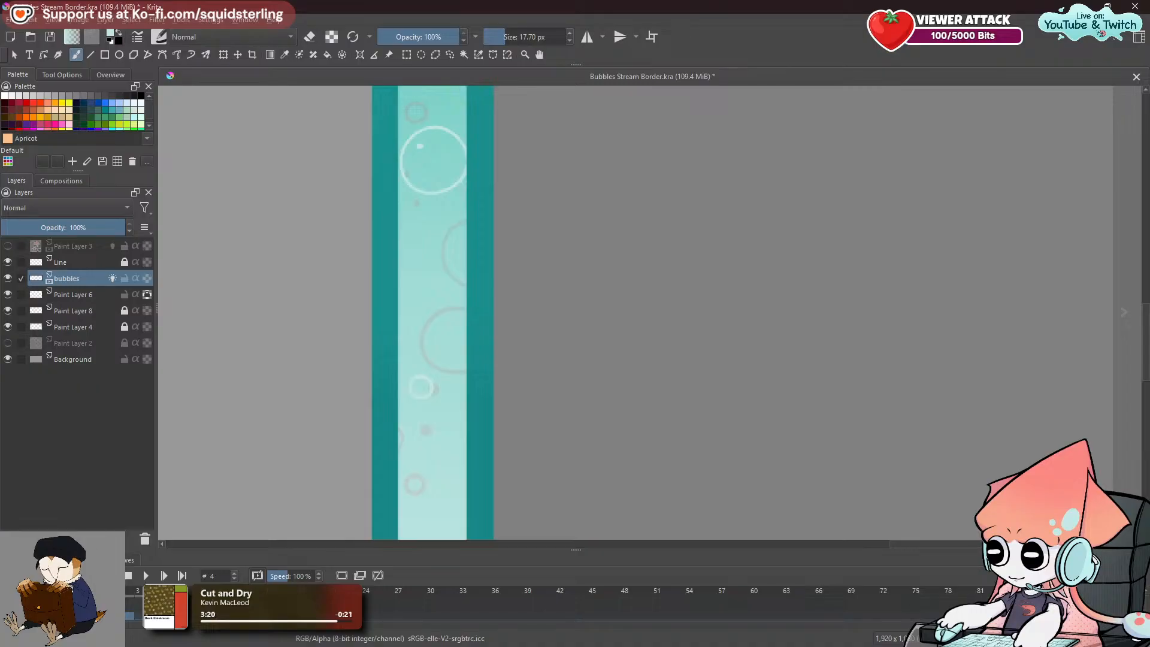
shift+drag(440, 286, 442, 364)
key(e)
key(e)
key(ctrl+z)
shift+drag(442, 313, 439, 313)
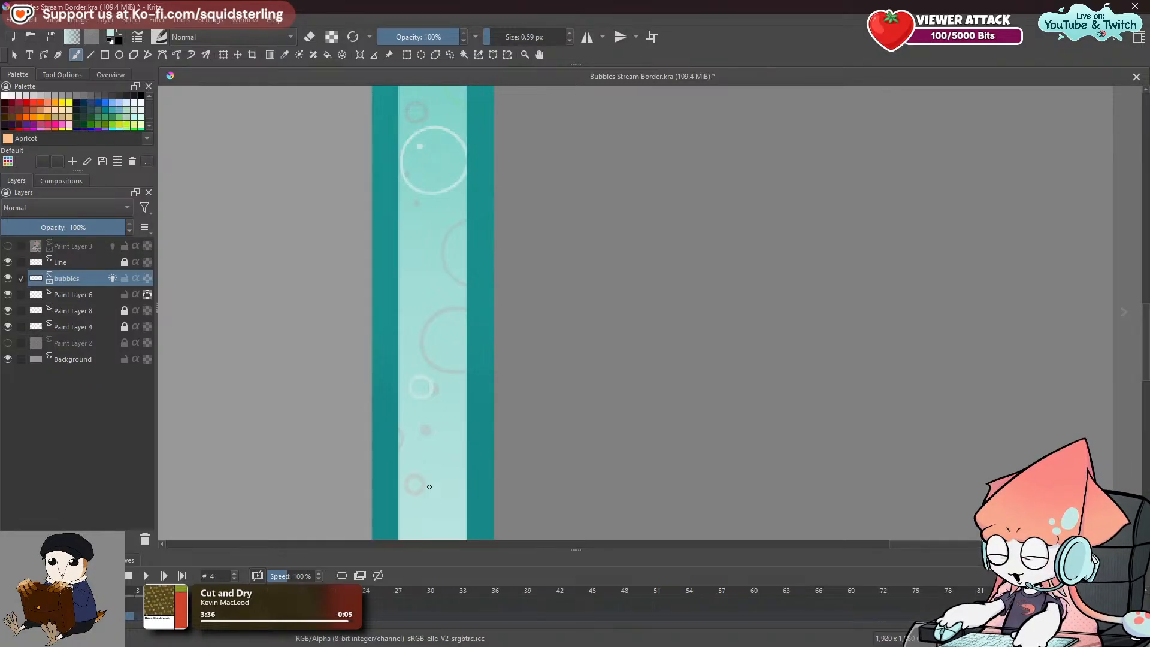
Compare neighbouring frames and paint a small white dot just above the lower ring bubble on frame 4.
key(space)
drag(454, 486, 485, 434)
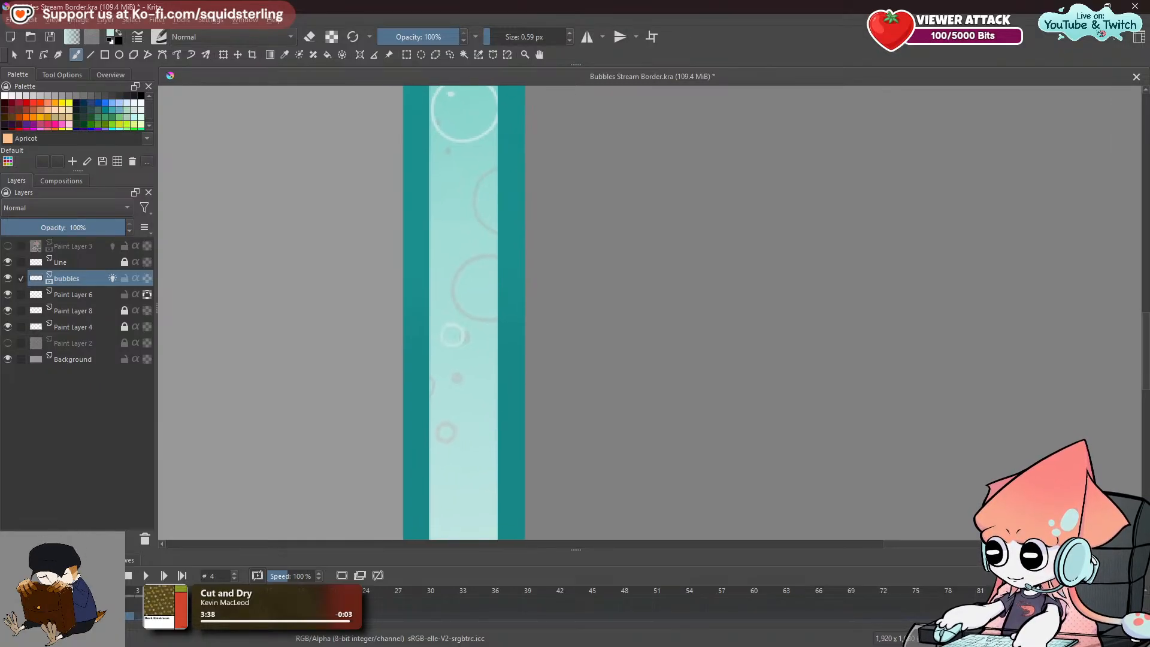
click(139, 616)
click(149, 616)
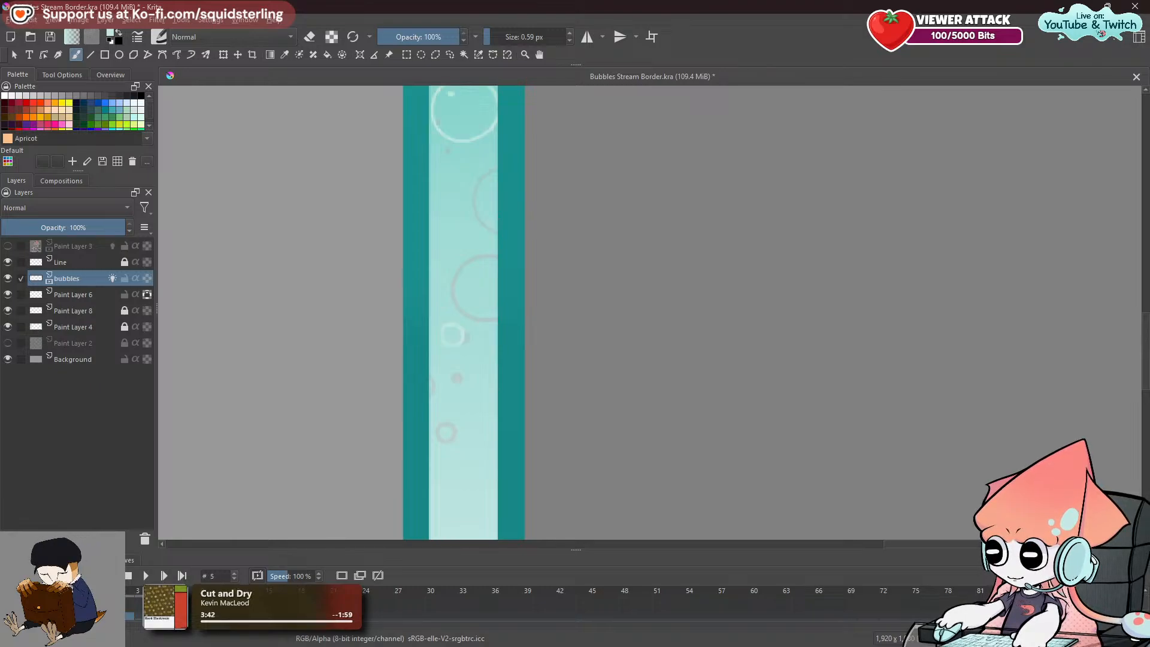
click(150, 616)
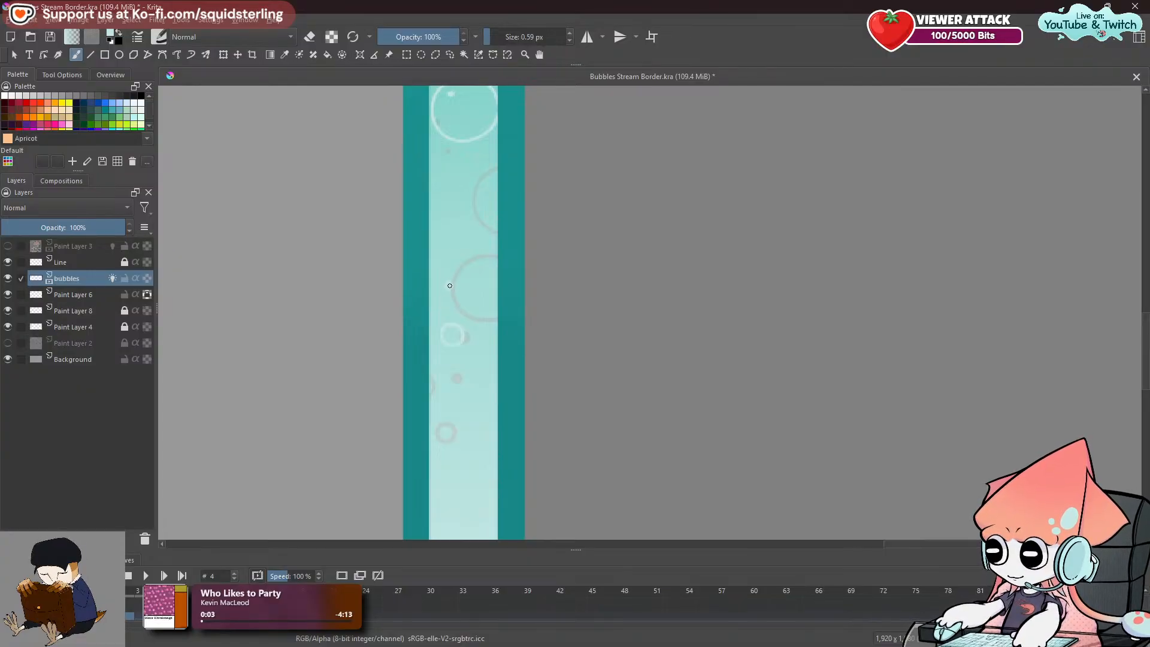
key(ctrl+z)
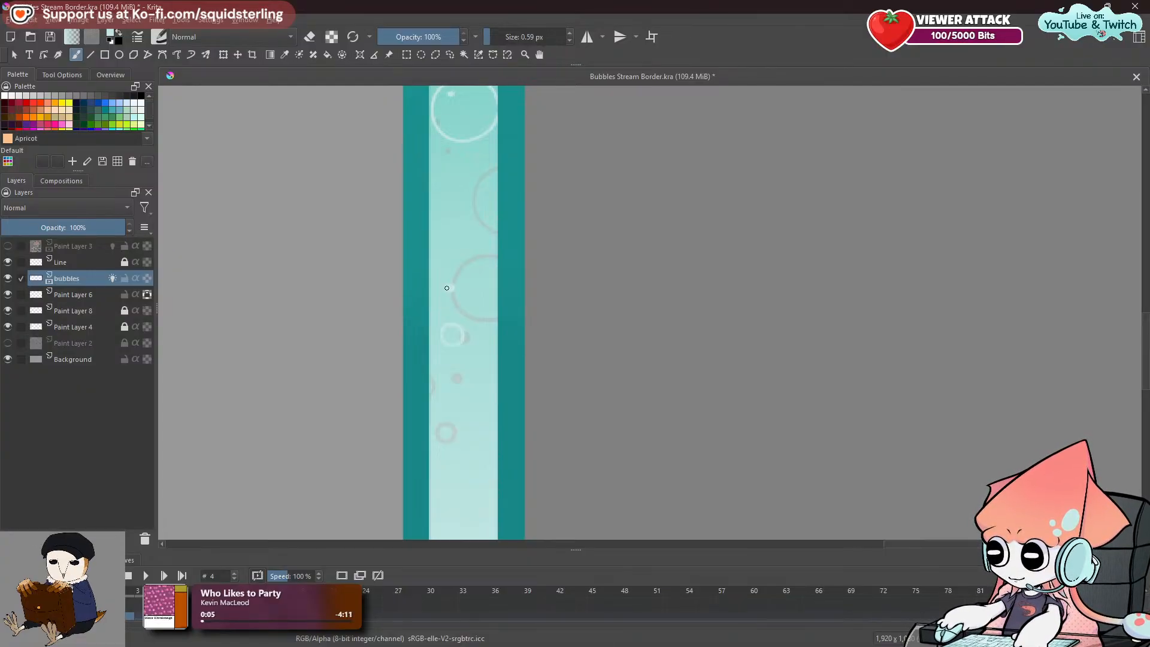
click(451, 287)
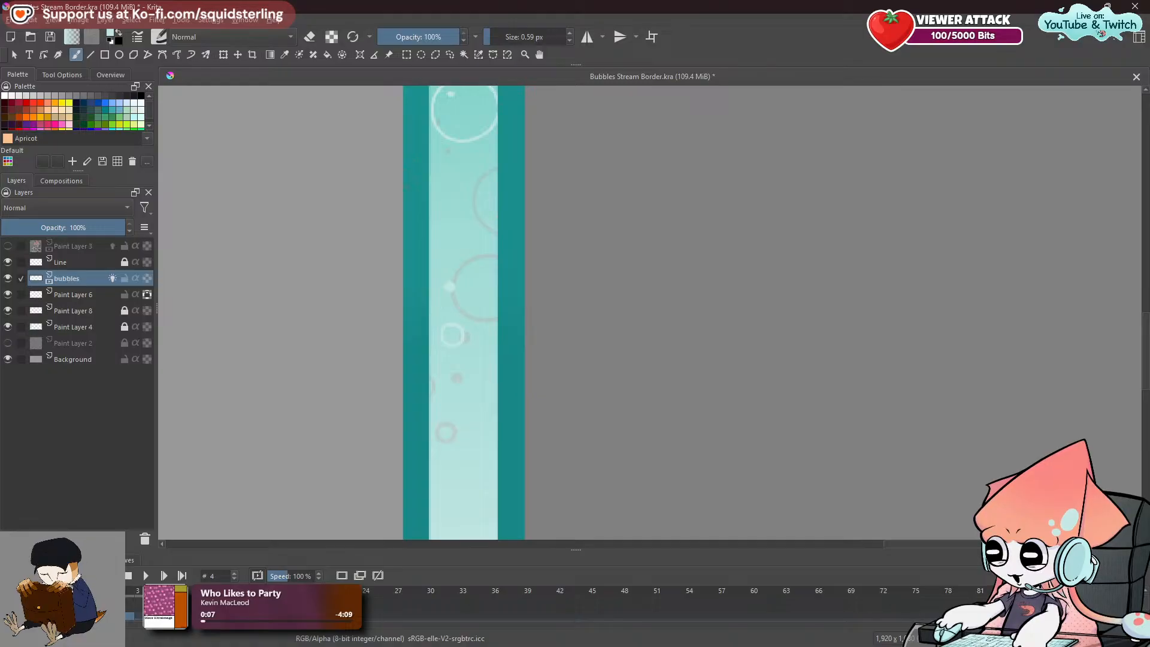
Compare the bubbles farther up the right border strip on frames 3, 4 and 6.
key(space)
drag(413, 245, 377, 319)
key(space)
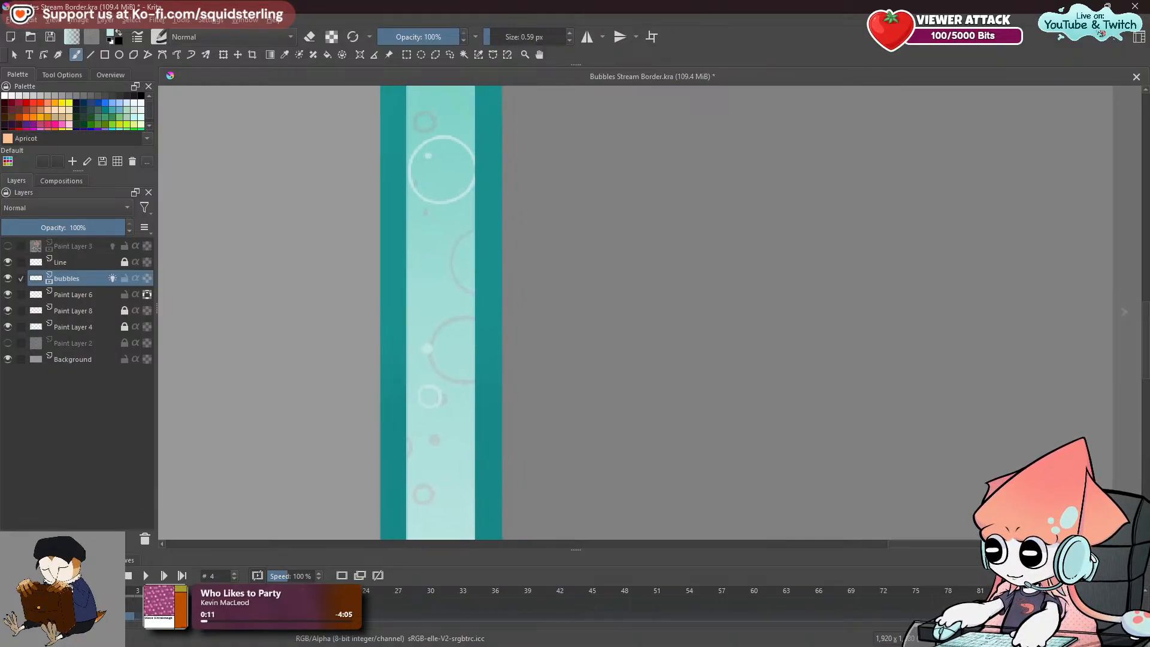
key(space)
drag(467, 269, 447, 456)
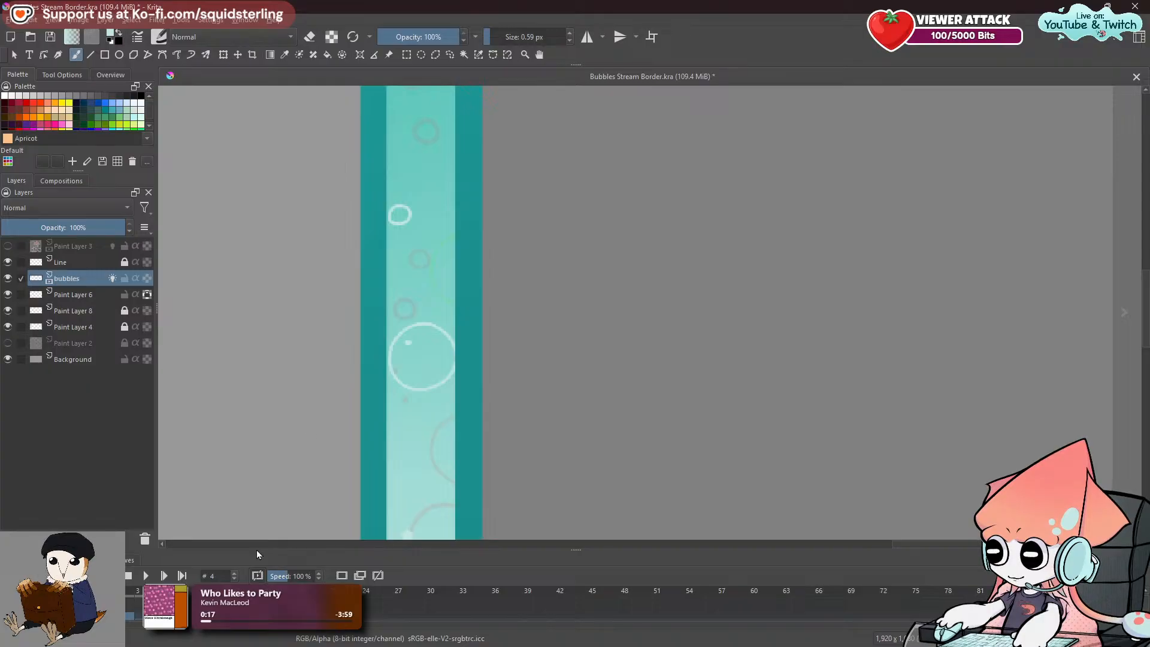
key(Right)
key(Right)
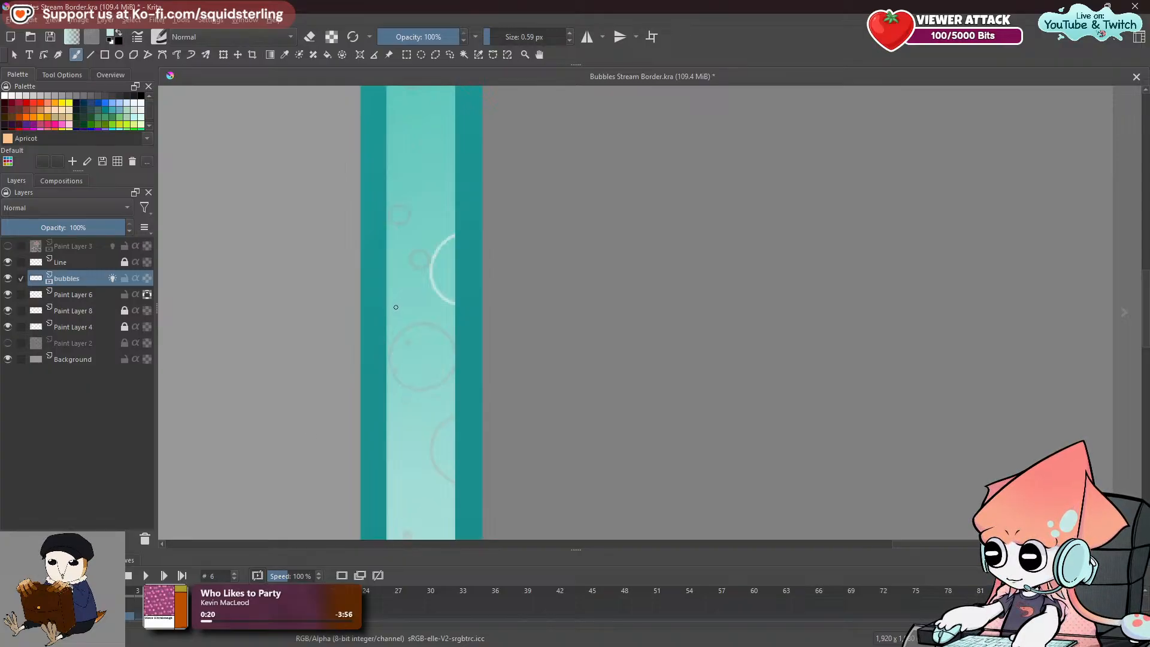
click(150, 615)
click(140, 611)
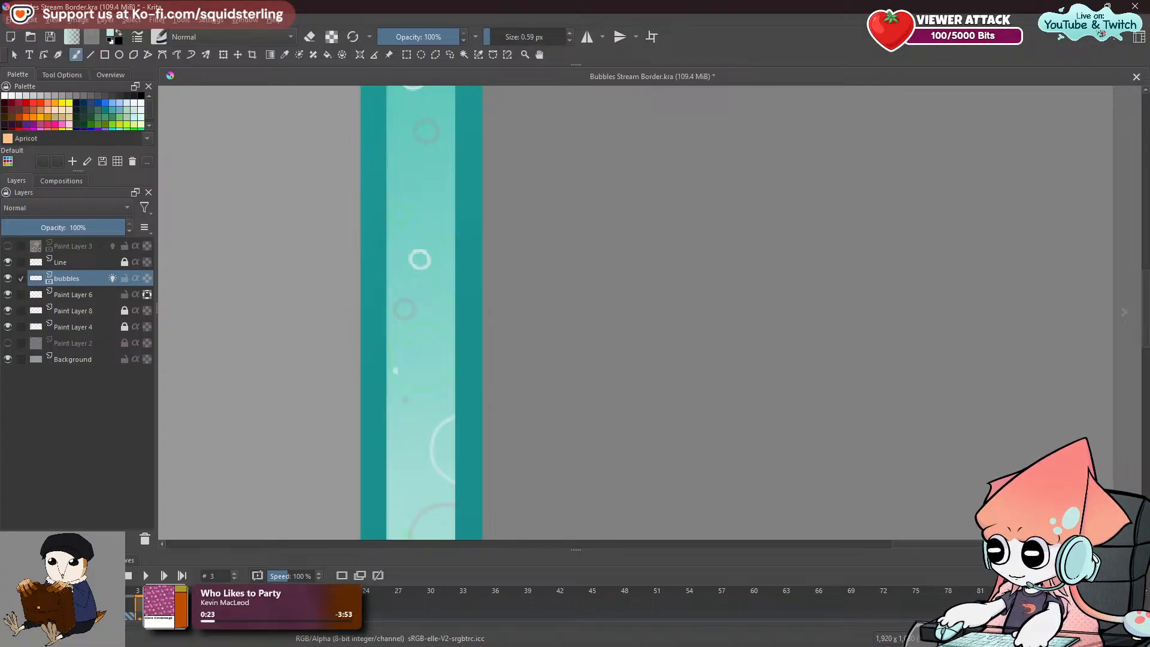
key(Right)
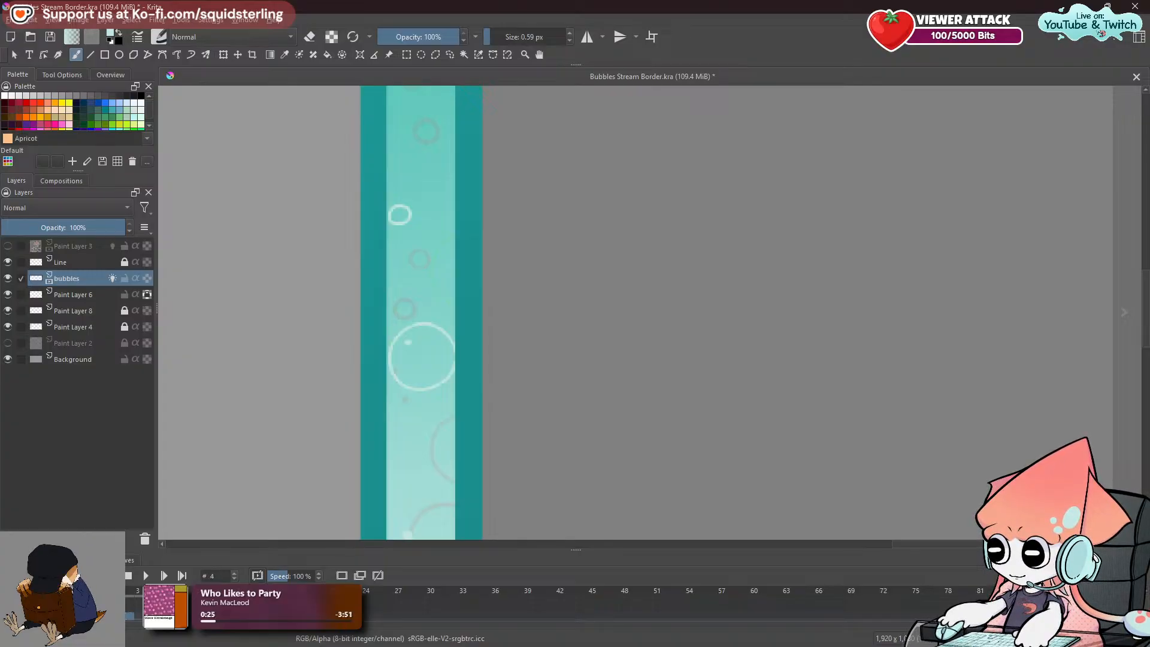
key(Right)
key(Right)
Draw a small ring bubble above the large outer-edge half bubble on frame 6, redoing it until its shape and position fit.
key(space)
mouse_move(443, 284)
mouse_down()
mouse_move(452, 321)
mouse_move(426, 467)
mouse_up()
drag(400, 352, 411, 355)
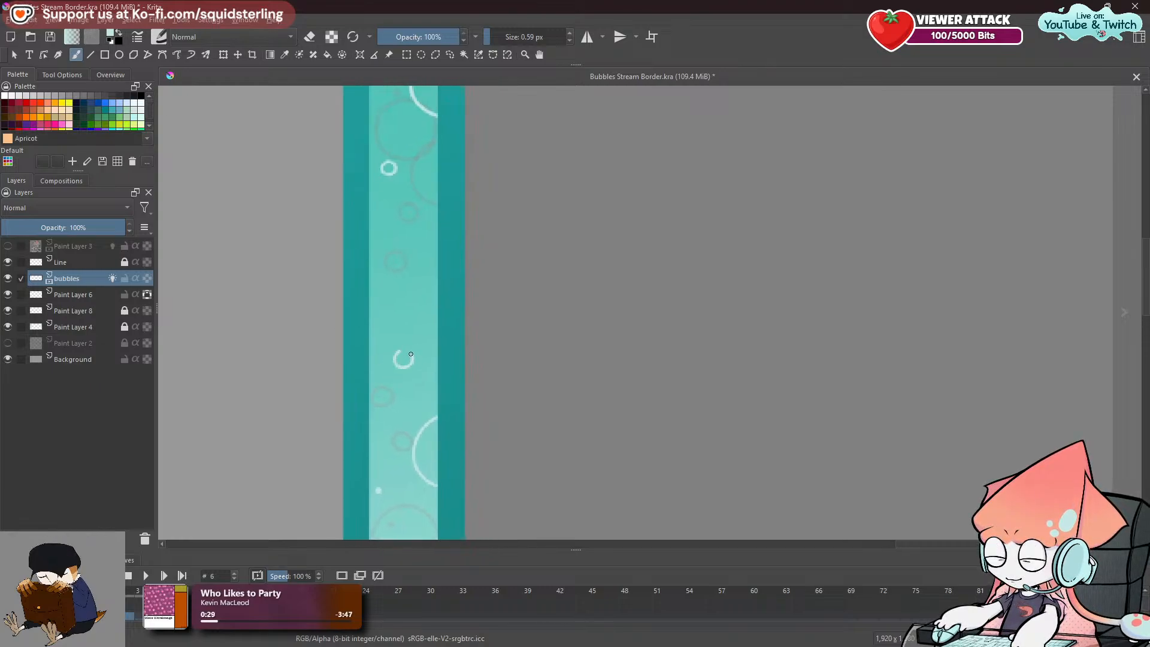
key(ctrl+z)
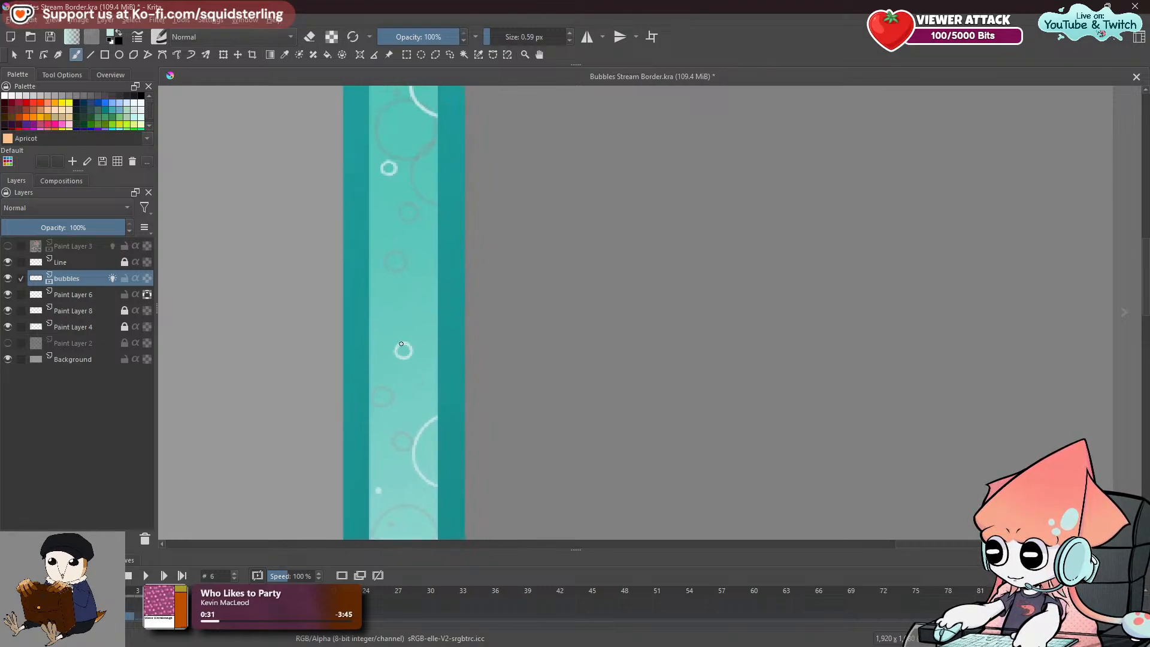
key(ctrl+z)
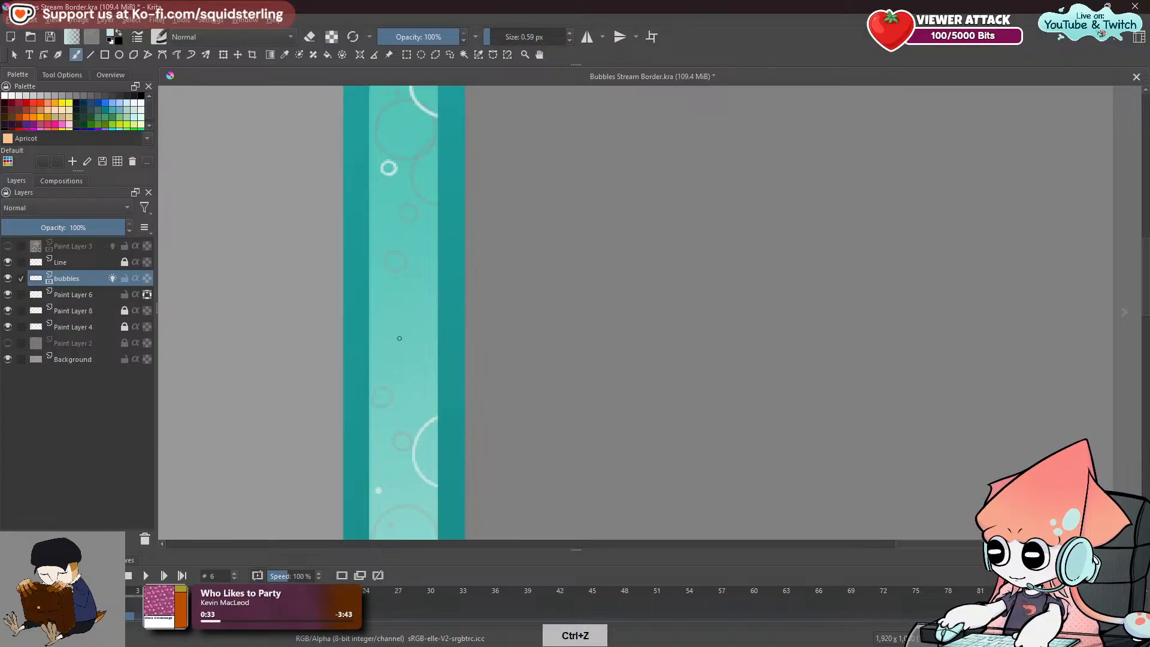
mouse_move(397, 340)
mouse_down()
mouse_move(407, 341)
mouse_move(401, 332)
mouse_up()
key(ctrl+z)
key(space)
drag(408, 260, 405, 338)
drag(386, 392, 467, 214)
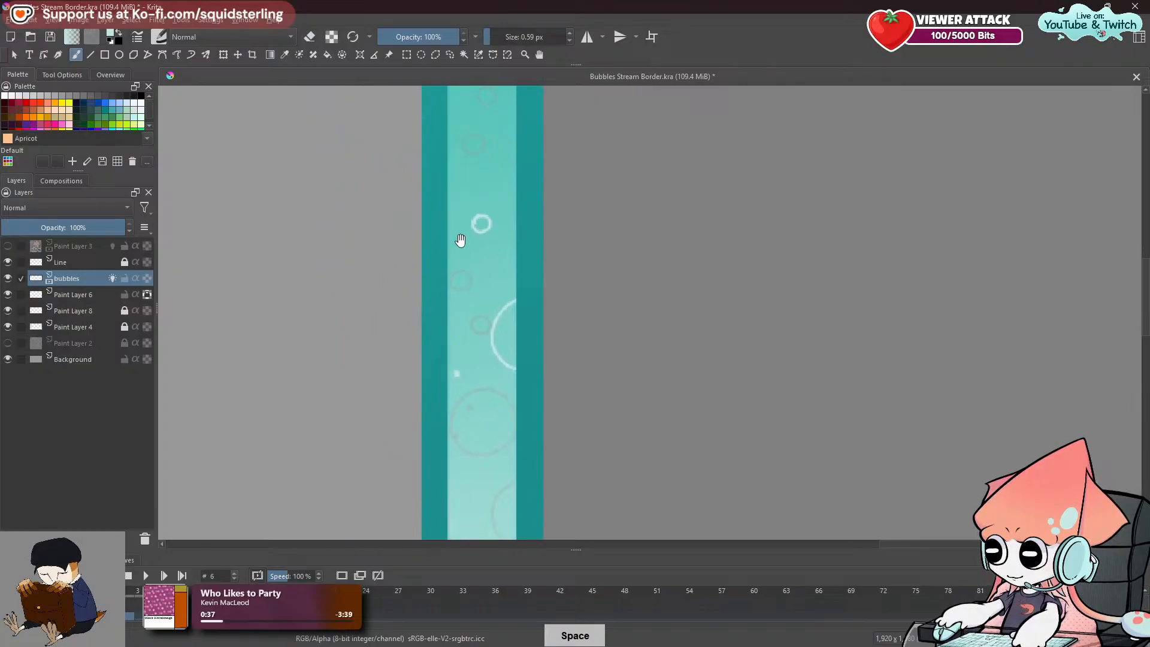
Redraw the small ring bubble above the large outer-edge half bubble on frame 6 and trim its outline with the eraser.
key(ctrl+z)
key(ctrl+z)
mouse_move(488, 231)
mouse_down()
mouse_move(487, 216)
mouse_move(470, 228)
mouse_up()
key(ctrl+z)
key(ctrl+z)
key(ctrl+z)
key(ctrl+z)
key(e)
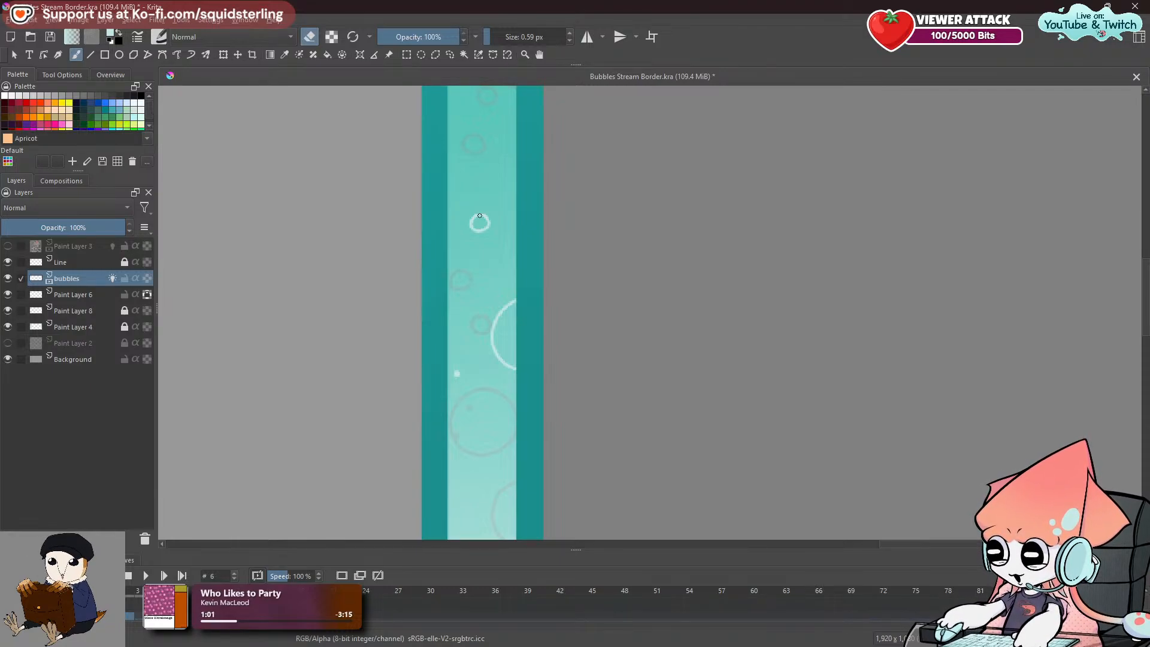
Flip through the neighbouring frames at 100% zoom to check the bubble motion in the lower right border strip.
key(space)
drag(467, 401, 431, 213)
key(1)
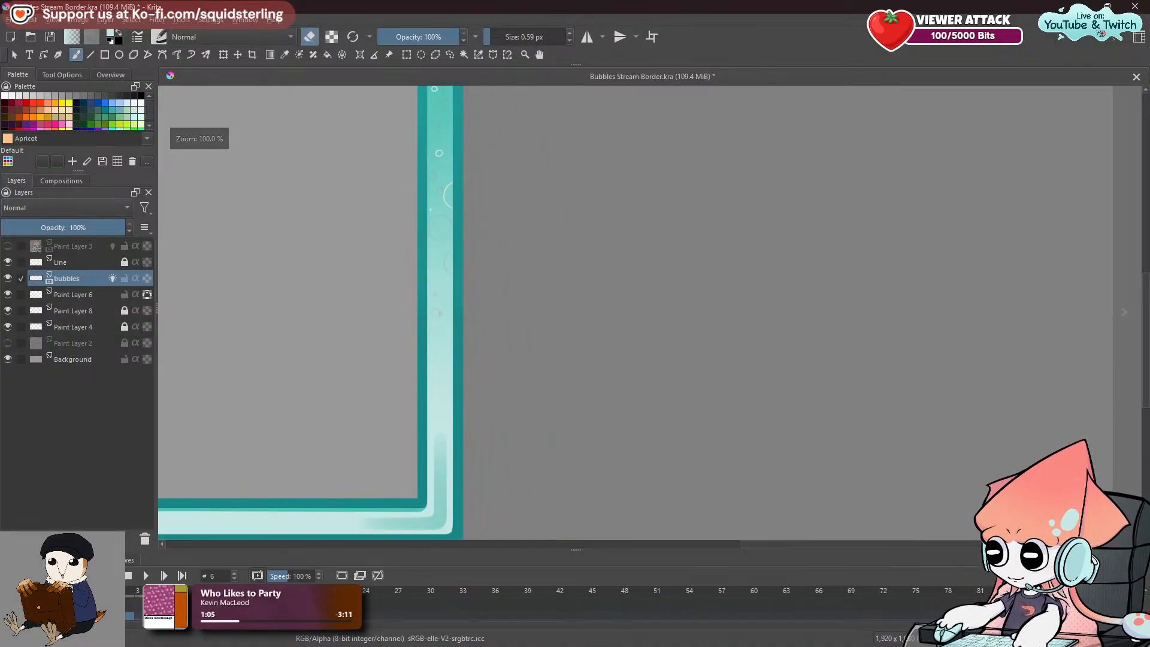
drag(160, 591, 139, 591)
key(Right)
key(Right)
key(Right)
key(Left)
key(Left)
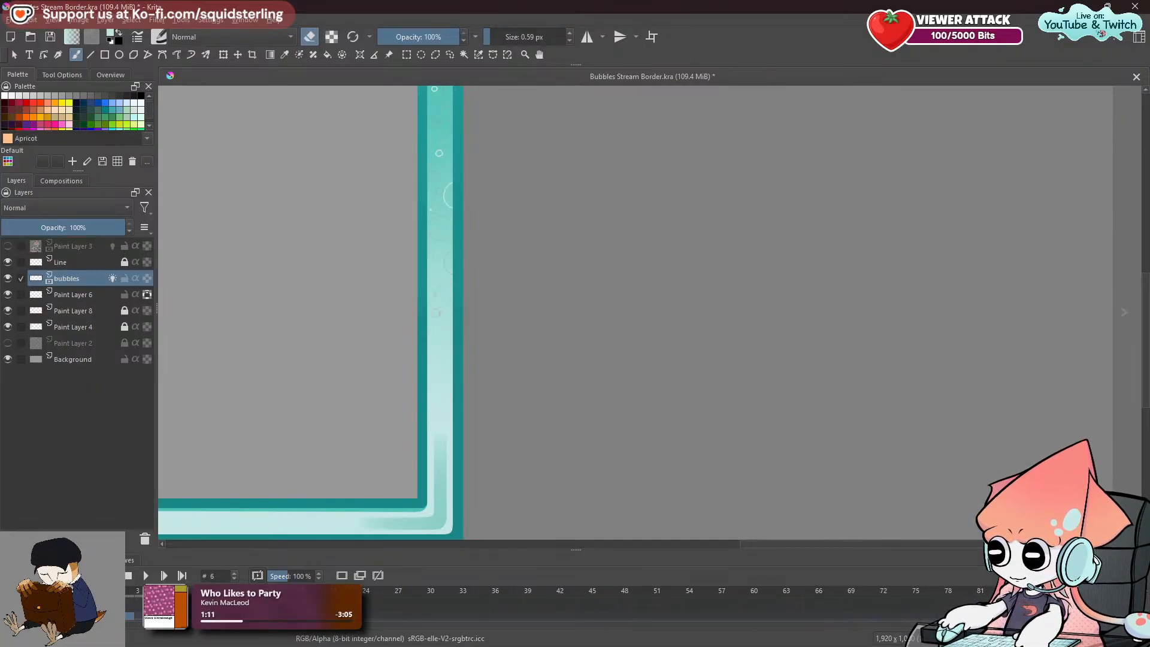
Draw a small ring bubble on frame 6 just below the lowest outer-edge half-bubble ghost, redoing and tidying it until it fits.
scroll(458, 436, up, 4)
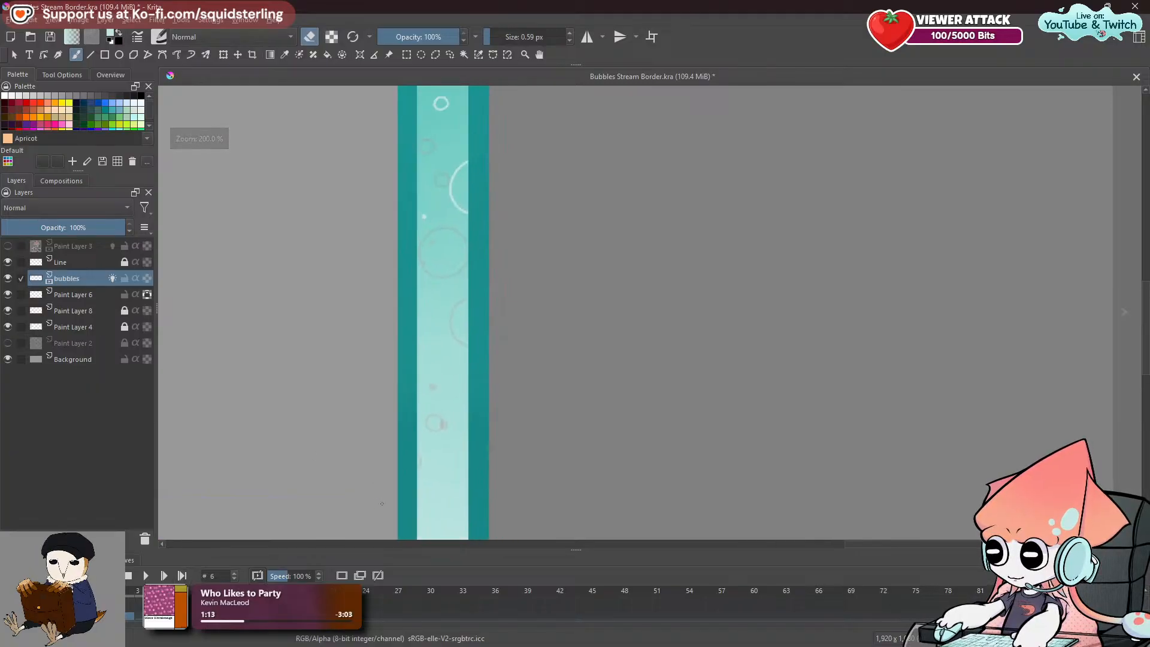
drag(458, 436, 479, 408)
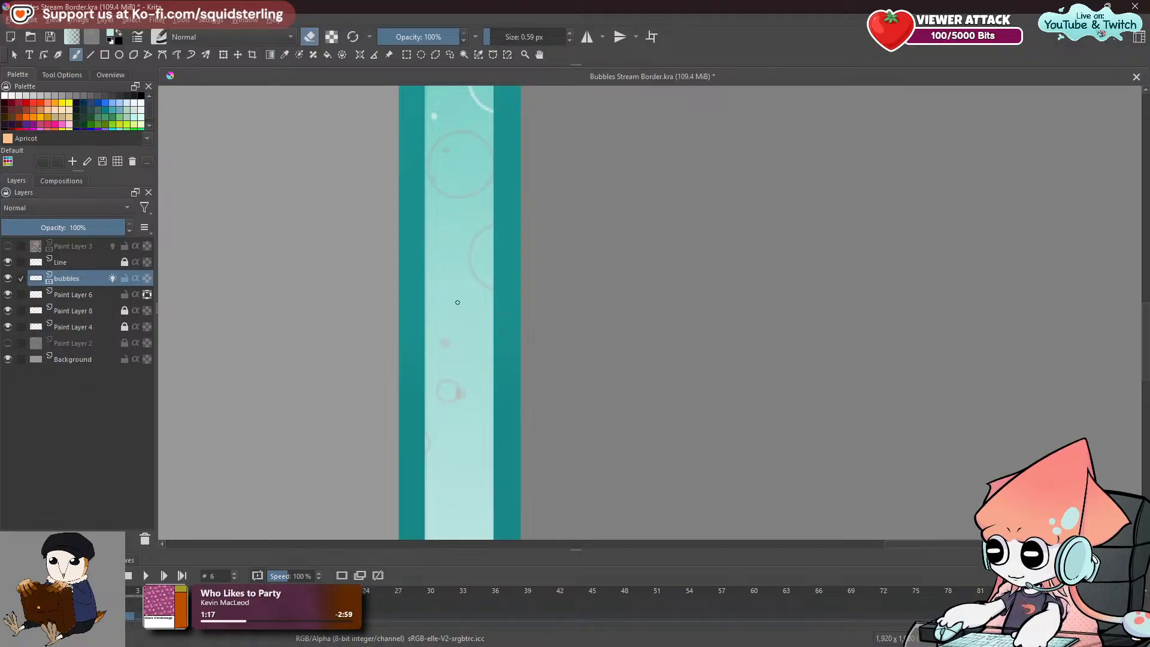
key(e)
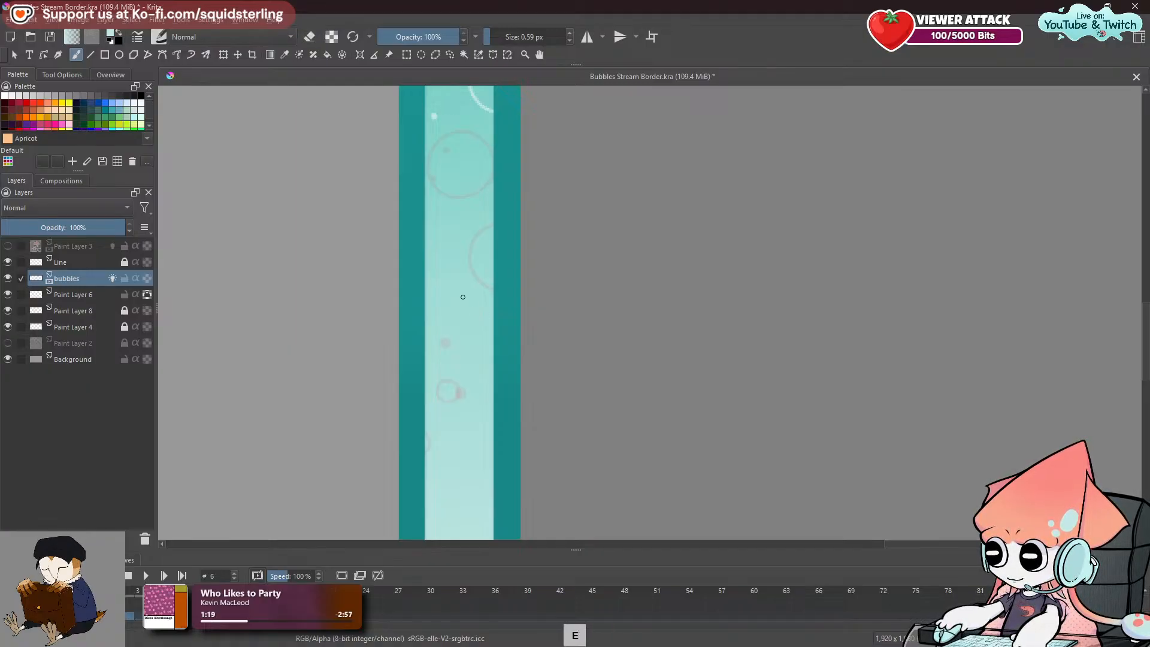
key(ctrl+z)
key(space)
key(ctrl+z)
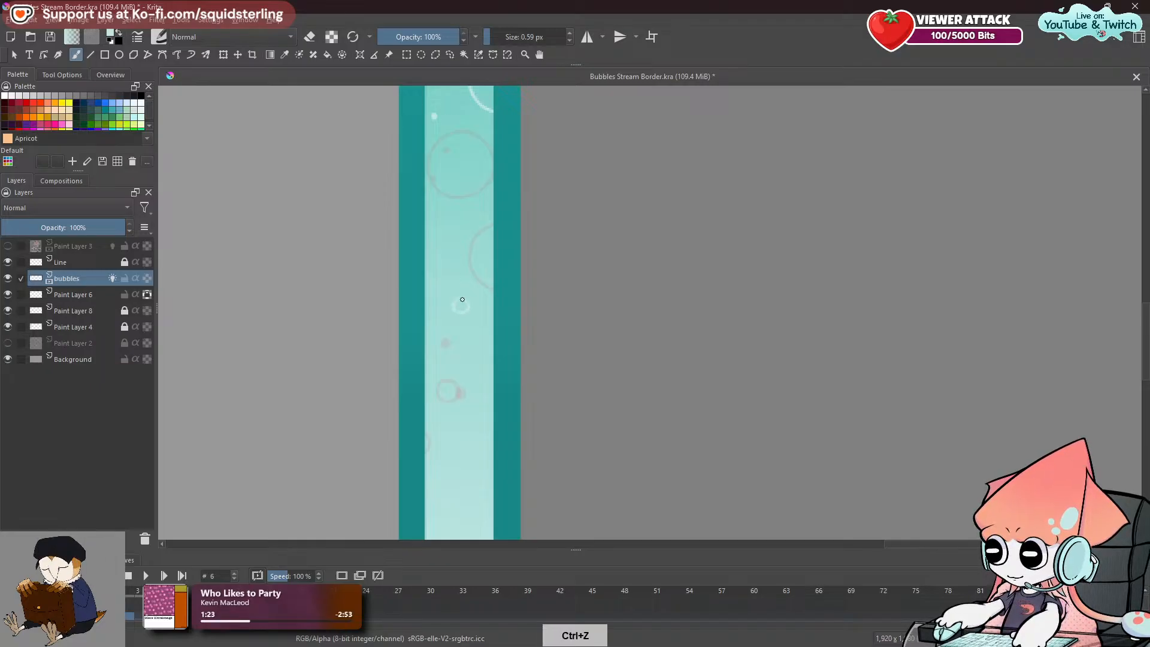
mouse_move(453, 305)
mouse_down()
mouse_move(464, 298)
mouse_move(461, 244)
mouse_up()
key(space)
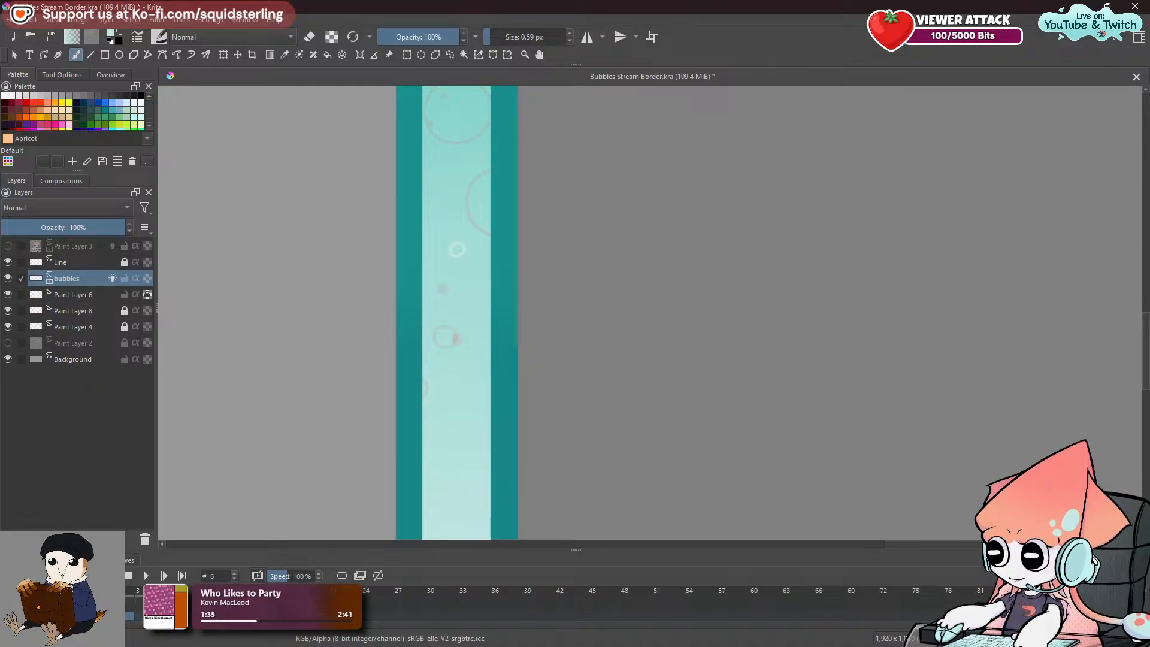
key(e)
key(e)
key(ctrl+z)
drag(453, 246, 460, 241)
key(ctrl+z)
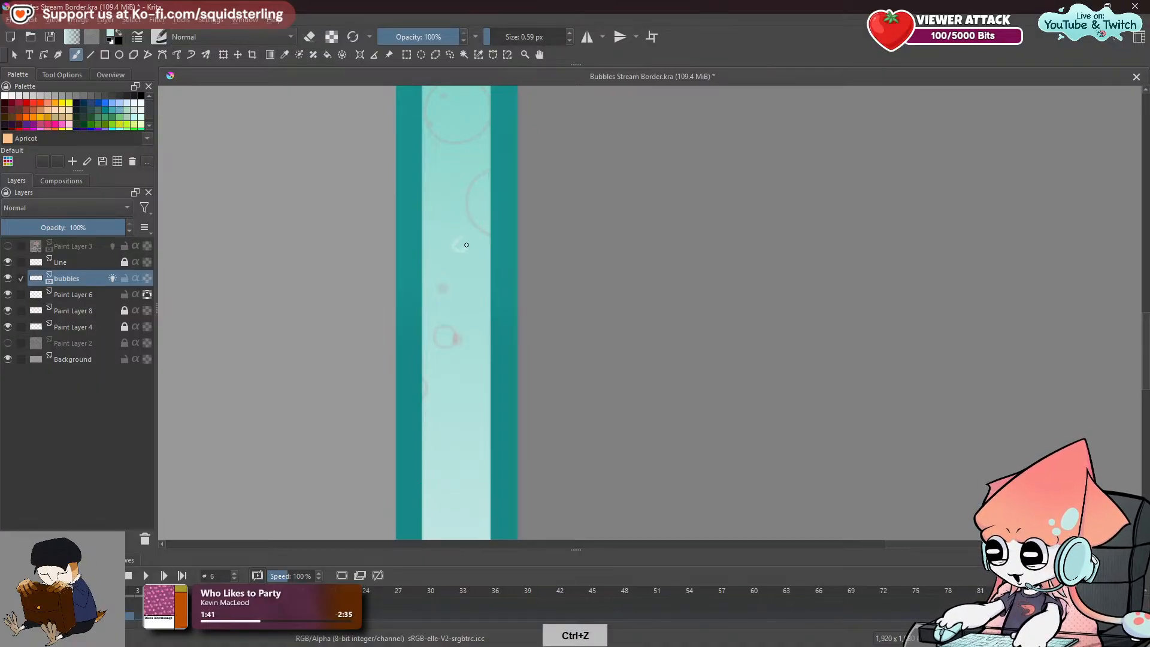
key(e)
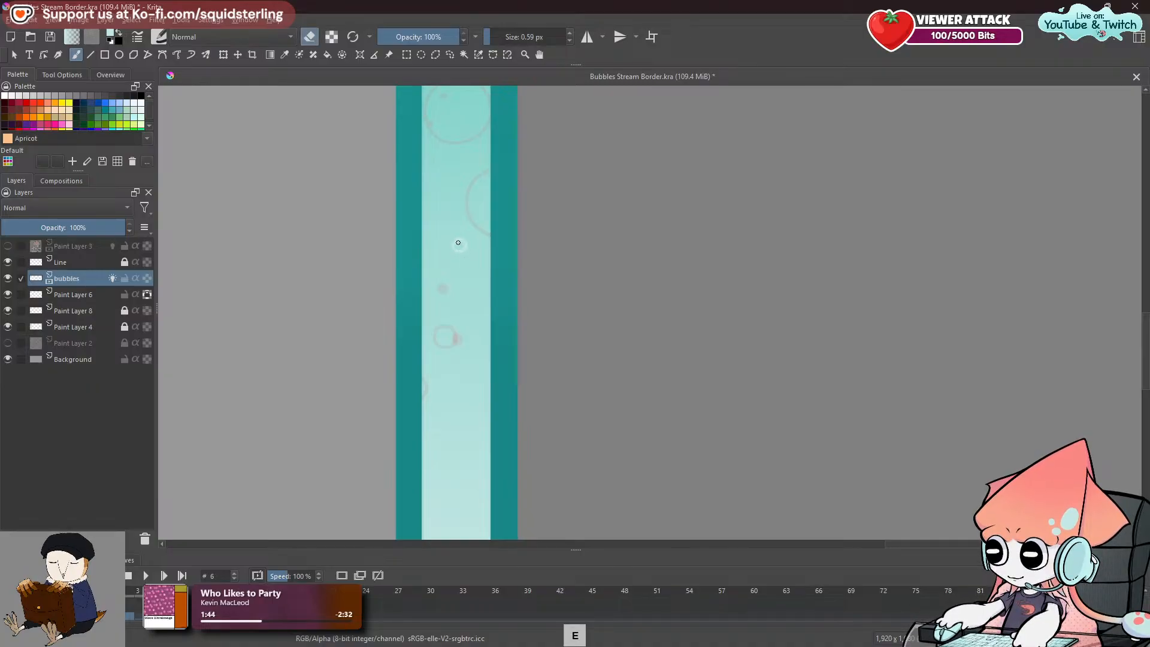
key(e)
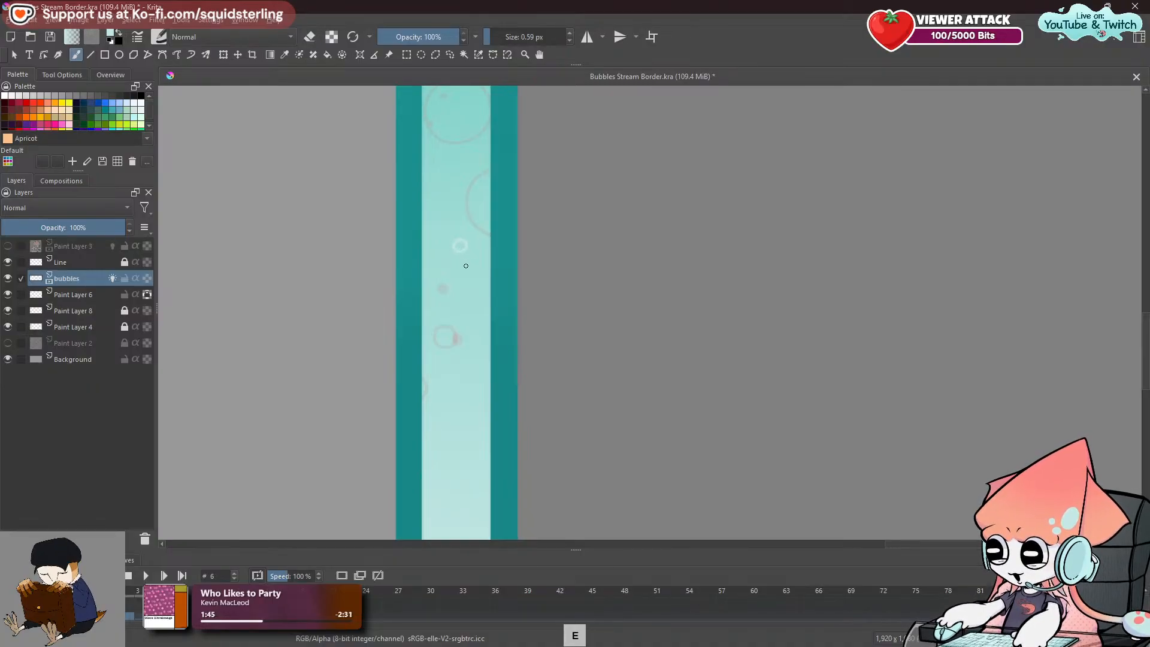
Compare the lowest bubbles of the right border strip on frames 2, 4 and 6.
key(space)
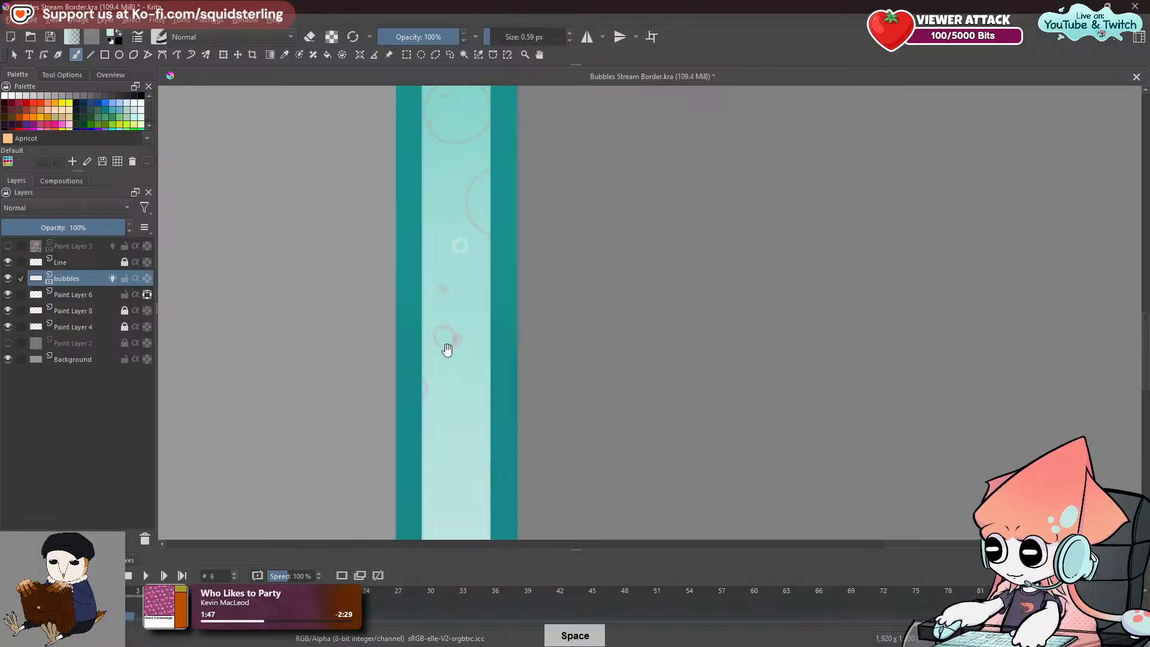
drag(447, 347, 420, 310)
key(Left)
key(Left)
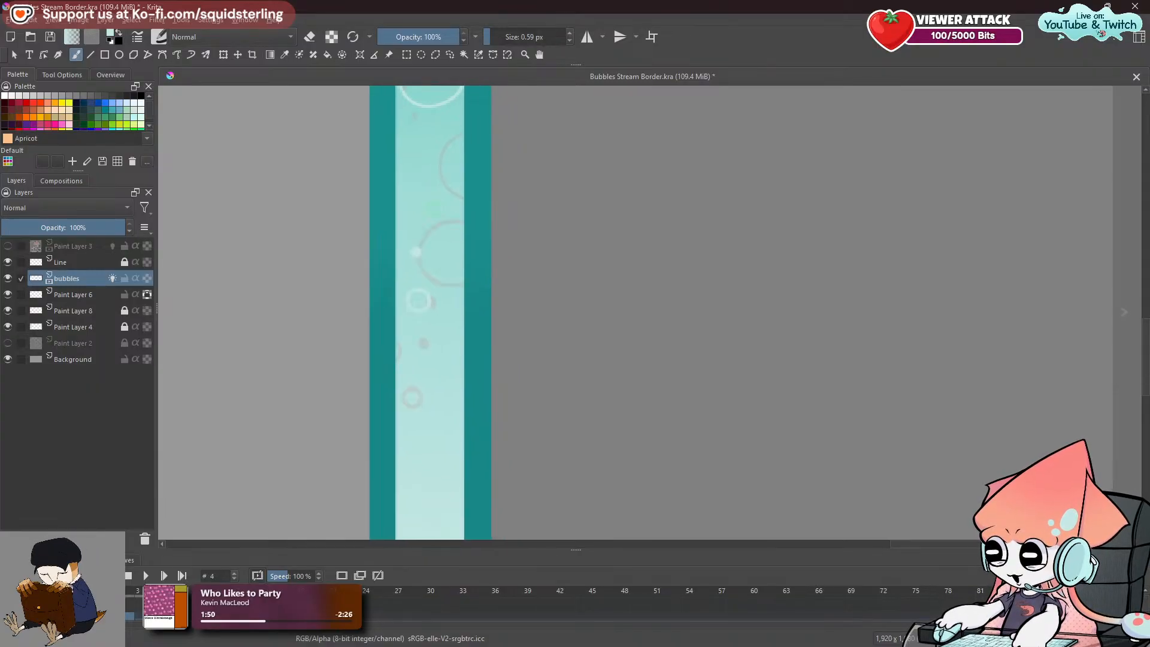
key(Right)
key(Left)
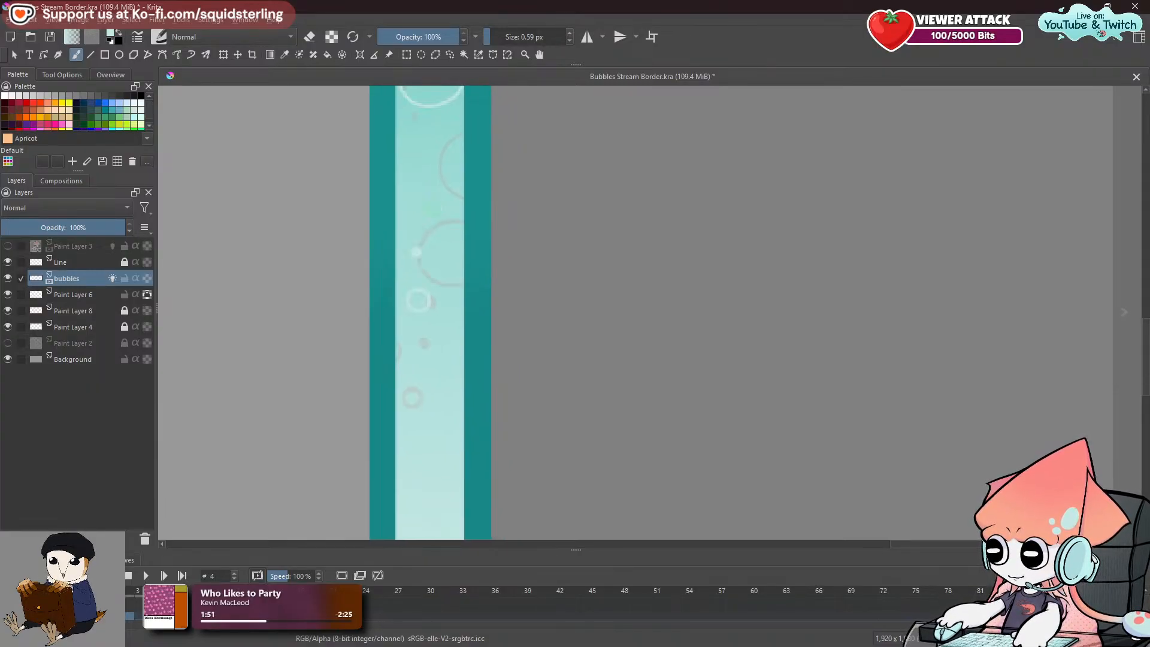
key(Right)
key(Right)
key(Left)
key(Left)
key(Left)
key(Right)
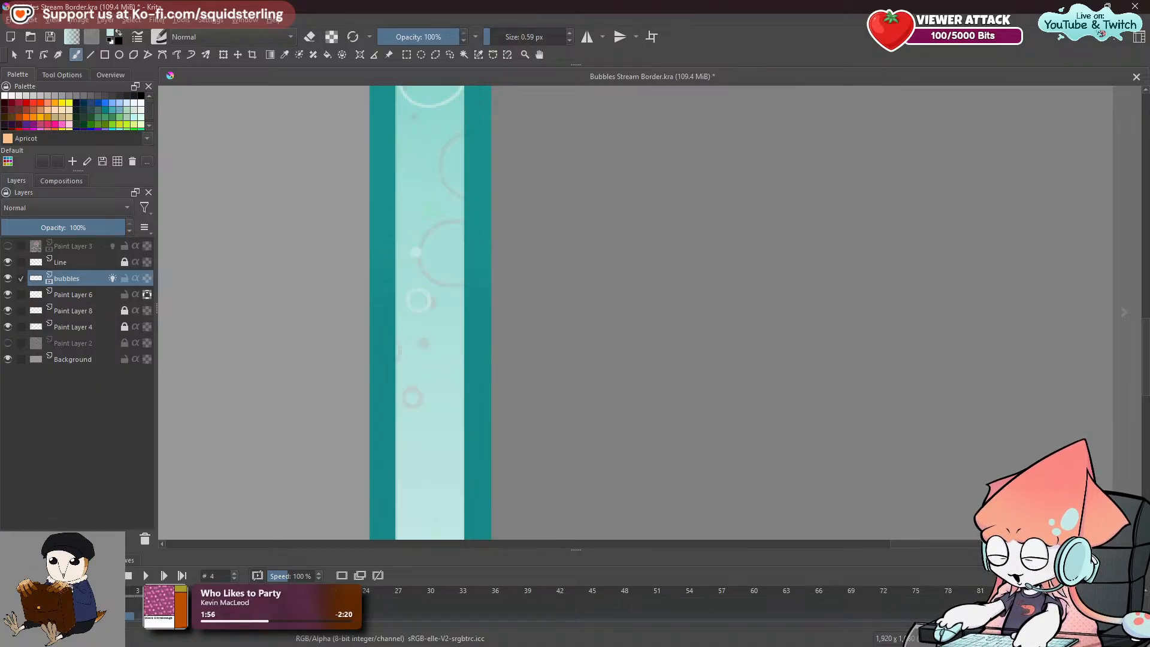
key(Left)
key(Left)
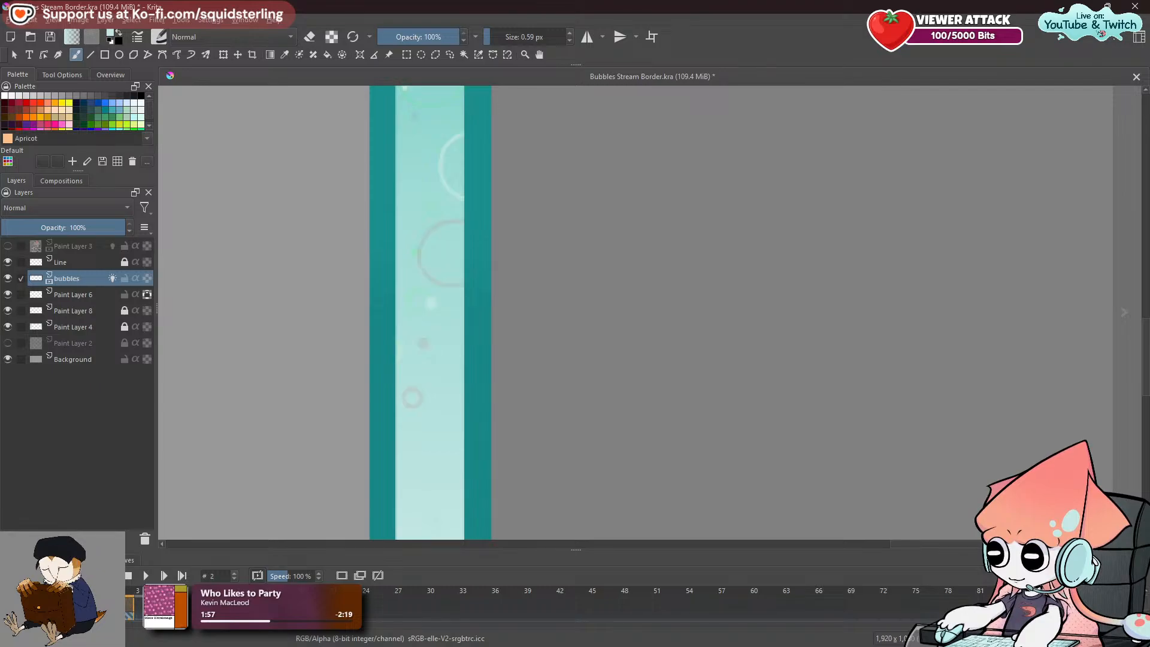
Draw a small half bubble against the right strip's inner edge, just below the new ring bubble on frame 6, redoing it once.
key(Right)
key(Right)
key(Right)
key(Right)
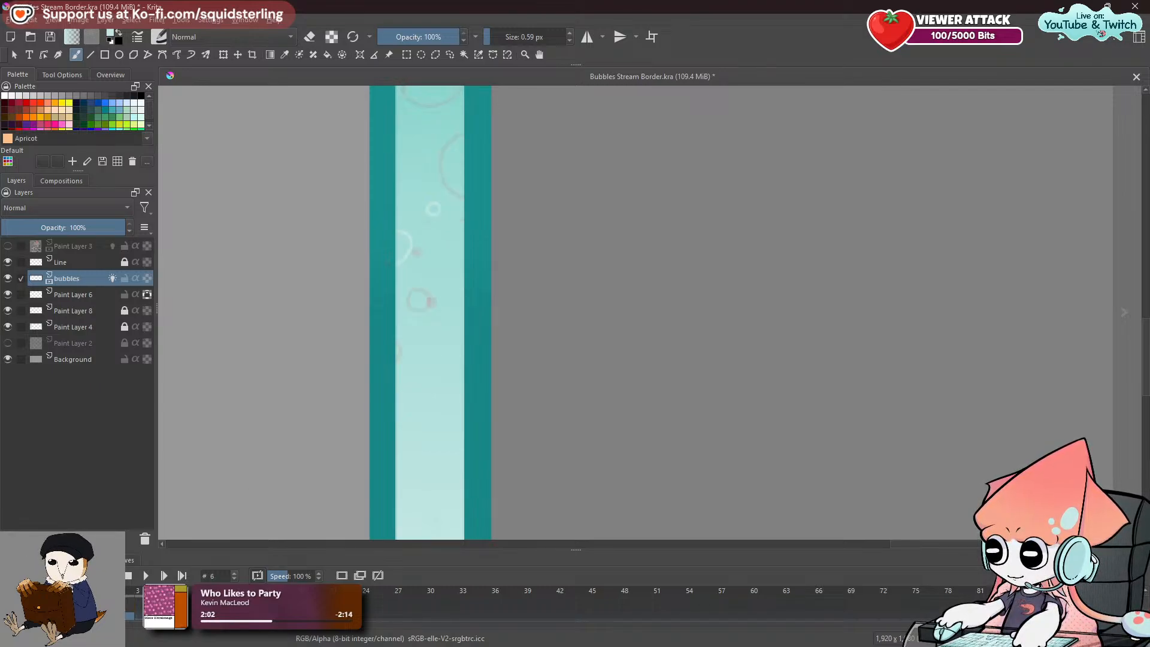
key(ctrl+z)
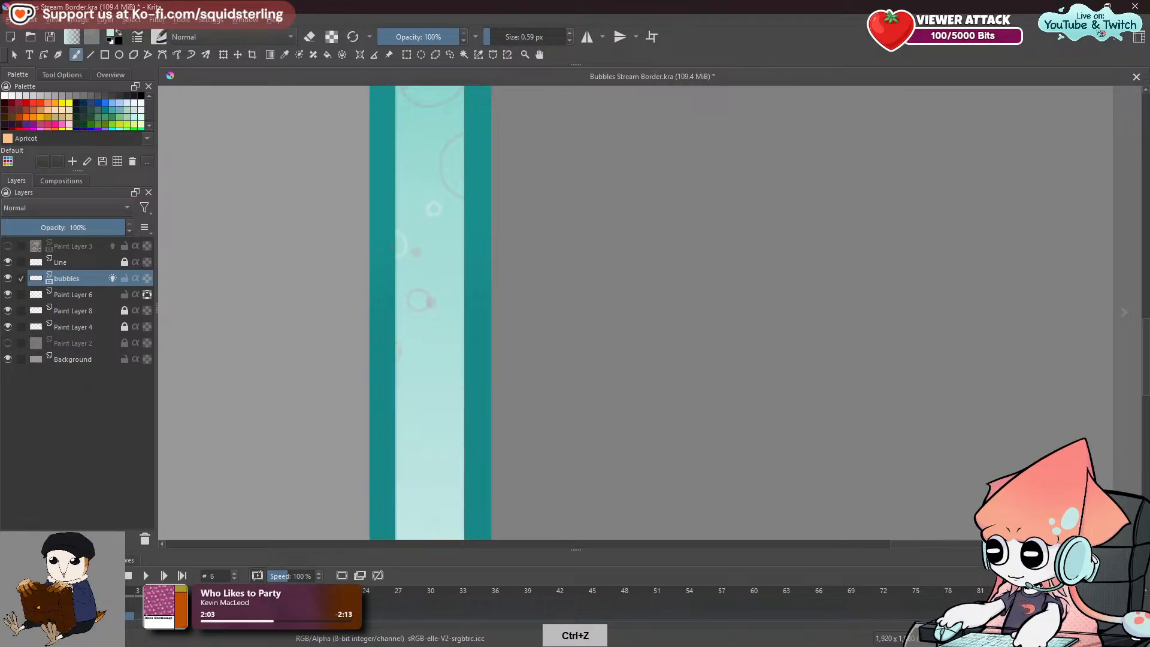
Try a small white dot below the lowest bubble ghosts on frame 6, check it from frame 2, and undo it.
scroll(419, 236, down, 4)
drag(418, 290, 545, 340)
drag(360, 328, 365, 209)
scroll(542, 215, up, 3)
drag(605, 251, 558, 216)
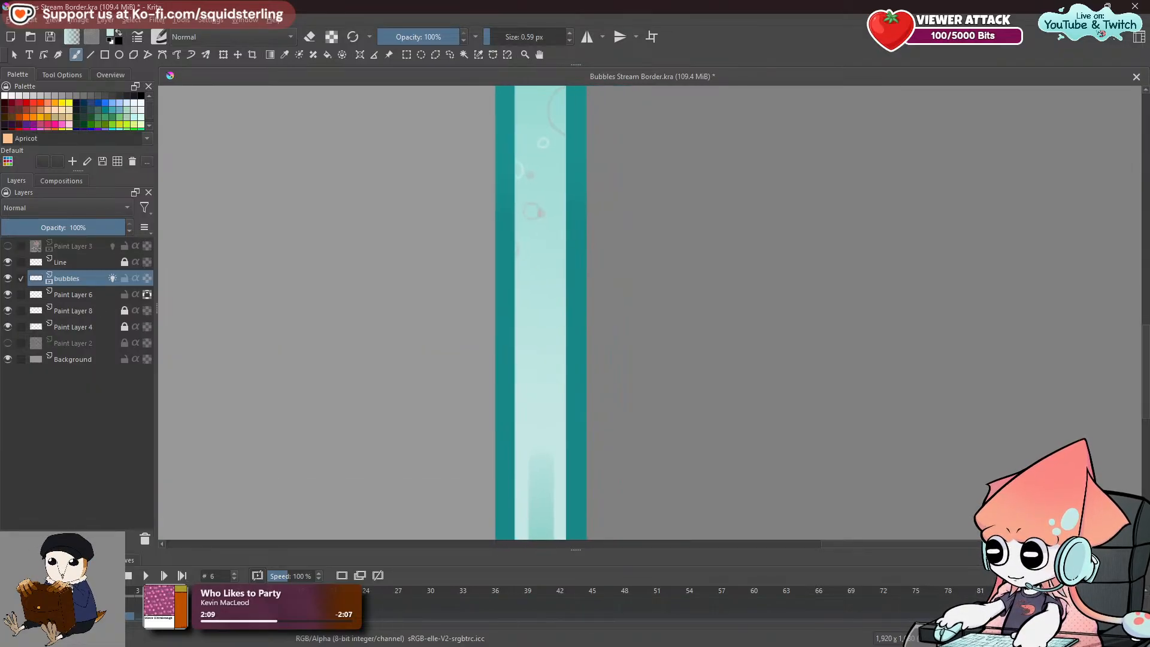
scroll(552, 368, up, 2)
drag(553, 368, 523, 455)
click(171, 616)
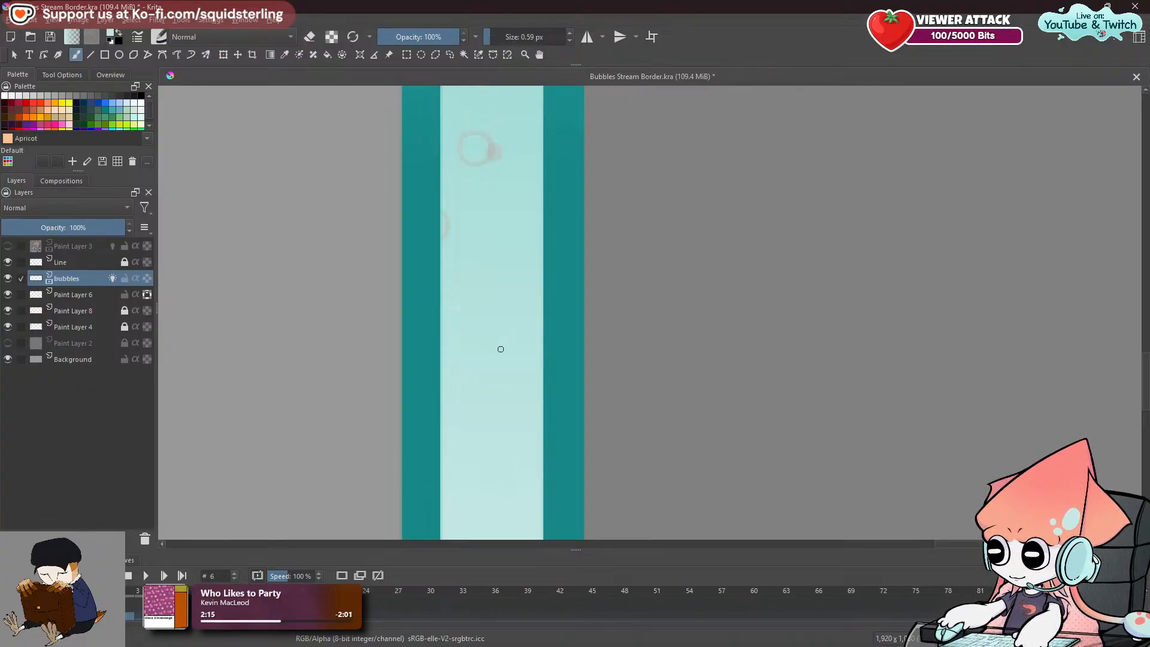
click(131, 615)
click(119, 614)
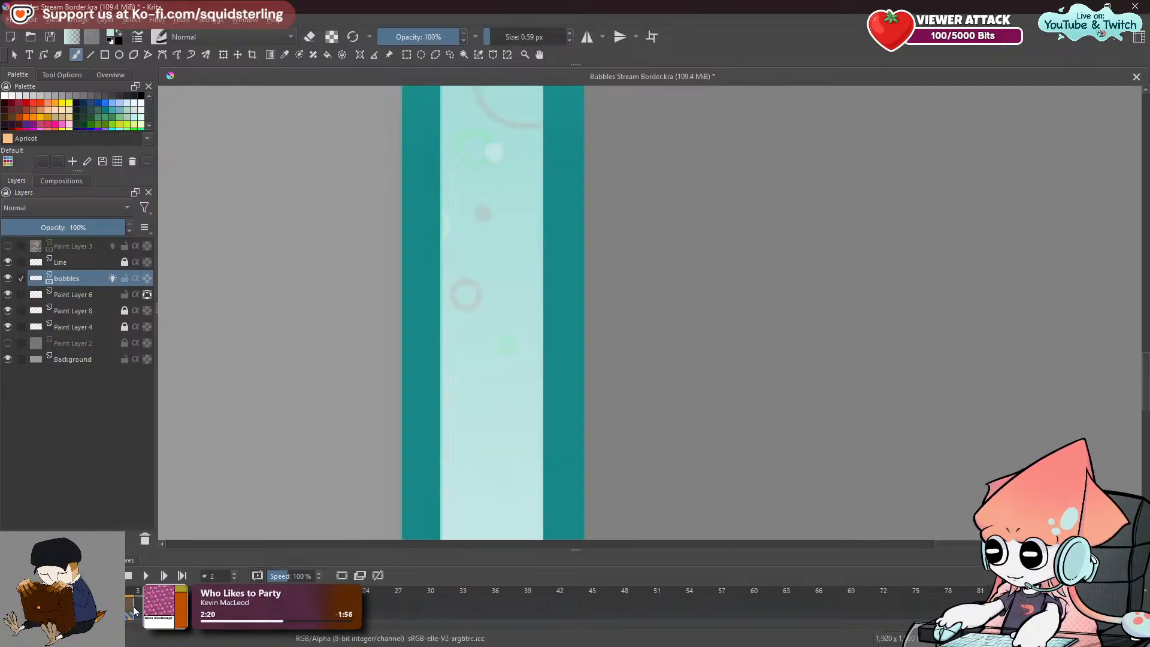
key(ctrl+z)
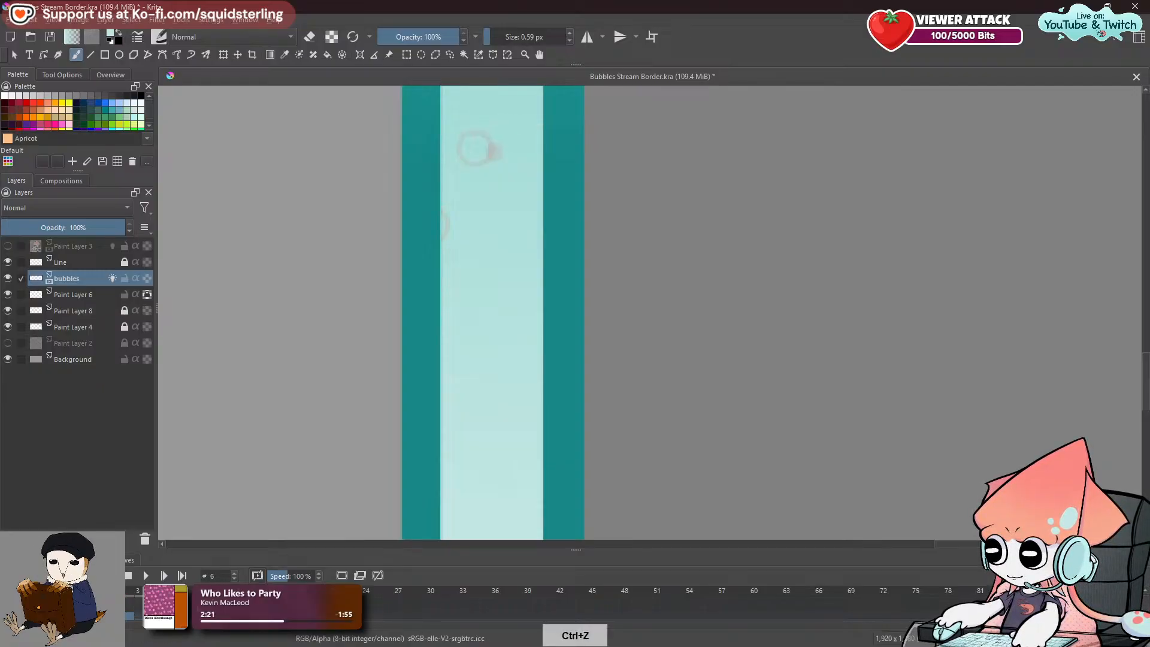
Draw a small ring bubble by the right strip's inner edge and a small dot above it on frame 6.
key(ctrl+shift+z)
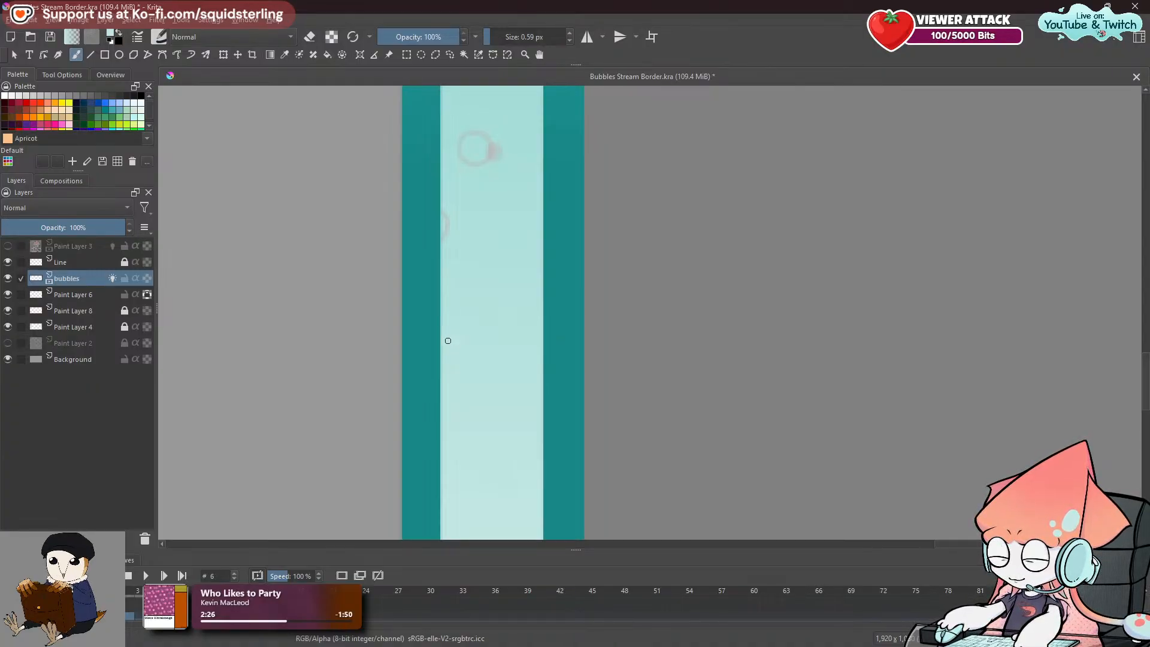
key(ctrl+z)
click(106, 616)
click(172, 616)
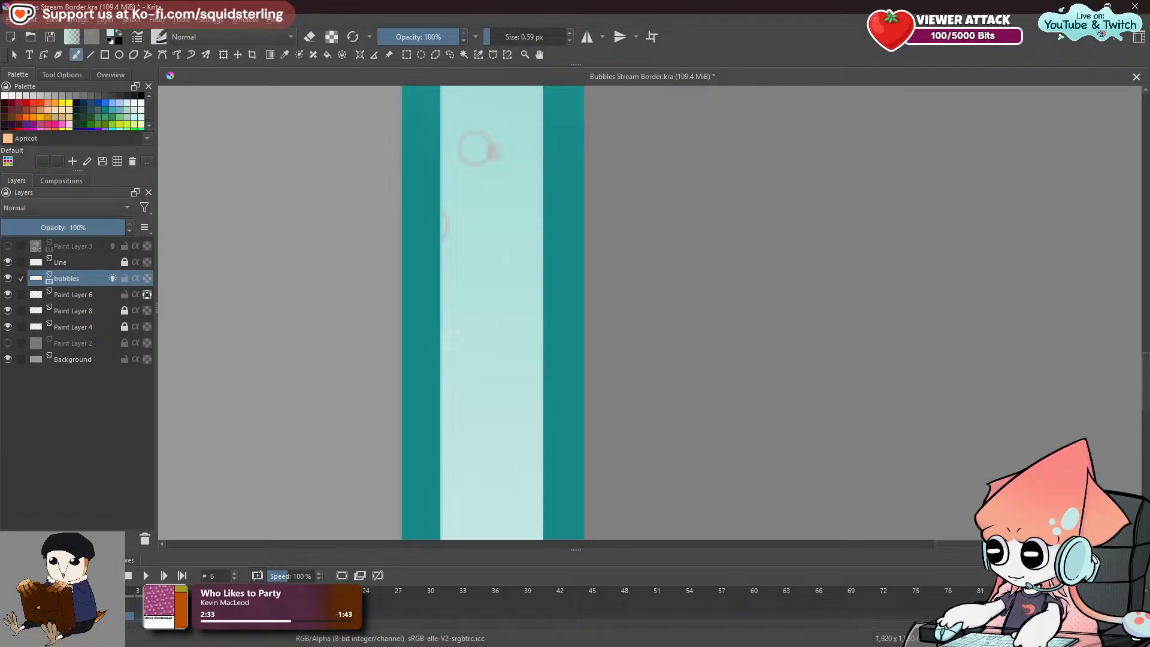
Check the small dot above the lowest ring bubble against frames 3 and 7, retry it, and undo the attempt.
click(145, 576)
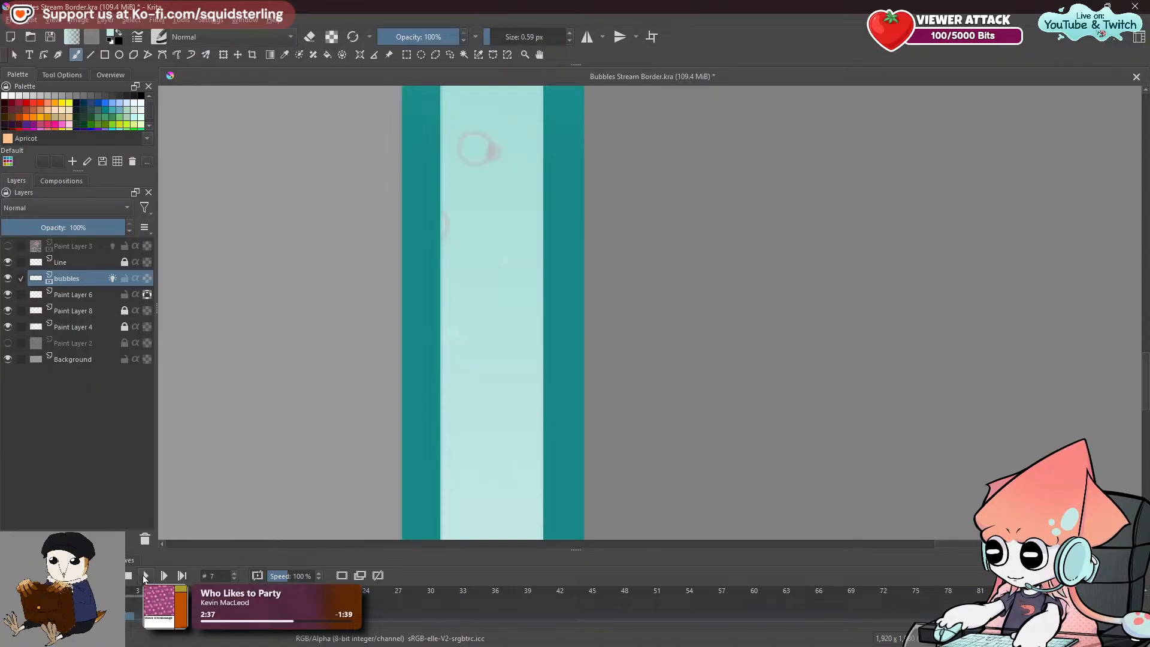
key(ctrl+z)
click(146, 577)
key(ctrl+shift+z)
click(138, 611)
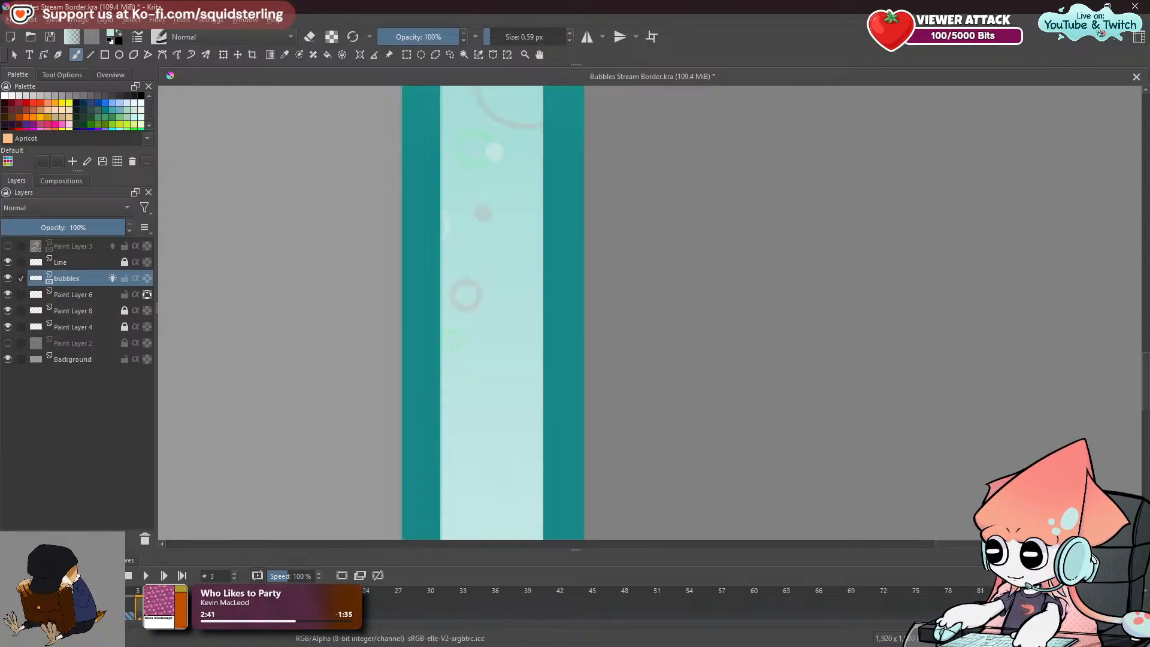
click(181, 615)
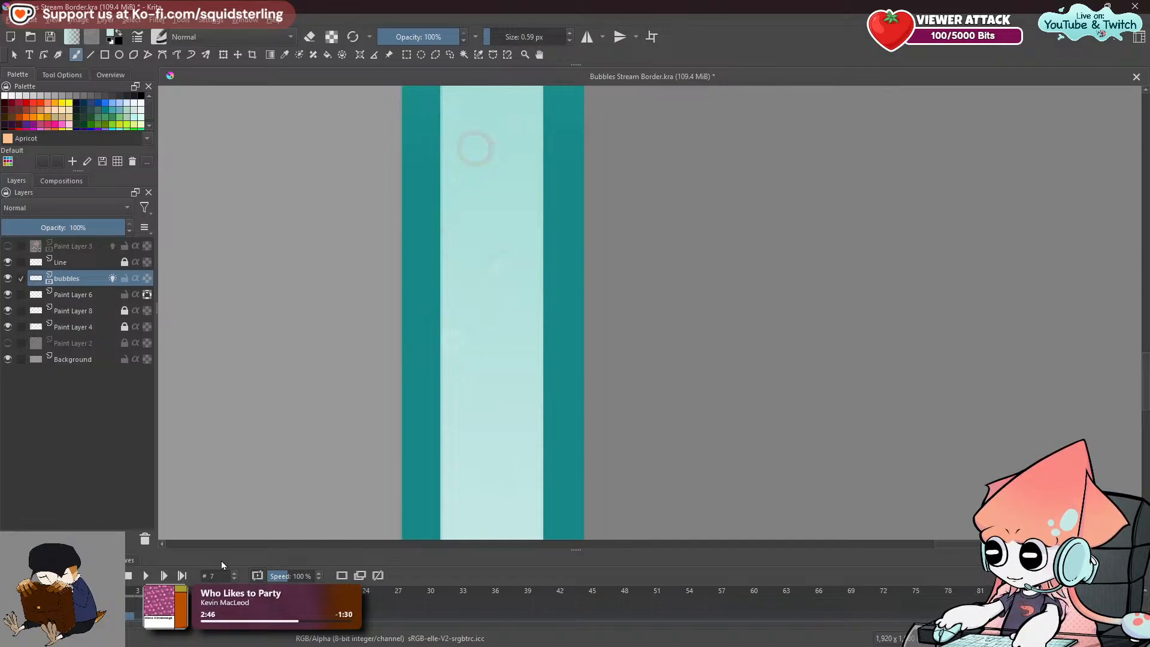
key(ctrl+z)
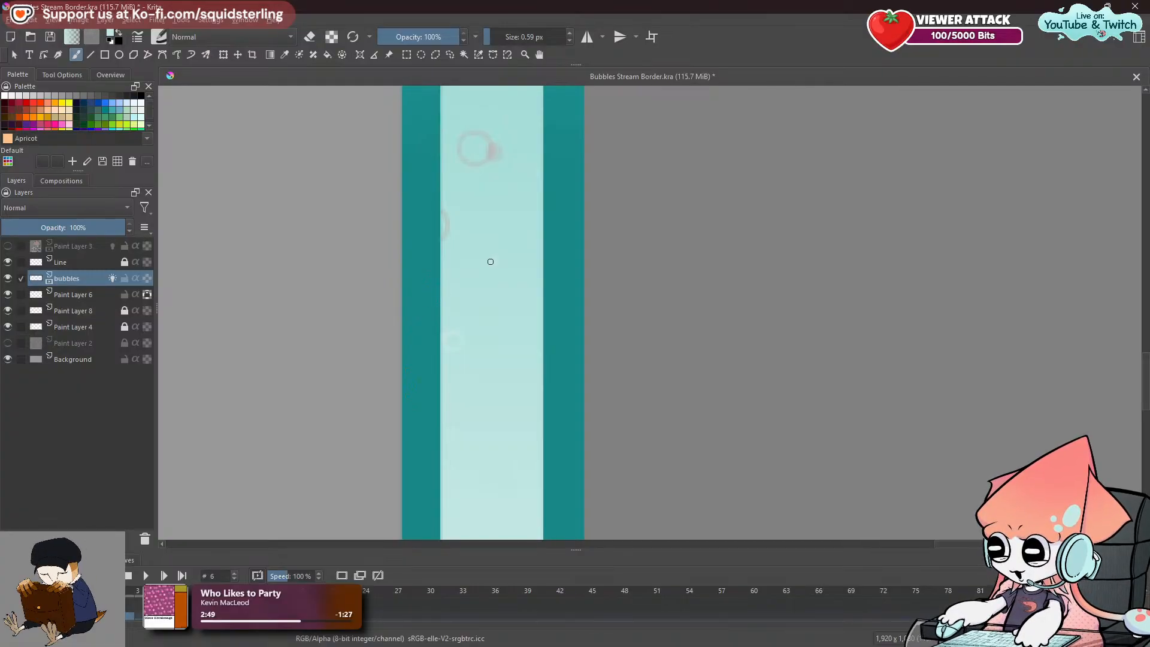
Examine the bubbles in the lower part of the left border strip on frames 4 and 6.
scroll(490, 261, down, 4)
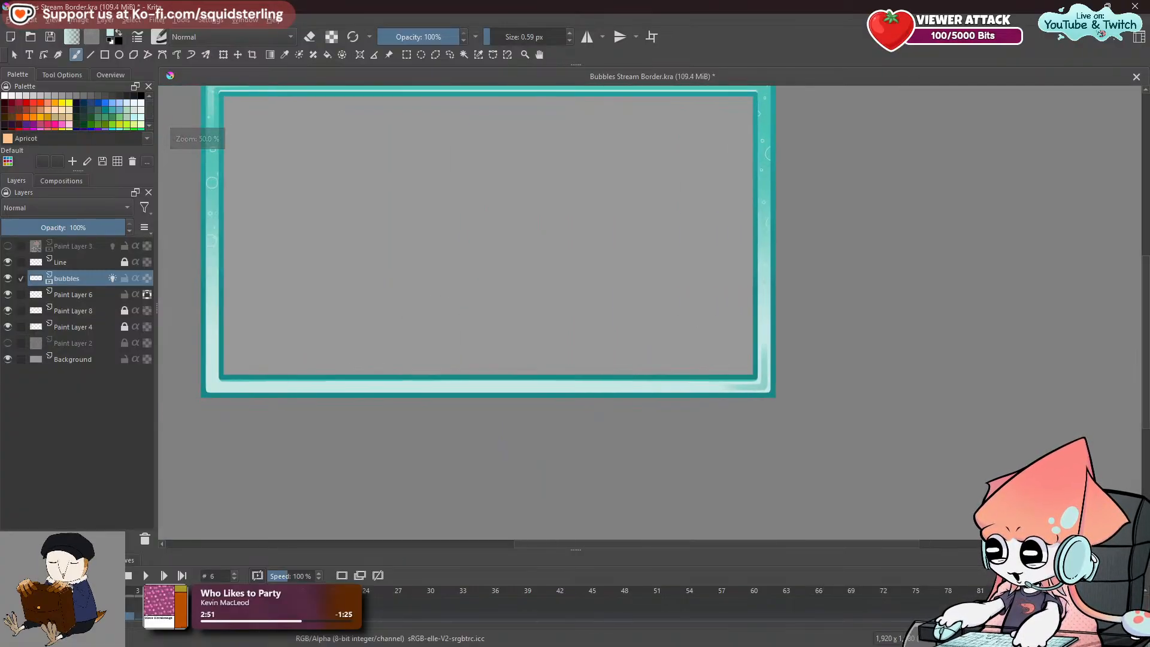
scroll(467, 326, up, 4)
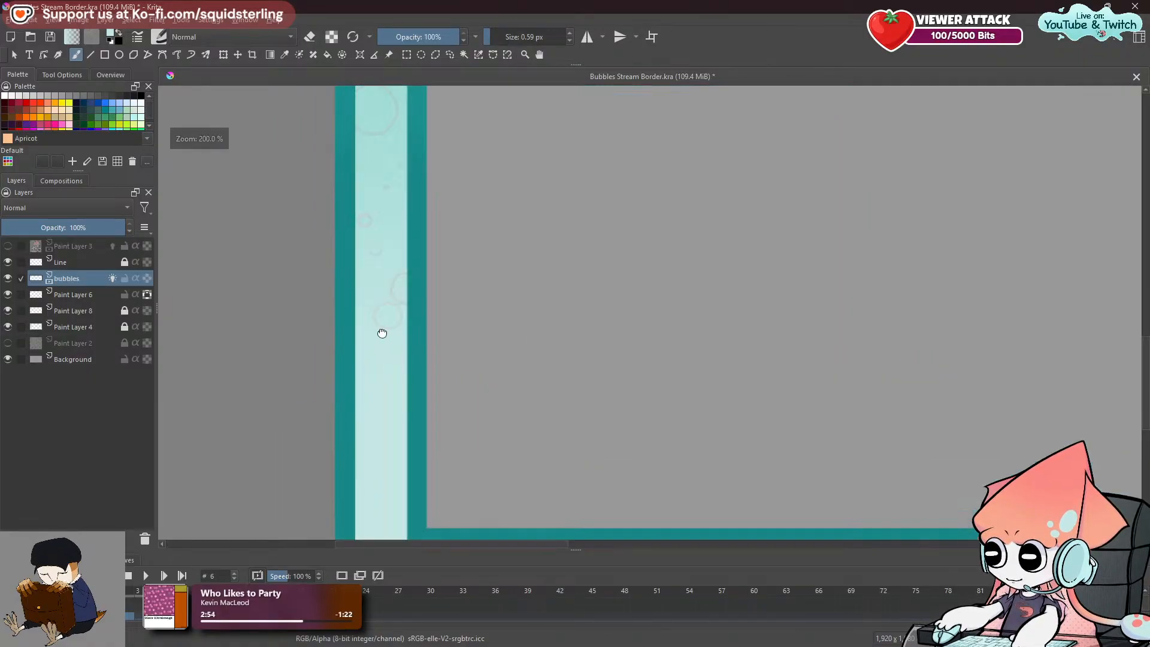
scroll(379, 331, down, 1)
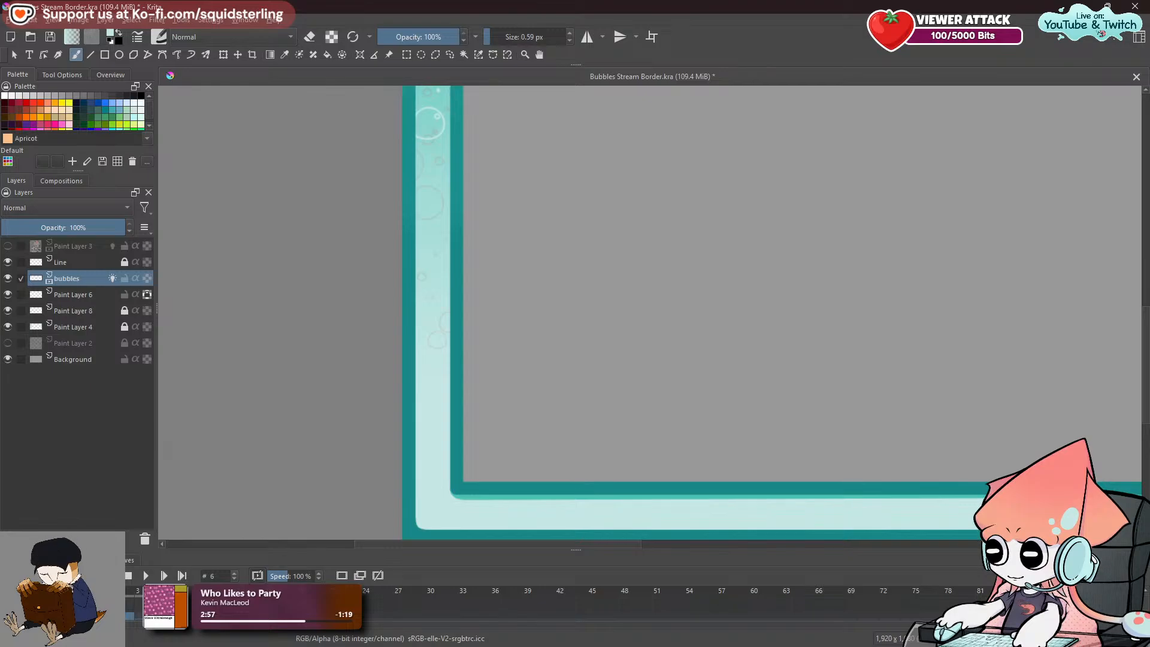
key(Left)
key(Left)
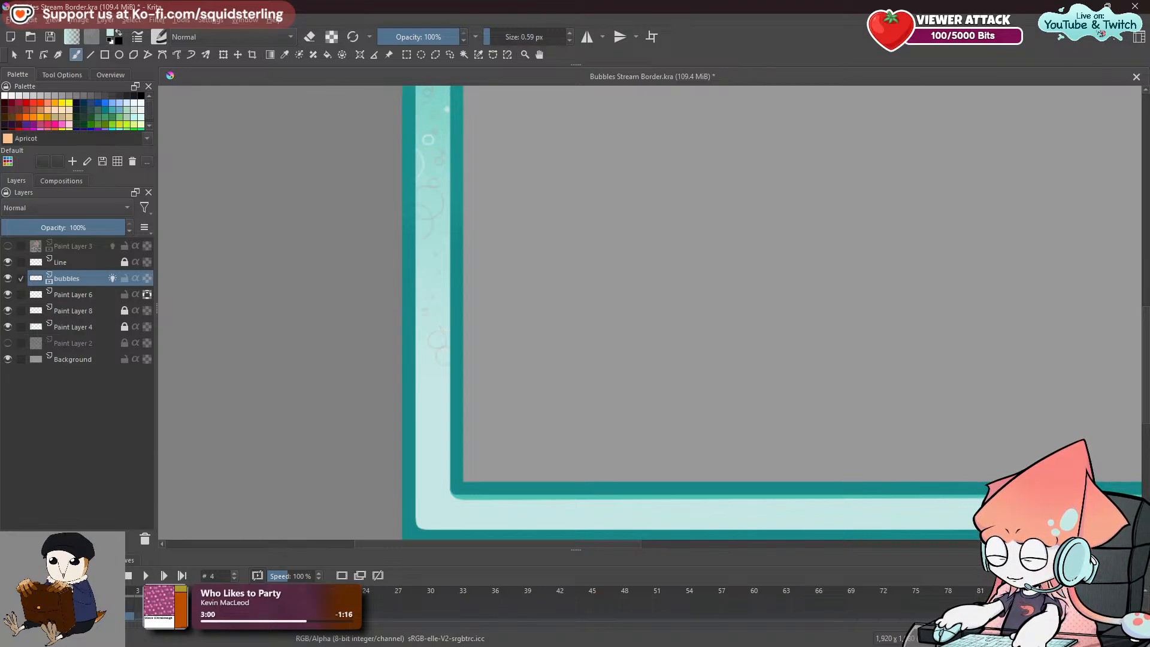
scroll(314, 312, up, 2)
drag(311, 322, 231, 433)
scroll(404, 375, up, 1)
drag(450, 440, 375, 539)
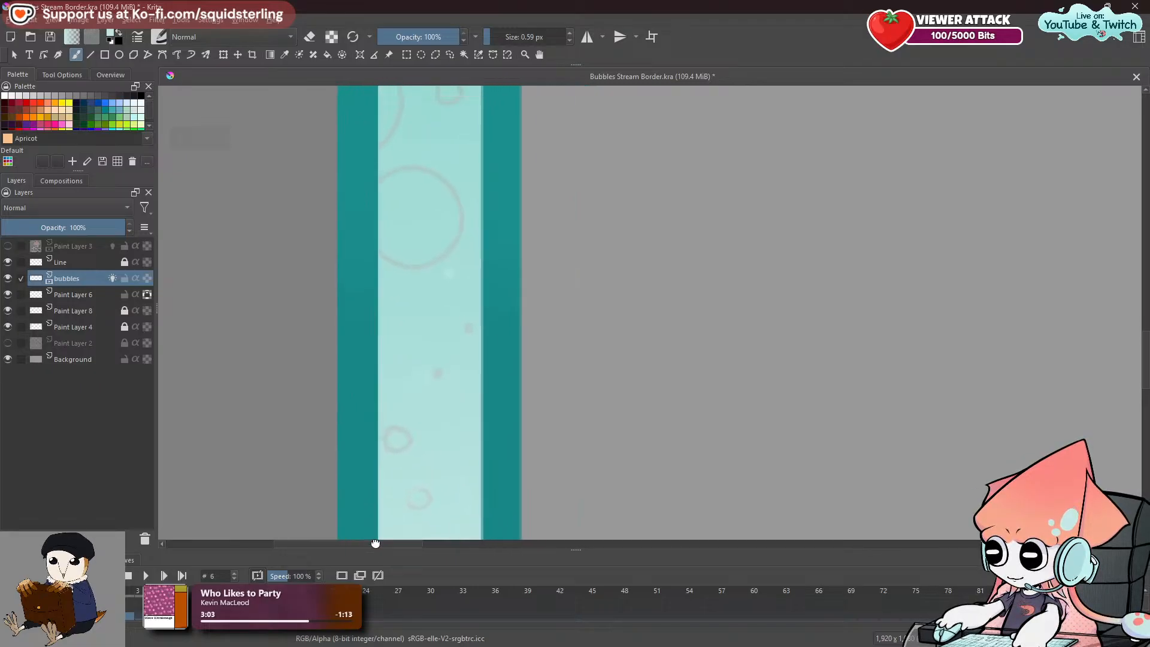
Compare the positions of the left strip's large and small bubbles across frame 6 and its neighbouring frames.
scroll(425, 458, down, 4)
scroll(421, 445, up, 2)
scroll(419, 445, down, 1)
key(Left)
key(Left)
key(Left)
key(Right)
key(Right)
key(Right)
key(Right)
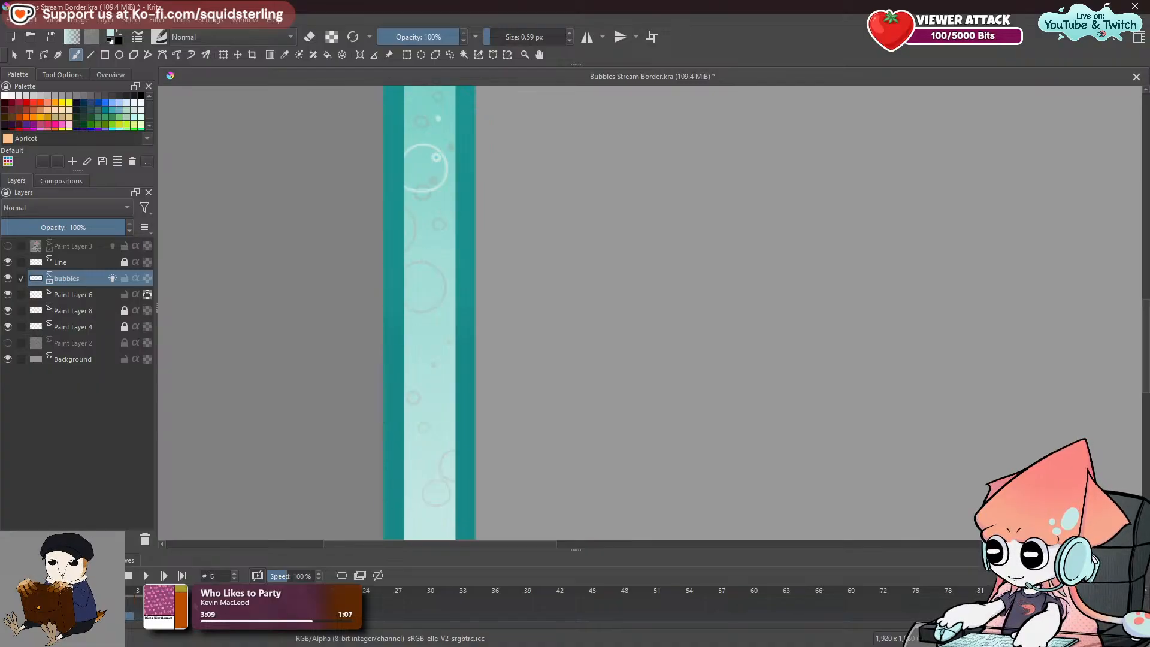
key(Left)
key(Right)
scroll(382, 417, up, 1)
scroll(382, 418, up, 3)
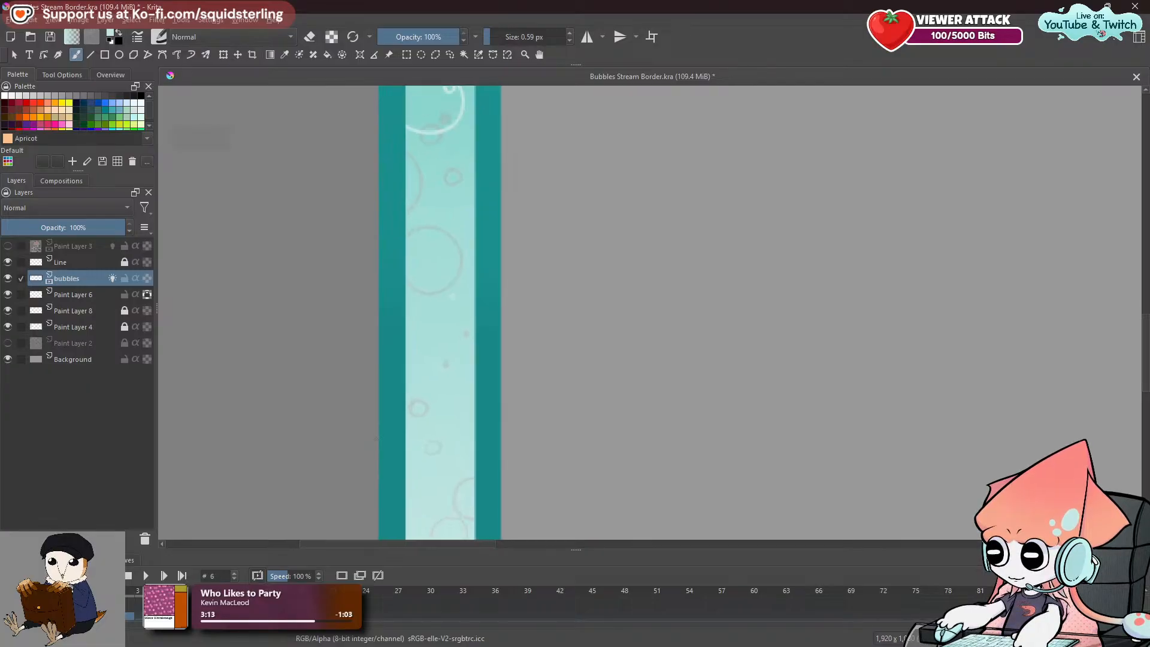
Try to draw a ring bubble just above the small ghosted ring in the left strip on frame 6.
key(e)
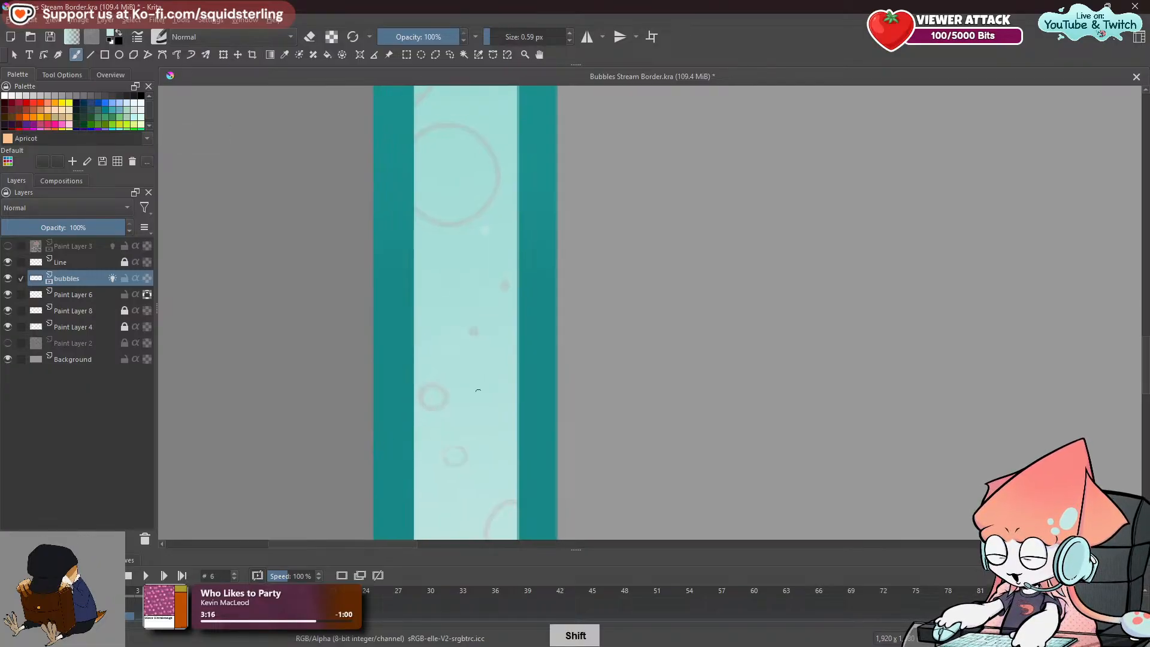
key(e)
mouse_move(467, 330)
shift+mouse_down()
mouse_move(438, 344)
mouse_move(458, 384)
shift+mouse_up()
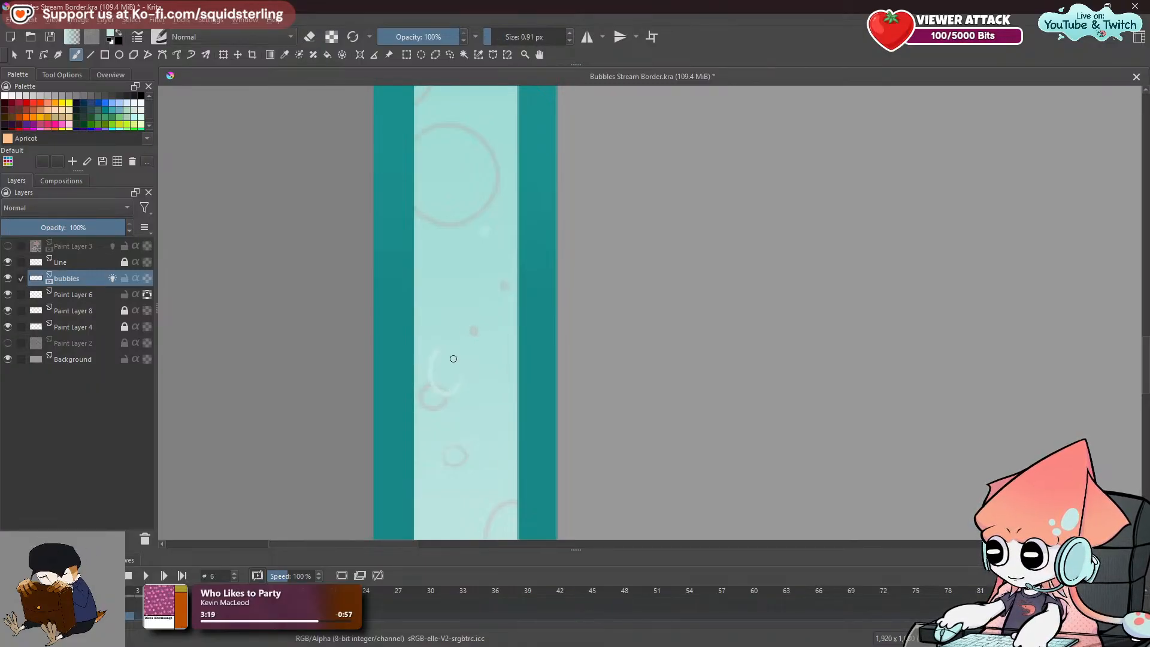
key(ctrl+z)
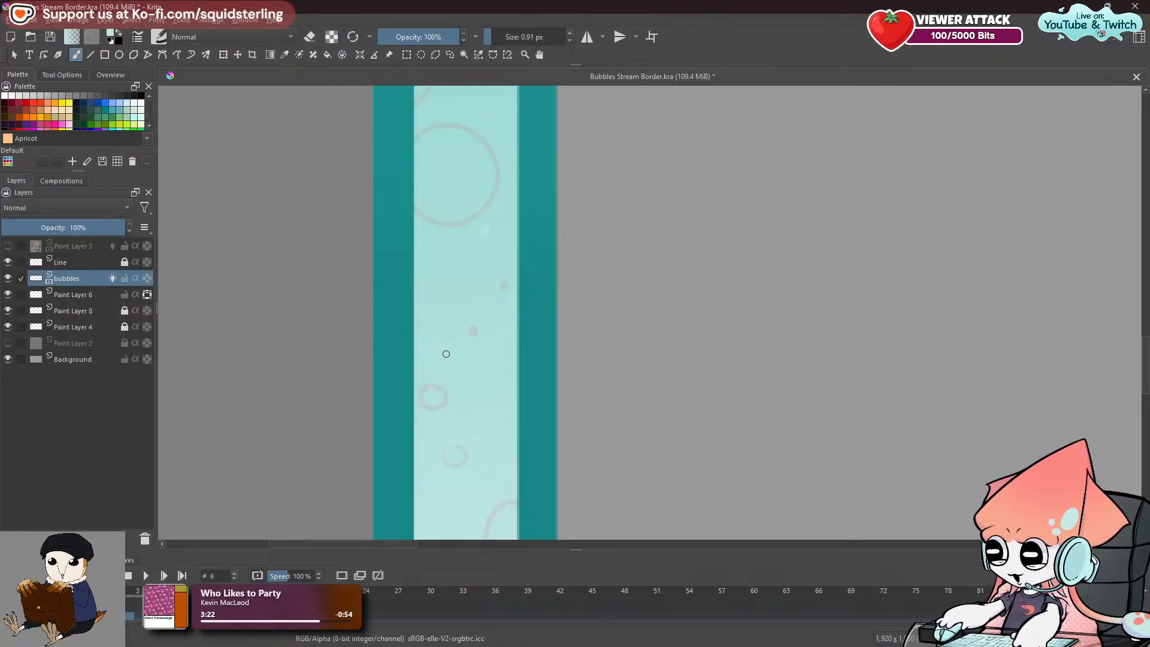
Draw a small ring bubble beside the ghosted dot in the left strip on frame 6, using a 0.76 px brush.
drag(461, 337, 460, 334)
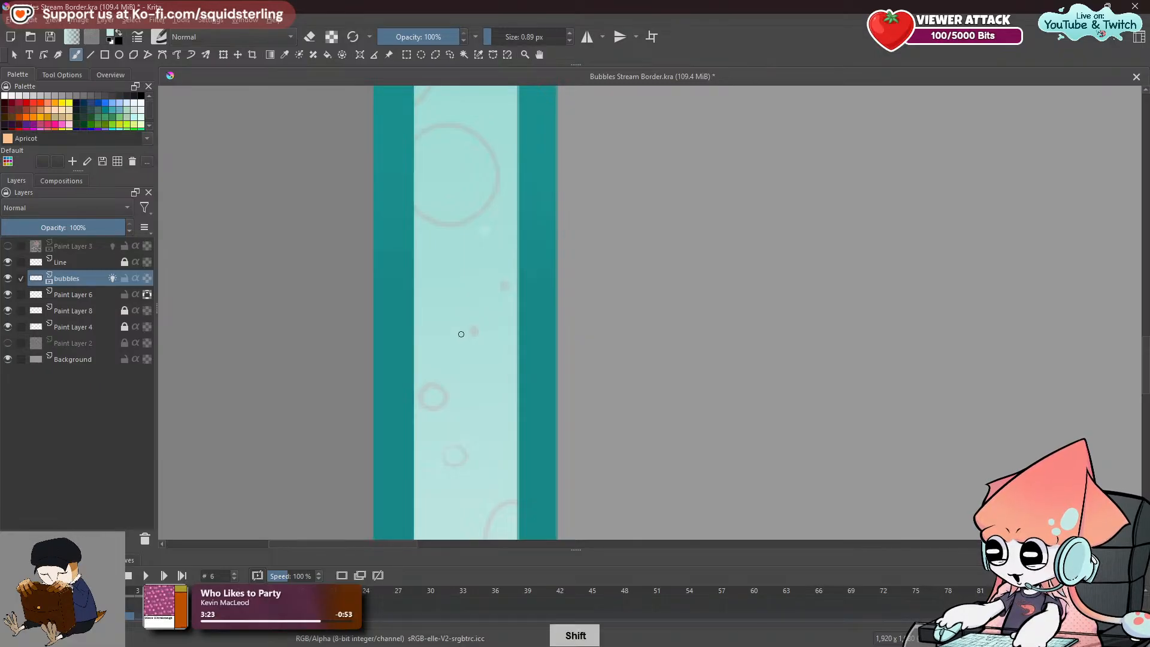
click(161, 615)
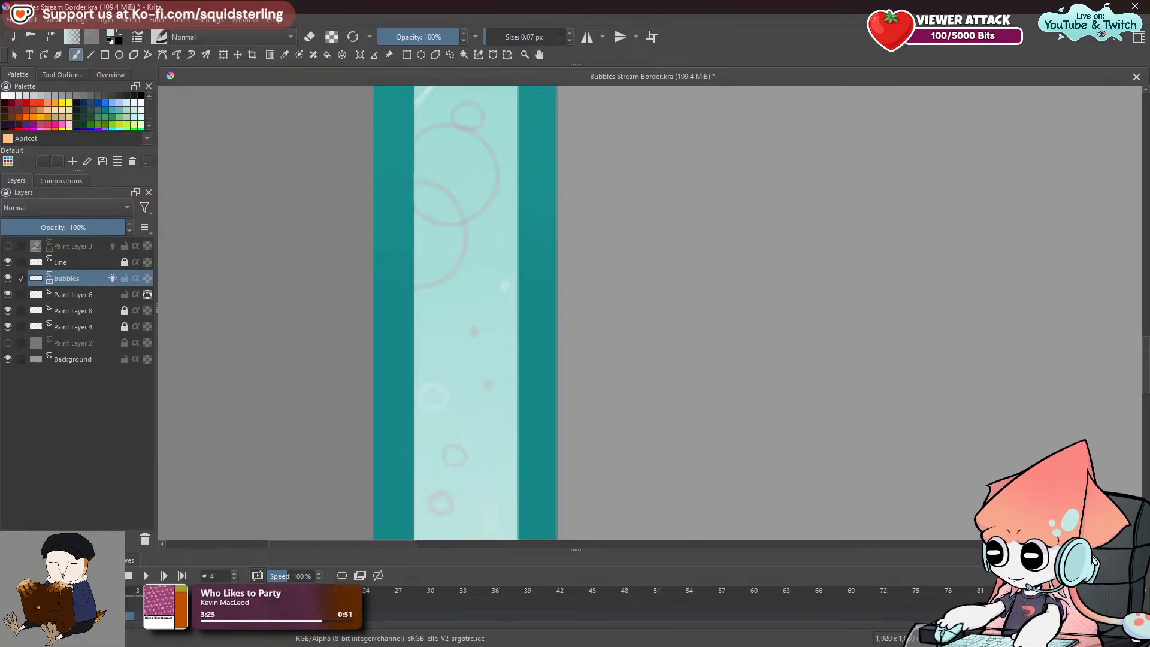
click(171, 615)
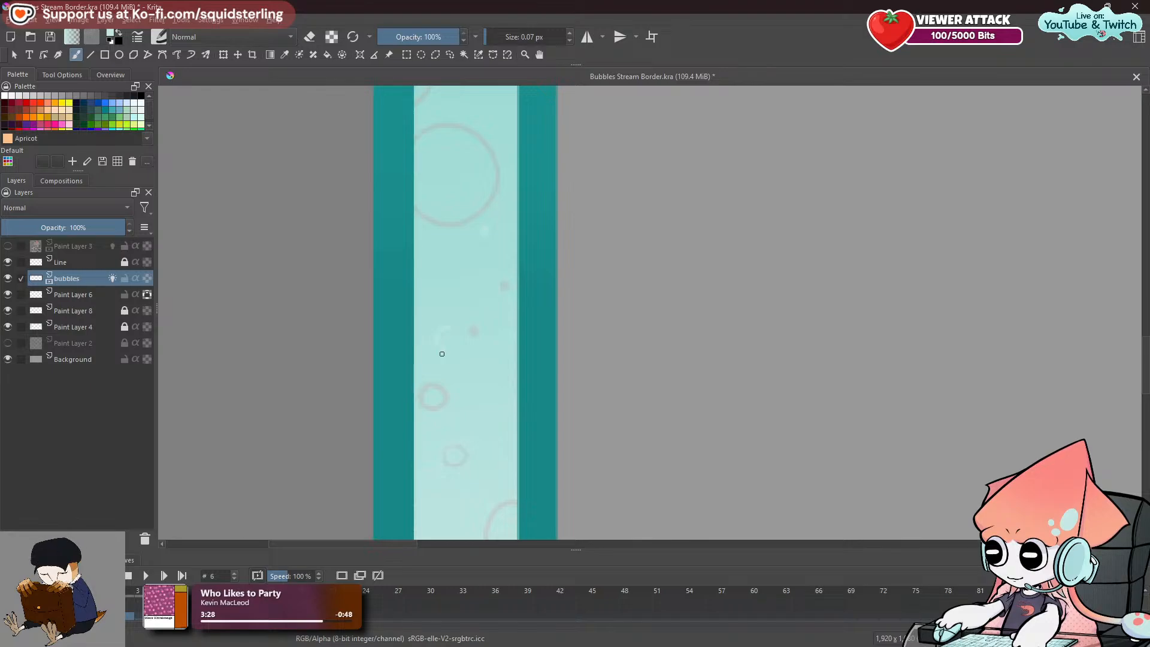
key(shift)
key(ctrl+z)
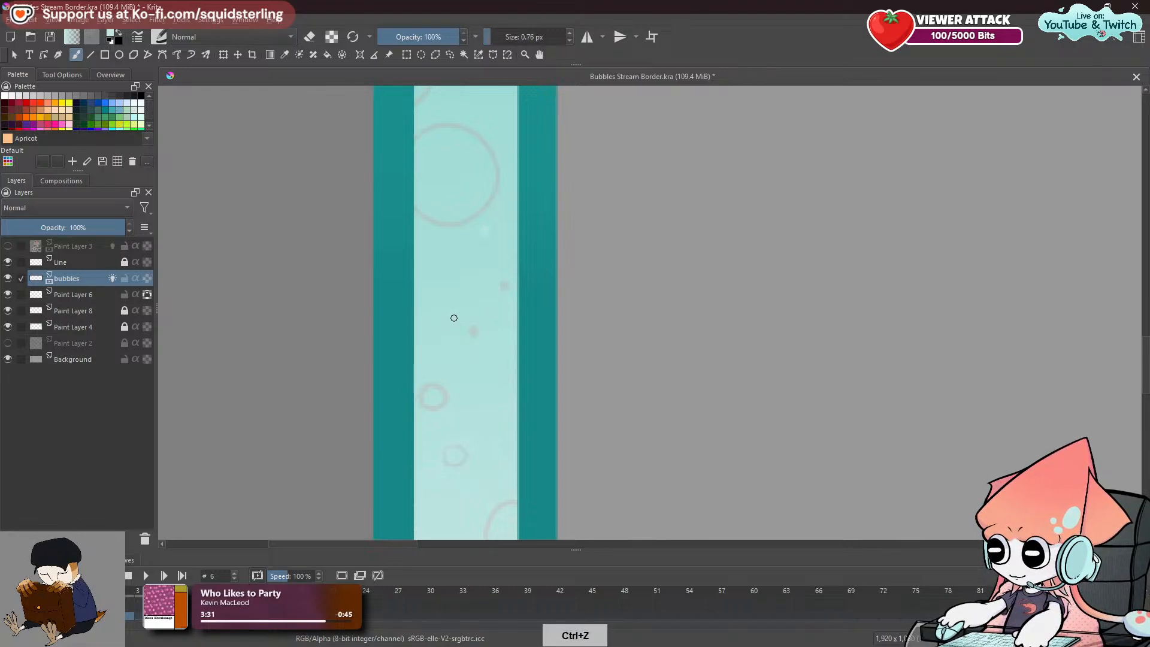
key(ctrl+z)
key(ctrl+z)
mouse_move(443, 327)
mouse_down()
mouse_move(467, 319)
mouse_move(452, 320)
mouse_move(467, 333)
mouse_move(460, 311)
mouse_up()
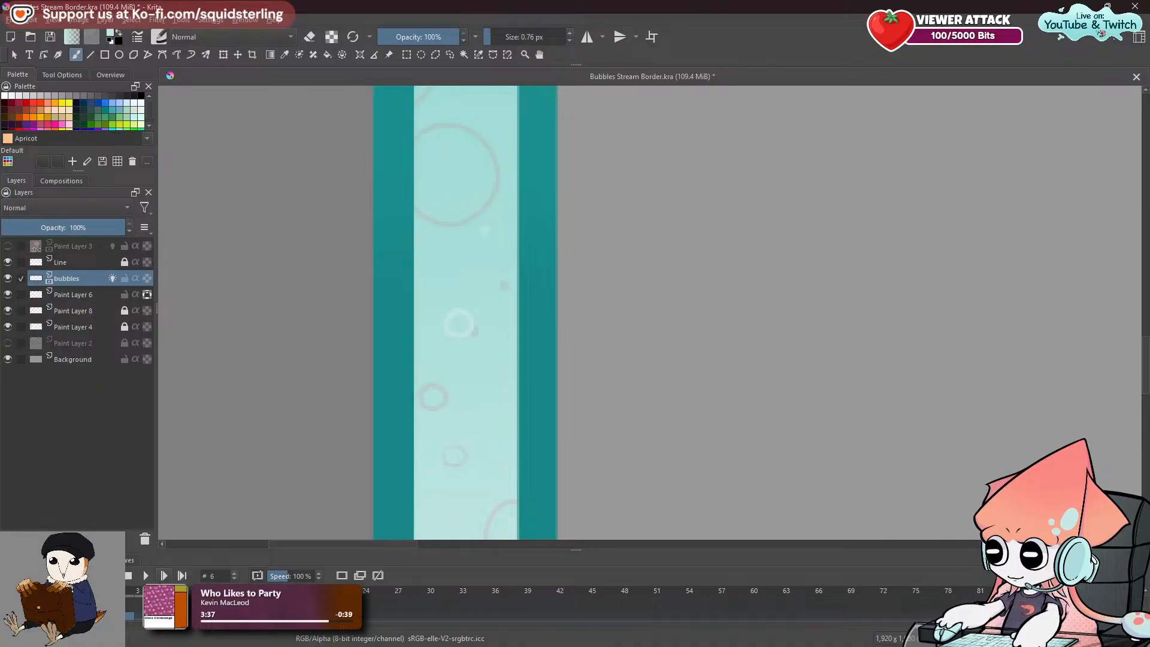
Compare the left strip's ring bubbles on frame 6 with those on frames 0 and 2.
click(108, 609)
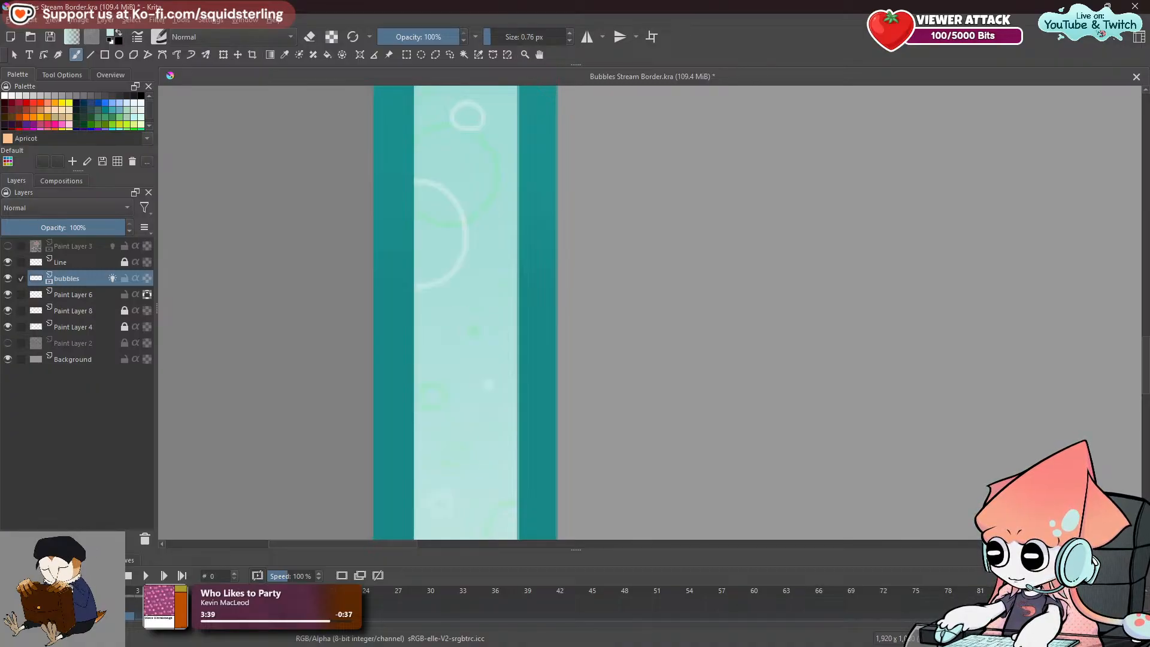
key(Right)
key(Right)
key(Right)
key(Right)
key(Right)
key(Right)
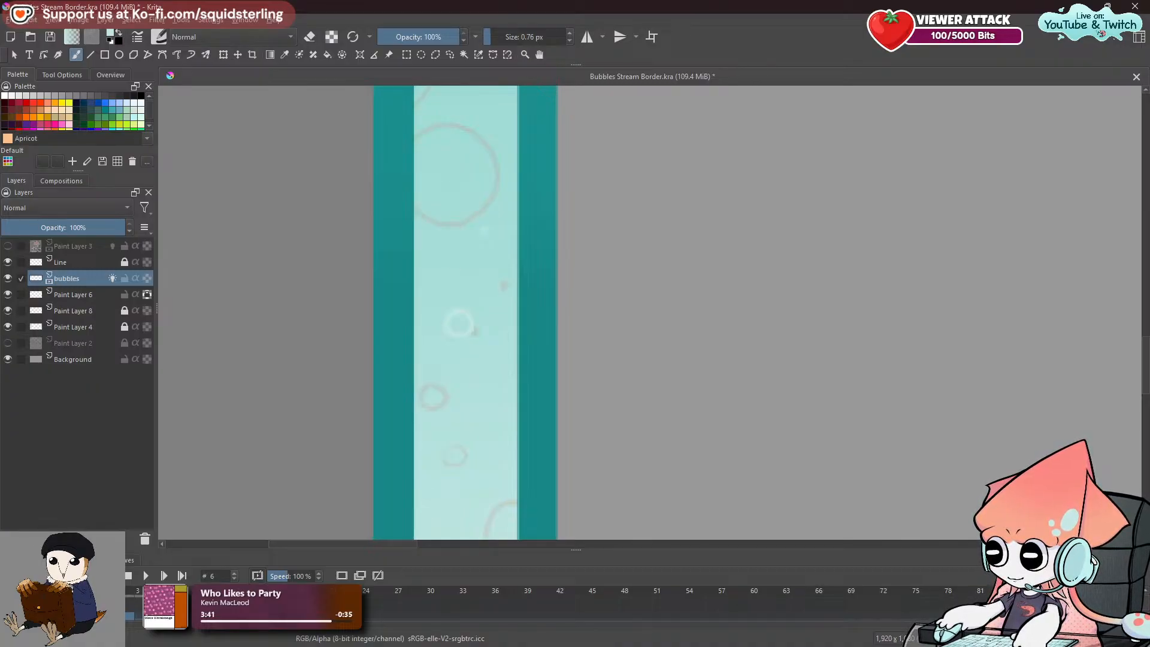
drag(536, 341, 521, 146)
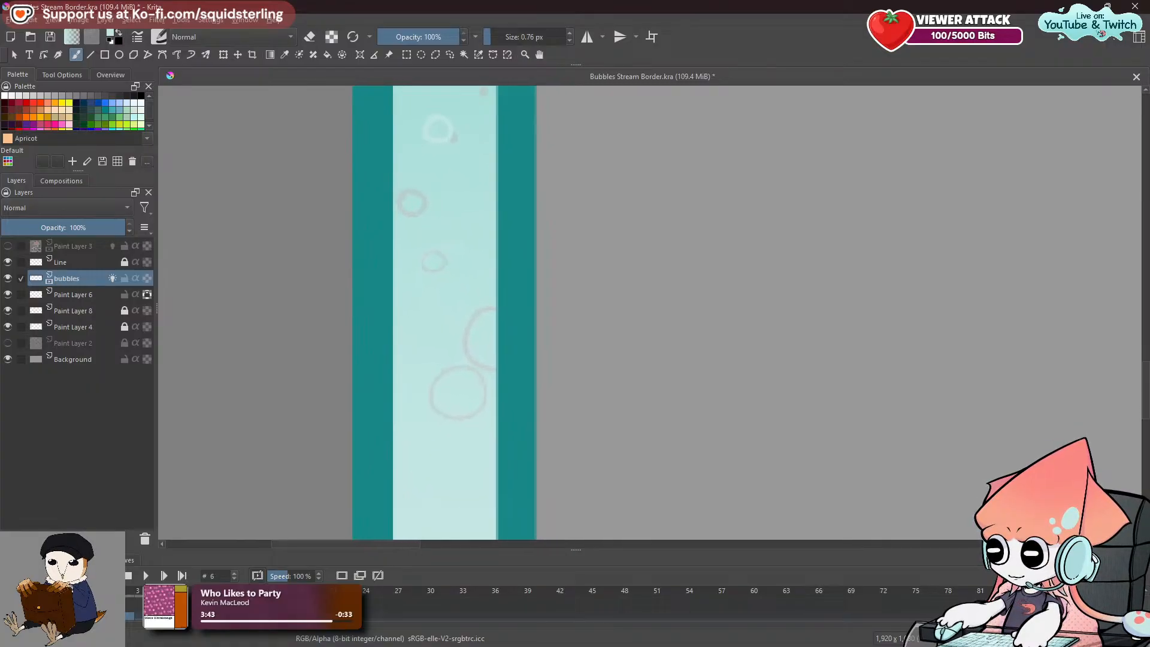
key(Left)
key(Left)
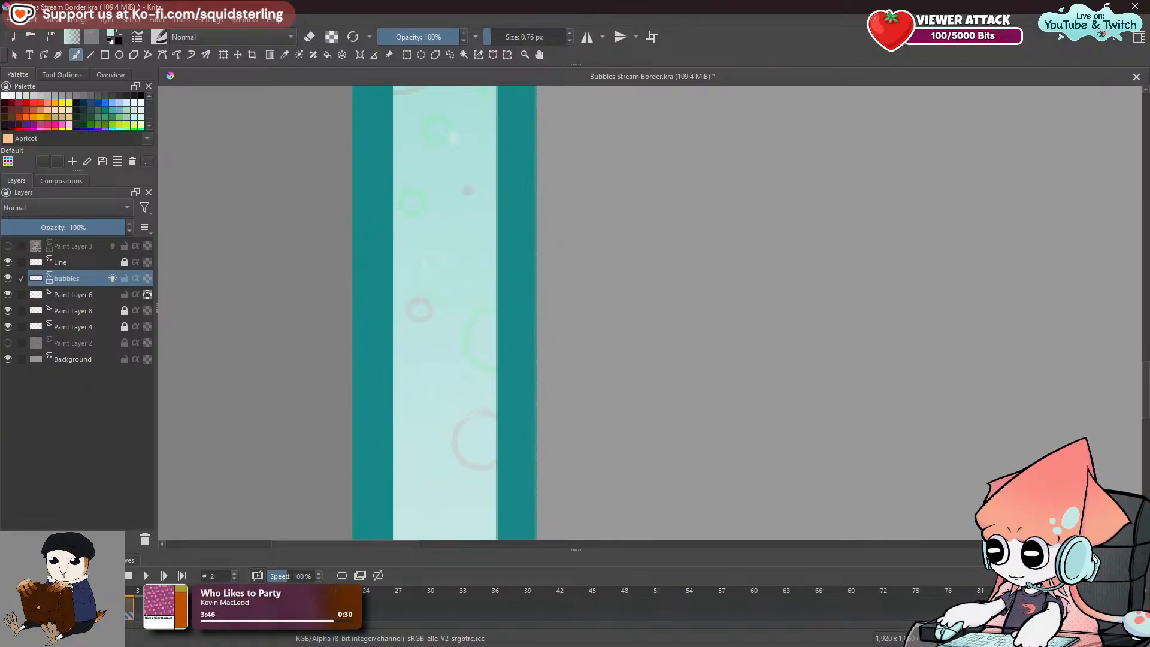
key(Right)
key(Right)
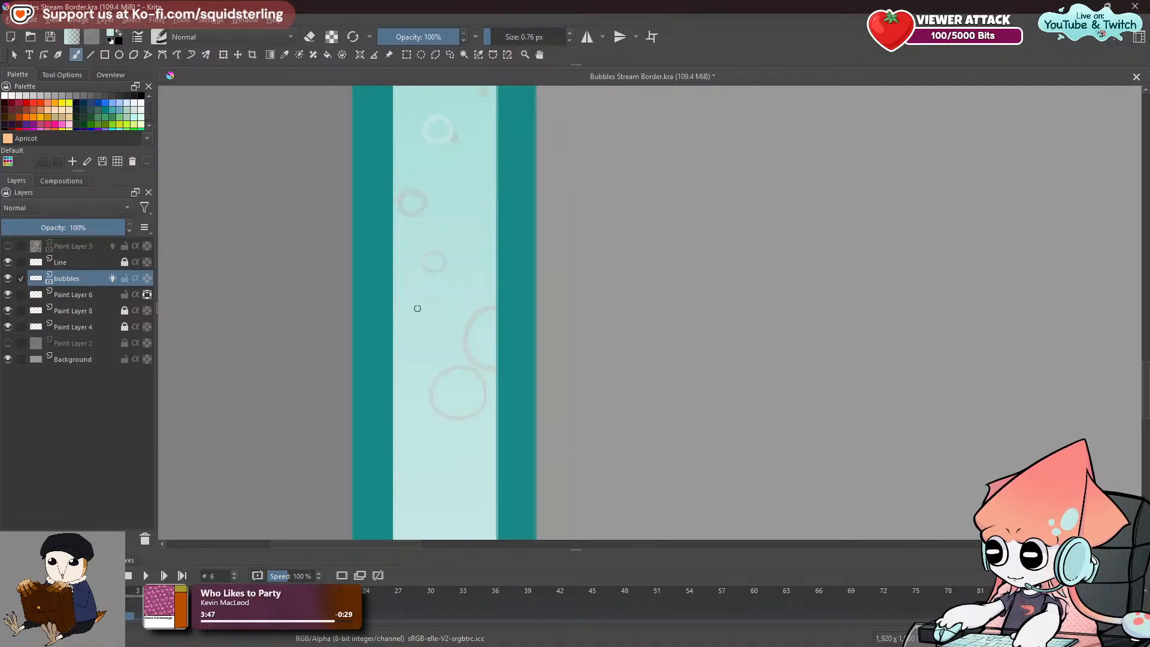
key(space)
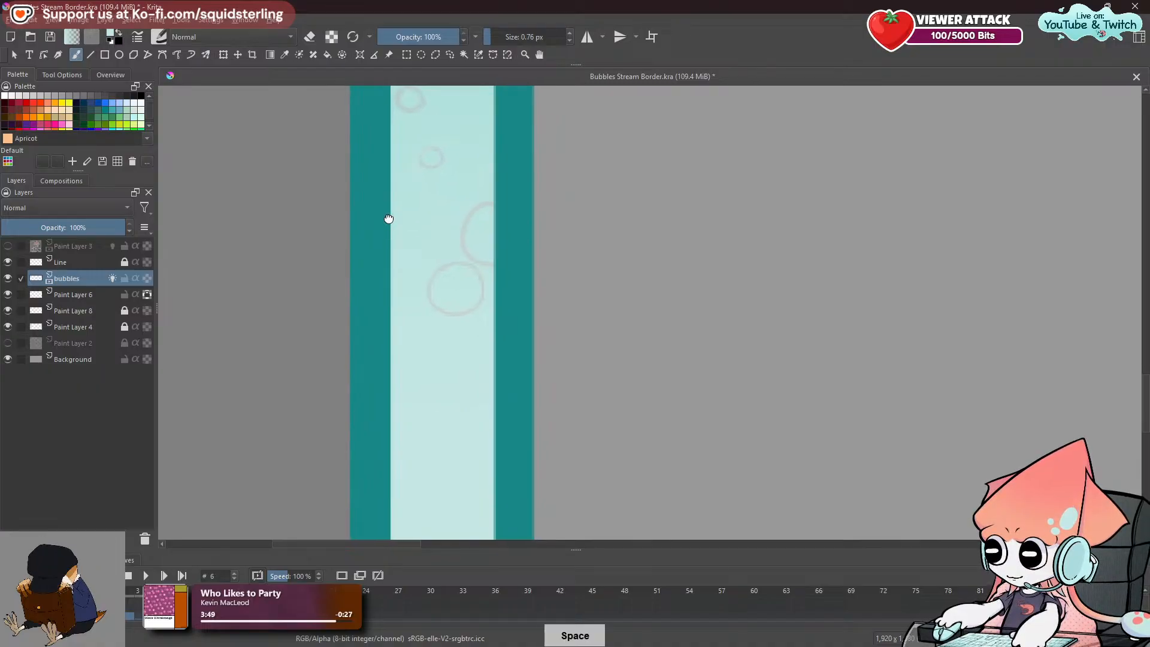
key(Page_Up)
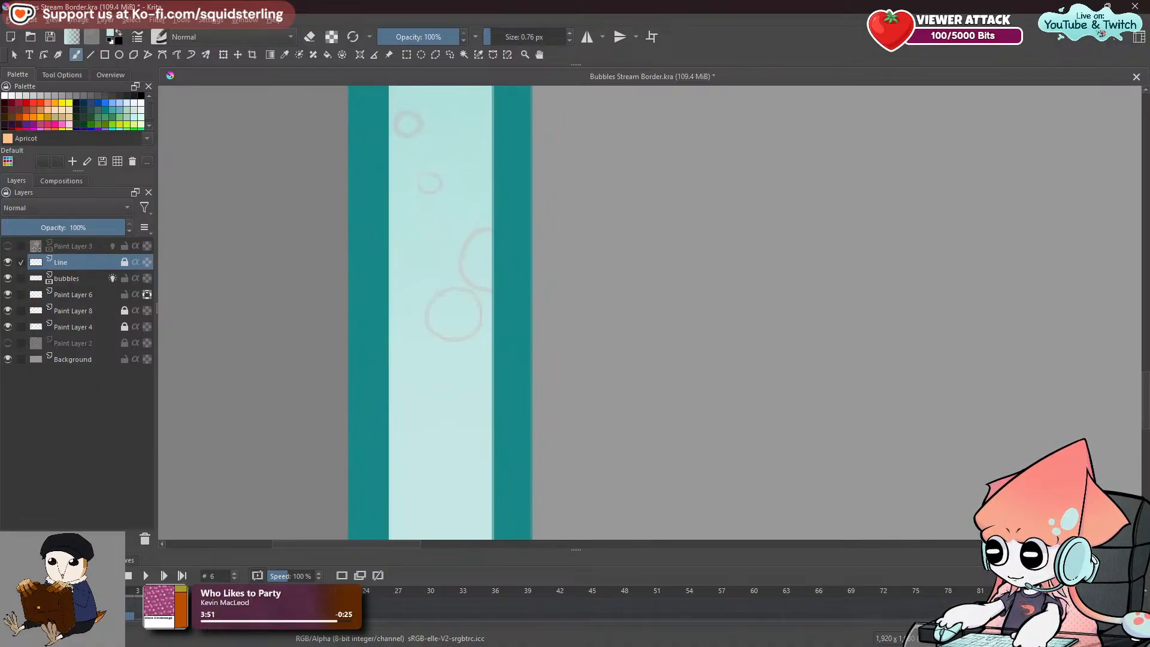
key(space)
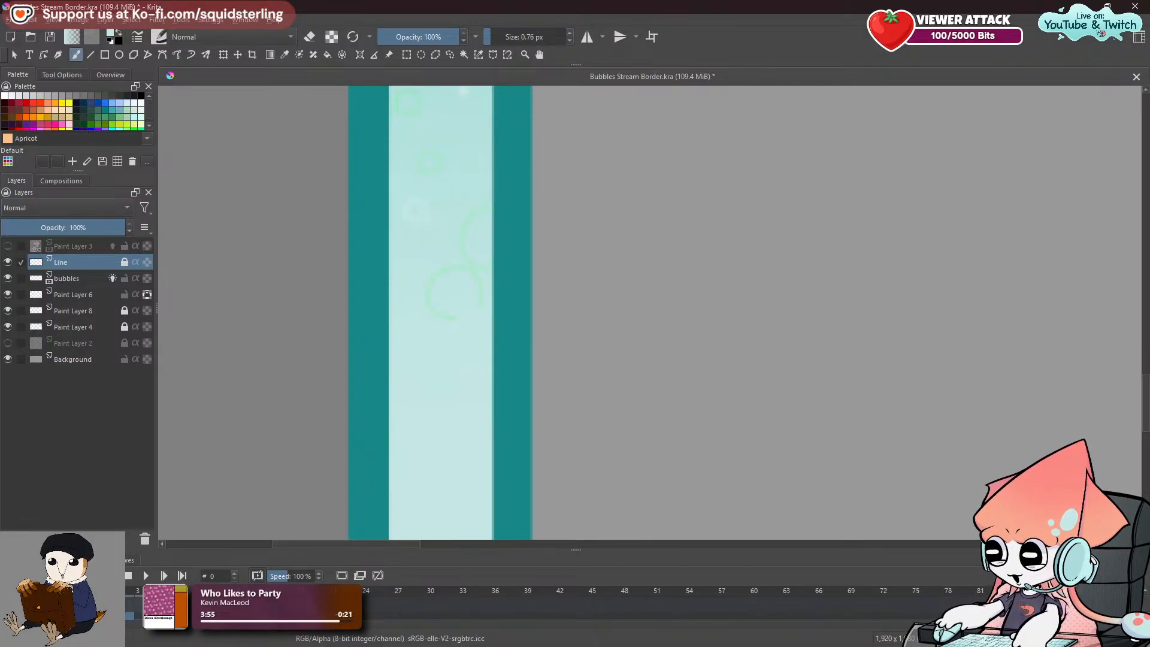
drag(575, 549, 576, 492)
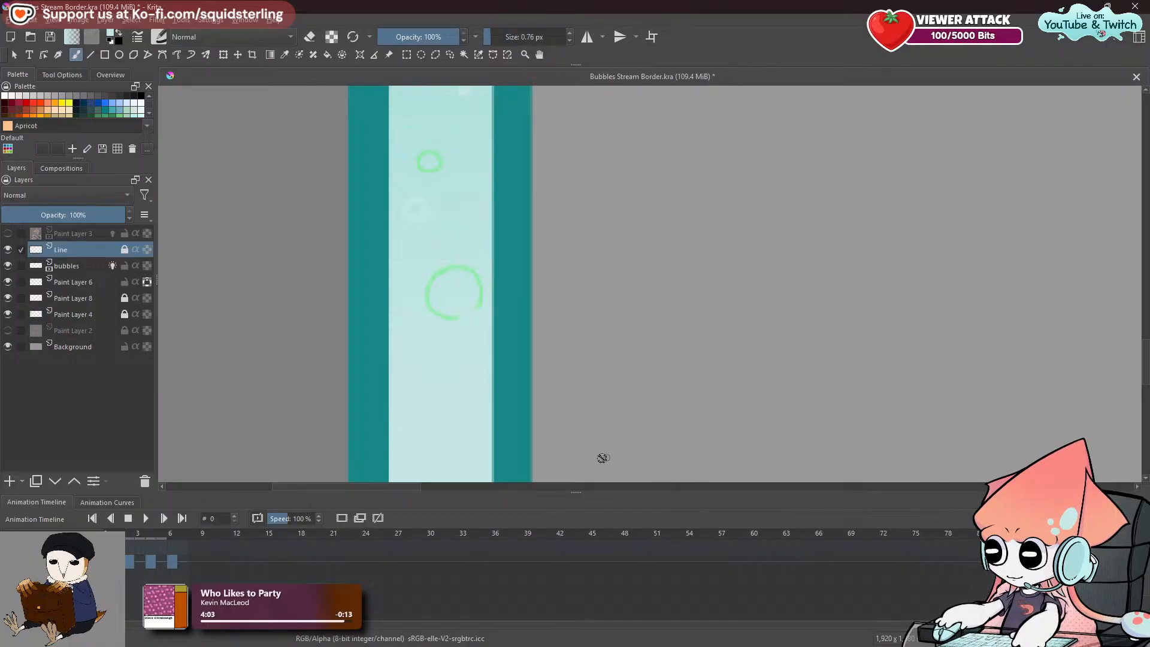
drag(576, 491, 550, 589)
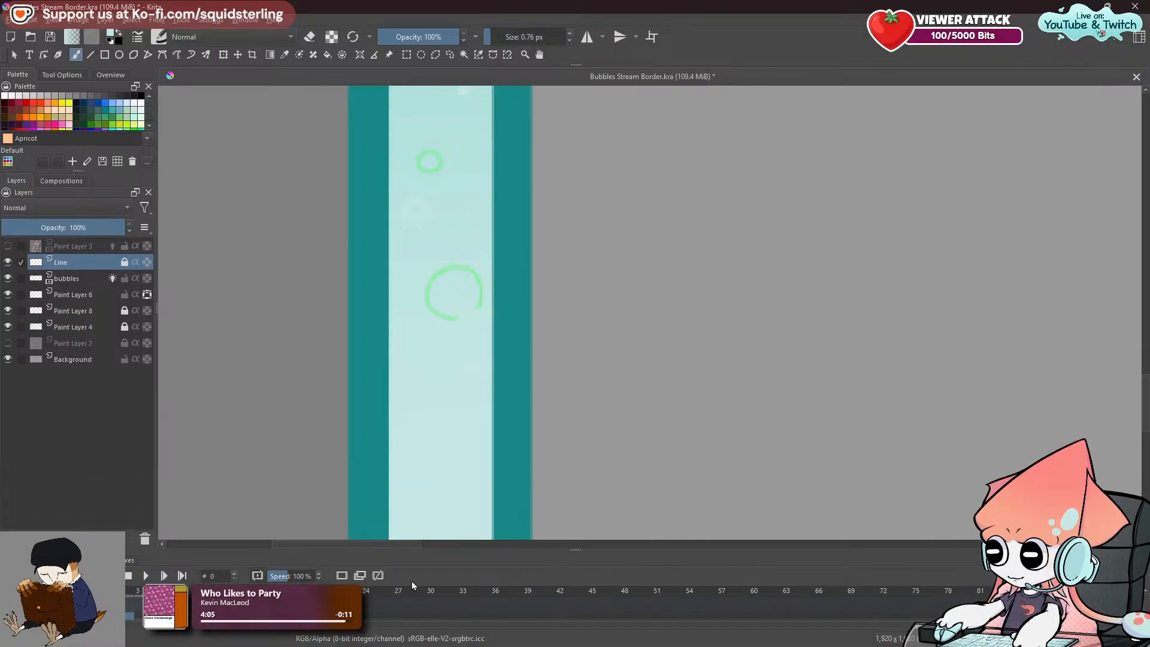
click(90, 278)
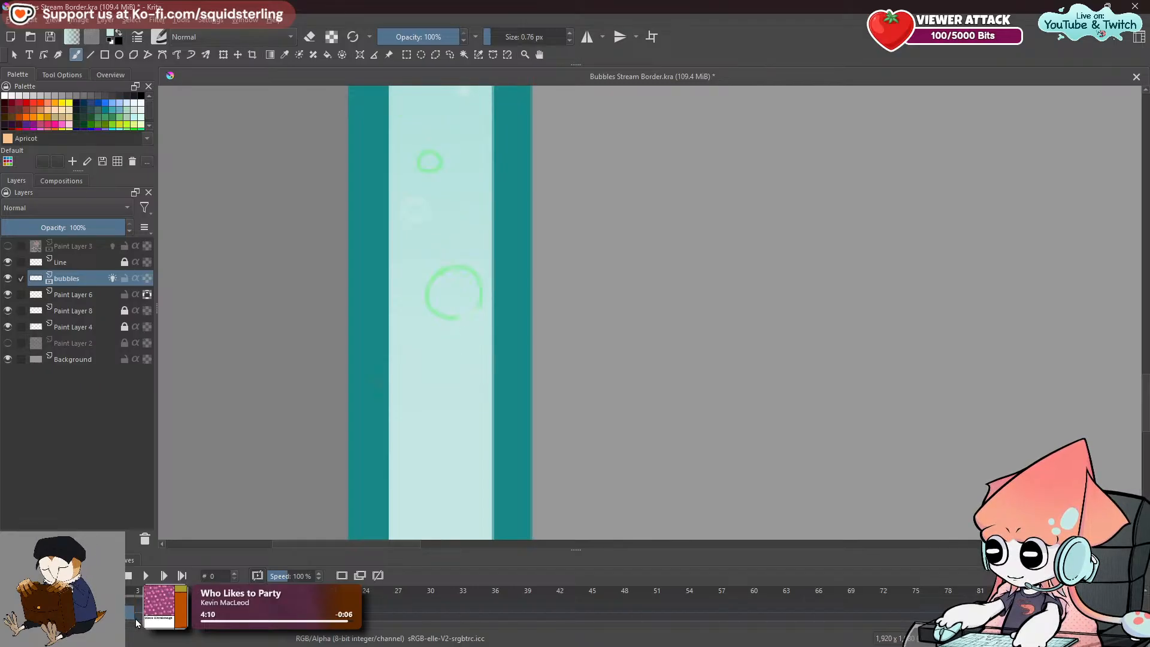
Flip between frames 0 and 6 to compare the bubbles in the lower part of the left strip.
key(Right)
key(Right)
key(Right)
key(Right)
key(Right)
key(Right)
key(Left)
key(Left)
key(Left)
key(Left)
key(Left)
key(Left)
key(Right)
key(Right)
key(Right)
key(Right)
key(Right)
key(Right)
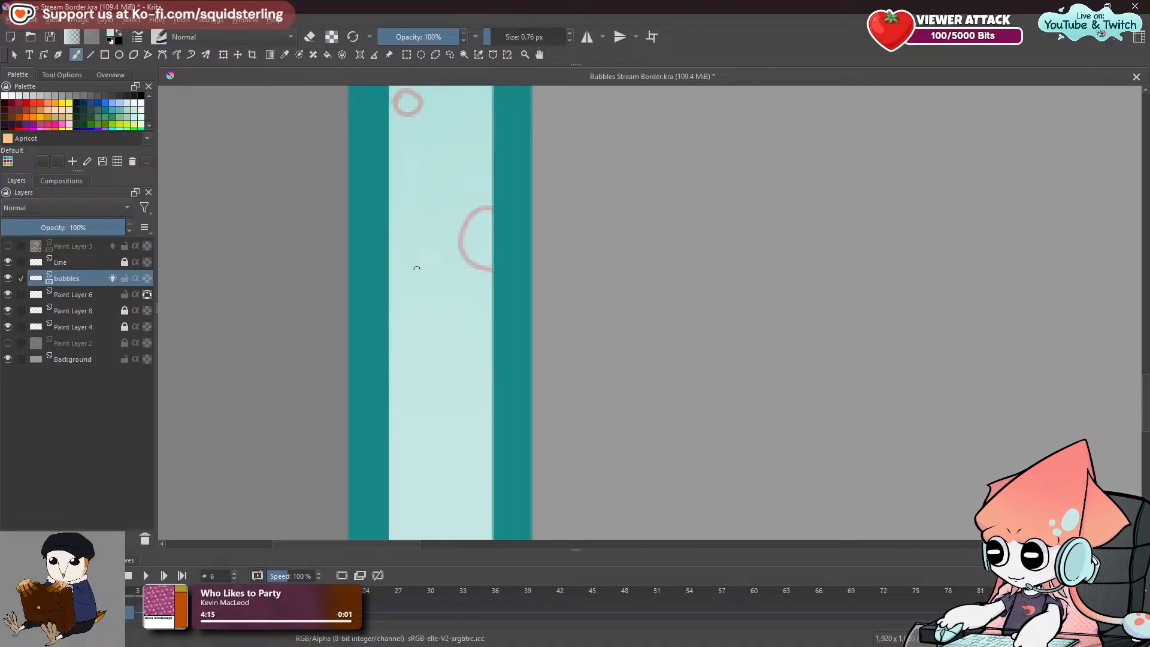
click(107, 613)
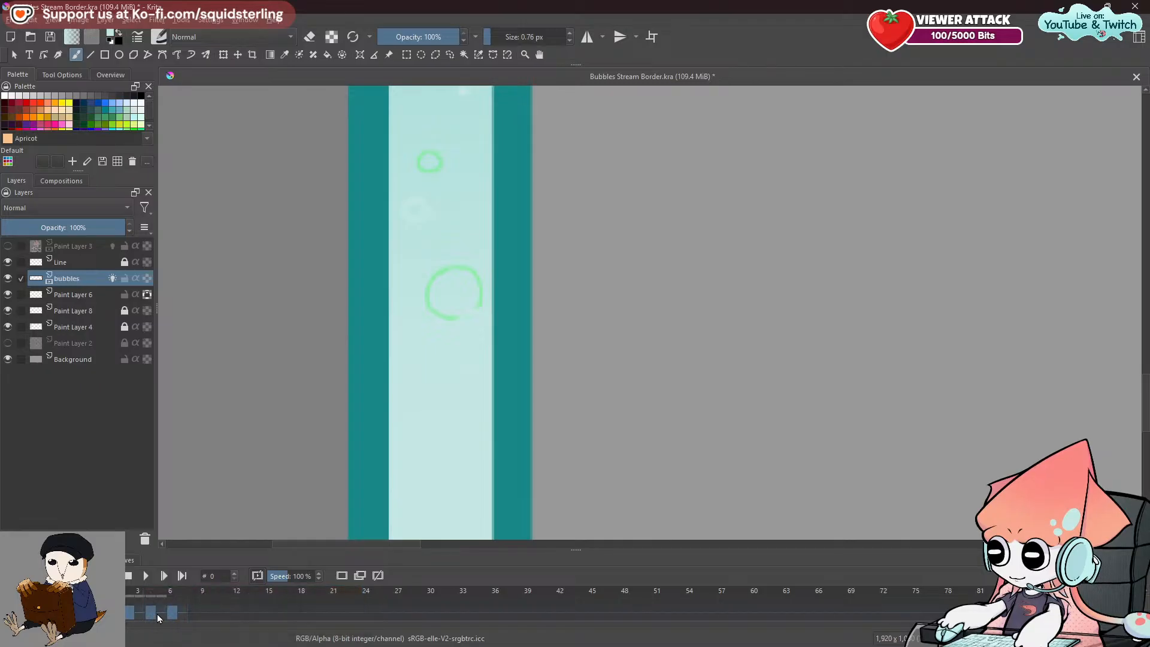
click(171, 613)
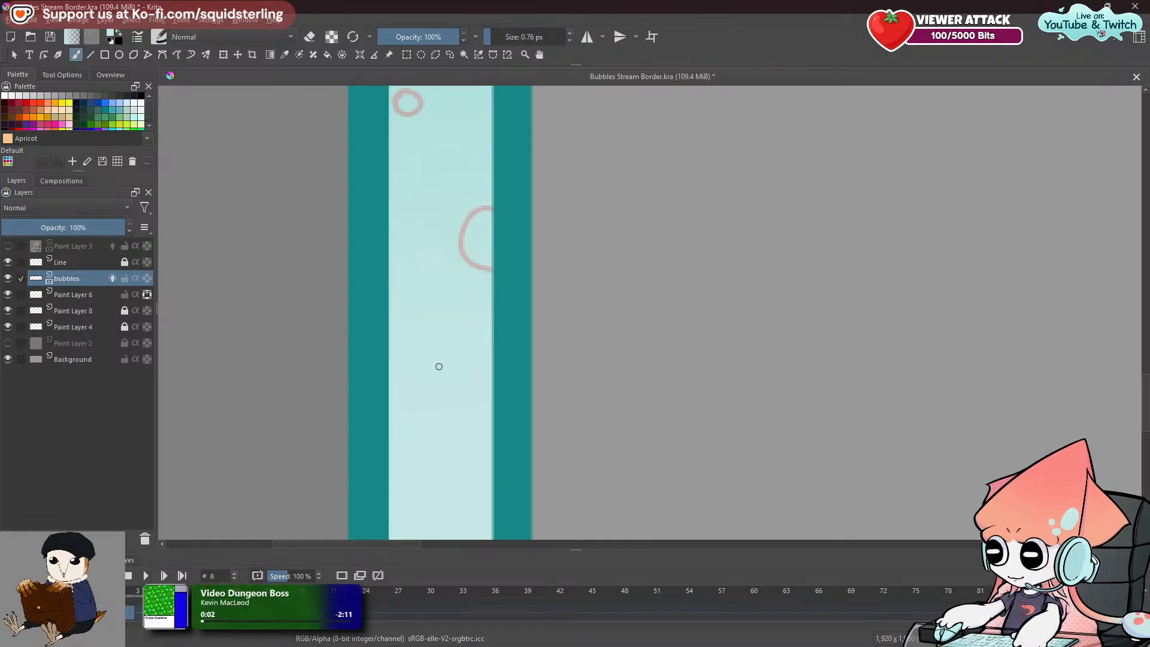
Save the Bubbles Stream Border file.
scroll(465, 325, down, 6)
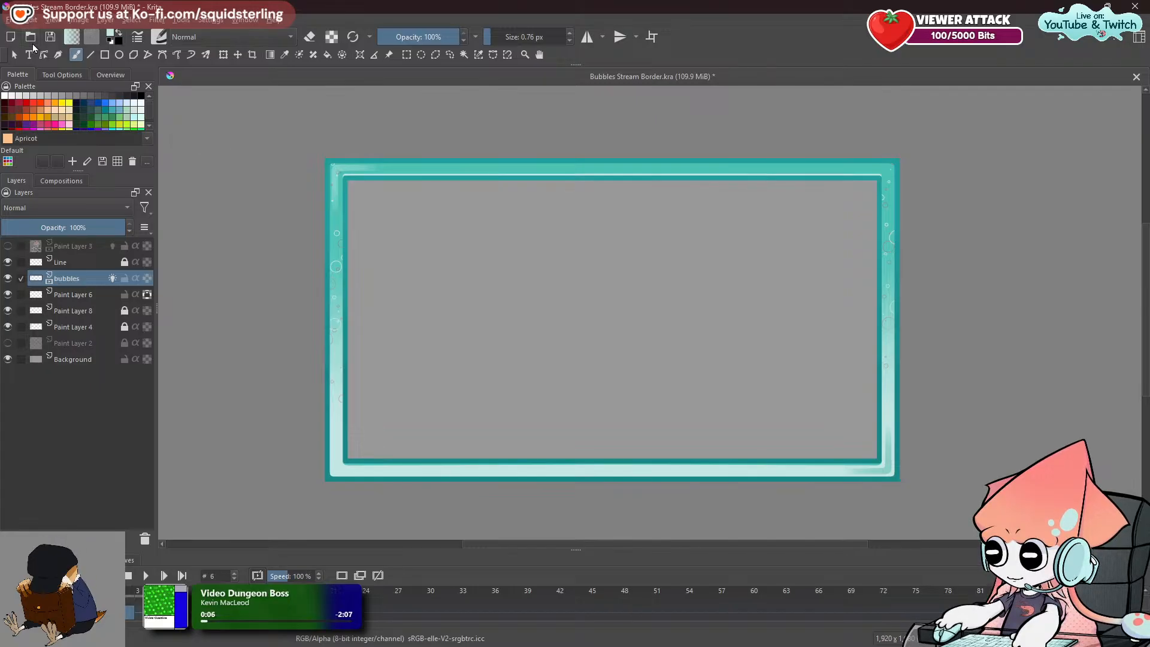
click(9, 19)
click(28, 88)
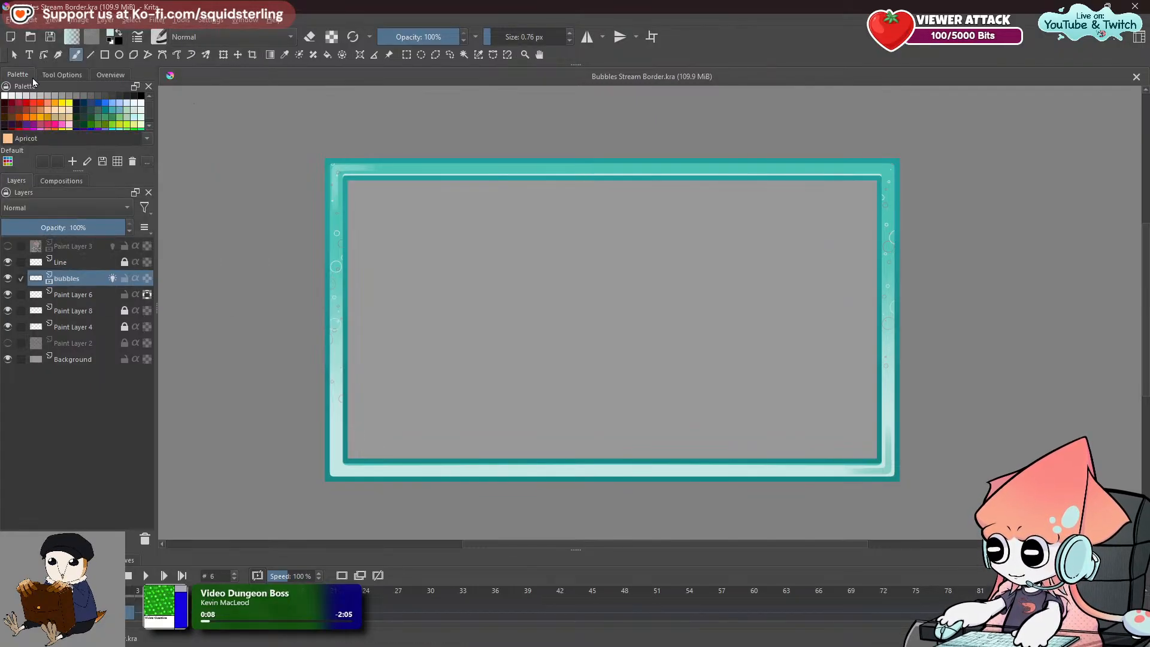
Play the animation and examine how the bubbles rise in the border's right strip.
drag(576, 294, 542, 302)
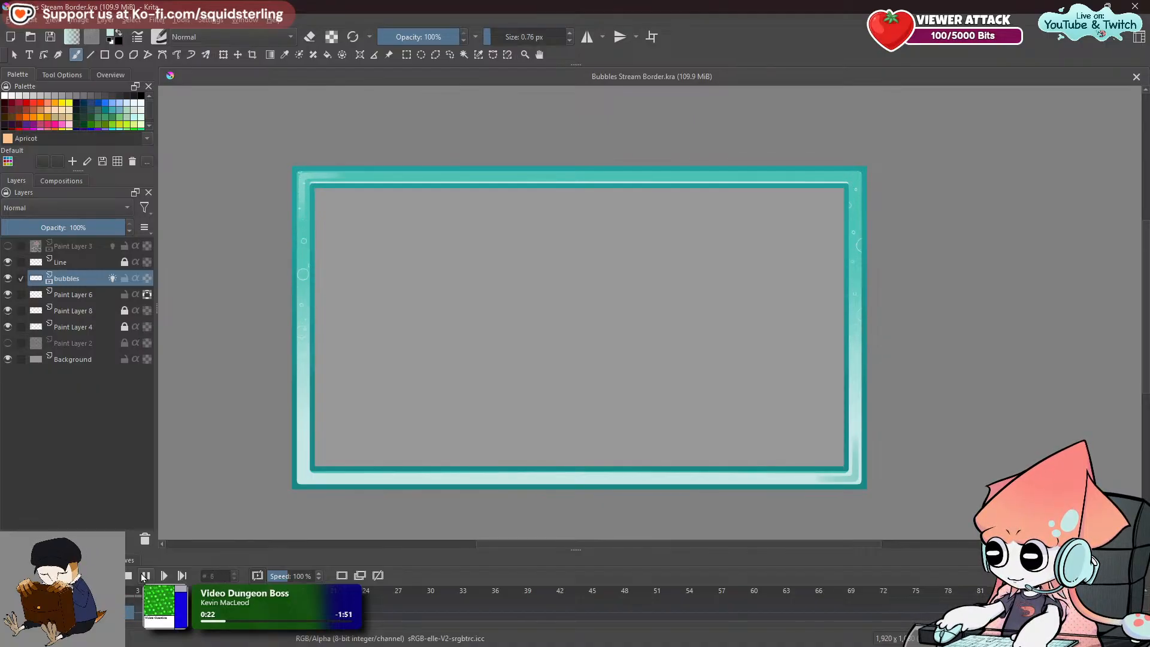
scroll(749, 307, up, 2)
drag(752, 310, 462, 335)
scroll(462, 335, up, 1)
drag(569, 357, 484, 355)
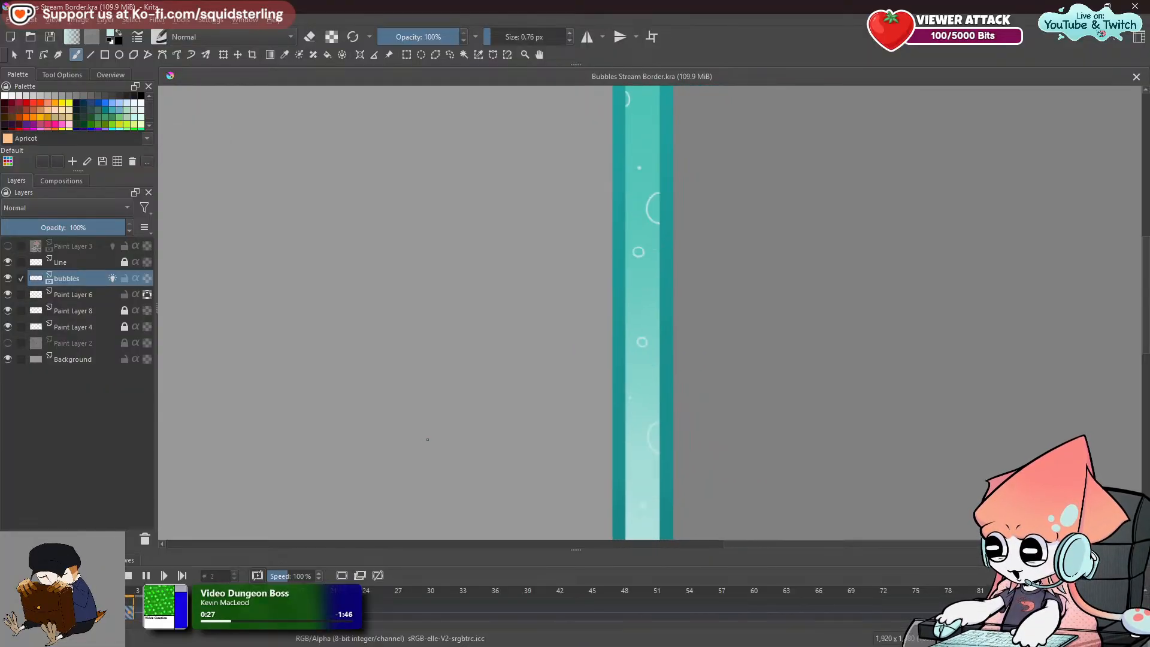
click(146, 576)
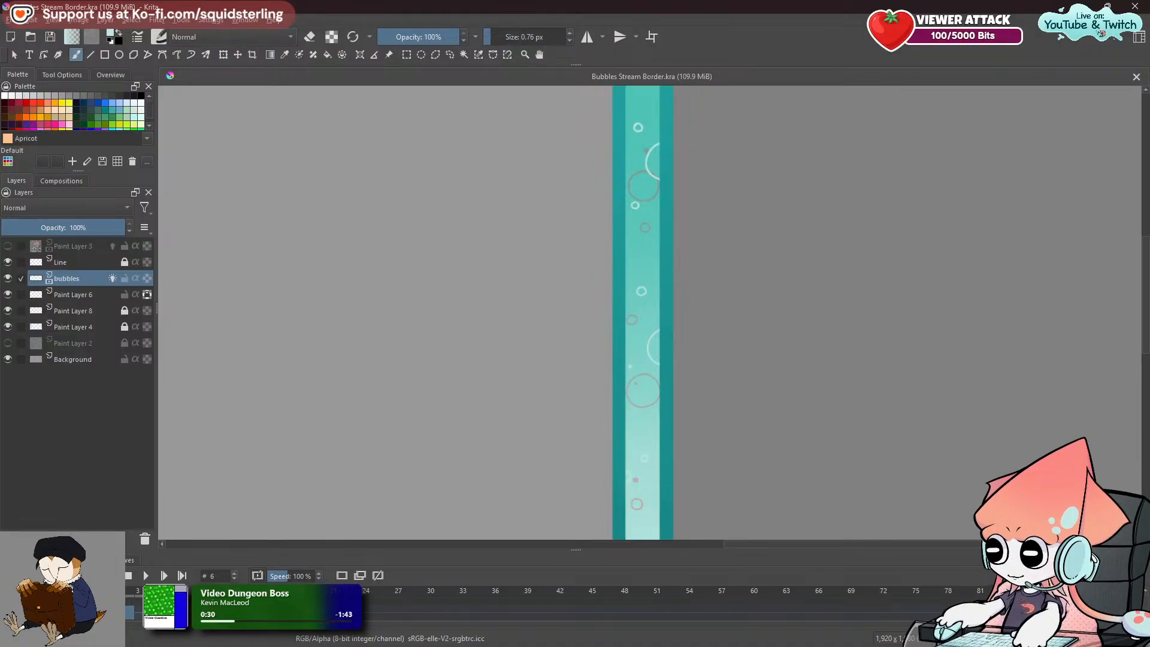
Step through the frames one by one to compare the right strip's bubble positions from frame to frame.
key(Left)
key(Left)
key(Left)
key(Left)
key(Left)
key(Left)
key(Left)
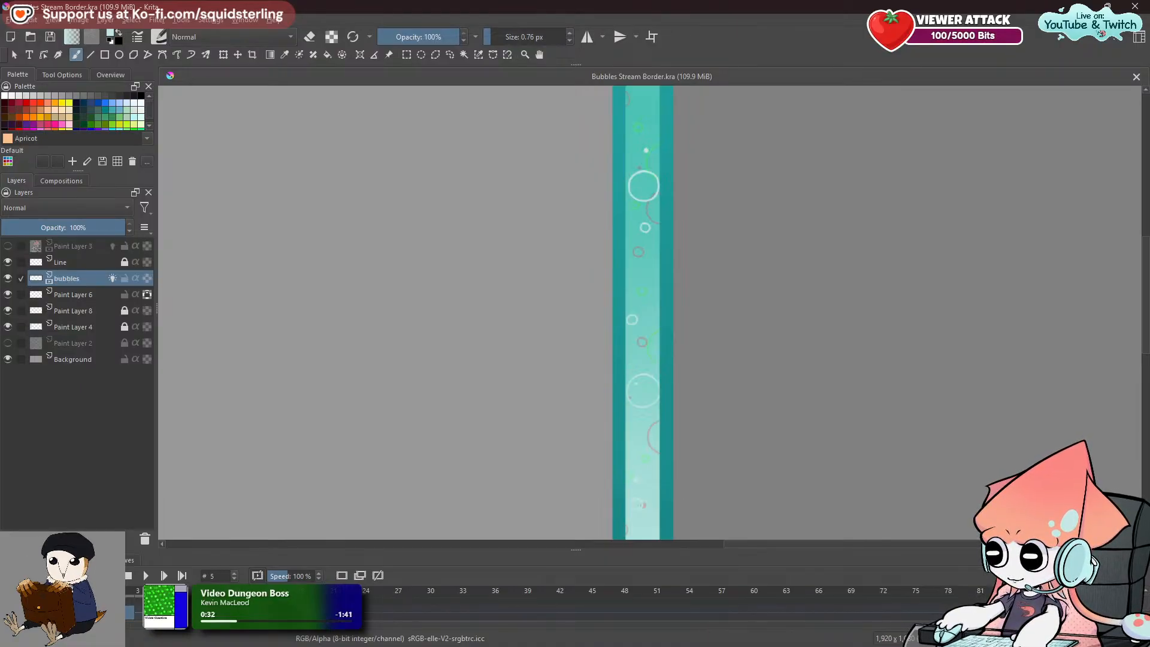
key(Right)
key(Right)
key(Right)
key(Right)
key(Right)
key(Right)
key(Right)
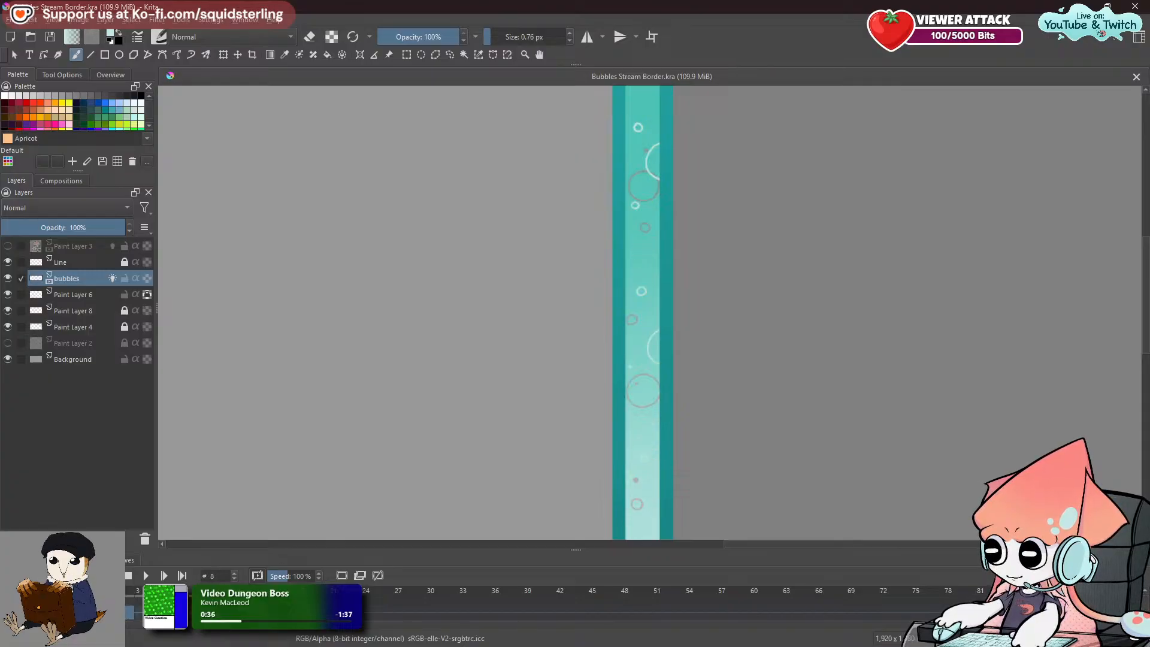
key(Right)
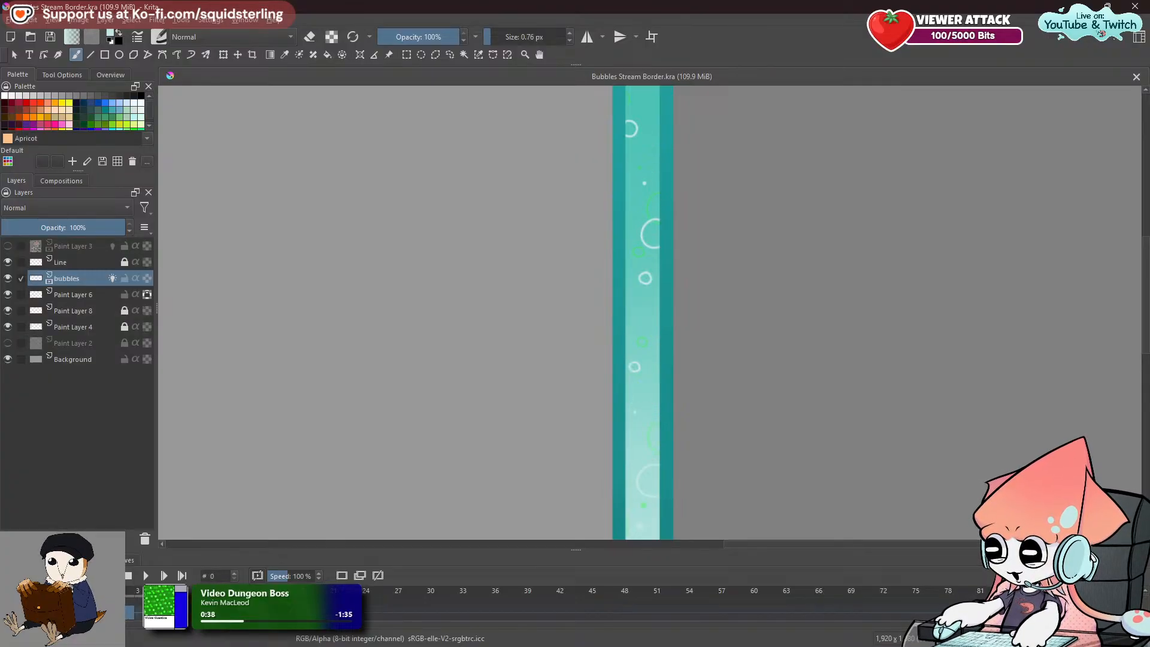
scroll(765, 232, up, 2)
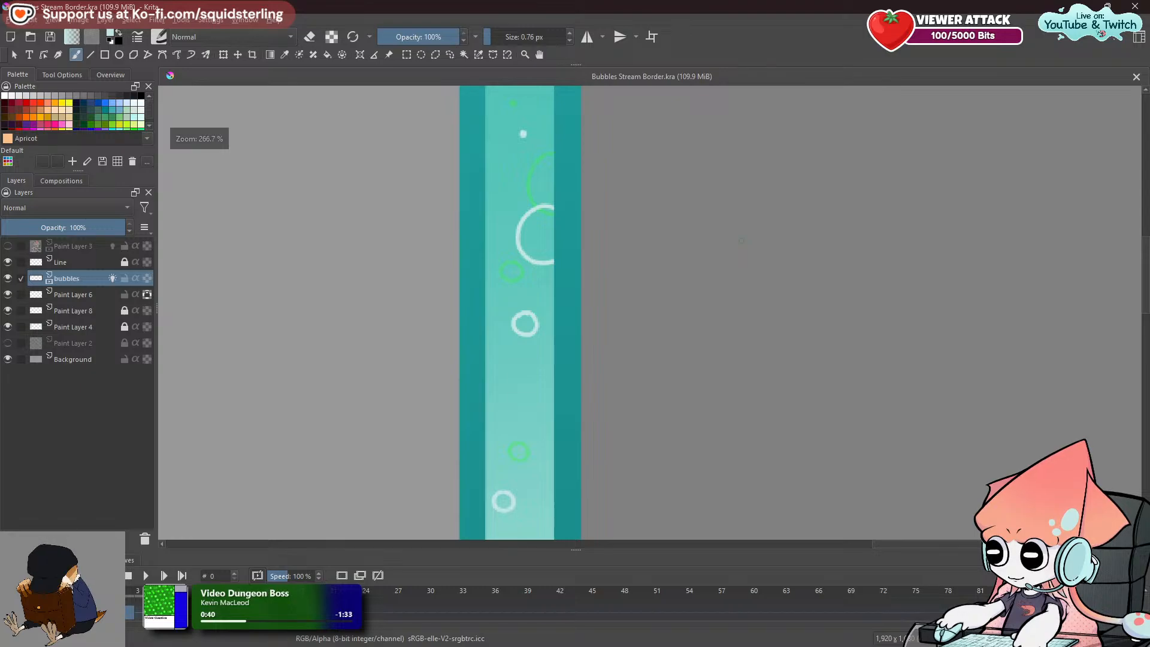
Try a small extra bubble between the two rings in the right strip on frame 0, play the animation, and undo the addition.
key(ctrl+z)
drag(543, 418, 551, 431)
scroll(654, 377, down, 5)
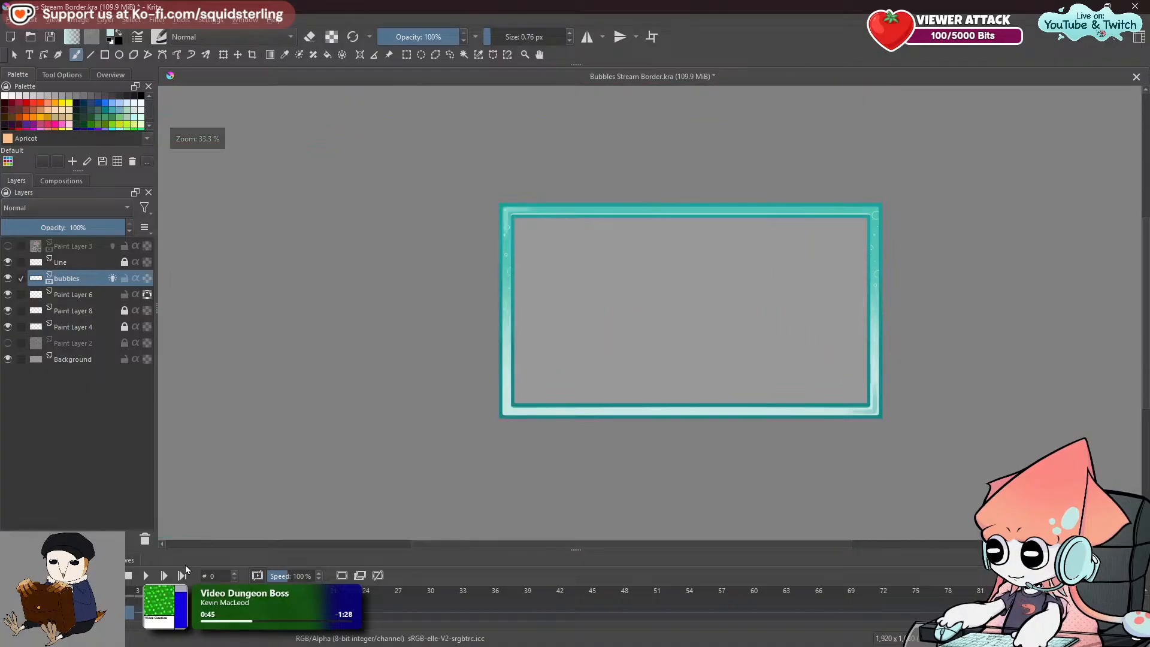
click(147, 575)
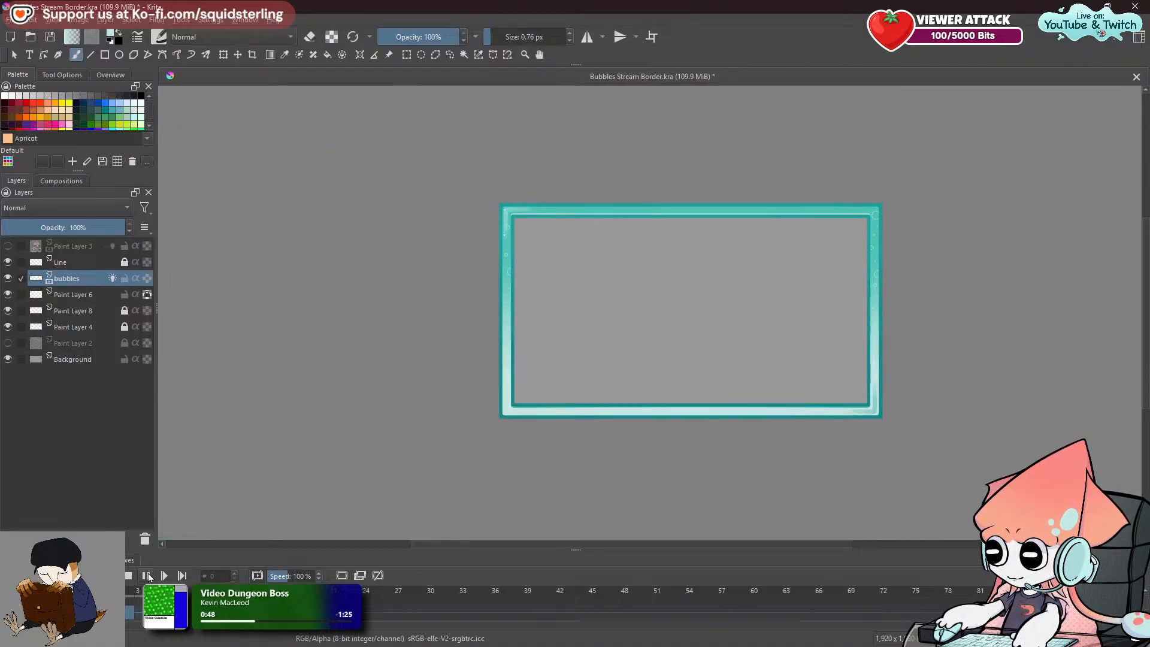
click(147, 575)
scroll(653, 312, up, 4)
key(ctrl+z)
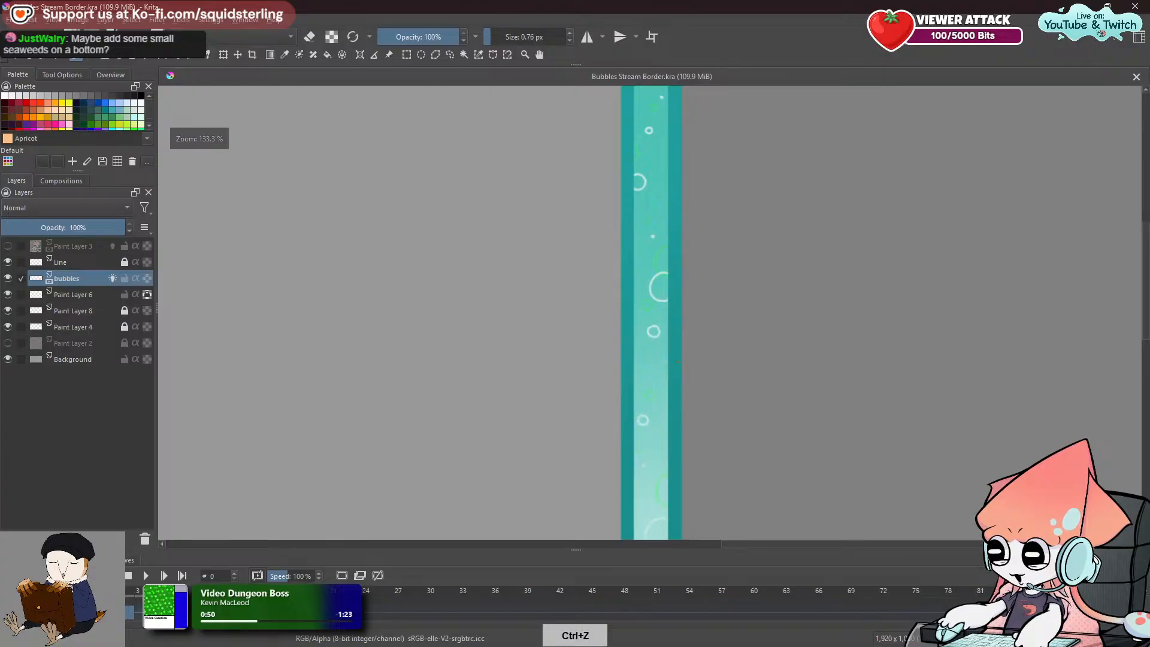
scroll(677, 362, up, 2)
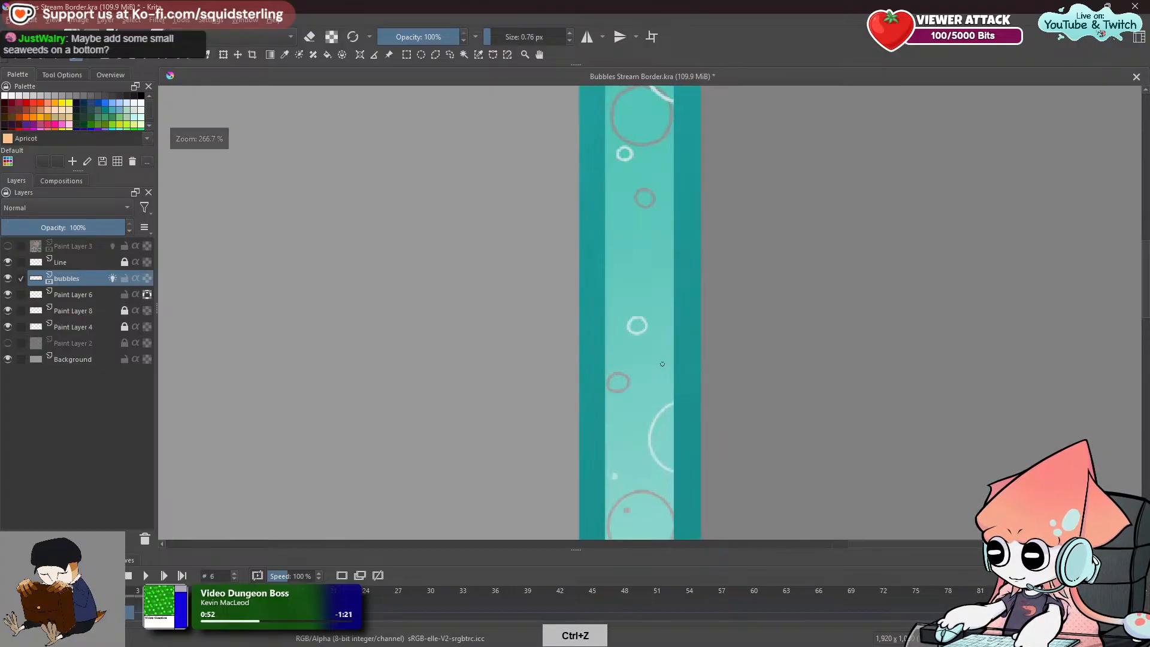
Draw a white half bubble against the left edge of the right strip on frame 0, between the two small rings.
key(ctrl+shift+z)
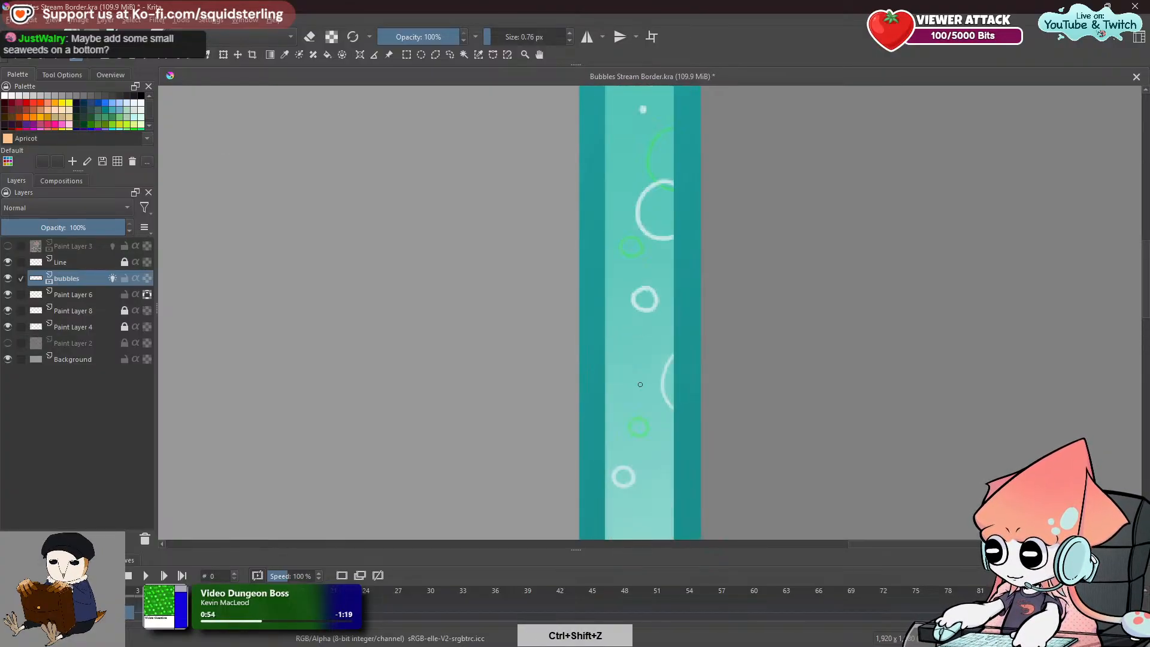
key(ctrl+z)
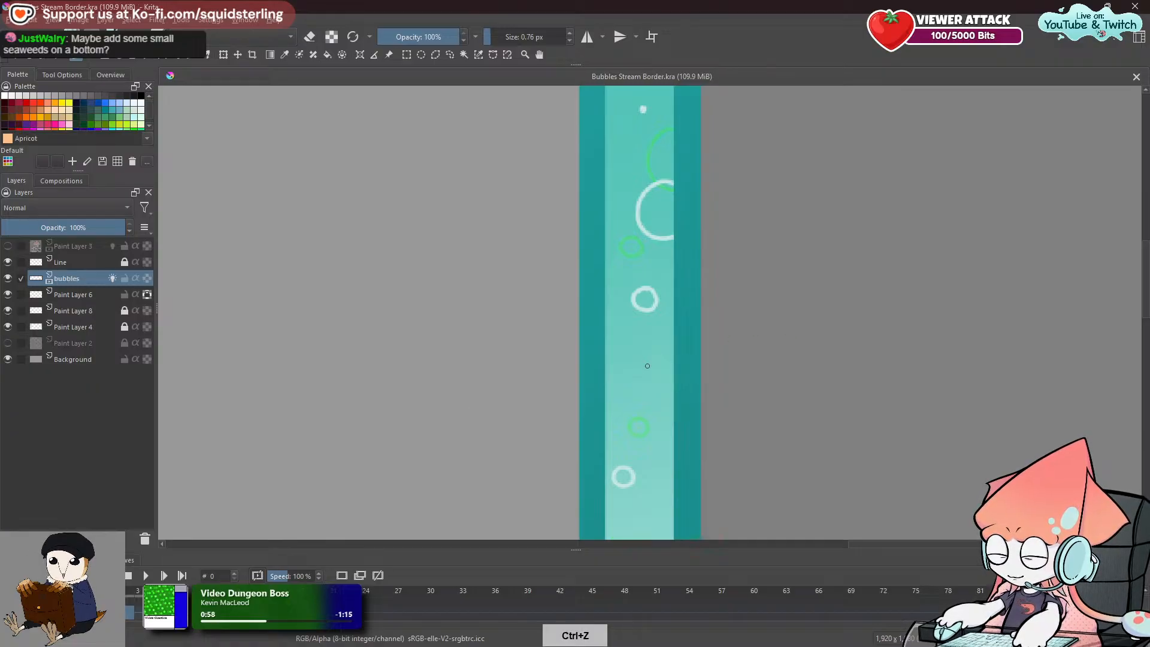
mouse_move(604, 328)
mouse_down()
mouse_move(637, 359)
mouse_move(605, 387)
mouse_up()
key(ctrl+z)
drag(607, 327, 606, 407)
key(ctrl+z)
drag(609, 337, 605, 386)
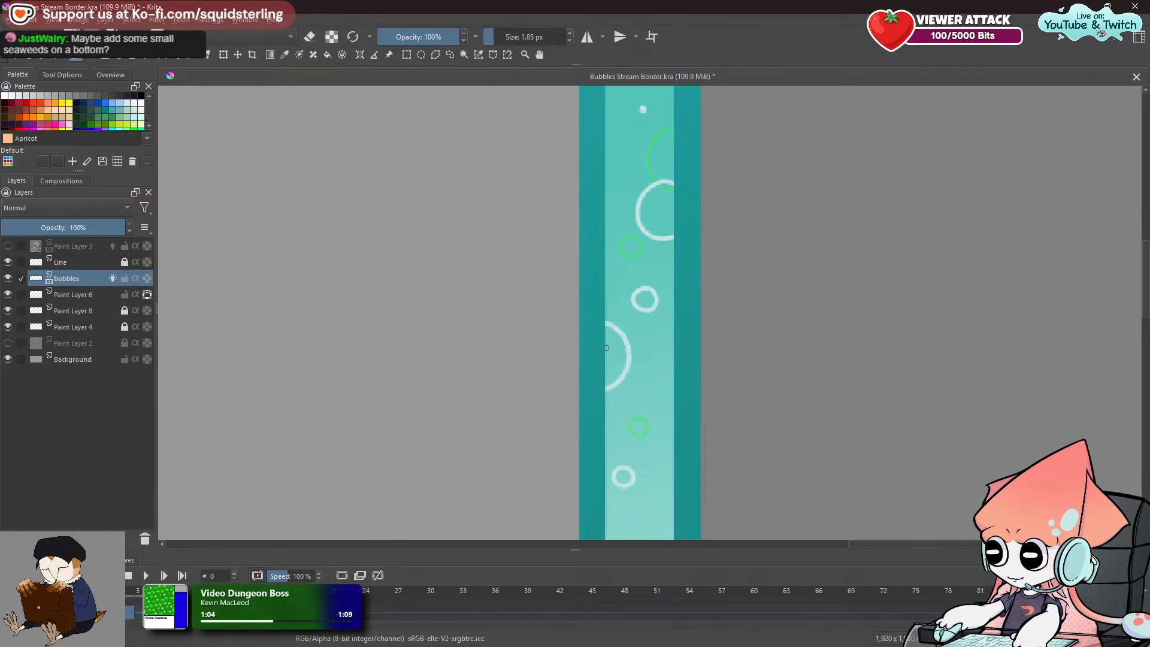
Play the animation with the whole border in view and examine how the bubbles rise on both sides.
key(1)
drag(581, 346, 839, 242)
scroll(839, 243, down, 2)
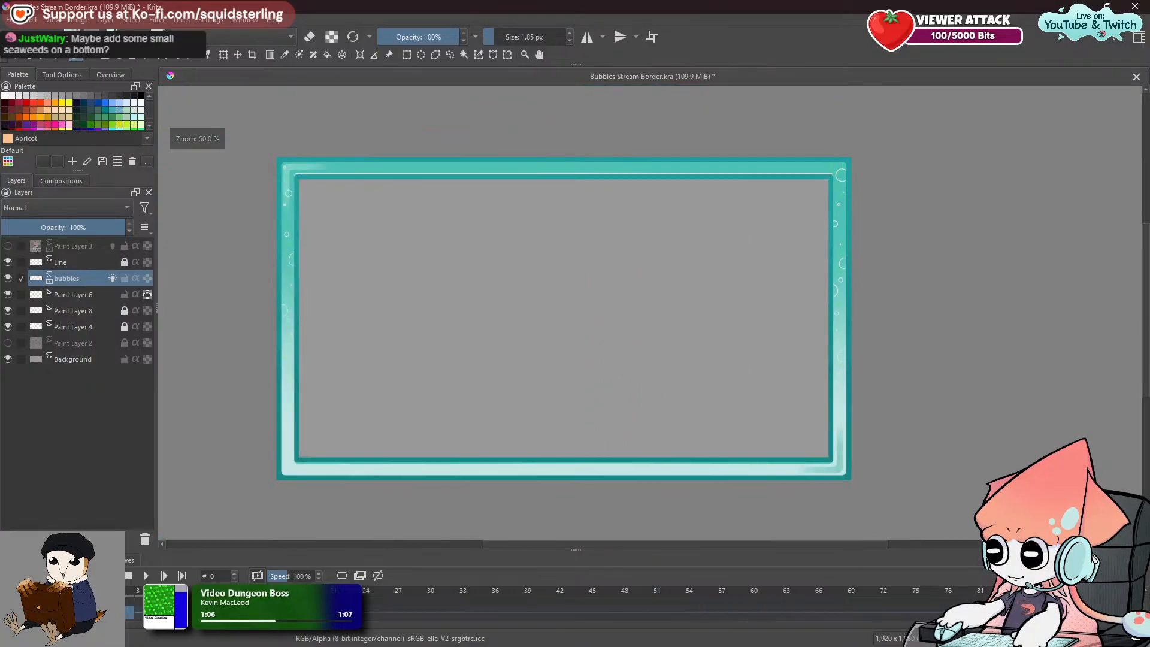
click(146, 576)
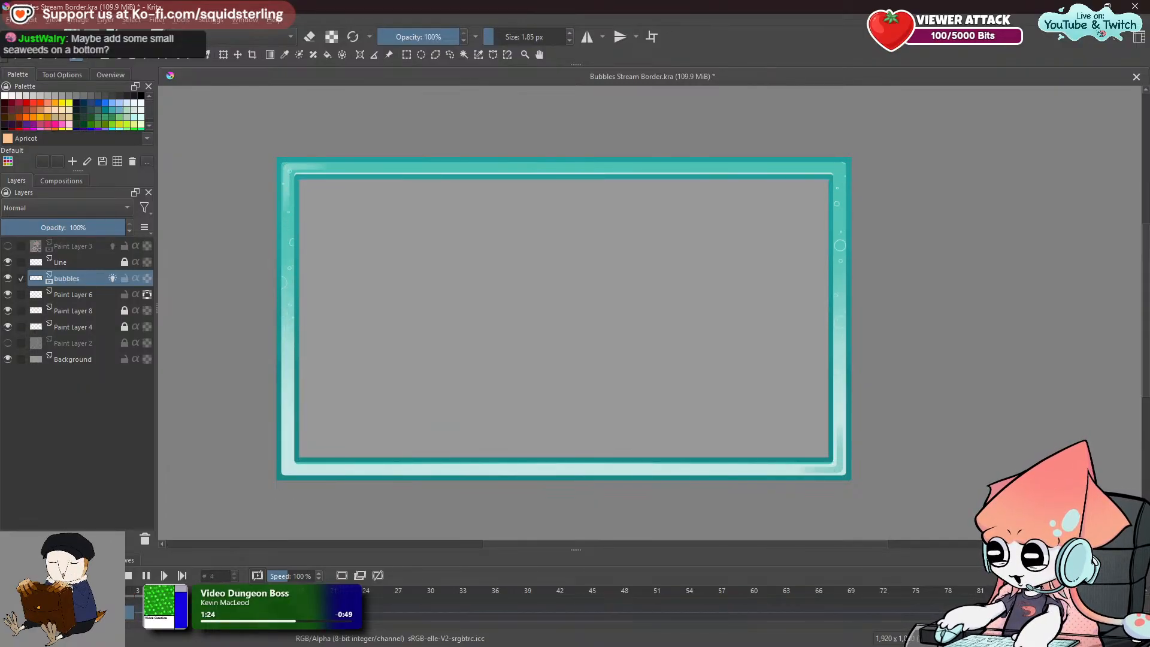
click(145, 575)
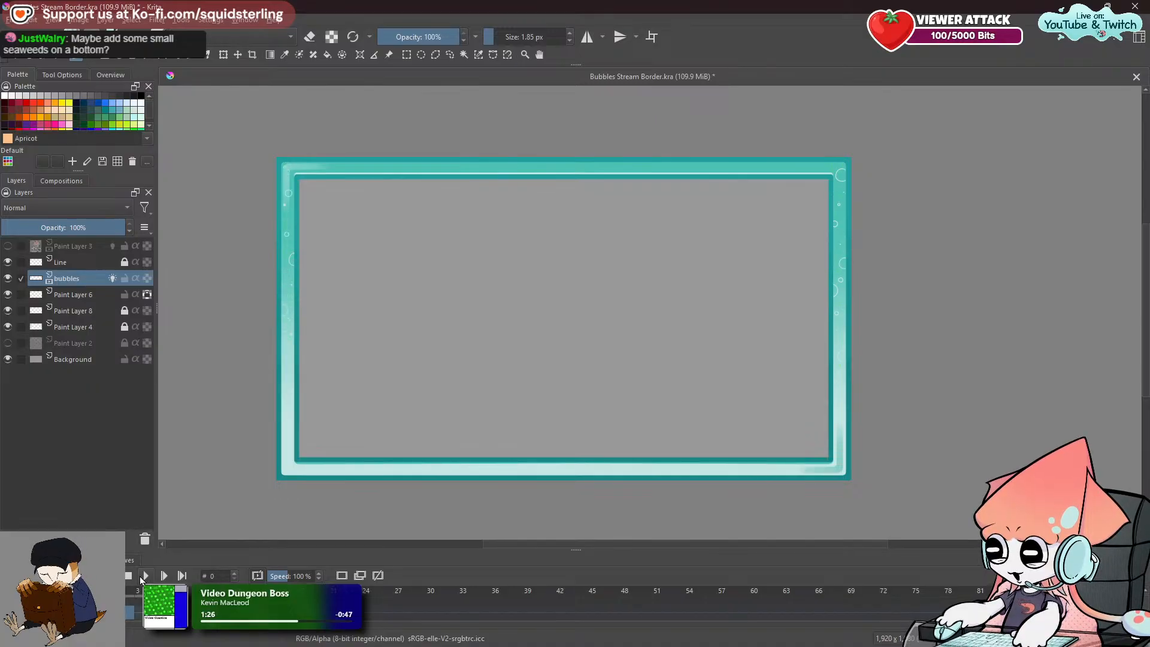
Save the Bubbles Stream Border file again.
mouse_move(498, 362)
mouse_down()
mouse_move(446, 383)
mouse_move(495, 361)
mouse_up()
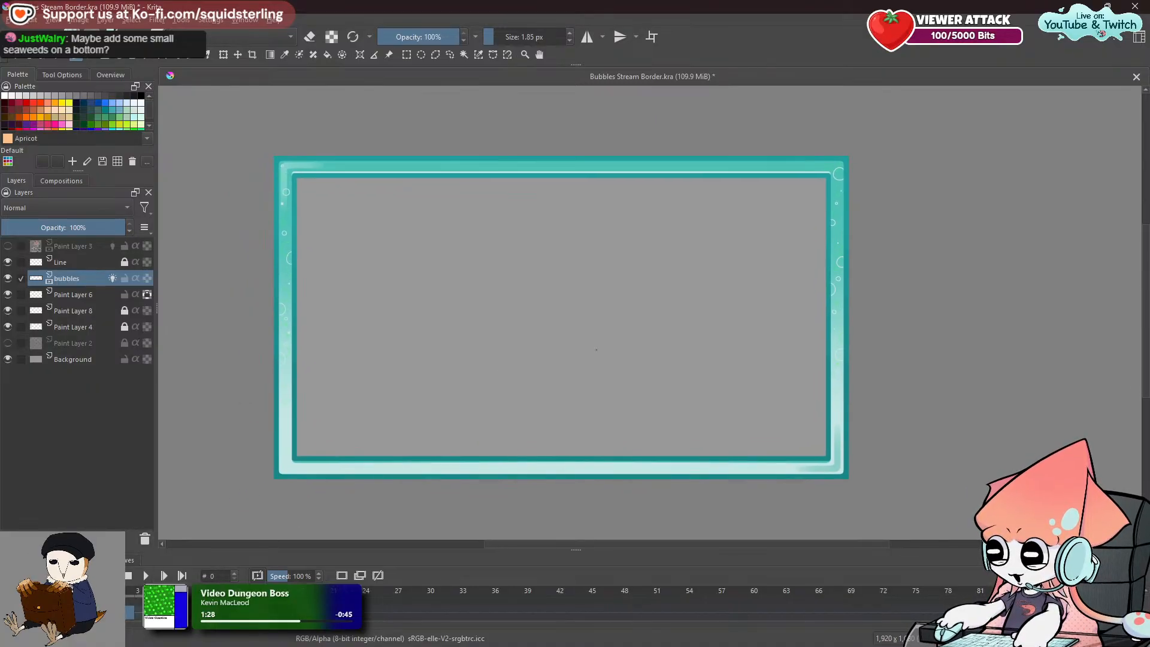
click(14, 19)
click(36, 132)
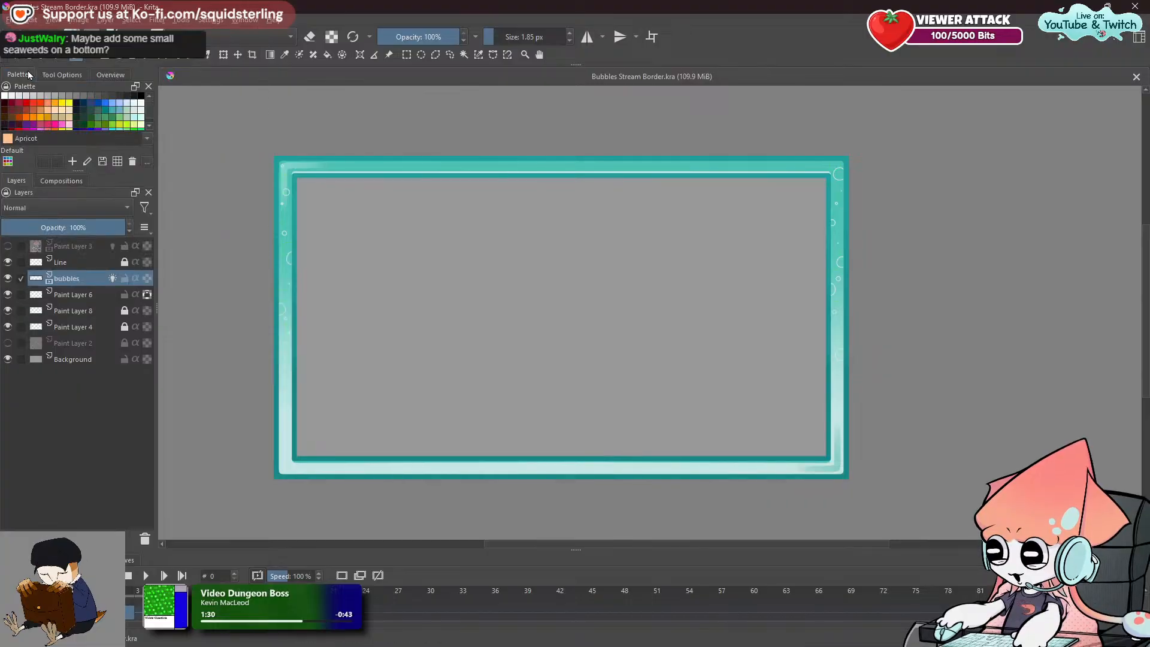
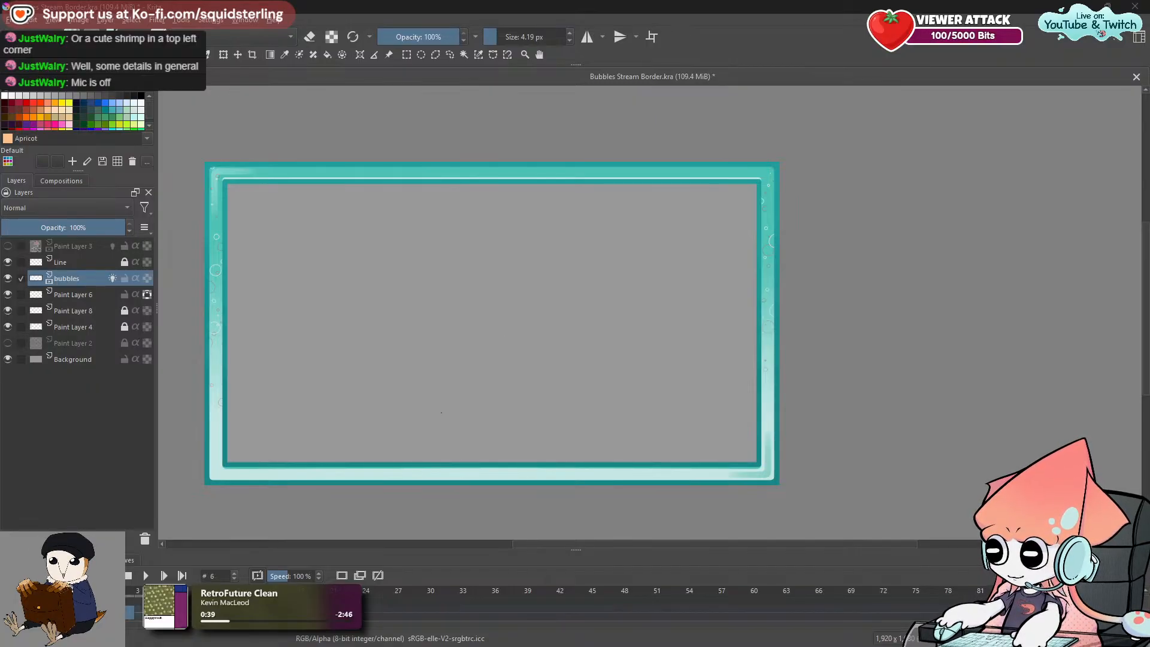
Add a new paint layer directly above the Line layer.
drag(333, 329, 445, 271)
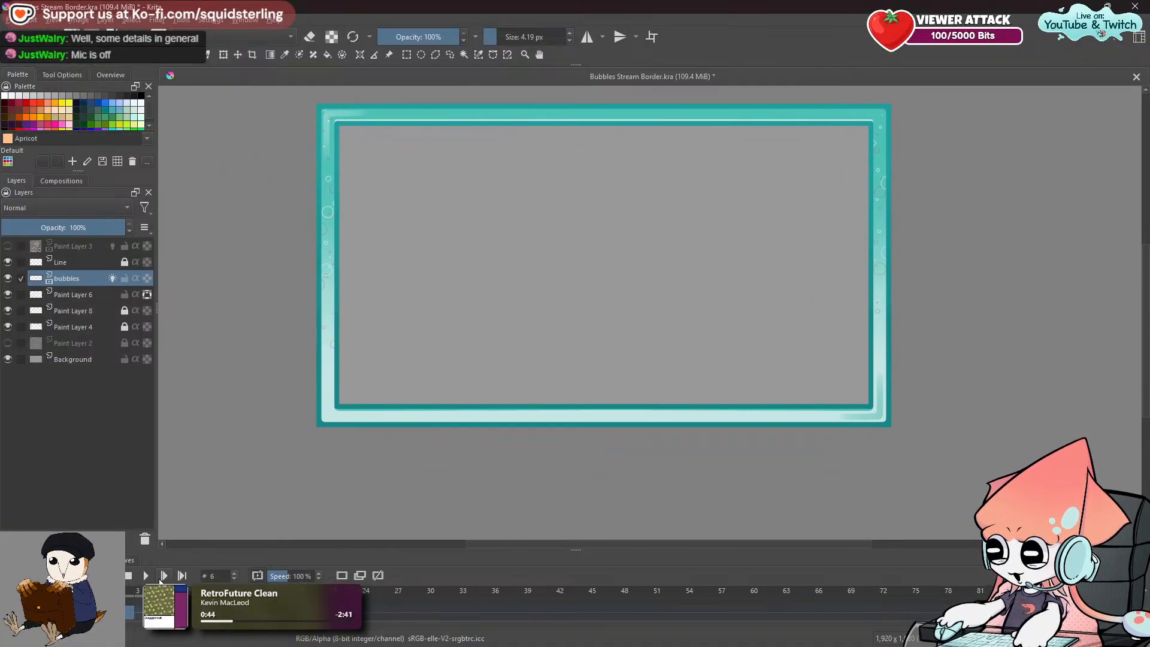
click(82, 265)
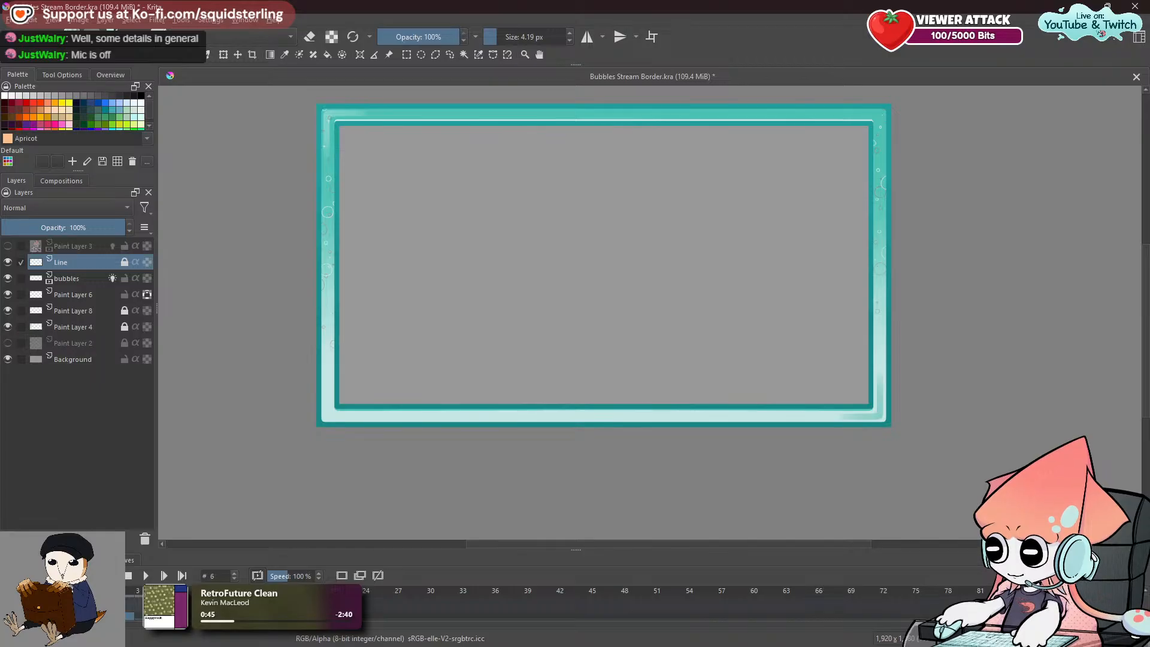
key(Insert)
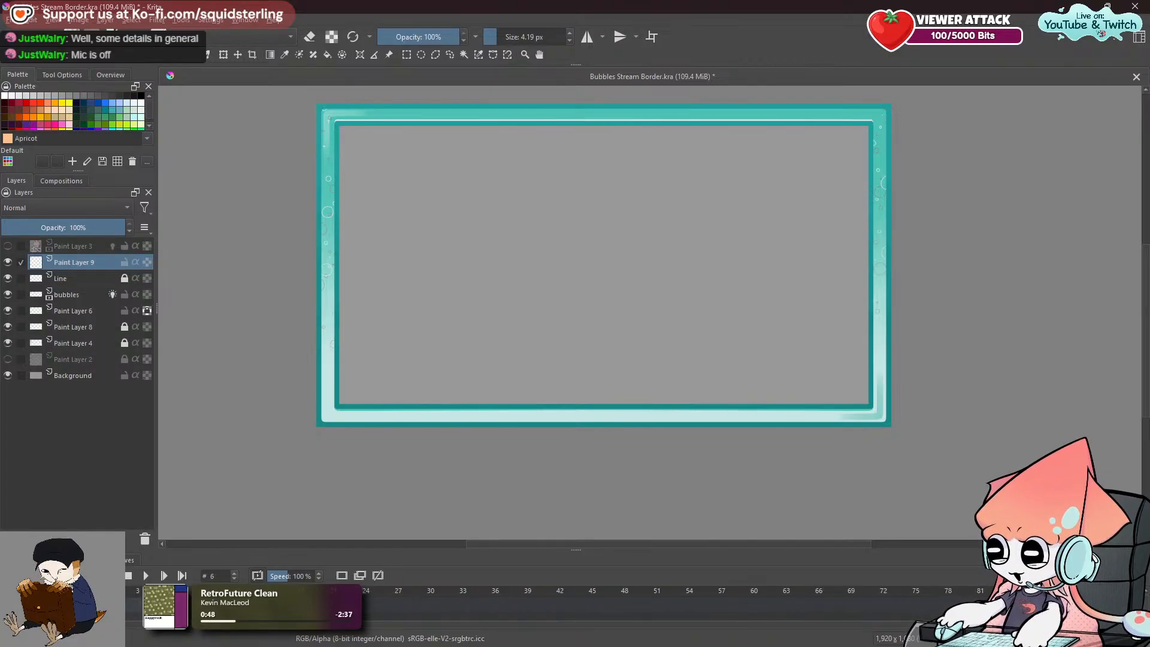
Try a salmon stroke with an enlarged brush at the border's lower-left inner corner and undo it.
scroll(389, 380, up, 4)
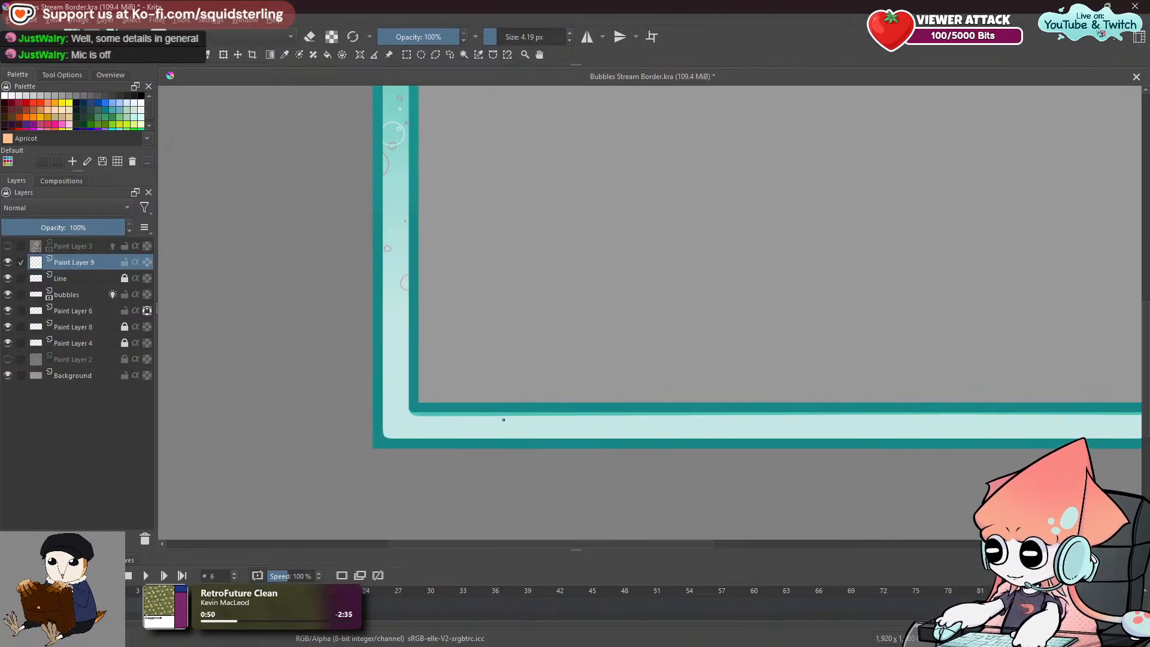
click(47, 109)
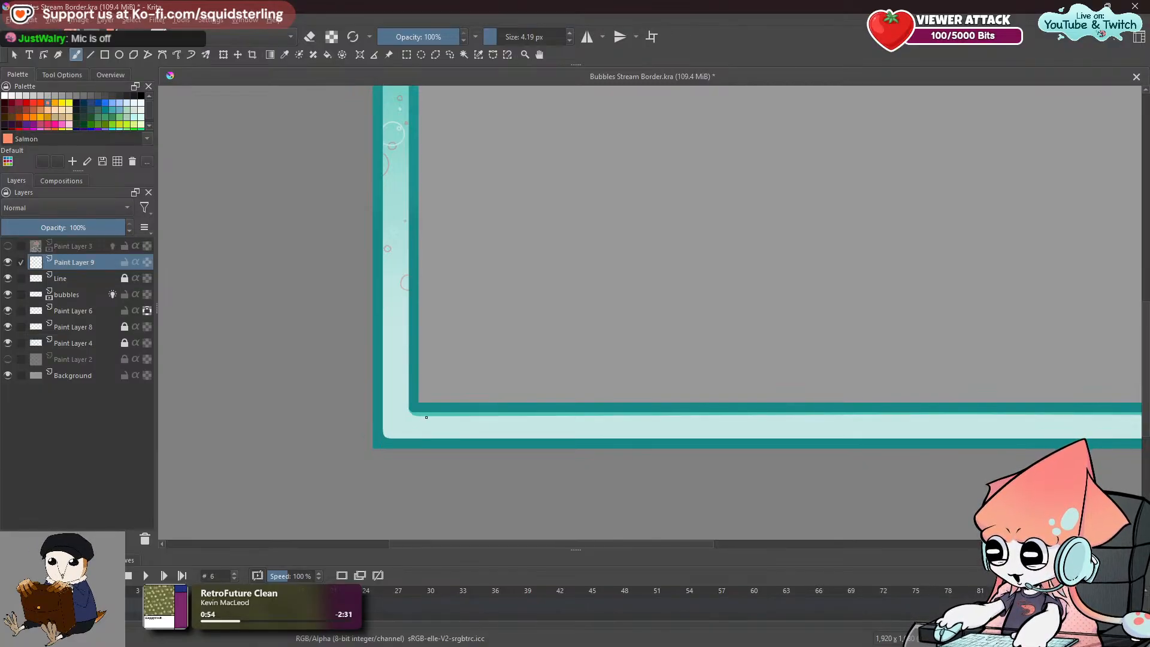
shift+drag(413, 424, 454, 417)
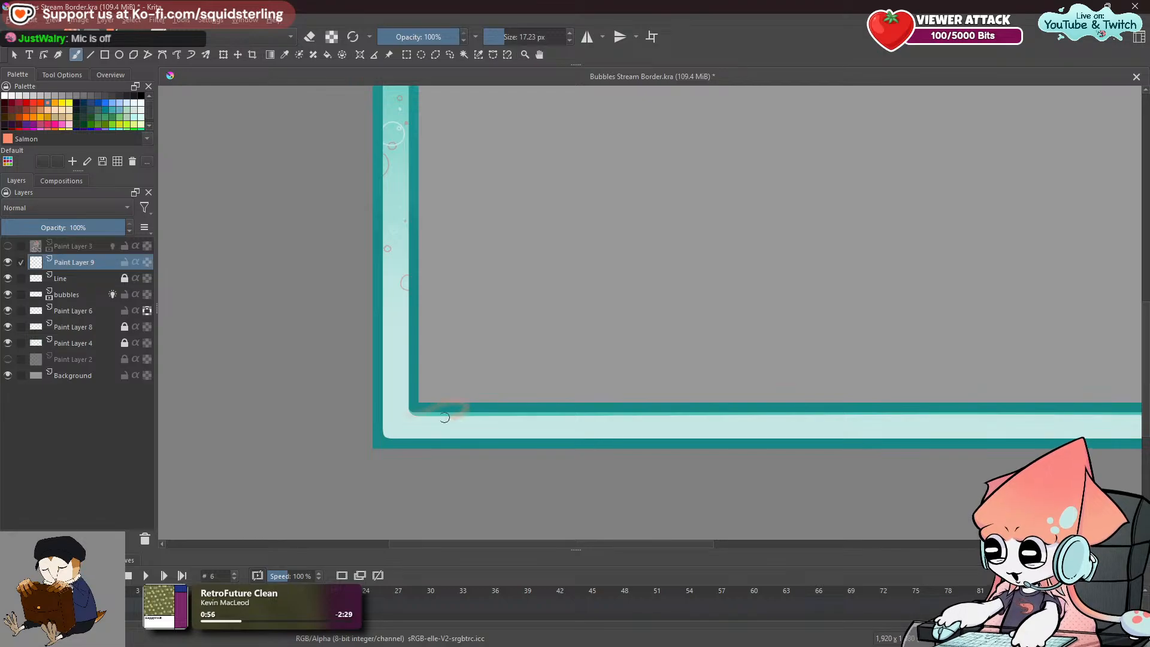
key(ctrl+z)
Switch to another brush preset, test and undo a stroke, and change the brush colour from salmon to light pink.
click(159, 38)
click(317, 86)
click(439, 392)
drag(427, 406, 474, 406)
key(ctrl+z)
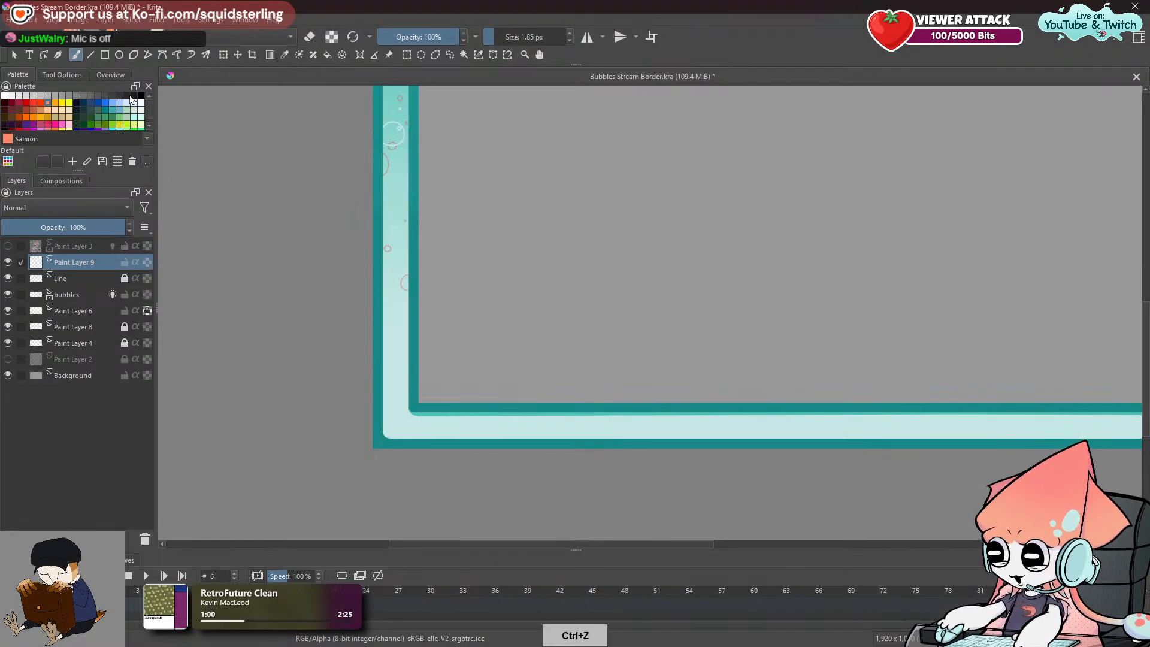
click(110, 35)
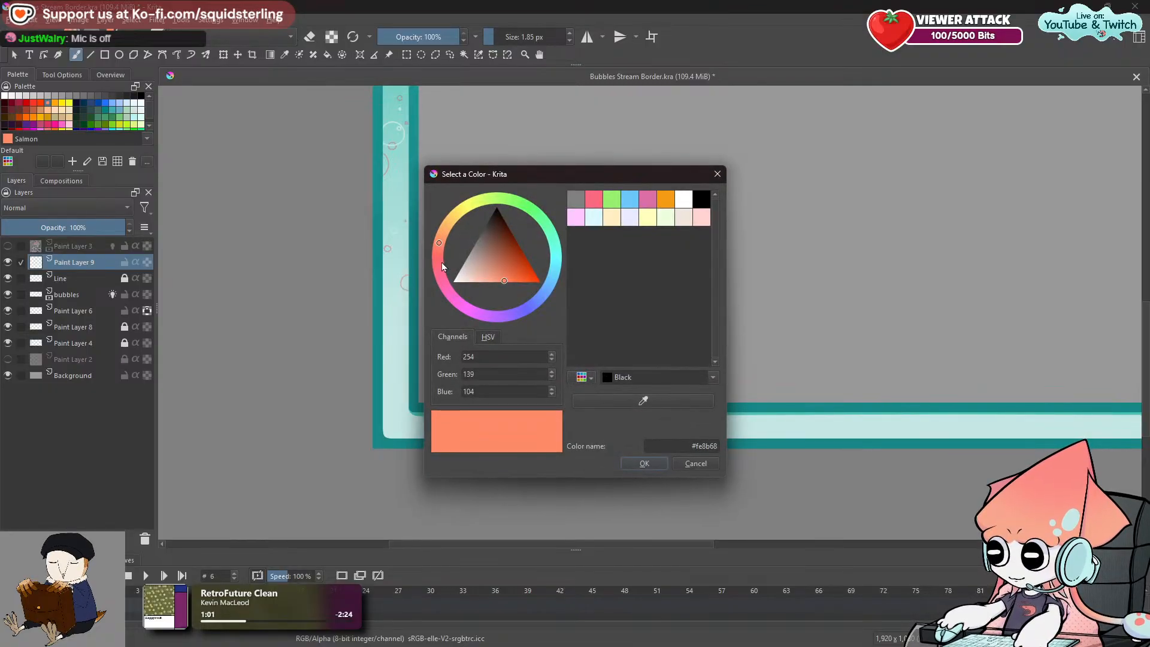
click(440, 267)
click(485, 280)
click(639, 464)
Paint four curved pink shrimp bodies spaced along the border's bottom strip with a brush of about 22 px.
drag(421, 392, 455, 395)
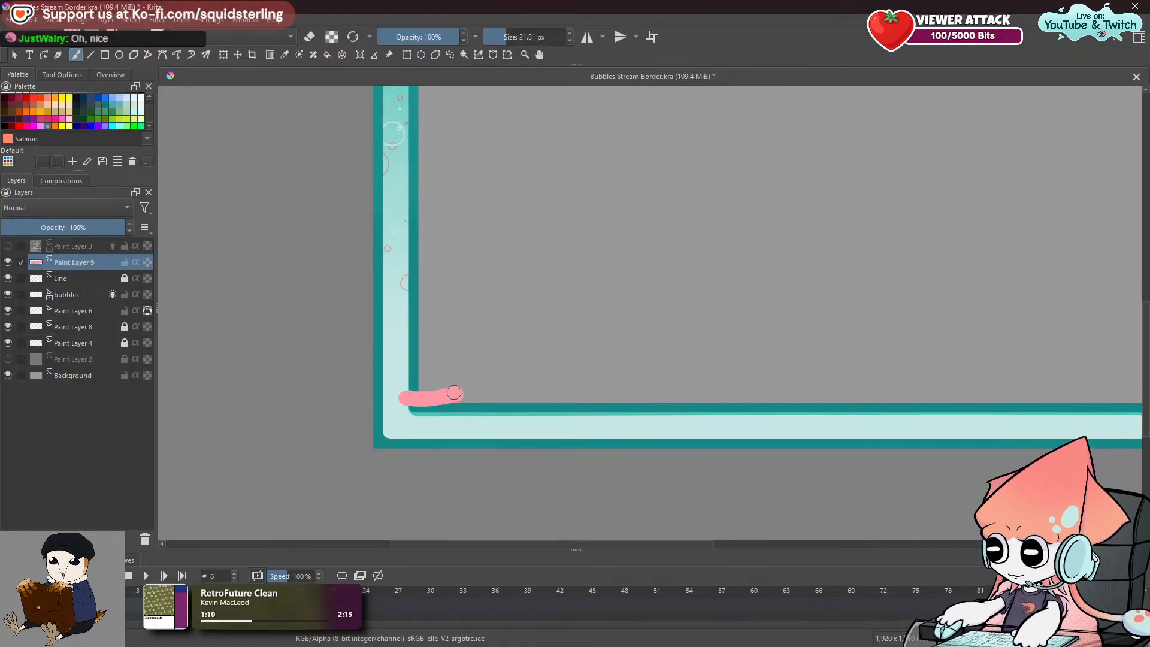
key(ctrl+z)
mouse_move(466, 385)
mouse_down()
mouse_move(400, 398)
mouse_move(441, 384)
mouse_move(466, 384)
mouse_move(428, 395)
mouse_move(507, 399)
mouse_up()
key(space)
key(space)
drag(621, 385, 335, 410)
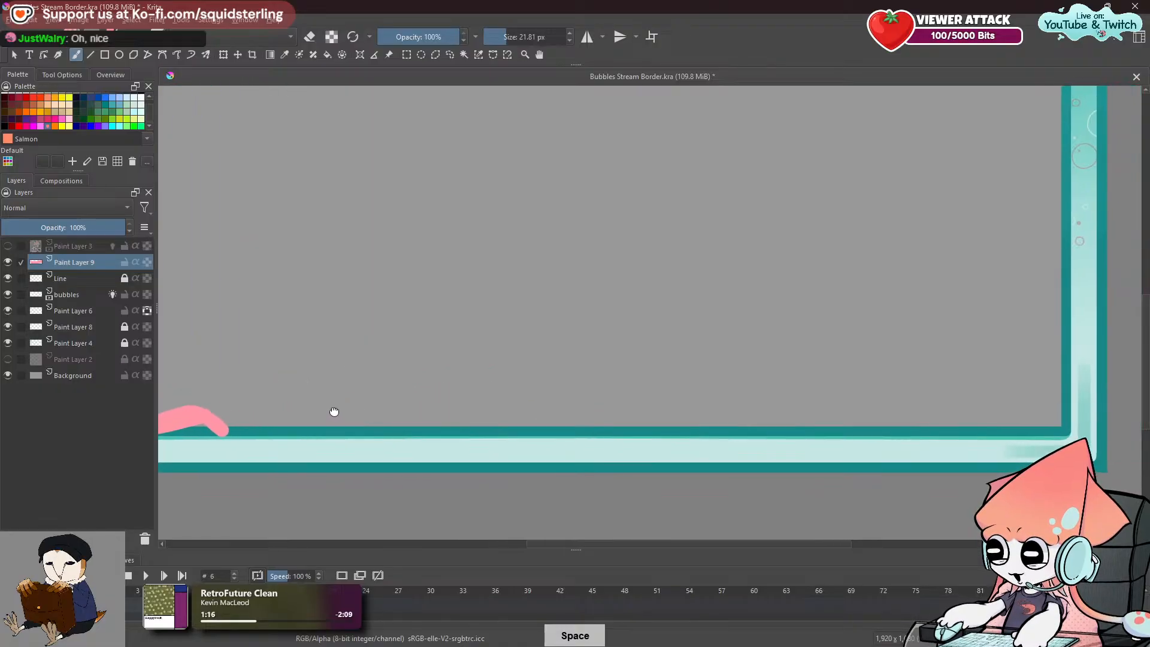
mouse_move(532, 406)
mouse_down()
mouse_move(451, 412)
mouse_move(520, 412)
mouse_up()
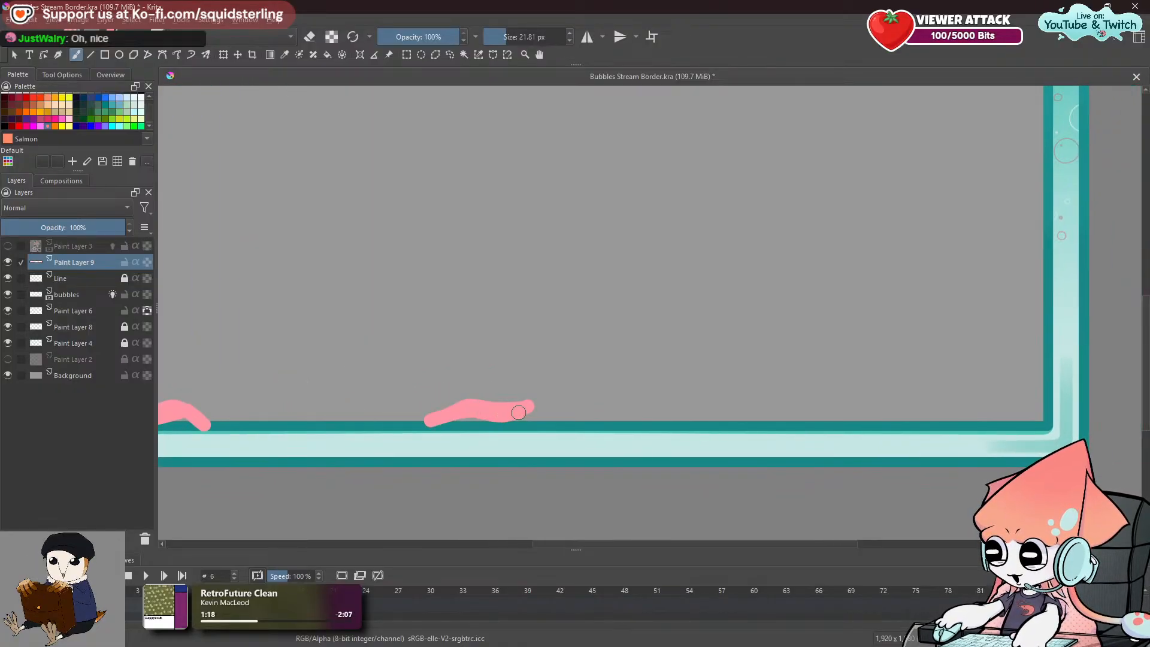
key(space)
drag(659, 411, 510, 416)
drag(492, 420, 502, 415)
key(ctrl+z)
mouse_move(731, 417)
mouse_down()
mouse_move(665, 418)
mouse_move(748, 429)
mouse_up()
Add thin pink legs beneath all four shrimp bodies with a 5.74 px brush.
key(space)
mouse_move(498, 423)
mouse_down()
mouse_move(608, 402)
mouse_move(470, 342)
mouse_move(441, 347)
mouse_up()
key(shift)
drag(461, 401, 450, 422)
mouse_move(473, 403)
mouse_down()
mouse_move(451, 418)
mouse_move(493, 428)
mouse_move(549, 421)
mouse_up()
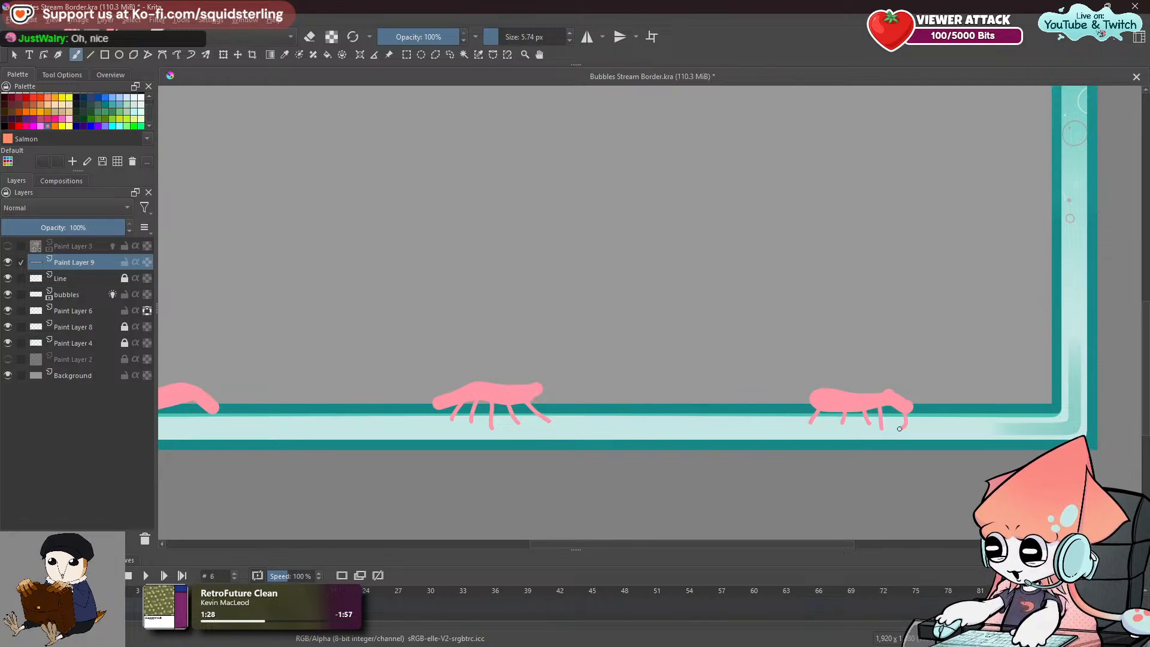
key(space)
drag(372, 364, 796, 354)
mouse_move(455, 410)
mouse_down()
mouse_move(450, 424)
mouse_move(471, 427)
mouse_up()
mouse_move(496, 408)
mouse_down()
mouse_move(498, 428)
mouse_move(539, 428)
mouse_up()
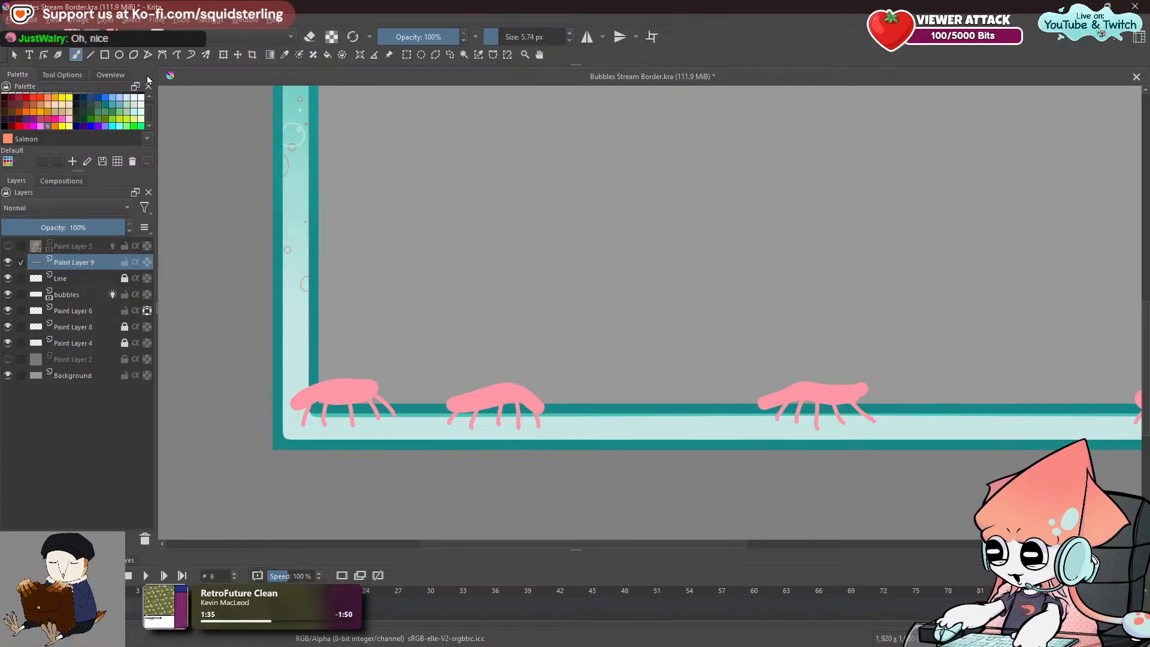
Dot two Prussian blue eyes on the head of each of the four shrimp.
click(83, 97)
click(357, 390)
key(space)
drag(686, 363, 287, 340)
click(286, 340)
key(ctrl+z)
click(456, 364)
click(447, 374)
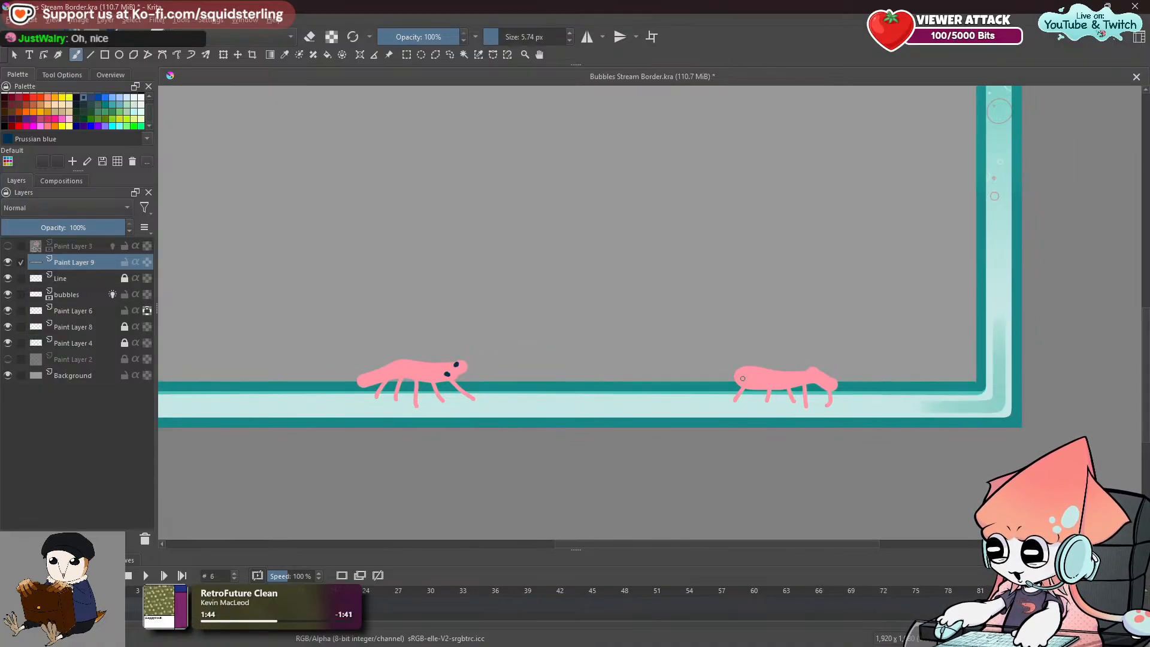
key(space)
mouse_move(372, 313)
mouse_down()
mouse_move(522, 360)
mouse_move(501, 496)
mouse_move(438, 473)
mouse_move(447, 455)
mouse_up()
scroll(566, 336, down, 2)
key(space)
Show Paint Layer 3 and scale the squid character down into the border's lower-right corner.
click(73, 246)
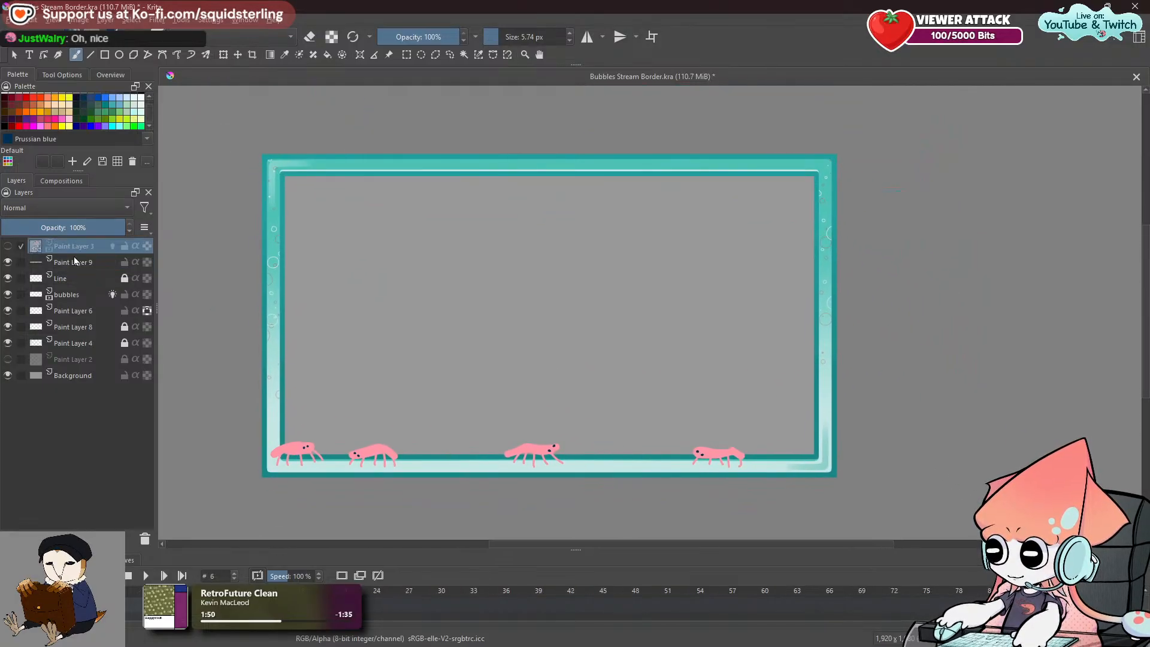
click(8, 246)
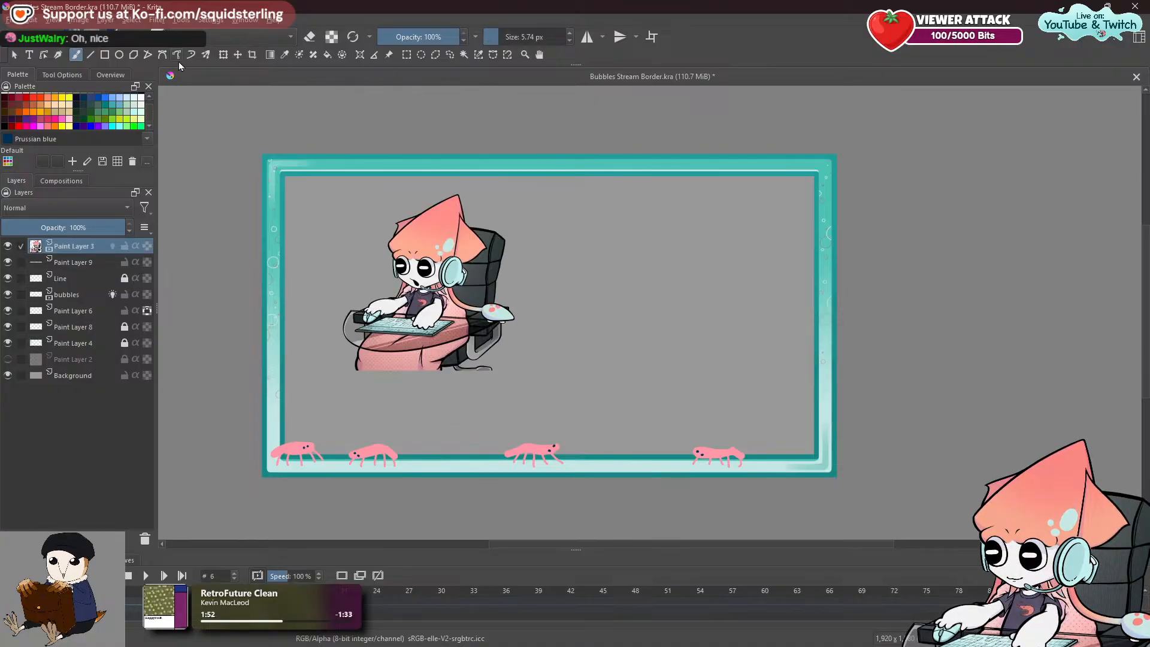
click(222, 55)
mouse_move(427, 243)
mouse_down()
mouse_move(540, 303)
mouse_move(653, 324)
mouse_move(753, 363)
mouse_up()
drag(669, 314, 709, 367)
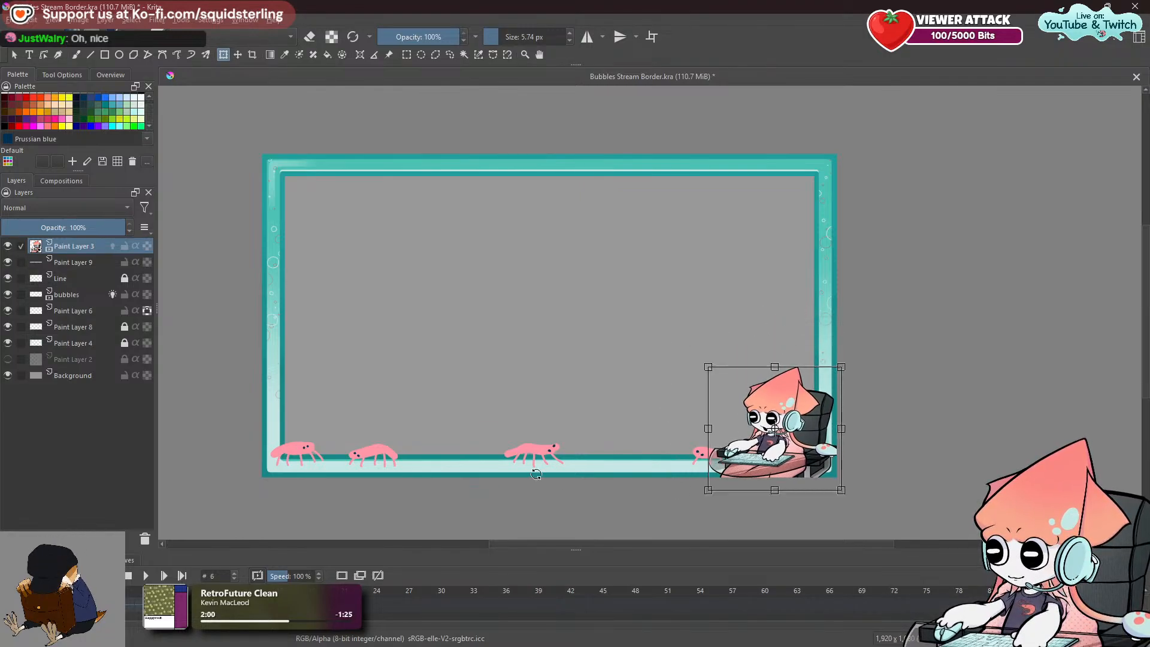
Lasso the rightmost shrimp on Paint Layer 9, move it left clear of the squid character, and deselect.
click(14, 264)
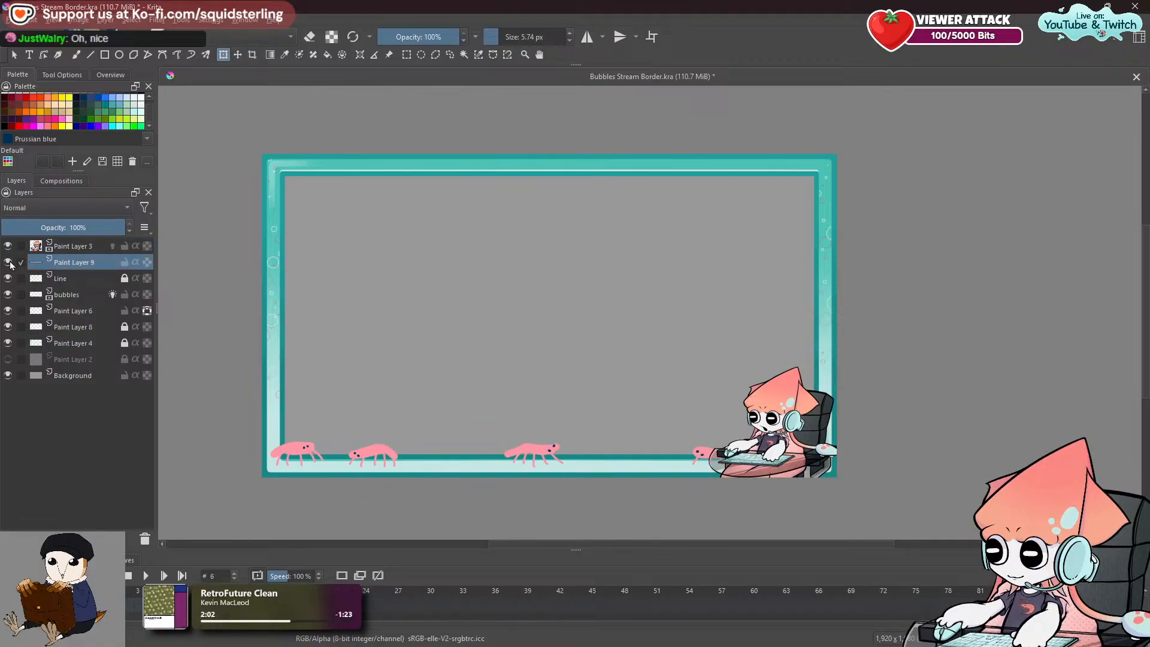
click(449, 54)
mouse_move(745, 406)
mouse_down()
mouse_move(671, 404)
mouse_move(658, 458)
mouse_move(772, 467)
mouse_up()
click(238, 54)
drag(388, 167, 329, 164)
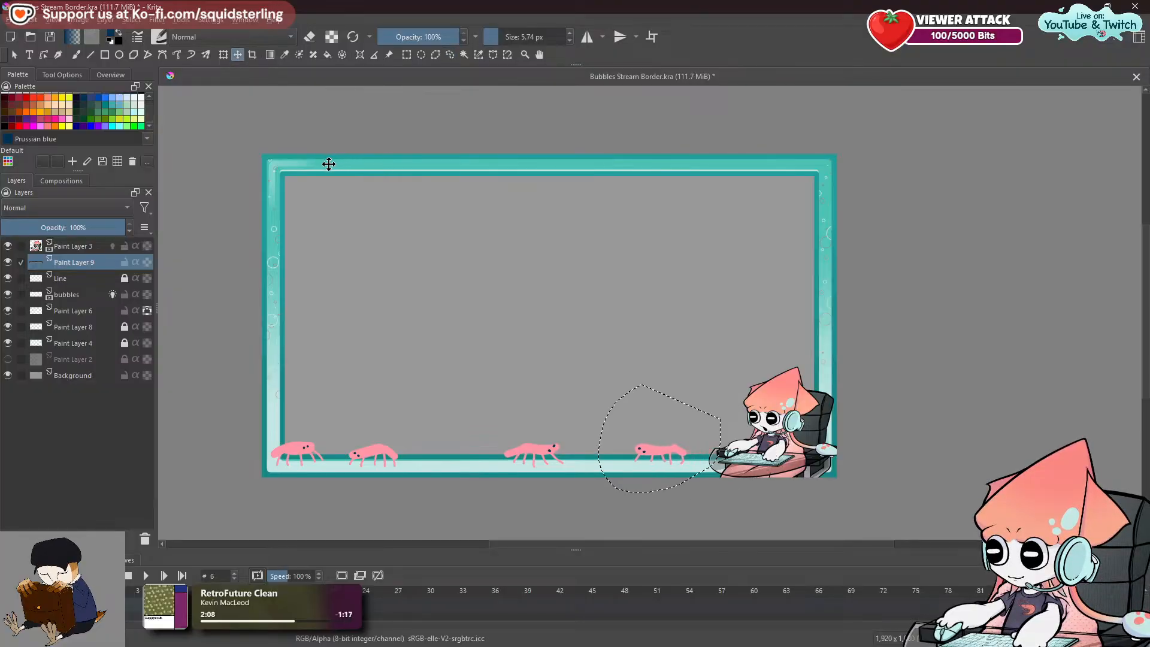
click(449, 54)
key(ctrl+shift+a)
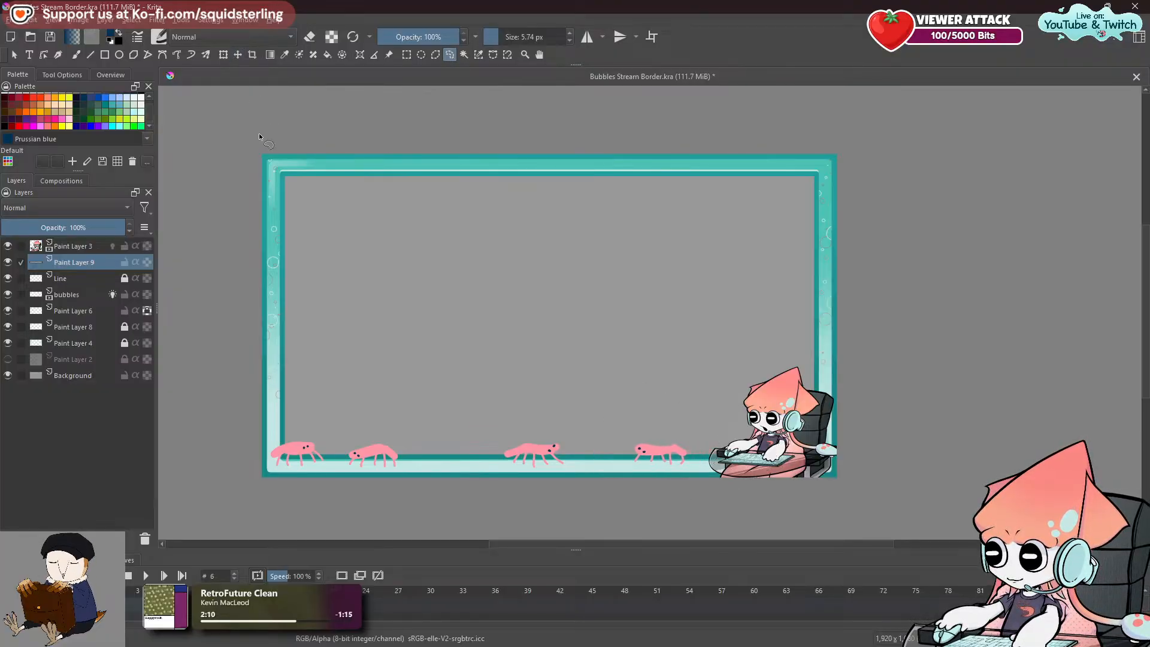
Toggle the Background layer's visibility to check it, and fill the layer with ice blue.
click(74, 56)
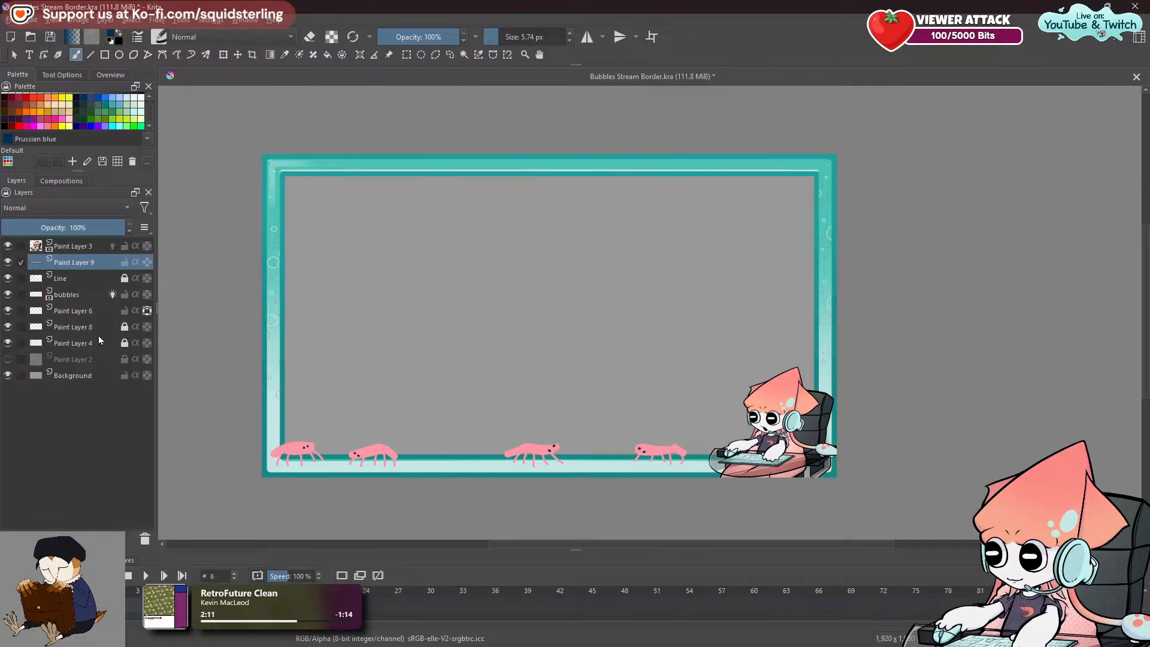
click(8, 374)
click(70, 375)
click(8, 375)
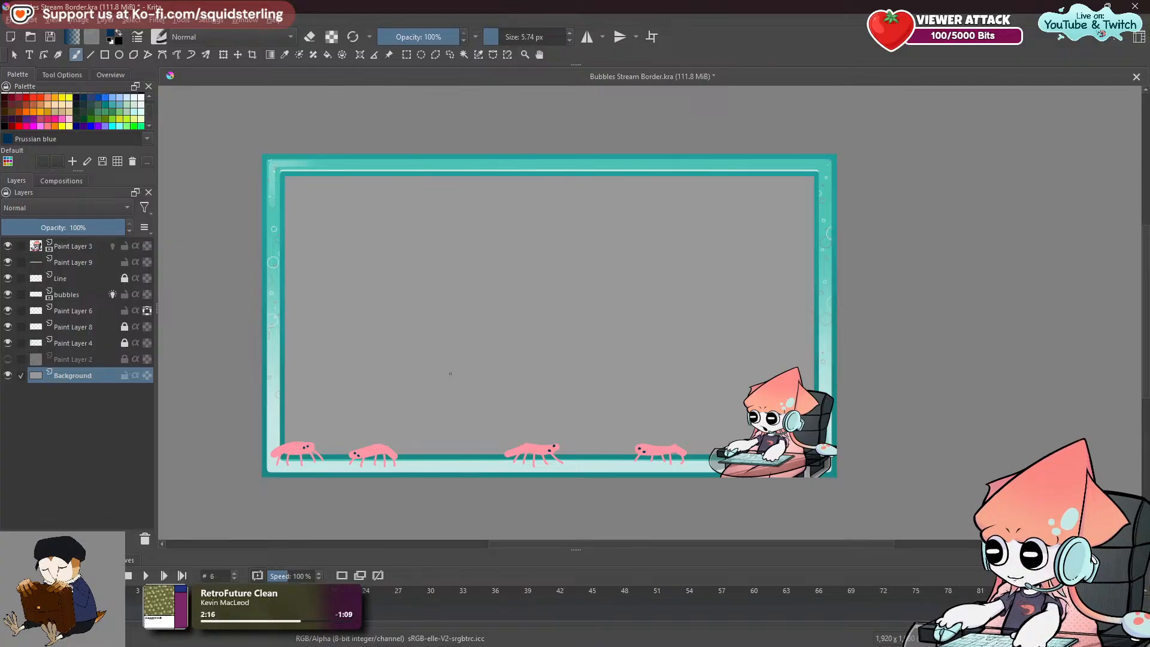
click(10, 376)
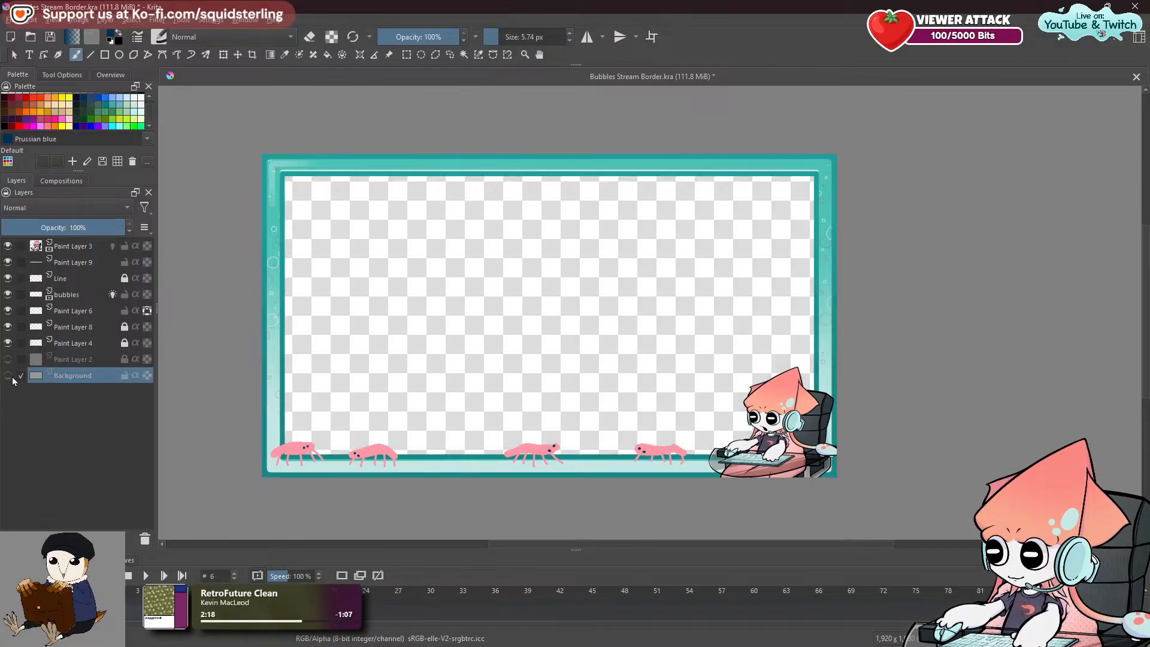
click(9, 375)
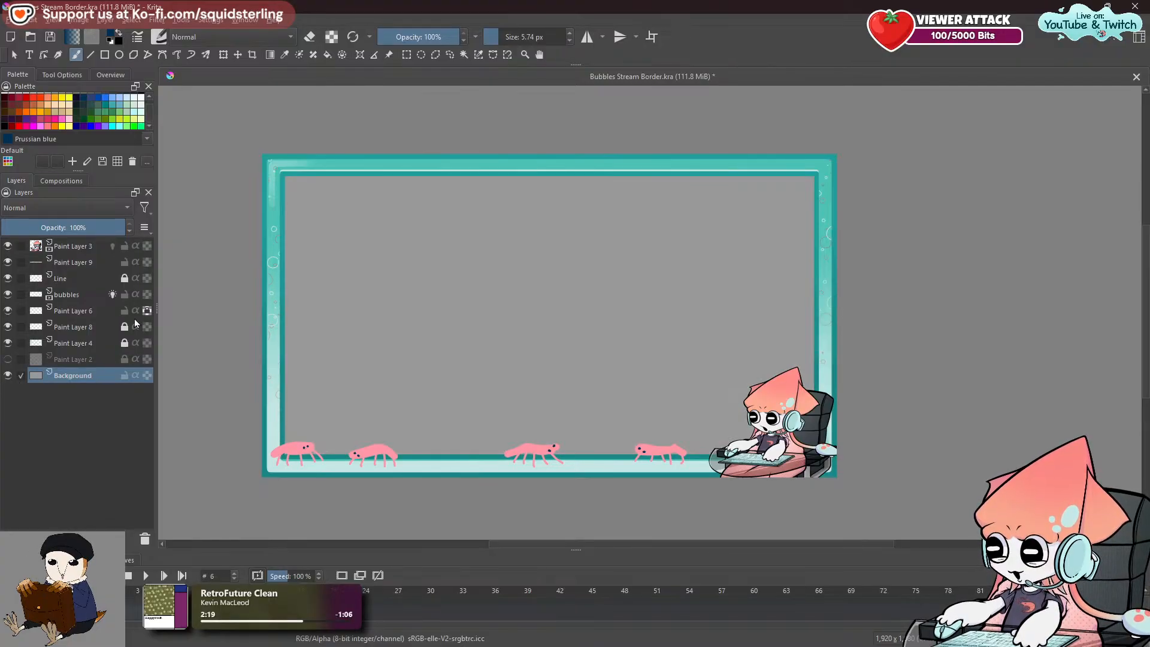
click(126, 98)
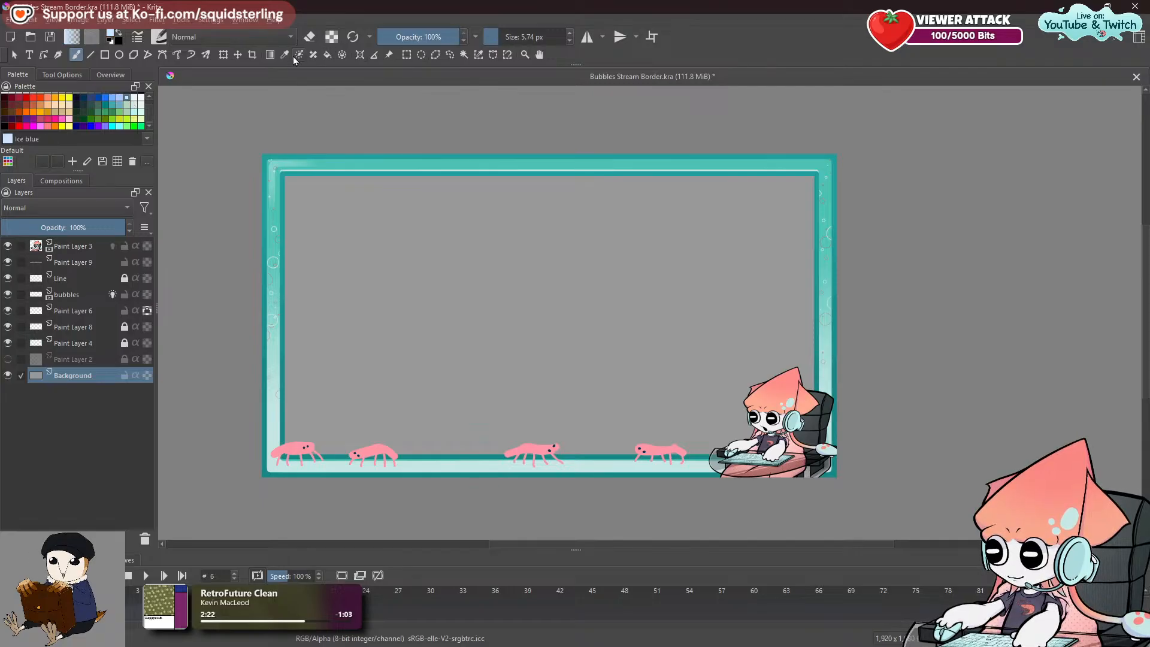
click(329, 56)
click(475, 267)
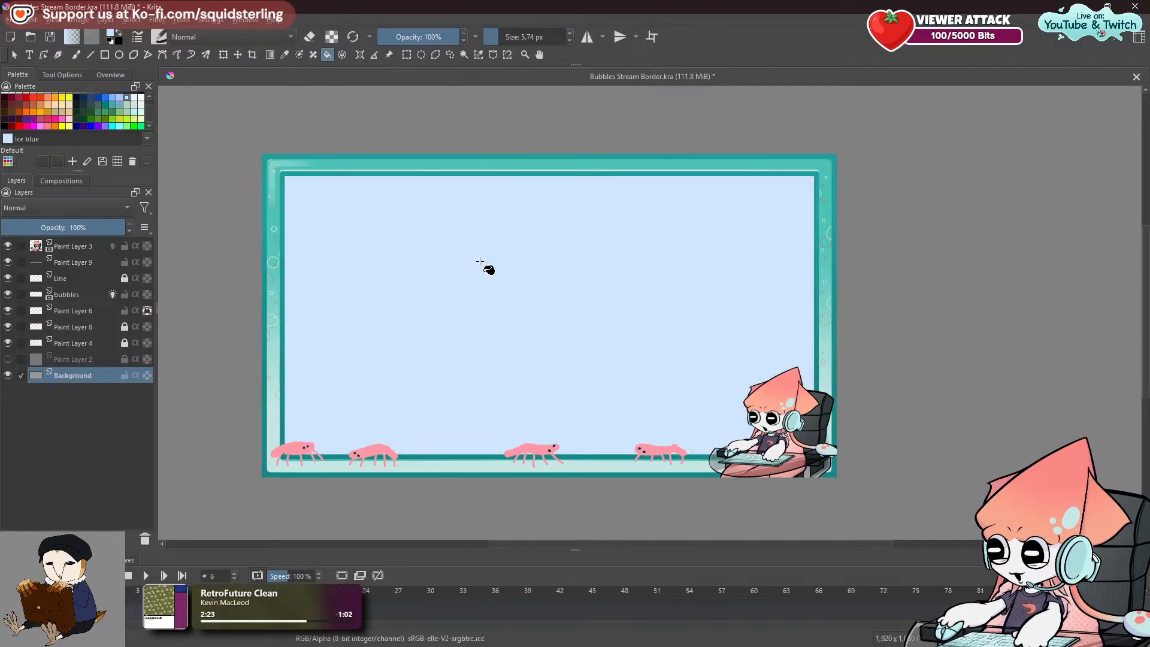
Draw a grinning stick figure in midnight blue with the brush on the Background layer, in the middle of the frame.
click(77, 97)
click(76, 55)
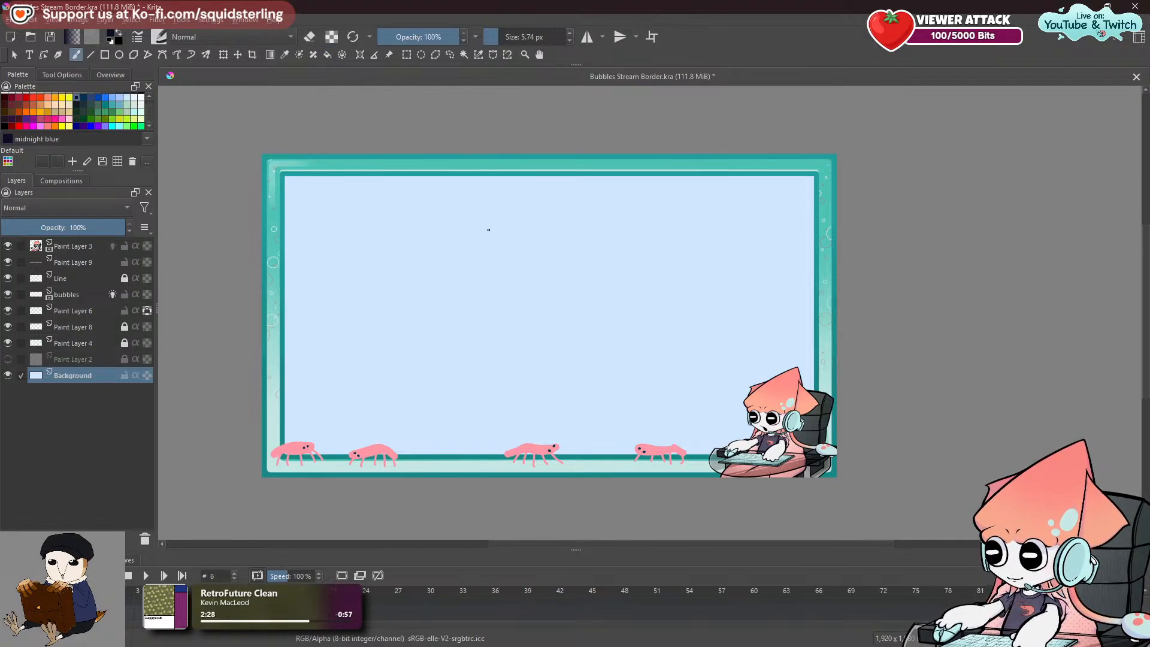
mouse_move(496, 228)
mouse_down()
mouse_move(493, 307)
mouse_move(534, 258)
mouse_move(488, 232)
mouse_up()
click(517, 254)
drag(486, 273, 527, 269)
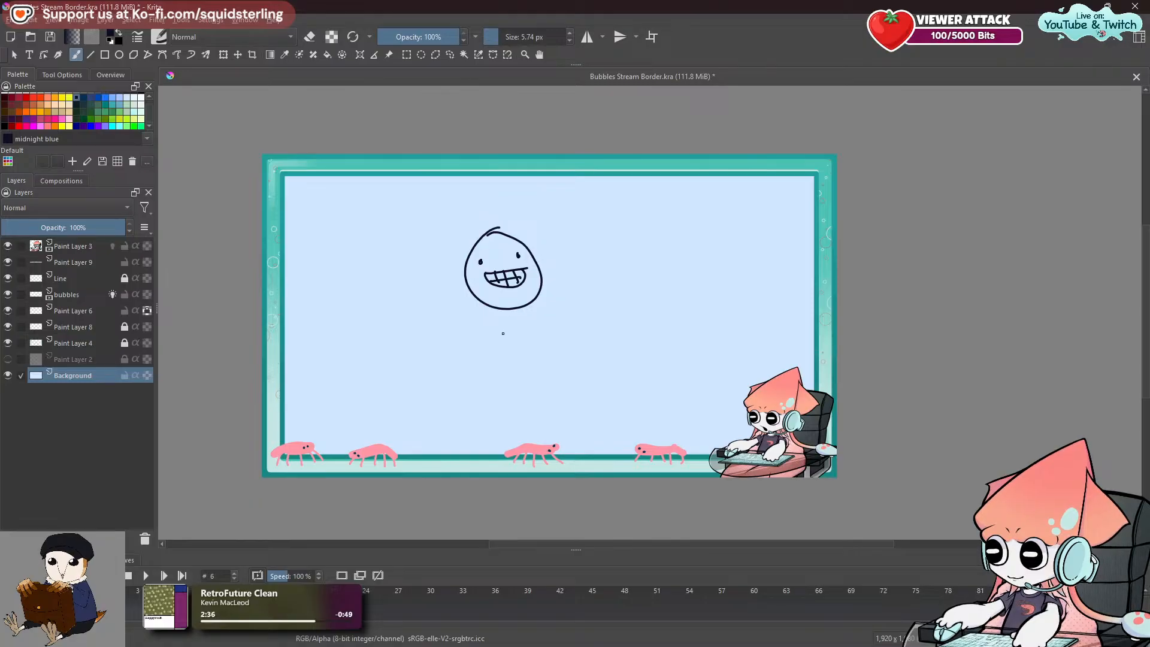
mouse_move(498, 309)
mouse_down()
mouse_move(495, 378)
mouse_move(478, 409)
mouse_move(515, 386)
mouse_move(543, 406)
mouse_up()
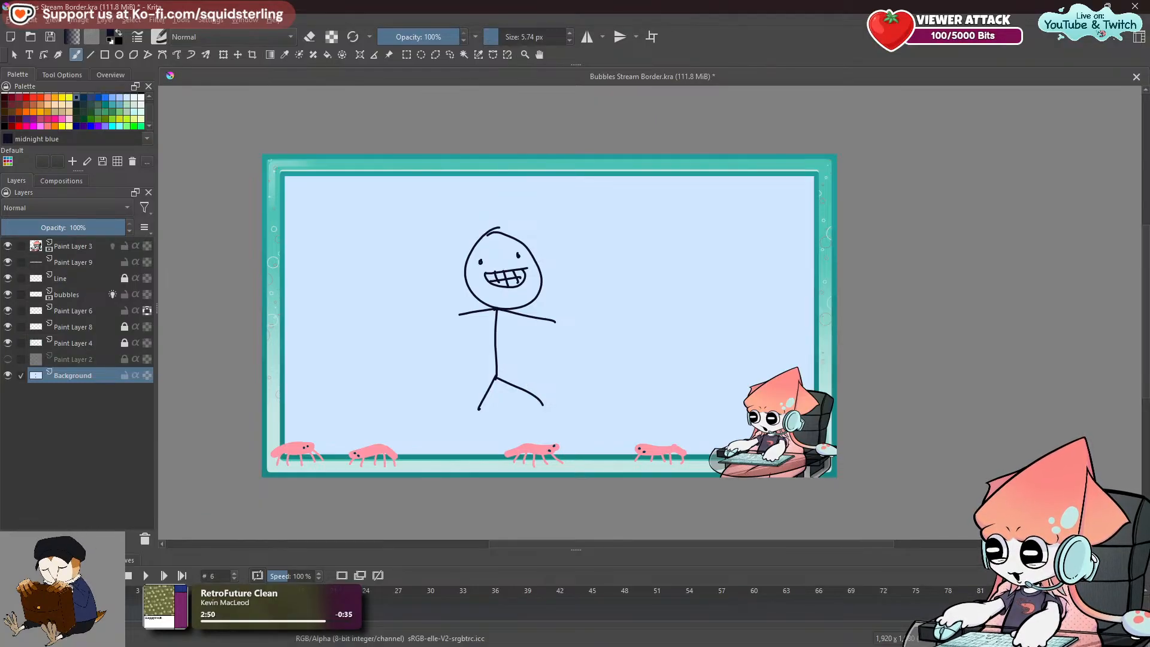
Play back the animation briefly, stop it, and undo the stick figure's leg strokes.
click(145, 575)
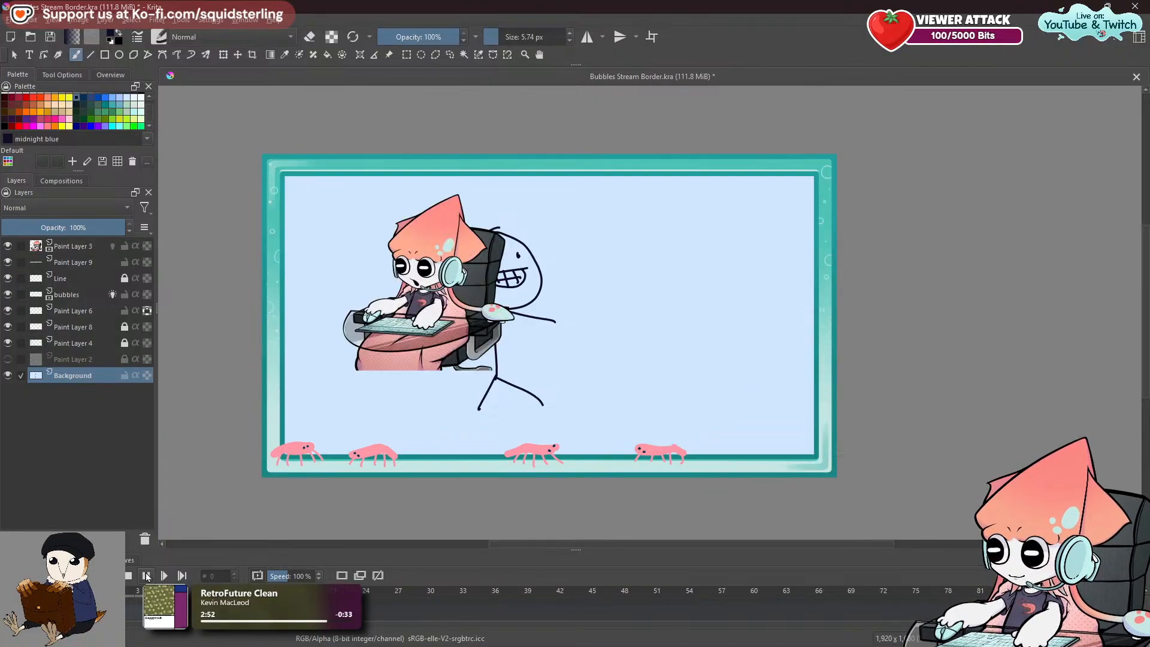
click(147, 576)
key(ctrl+z)
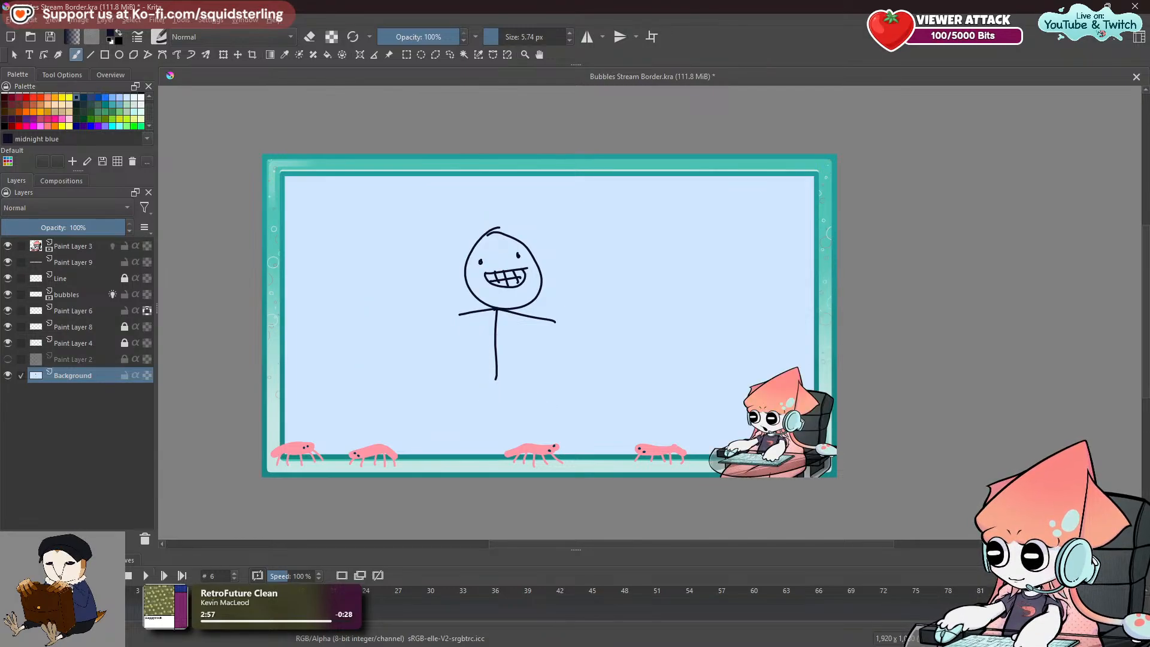
Clear the squid character from Paint Layer 3 at frame 6 and check the animation's playback.
click(73, 247)
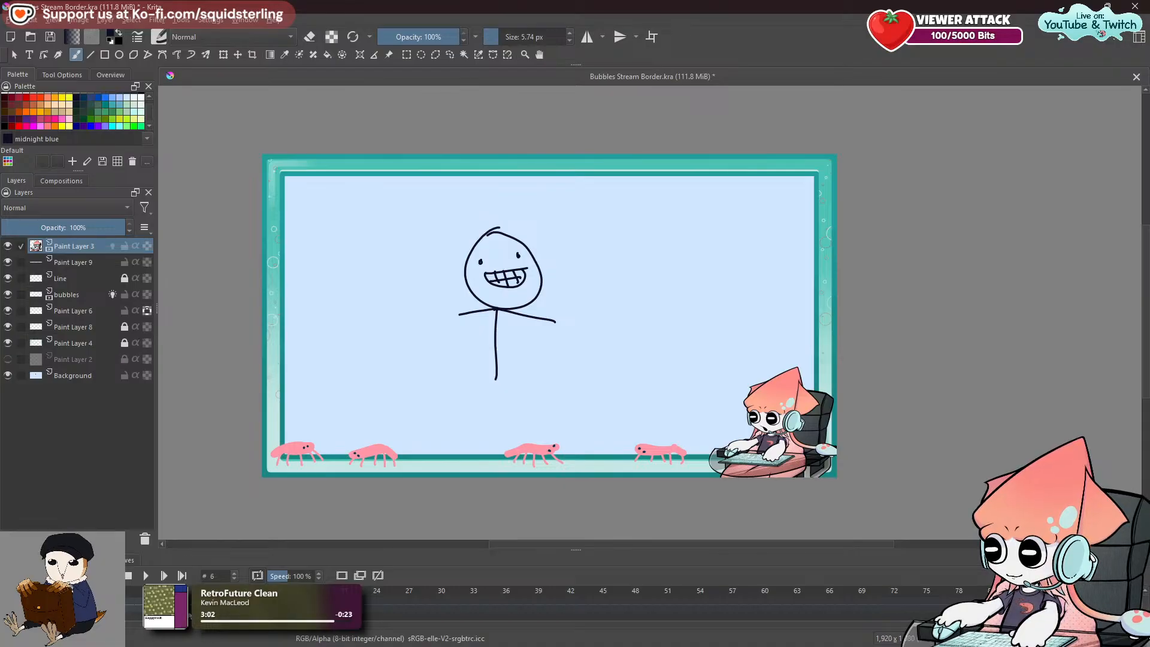
key(Delete)
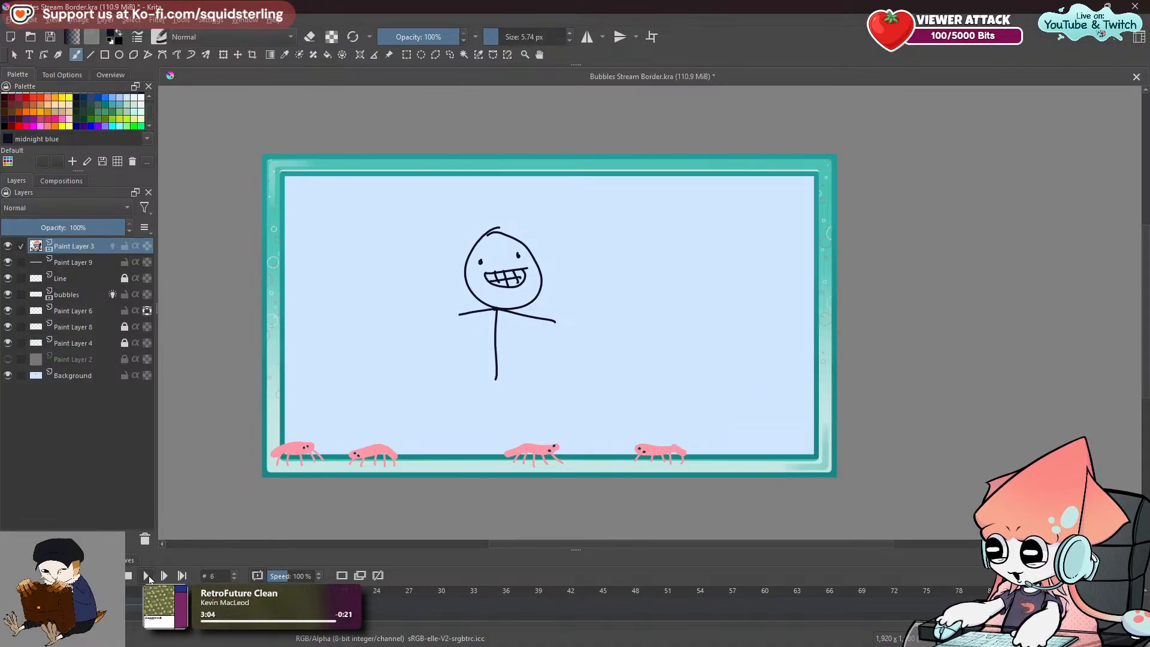
click(148, 577)
click(148, 577)
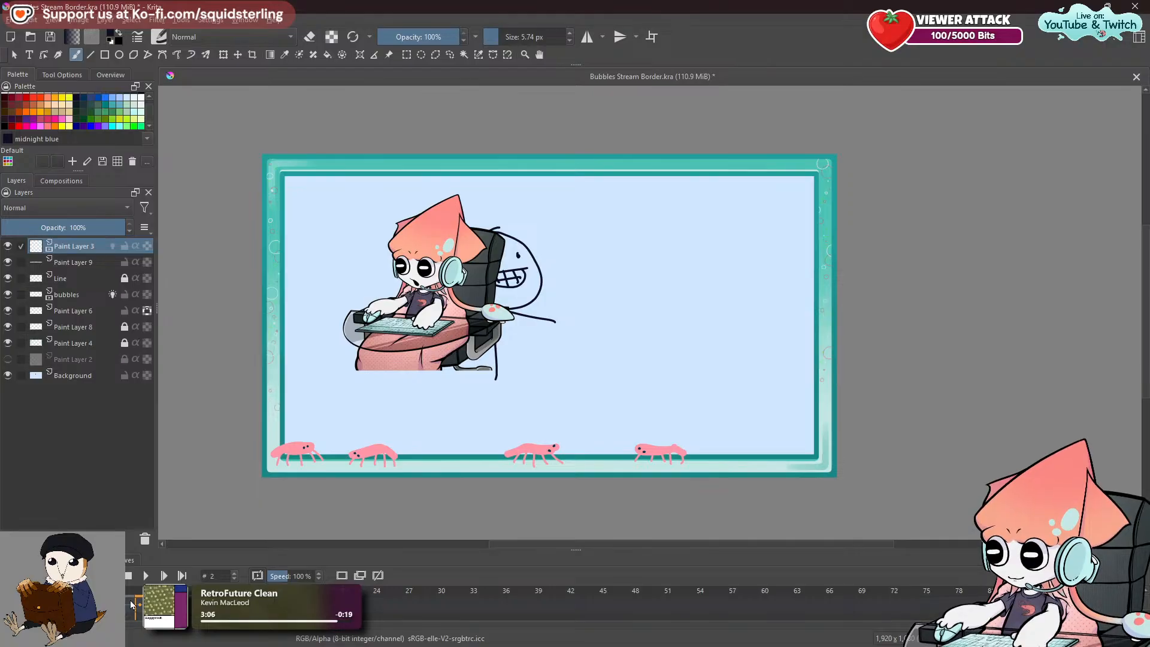
click(185, 606)
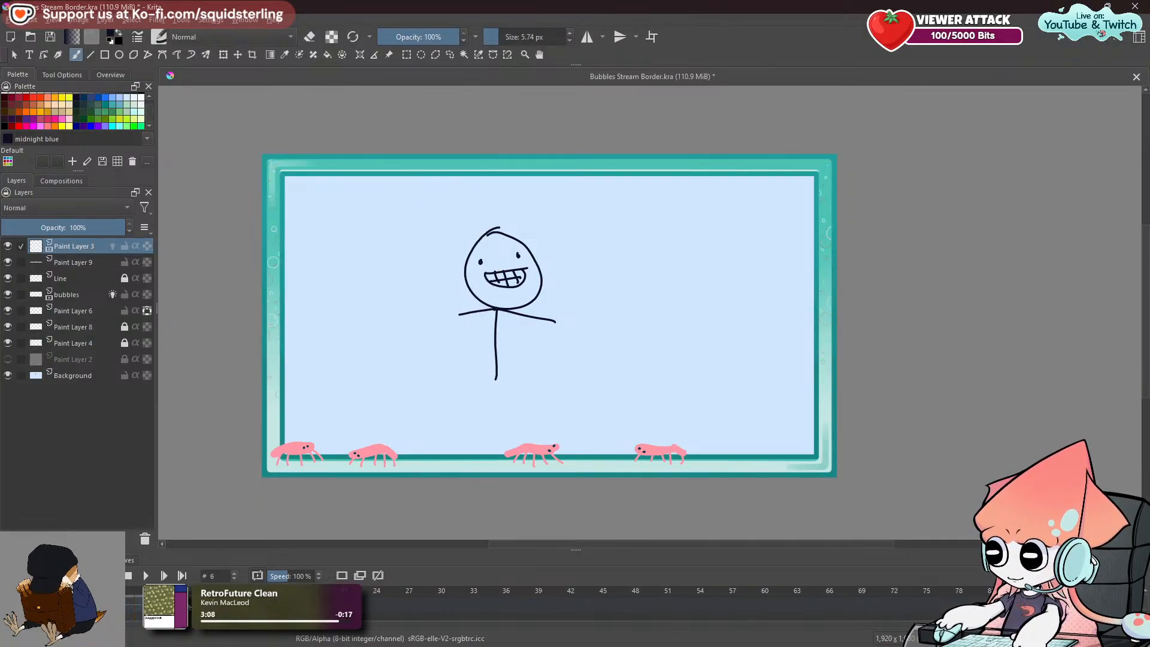
key(ctrl+z)
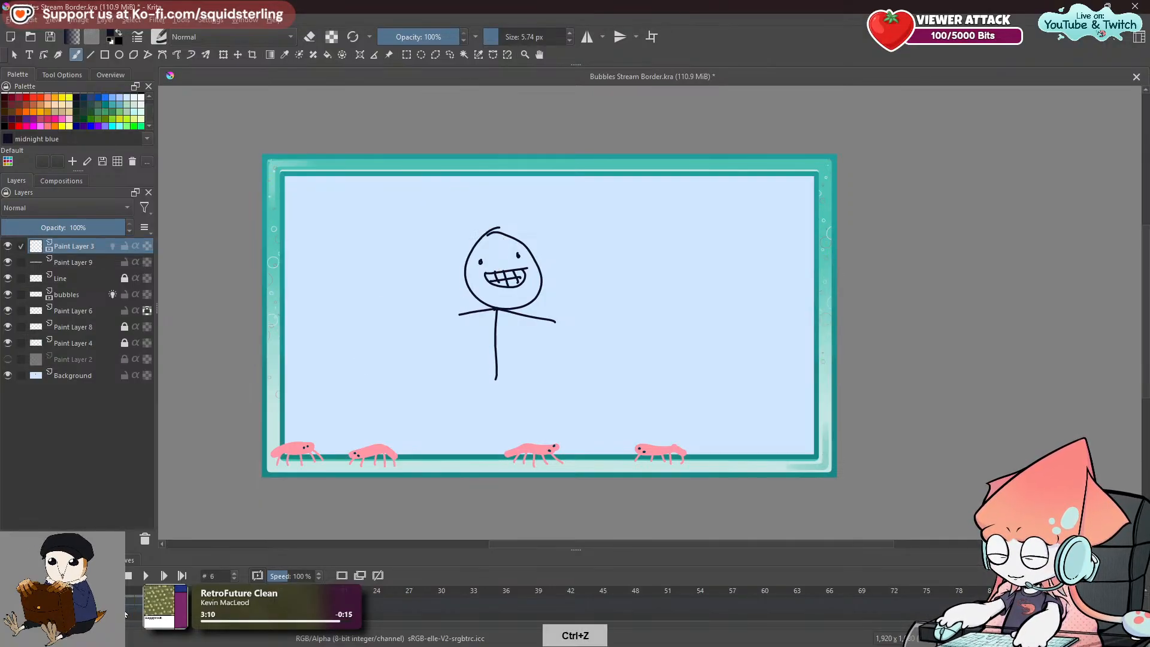
Move the squid character on Paint Layer 3 at frame 0 into the border's lower-right corner and scale it down to fit.
click(237, 55)
mouse_move(436, 244)
mouse_down()
mouse_move(572, 320)
mouse_move(765, 363)
mouse_up()
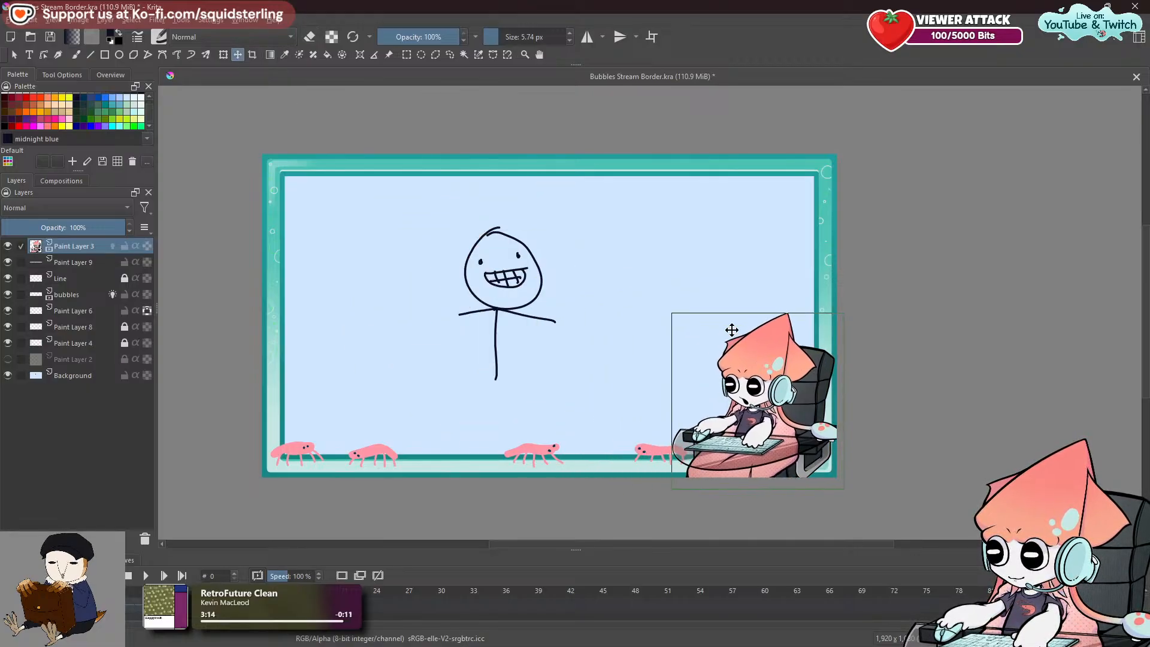
click(222, 55)
drag(671, 313, 709, 364)
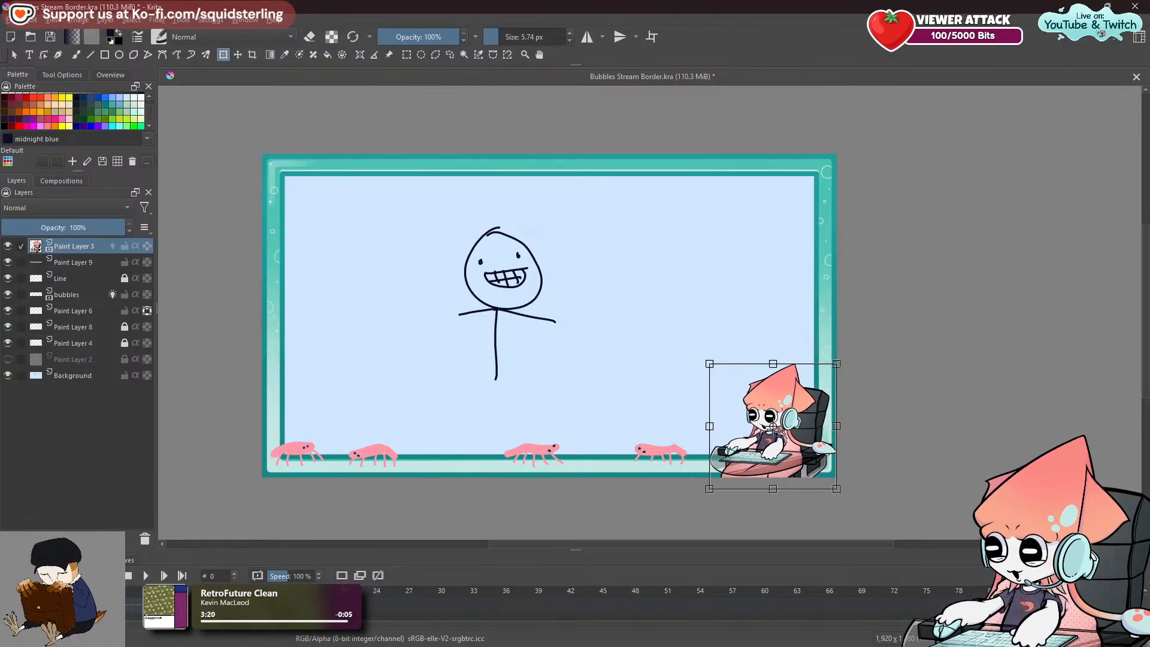
click(78, 275)
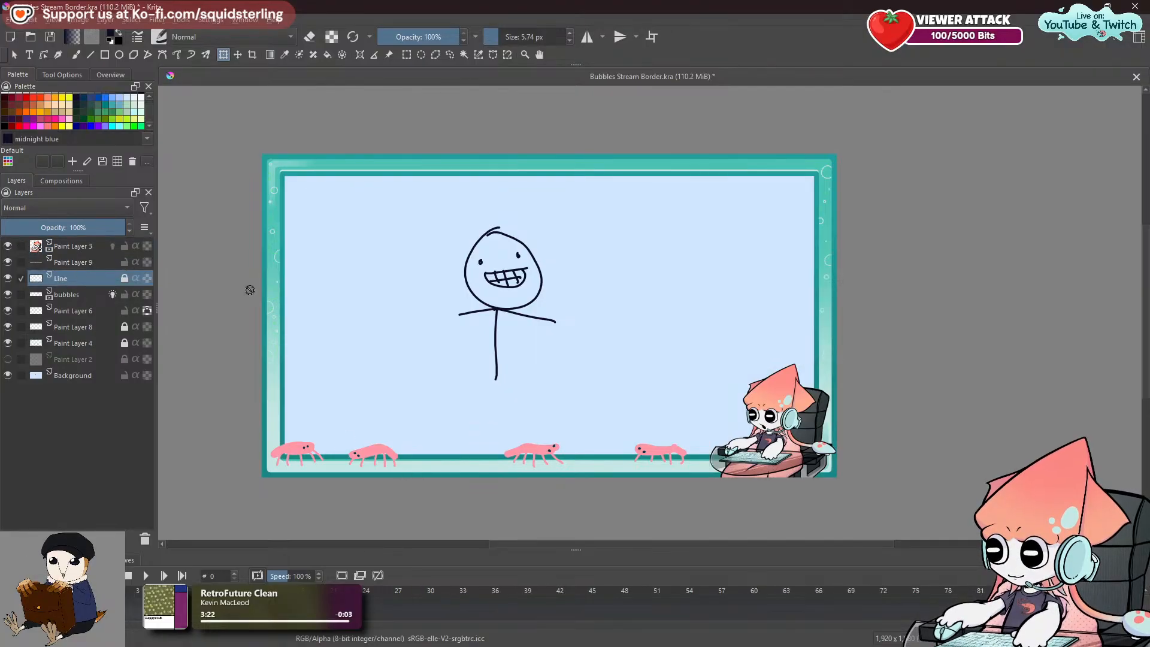
Remove Paint Layer 3's extra keyframe at frame 6 and review the animation in playback.
click(146, 575)
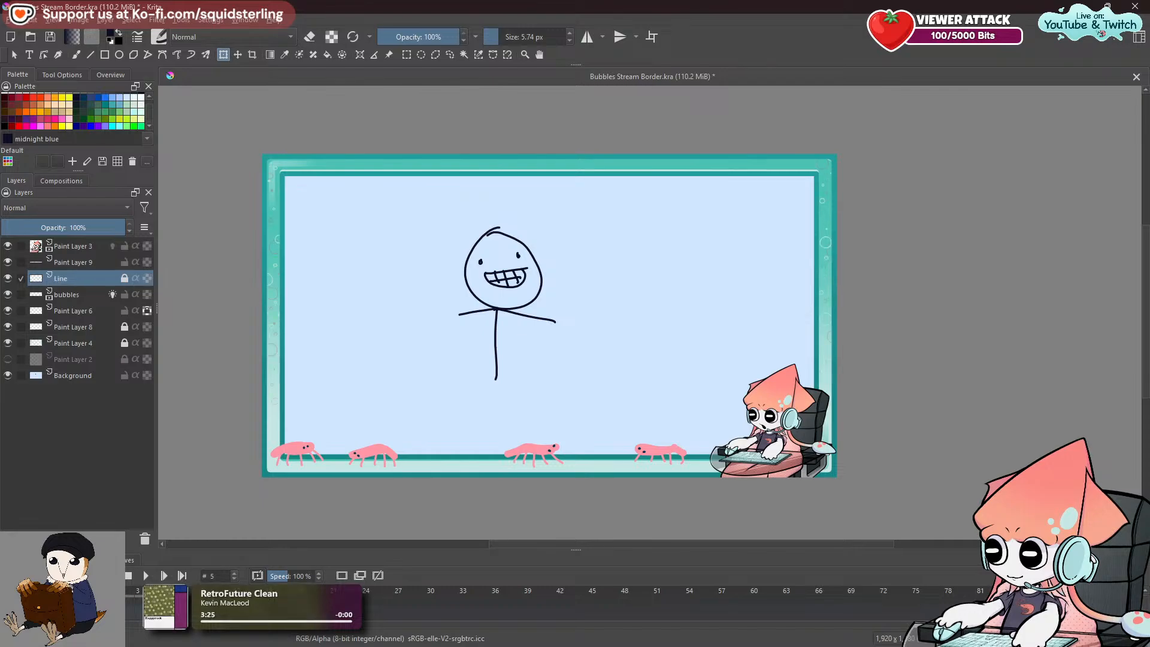
click(60, 249)
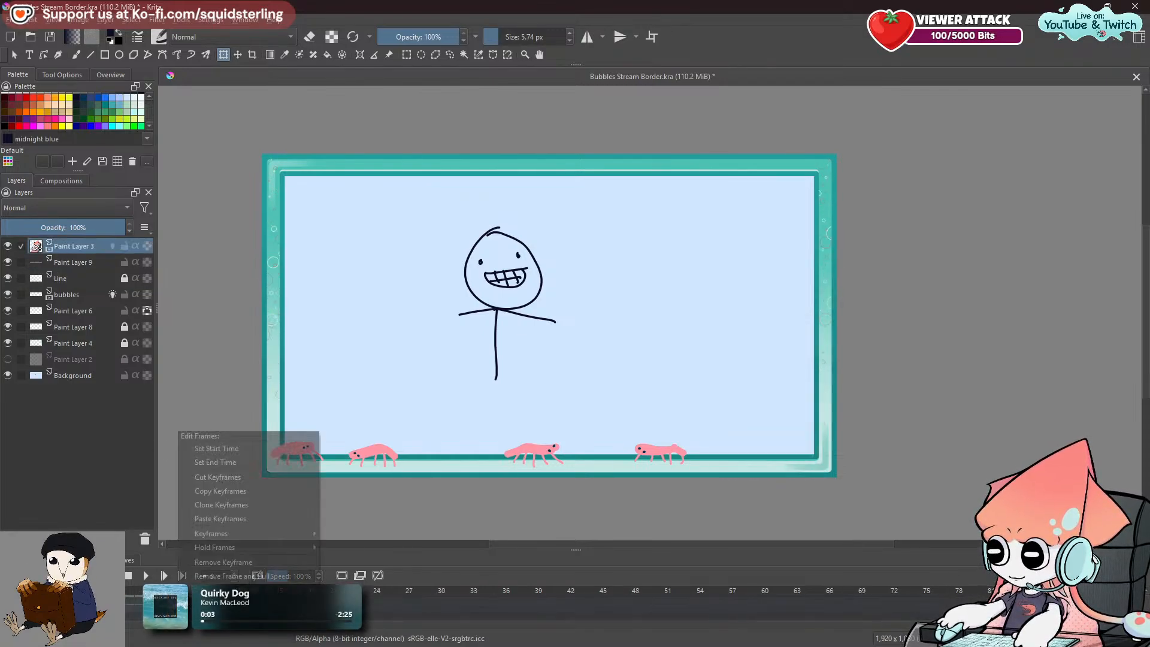
click(145, 576)
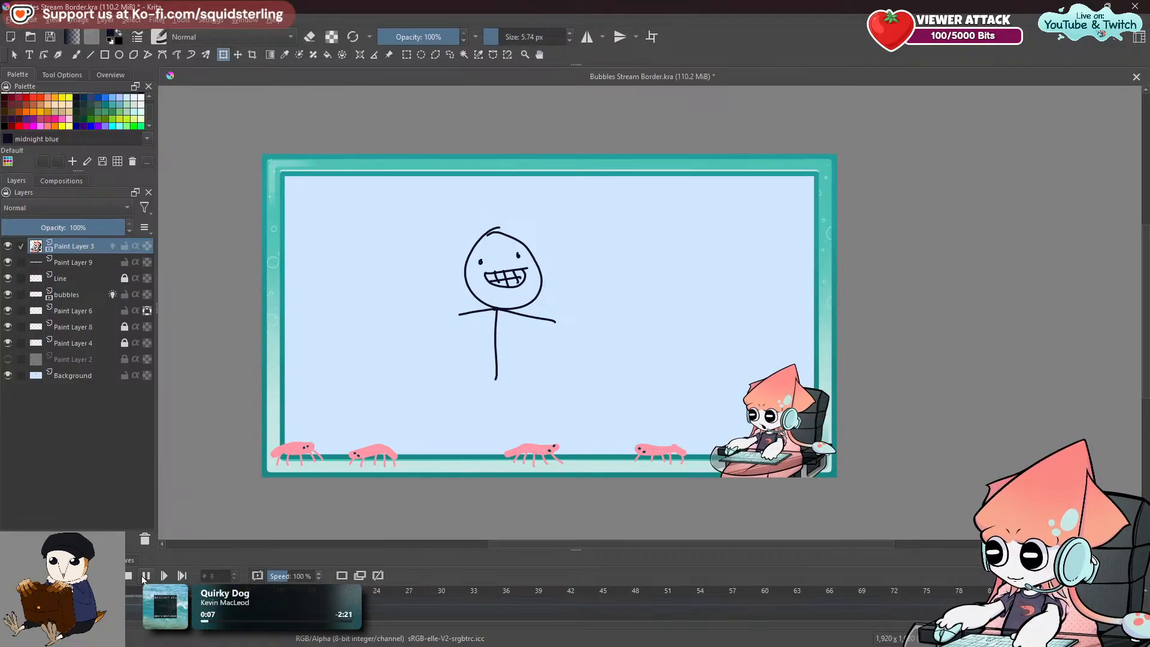
scroll(207, 393, up, 2)
scroll(200, 407, down, 2)
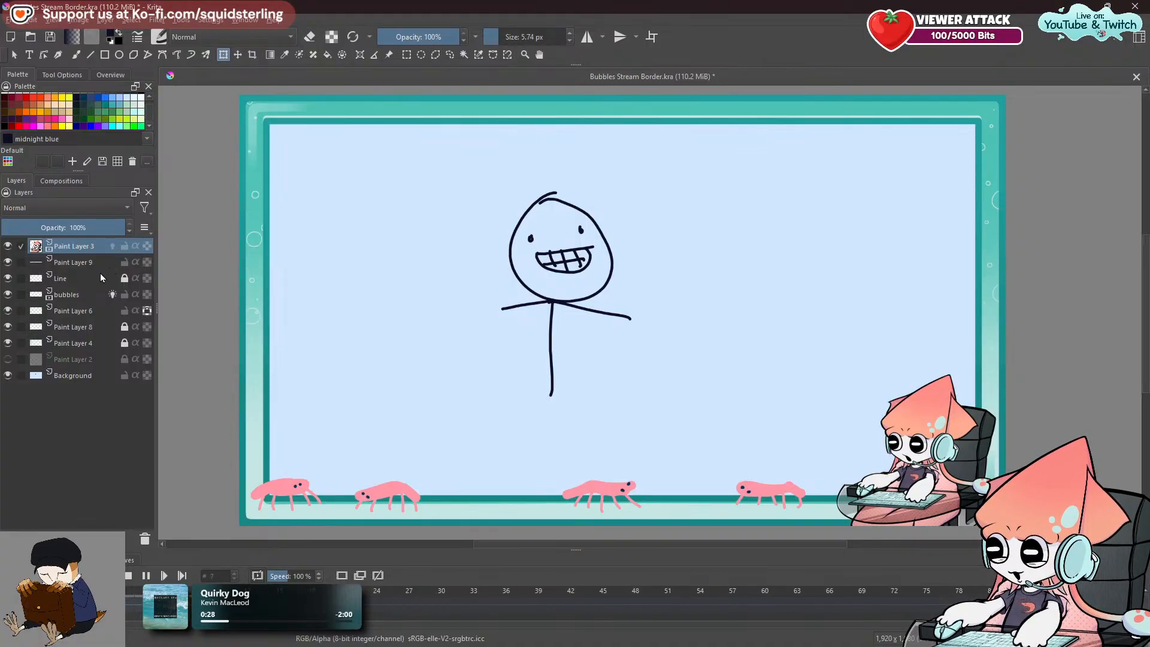
Lasso the two rightmost shrimp on Paint Layer 9, delete them, and clear the selection.
click(63, 294)
click(57, 267)
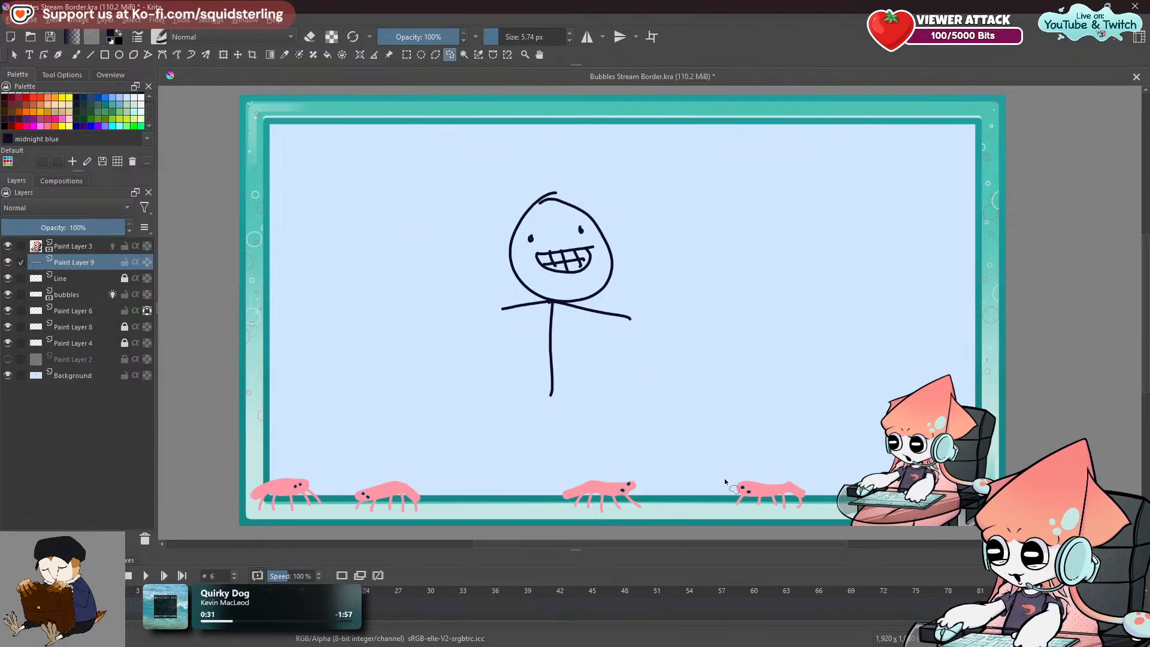
mouse_move(670, 427)
mouse_down()
mouse_move(630, 584)
mouse_move(822, 413)
mouse_up()
drag(796, 339, 796, 337)
scroll(461, 292, down, 1)
drag(462, 291, 462, 393)
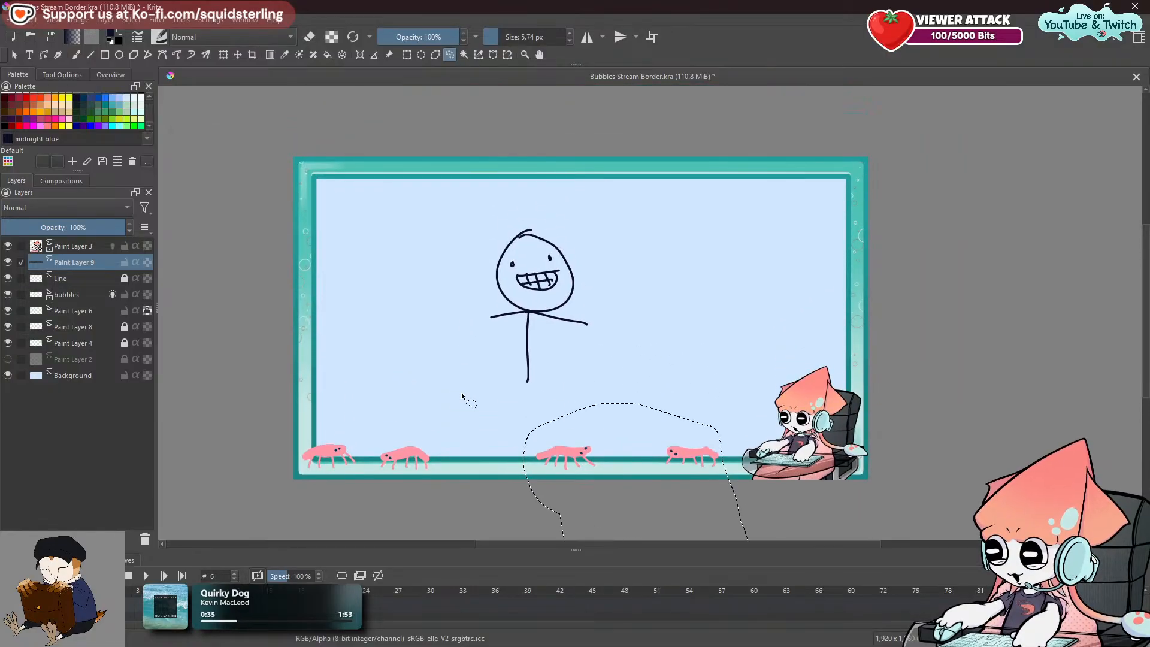
key(Delete)
key(ctrl+shift+a)
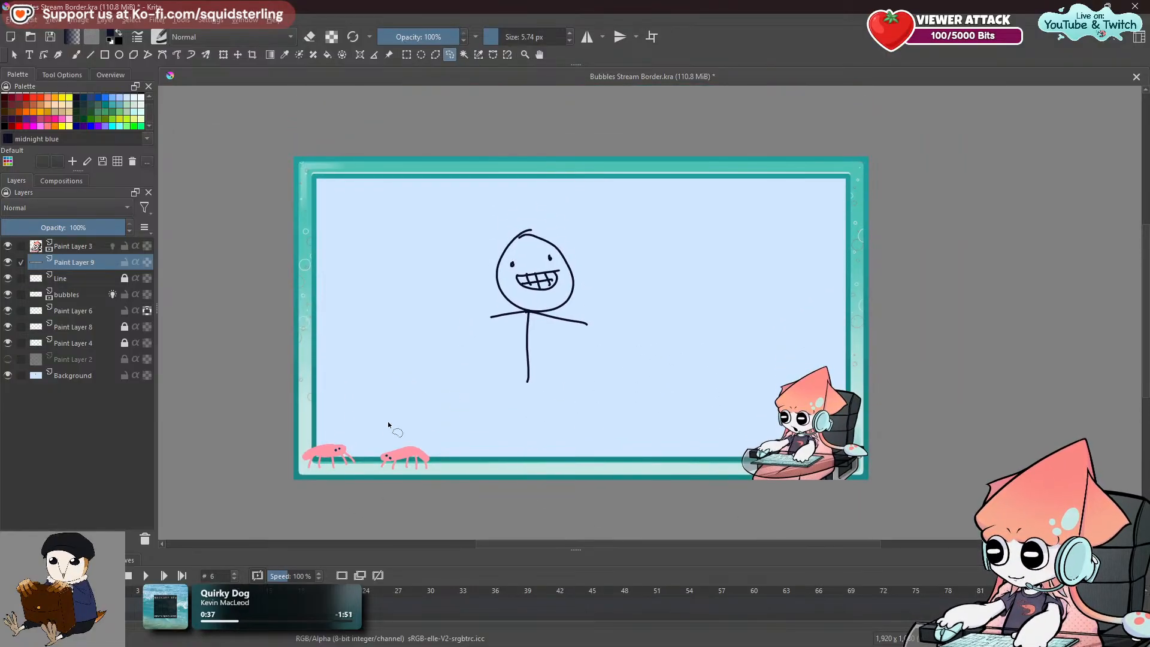
Lasso the second shrimp from the left on Paint Layer 9 and move it to the middle of the bottom border.
click(238, 55)
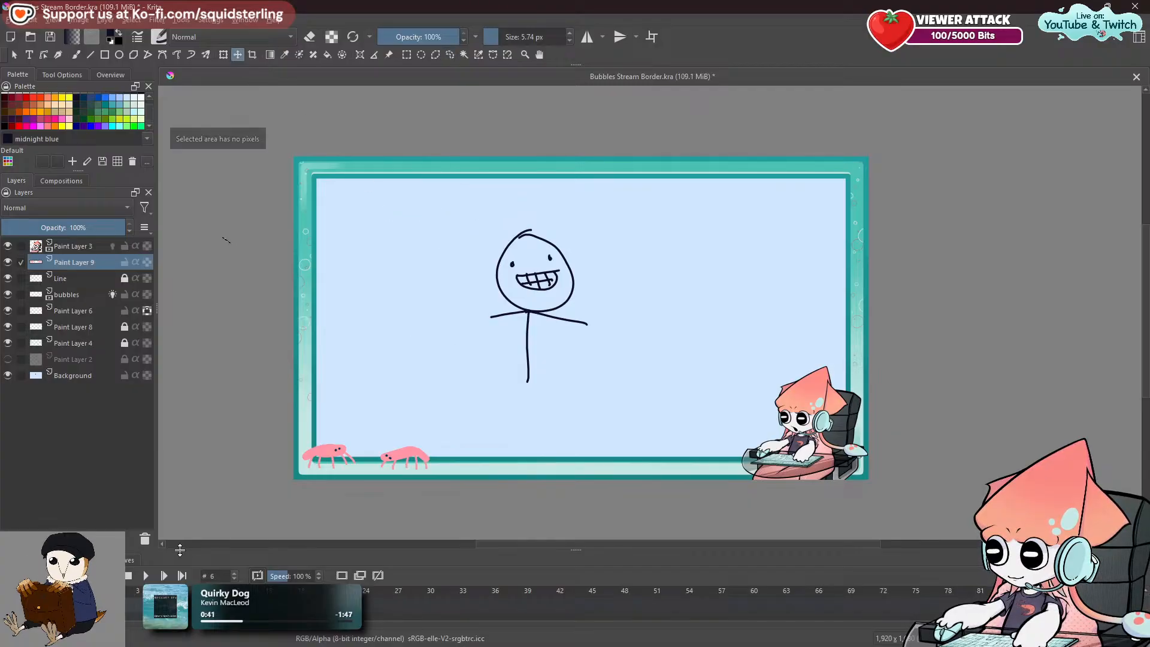
click(449, 55)
mouse_move(372, 446)
mouse_down()
mouse_move(382, 501)
mouse_move(362, 449)
mouse_up()
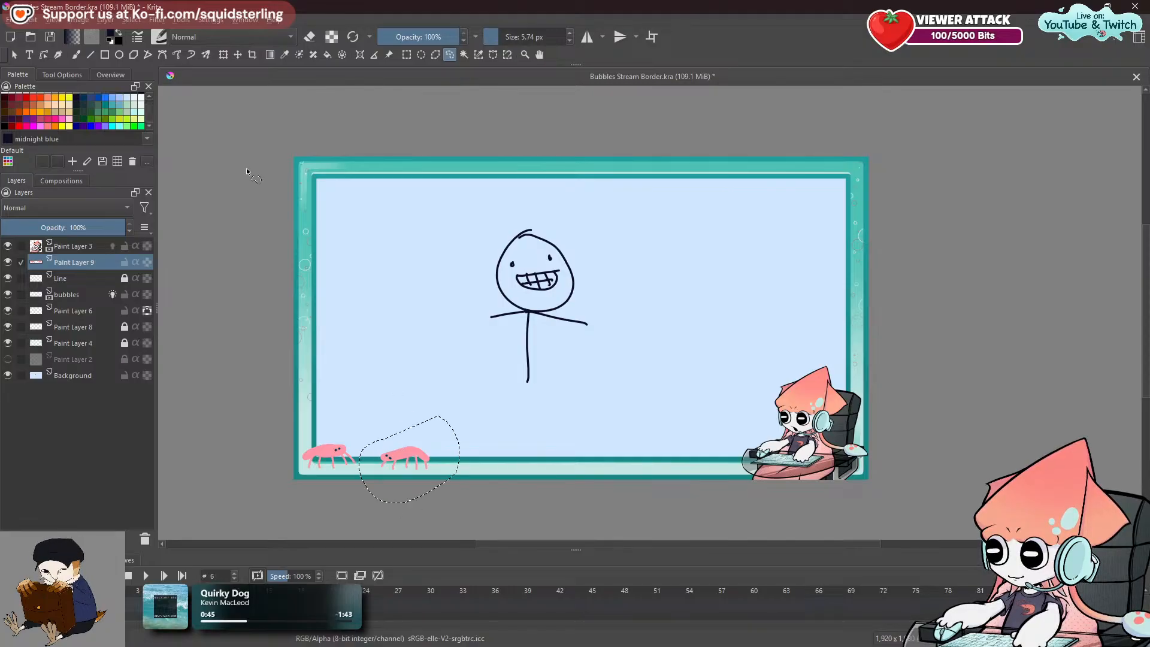
click(237, 55)
drag(507, 262, 676, 255)
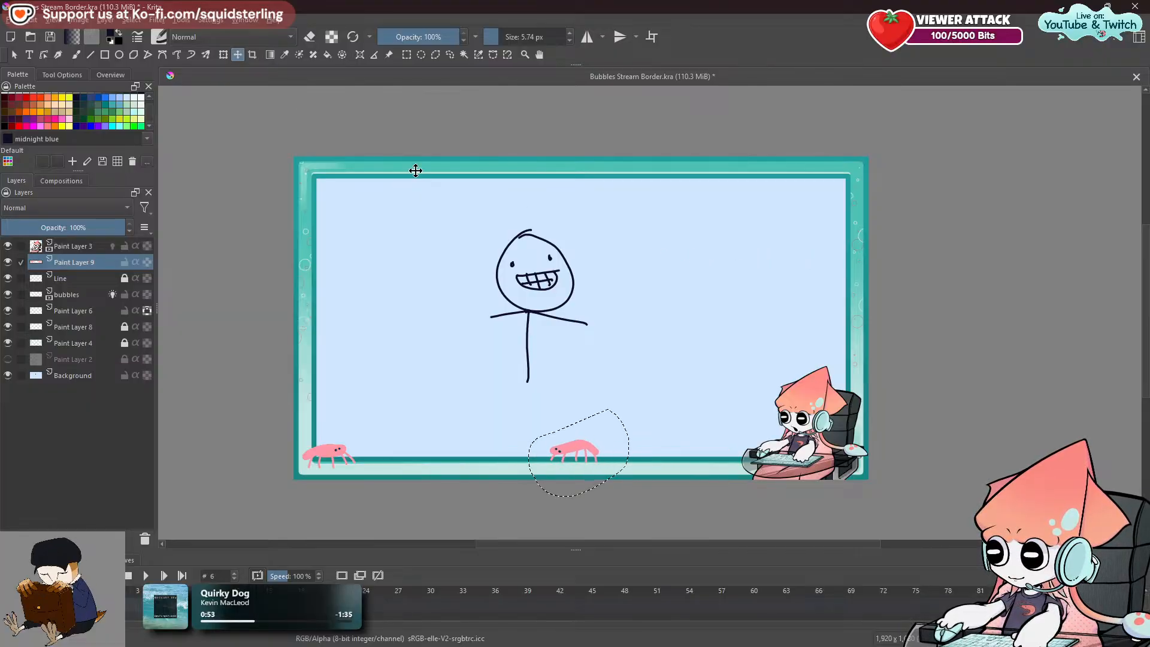
Mirror the selected shrimp toward the squid character with the Transform tool, tilt it, and apply the transformation.
click(224, 55)
drag(528, 453, 729, 452)
drag(740, 398, 227, 193)
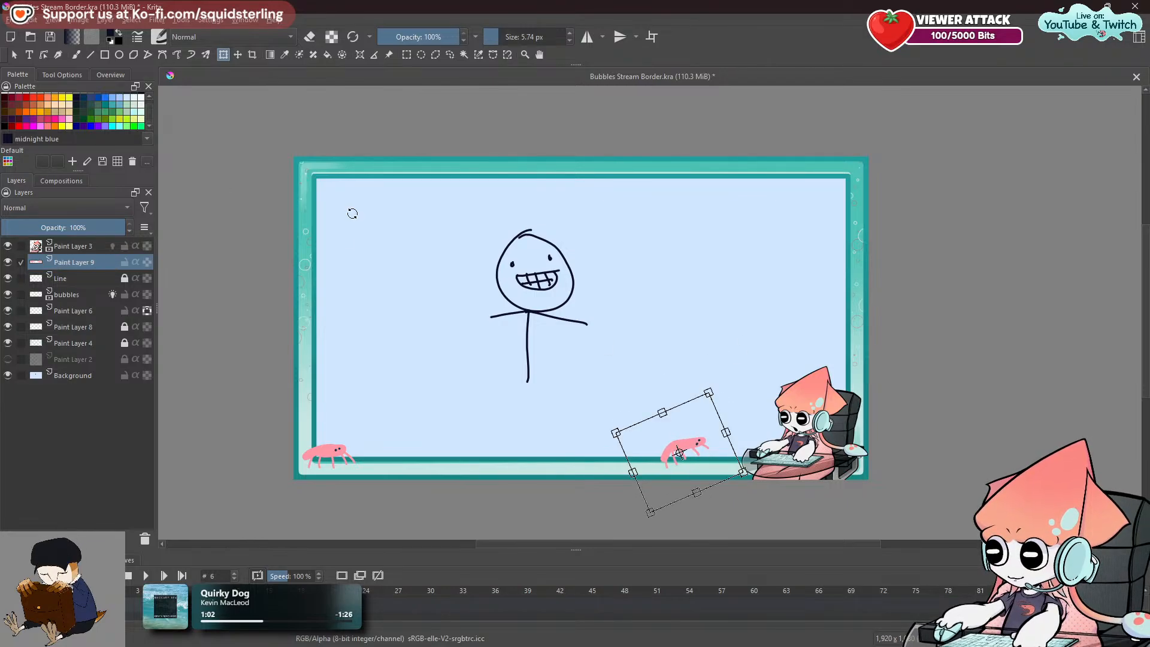
key(Return)
Delete the remaining shrimp from Paint Layer 9 and clear the selection.
click(450, 55)
mouse_move(386, 469)
mouse_down()
mouse_move(382, 493)
mouse_move(285, 442)
mouse_move(399, 436)
mouse_up()
key(Delete)
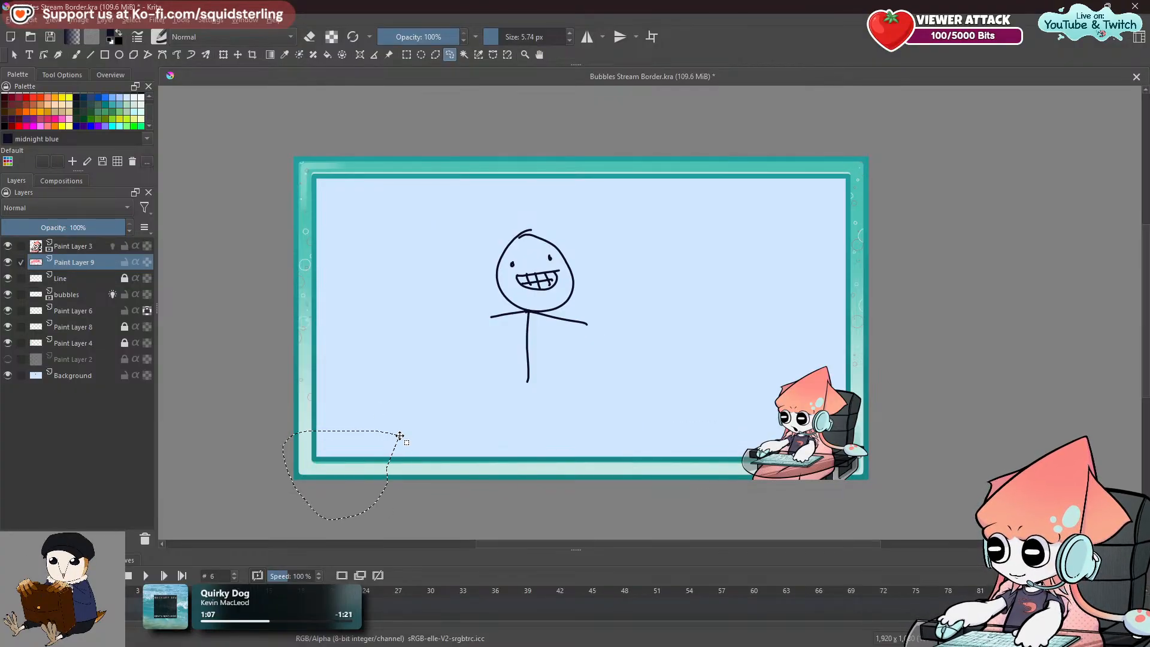
key(ctrl+shift+a)
scroll(605, 374, up, 1)
mouse_move(608, 391)
mouse_down()
mouse_move(609, 453)
mouse_move(593, 393)
mouse_up()
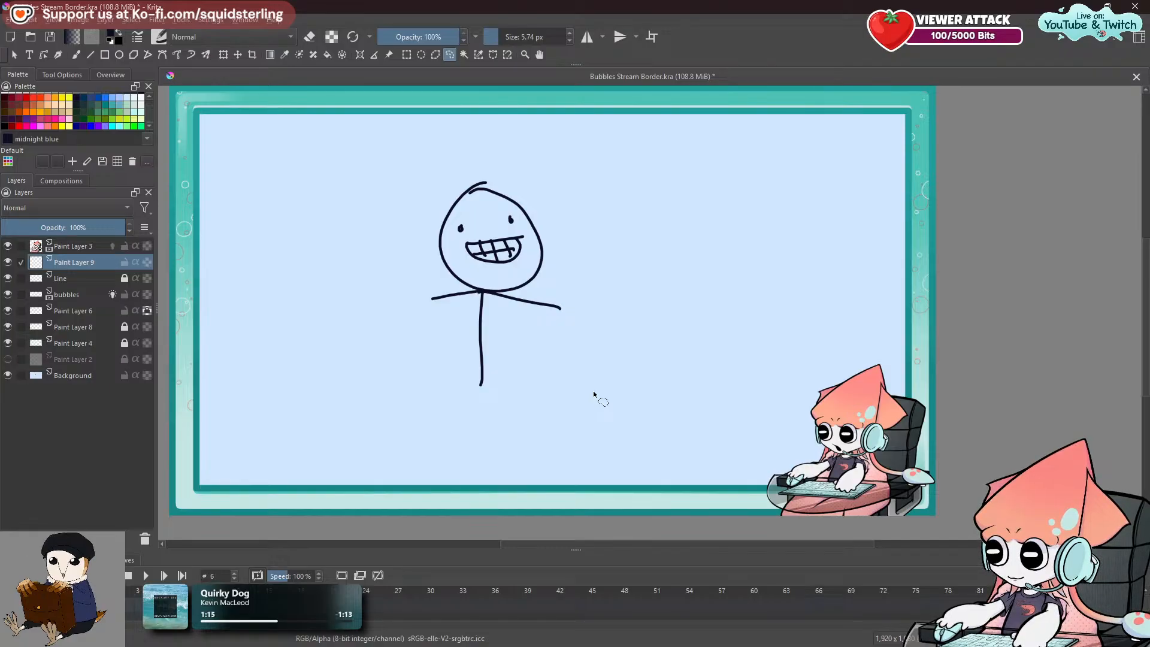
Fill the Background layer around the stick figure with Grey 153, and refill it with the lighter Grey 166.
click(90, 375)
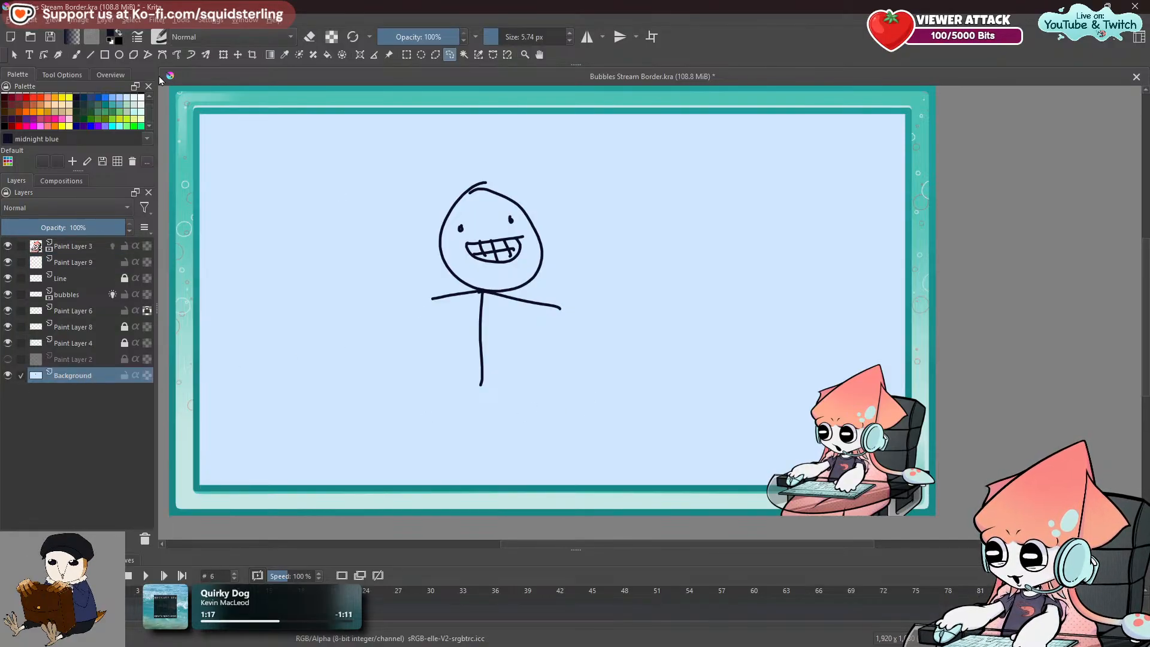
scroll(80, 111, up, 1)
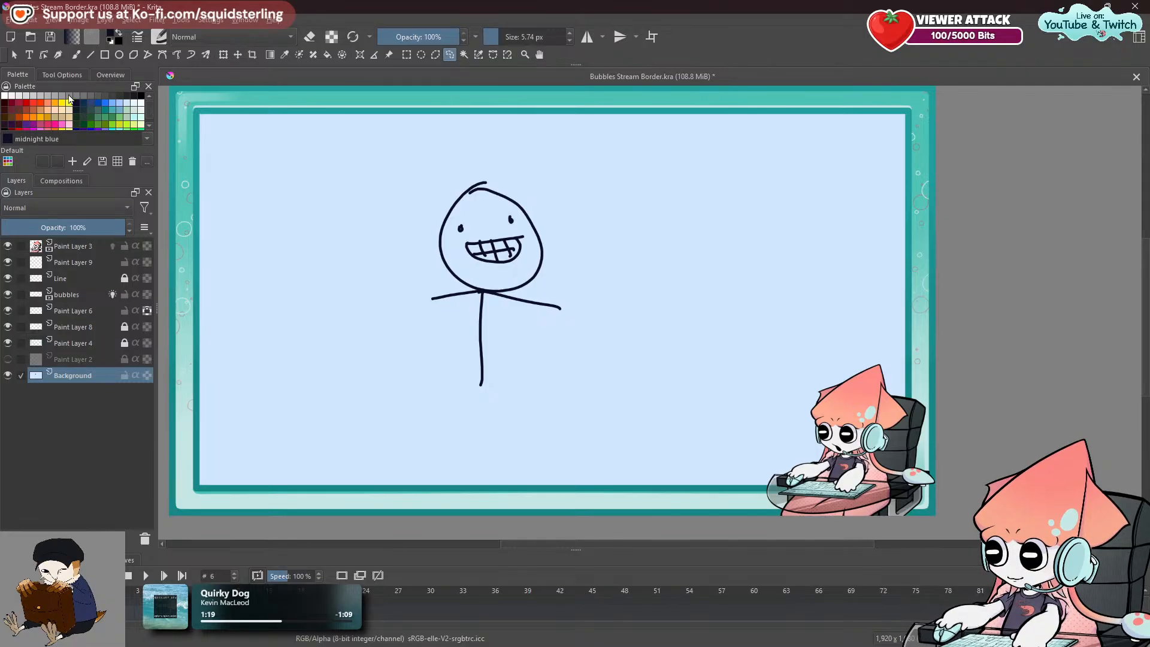
click(62, 95)
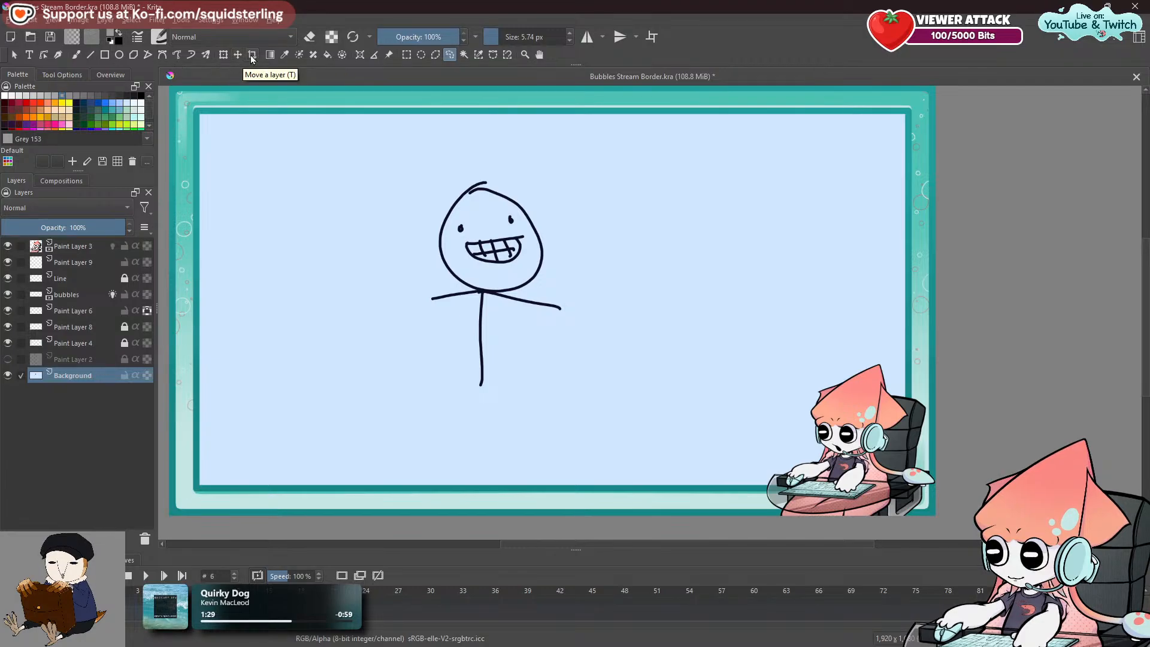
click(327, 55)
click(348, 187)
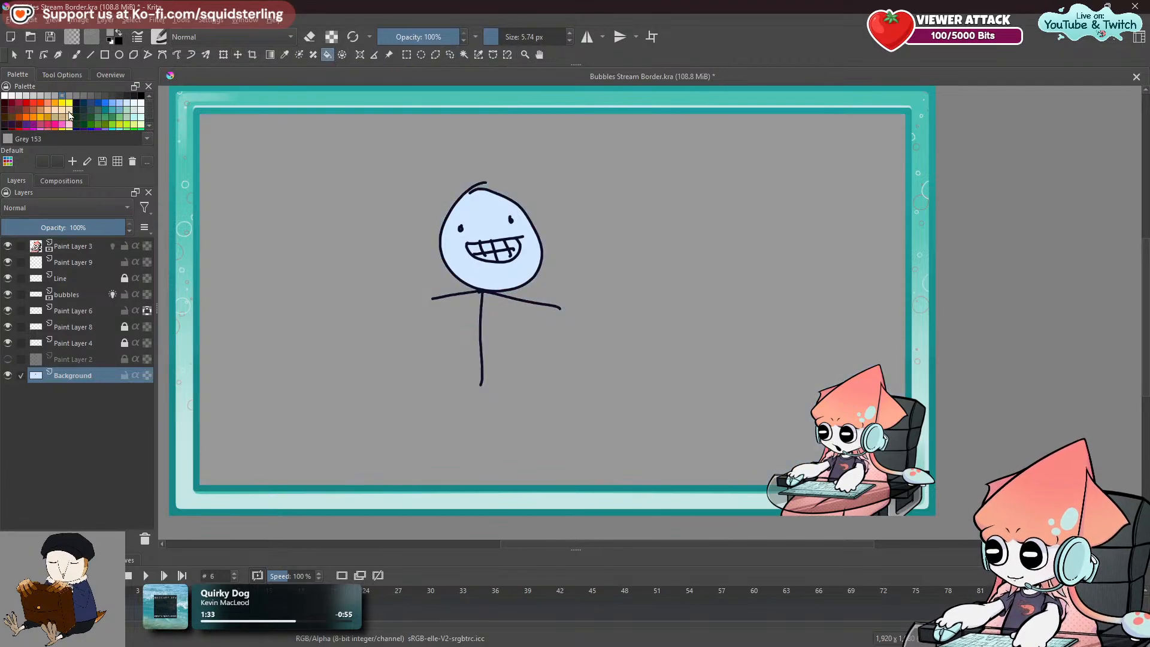
click(54, 96)
click(298, 160)
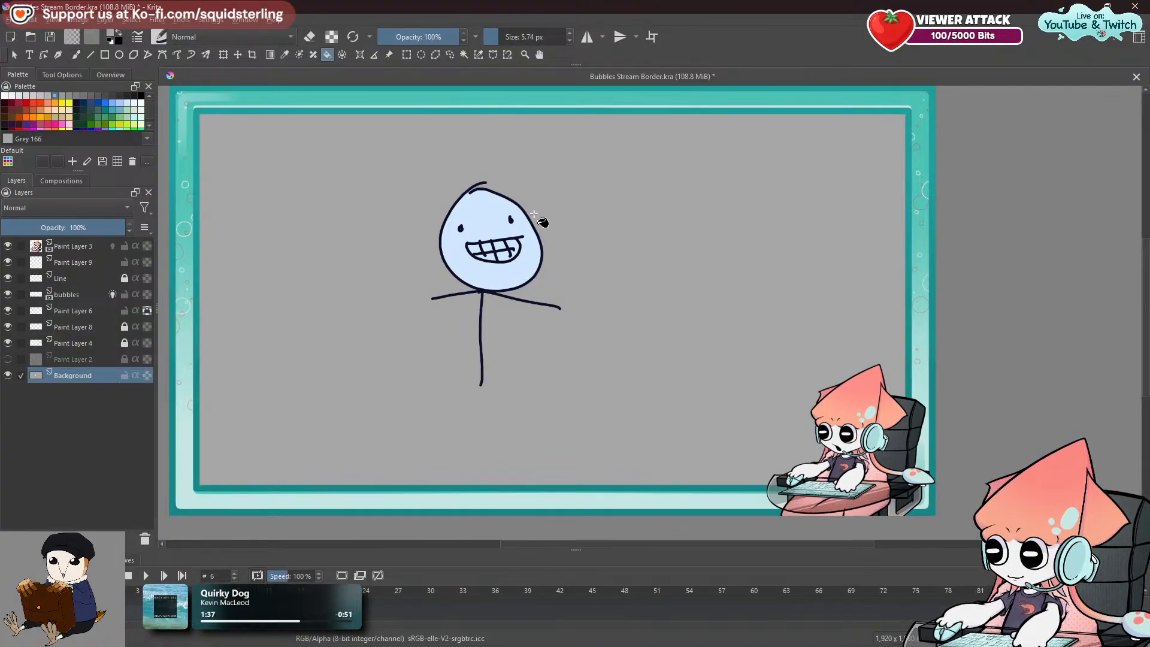
Fill the stick figure's face, teeth and outlines with Grey 166 to blend it into the background.
click(490, 215)
click(500, 250)
click(486, 256)
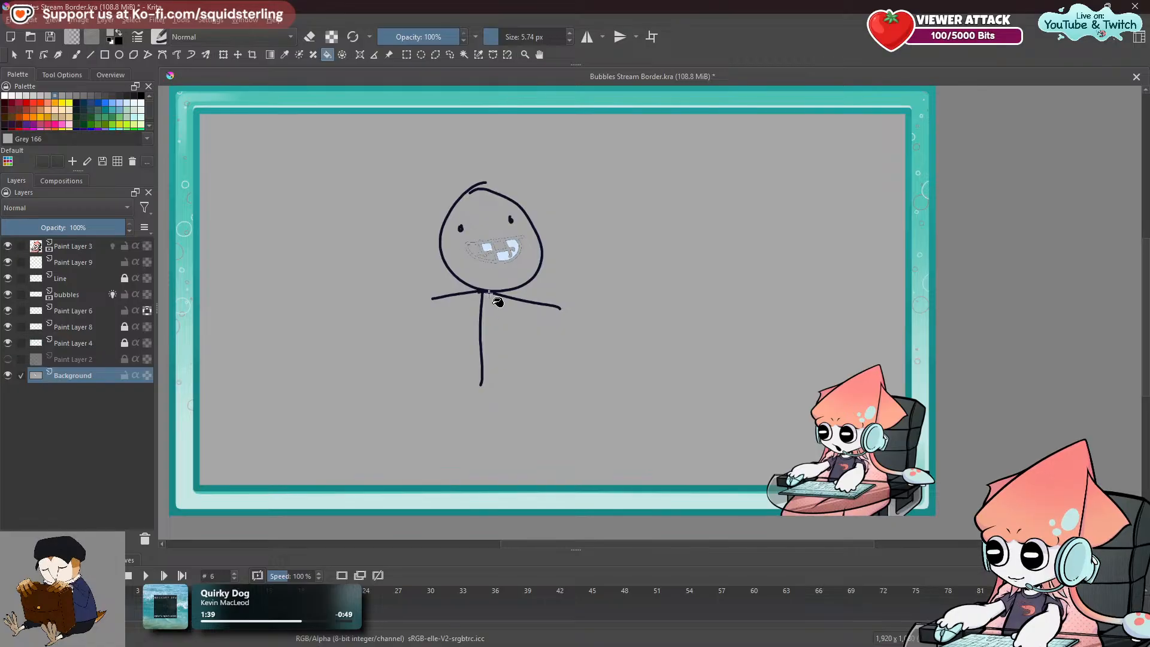
click(473, 285)
click(461, 228)
click(503, 255)
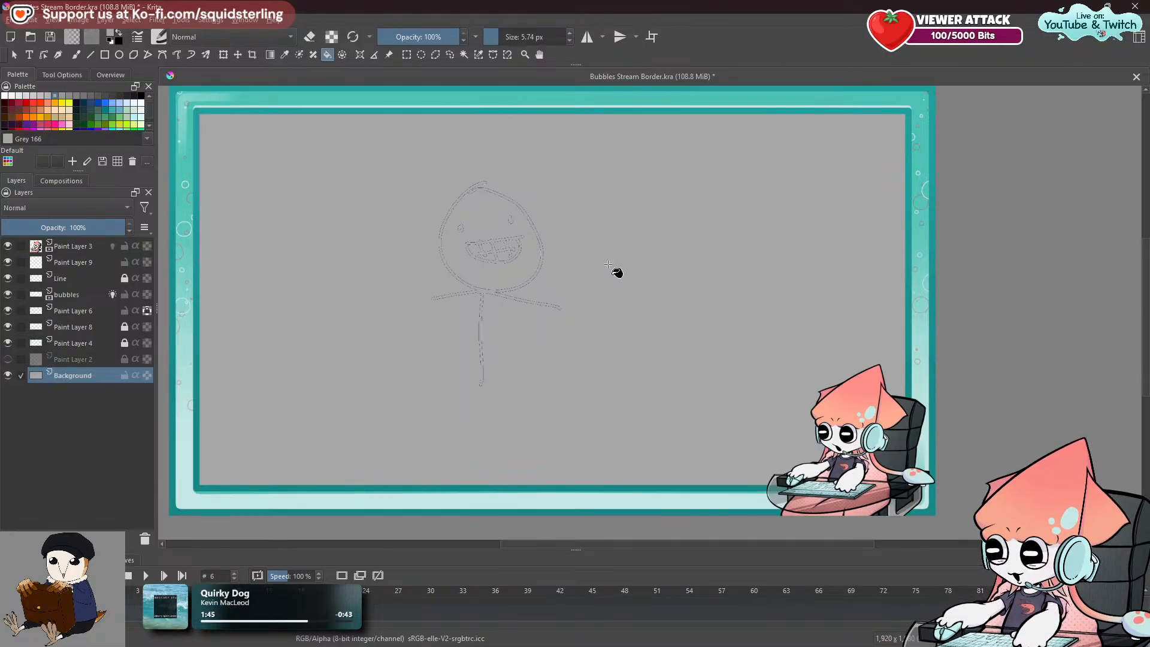
scroll(608, 264, down, 1)
drag(608, 264, 660, 290)
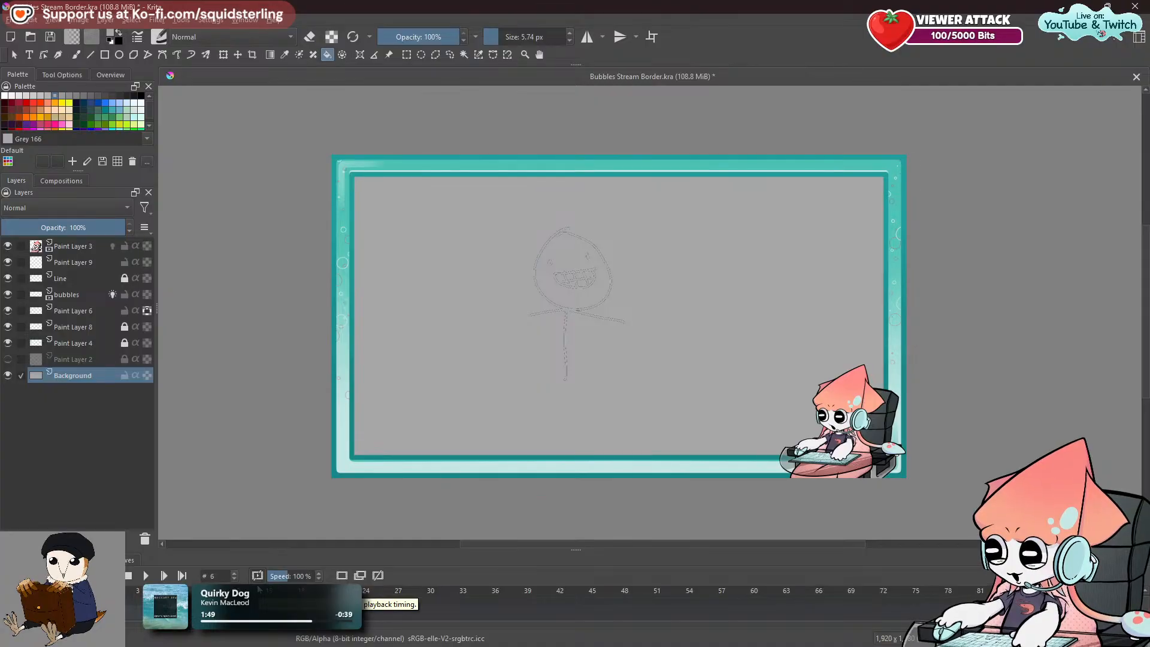
scroll(409, 488, up, 1)
drag(411, 488, 346, 541)
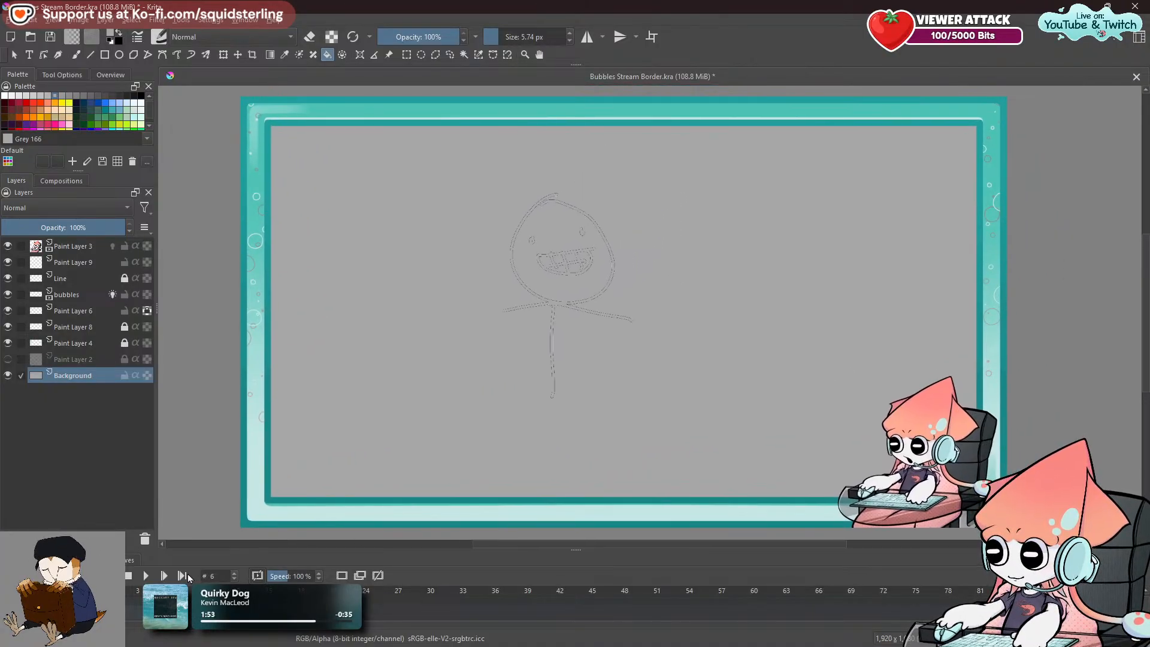
Play the bubble border animation to preview it with the squid character, and pause playback.
click(146, 576)
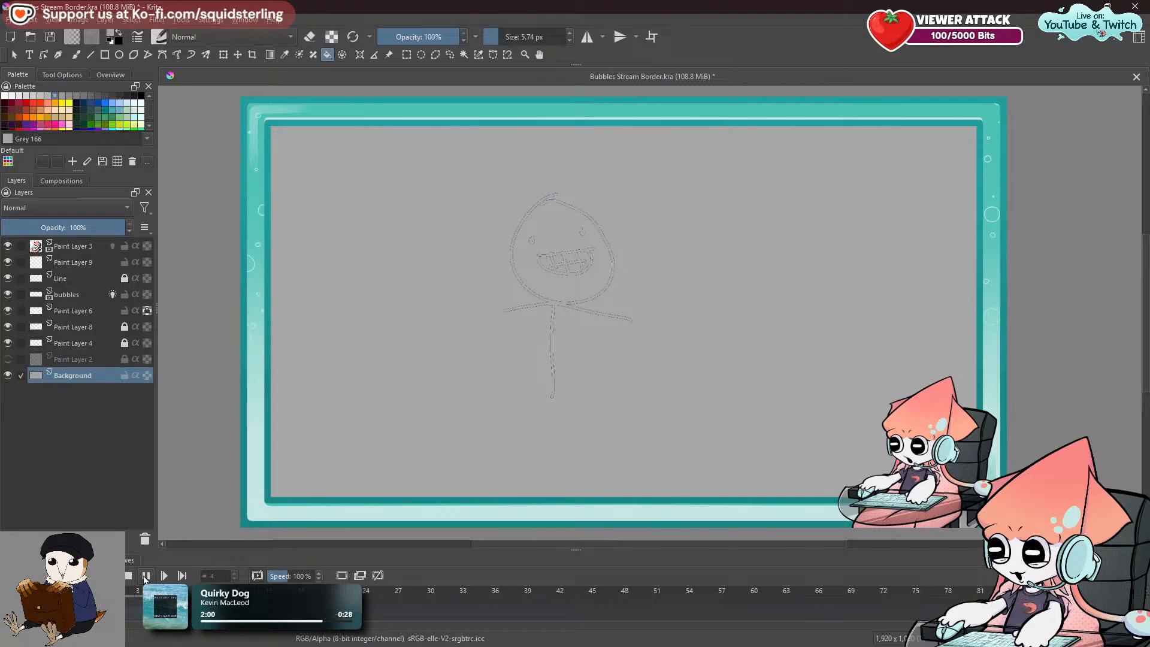
click(145, 575)
Try sketching curved black eyebrows on the squid's forehead in Paint Layer 3 with a 1.91 px brush, and undo them.
click(141, 96)
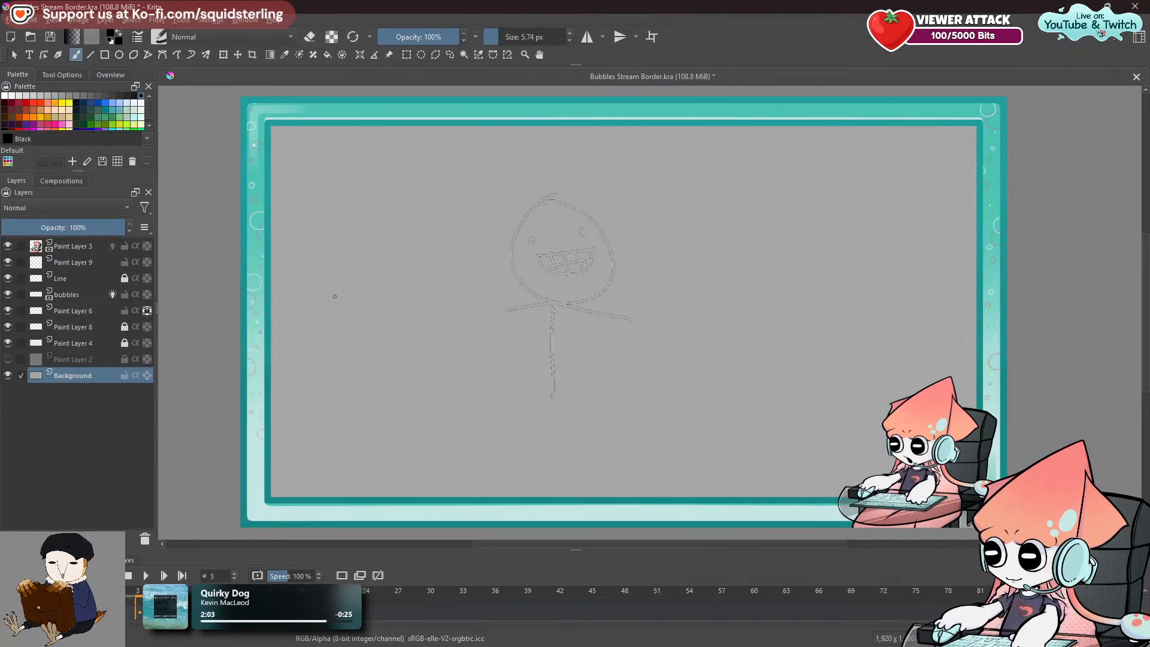
click(64, 246)
scroll(879, 362, up, 1)
drag(867, 348, 577, 269)
scroll(587, 349, up, 2)
mouse_move(588, 338)
mouse_down()
mouse_move(603, 274)
mouse_move(614, 317)
mouse_move(614, 297)
mouse_move(611, 313)
mouse_move(659, 329)
mouse_move(663, 350)
mouse_up()
scroll(608, 351, up, 1)
mouse_move(566, 295)
mouse_down()
mouse_move(596, 321)
mouse_move(706, 351)
mouse_up()
scroll(580, 313, down, 4)
scroll(710, 352, up, 1)
drag(629, 298, 644, 295)
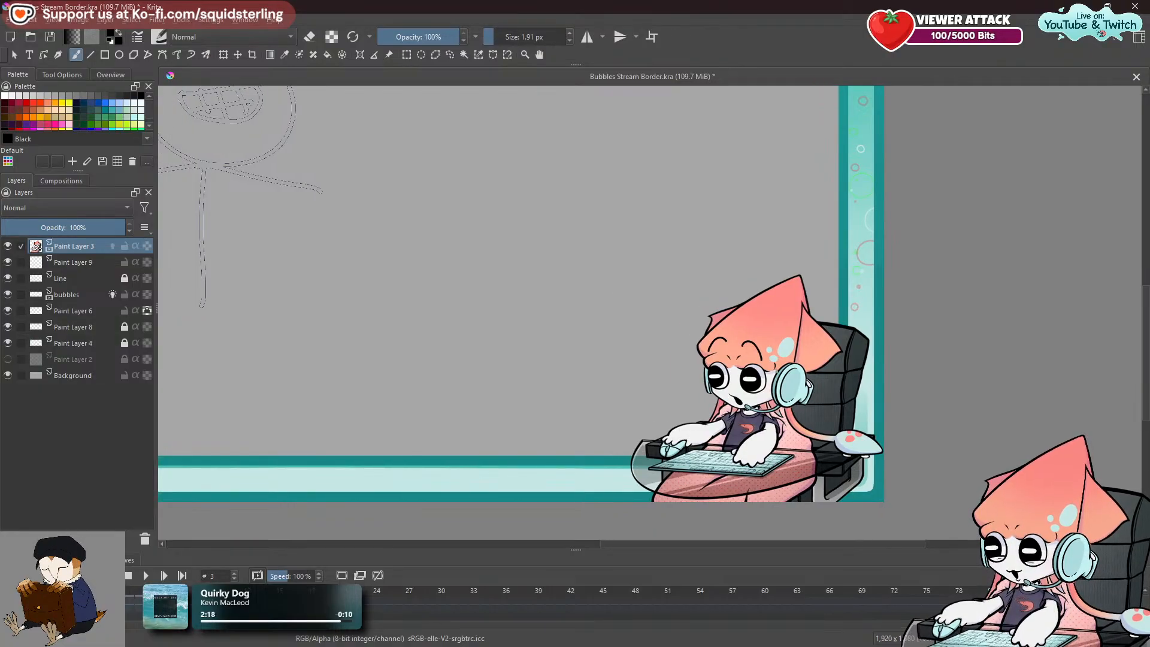
scroll(764, 370, up, 4)
drag(708, 373, 673, 411)
key(ctrl+z)
key(ctrl+z)
Sketch short black strokes and two downward arrows over the squid's forehead, and undo them.
scroll(673, 412, up, 1)
scroll(670, 412, down, 1)
mouse_move(663, 329)
mouse_down()
mouse_move(624, 334)
mouse_move(615, 412)
mouse_move(750, 423)
mouse_move(783, 371)
mouse_move(692, 325)
mouse_move(638, 320)
mouse_up()
key(ctrl+z)
mouse_move(571, 336)
mouse_down()
mouse_move(518, 328)
mouse_move(451, 354)
mouse_move(474, 403)
mouse_move(527, 419)
mouse_move(570, 412)
mouse_move(599, 388)
mouse_move(586, 343)
mouse_move(539, 330)
mouse_up()
key(ctrl+z)
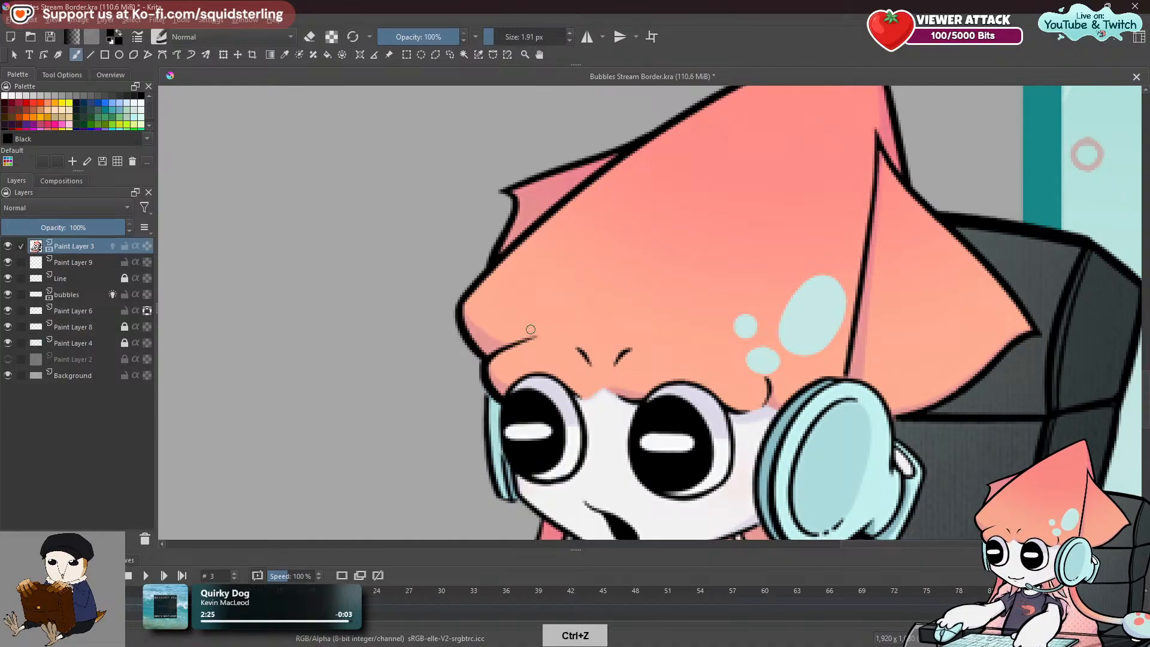
mouse_move(537, 264)
mouse_down()
mouse_move(530, 328)
mouse_move(522, 306)
mouse_move(534, 334)
mouse_move(590, 304)
mouse_up()
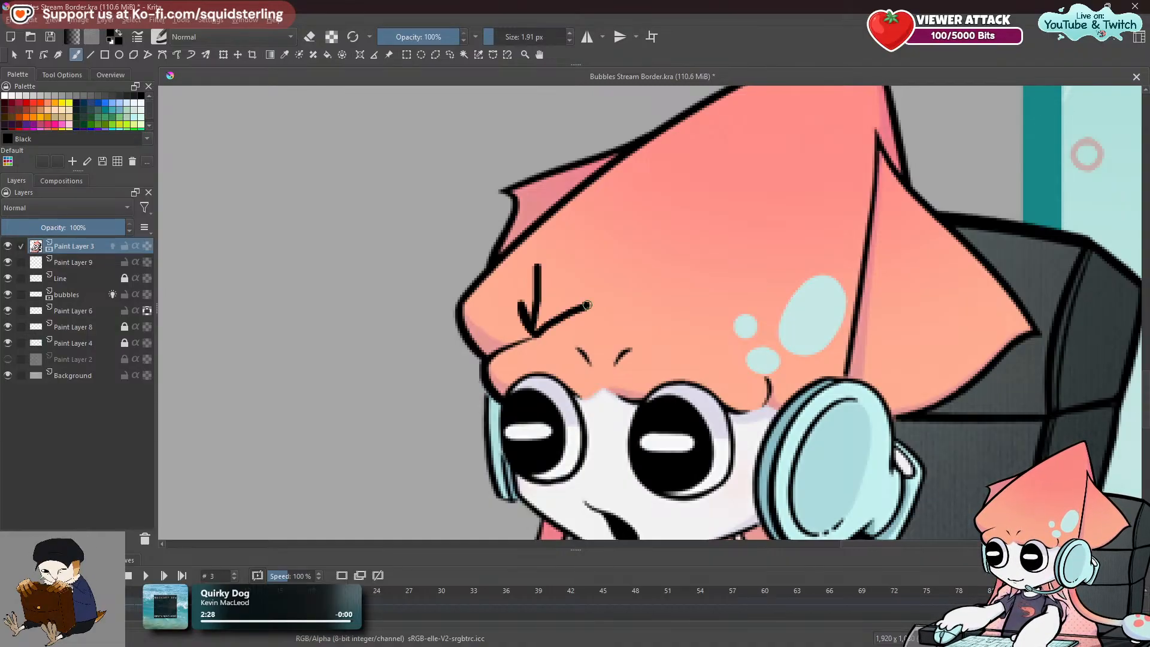
mouse_move(689, 304)
mouse_down()
mouse_move(689, 349)
mouse_move(680, 320)
mouse_move(684, 337)
mouse_move(715, 338)
mouse_up()
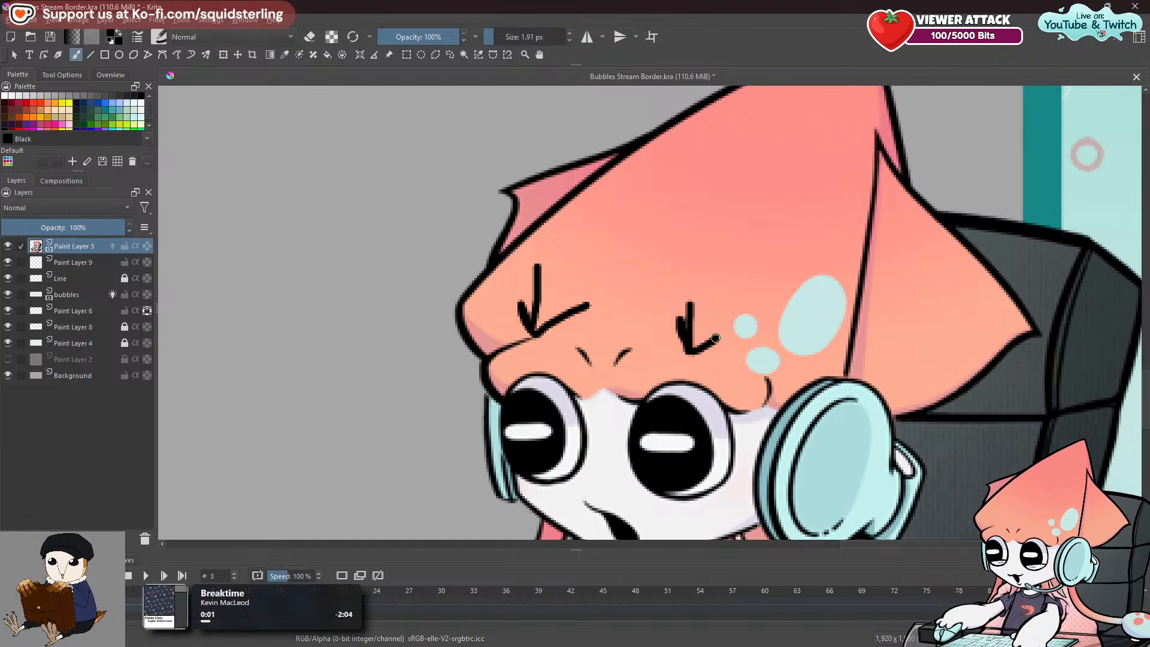
key(ctrl+z)
key(ctrl+z)
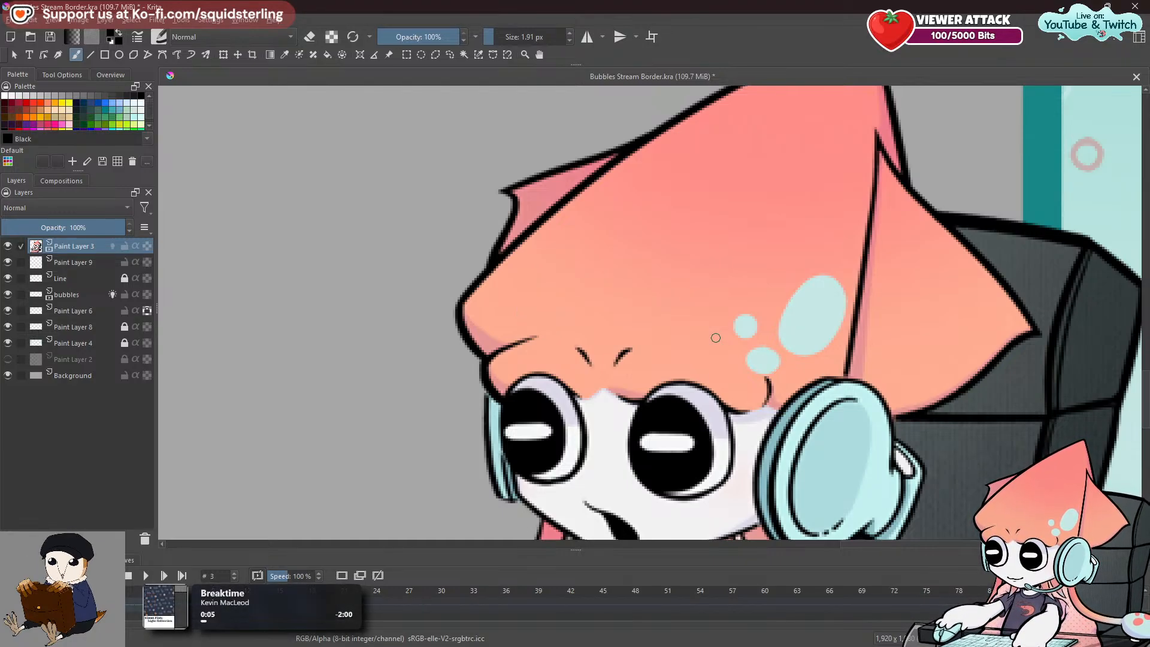
Try painting thick black eyebrows above the squid's eyes with a 10.31 px brush, and undo them.
mouse_move(626, 353)
mouse_down()
mouse_move(628, 399)
mouse_move(638, 399)
mouse_move(628, 369)
mouse_move(626, 378)
mouse_move(648, 366)
mouse_move(632, 382)
mouse_move(668, 369)
mouse_move(745, 391)
mouse_move(748, 373)
mouse_move(721, 355)
mouse_move(683, 350)
mouse_move(635, 368)
mouse_move(633, 384)
mouse_move(660, 346)
mouse_move(704, 353)
mouse_move(749, 389)
mouse_up()
key(ctrl+z)
mouse_move(583, 382)
mouse_down()
mouse_move(543, 361)
mouse_move(507, 378)
mouse_move(504, 365)
mouse_move(550, 356)
mouse_move(567, 379)
mouse_move(544, 353)
mouse_move(499, 381)
mouse_move(529, 349)
mouse_move(577, 370)
mouse_up()
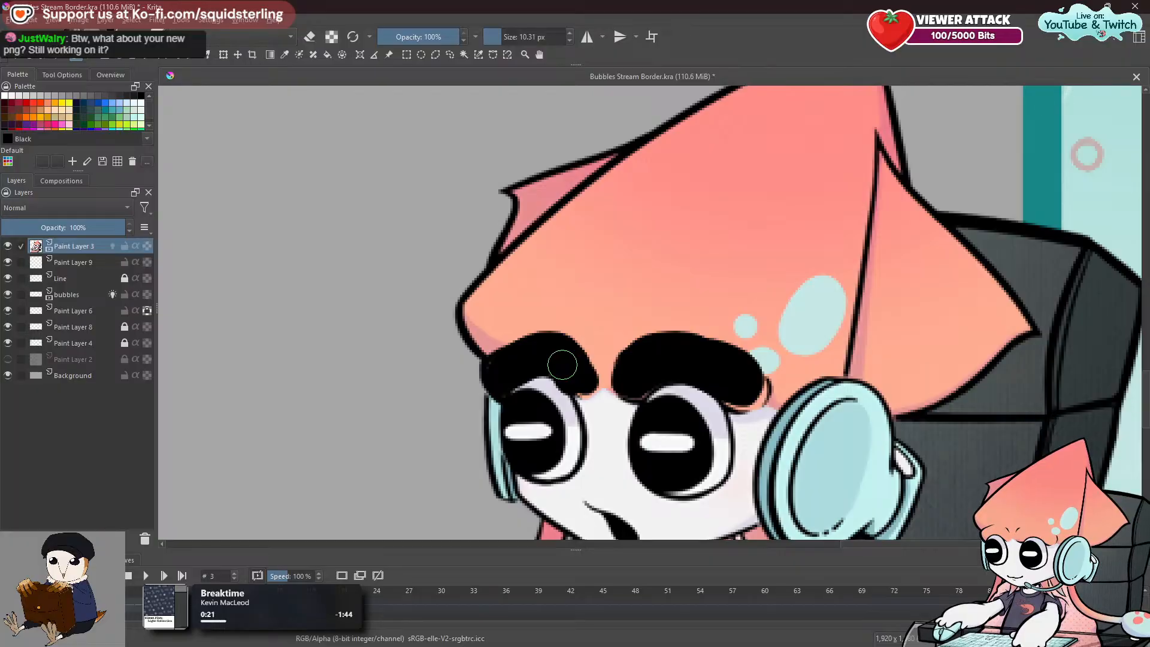
scroll(749, 346, down, 1)
drag(747, 341, 692, 295)
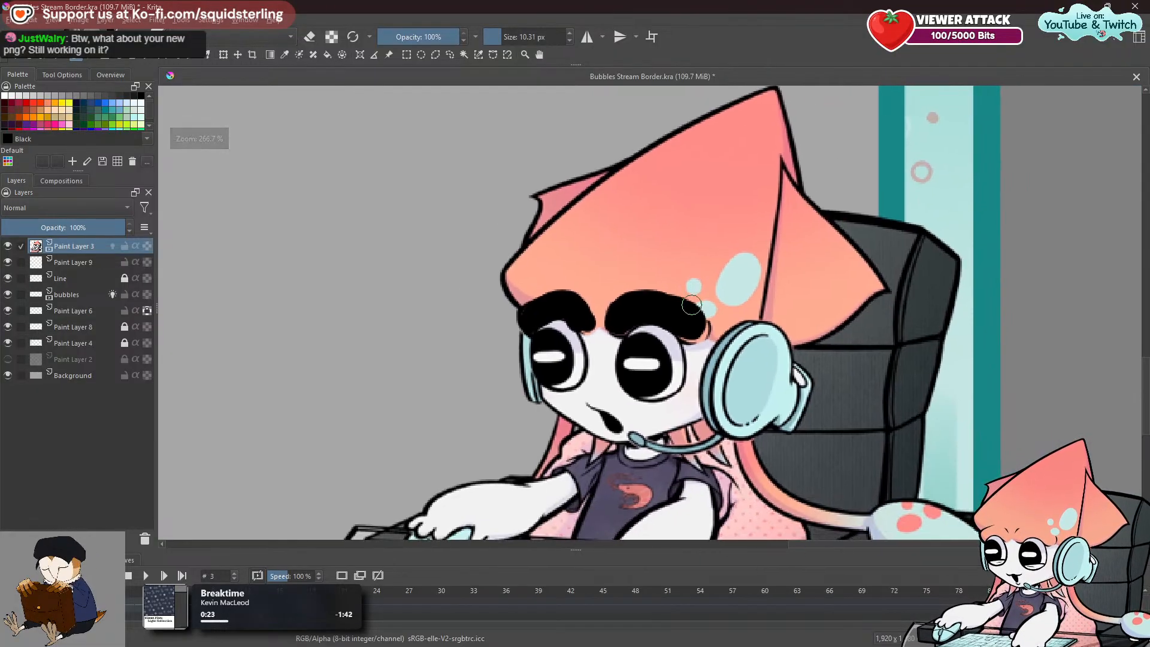
key(ctrl+z)
key(ctrl+z)
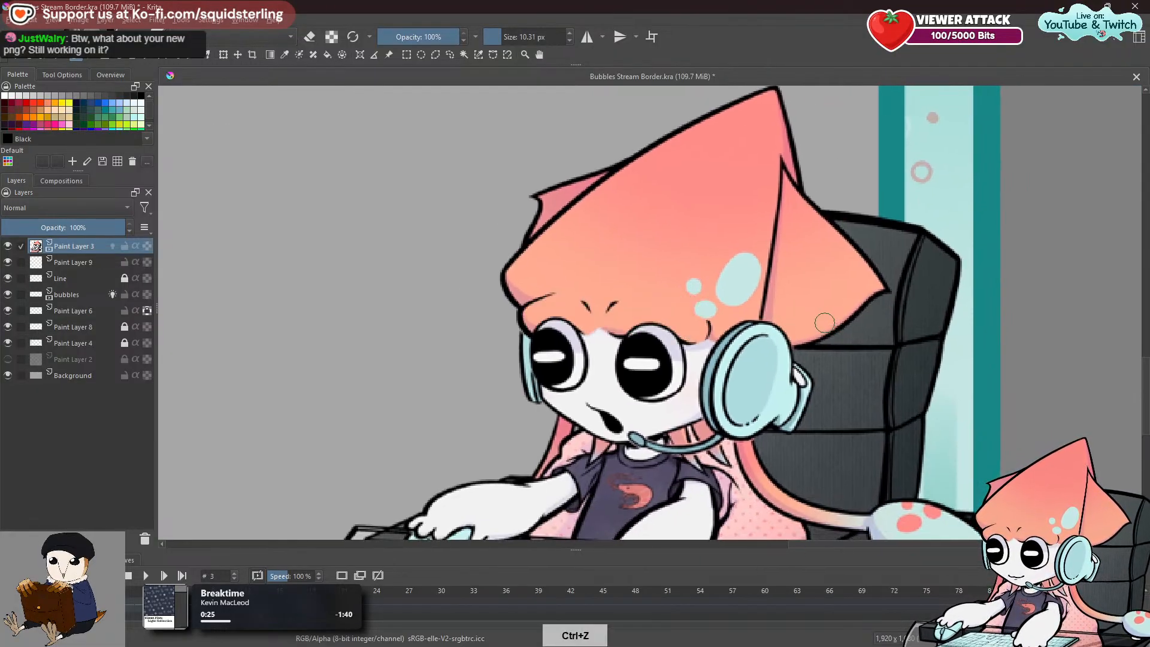
Doodle a black face with two eyes and a small smile in the frame's empty upper area, using a 15.77 px brush.
drag(453, 332, 891, 349)
scroll(770, 352, down, 5)
scroll(637, 360, up, 3)
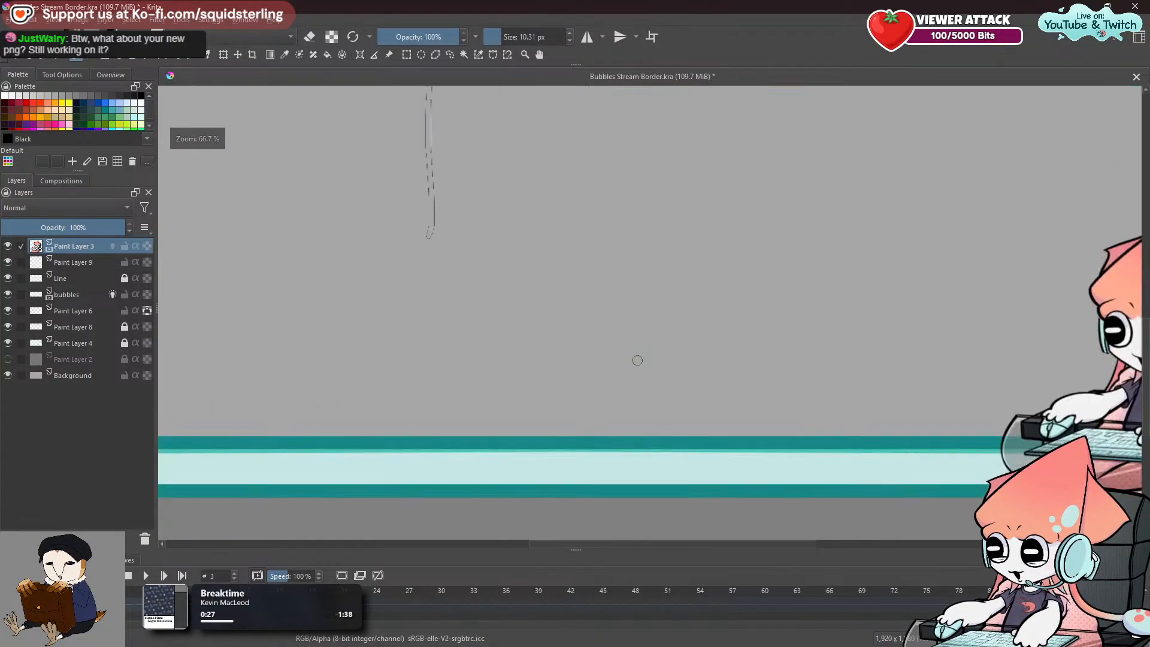
mouse_move(624, 267)
mouse_down()
mouse_move(509, 516)
mouse_move(471, 554)
mouse_up()
drag(618, 264, 435, 442)
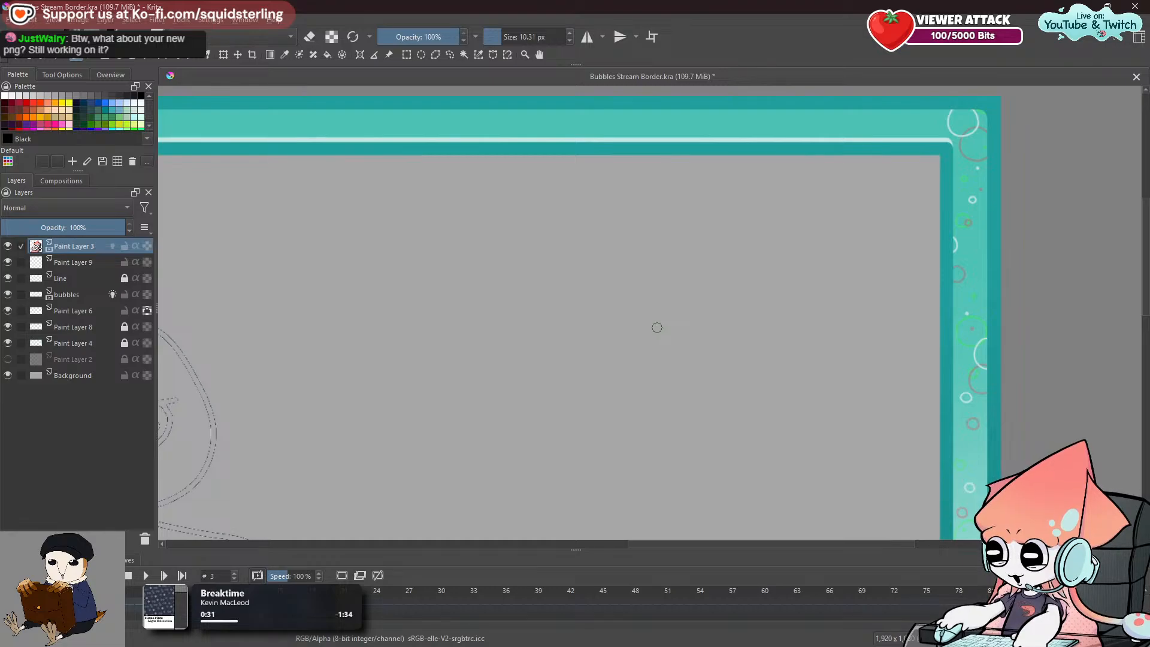
mouse_move(585, 314)
shift+mouse_down()
mouse_move(604, 306)
mouse_move(560, 380)
shift+mouse_up()
key(ctrl+z)
key(ctrl+z)
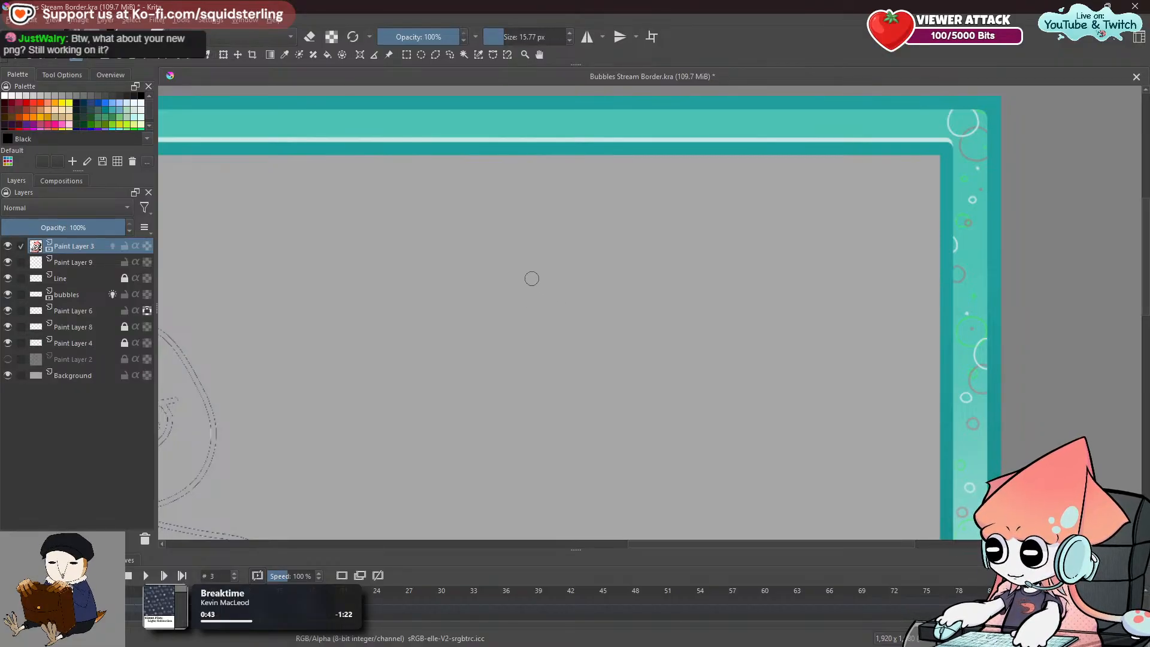
mouse_move(513, 311)
mouse_down()
mouse_move(490, 394)
mouse_move(535, 436)
mouse_move(619, 440)
mouse_move(682, 326)
mouse_up()
mouse_move(522, 326)
mouse_down()
mouse_move(517, 357)
mouse_move(561, 318)
mouse_move(625, 383)
mouse_move(636, 331)
mouse_move(613, 337)
mouse_up()
drag(512, 335, 525, 347)
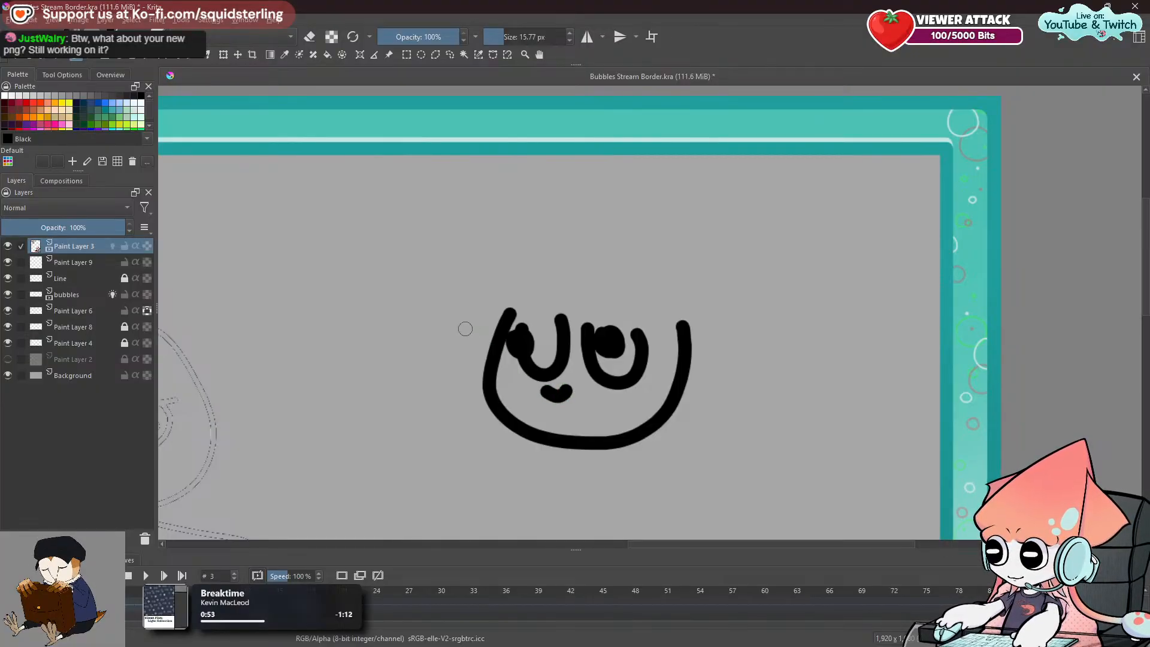
Add a pointed squid hood with side fins and zigzag tentacle hair around the doodled face.
drag(449, 319, 684, 342)
mouse_move(462, 328)
mouse_down()
mouse_move(473, 290)
mouse_move(571, 188)
mouse_move(626, 260)
mouse_move(653, 338)
mouse_up()
mouse_move(542, 254)
mouse_down()
mouse_move(536, 246)
mouse_move(580, 187)
mouse_move(659, 264)
mouse_move(606, 297)
mouse_up()
mouse_move(614, 363)
mouse_down()
mouse_move(634, 426)
mouse_move(664, 461)
mouse_up()
mouse_move(522, 360)
mouse_down()
mouse_move(521, 383)
mouse_move(479, 441)
mouse_move(465, 362)
mouse_up()
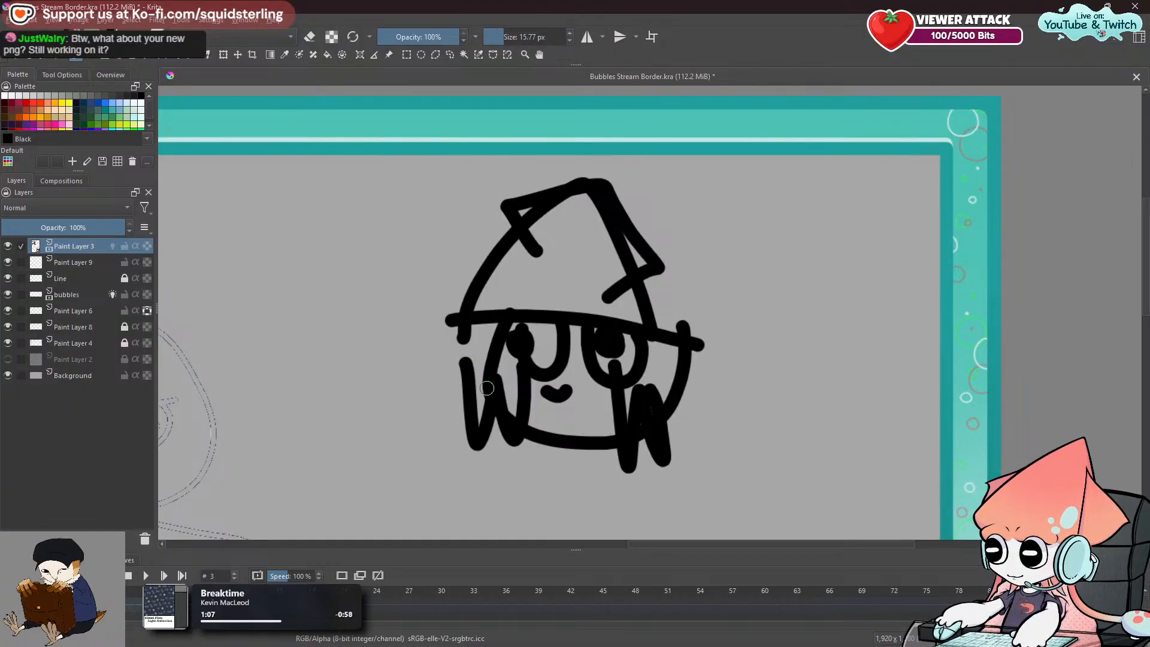
drag(486, 388, 488, 422)
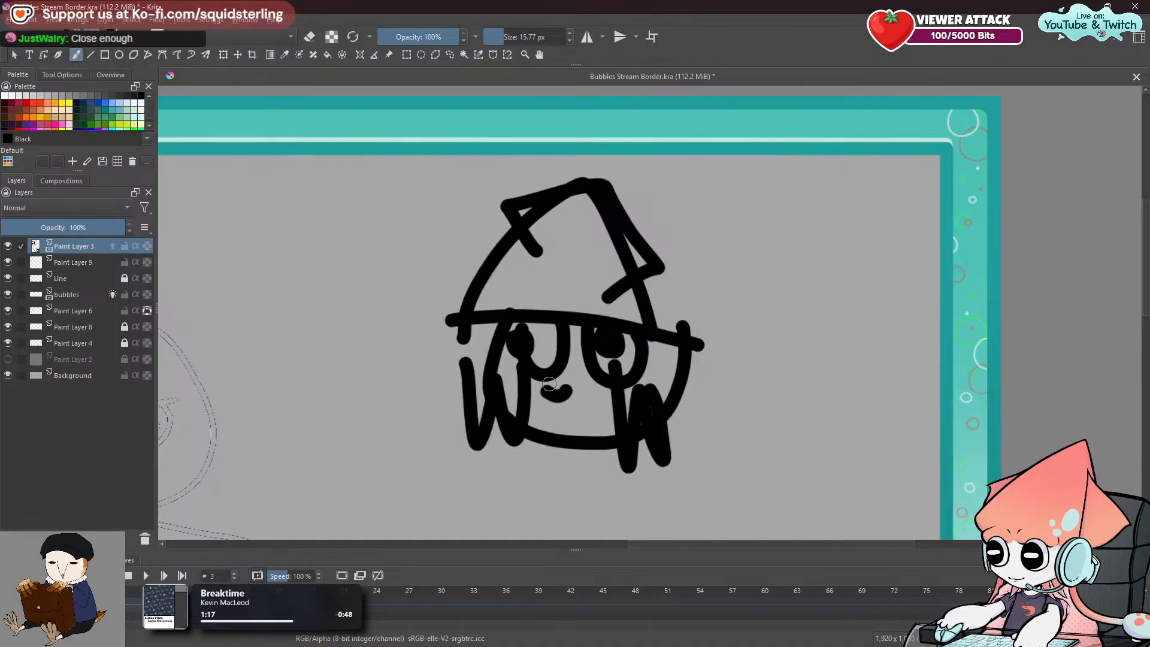
Select the squid character with a freehand outline and move it from the corner to the canvas's left side.
scroll(552, 383, down, 3)
mouse_move(634, 443)
mouse_down()
mouse_move(657, 355)
mouse_move(494, 265)
mouse_up()
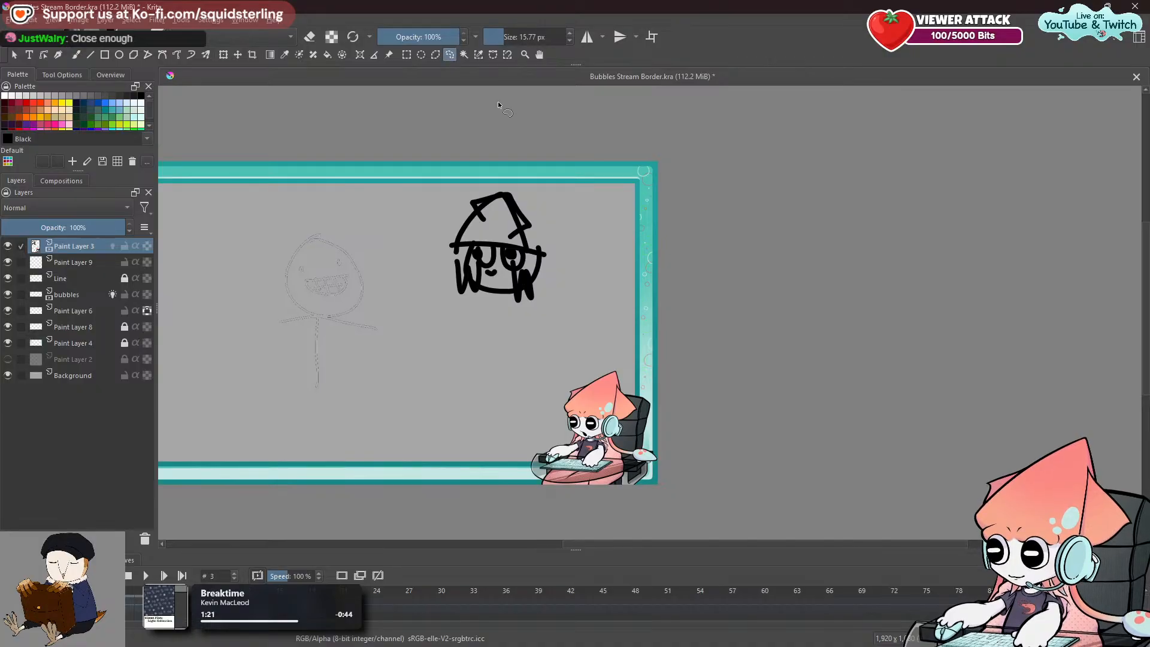
mouse_move(606, 342)
mouse_down()
mouse_move(642, 359)
mouse_move(398, 324)
mouse_move(308, 231)
mouse_up()
key(t)
Select the doodled squid head, move it into the border's lower-right corner, and clear the selection.
click(449, 54)
mouse_move(422, 149)
mouse_down()
mouse_move(425, 310)
mouse_move(611, 306)
mouse_move(539, 115)
mouse_up()
key(t)
drag(544, 200, 621, 372)
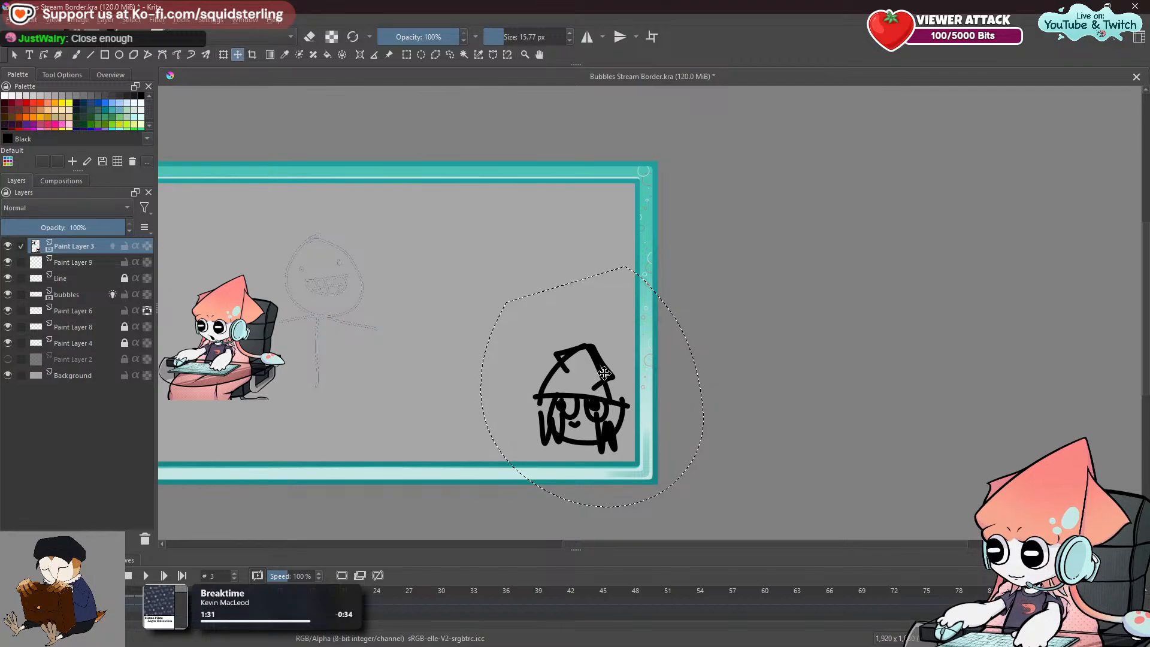
key(space)
drag(595, 364, 684, 333)
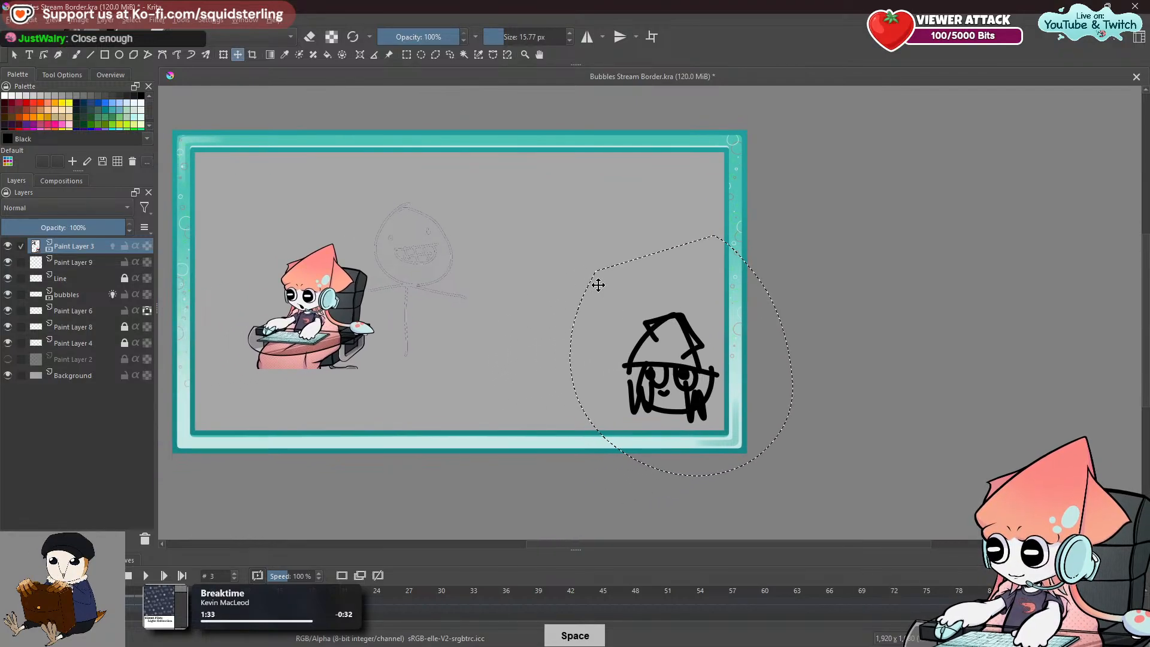
click(449, 55)
click(740, 361)
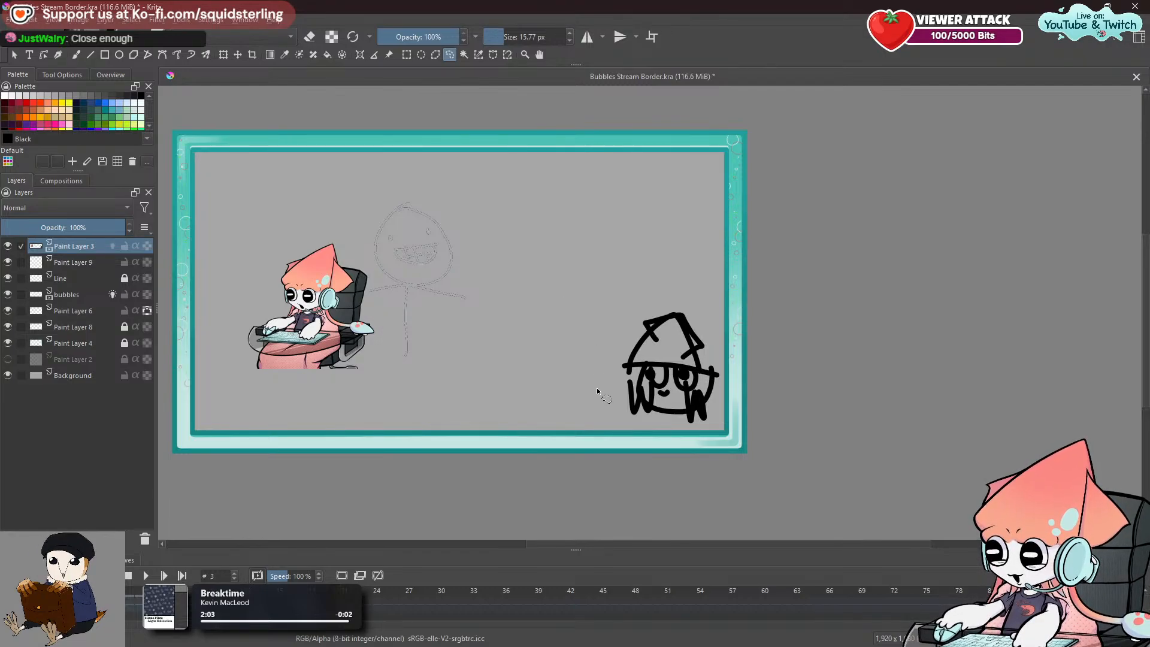
Outline the doodled squid head, delete it from Paint Layer 3, and deselect.
mouse_move(654, 298)
mouse_down()
mouse_move(600, 330)
mouse_move(661, 478)
mouse_move(775, 381)
mouse_move(644, 306)
mouse_up()
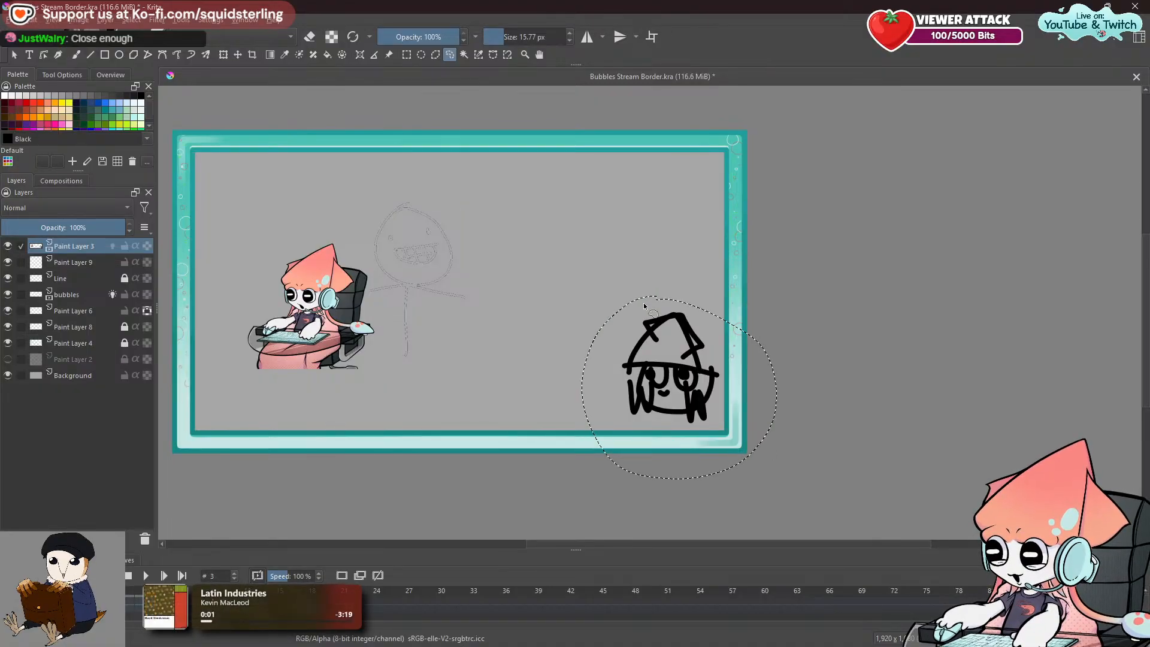
key(Delete)
key(ctrl+shift+a)
Select the squid character, move it back into the border's lower-right corner, and deselect.
mouse_move(253, 235)
mouse_down()
mouse_move(477, 321)
mouse_move(321, 185)
mouse_up()
key(t)
mouse_move(423, 219)
mouse_down()
mouse_move(648, 225)
mouse_move(746, 289)
mouse_move(759, 314)
mouse_up()
key(ctrl+shift+a)
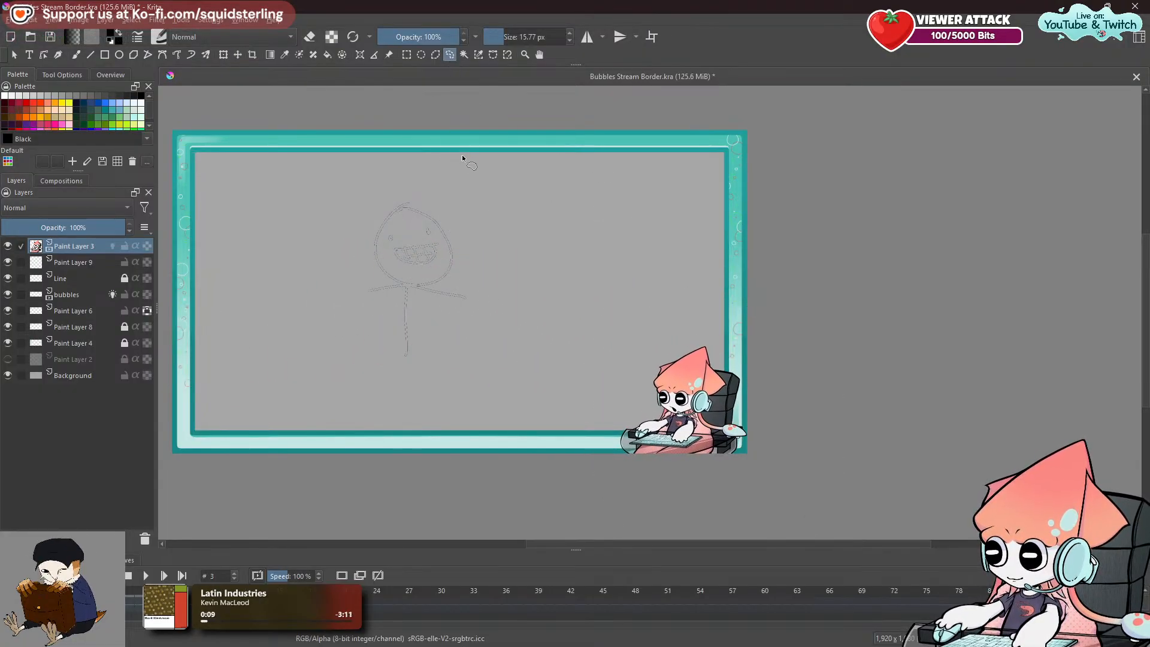
drag(404, 128, 498, 186)
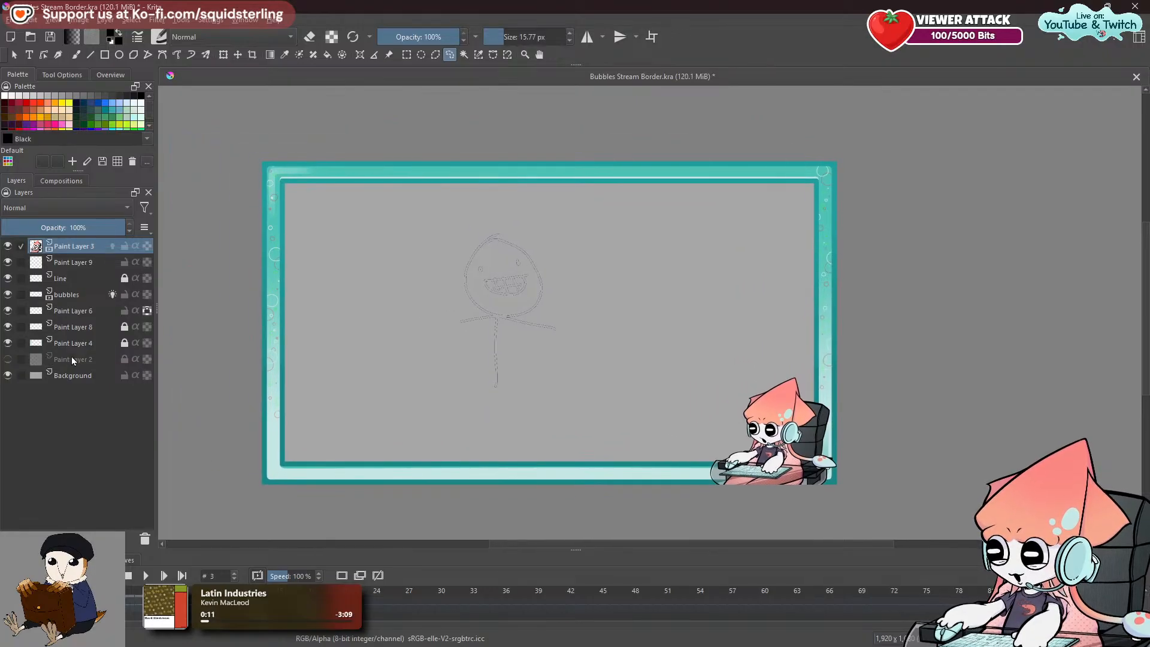
Paint over the leftover stick-figure outlines on the Background layer with the background grey, using a 172.29 px brush.
click(37, 362)
click(93, 376)
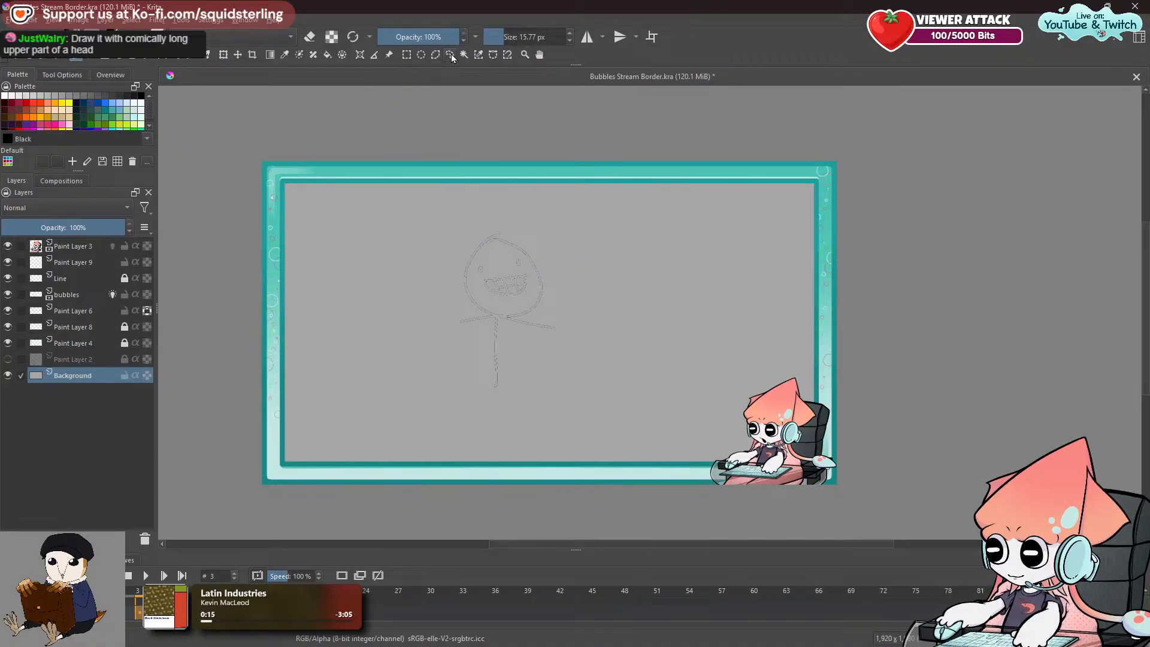
click(76, 59)
drag(457, 334, 547, 333)
mouse_move(520, 226)
mouse_down()
mouse_move(547, 229)
mouse_move(540, 321)
mouse_move(505, 385)
mouse_up()
key(ctrl+z)
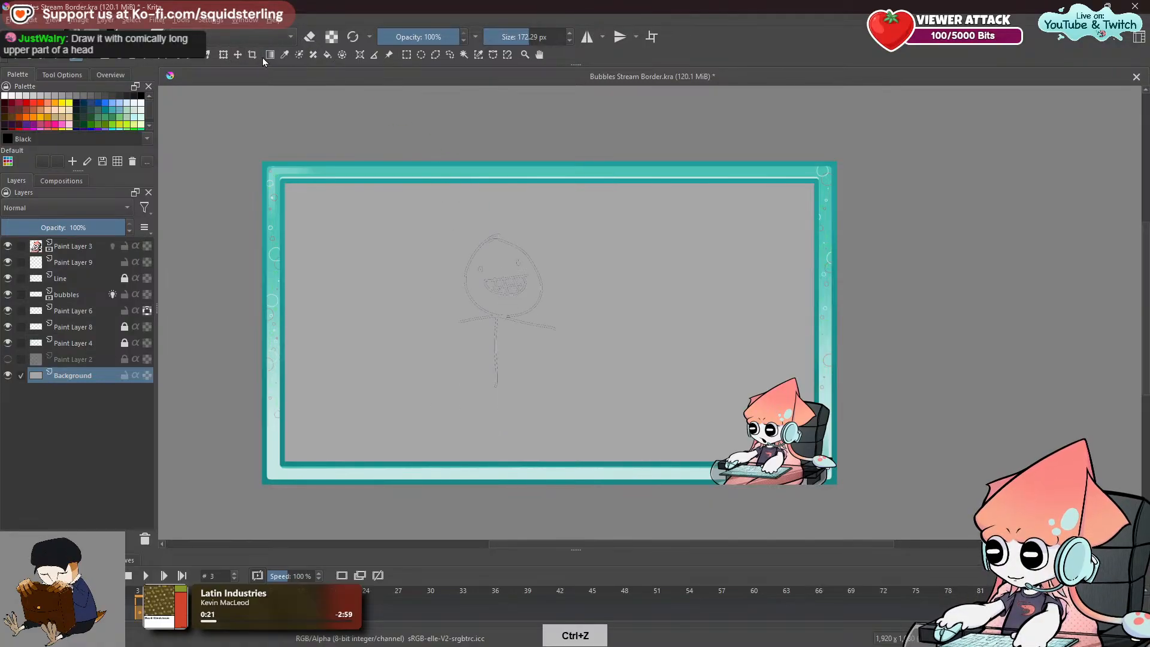
click(284, 55)
click(75, 58)
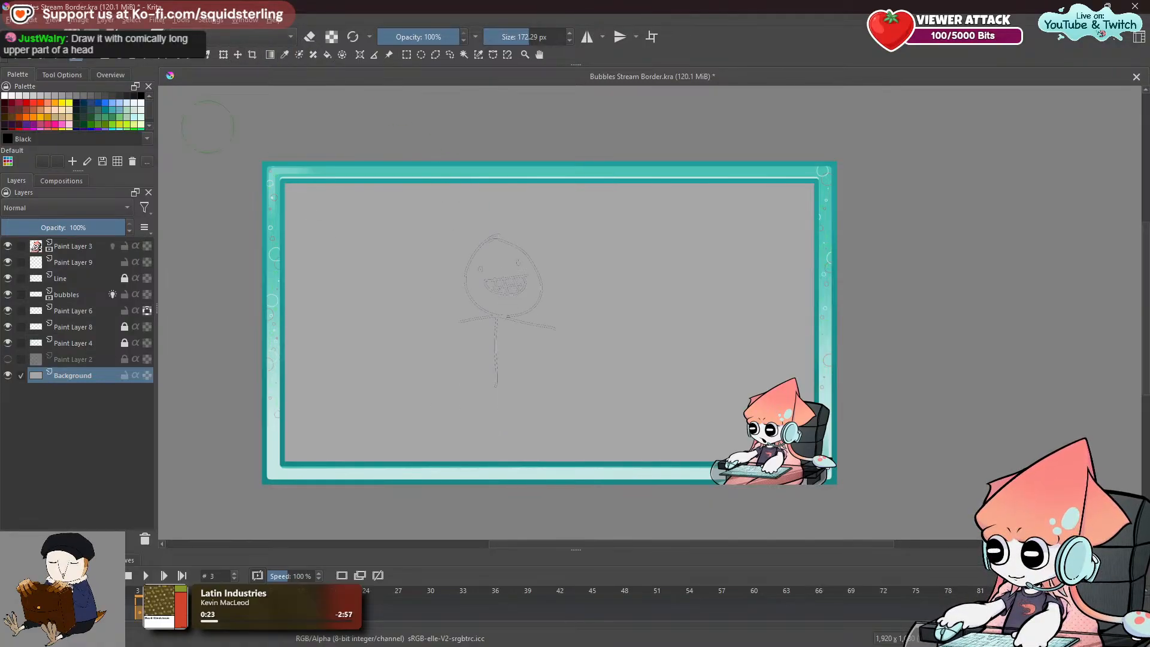
mouse_move(495, 214)
mouse_down()
mouse_move(451, 363)
mouse_move(529, 272)
mouse_move(545, 349)
mouse_up()
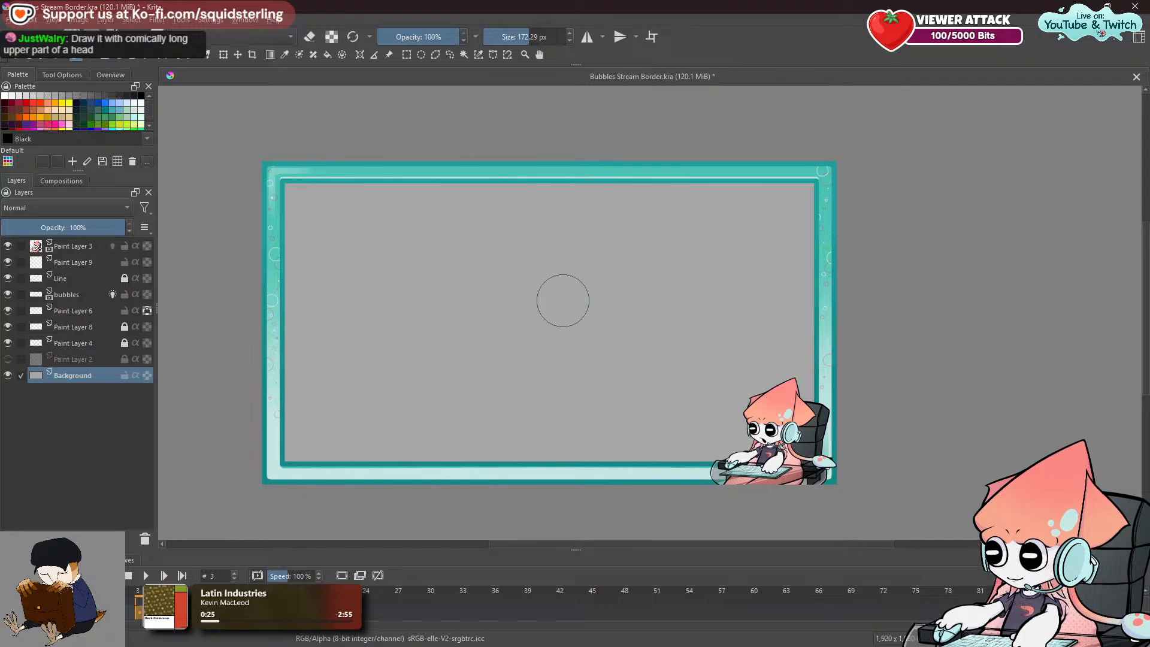
Play the border animation over the cleaned grey background and stop playback.
click(148, 575)
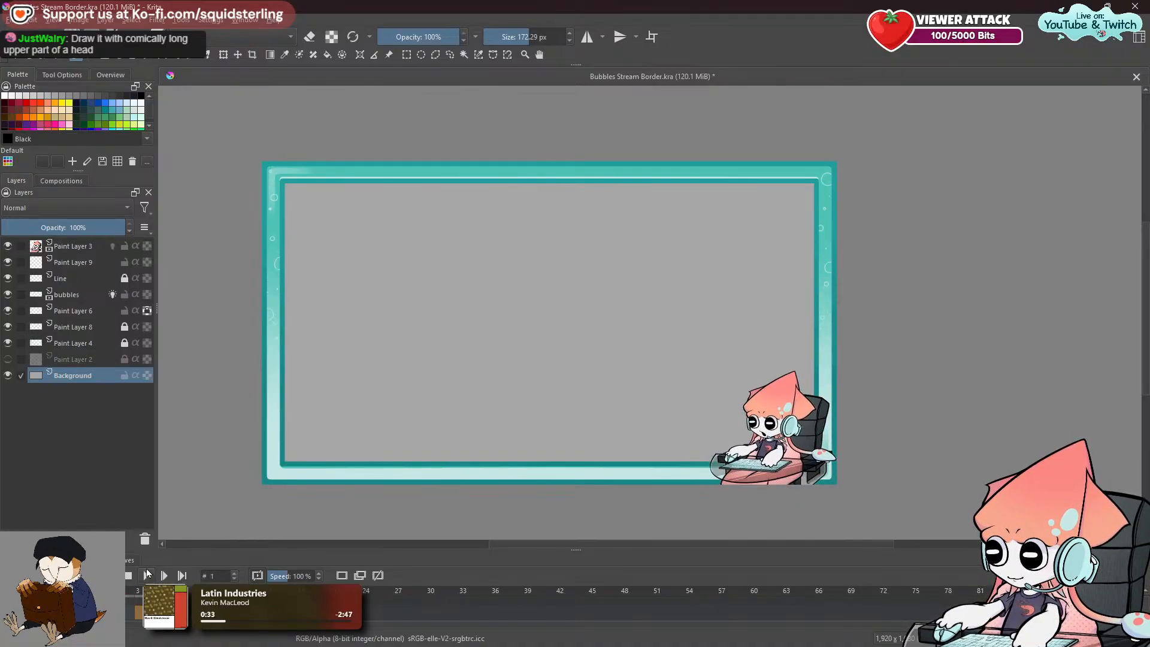
click(148, 575)
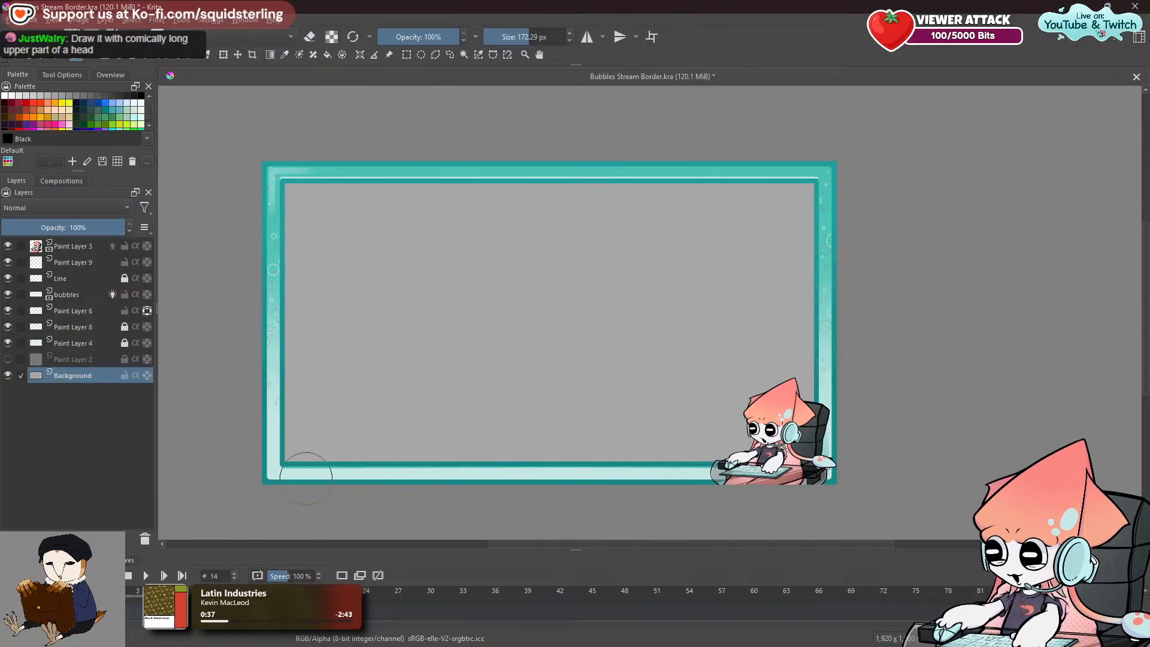
Clear the squid character from Paint Layer 3 at frame 3.
click(59, 279)
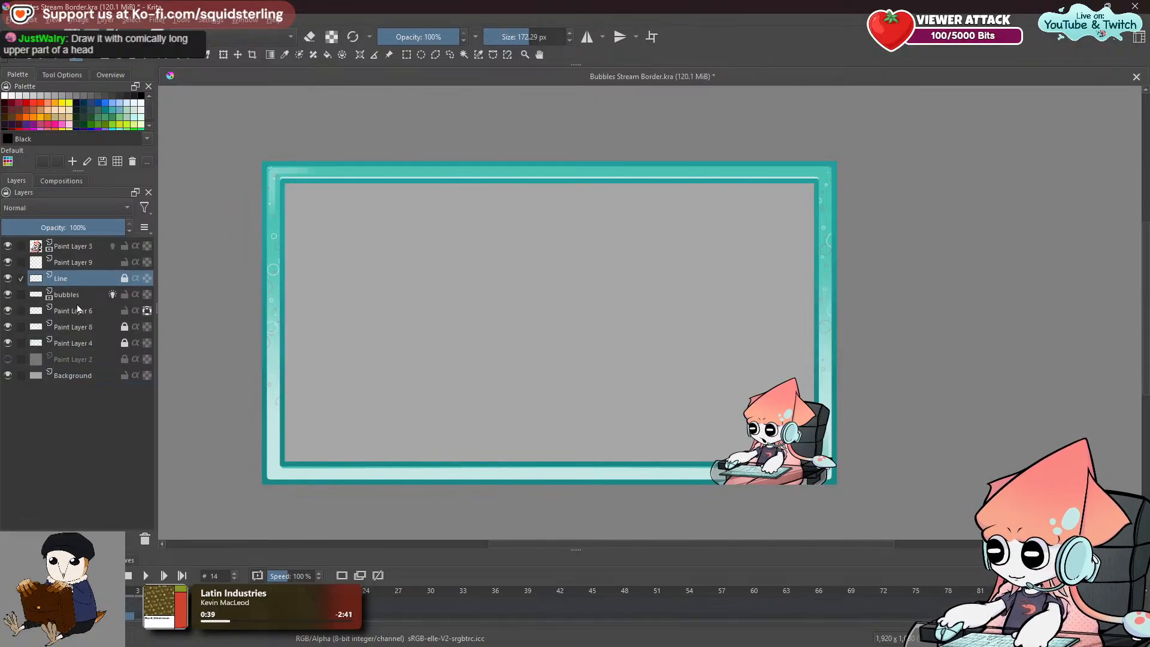
click(72, 246)
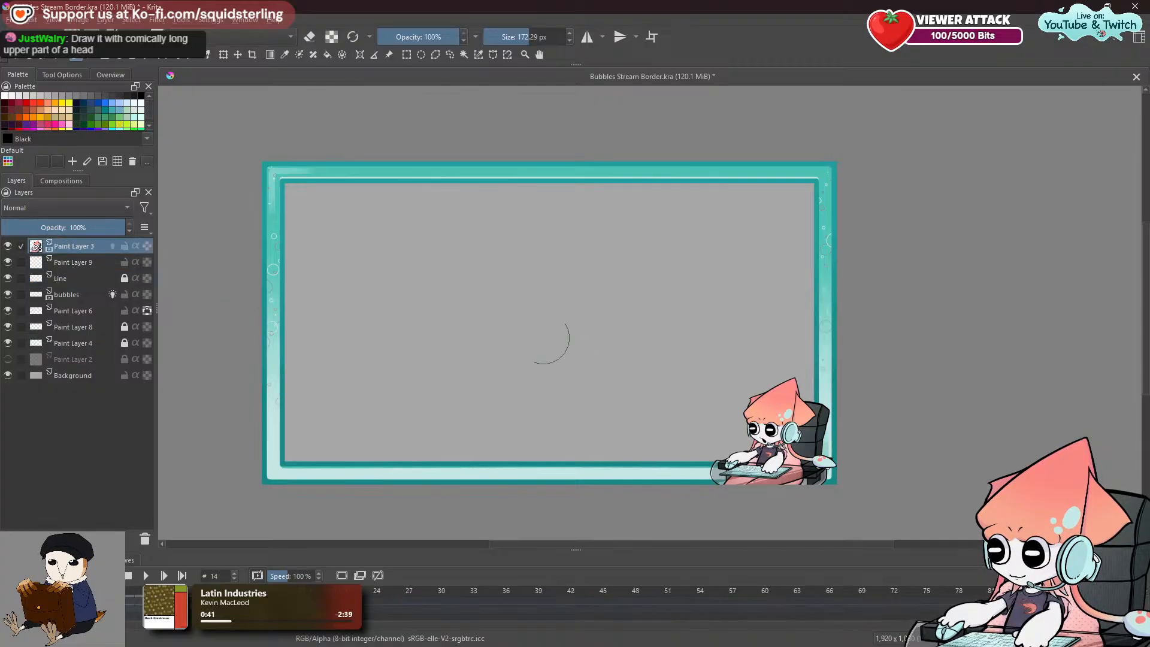
drag(471, 407, 444, 429)
scroll(446, 427, up, 1)
scroll(563, 390, down, 1)
drag(566, 390, 590, 383)
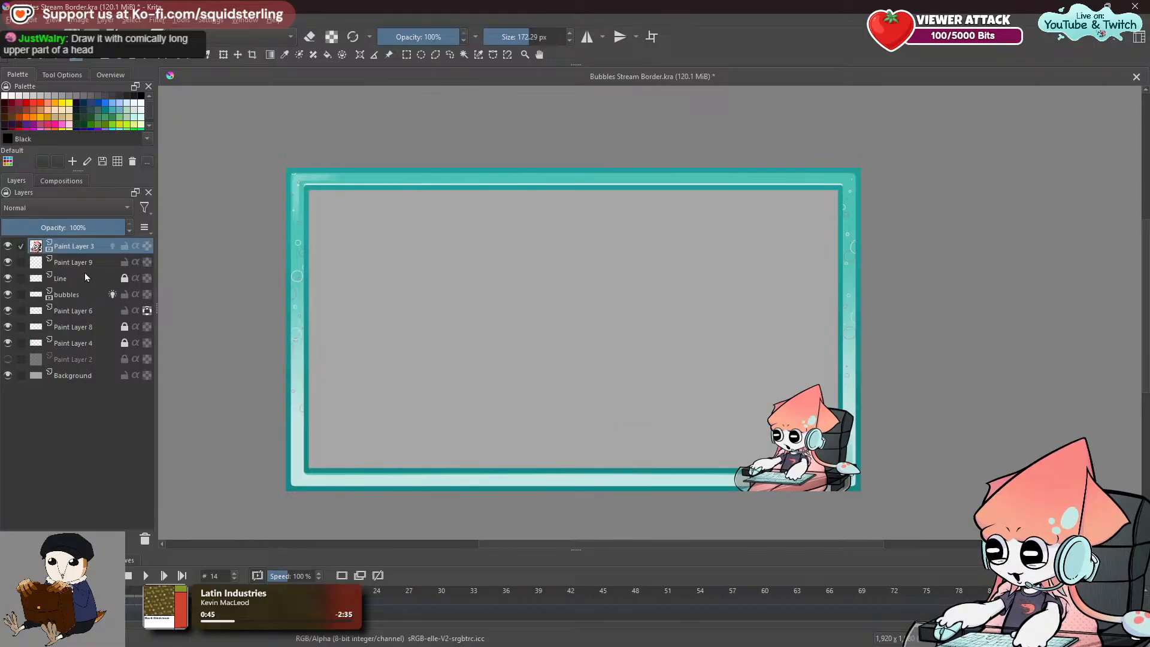
key(Right)
key(Right)
key(Right)
key(Right)
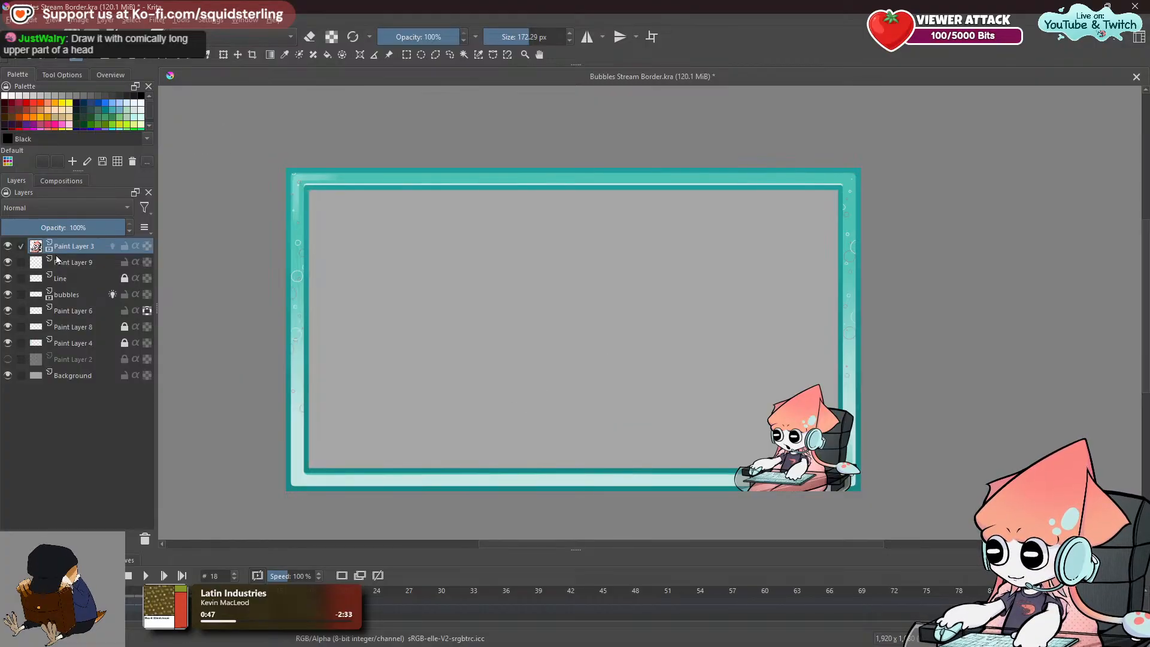
click(150, 592)
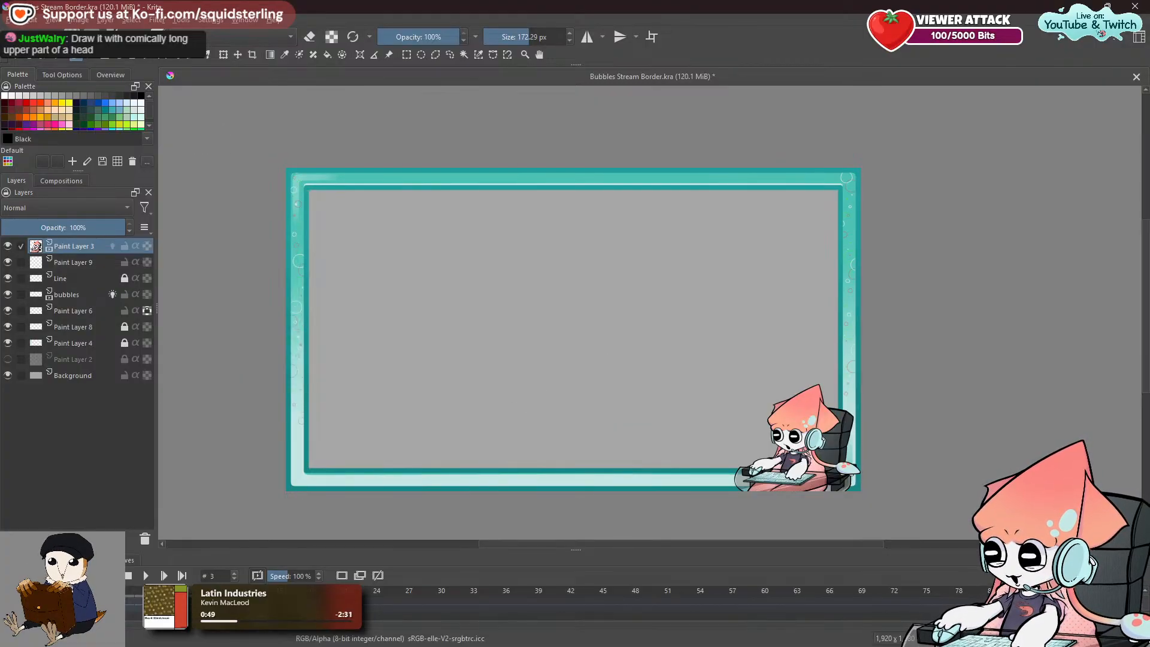
key(Delete)
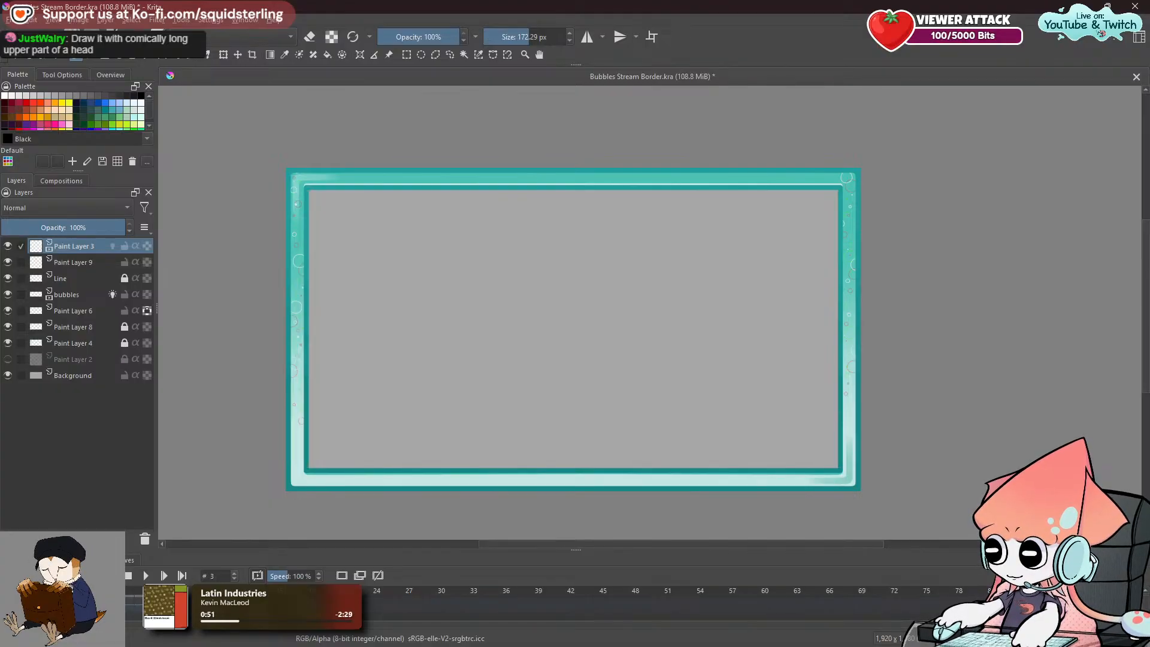
Duplicate the squid character's keyframe on Paint Layer 3 into frame 3.
key(Left)
key(Delete)
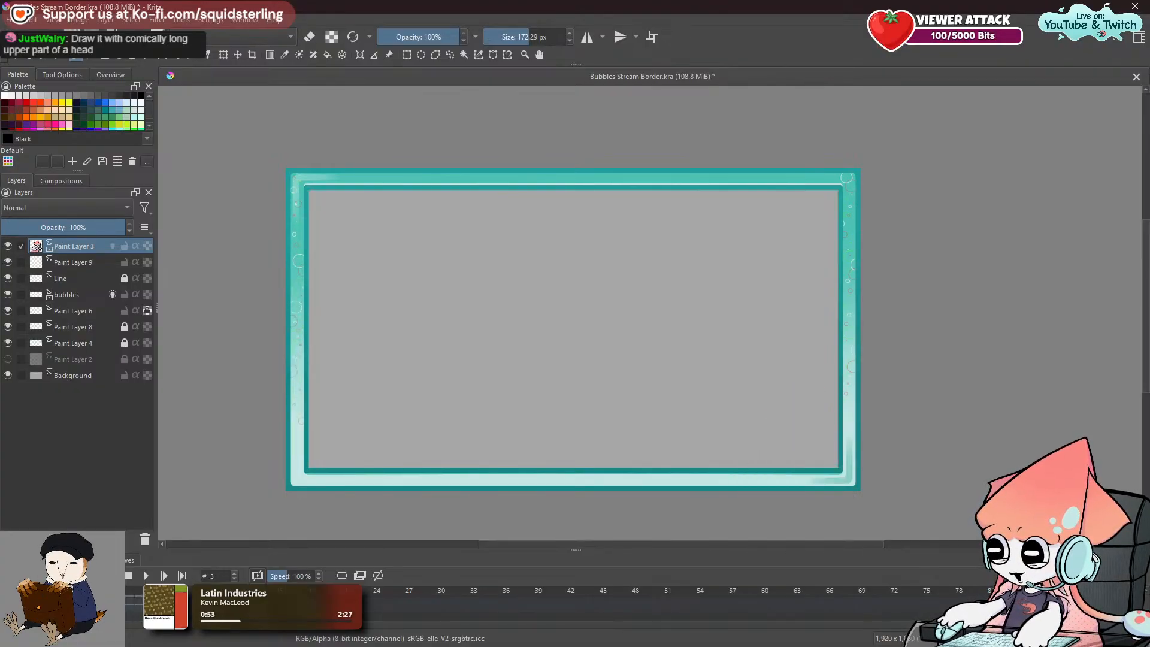
right_click(149, 597)
click(182, 560)
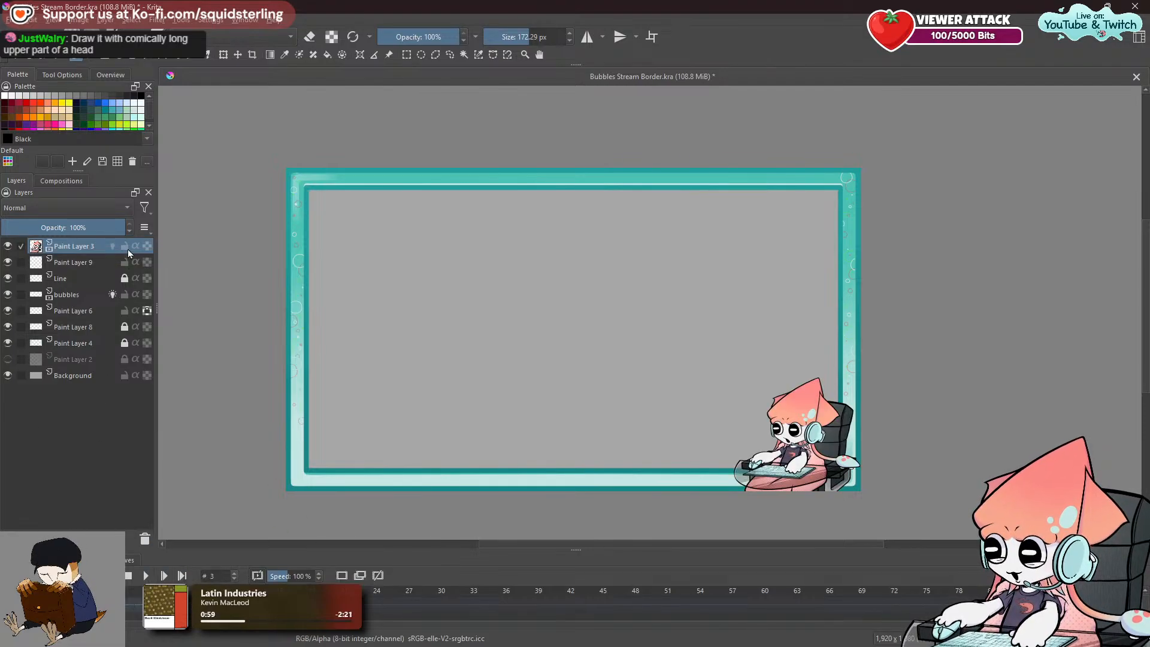
Paint the squid head's orange down over the tops of both eyes with a 6.39 px brush, forming a lowered brow.
scroll(779, 425, up, 6)
mouse_move(796, 444)
mouse_down()
mouse_move(533, 342)
mouse_move(549, 344)
mouse_up()
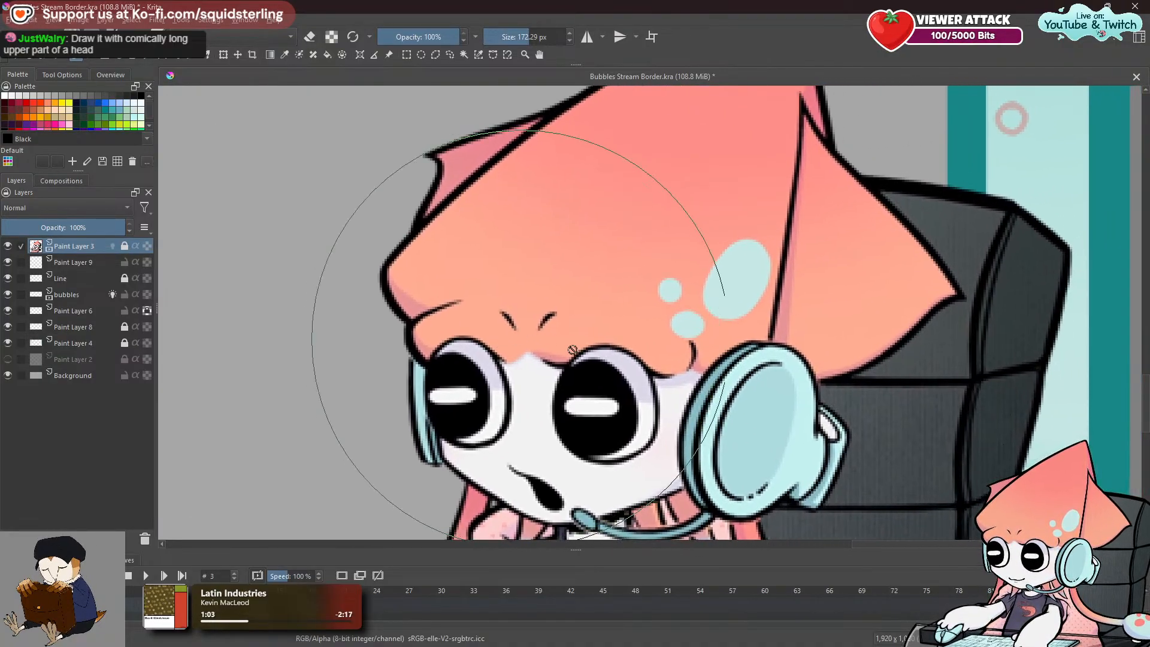
scroll(338, 355, down, 3)
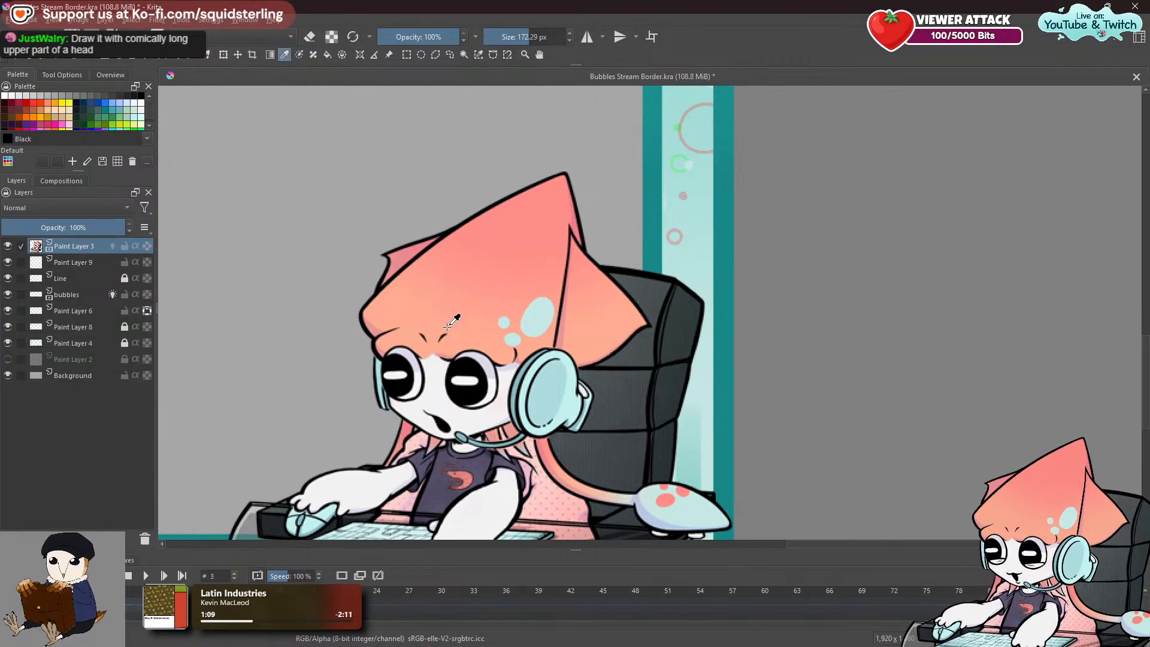
scroll(446, 324, up, 3)
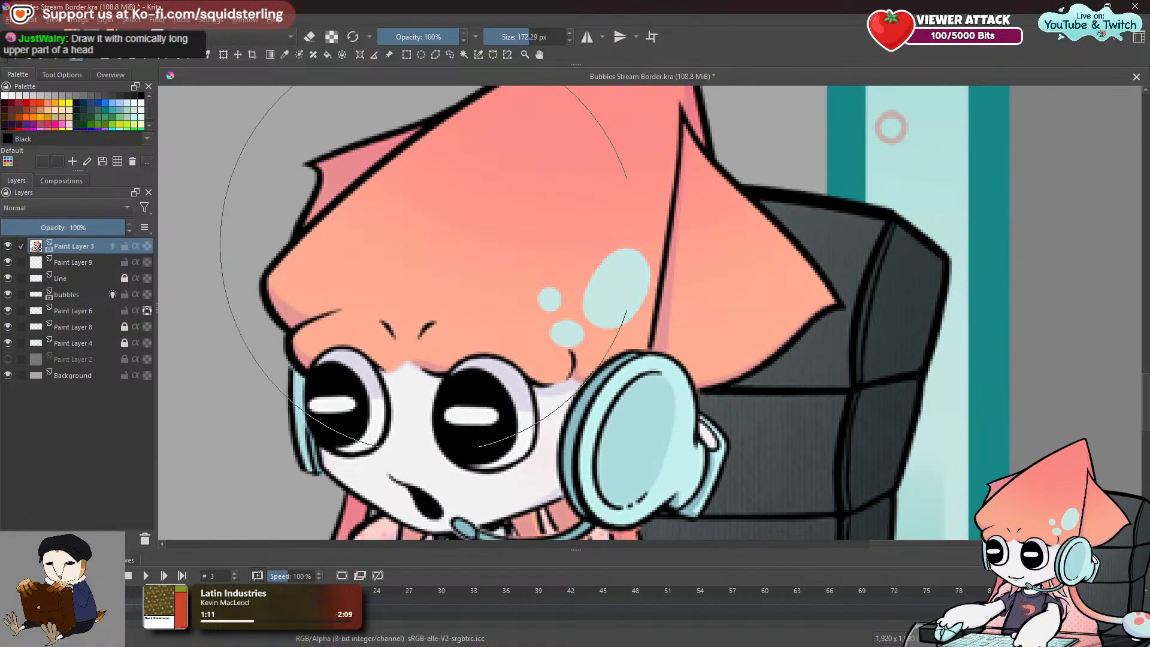
drag(492, 295, 604, 272)
shift+drag(695, 278, 373, 488)
shift+drag(681, 225, 612, 288)
drag(534, 342, 643, 346)
key(ctrl+z)
mouse_move(527, 351)
mouse_down()
mouse_move(607, 345)
mouse_move(596, 339)
mouse_move(622, 329)
mouse_up()
mouse_move(413, 336)
mouse_down()
mouse_move(470, 336)
mouse_move(487, 353)
mouse_move(423, 329)
mouse_up()
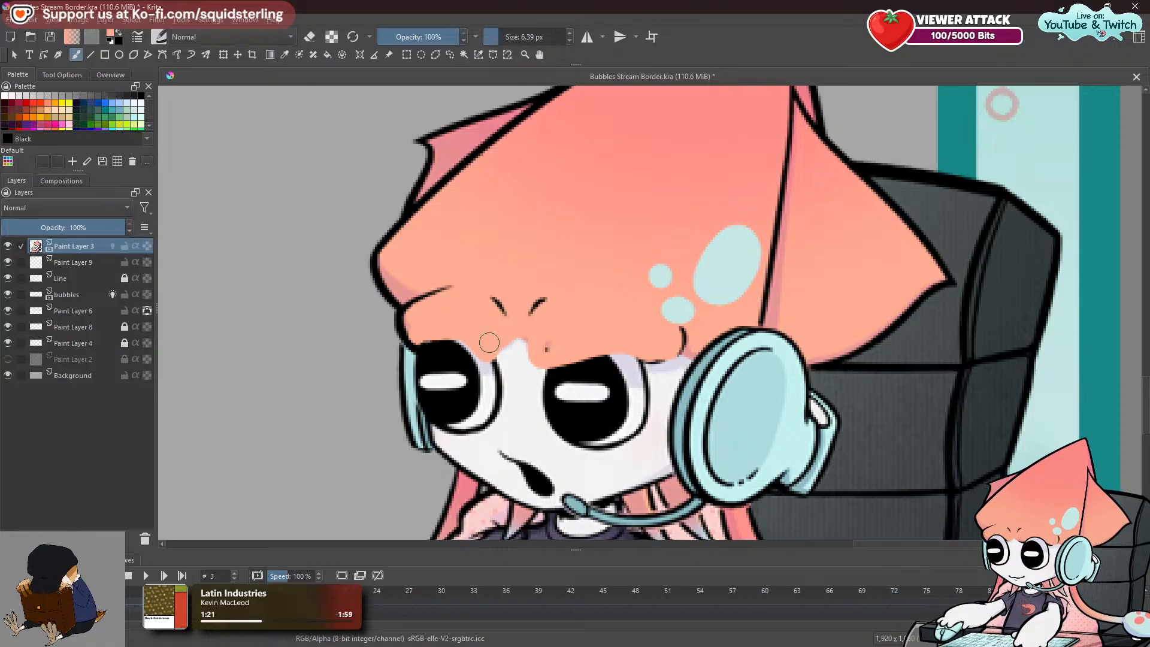
mouse_move(491, 341)
mouse_down()
mouse_move(501, 353)
mouse_move(550, 352)
mouse_move(551, 342)
mouse_up()
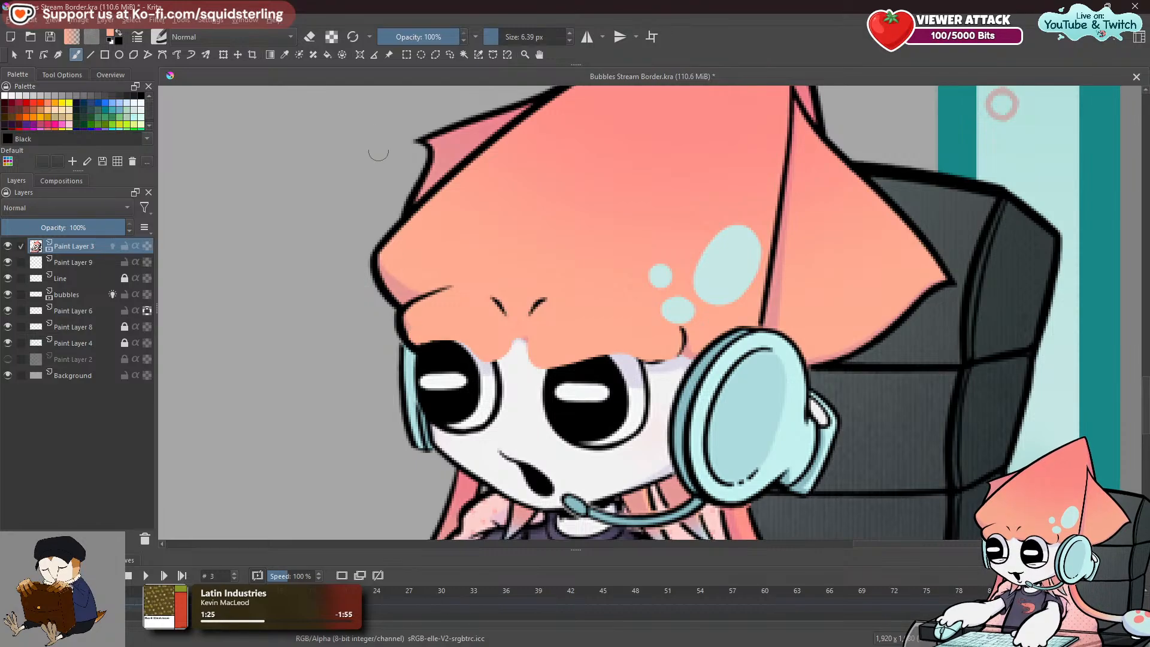
Shade the lower edge of the lowered brow with the darker pink sampled from the head, using 2.92 px and 1.01 px brushes.
click(283, 55)
click(436, 161)
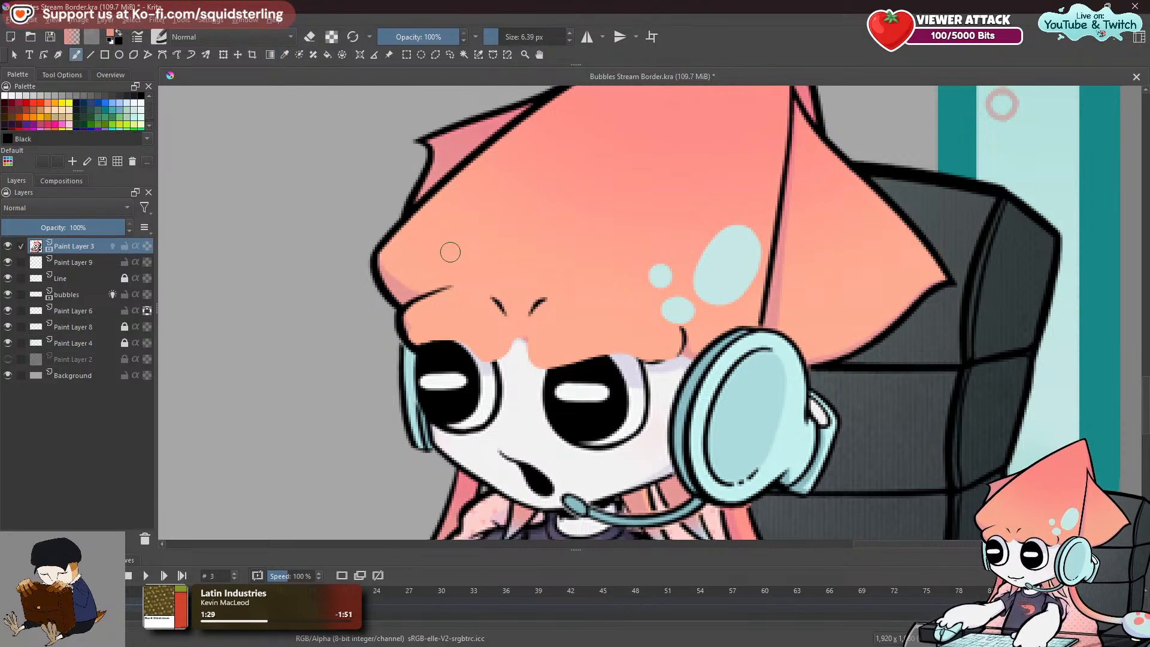
shift+drag(443, 253, 431, 270)
drag(406, 317, 430, 334)
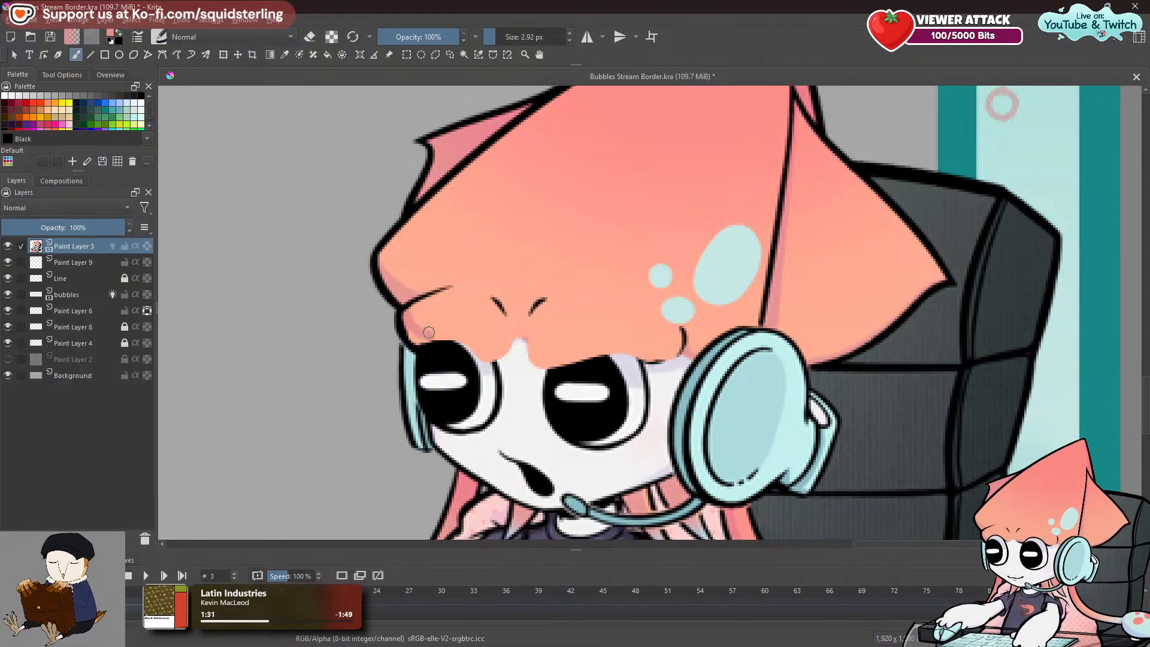
key(shift)
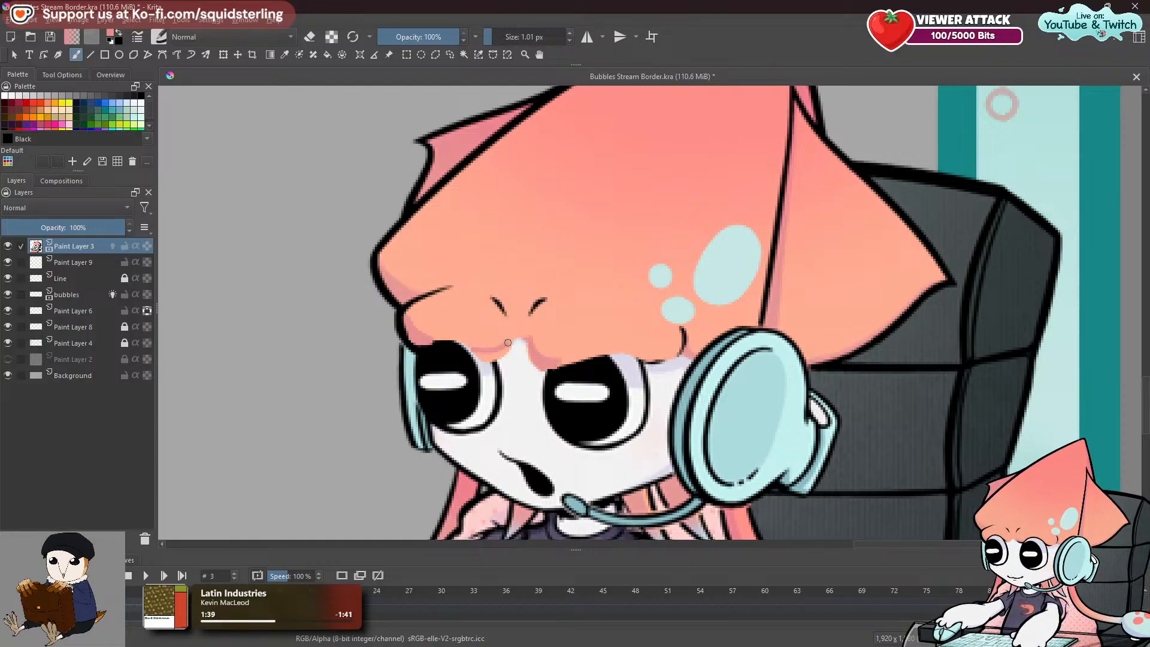
key(ctrl+z)
mouse_move(504, 352)
mouse_down()
mouse_move(515, 340)
mouse_move(492, 360)
mouse_move(507, 349)
mouse_up()
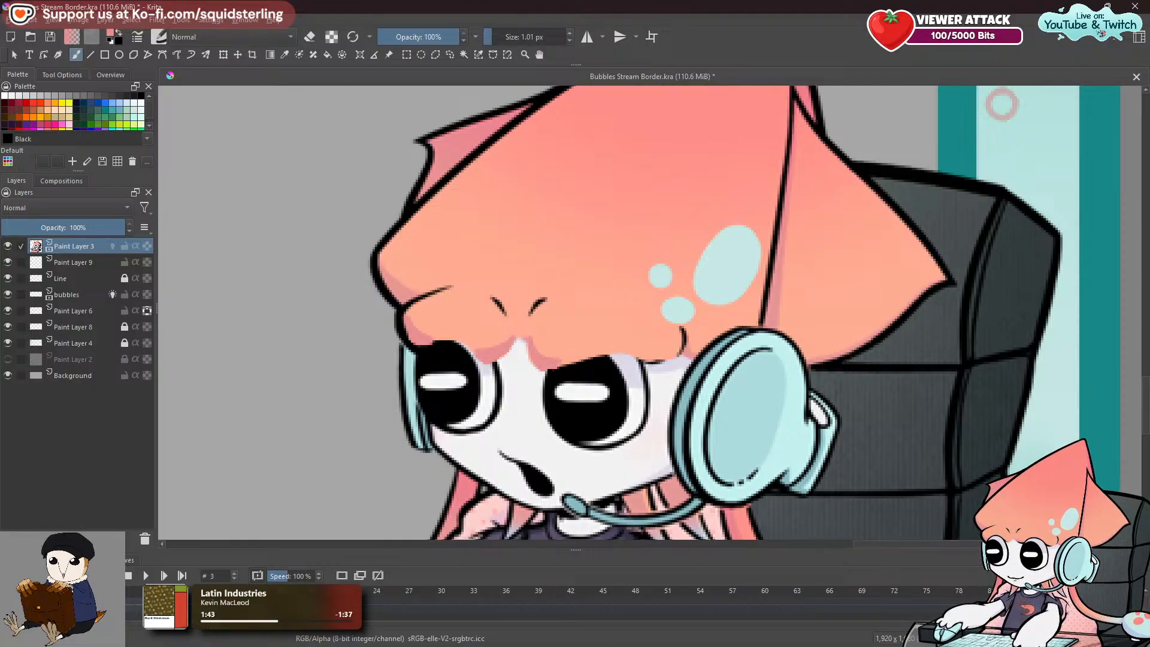
Outline the lower edges of the brow folds above both eyes in black with the 1.01 px brush.
click(142, 95)
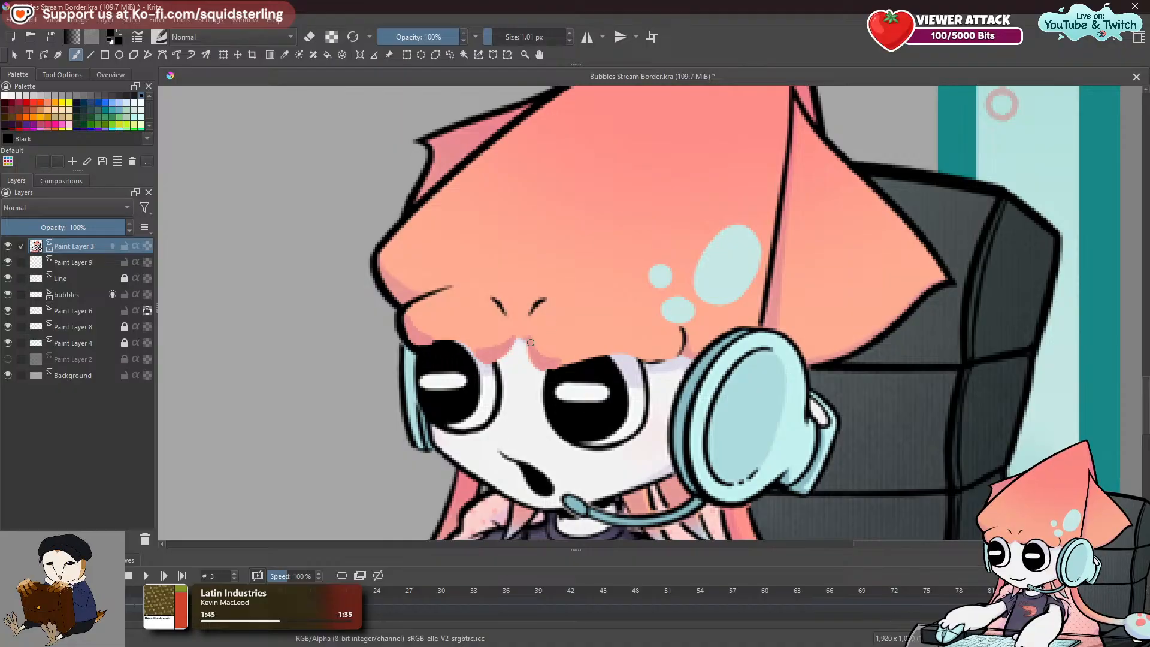
key(ctrl+z)
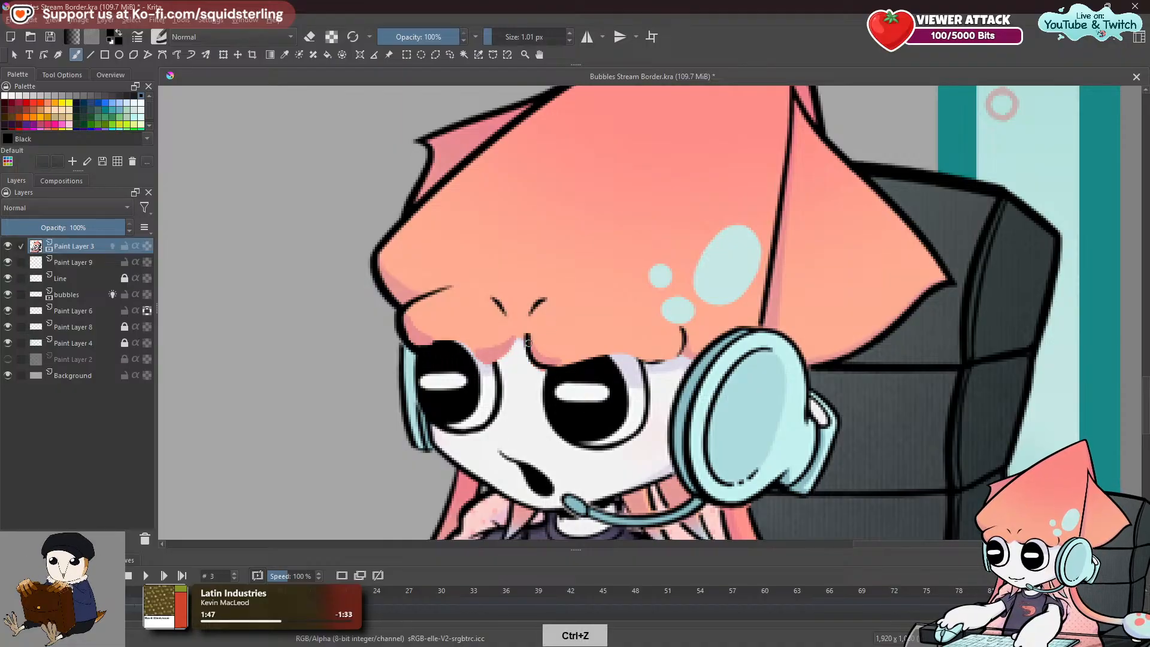
key(ctrl+z)
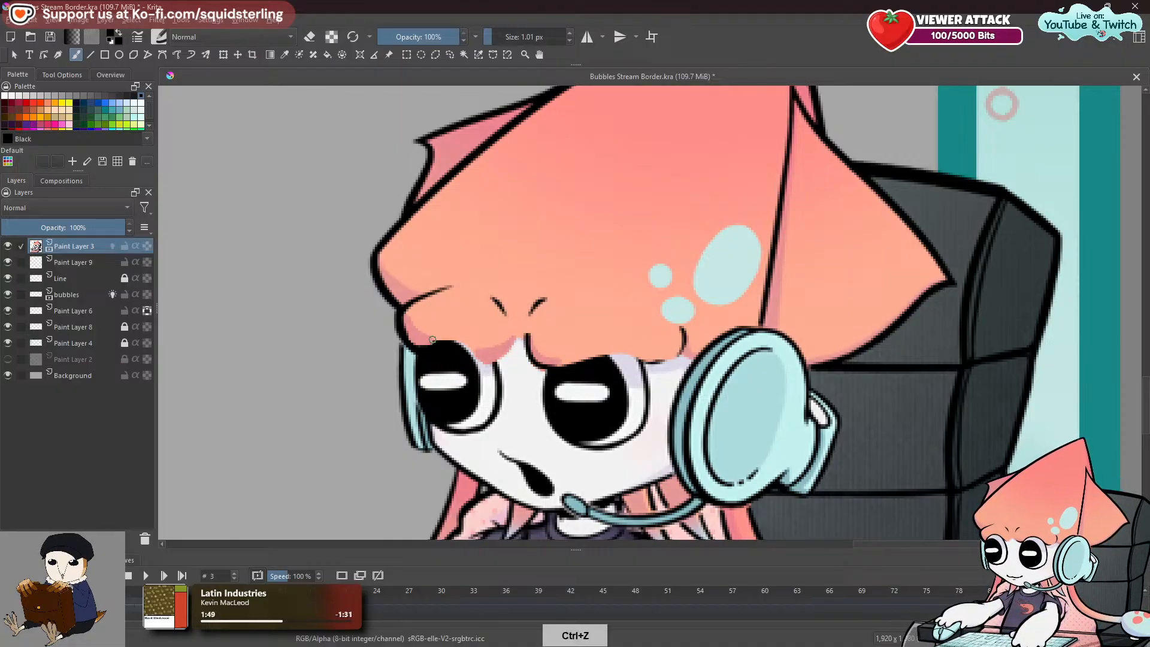
drag(478, 361, 502, 359)
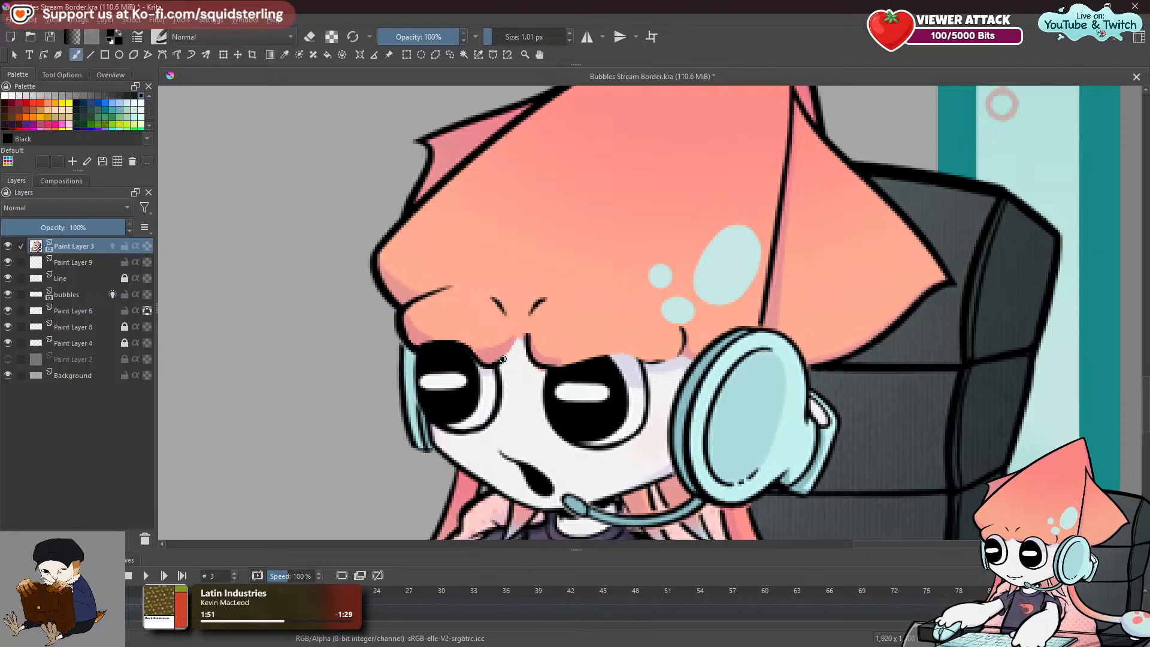
Sample the face's lavender shadow colour and paint a shadow beneath the brow between the eyes with a 3.13 px brush.
key(space)
mouse_move(639, 338)
mouse_down()
mouse_move(649, 321)
mouse_move(640, 322)
mouse_up()
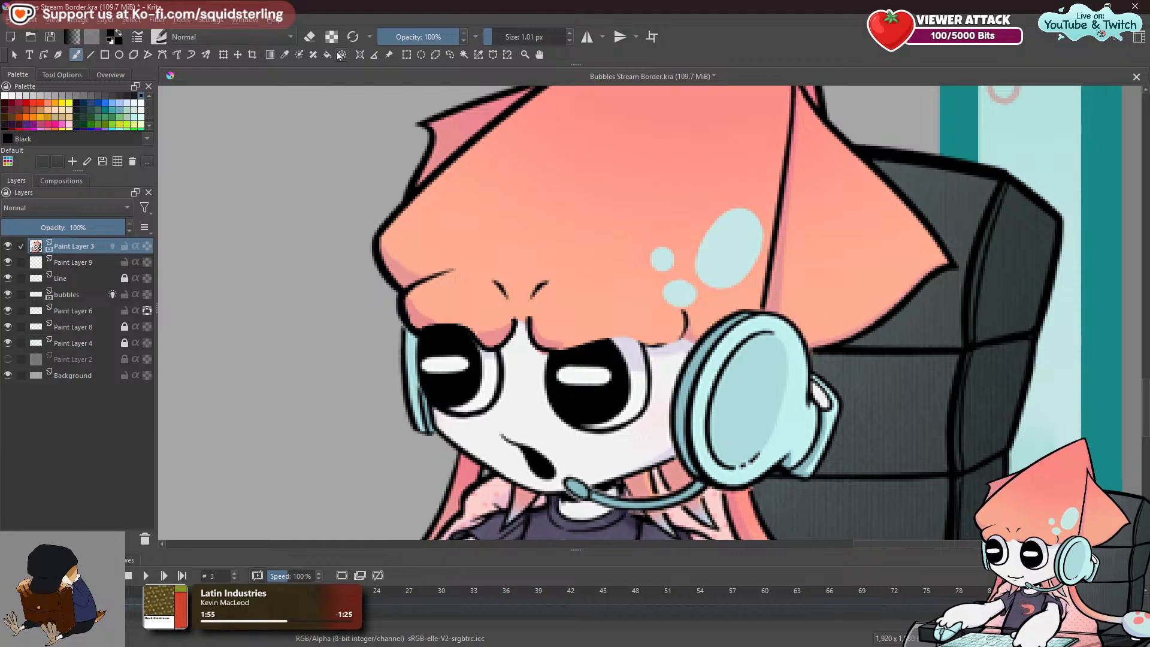
click(286, 56)
click(677, 343)
click(76, 55)
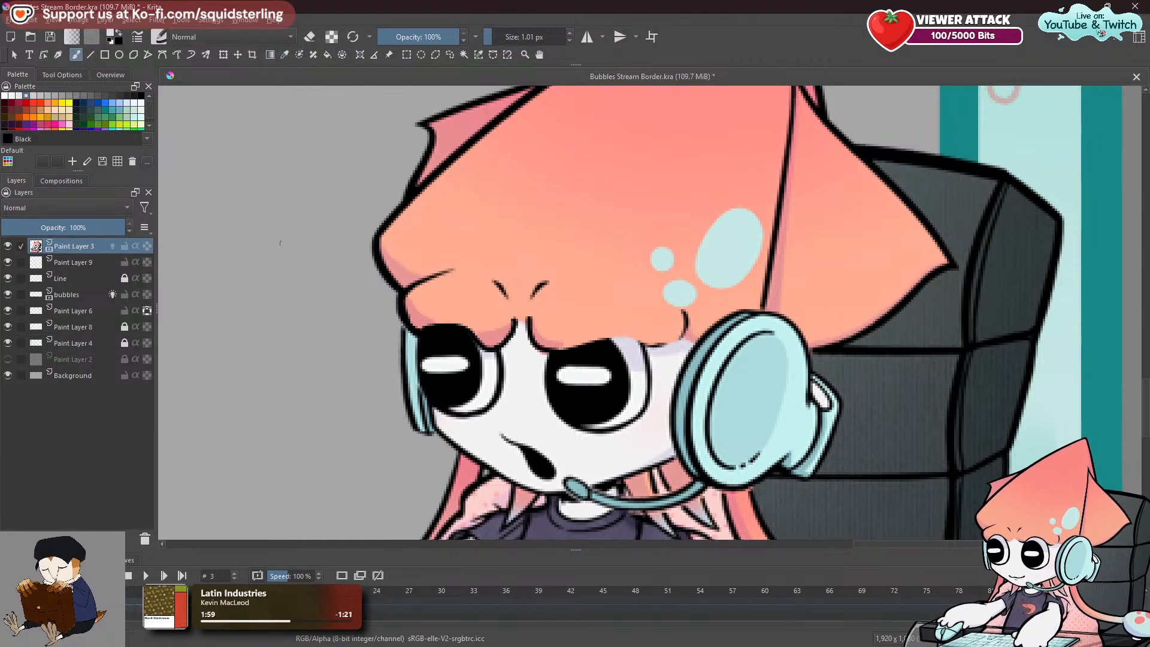
key(shift)
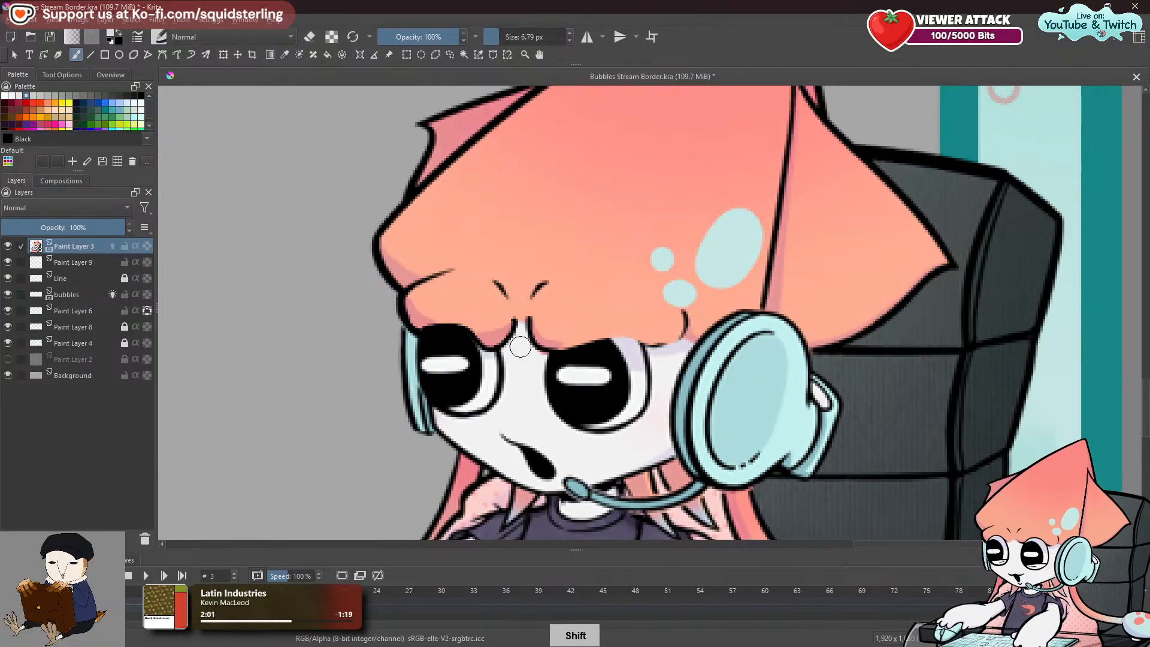
drag(520, 350, 529, 349)
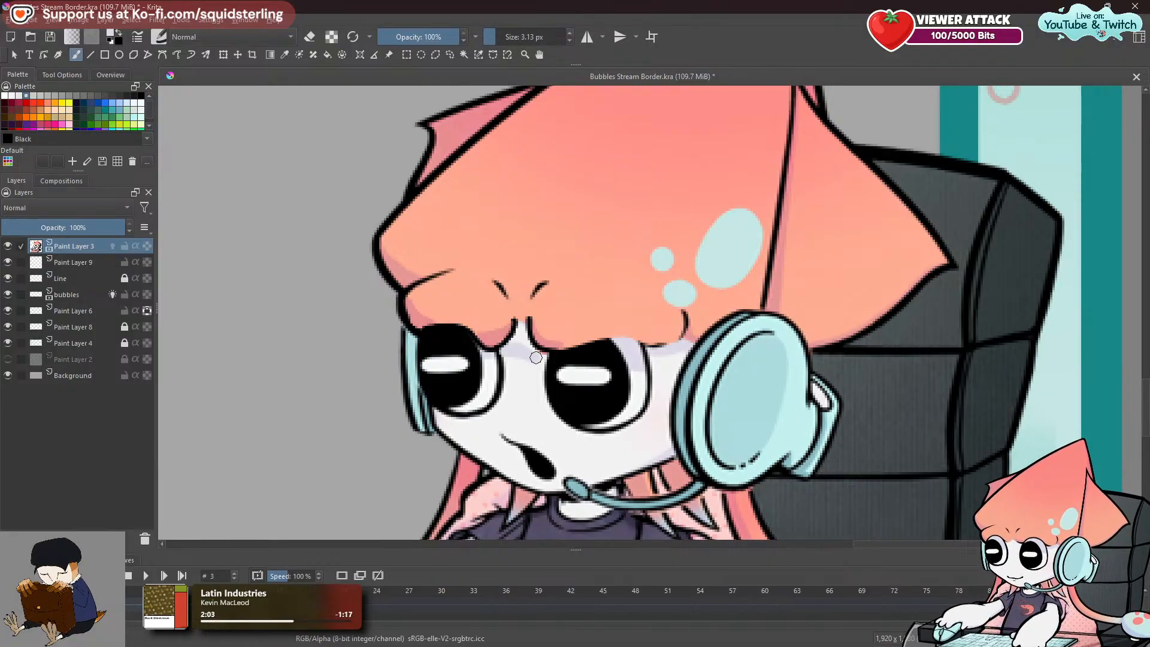
key(ctrl)
mouse_move(524, 328)
mouse_down()
mouse_move(540, 357)
mouse_move(507, 354)
mouse_move(539, 357)
mouse_up()
scroll(528, 339, down, 10)
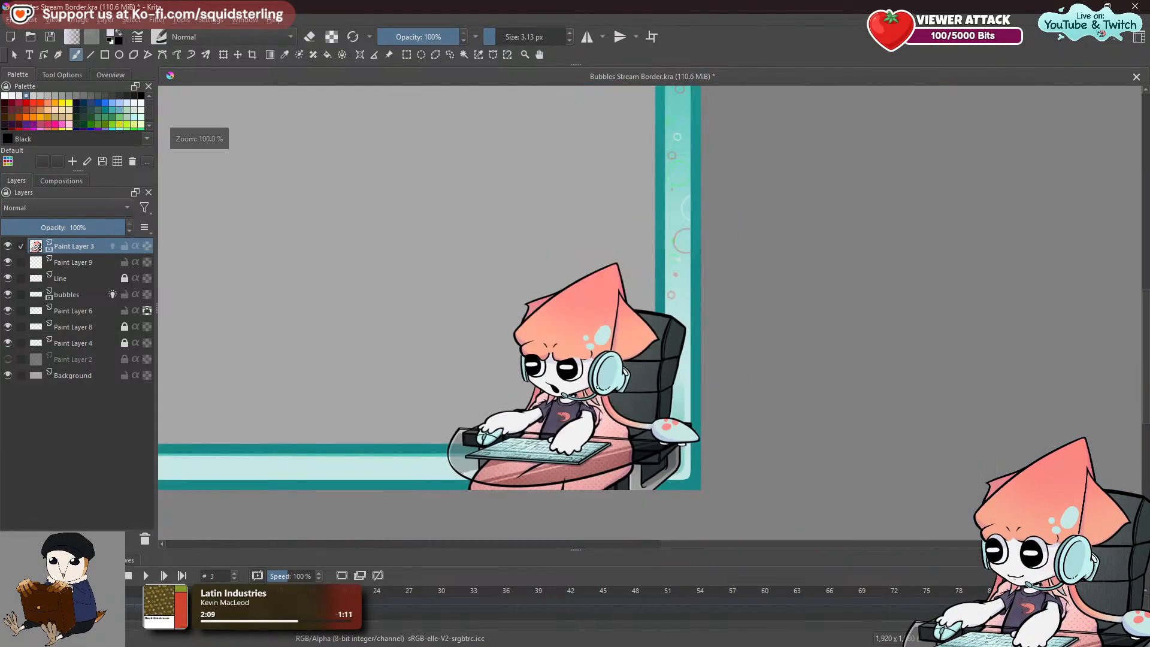
Paint over the two small eyebrow marks on the forehead with sampled head orange, using the 3.13 px brush.
scroll(473, 337, up, 10)
drag(473, 337, 585, 447)
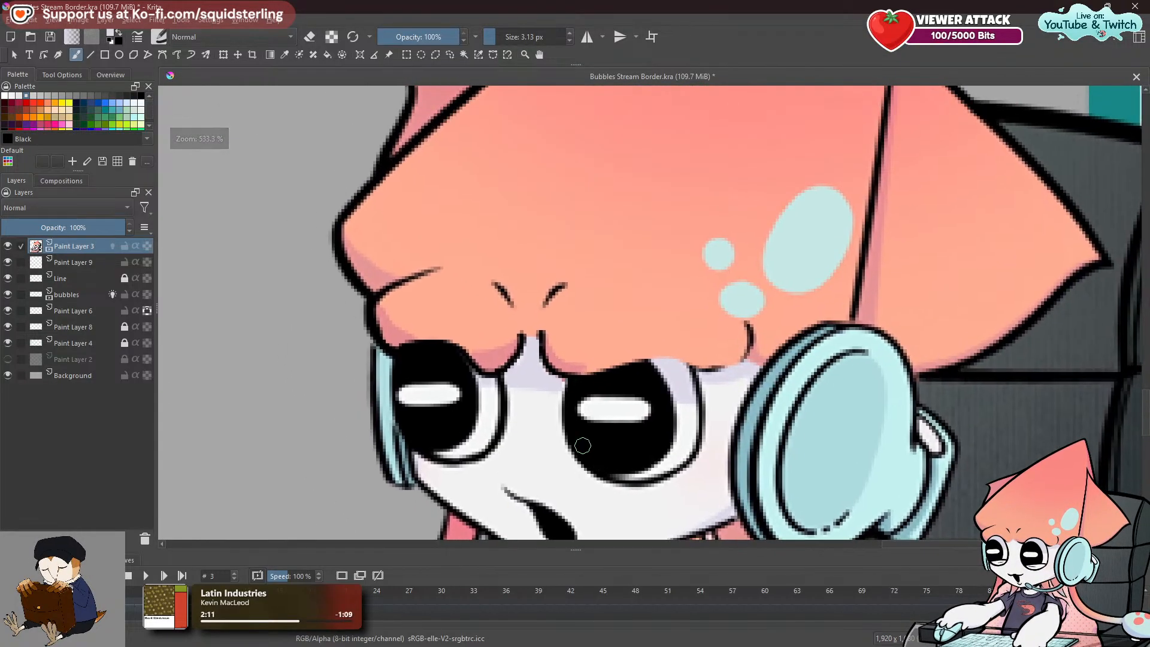
click(285, 54)
click(449, 213)
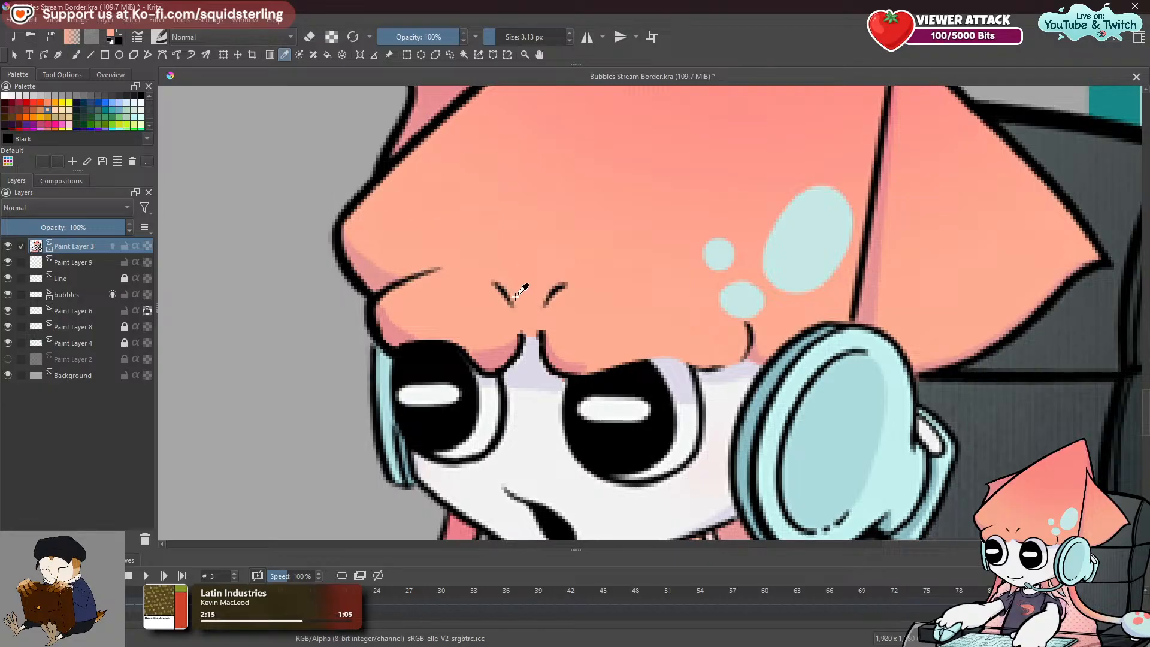
click(81, 58)
mouse_move(494, 286)
mouse_down()
mouse_move(513, 303)
mouse_move(498, 292)
mouse_move(558, 289)
mouse_move(540, 294)
mouse_up()
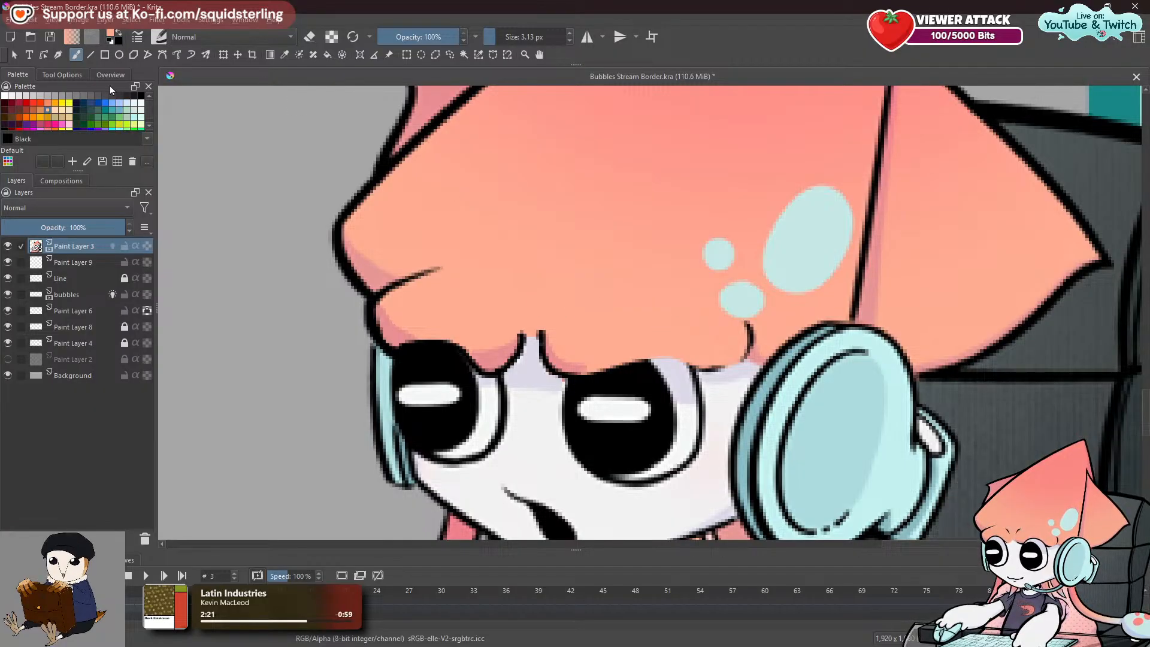
Draw two curved black frown lines on the forehead above the brow folds with a 0.01 px brush.
click(141, 95)
mouse_move(552, 303)
mouse_down()
mouse_move(523, 325)
mouse_move(570, 302)
mouse_up()
key(ctrl+z)
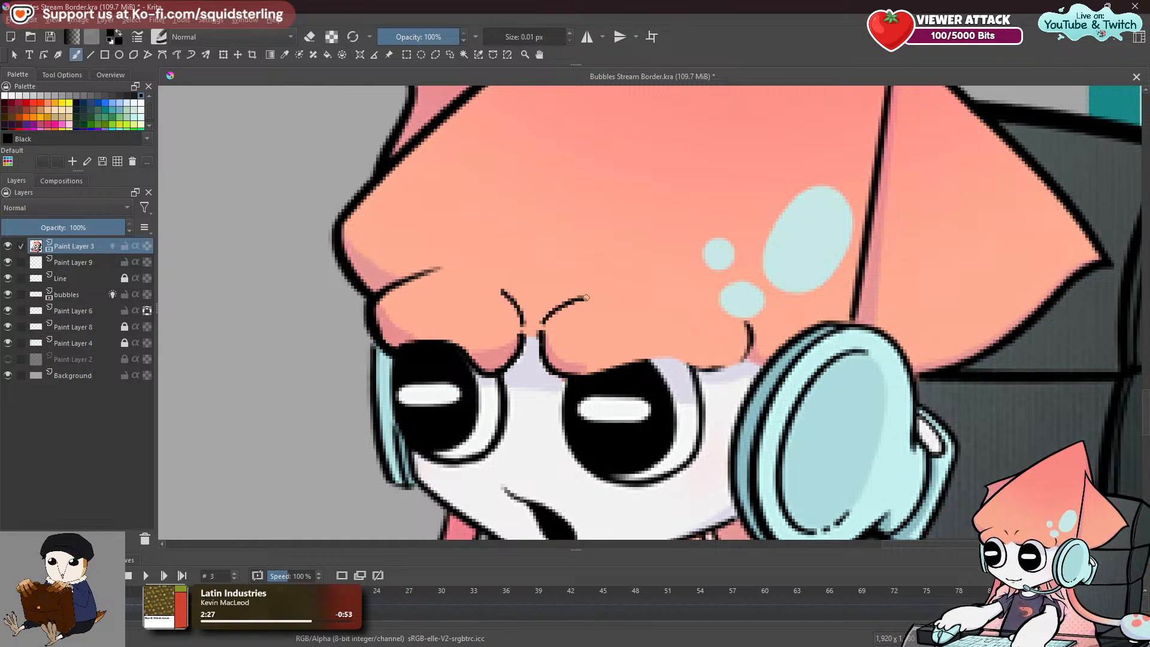
scroll(590, 299, down, 5)
scroll(643, 299, up, 1)
scroll(591, 332, up, 1)
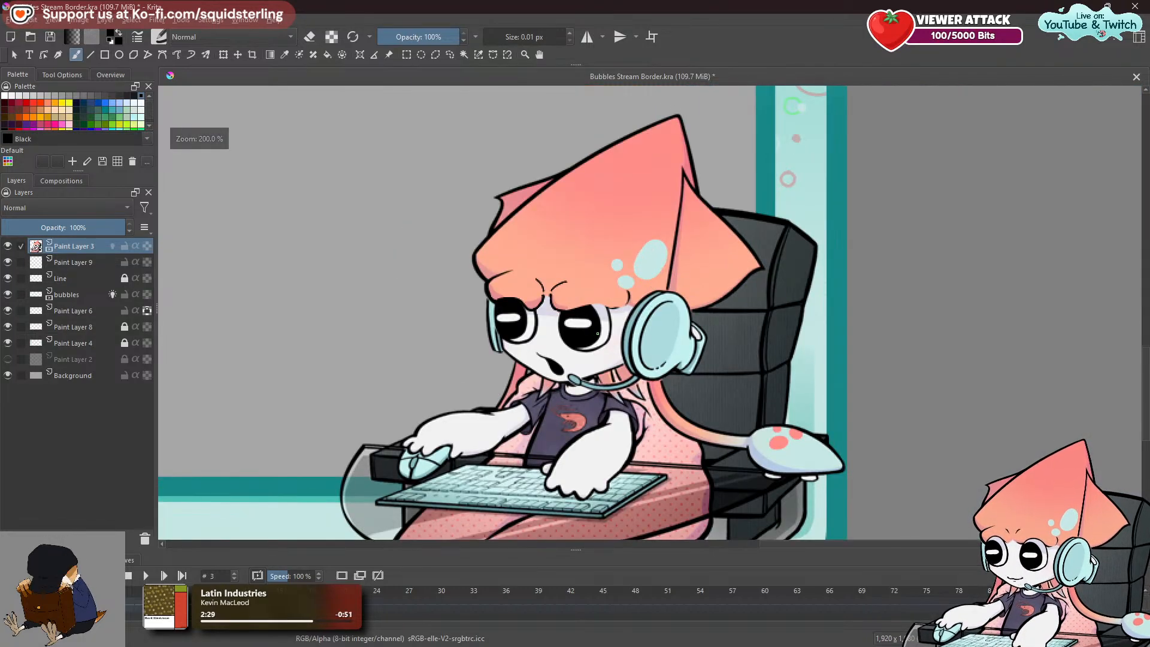
scroll(589, 327, down, 2)
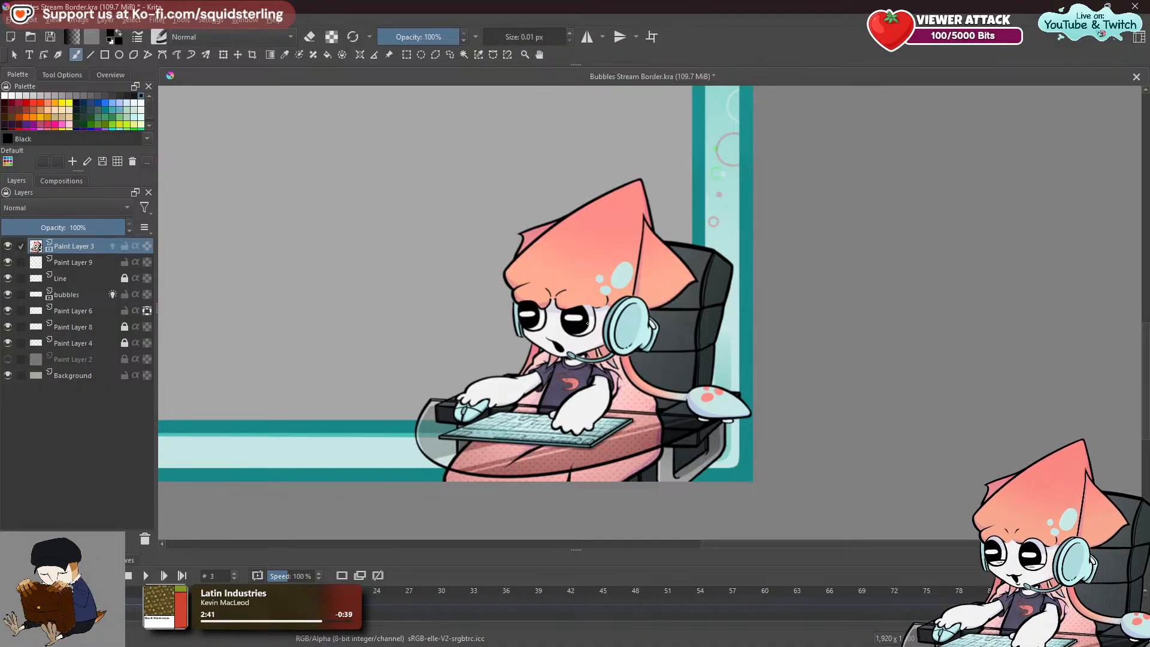
Rework the black frown lines so they join the brow outlines between the eyes.
scroll(593, 281, up, 4)
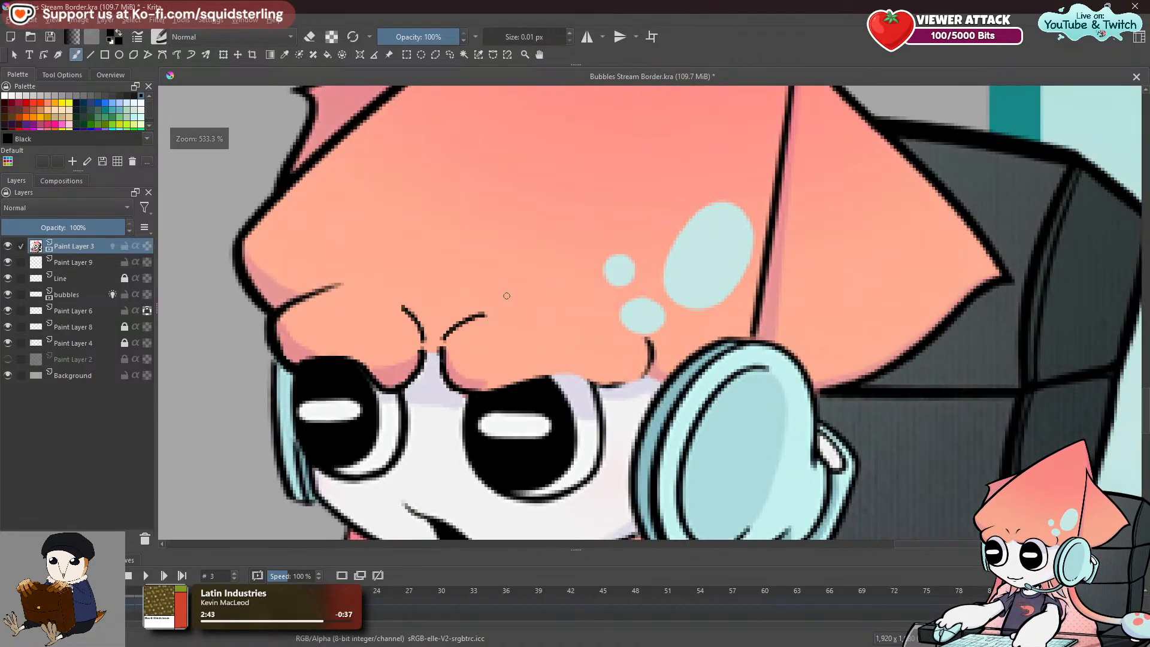
scroll(513, 296, up, 1)
key(ctrl+z)
mouse_move(536, 318)
mouse_down()
mouse_move(564, 382)
mouse_move(669, 328)
mouse_up()
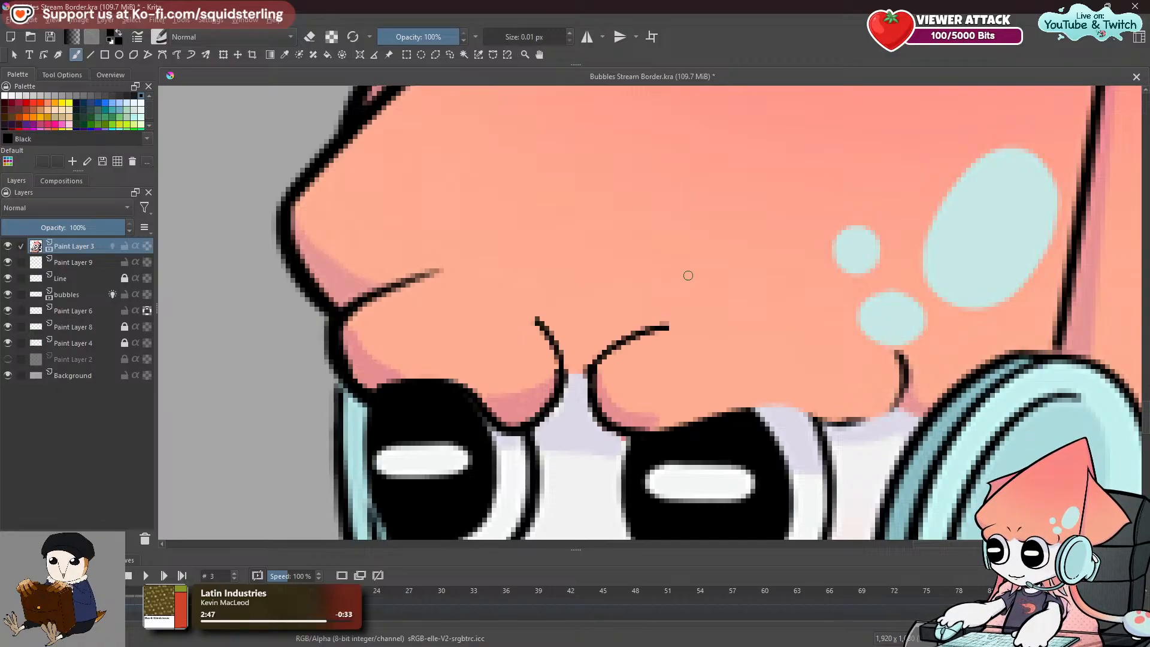
Play the animation, examine the squid's changing expression both in the full border and up close, and stop playback.
scroll(685, 284, down, 3)
scroll(579, 298, down, 4)
drag(527, 295, 744, 385)
scroll(650, 300, up, 1)
drag(650, 300, 675, 347)
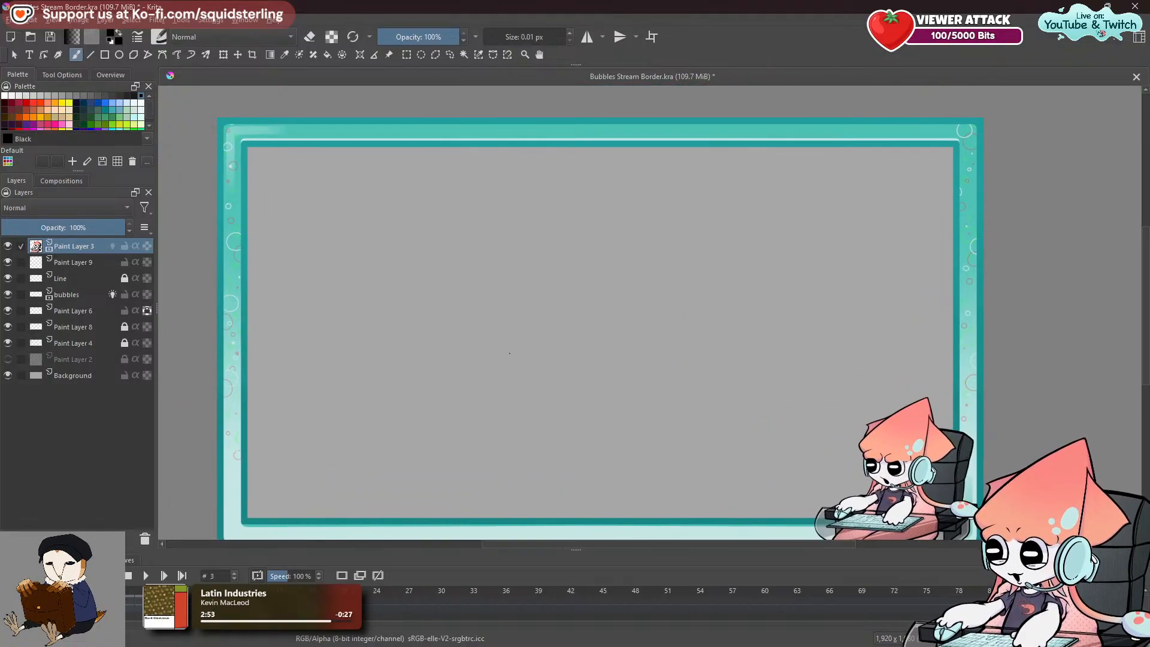
click(145, 576)
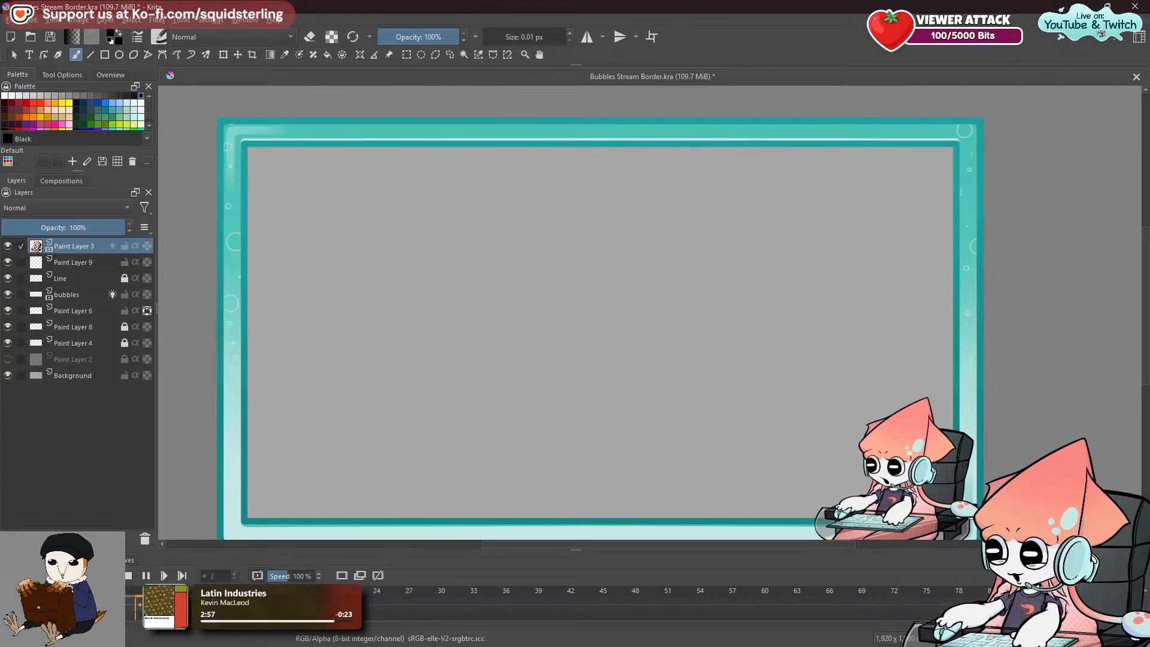
drag(890, 476, 658, 381)
scroll(671, 389, up, 2)
drag(742, 429, 795, 441)
scroll(795, 440, down, 1)
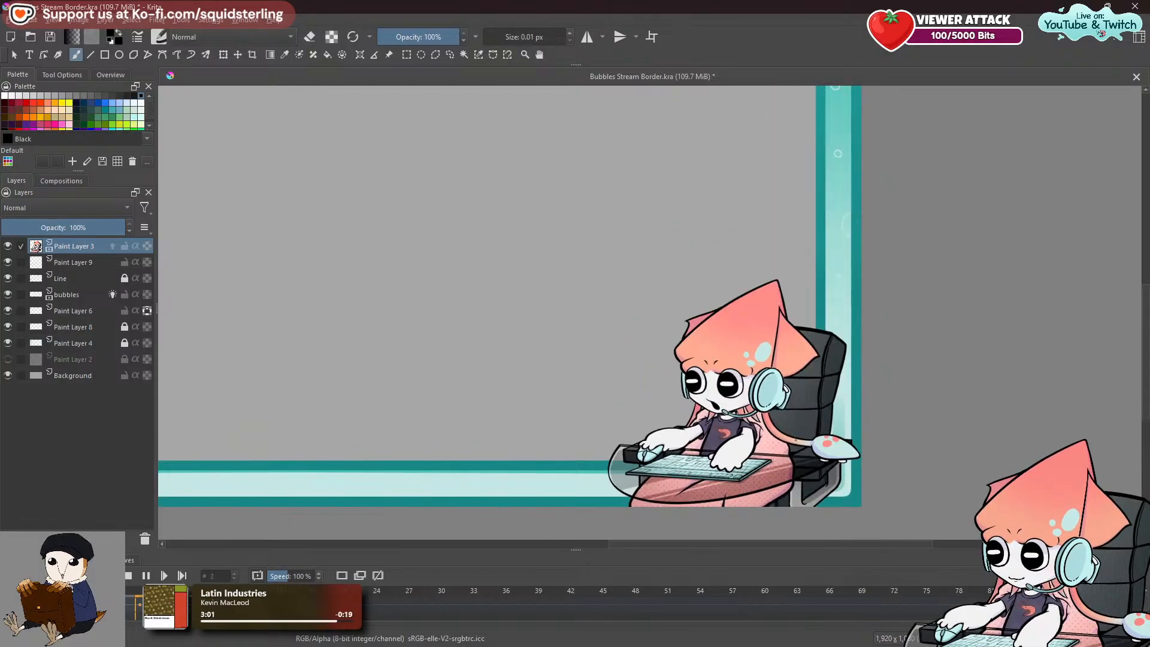
scroll(795, 440, down, 2)
scroll(670, 449, up, 1)
drag(622, 412, 738, 458)
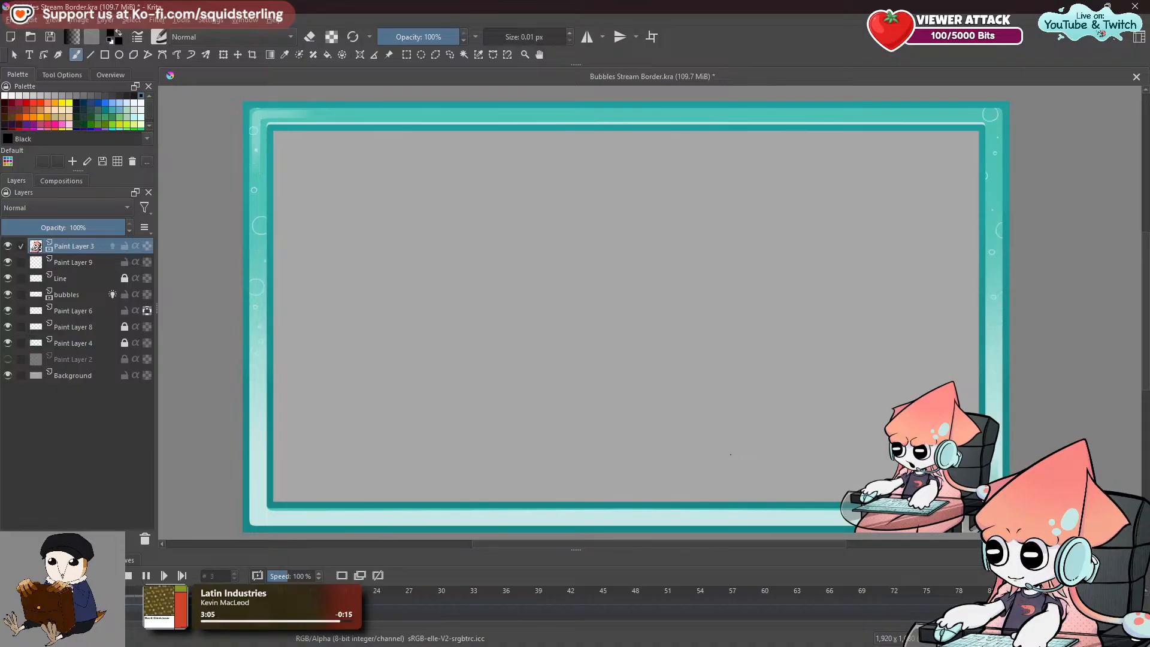
drag(867, 445, 737, 391)
scroll(737, 390, up, 4)
scroll(779, 431, down, 1)
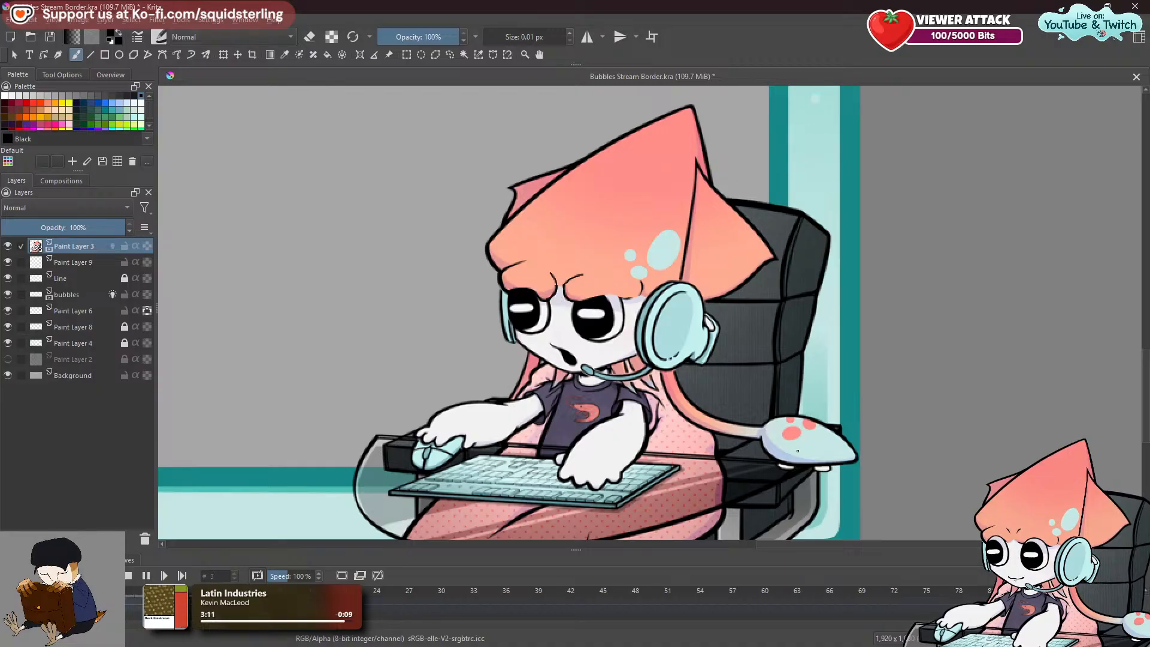
scroll(677, 461, down, 1)
scroll(677, 461, up, 2)
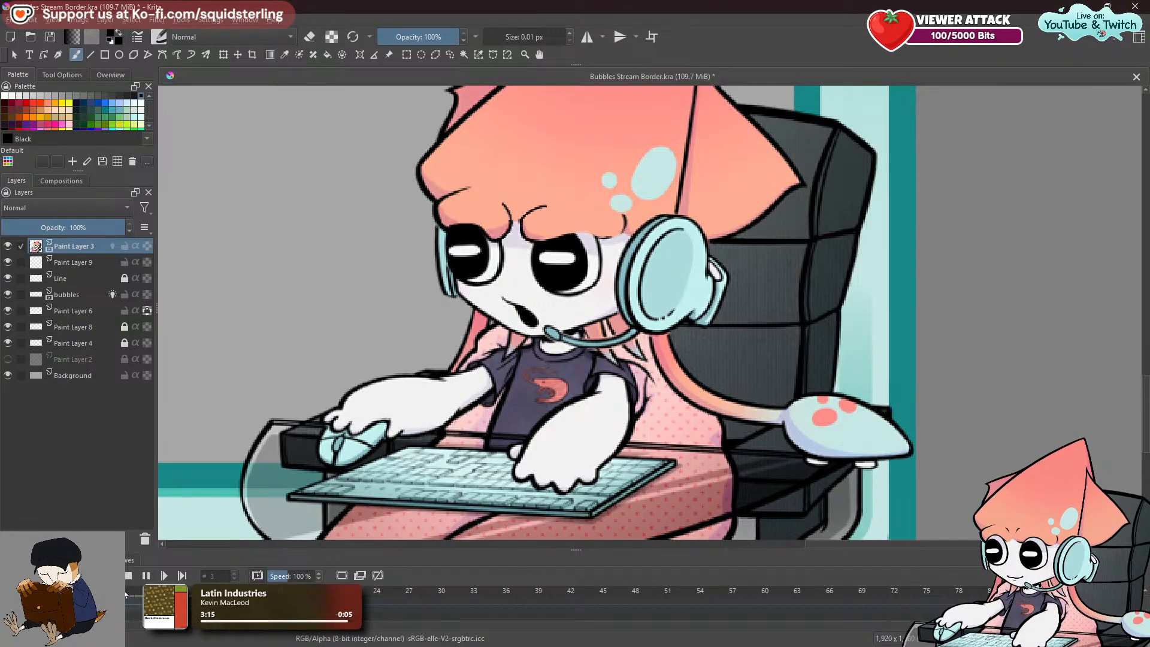
click(146, 576)
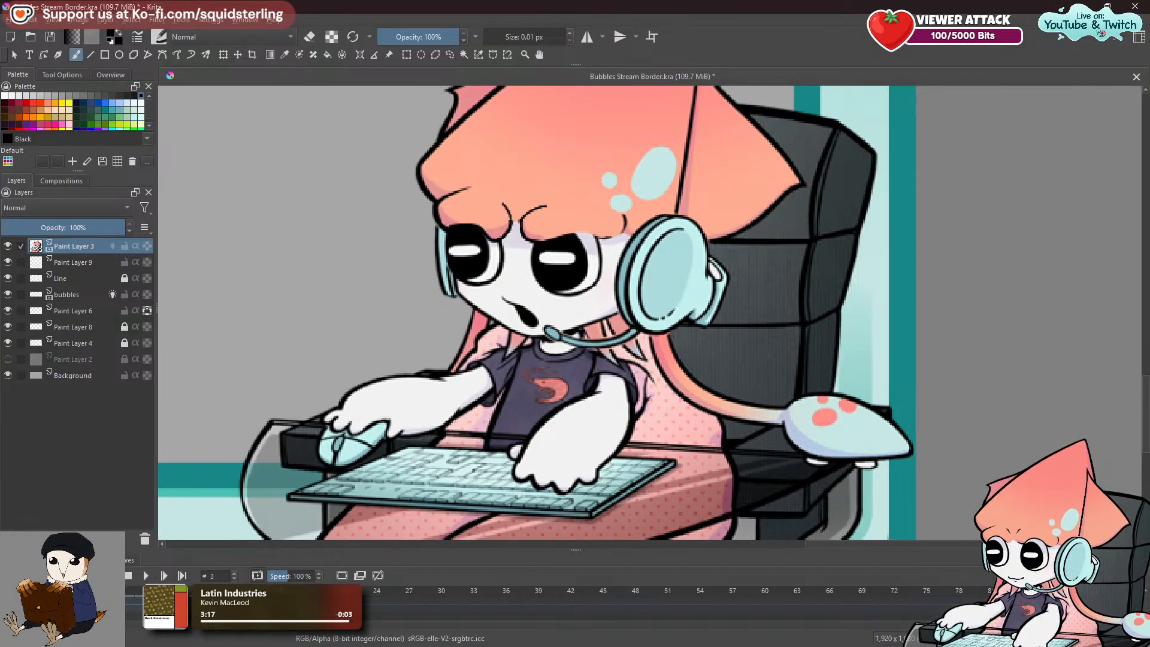
Paint over the squid's open mouth with the sampled white face colour, using a 9.68 px brush.
scroll(506, 280, up, 2)
click(283, 54)
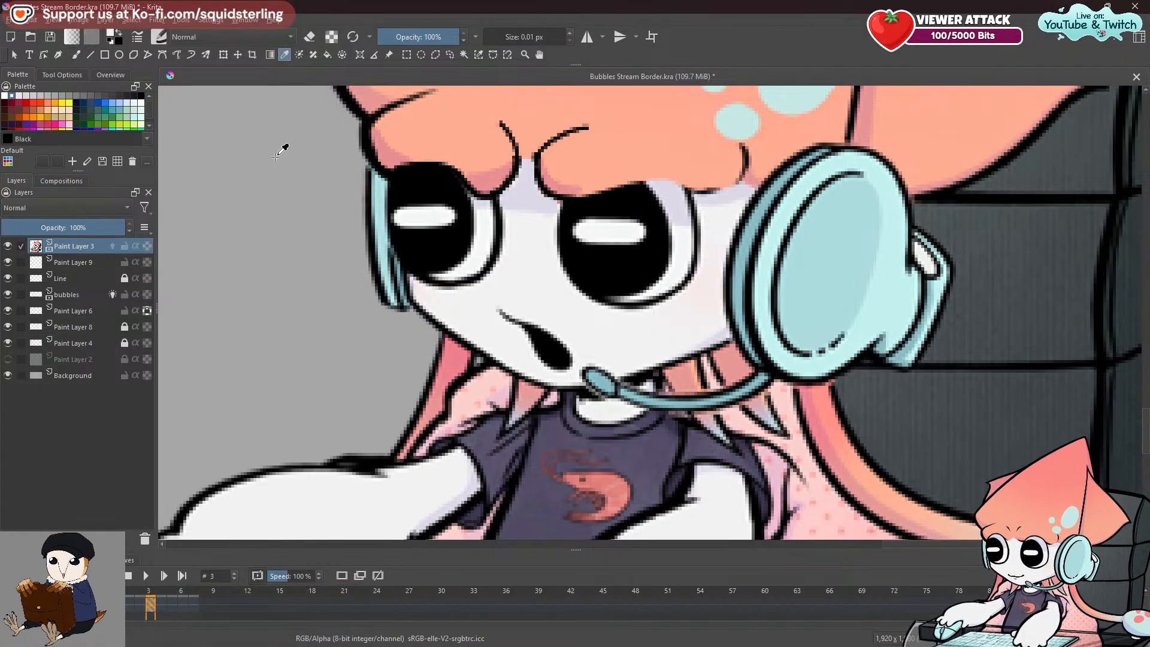
key(b)
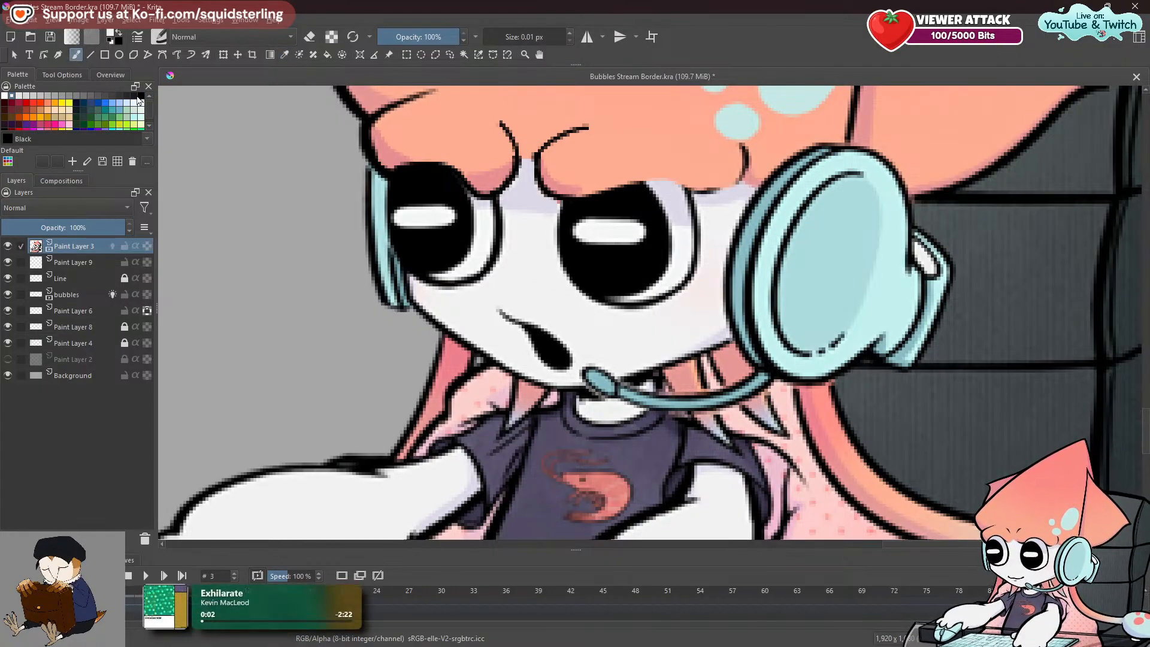
mouse_move(526, 303)
mouse_down()
mouse_move(556, 352)
mouse_move(544, 328)
mouse_up()
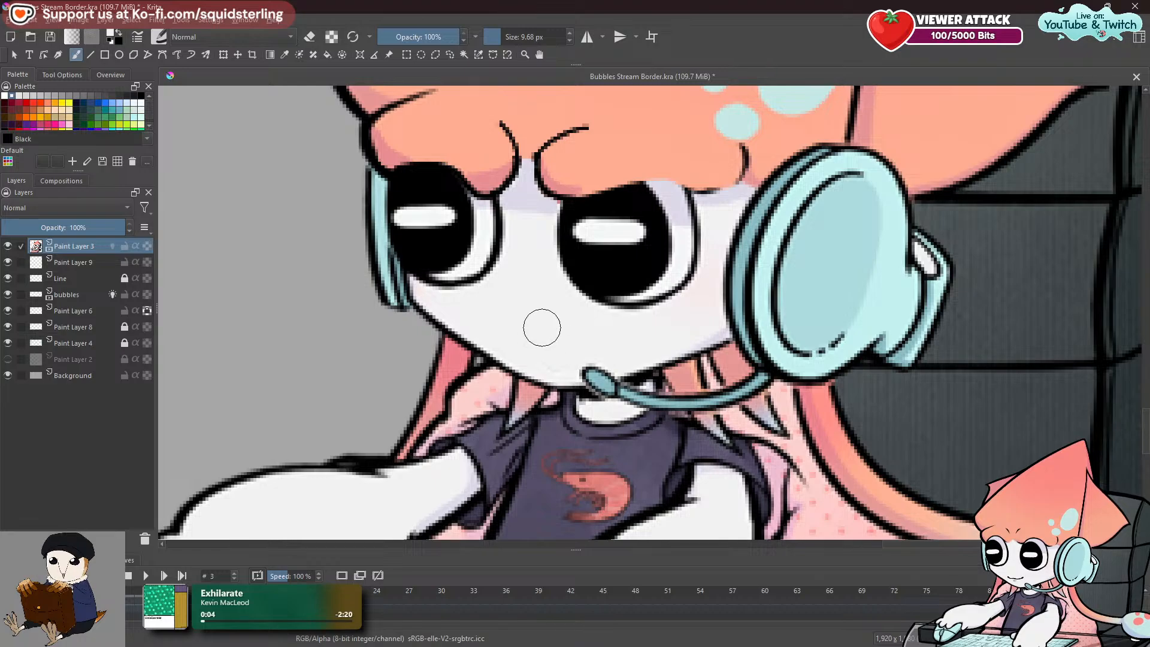
Draw a gritted-teeth mouth on the squid's face in sampled black with a 0.46 px brush.
click(284, 55)
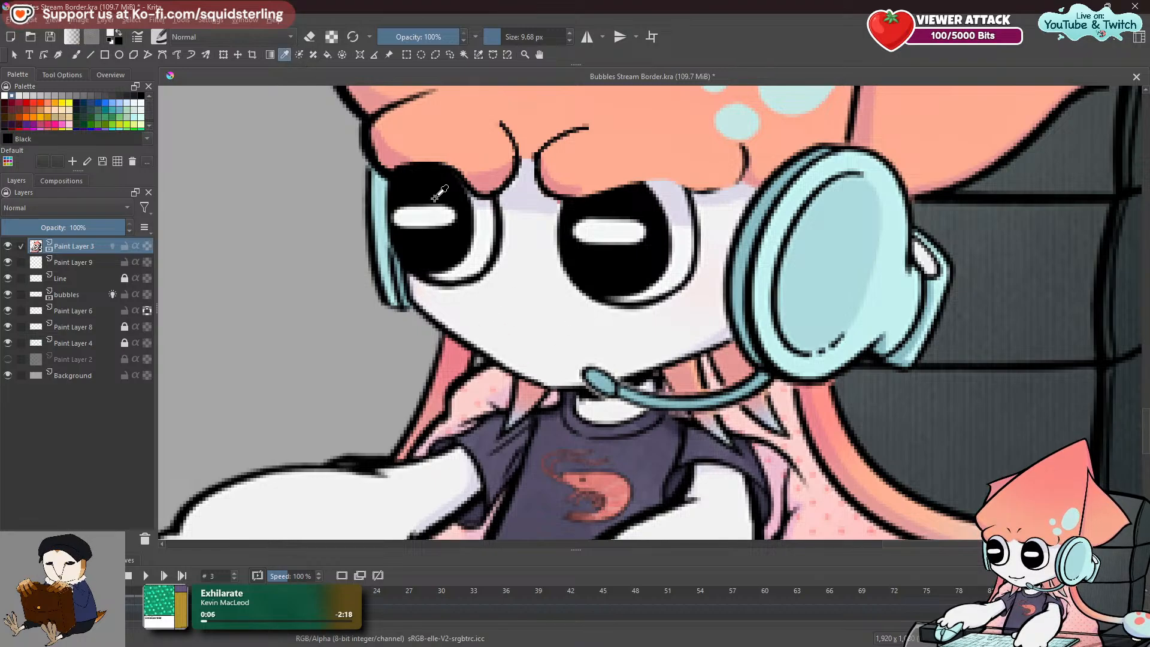
click(434, 200)
click(76, 54)
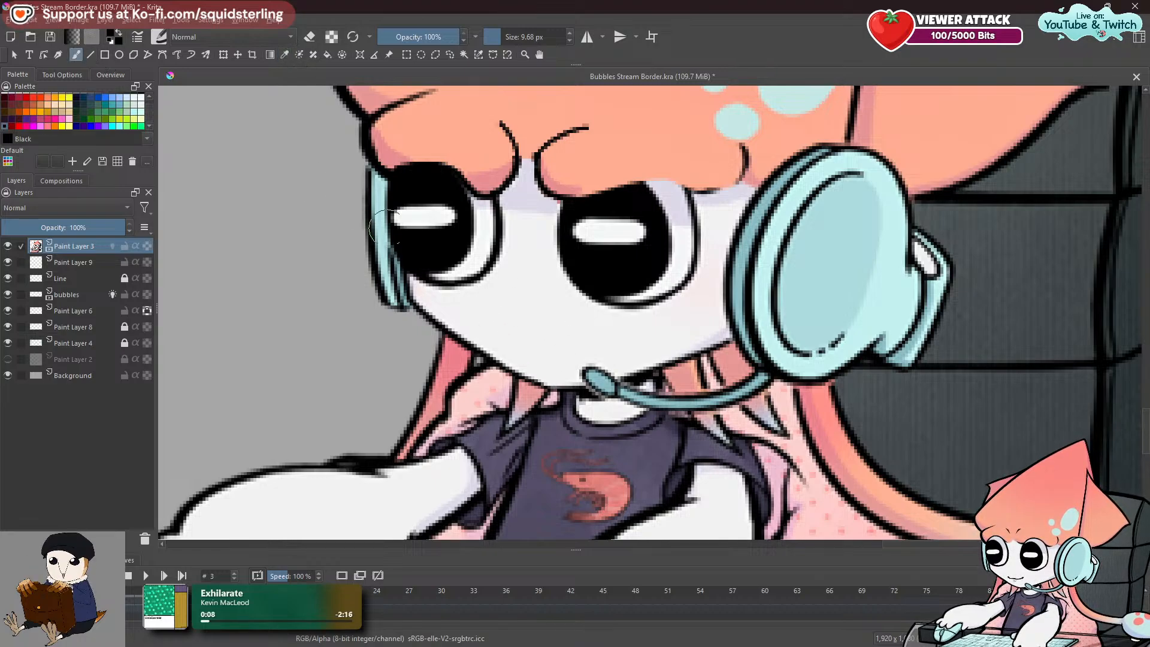
shift+drag(532, 295, 496, 295)
mouse_move(494, 346)
mouse_down()
mouse_move(501, 324)
mouse_move(569, 314)
mouse_move(584, 354)
mouse_up()
mouse_move(506, 348)
mouse_down()
mouse_move(538, 334)
mouse_move(576, 355)
mouse_up()
drag(538, 303, 536, 330)
mouse_move(514, 315)
mouse_down()
mouse_move(556, 341)
mouse_move(575, 324)
mouse_up()
Play the animation and examine the squid's teeth-baring expression up close and within the full border.
scroll(551, 280, down, 1)
scroll(552, 281, down, 3)
drag(552, 281, 634, 347)
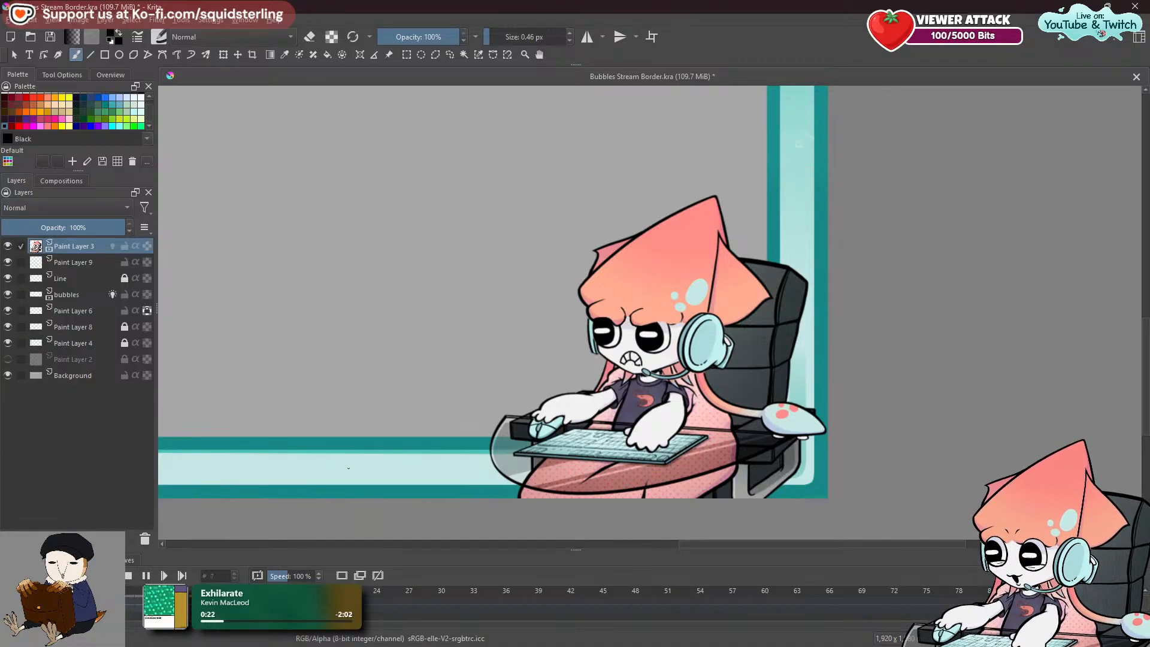
scroll(351, 453, down, 2)
mouse_move(391, 407)
mouse_down()
mouse_move(663, 450)
mouse_move(783, 449)
mouse_move(737, 454)
mouse_up()
key(slash)
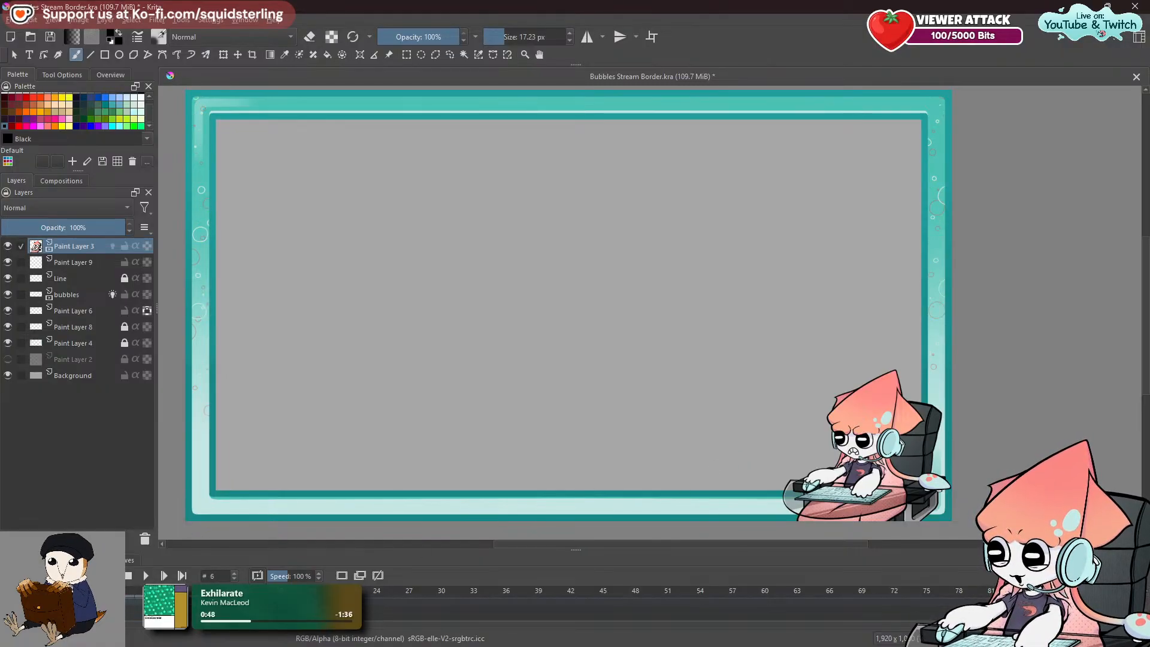
Lock the squid's Paint Layer 3 at frame 3 and save the border document.
right_click(150, 600)
click(205, 564)
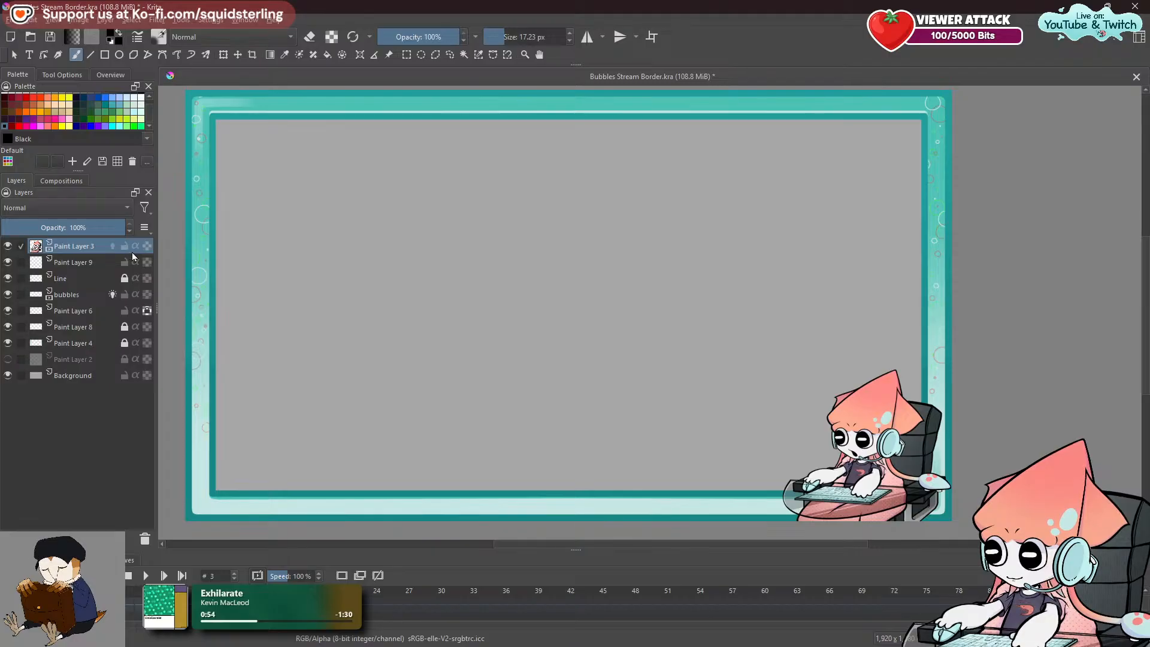
click(125, 247)
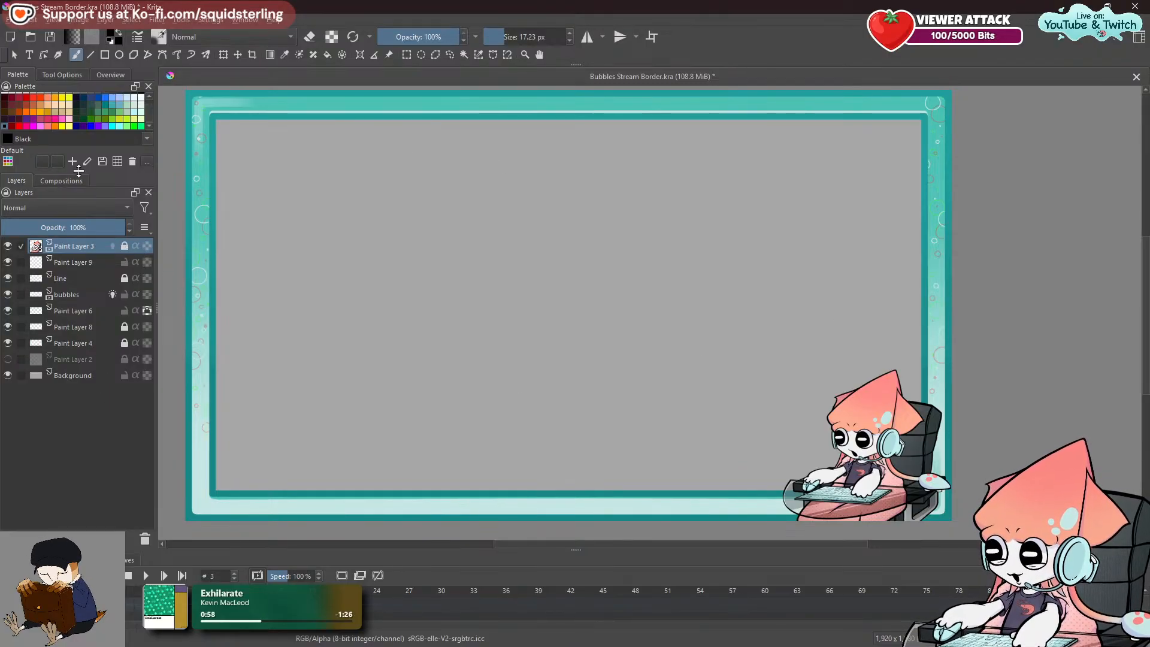
click(10, 19)
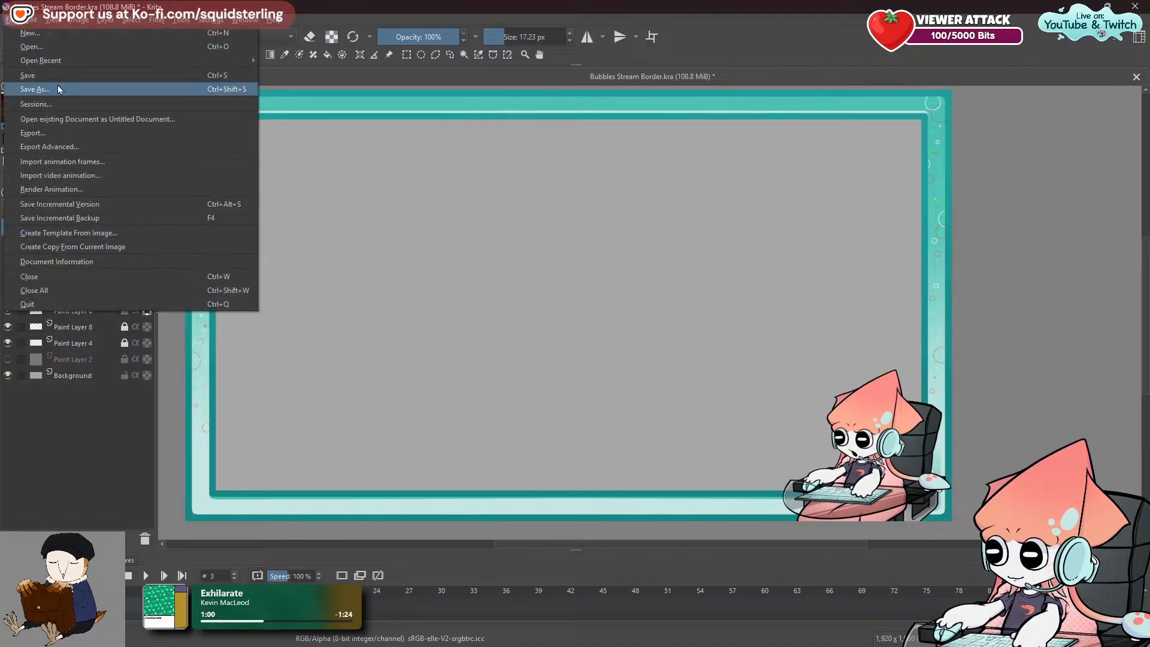
click(58, 88)
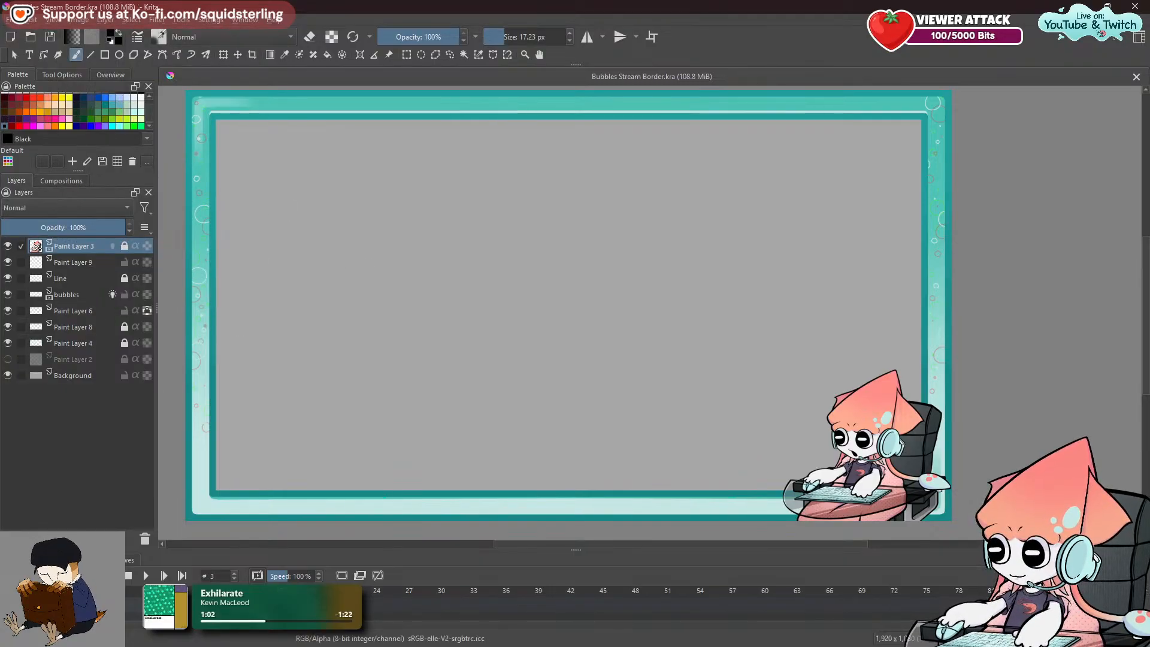
key(Insert)
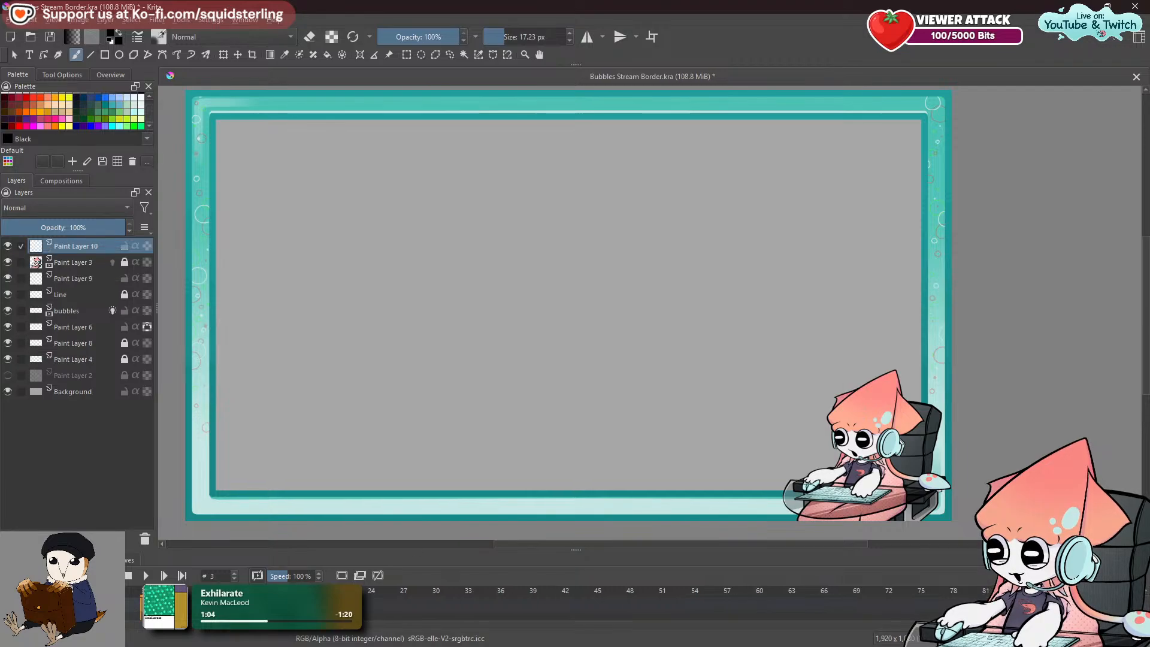
click(140, 97)
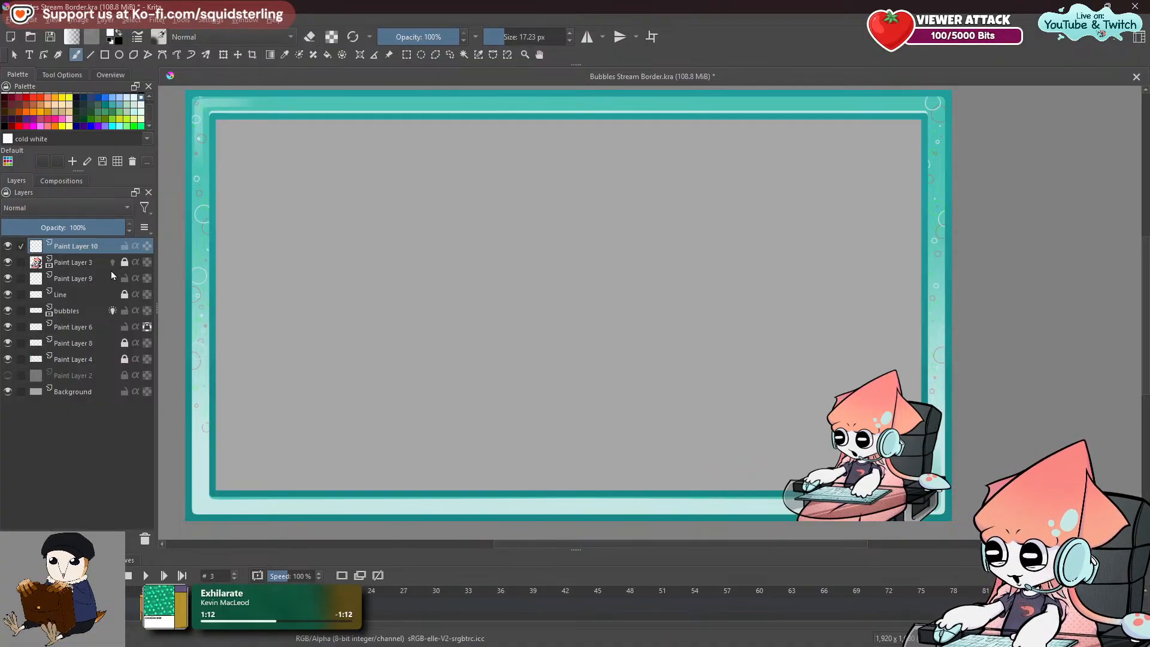
key(ctrl+z)
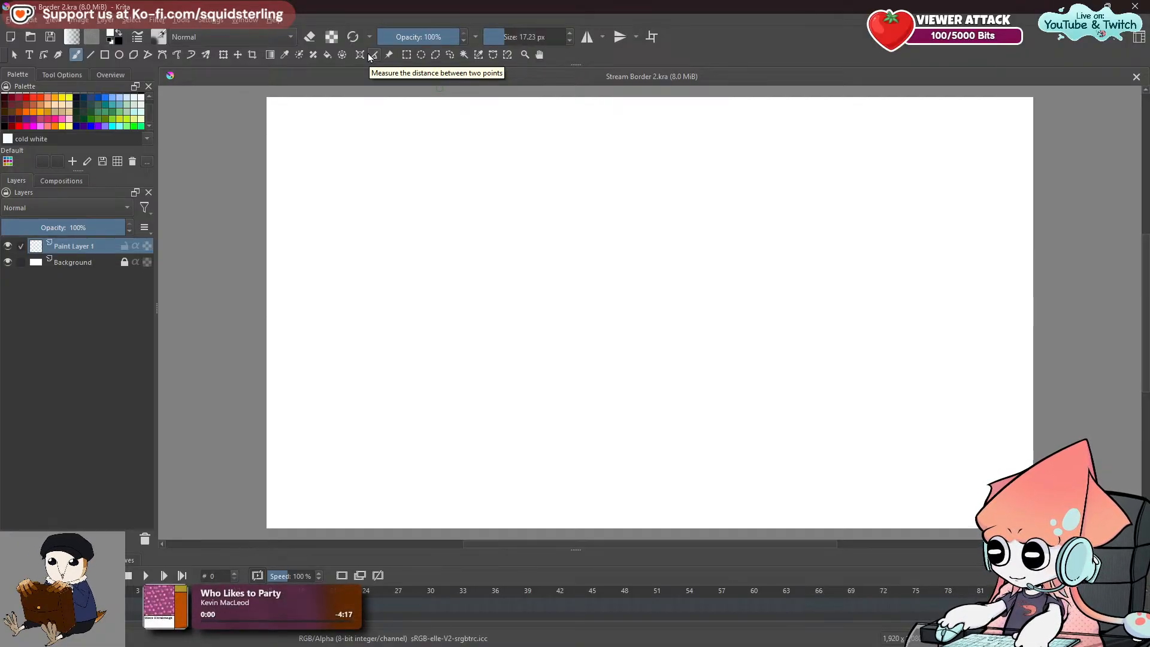
Try a cold white freehand stroke on the blank canvas of Stream Border 2.
scroll(631, 209, down, 1)
drag(631, 209, 556, 240)
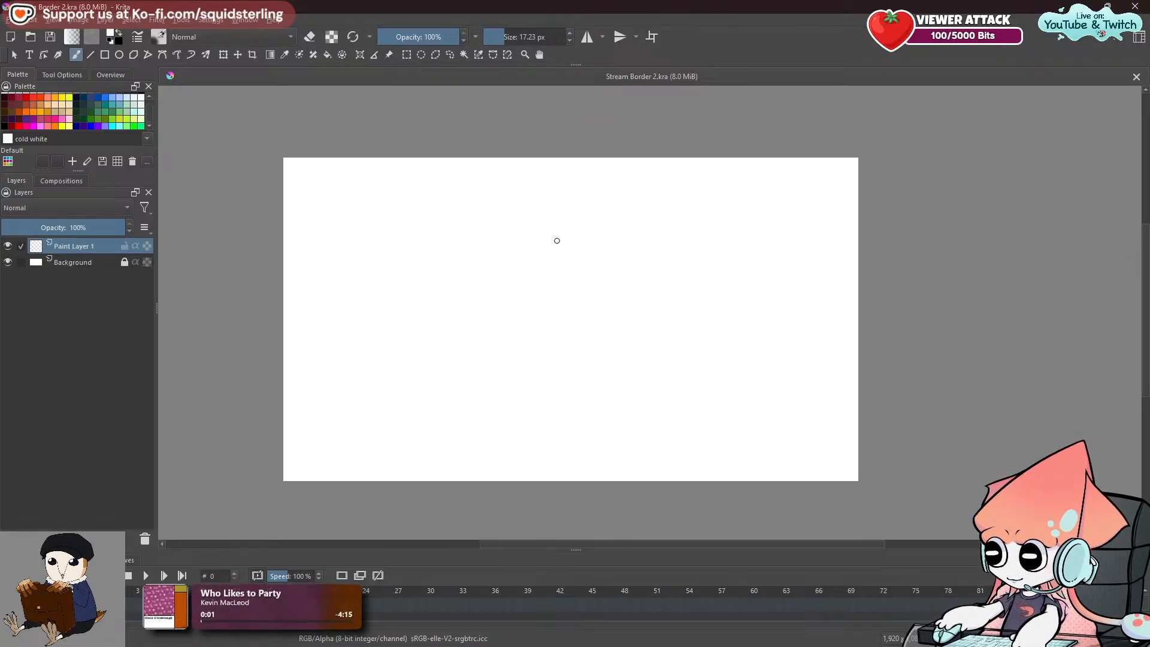
drag(381, 235, 391, 295)
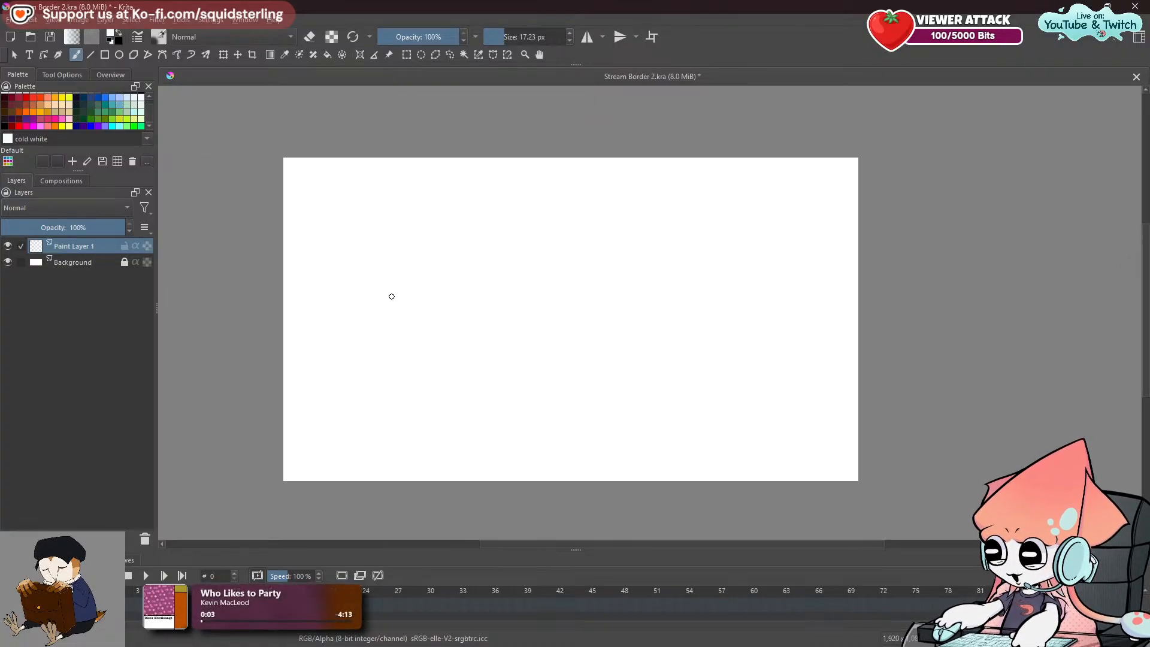
key(e)
key(e)
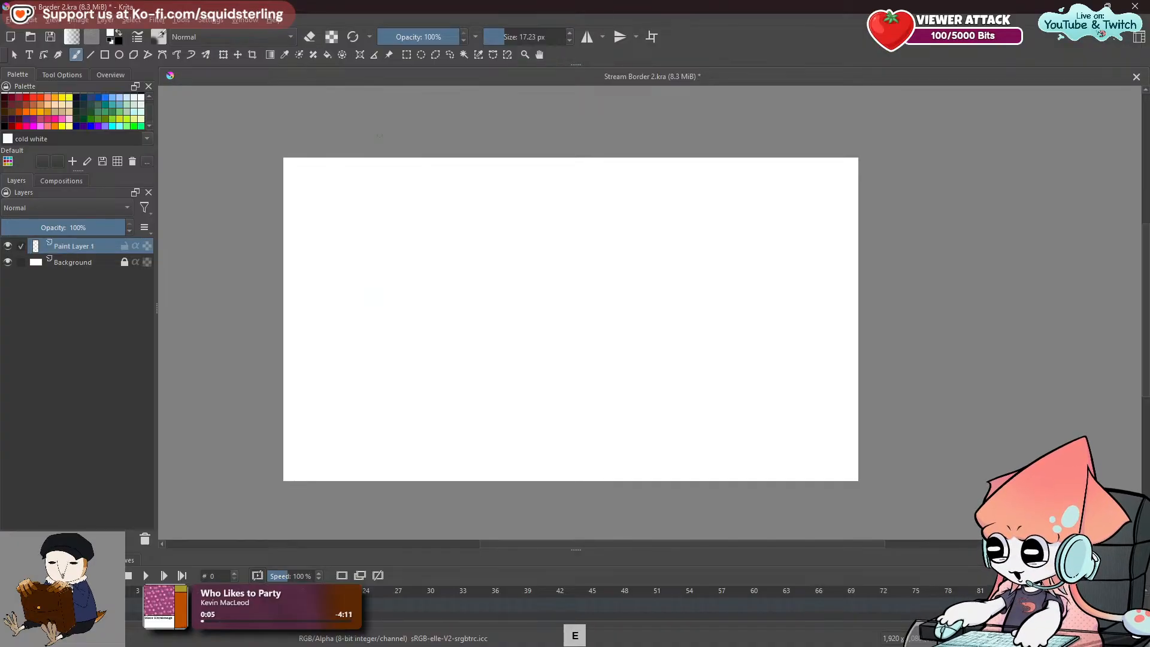
Choose the blue pen brush preset and midnight blue as the sketching colour.
click(163, 40)
click(326, 88)
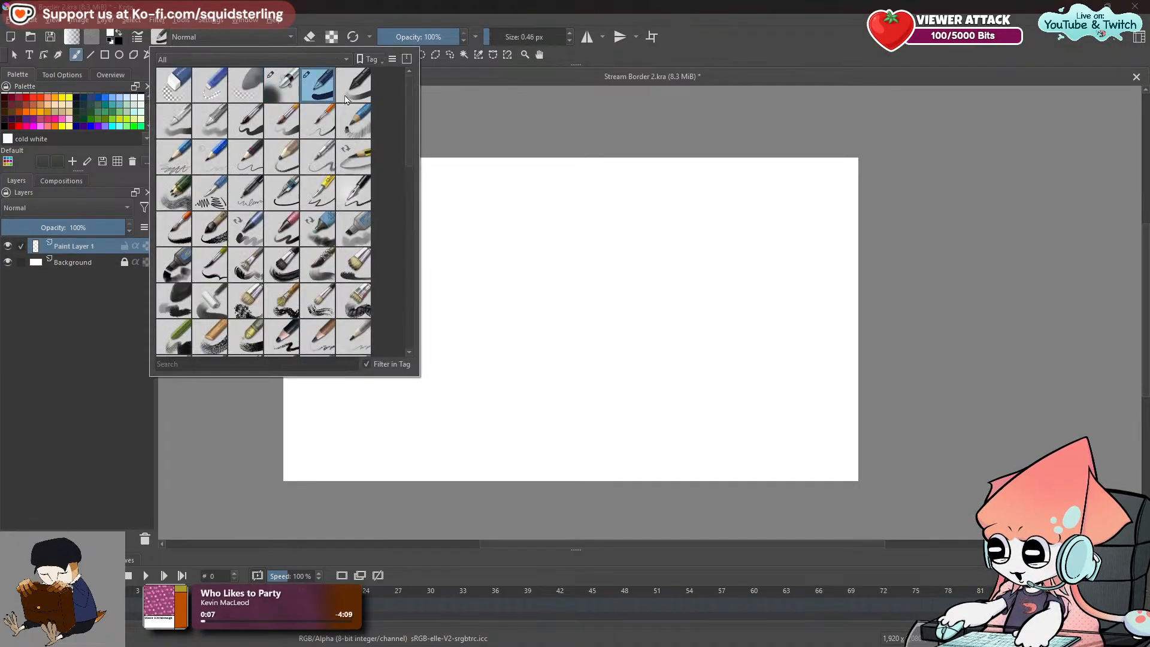
click(511, 216)
click(76, 97)
drag(289, 173, 317, 275)
key(ctrl+z)
drag(323, 214, 318, 370)
key(ctrl+z)
Sketch a large rectangular frame over the canvas's upper-left area in midnight blue with the 9.03 px brush.
mouse_move(302, 181)
mouse_down()
mouse_move(309, 400)
mouse_move(538, 417)
mouse_move(677, 411)
mouse_up()
mouse_move(306, 177)
mouse_down()
mouse_move(701, 188)
mouse_move(694, 209)
mouse_up()
drag(687, 367, 682, 412)
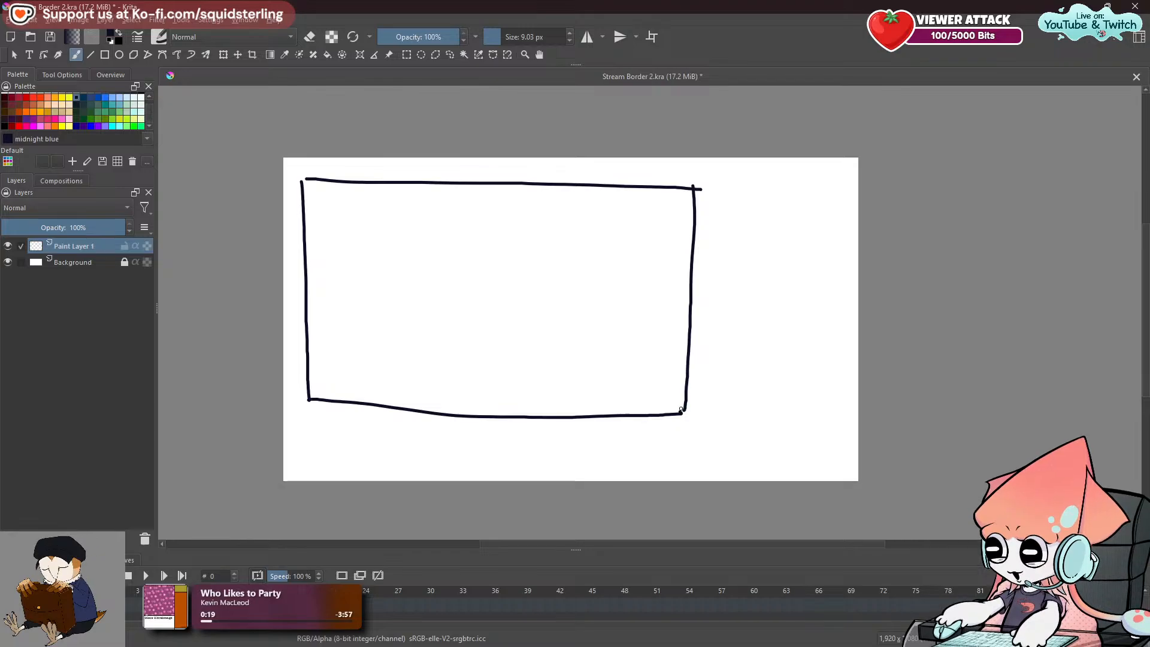
mouse_move(745, 178)
mouse_down()
mouse_move(791, 259)
mouse_move(733, 195)
mouse_up()
mouse_move(769, 313)
mouse_down()
mouse_move(815, 321)
mouse_move(765, 297)
mouse_up()
mouse_move(350, 426)
mouse_down()
mouse_move(392, 446)
mouse_move(345, 428)
mouse_up()
mouse_move(503, 422)
mouse_down()
mouse_move(494, 462)
mouse_move(521, 430)
mouse_up()
key(ctrl+z)
key(ctrl+z)
key(ctrl+z)
key(ctrl+z)
Sketch a round-headed stick figure with its tongue out and raised arms in the canvas's lower-right corner.
mouse_move(782, 358)
mouse_down()
mouse_move(756, 383)
mouse_move(833, 402)
mouse_move(769, 366)
mouse_up()
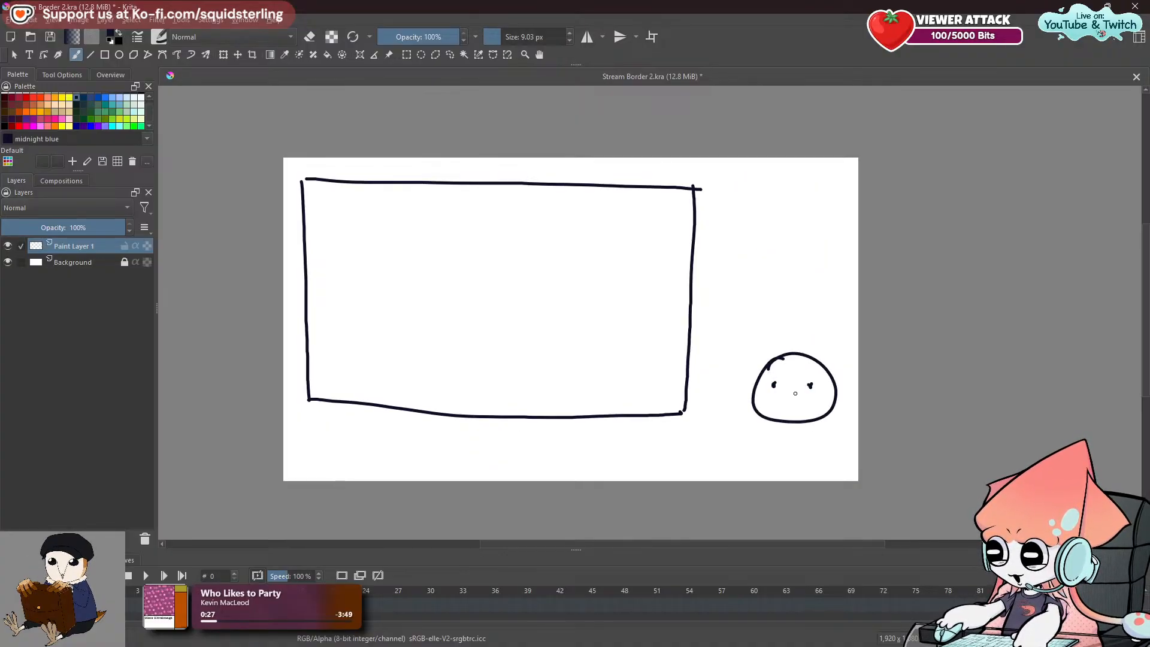
drag(791, 429, 786, 479)
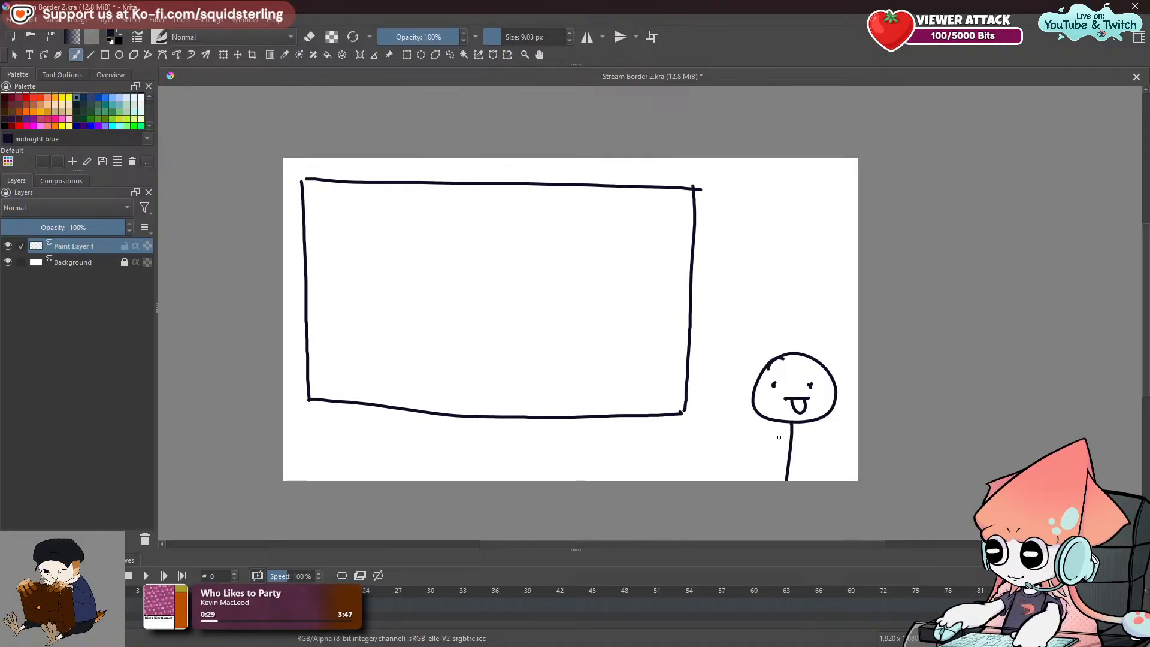
mouse_move(748, 423)
mouse_down()
mouse_move(796, 457)
mouse_move(830, 429)
mouse_up()
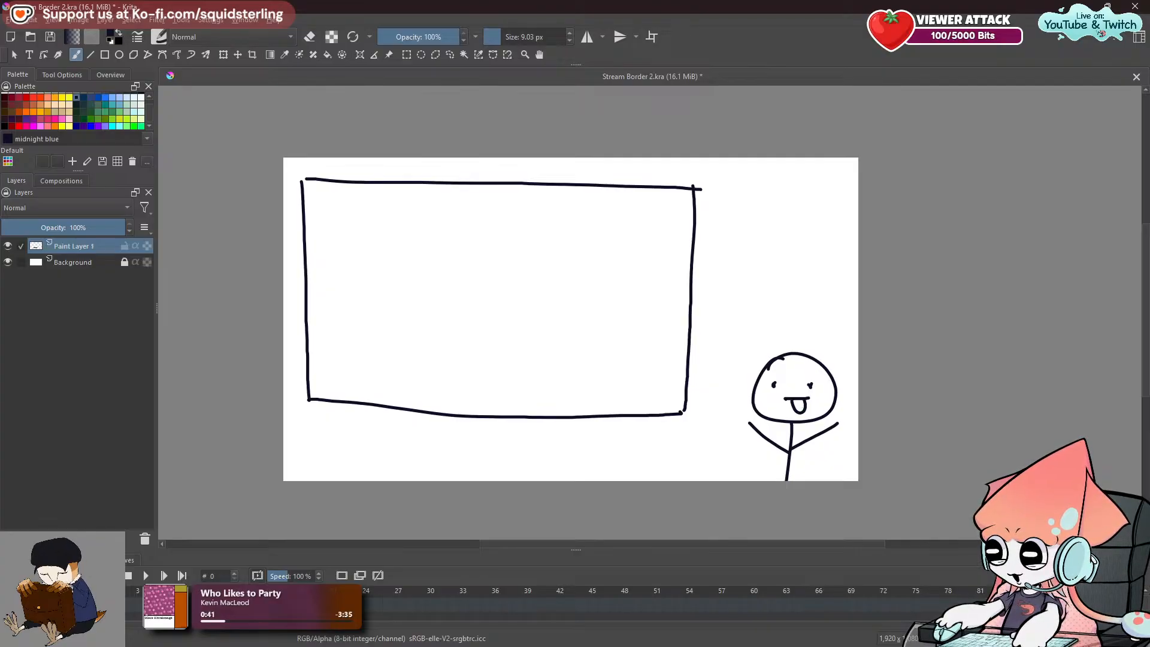
mouse_move(724, 235)
mouse_down()
mouse_move(749, 235)
mouse_move(729, 261)
mouse_move(734, 241)
mouse_up()
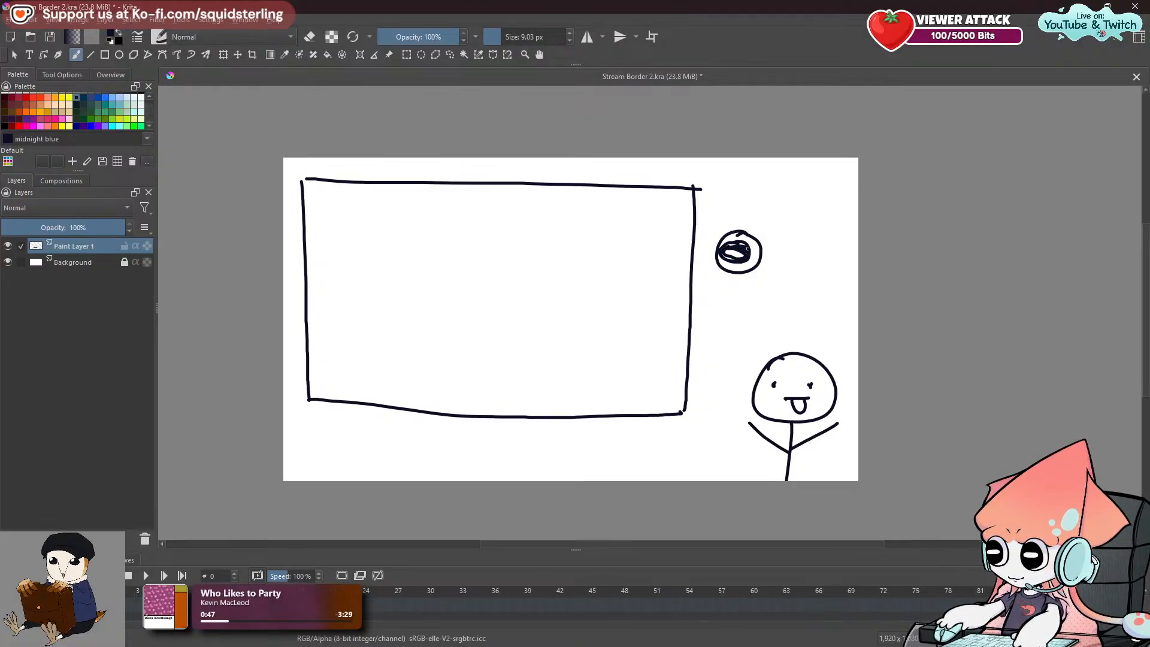
mouse_move(809, 245)
mouse_down()
mouse_move(788, 261)
mouse_move(808, 289)
mouse_move(834, 264)
mouse_move(792, 264)
mouse_move(820, 261)
mouse_up()
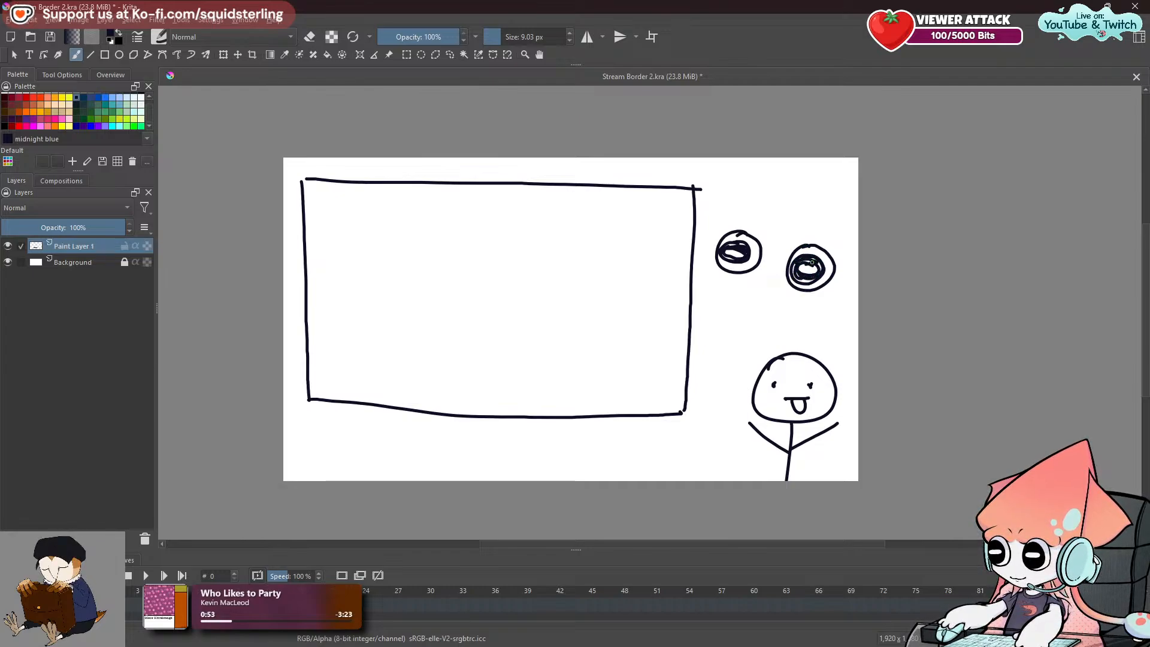
drag(746, 285, 776, 292)
key(ctrl+z)
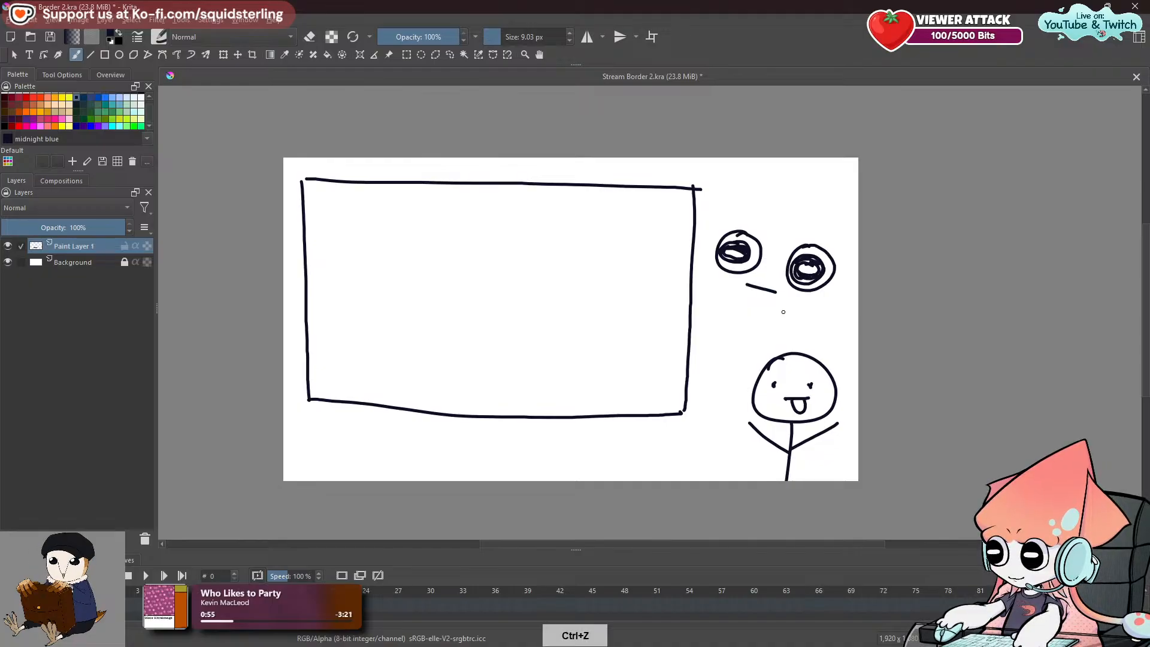
key(ctrl+z)
key(ctrl+z)
key(ctrl+z)
key(ctrl+z)
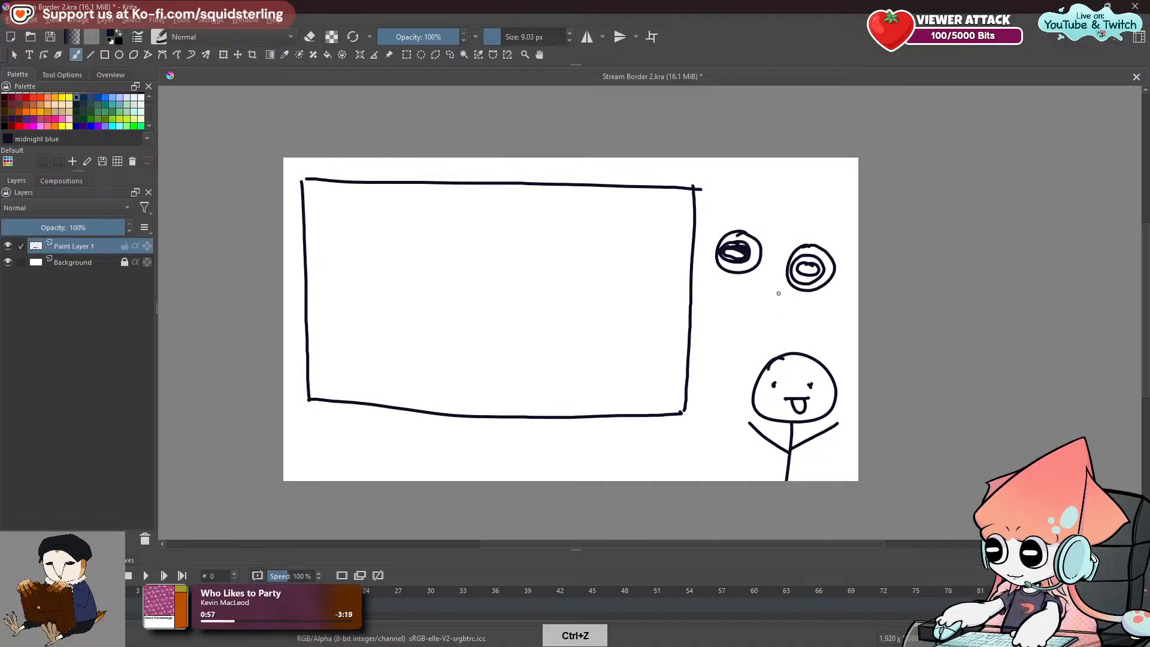
key(ctrl+z)
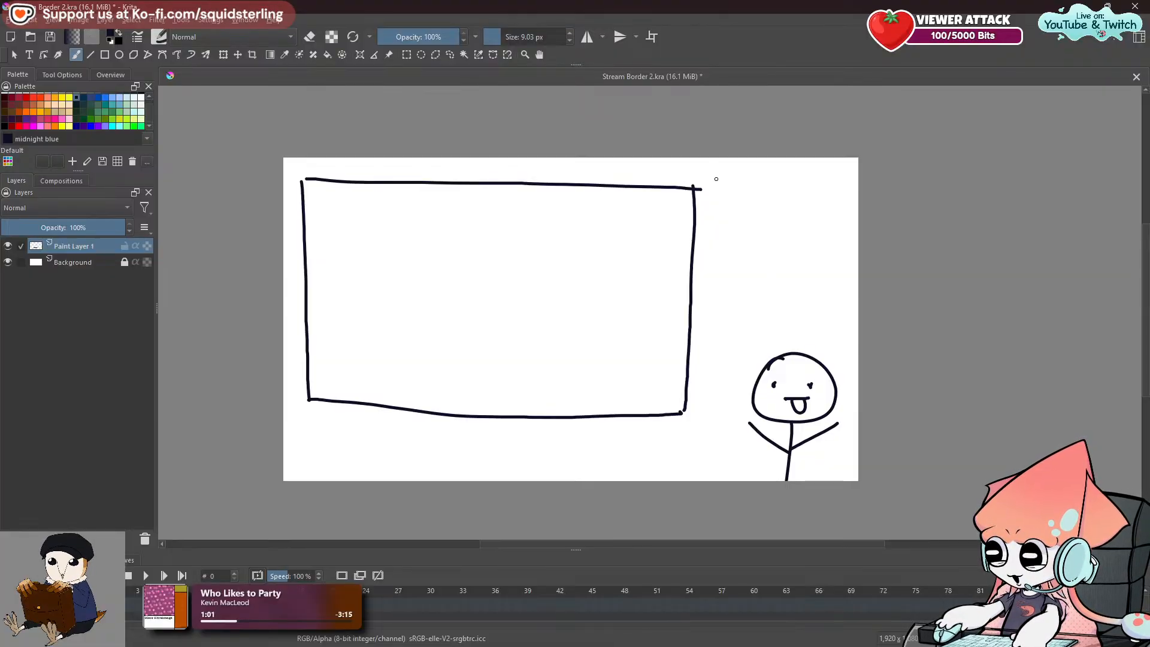
Sketch two flat ovals, one under the frame's lower-left corner and one above its upper-left corner.
mouse_move(316, 416)
mouse_down()
mouse_move(386, 451)
mouse_move(364, 416)
mouse_move(309, 428)
mouse_move(393, 435)
mouse_move(327, 410)
mouse_up()
key(ctrl+z)
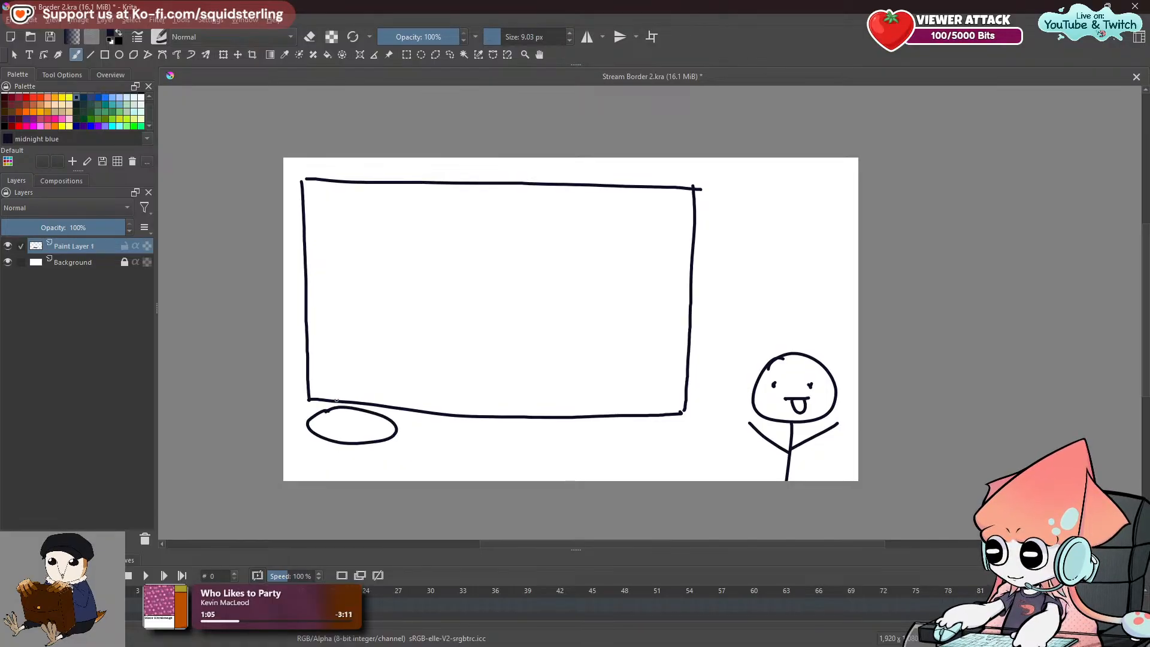
drag(291, 165, 360, 158)
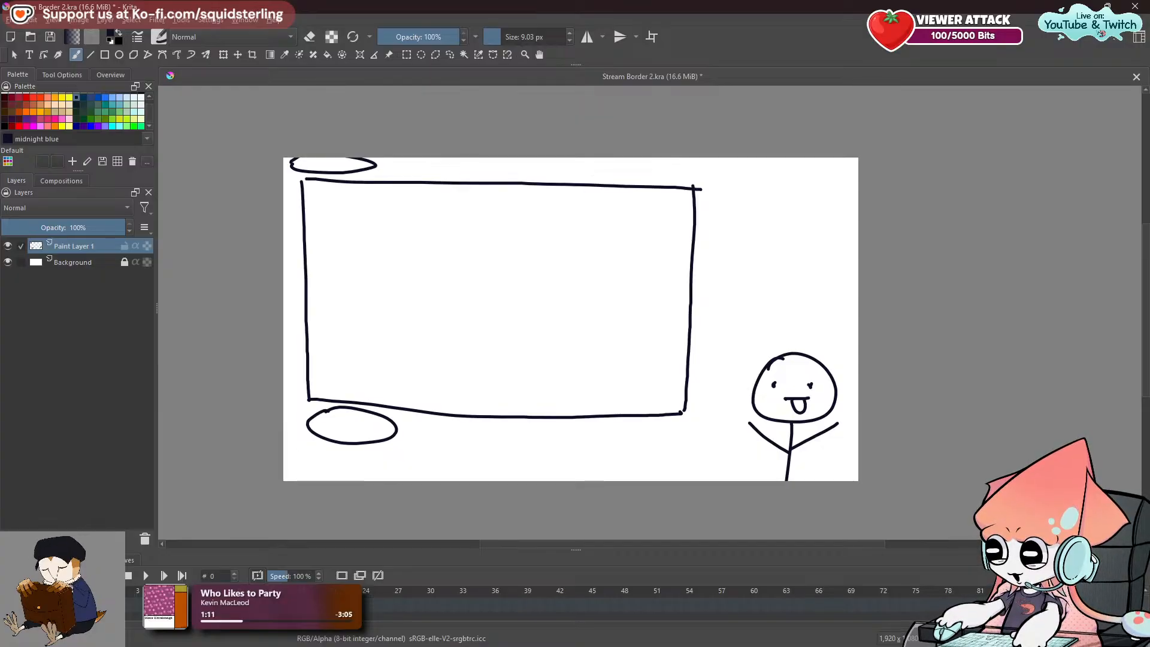
Sketch a small round-headed character with a beak and shoulders in the canvas's lower-left corner.
drag(297, 447, 299, 481)
key(ctrl+z)
click(299, 457)
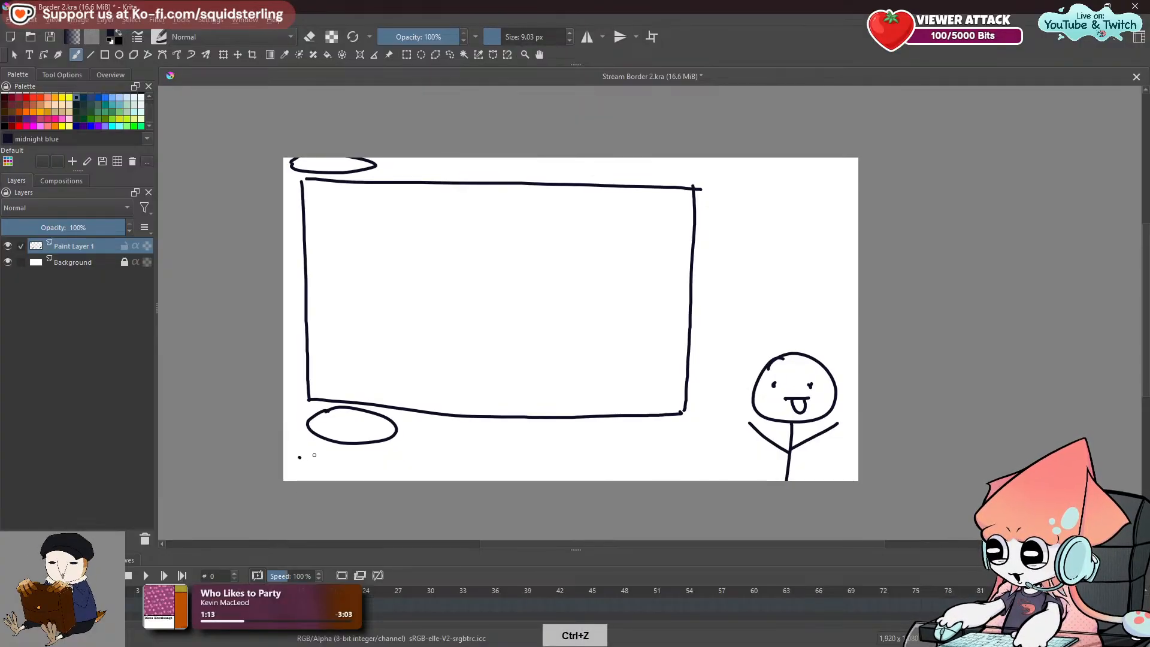
click(319, 453)
mouse_move(294, 455)
mouse_down()
mouse_move(331, 458)
mouse_move(296, 474)
mouse_move(342, 480)
mouse_up()
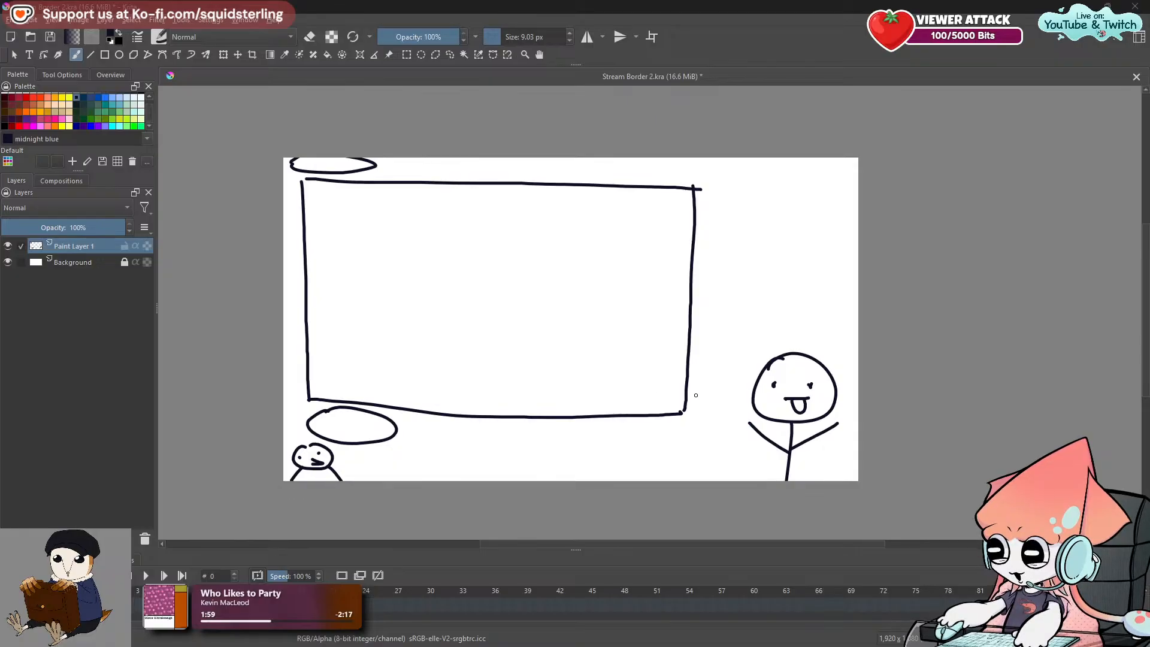
Erase the whole stick figure beside the frame with an enlarged eraser brush, and set the brush size to 19.39 px.
scroll(731, 392, up, 1)
mouse_move(800, 405)
mouse_down()
mouse_move(600, 395)
mouse_move(737, 379)
mouse_up()
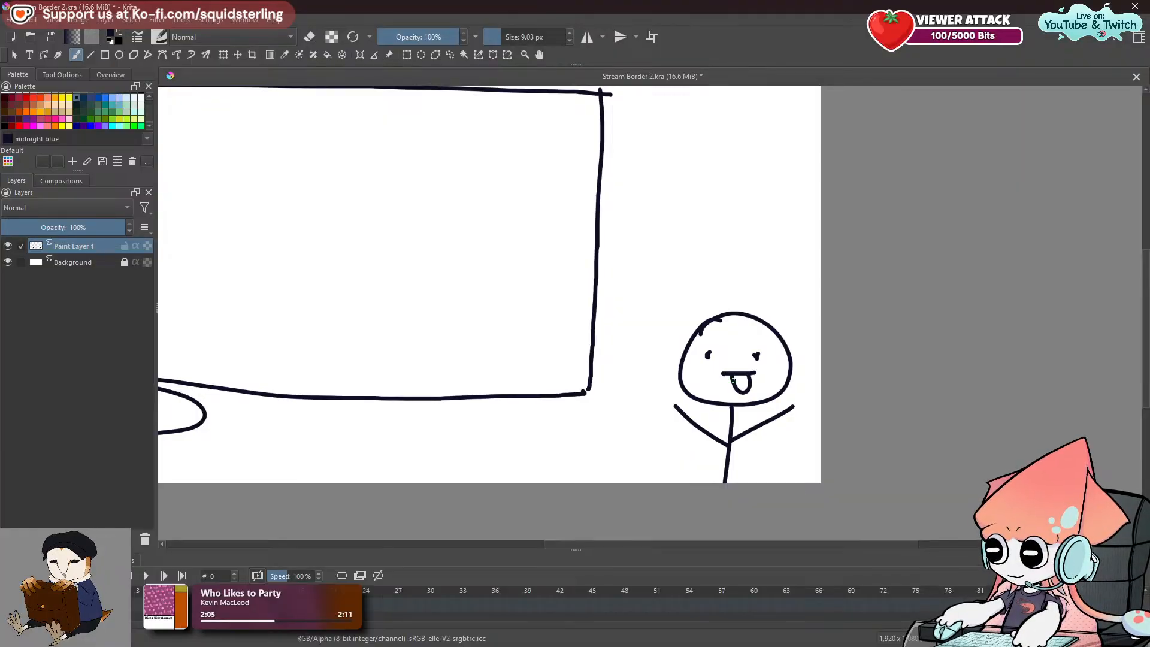
key(ctrl+z)
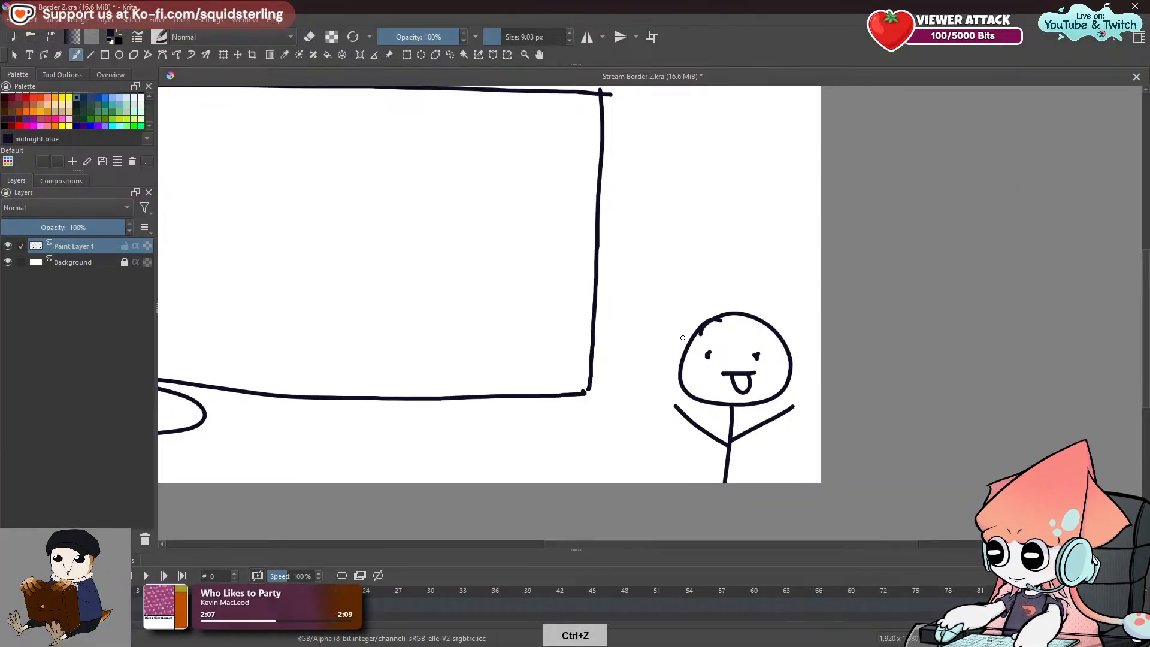
key(ctrl+shift+z)
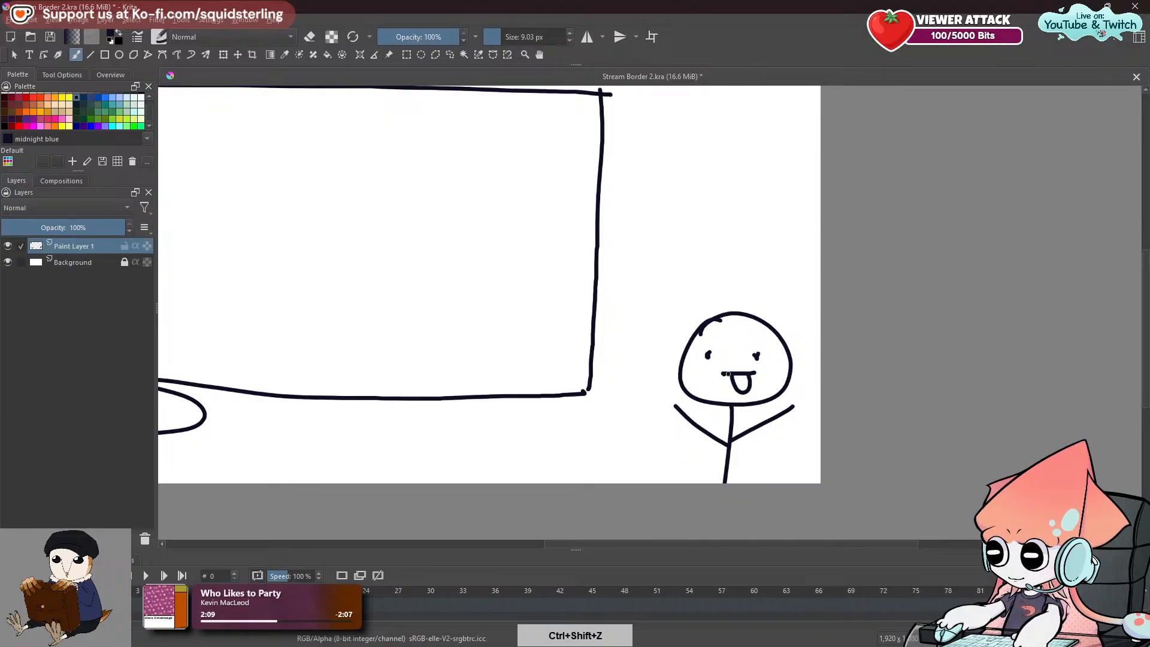
shift+drag(693, 372, 766, 372)
key(e)
mouse_move(732, 326)
mouse_down()
mouse_move(768, 369)
mouse_move(701, 456)
mouse_move(792, 347)
mouse_up()
mouse_move(719, 367)
shift+mouse_down()
mouse_move(663, 367)
mouse_move(706, 369)
shift+mouse_up()
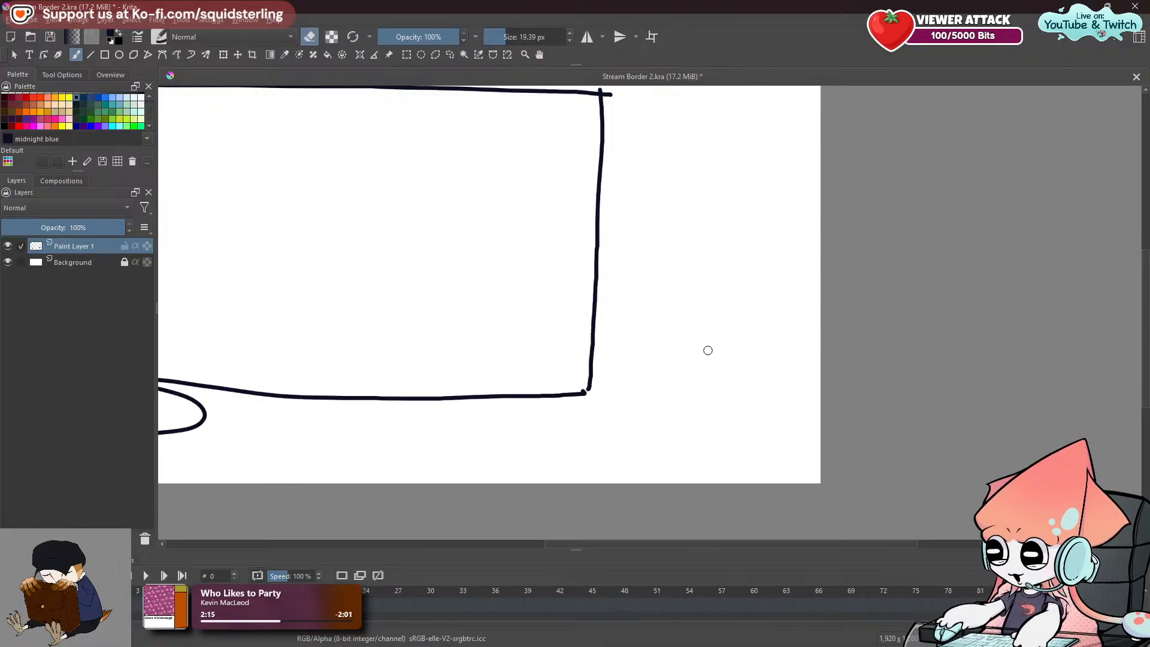
Switch from erasing back to painting and set the brush size to 13.41 px.
key(e)
shift+drag(701, 334, 697, 334)
Sketch a squid face in the canvas's lower-right corner with a rounded chin, two ringed eyes and small curved cheeks.
mouse_move(681, 333)
mouse_down()
mouse_move(673, 346)
mouse_move(756, 354)
mouse_up()
key(ctrl+z)
mouse_move(671, 348)
mouse_down()
mouse_move(745, 404)
mouse_move(736, 337)
mouse_move(684, 355)
mouse_move(708, 363)
mouse_move(683, 358)
mouse_move(697, 360)
mouse_move(694, 381)
mouse_move(690, 354)
mouse_move(749, 380)
mouse_move(758, 360)
mouse_move(688, 370)
mouse_up()
key(ctrl+z)
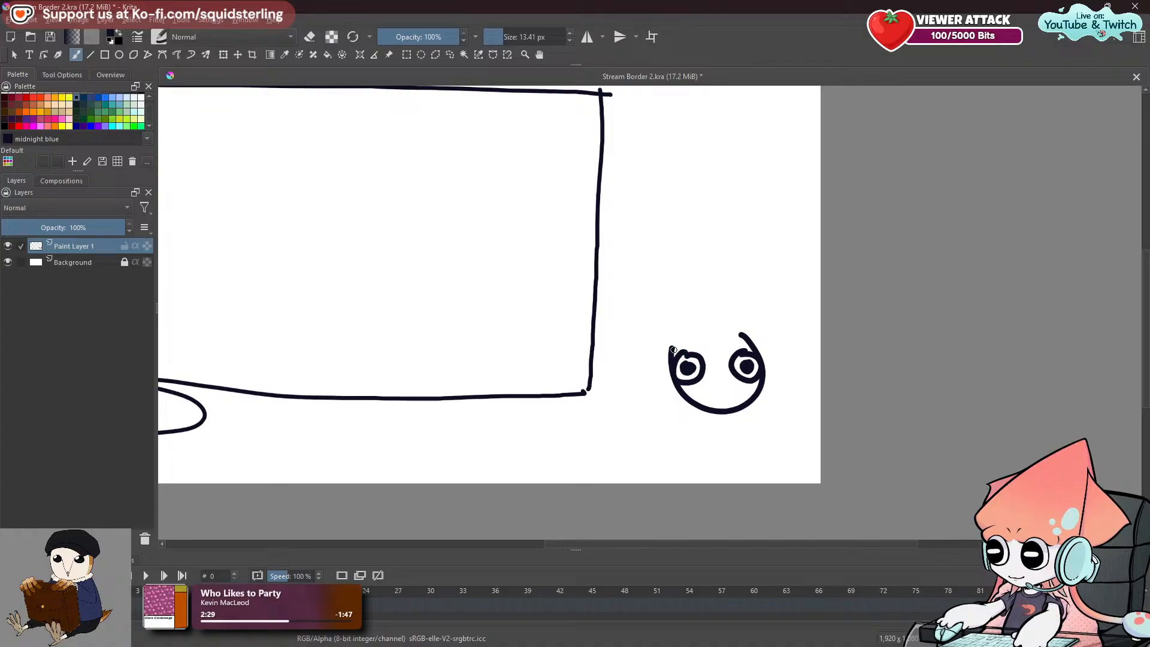
drag(665, 333, 675, 354)
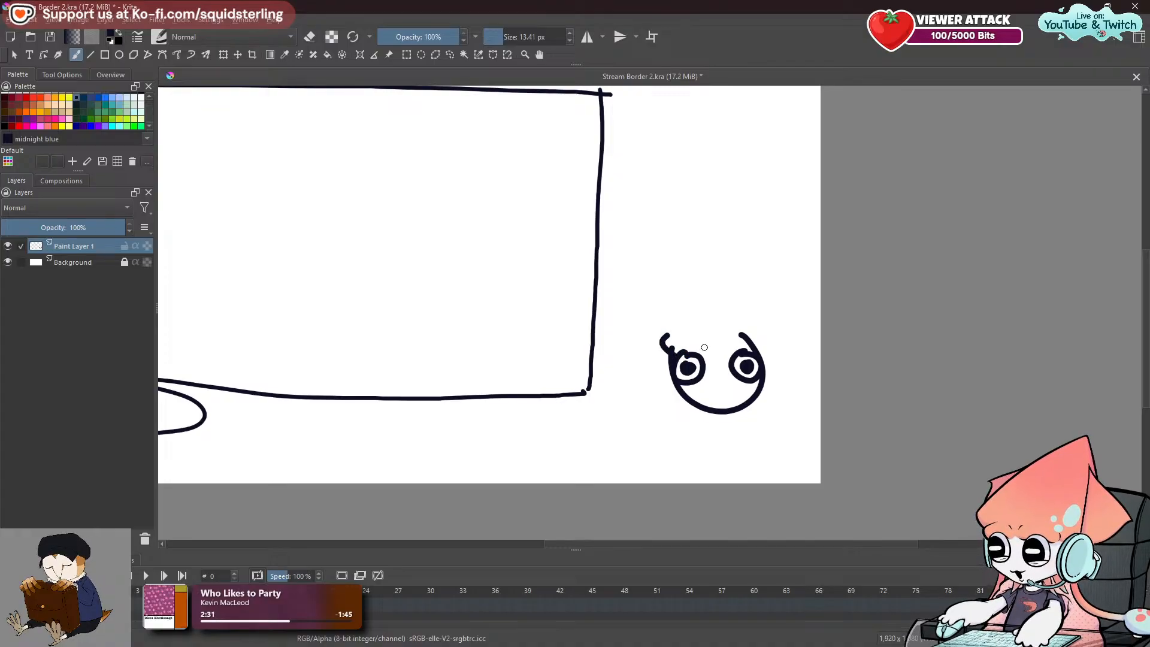
key(ctrl+z)
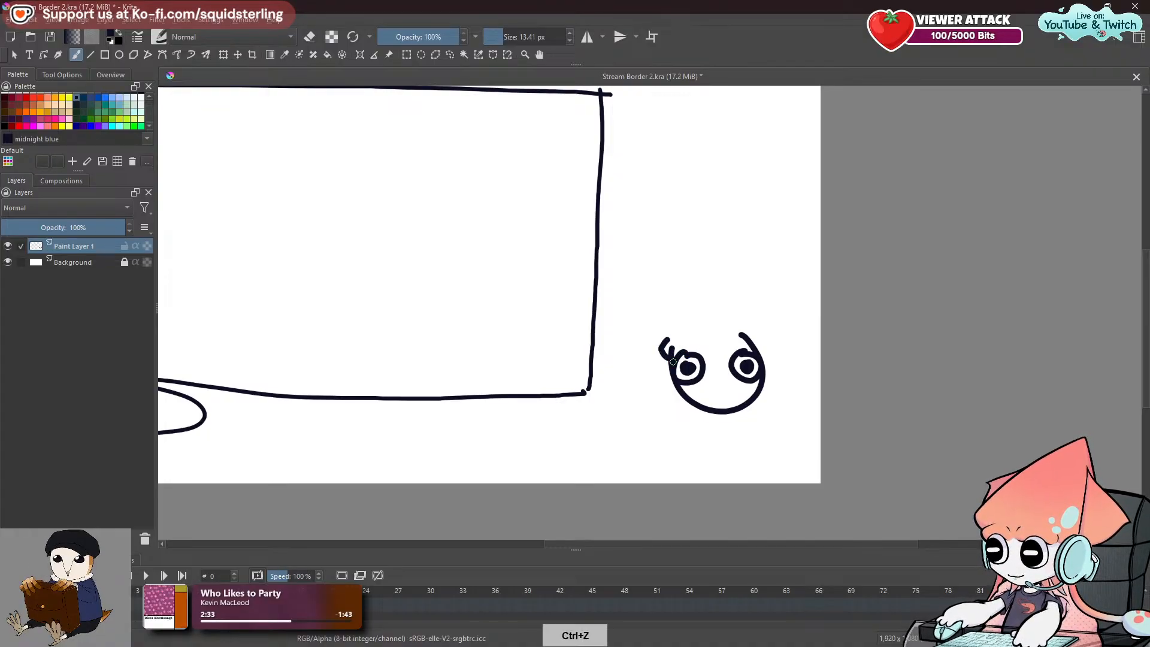
drag(759, 336, 760, 359)
Sketch the squid's pointed mantle with two side fins, erase the stray marks near the eyes and thicken the pupils.
mouse_move(665, 342)
mouse_down()
mouse_move(677, 311)
mouse_move(743, 246)
mouse_up()
key(ctrl+z)
mouse_move(662, 343)
mouse_down()
mouse_move(725, 248)
mouse_move(769, 337)
mouse_up()
mouse_move(762, 276)
mouse_down()
mouse_move(795, 290)
mouse_move(774, 329)
mouse_up()
mouse_move(702, 273)
mouse_down()
mouse_move(658, 296)
mouse_move(681, 351)
mouse_up()
key(e)
mouse_move(749, 349)
mouse_down()
mouse_move(743, 340)
mouse_move(755, 340)
mouse_up()
key(e)
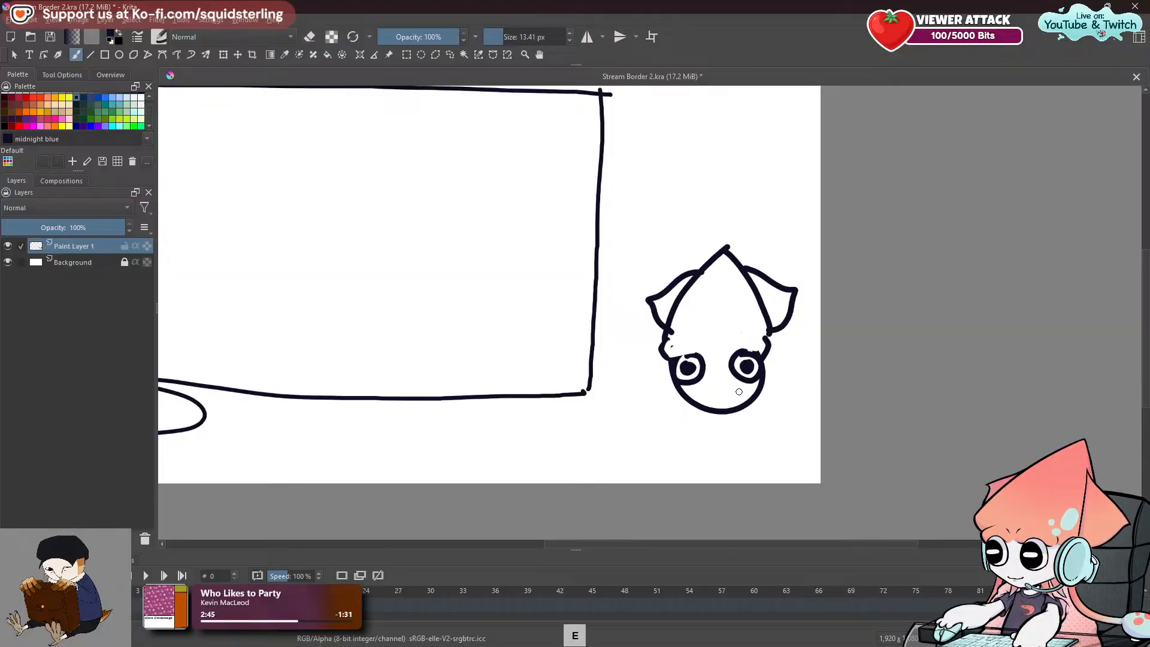
drag(681, 369, 683, 370)
drag(753, 366, 747, 367)
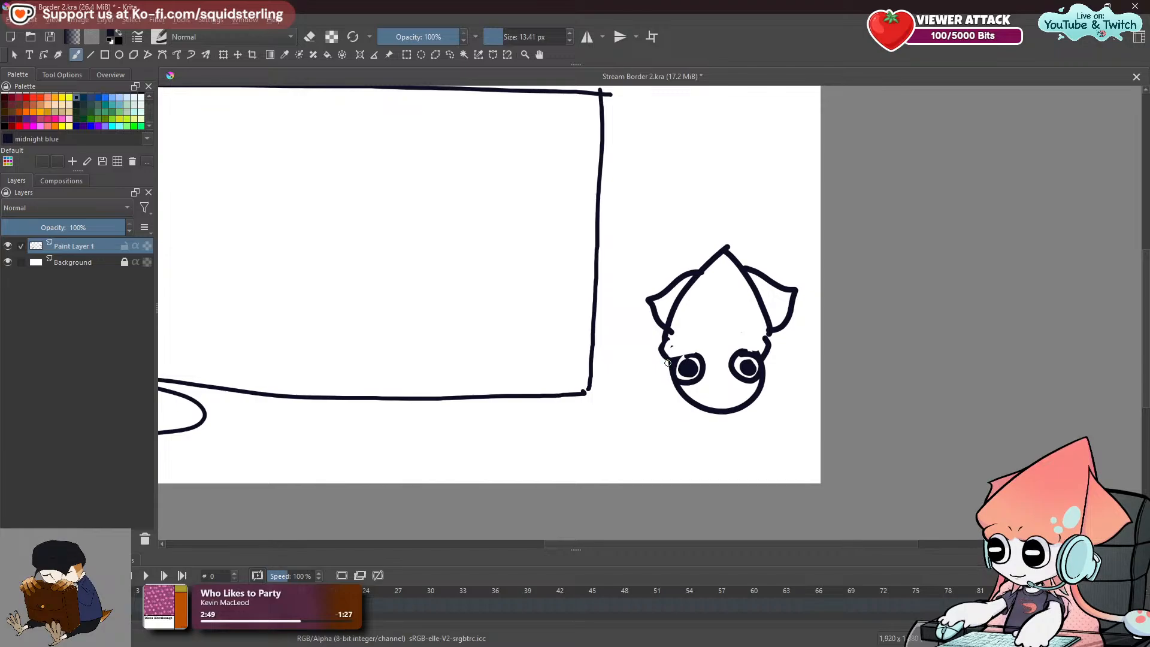
Sketch long tentacles hanging on both sides of the squid's face, plus a short neck and sloping shoulders below it.
drag(666, 361, 612, 465)
mouse_move(685, 386)
mouse_down()
mouse_move(632, 470)
mouse_move(610, 483)
mouse_move(615, 461)
mouse_move(590, 482)
mouse_up()
drag(768, 394, 806, 443)
drag(754, 387, 805, 479)
drag(804, 439, 819, 460)
drag(749, 397, 755, 419)
mouse_move(682, 397)
mouse_down()
mouse_move(694, 413)
mouse_move(750, 423)
mouse_move(658, 479)
mouse_up()
drag(748, 423, 764, 468)
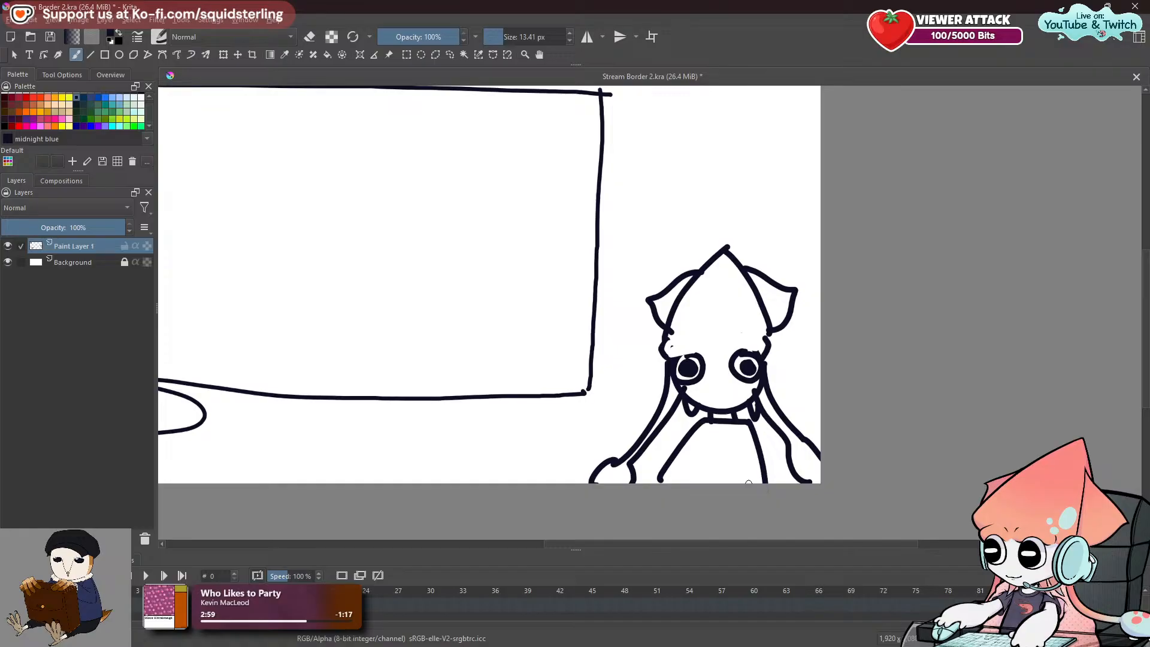
Undo all the squid strokes and the earlier erasing, back to the stick figure with its tongue out.
key(space)
mouse_move(587, 367)
mouse_down()
mouse_move(773, 405)
mouse_move(737, 427)
mouse_up()
scroll(771, 407, down, 3)
key(space)
scroll(737, 427, up, 1)
key(ctrl+z)
key(ctrl+z)
key(ctrl+z)
key(ctrl+z)
key(ctrl+z)
key(ctrl+z)
key(ctrl+z)
key(ctrl+z)
key(ctrl+z)
key(ctrl+z)
key(ctrl+z)
key(ctrl+z)
key(ctrl+z)
key(ctrl+z)
key(ctrl+z)
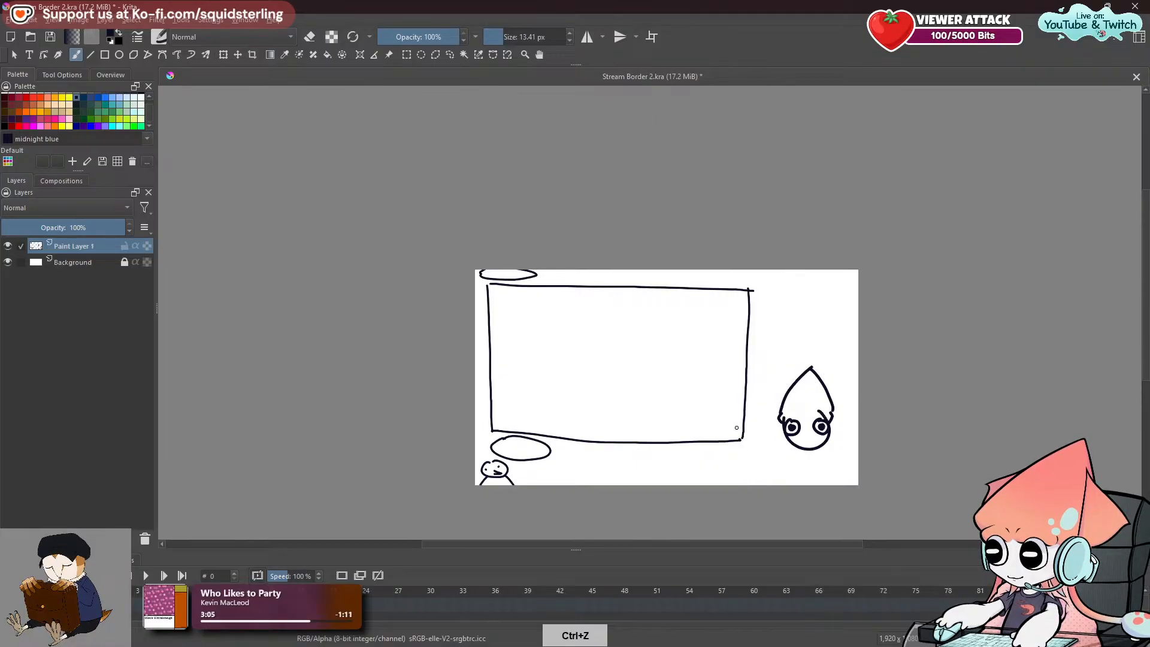
key(ctrl+z)
key(ctrl+z)
key(ctrl+z)
key(ctrl+z)
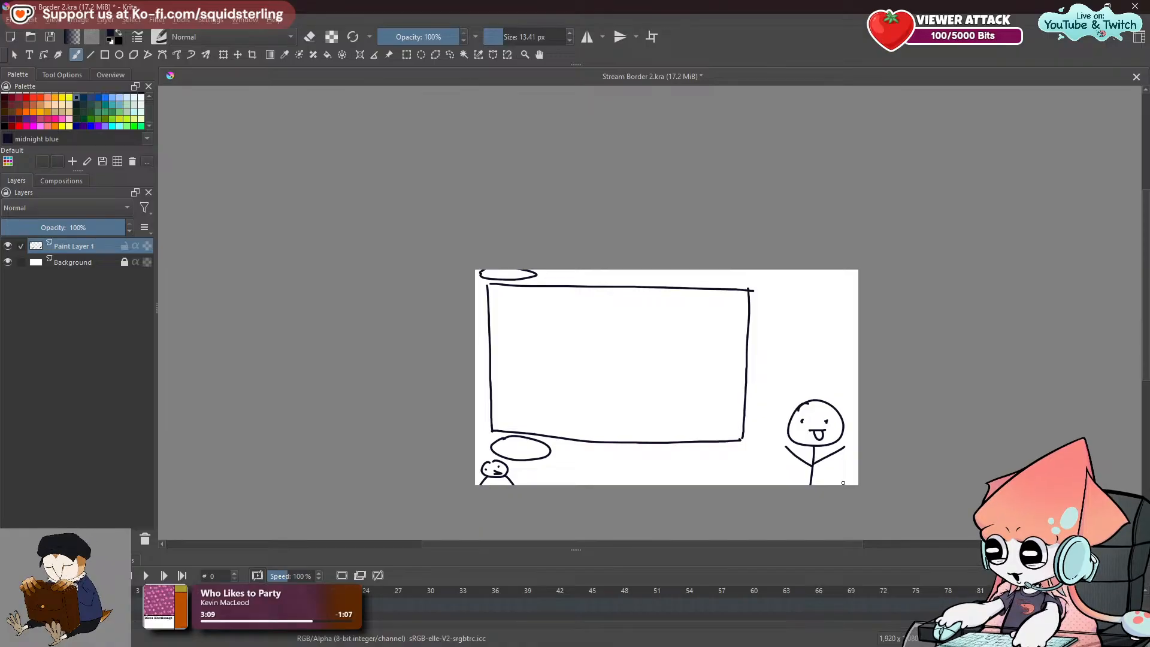
scroll(688, 414, up, 6)
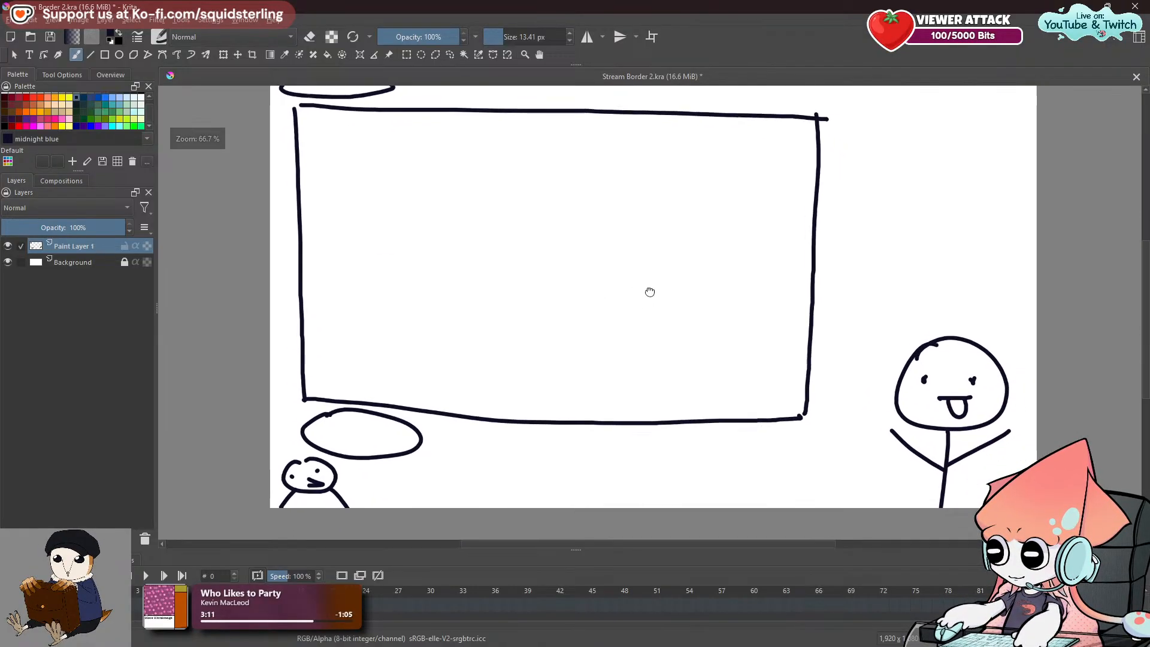
drag(711, 323, 679, 317)
mouse_move(871, 146)
mouse_down()
mouse_move(874, 355)
mouse_move(1027, 358)
mouse_up()
key(ctrl+z)
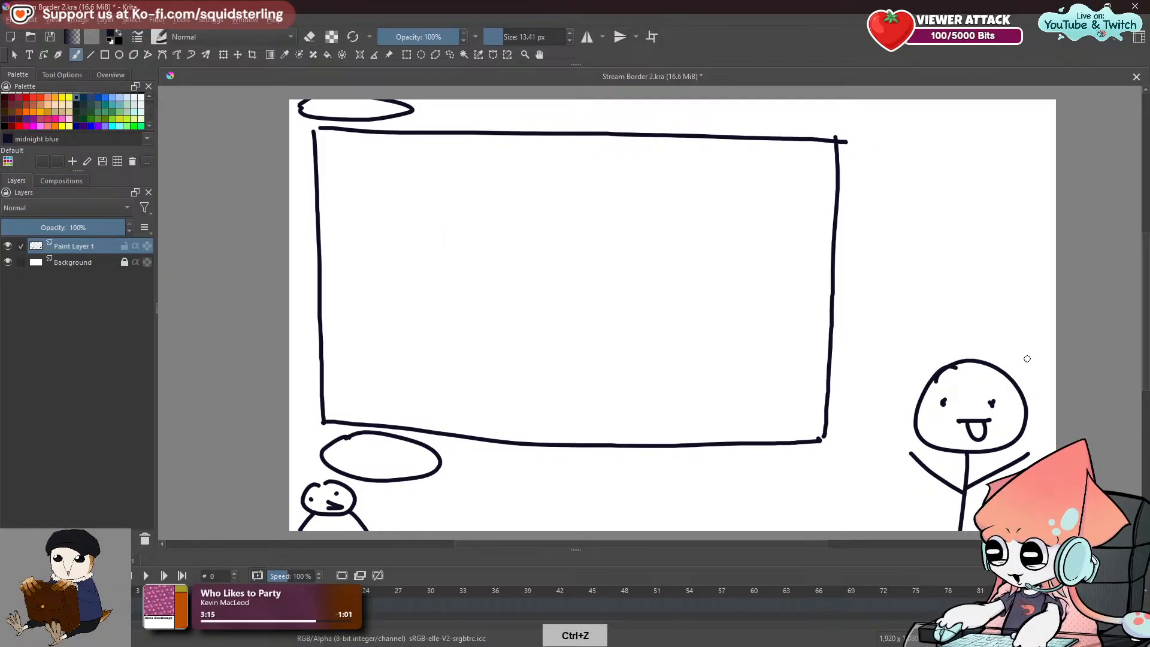
drag(855, 111, 850, 309)
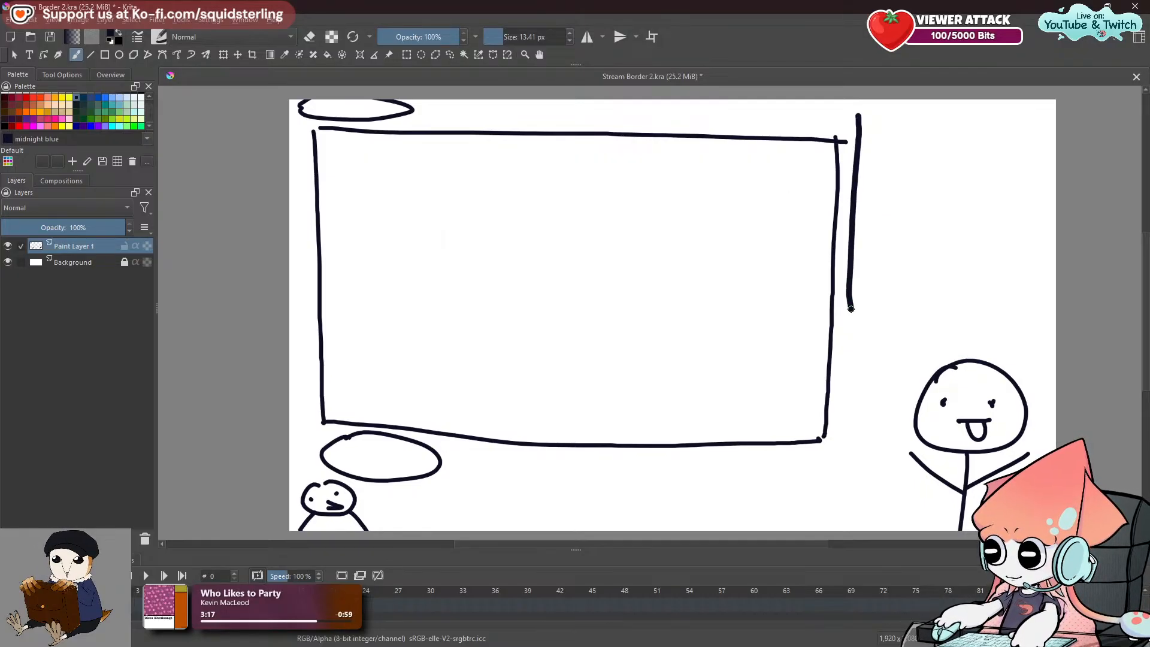
key(ctrl+z)
Sketch a rectangular chat-style panel above the stick figure, with four rows of a small circle followed by a wavy line.
mouse_move(861, 127)
mouse_down()
mouse_move(863, 301)
mouse_move(885, 328)
mouse_move(1038, 328)
mouse_move(863, 125)
mouse_move(1027, 144)
mouse_move(1010, 314)
mouse_up()
drag(883, 148, 1031, 167)
drag(907, 182, 993, 205)
mouse_move(878, 148)
mouse_down()
mouse_move(890, 162)
mouse_move(885, 149)
mouse_up()
mouse_move(880, 191)
mouse_down()
mouse_move(871, 209)
mouse_move(880, 193)
mouse_up()
drag(891, 236, 880, 249)
mouse_move(887, 277)
mouse_down()
mouse_move(880, 298)
mouse_move(886, 278)
mouse_up()
drag(909, 245, 1017, 256)
drag(904, 292, 991, 294)
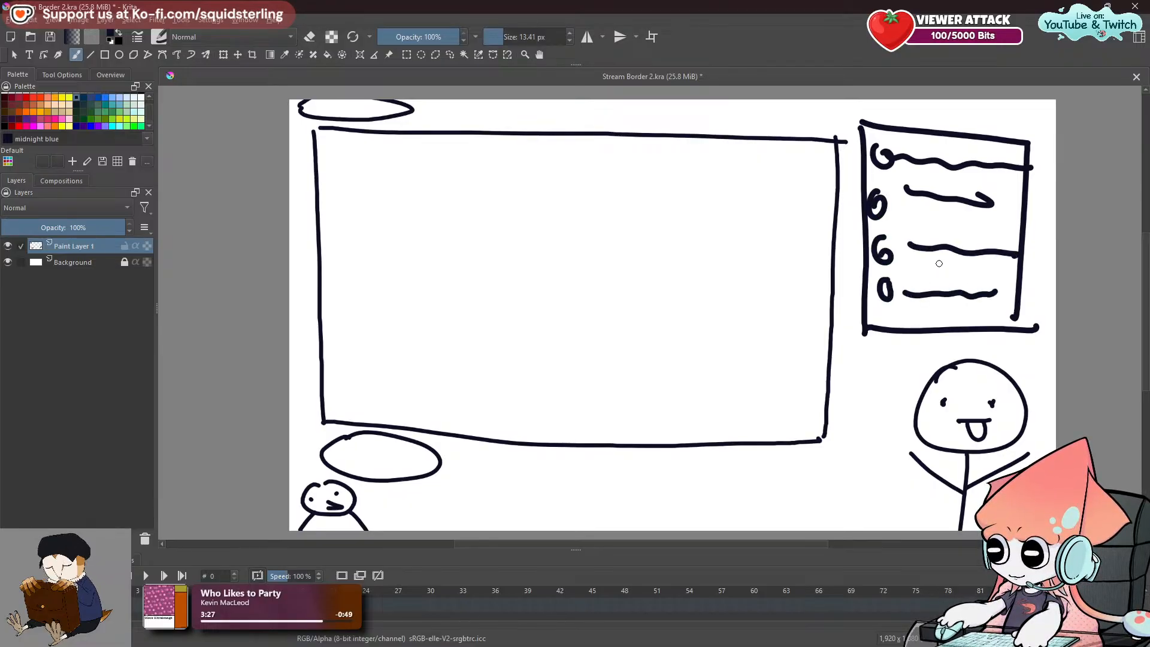
Sketch a wide box below the main frame, divided into four cells by one vertical and one horizontal line.
mouse_move(451, 458)
mouse_down()
mouse_move(457, 530)
mouse_move(587, 457)
mouse_move(777, 470)
mouse_move(784, 546)
mouse_up()
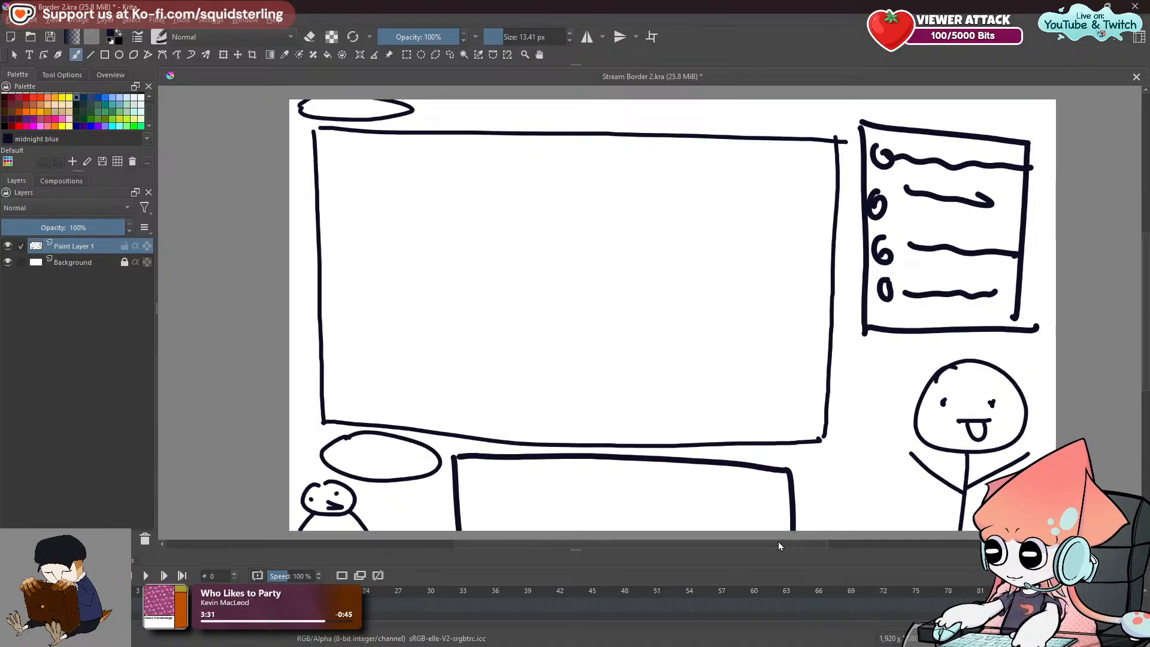
drag(604, 458, 612, 530)
drag(461, 495, 789, 506)
scroll(750, 506, down, 2)
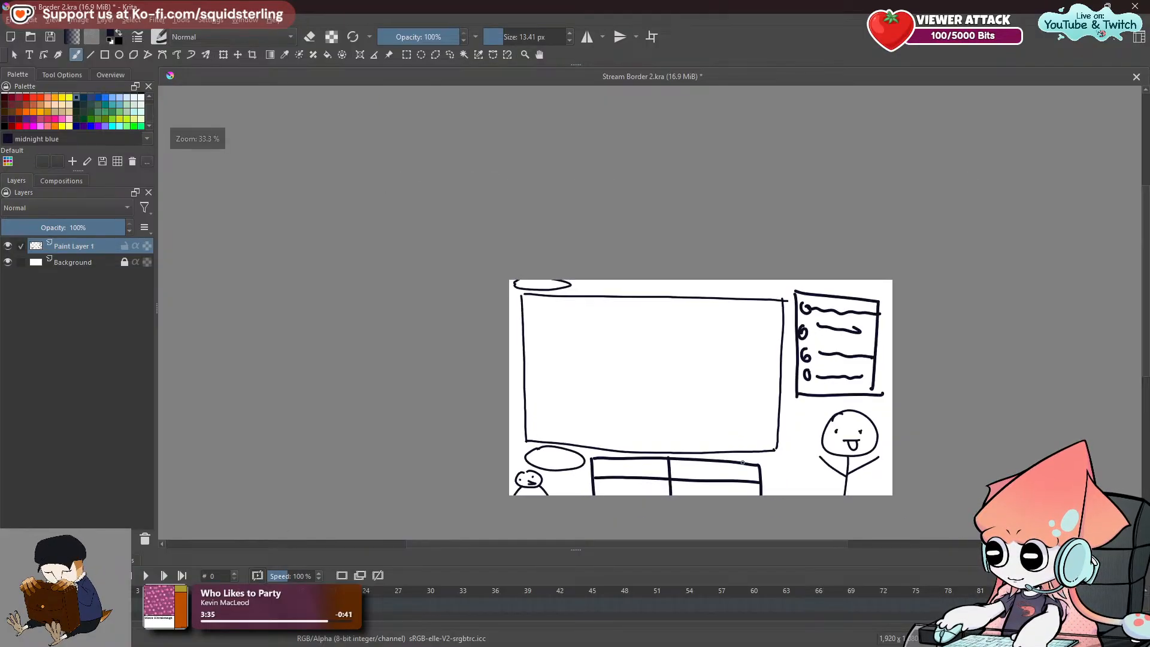
Close the animation timeline and the animation curves docker below the canvas.
scroll(778, 473, up, 1)
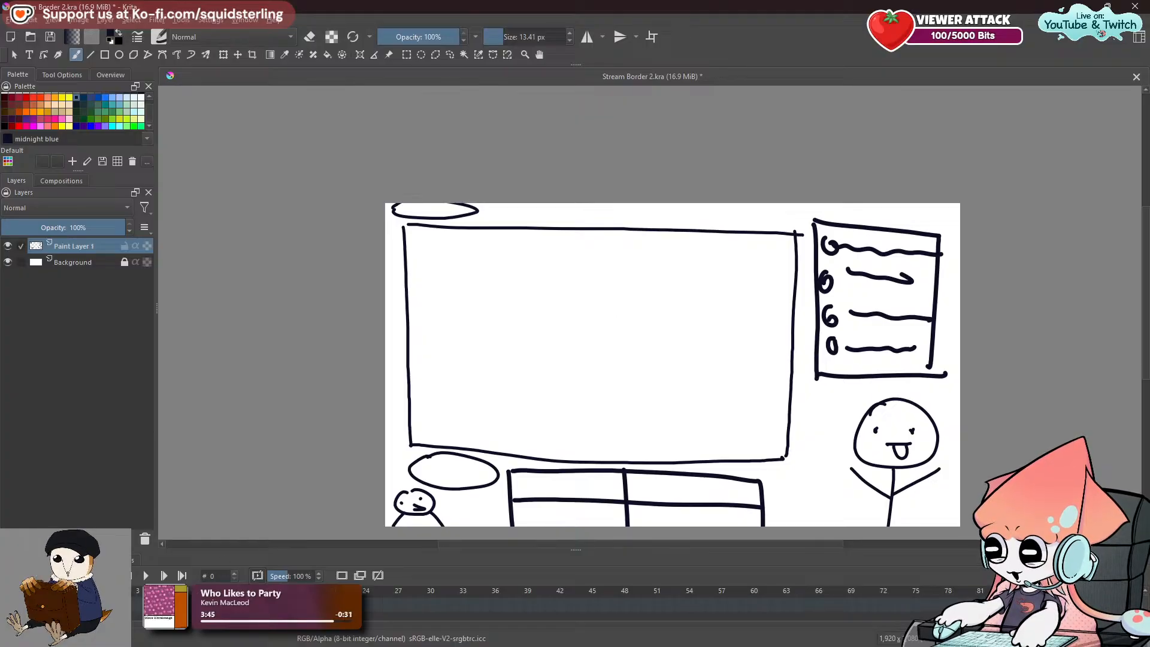
click(245, 20)
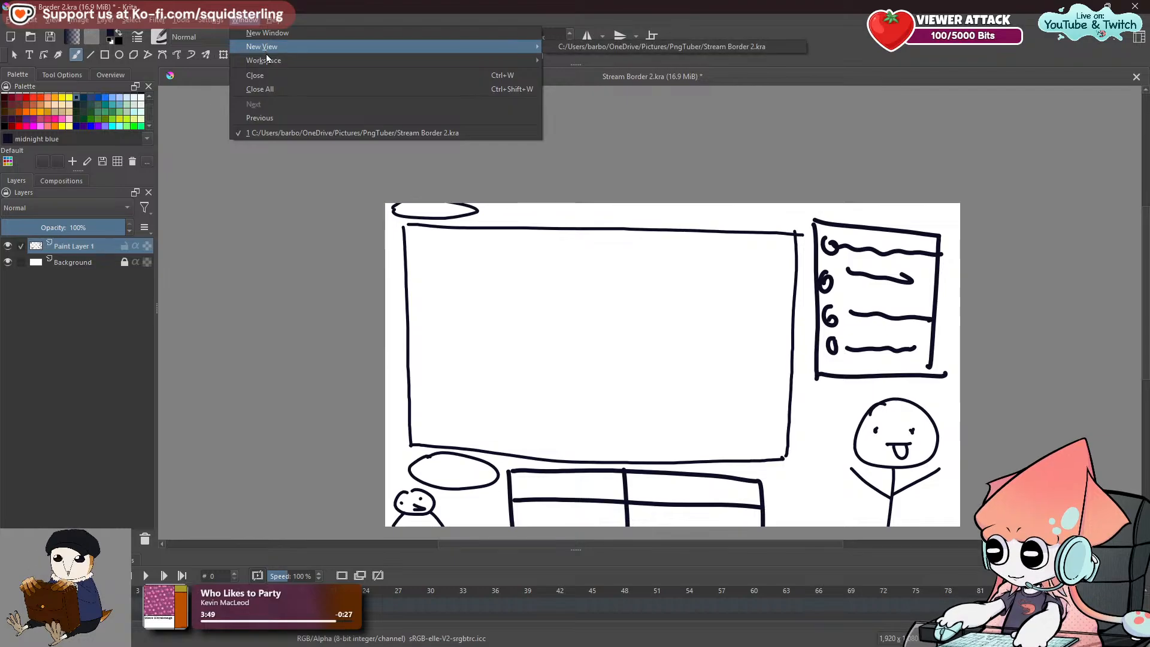
click(323, 179)
click(1143, 575)
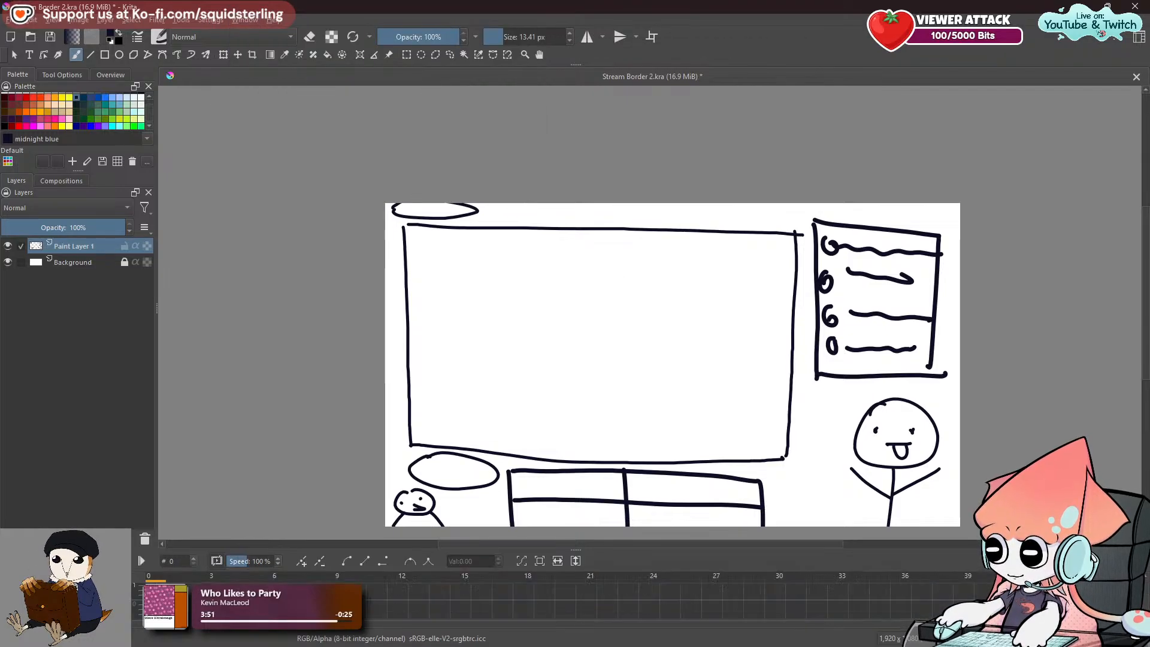
click(1143, 560)
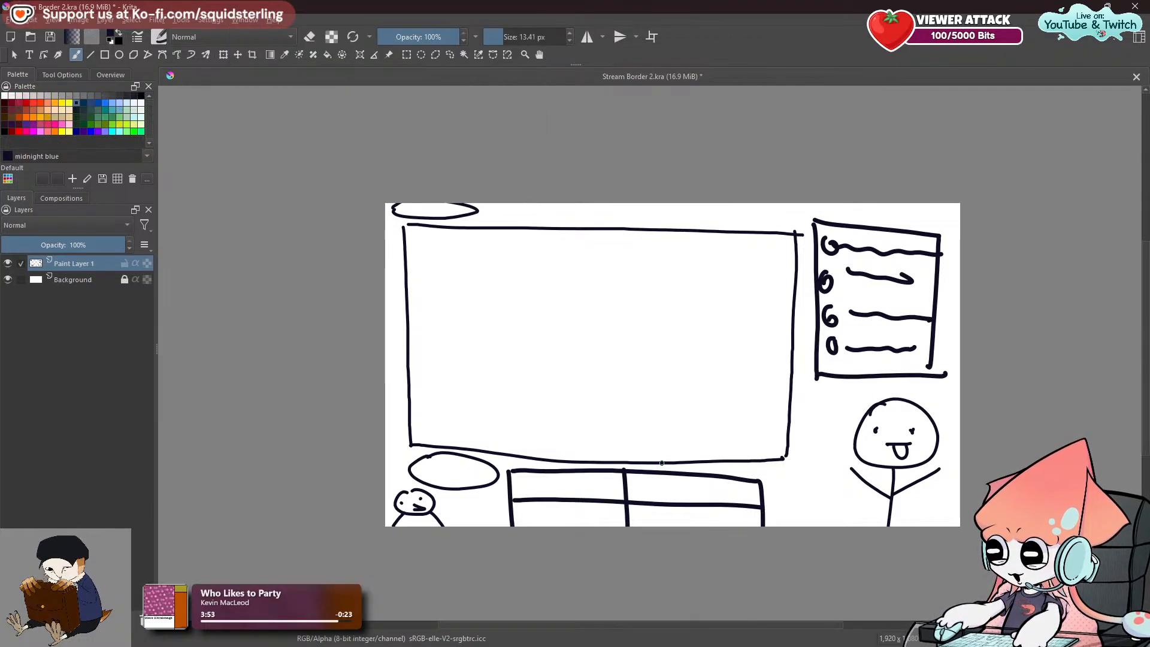
Set the opacity of Paint Layer 1, which holds the rough layout sketch, to 10% in its layer properties.
scroll(662, 463, up, 2)
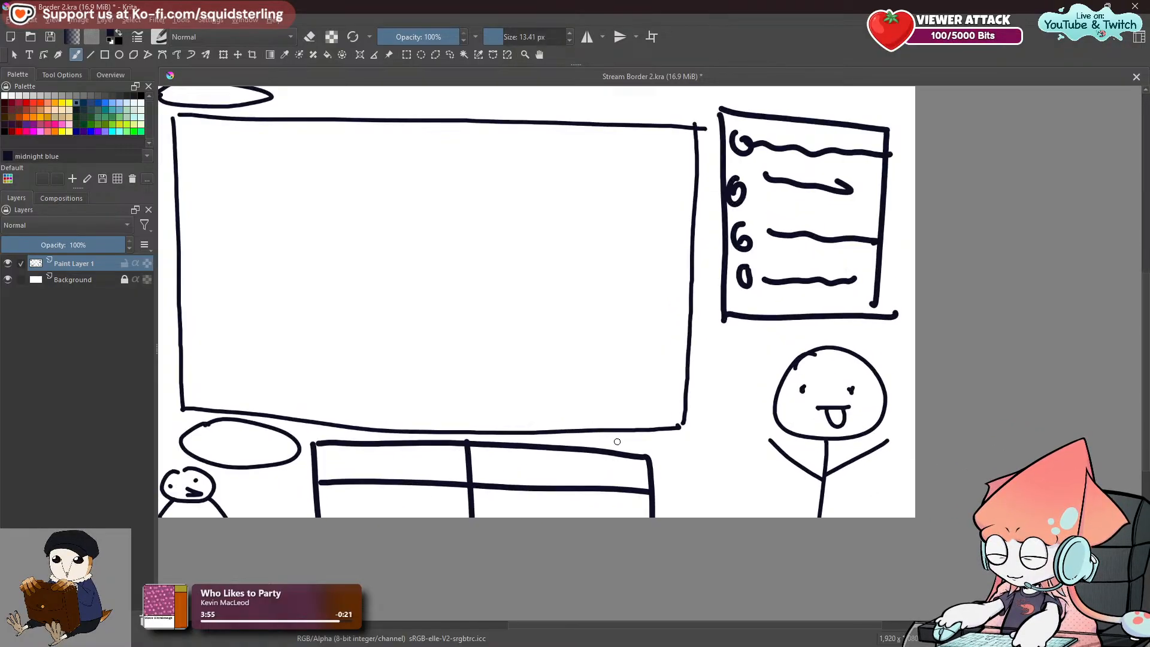
drag(616, 441, 721, 485)
right_click(84, 273)
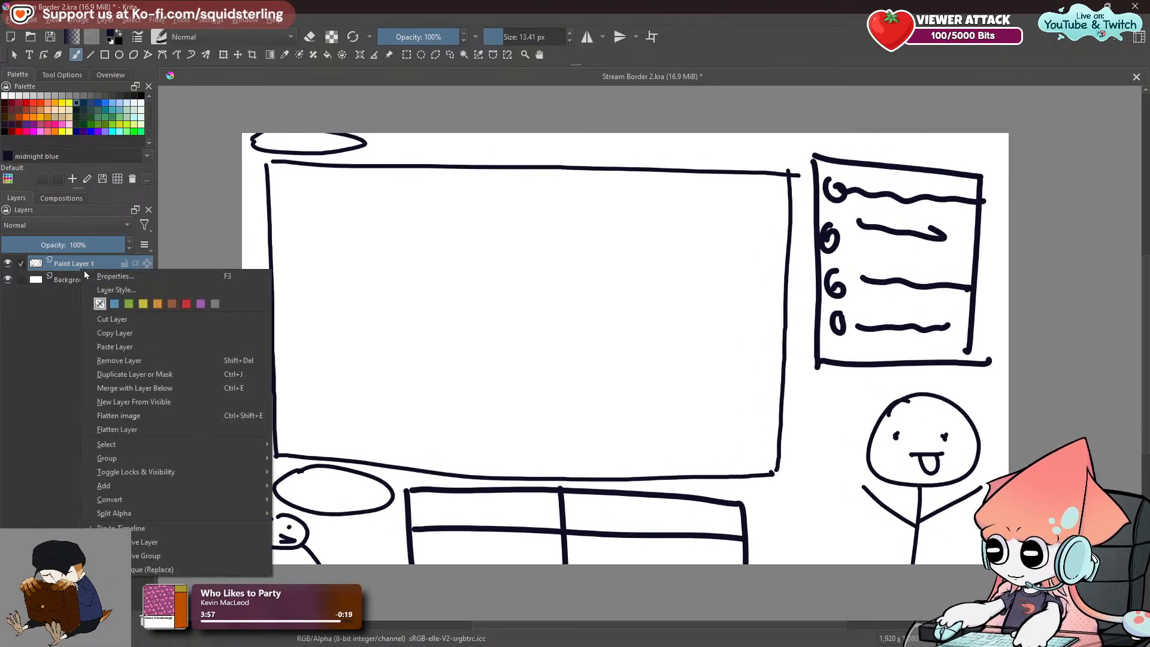
click(98, 276)
click(452, 283)
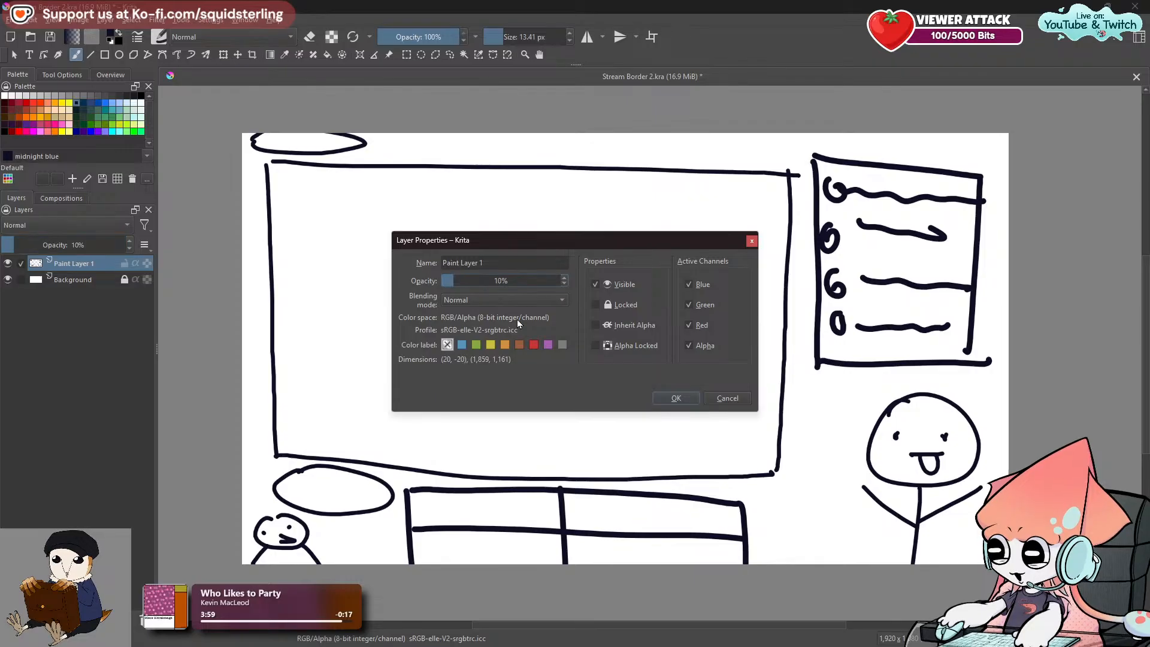
click(665, 397)
Try outlining the sketched main screen frame with a rectangle about 1,234 by 779 px directly on Paint Layer 1.
click(104, 55)
scroll(359, 289, down, 1)
mouse_move(359, 289)
mouse_down()
mouse_move(369, 314)
mouse_move(392, 321)
mouse_move(380, 275)
mouse_move(348, 282)
mouse_up()
scroll(392, 322, up, 1)
scroll(348, 283, down, 1)
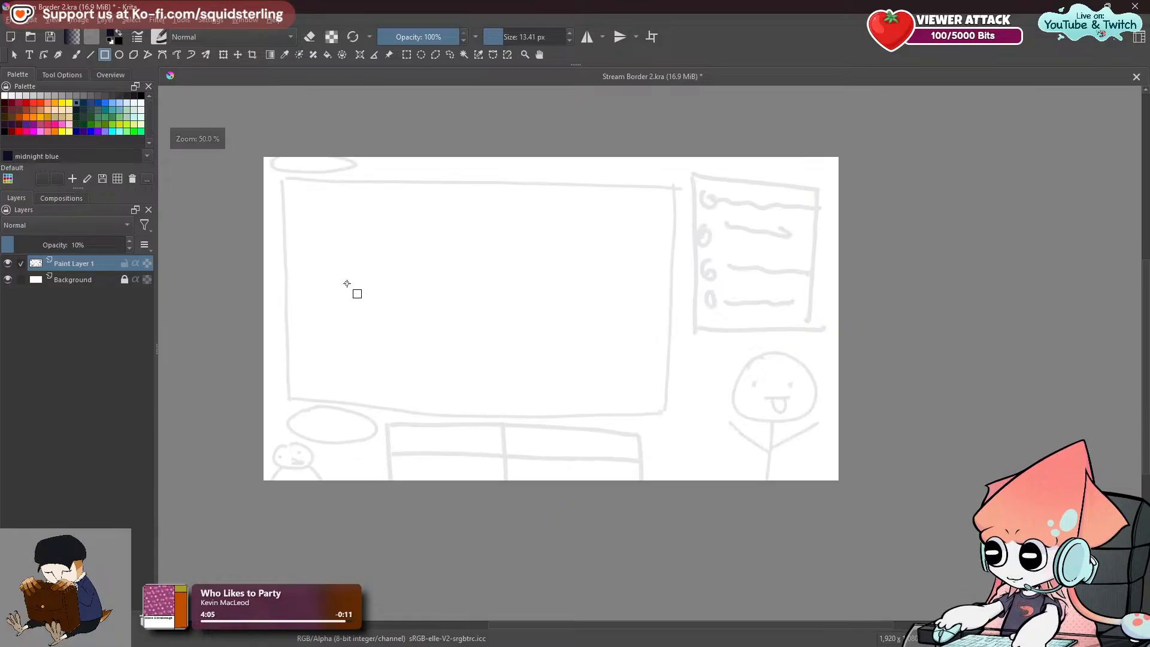
drag(283, 180, 656, 417)
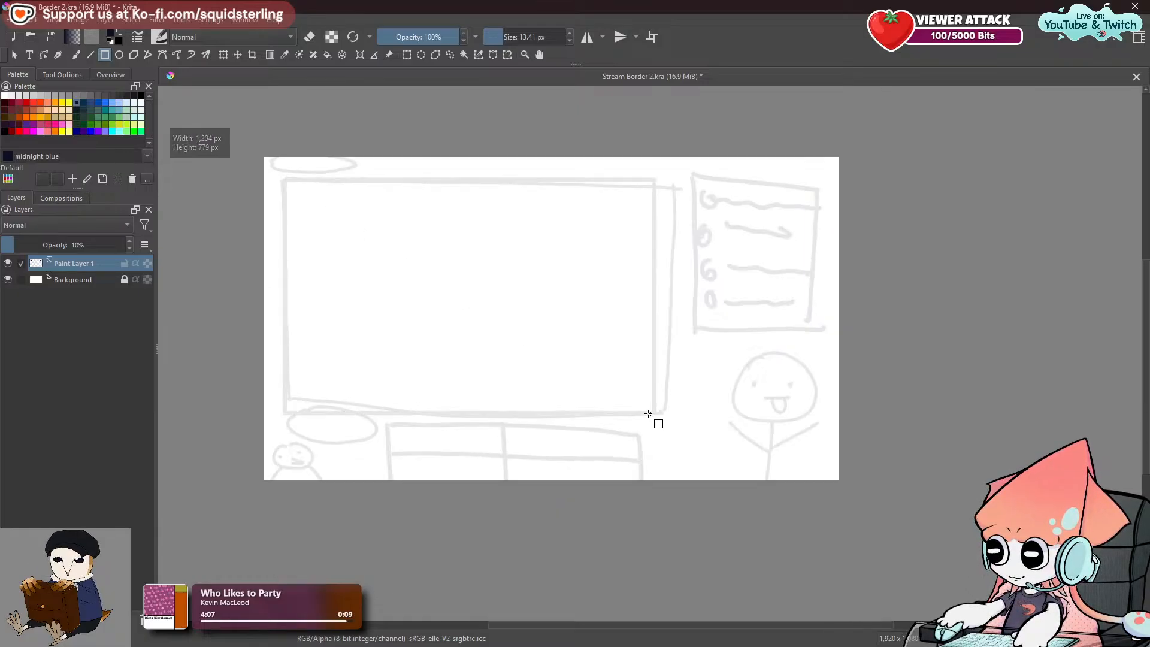
key(ctrl+z)
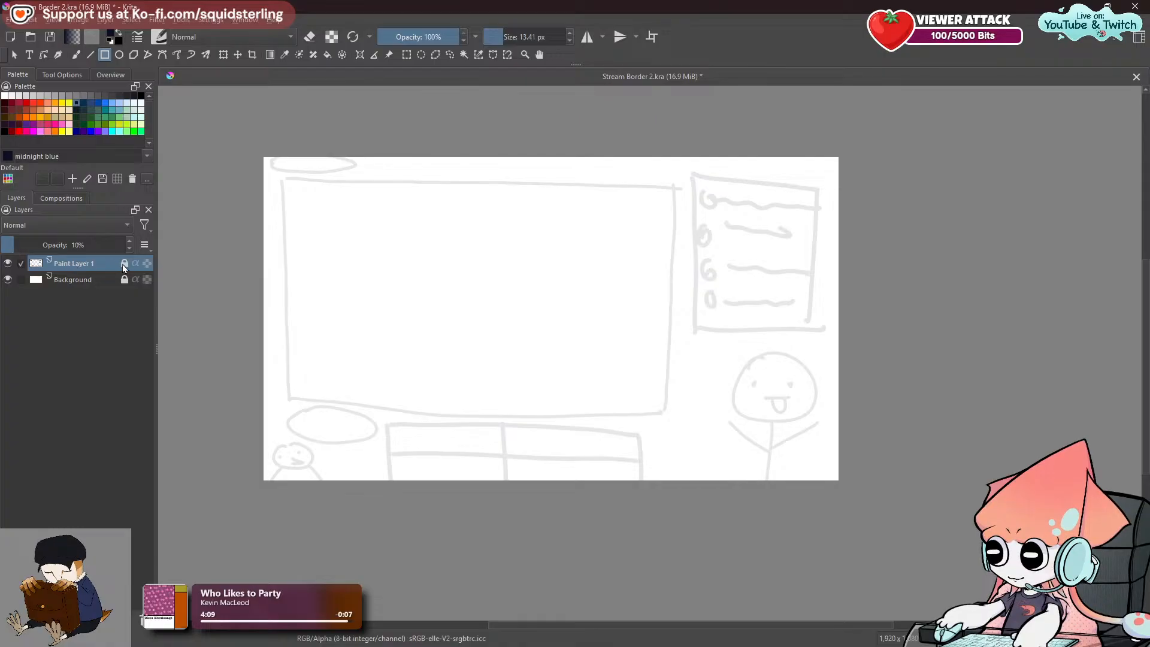
Add a new paint layer above the locked sketch layer and draw a 1,920 by 1,080 px rectangle around the whole canvas.
key(Insert)
mouse_move(281, 176)
mouse_down()
mouse_move(482, 356)
mouse_move(674, 428)
mouse_move(686, 413)
mouse_move(716, 420)
mouse_up()
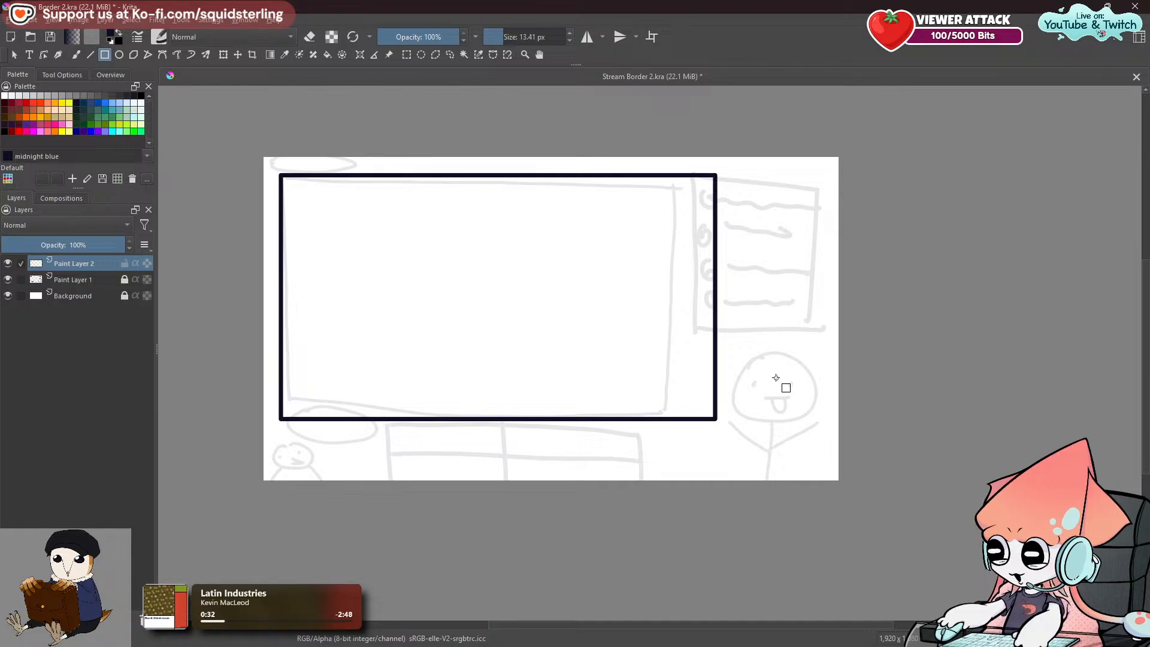
key(ctrl+z)
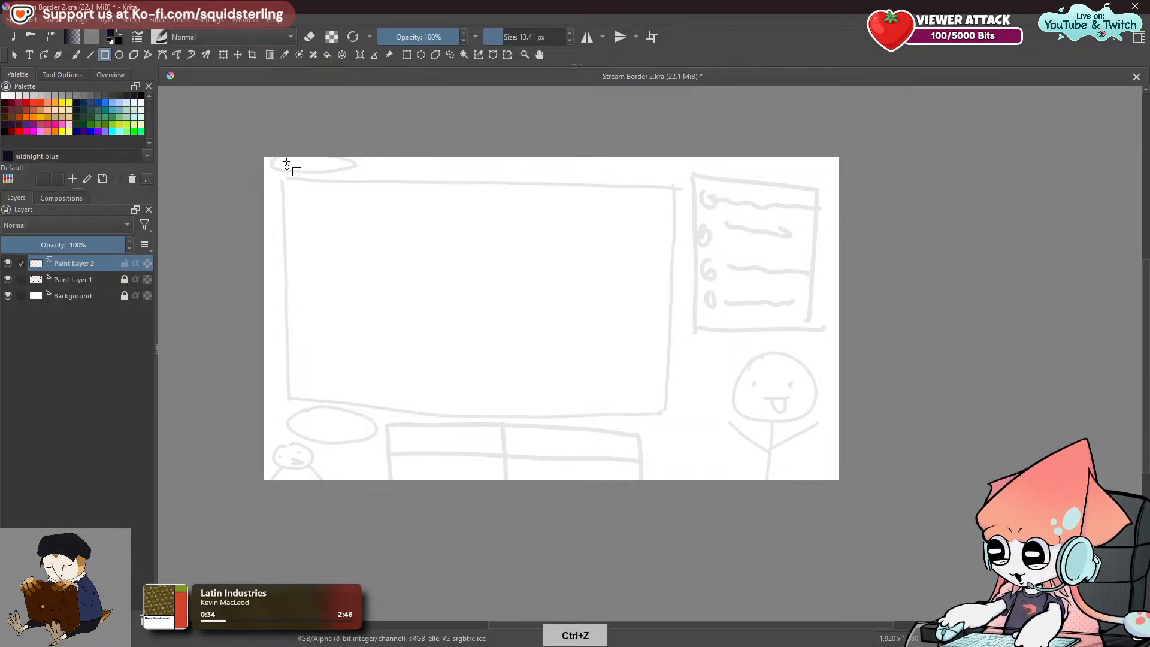
mouse_move(262, 158)
mouse_down()
mouse_move(544, 323)
mouse_move(800, 431)
mouse_move(878, 494)
mouse_move(838, 479)
mouse_up()
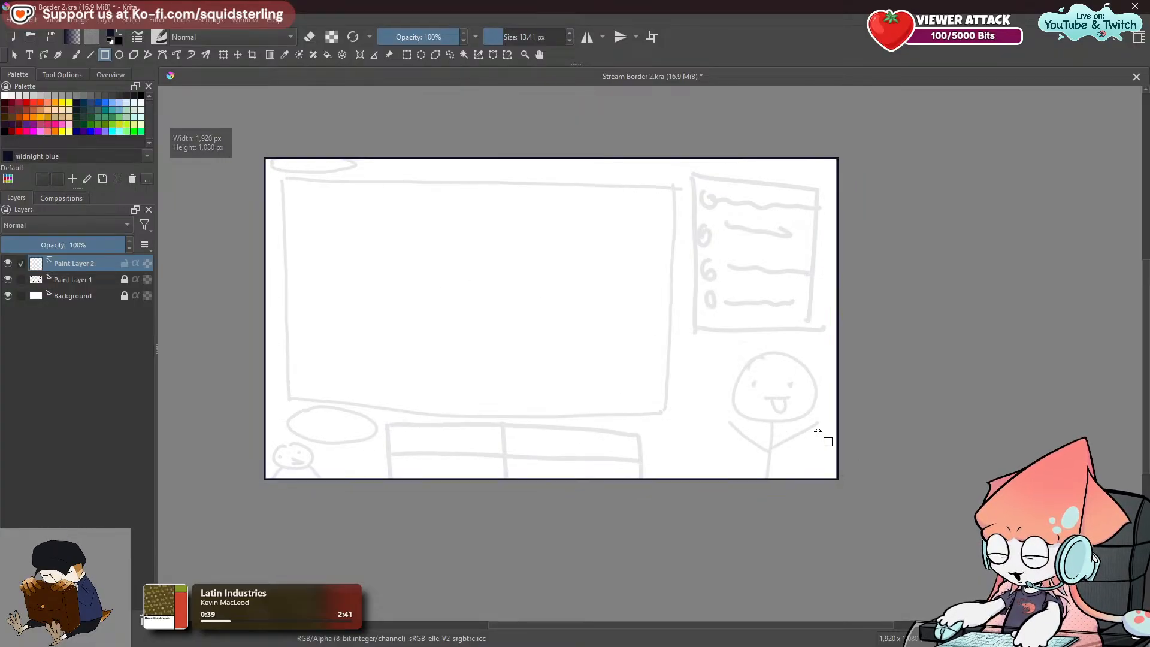
Scale the rectangle down proportionally with the Transform tool and place it over the sketched main screen frame.
click(223, 55)
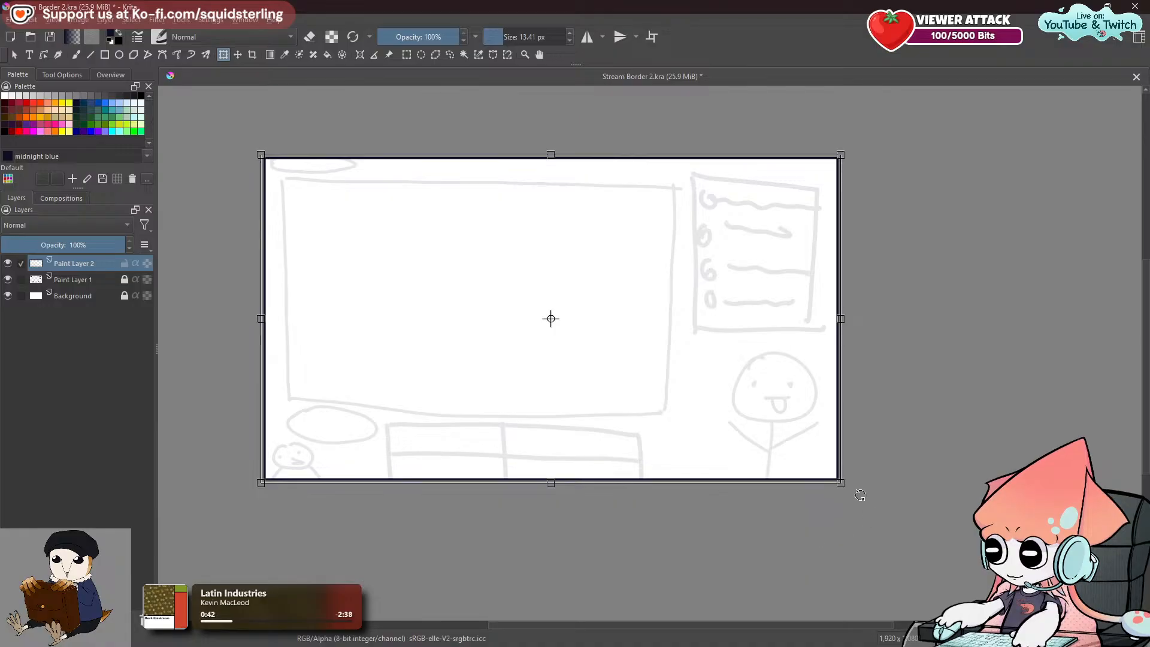
drag(840, 482, 681, 447)
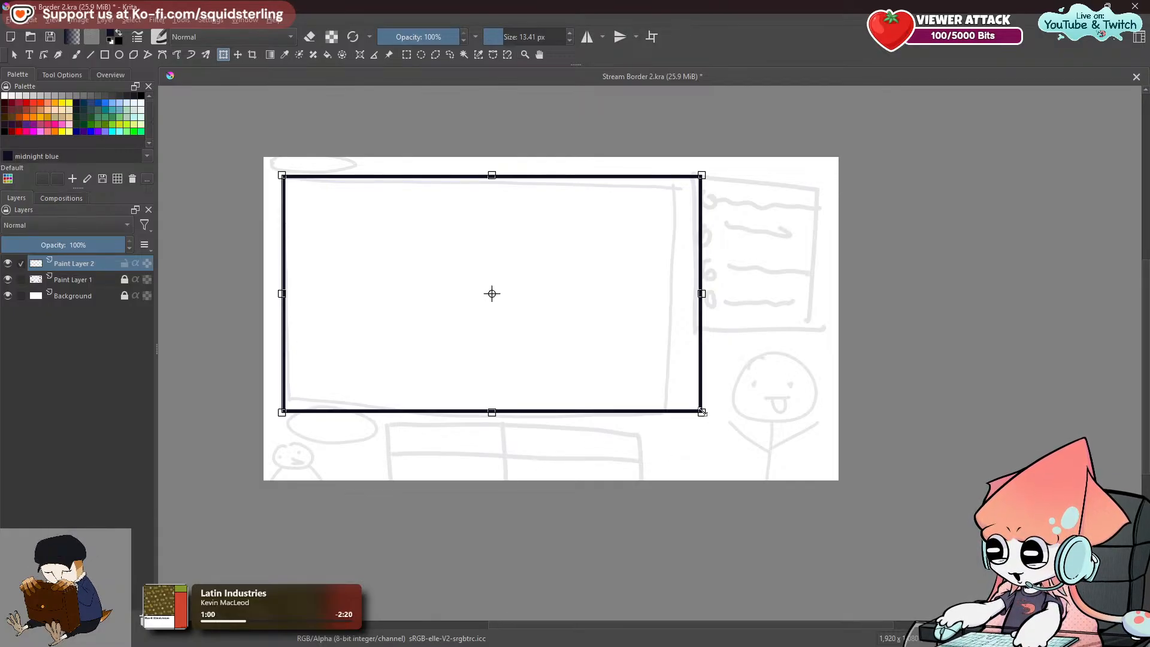
drag(702, 412, 560, 343)
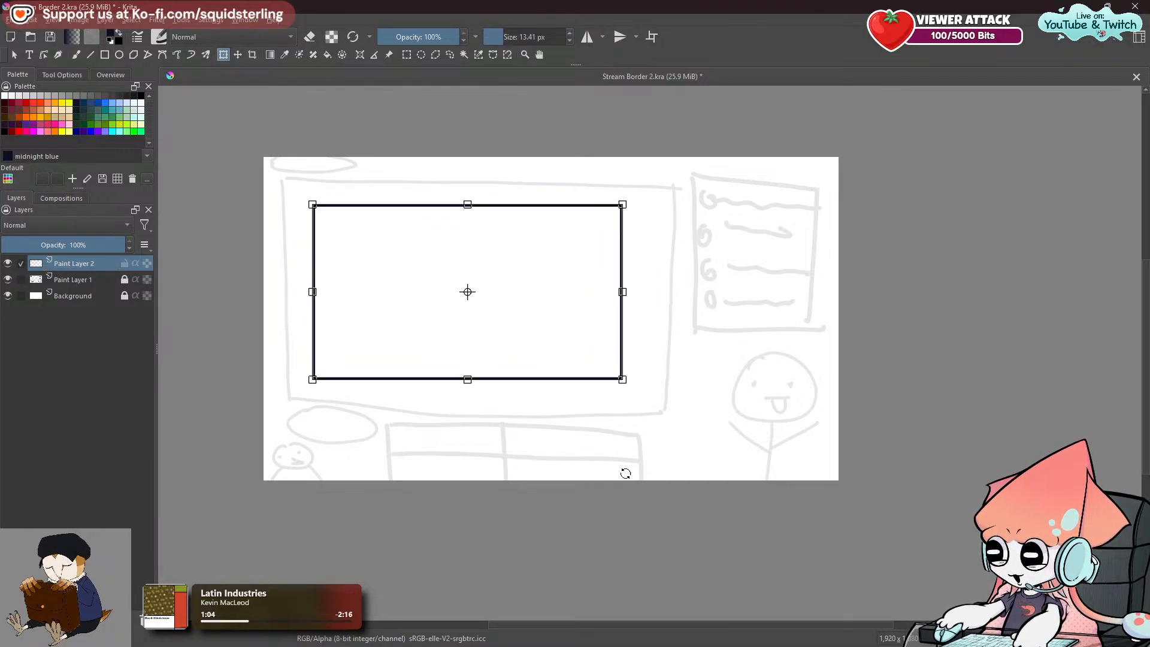
key(ctrl+z)
key(ctrl+z)
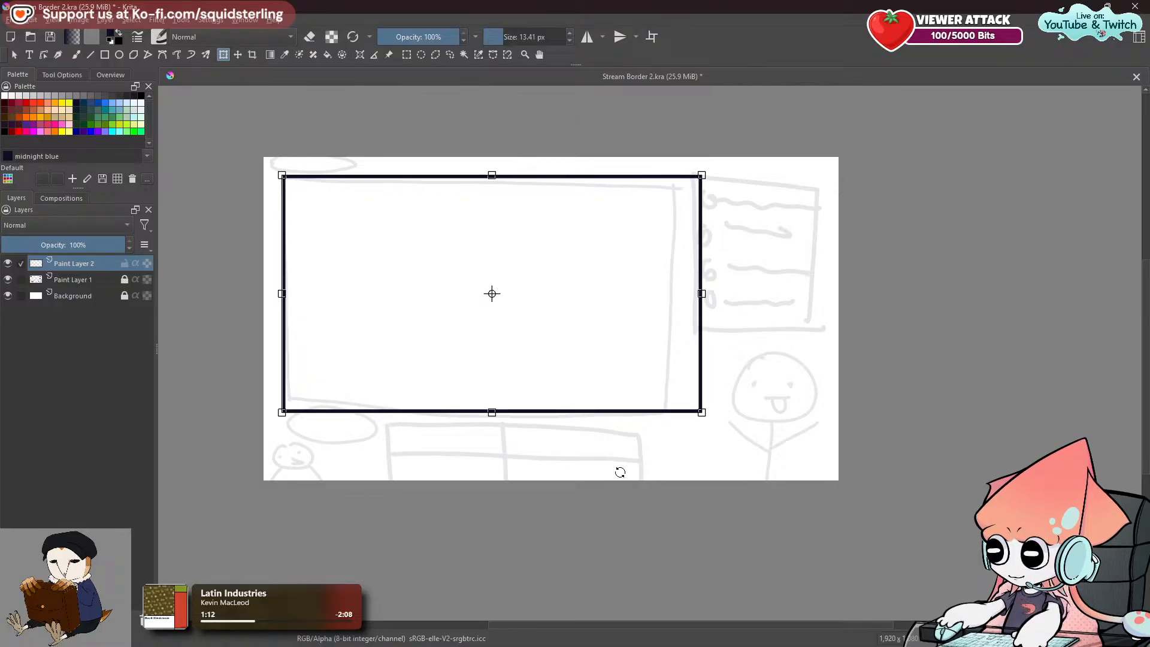
Draw a small pig snout with two nostrils and pairs of small round eyes inside the sketched chat box, using a 3.63 px brush.
key(b)
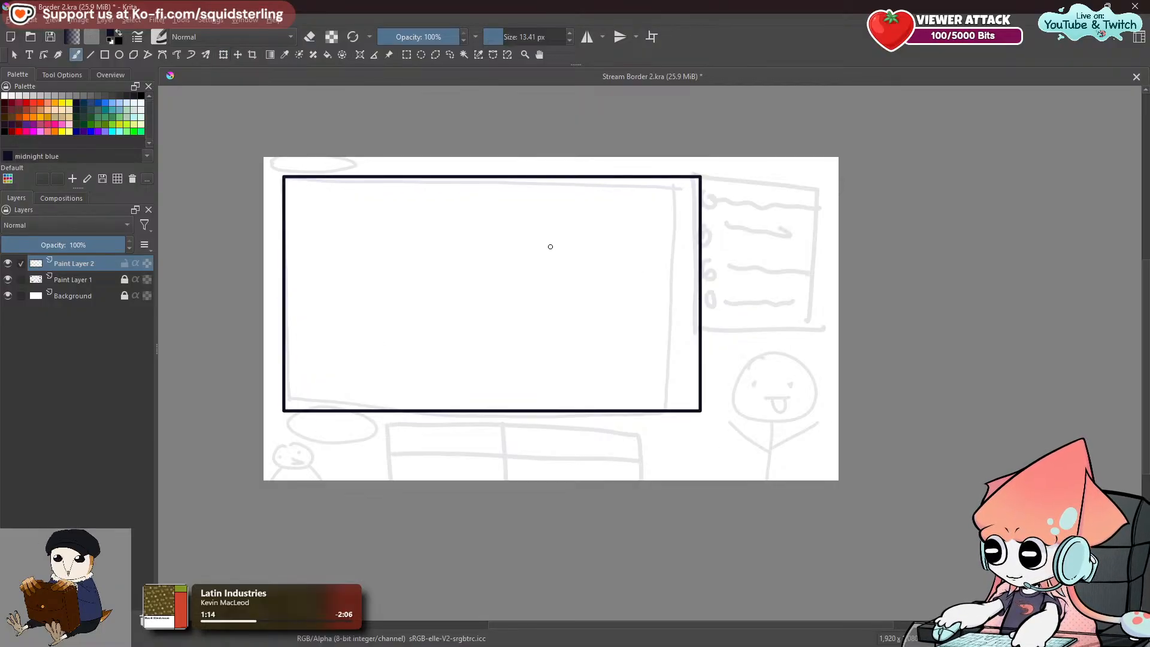
scroll(762, 253, up, 2)
drag(762, 253, 573, 351)
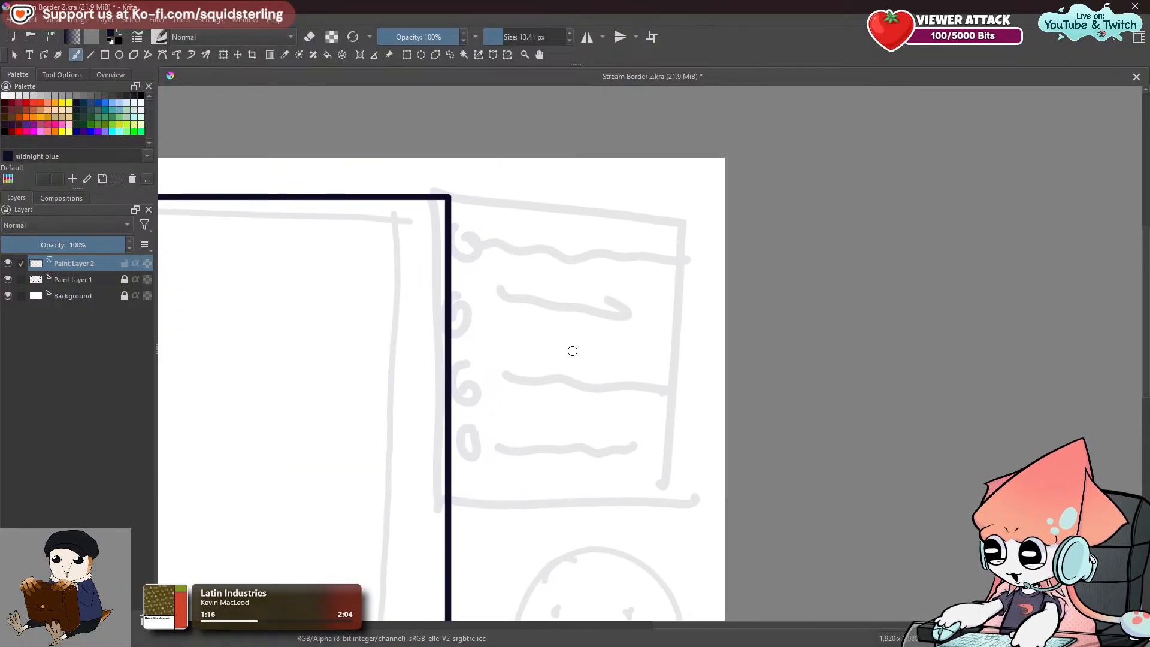
mouse_move(605, 395)
mouse_down()
mouse_move(652, 430)
mouse_move(601, 396)
mouse_move(612, 419)
mouse_move(602, 385)
mouse_move(588, 413)
mouse_move(597, 398)
mouse_move(601, 414)
mouse_up()
key(ctrl+z)
key(ctrl+z)
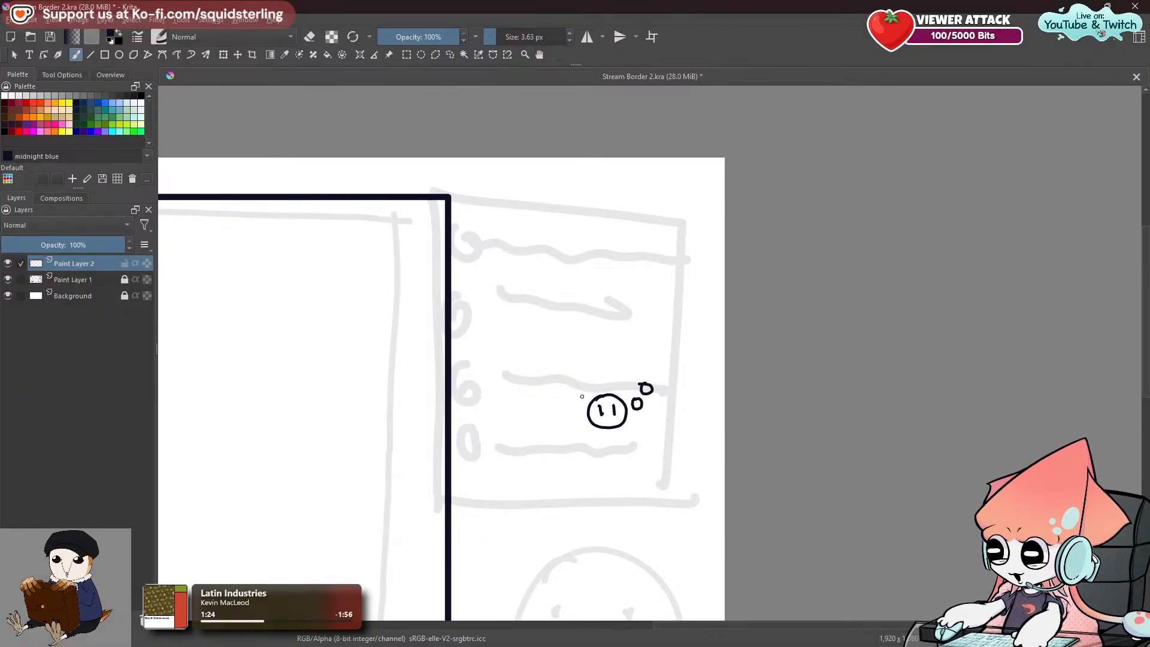
drag(582, 402, 572, 389)
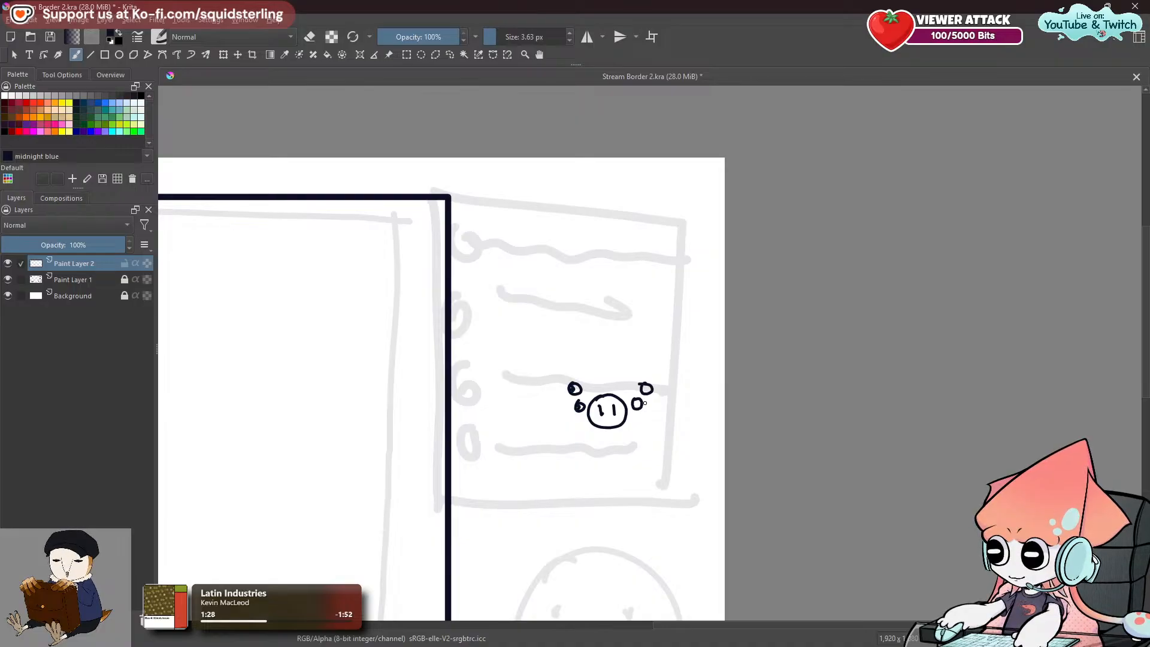
Draw the rounded head outline around the pig's snout and eyes, and add two pointed ears.
mouse_move(574, 395)
mouse_down()
mouse_move(584, 439)
mouse_move(618, 450)
mouse_move(647, 438)
mouse_move(658, 397)
mouse_move(581, 436)
mouse_move(629, 437)
mouse_move(646, 409)
mouse_move(581, 367)
mouse_move(621, 355)
mouse_up()
key(ctrl+z)
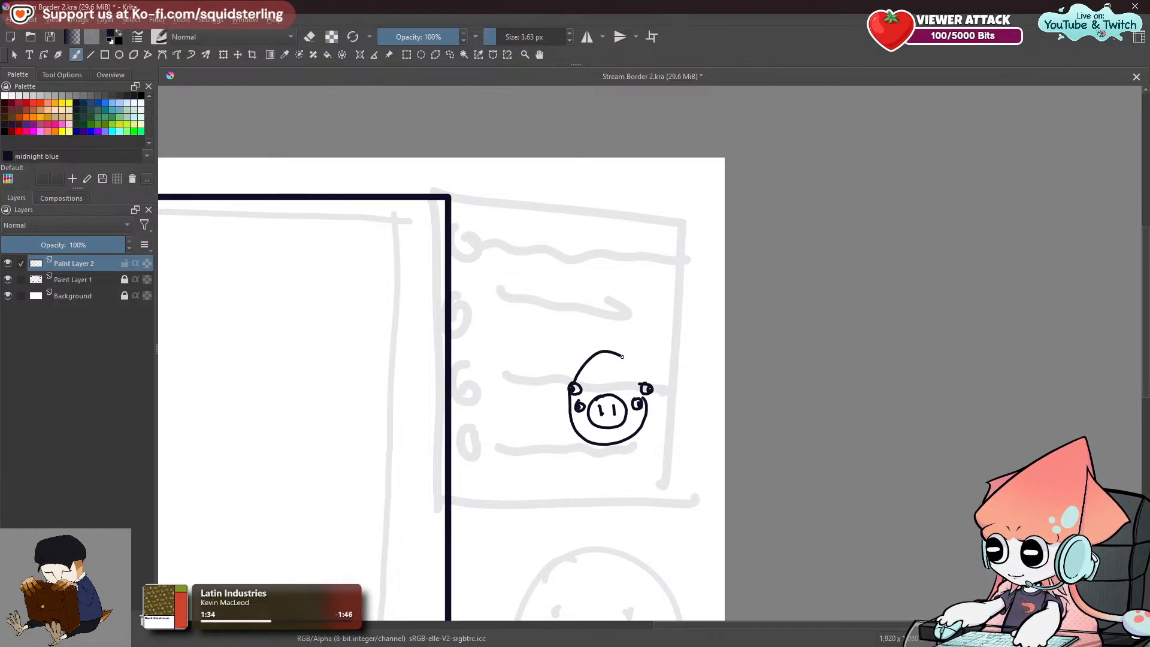
key(ctrl+z)
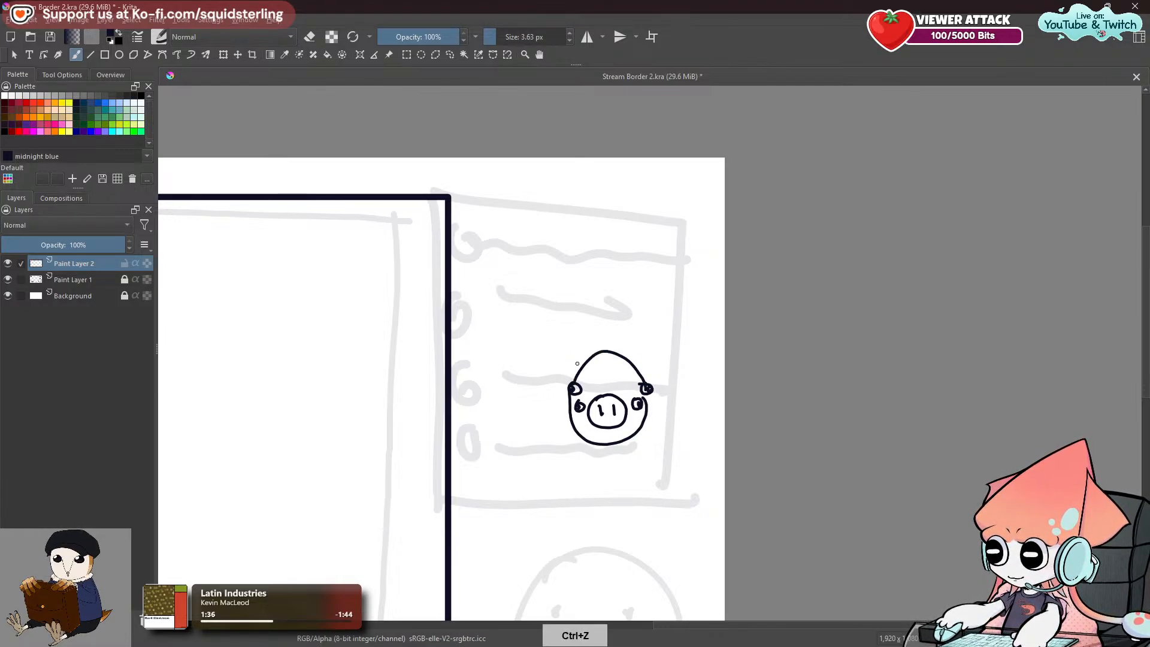
drag(583, 359, 576, 368)
drag(646, 382, 629, 379)
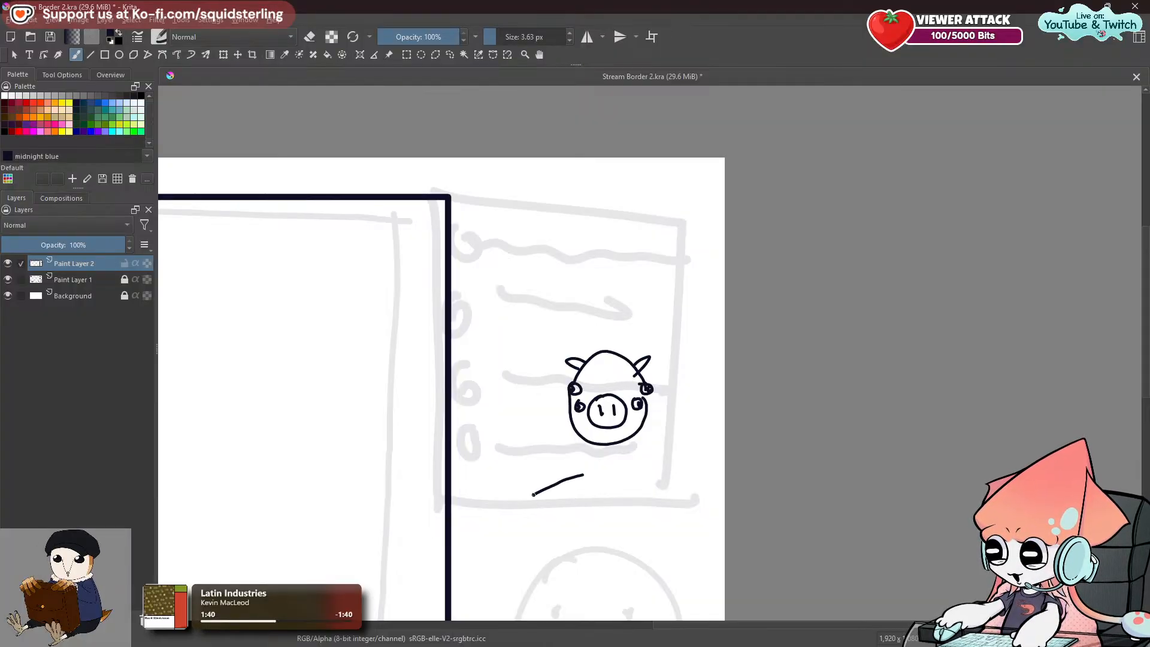
Draw a second pig in side view below the first, with a long snout, eyes, smile, ears and a dress-shaped body.
mouse_move(576, 483)
mouse_down()
mouse_move(567, 487)
mouse_move(594, 486)
mouse_up()
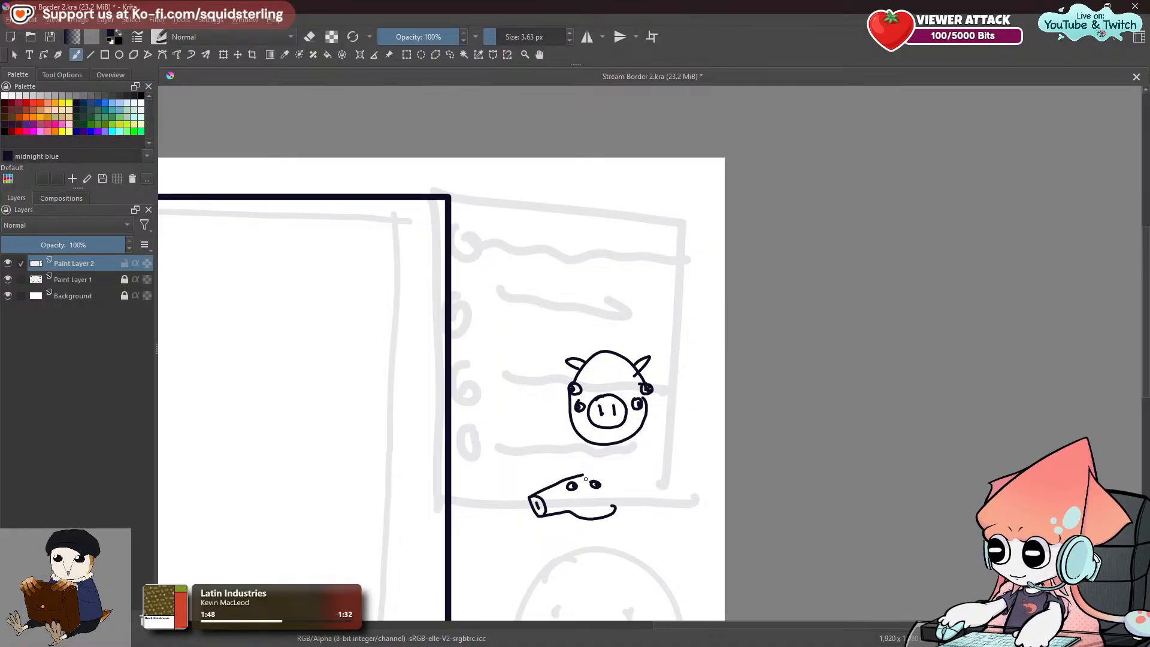
mouse_move(578, 504)
mouse_down()
mouse_move(601, 500)
mouse_move(586, 474)
mouse_move(613, 479)
mouse_up()
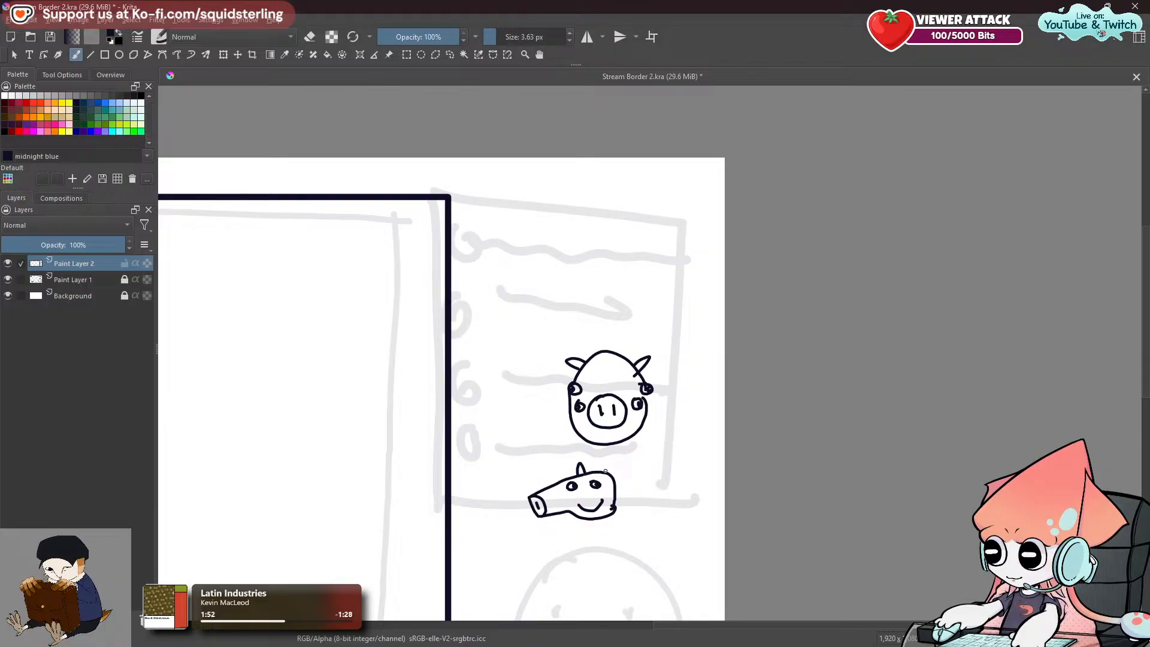
drag(580, 519, 569, 564)
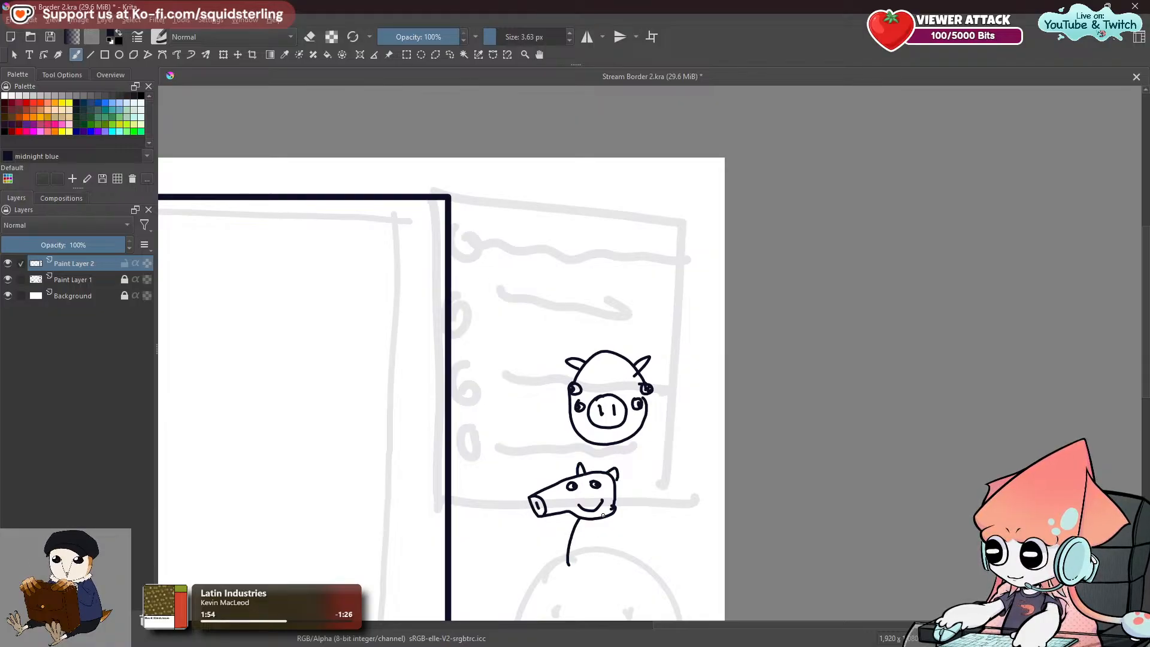
key(ctrl+z)
drag(578, 515, 567, 555)
drag(612, 509, 638, 554)
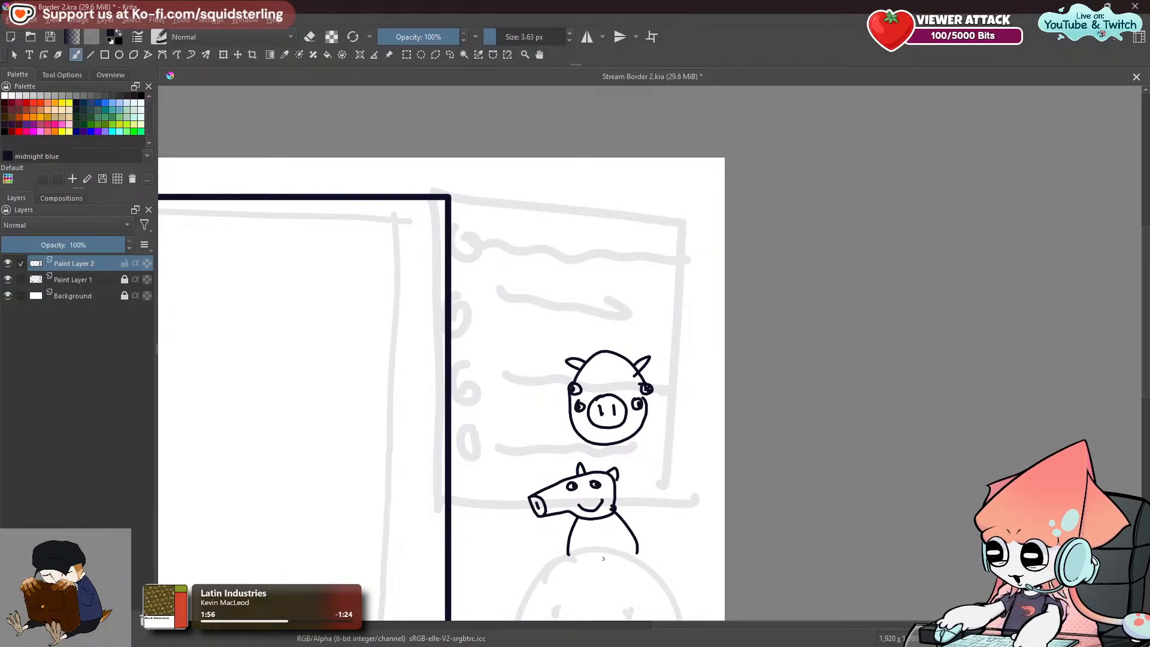
drag(569, 558, 632, 546)
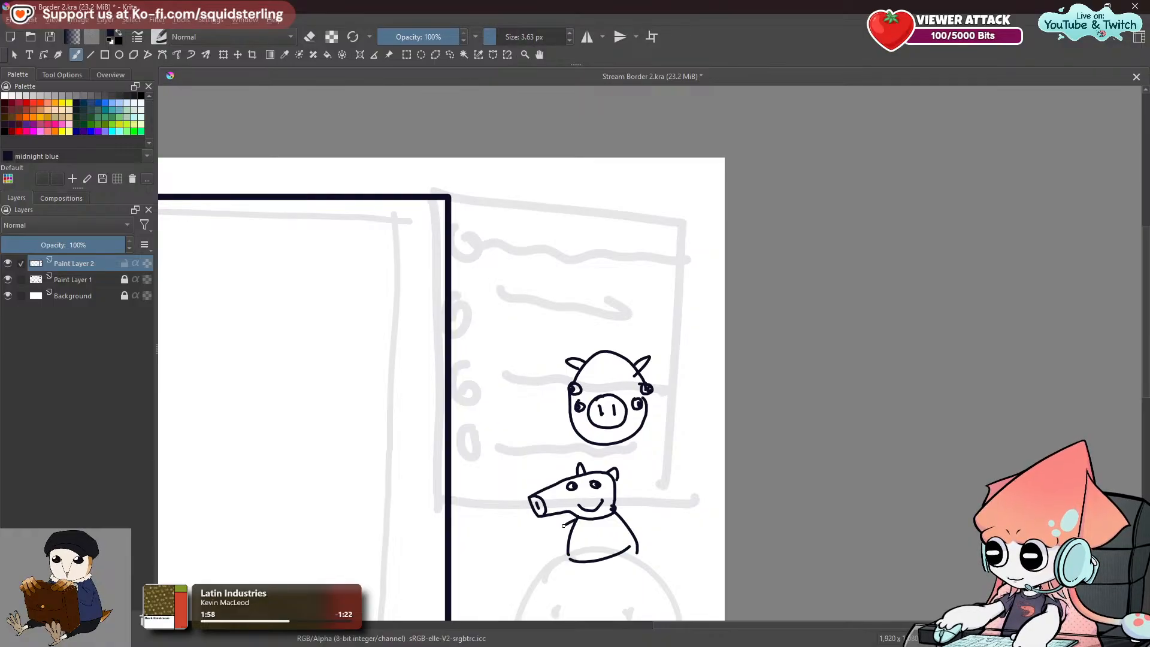
Add arms with fingers, two booted legs and a curly tail to the side-view pig.
mouse_move(552, 535)
mouse_down()
mouse_move(638, 511)
mouse_move(649, 522)
mouse_up()
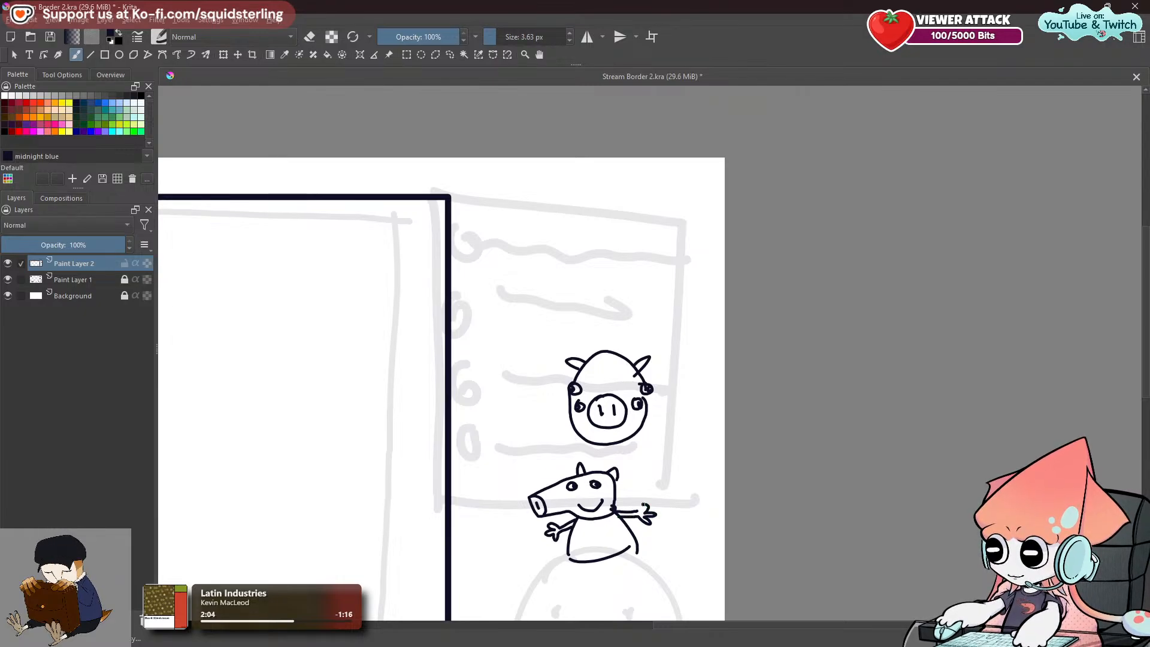
mouse_move(593, 558)
mouse_down()
mouse_move(604, 567)
mouse_move(581, 582)
mouse_up()
mouse_move(580, 582)
mouse_down()
mouse_move(571, 587)
mouse_move(602, 585)
mouse_up()
mouse_move(600, 570)
mouse_down()
mouse_move(601, 585)
mouse_move(629, 547)
mouse_move(612, 586)
mouse_up()
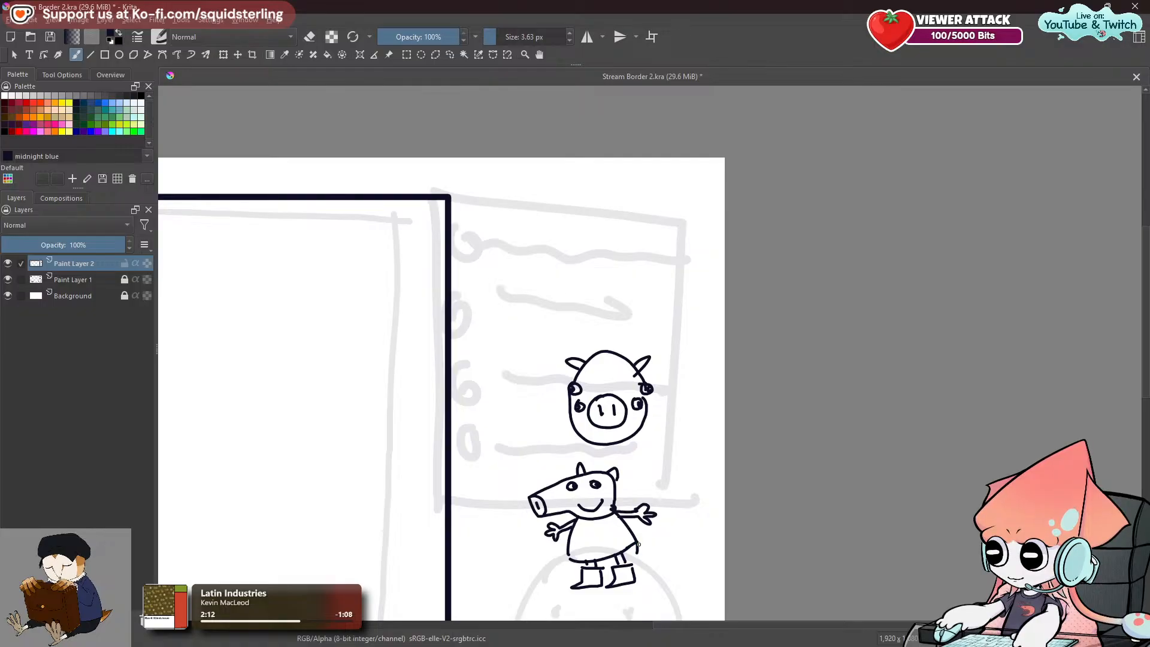
drag(640, 546, 660, 547)
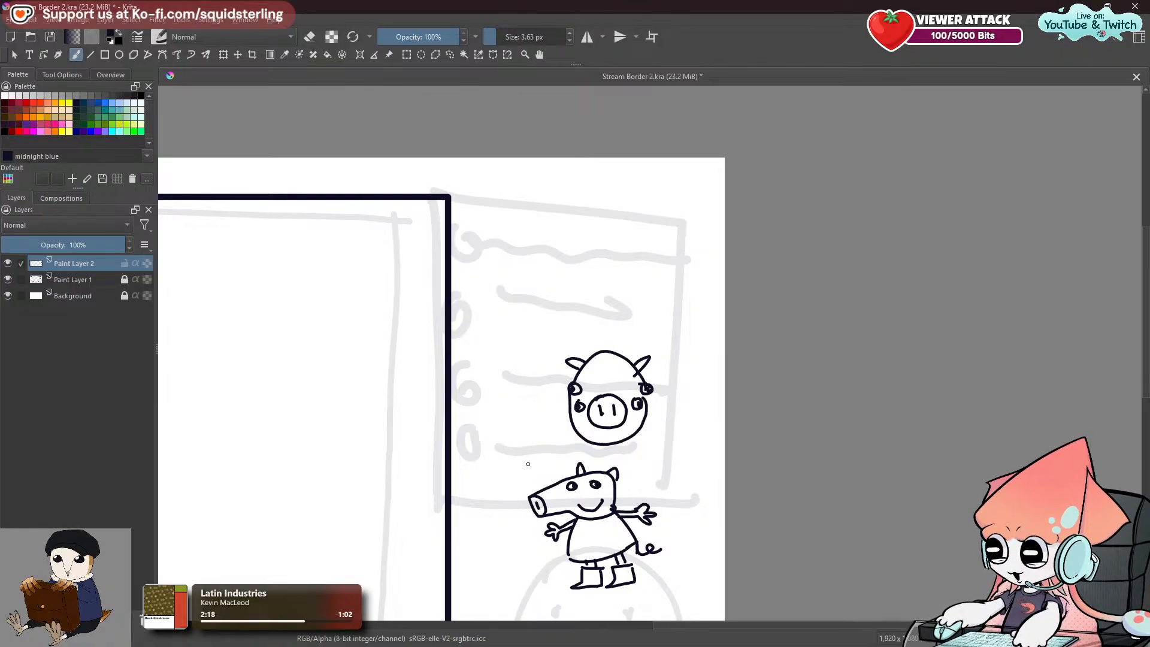
Try drawing a small arrow pointing at the front-view pig face.
key(space)
drag(470, 488, 504, 397)
mouse_move(574, 361)
mouse_down()
mouse_move(598, 350)
mouse_move(568, 345)
mouse_up()
key(ctrl+z)
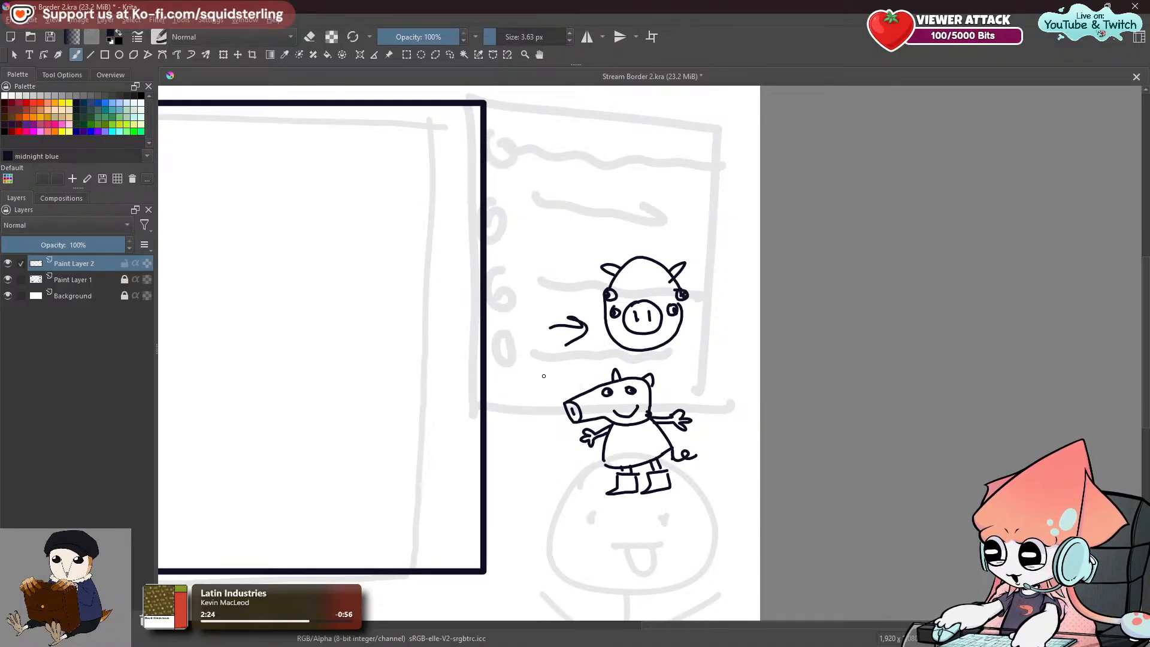
key(ctrl+z)
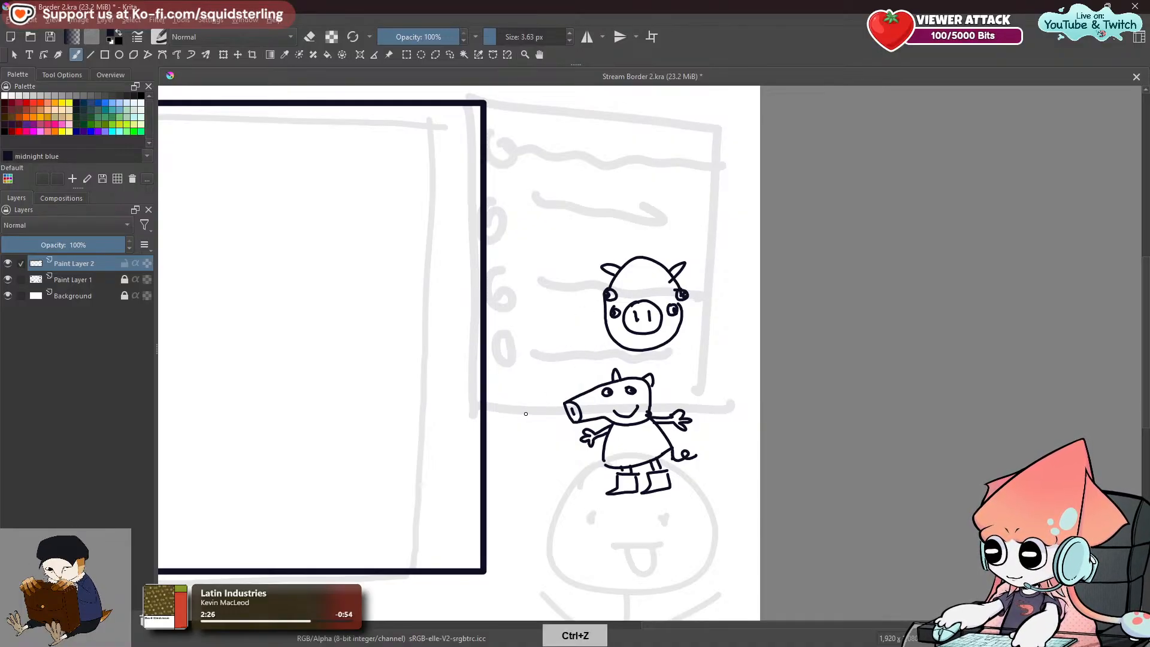
Lasso both pig doodles, delete them from Paint Layer 2, clear the selection and return to the freehand brush.
click(449, 54)
mouse_move(544, 386)
mouse_down()
mouse_move(714, 541)
mouse_move(629, 170)
mouse_move(508, 435)
mouse_up()
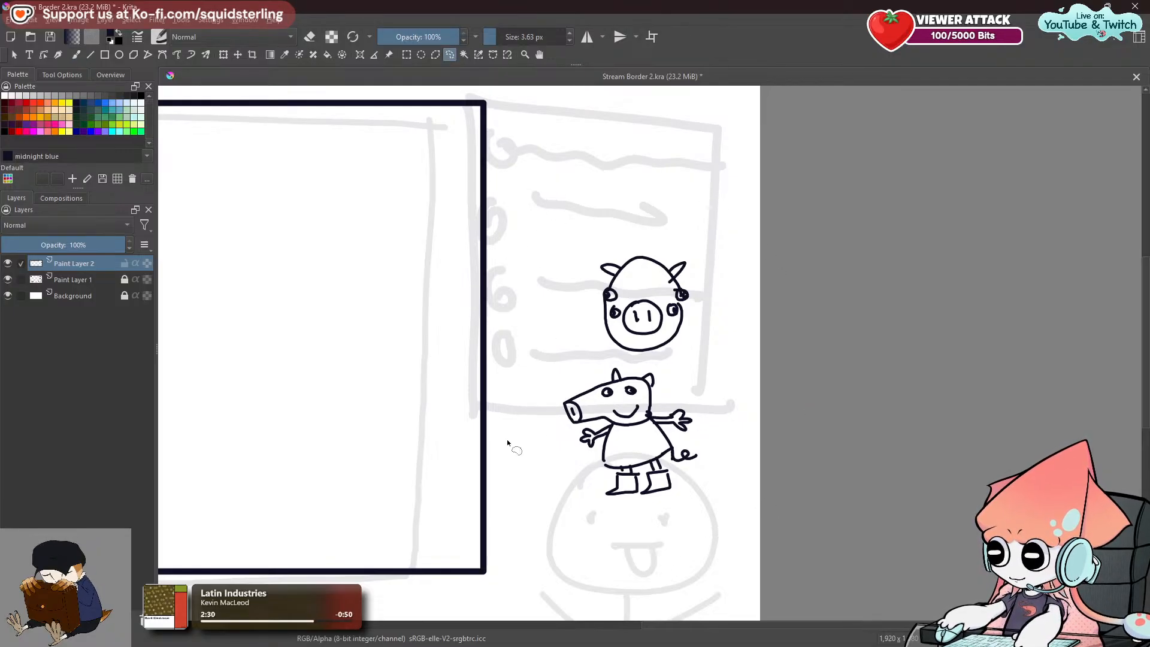
key(Delete)
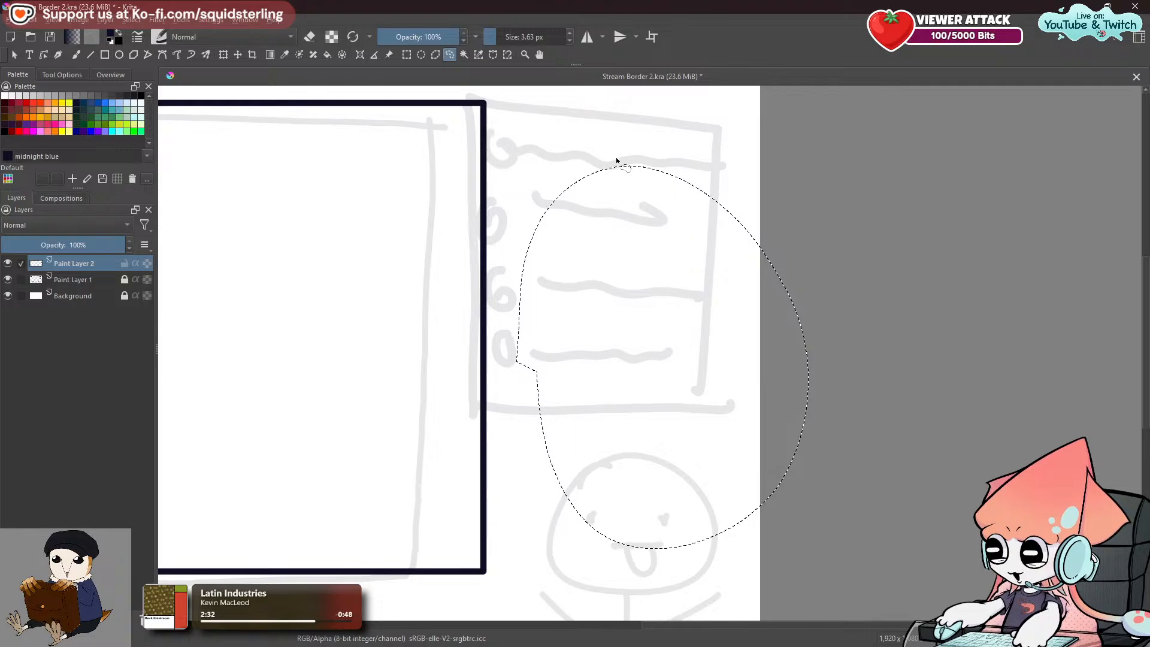
key(ctrl+shift+a)
click(76, 54)
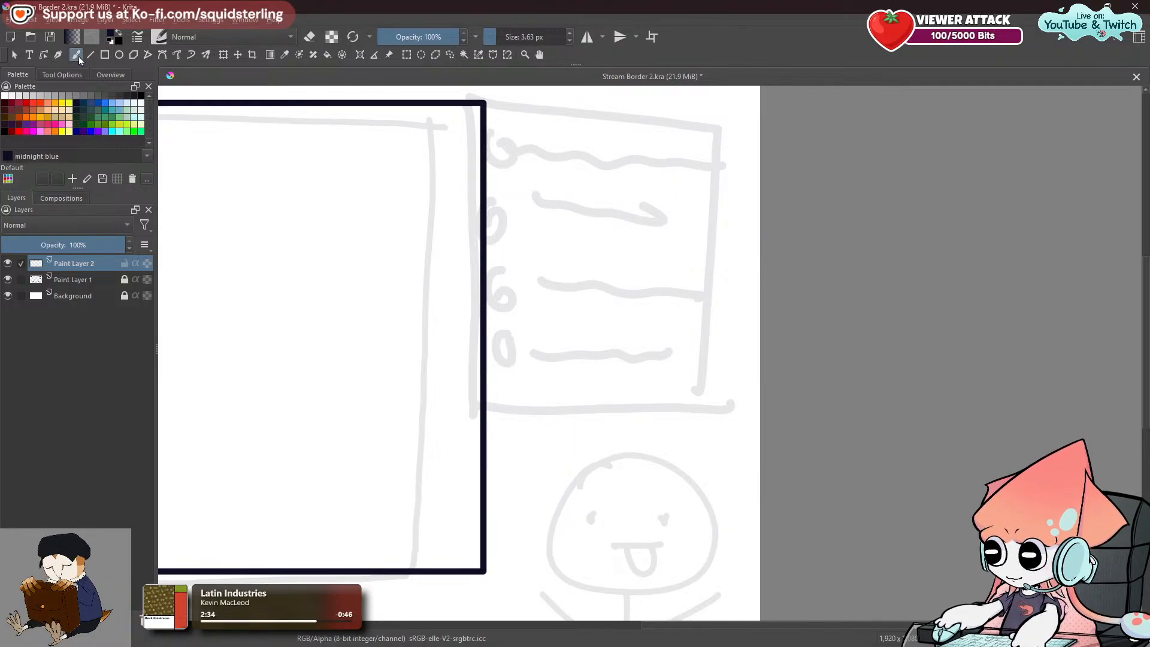
Enlarge the brush to 9.57 px and try short vertical strokes near the large frame's upper edge.
drag(505, 451, 811, 429)
mouse_move(691, 454)
mouse_down()
mouse_move(798, 451)
mouse_move(795, 464)
mouse_up()
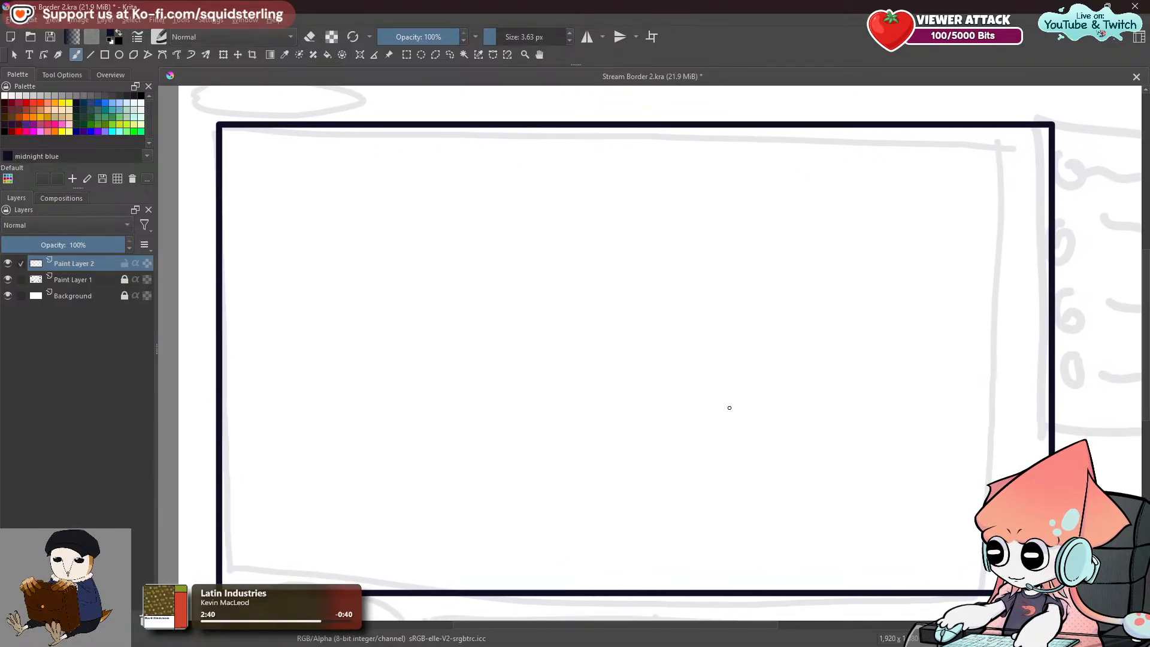
shift+drag(772, 343, 801, 321)
drag(823, 160, 824, 209)
key(ctrl+z)
shift+drag(680, 95, 675, 167)
key(ctrl+z)
shift+drag(683, 110, 680, 174)
key(ctrl+z)
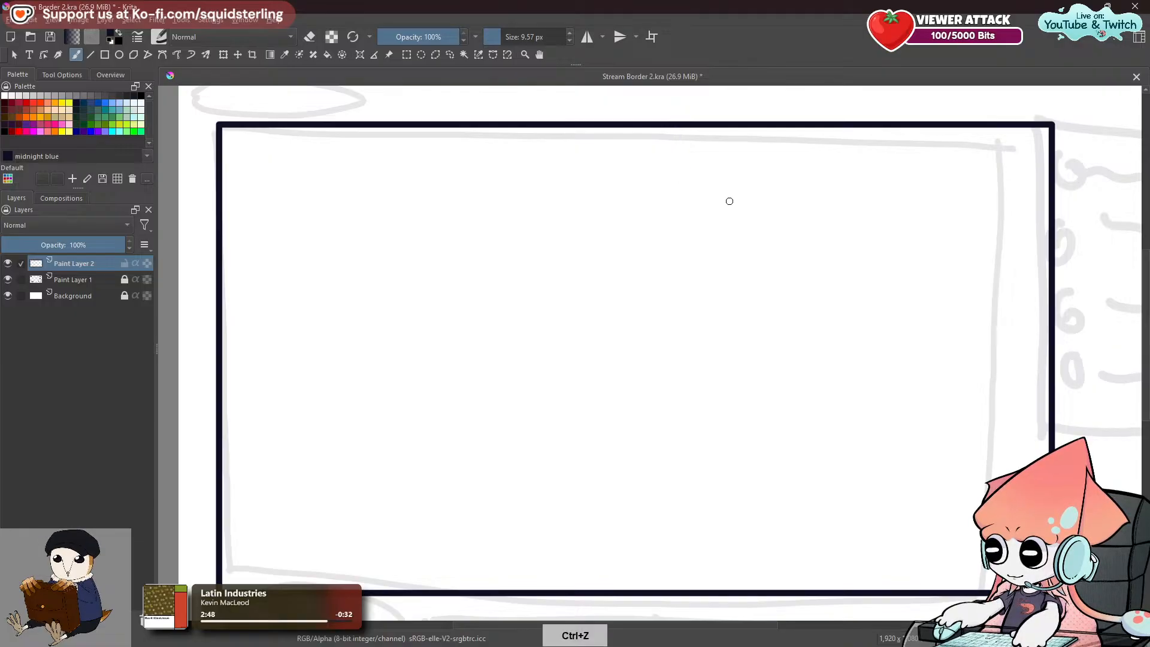
Save the stream border document.
scroll(760, 296, down, 1)
drag(760, 296, 701, 253)
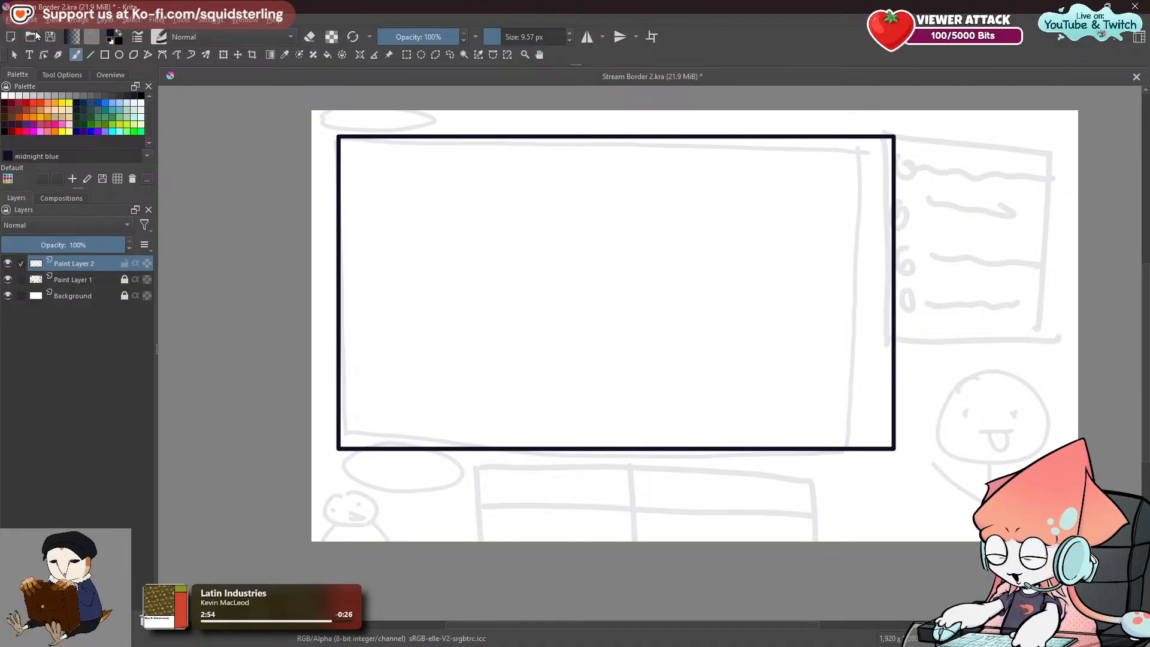
click(11, 20)
click(69, 85)
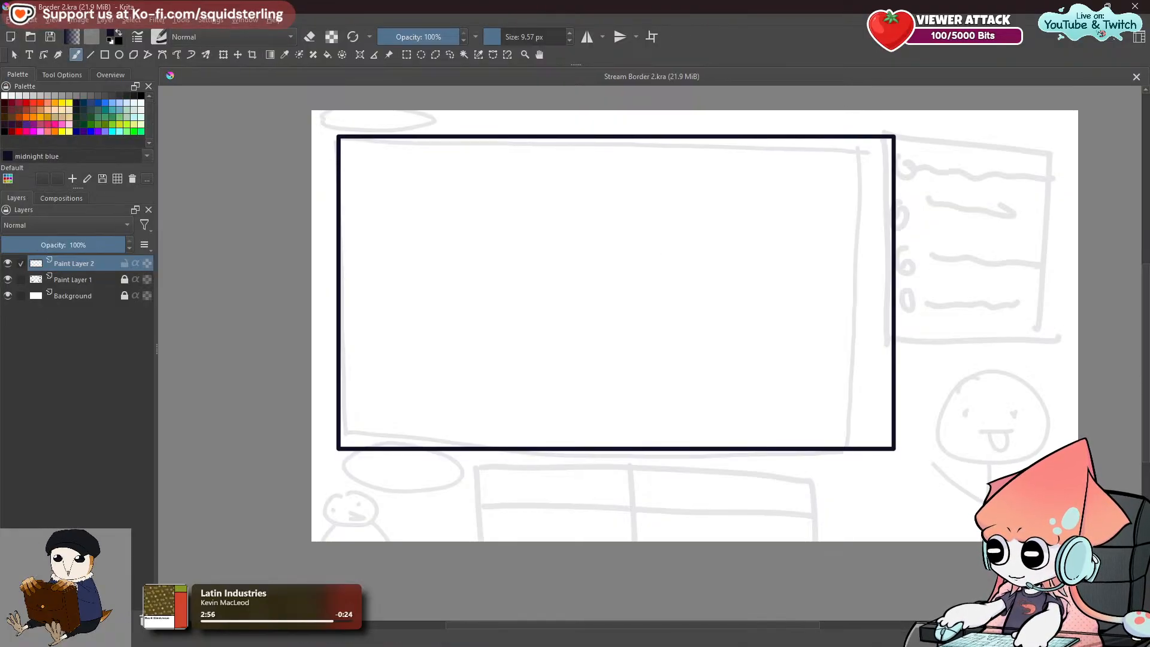
Draw a rectangle frame about 378 by 580 px over the sketched list panel beside the large frame.
mouse_move(975, 340)
mouse_down()
mouse_move(837, 357)
mouse_move(876, 359)
mouse_move(785, 393)
mouse_move(665, 406)
mouse_up()
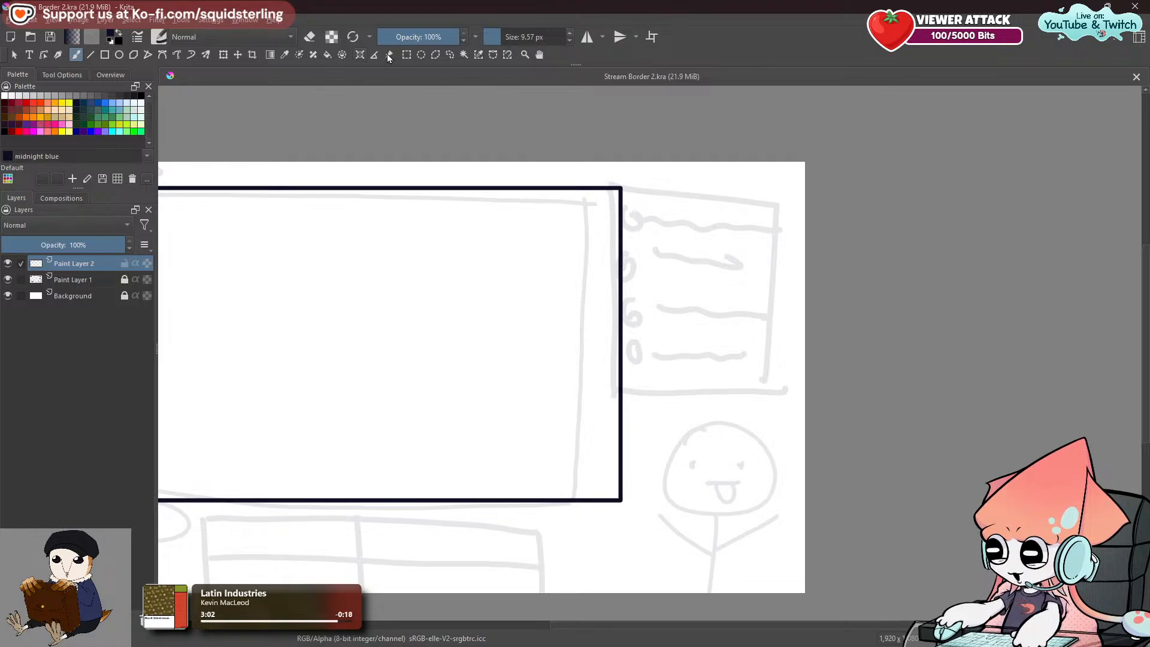
click(406, 55)
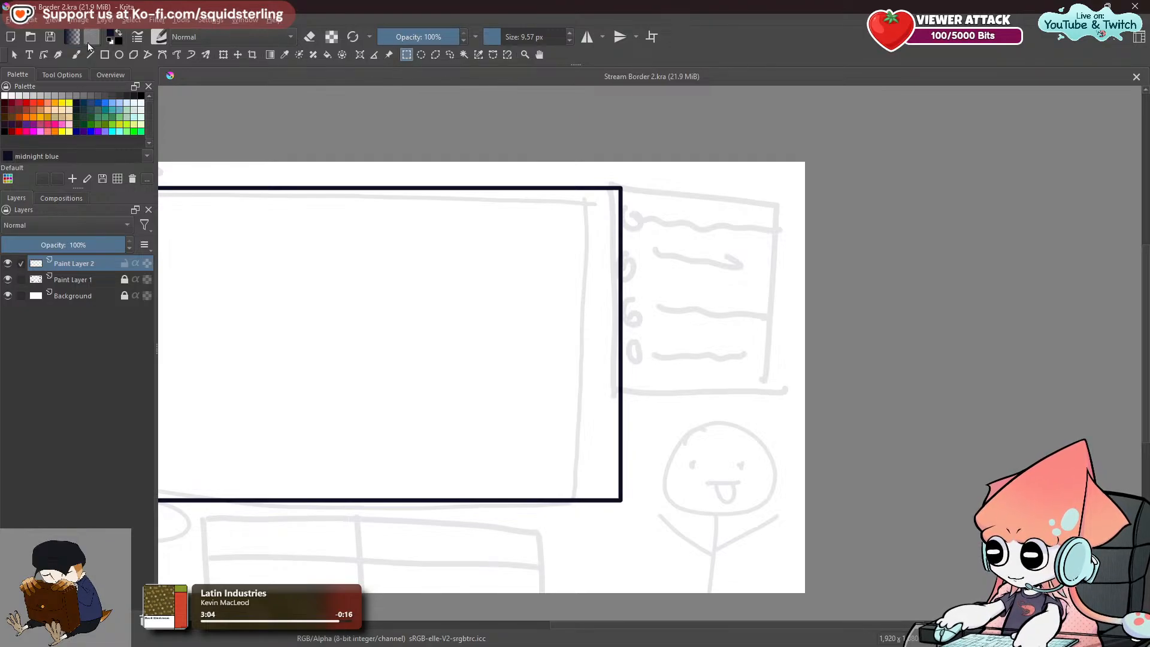
click(107, 55)
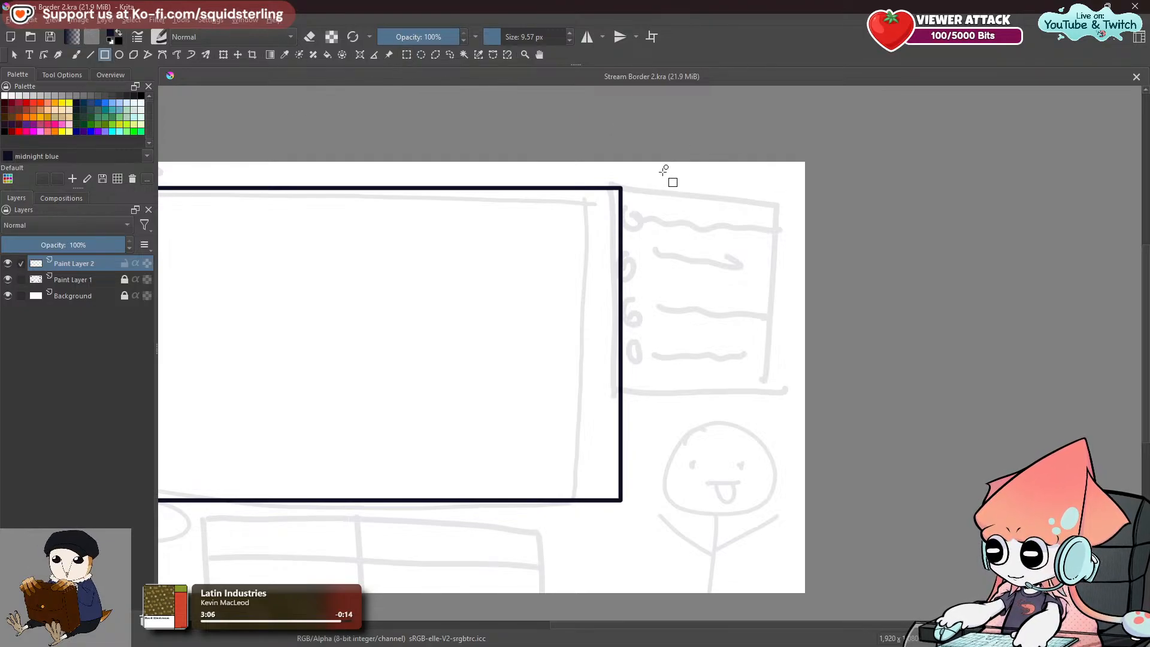
mouse_move(638, 190)
mouse_down()
mouse_move(745, 400)
mouse_move(780, 436)
mouse_move(789, 421)
mouse_up()
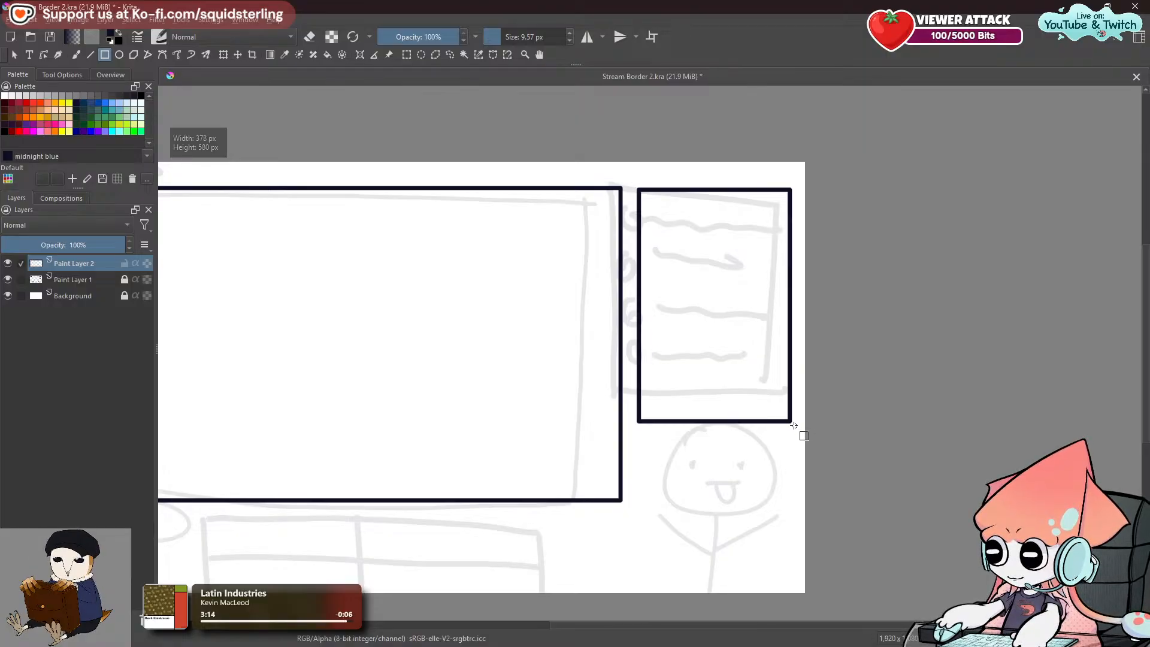
Select the new small frame and nudge it so its upper edge aligns with the large frame's, clearing the selection.
click(450, 54)
click(406, 54)
drag(623, 149, 824, 465)
key(t)
drag(745, 381, 747, 381)
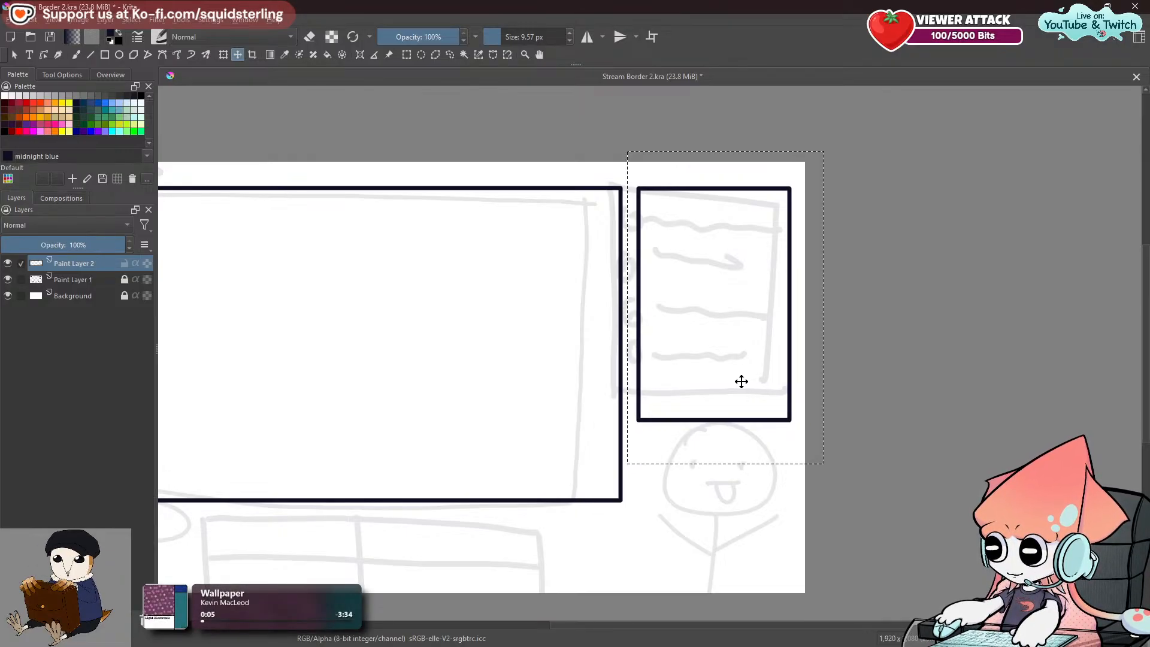
click(450, 54)
key(ctrl+shift+a)
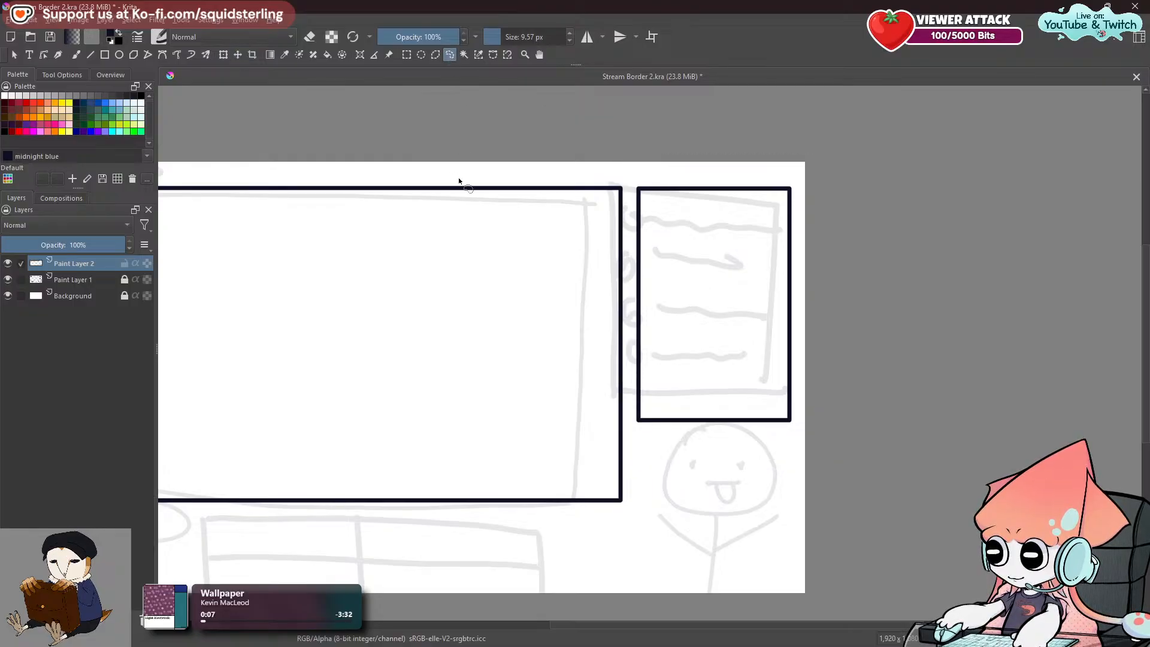
Try a short brush stroke below the large frame's lower-left corner.
click(75, 54)
key(space)
mouse_move(434, 472)
mouse_down()
mouse_move(712, 360)
mouse_move(669, 449)
mouse_up()
mouse_move(312, 506)
mouse_down()
mouse_move(836, 532)
mouse_move(731, 495)
mouse_move(369, 495)
mouse_move(354, 525)
mouse_move(882, 493)
mouse_move(324, 476)
mouse_move(286, 501)
mouse_up()
key(ctrl+z)
mouse_move(543, 471)
mouse_down()
mouse_move(547, 491)
mouse_move(539, 485)
mouse_up()
Try shifting both frames together slightly up and to the left on the canvas.
key(t)
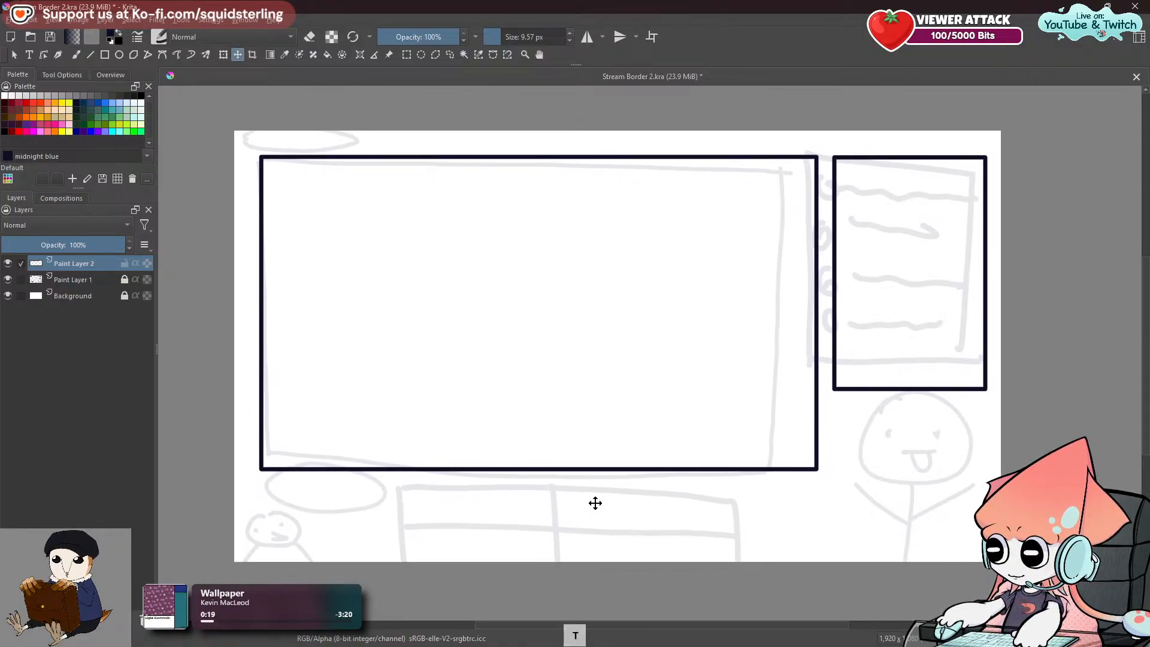
drag(688, 464, 687, 456)
key(ctrl+z)
key(ctrl+z)
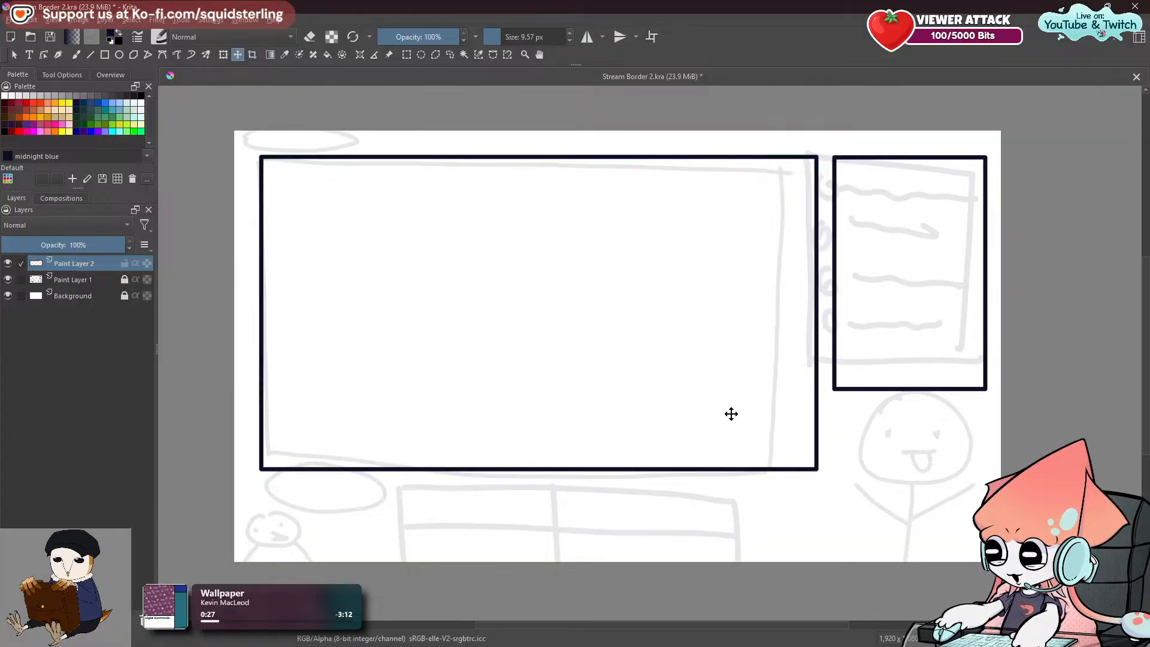
mouse_move(713, 401)
mouse_down()
mouse_move(703, 411)
mouse_move(716, 398)
mouse_move(728, 414)
mouse_up()
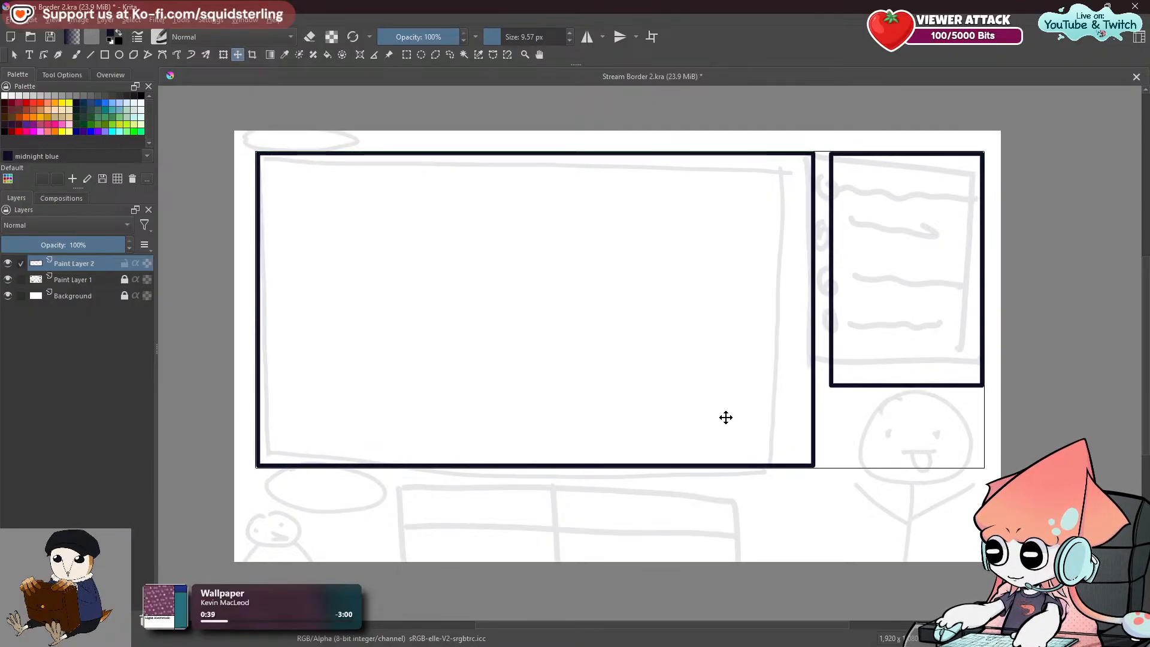
click(449, 55)
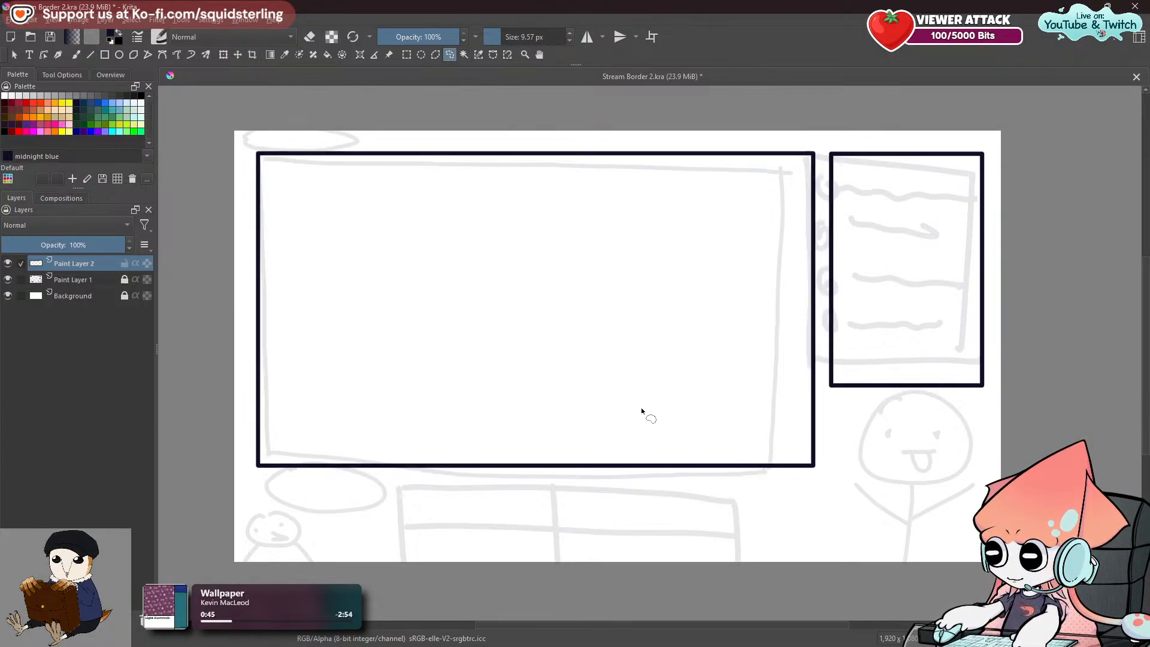
key(ctrl+z)
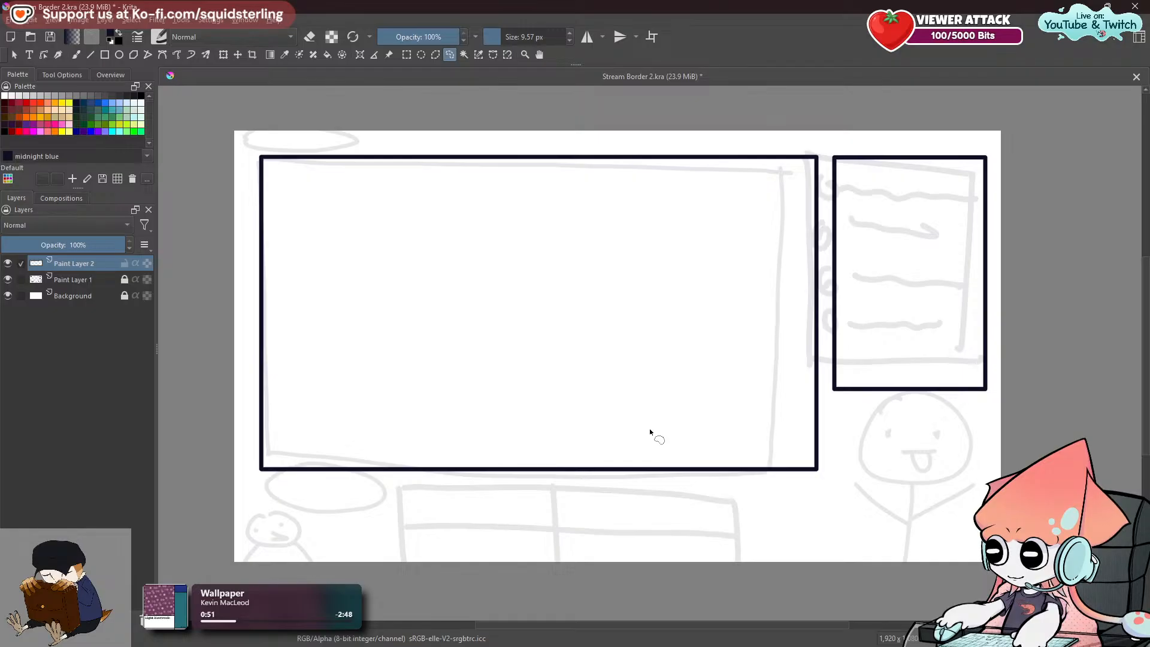
key(t)
drag(669, 439, 664, 431)
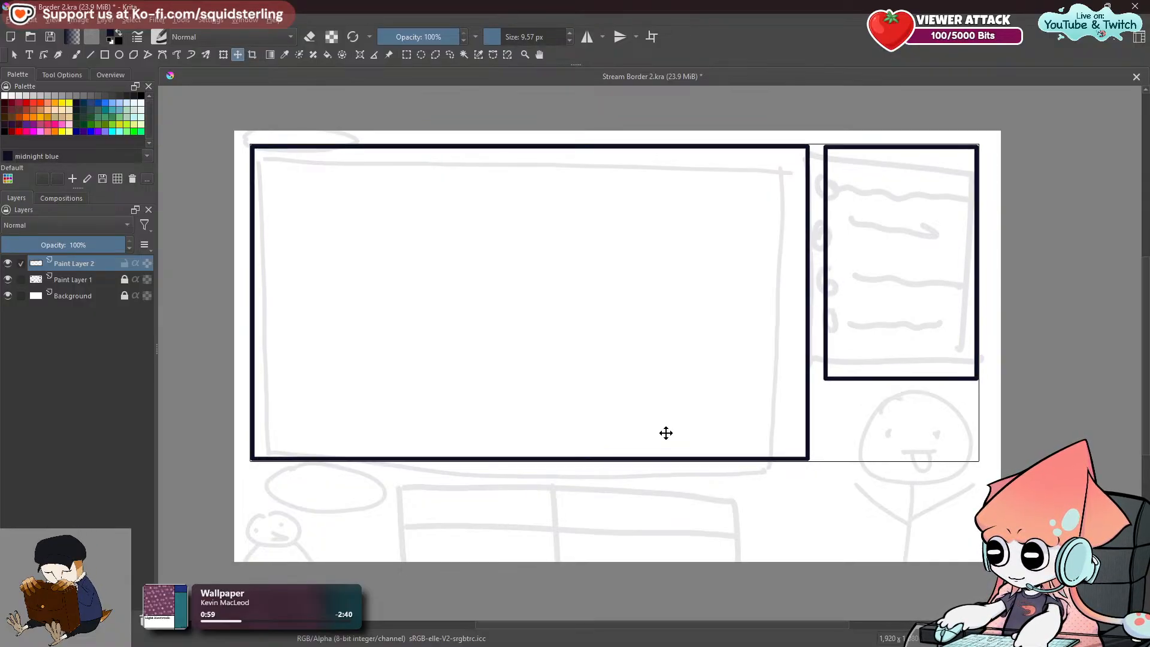
key(ctrl+z)
key(ctrl+z)
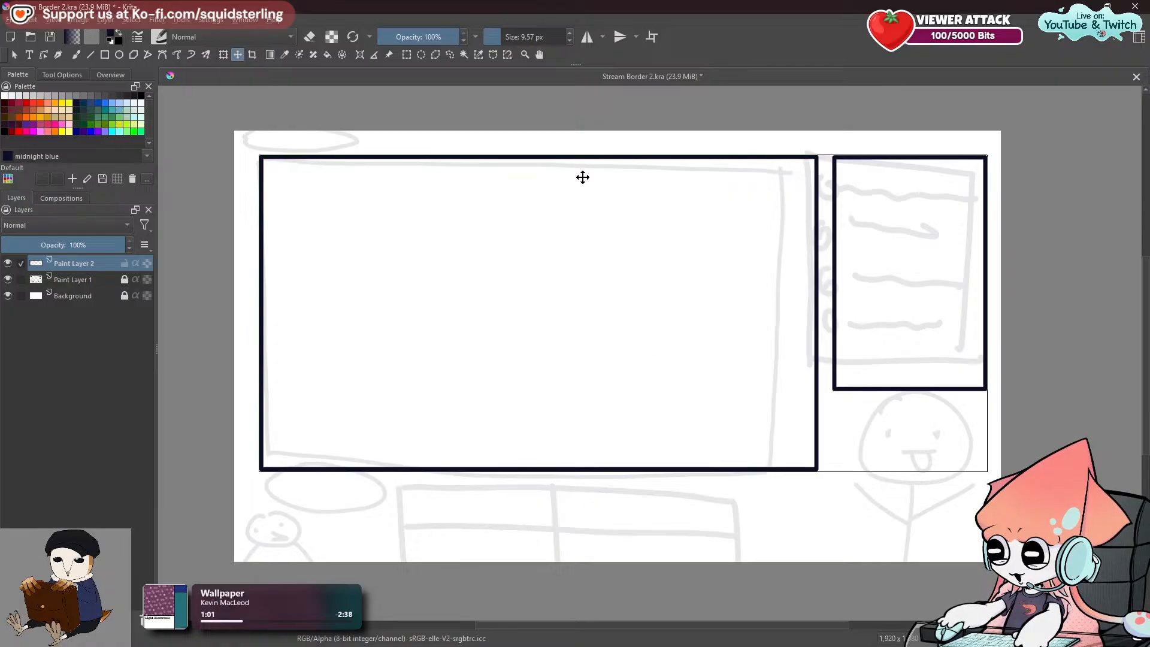
click(450, 55)
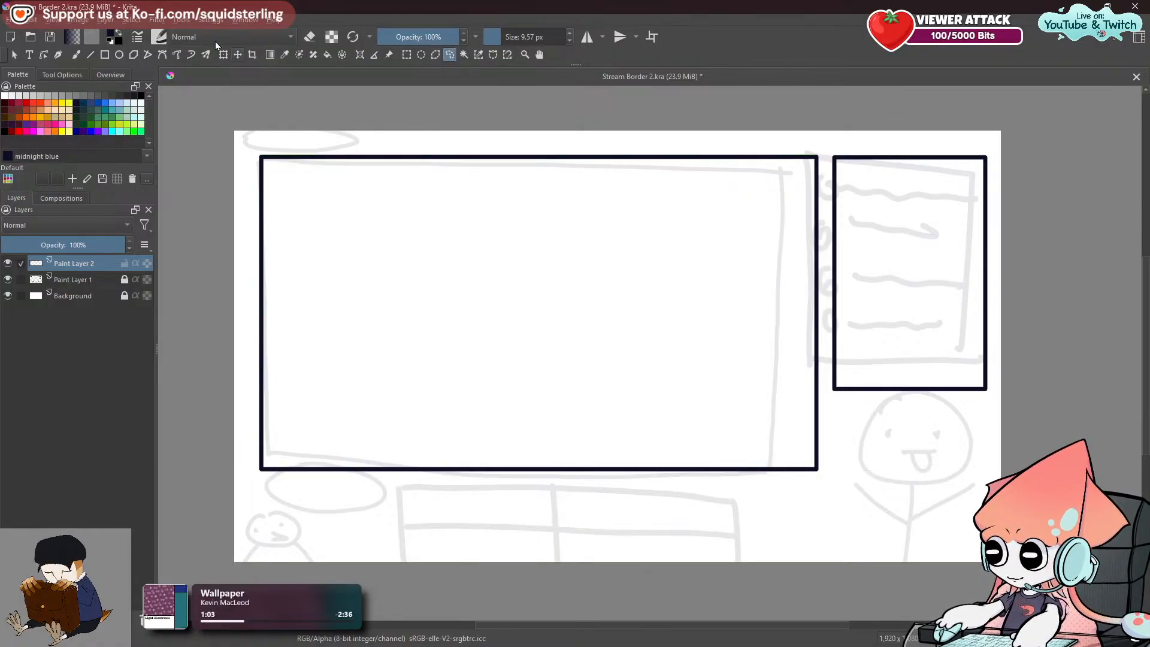
Return to the freehand brush and switch to the previous brush preset at 17.23 px.
click(78, 59)
key(slash)
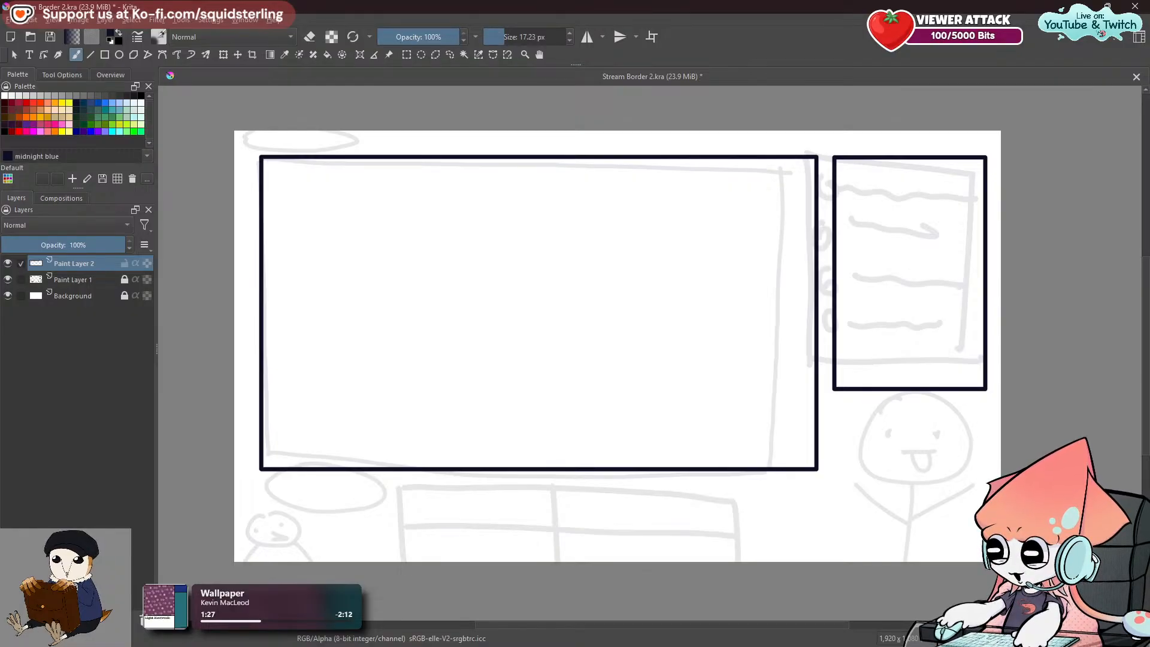
mouse_move(836, 320)
mouse_down()
mouse_move(770, 287)
mouse_move(823, 308)
mouse_up()
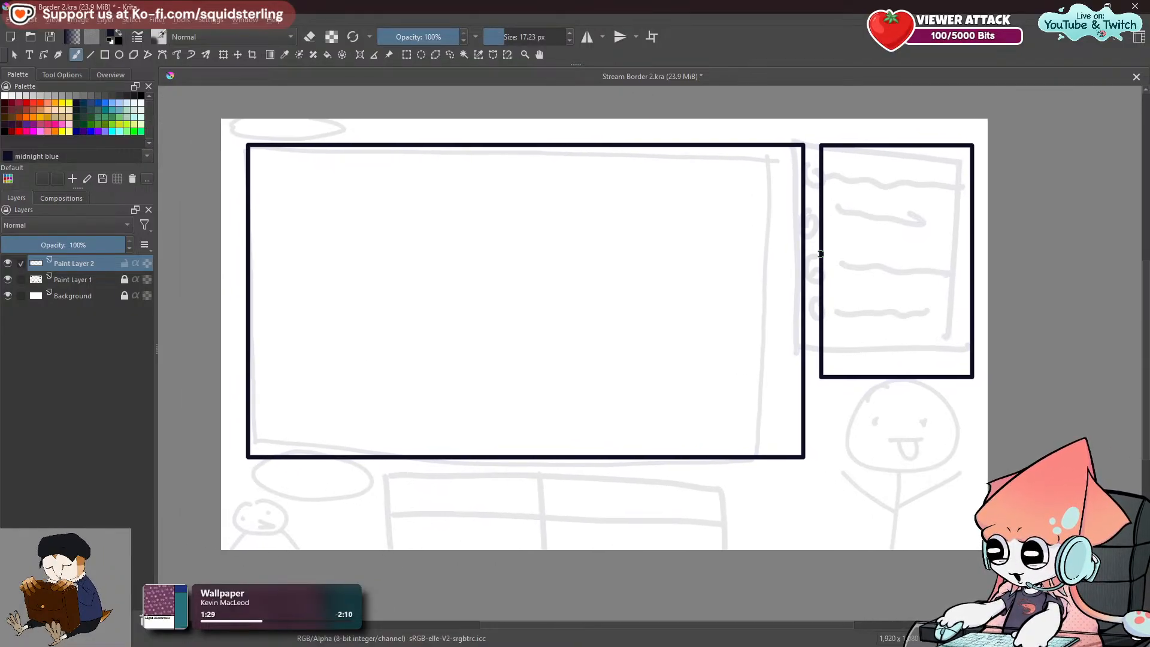
mouse_move(727, 213)
mouse_down()
mouse_move(639, 213)
mouse_move(726, 232)
mouse_move(657, 226)
mouse_move(712, 227)
mouse_up()
scroll(716, 234, down, 1)
scroll(657, 226, up, 1)
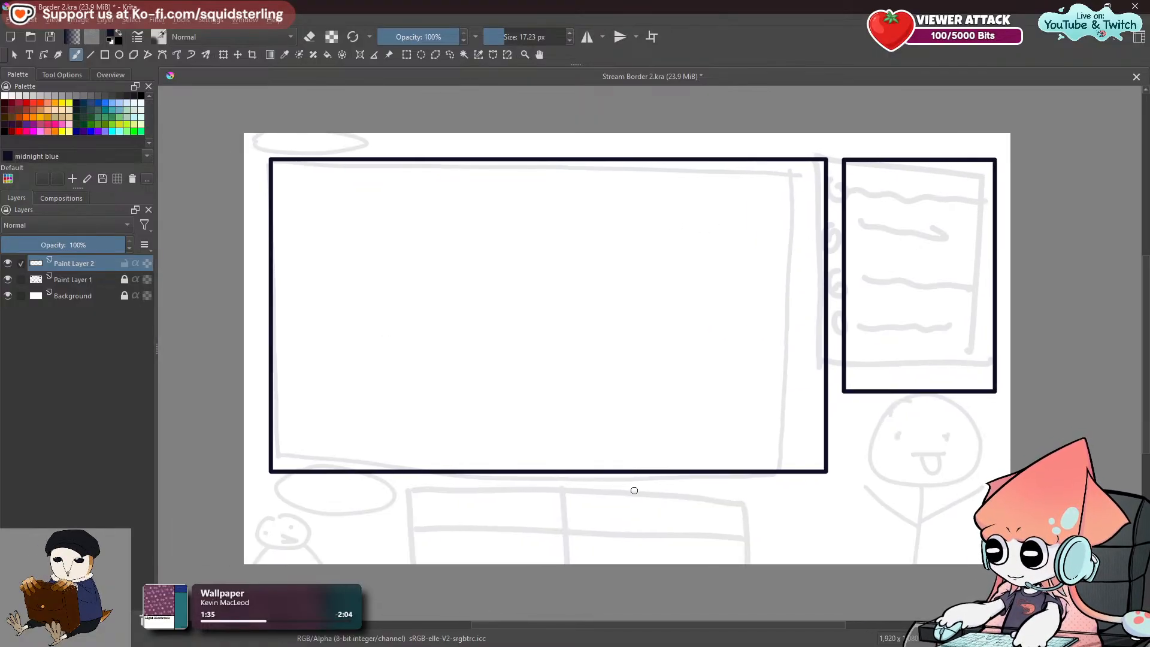
Add a new paint layer directly above Paint Layer 1, keeping Paint Layer 1 and Background locked.
click(65, 280)
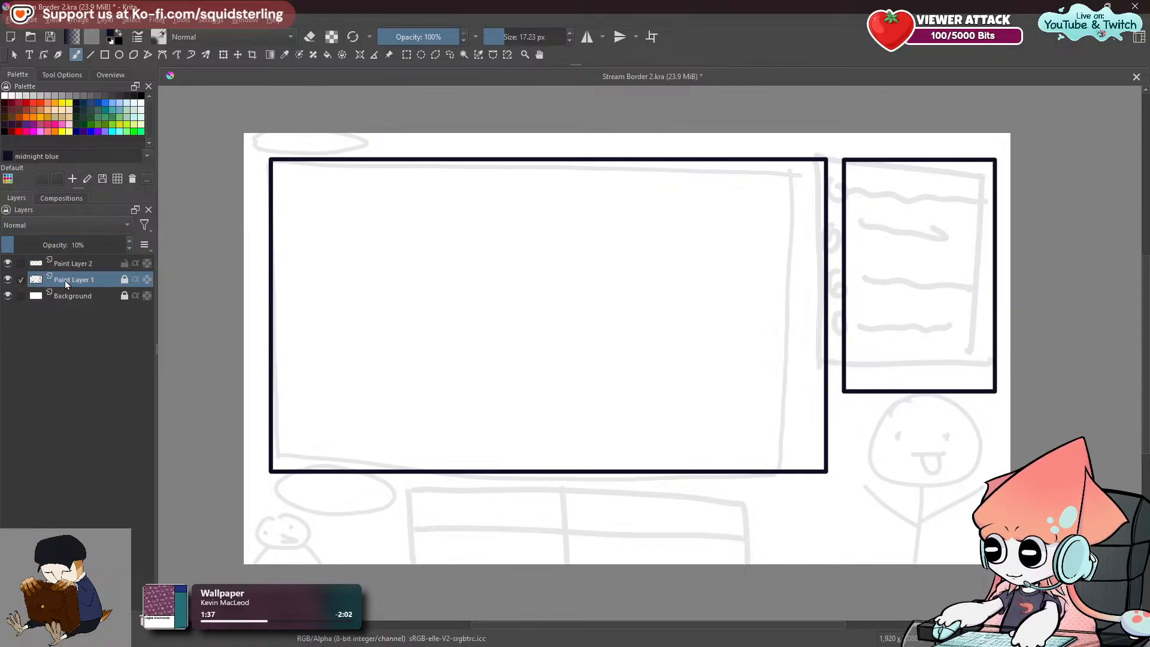
click(159, 38)
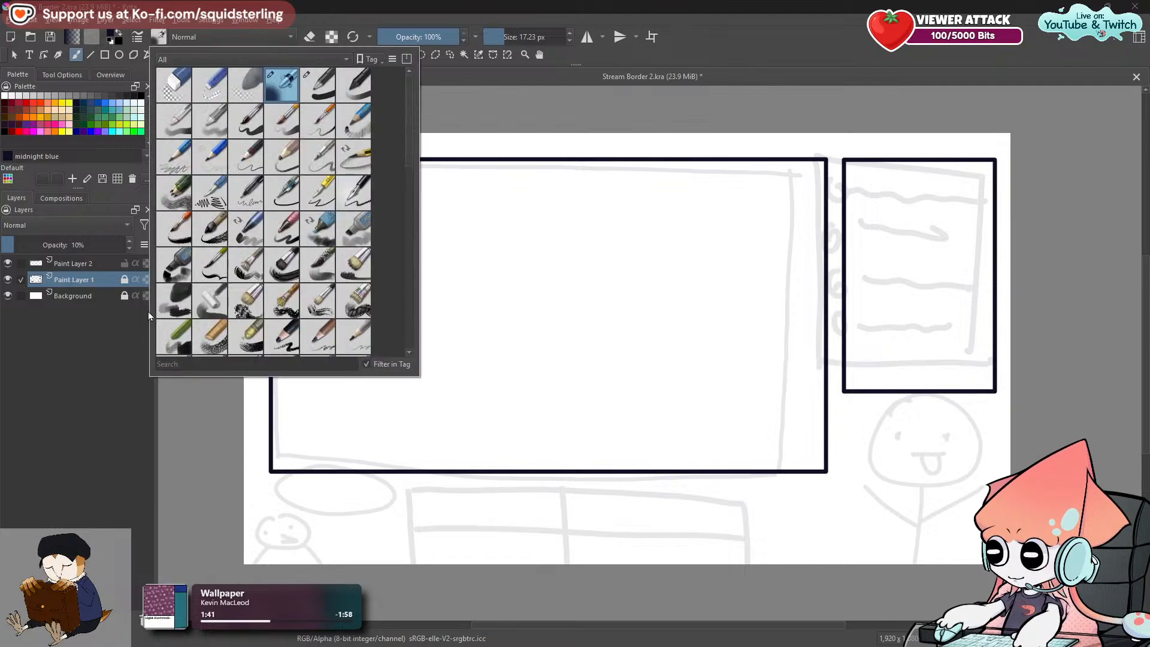
click(110, 272)
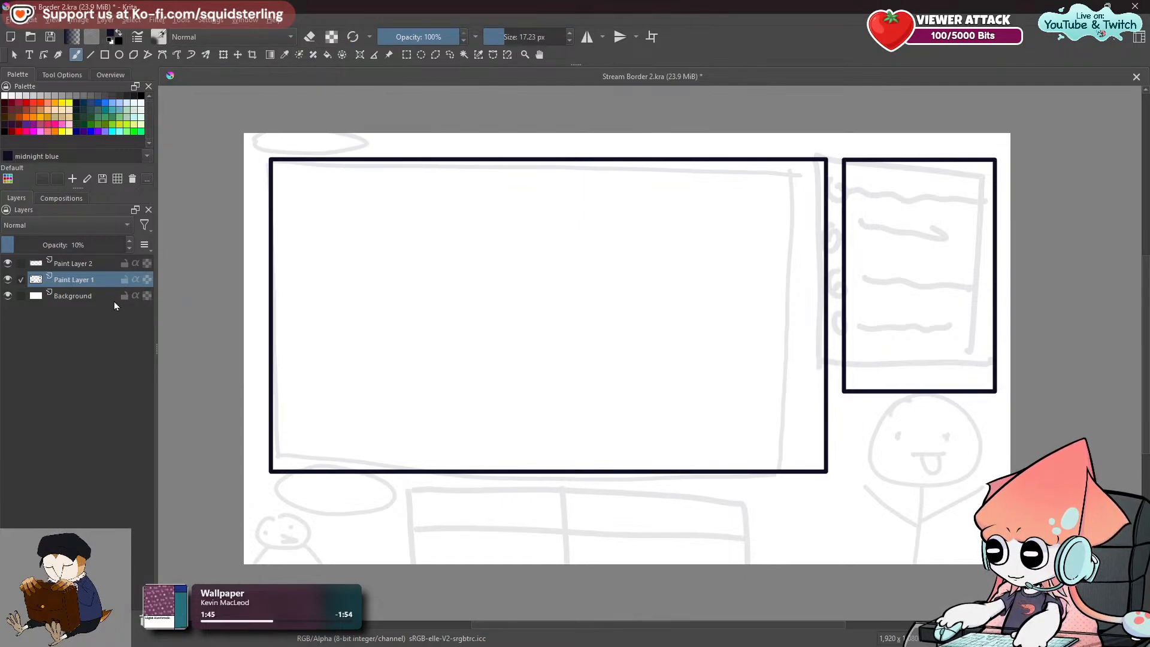
click(124, 279)
click(124, 296)
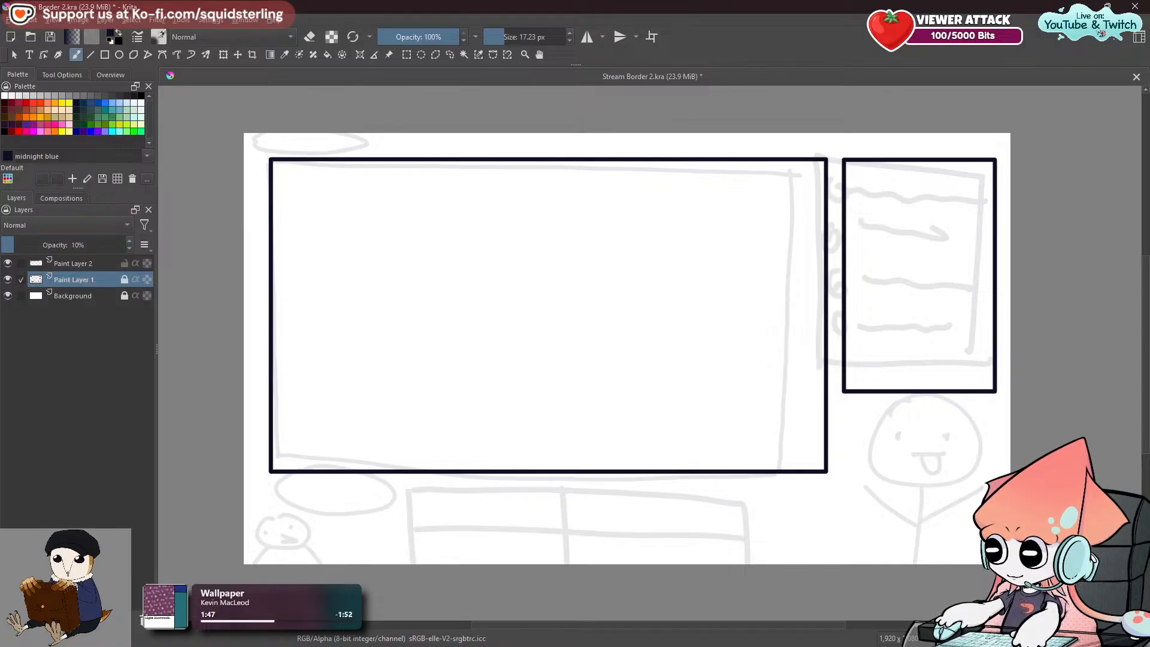
key(Insert)
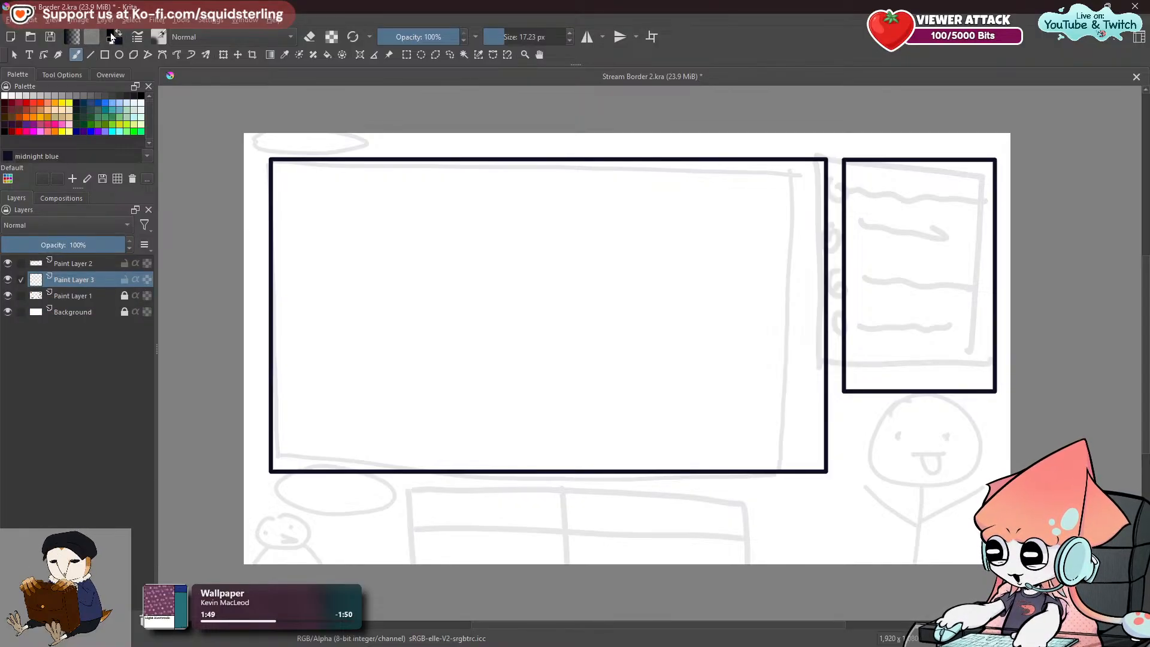
Choose a teal foreground color and flood-fill the new layer beneath the frame lines with it.
click(111, 34)
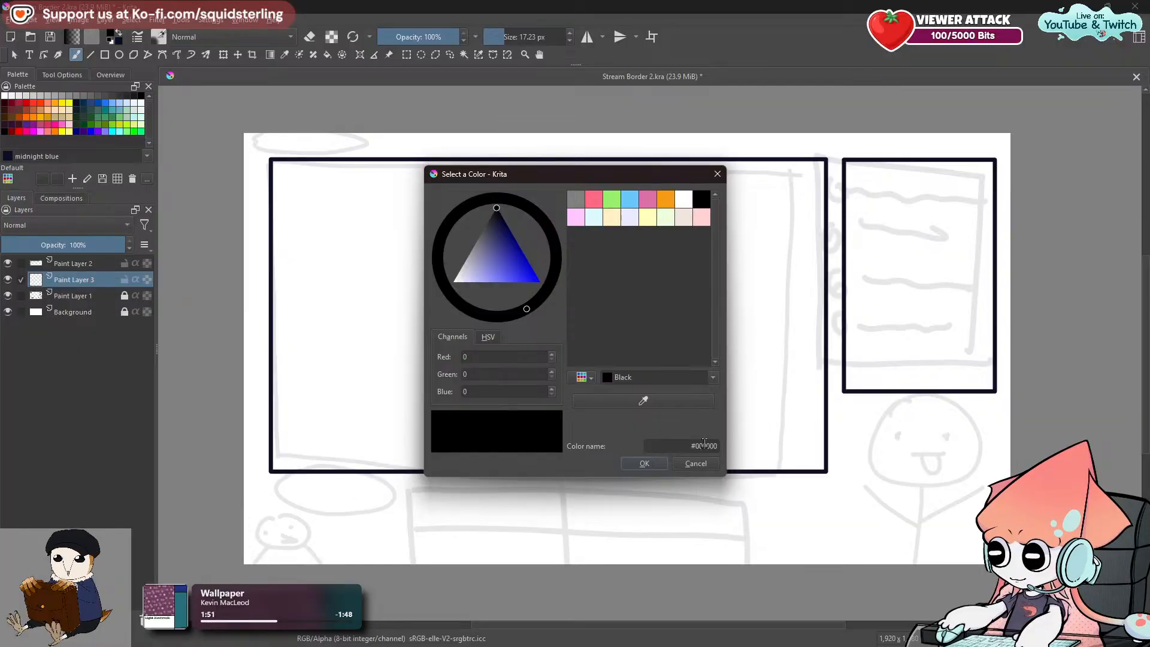
click(694, 463)
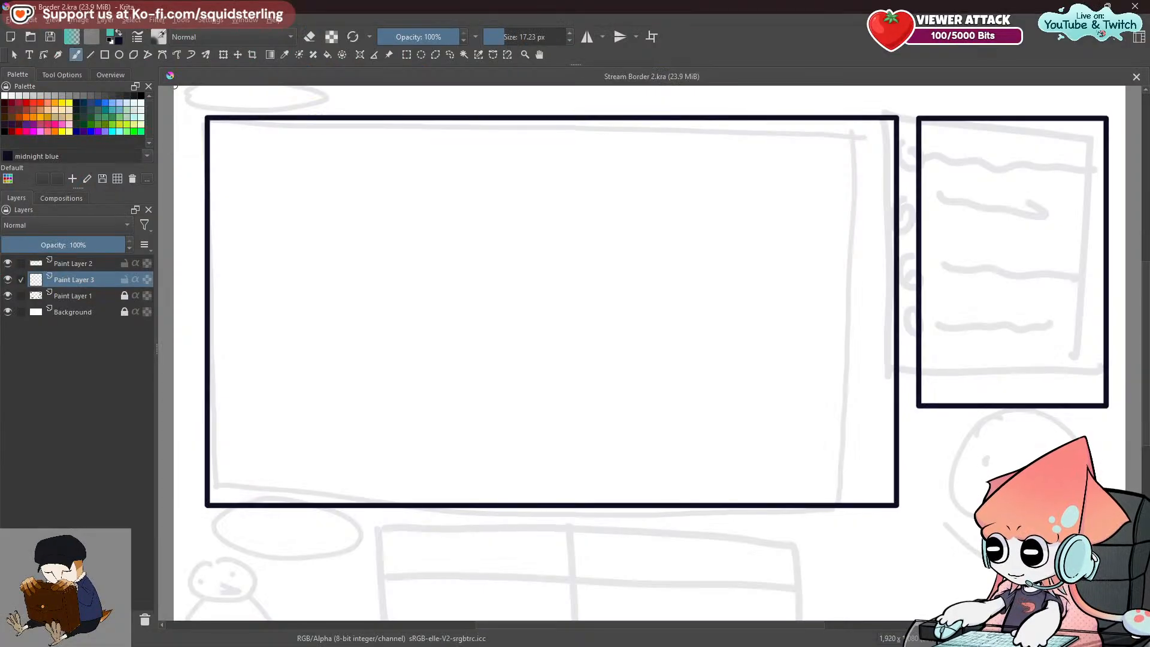
mouse_move(355, 207)
mouse_down()
mouse_move(616, 185)
mouse_move(625, 197)
mouse_up()
key(ctrl+z)
scroll(607, 244, down, 2)
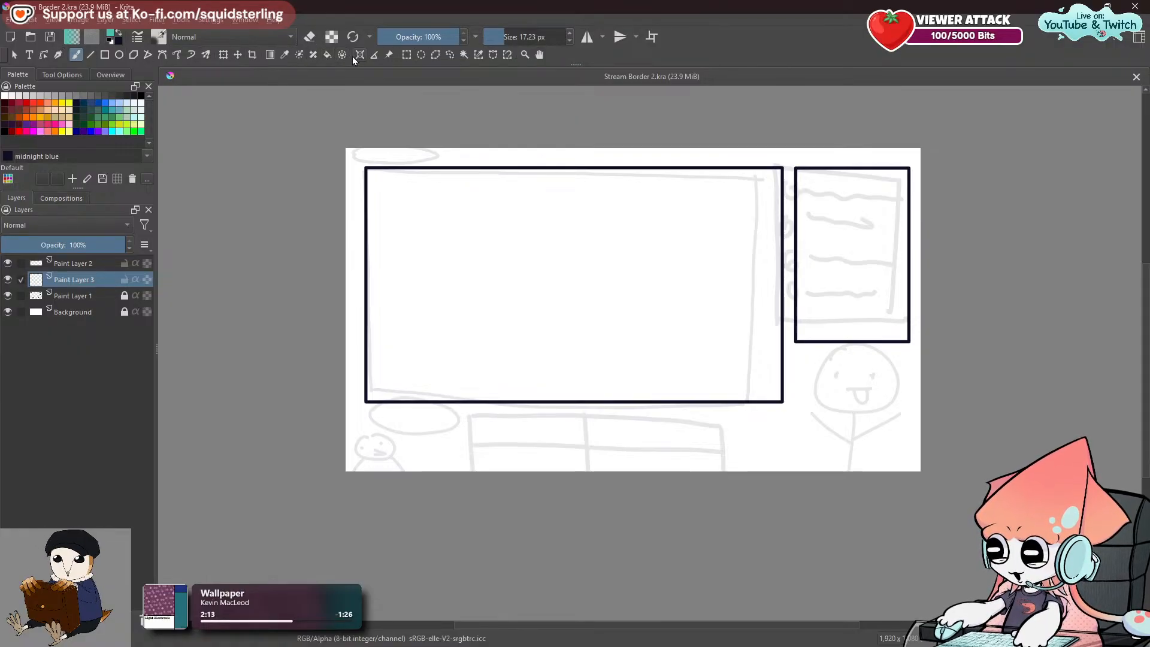
click(536, 191)
scroll(538, 194, up, 1)
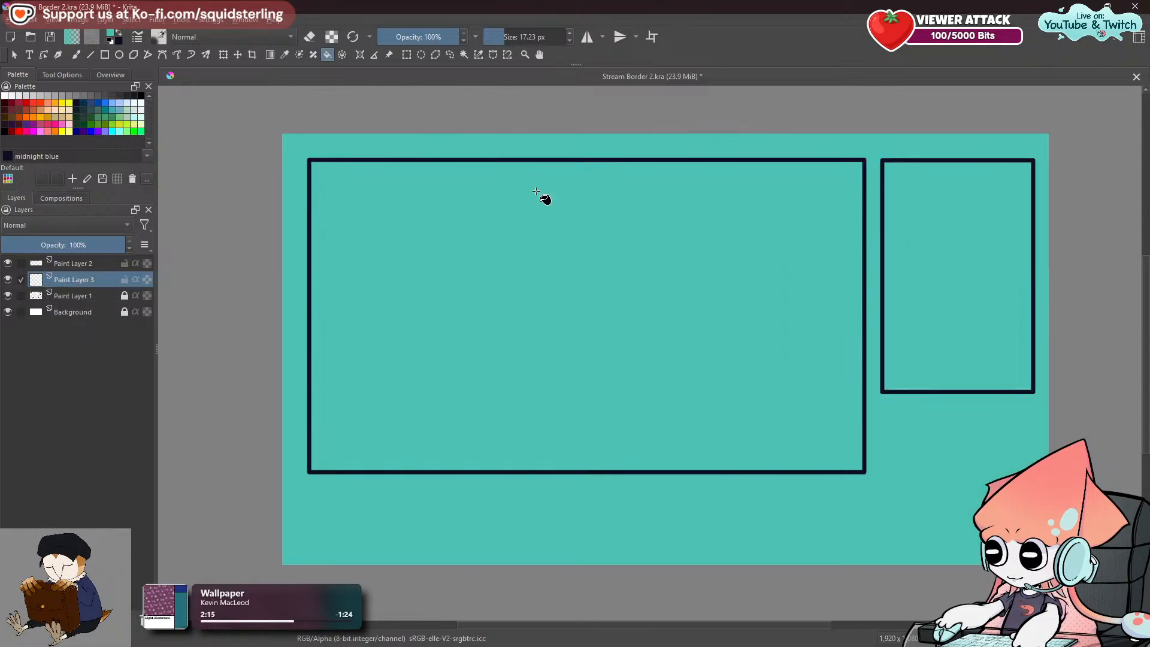
mouse_move(677, 238)
mouse_down()
mouse_move(620, 221)
mouse_move(630, 194)
mouse_move(616, 238)
mouse_up()
Lock the transparency of Paint Layer 2 and choose a darker teal foreground color for the frame lines.
click(91, 266)
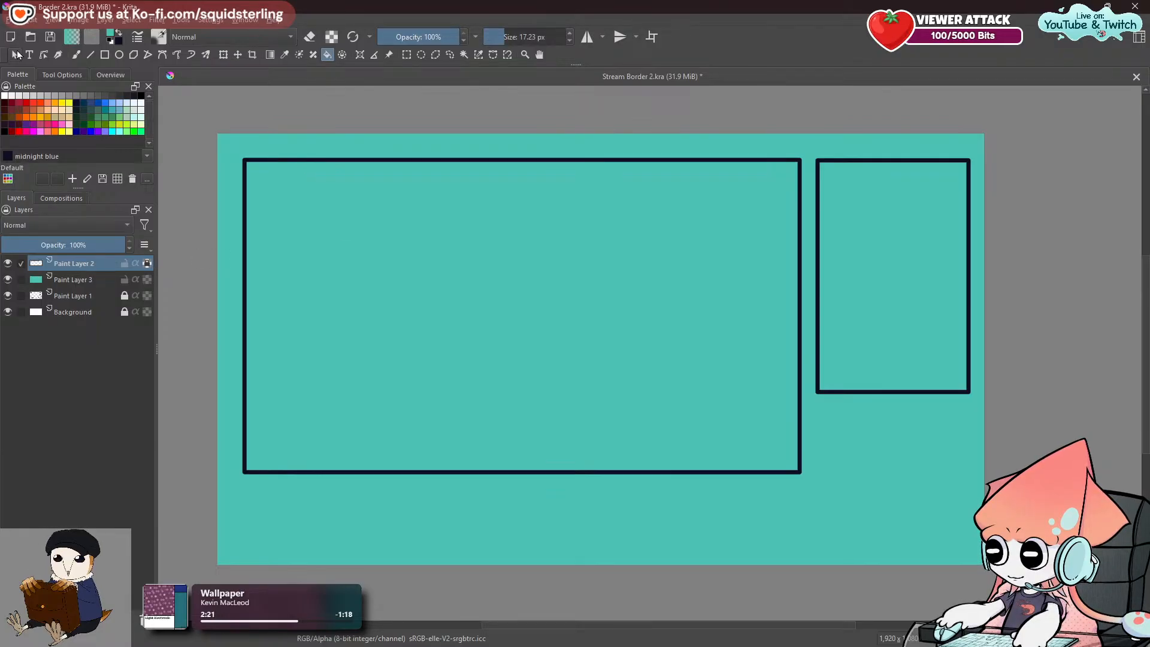
click(108, 35)
drag(491, 241, 522, 247)
click(656, 465)
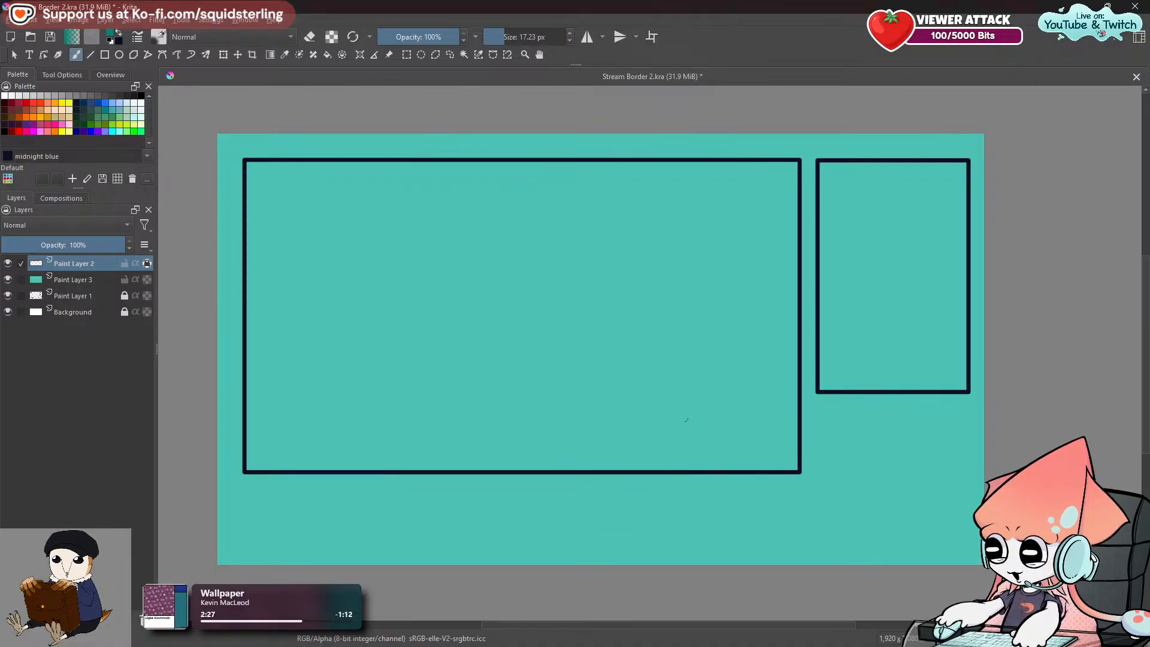
Switch to the hard-edged pen preset, enlarge it to about 236 px, and repaint the lines of both frames dark teal.
drag(351, 285, 452, 294)
mouse_move(242, 160)
mouse_down()
mouse_move(328, 179)
mouse_move(269, 341)
mouse_move(238, 306)
mouse_up()
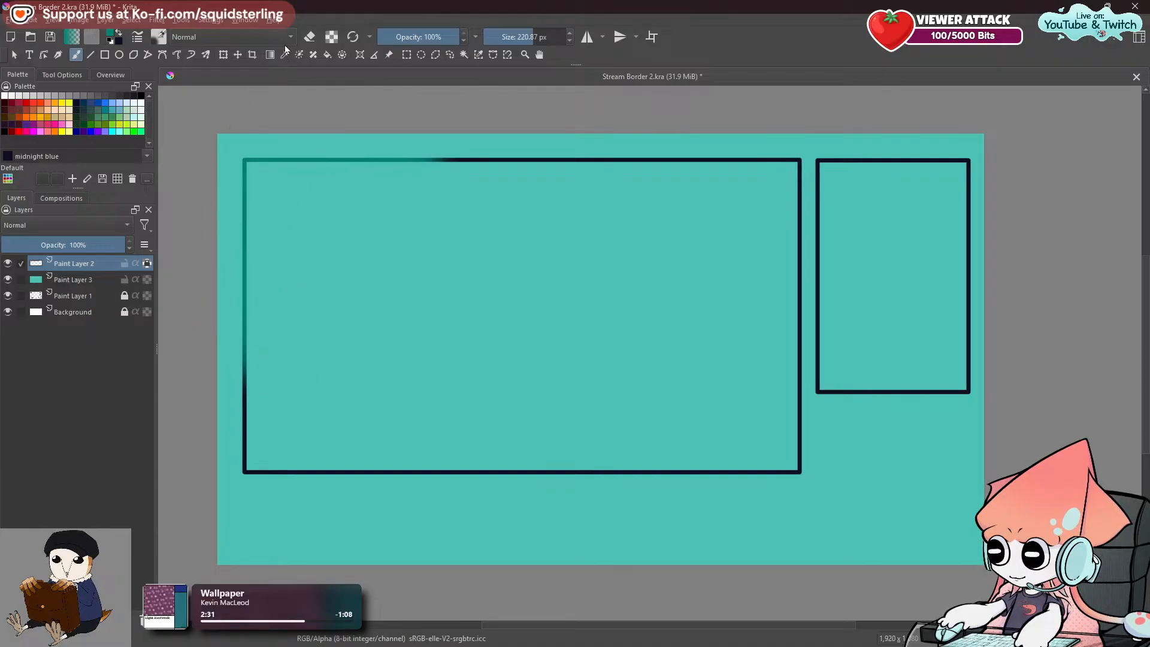
click(158, 36)
click(299, 84)
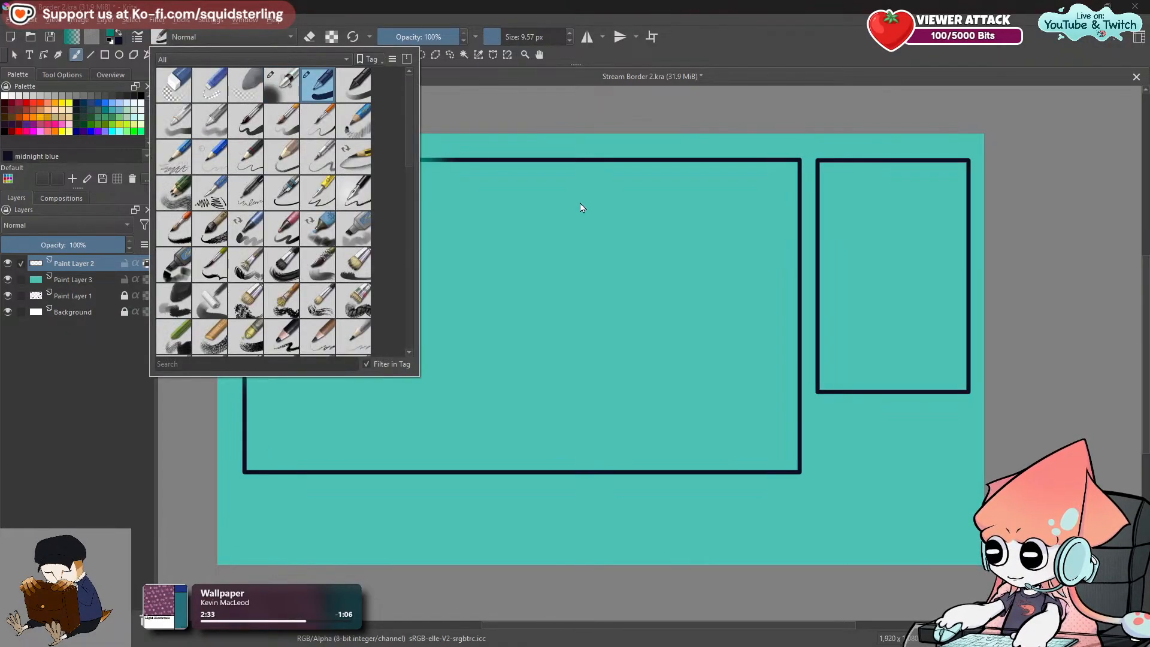
drag(281, 208, 411, 208)
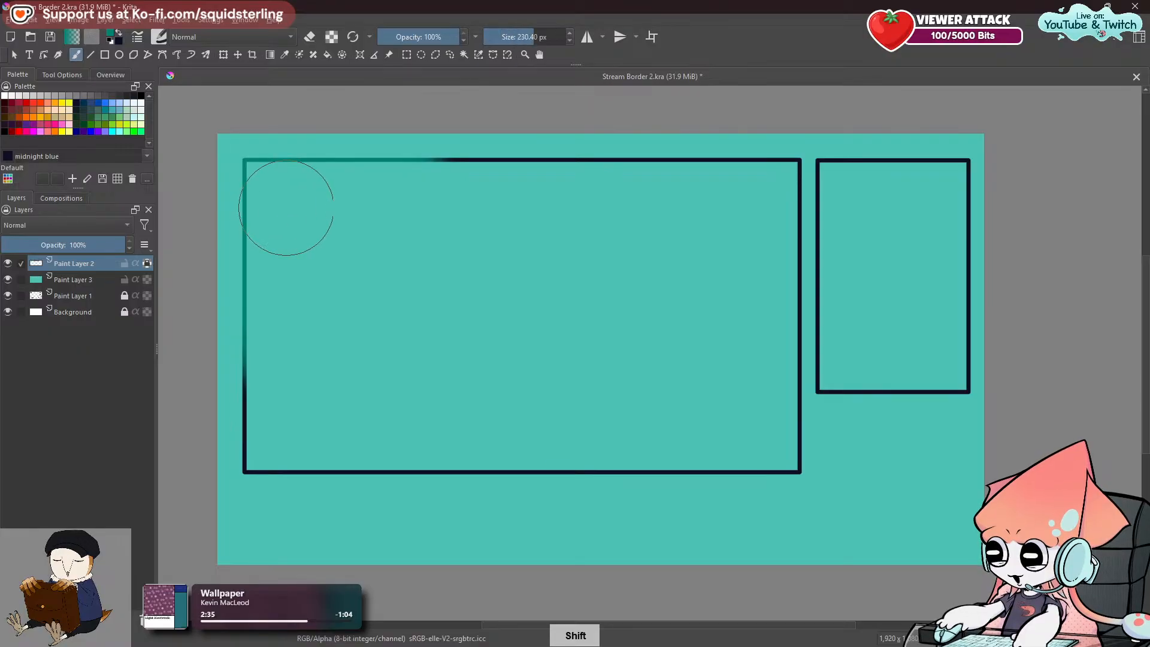
mouse_move(223, 199)
mouse_down()
mouse_move(475, 177)
mouse_move(1023, 194)
mouse_move(812, 229)
mouse_move(861, 223)
mouse_move(964, 269)
mouse_move(874, 335)
mouse_move(739, 361)
mouse_move(995, 331)
mouse_move(1021, 372)
mouse_move(819, 438)
mouse_move(695, 472)
mouse_move(237, 463)
mouse_move(278, 352)
mouse_move(308, 423)
mouse_up()
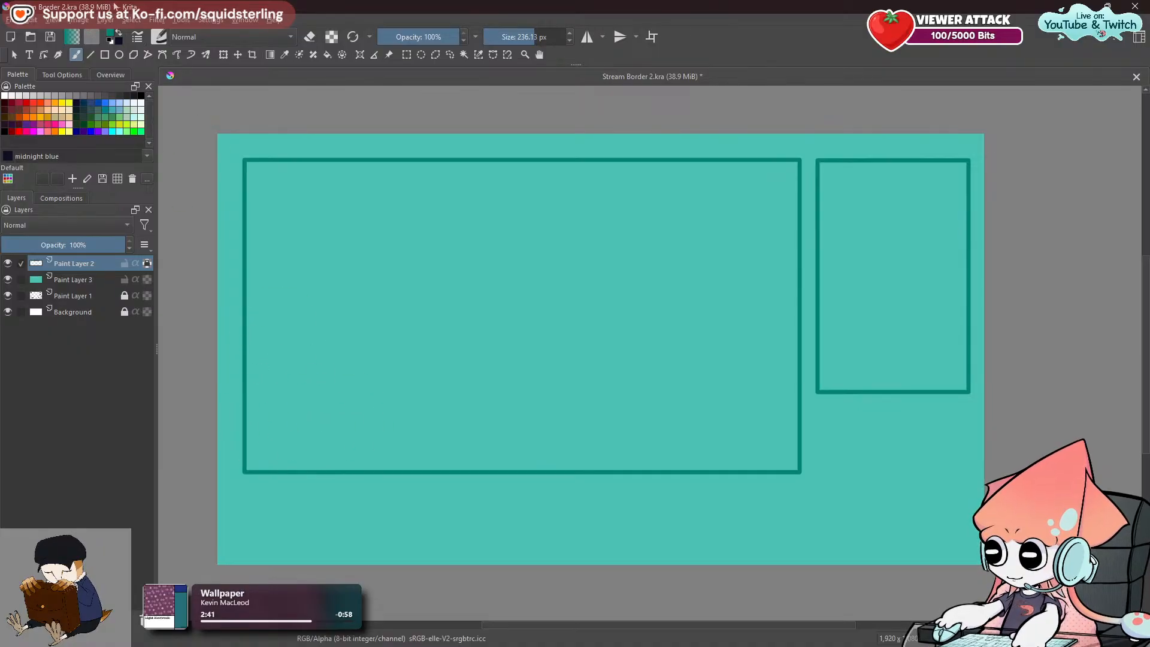
Deepen the foreground to #007266, repaint both frames' lines with it, and return to the previous brush preset.
click(111, 34)
click(515, 240)
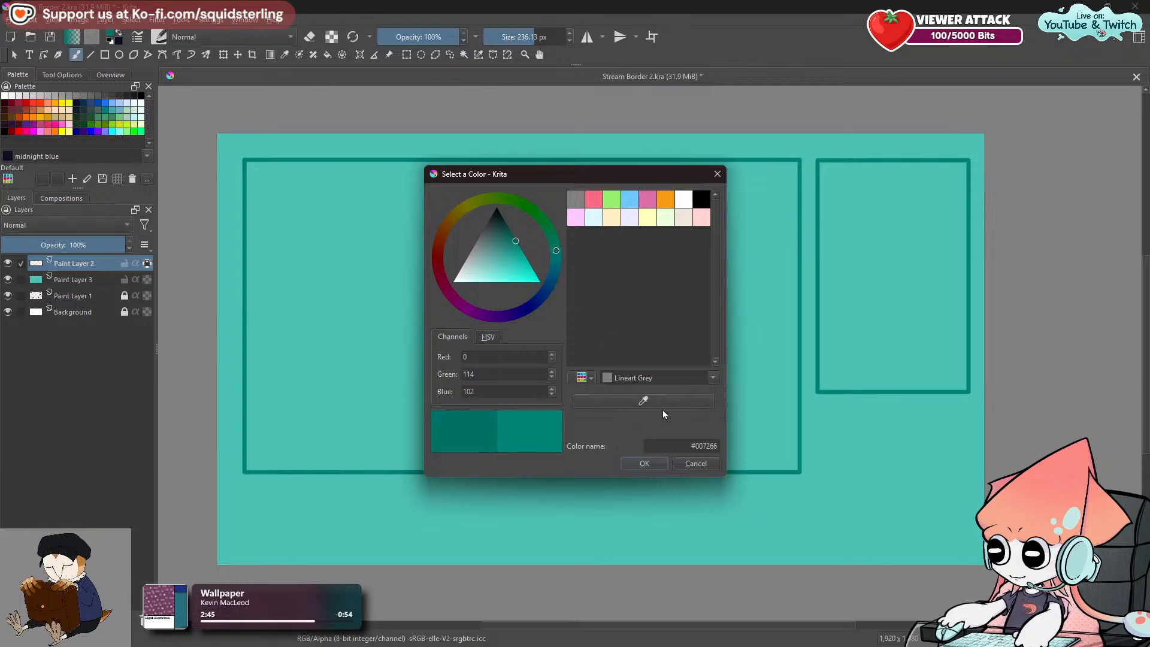
click(645, 463)
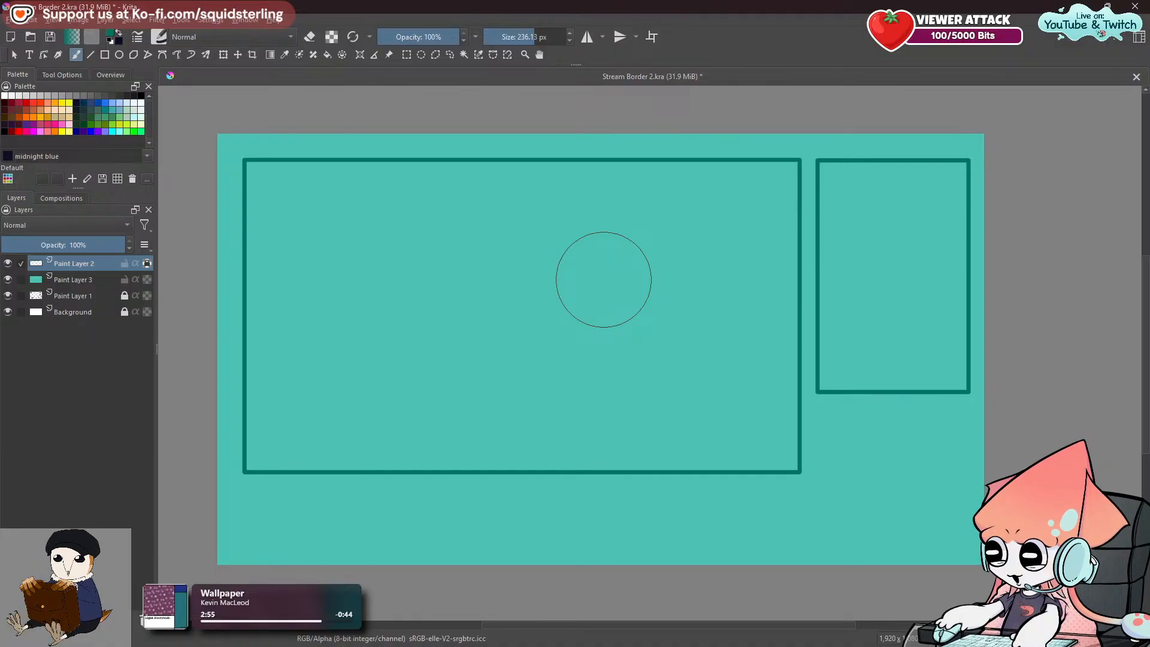
key(slash)
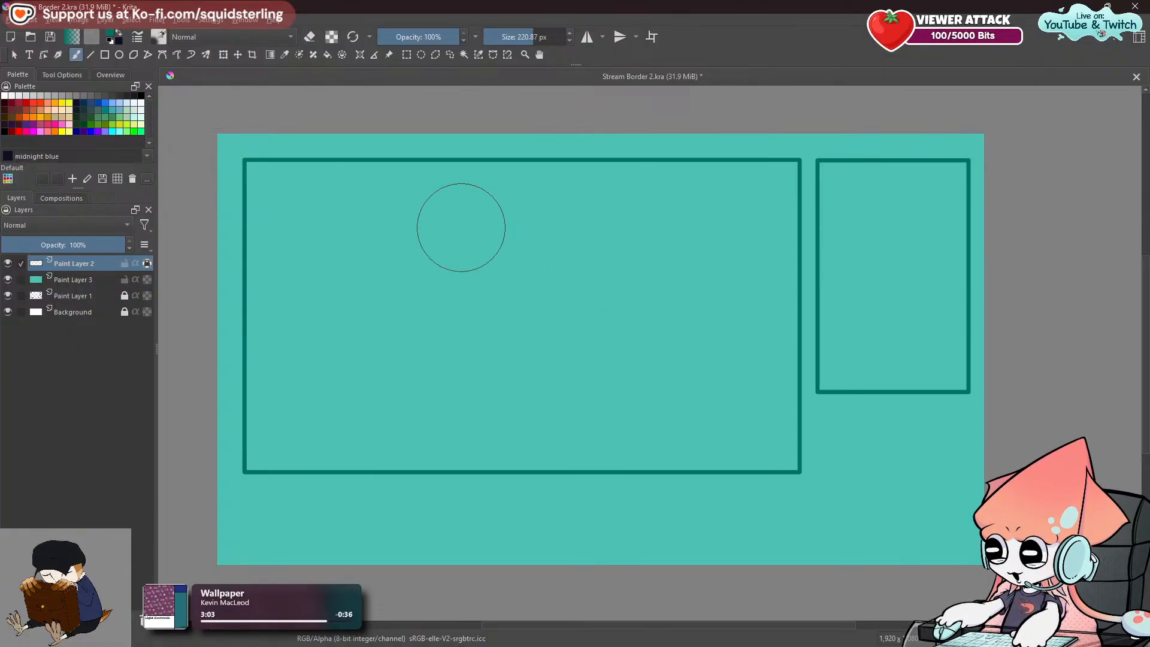
Add a paint layer directly above Paint Layer 3 and select the hard-edged pen preset at 236.13 px, undoing the test stroke.
click(42, 280)
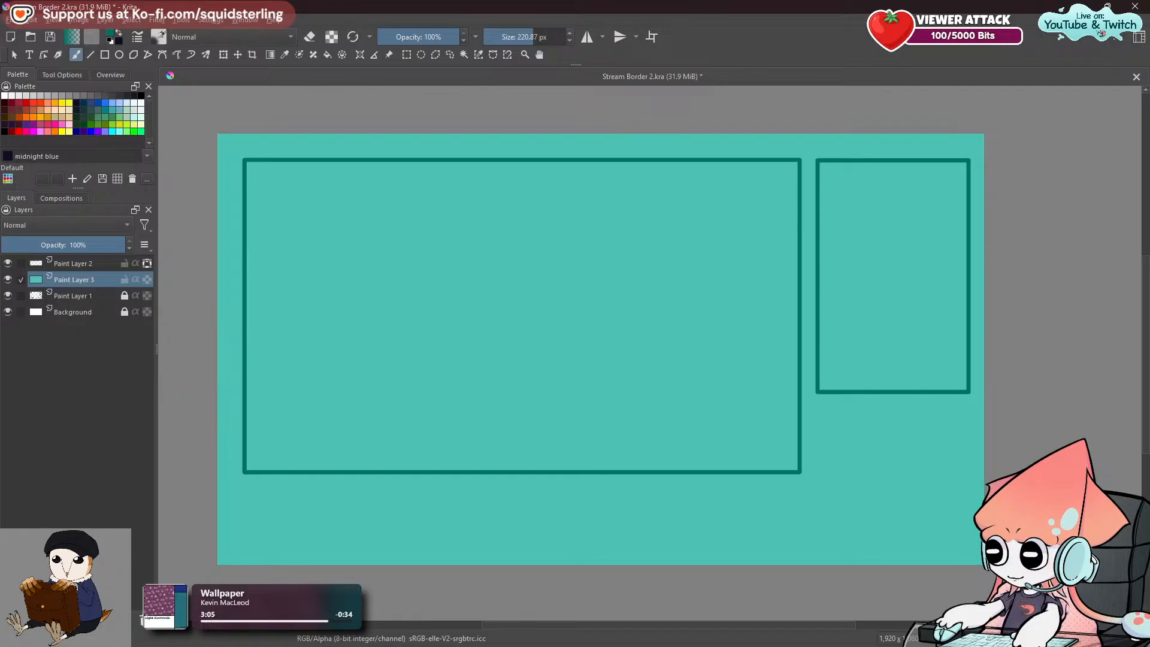
key(Insert)
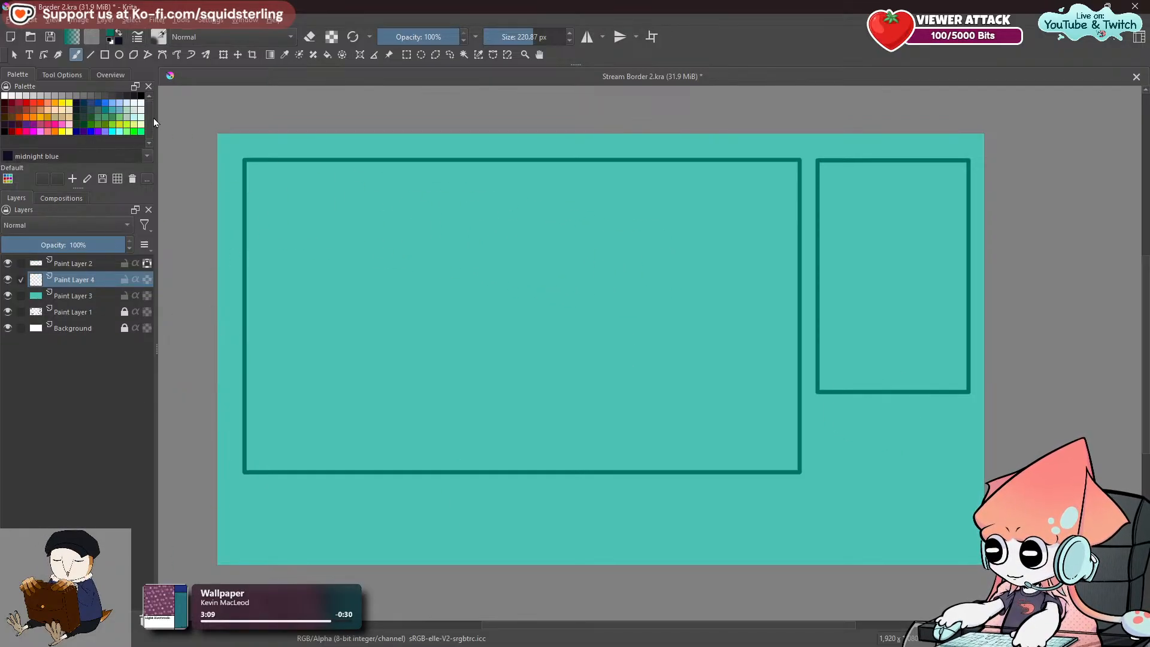
click(158, 38)
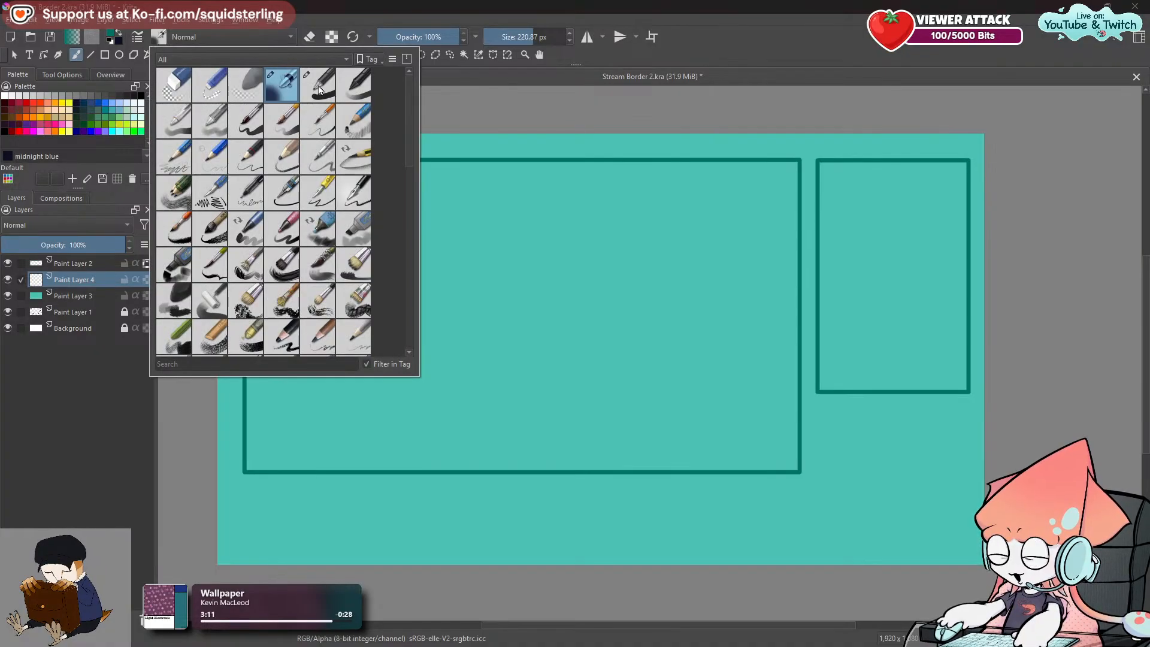
click(319, 90)
mouse_move(513, 346)
mouse_down()
mouse_move(503, 372)
mouse_move(623, 395)
mouse_up()
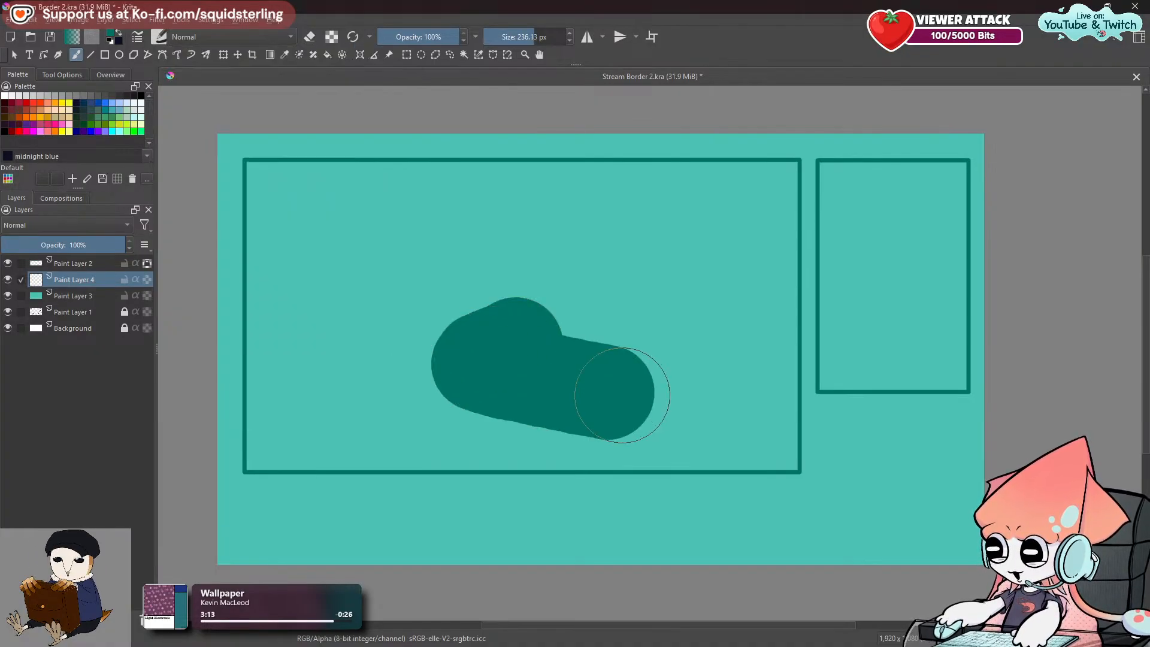
key(ctrl+z)
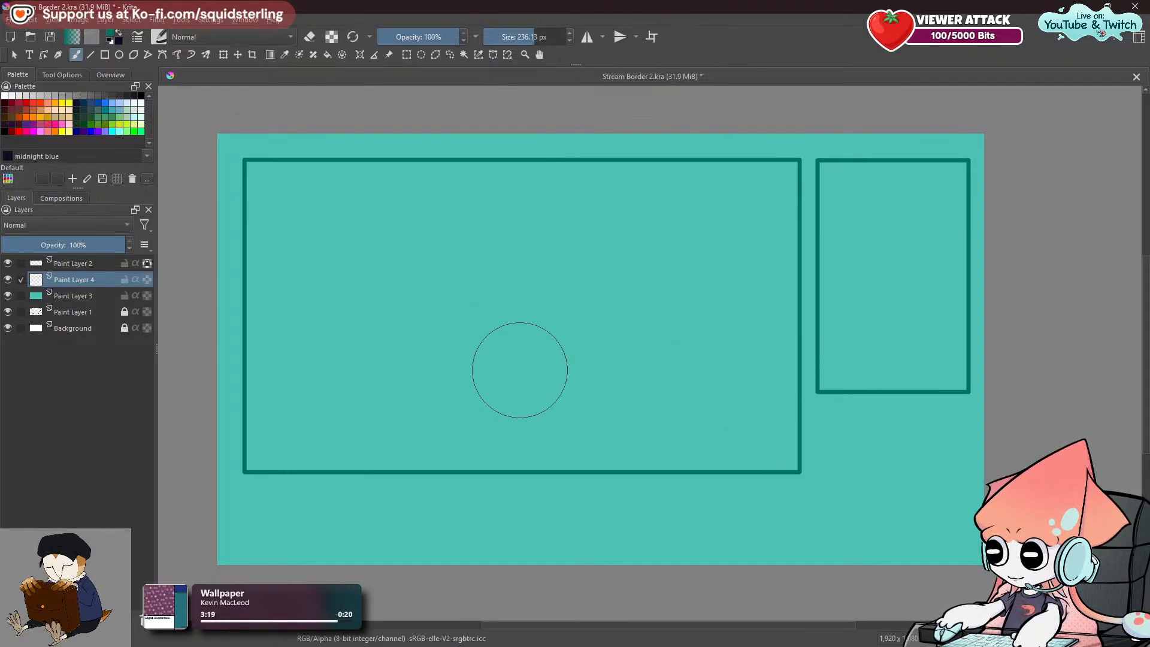
Paint a wavy sand floor in the Straw palette color across the full width of the canvas's lower edge.
click(69, 110)
drag(427, 455, 431, 547)
key(ctrl+z)
scroll(559, 526, down, 1)
drag(557, 517, 570, 419)
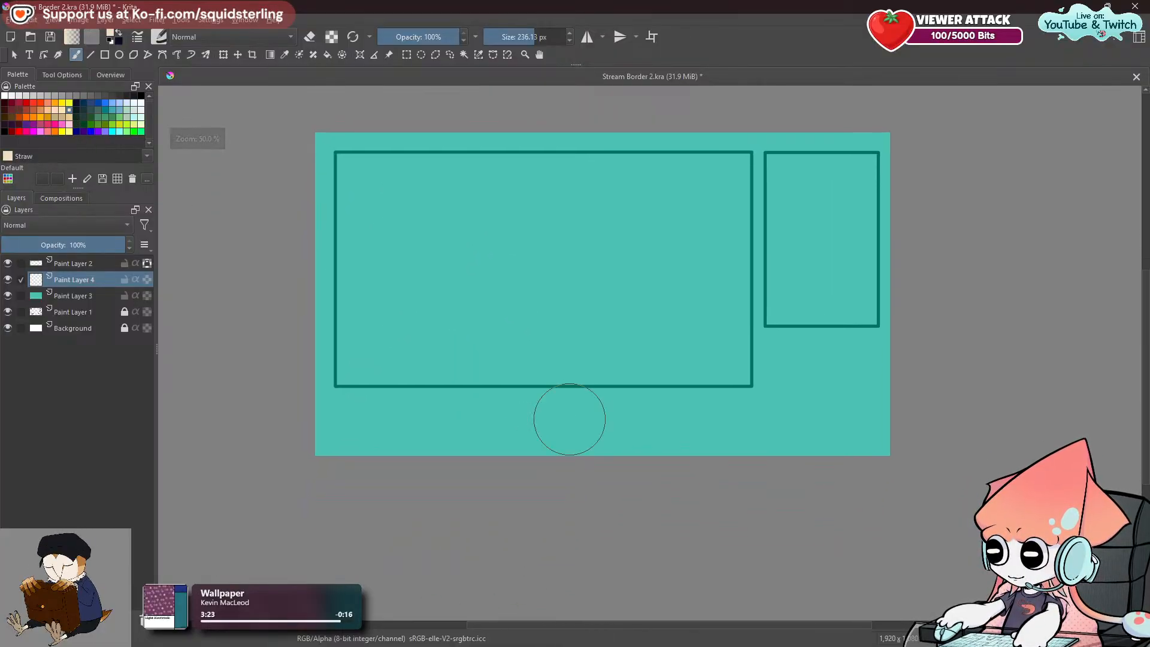
mouse_move(321, 448)
mouse_down()
mouse_move(713, 446)
mouse_move(963, 429)
mouse_up()
mouse_move(866, 451)
mouse_down()
mouse_move(316, 455)
mouse_move(295, 439)
mouse_up()
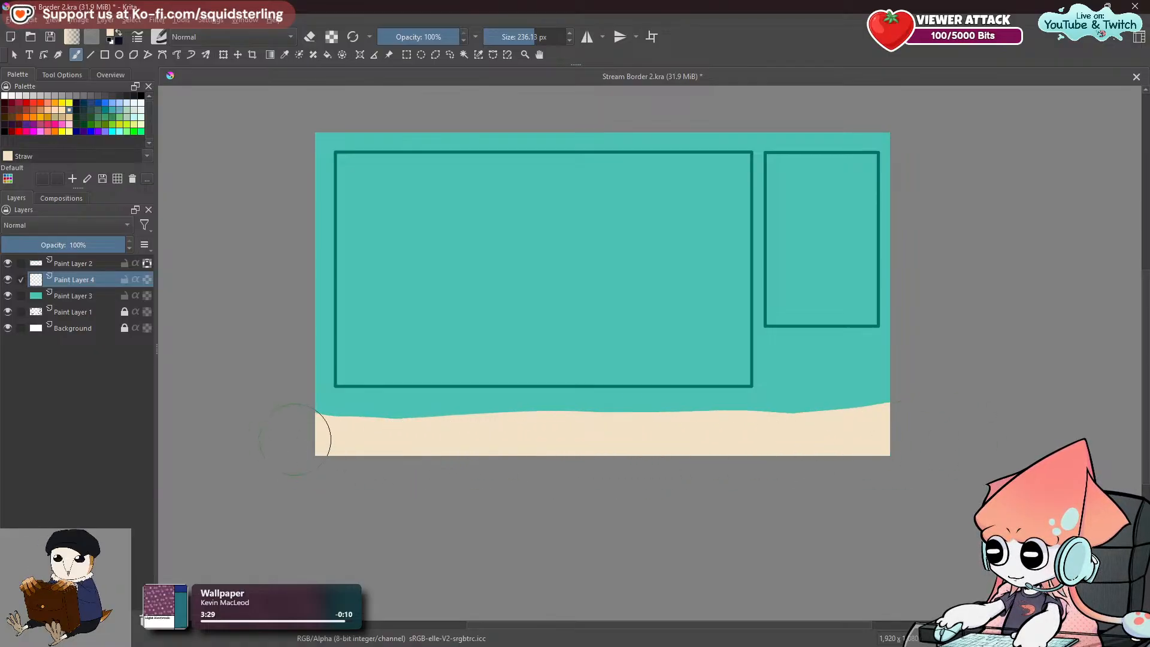
drag(488, 303, 472, 356)
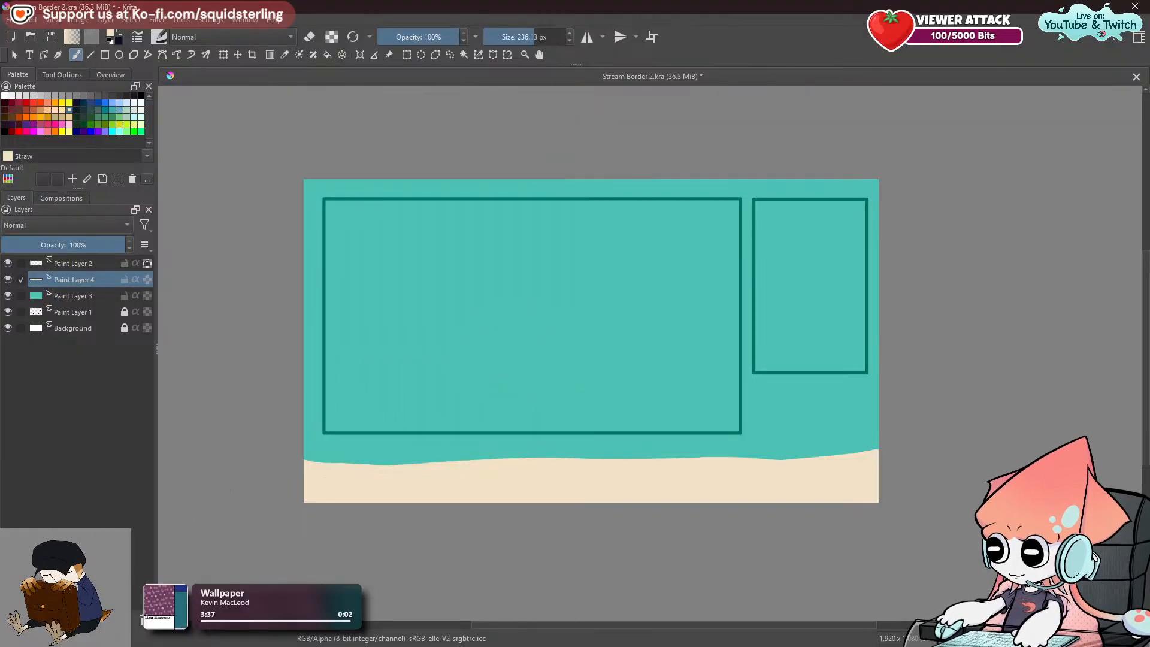
Add a paint layer above Paint Layer 4 and mix a darker teal foreground, #44a59a, from the sampled background color.
key(Insert)
click(285, 55)
click(359, 210)
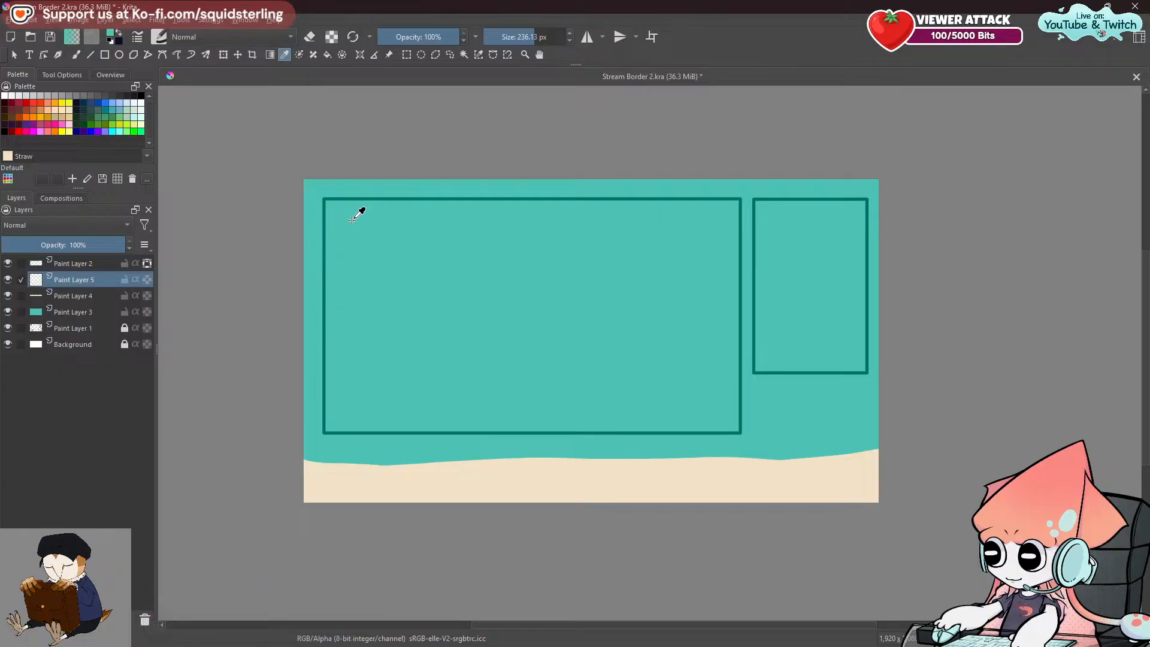
click(112, 35)
click(492, 256)
click(497, 254)
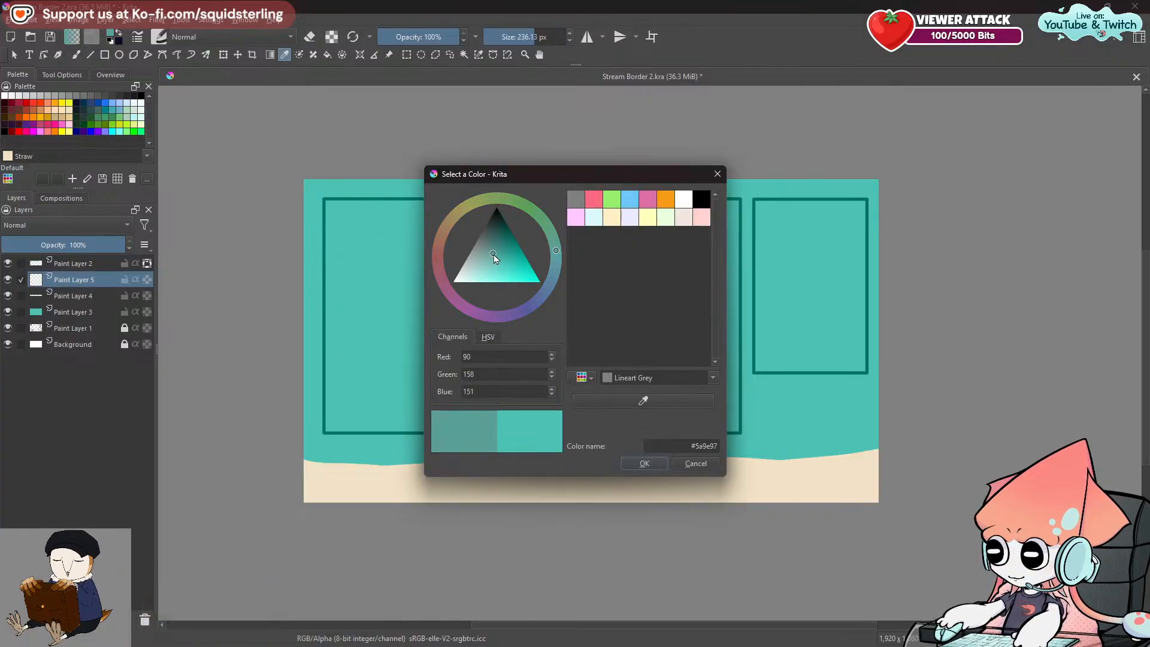
click(642, 464)
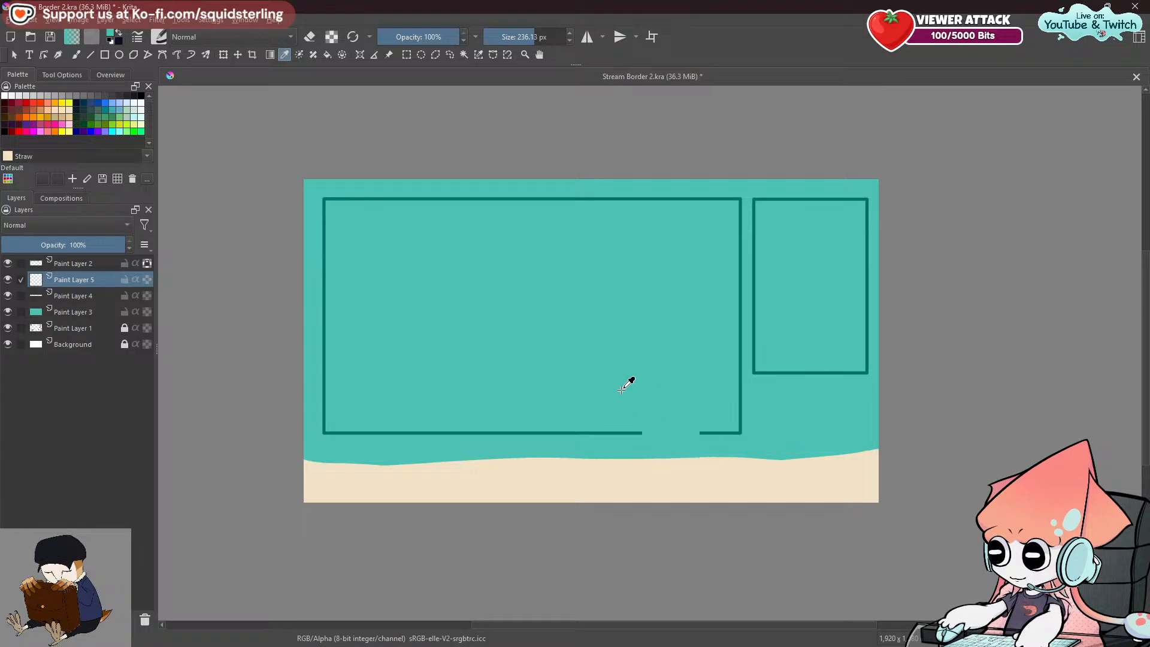
click(112, 37)
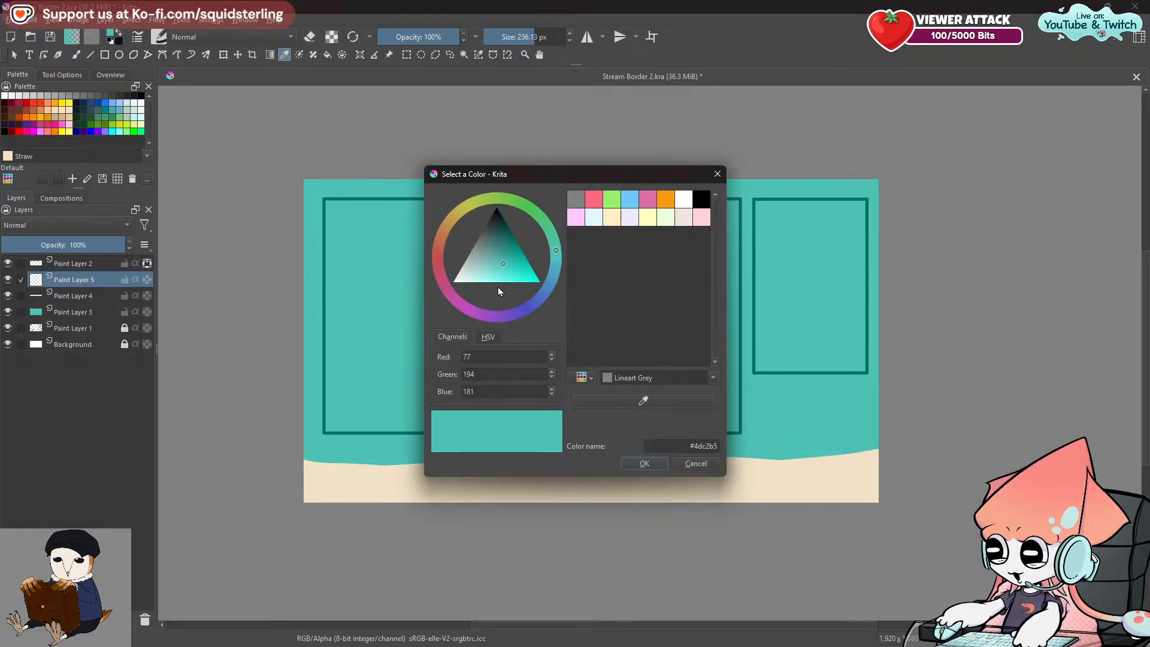
drag(506, 267, 501, 256)
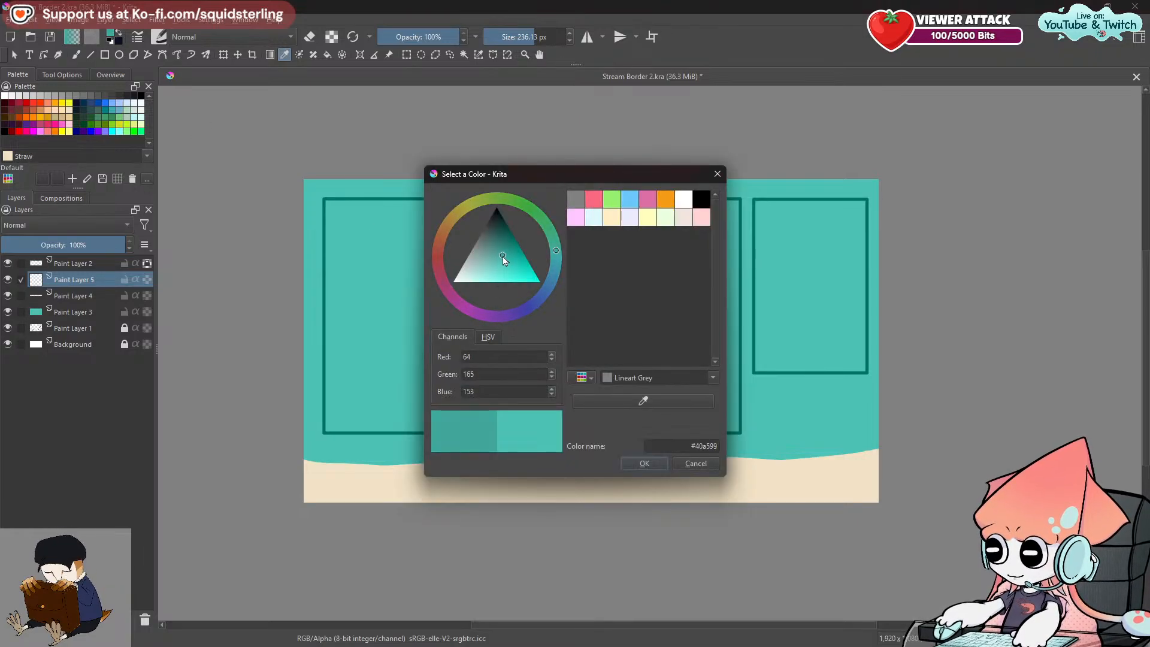
click(643, 463)
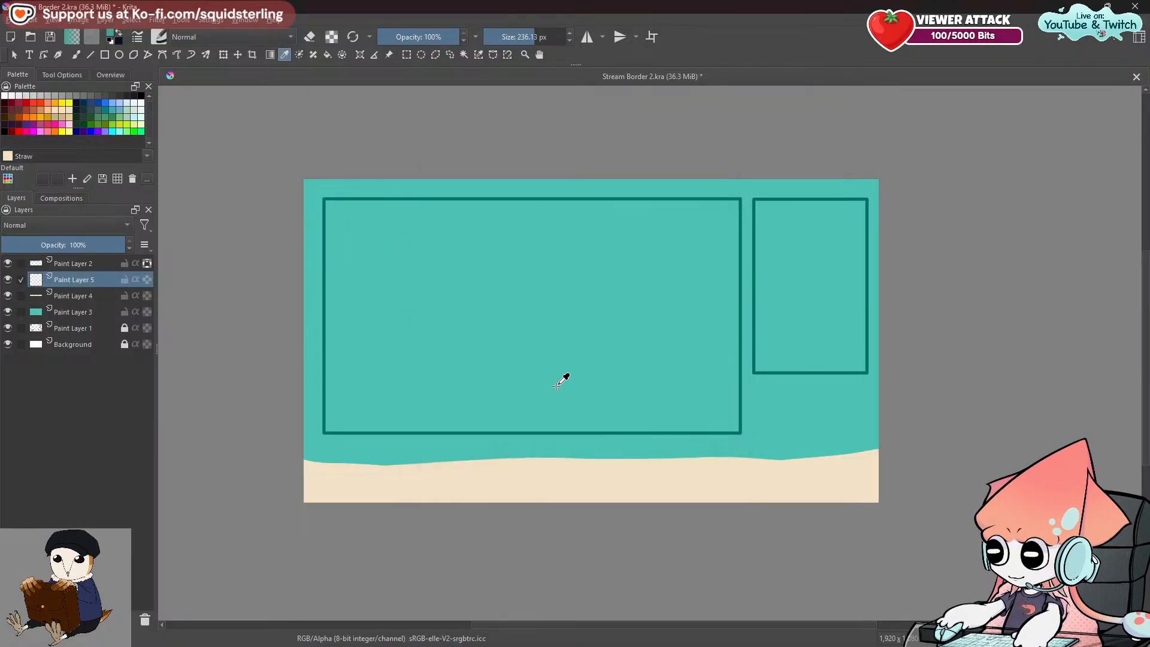
Try vertical seaweed strokes in the main and small frames, reducing the brush to about 68 px, and undo them.
mouse_move(579, 292)
mouse_down()
mouse_move(574, 387)
mouse_move(590, 416)
mouse_up()
key(ctrl+z)
mouse_move(825, 385)
shift+mouse_down()
mouse_move(767, 393)
mouse_move(757, 406)
shift+mouse_up()
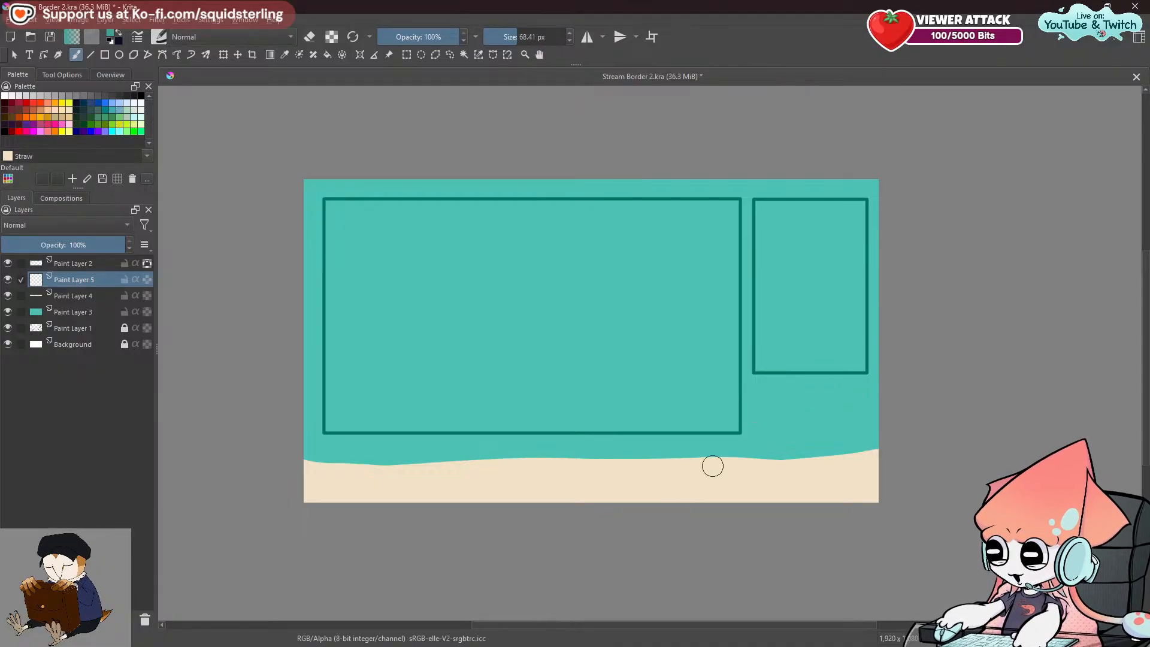
drag(834, 332, 817, 442)
key(ctrl+z)
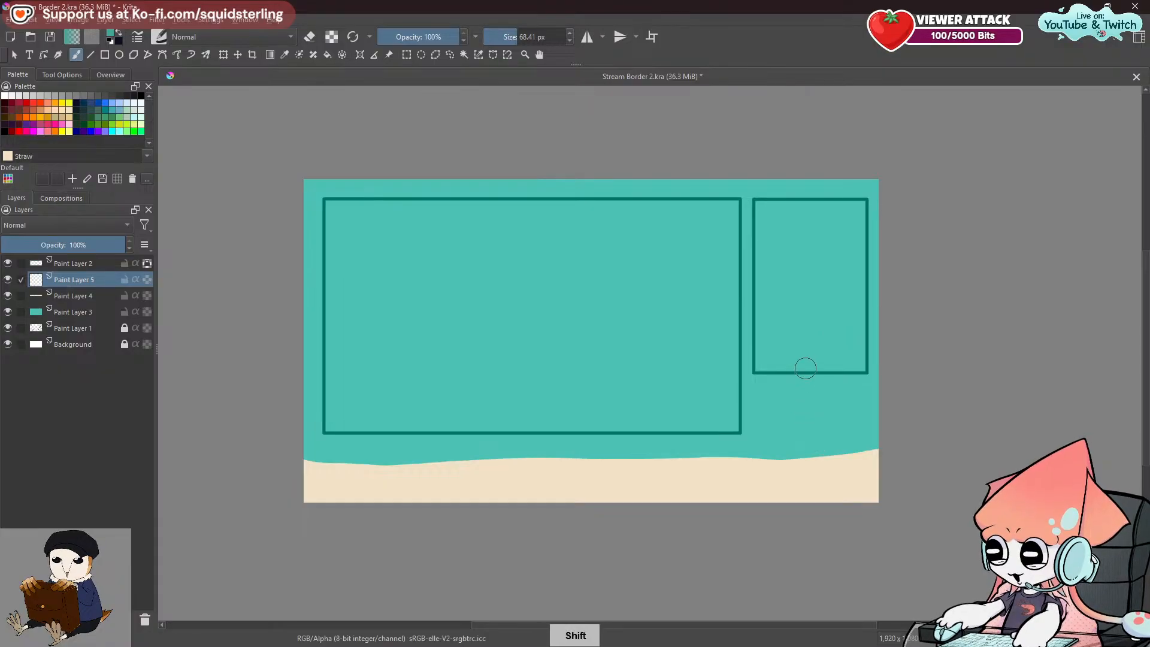
Make the foreground teal more saturated, test it with a stroke in the main frame, and undo that stroke.
click(113, 38)
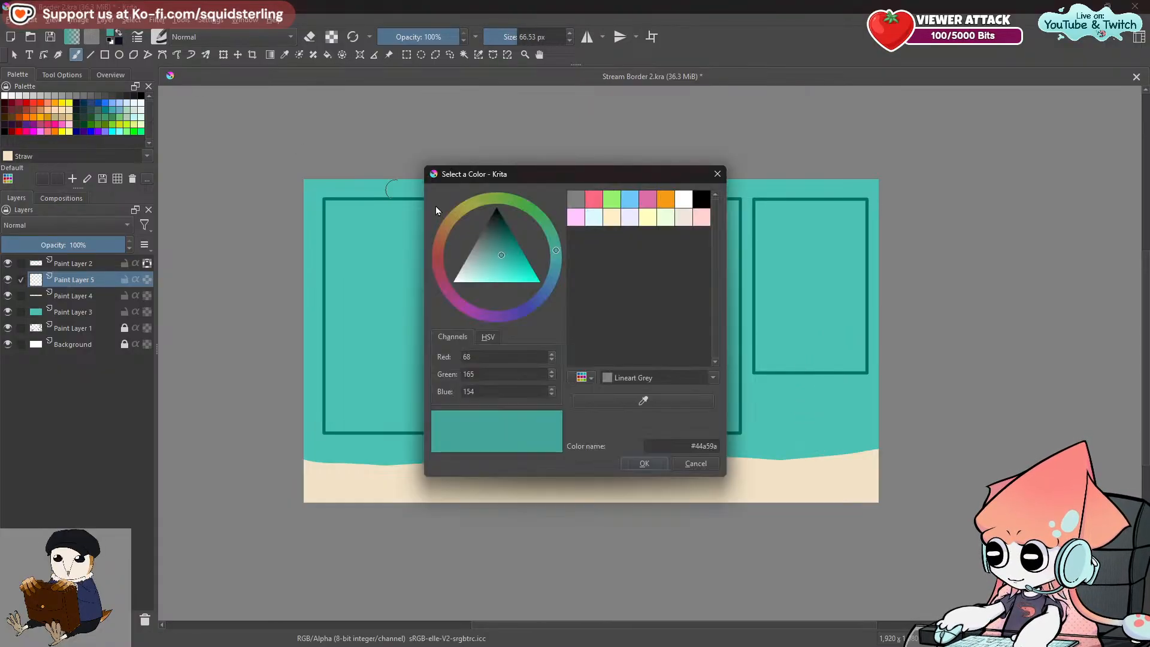
click(508, 254)
click(643, 462)
mouse_move(664, 353)
mouse_down()
mouse_move(646, 443)
mouse_move(628, 446)
mouse_up()
key(ctrl+z)
Paint a tall and a short wavy seaweed strand at the main frame's lower-left corner with a 43.90 px brush.
mouse_move(365, 358)
shift+mouse_down()
mouse_move(316, 347)
mouse_move(314, 401)
mouse_move(334, 452)
shift+mouse_up()
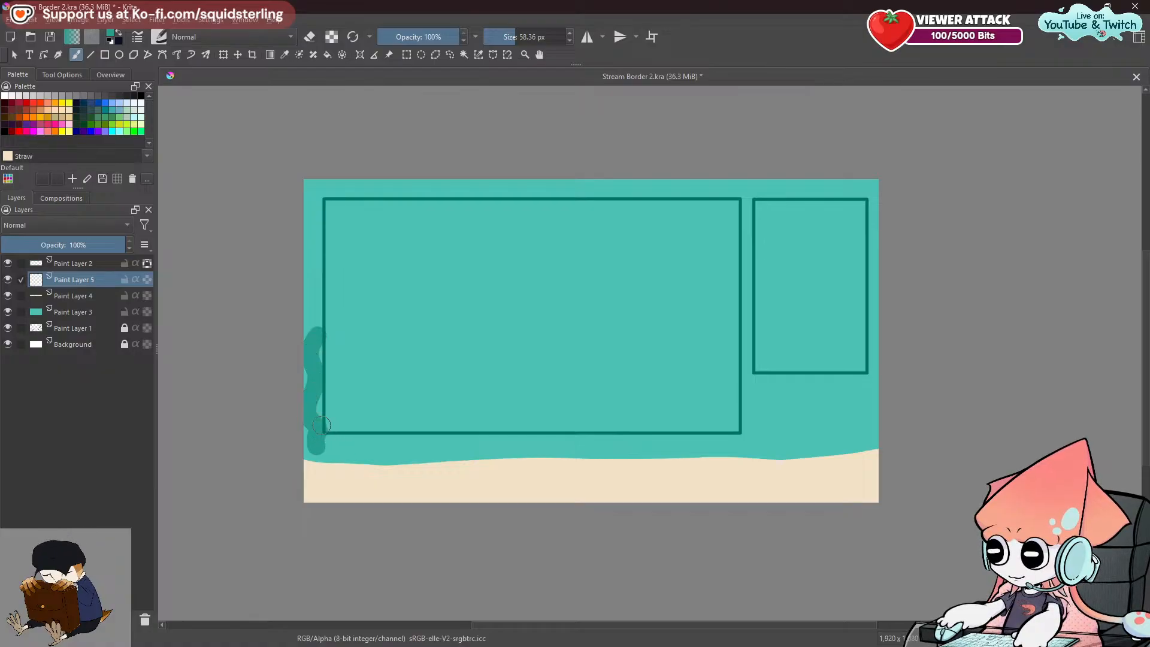
key(ctrl+z)
mouse_move(313, 362)
mouse_down()
mouse_move(311, 455)
mouse_move(347, 426)
mouse_up()
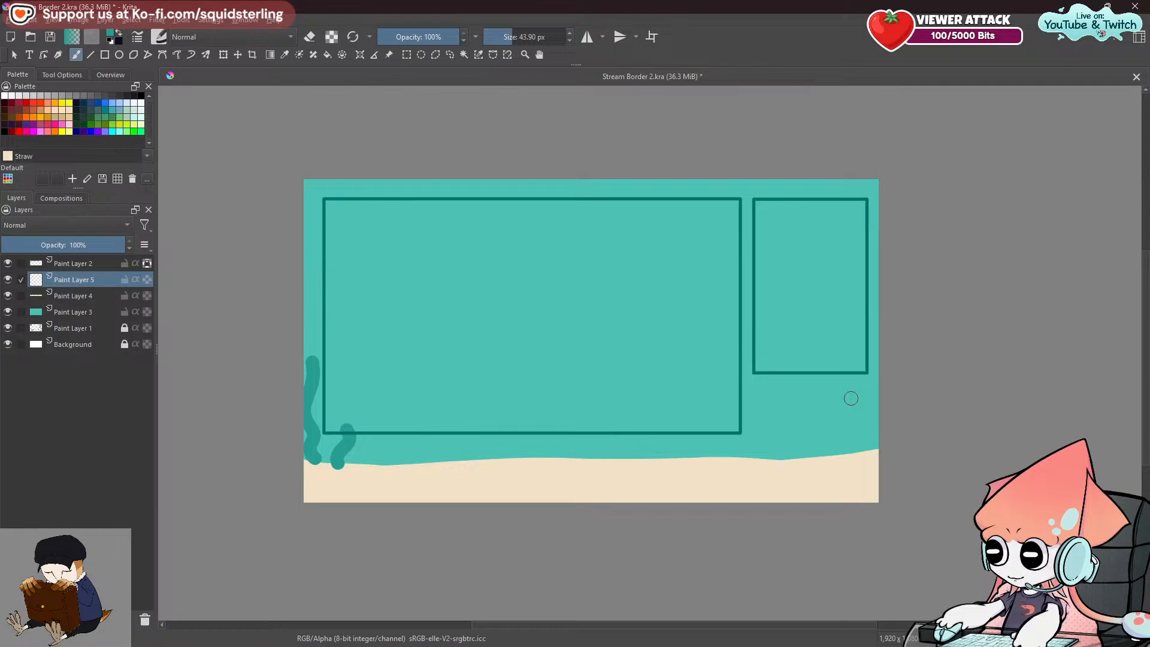
Paint four seaweed strands rising from the sand, from the main frame's lower-right corner to the canvas's right edge.
drag(871, 317, 842, 461)
key(ctrl+z)
drag(863, 328, 857, 450)
key(ctrl+z)
key(ctrl+z)
drag(832, 370, 829, 453)
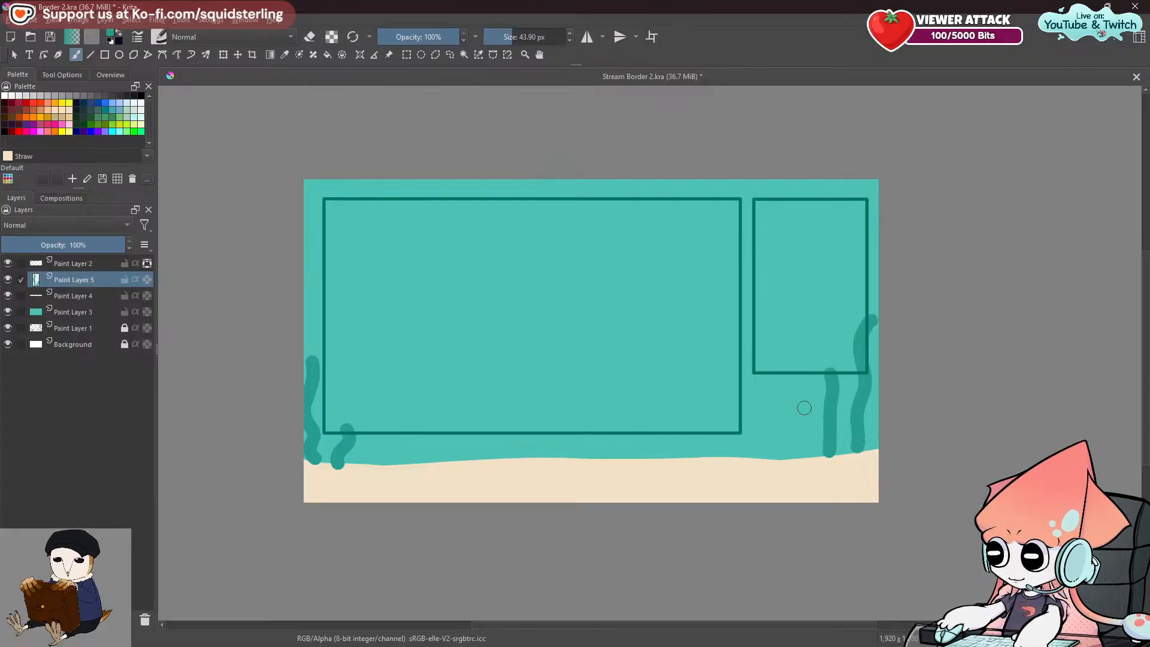
drag(767, 356, 763, 467)
drag(717, 425, 718, 443)
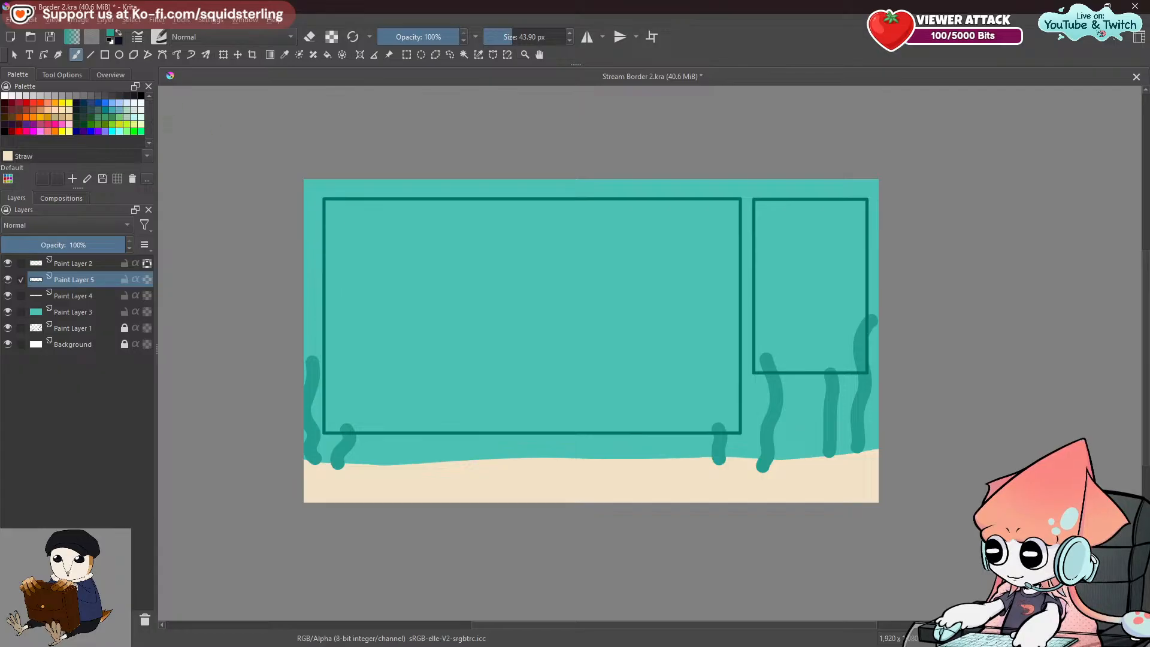
Choose Bright steel blue from the palette and paint five small rounded blobs spaced across the sand.
click(122, 104)
drag(353, 476, 367, 490)
drag(476, 470, 480, 471)
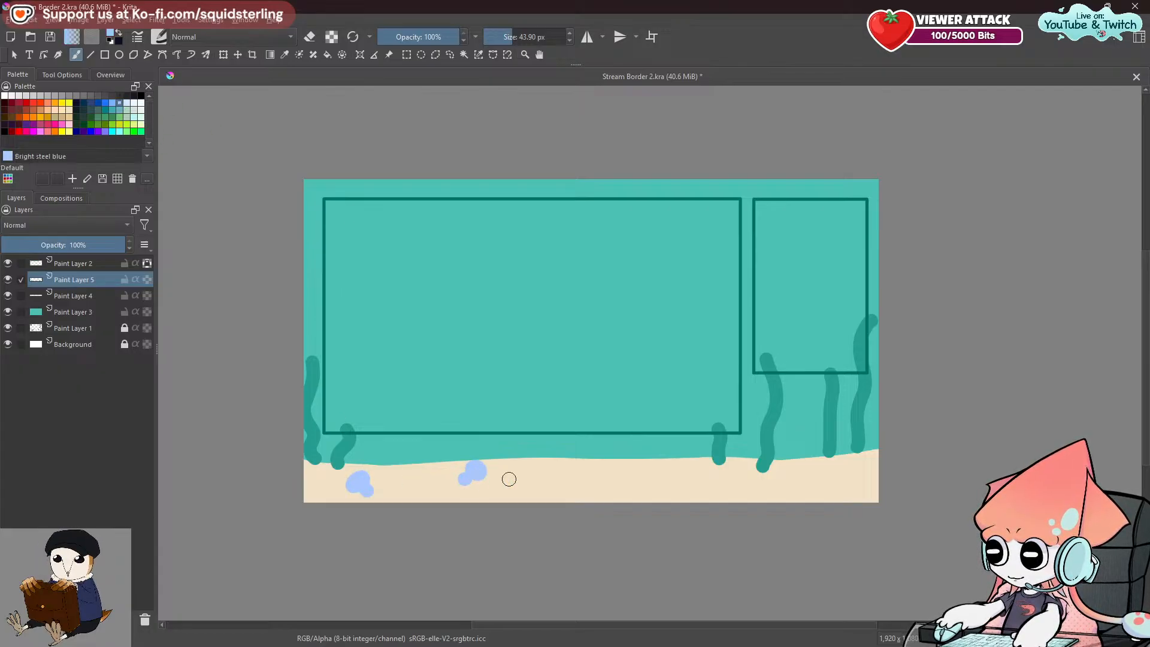
drag(600, 489, 599, 491)
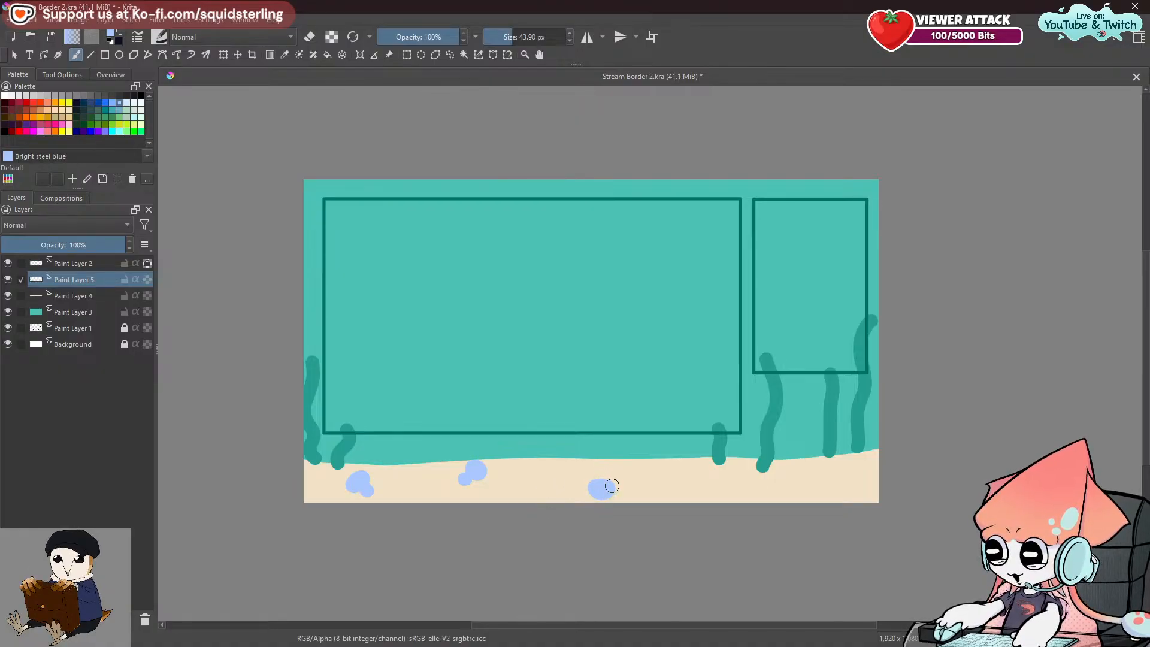
key(ctrl+z)
drag(601, 482, 613, 495)
drag(674, 468, 666, 477)
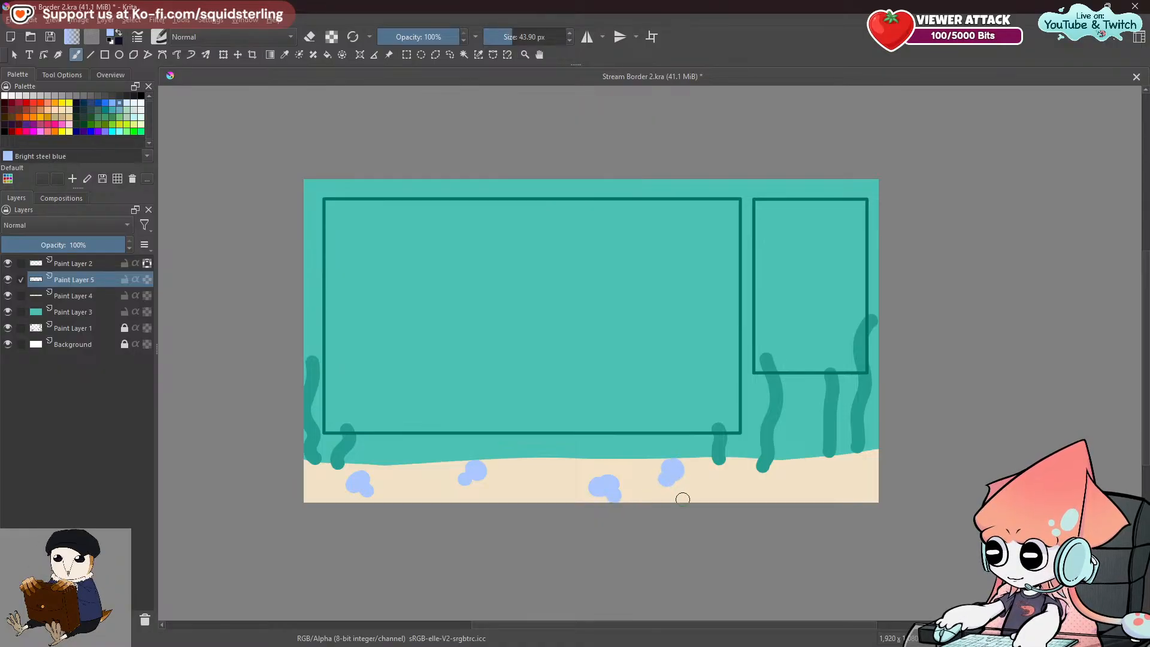
drag(798, 492, 813, 493)
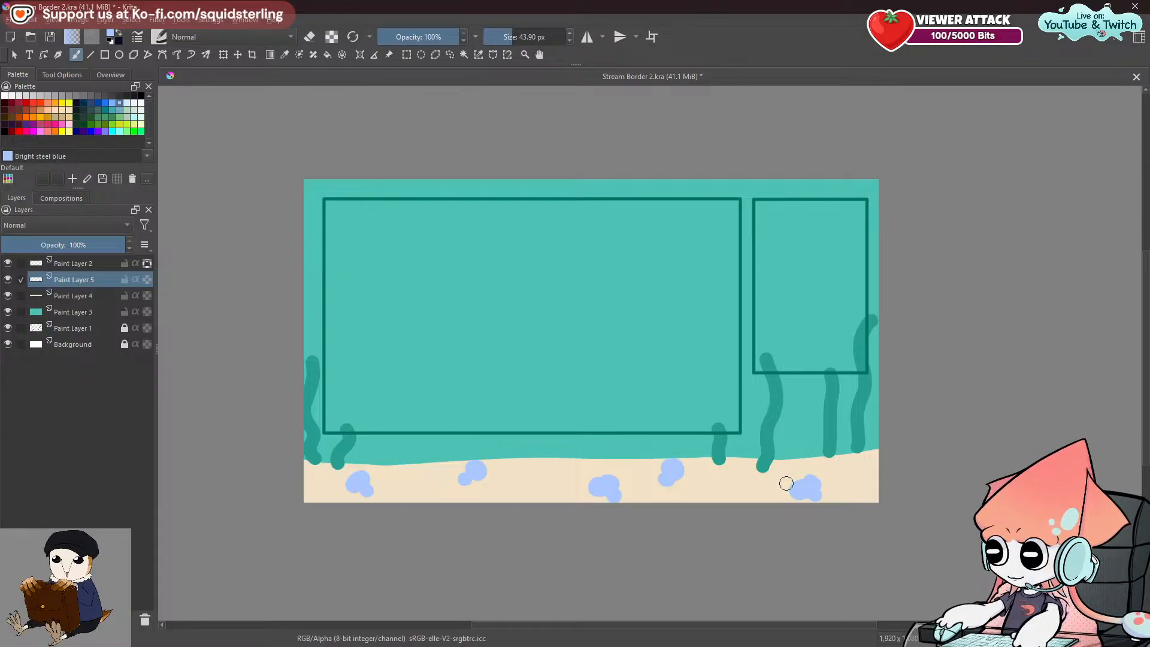
Hide Paint Layer 5 with the seaweed and blue blobs, and add a new paint layer directly above it.
click(8, 279)
key(Insert)
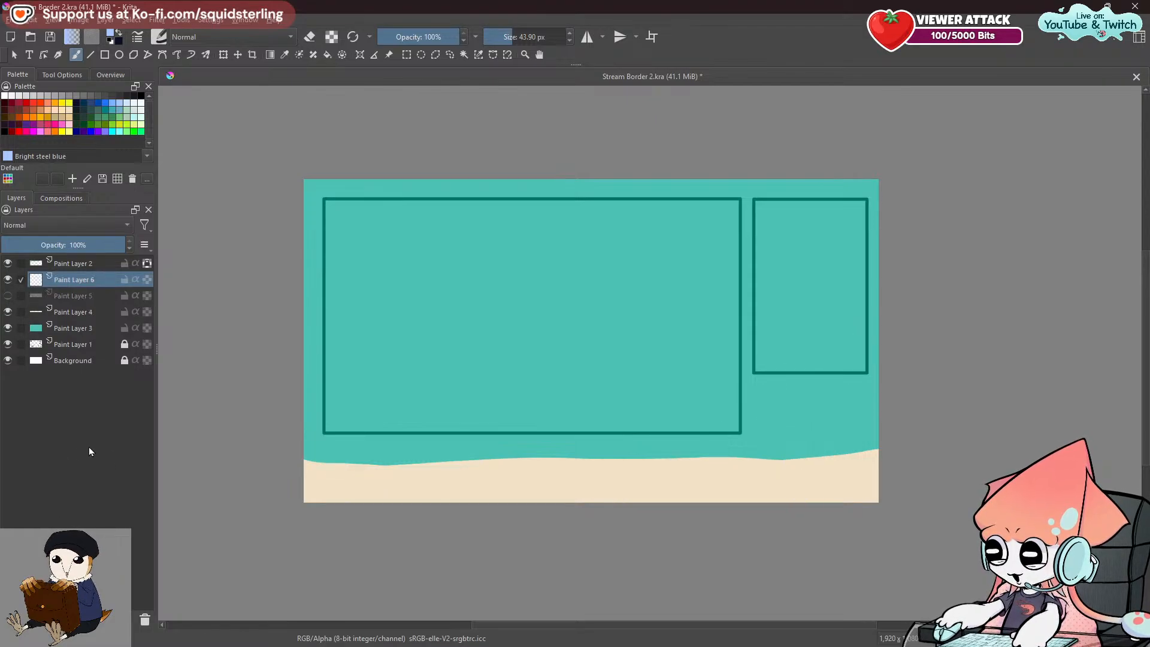
Show Paint Layer 5, merge the seaweed and blobs down into Paint Layer 4, and hide the merged layer.
click(8, 295)
click(79, 296)
right_click(78, 296)
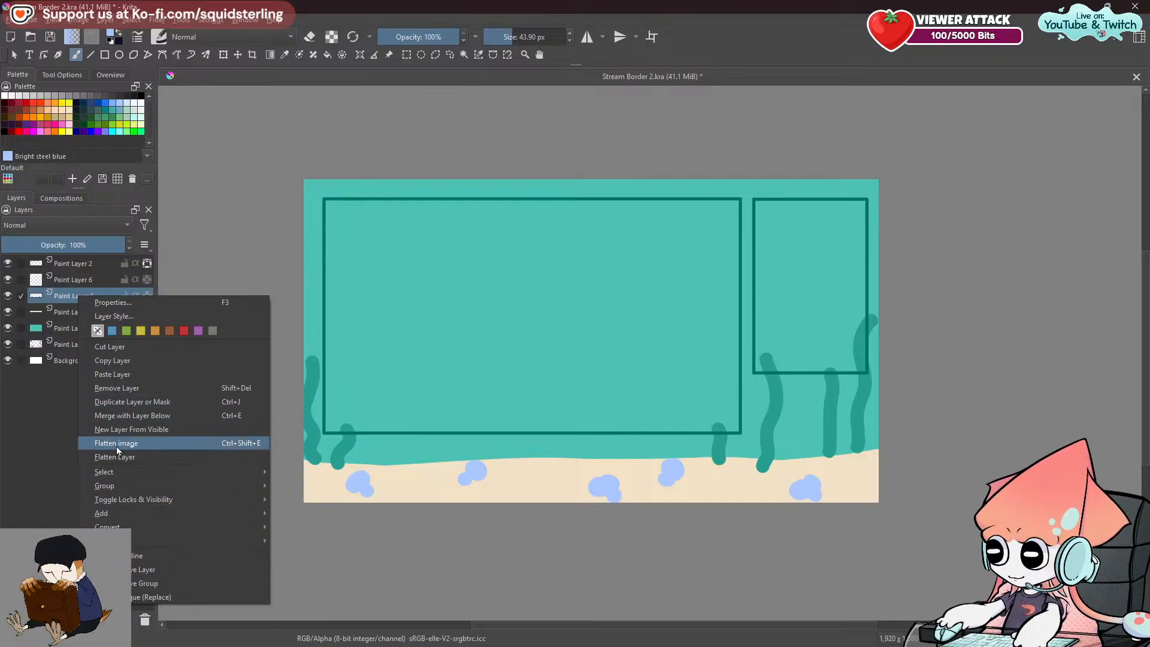
click(132, 420)
click(8, 295)
click(8, 295)
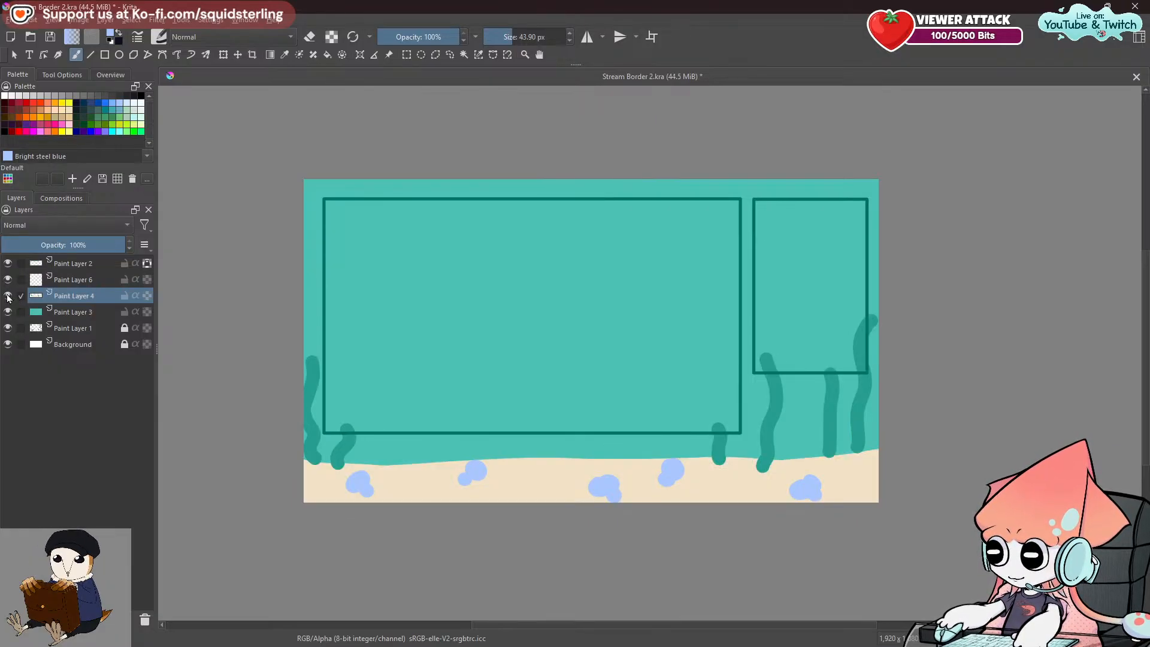
click(8, 296)
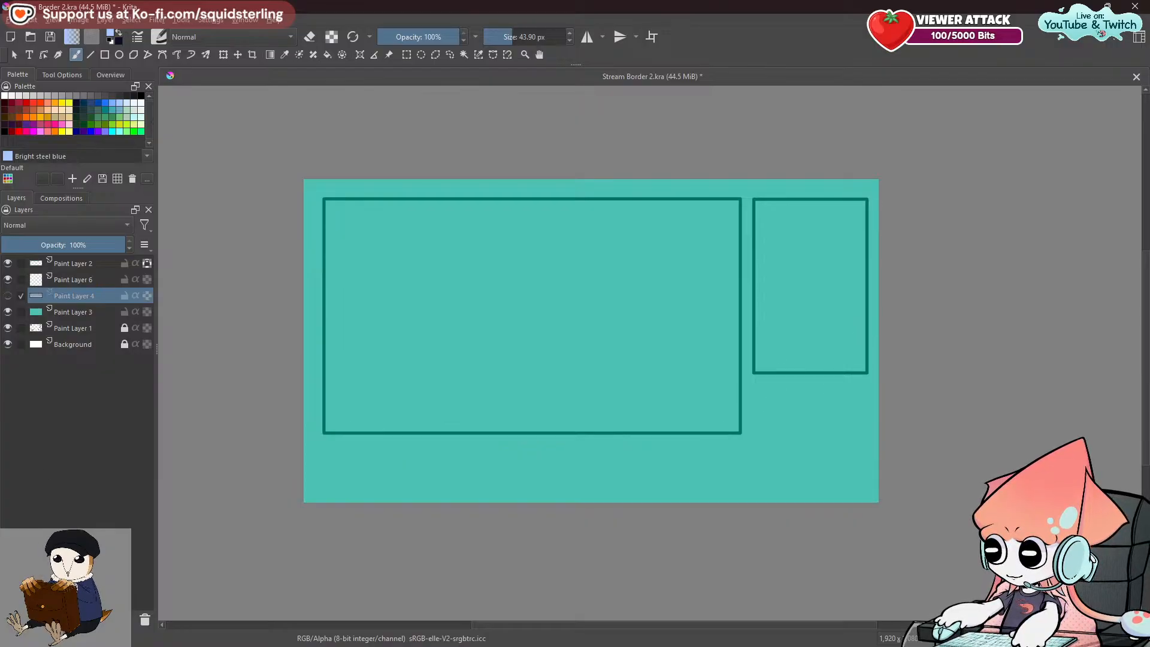
Add a new paint layer directly above the hidden Paint Layer 4 and set the brush colour to #37a99c.
key(Insert)
click(285, 55)
click(76, 55)
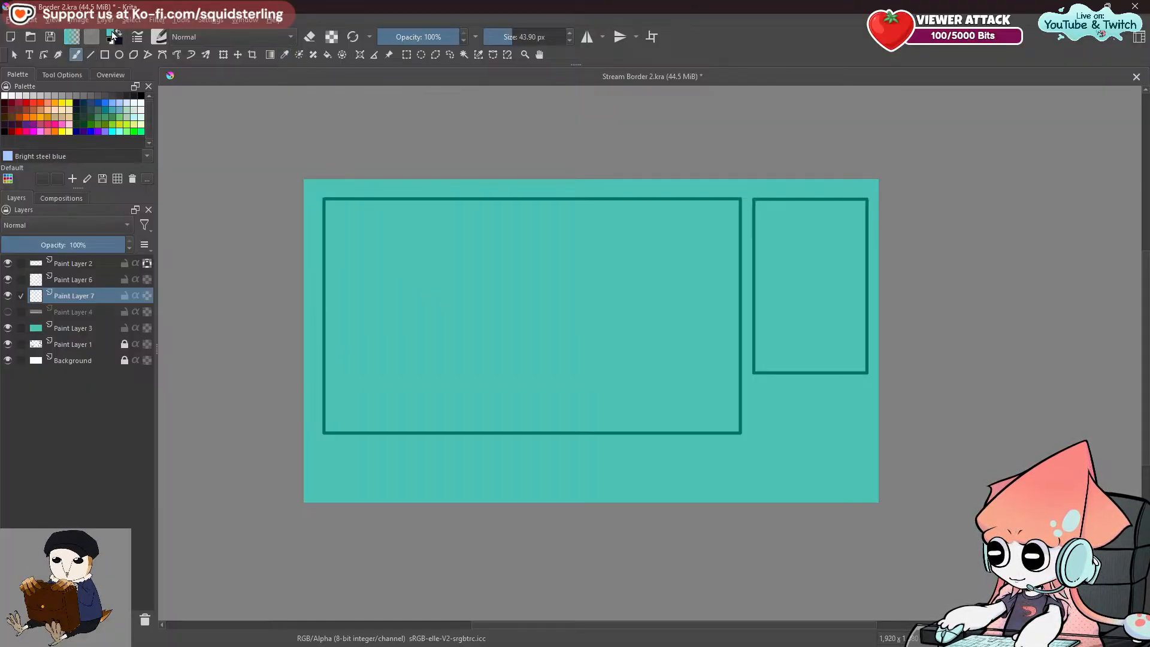
click(111, 35)
click(506, 256)
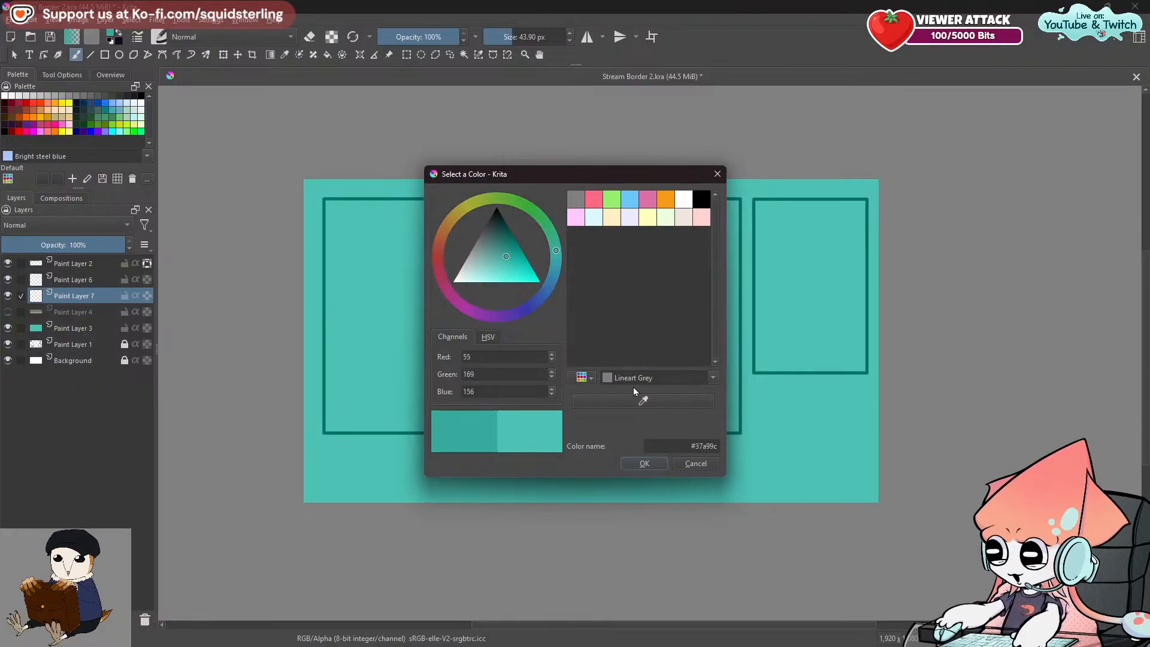
click(641, 464)
drag(632, 460, 423, 469)
key(ctrl+z)
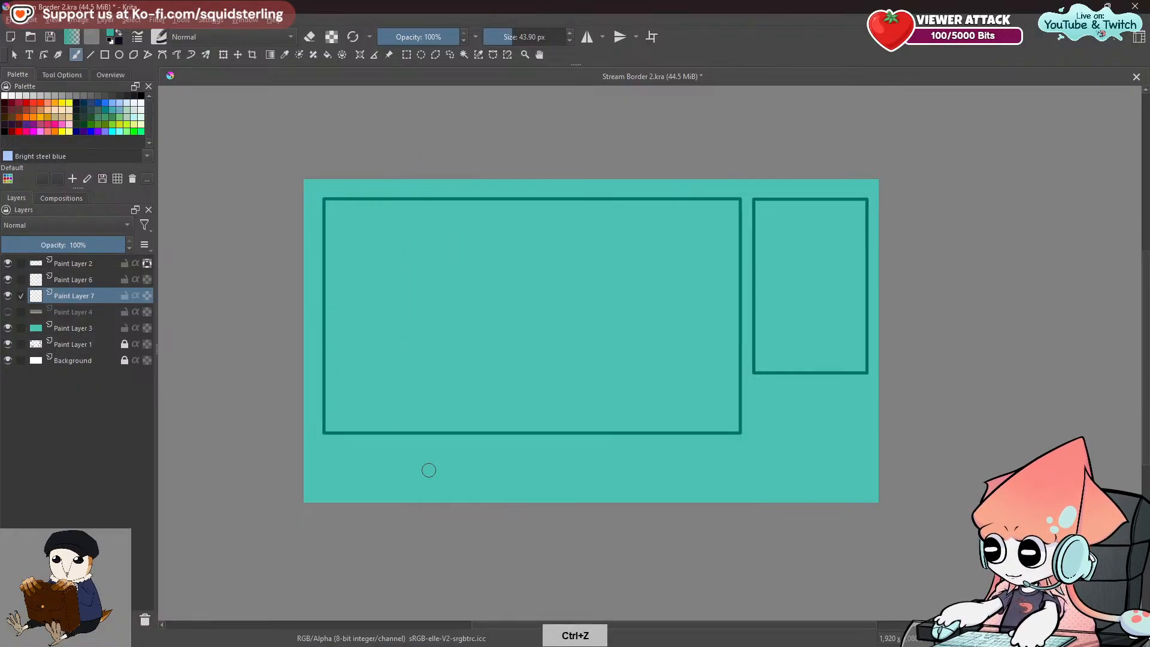
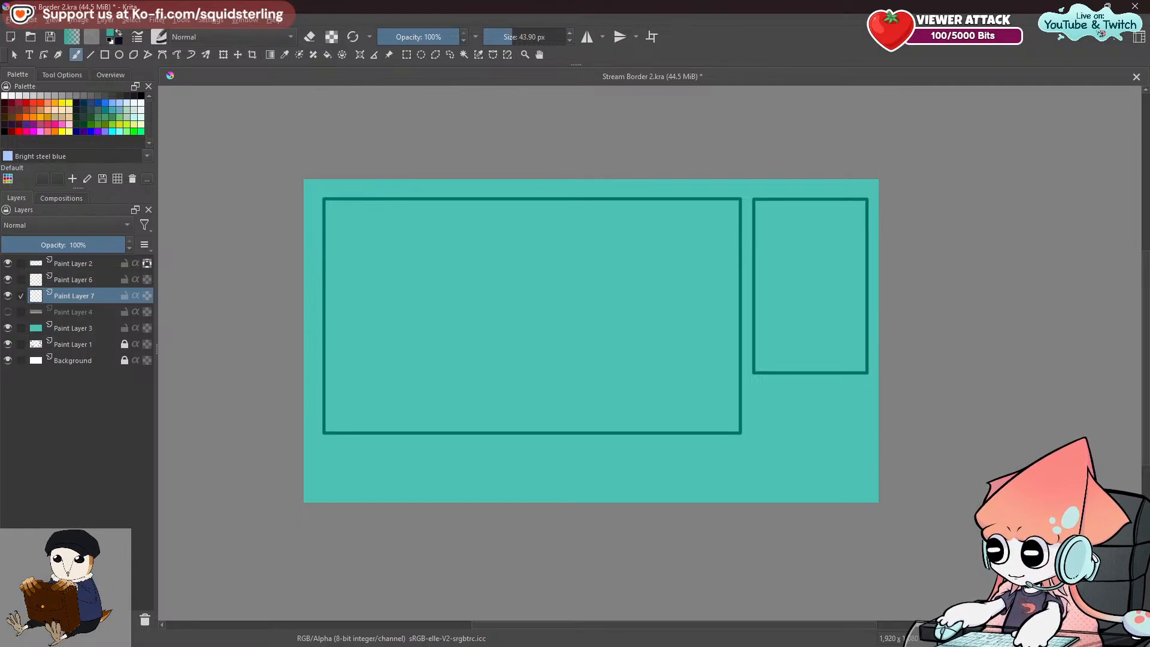
drag(649, 457, 658, 463)
key(ctrl+z)
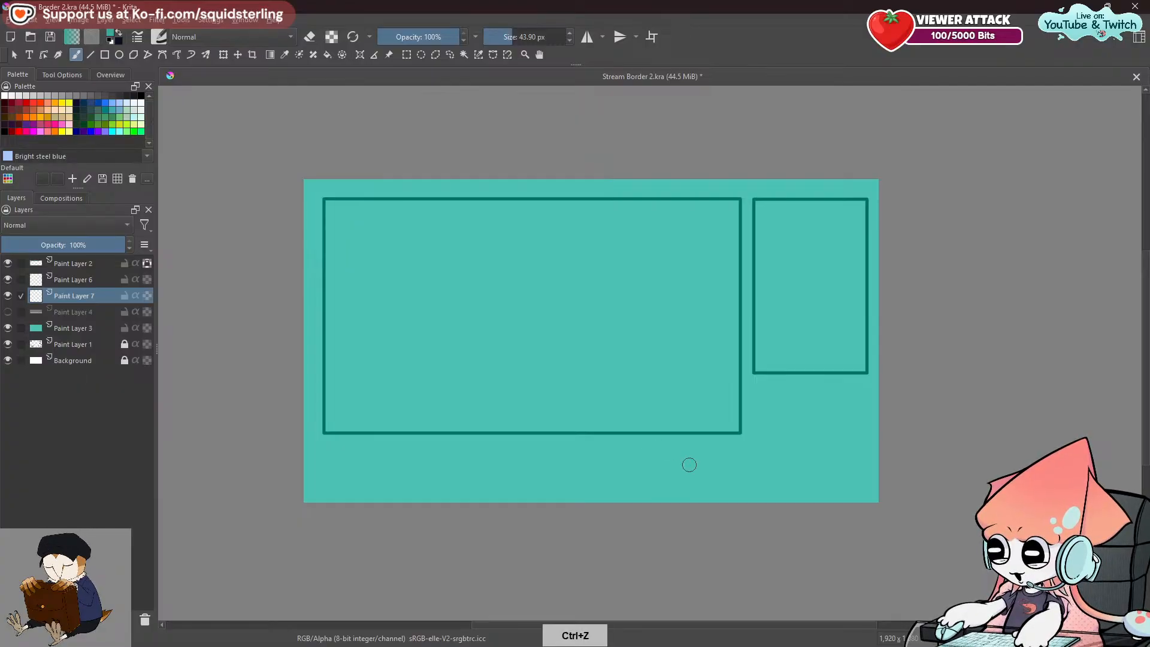
drag(874, 490, 306, 496)
key(ctrl+z)
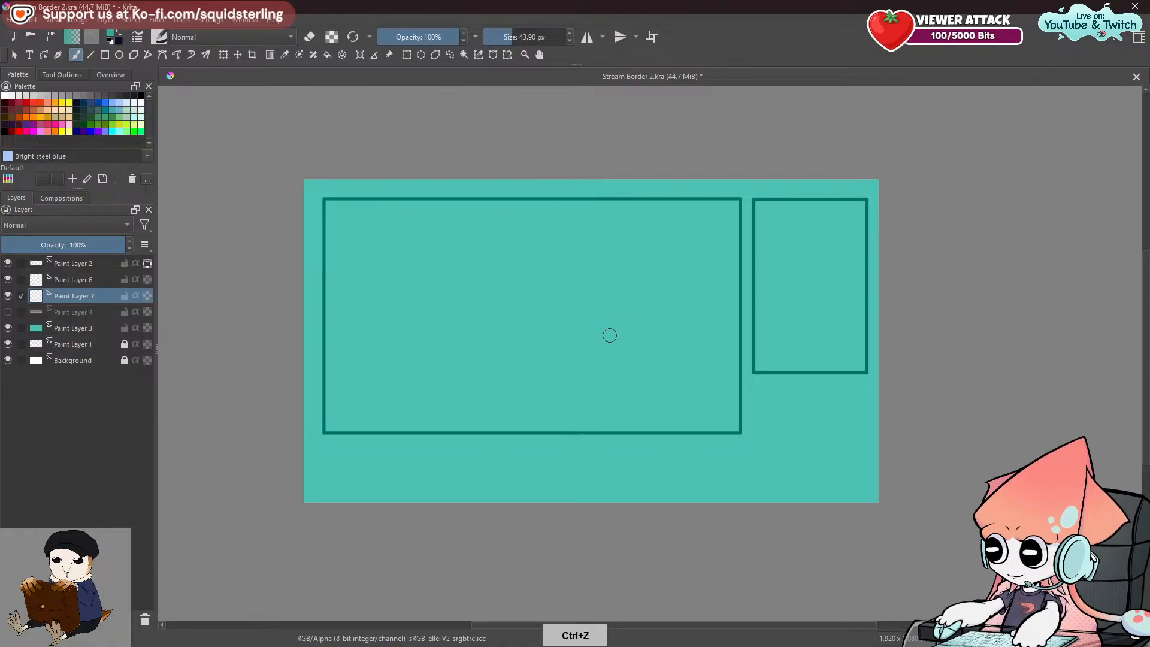
mouse_move(590, 410)
mouse_down()
mouse_move(589, 449)
mouse_move(604, 435)
mouse_move(626, 479)
mouse_up()
key(ctrl+z)
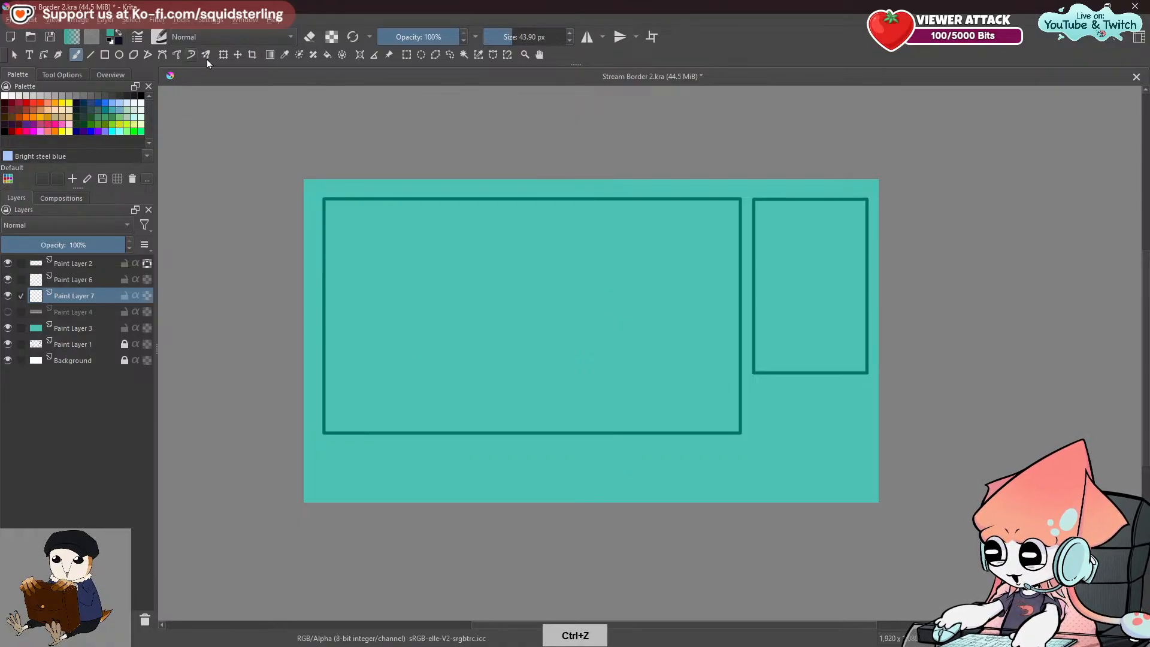
Set the brush colour to #81fff0 and try painting a small rounded shape beneath the smaller frame.
click(111, 35)
drag(461, 264, 500, 301)
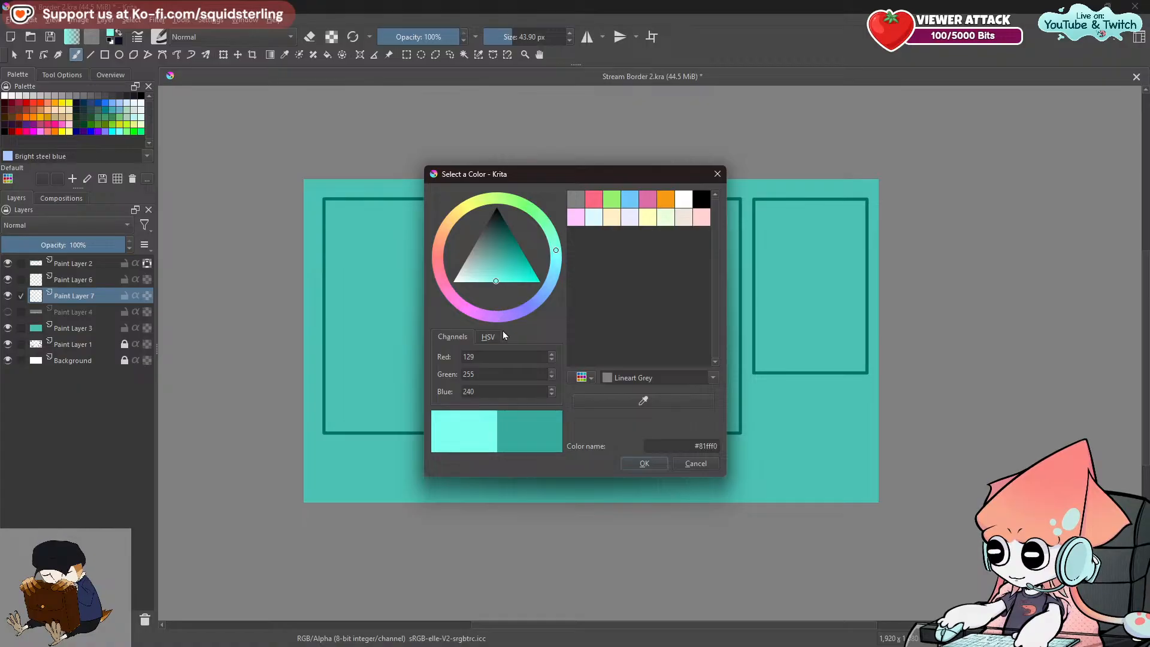
click(643, 463)
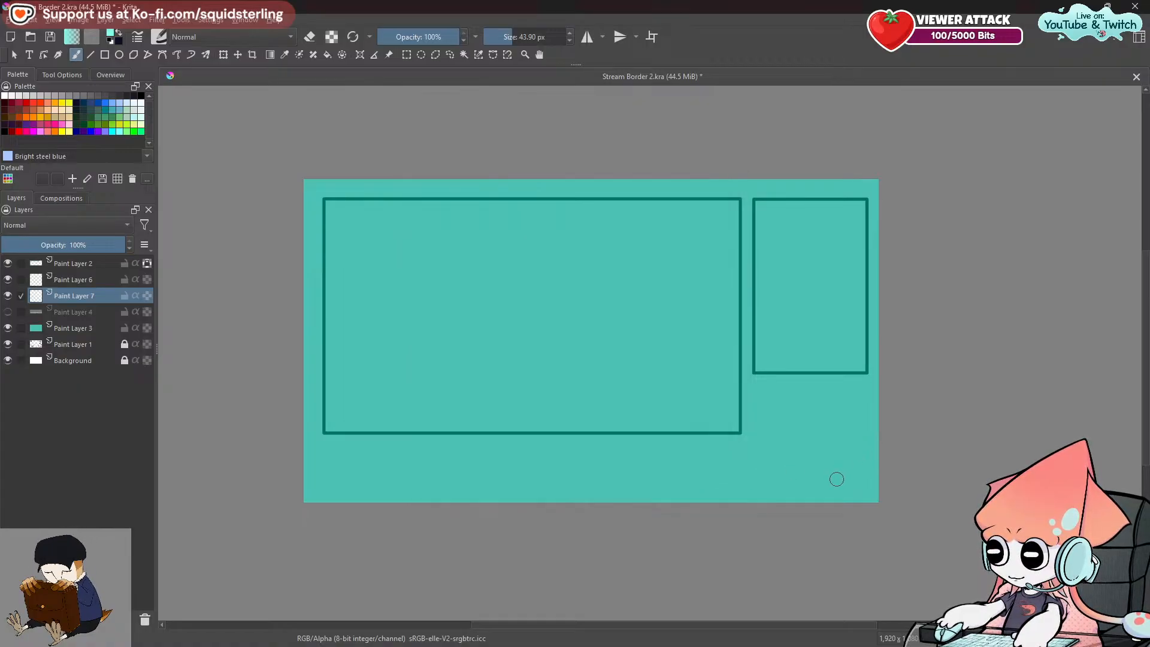
click(829, 448)
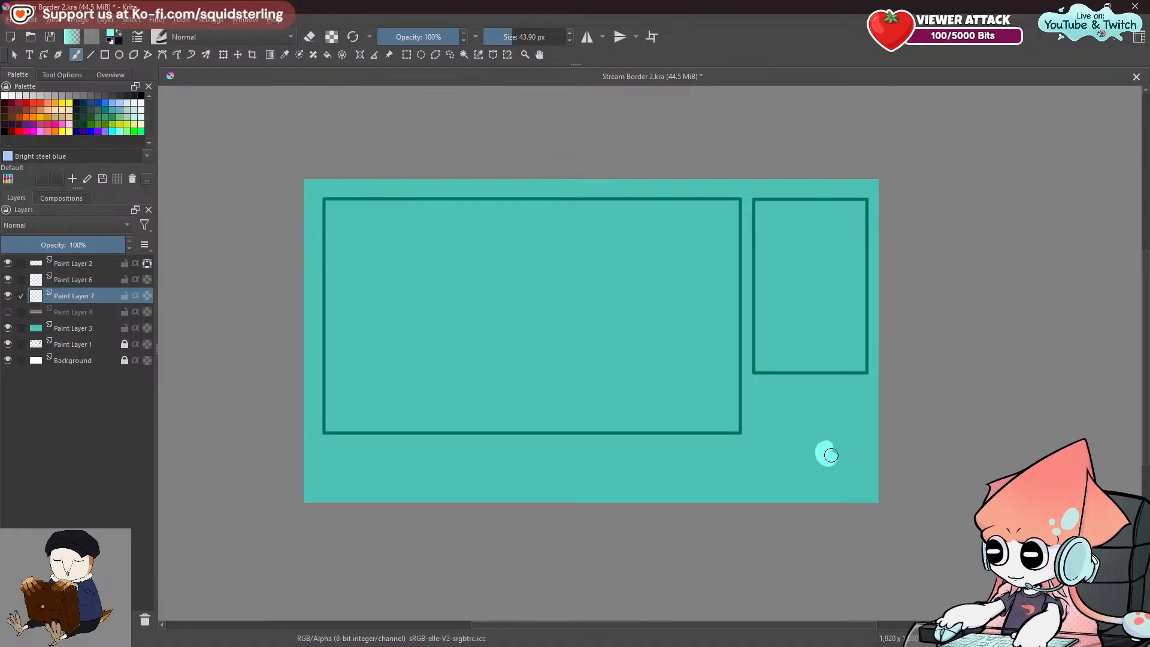
key(ctrl+z)
mouse_move(796, 411)
mouse_down()
mouse_move(811, 434)
mouse_move(802, 413)
mouse_up()
mouse_move(850, 466)
mouse_down()
mouse_move(857, 496)
mouse_move(837, 474)
mouse_up()
click(825, 384)
key(ctrl+z)
key(ctrl+z)
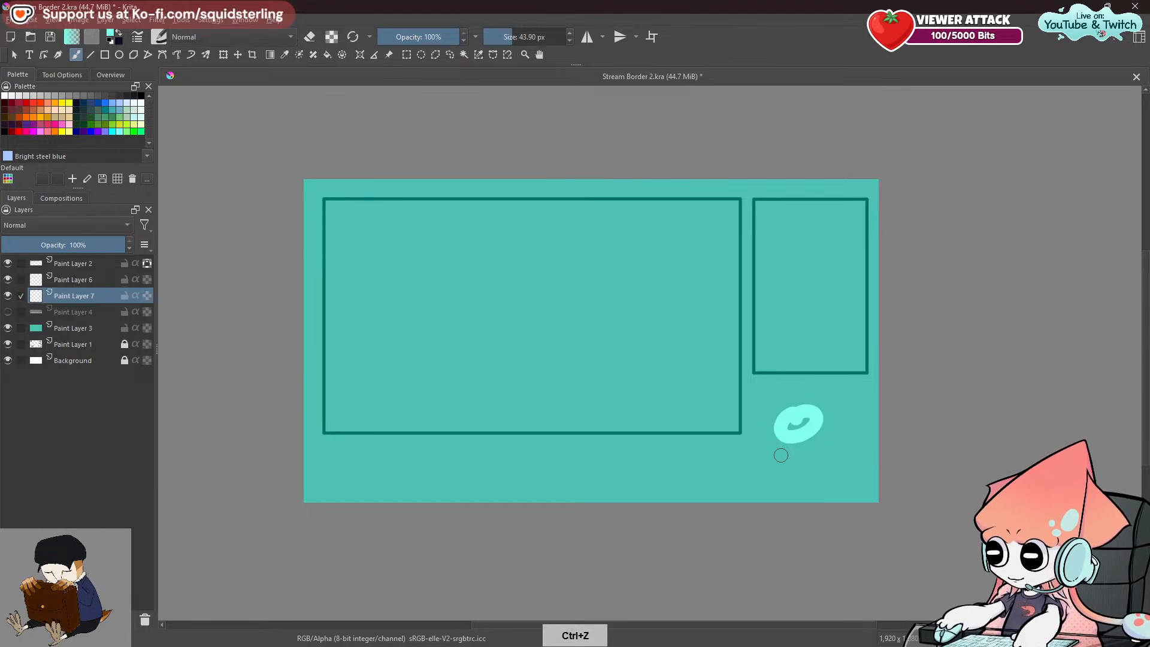
key(ctrl+z)
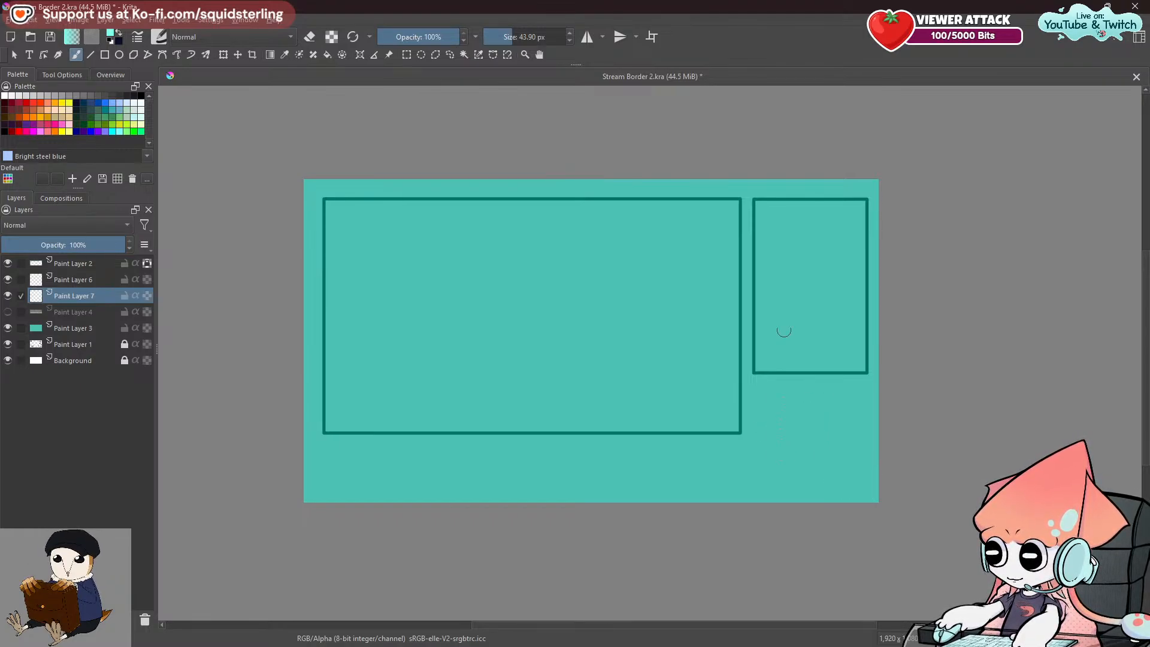
Try sketching three jellyfish with trailing tentacles along the main frame's lower edge, and undo all their strokes.
mouse_move(647, 450)
mouse_down()
mouse_move(621, 463)
mouse_move(637, 479)
mouse_move(649, 452)
mouse_move(629, 469)
mouse_move(632, 489)
mouse_move(687, 503)
mouse_up()
mouse_move(452, 427)
mouse_down()
mouse_move(456, 460)
mouse_move(446, 428)
mouse_move(433, 453)
mouse_move(474, 500)
mouse_move(449, 471)
mouse_move(447, 482)
mouse_move(455, 494)
mouse_move(487, 464)
mouse_up()
key(ctrl+z)
mouse_move(343, 412)
mouse_down()
mouse_move(324, 434)
mouse_move(359, 429)
mouse_move(337, 434)
mouse_move(347, 464)
mouse_move(363, 438)
mouse_up()
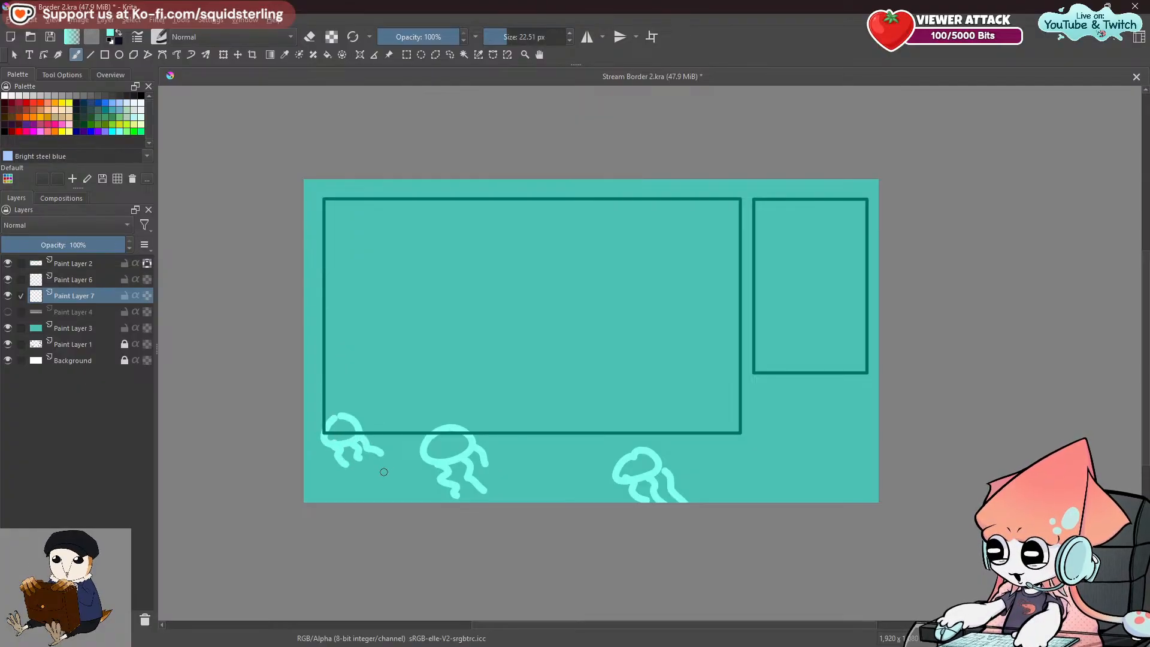
key(ctrl+z)
key(ctrl+z)
key(ctrl+z)
key(ctrl+z)
key(ctrl+z)
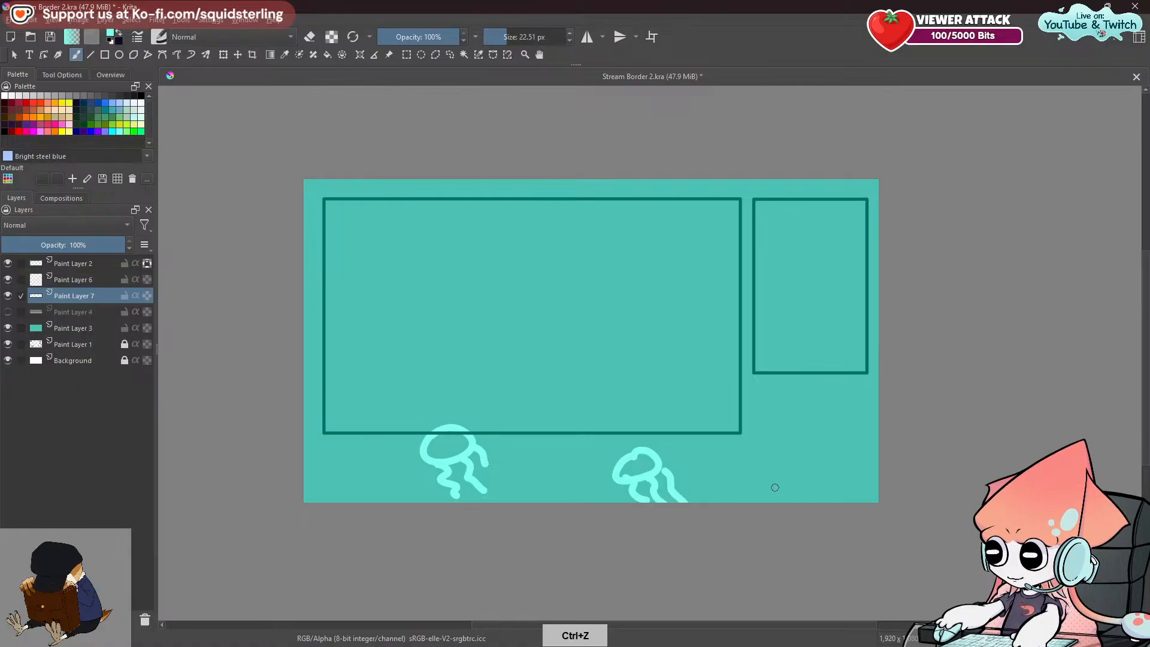
key(ctrl+z)
key(ctrl+z)
key(ctrl+z)
key(ctrl+z)
key(ctrl+z)
key(ctrl+z)
key(ctrl+z)
key(ctrl+z)
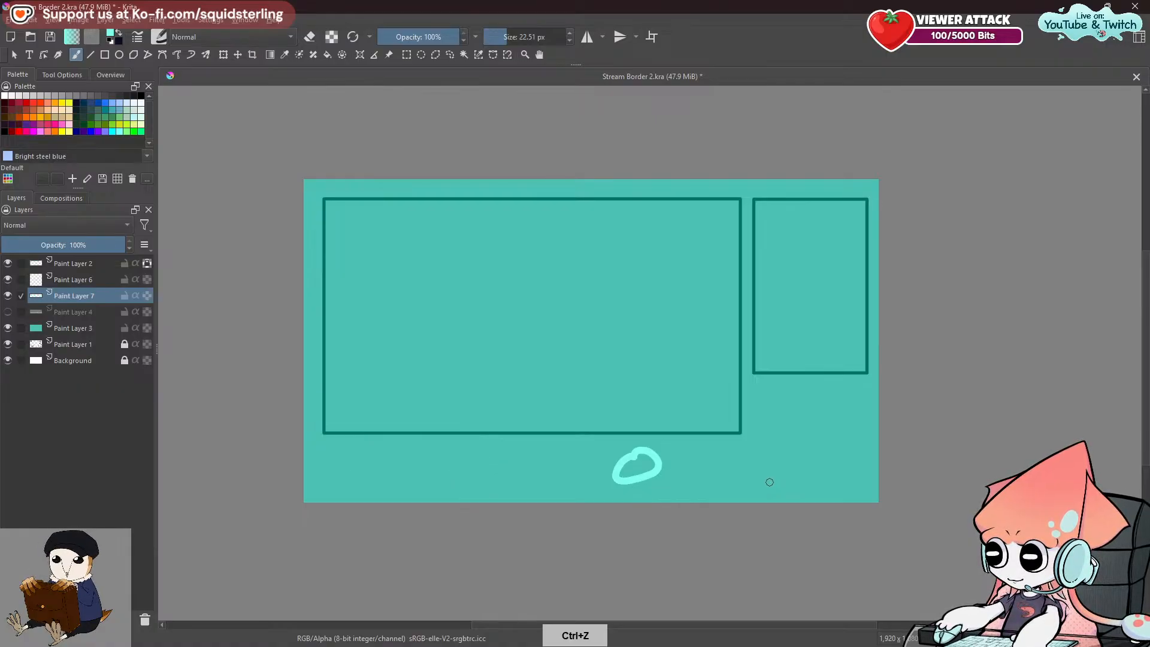
key(ctrl+z)
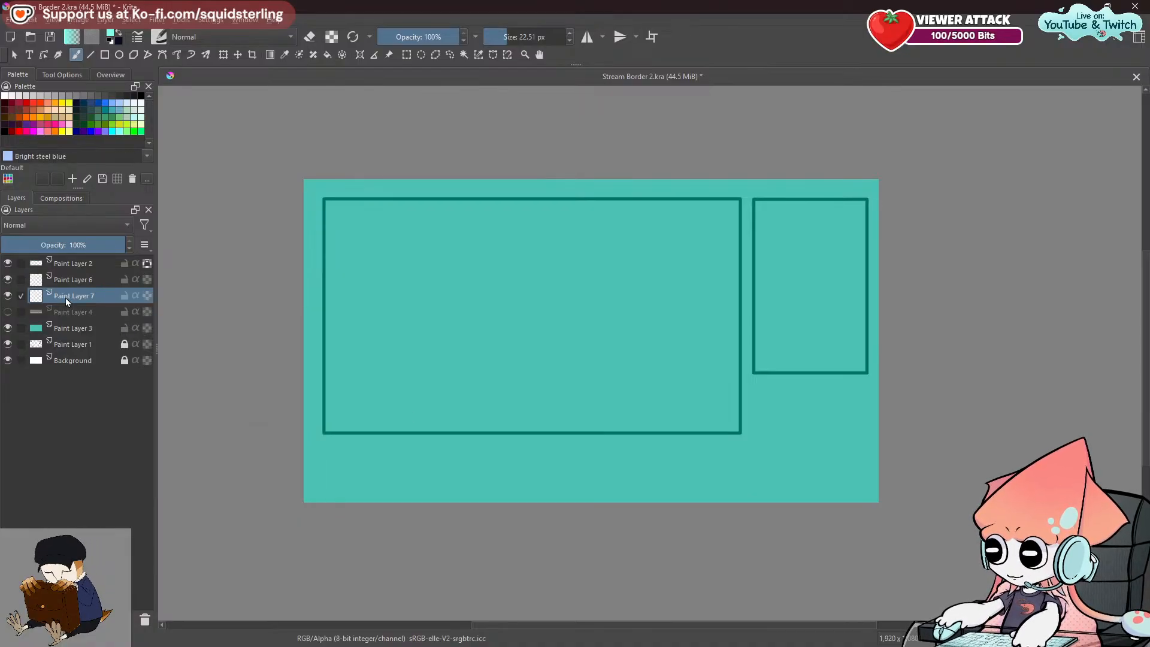
Remove the empty Paint Layer 7 and move the hidden Paint Layer 4 to the top of the layer stack.
key(Page_Up)
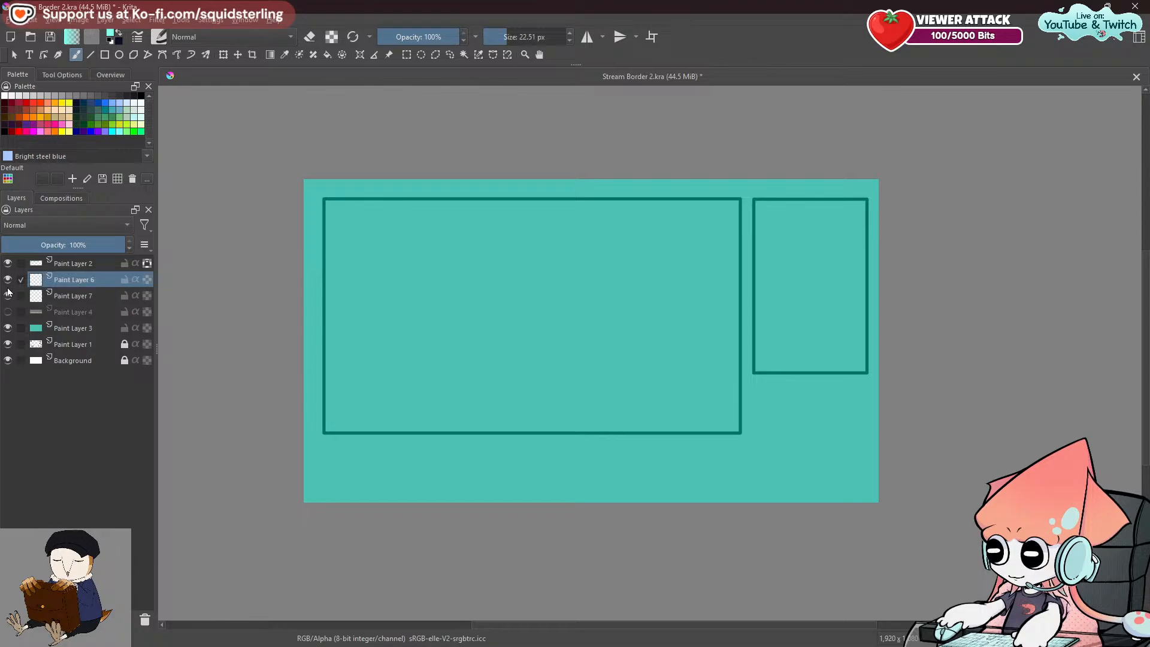
click(102, 297)
right_click(102, 298)
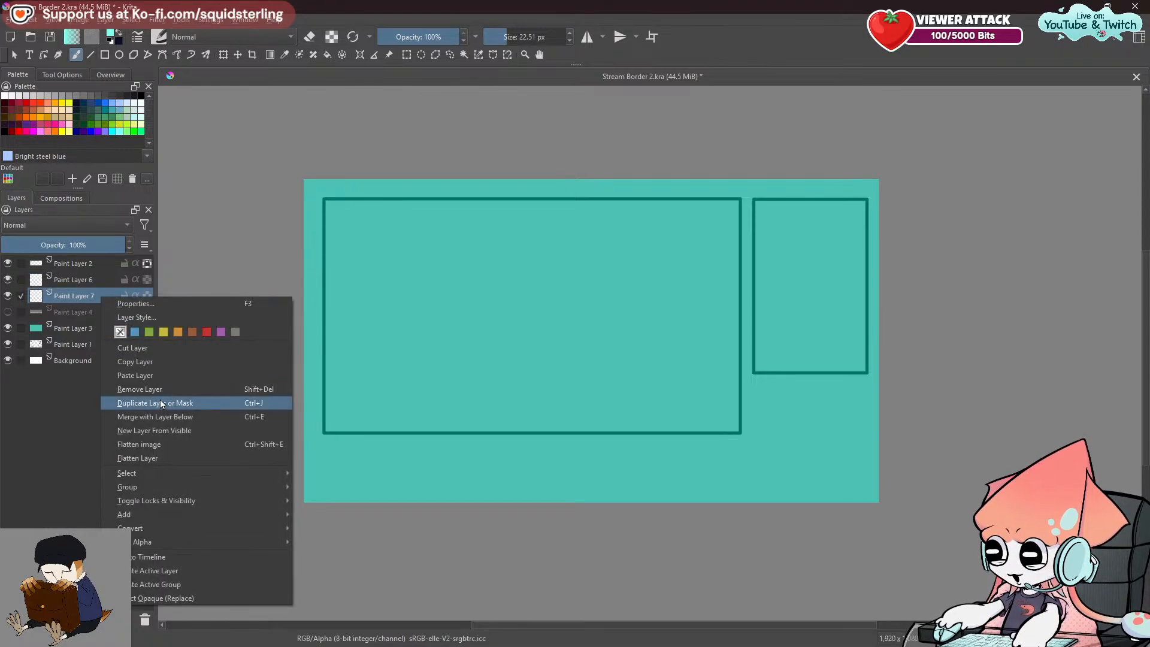
click(138, 388)
double_click(83, 279)
drag(63, 297, 80, 259)
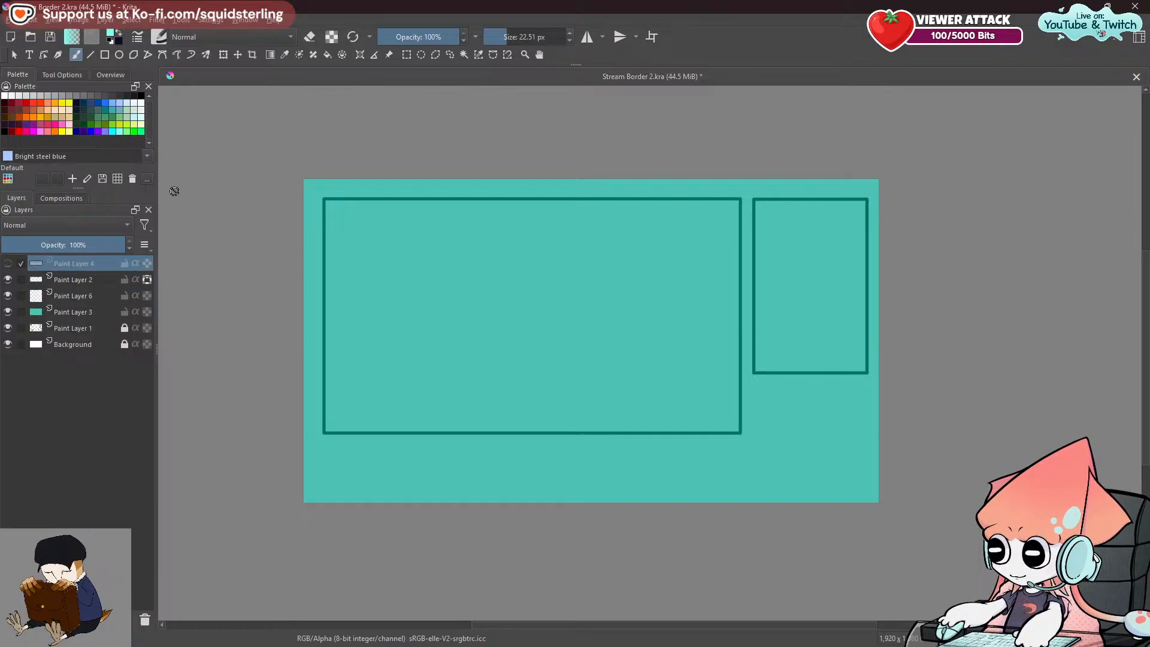
Set the brush colour to midnight blue and switch to an ink pen brush preset with a 7.00 px size.
click(76, 102)
click(158, 36)
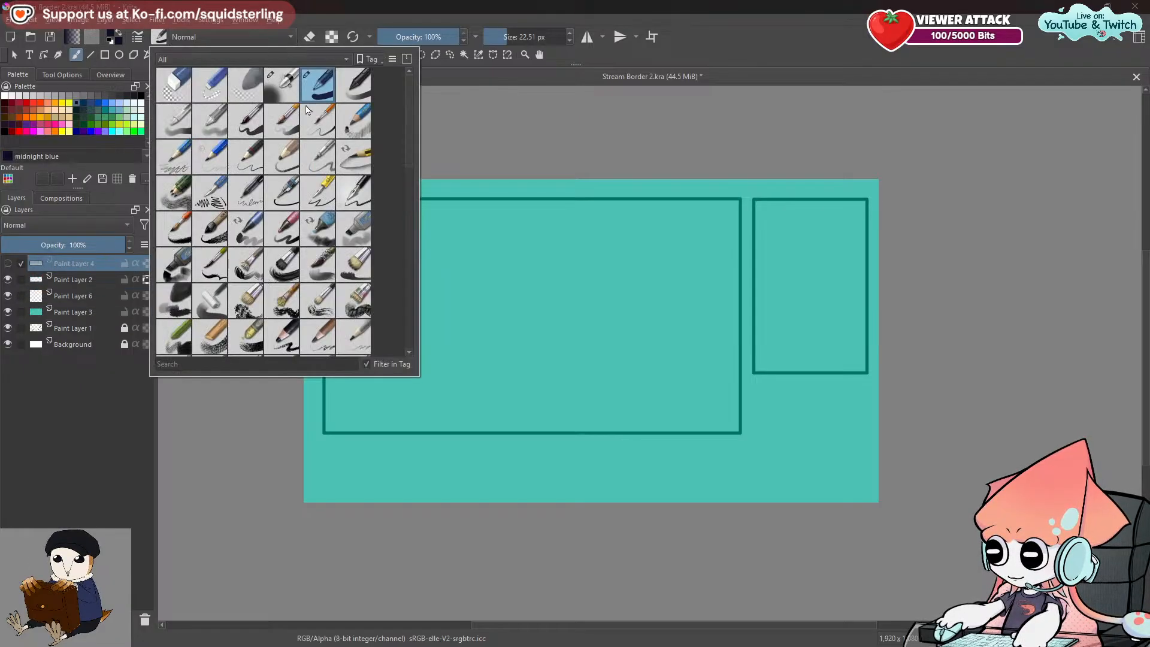
click(353, 193)
click(624, 297)
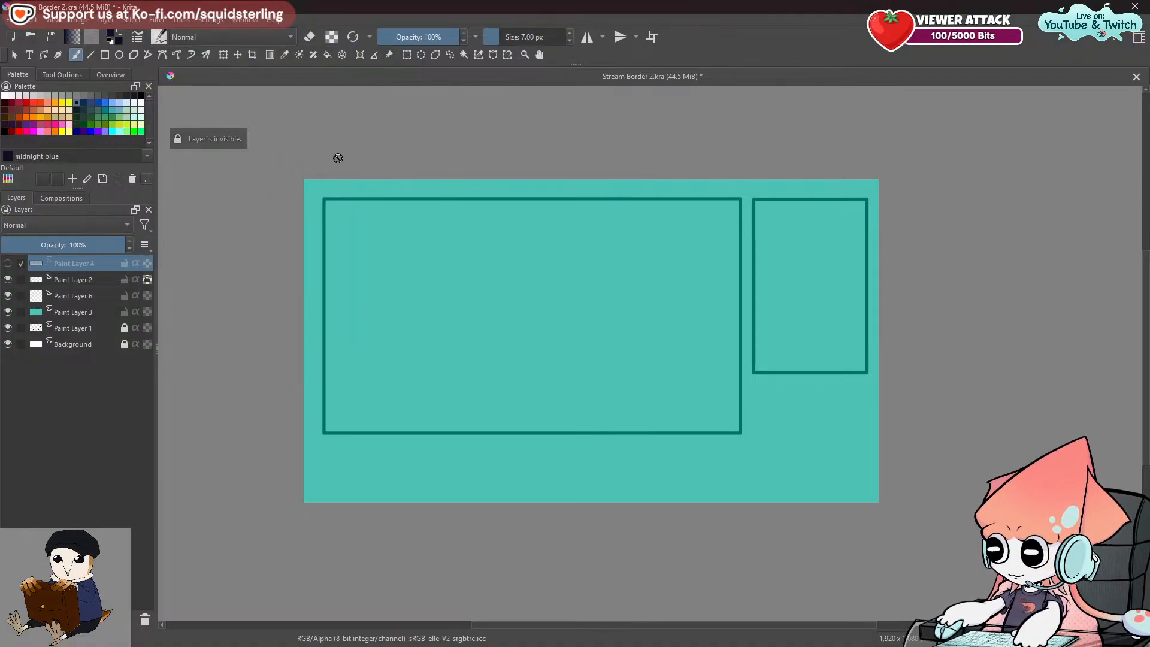
click(449, 54)
click(79, 56)
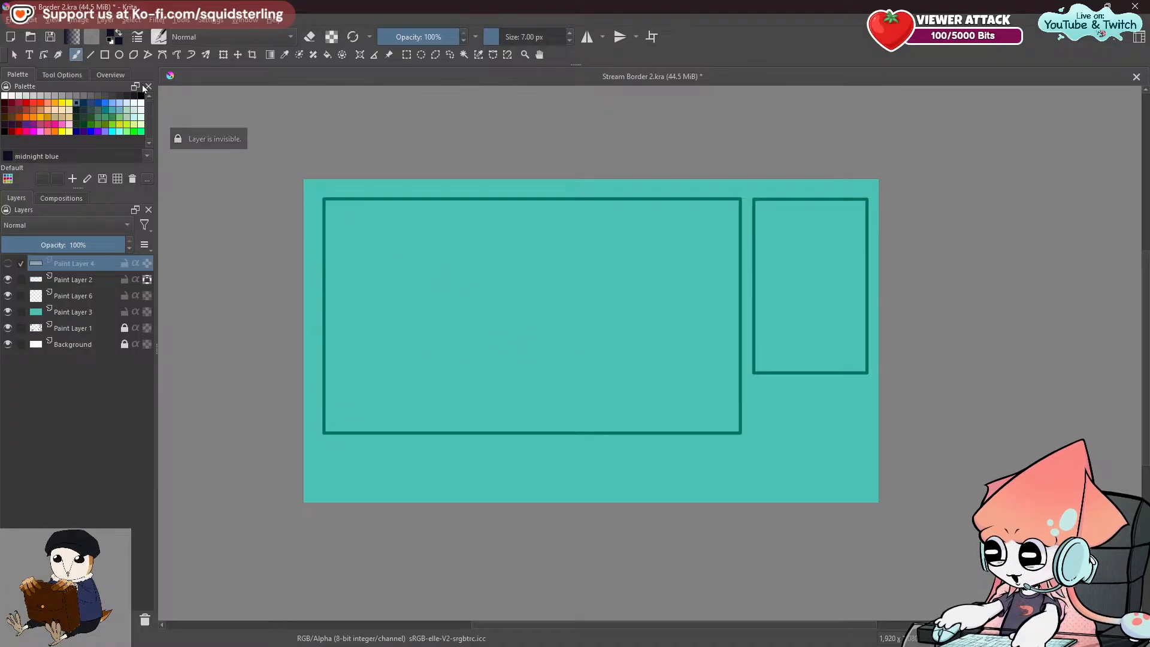
Test which artwork Paint Layer 2 holds by moving it, undo the move, and lock the layer.
click(65, 281)
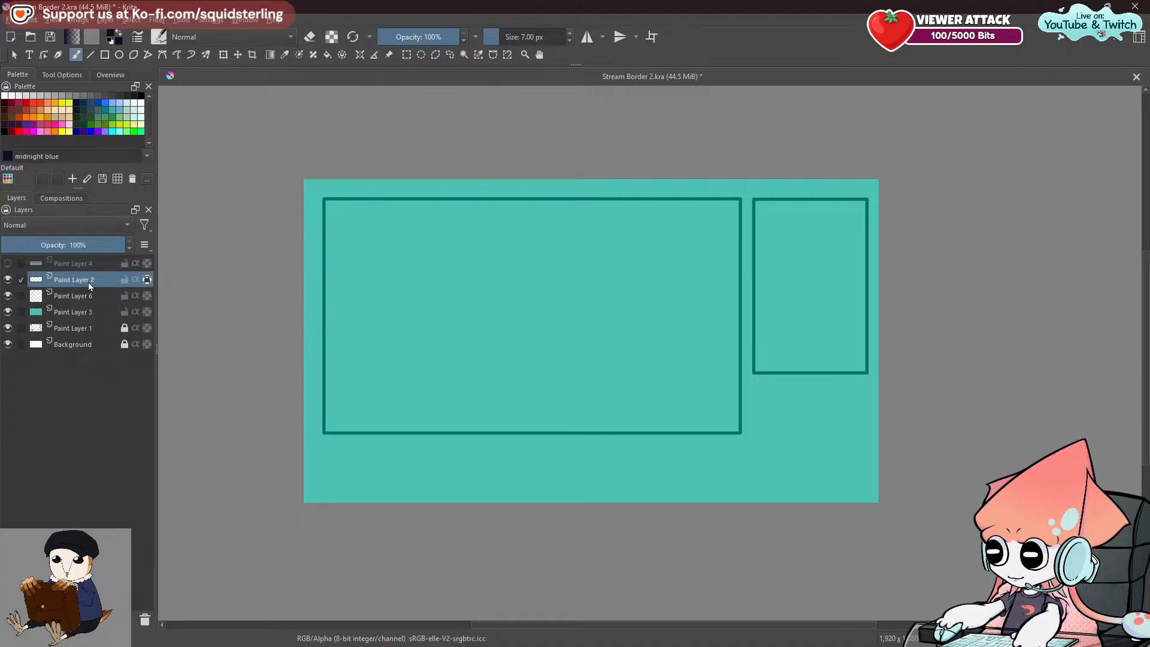
click(238, 54)
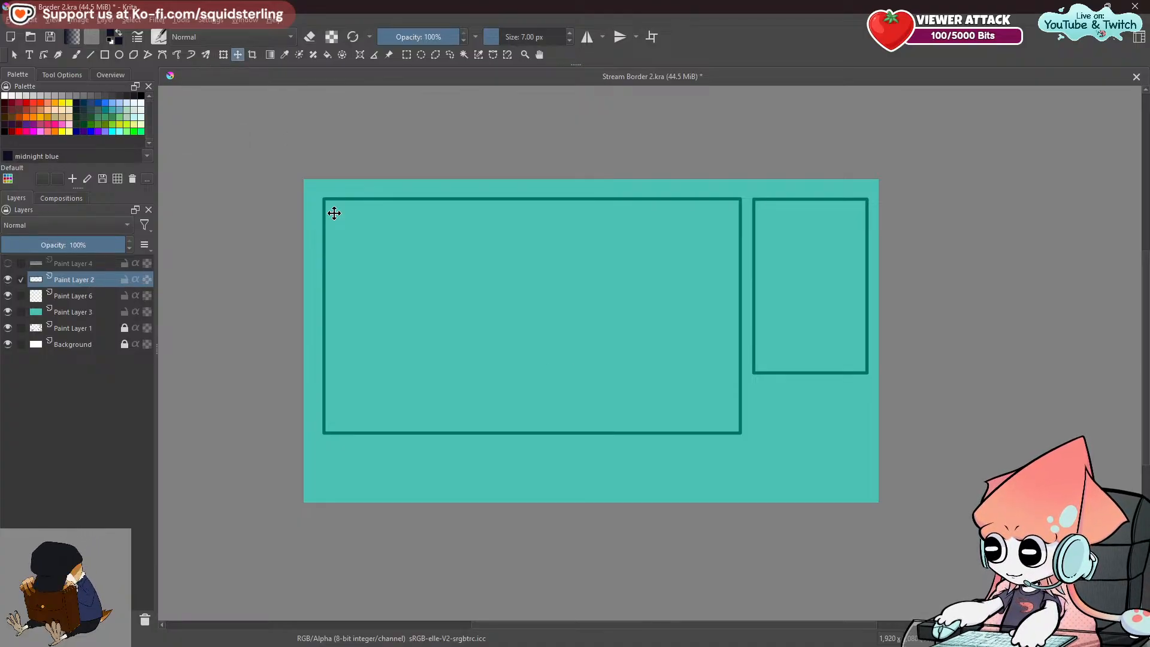
drag(329, 200, 362, 244)
key(ctrl+z)
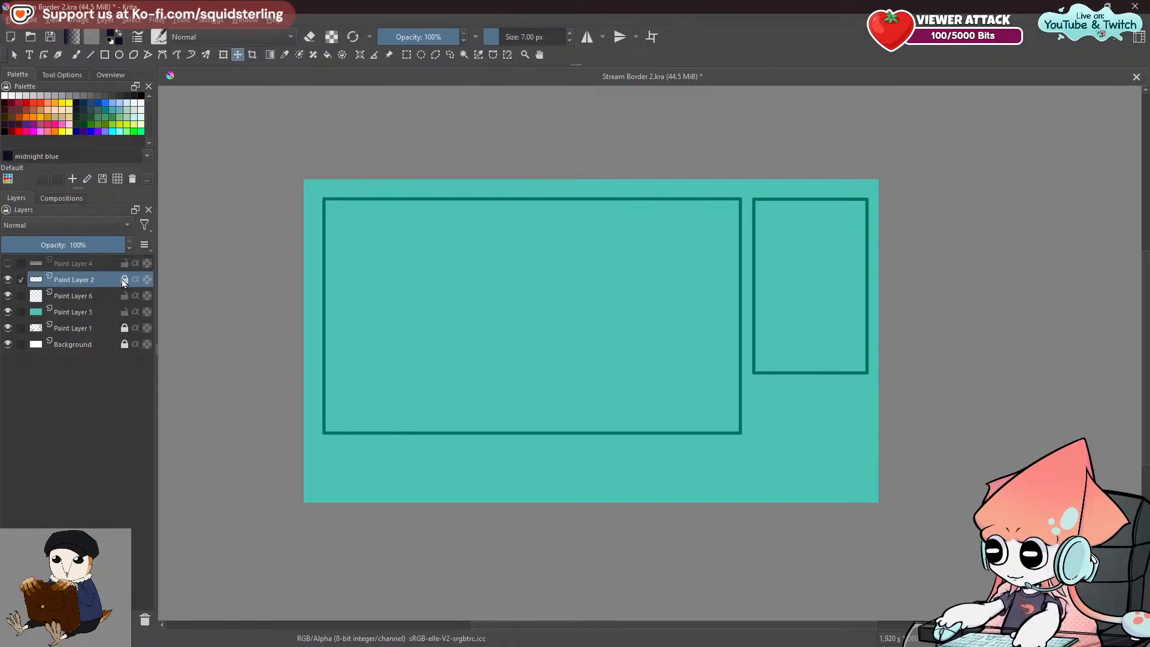
Keep Paint Layer 4 hidden, place it directly below Paint Layer 2, and move Paint Layer 6 to the top of the stack.
click(7, 263)
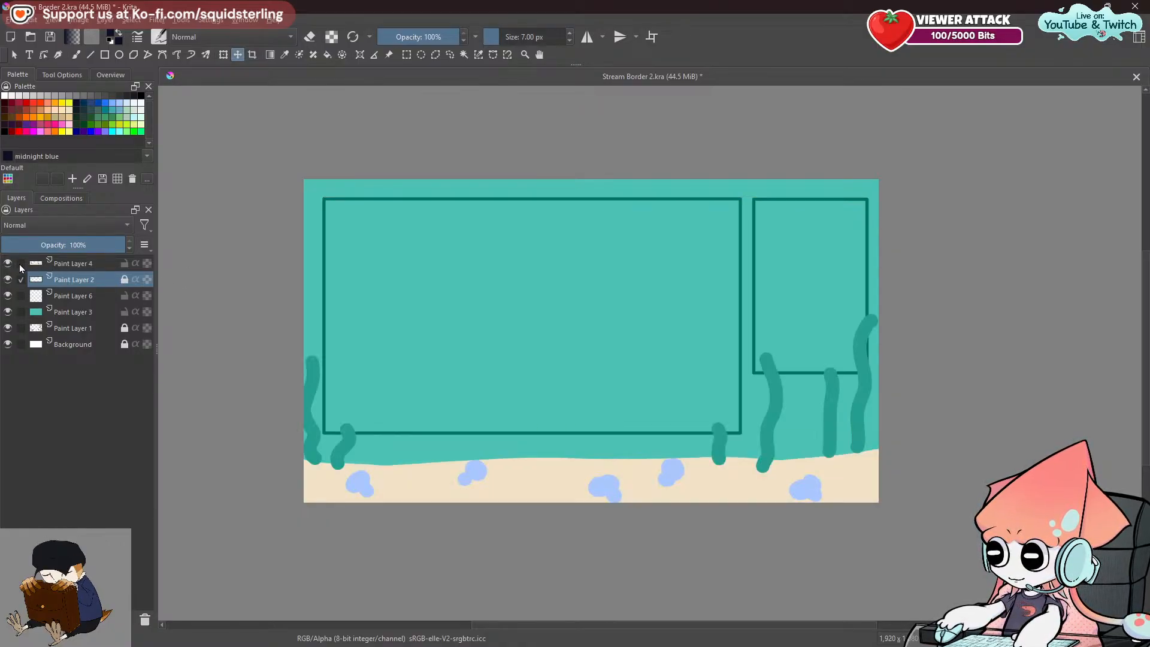
click(7, 263)
double_click(84, 295)
click(91, 269)
mouse_move(91, 268)
mouse_down()
mouse_move(83, 303)
mouse_move(88, 263)
mouse_up()
click(83, 284)
double_click(83, 284)
click(91, 297)
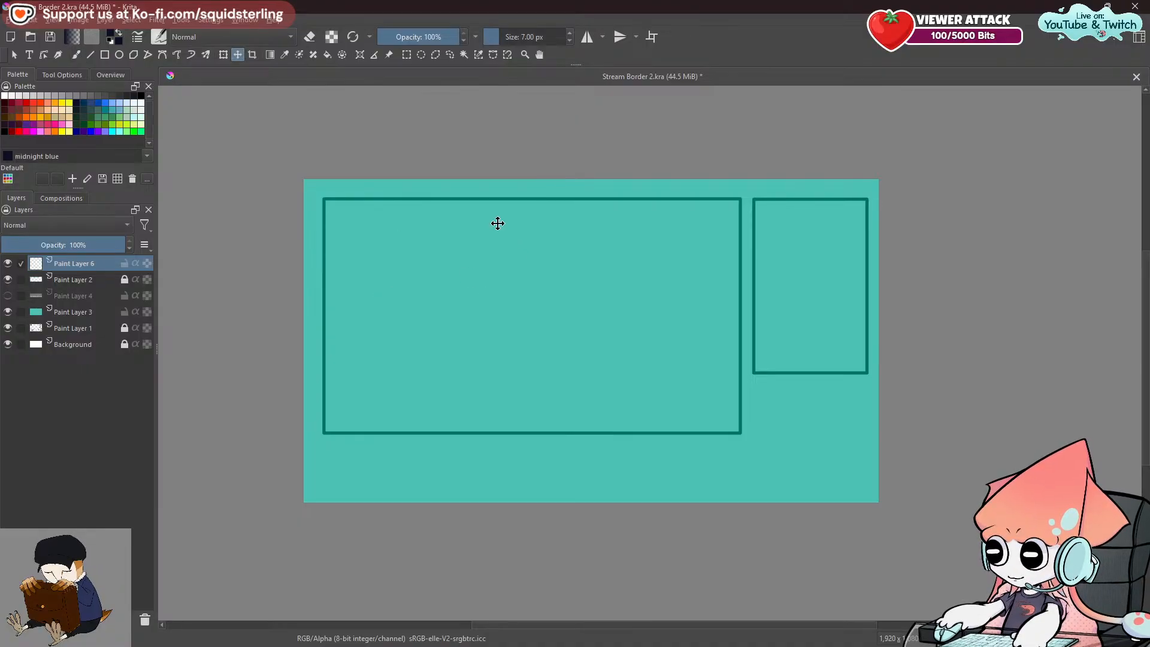
mouse_move(534, 315)
mouse_down()
mouse_move(493, 376)
mouse_move(585, 397)
mouse_move(567, 369)
mouse_move(508, 365)
mouse_move(534, 380)
mouse_up()
key(ctrl+z)
Switch to the browser's Ponyo image results and preview the Neatly Arranged Rubbish picture of Ponyo in a jellyfish.
scroll(524, 378, up, 1)
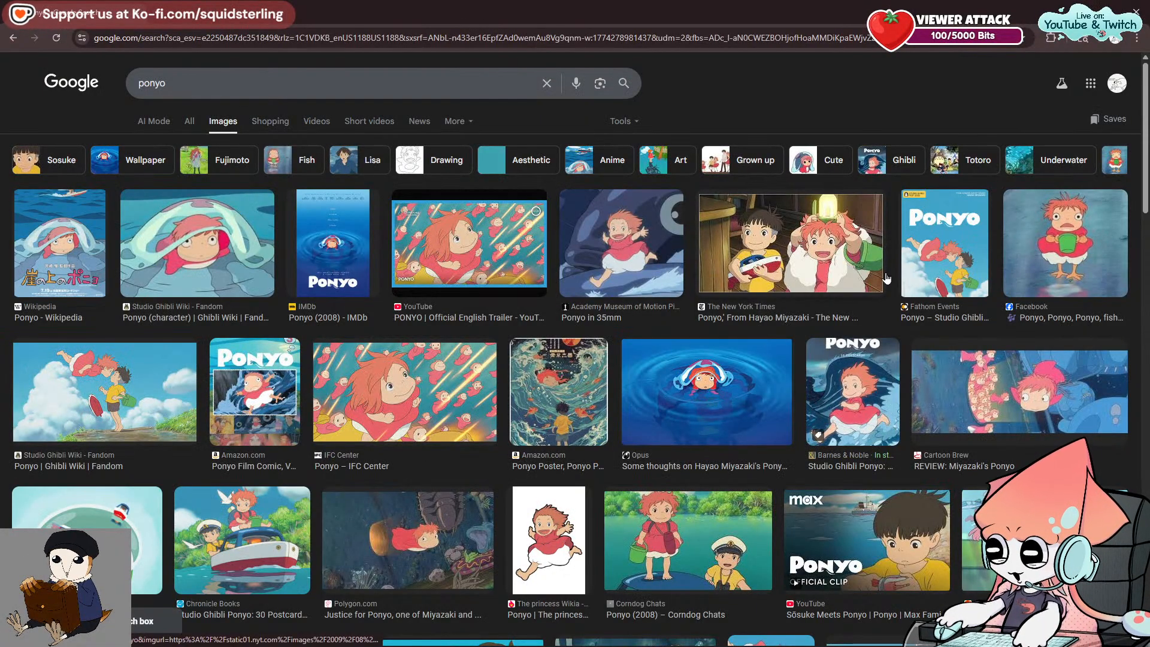
scroll(886, 277, down, 2)
scroll(886, 277, down, 3)
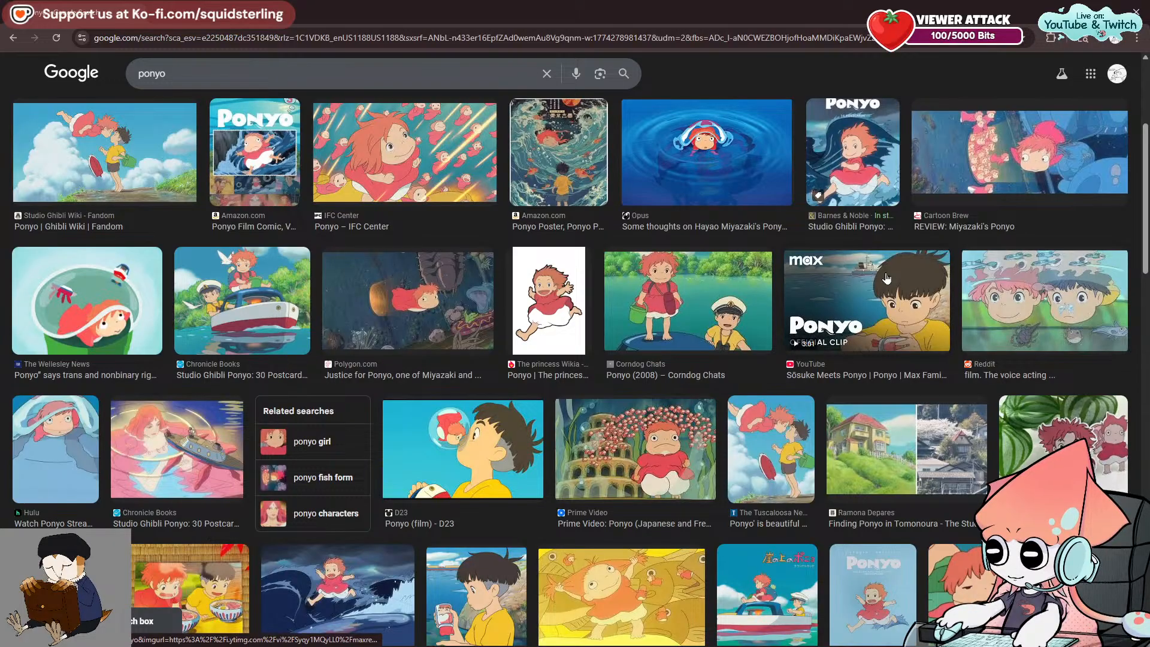
scroll(886, 277, down, 5)
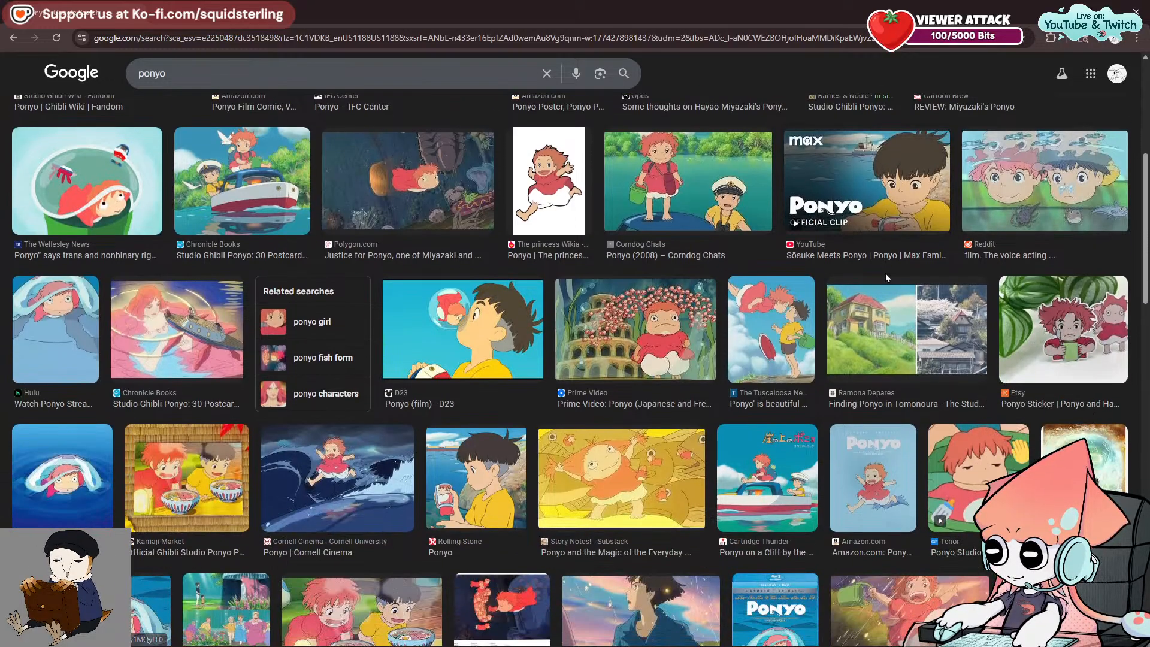
scroll(285, 355, down, 3)
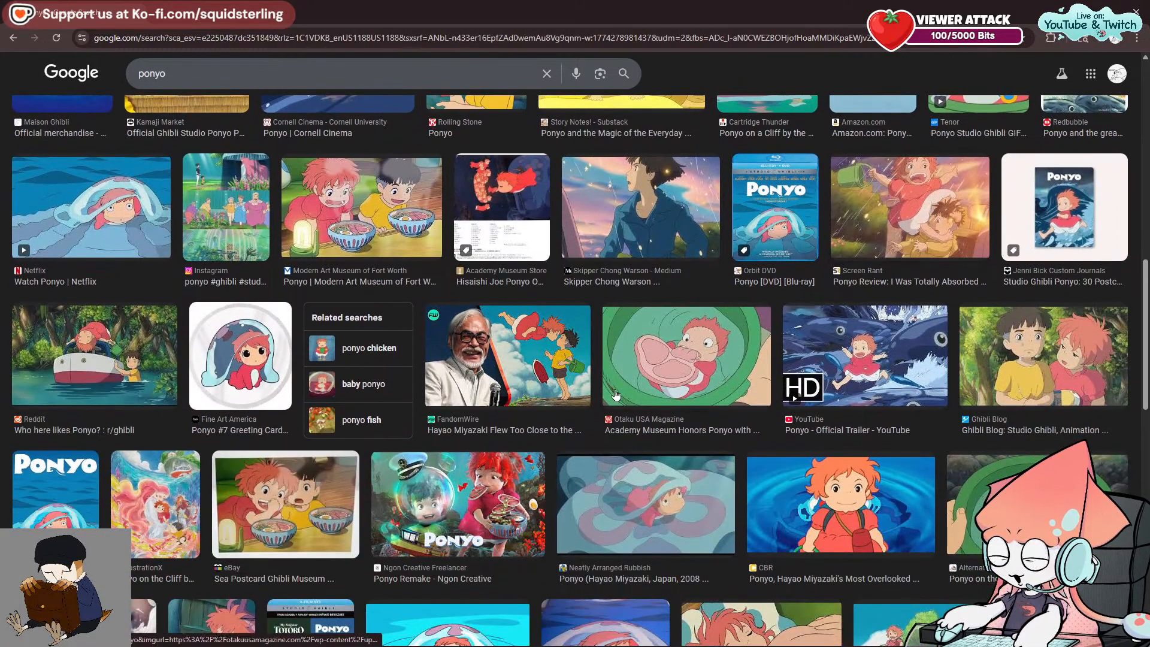
scroll(672, 519, down, 1)
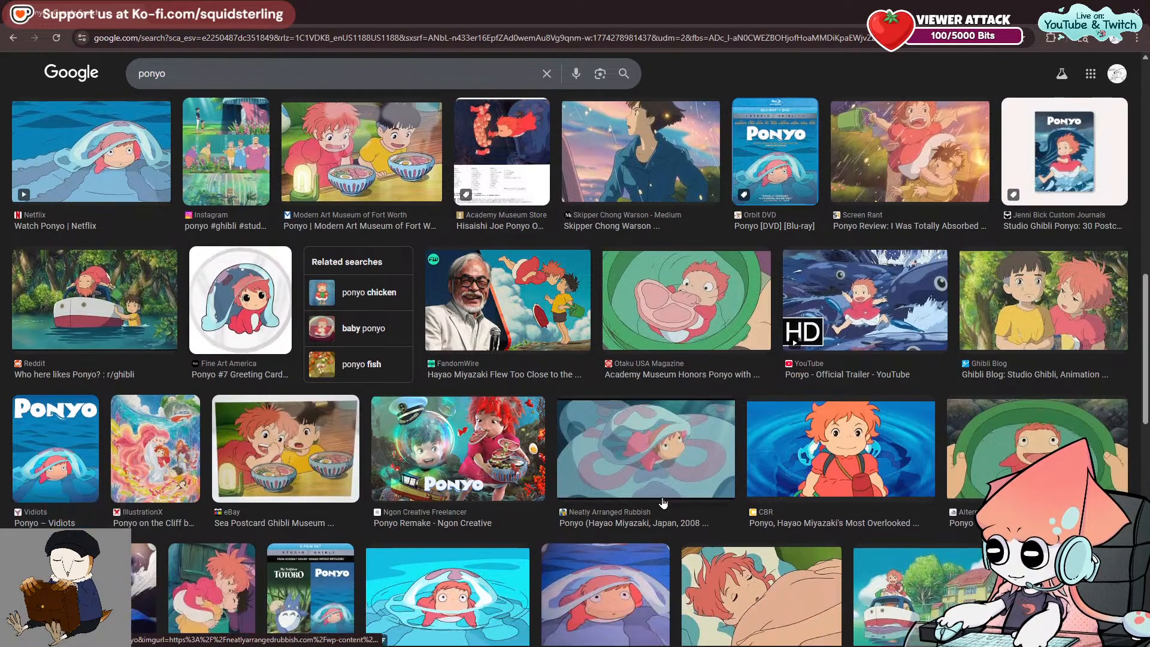
click(671, 515)
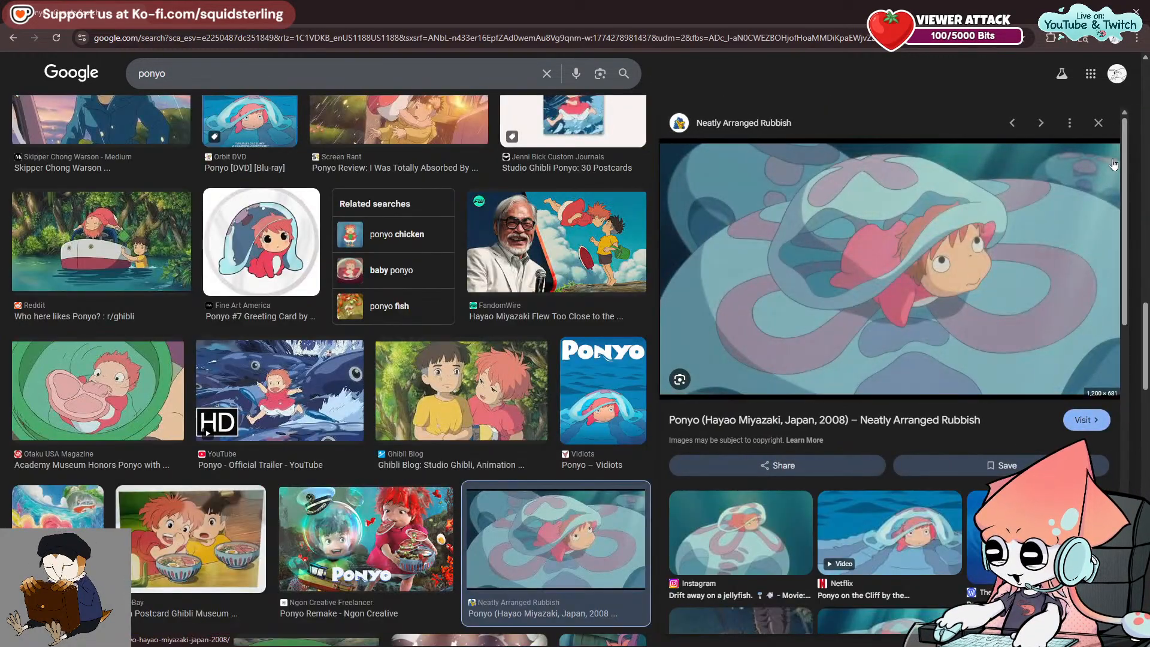
click(1097, 122)
Look further through the Ponyo image results and preview the Tenor GIF of Ponyo holding a green bucket.
scroll(762, 383, down, 3)
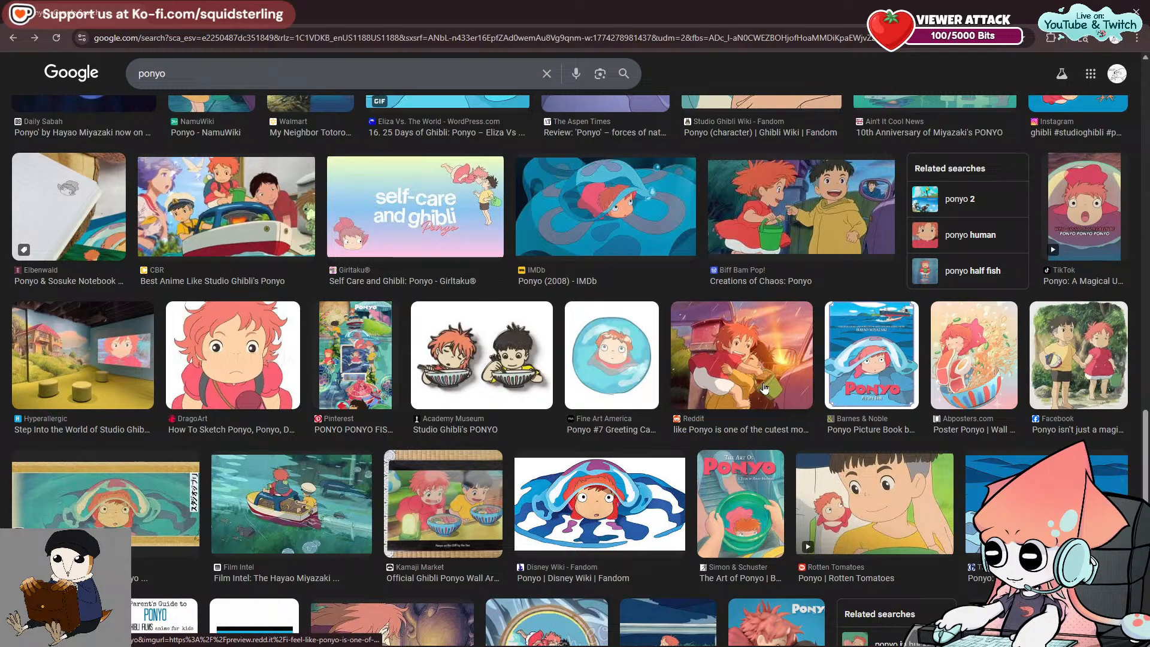
scroll(763, 387, down, 4)
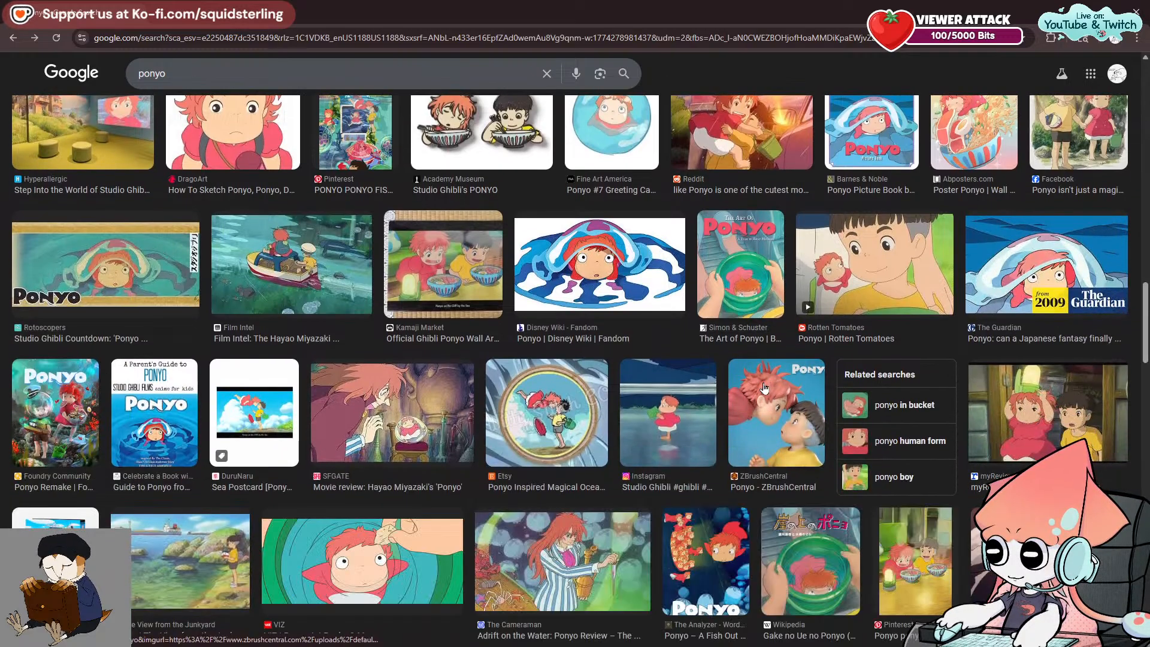
scroll(763, 387, down, 3)
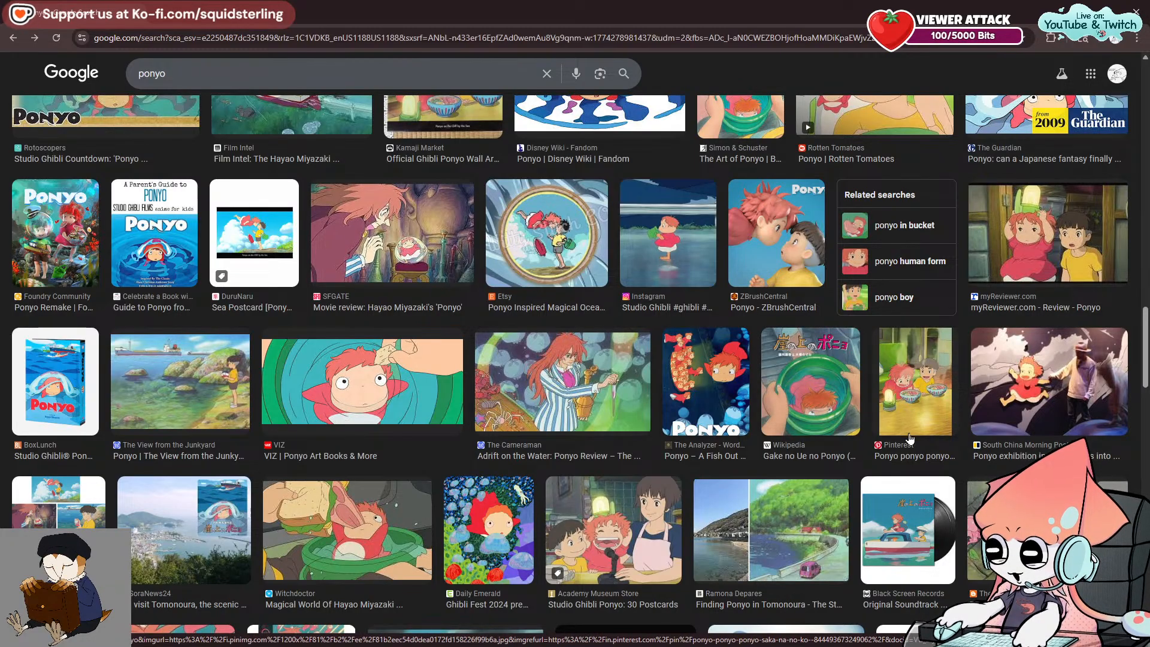
scroll(763, 388, down, 4)
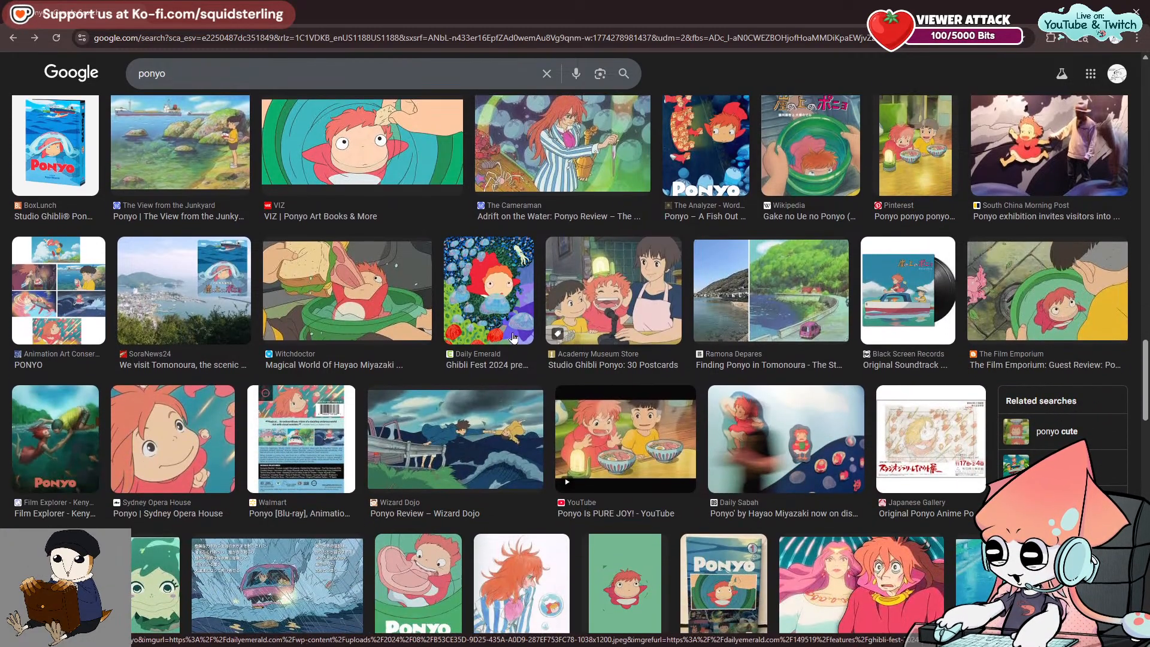
scroll(468, 341, down, 3)
scroll(469, 341, down, 4)
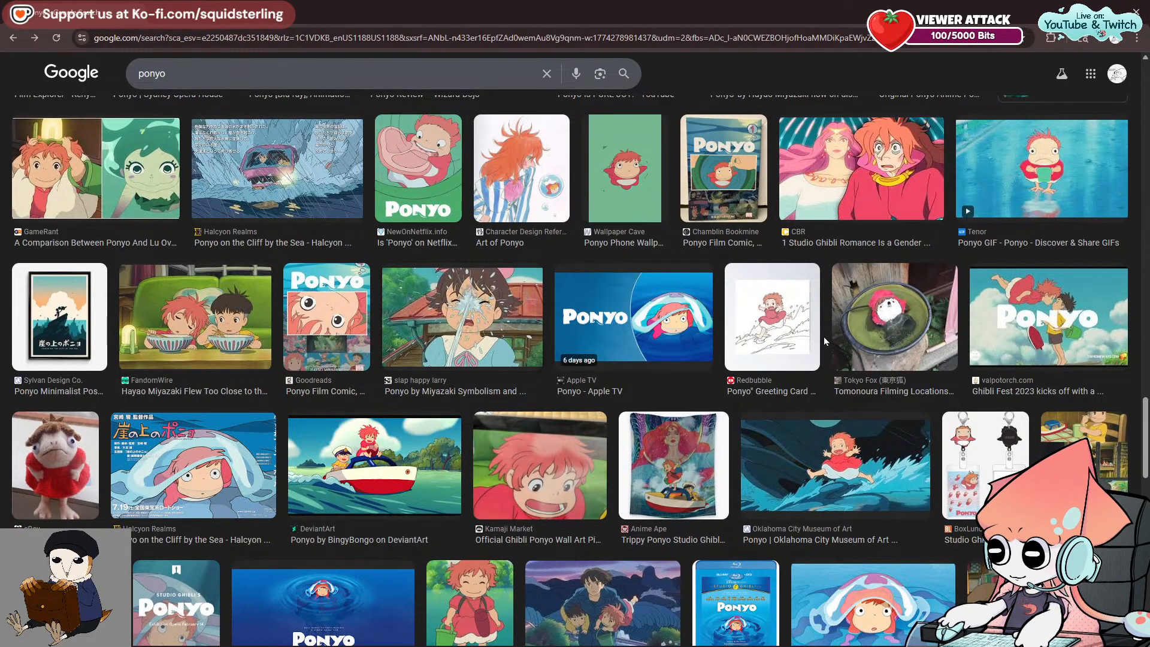
scroll(824, 337, up, 2)
click(1086, 283)
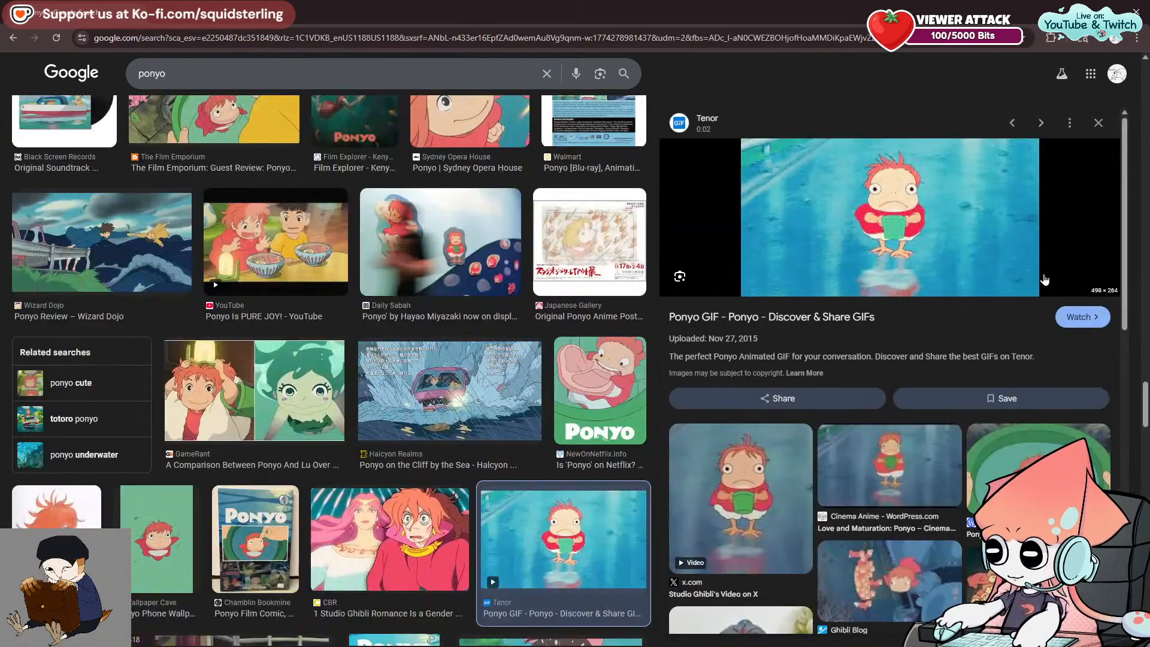
click(1098, 124)
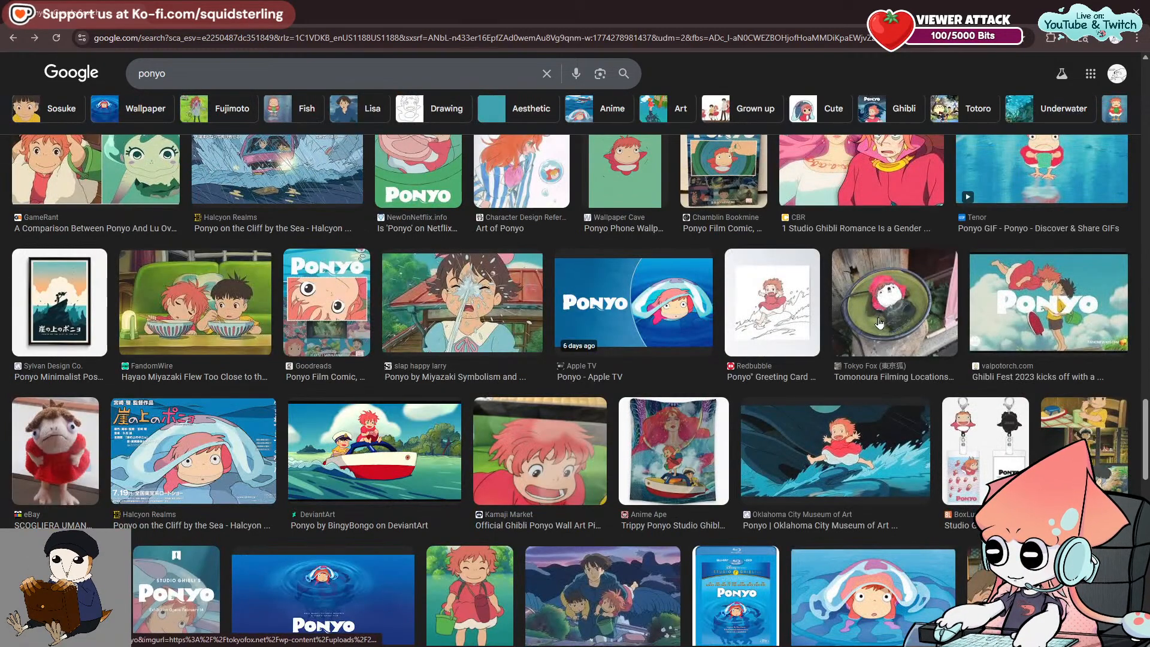
Go back through the earlier Ponyo image results and preview the Pinterest collage "PONYO PONYO FISHY OF THE SEA".
scroll(878, 323, up, 6)
scroll(876, 323, up, 7)
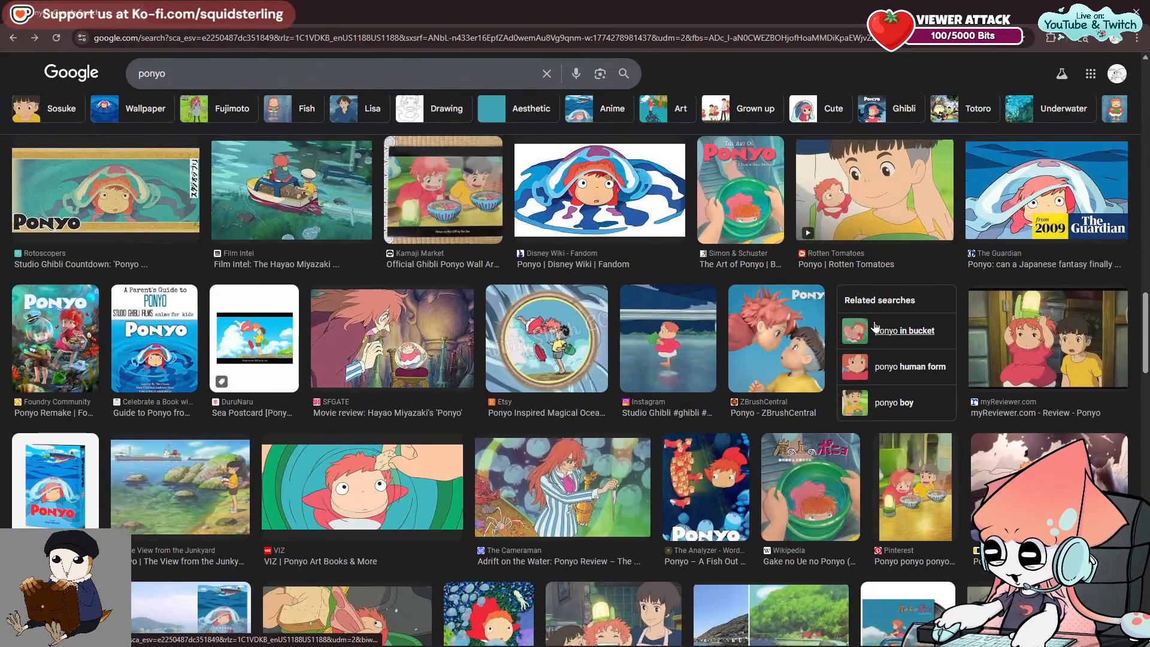
scroll(874, 326, up, 6)
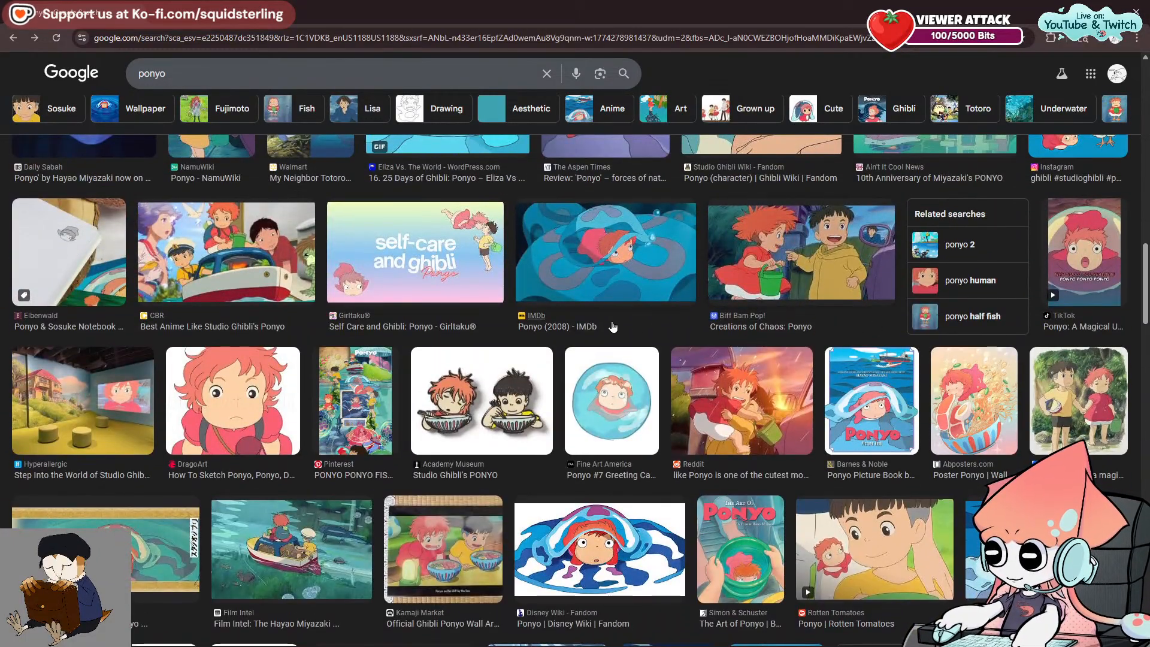
scroll(517, 321, up, 1)
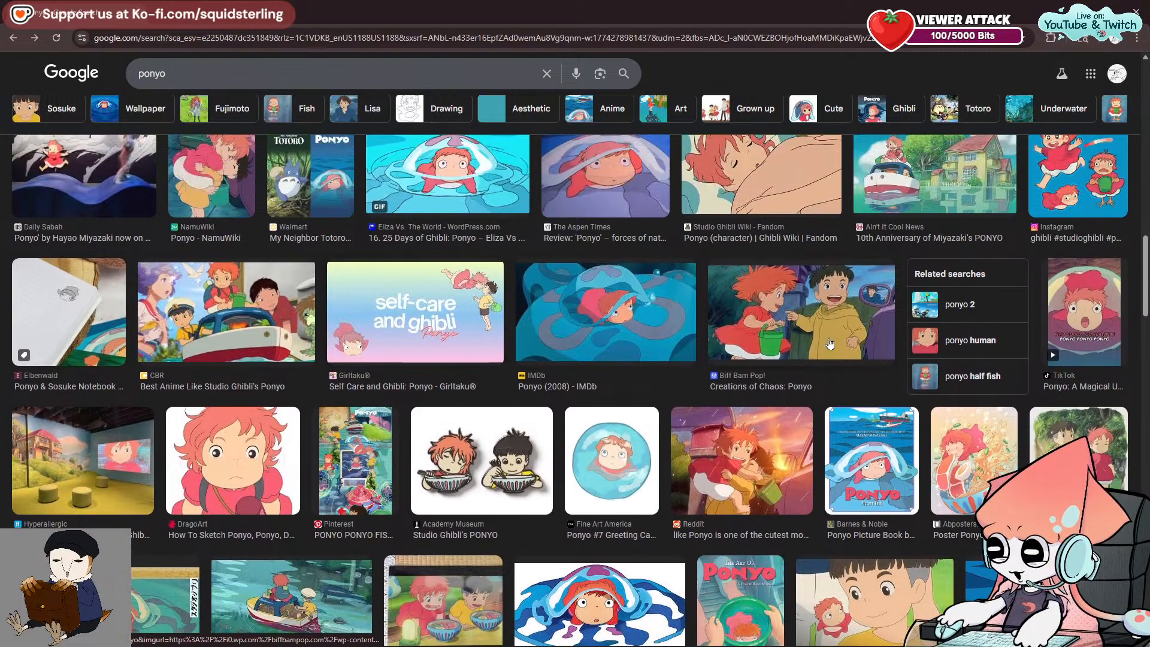
click(338, 467)
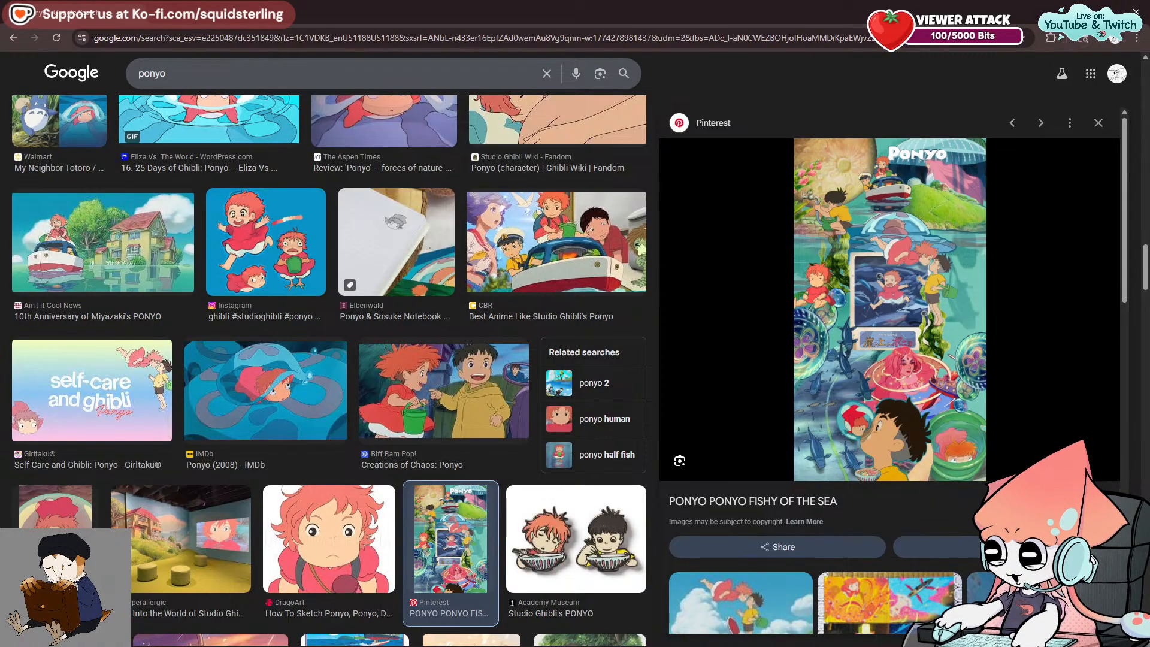
Switch back to the stream border in Krita, try a brush stroke across the lower canvas and undo it.
click(1081, 10)
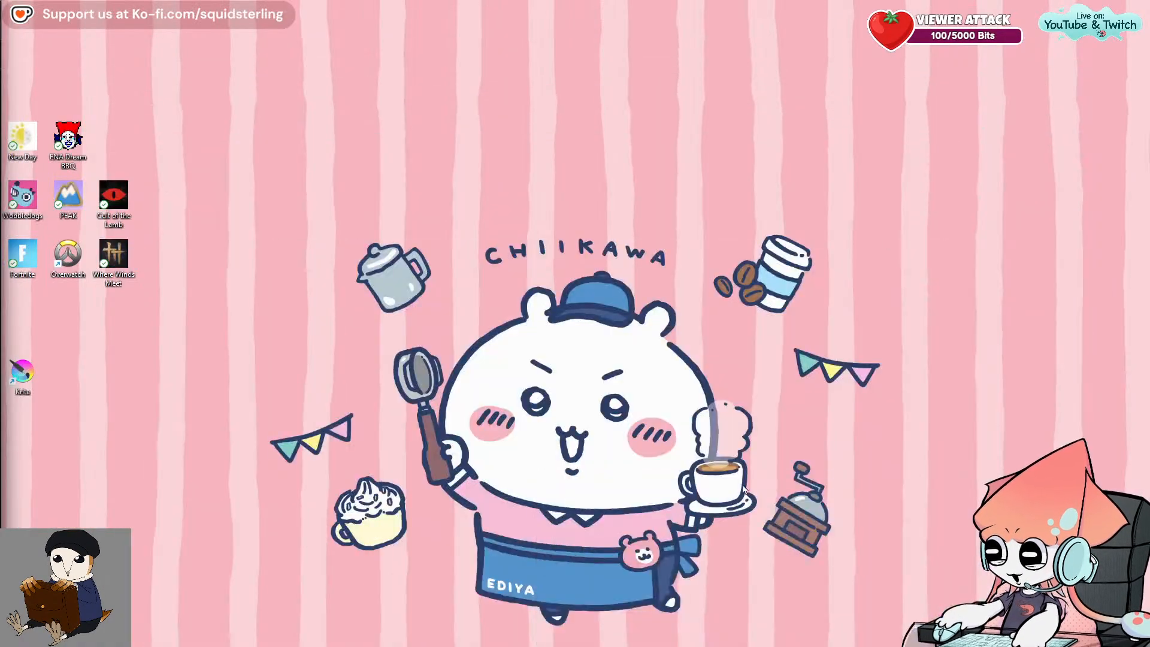
mouse_move(743, 640)
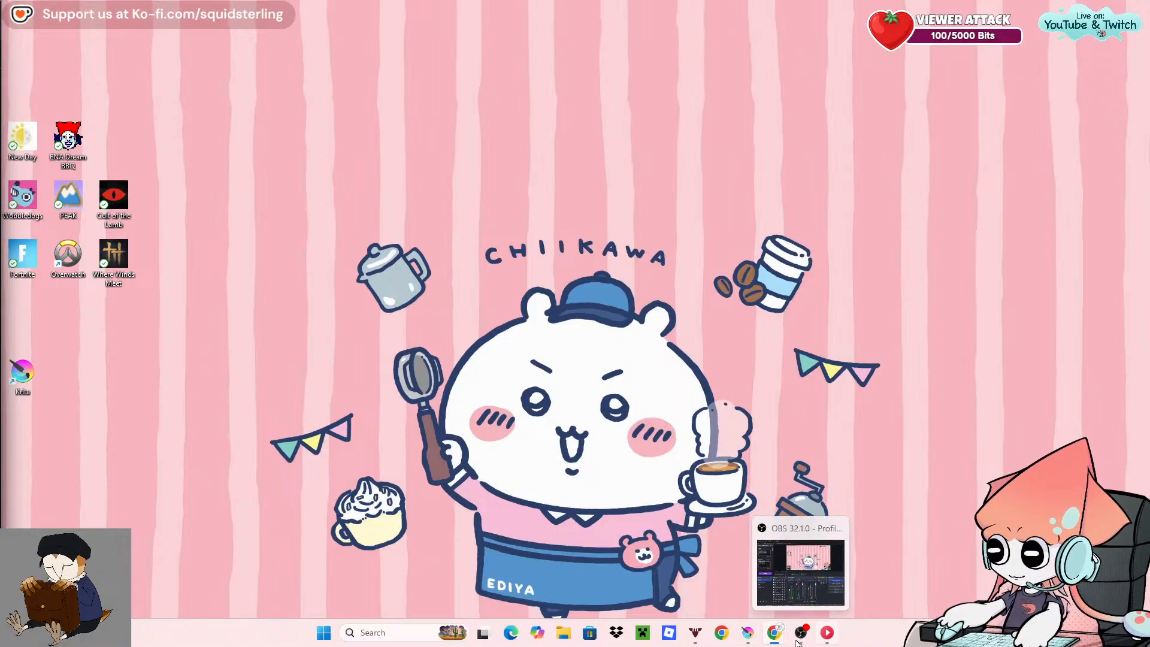
click(748, 632)
mouse_move(698, 428)
mouse_down()
mouse_move(669, 477)
mouse_move(580, 501)
mouse_up()
key(ctrl+z)
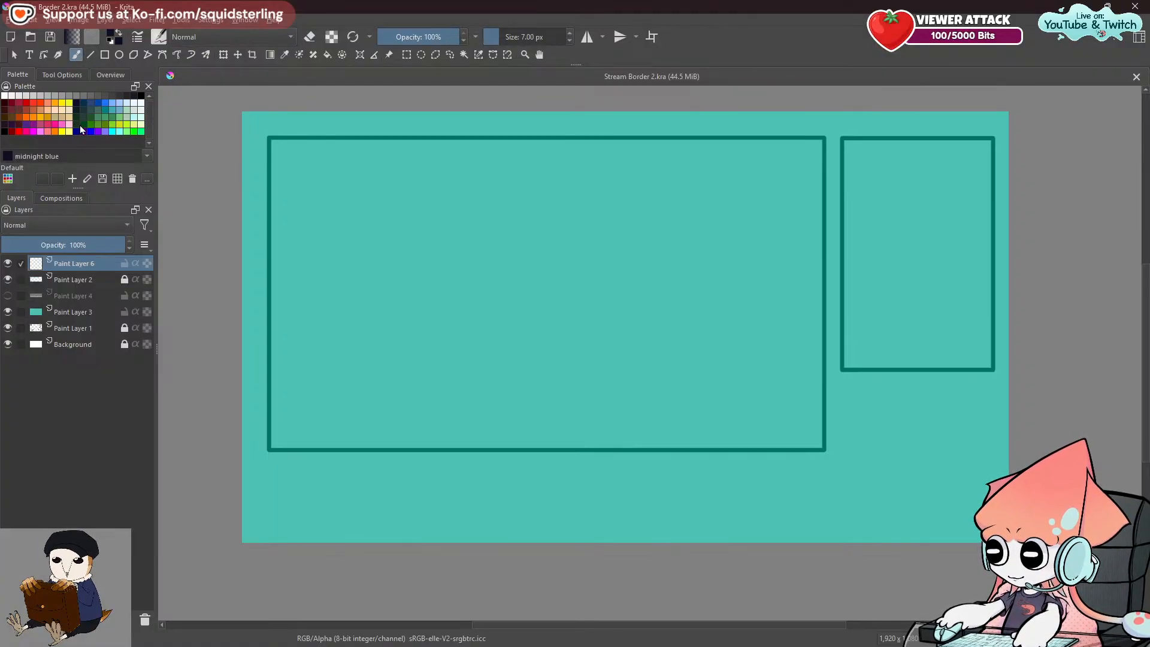
Sample the teal background colour and lighten it to a pale aqua for the brush.
click(285, 55)
click(277, 124)
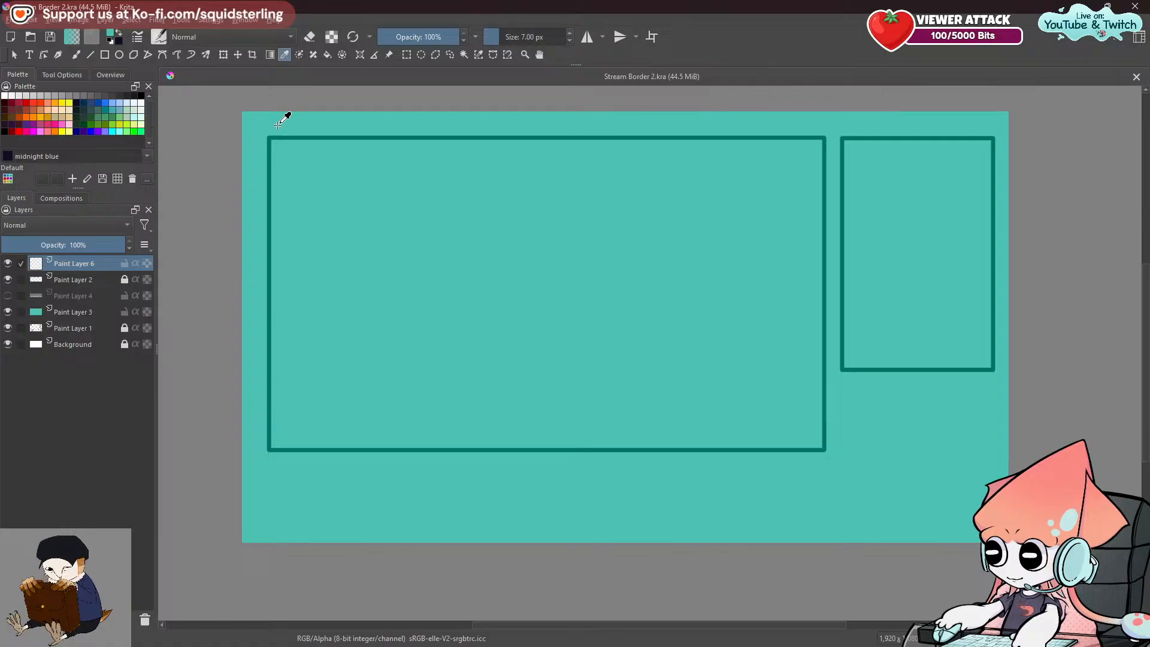
click(110, 35)
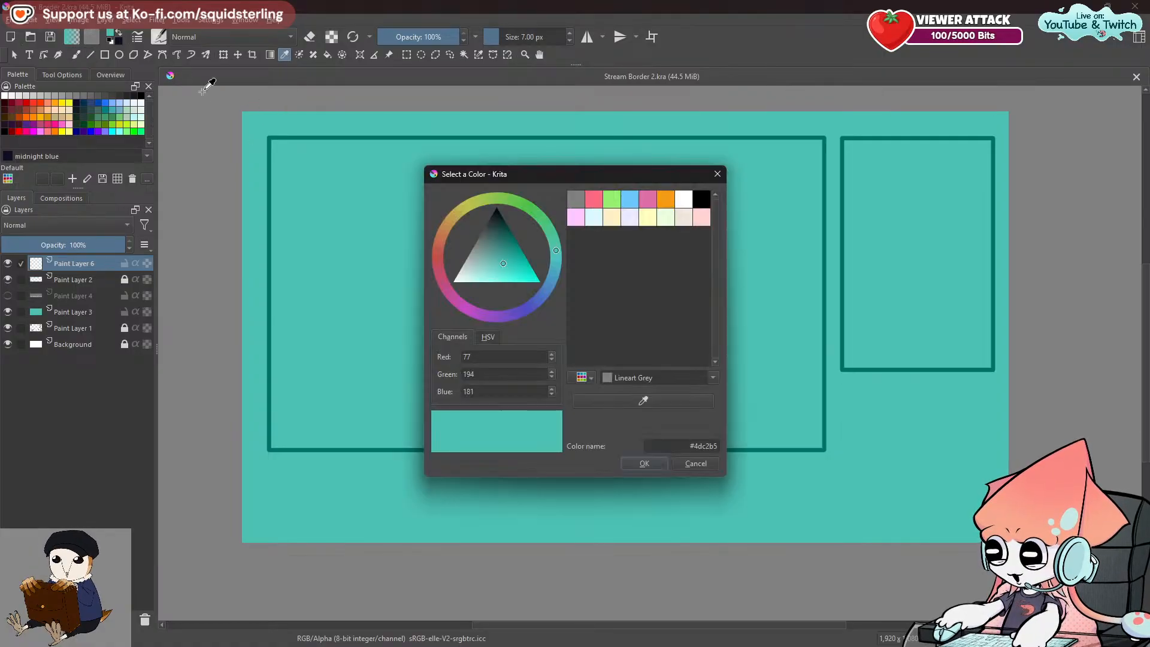
drag(497, 269, 495, 282)
key(Return)
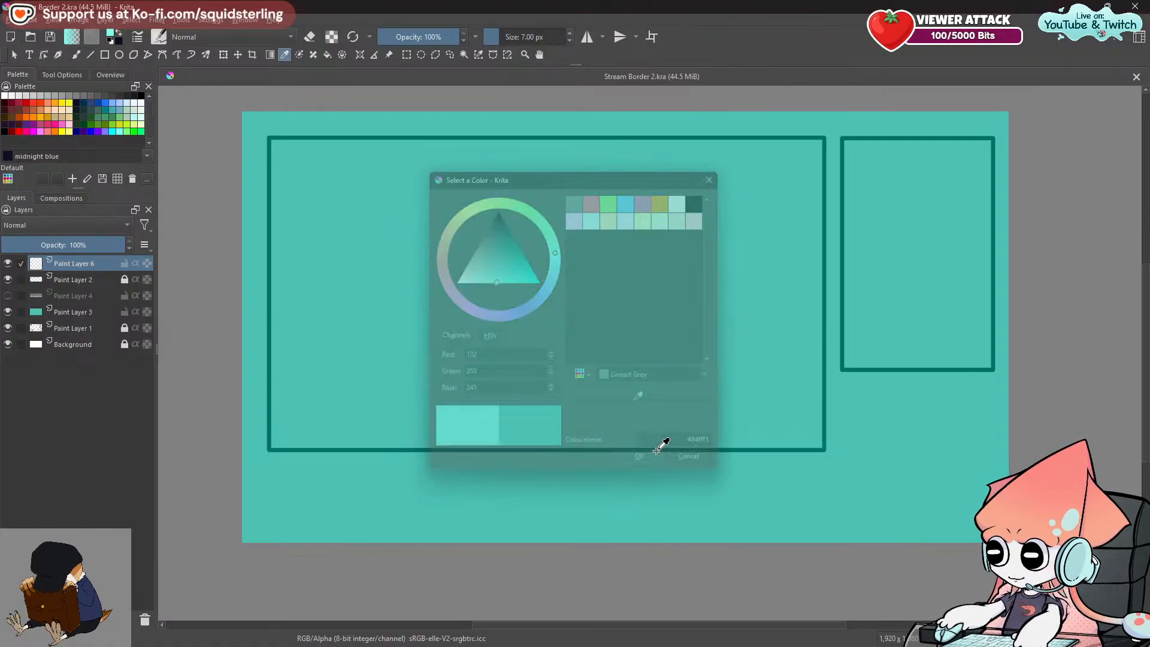
Try branching pale aqua water lines on Paint Layer 6 below both frames with a 33.96 px brush, and undo them.
click(80, 62)
drag(701, 459, 707, 521)
key(ctrl+z)
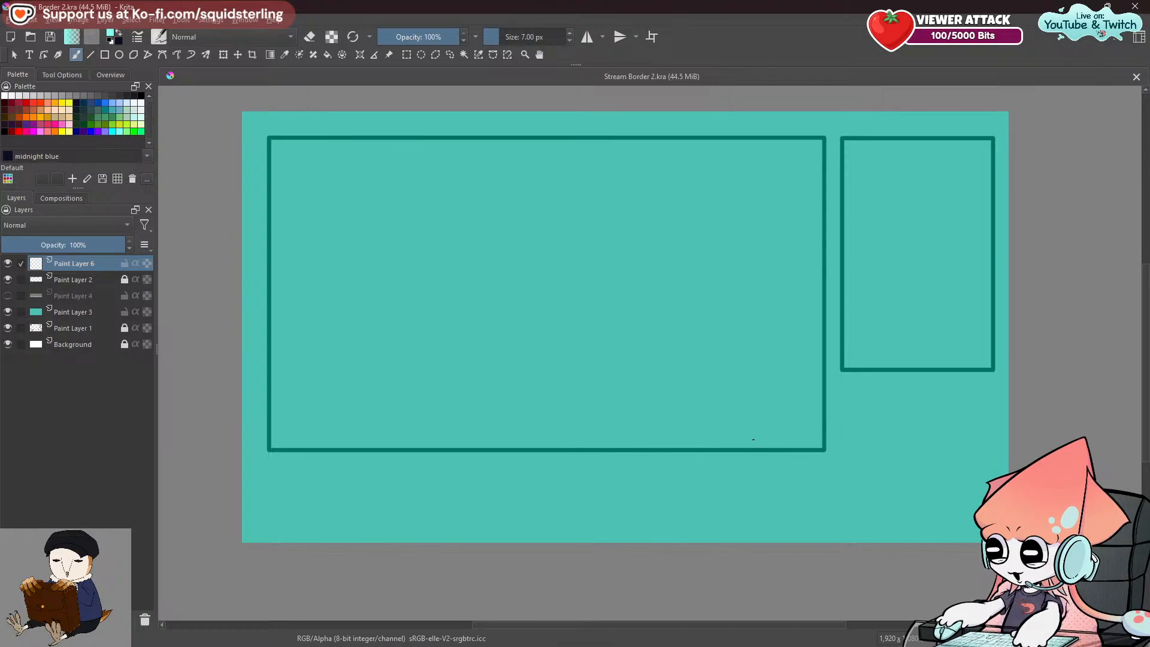
mouse_move(736, 462)
mouse_down()
mouse_move(745, 462)
mouse_move(681, 542)
mouse_up()
mouse_move(769, 482)
mouse_down()
mouse_move(941, 486)
mouse_move(892, 538)
mouse_up()
drag(898, 479, 845, 370)
drag(878, 430, 964, 373)
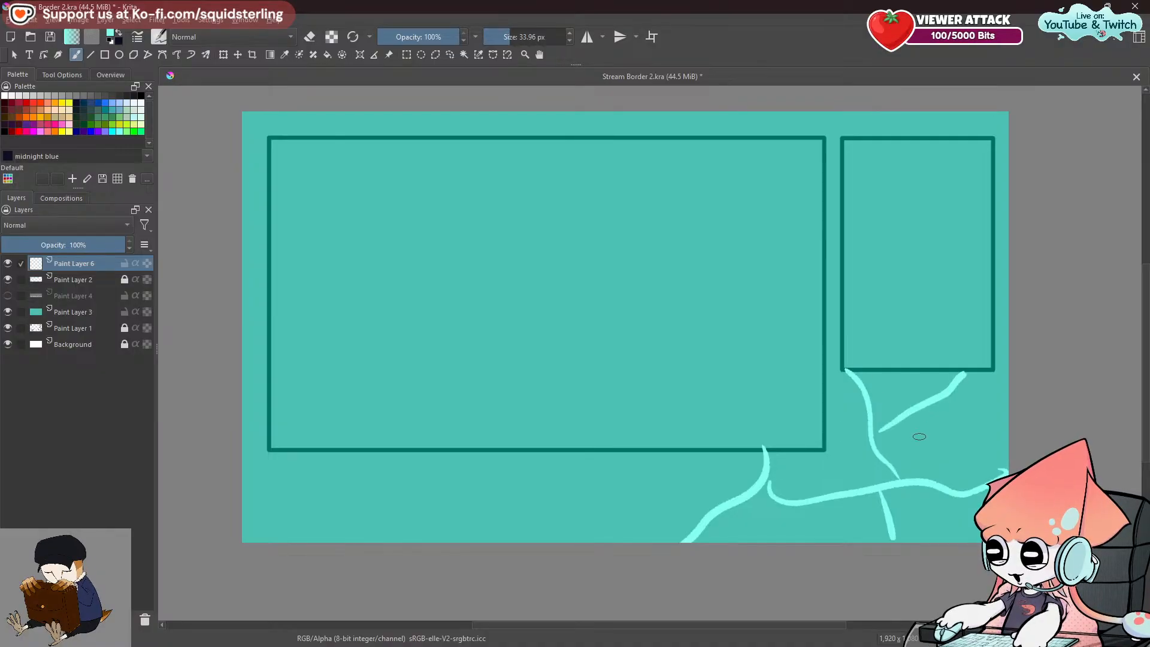
key(ctrl+z)
key(ctrl+z)
key(ctrl+z)
key(ctrl+z)
key(ctrl+z)
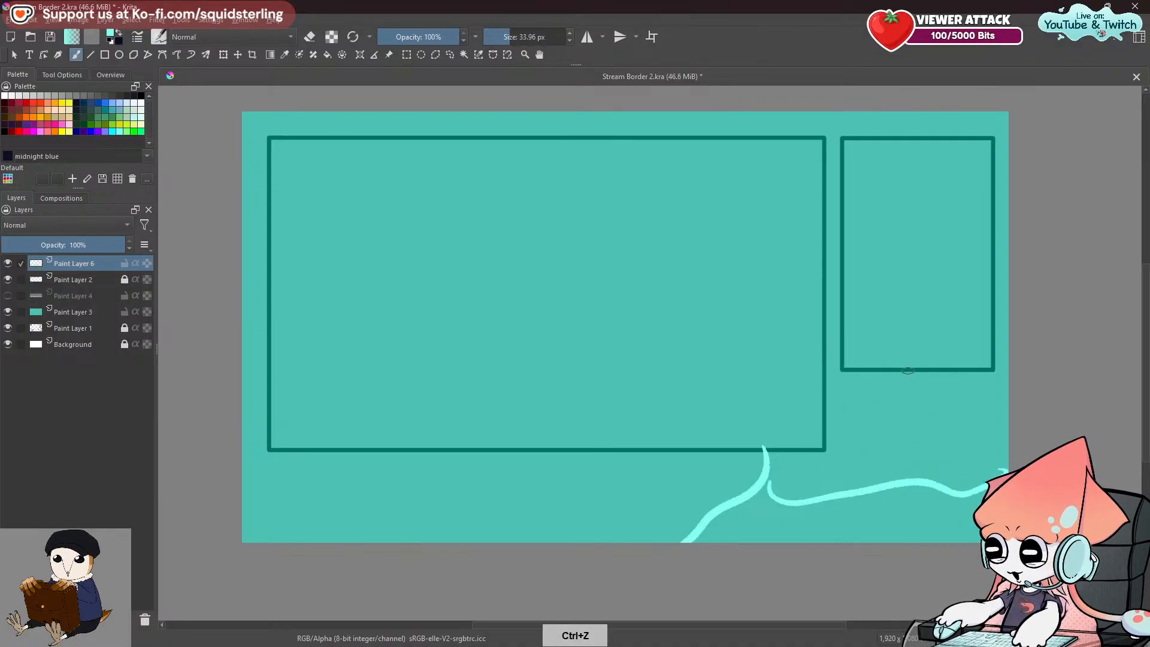
Try curved pale aqua water lines running down from the small frame's lower edge, and undo the strokes.
mouse_move(918, 367)
mouse_down()
mouse_move(873, 425)
mouse_move(934, 488)
mouse_move(988, 481)
mouse_up()
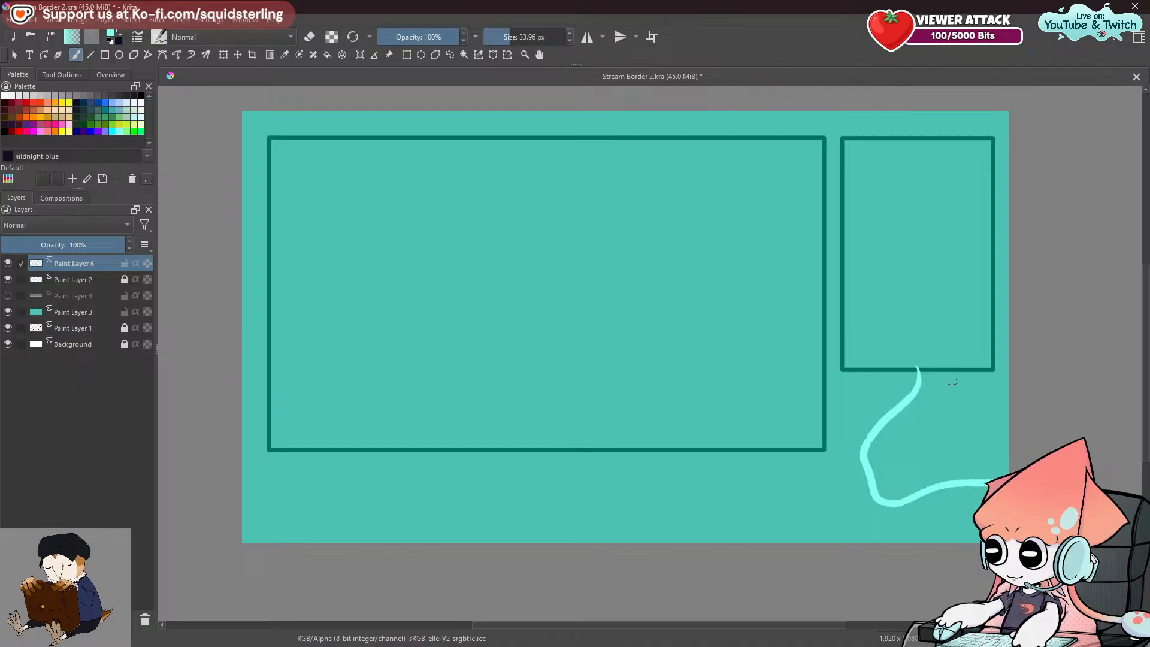
mouse_move(925, 359)
mouse_down()
mouse_move(841, 449)
mouse_move(861, 441)
mouse_move(819, 372)
mouse_move(862, 420)
mouse_move(798, 489)
mouse_move(685, 533)
mouse_move(850, 446)
mouse_up()
key(ctrl+z)
key(ctrl+z)
key(ctrl+z)
key(ctrl+z)
key(ctrl+z)
key(ctrl+z)
key(ctrl+z)
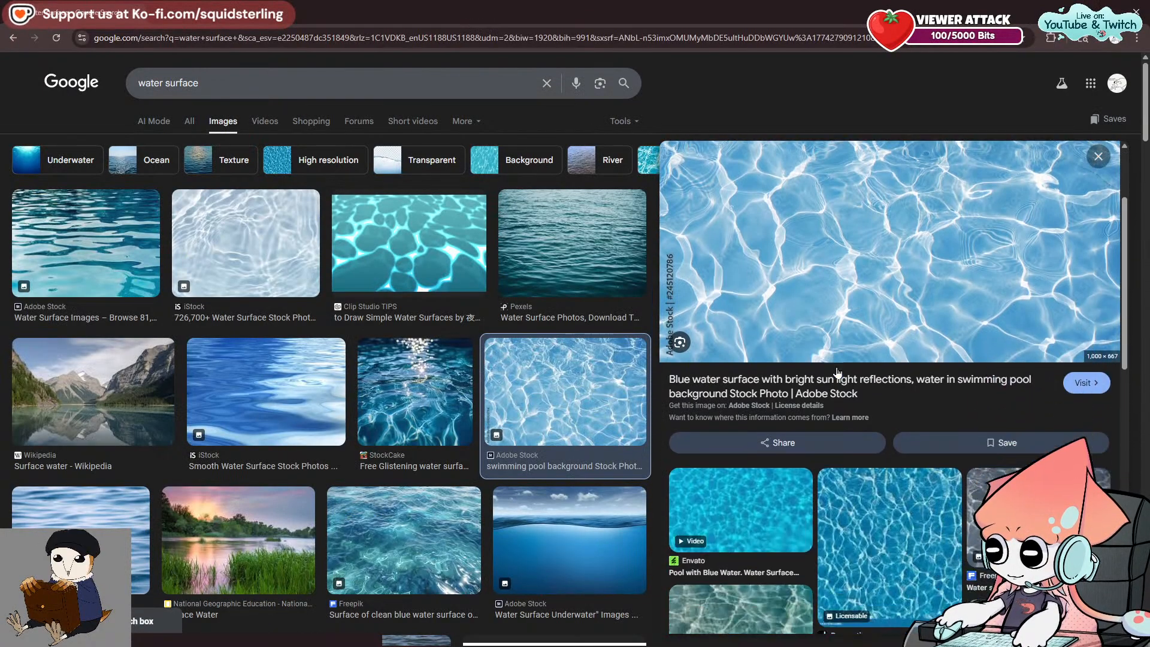
Look through the browser's "water surface" image results and preview the bright turquoise Freepik pool photo.
scroll(837, 371, down, 4)
scroll(548, 380, down, 6)
scroll(549, 380, down, 4)
scroll(548, 380, down, 3)
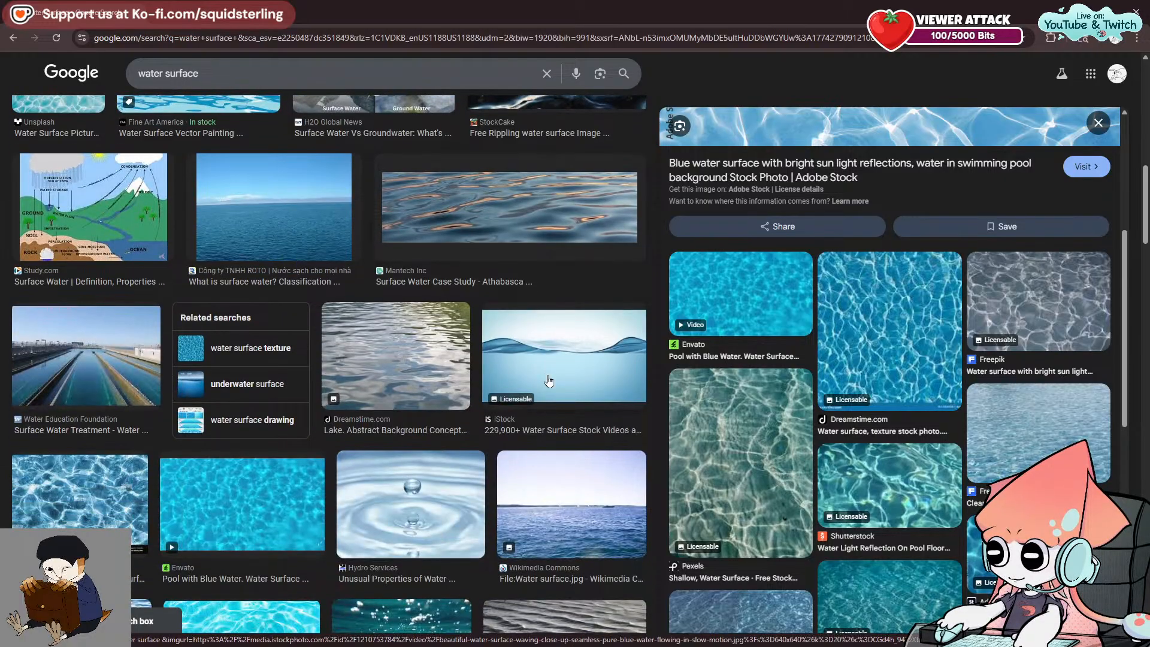
scroll(406, 359, down, 3)
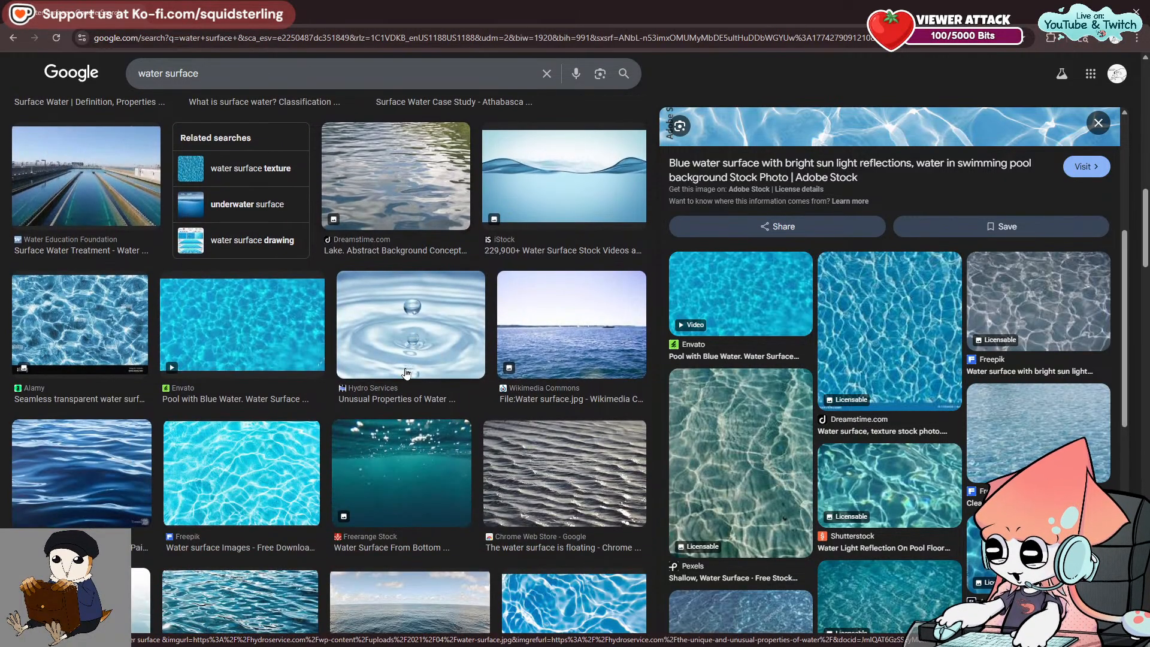
scroll(240, 412, down, 1)
click(234, 407)
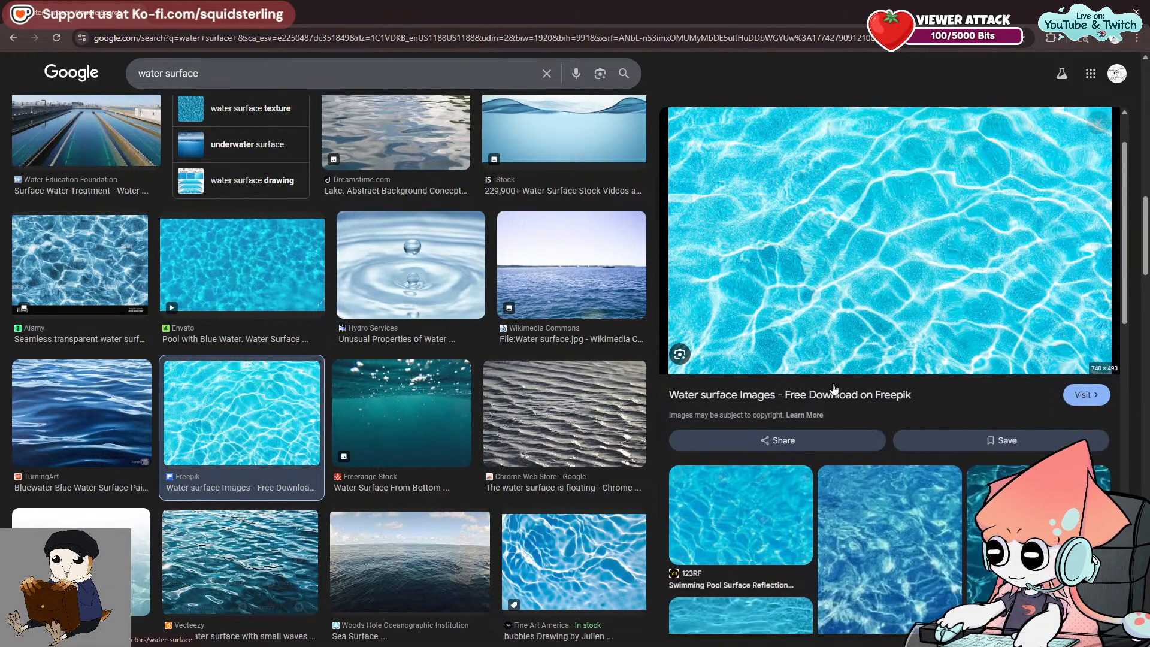
Search images for "water surface cartoon" and preview Freepik's blue pool seamless pattern.
click(390, 73)
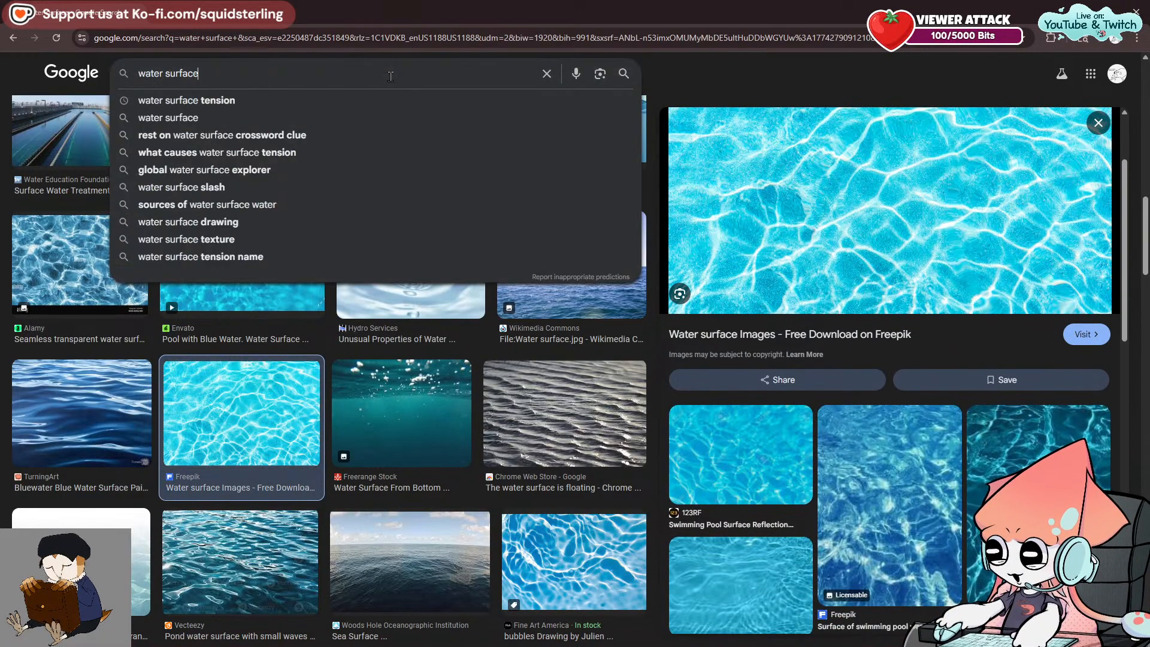
text(cartoon)
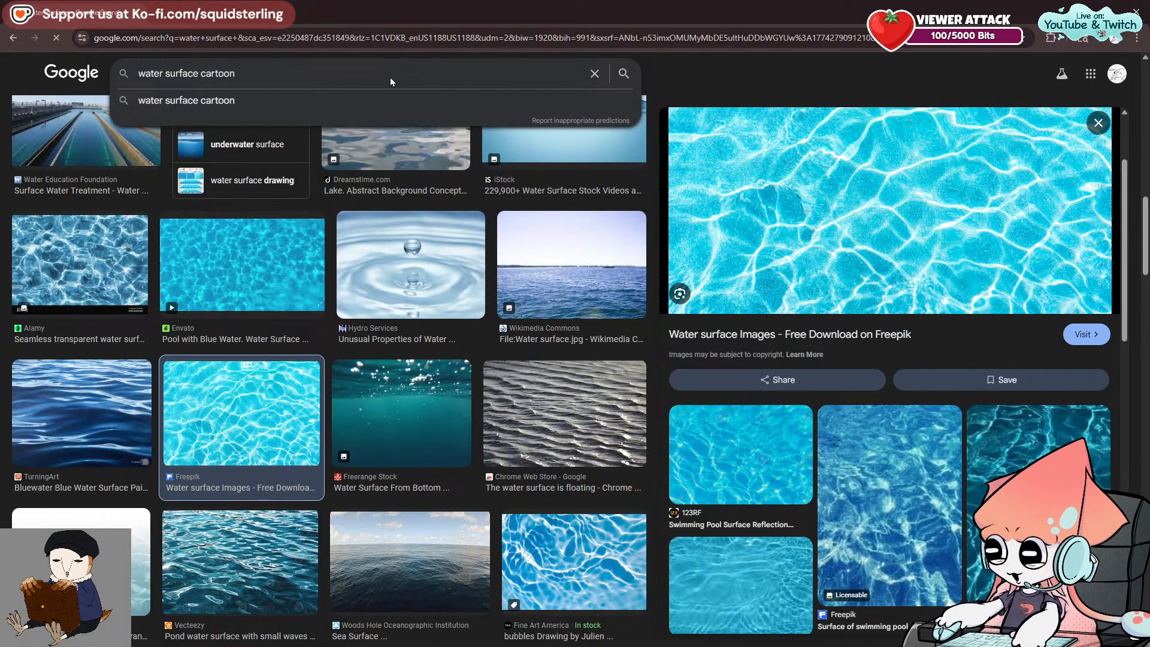
key(Return)
scroll(367, 300, down, 3)
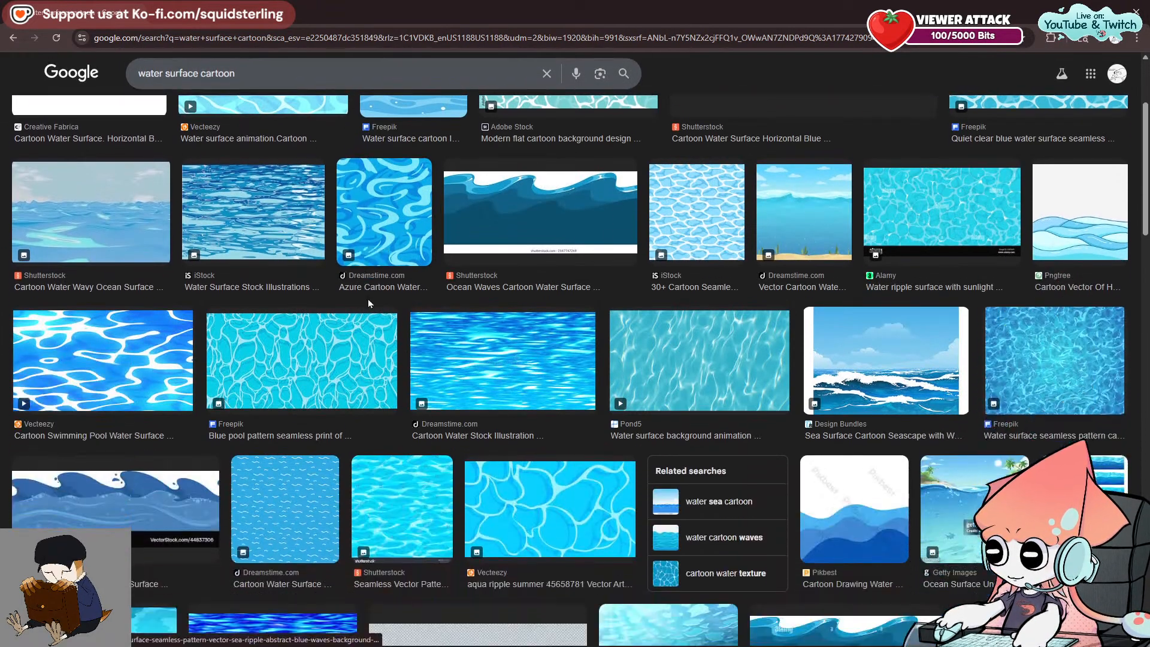
click(364, 352)
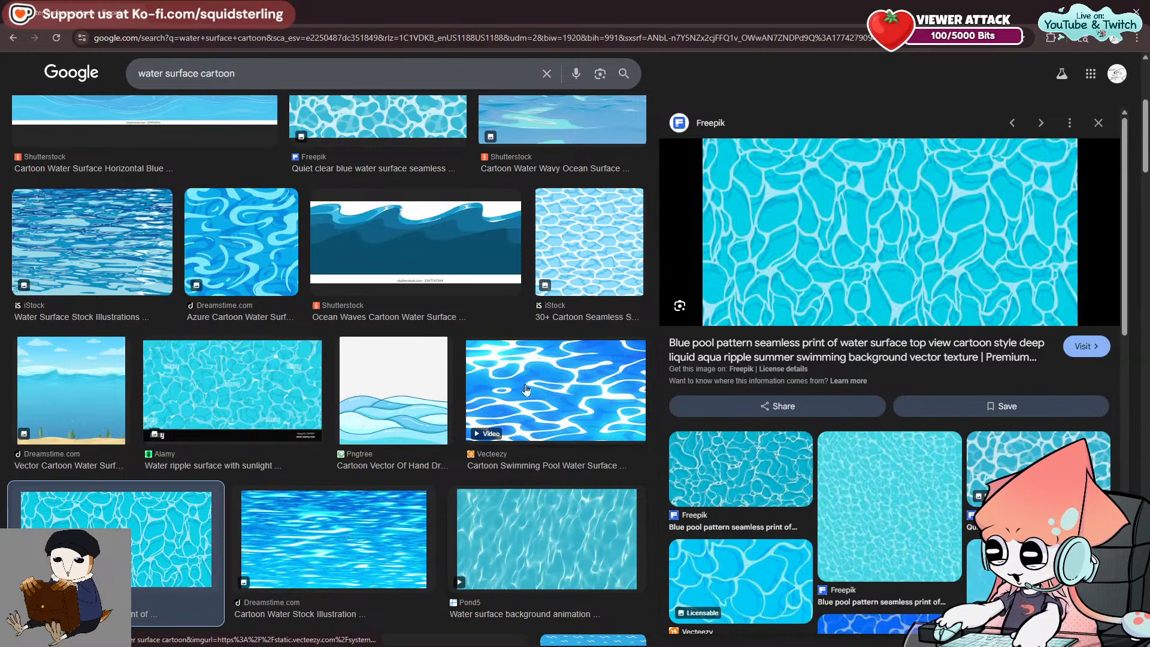
Preview iStock's light-blue cartoon seamless water pattern and switch to the Krita canvas.
click(584, 252)
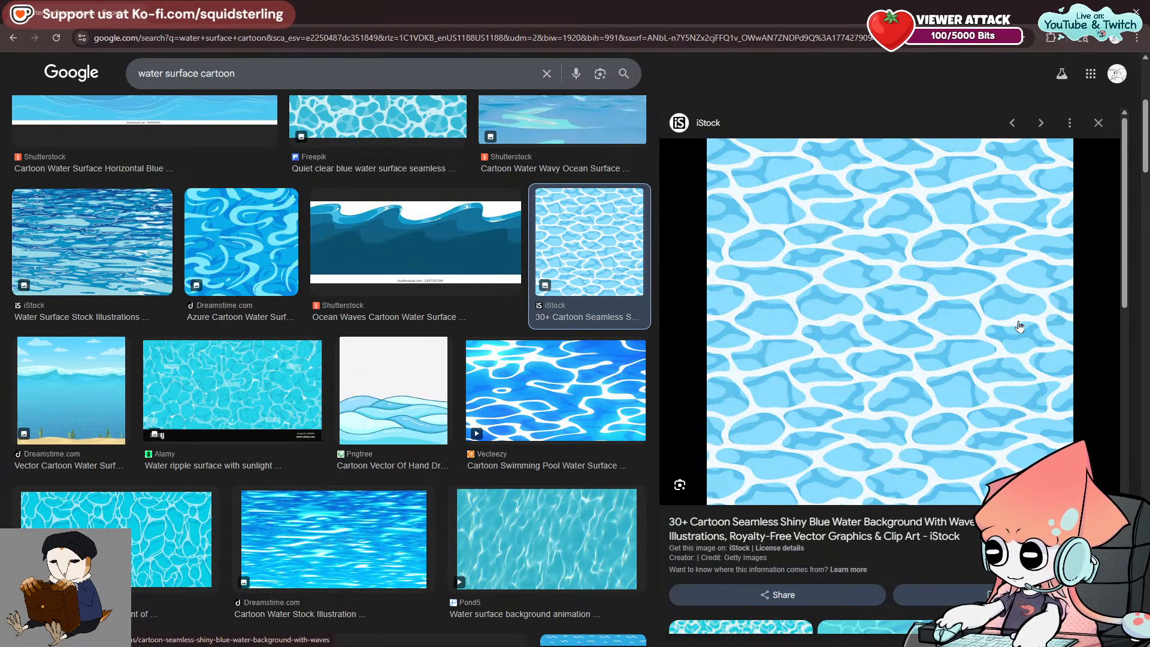
drag(906, 7, 0, 173)
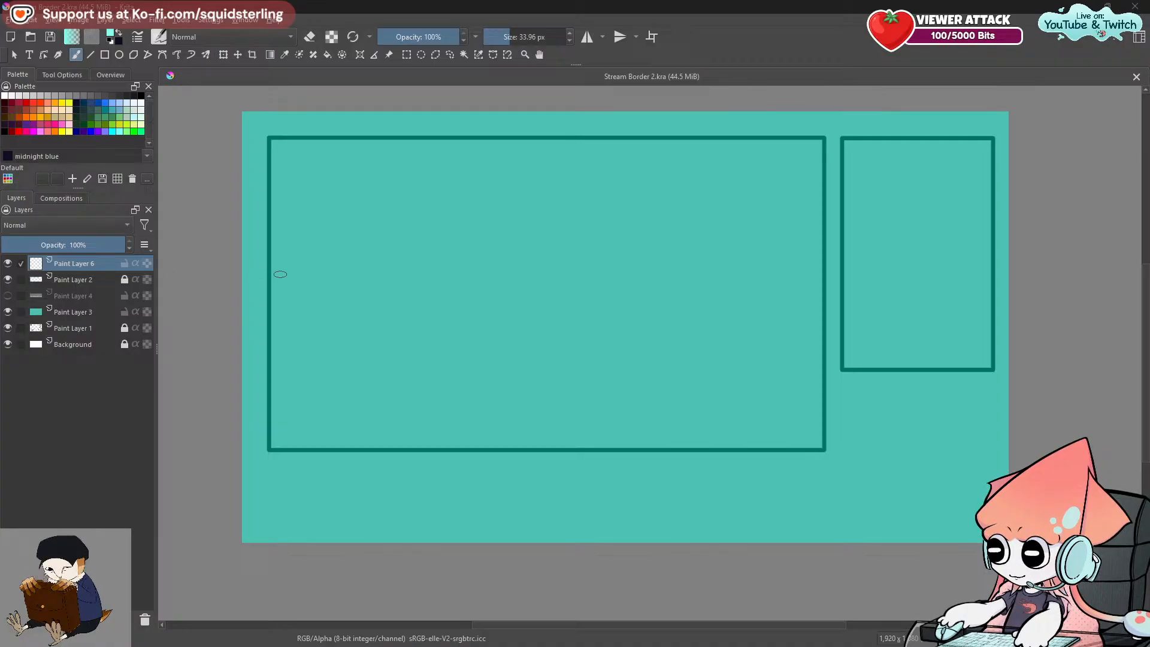
Toggle Paint Layer 2's visibility off and on, and undo a trial stroke below the large frame's lower-right corner.
click(9, 280)
click(8, 280)
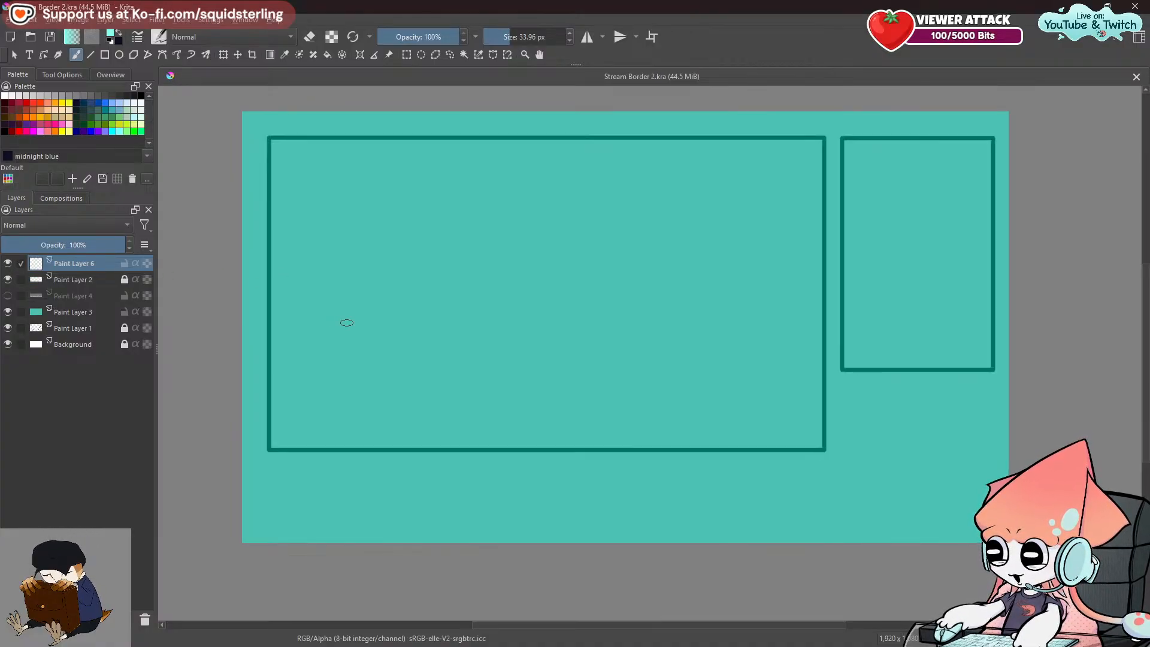
mouse_move(764, 494)
mouse_down()
mouse_move(760, 519)
mouse_move(797, 484)
mouse_up()
key(ctrl+z)
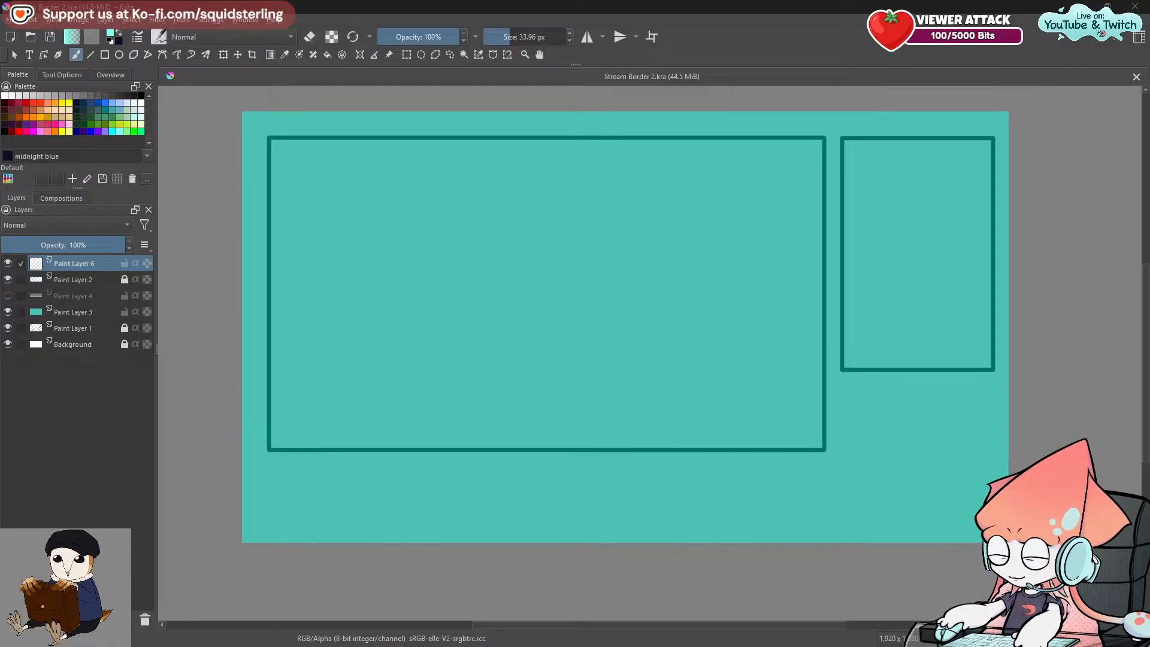
Bring the iStock water pattern window over Krita, shrink it to a small square and park it beside the canvas.
drag(0, 251, 497, 188)
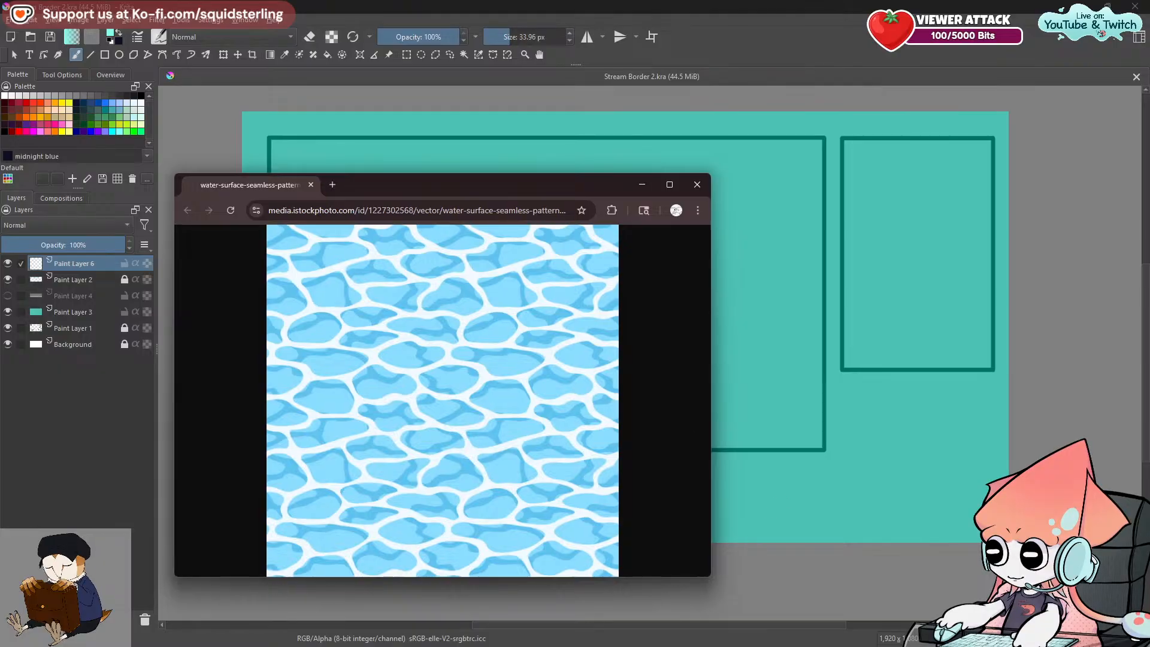
drag(711, 577, 474, 531)
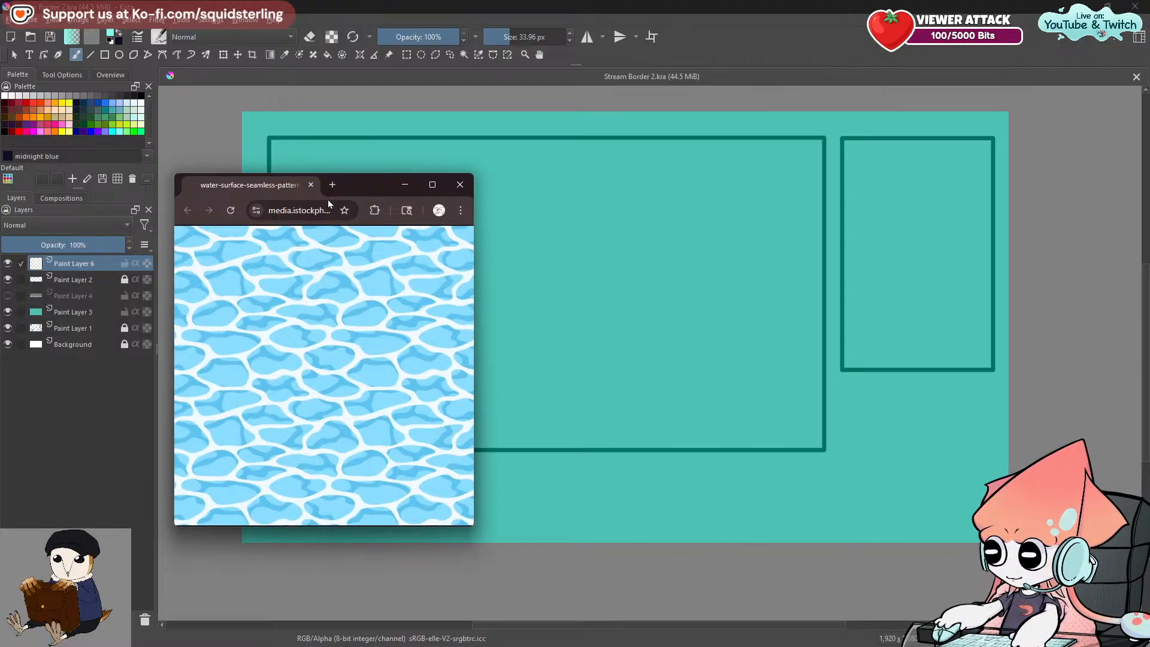
drag(349, 184, 111, 230)
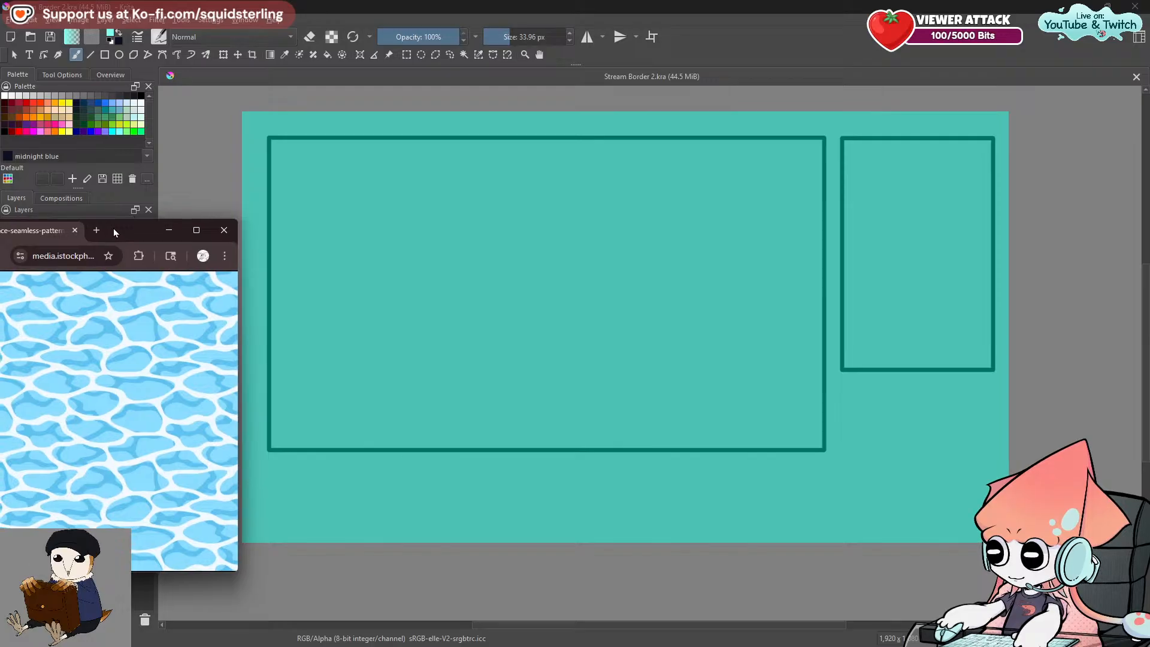
Try an angled pale aqua stroke inside the large frame, and undo it.
click(543, 280)
mouse_move(544, 280)
mouse_down()
mouse_move(473, 336)
mouse_move(569, 343)
mouse_up()
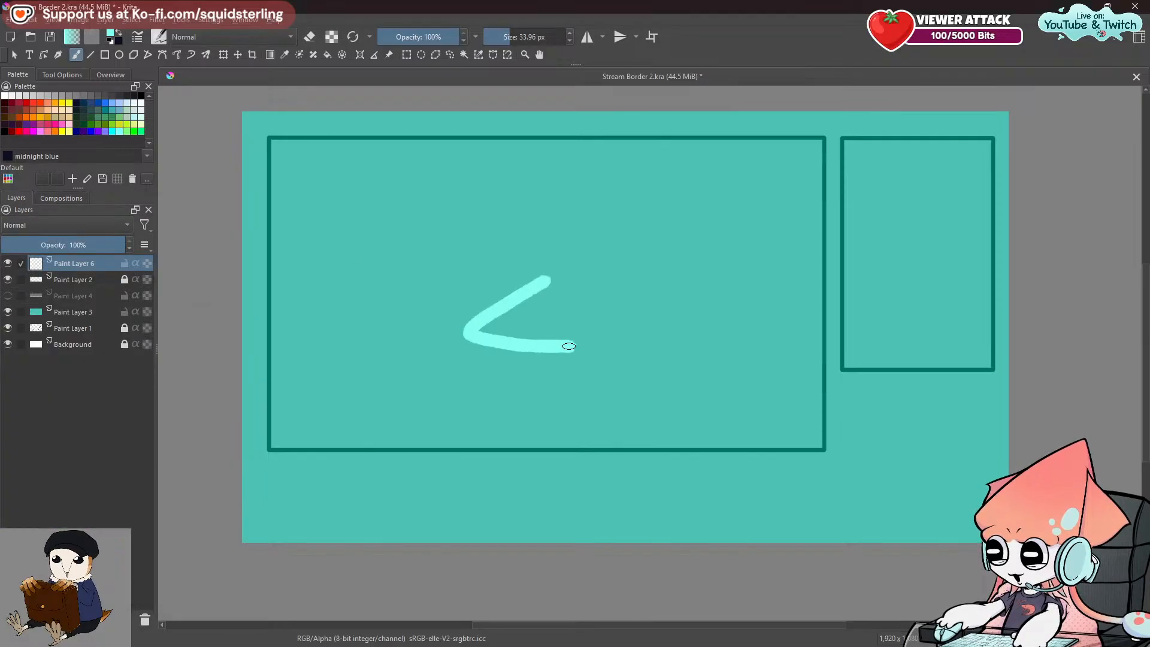
key(ctrl+z)
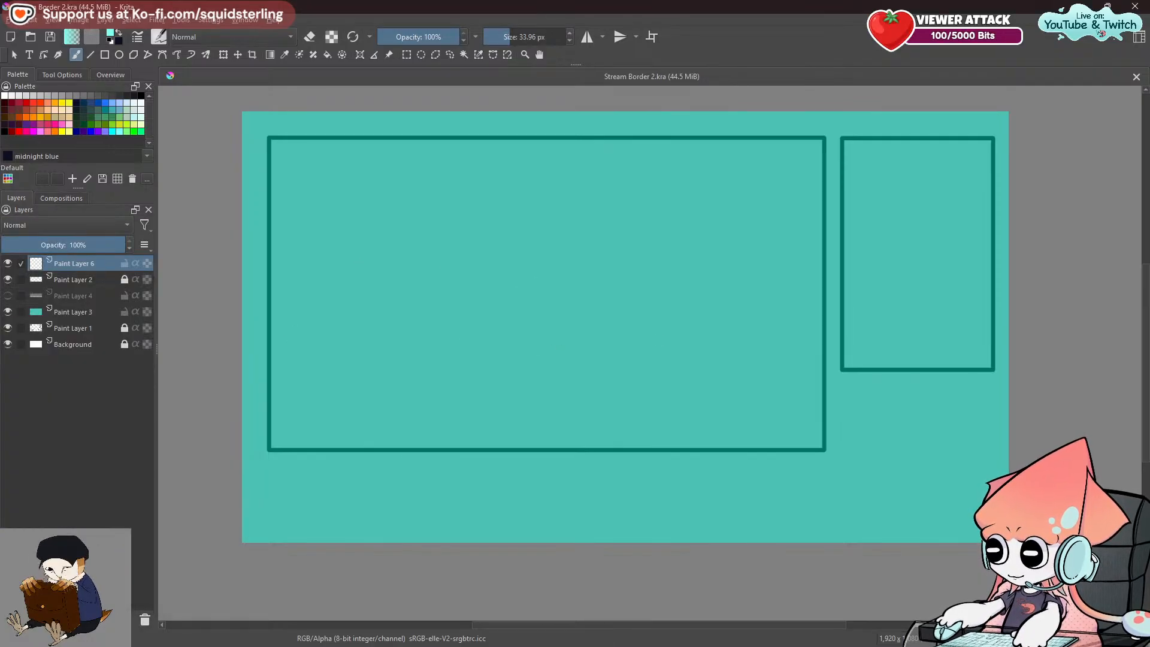
Bring the water pattern reference window forward again and move it off the Krita workspace.
key(alt+Tab)
click(403, 236)
key(ctrl+z)
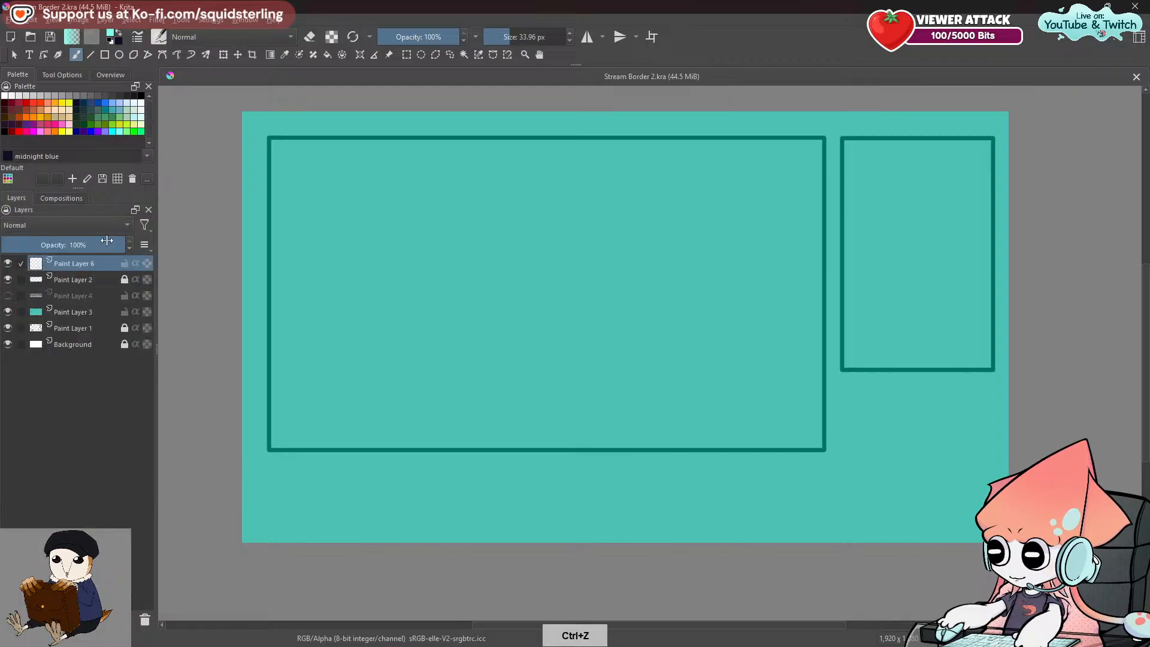
key(alt+Tab)
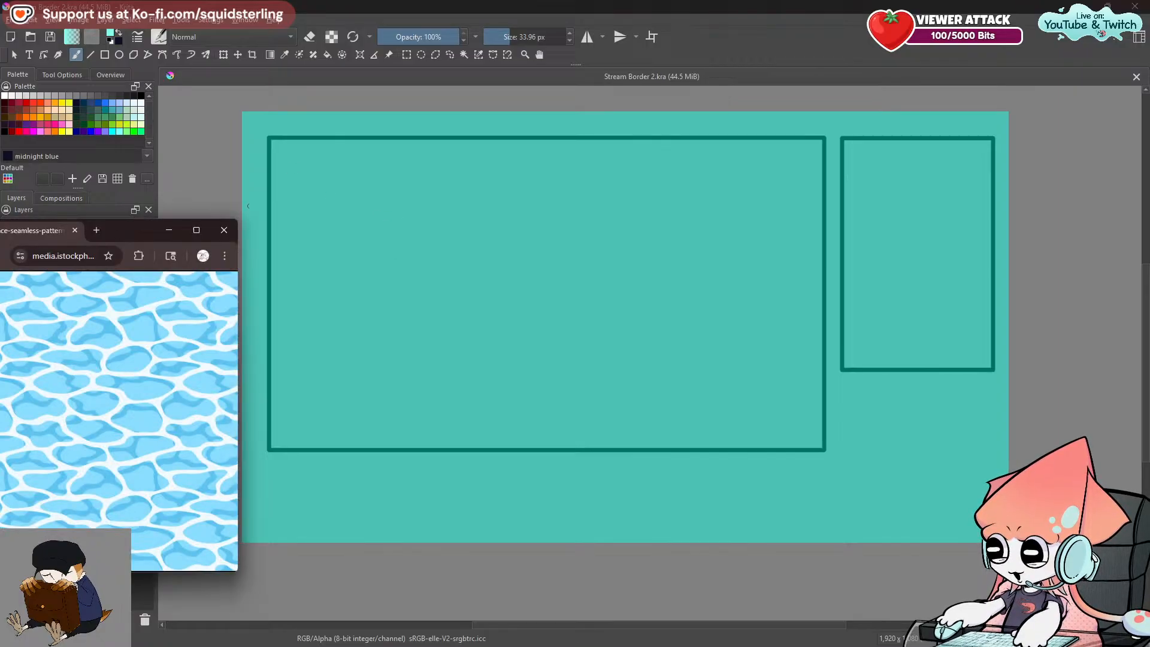
drag(131, 230, 0, 248)
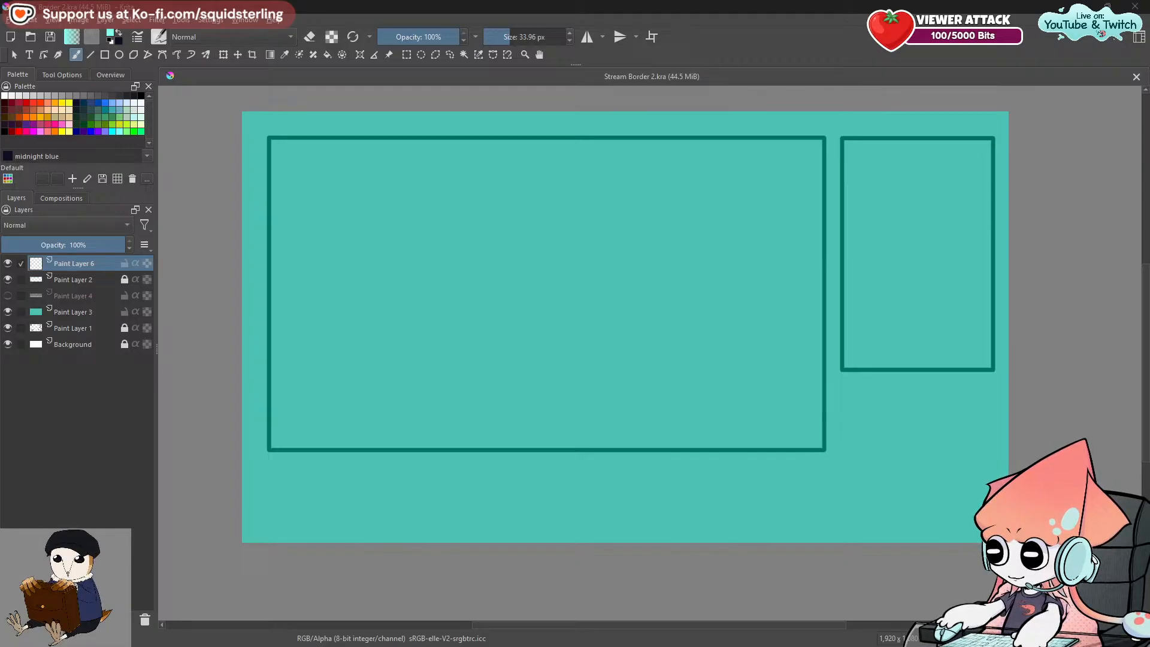
Try two rounded pale aqua loops with short branches below the large frame, plus a line curving out past its lower-left corner.
drag(269, 506, 371, 470)
scroll(371, 470, up, 1)
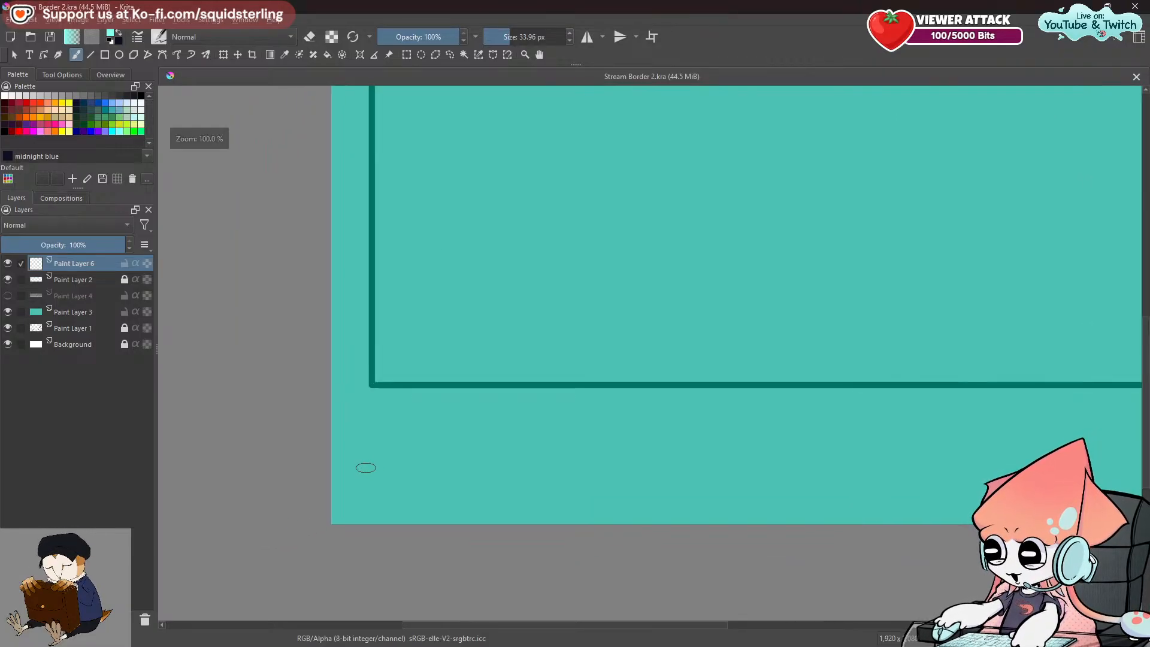
mouse_move(509, 417)
mouse_down()
mouse_move(450, 454)
mouse_move(484, 486)
mouse_move(550, 469)
mouse_move(558, 422)
mouse_move(519, 402)
mouse_move(492, 413)
mouse_up()
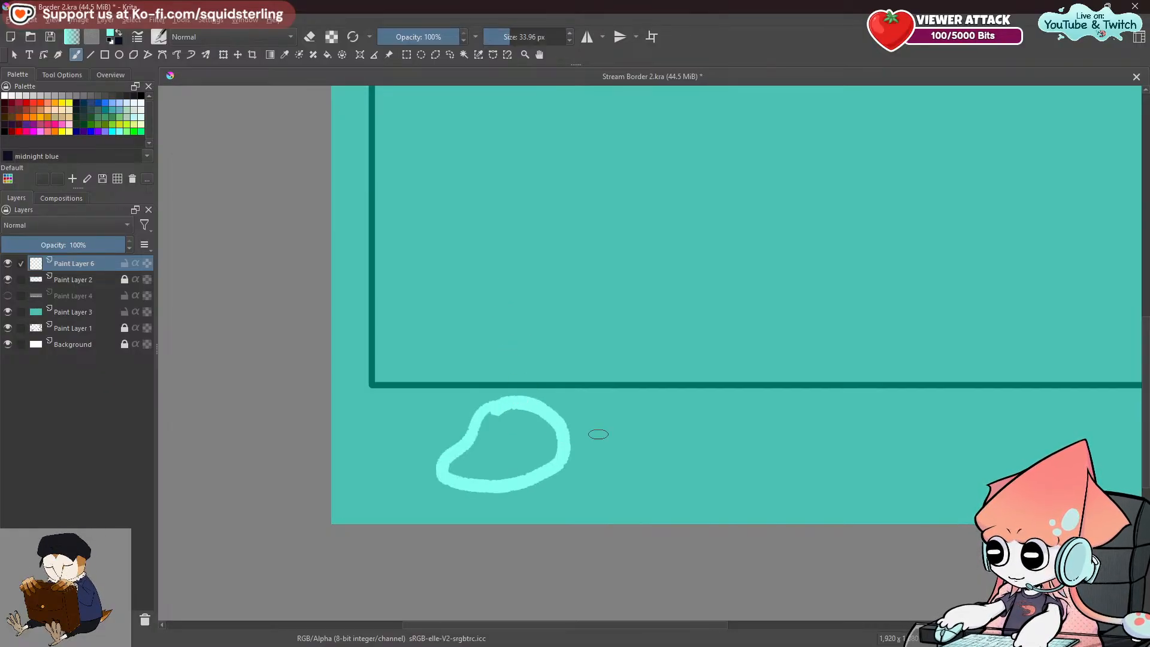
mouse_move(625, 417)
mouse_down()
mouse_move(579, 458)
mouse_move(656, 495)
mouse_move(767, 473)
mouse_move(806, 435)
mouse_move(728, 413)
mouse_move(569, 425)
mouse_move(678, 384)
mouse_up()
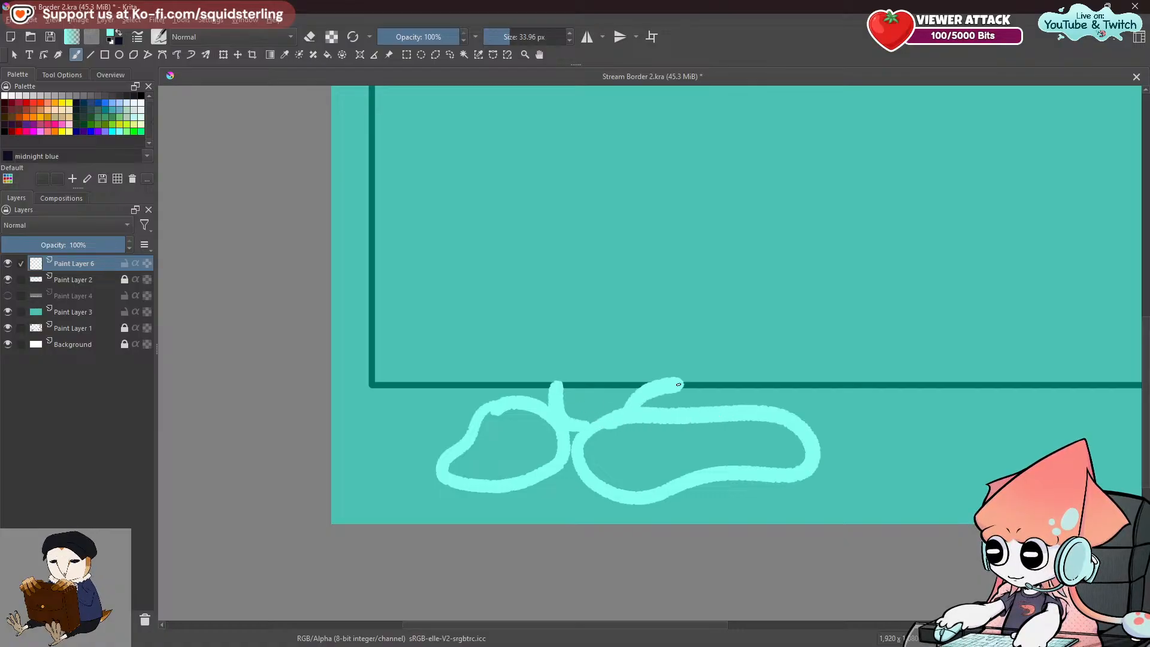
drag(446, 461, 415, 398)
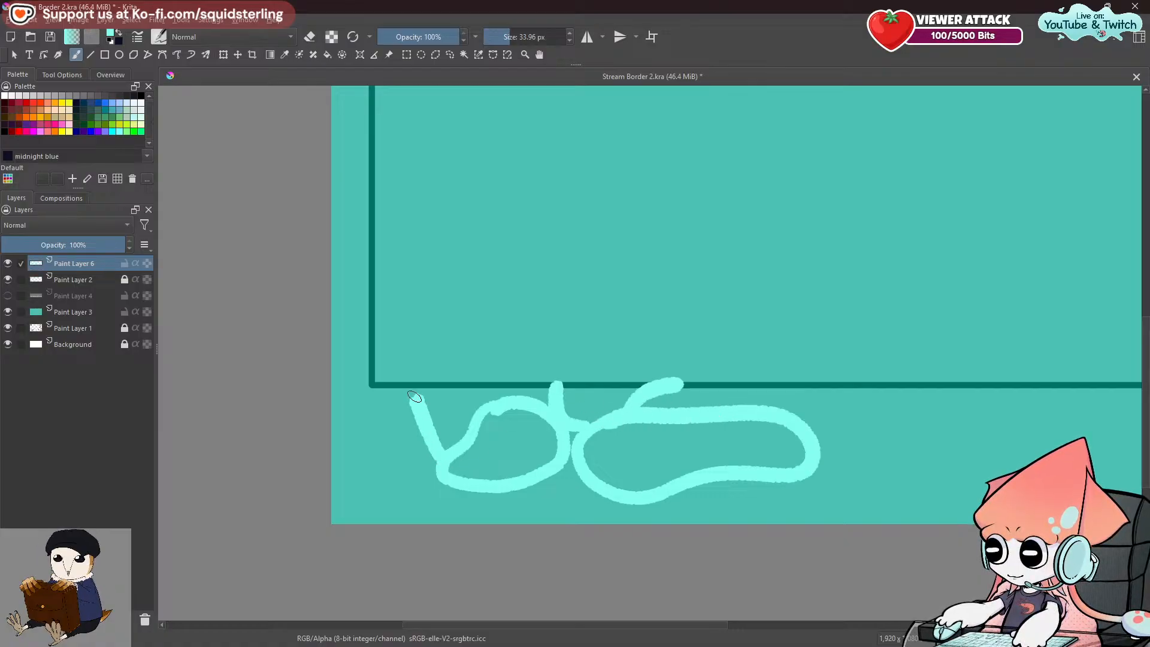
key(ctrl+z)
mouse_move(440, 467)
mouse_down()
mouse_move(388, 364)
mouse_move(308, 389)
mouse_up()
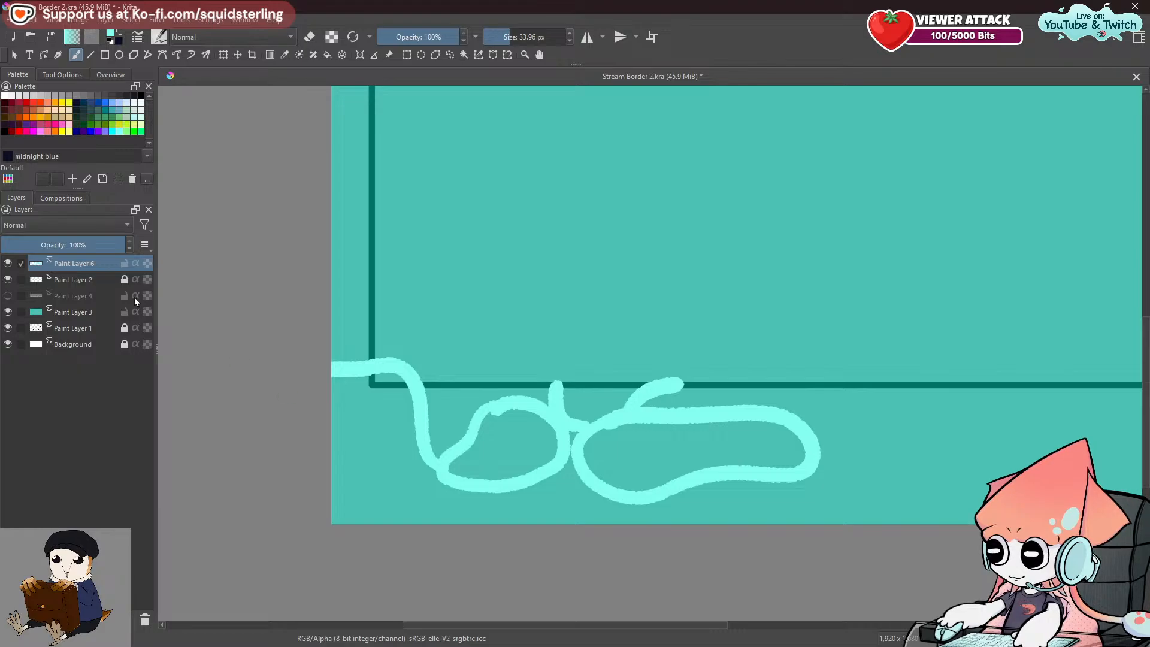
Try Paint Layer 6 beneath Paint Layer 2, extending the lines into the canvas's lower-left corner and thickening their junctions.
drag(91, 265, 92, 283)
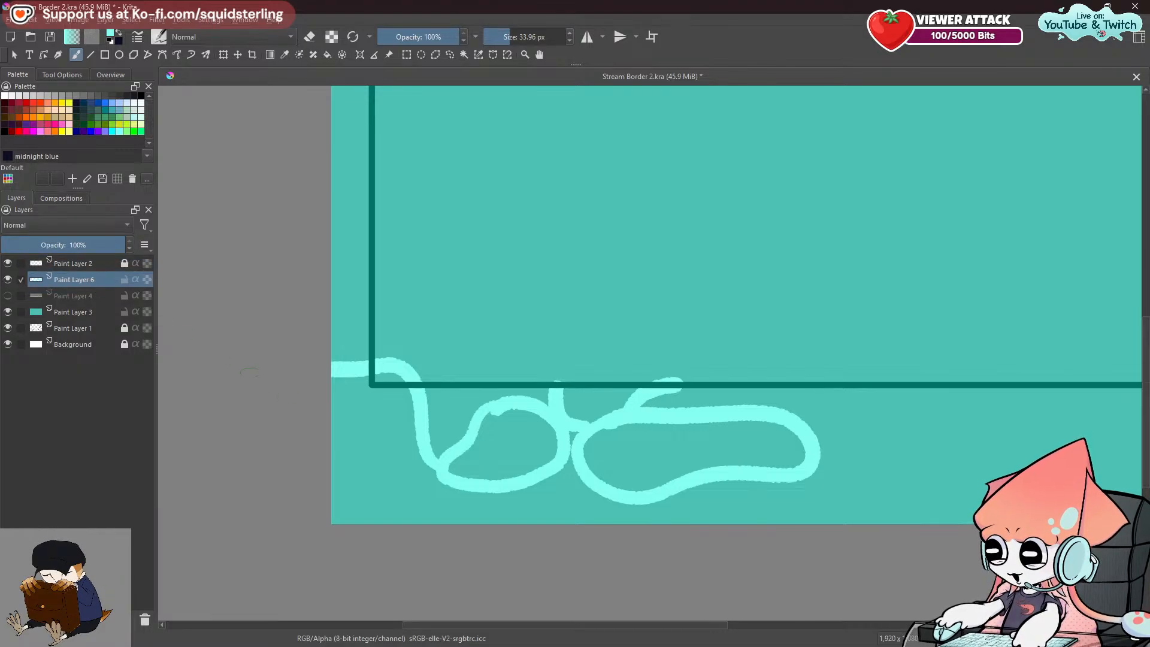
mouse_move(326, 461)
mouse_down()
mouse_move(358, 479)
mouse_move(412, 462)
mouse_move(369, 520)
mouse_up()
drag(663, 415, 432, 393)
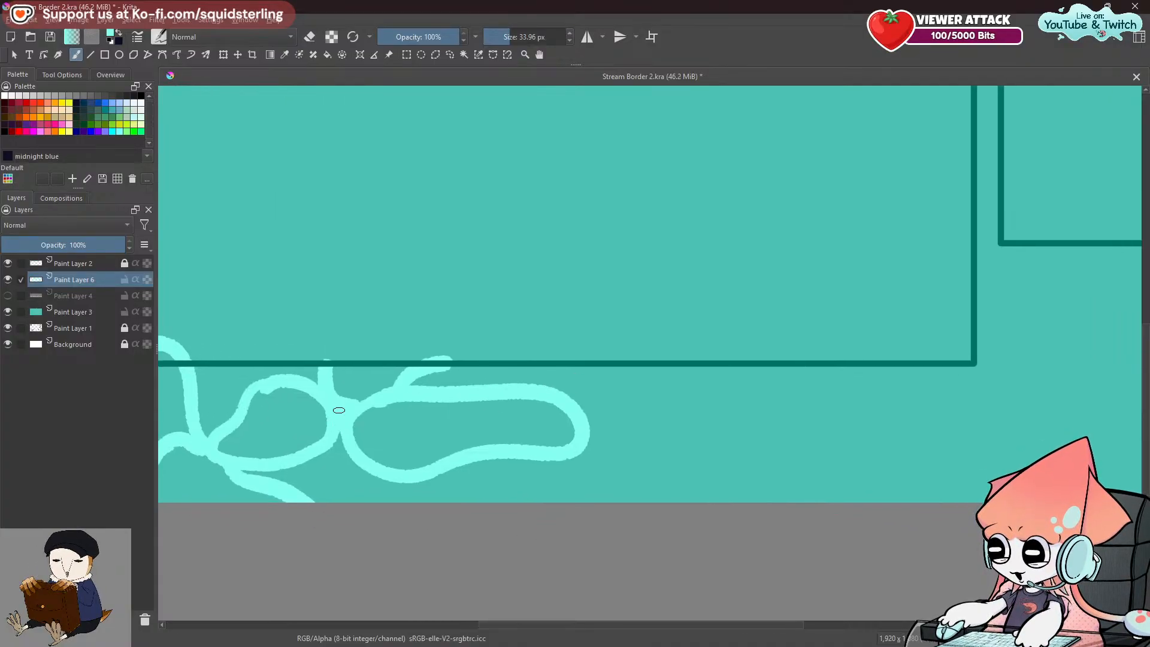
mouse_move(249, 468)
mouse_down()
mouse_move(271, 479)
mouse_move(264, 467)
mouse_move(281, 467)
mouse_up()
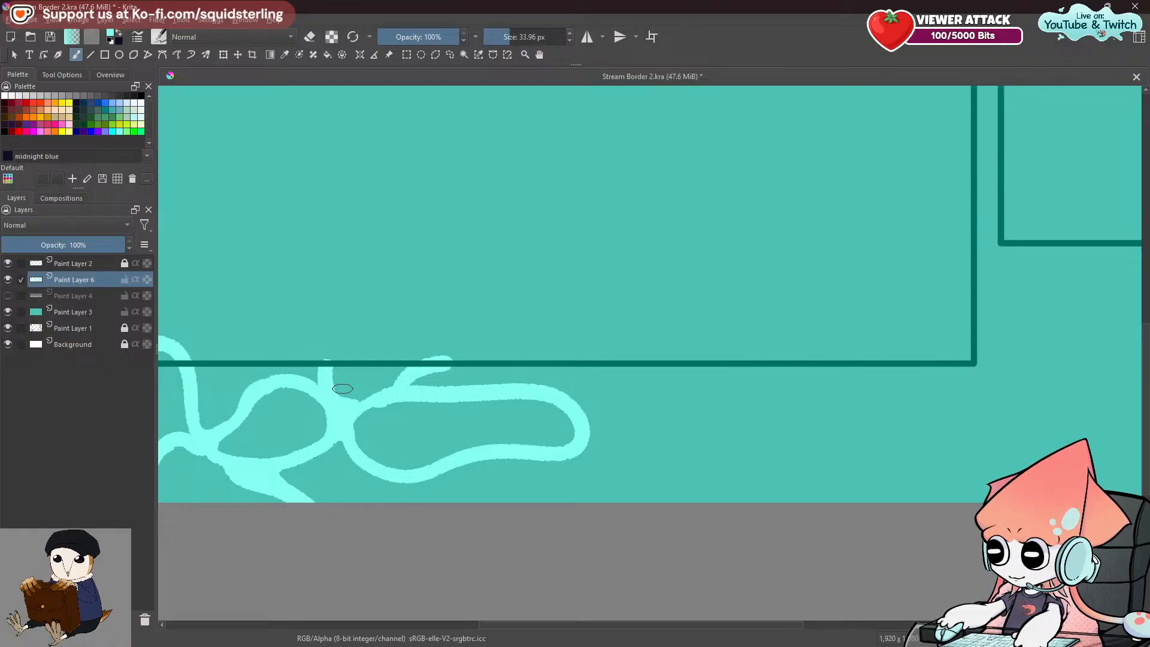
Try branches from the elongated loop to the large frame's lower edge and an arched line down to the canvas's bottom edge.
mouse_move(531, 390)
mouse_down()
mouse_move(561, 381)
mouse_move(578, 359)
mouse_move(466, 327)
mouse_up()
key(space)
mouse_move(304, 431)
mouse_down()
mouse_move(288, 451)
mouse_move(296, 476)
mouse_move(338, 457)
mouse_up()
key(ctrl+z)
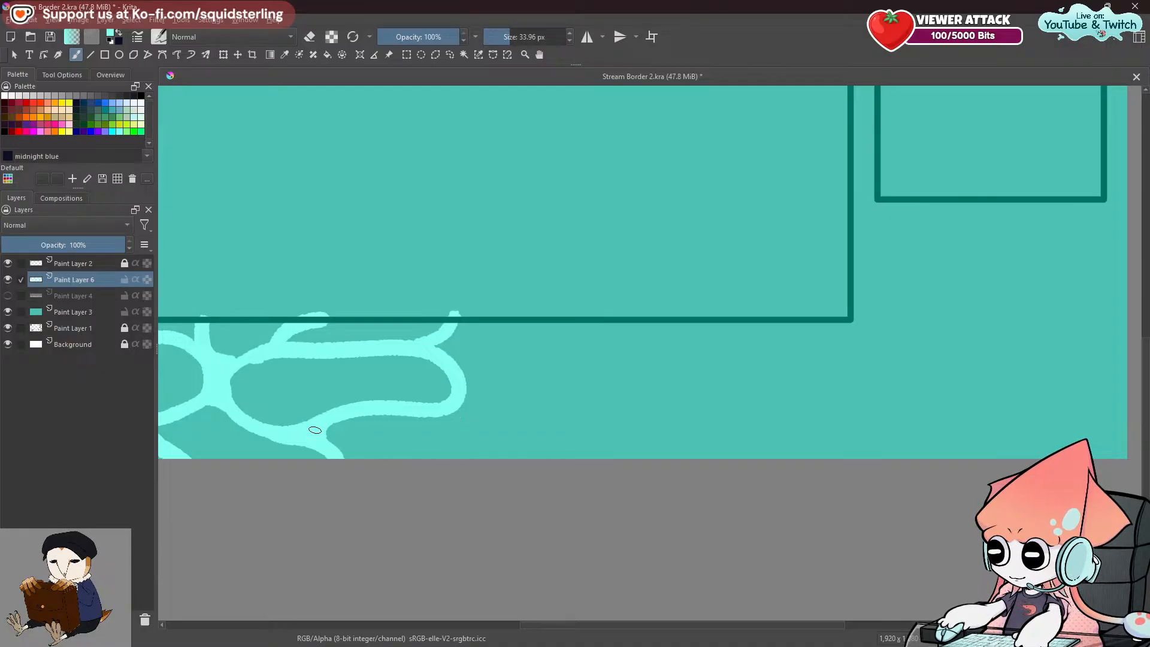
mouse_move(454, 406)
mouse_down()
mouse_move(504, 362)
mouse_move(578, 476)
mouse_up()
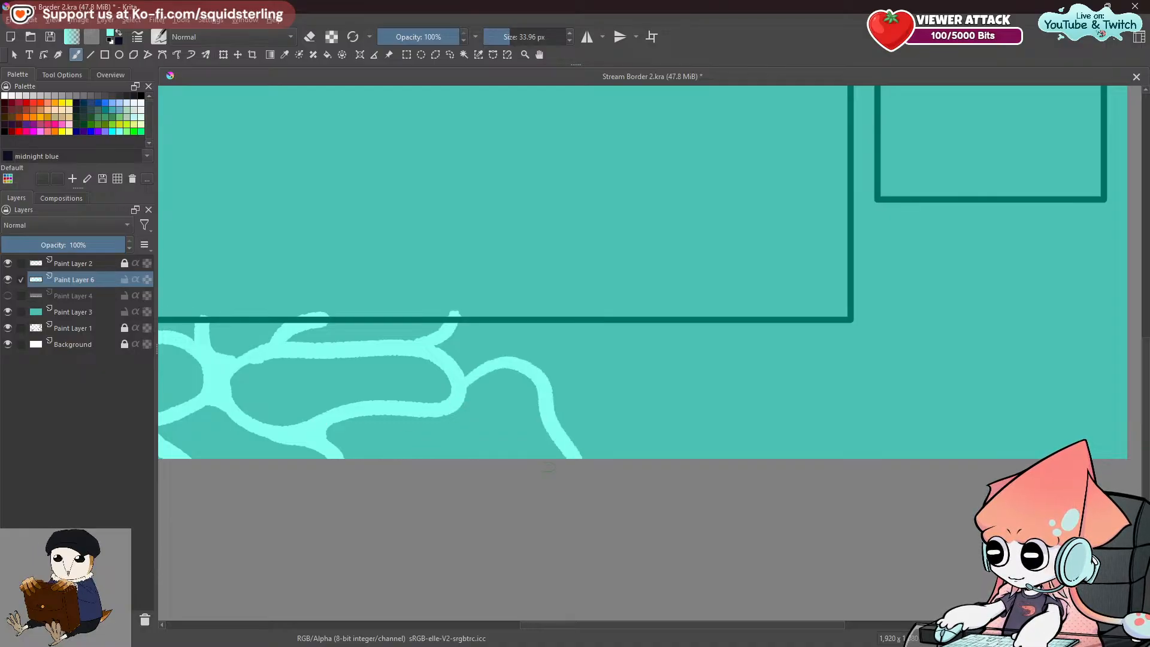
key(space)
mouse_move(547, 412)
mouse_down()
mouse_move(711, 379)
mouse_move(765, 393)
mouse_move(762, 424)
mouse_move(505, 465)
mouse_move(694, 422)
mouse_up()
Undo the looped water lines and their branches on Paint Layer 6.
key(ctrl+z)
key(ctrl+z)
key(ctrl+z)
key(ctrl+z)
key(ctrl+z)
key(ctrl+z)
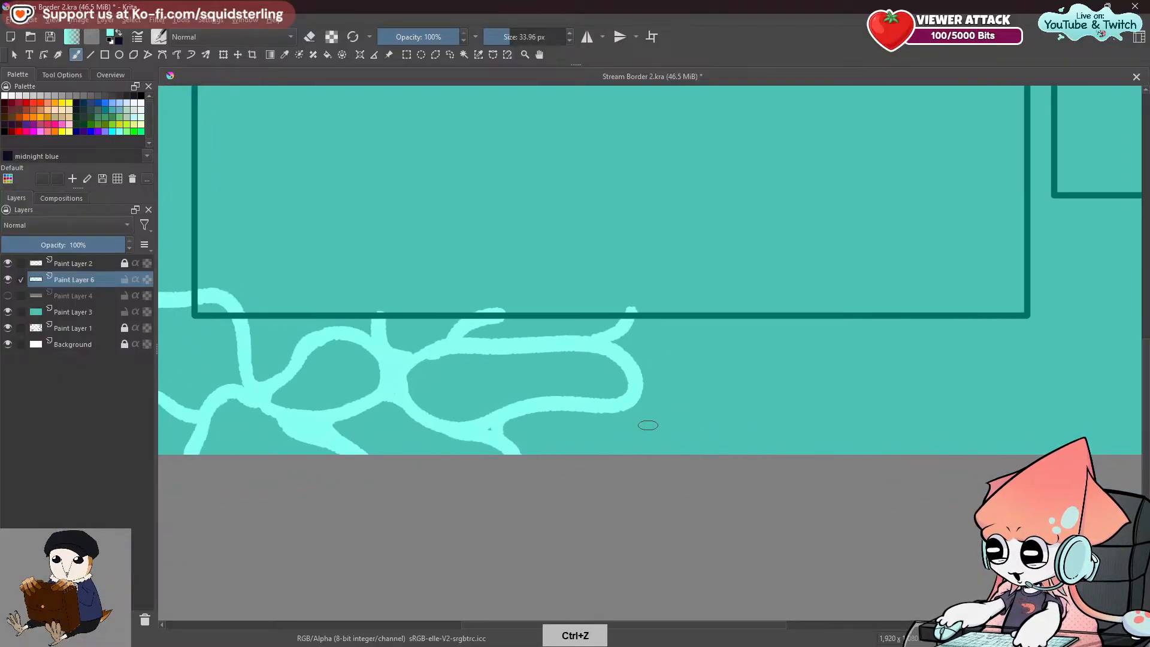
key(ctrl+z)
key(ctrl+z)
key(ctrl+z)
key(ctrl+z)
key(ctrl+z)
key(ctrl+z)
key(ctrl+z)
key(ctrl+z)
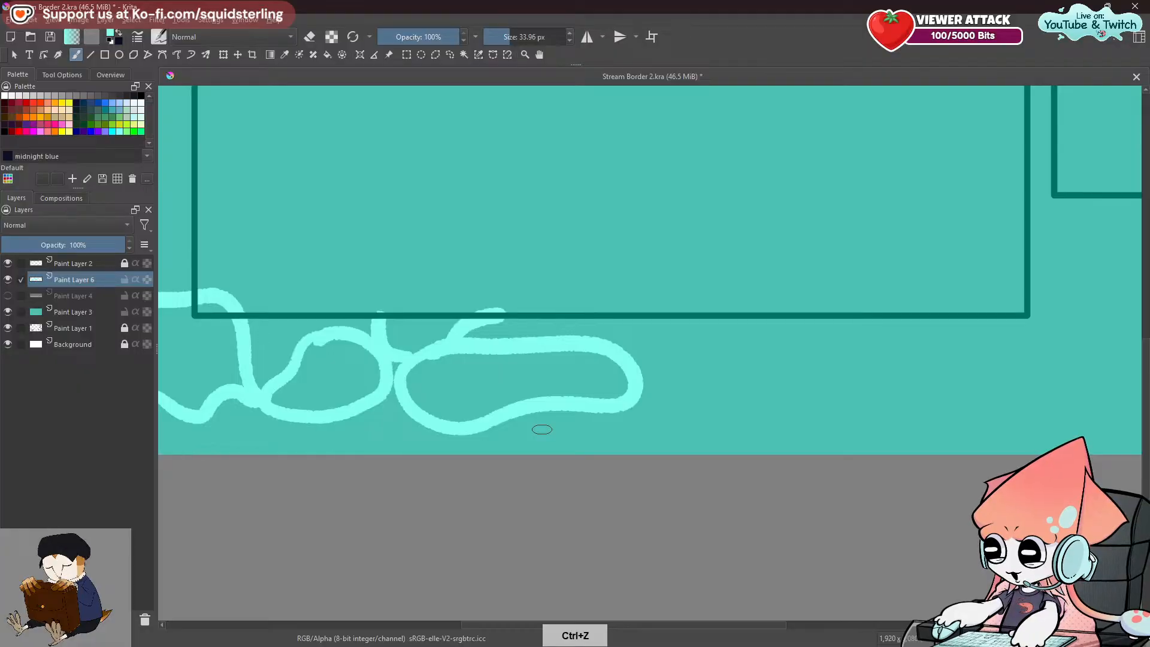
Move Paint Layer 6 below Paint Layer 2 so the water lines sit behind the frames.
drag(61, 265, 67, 283)
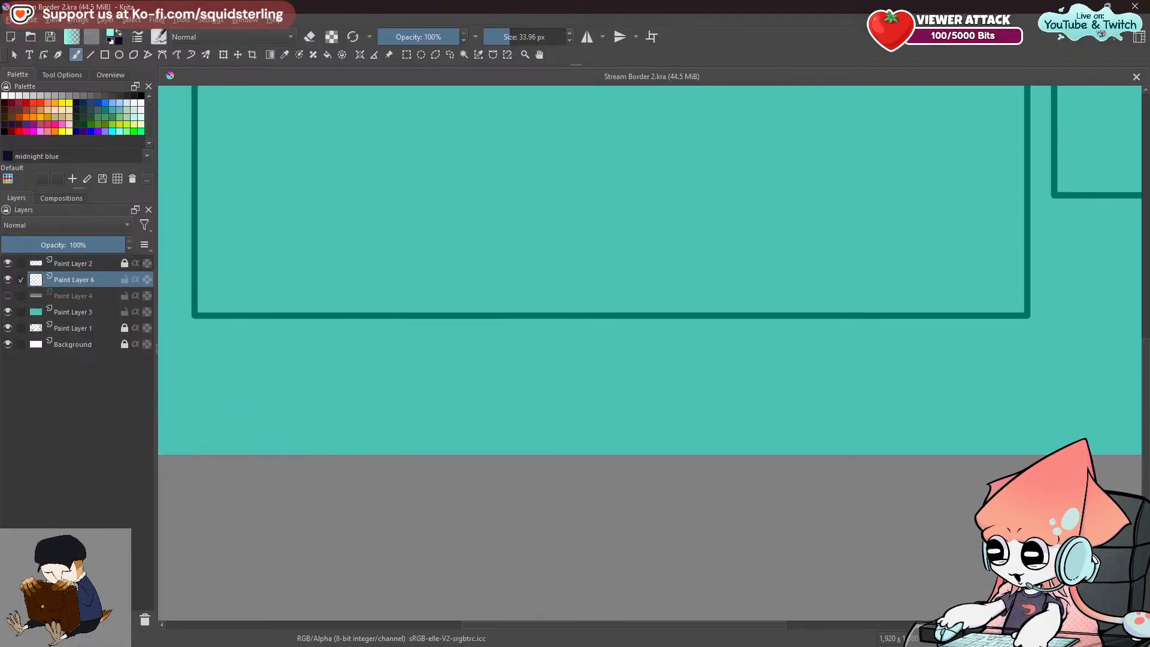
drag(0, 78, 0, 139)
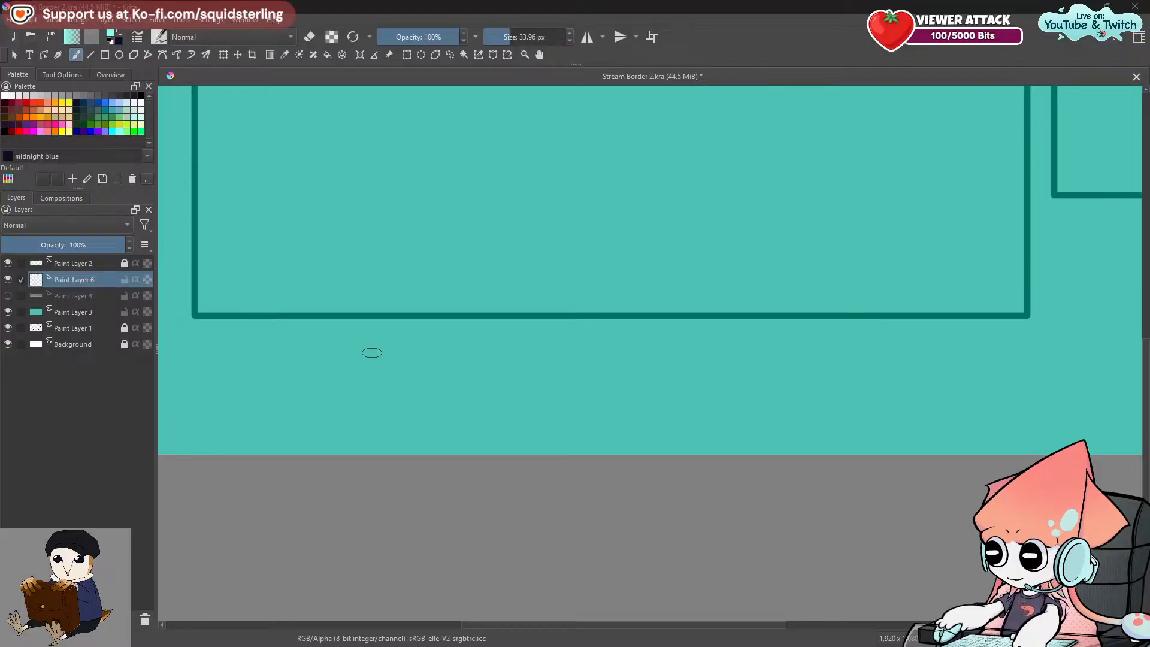
mouse_move(331, 362)
mouse_down()
mouse_move(451, 362)
mouse_move(479, 346)
mouse_move(539, 430)
mouse_up()
key(ctrl+z)
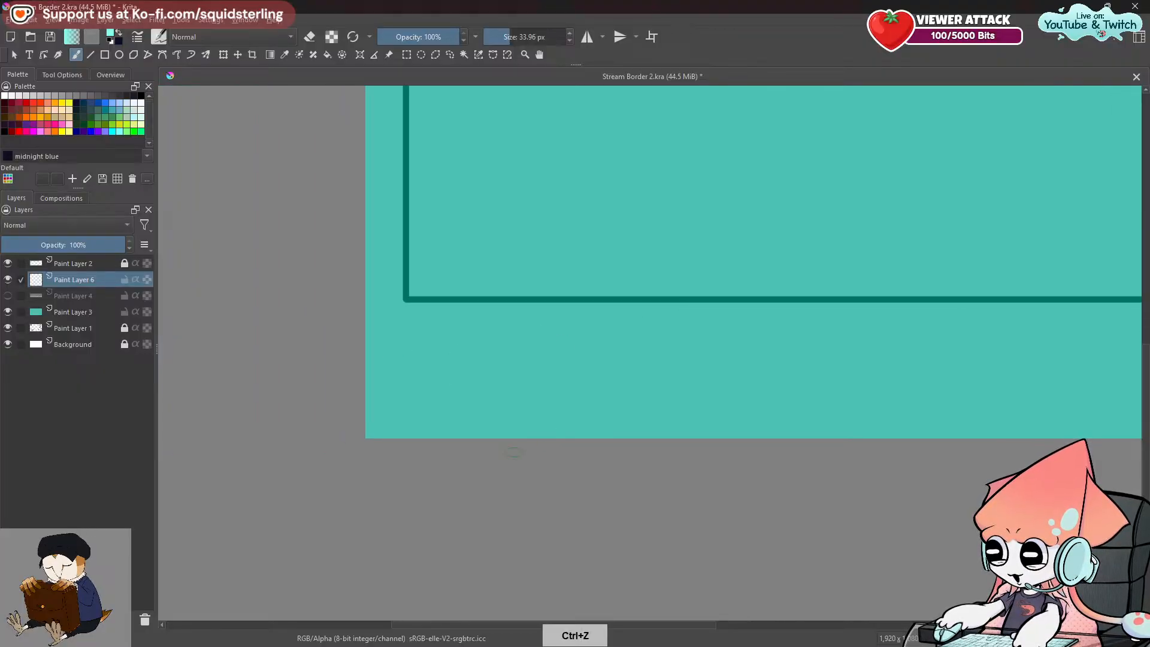
Paint wavy pale aqua lines dipping below the large frame's lower edge, with branches running to the canvas's bottom edge.
mouse_move(467, 289)
mouse_down()
mouse_move(445, 370)
mouse_move(596, 412)
mouse_move(670, 405)
mouse_move(743, 285)
mouse_up()
mouse_move(702, 372)
mouse_down()
mouse_move(728, 434)
mouse_move(779, 436)
mouse_up()
mouse_move(745, 308)
mouse_down()
mouse_move(847, 367)
mouse_move(931, 374)
mouse_up()
key(ctrl+z)
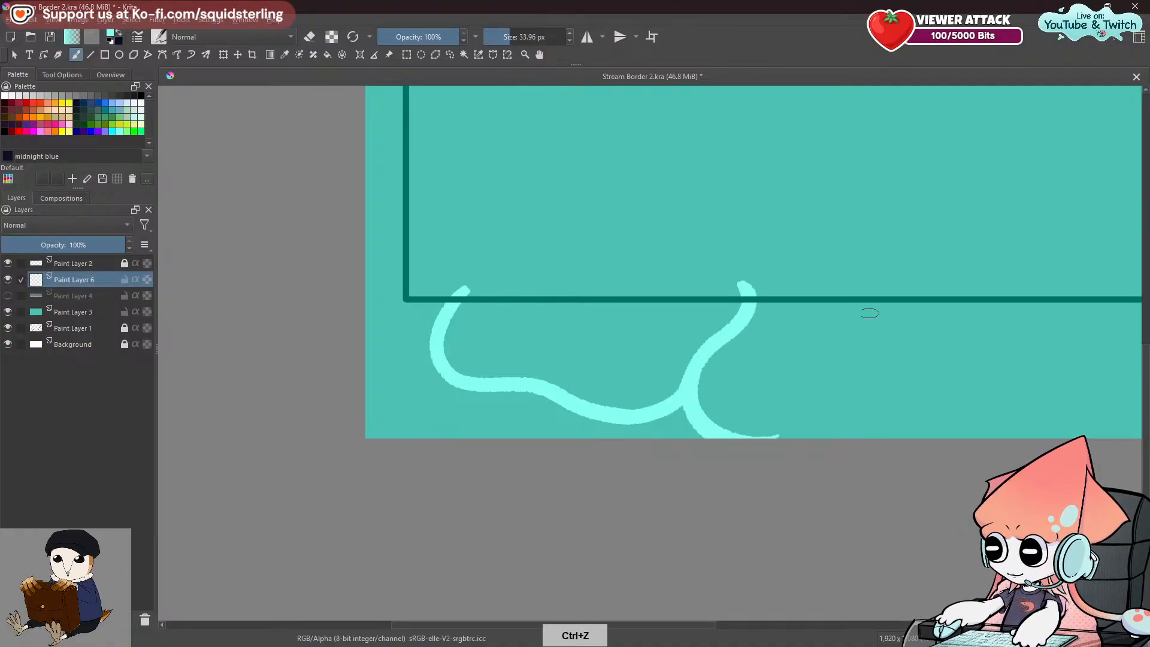
mouse_move(736, 330)
mouse_down()
mouse_move(761, 339)
mouse_move(891, 303)
mouse_up()
mouse_move(973, 306)
mouse_down()
mouse_move(952, 367)
mouse_move(903, 437)
mouse_up()
Paint an arched water line curving down to the canvas's bottom edge and fill in its junction with the neighbouring line.
key(space)
mouse_move(1005, 345)
mouse_down()
mouse_move(556, 365)
mouse_move(742, 383)
mouse_up()
key(ctrl+z)
mouse_move(546, 383)
mouse_down()
mouse_move(656, 358)
mouse_move(705, 428)
mouse_move(659, 463)
mouse_up()
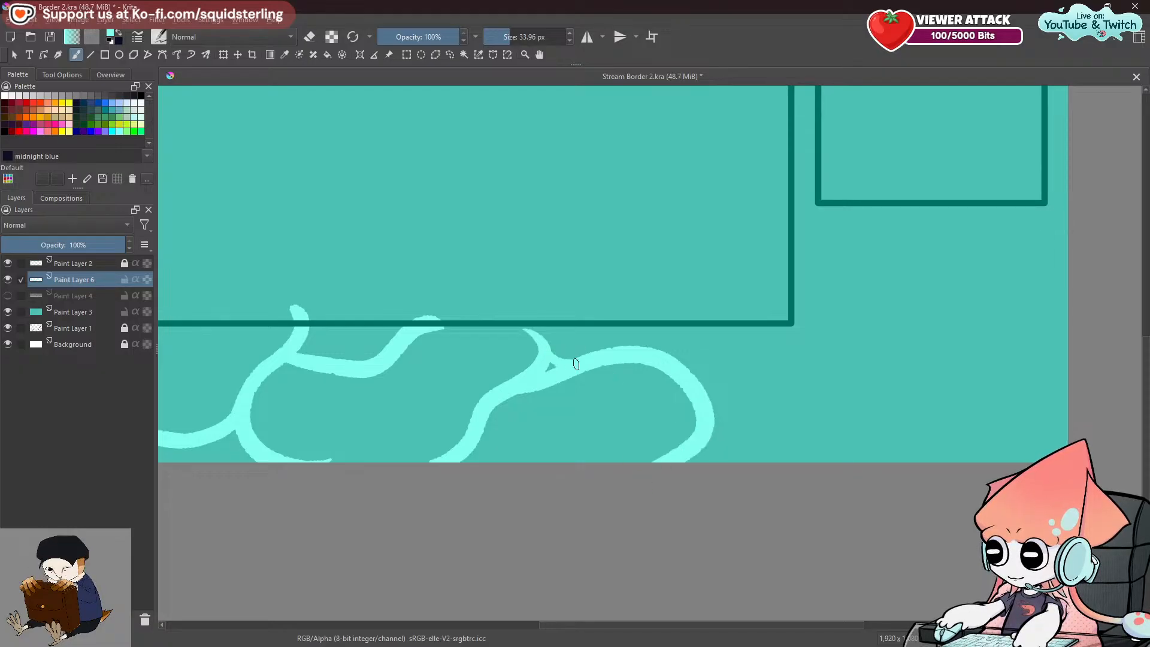
drag(552, 364, 551, 372)
mouse_move(518, 318)
mouse_down()
mouse_move(538, 332)
mouse_move(547, 361)
mouse_move(619, 344)
mouse_move(674, 354)
mouse_move(544, 343)
mouse_move(609, 359)
mouse_move(789, 363)
mouse_move(803, 320)
mouse_up()
key(ctrl+z)
Branch water lines from the arch up behind the large frame's lower-right corner and down to the canvas's bottom edge.
mouse_move(698, 372)
mouse_down()
mouse_move(762, 314)
mouse_move(805, 237)
mouse_move(769, 229)
mouse_up()
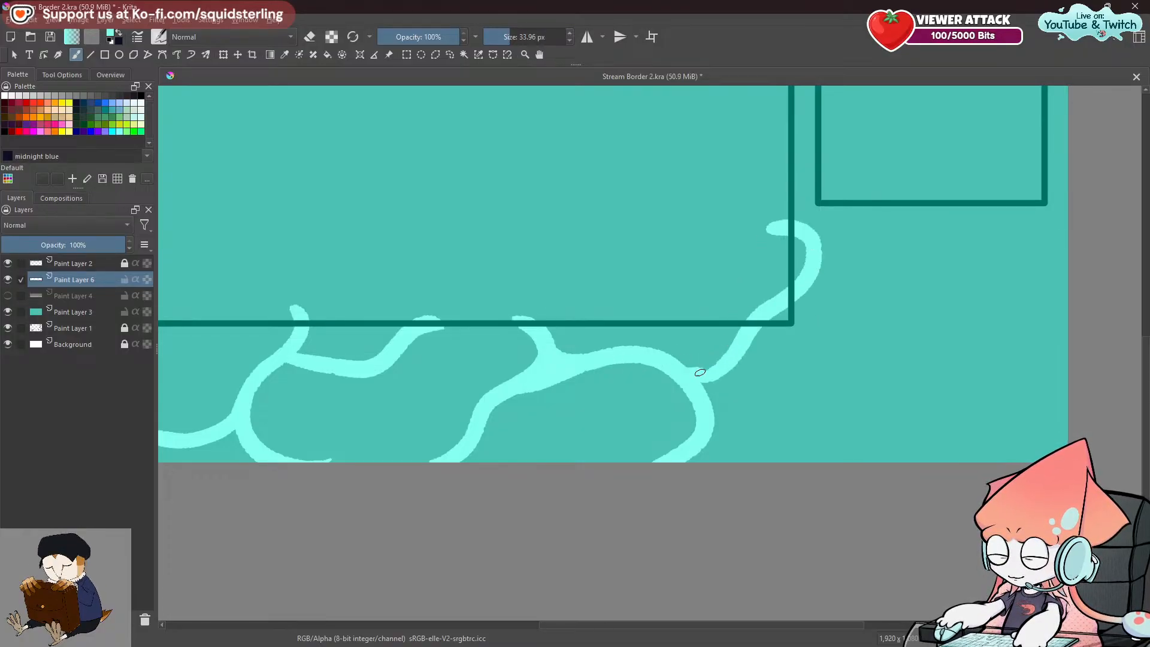
key(ctrl+z)
mouse_move(686, 367)
mouse_down()
mouse_move(724, 378)
mouse_move(704, 394)
mouse_up()
key(ctrl+z)
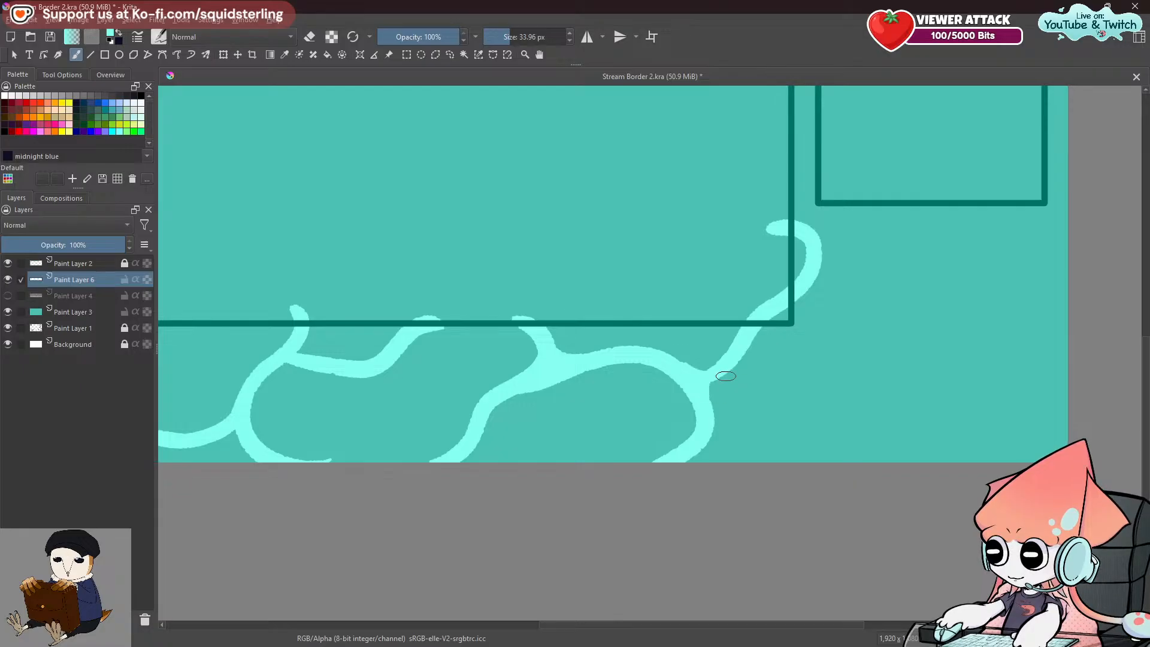
drag(708, 397, 825, 464)
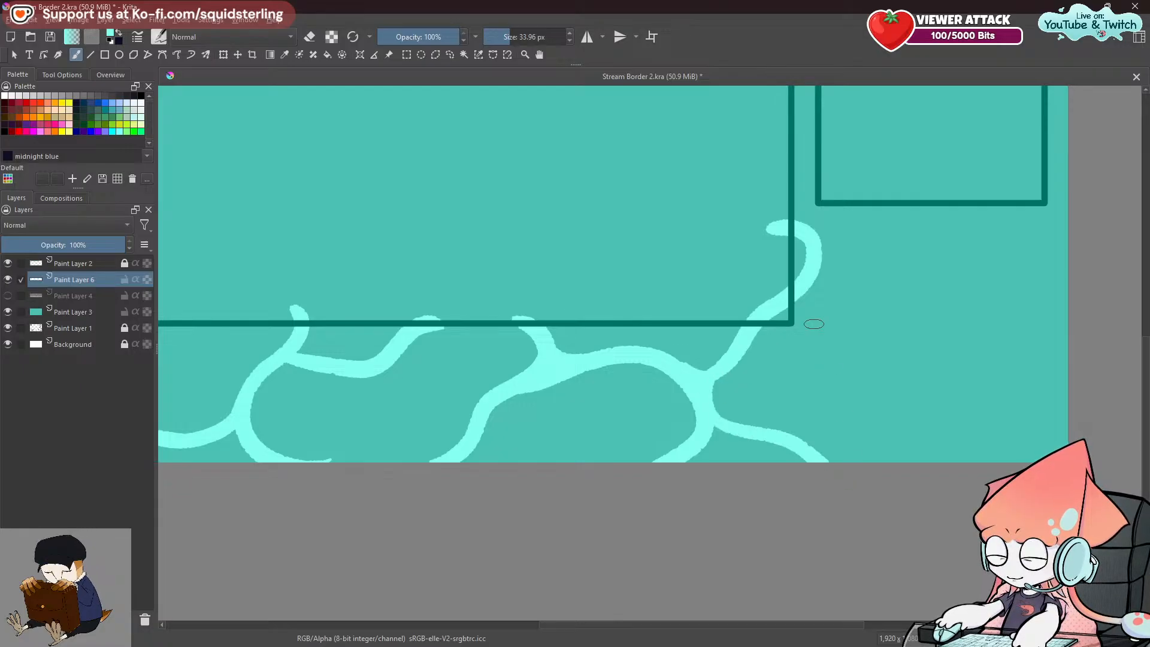
Paint a winding water line from beside the large frame's lower-right corner down to the canvas's bottom edge.
mouse_move(805, 291)
mouse_down()
mouse_move(860, 351)
mouse_move(850, 410)
mouse_up()
key(ctrl+z)
mouse_move(800, 290)
mouse_down()
mouse_move(876, 303)
mouse_move(853, 361)
mouse_move(861, 406)
mouse_move(895, 461)
mouse_up()
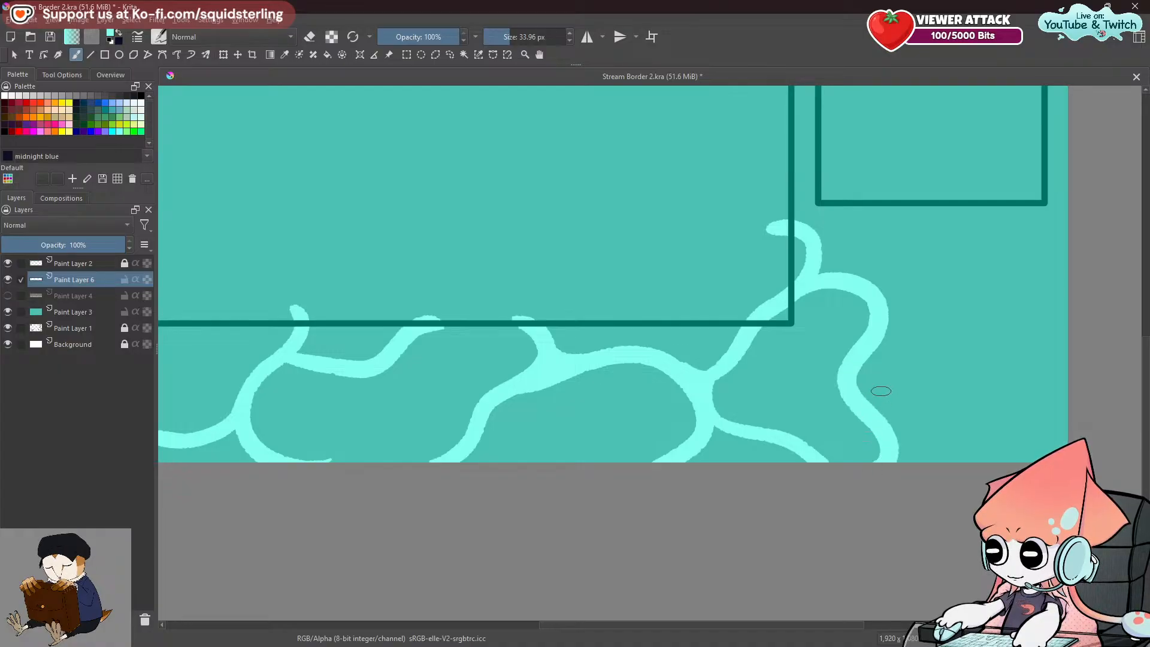
Paint two wavy water lines from the winding line to the canvas's right edge below the small frame.
key(space)
drag(878, 396, 766, 382)
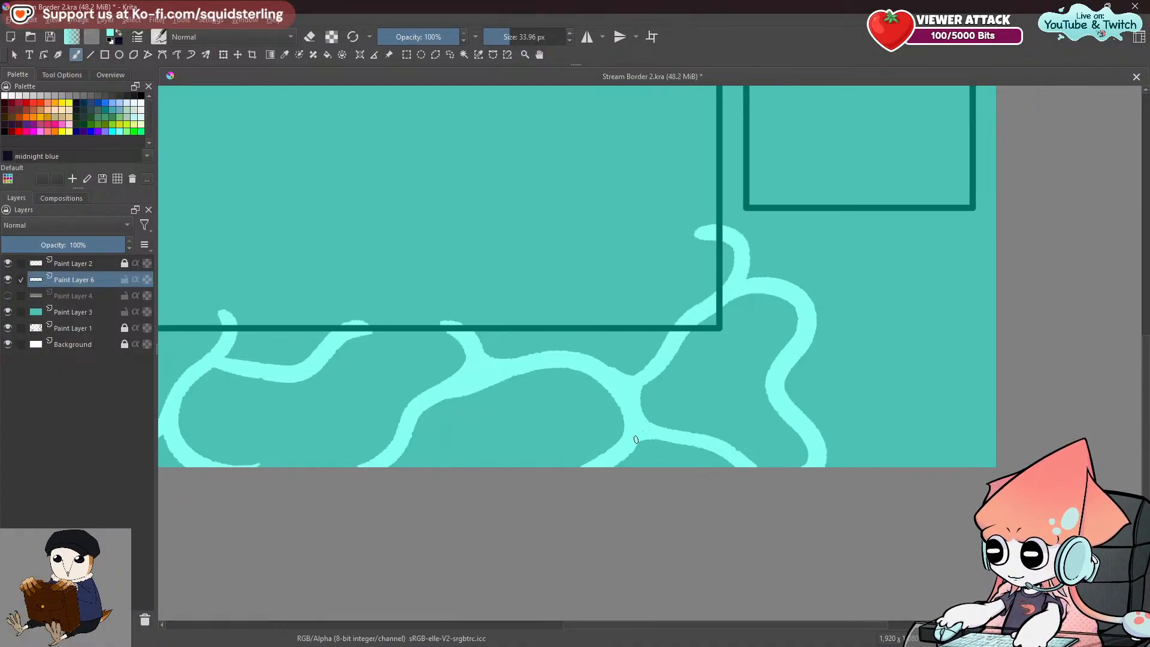
key(space)
drag(839, 397, 636, 390)
drag(706, 461, 892, 430)
drag(707, 350, 892, 316)
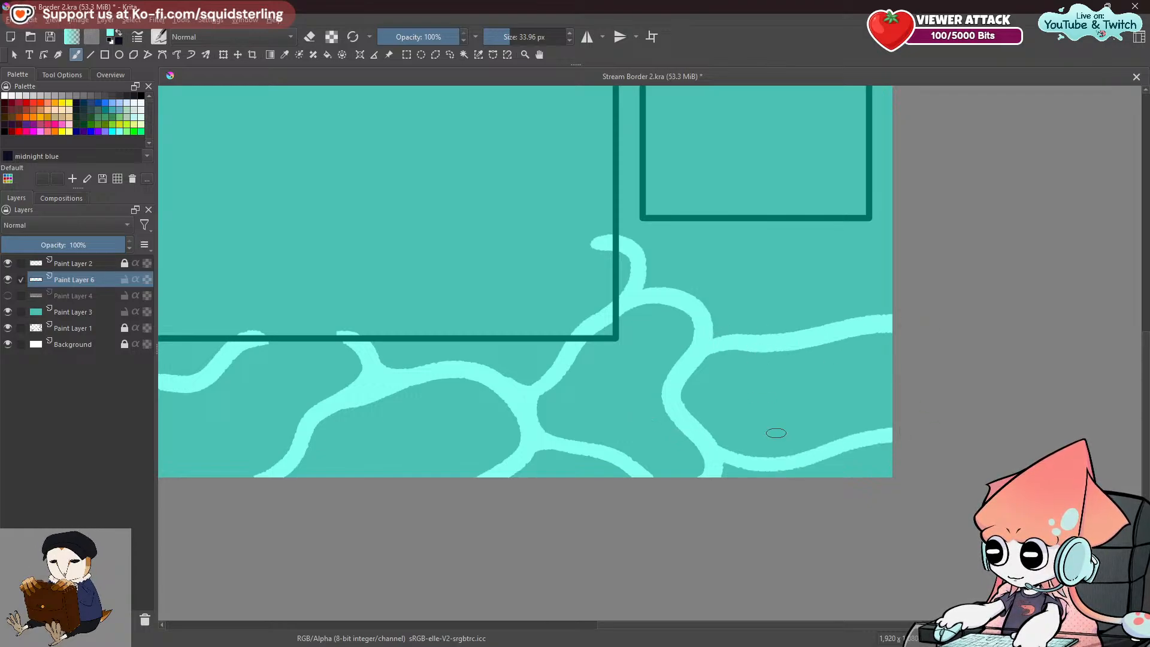
Branch two water lines upward from the lines below the small frame to behind its bottom edge.
mouse_move(761, 344)
mouse_down()
mouse_move(713, 477)
mouse_move(787, 315)
mouse_up()
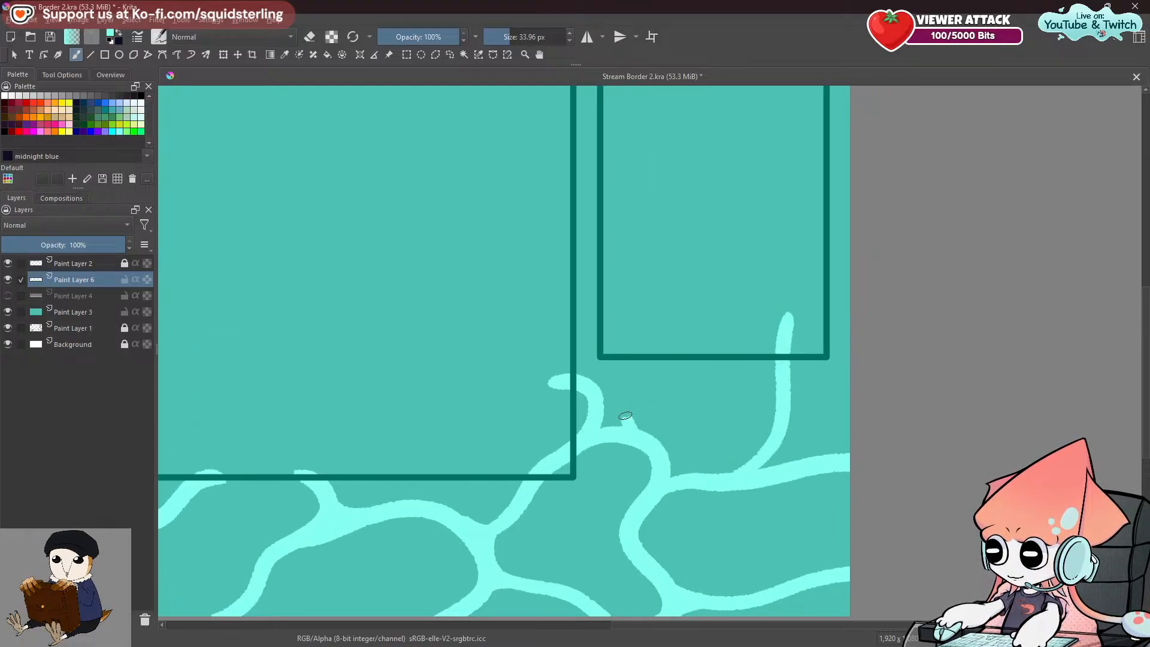
key(ctrl+z)
drag(597, 409, 652, 341)
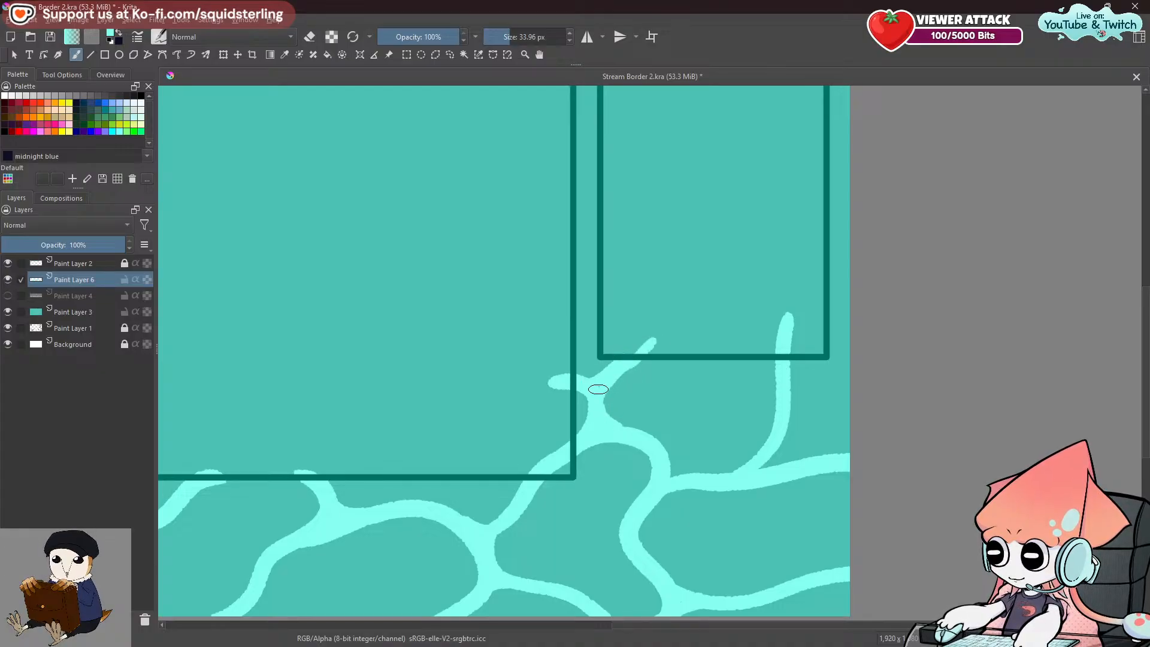
Paint an arched water line across the gap between the large and small frames.
mouse_move(556, 191)
mouse_down()
mouse_move(596, 203)
mouse_move(623, 236)
mouse_move(626, 217)
mouse_move(611, 222)
mouse_up()
key(ctrl+z)
key(ctrl+z)
drag(546, 246, 648, 259)
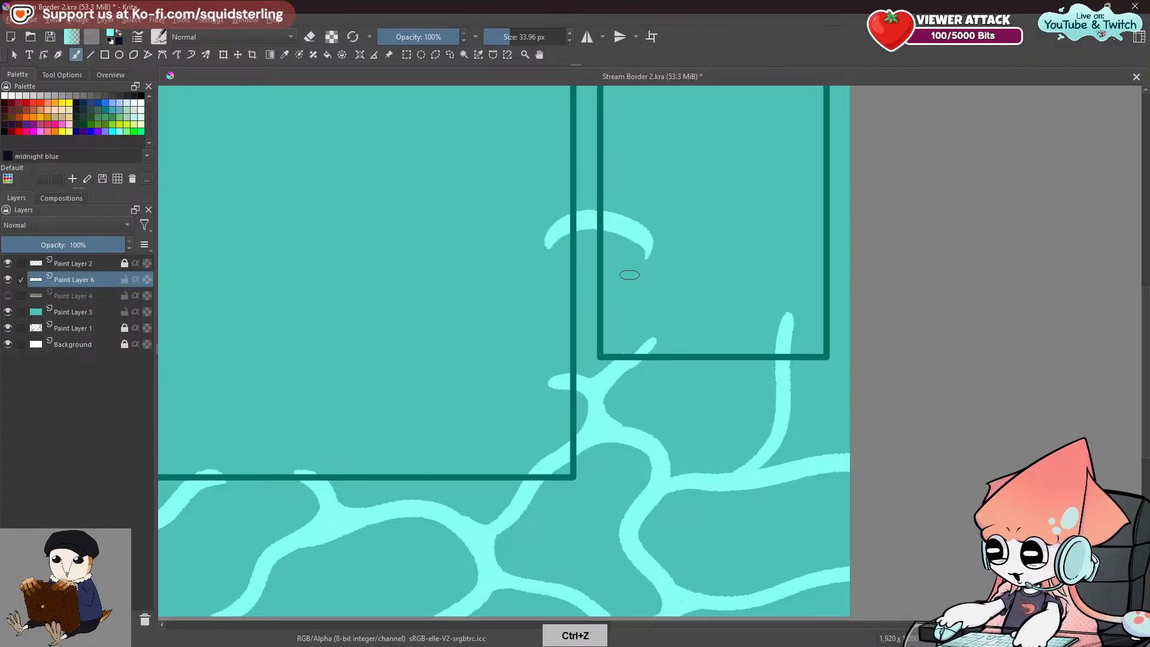
Fill in the junction where the upright water line meets the wavy line below the small frame.
drag(589, 291, 592, 436)
drag(810, 340, 719, 237)
drag(732, 319, 674, 283)
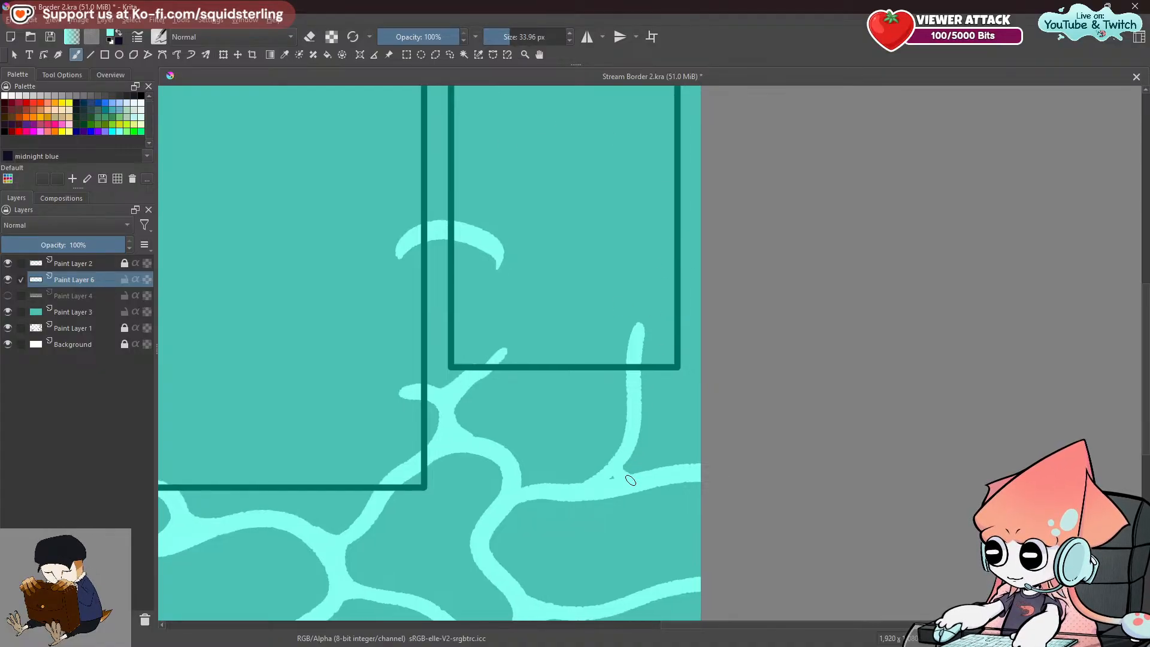
key(ctrl+z)
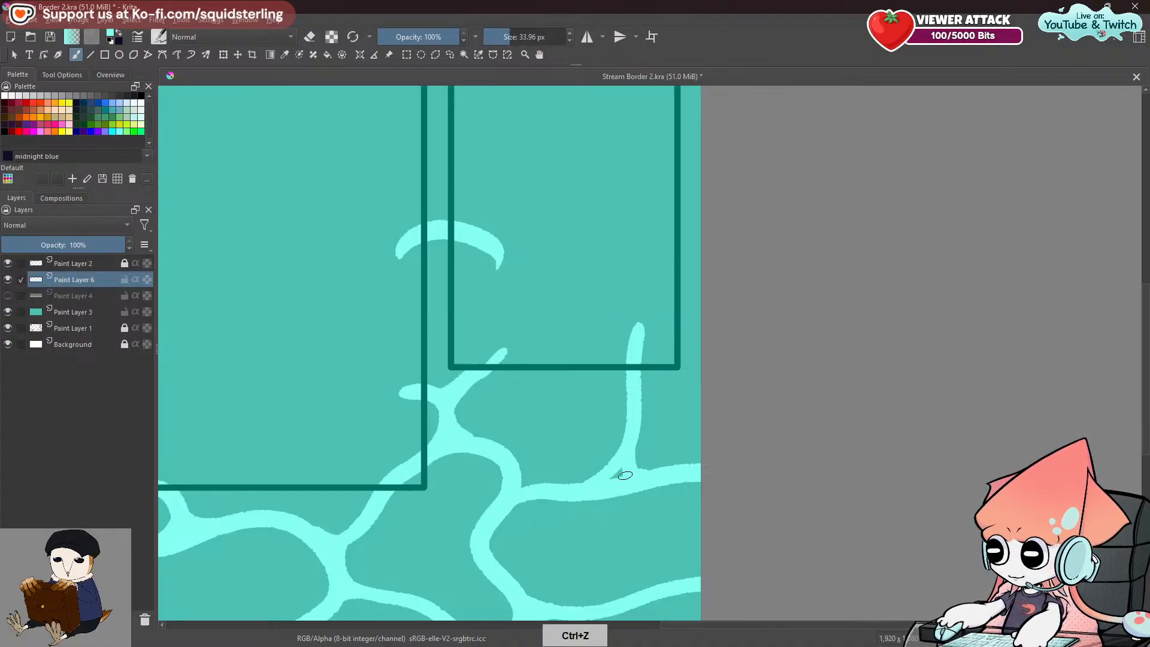
drag(628, 476, 631, 471)
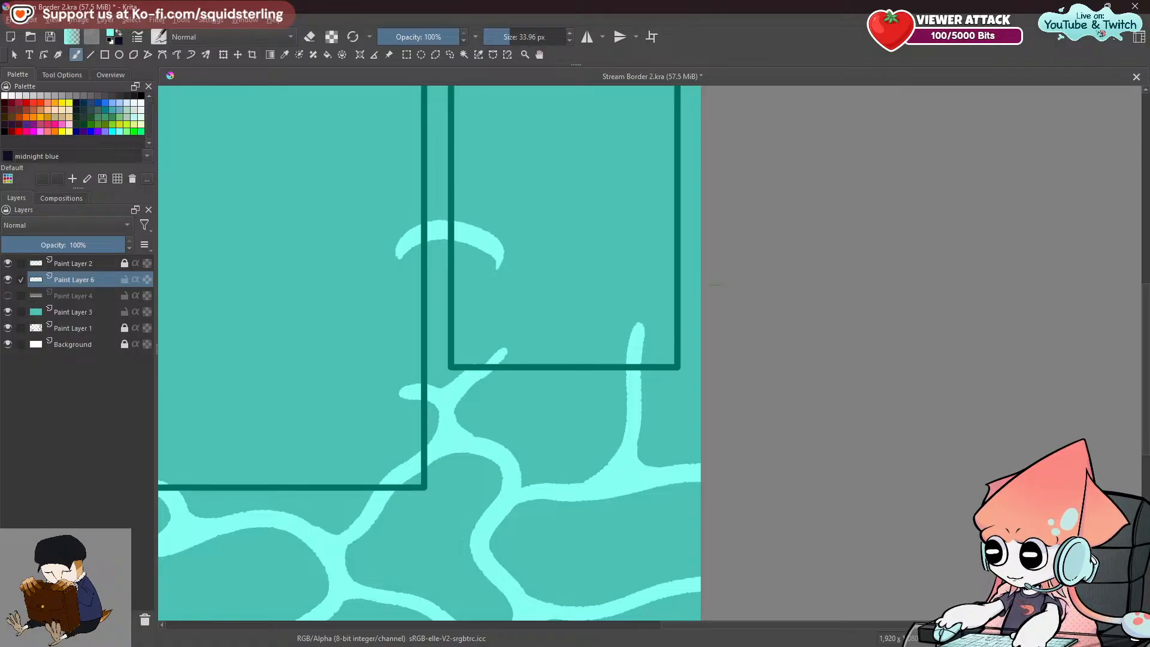
Paint short water lines along the canvas's right and top edges around the small frame and across the gap between the frames.
drag(747, 213, 735, 386)
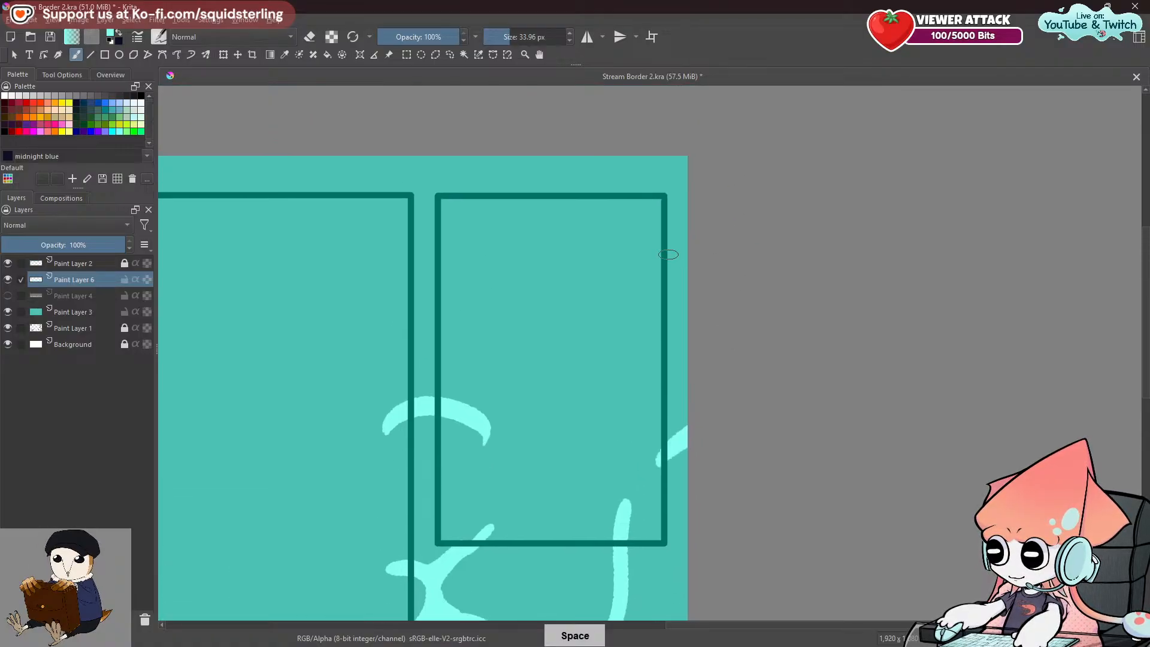
mouse_move(670, 254)
mouse_down()
mouse_move(670, 300)
mouse_move(718, 363)
mouse_up()
drag(608, 157, 590, 203)
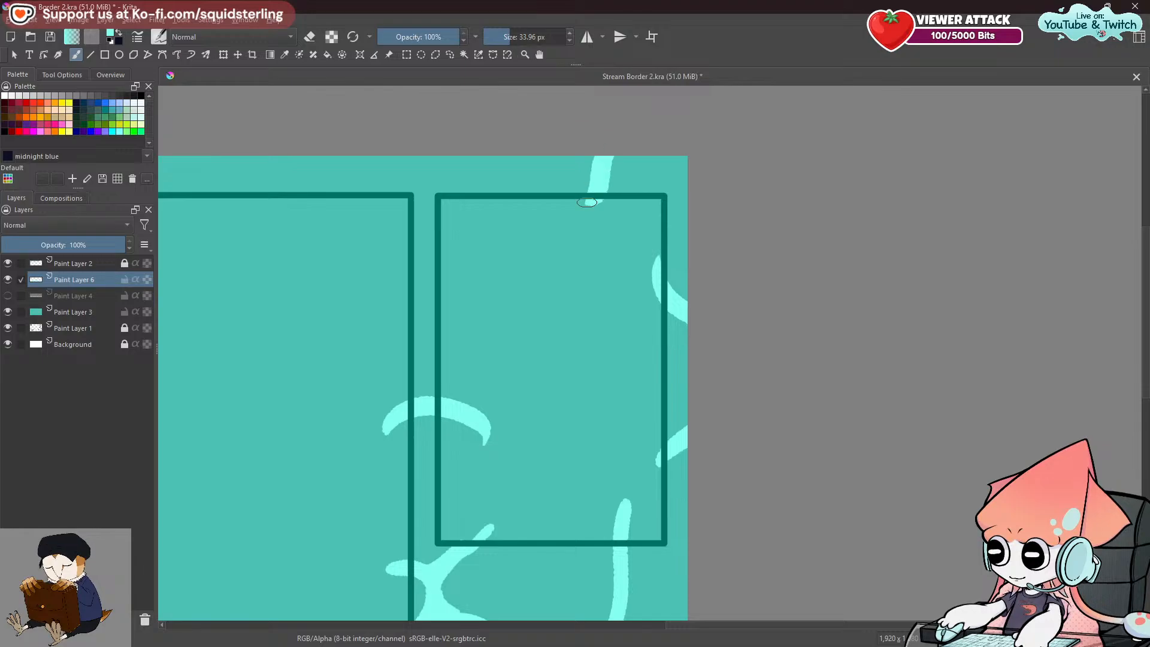
mouse_move(435, 149)
mouse_down()
mouse_move(483, 208)
mouse_move(397, 226)
mouse_move(386, 247)
mouse_up()
mouse_move(400, 307)
mouse_down()
mouse_move(458, 341)
mouse_move(390, 292)
mouse_move(515, 218)
mouse_move(708, 304)
mouse_up()
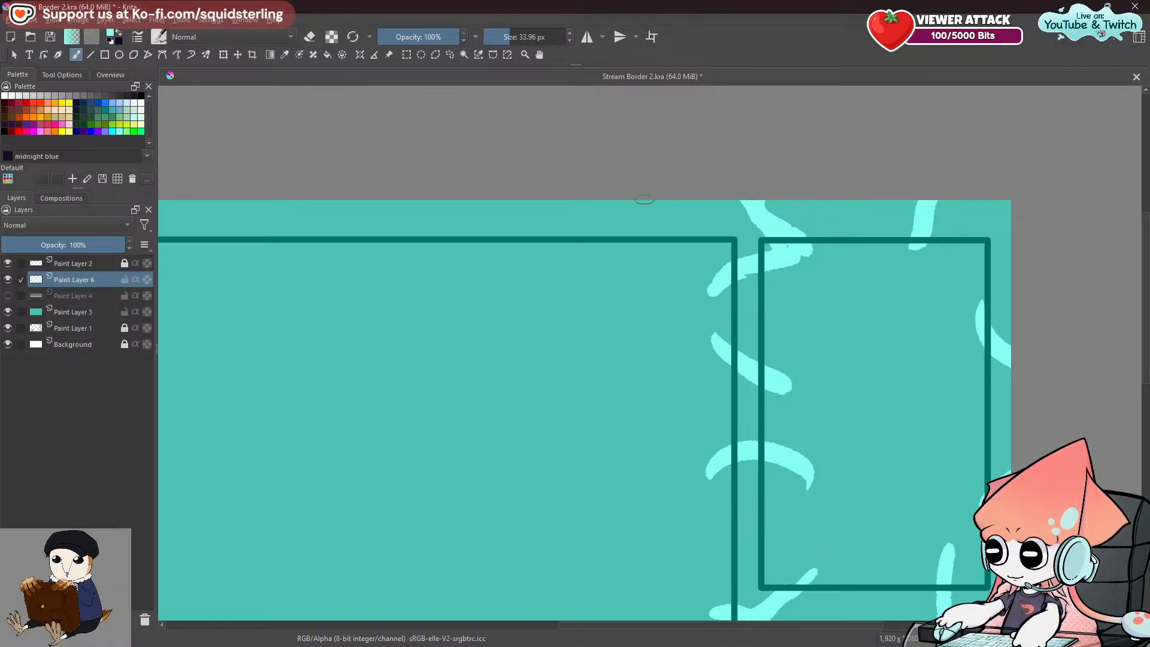
Paint three curved water lines from the canvas's top edge down behind the large frame's upper edge.
mouse_move(567, 193)
mouse_down()
mouse_move(592, 259)
mouse_move(877, 212)
mouse_up()
drag(535, 174, 614, 247)
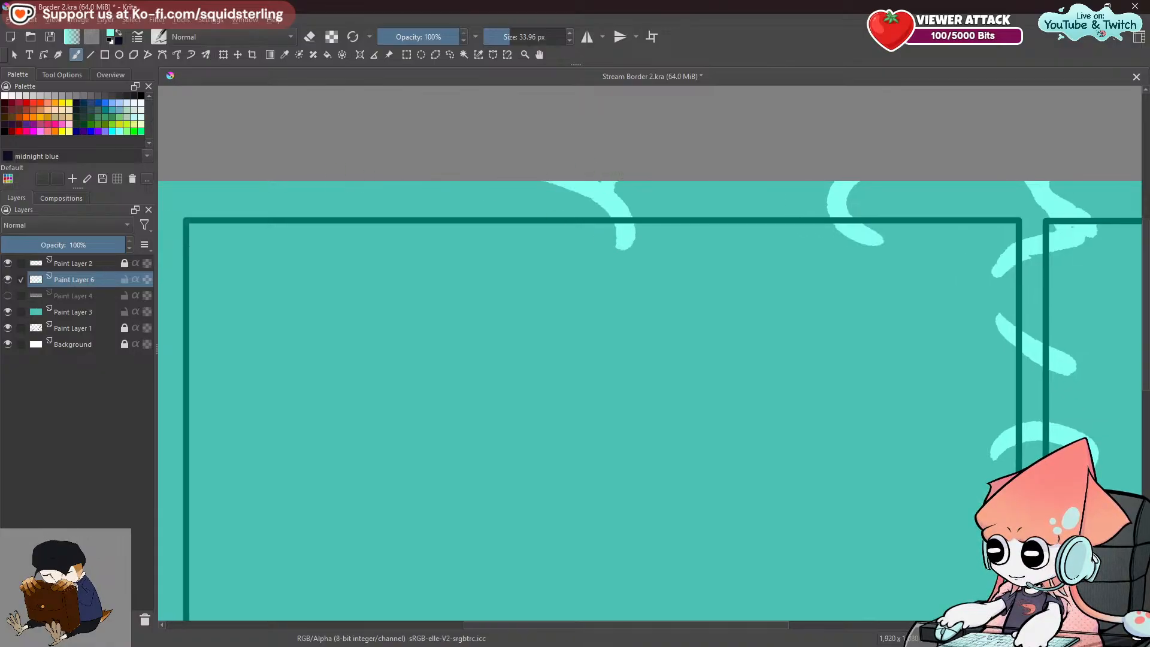
drag(393, 188, 353, 234)
mouse_move(351, 192)
mouse_down()
mouse_move(580, 216)
mouse_move(569, 229)
mouse_up()
Paint a branching water line around the large frame's upper-left corner, reaching the canvas's top and left edges.
drag(486, 280, 560, 279)
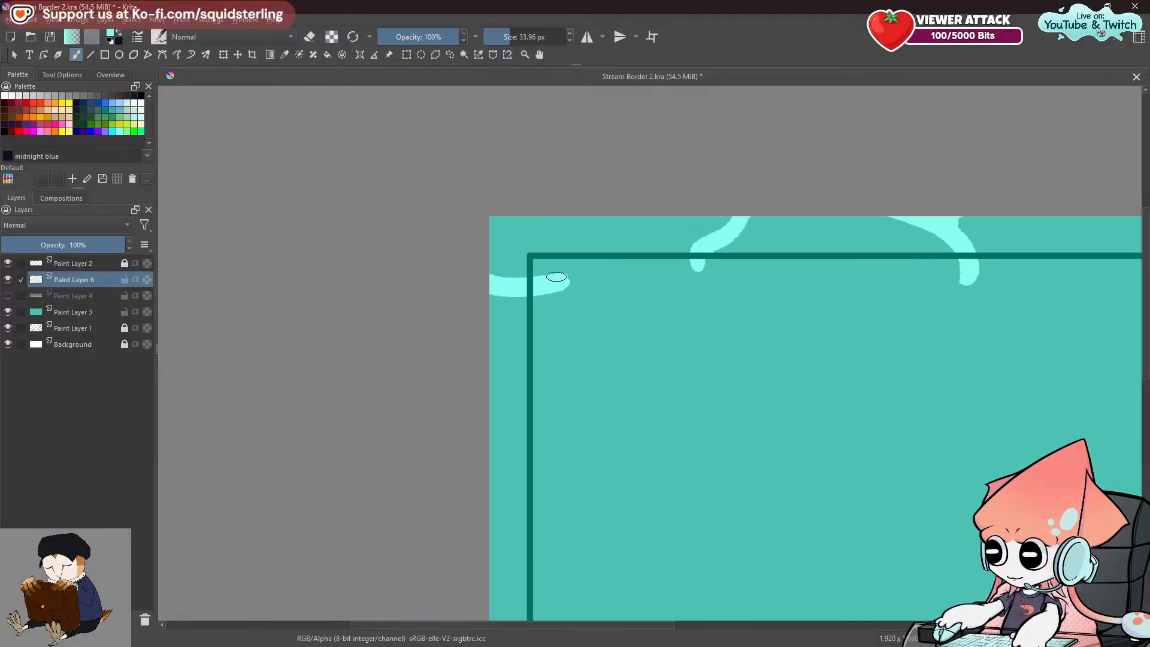
key(ctrl+z)
mouse_move(532, 216)
mouse_down()
mouse_move(509, 255)
mouse_move(560, 292)
mouse_move(505, 162)
mouse_up()
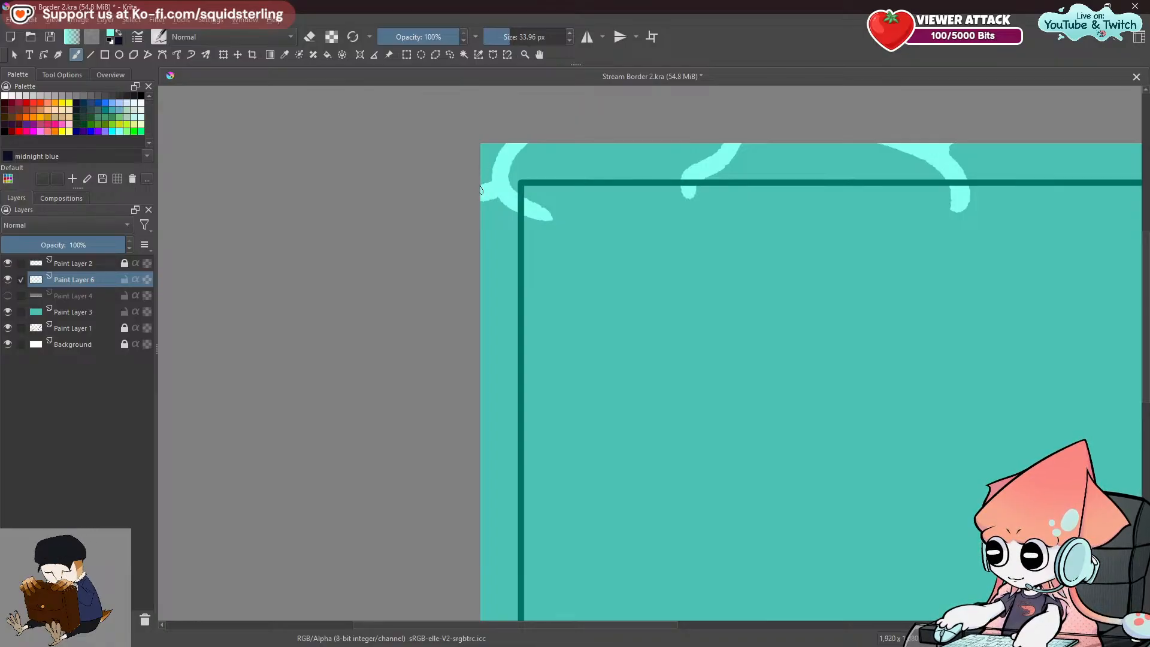
Paint two short water lines from the canvas's left edge to behind the large frame's left side.
mouse_move(472, 344)
mouse_down()
mouse_move(545, 395)
mouse_move(561, 146)
mouse_up()
key(ctrl+z)
drag(521, 245, 453, 326)
key(ctrl+z)
drag(527, 247, 469, 297)
drag(527, 232, 472, 288)
key(ctrl+z)
drag(526, 238, 470, 291)
Paint a water line from the canvas's left edge to the large frame's lower-left corner and extend the junction to the bottom edge.
mouse_move(469, 406)
mouse_down()
mouse_move(506, 468)
mouse_move(551, 423)
mouse_up()
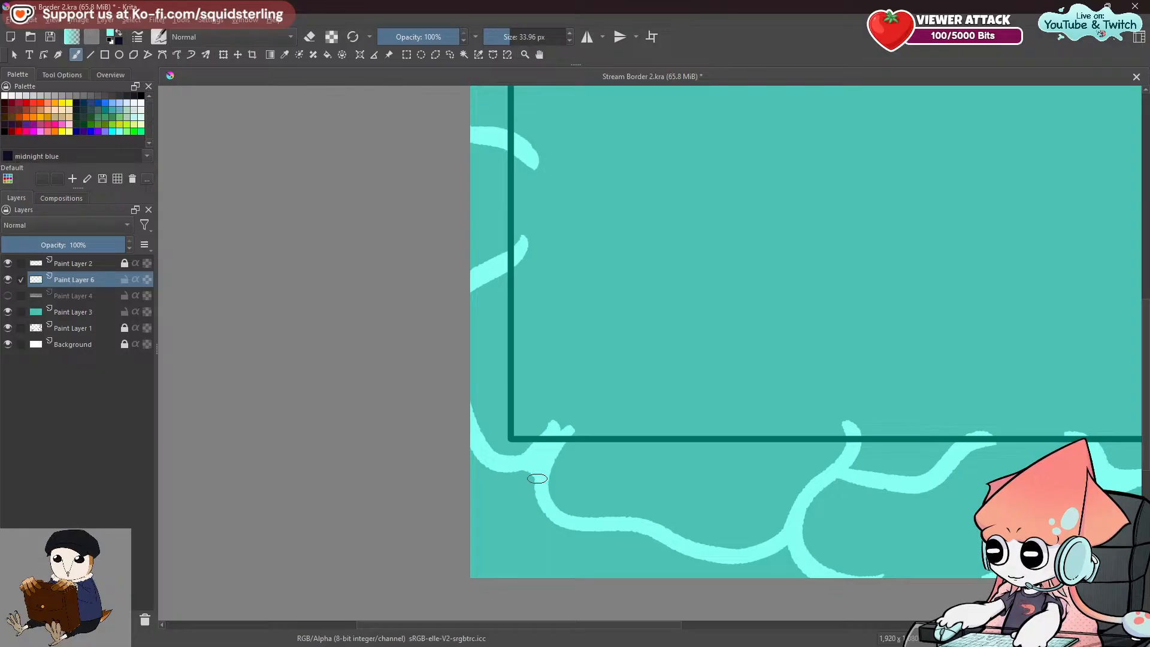
mouse_move(546, 519)
mouse_down()
mouse_move(473, 565)
mouse_move(554, 519)
mouse_move(503, 578)
mouse_up()
key(ctrl+z)
key(ctrl+z)
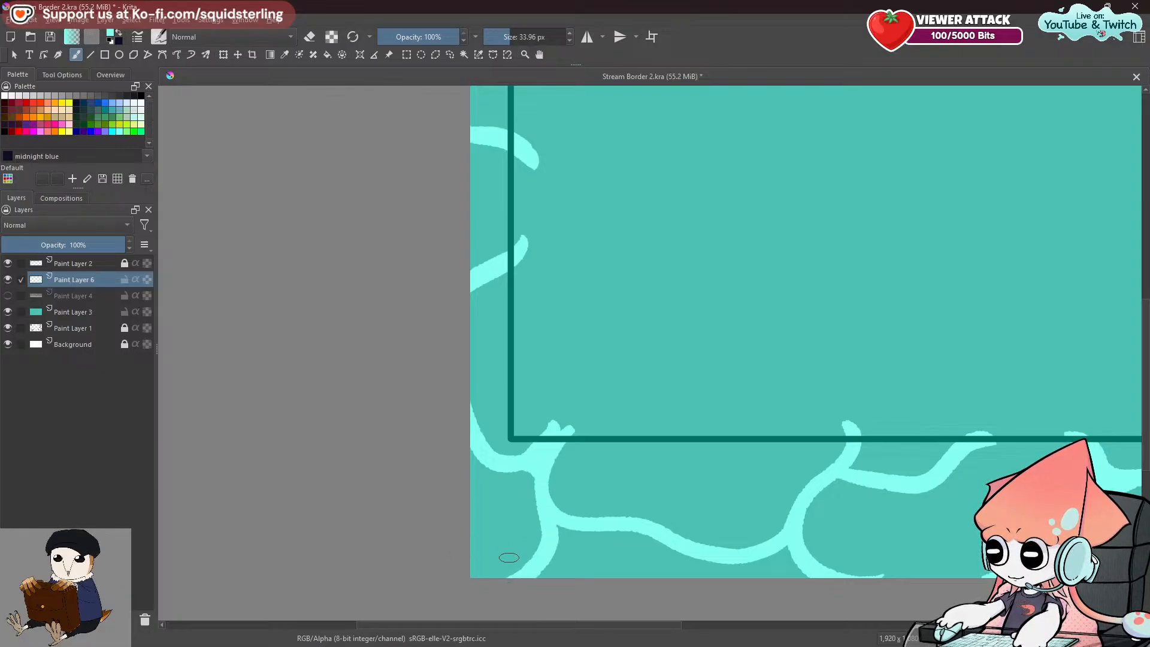
key(ctrl+z)
mouse_move(538, 476)
mouse_down()
mouse_move(536, 551)
mouse_move(565, 583)
mouse_up()
Examine the water lines across the whole border and along the large frame's bottom edge.
key(space)
drag(655, 460, 421, 337)
scroll(461, 355, down, 4)
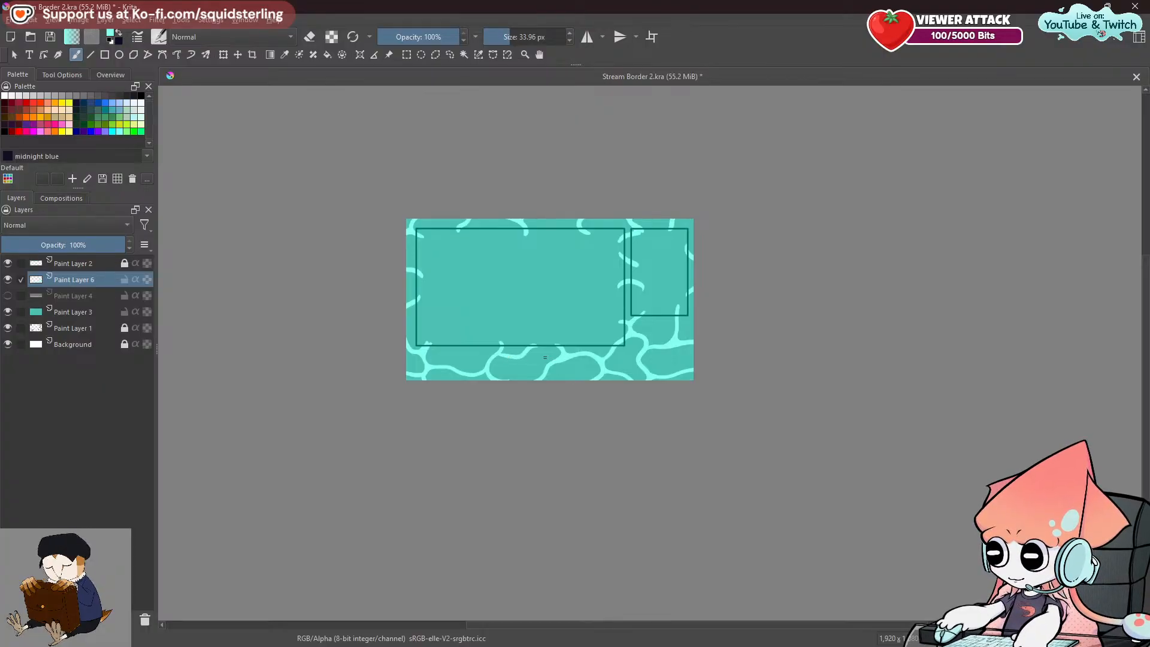
scroll(476, 342, up, 5)
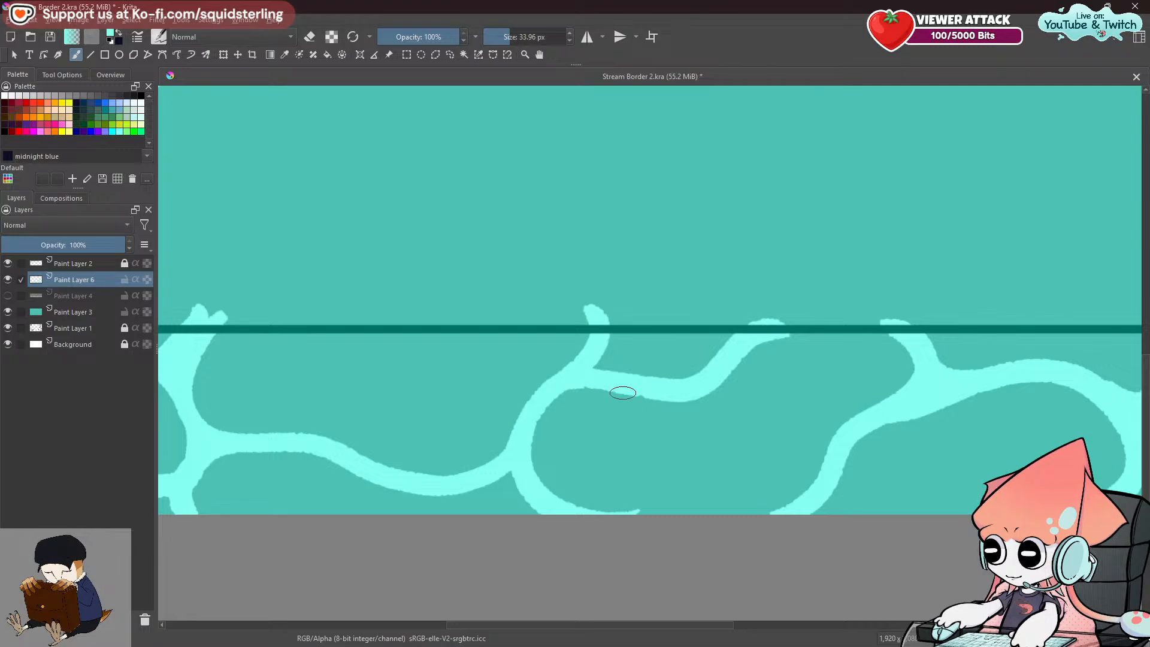
key(e)
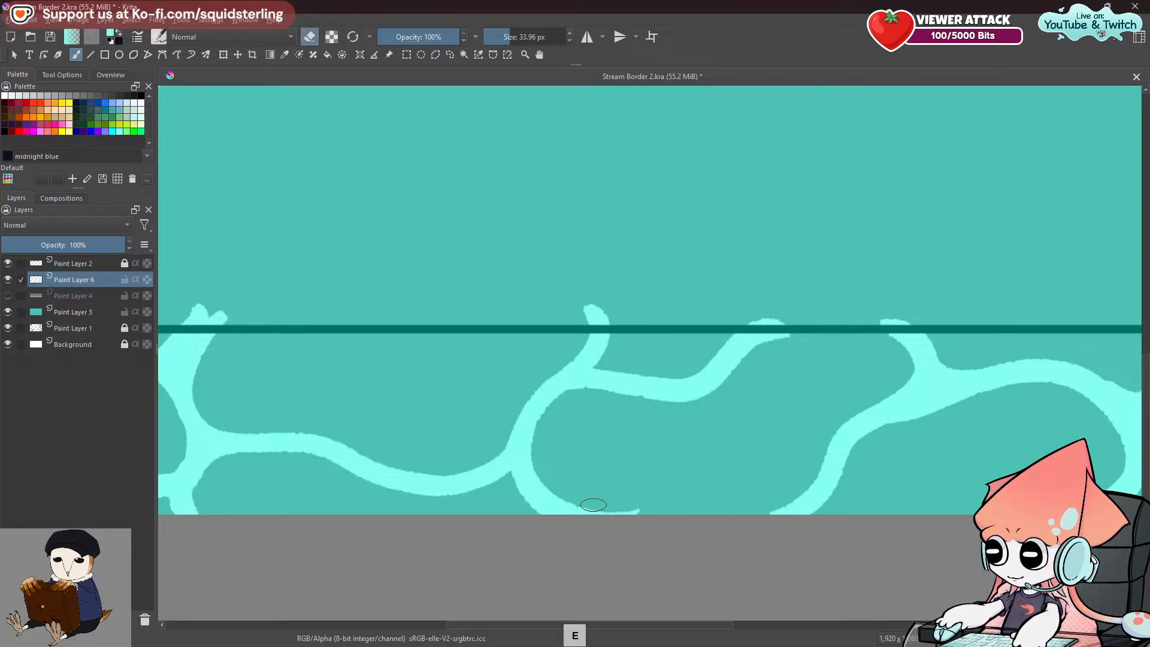
key(space)
drag(770, 398, 572, 420)
scroll(852, 352, down, 2)
scroll(851, 352, down, 1)
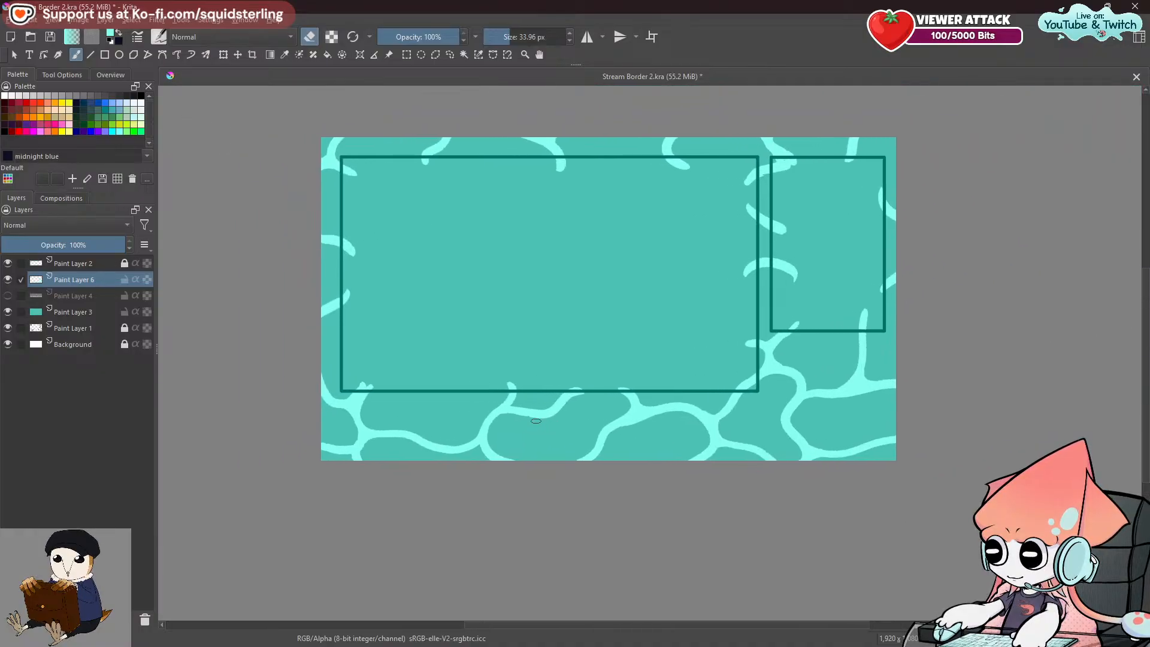
Rename the water-line layer as Top Line.
double_click(76, 279)
key(BackSpace)
text(Top Line)
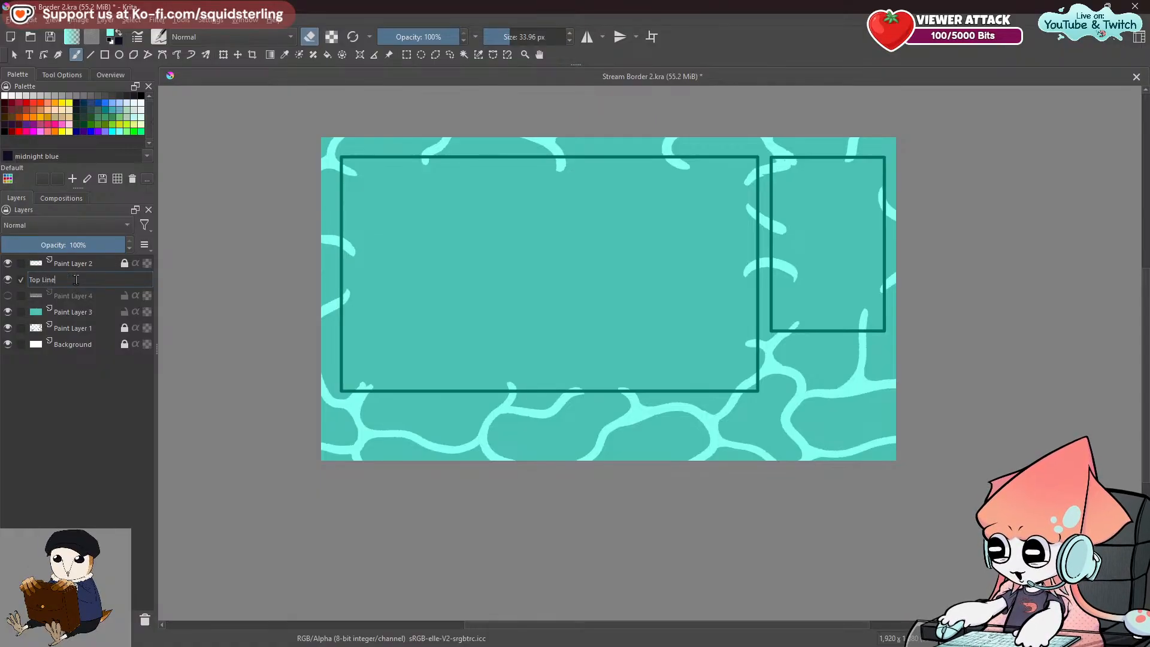
Switch to the Animation workspace and shrink the timeline's height to give the canvas more room.
click(230, 21)
mouse_move(267, 58)
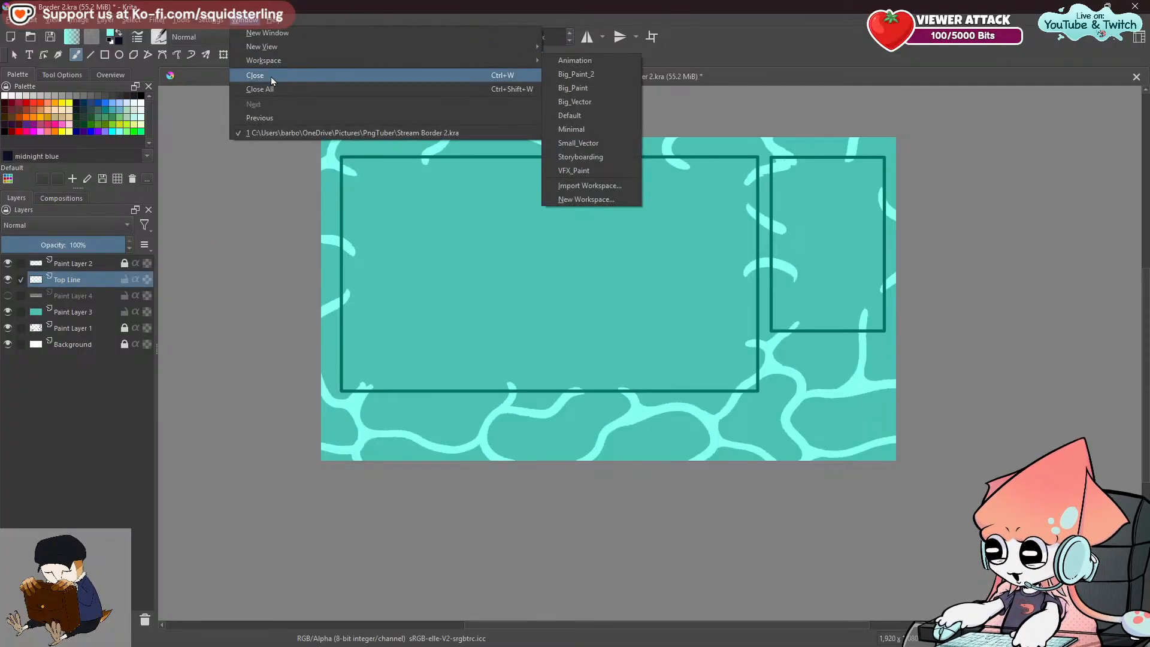
click(628, 61)
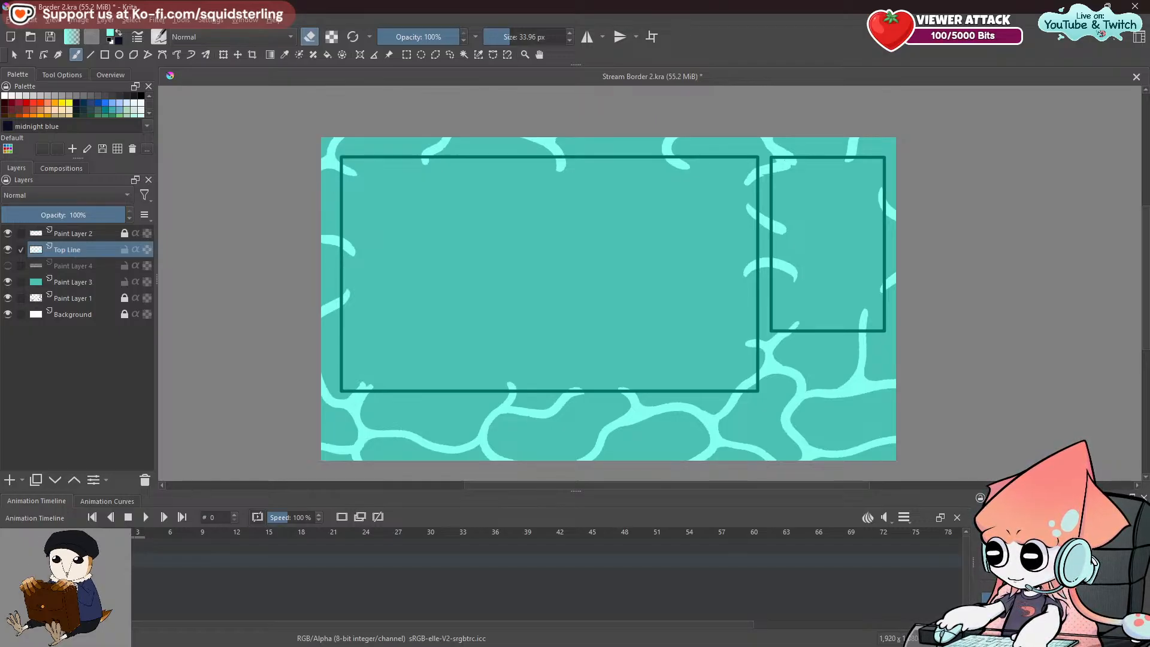
click(1144, 497)
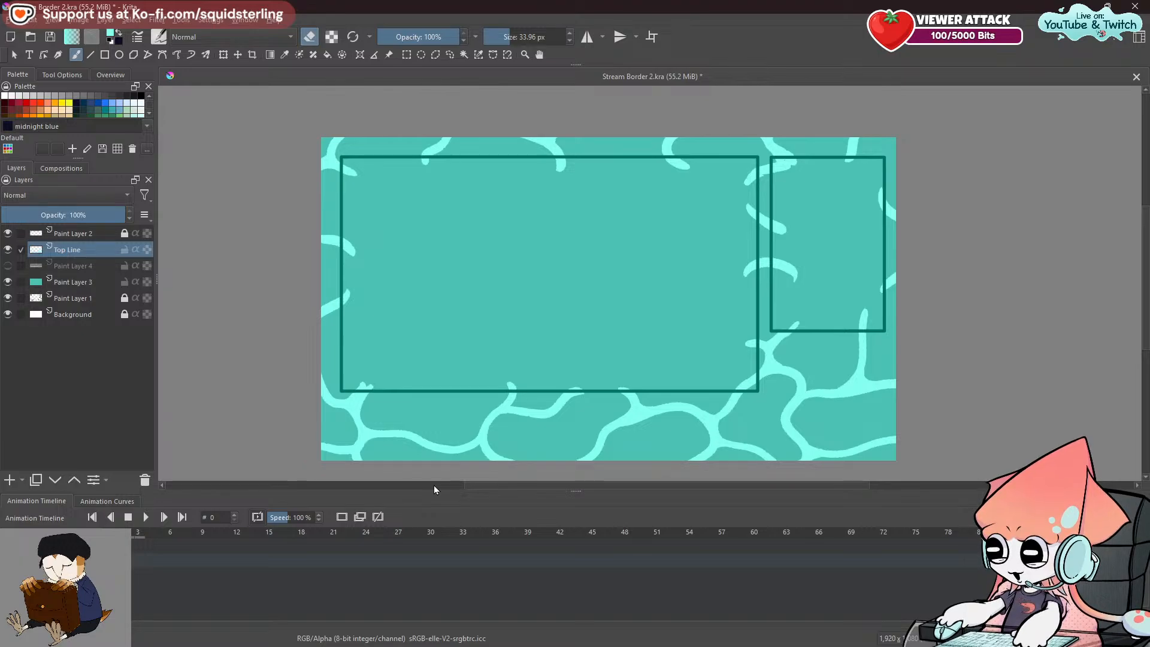
drag(574, 492, 567, 519)
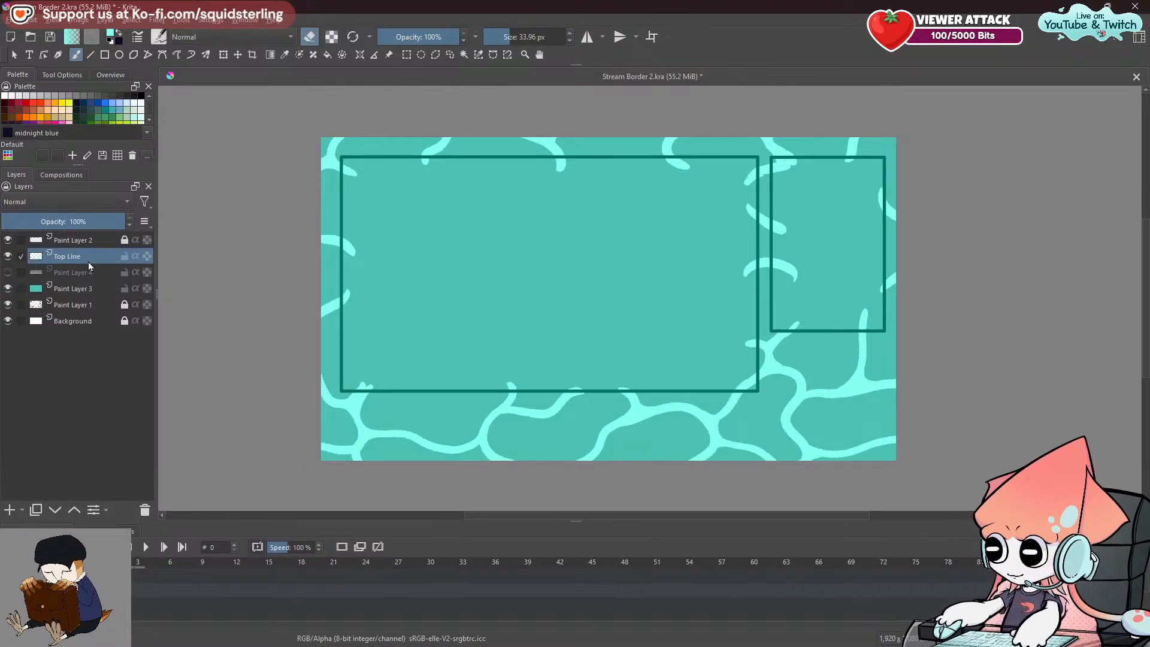
Show Paint Layer 4 and inspect its layer properties without changing them.
click(100, 271)
click(10, 272)
right_click(106, 280)
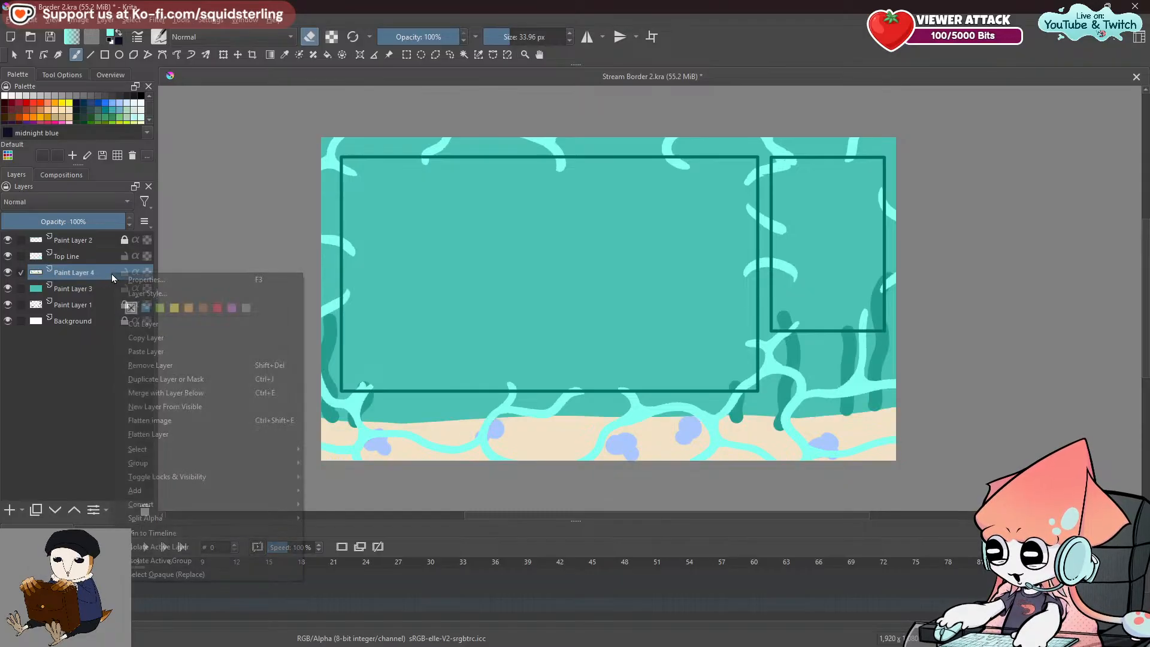
click(163, 280)
click(70, 271)
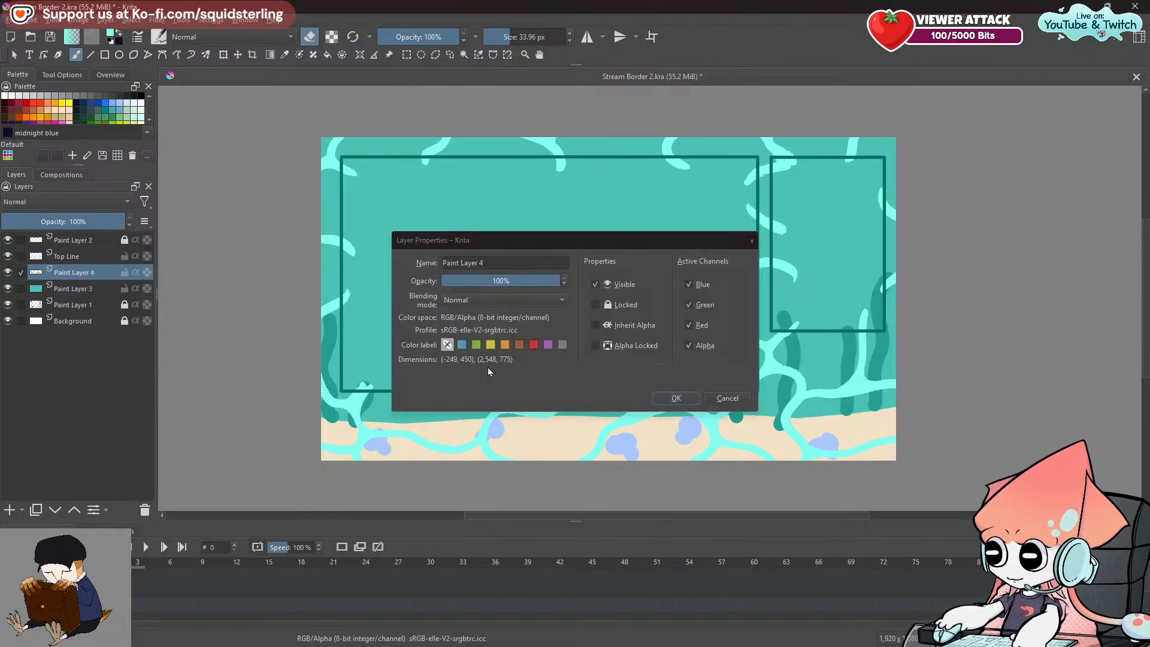
click(710, 398)
Move Paint Layer 4 below the Background layer, hide it, and check the Background's visibility.
mouse_move(62, 282)
mouse_down()
mouse_move(66, 326)
mouse_move(81, 331)
mouse_up()
click(7, 321)
click(8, 306)
click(8, 306)
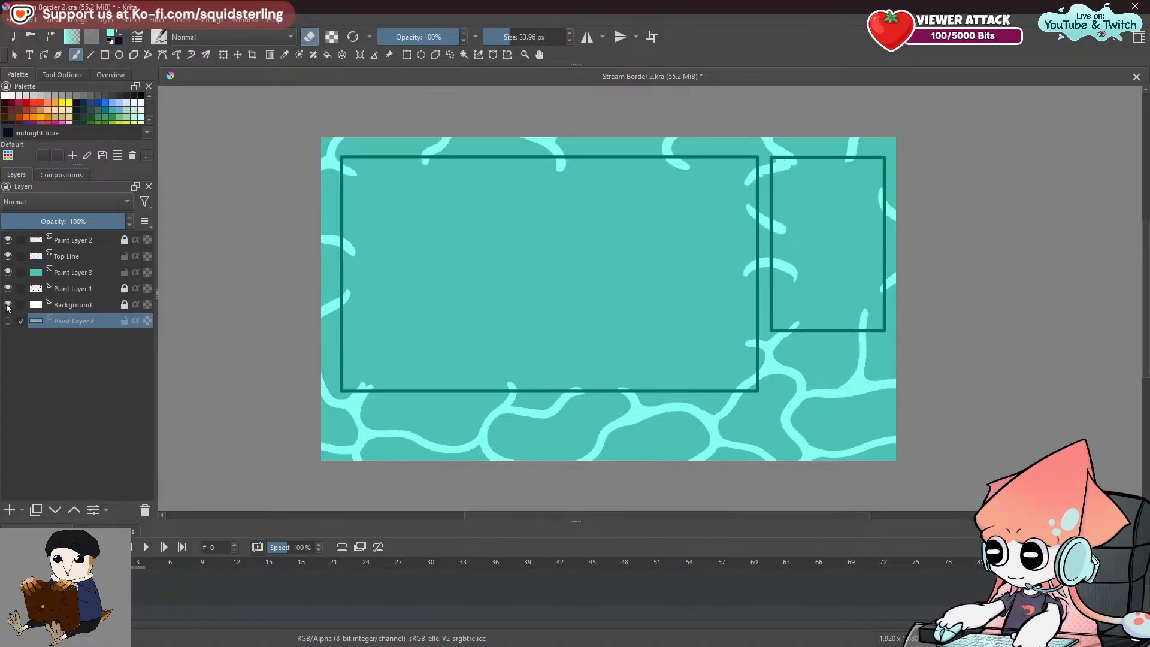
Unlock and remove the Background layer, and remove Paint Layer 4 as well.
right_click(77, 308)
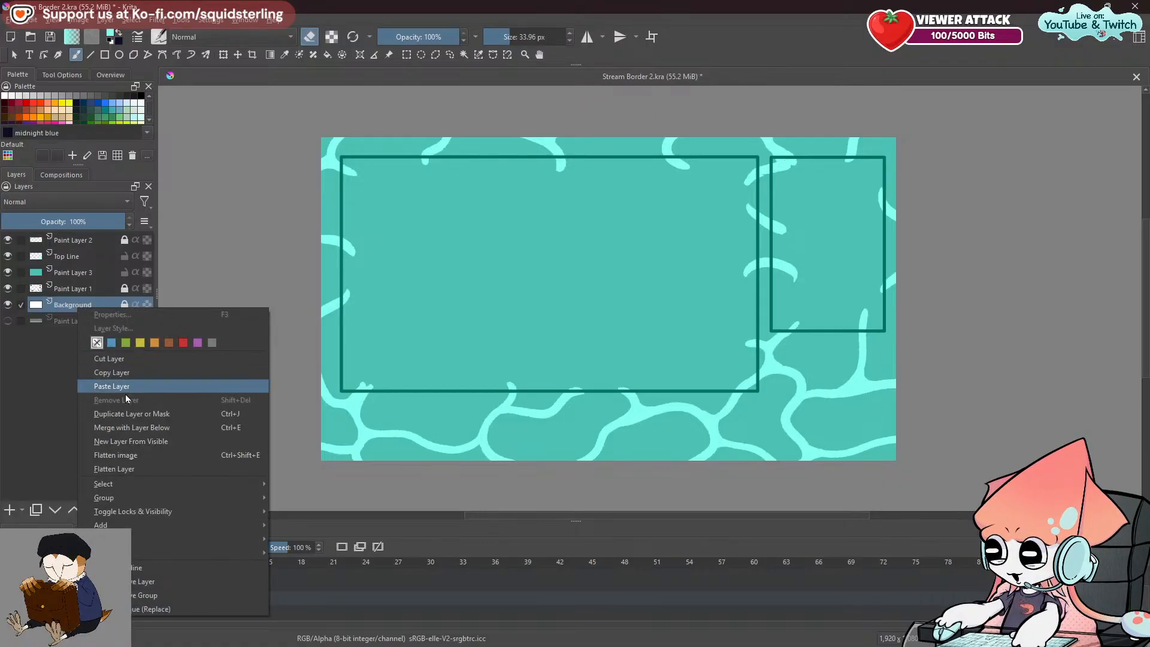
click(46, 298)
click(124, 306)
right_click(108, 309)
click(141, 401)
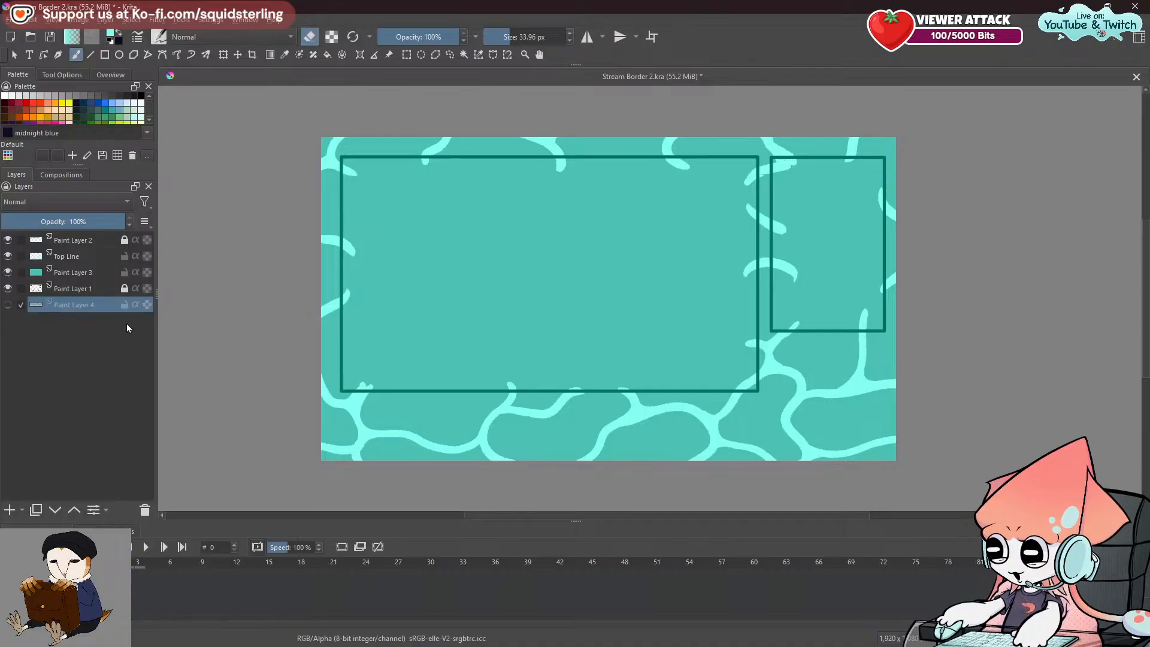
right_click(113, 304)
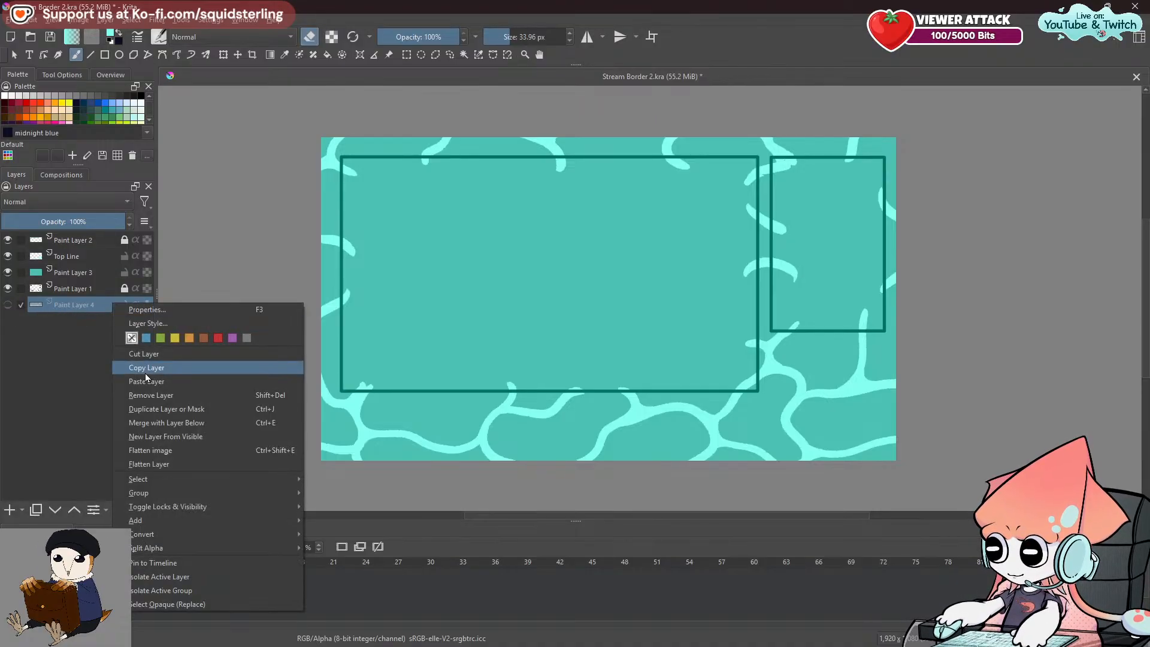
click(148, 395)
Copy Paint Layer 1 above Top Line and to the bottom of the layer stack, with both copies hidden.
click(7, 290)
click(7, 289)
mouse_move(49, 288)
mouse_down()
mouse_move(60, 241)
mouse_move(72, 319)
mouse_up()
click(7, 256)
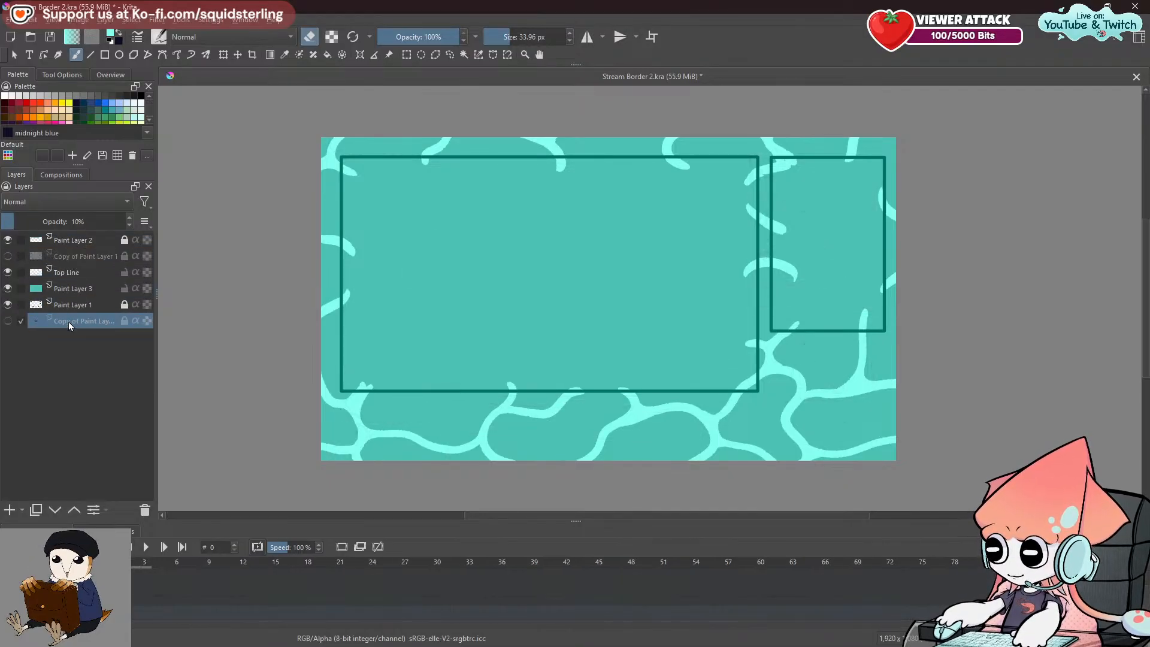
Rename the bottom copy of Paint Layer 1 as Sketch.
double_click(68, 322)
text(S)
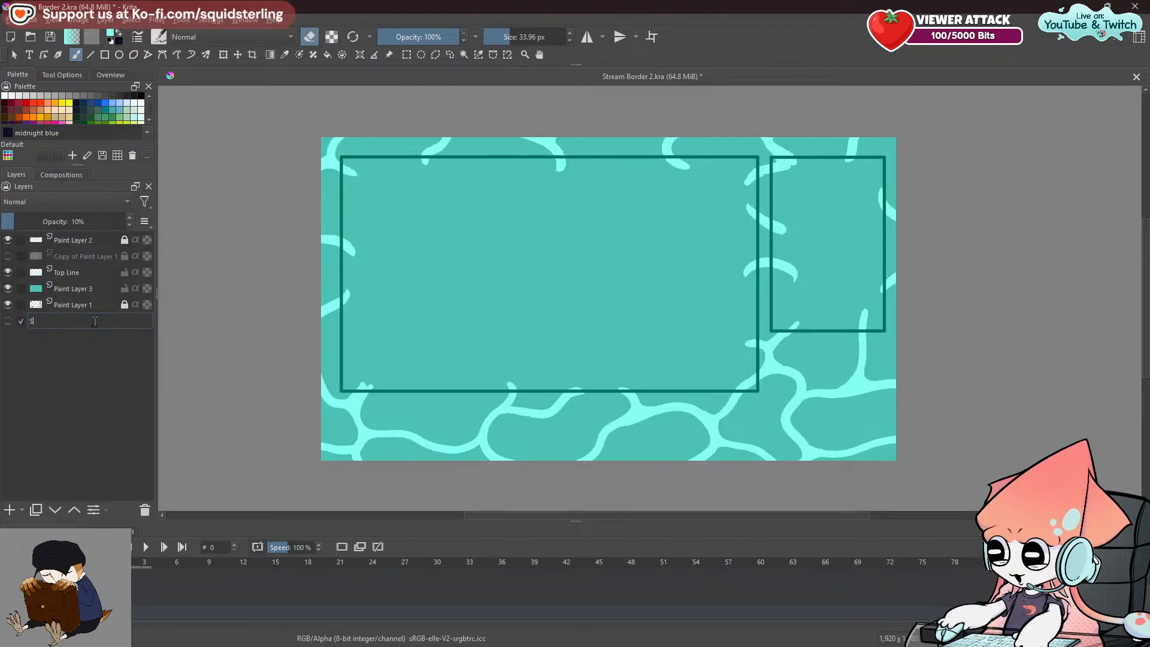
text(ketch)
key(Return)
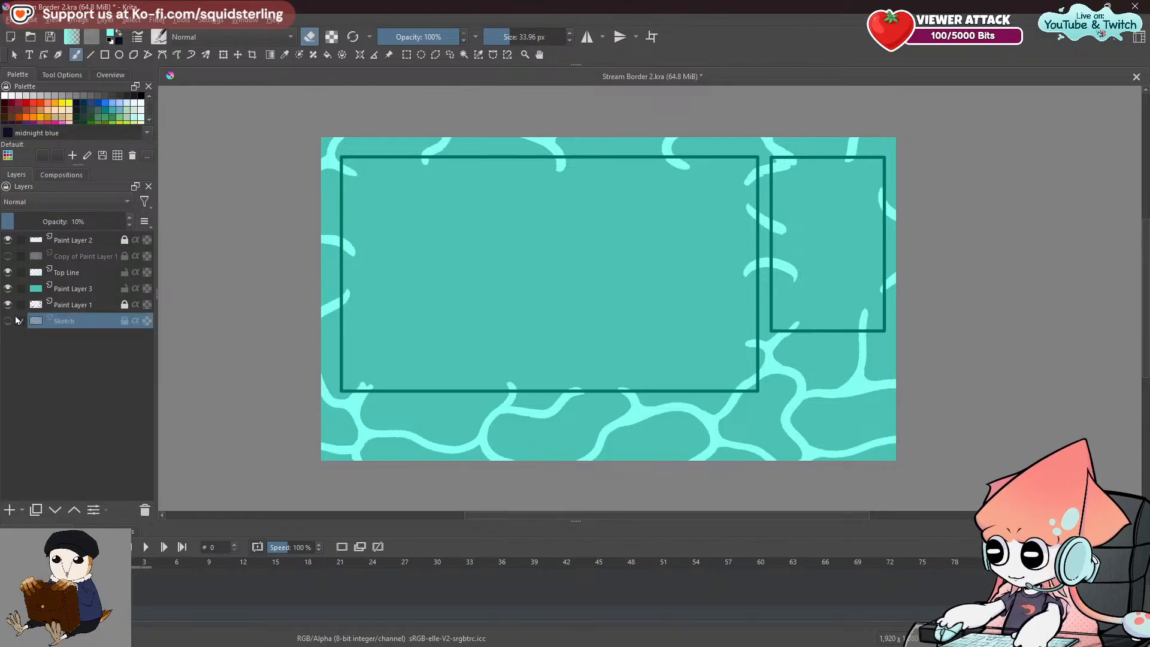
Place another copy of Paint Layer 1 directly above Top Line and leave it visible.
click(66, 305)
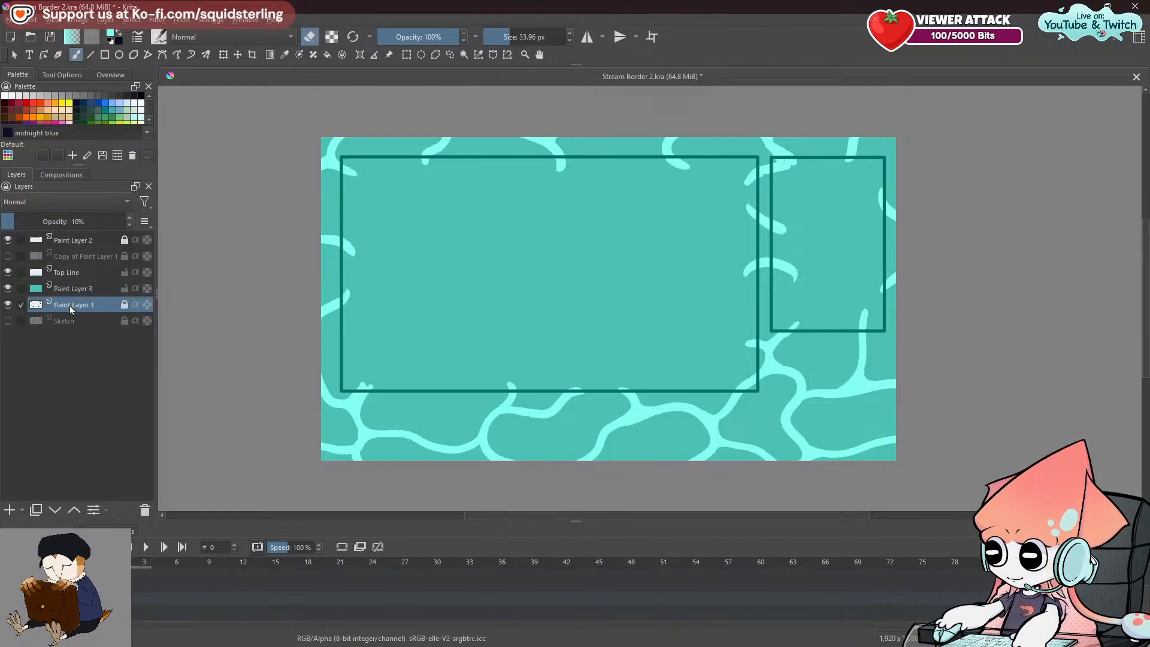
drag(76, 304, 77, 267)
click(8, 272)
click(7, 272)
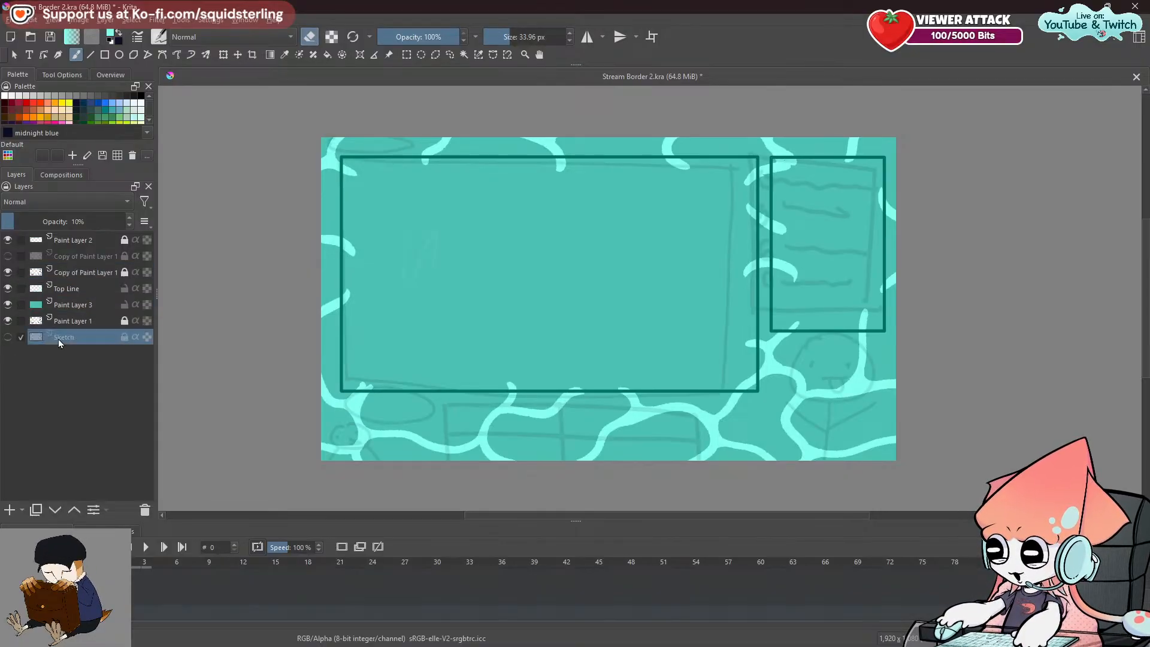
Try removing the visible copy of Paint Layer 1 directly above Top Line, and undo the removal.
click(71, 291)
click(81, 272)
right_click(95, 270)
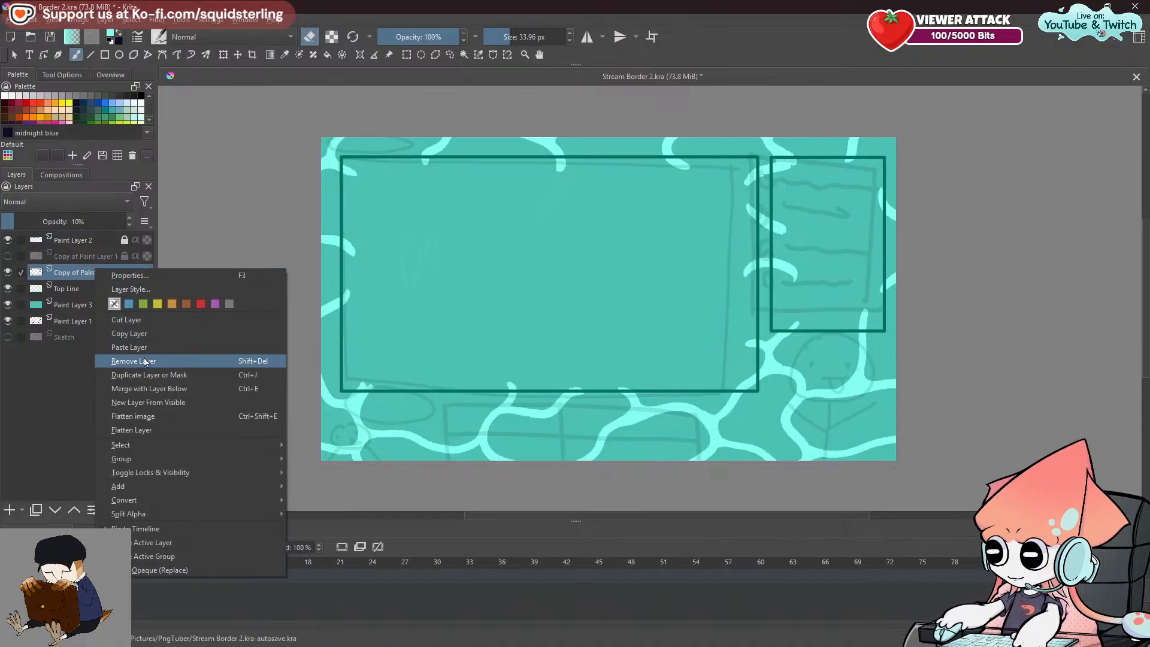
click(145, 359)
click(8, 304)
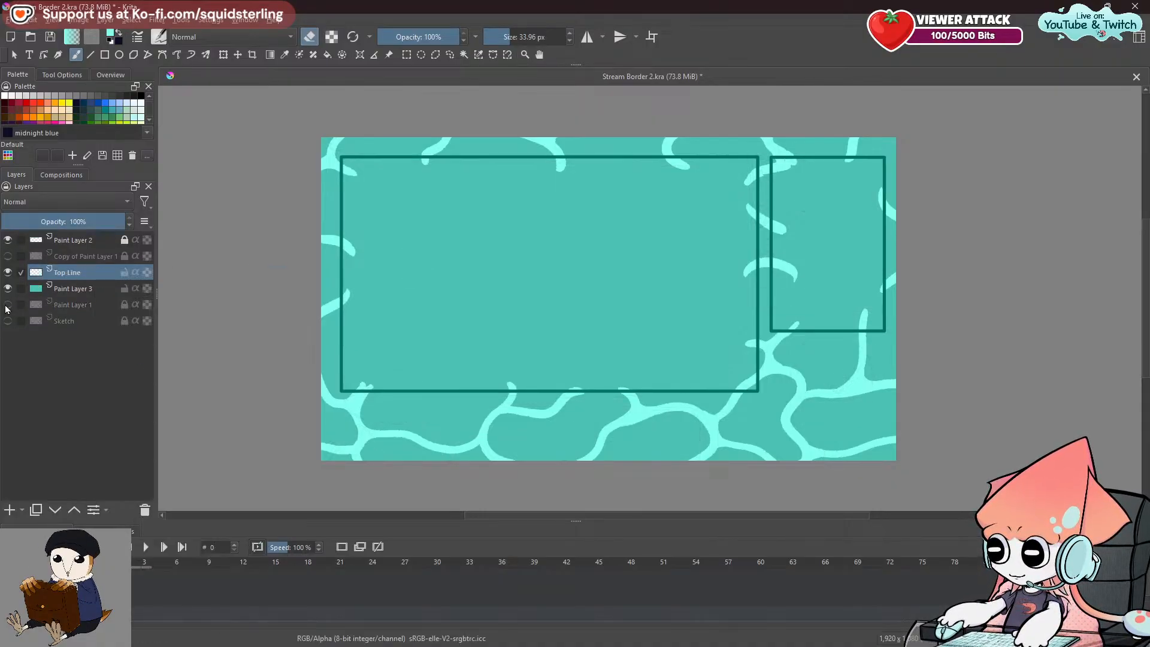
click(8, 304)
click(83, 304)
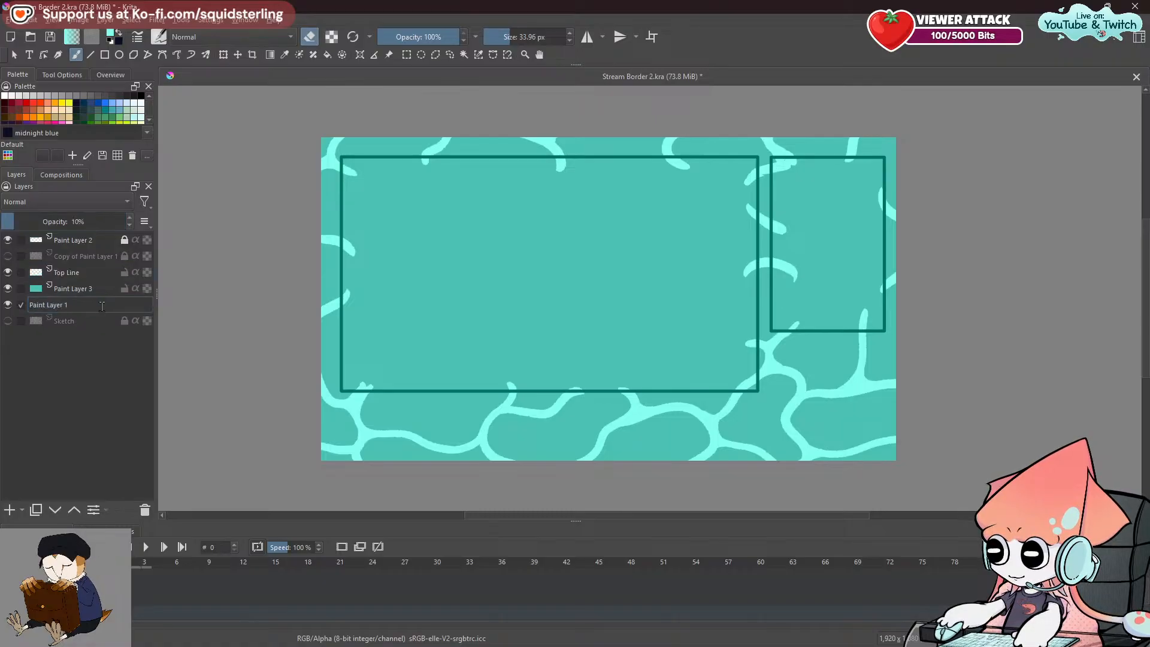
key(ctrl+z)
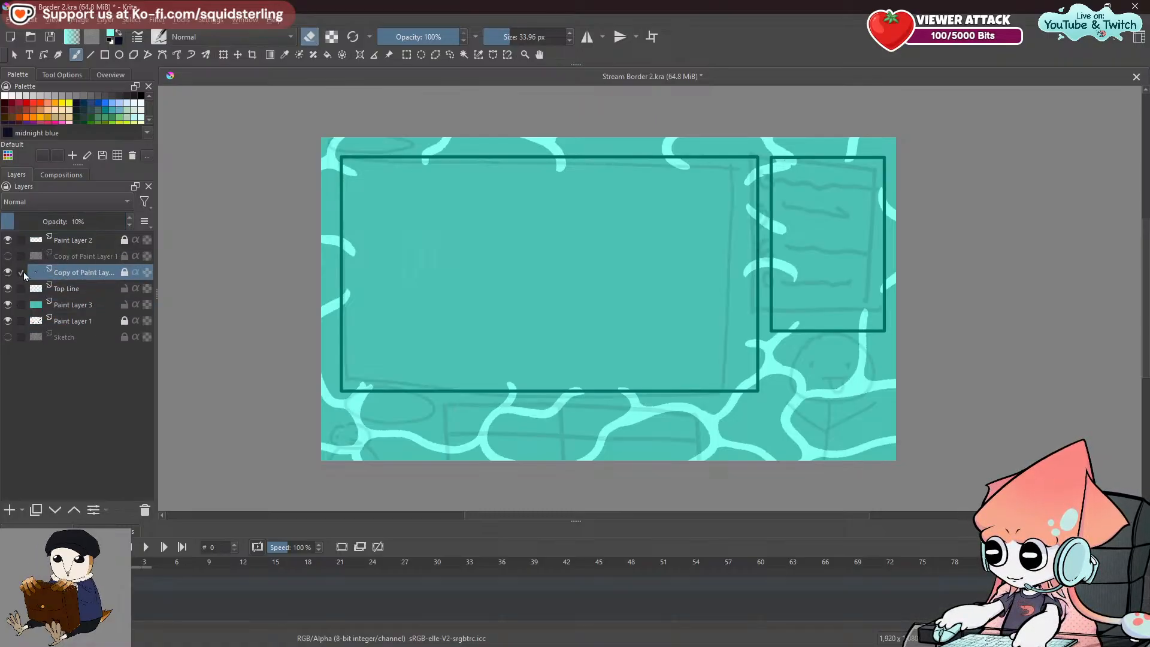
Remove both copies of Paint Layer 1 that sit above the Top Line layer.
right_click(92, 271)
click(76, 271)
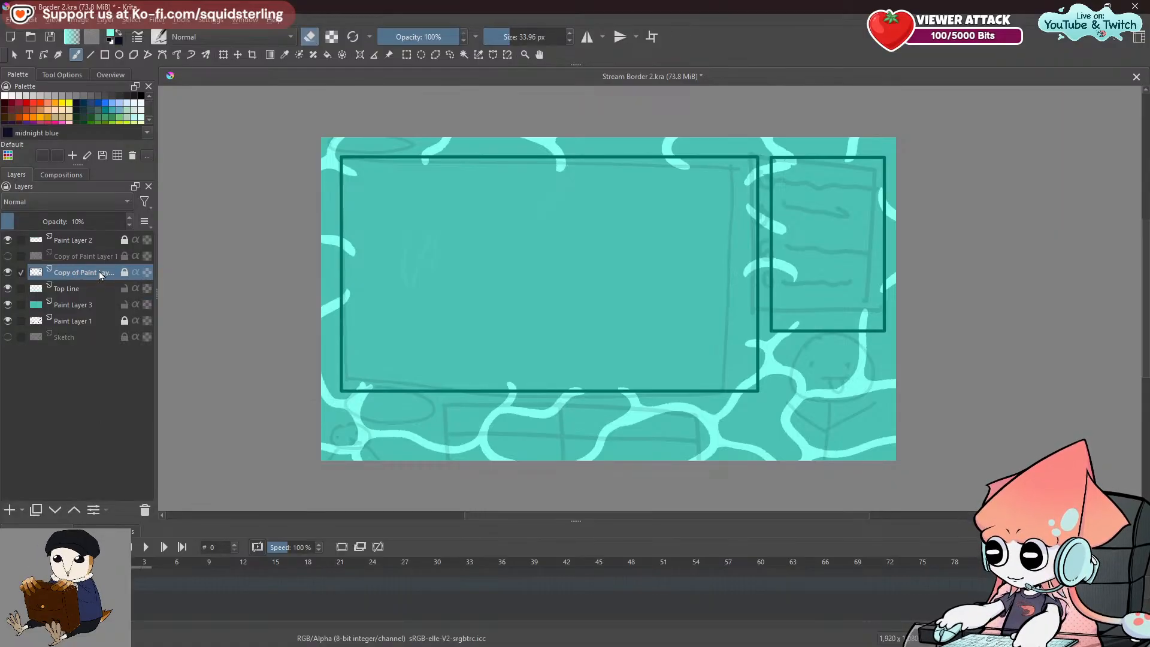
key(shift+Delete)
key(ctrl+z)
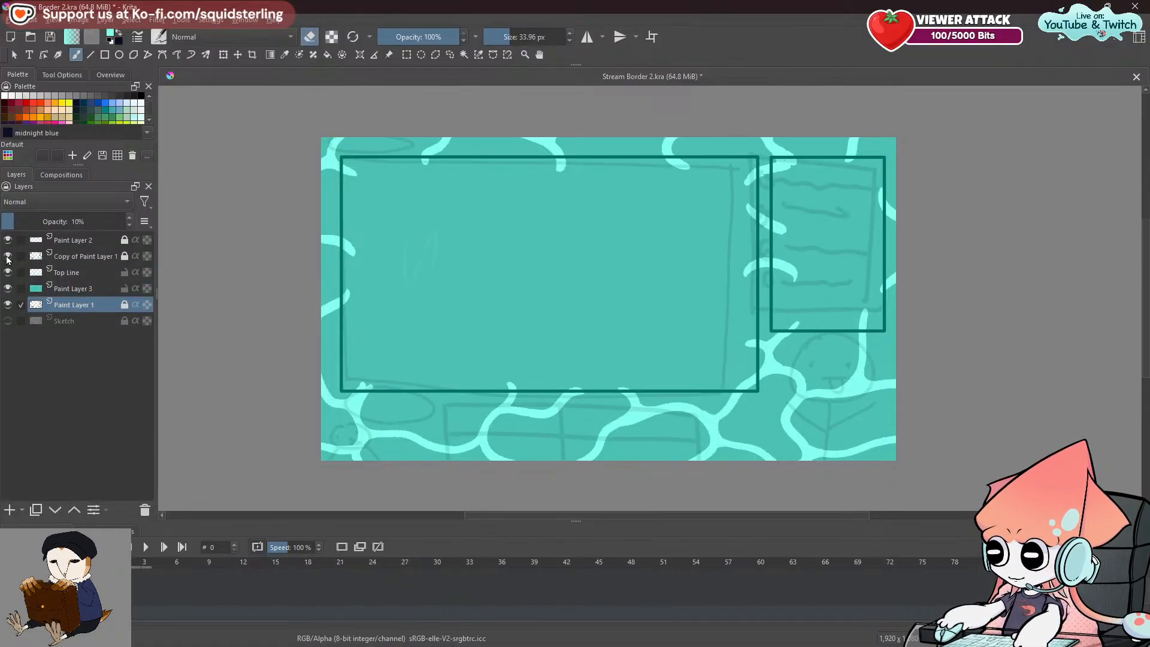
click(88, 257)
right_click(96, 257)
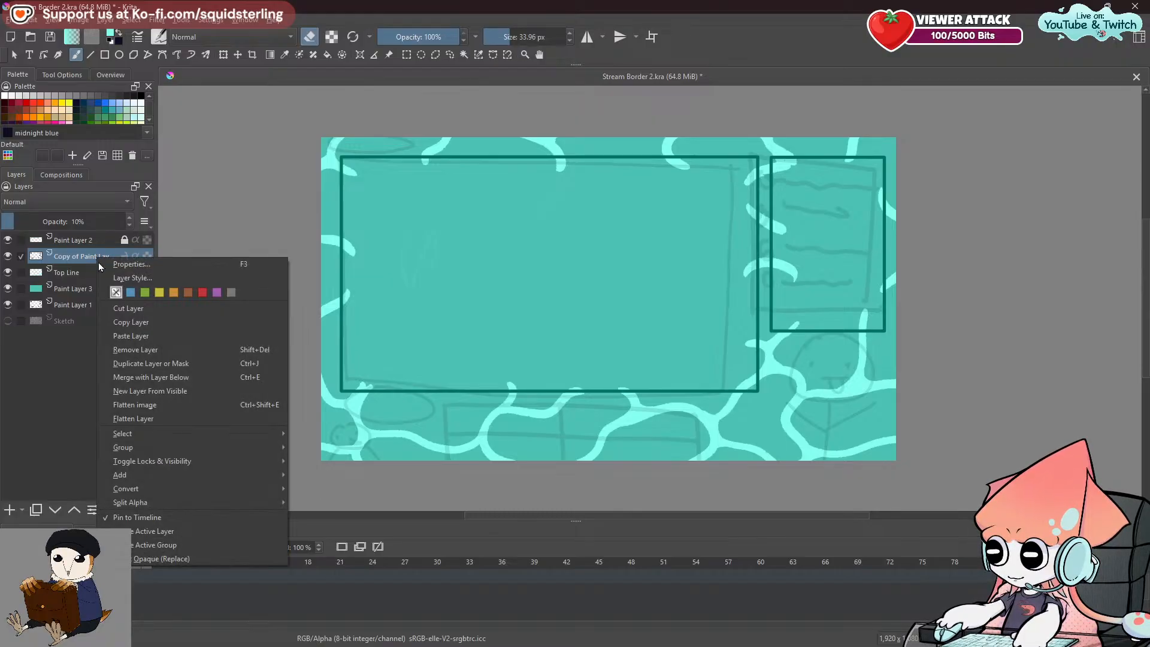
click(95, 315)
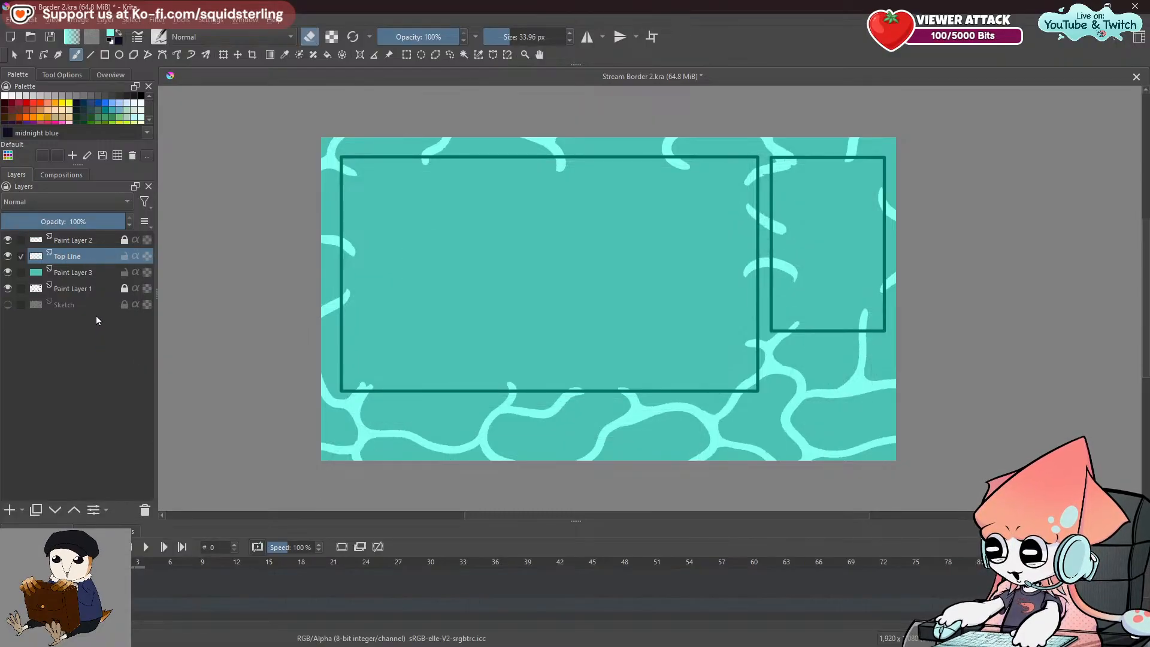
Hide Paint Layer 3 and Paint Layer 1, and toggle the Sketch layer's visibility to check what it contains.
click(8, 272)
click(8, 288)
click(8, 304)
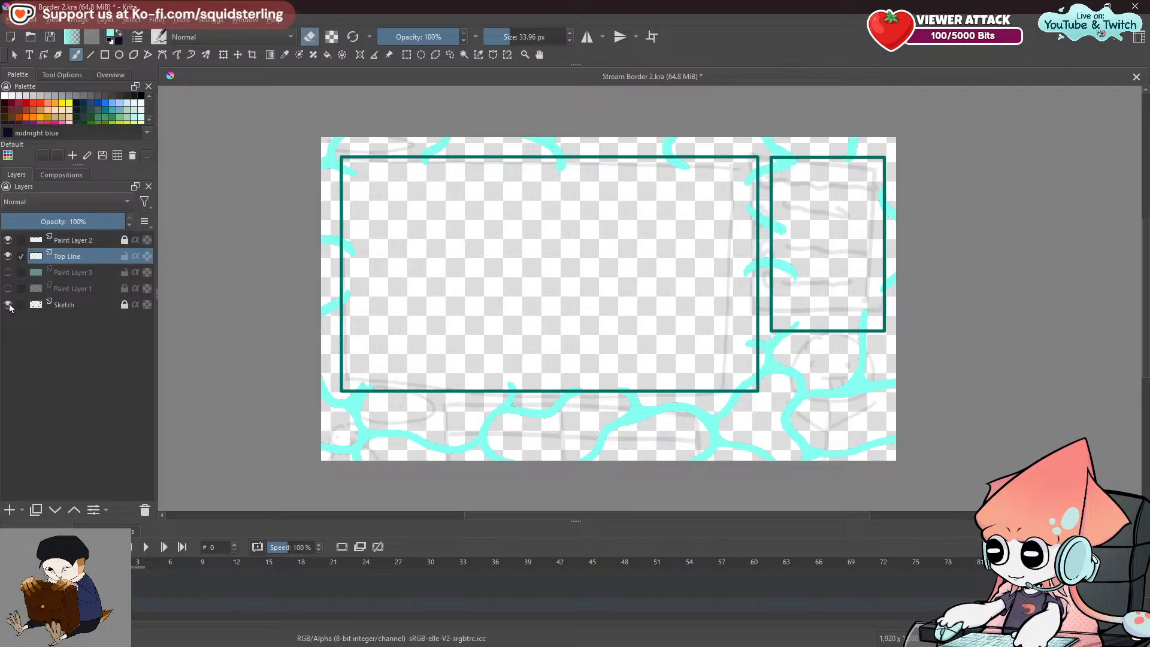
click(9, 305)
click(8, 304)
click(8, 304)
click(7, 304)
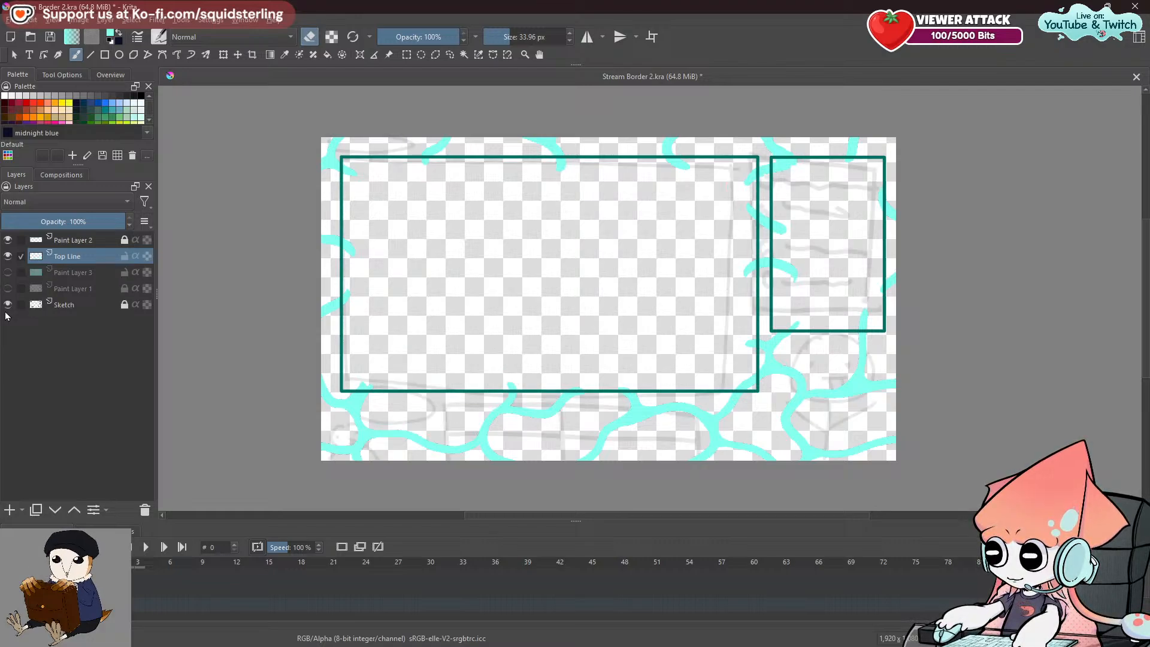
Remove the Sketch layer and make Paint Layer 3 visible again, leaving Paint Layer 1 hidden.
click(115, 301)
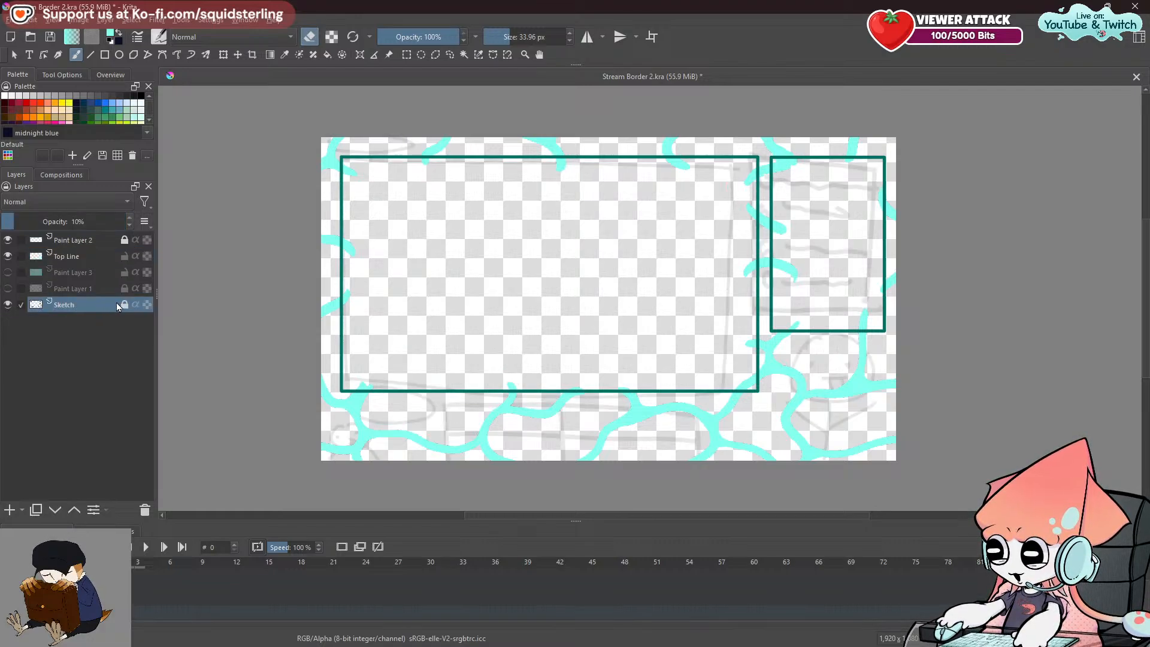
right_click(85, 306)
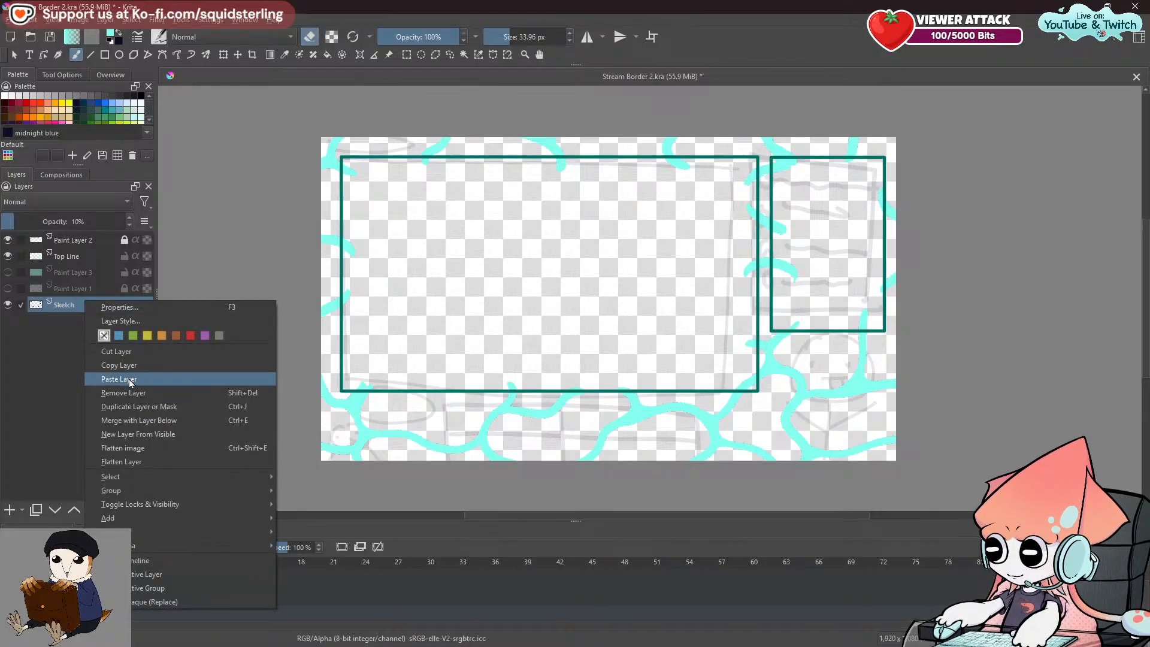
click(113, 389)
click(8, 289)
click(7, 288)
click(51, 273)
click(8, 272)
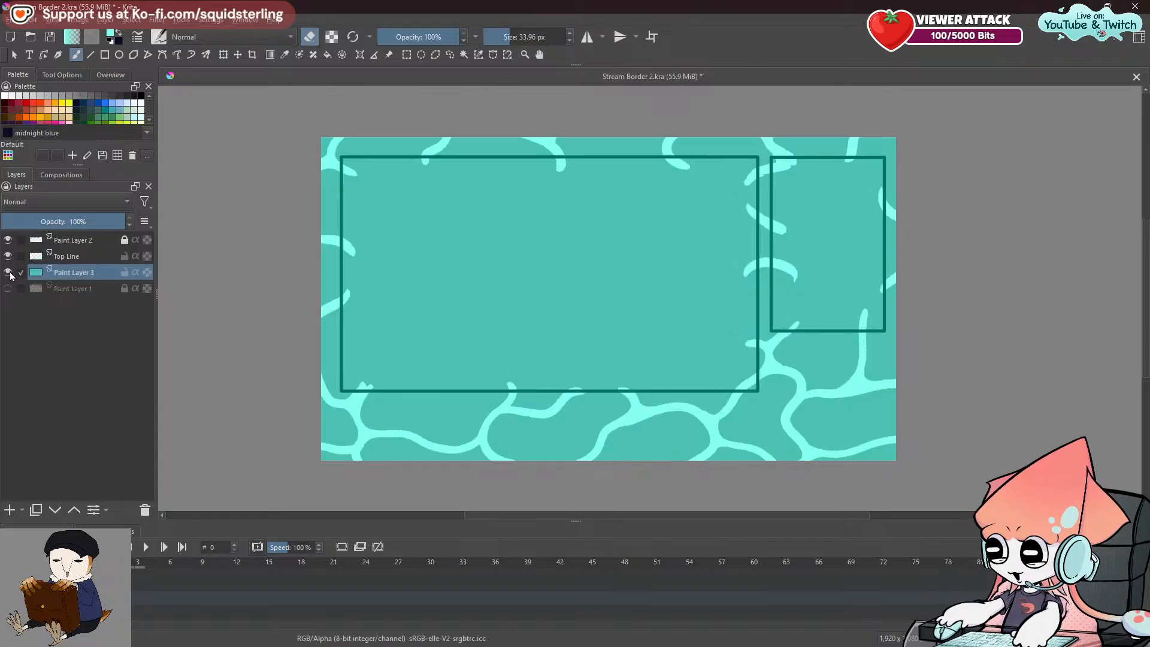
Check what Top Line and Paint Layer 2 contain by toggling their visibility, and rename Paint Layer 2 as Line.
click(8, 256)
click(8, 257)
click(8, 240)
click(8, 240)
double_click(92, 241)
text(s)
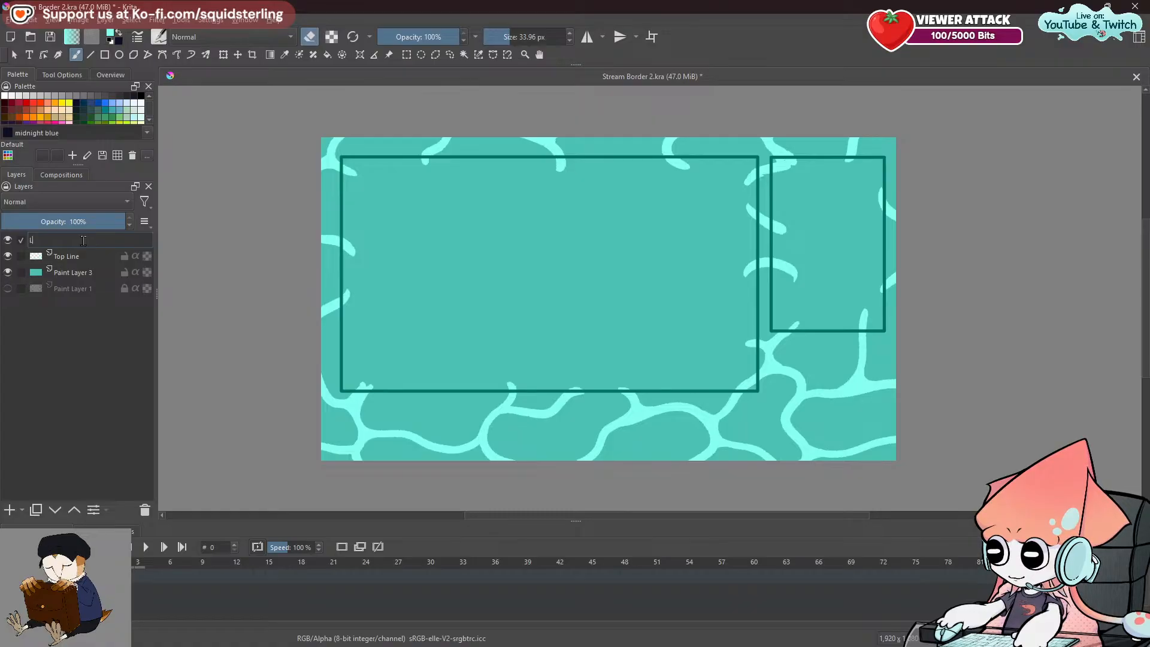
text(Line)
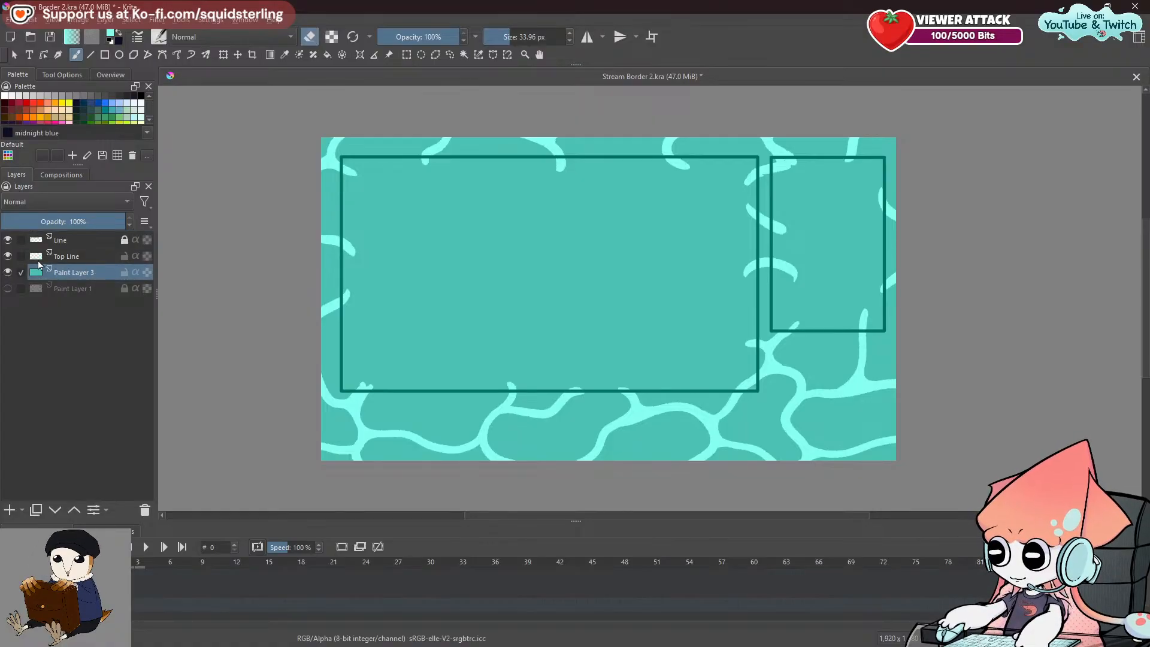
Rename the topmost layer, which holds the dark frames, as RECTANGLE.
double_click(70, 255)
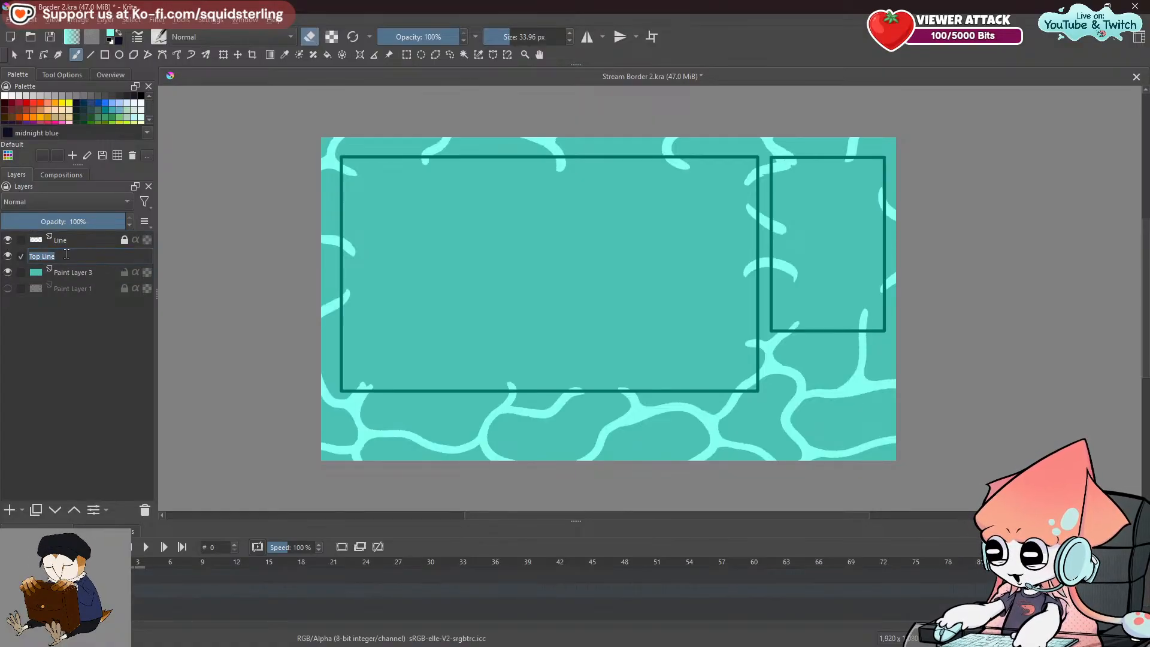
click(37, 276)
double_click(53, 240)
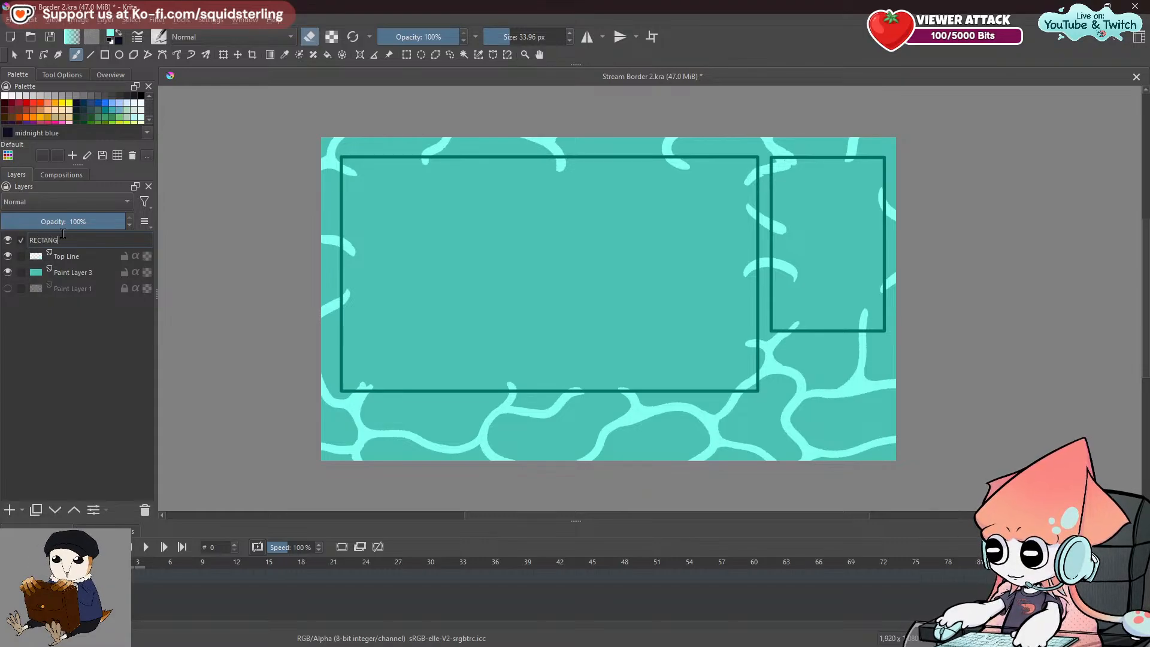
click(87, 263)
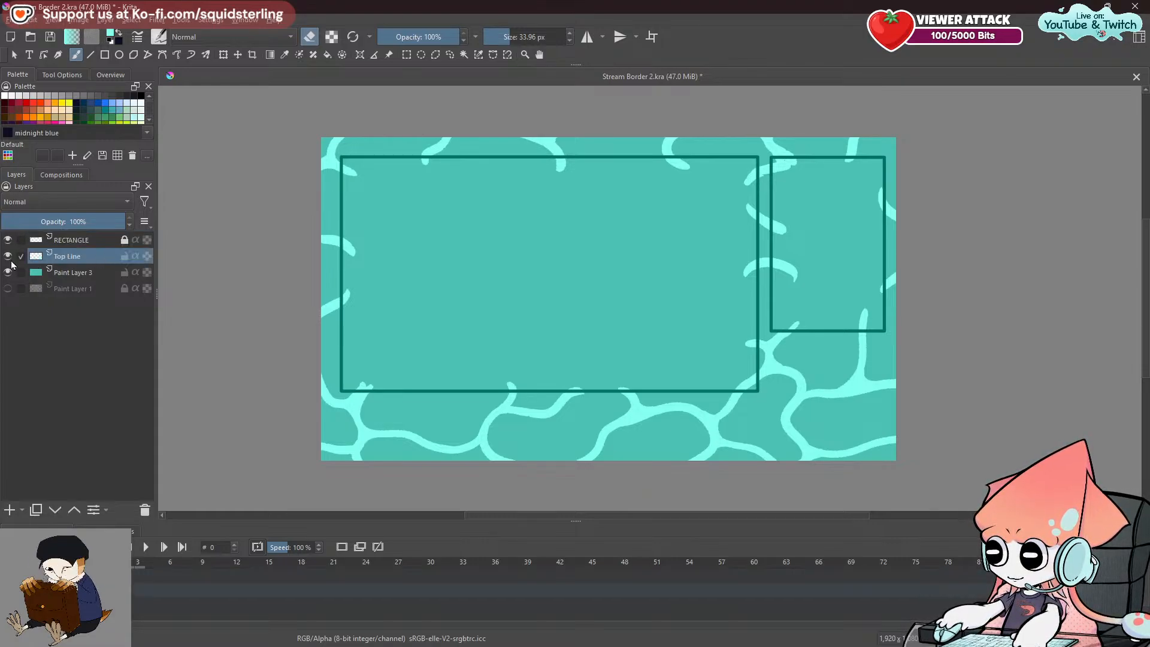
Duplicate the Top Line layer and place the copy directly beneath the original.
right_click(72, 256)
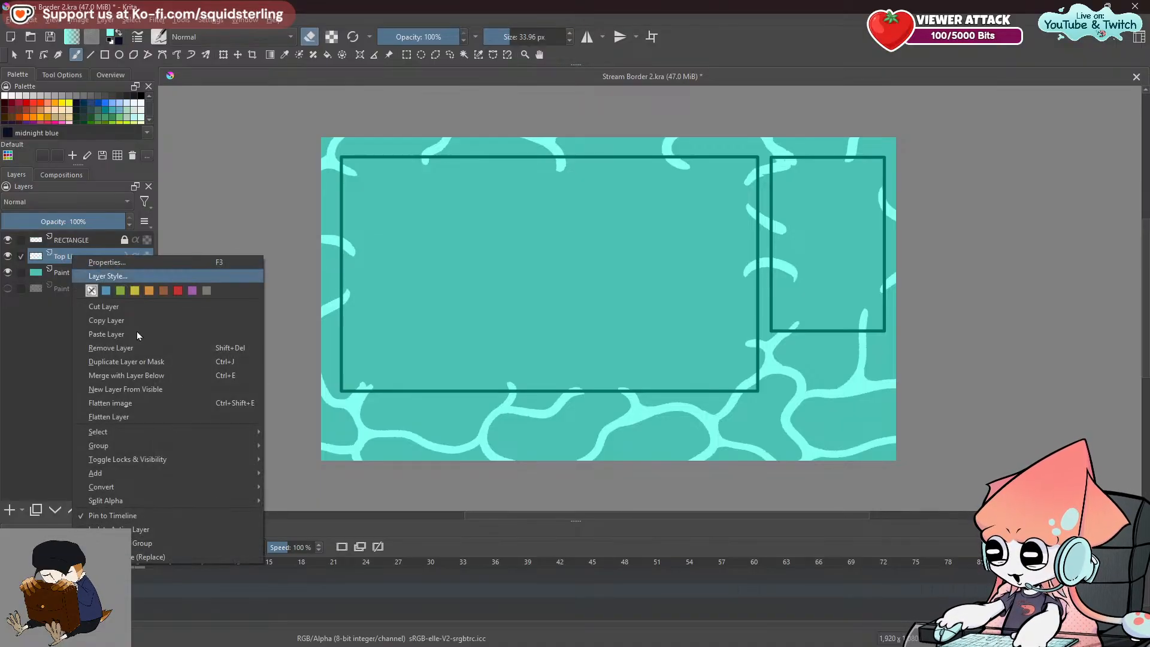
click(156, 362)
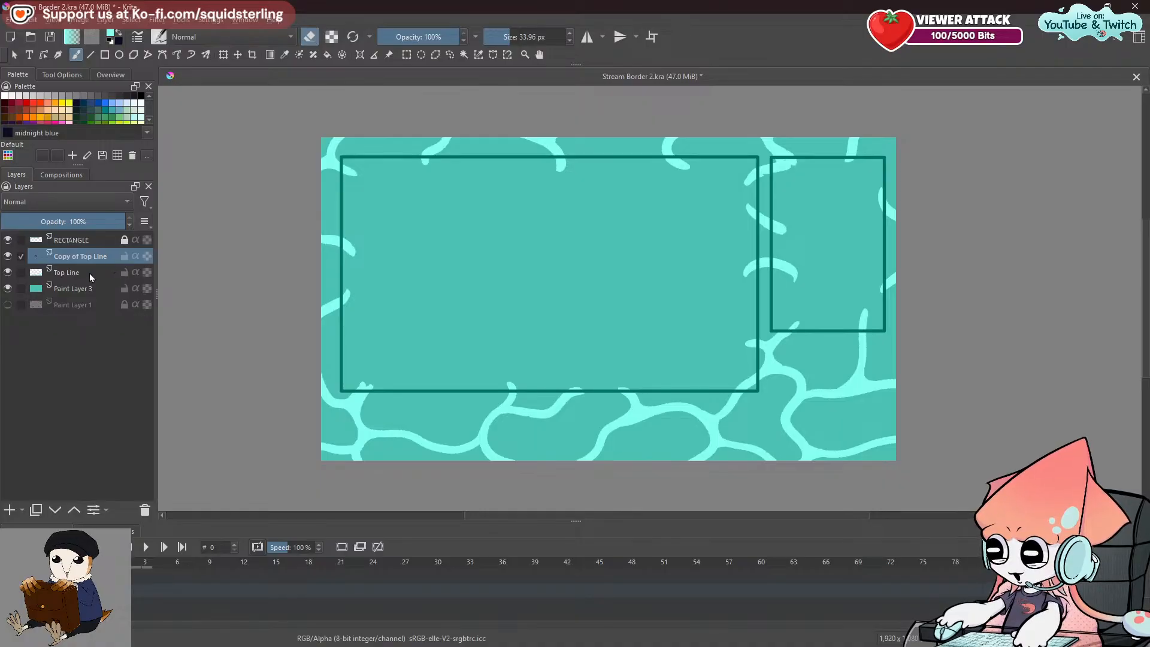
drag(84, 257, 76, 277)
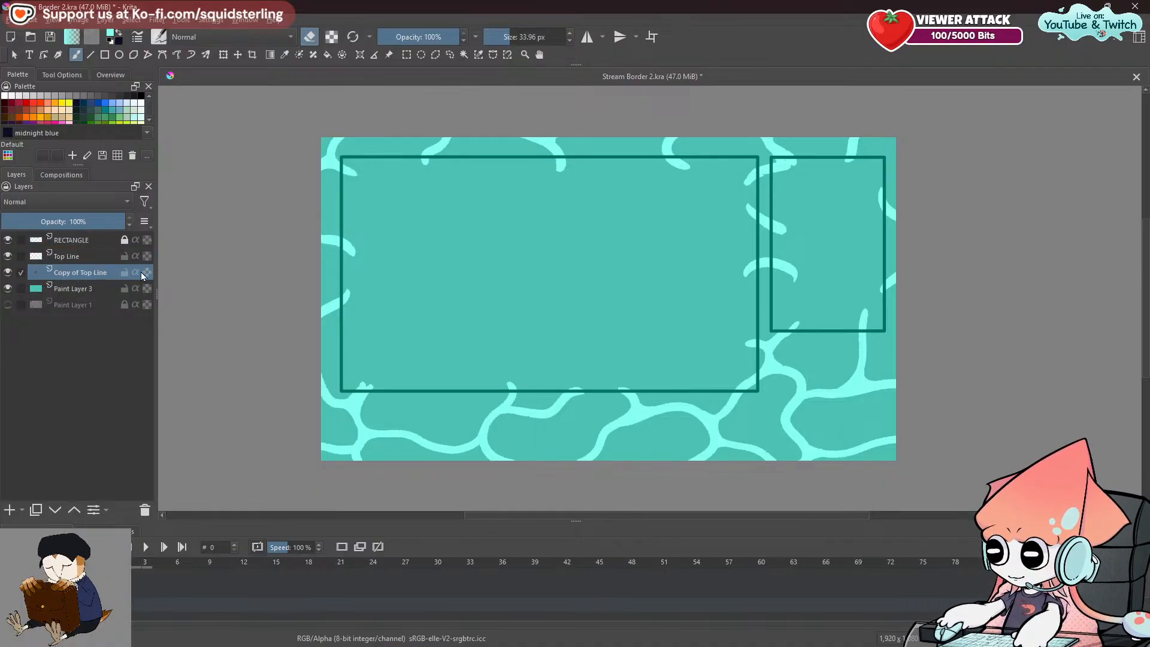
Alpha-lock the copy of Top Line and set the foreground colour to a darker shade of the water's teal, #2dad9f.
click(285, 55)
click(76, 56)
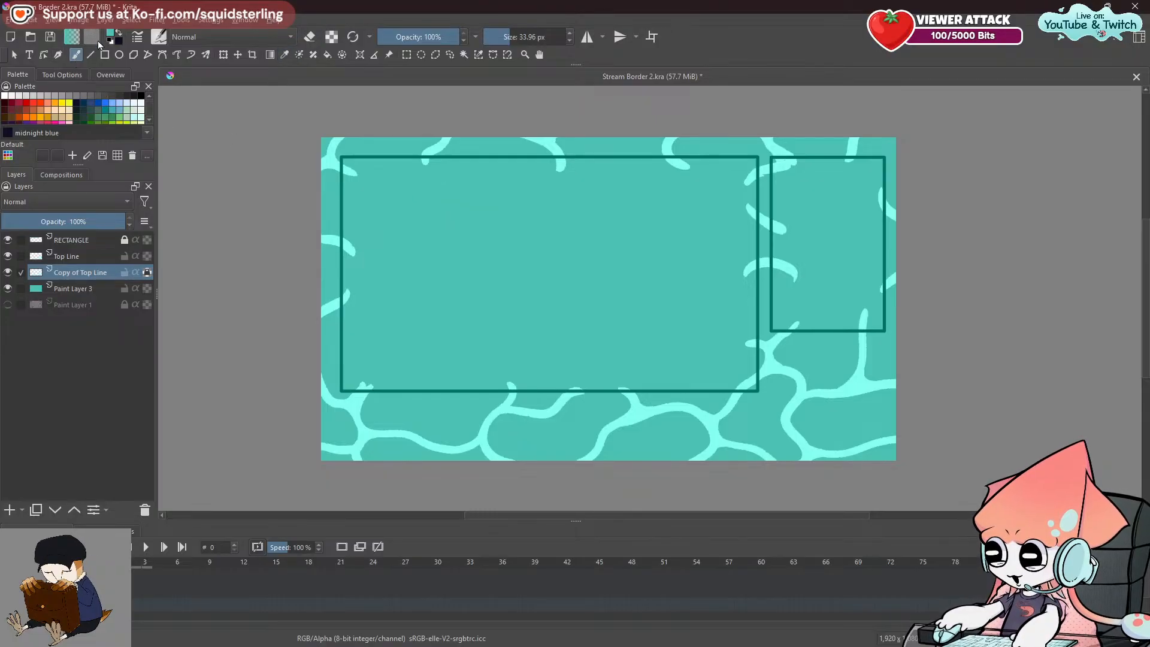
click(110, 34)
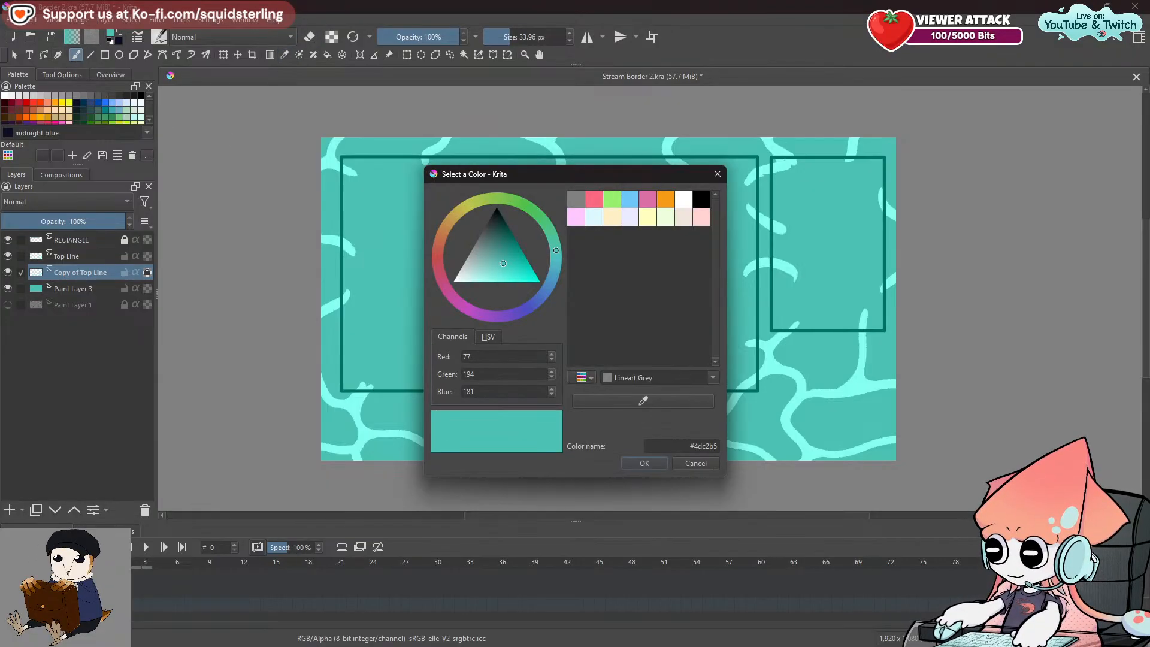
click(510, 257)
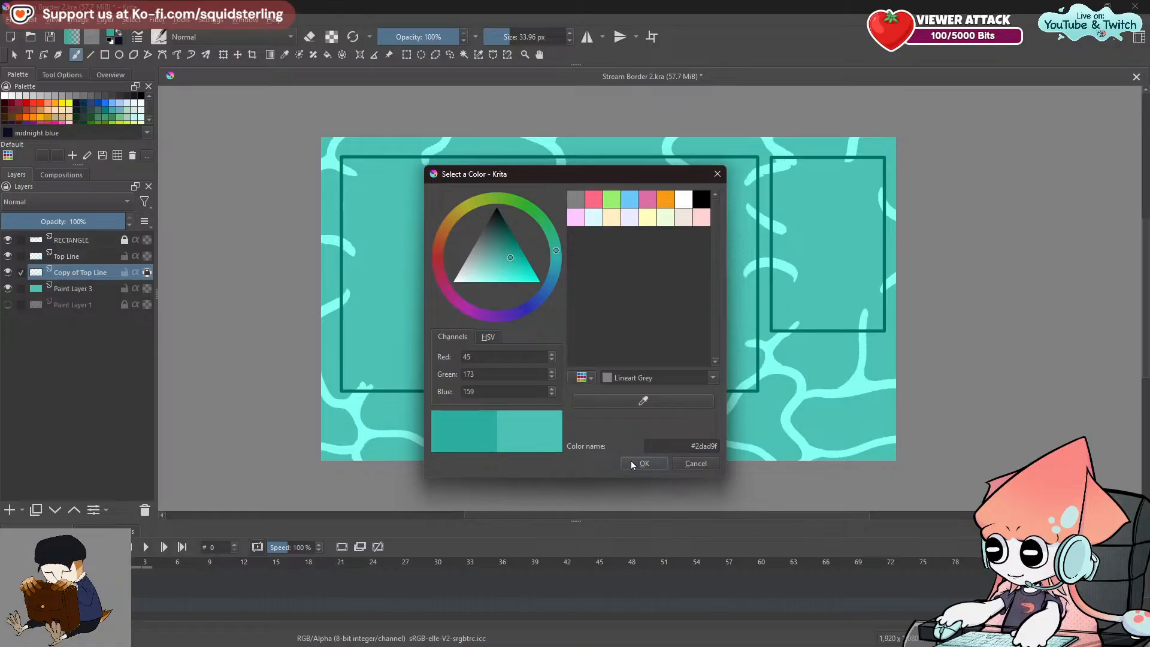
click(630, 461)
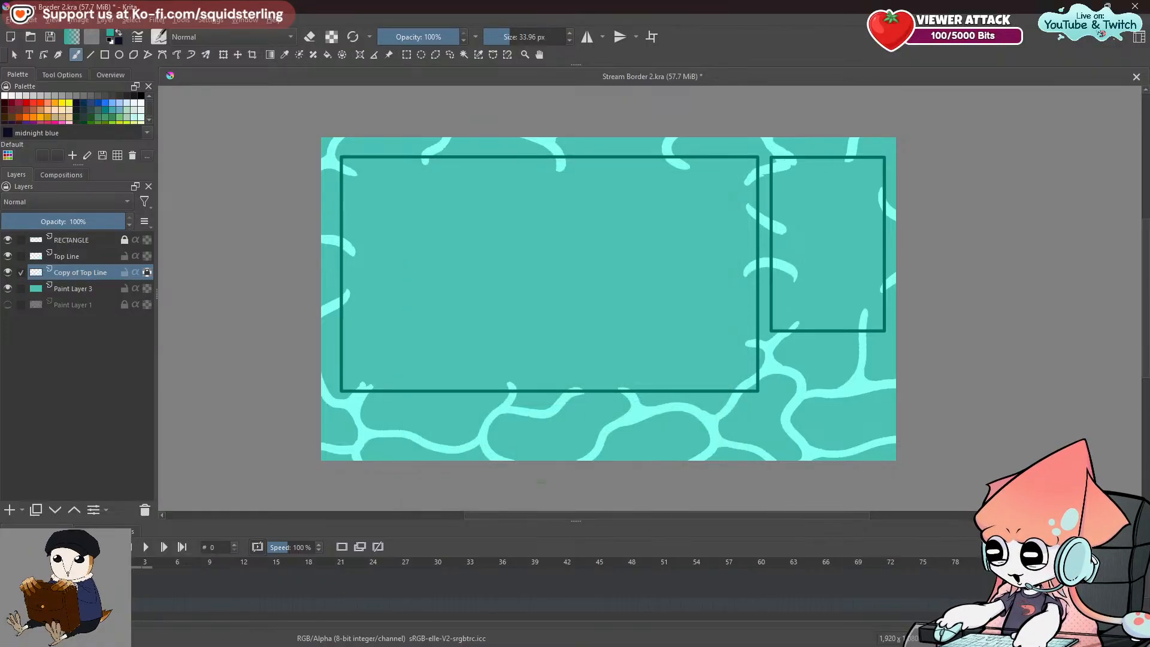
Paint the copied lines dark teal with a brush enlarged to about 670 px, and shift them slightly below the pale lines as a shadow.
key(e)
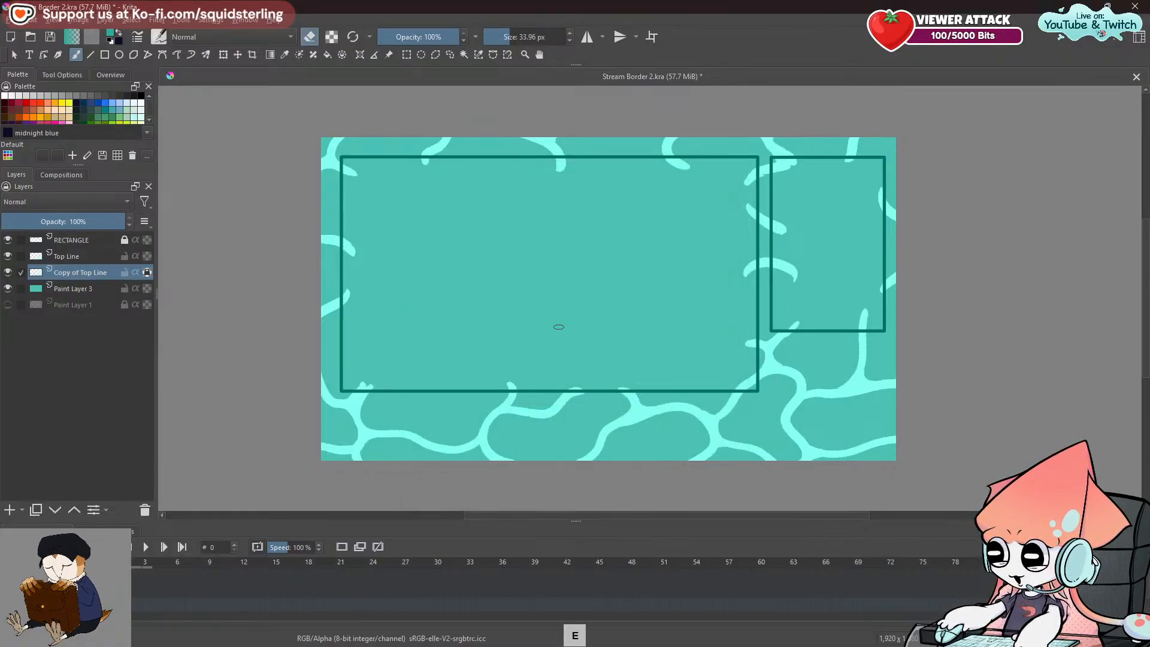
key(shift)
mouse_move(549, 353)
mouse_down()
mouse_move(689, 326)
mouse_move(781, 273)
mouse_up()
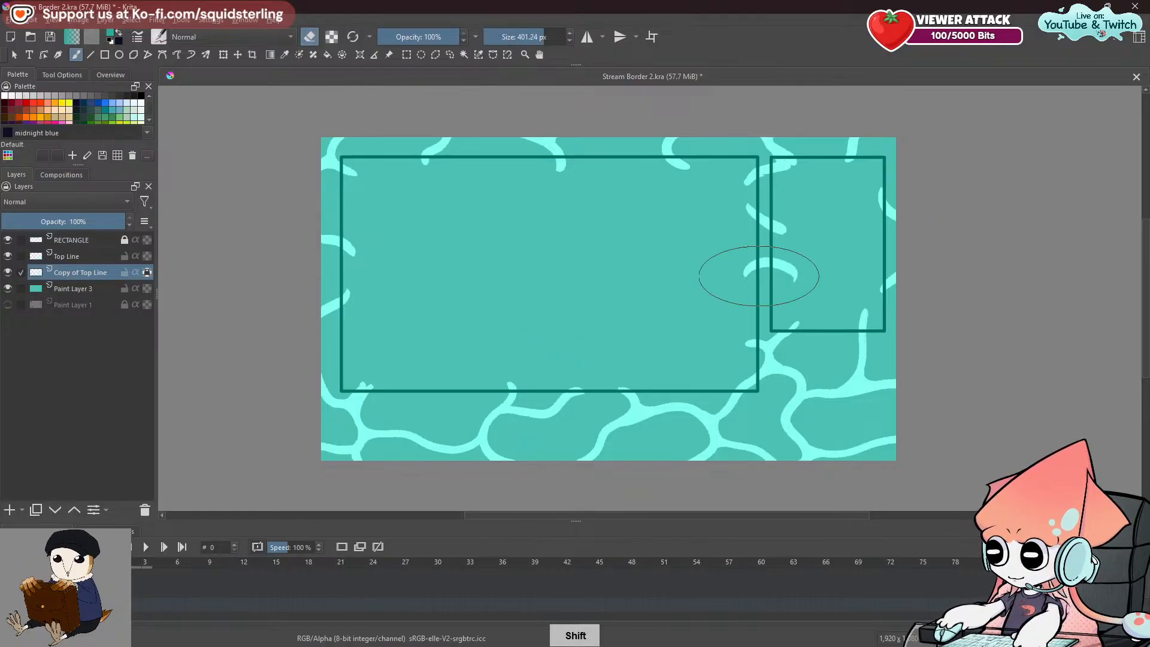
key(e)
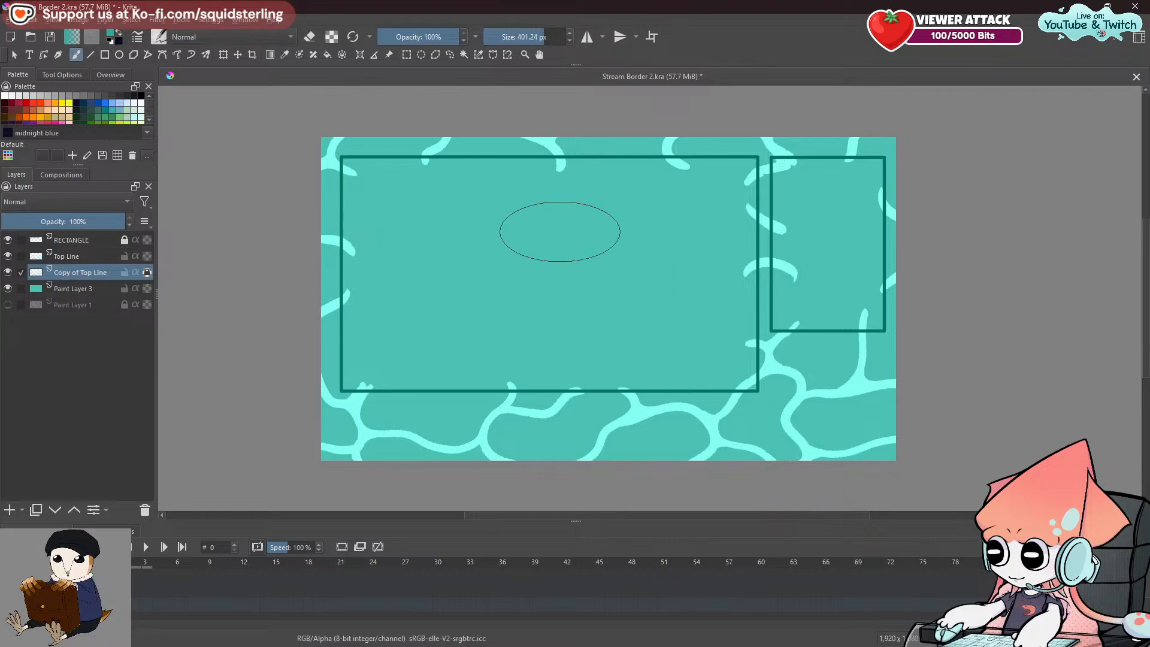
click(161, 37)
click(318, 87)
click(614, 221)
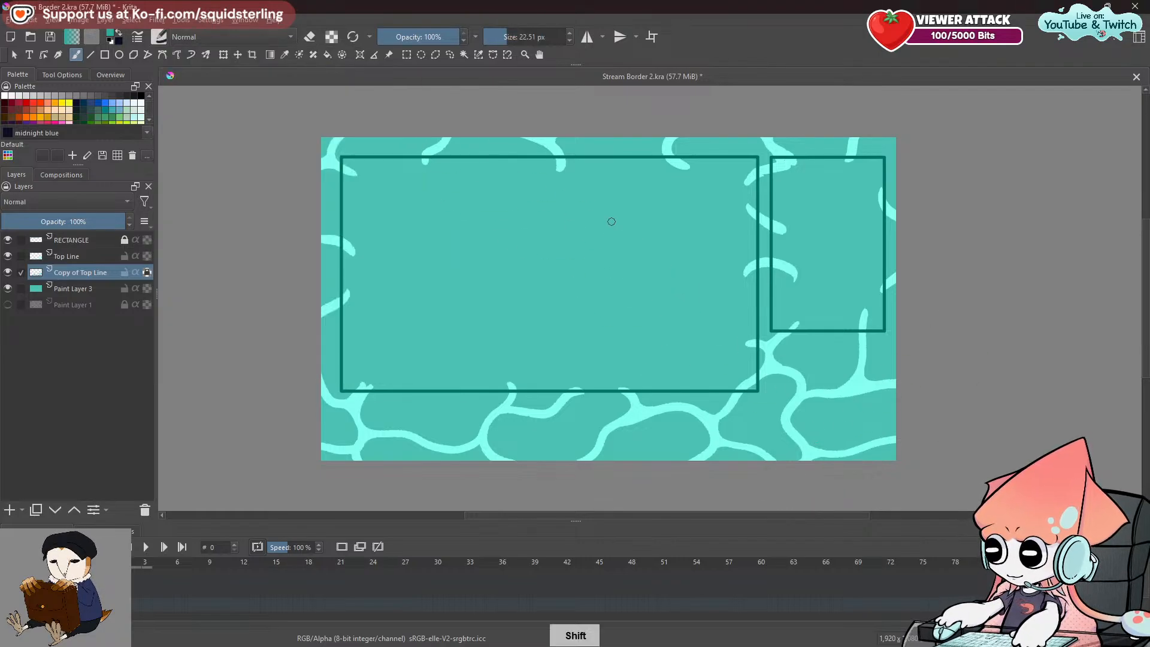
mouse_move(370, 325)
shift+mouse_down()
mouse_move(581, 323)
mouse_move(742, 306)
shift+mouse_up()
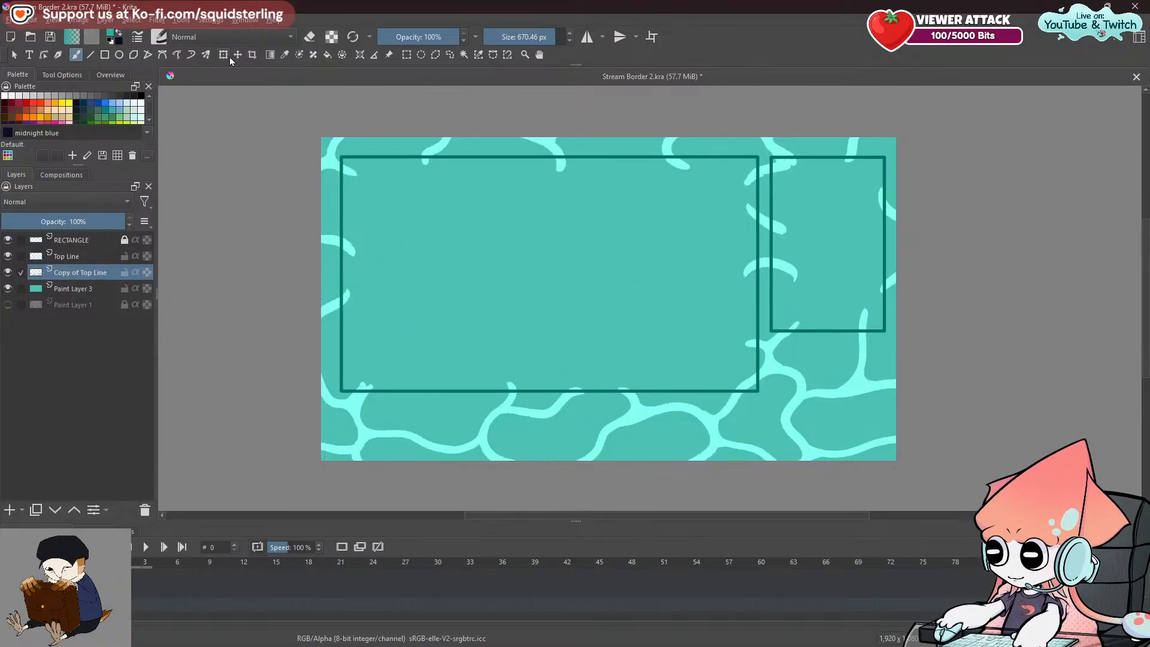
drag(568, 267, 568, 280)
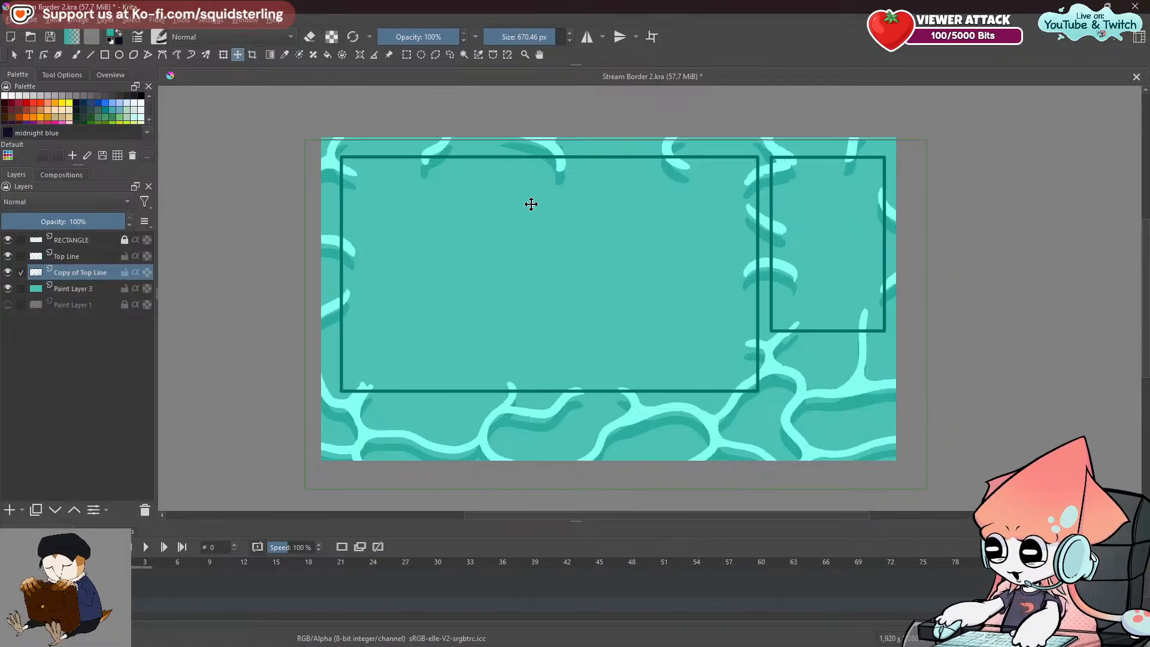
click(449, 55)
right_click(69, 267)
click(92, 270)
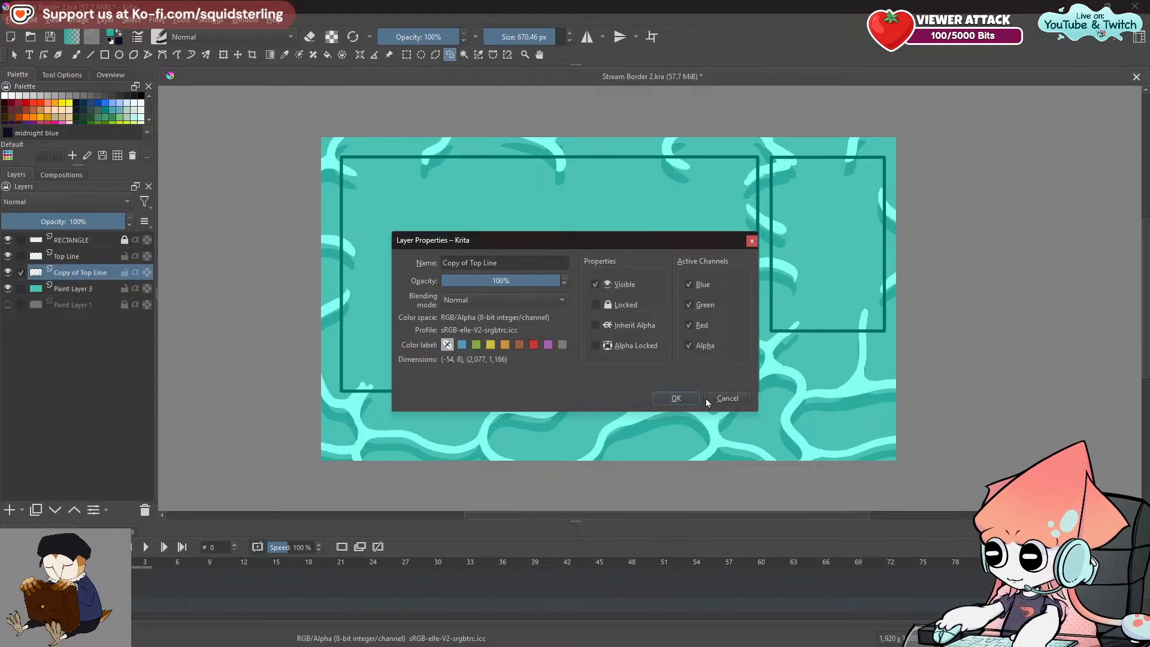
click(690, 397)
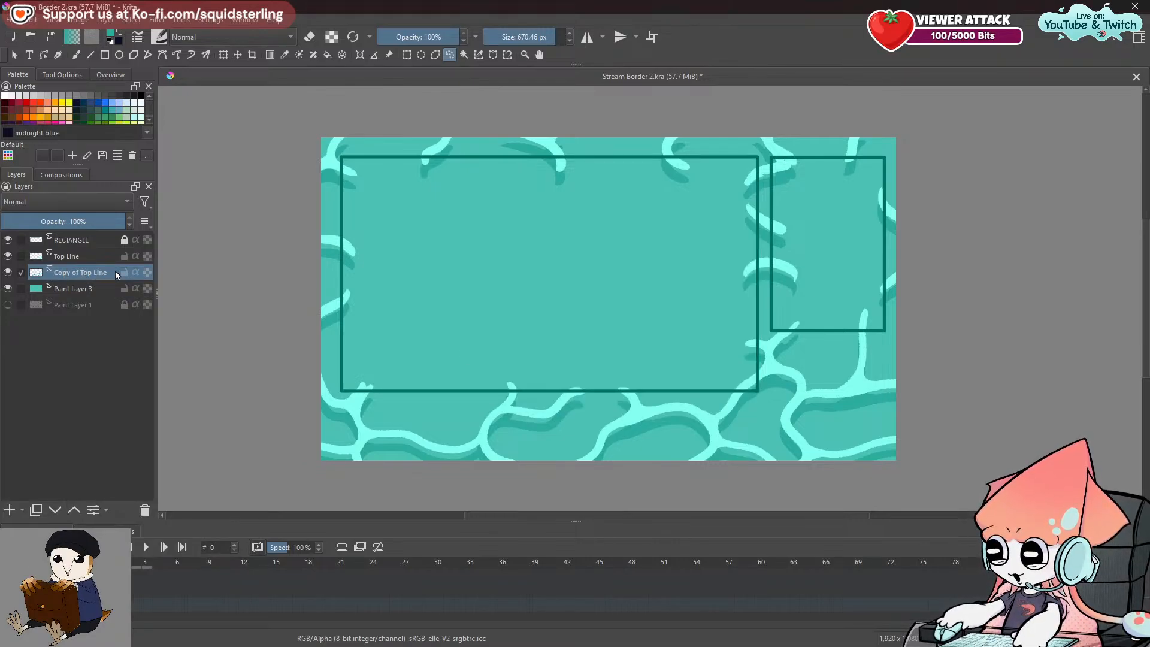
Delete the darker Copy of Top Line layer.
mouse_move(115, 273)
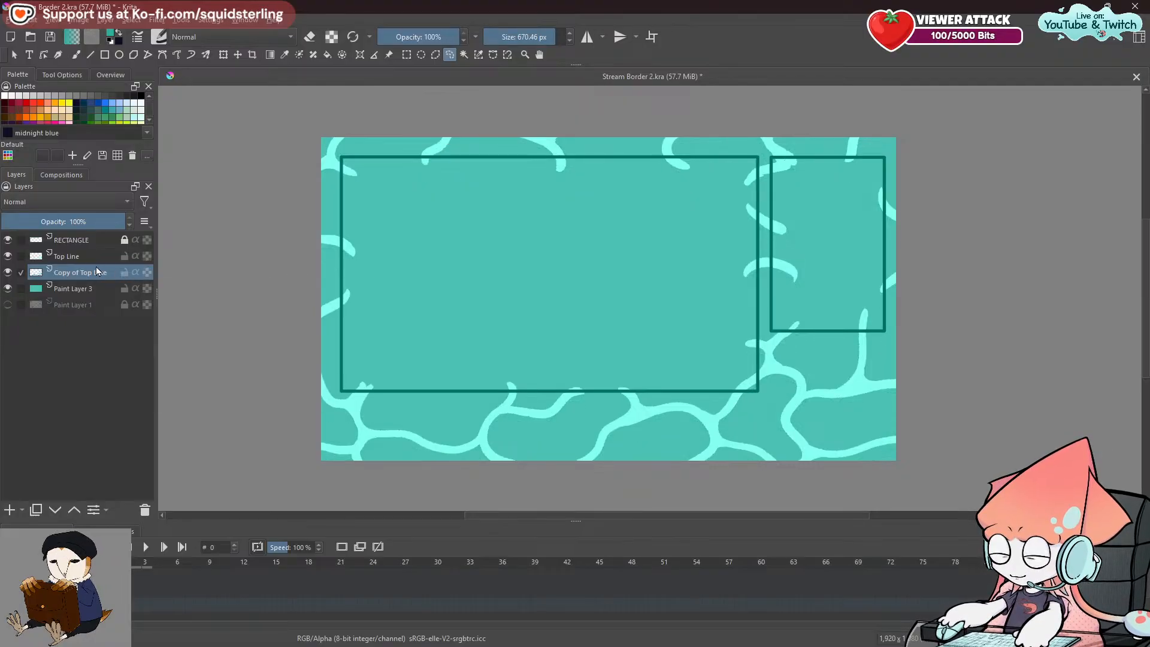
right_click(85, 275)
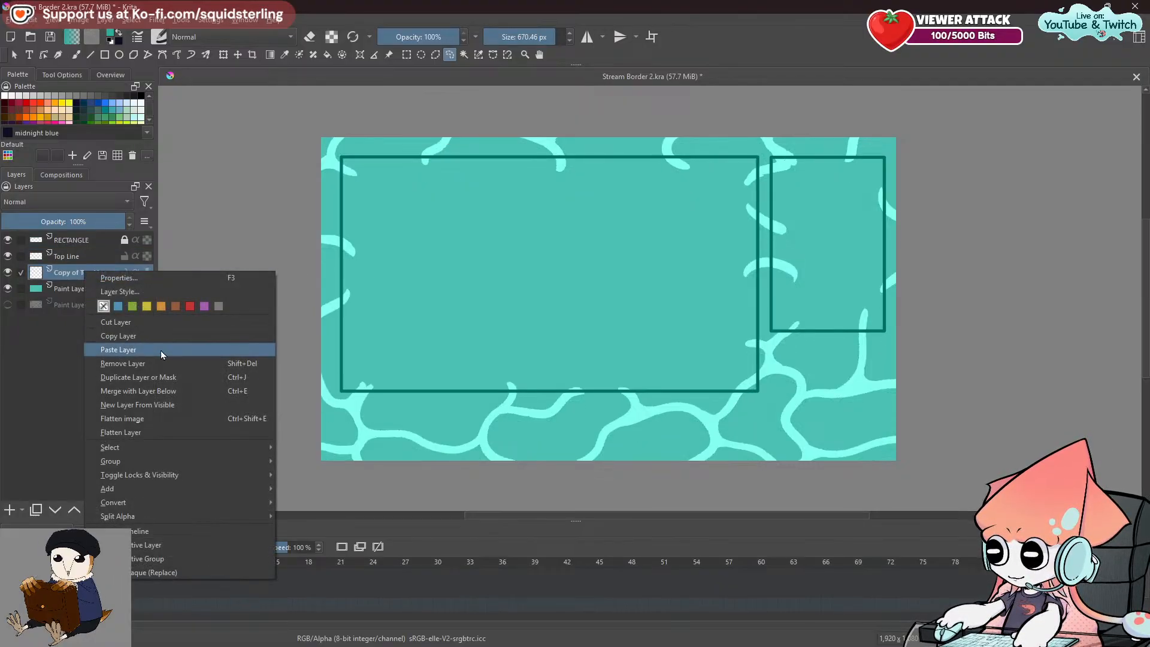
click(152, 360)
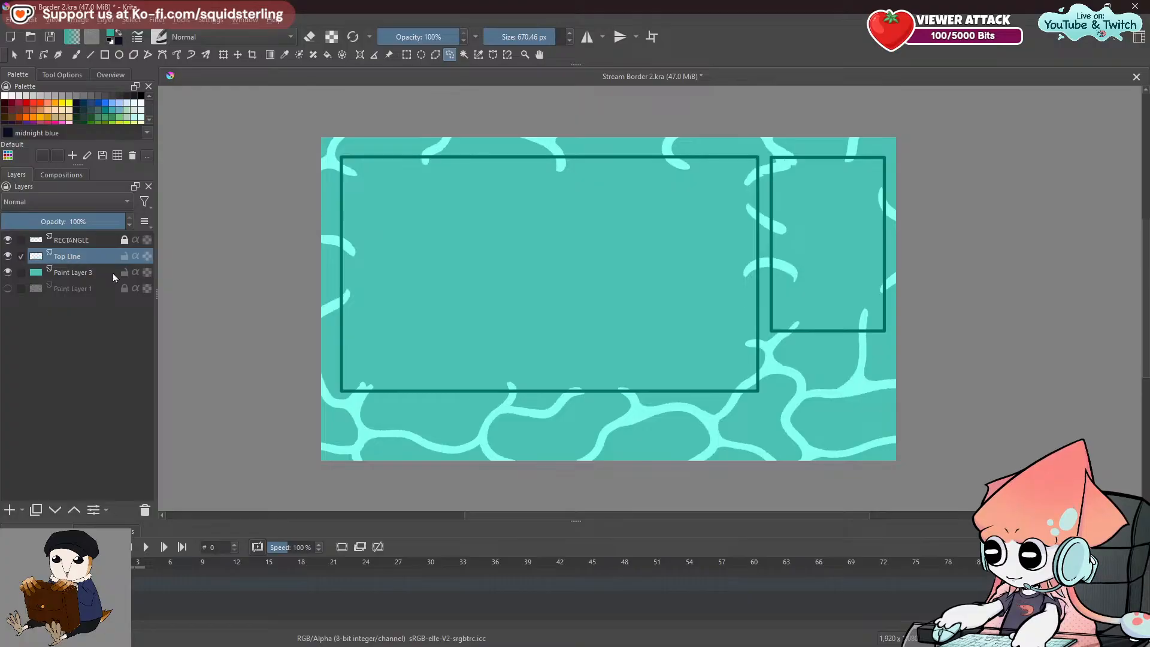
Add blank keyframes to the Top Line layer at frames 2, 4 and 6 of the timeline.
click(150, 581)
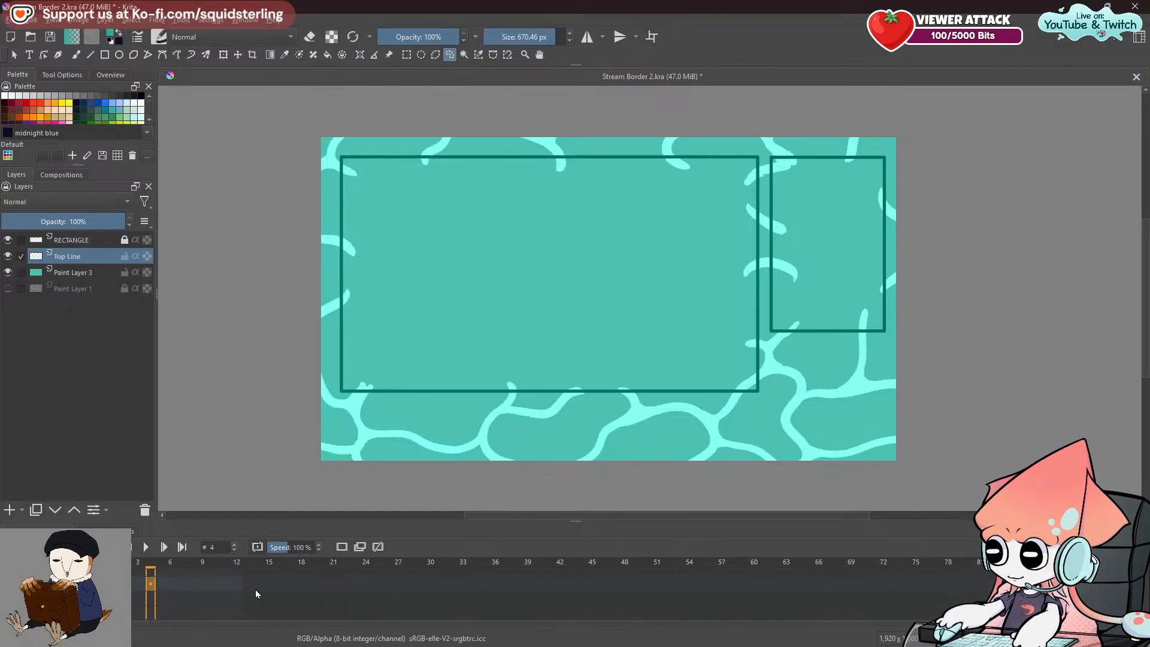
click(108, 583)
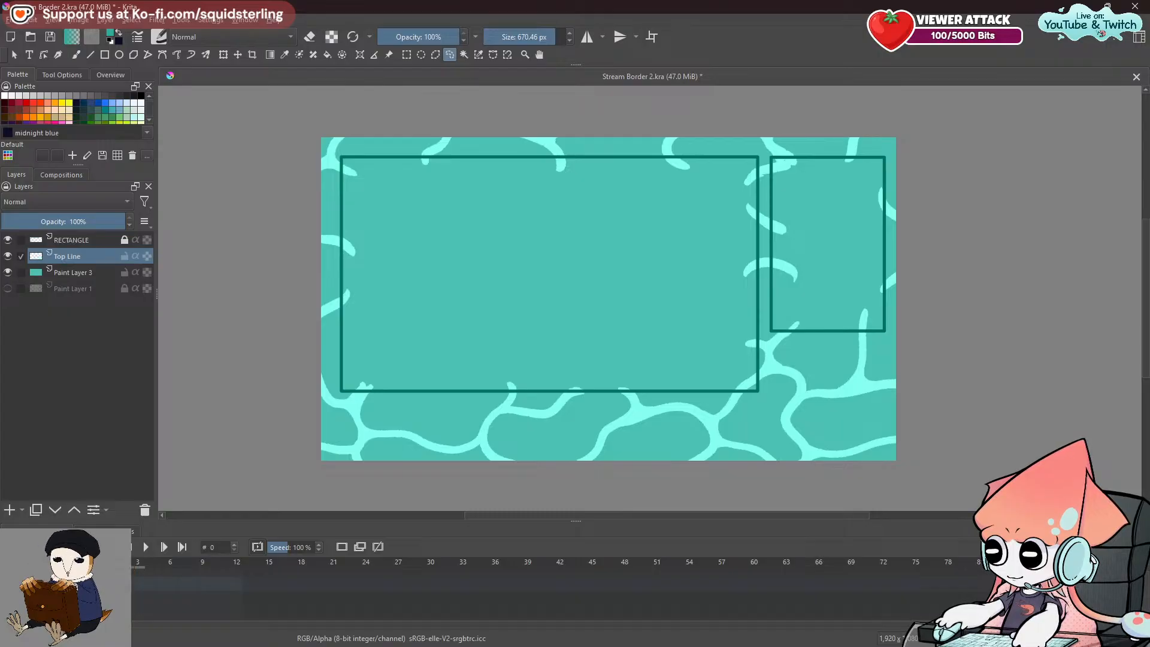
click(342, 547)
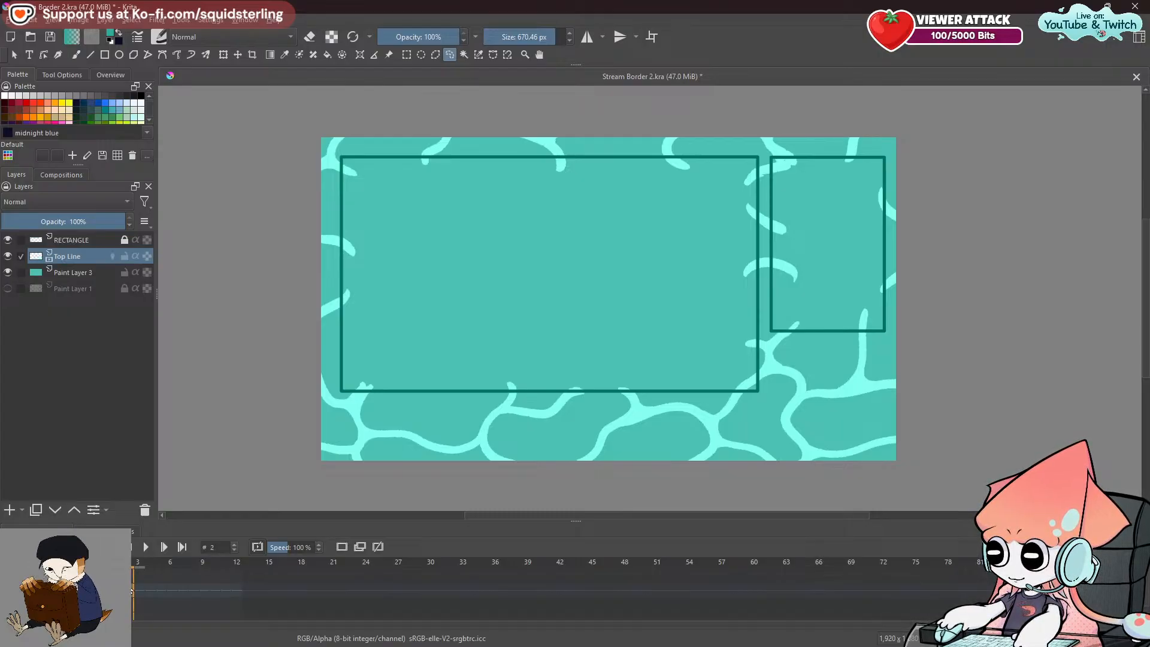
click(342, 547)
click(340, 546)
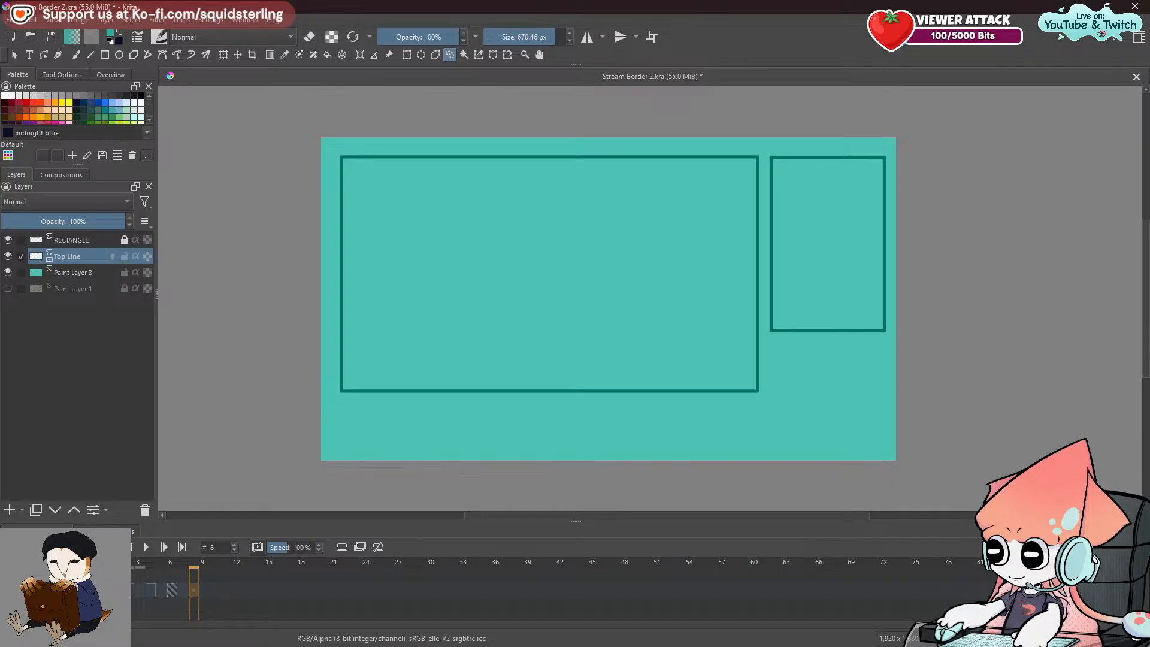
Turn on onion skins for the Top Line layer and go to its empty frame 2.
click(140, 591)
click(113, 256)
click(113, 256)
click(113, 256)
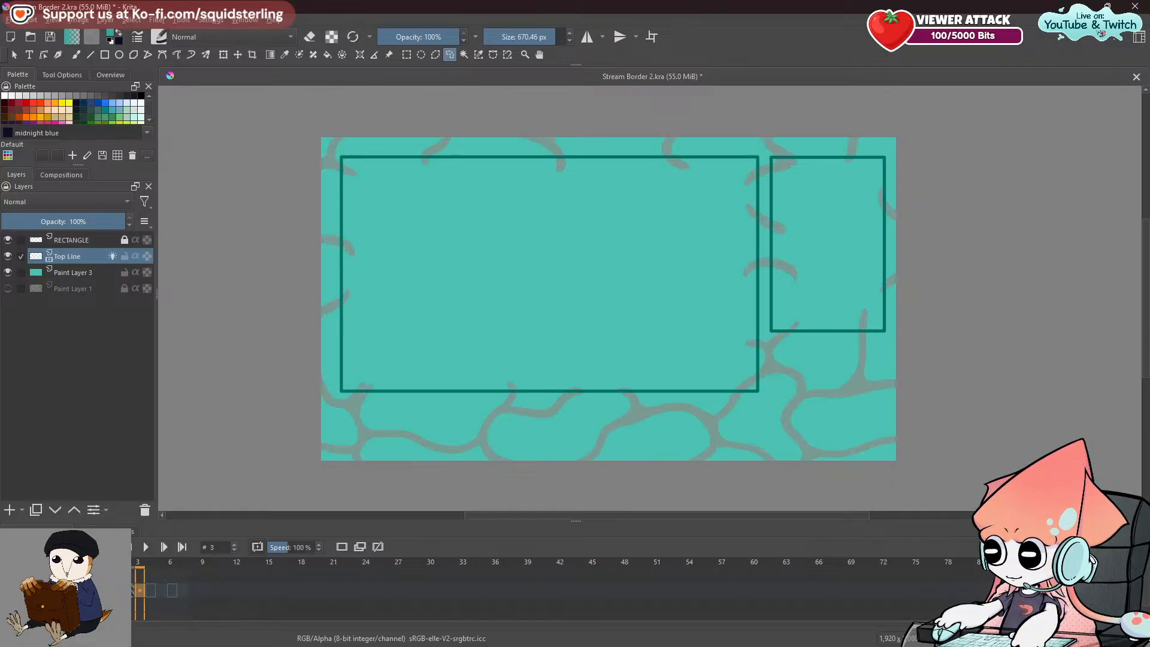
key(Left)
key(Left)
key(Right)
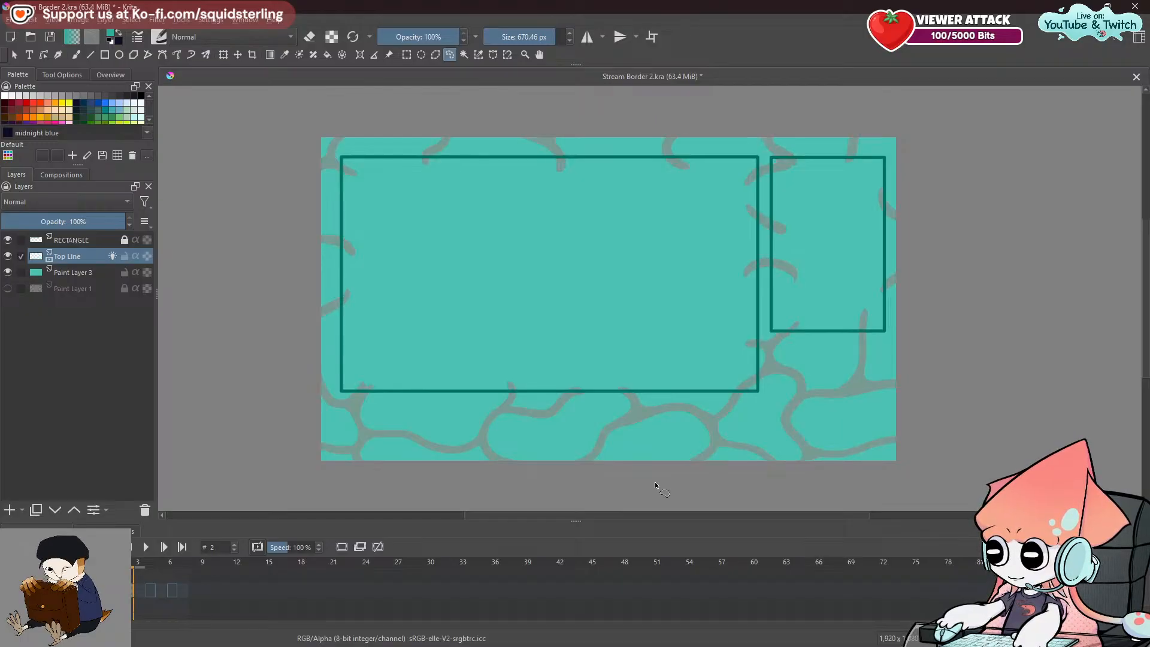
Sample the pale aqua of the water lines as the painting colour and return to the freehand brush.
click(75, 55)
drag(335, 388, 419, 384)
key(ctrl+z)
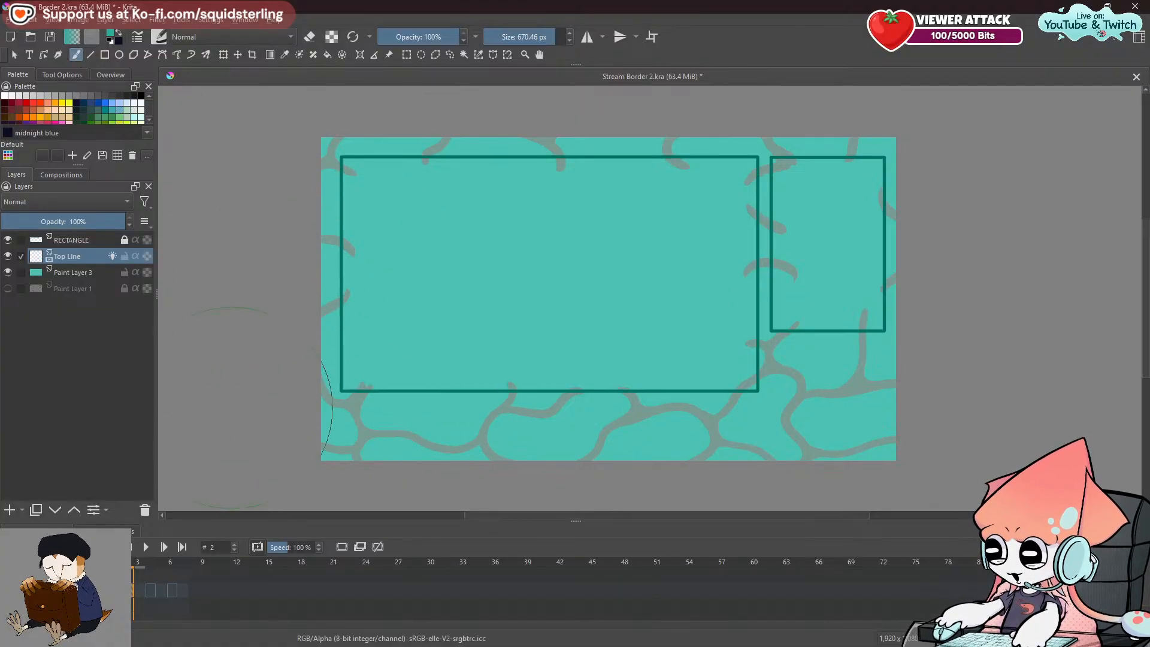
key(Left)
click(284, 55)
click(75, 54)
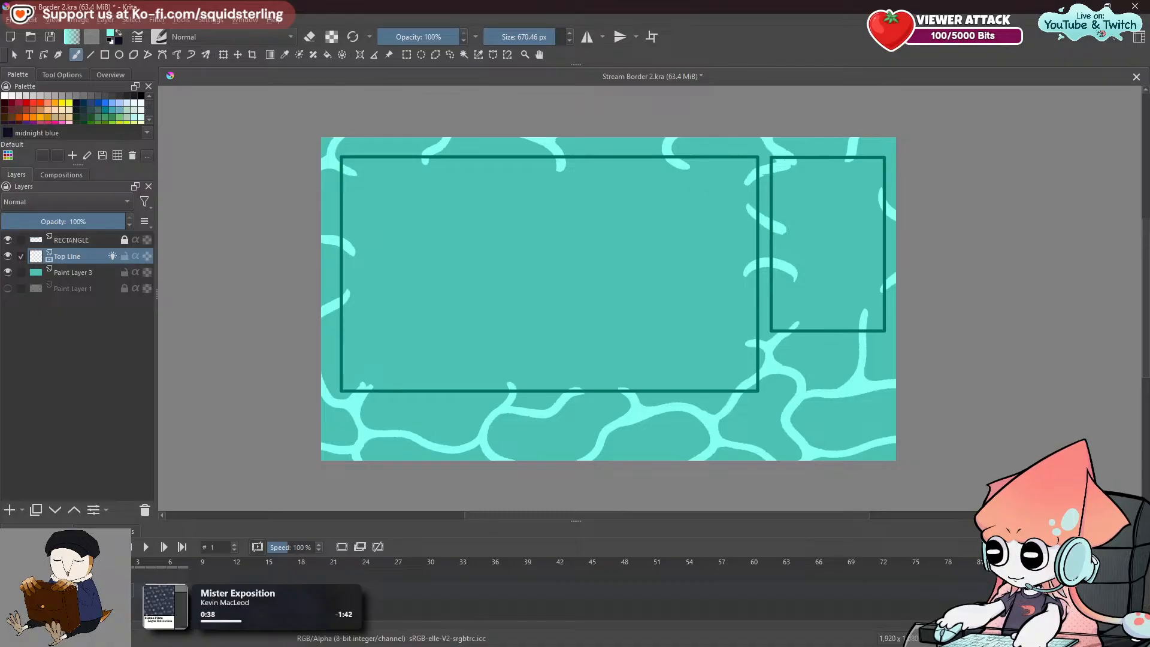
Switch from the round brush to a flat elliptical brush preset and reduce its size to about 24 px.
drag(652, 308, 419, 340)
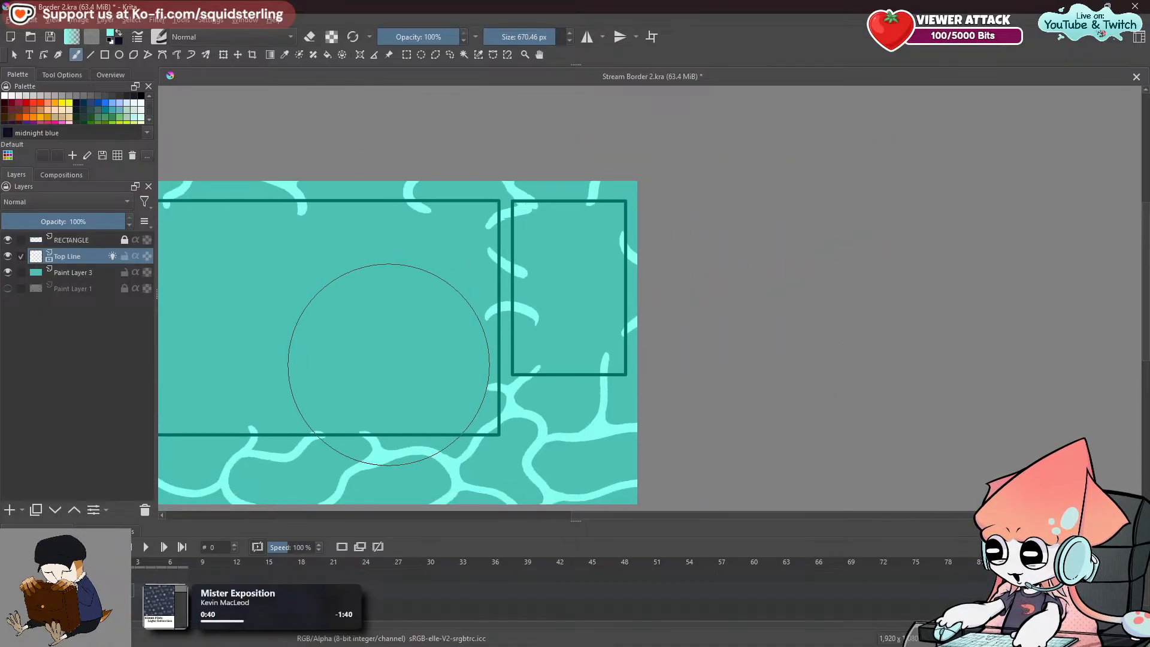
shift+drag(512, 255, 365, 255)
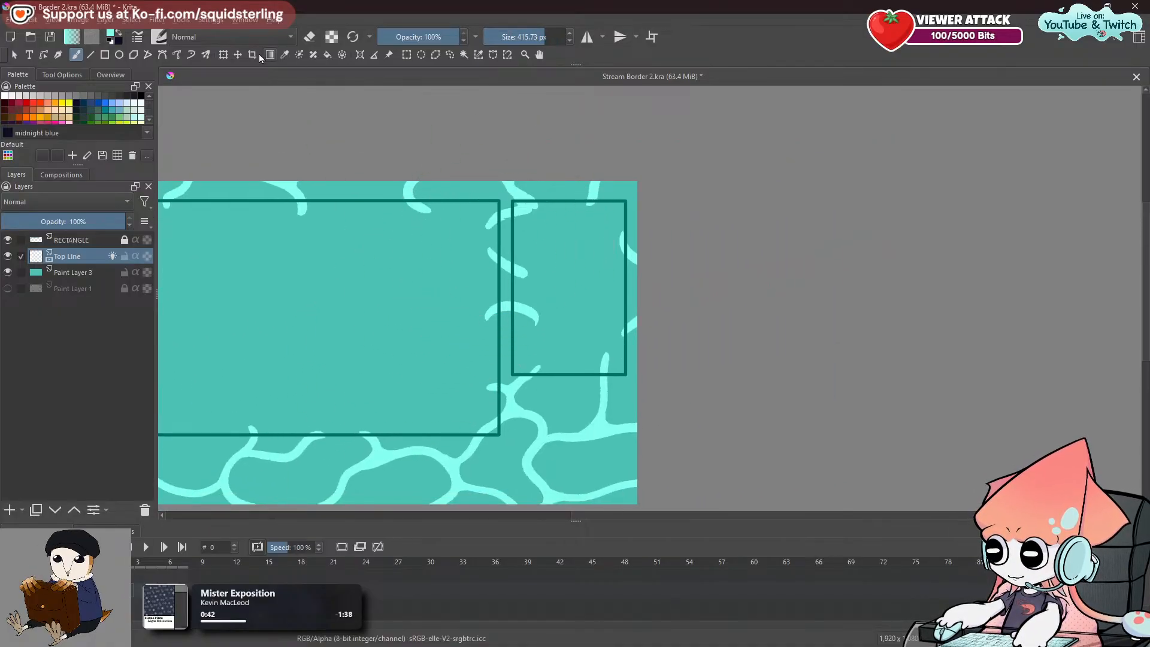
click(157, 38)
click(352, 199)
mouse_move(473, 222)
mouse_down()
mouse_move(470, 258)
mouse_move(506, 231)
mouse_up()
key(ctrl+z)
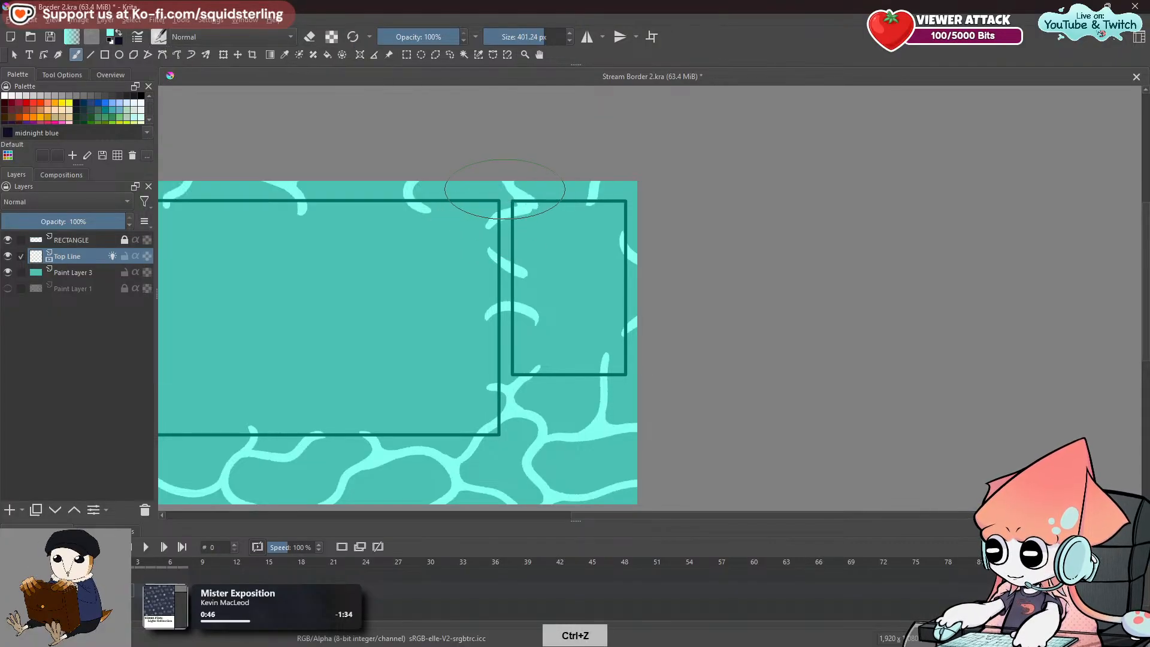
scroll(510, 196, up, 4)
shift+drag(522, 227, 140, 449)
shift+drag(506, 250, 442, 285)
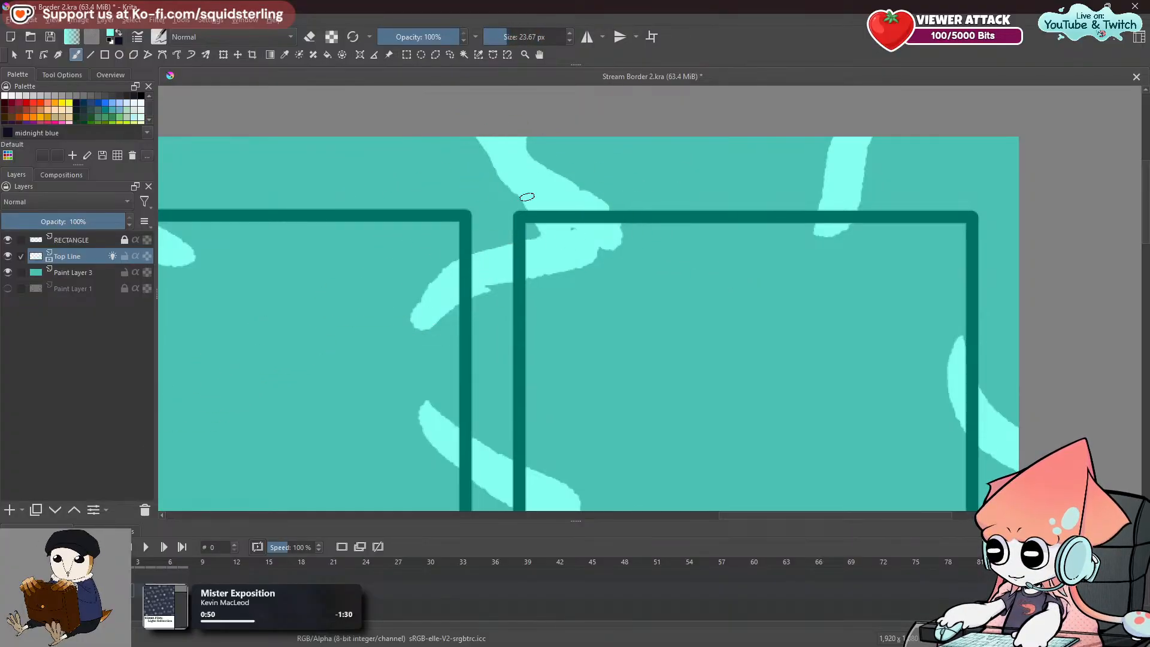
Retouch the short diagonal water line crossing the gap between the two frames on frame 0, undoing stray strokes.
key(ctrl+z)
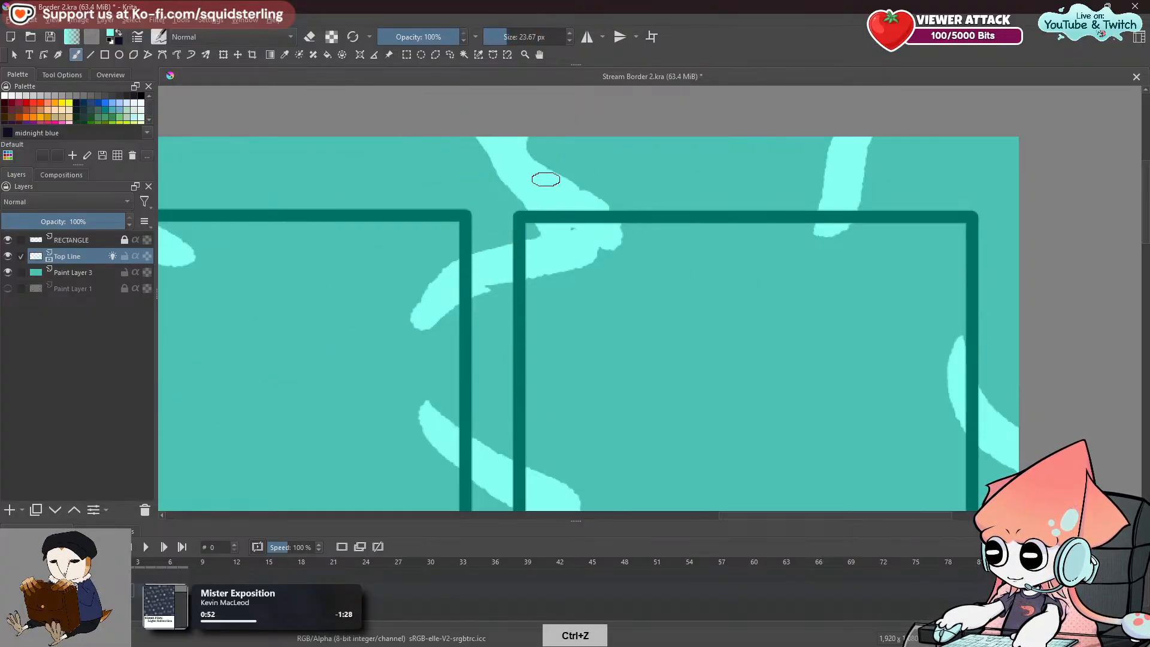
key(space)
drag(621, 388, 716, 166)
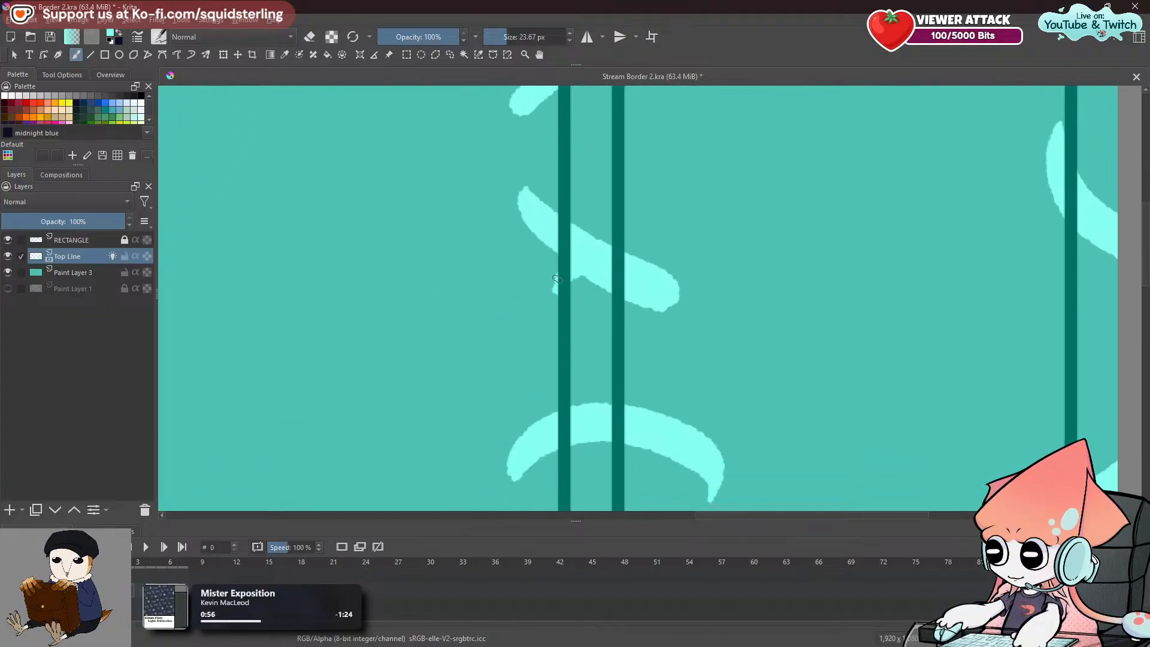
key(ctrl+z)
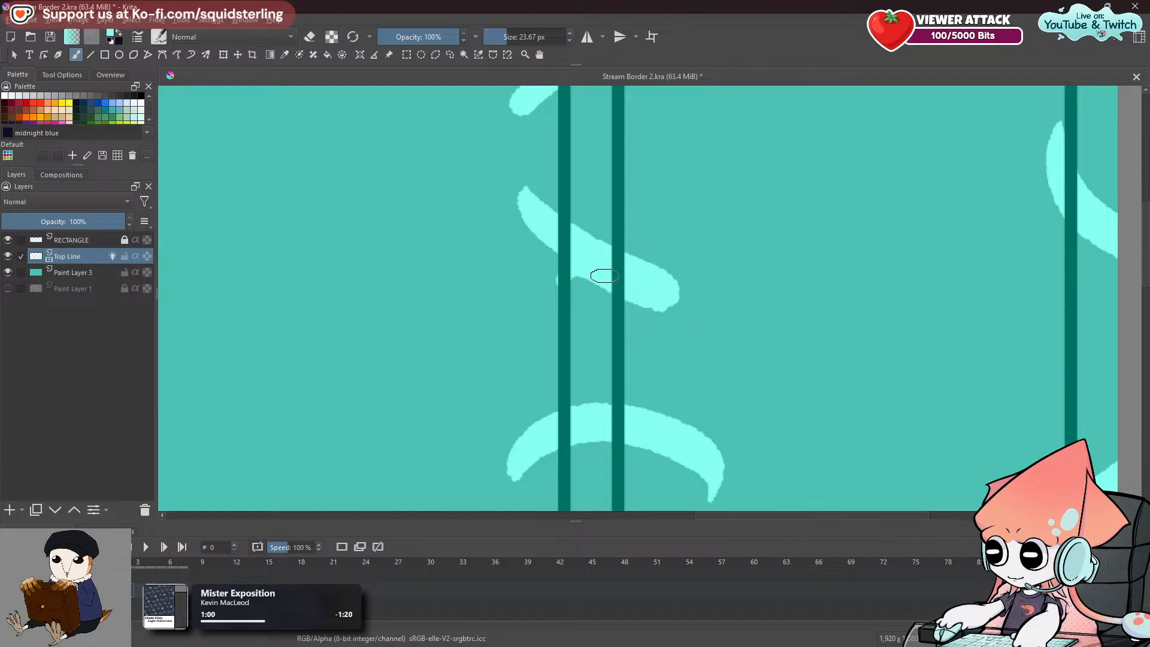
key(space)
drag(608, 362, 713, 197)
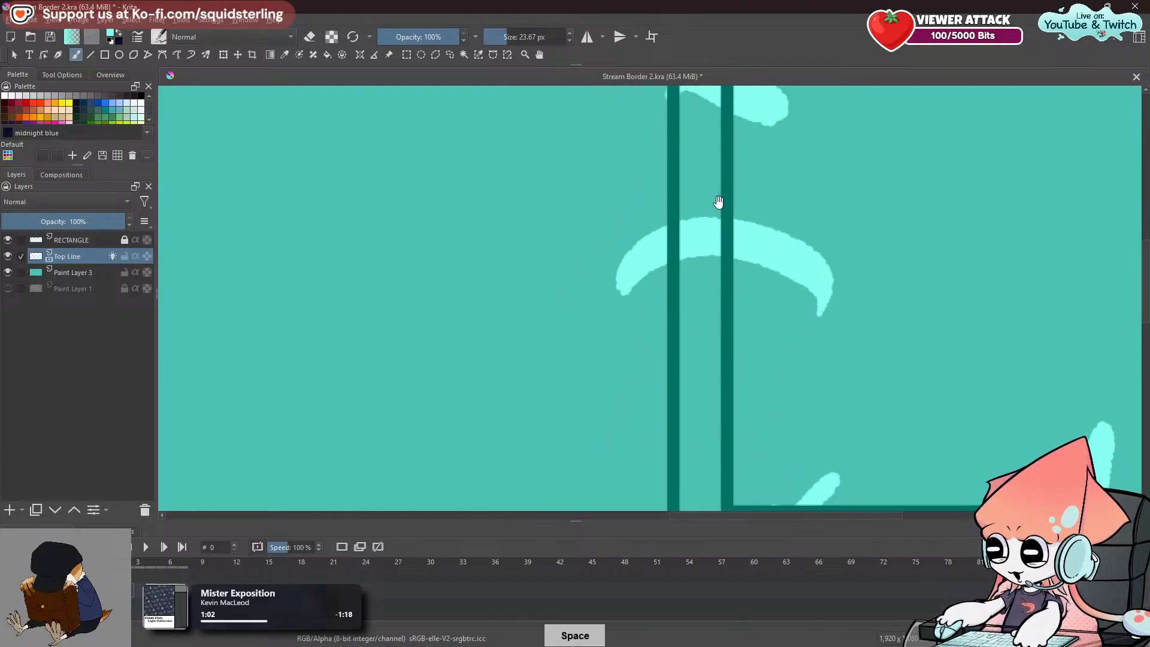
On frame 2, try strokes over the onion-skinned line in the canvas's top-left corner, enlarging the brush to about 40 px.
click(127, 590)
key(space)
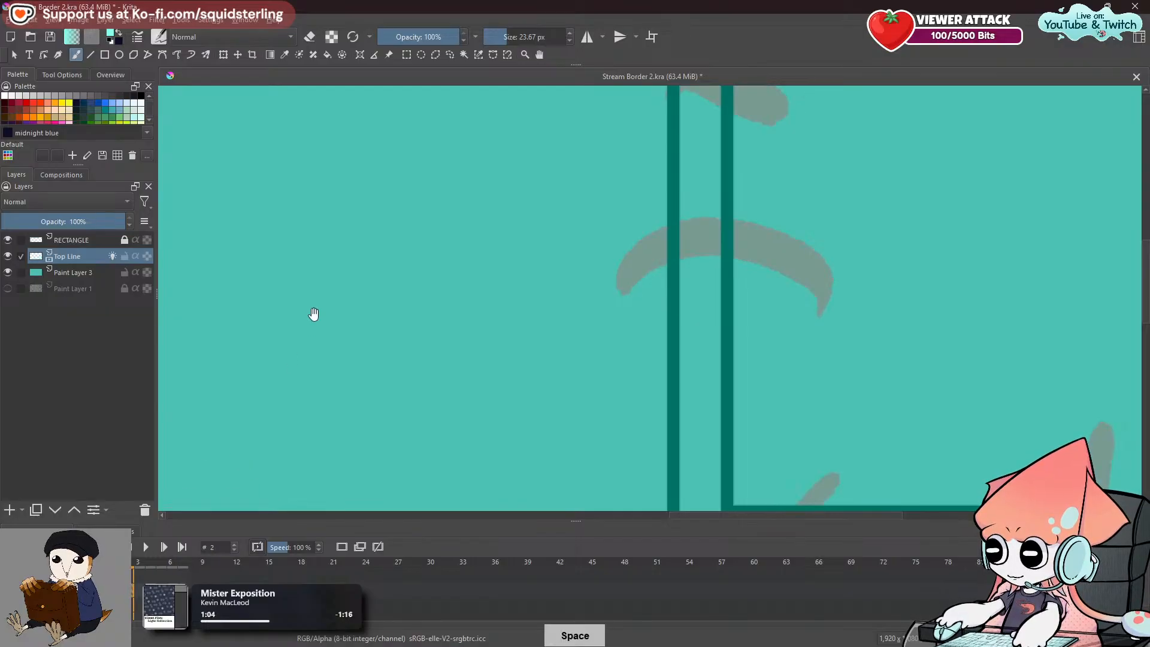
drag(313, 313, 581, 526)
mouse_move(399, 317)
mouse_down()
mouse_move(502, 418)
mouse_move(743, 597)
mouse_up()
drag(431, 371, 755, 307)
drag(717, 294, 762, 290)
drag(529, 300, 744, 321)
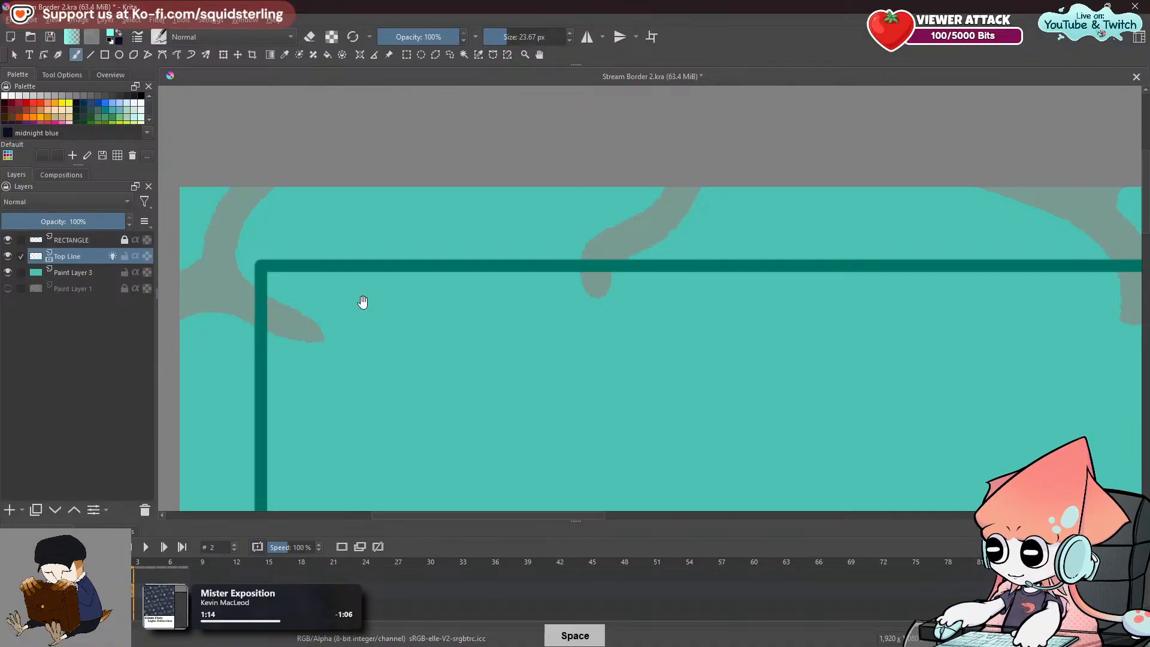
drag(357, 303, 526, 259)
mouse_move(422, 147)
mouse_down()
mouse_move(395, 170)
mouse_move(411, 249)
mouse_move(449, 279)
mouse_up()
key(ctrl+z)
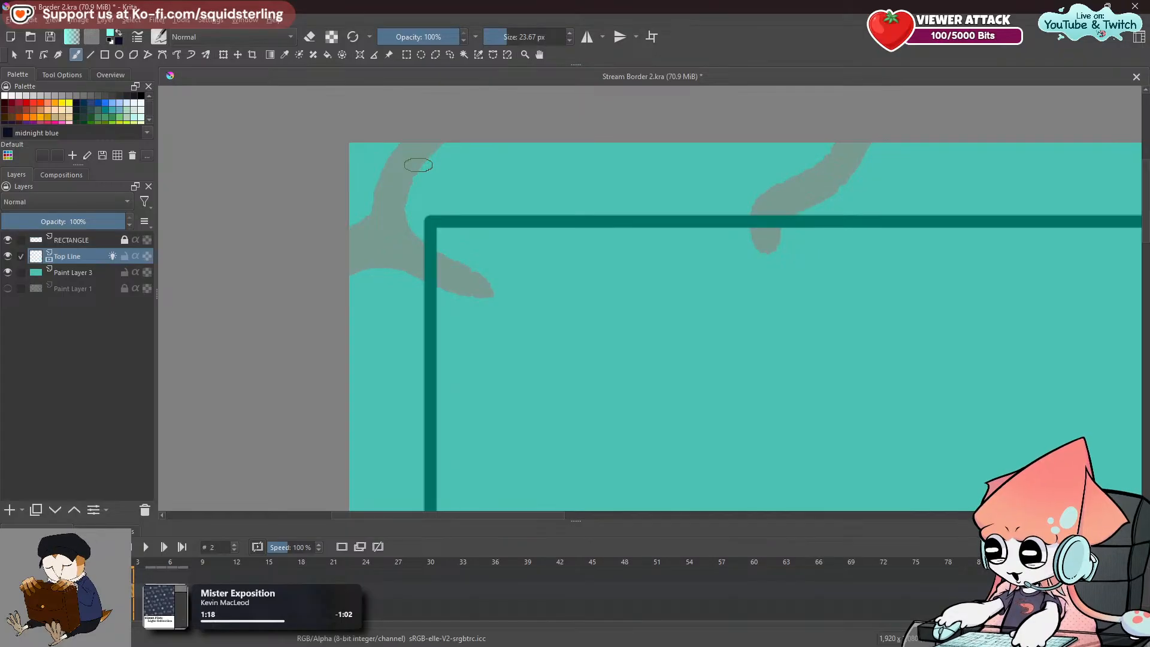
mouse_move(396, 174)
mouse_down()
mouse_move(391, 263)
mouse_move(423, 169)
mouse_move(416, 257)
mouse_up()
key(ctrl+z)
key(ctrl+z)
drag(423, 159, 431, 239)
key(ctrl+z)
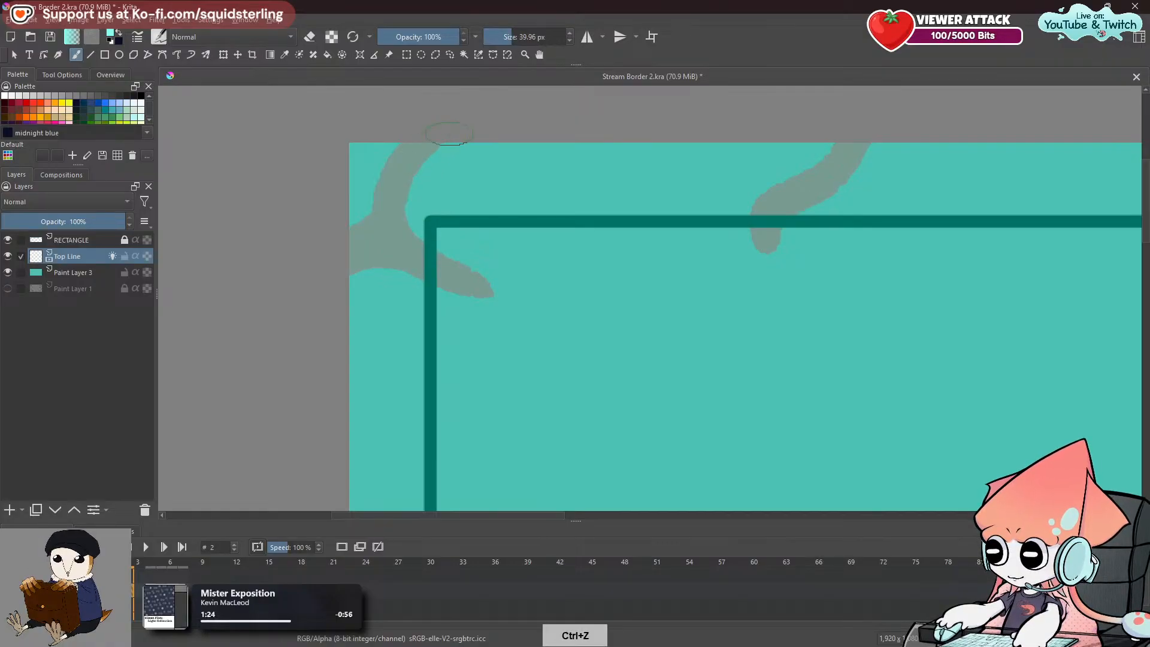
Redraw the branching line in the canvas's top-left corner in pale aqua, slightly offset from its onion-skin outline.
drag(443, 139, 398, 252)
key(ctrl+z)
drag(442, 142, 443, 263)
key(ctrl+z)
mouse_move(422, 144)
mouse_down()
mouse_move(431, 273)
mouse_move(397, 251)
mouse_move(353, 253)
mouse_move(413, 259)
mouse_up()
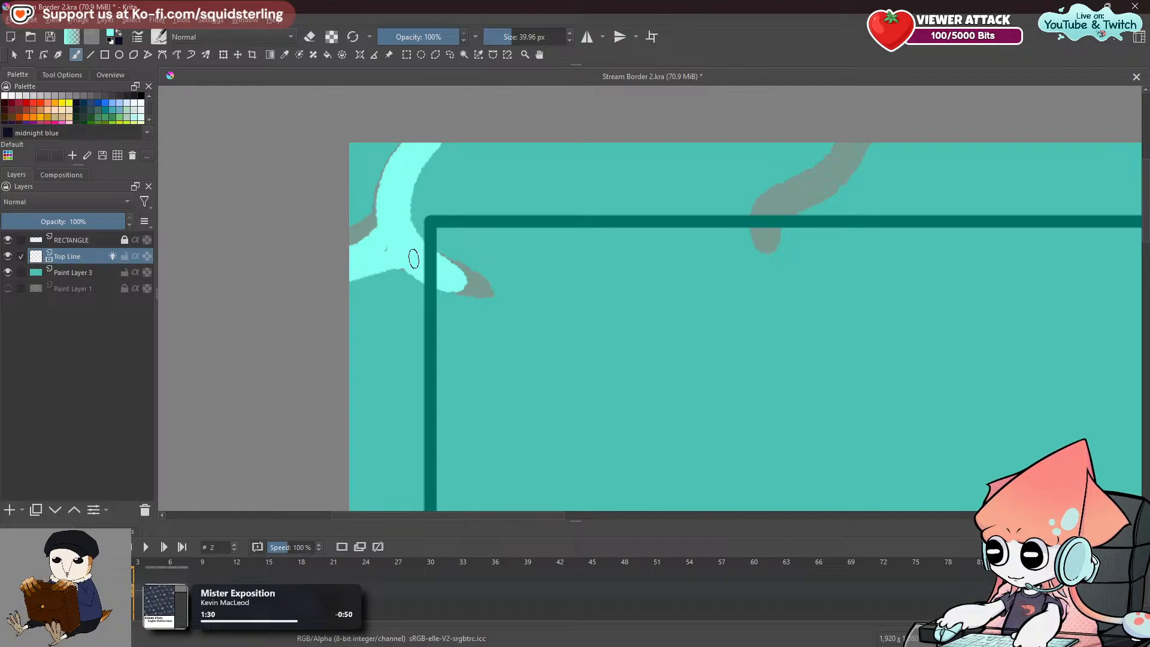
Redraw the next short curved line along the canvas's top edge, slightly offset, with the brush reduced to about 33 px.
drag(756, 201, 383, 240)
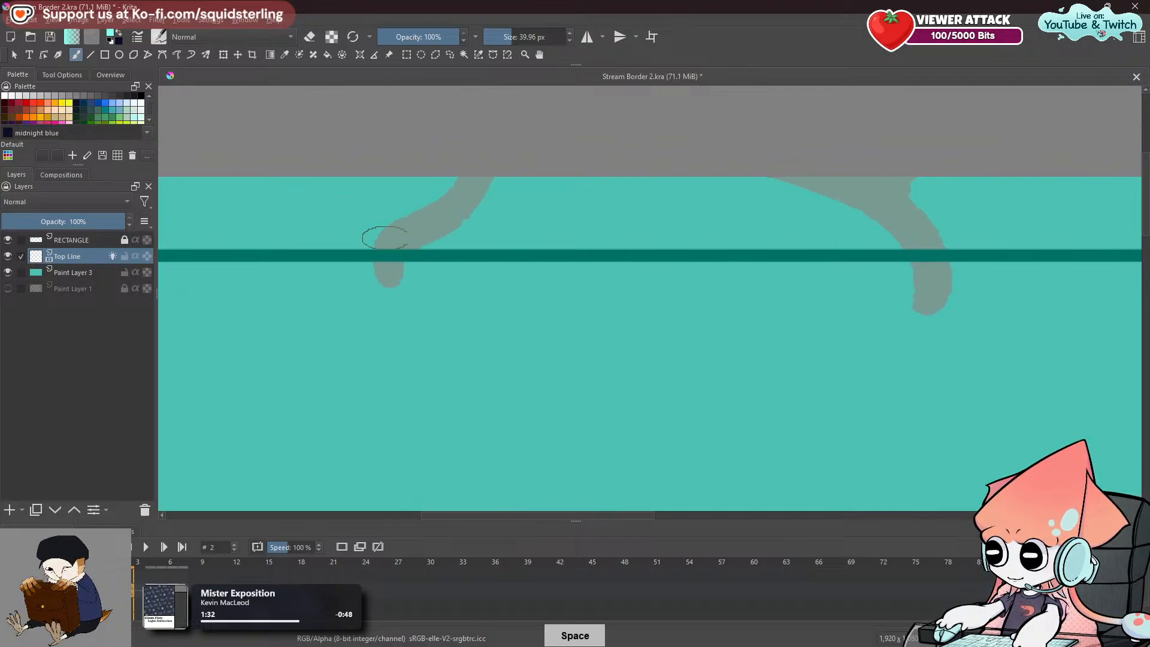
mouse_move(505, 162)
mouse_down()
mouse_move(469, 213)
mouse_move(360, 270)
mouse_up()
key(ctrl+z)
mouse_move(497, 178)
mouse_down()
mouse_move(386, 243)
mouse_move(449, 214)
mouse_up()
key(ctrl+z)
drag(492, 179, 390, 277)
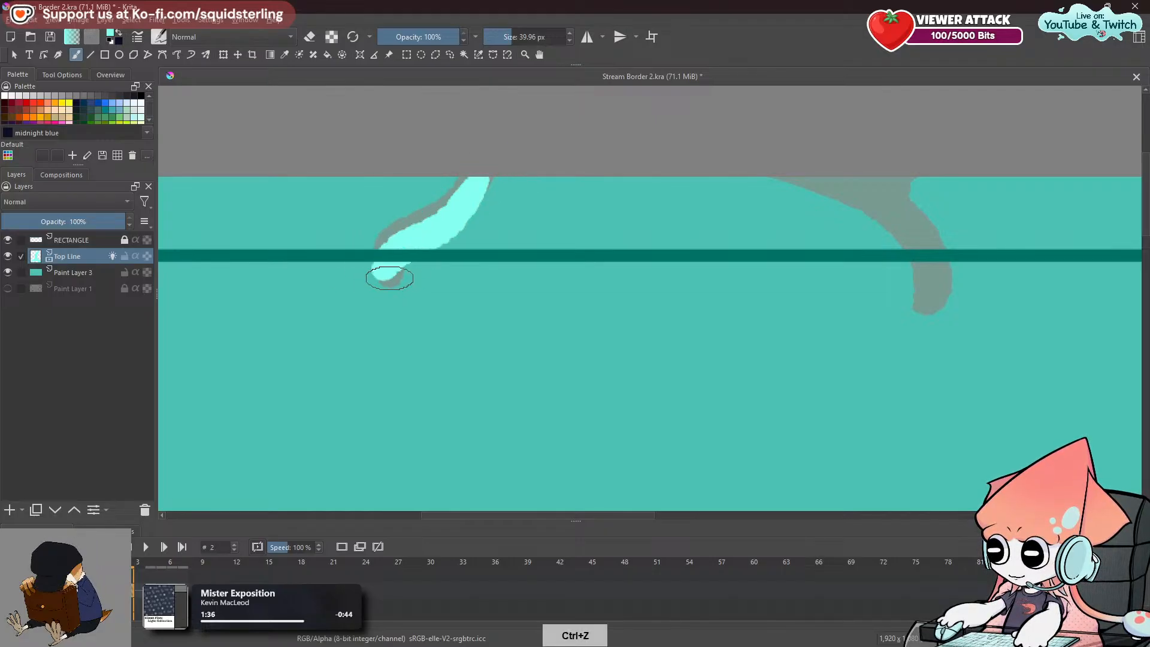
key(ctrl+z)
drag(497, 178, 394, 268)
key(ctrl+z)
drag(486, 175, 387, 272)
key(ctrl+z)
drag(494, 177, 388, 273)
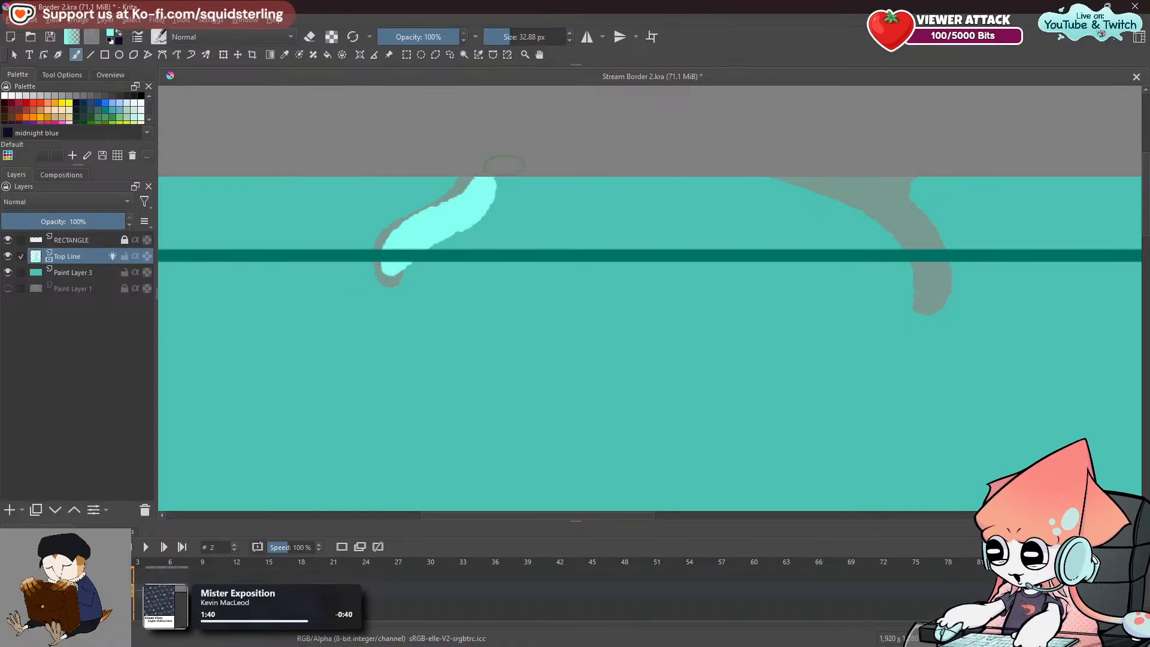
Redraw the wide tapering line at the top centre of frame 2, ending short of its onion-skin tip.
mouse_move(747, 208)
mouse_down()
mouse_move(372, 265)
mouse_move(376, 220)
mouse_move(361, 197)
mouse_move(509, 312)
mouse_up()
key(ctrl+z)
mouse_move(372, 223)
mouse_down()
mouse_move(485, 272)
mouse_move(494, 306)
mouse_move(403, 227)
mouse_move(512, 313)
mouse_up()
key(ctrl+z)
drag(485, 223, 532, 308)
key(ctrl+z)
drag(484, 222, 511, 309)
drag(442, 223, 469, 234)
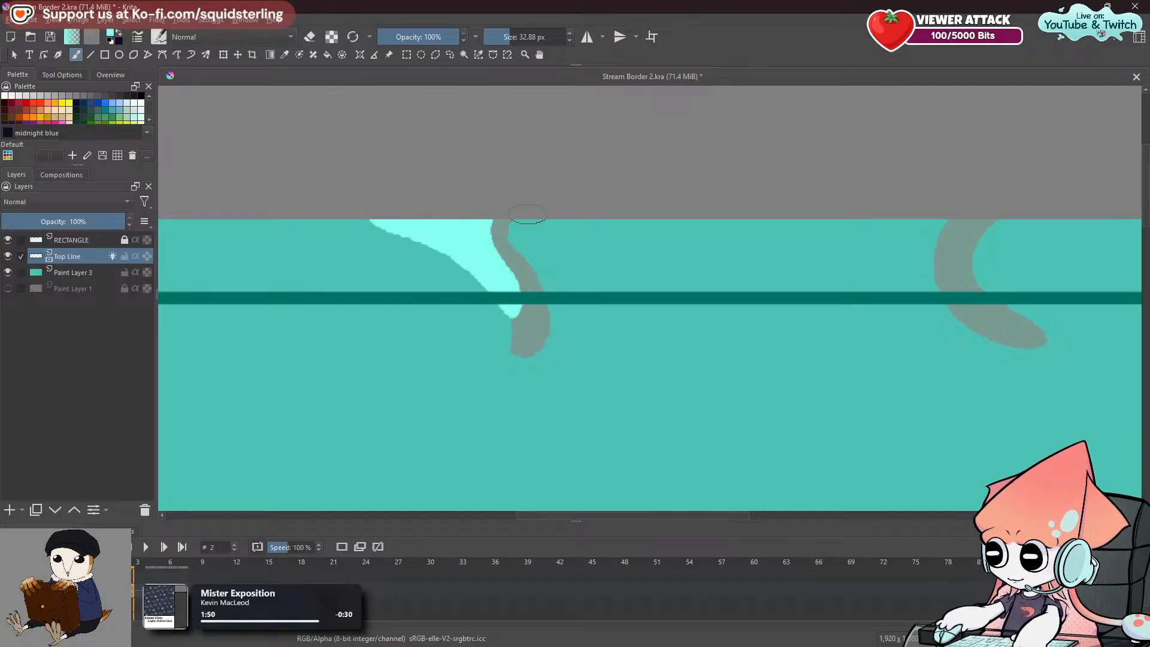
Redraw the curved line crossing the large rectangle's top edge near its right end, slightly shorter than the onion skin.
key(space)
drag(839, 313, 477, 303)
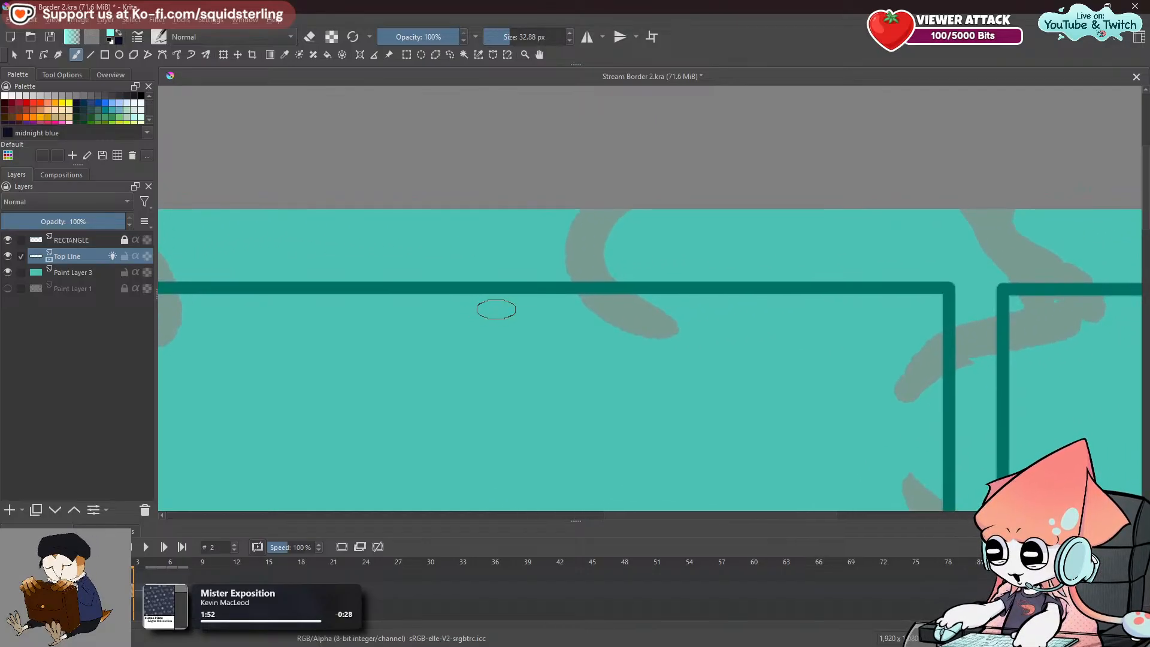
key(space)
drag(629, 277, 486, 314)
mouse_move(473, 230)
mouse_down()
mouse_move(437, 318)
mouse_move(470, 340)
mouse_up()
key(ctrl+z)
key(ctrl+z)
drag(461, 238, 467, 336)
drag(468, 237, 468, 325)
key(ctrl+z)
mouse_move(469, 237)
mouse_down()
mouse_move(439, 276)
mouse_move(466, 319)
mouse_up()
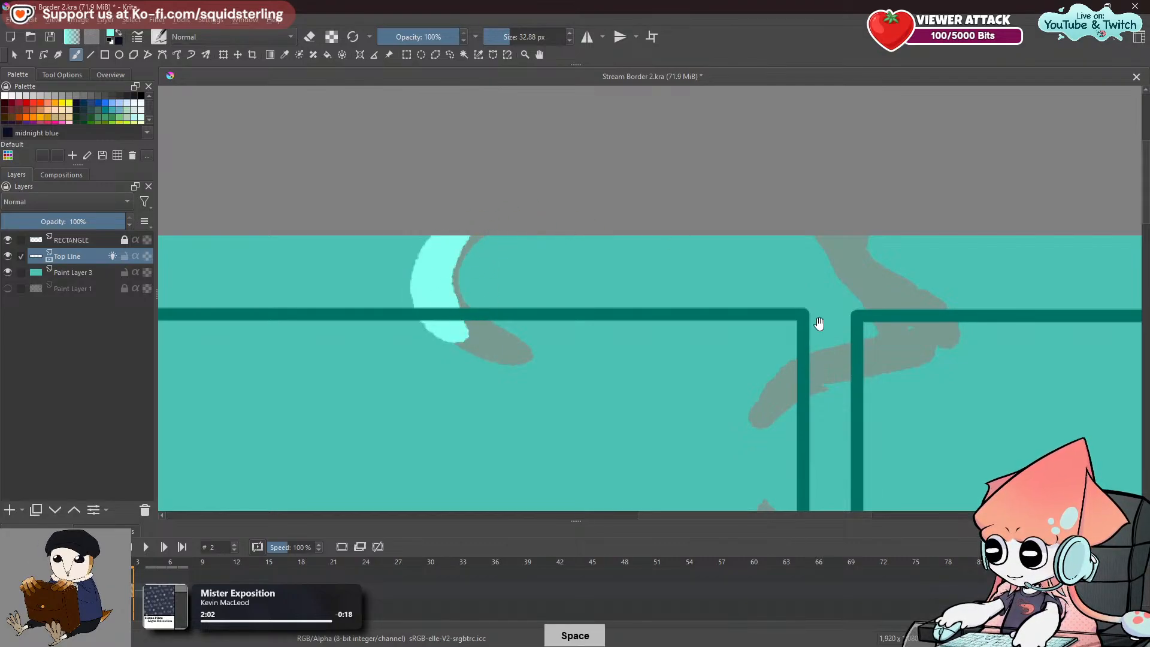
drag(816, 323, 547, 304)
drag(548, 218, 594, 277)
key(ctrl+z)
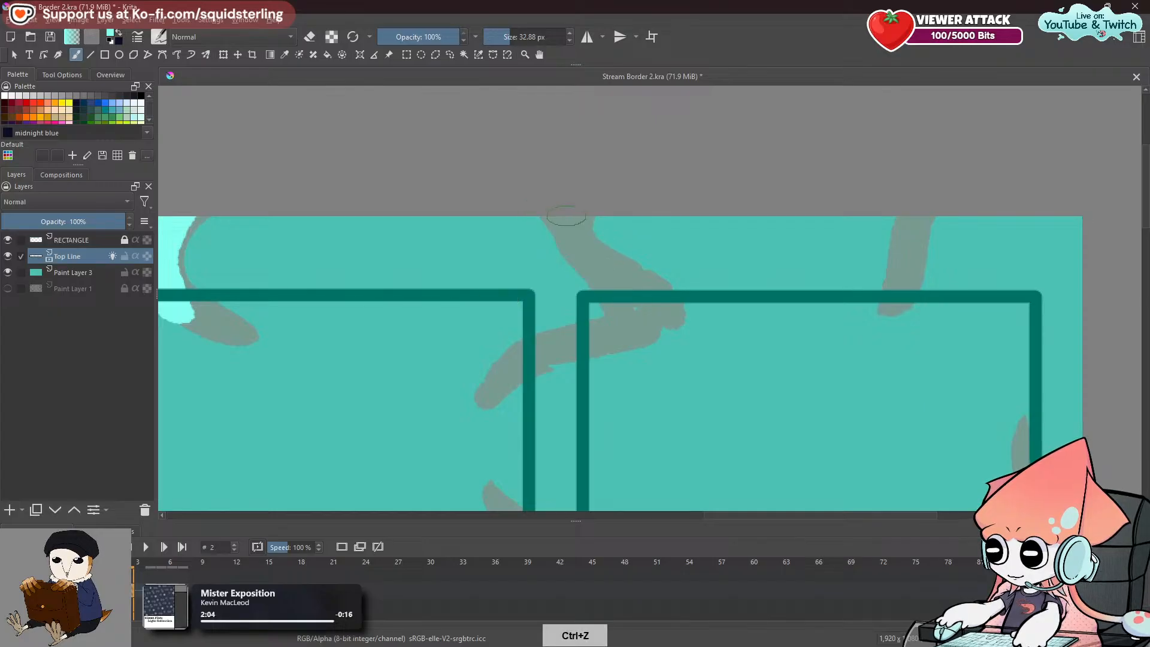
key(Left)
key(Left)
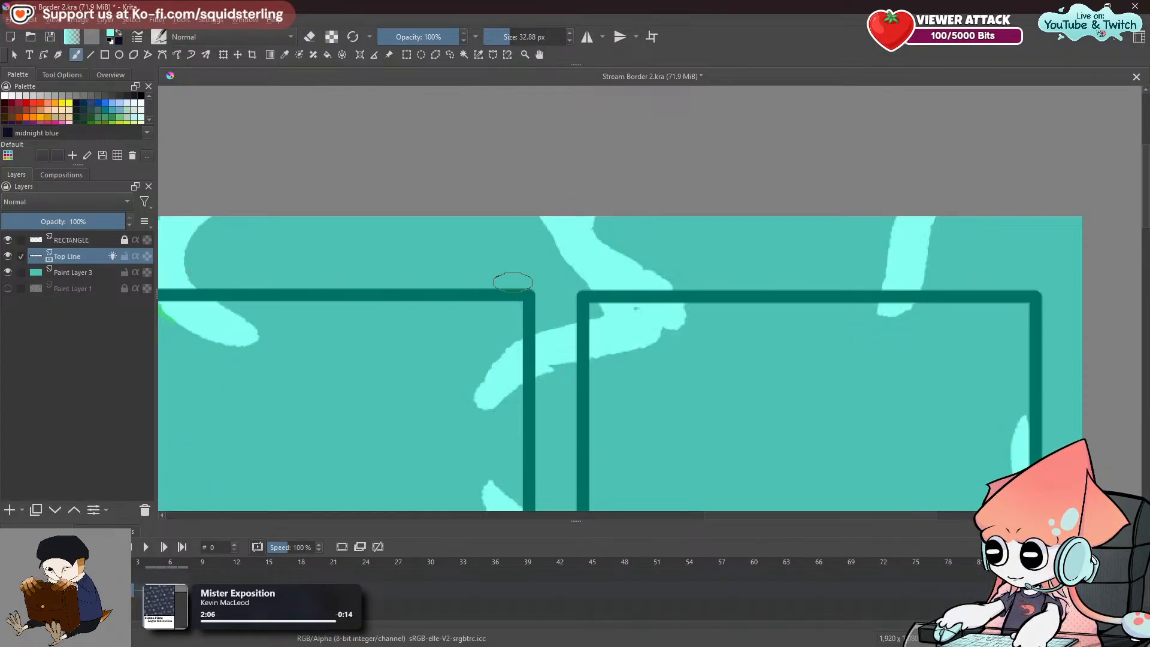
key(ctrl+z)
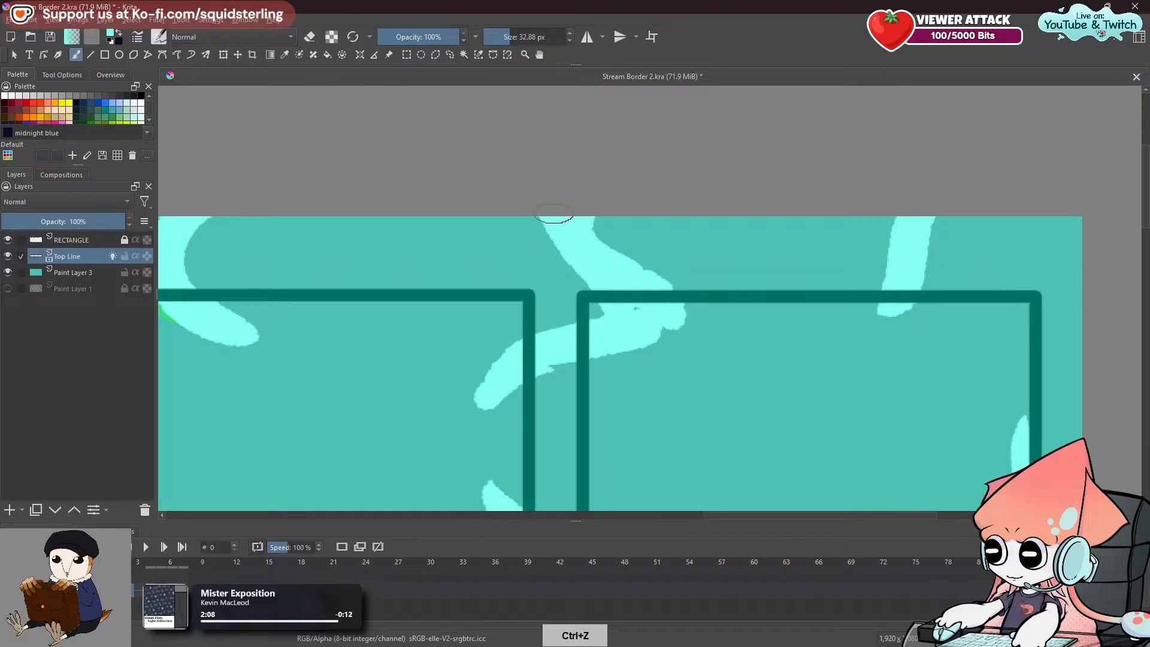
click(131, 590)
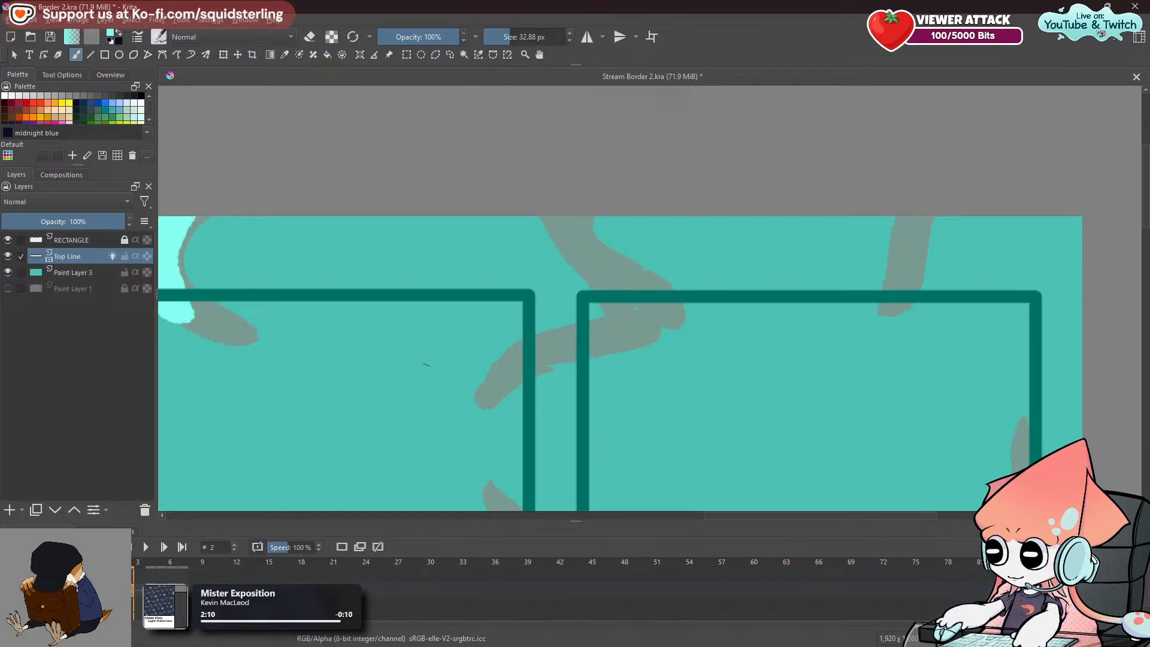
Redraw the wide tapering line at the narrow right rectangle's top-left corner in pale aqua, slightly offset from its onion skin.
mouse_move(557, 213)
mouse_down()
mouse_move(611, 310)
mouse_move(621, 318)
mouse_move(606, 289)
mouse_move(623, 308)
mouse_up()
key(ctrl+z)
mouse_move(599, 213)
mouse_down()
mouse_move(681, 332)
mouse_move(583, 244)
mouse_move(679, 320)
mouse_up()
key(ctrl+z)
drag(589, 214, 619, 281)
key(ctrl+z)
drag(584, 214, 591, 235)
key(slash)
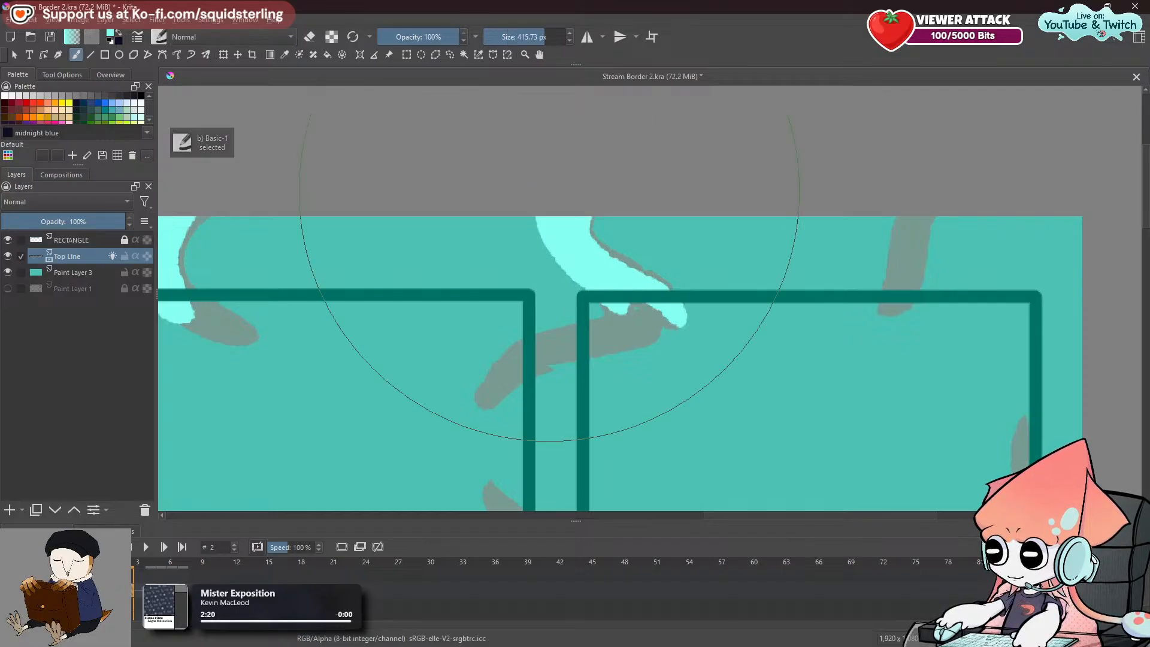
key(space)
drag(764, 334, 321, 337)
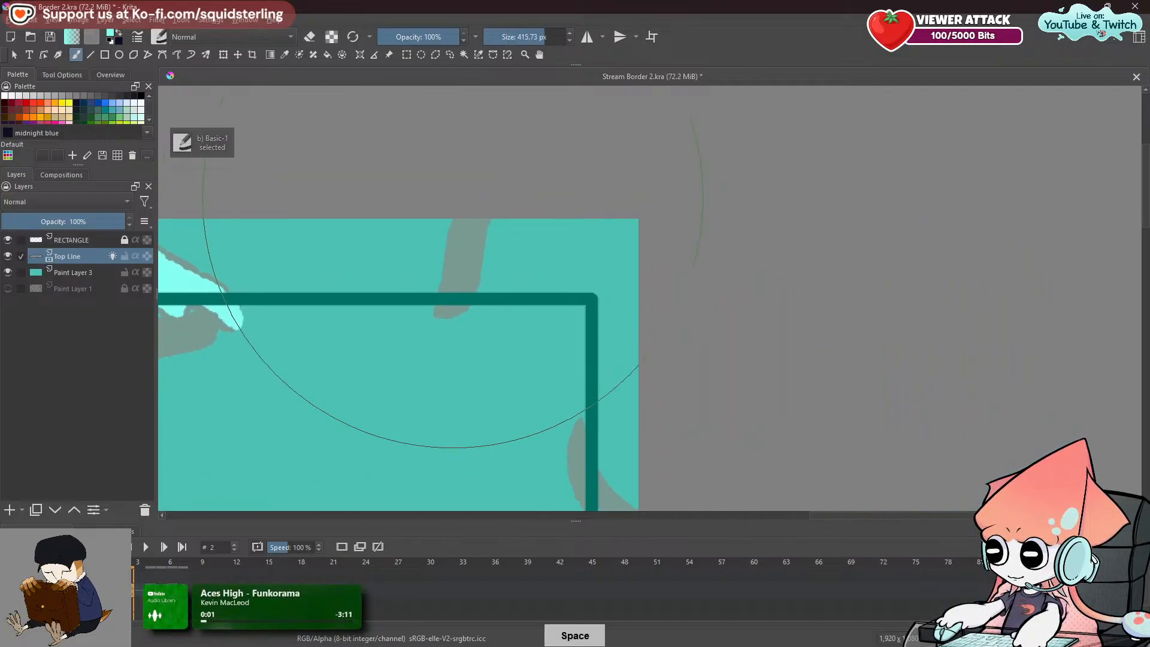
drag(495, 215, 494, 217)
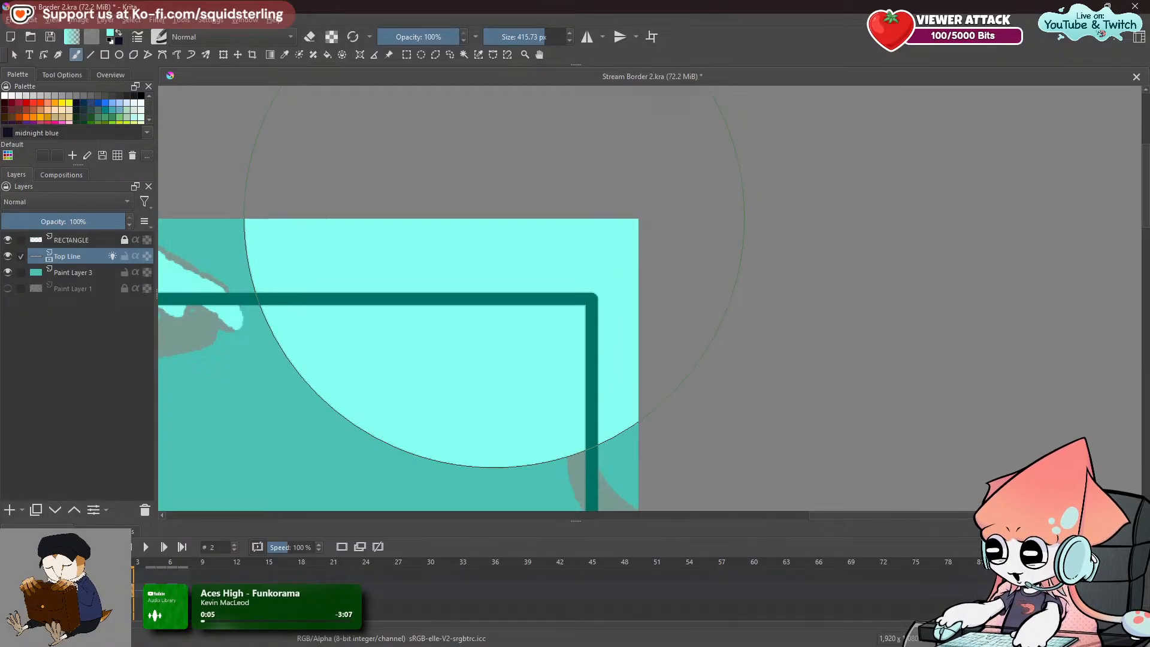
key(ctrl+z)
key(F6)
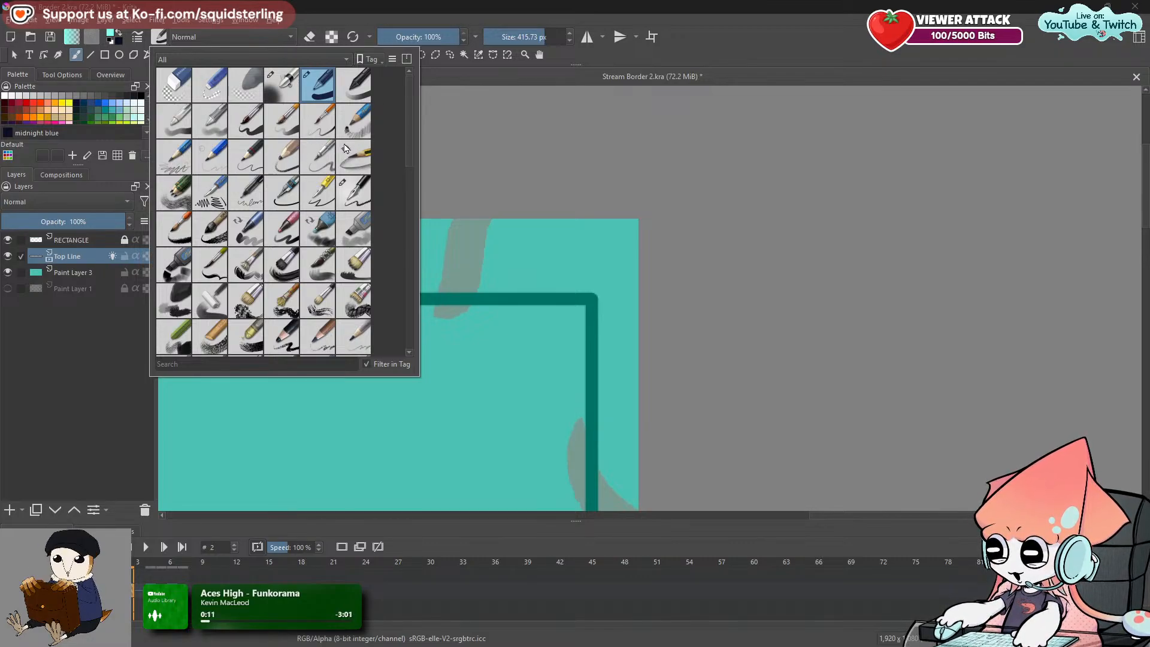
click(356, 201)
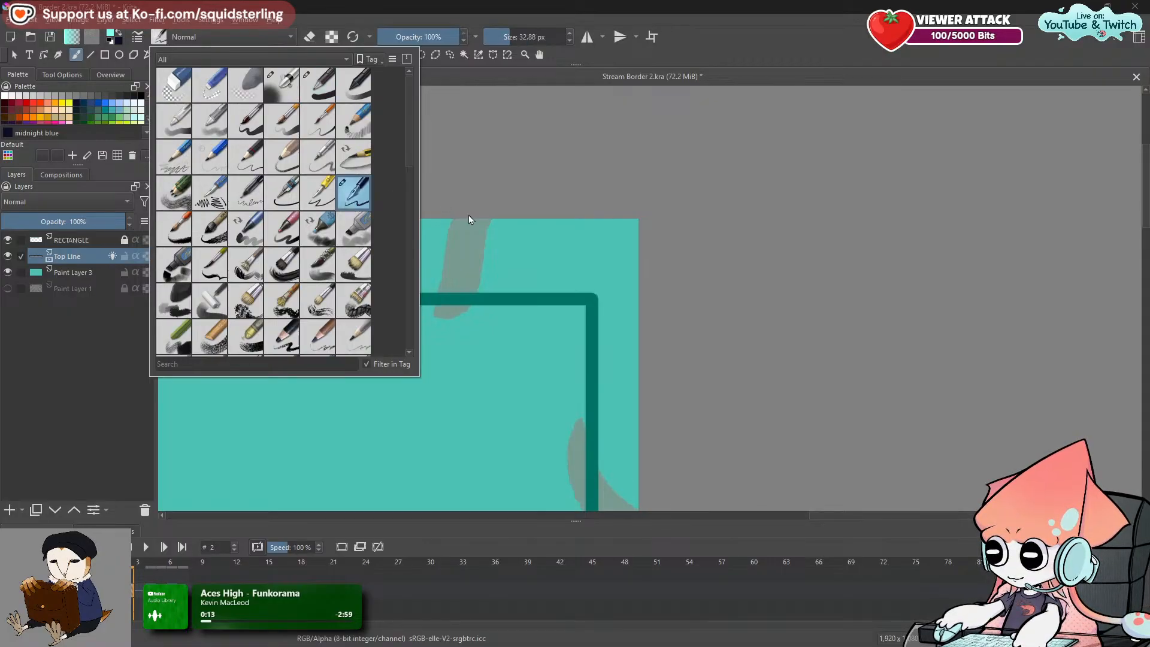
Redraw the short line crossing the right rectangle's top edge near its right end, shifted slightly right and lower than its onion skin.
mouse_move(461, 281)
mouse_down()
mouse_move(494, 223)
mouse_move(450, 288)
mouse_up()
key(ctrl+z)
key(ctrl+z)
drag(487, 213, 446, 321)
key(ctrl+z)
drag(491, 215, 431, 313)
key(ctrl+z)
drag(491, 216, 440, 325)
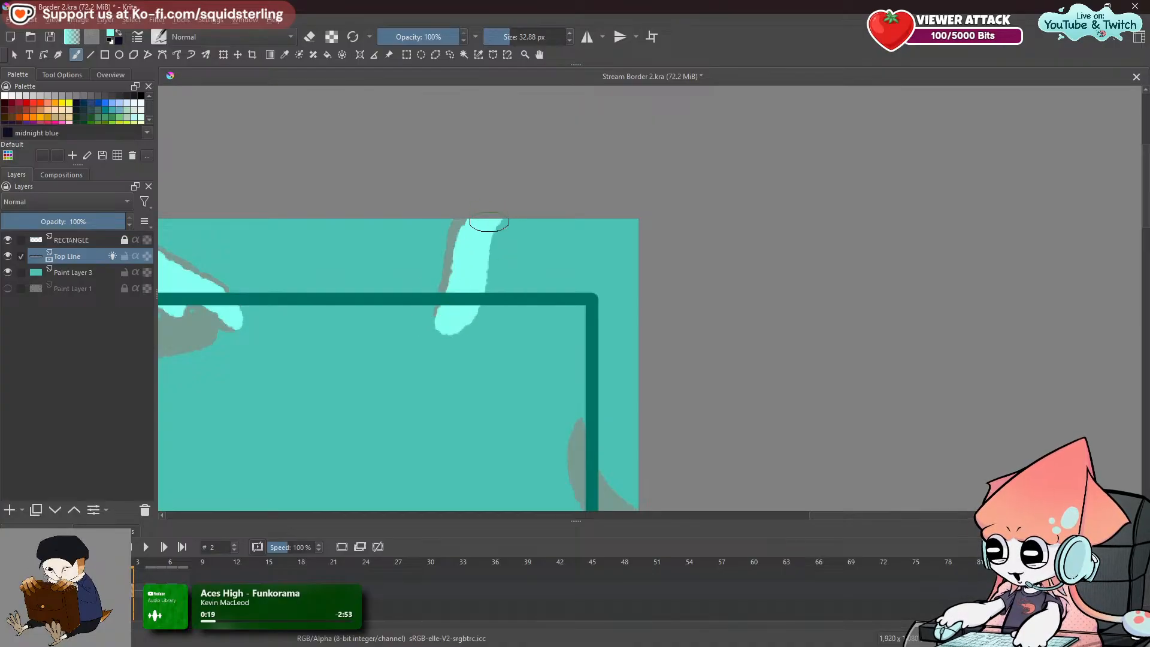
Redraw the curved line crossing the right rectangle's right edge near the top, starting lower than its onion skin.
key(space)
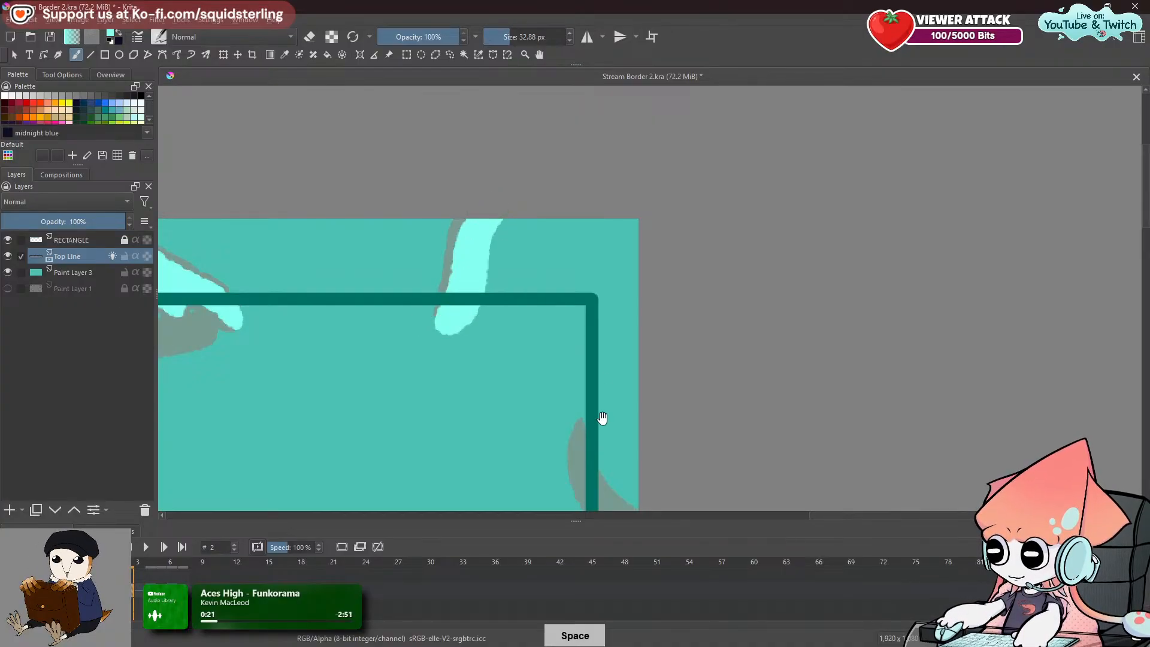
drag(601, 383, 531, 208)
mouse_move(539, 287)
mouse_down()
mouse_move(505, 258)
mouse_move(487, 294)
mouse_move(577, 359)
mouse_up()
key(ctrl+z)
drag(472, 272, 587, 359)
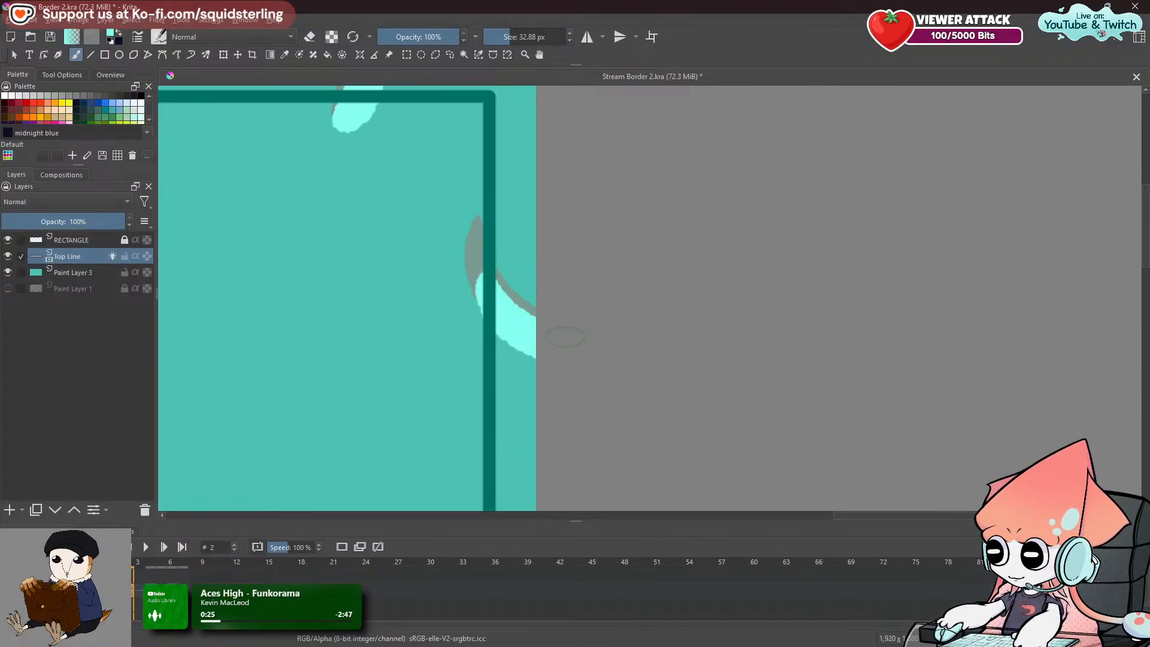
Redraw the short diagonal line crossing the right rectangle's right edge near the bottom, slightly shorter than its onion skin.
key(space)
drag(488, 385, 608, 149)
mouse_move(428, 405)
mouse_down()
mouse_move(401, 356)
mouse_move(346, 362)
mouse_up()
drag(529, 334, 617, 272)
drag(530, 337, 605, 273)
drag(542, 321, 607, 270)
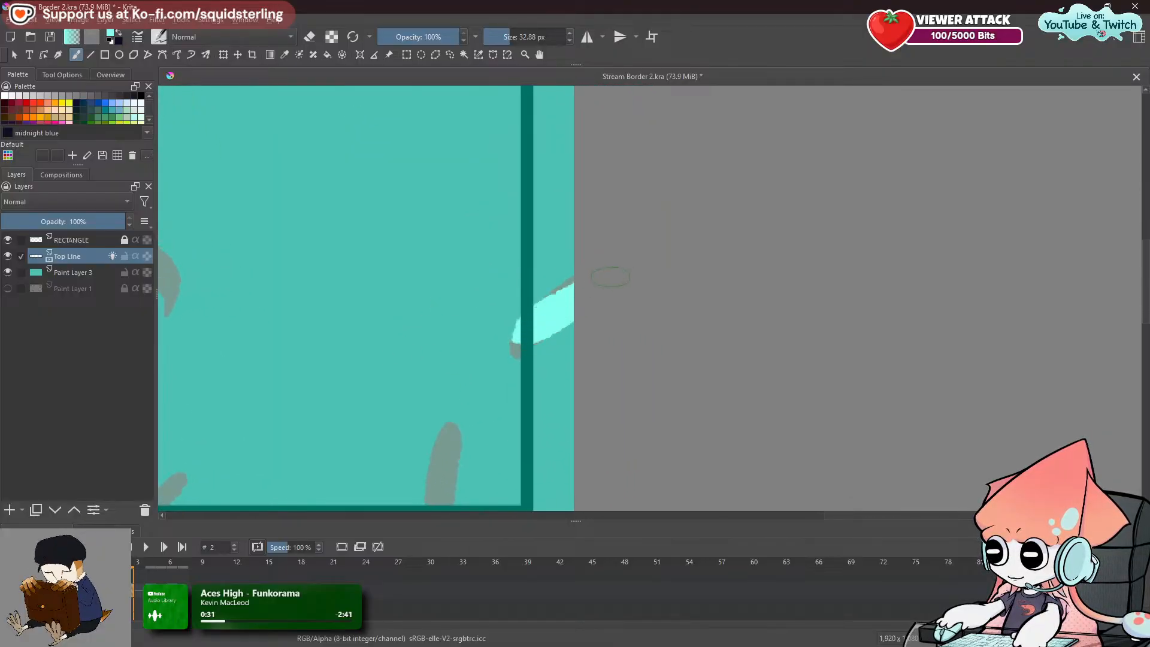
Redraw the S-shaped line from the right rectangle's bottom-left corner down to the junction and along its rightward branch.
key(space)
mouse_move(436, 393)
mouse_down()
mouse_move(595, 218)
mouse_move(555, 184)
mouse_move(534, 188)
mouse_move(666, 149)
mouse_move(651, 191)
mouse_up()
mouse_move(394, 165)
mouse_down()
mouse_move(316, 212)
mouse_move(307, 254)
mouse_move(331, 292)
mouse_move(419, 330)
mouse_move(423, 405)
mouse_up()
mouse_move(424, 342)
mouse_down()
mouse_move(432, 403)
mouse_move(436, 389)
mouse_move(455, 410)
mouse_move(646, 377)
mouse_up()
Redraw the vertical branch from the right rectangle's bottom edge down into the horizontal line, starting lower than its onion skin.
mouse_move(682, 148)
mouse_down()
mouse_move(663, 281)
mouse_move(617, 356)
mouse_up()
key(ctrl+z)
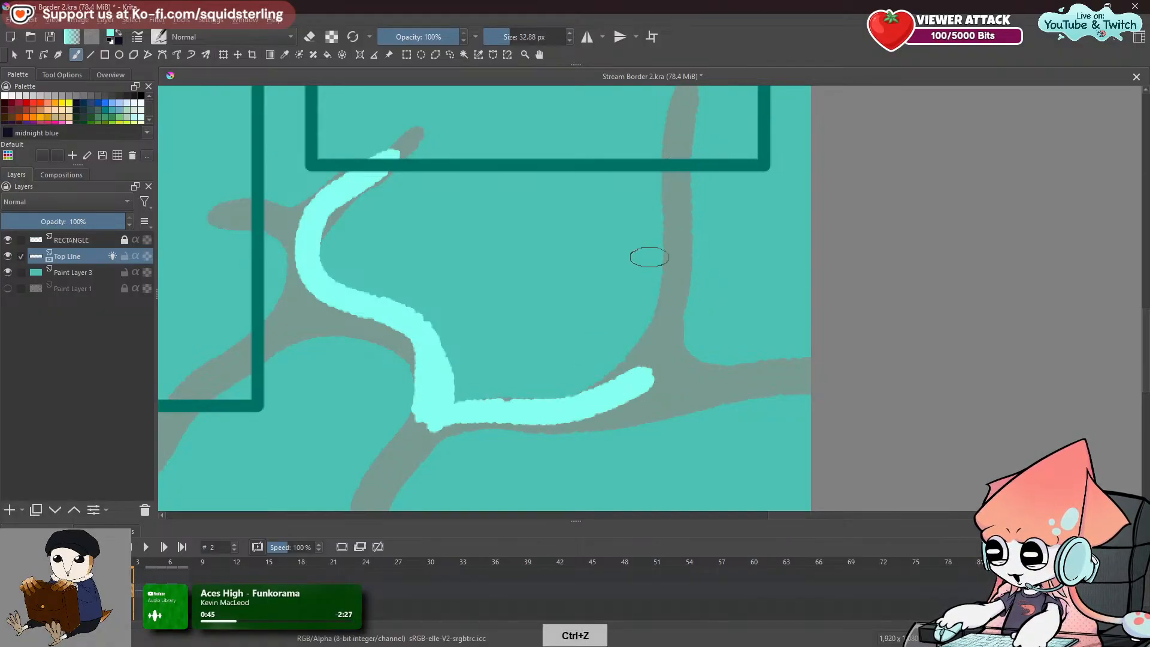
mouse_move(674, 164)
mouse_down()
mouse_move(674, 248)
mouse_move(643, 335)
mouse_move(590, 389)
mouse_up()
key(ctrl+z)
mouse_move(675, 166)
mouse_down()
mouse_move(631, 375)
mouse_move(566, 410)
mouse_move(808, 390)
mouse_up()
key(ctrl+z)
Extend the horizontal line below the right rectangle to the canvas's right edge and fill in its junction with the vertical branch.
drag(503, 412, 808, 386)
key(ctrl+z)
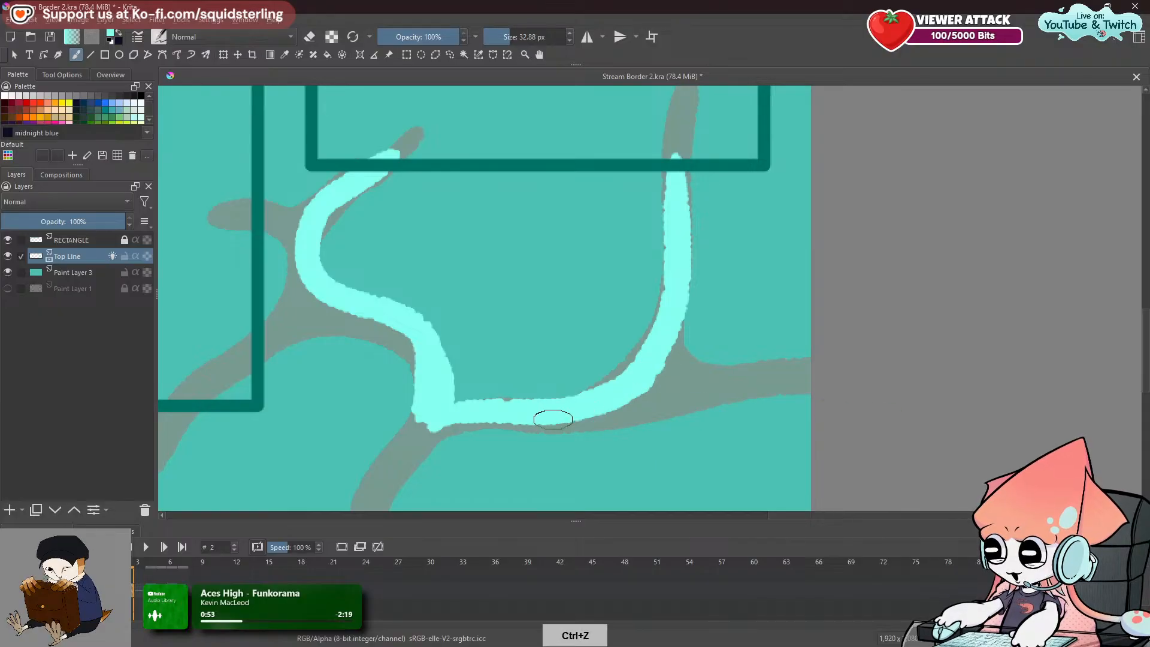
mouse_move(502, 411)
mouse_down()
mouse_move(686, 394)
mouse_move(879, 402)
mouse_up()
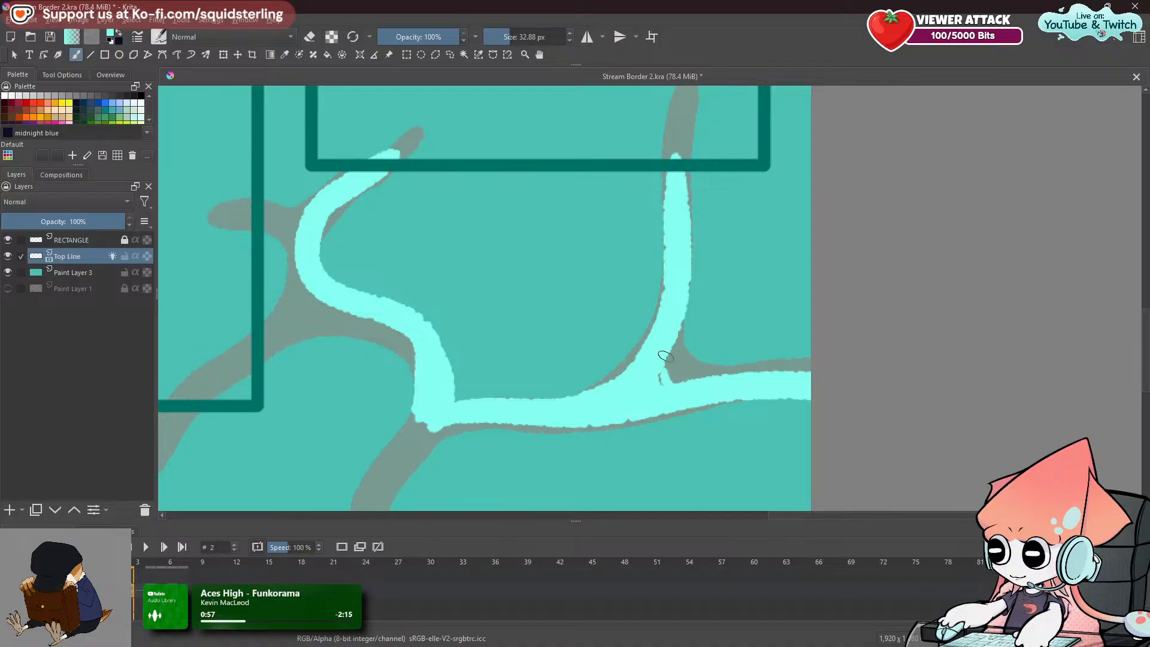
drag(665, 352, 661, 353)
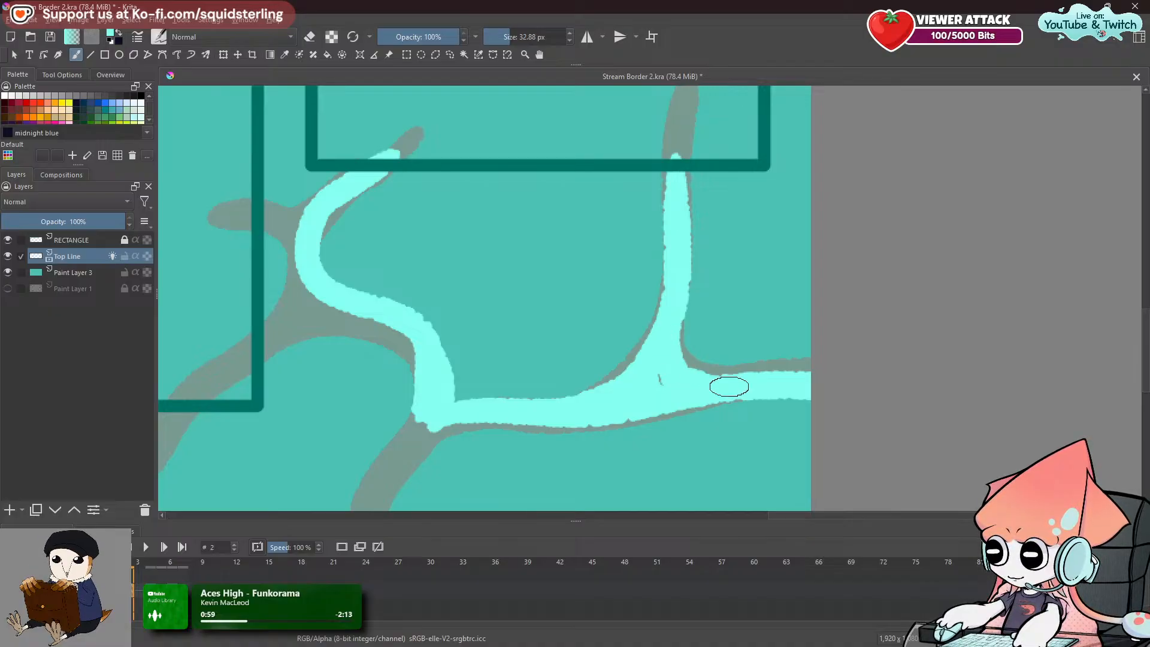
mouse_move(419, 438)
mouse_down()
mouse_move(484, 421)
mouse_move(810, 426)
mouse_up()
key(ctrl+z)
drag(443, 432, 815, 401)
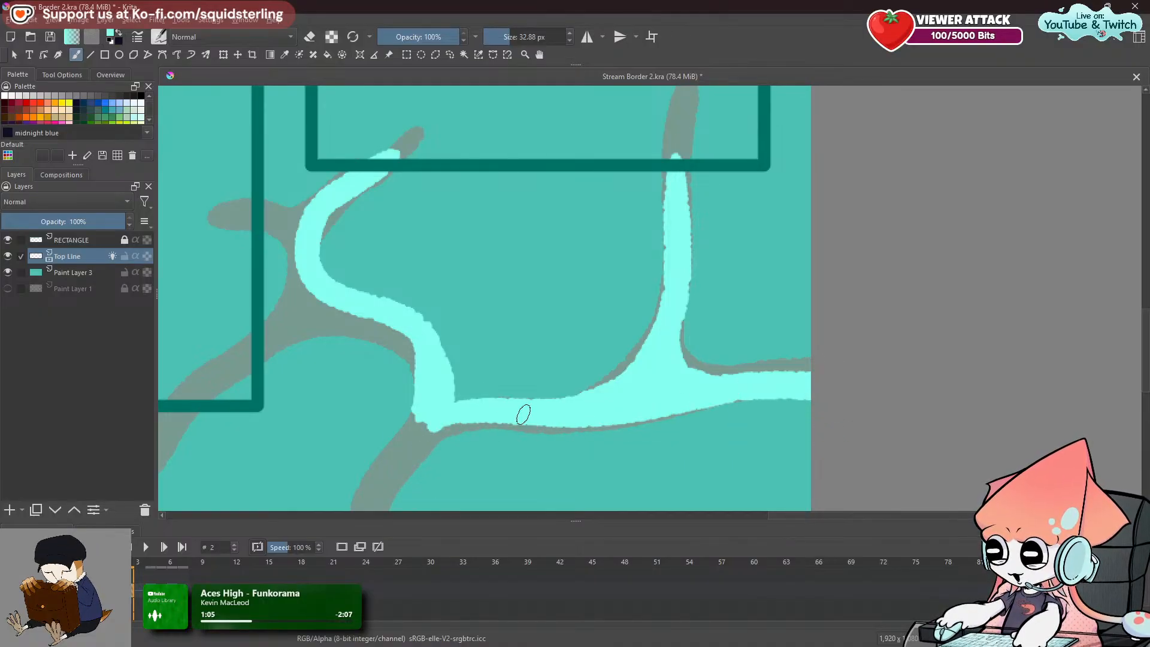
Redraw the branch curving down from the left junction and out to the canvas's right edge, trimming and repainting its right end.
drag(526, 403, 419, 454)
drag(521, 377, 632, 248)
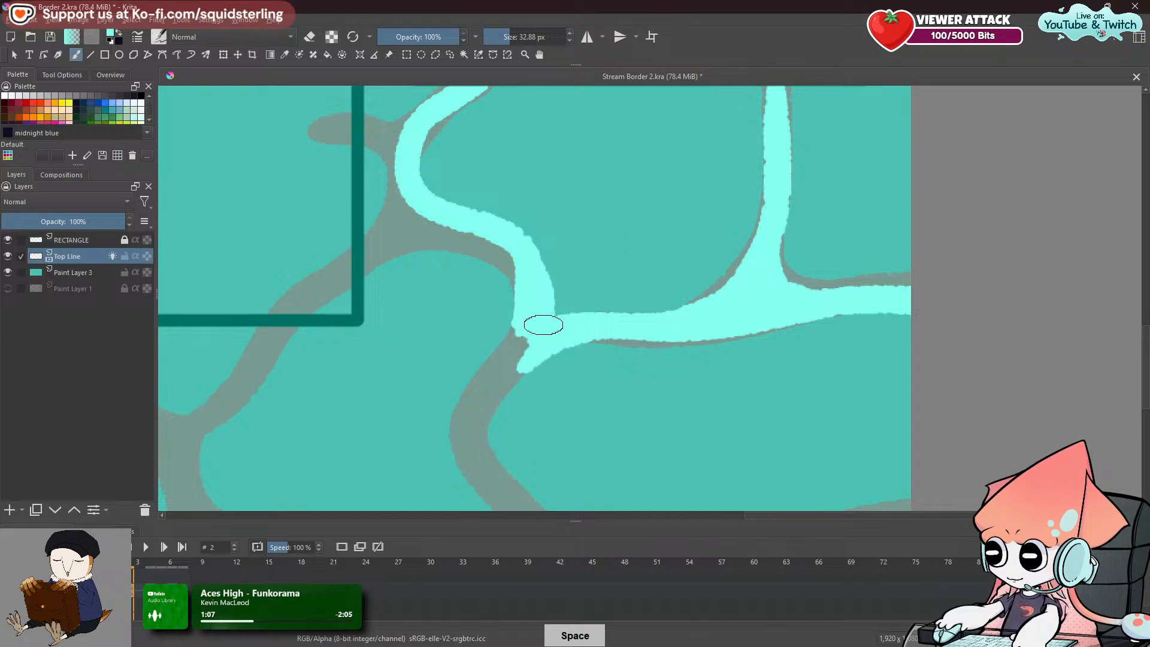
drag(606, 351, 541, 216)
mouse_move(464, 187)
mouse_down()
mouse_move(412, 293)
mouse_move(485, 386)
mouse_move(637, 423)
mouse_move(844, 388)
mouse_up()
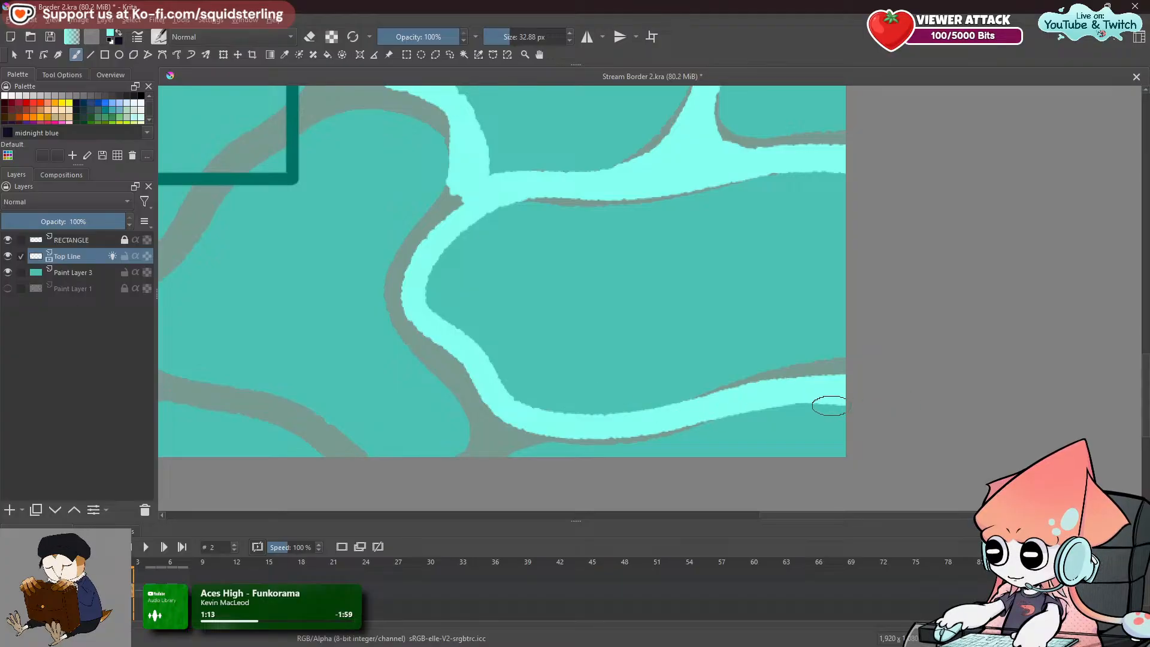
key(e)
drag(763, 413, 874, 403)
key(e)
drag(718, 403, 873, 385)
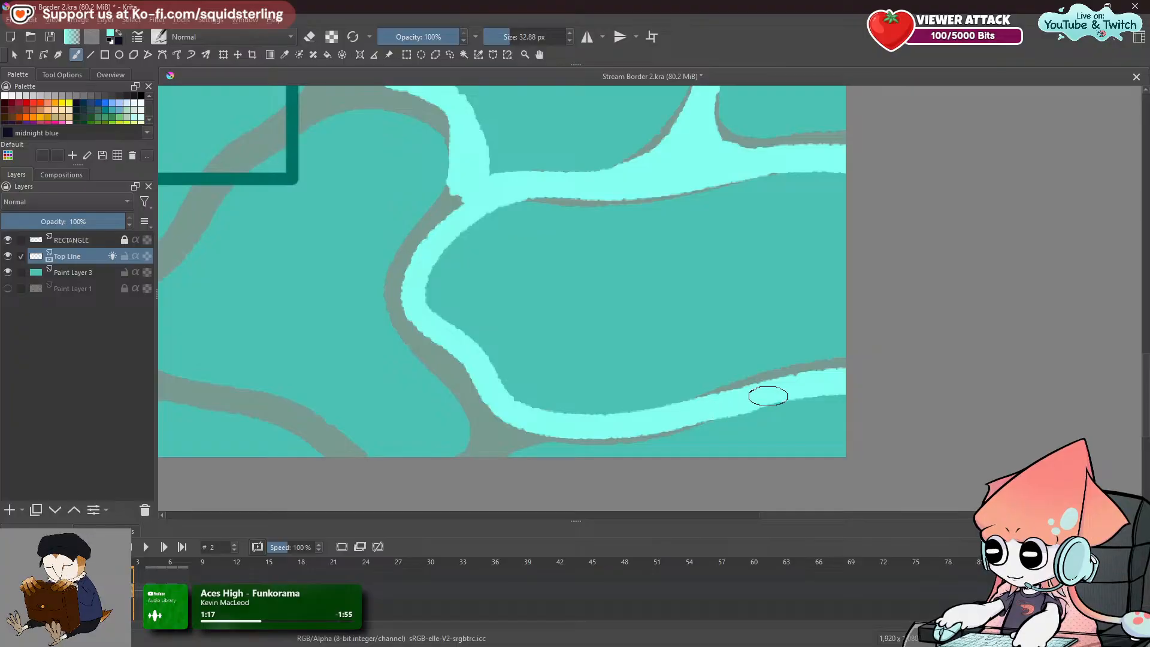
Thicken the junction at the top of the curved branch and join its lower bend to the canvas's bottom edge.
drag(476, 181, 442, 227)
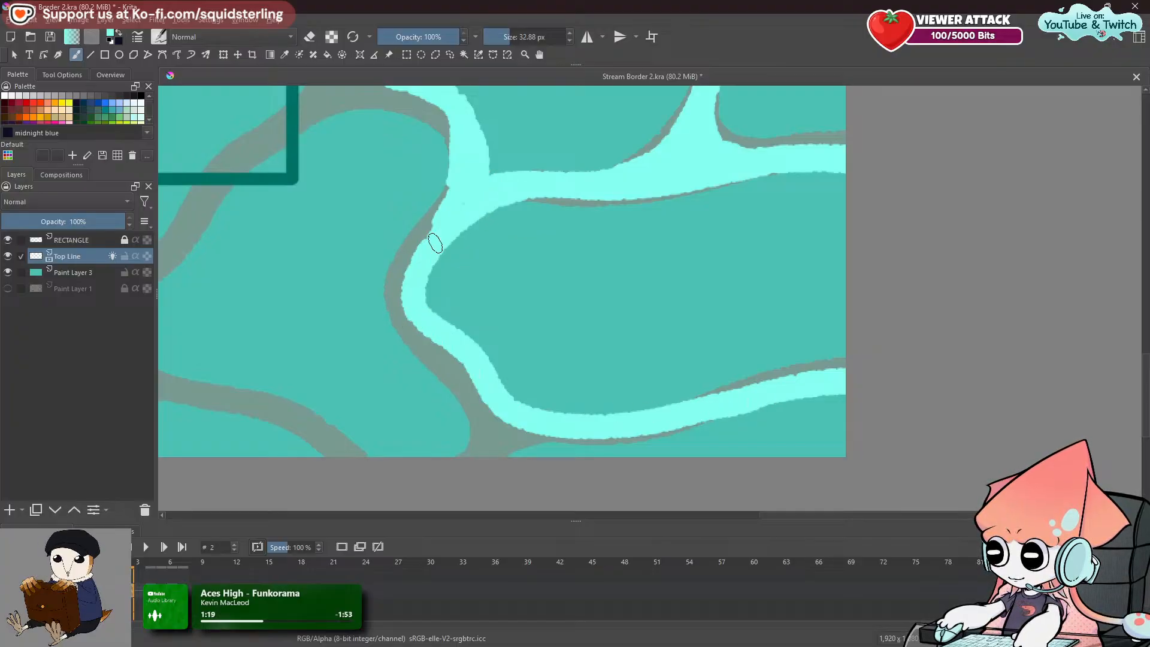
mouse_move(469, 180)
mouse_down()
mouse_move(409, 300)
mouse_move(439, 344)
mouse_move(427, 327)
mouse_move(477, 369)
mouse_move(501, 416)
mouse_move(448, 474)
mouse_up()
mouse_move(571, 438)
mouse_down()
mouse_move(520, 444)
mouse_move(491, 469)
mouse_move(541, 432)
mouse_move(503, 440)
mouse_up()
Redraw the curved line from the large rectangle's bottom edge near its right corner down to the canvas's bottom edge, slightly offset.
key(space)
drag(479, 334, 698, 351)
key(ctrl+z)
key(space)
mouse_move(372, 291)
mouse_down()
mouse_move(691, 338)
mouse_move(481, 279)
mouse_up()
key(space)
drag(625, 159, 619, 172)
mouse_move(380, 150)
mouse_down()
mouse_move(342, 199)
mouse_move(286, 246)
mouse_move(276, 305)
mouse_move(329, 345)
mouse_move(417, 358)
mouse_move(572, 452)
mouse_up()
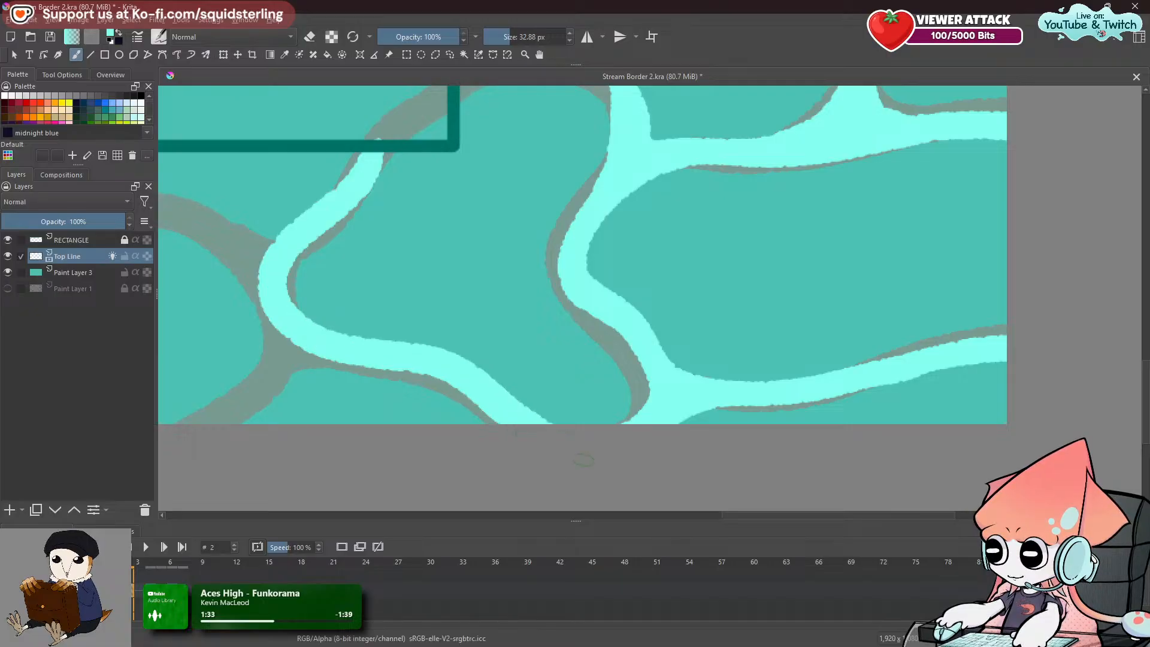
drag(402, 140, 349, 200)
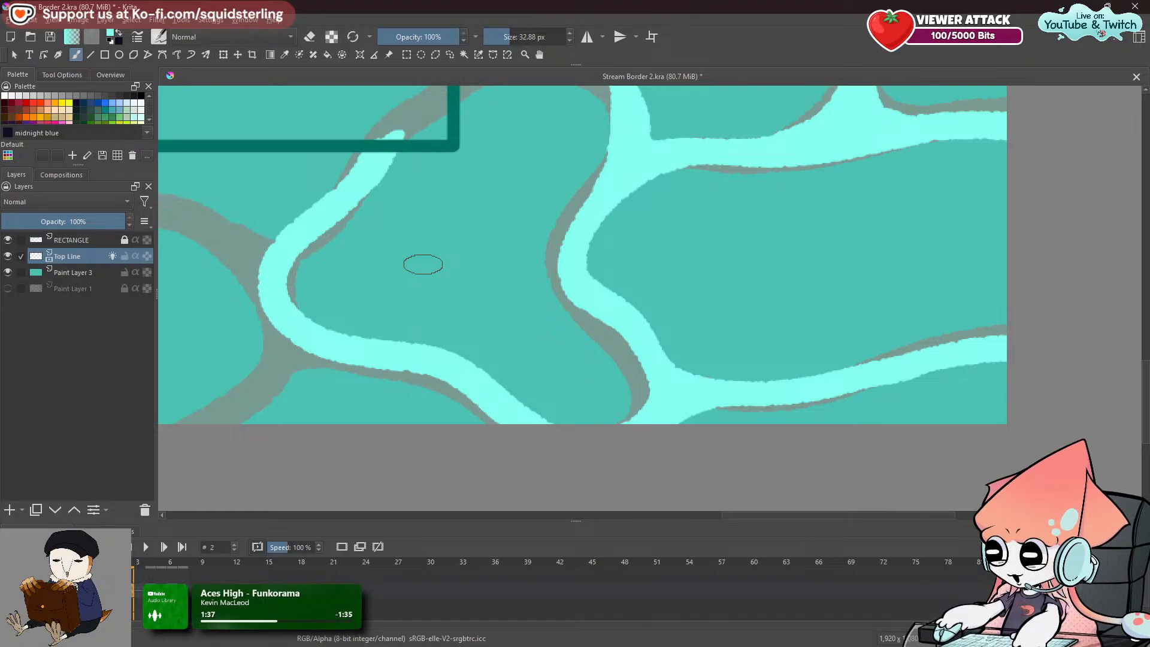
Redraw the branch linking the large rectangle's right edge near its bottom corner to the S-shaped line, leaving its onion-skin tail unpainted.
key(space)
drag(429, 258, 495, 335)
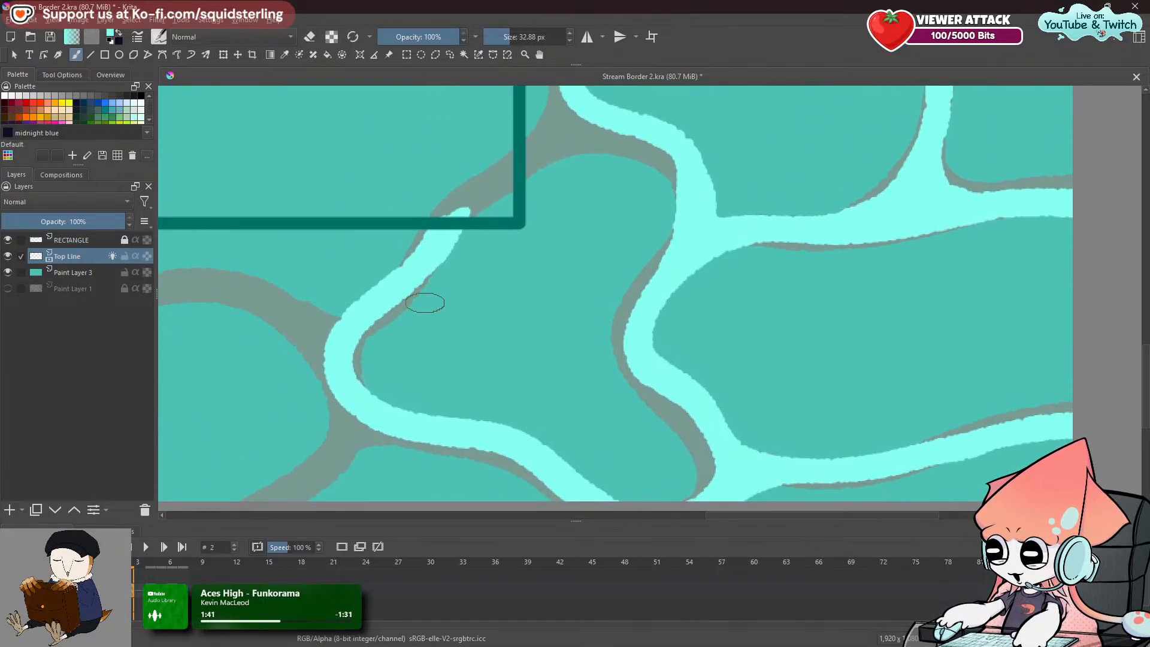
key(space)
drag(403, 267, 361, 332)
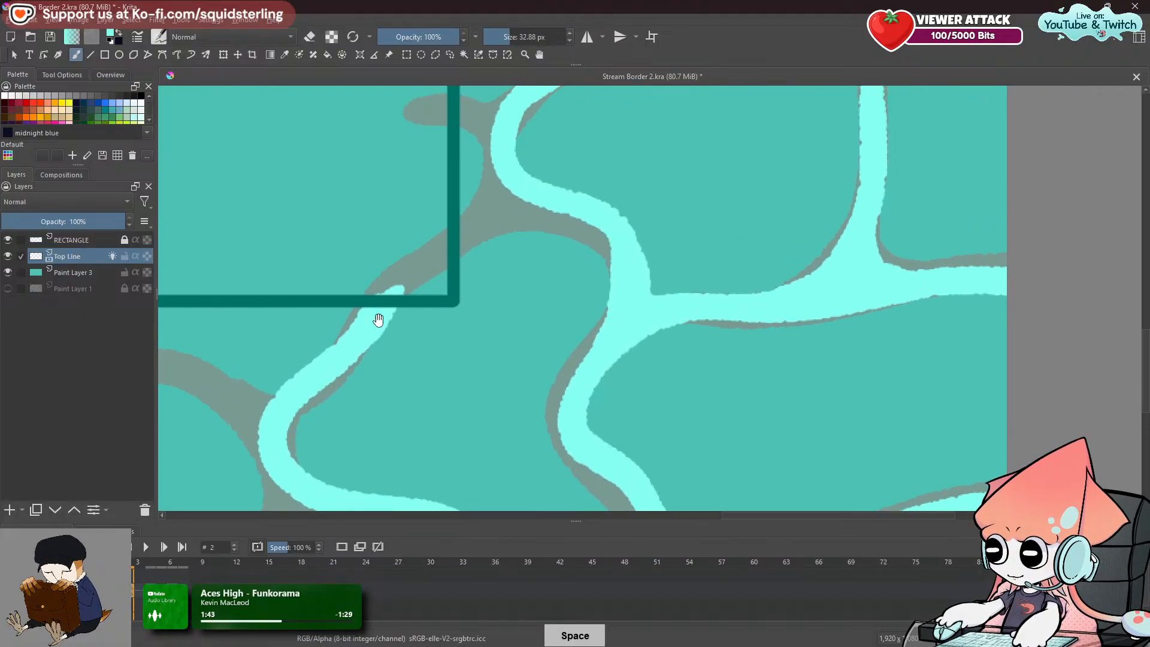
mouse_move(538, 195)
mouse_down()
mouse_move(531, 215)
mouse_move(610, 283)
mouse_up()
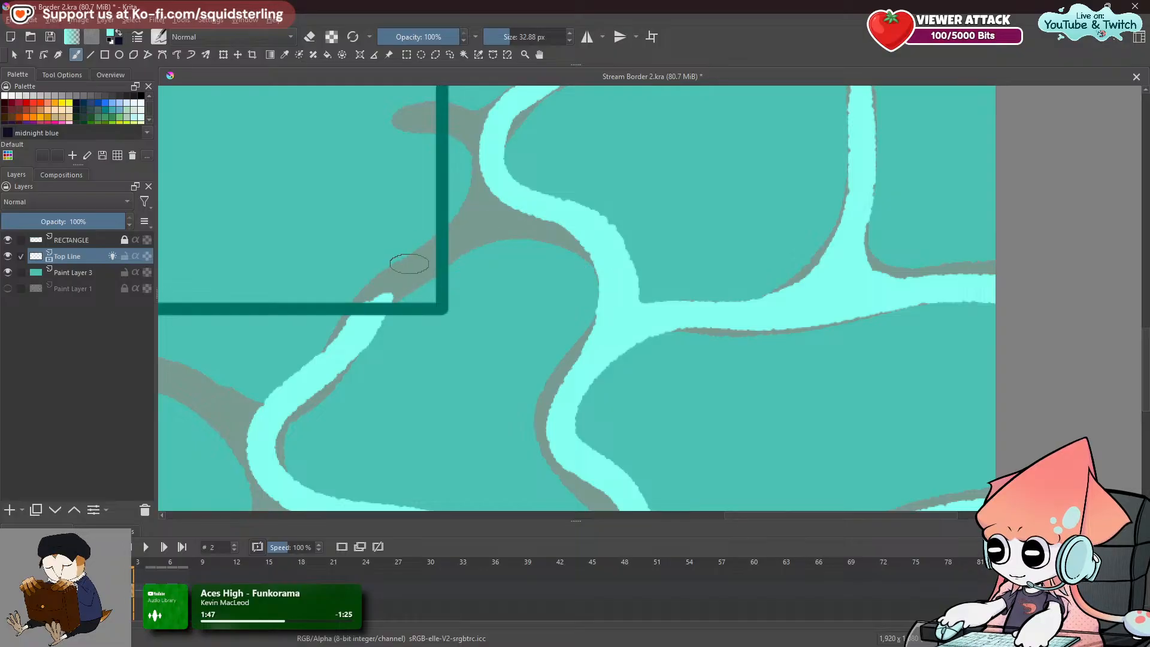
drag(426, 263, 545, 219)
key(ctrl+z)
mouse_move(438, 260)
mouse_down()
mouse_move(491, 218)
mouse_move(580, 237)
mouse_up()
drag(521, 216, 581, 239)
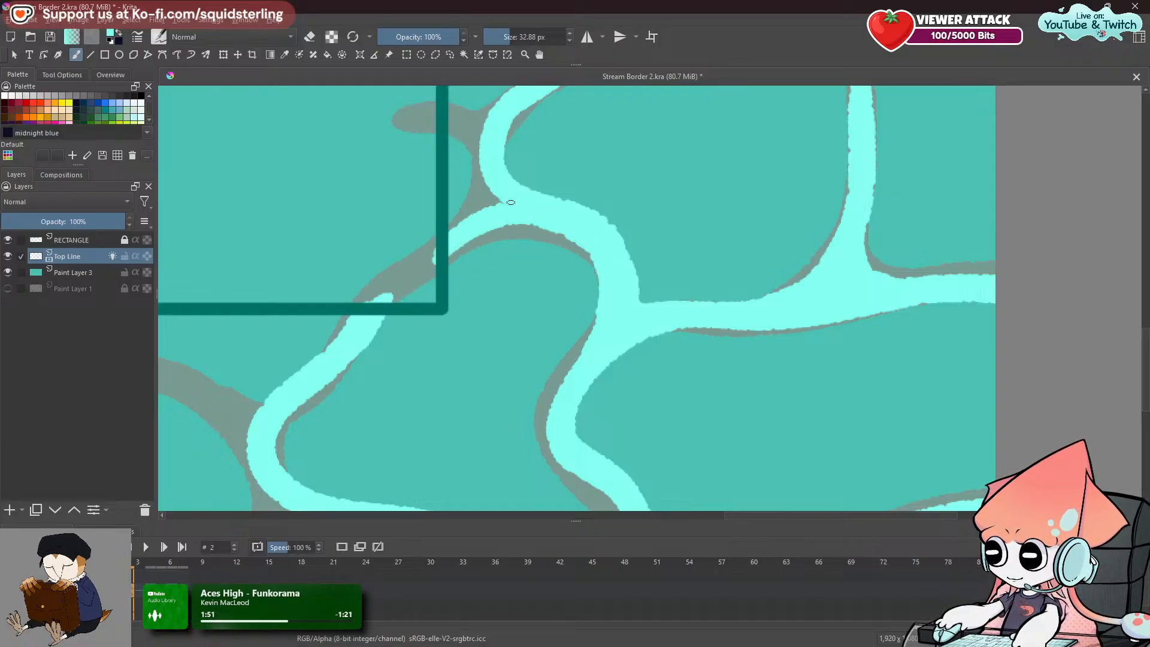
key(ctrl+z)
drag(479, 220, 423, 254)
key(ctrl+z)
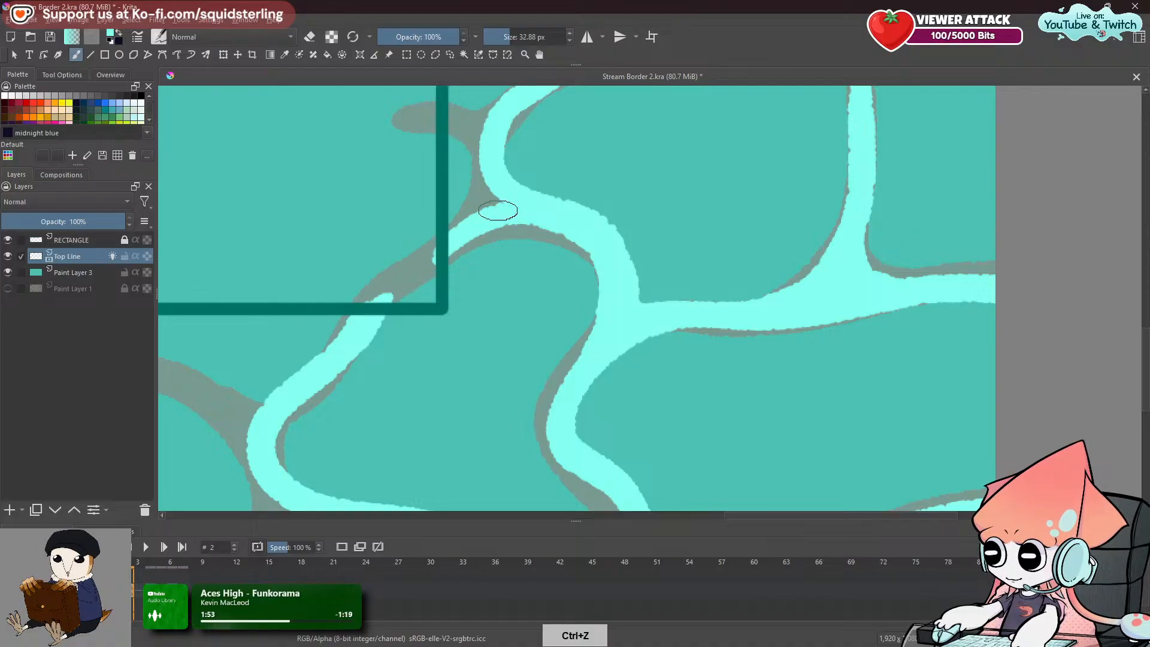
mouse_move(501, 209)
mouse_down()
mouse_move(426, 256)
mouse_move(688, 172)
mouse_up()
drag(501, 278, 729, 298)
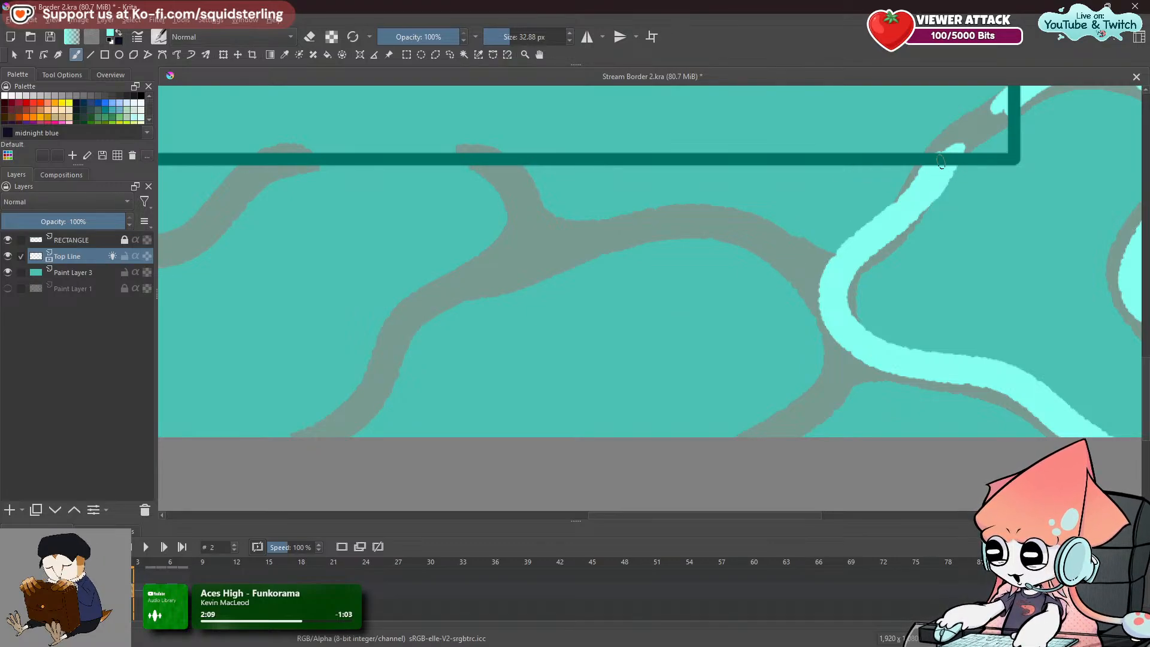
Paint the cyan line over the grey guide from the large frame's bottom edge to the junction near its lower-right corner, filling the junction.
key(ctrl+z)
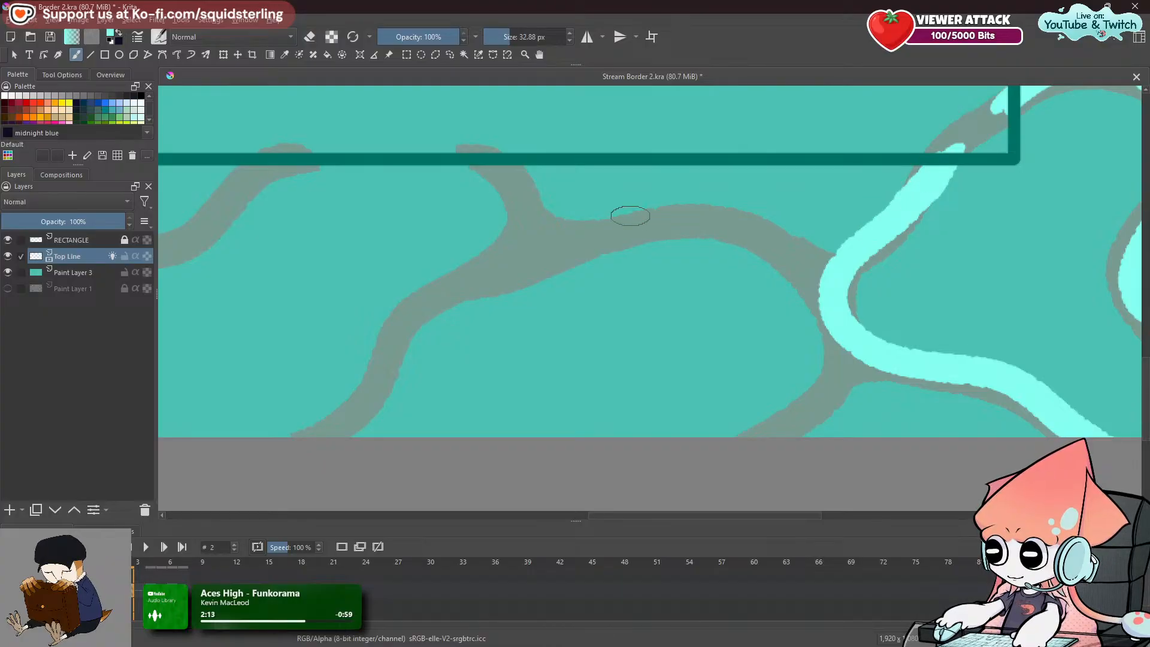
mouse_move(494, 160)
mouse_down()
mouse_move(532, 217)
mouse_move(741, 241)
mouse_move(784, 308)
mouse_up()
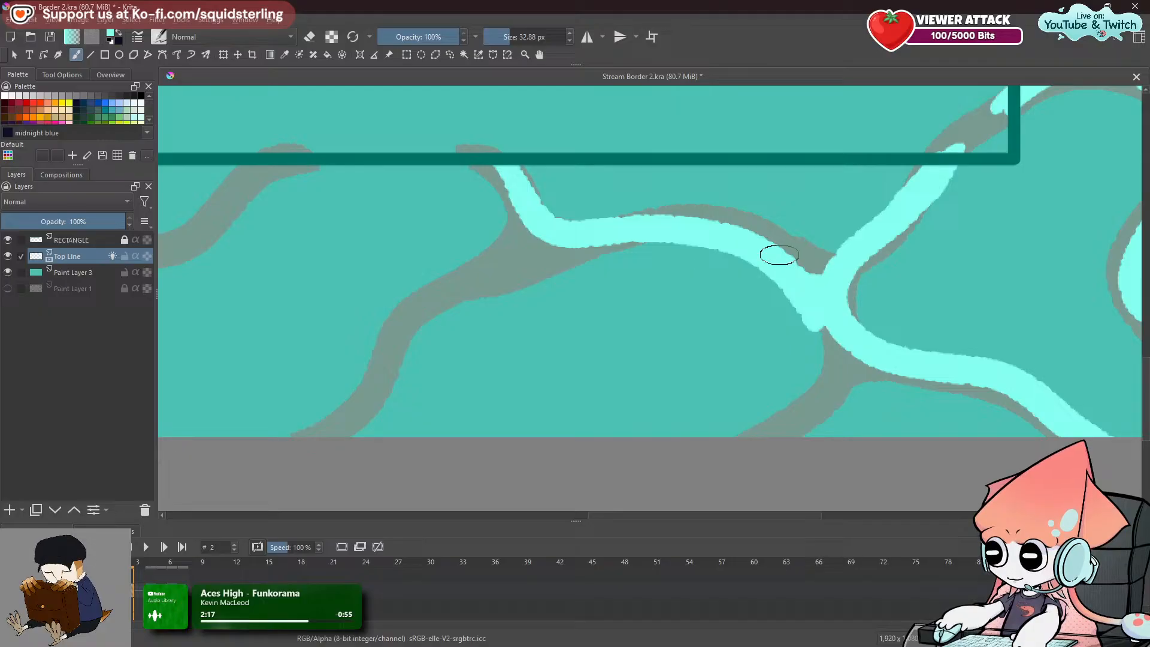
drag(783, 256, 856, 255)
Paint the cyan branch running from that junction along the grey guide down to the canvas's bottom edge.
mouse_move(813, 307)
mouse_down()
mouse_move(772, 421)
mouse_move(670, 428)
mouse_up()
key(ctrl+z)
mouse_move(813, 312)
mouse_down()
mouse_move(790, 404)
mouse_move(725, 428)
mouse_move(826, 383)
mouse_move(723, 395)
mouse_up()
key(ctrl+z)
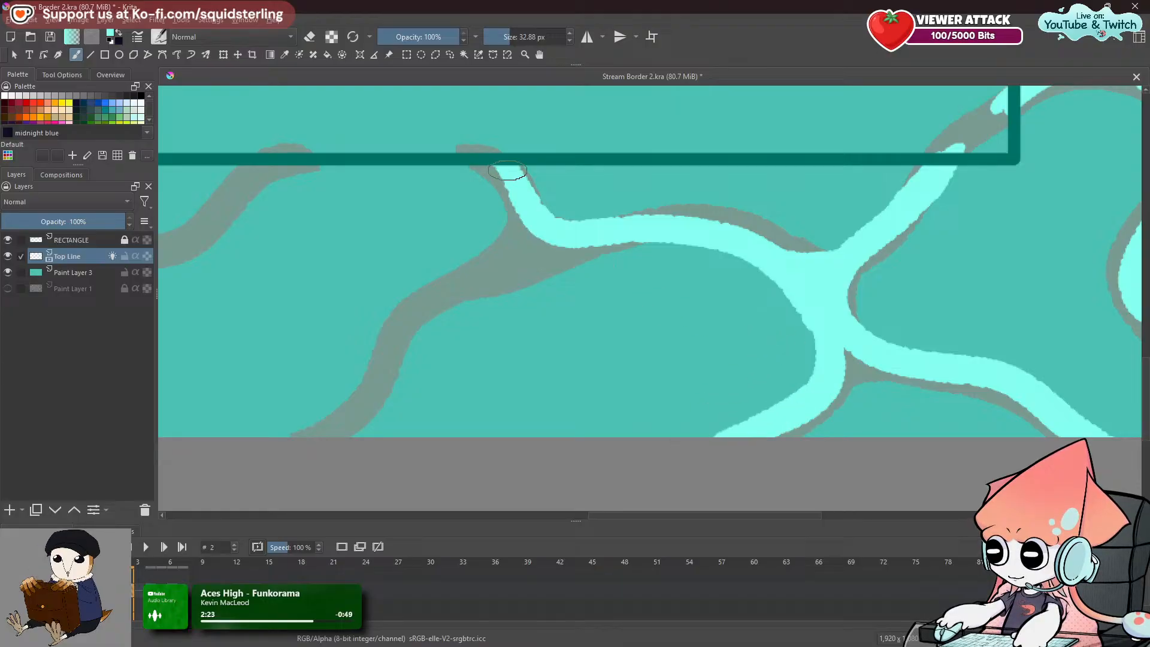
Paint the neighbouring cyan branch curving from the frame's bottom edge to the canvas's bottom edge, and fill its fork with the adjoining line.
mouse_move(479, 157)
mouse_down()
mouse_move(516, 208)
mouse_move(523, 234)
mouse_move(510, 261)
mouse_move(417, 305)
mouse_move(354, 393)
mouse_move(282, 434)
mouse_up()
key(ctrl+z)
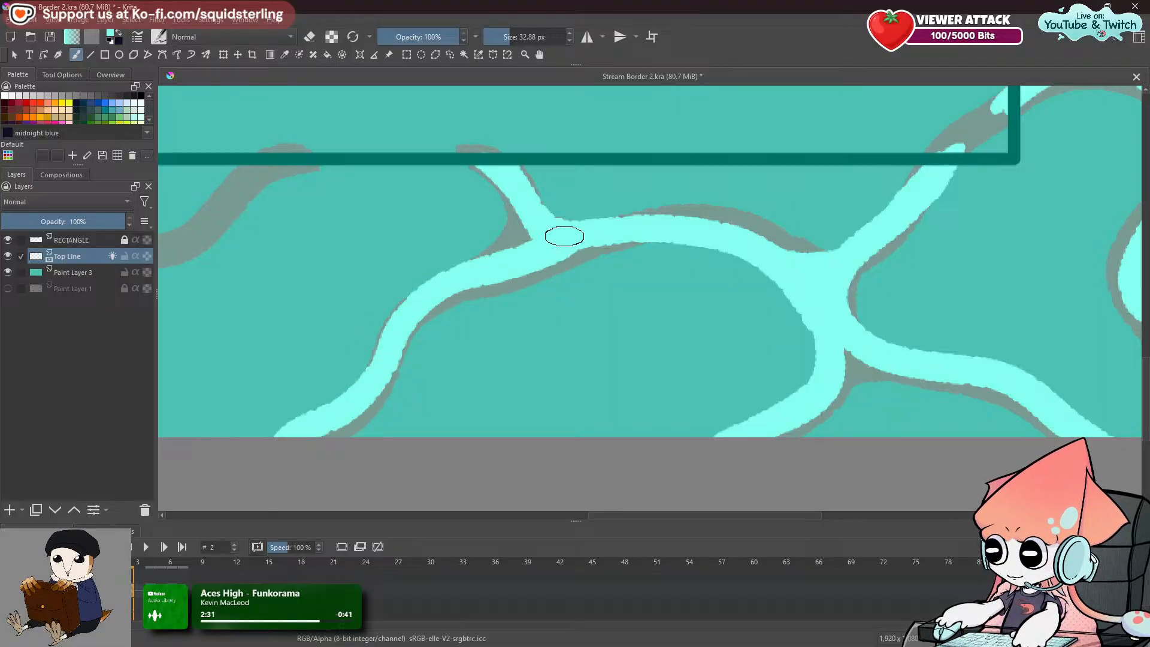
key(space)
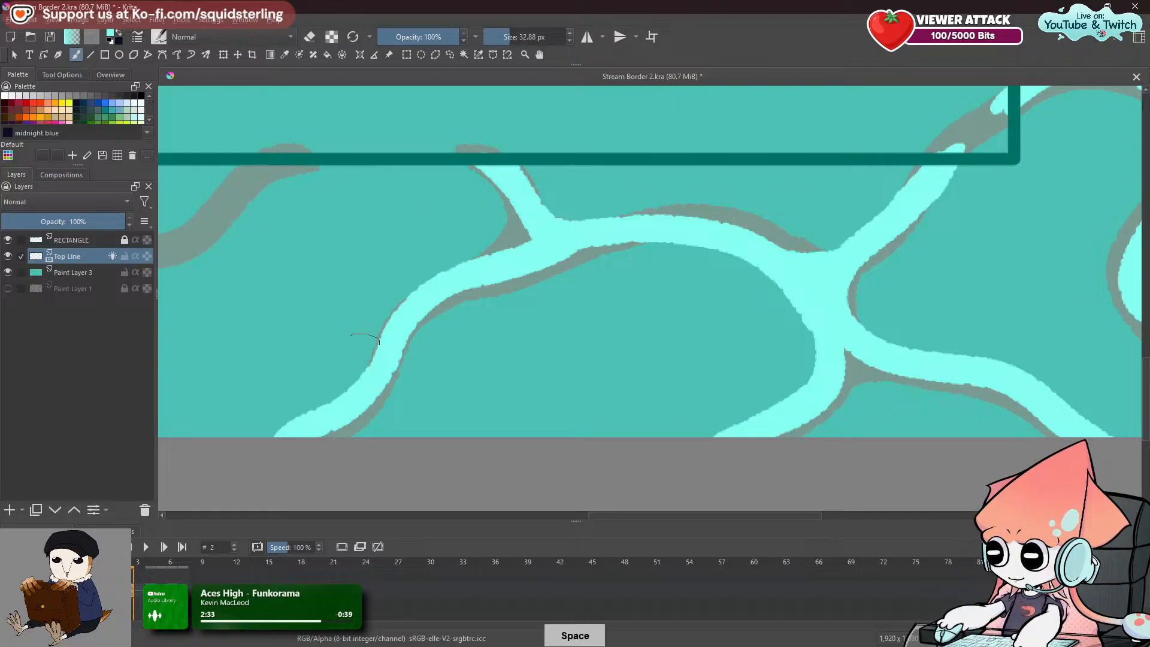
click(117, 591)
click(130, 594)
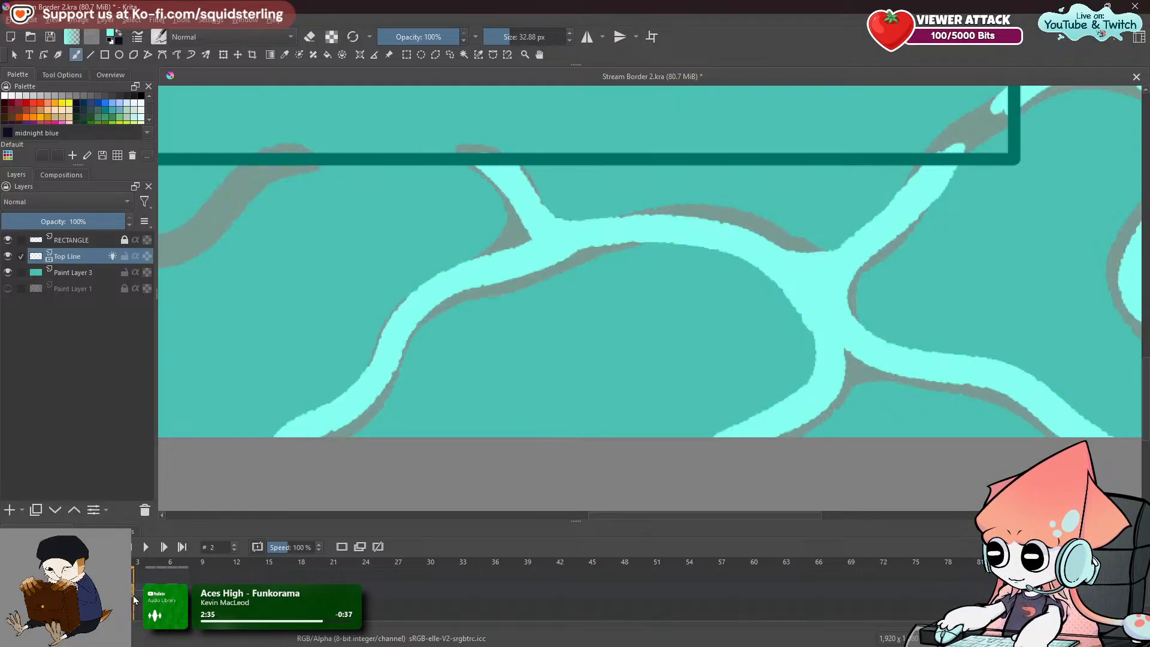
click(118, 593)
click(129, 594)
drag(518, 199, 498, 267)
drag(521, 199, 488, 270)
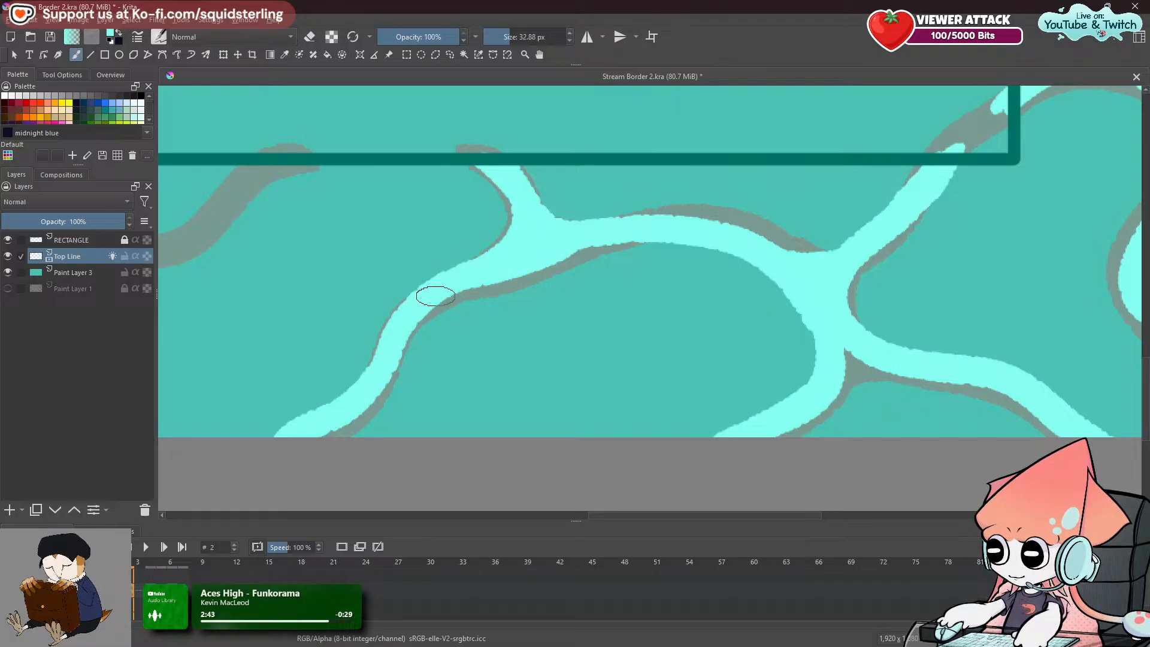
mouse_move(521, 234)
mouse_down()
mouse_move(378, 369)
mouse_move(506, 260)
mouse_move(583, 268)
mouse_up()
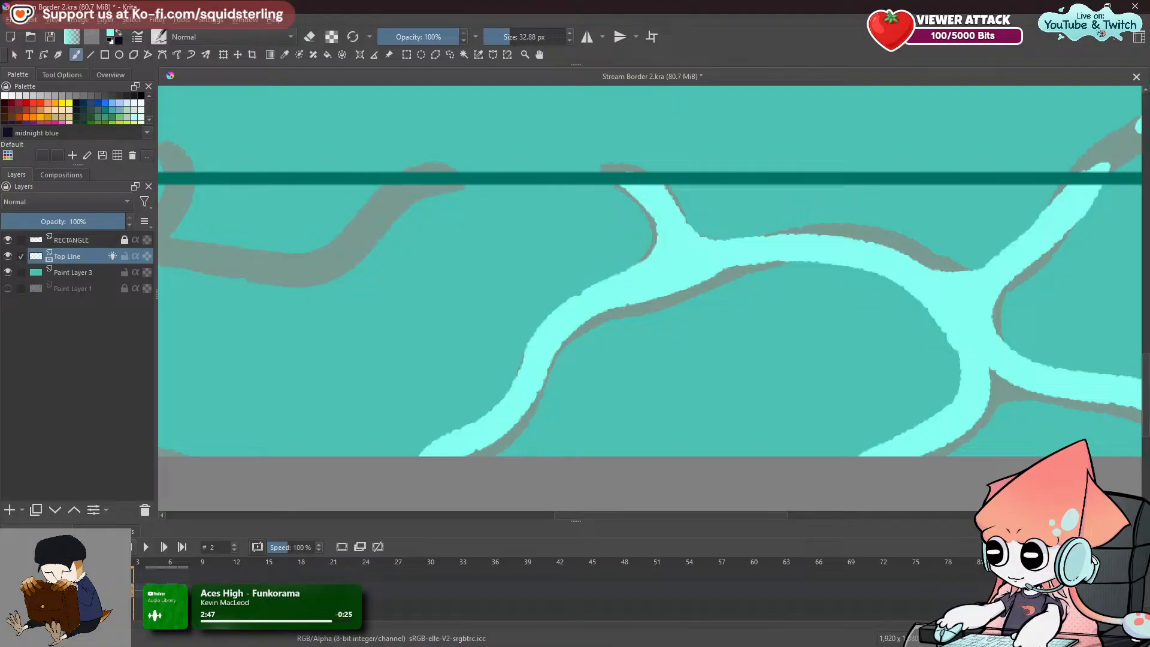
click(118, 590)
click(128, 590)
drag(623, 186, 646, 259)
key(ctrl+z)
drag(623, 188, 651, 256)
key(ctrl+z)
mouse_move(627, 186)
mouse_down()
mouse_move(642, 193)
mouse_move(646, 251)
mouse_up()
key(ctrl+z)
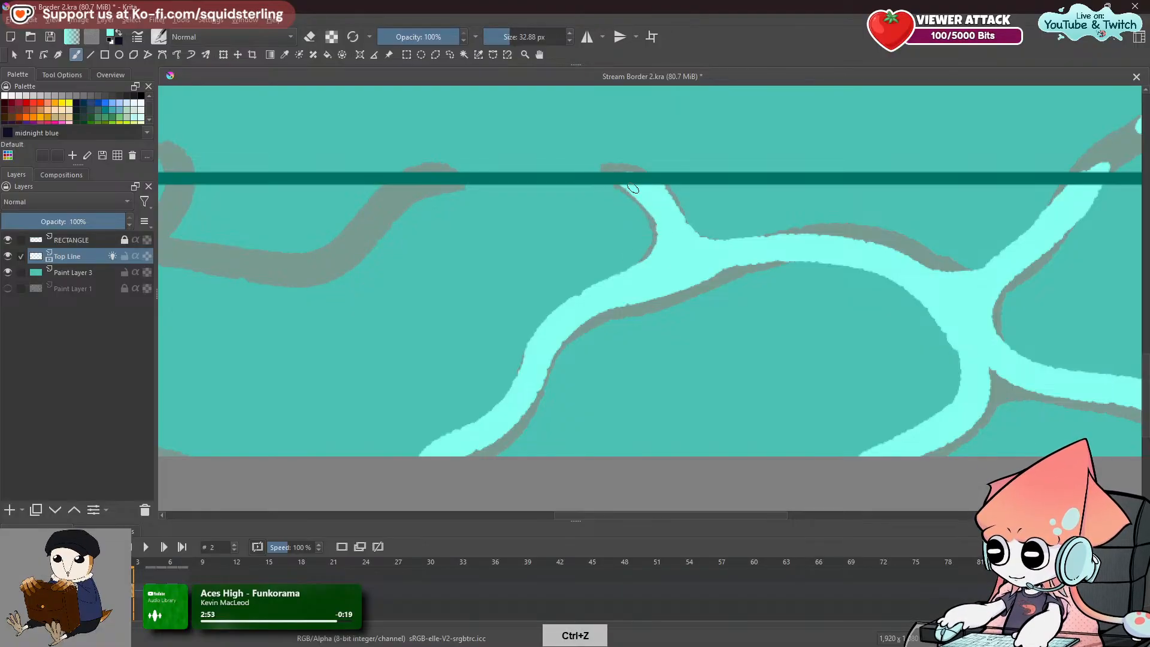
Flip repeatedly between the adjacent animation frames to compare the line shapes across the whole canvas.
scroll(676, 206, down, 1)
scroll(675, 206, down, 3)
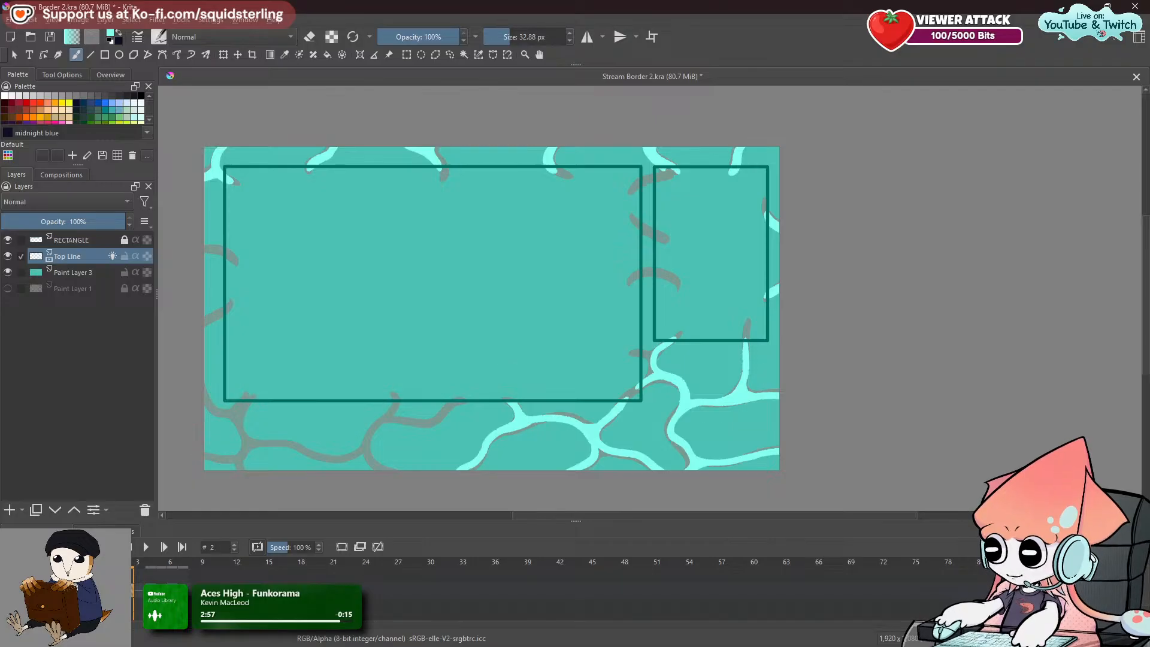
key(Left)
key(Right)
key(Left)
key(Right)
key(Left)
key(Right)
key(Left)
key(Right)
key(Left)
key(Right)
key(Left)
key(Right)
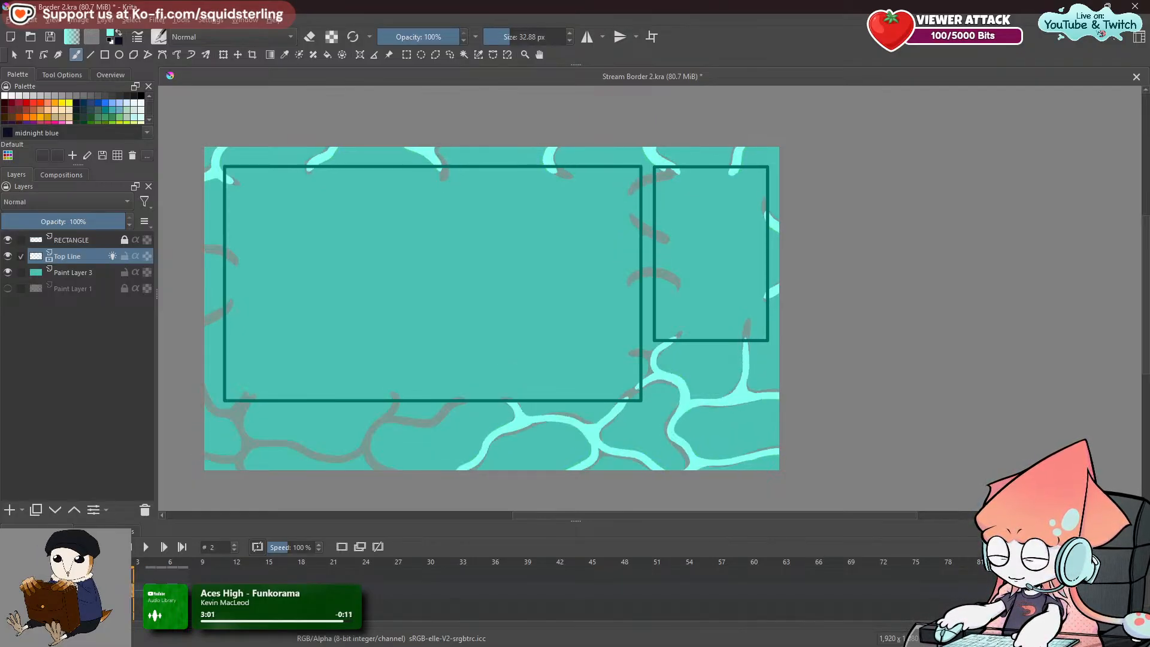
Thicken the cyan line between the two frames with a 36.91 px brush and paint its short branch into the large frame's right edge.
scroll(694, 368, up, 5)
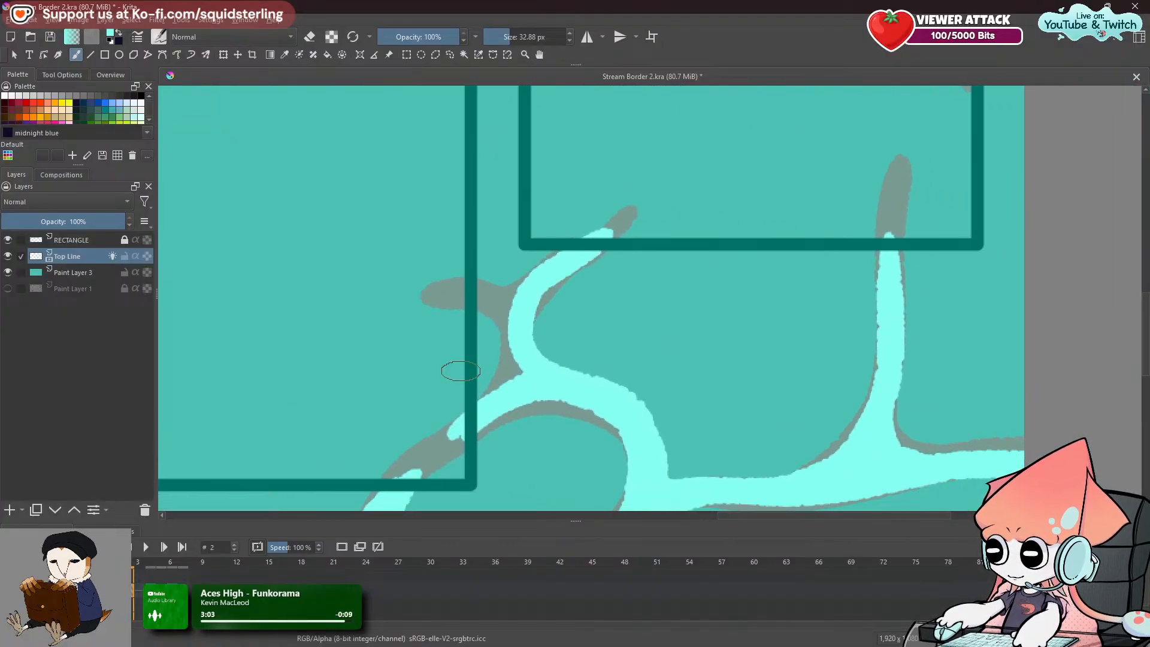
drag(575, 262, 524, 325)
mouse_move(460, 303)
mouse_down()
mouse_move(509, 324)
mouse_move(461, 288)
mouse_move(535, 292)
mouse_move(469, 408)
mouse_up()
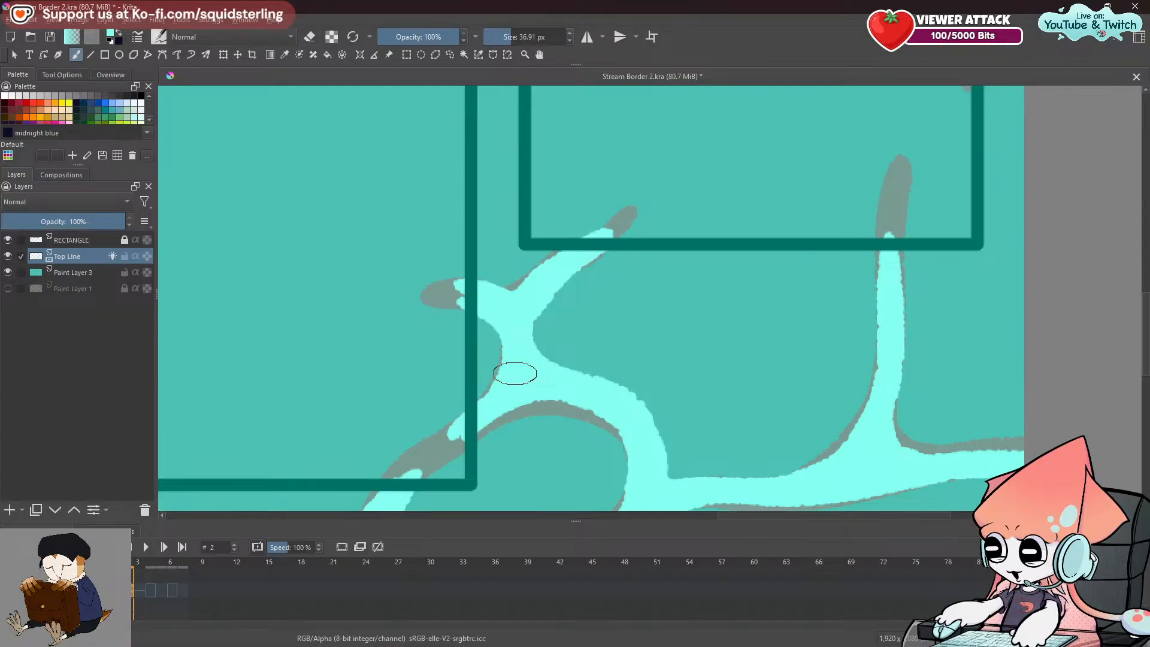
Paint the next long cyan curve over the grey guide, from just inside the large frame's bottom edge down to the canvas's bottom edge.
scroll(515, 373, down, 4)
scroll(515, 373, down, 1)
drag(643, 350, 719, 338)
drag(374, 457, 637, 394)
scroll(636, 395, up, 3)
scroll(636, 395, up, 2)
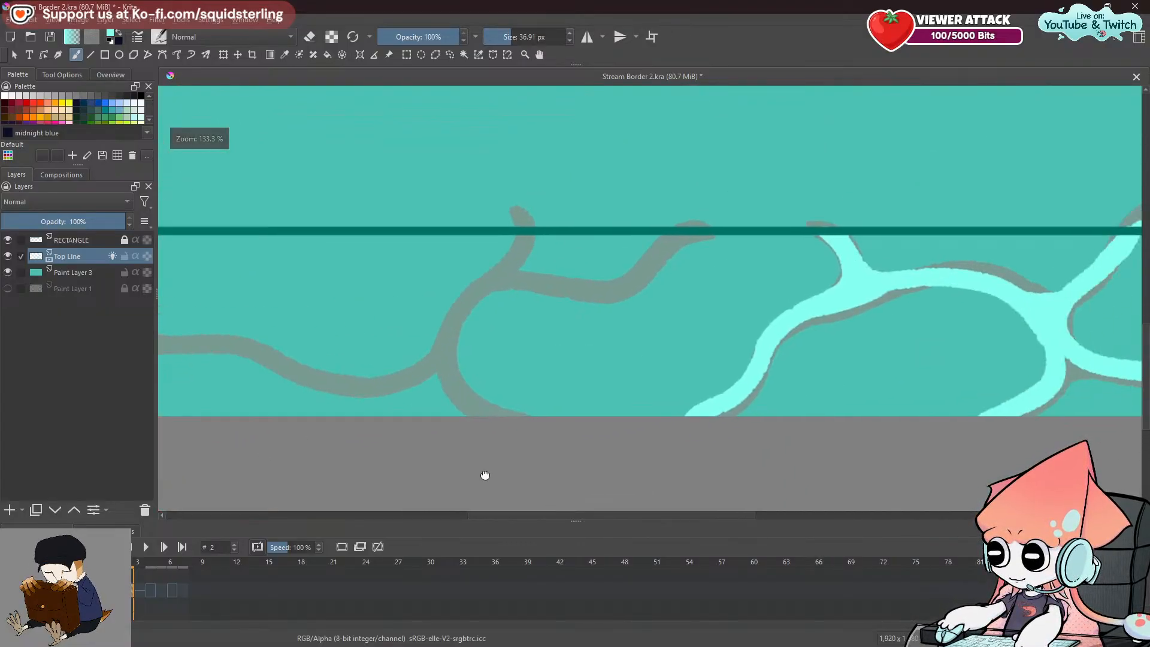
drag(541, 378, 580, 397)
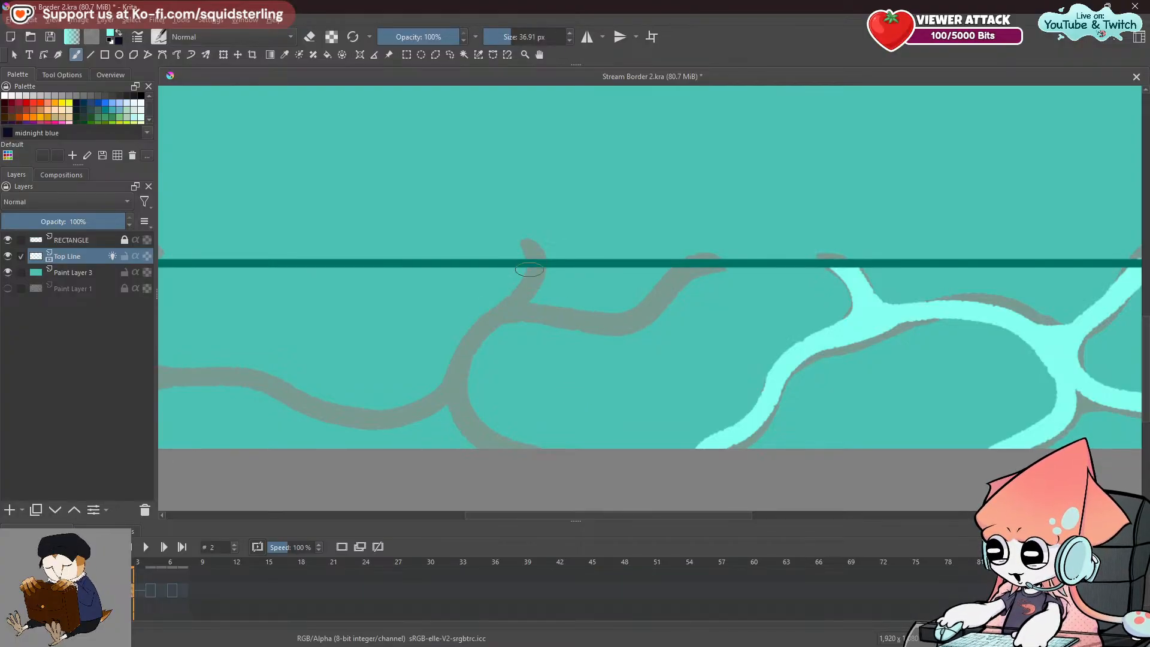
drag(529, 248, 458, 365)
key(ctrl+z)
drag(533, 246, 462, 432)
key(ctrl+z)
drag(535, 245, 478, 449)
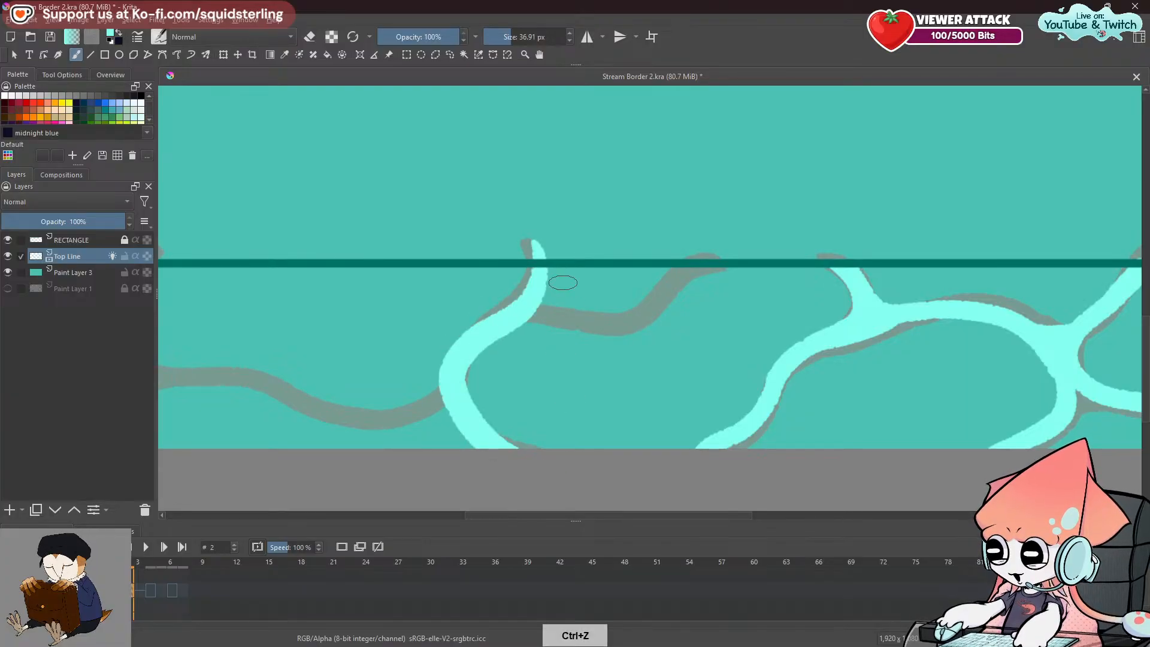
key(ctrl+z)
drag(539, 246, 473, 448)
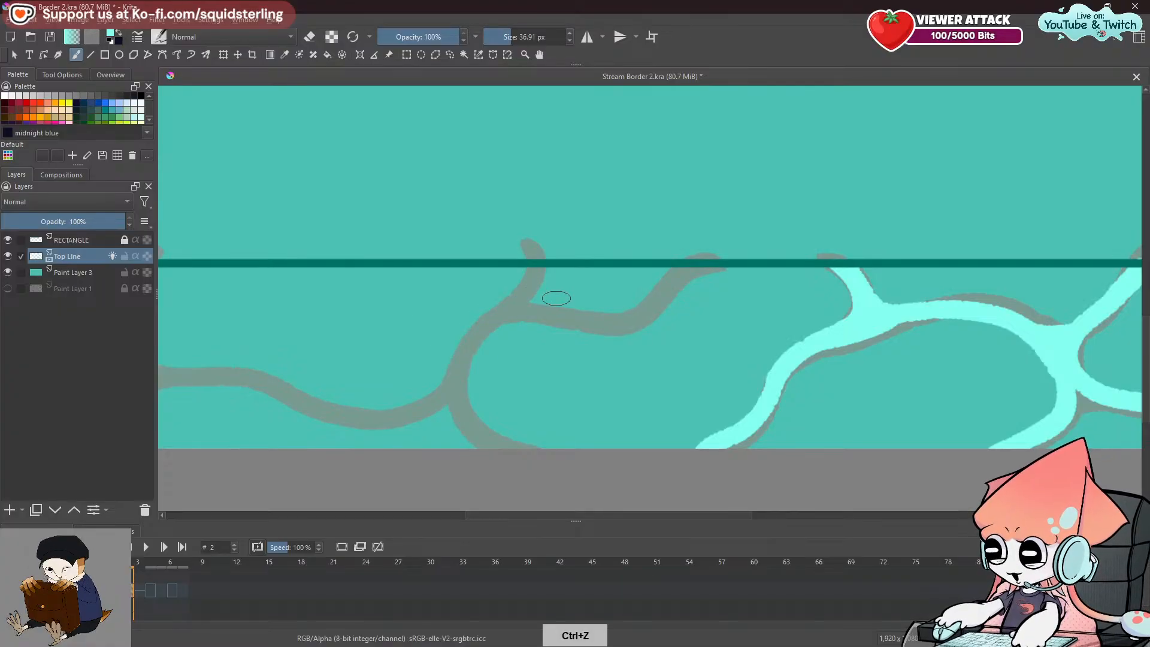
key(ctrl+z)
mouse_move(527, 251)
mouse_down()
mouse_move(509, 308)
mouse_move(425, 440)
mouse_up()
key(ctrl+z)
mouse_move(535, 247)
mouse_down()
mouse_move(467, 343)
mouse_move(479, 446)
mouse_up()
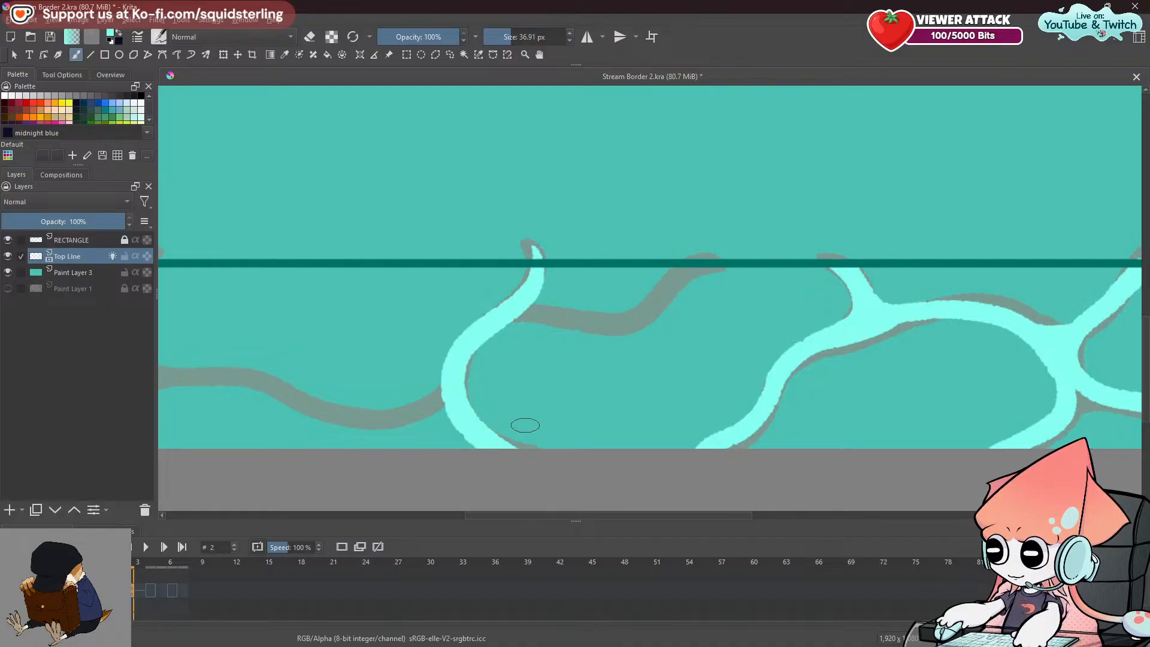
Paint the side branch from that long curve along the grey guide up to the frame's bottom edge.
drag(503, 321, 749, 285)
key(ctrl+z)
drag(494, 320, 749, 282)
key(ctrl+z)
mouse_move(523, 316)
mouse_down()
mouse_move(739, 268)
mouse_move(497, 323)
mouse_up()
key(ctrl+z)
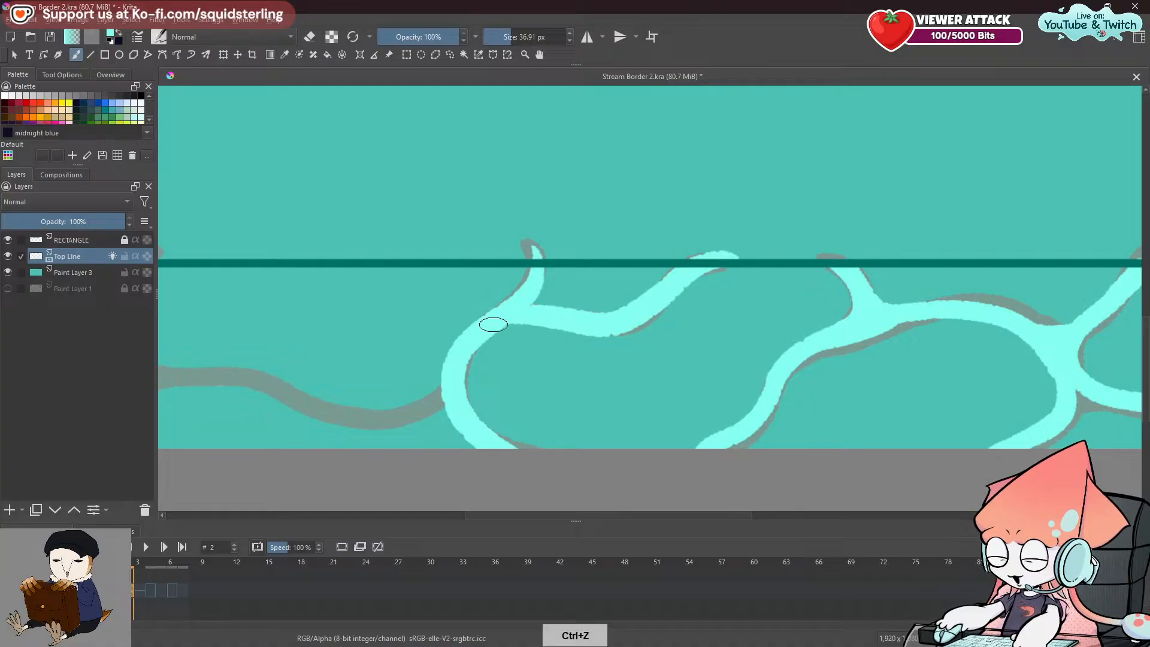
Thicken the long curve's upper end where it crosses the frame's bottom edge.
drag(552, 255, 524, 297)
key(ctrl+z)
drag(543, 254, 504, 305)
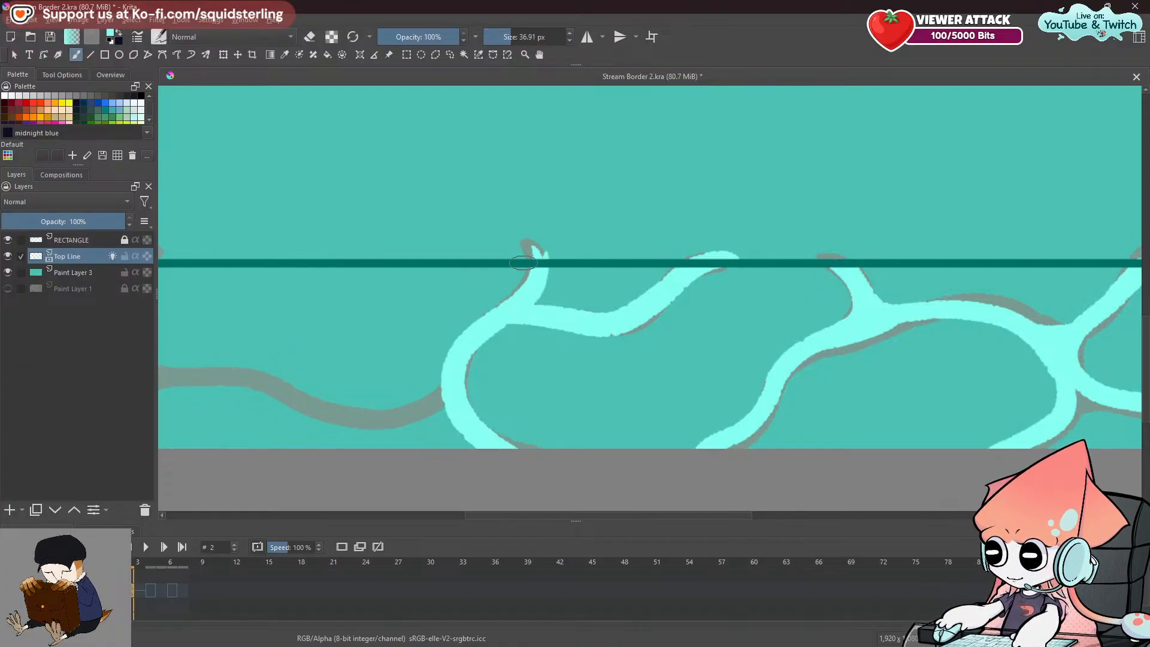
Paint the cyan line from the canvas's left edge around the large frame's lower-left corner, ending just inside the frame.
drag(367, 357, 626, 317)
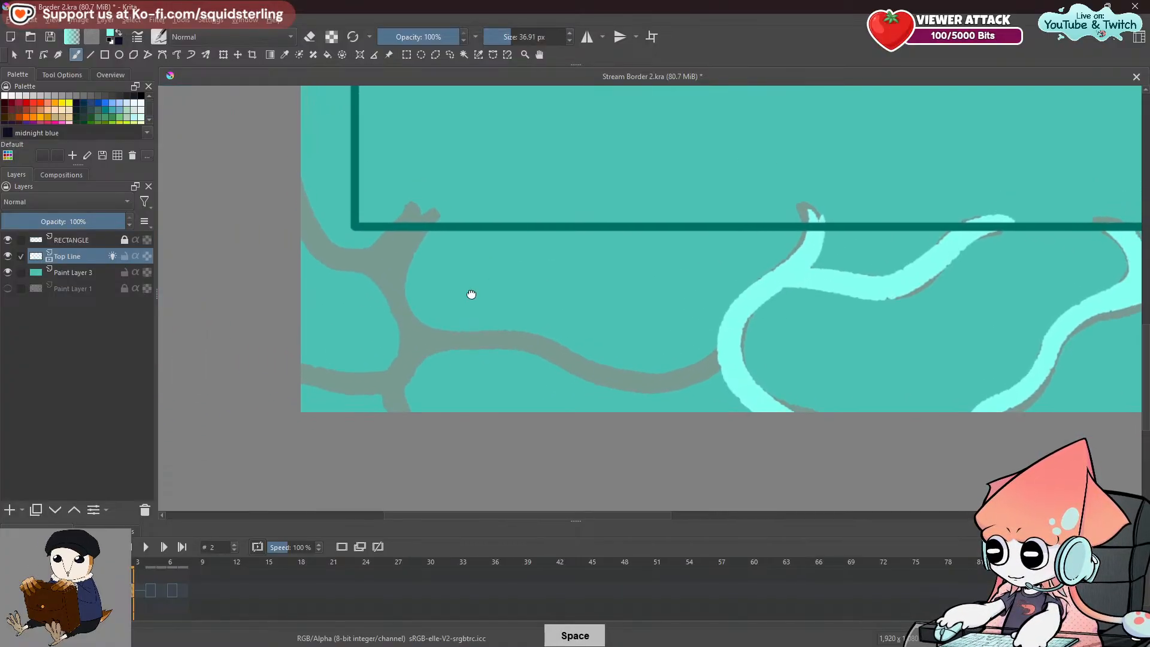
drag(478, 285, 422, 351)
mouse_move(244, 253)
mouse_down()
mouse_move(268, 322)
mouse_move(351, 296)
mouse_move(260, 306)
mouse_move(349, 282)
mouse_up()
key(ctrl+z)
key(ctrl+z)
mouse_move(247, 252)
mouse_down()
mouse_move(249, 281)
mouse_move(367, 280)
mouse_up()
key(ctrl+z)
mouse_move(242, 243)
mouse_down()
mouse_move(260, 312)
mouse_move(359, 281)
mouse_up()
key(ctrl+z)
mouse_move(246, 250)
mouse_down()
mouse_move(308, 324)
mouse_move(359, 282)
mouse_up()
mouse_move(251, 292)
mouse_down()
mouse_move(303, 322)
mouse_move(363, 278)
mouse_up()
Paint the cyan curve from the corner line down and back to the canvas's left edge.
mouse_move(294, 329)
mouse_down()
mouse_move(350, 373)
mouse_move(333, 440)
mouse_move(336, 366)
mouse_move(340, 425)
mouse_up()
key(ctrl+z)
key(ctrl+z)
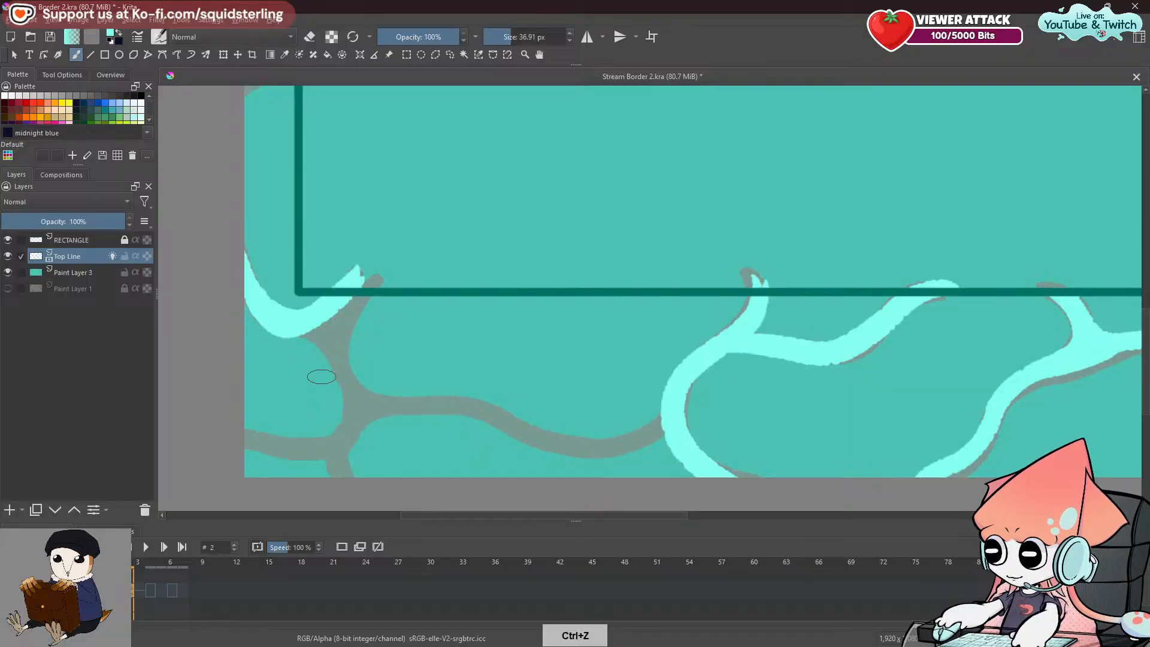
mouse_move(295, 333)
mouse_down()
mouse_move(323, 346)
mouse_move(348, 396)
mouse_move(330, 477)
mouse_up()
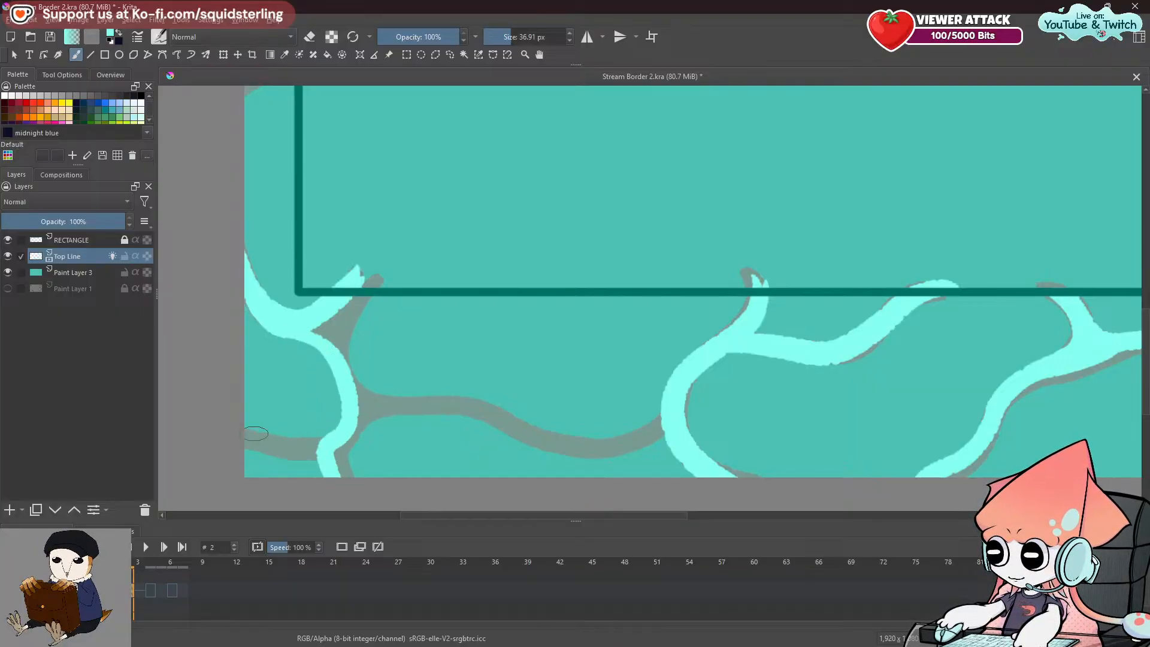
key(ctrl+z)
mouse_move(294, 330)
mouse_down()
mouse_move(317, 340)
mouse_move(354, 437)
mouse_move(302, 336)
mouse_move(346, 394)
mouse_move(333, 440)
mouse_move(267, 443)
mouse_move(247, 430)
mouse_up()
key(ctrl+z)
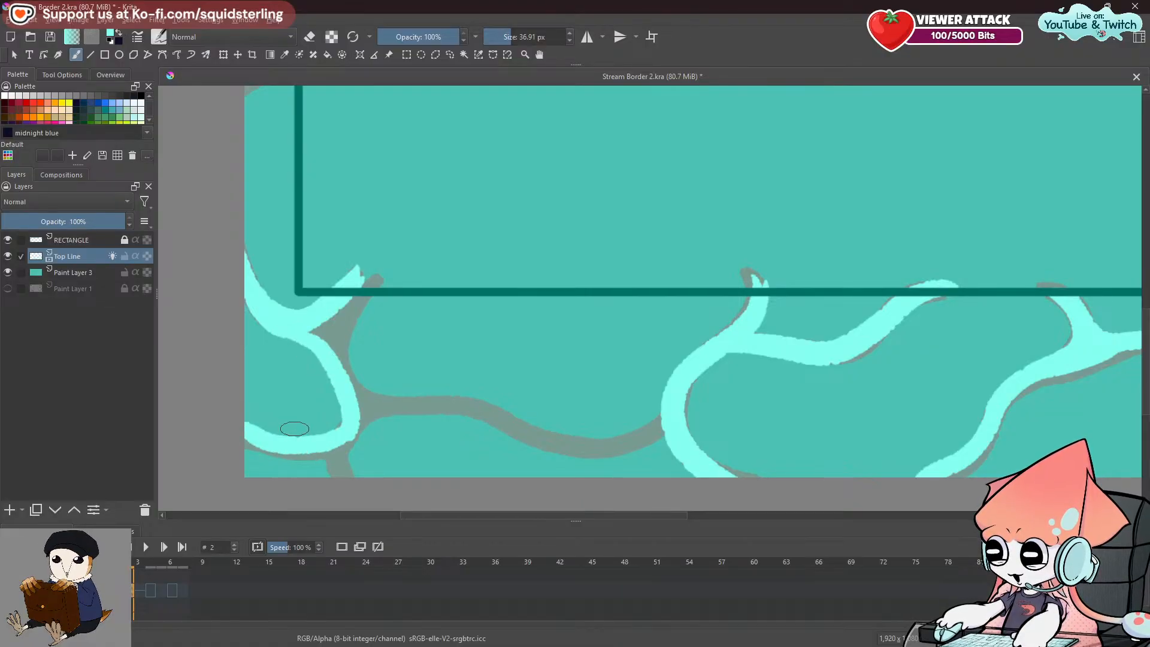
Paint the short stub from the bend of the lower-left curve down to the canvas's bottom edge.
mouse_move(343, 440)
mouse_down()
mouse_move(339, 478)
mouse_move(345, 439)
mouse_move(340, 477)
mouse_move(339, 457)
mouse_up()
key(ctrl+z)
drag(265, 446, 338, 447)
key(ctrl+z)
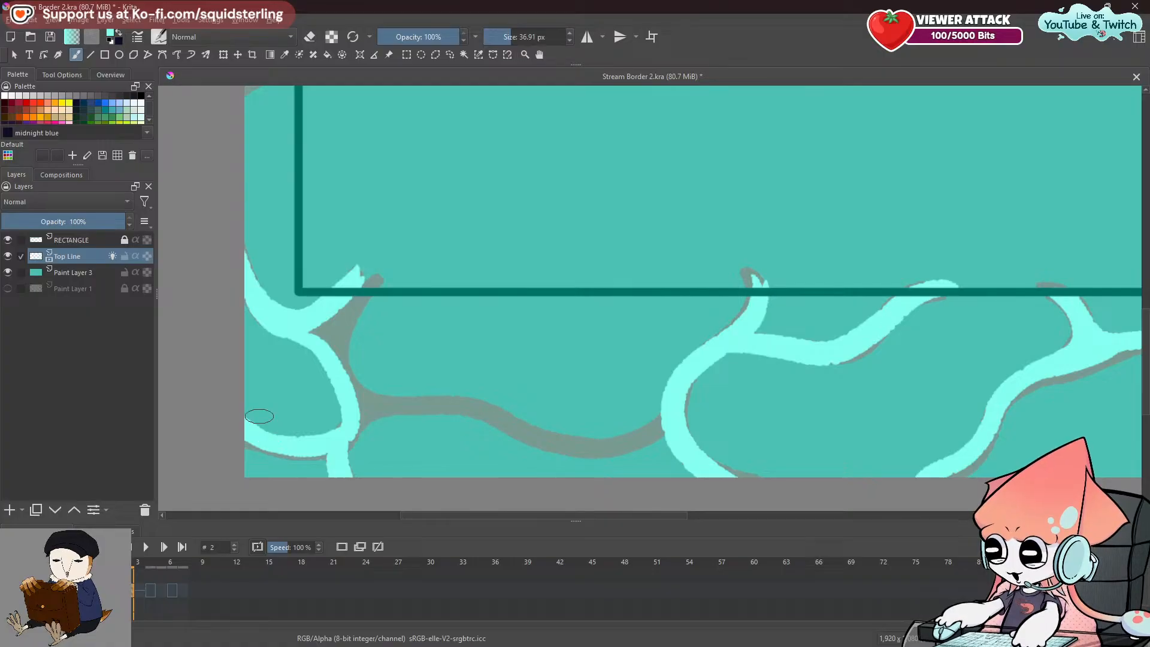
Fill the grey wedge of the junction below the large frame's lower-left corner and extend it up into the frame.
mouse_move(359, 312)
mouse_down()
mouse_move(249, 322)
mouse_move(236, 397)
mouse_up()
key(ctrl+z)
mouse_move(263, 302)
mouse_down()
mouse_move(237, 321)
mouse_move(246, 382)
mouse_up()
key(ctrl+z)
drag(276, 302, 221, 353)
Paint the wavy cyan line connecting the lower-left junction to the long curve along the canvas's bottom.
mouse_move(234, 314)
mouse_down()
mouse_move(208, 355)
mouse_move(233, 368)
mouse_move(225, 358)
mouse_move(242, 401)
mouse_move(419, 450)
mouse_move(491, 449)
mouse_move(551, 403)
mouse_up()
key(ctrl+z)
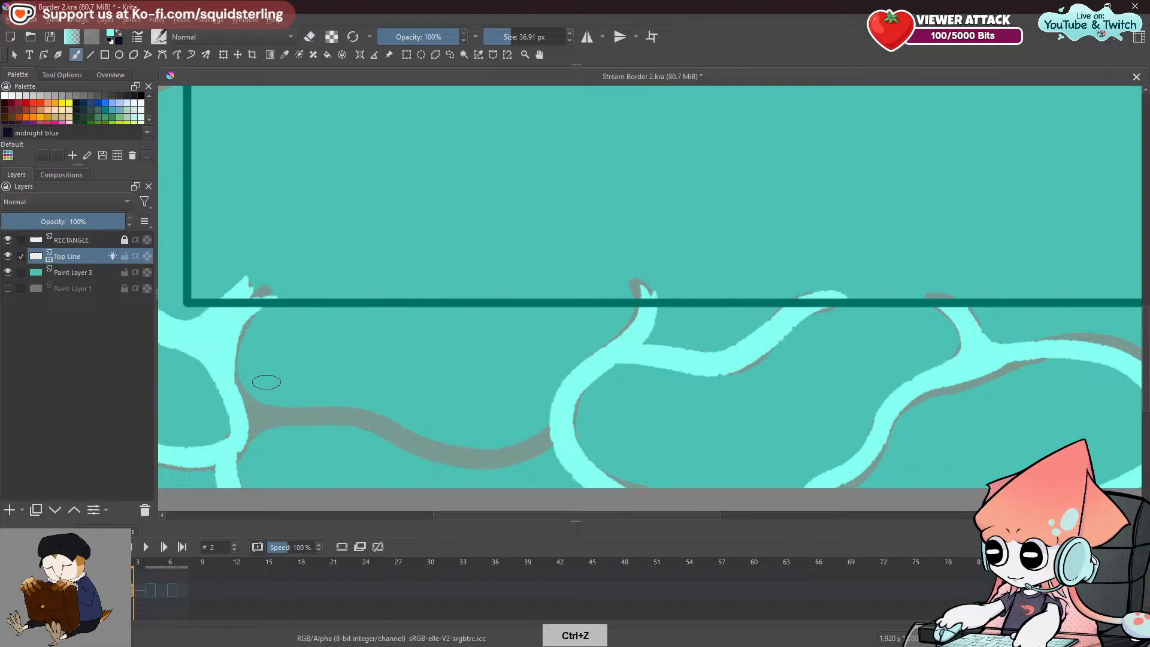
mouse_move(231, 362)
mouse_down()
mouse_move(246, 409)
mouse_move(492, 452)
mouse_move(548, 394)
mouse_up()
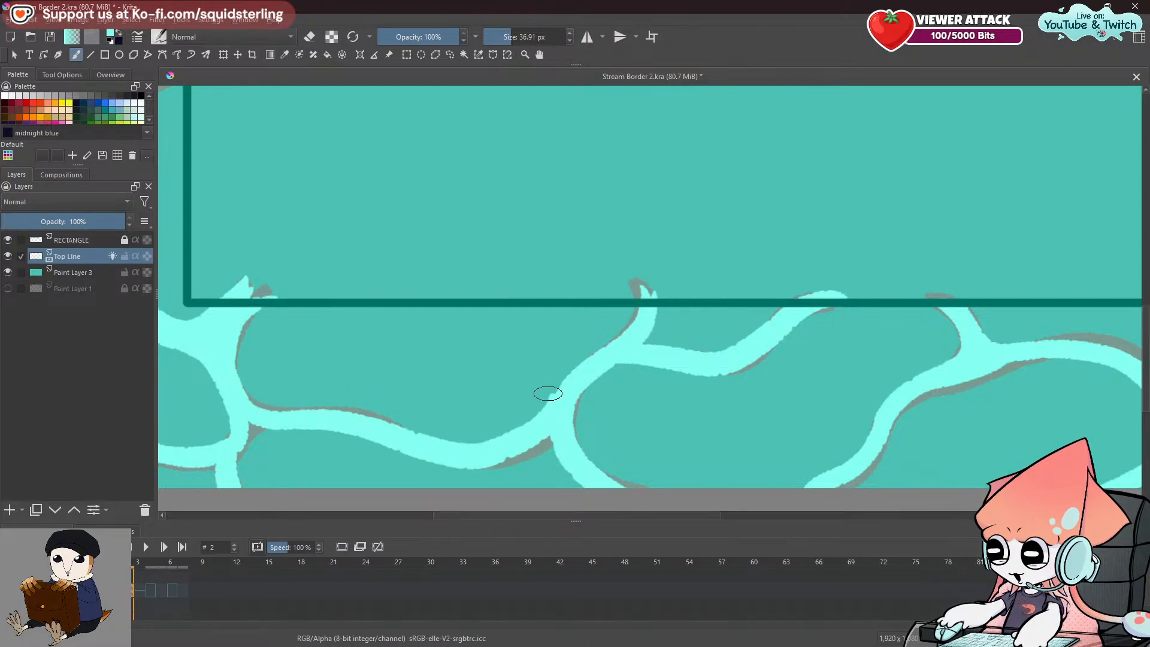
key(ctrl+z)
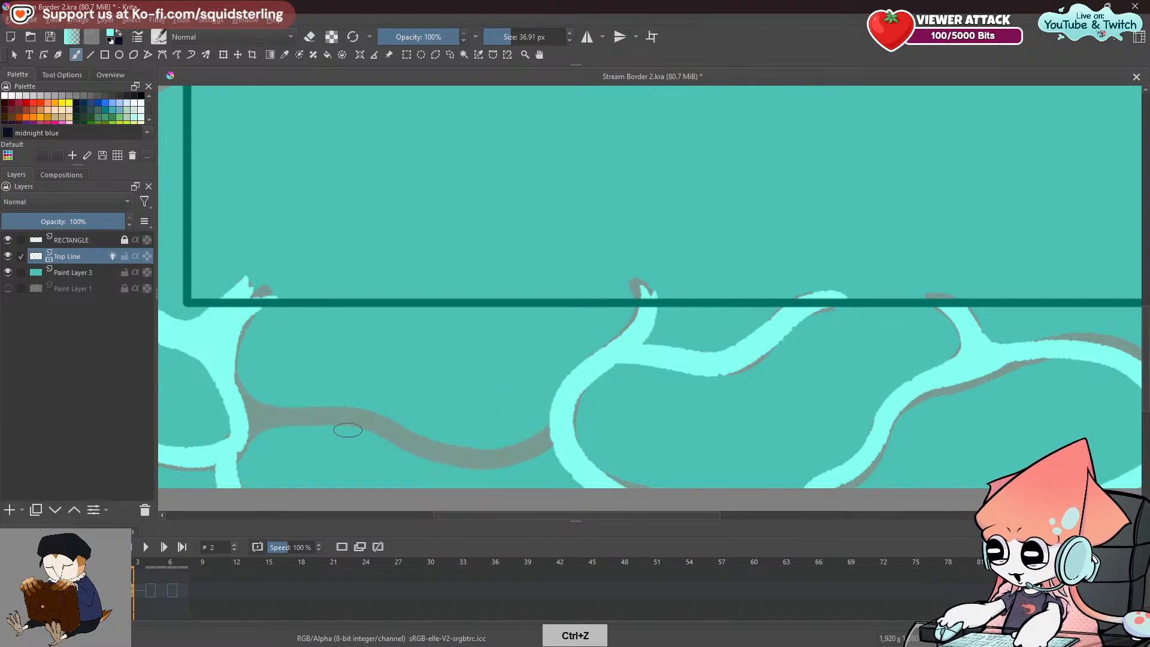
mouse_move(235, 385)
mouse_down()
mouse_move(309, 420)
mouse_move(500, 462)
mouse_move(551, 419)
mouse_up()
key(ctrl+z)
mouse_move(231, 377)
mouse_down()
mouse_move(251, 407)
mouse_move(506, 468)
mouse_move(577, 444)
mouse_up()
key(ctrl+z)
mouse_move(236, 376)
mouse_down()
mouse_move(251, 419)
mouse_move(378, 431)
mouse_move(445, 459)
mouse_move(528, 463)
mouse_move(561, 427)
mouse_up()
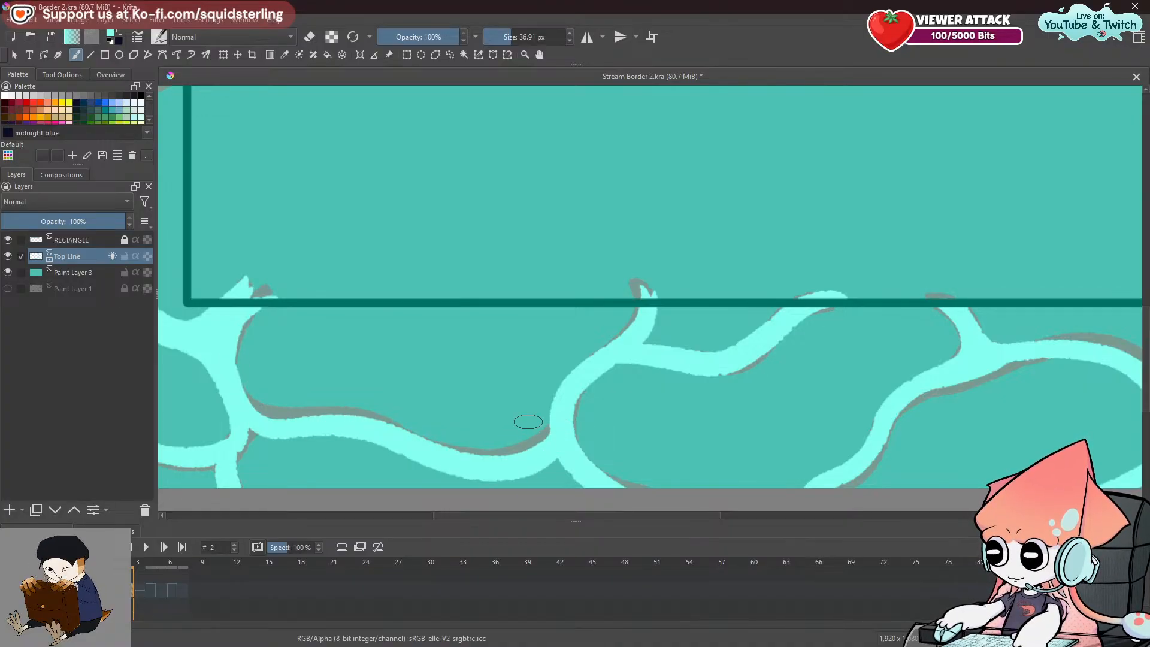
Fill the grey gaps above and below the start of the wavy line so the lower-left junction is smoothly rounded.
drag(258, 311, 246, 387)
key(ctrl+z)
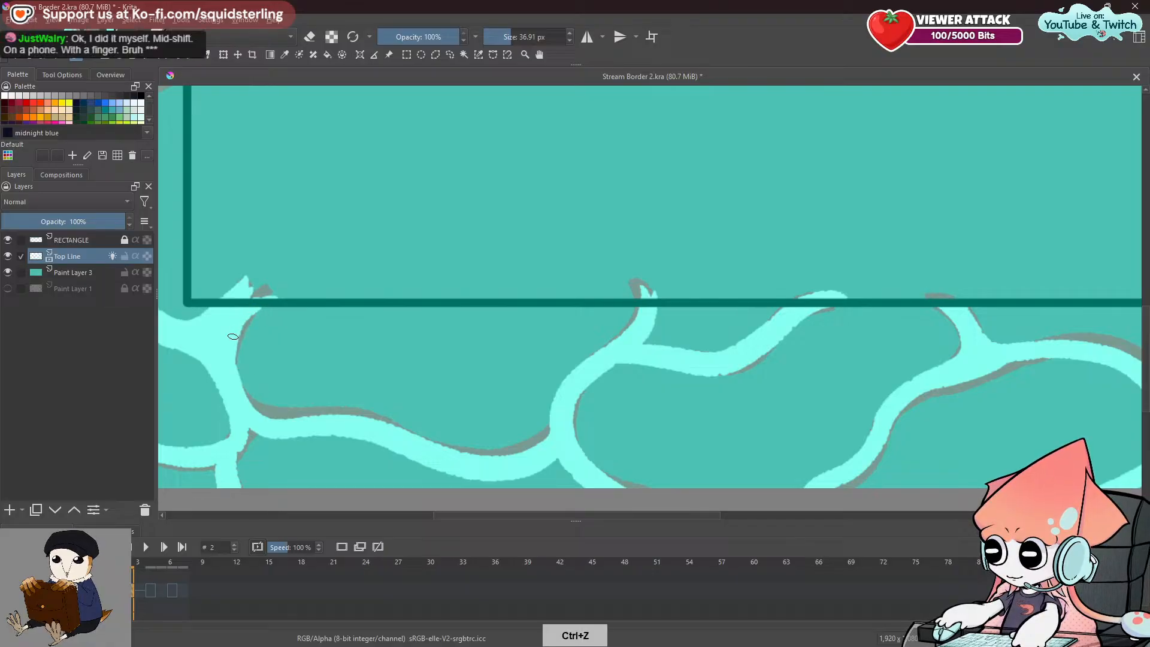
drag(238, 348, 246, 411)
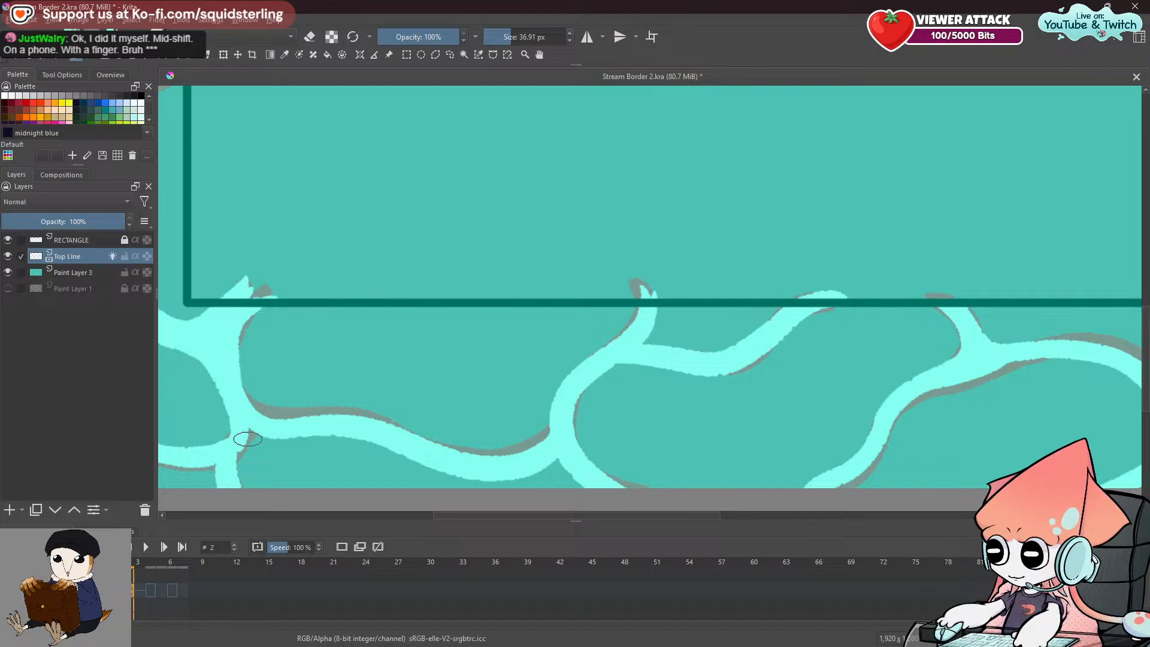
drag(234, 470, 275, 425)
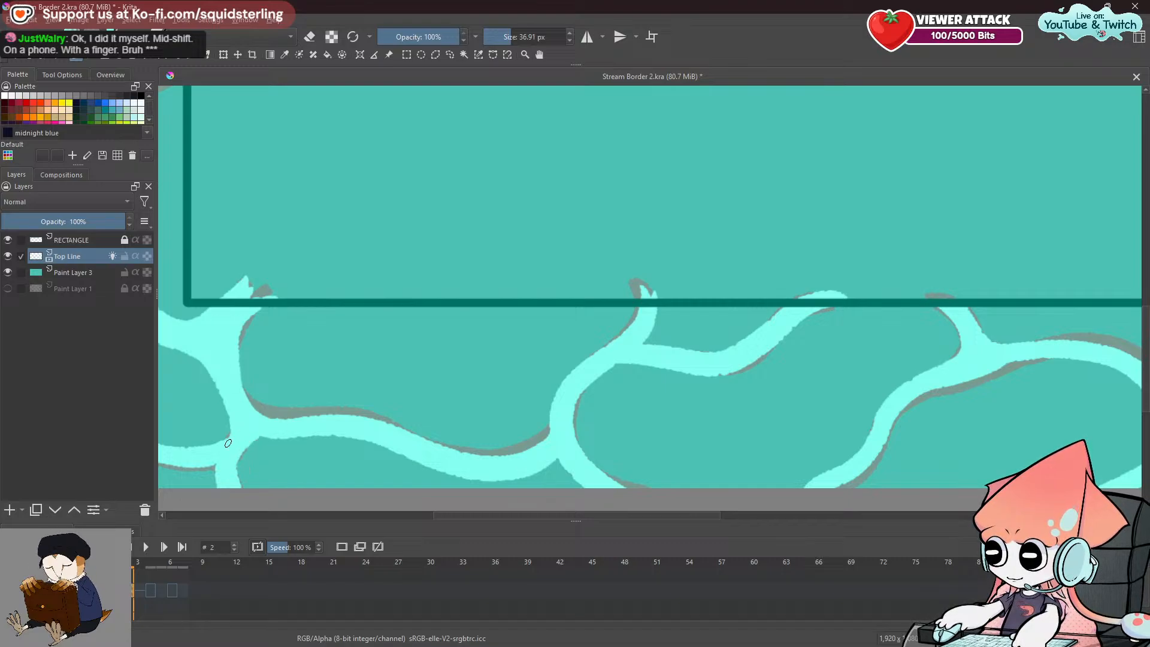
key(ctrl+z)
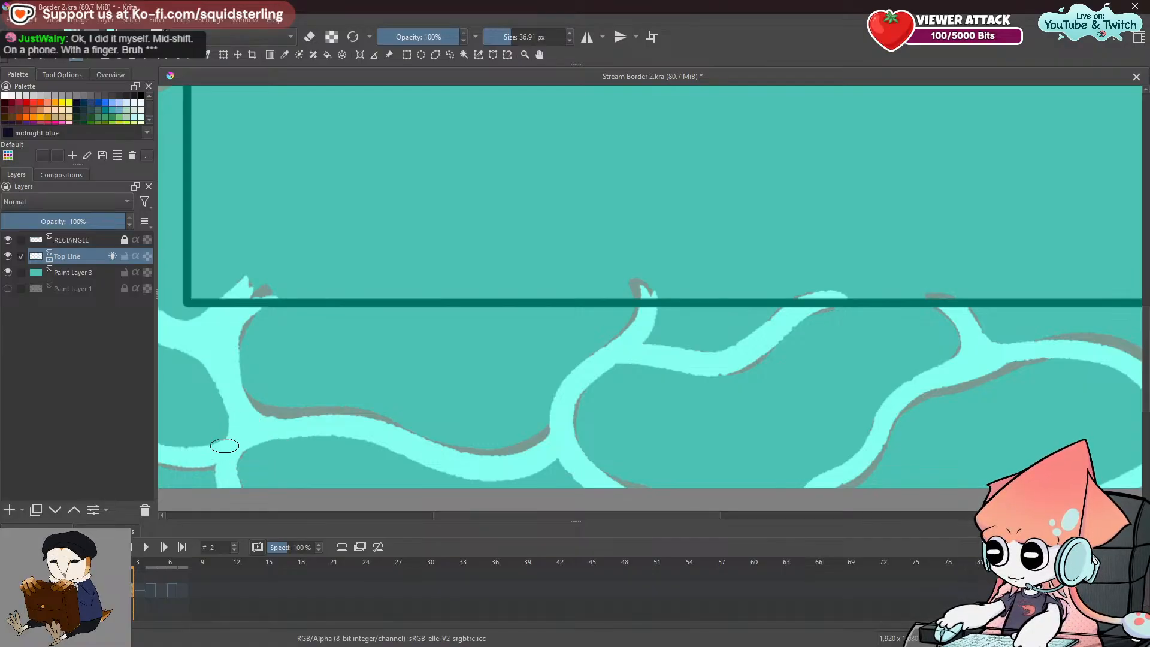
mouse_move(262, 367)
mouse_down()
mouse_move(226, 359)
mouse_move(277, 365)
mouse_move(283, 344)
mouse_move(274, 358)
mouse_up()
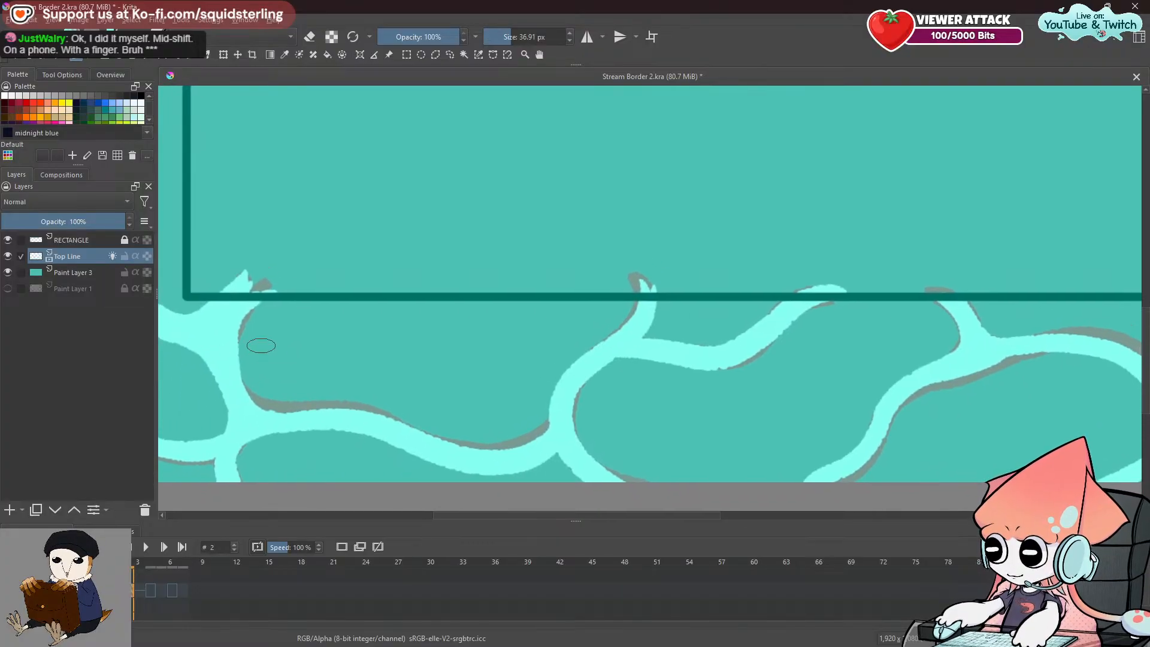
key(ctrl+z)
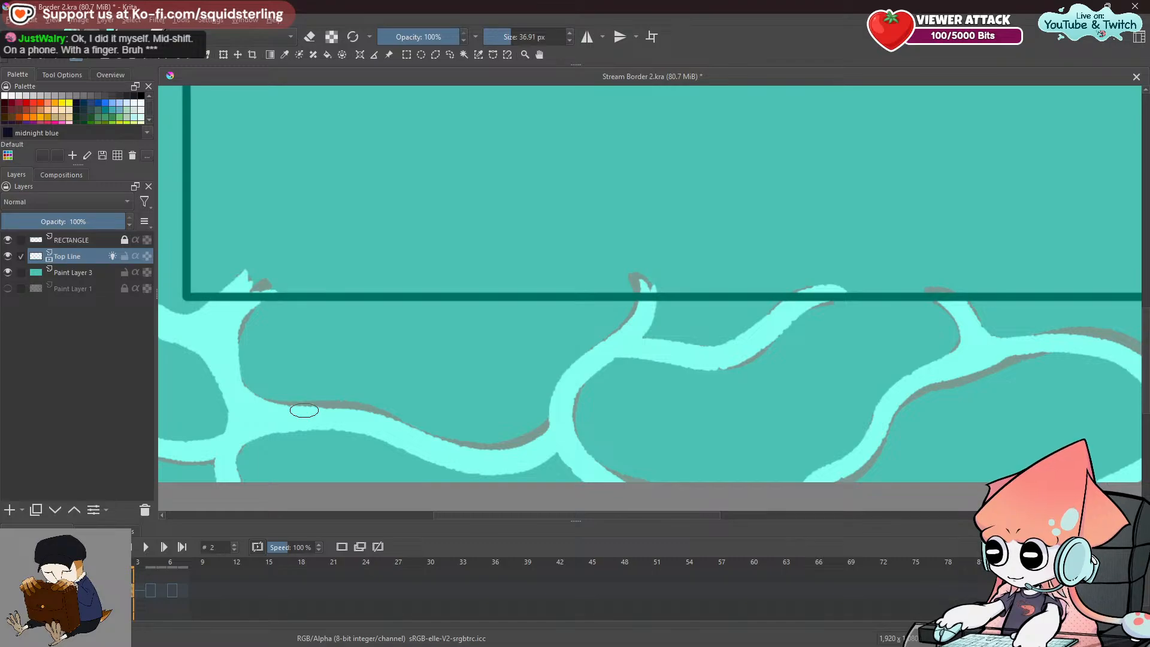
Compare the current animation frame with its neighbour, checking the ripple lines along the canvas's lower edge.
key(ctrl+z)
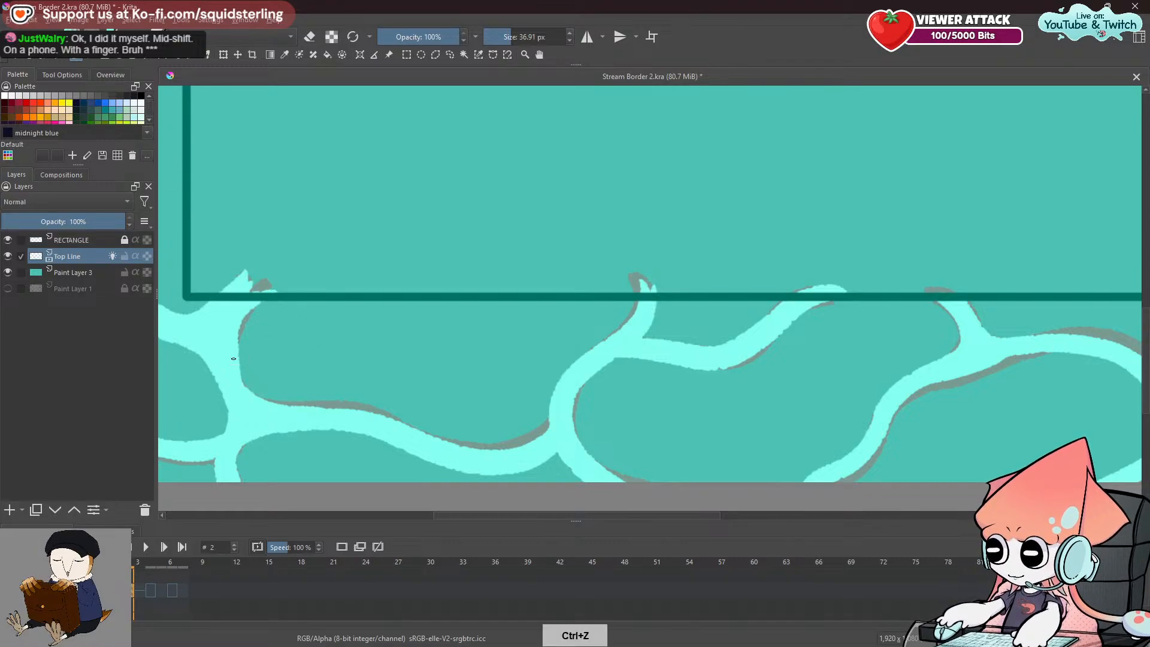
click(140, 592)
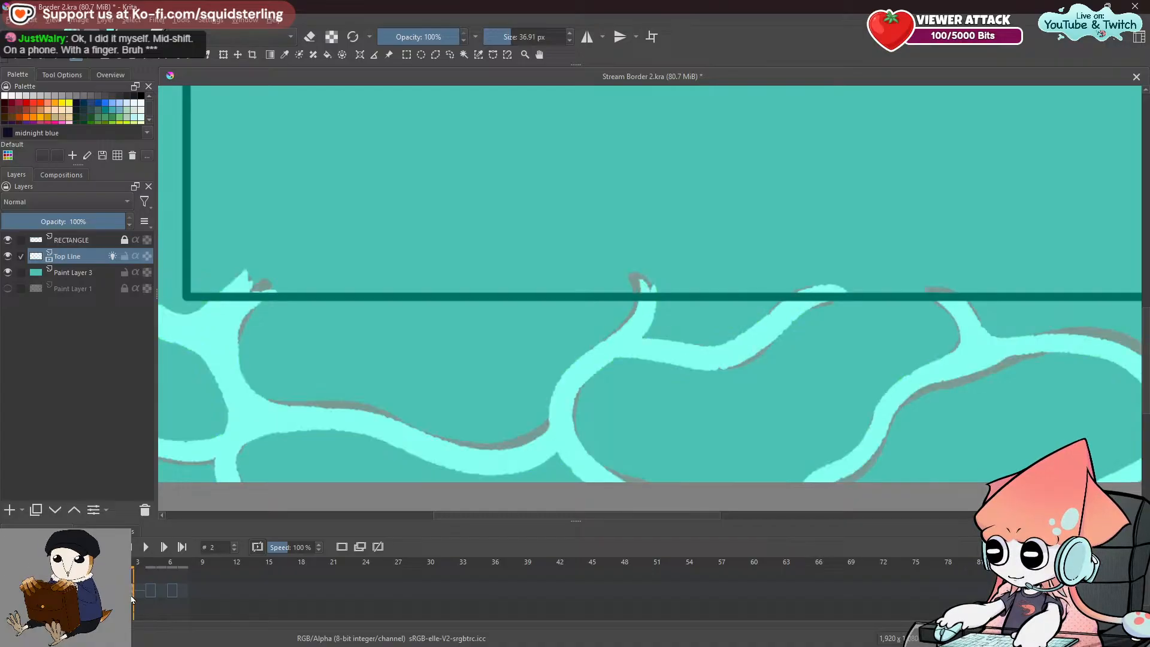
key(e)
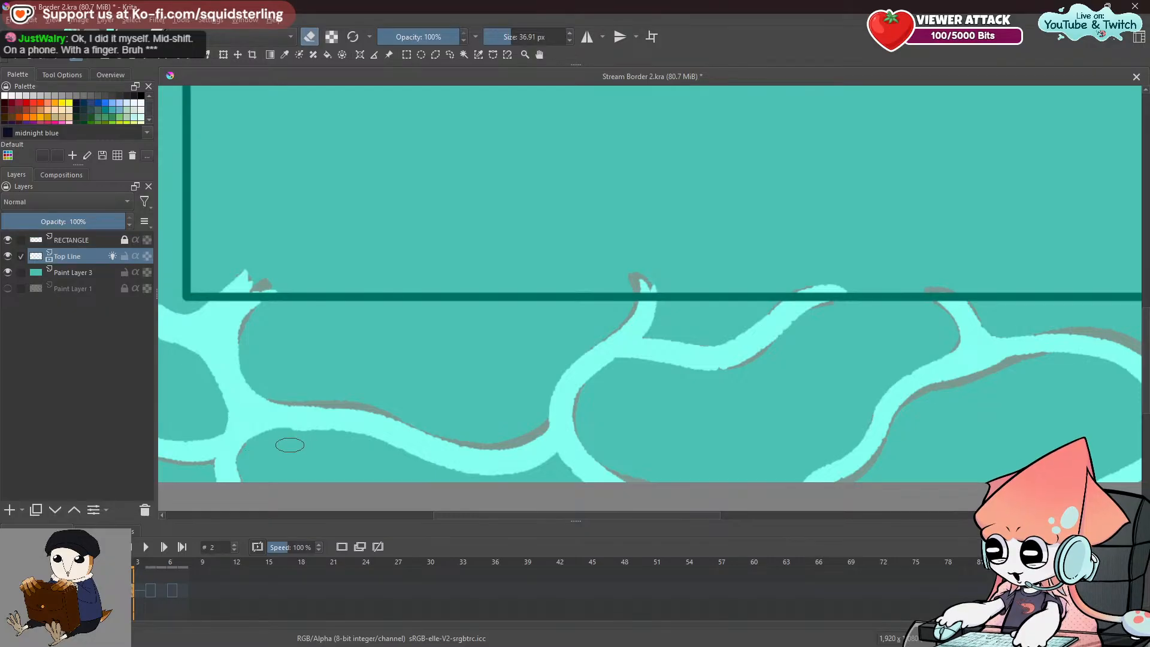
key(e)
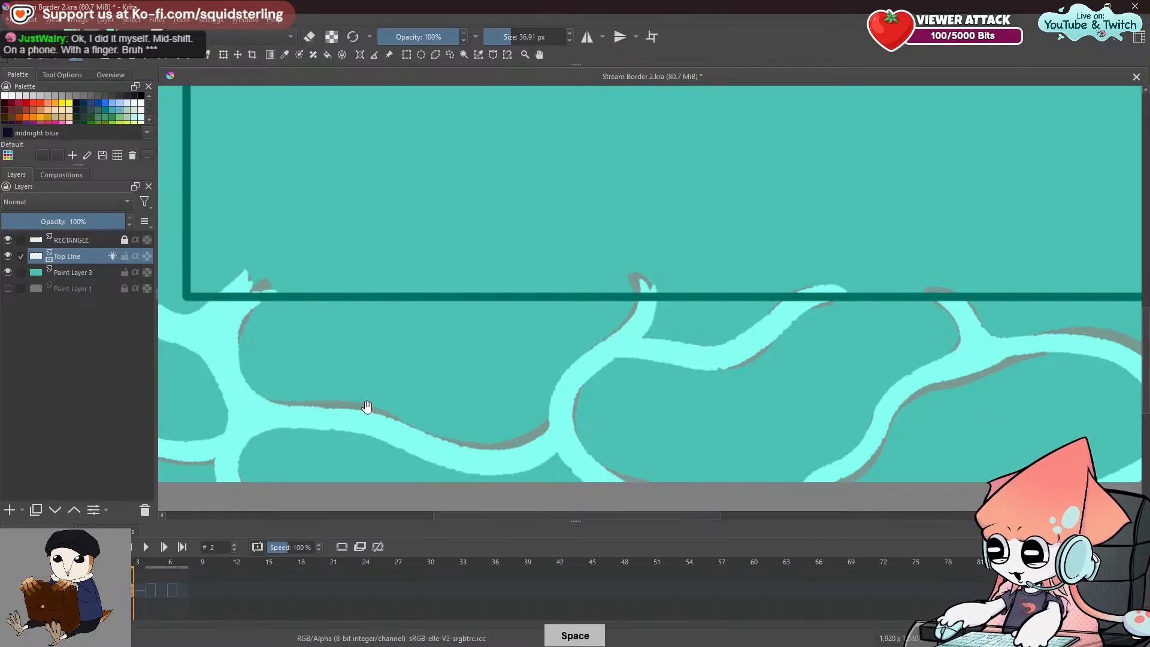
drag(353, 410, 276, 422)
click(121, 597)
click(129, 595)
click(123, 598)
click(129, 598)
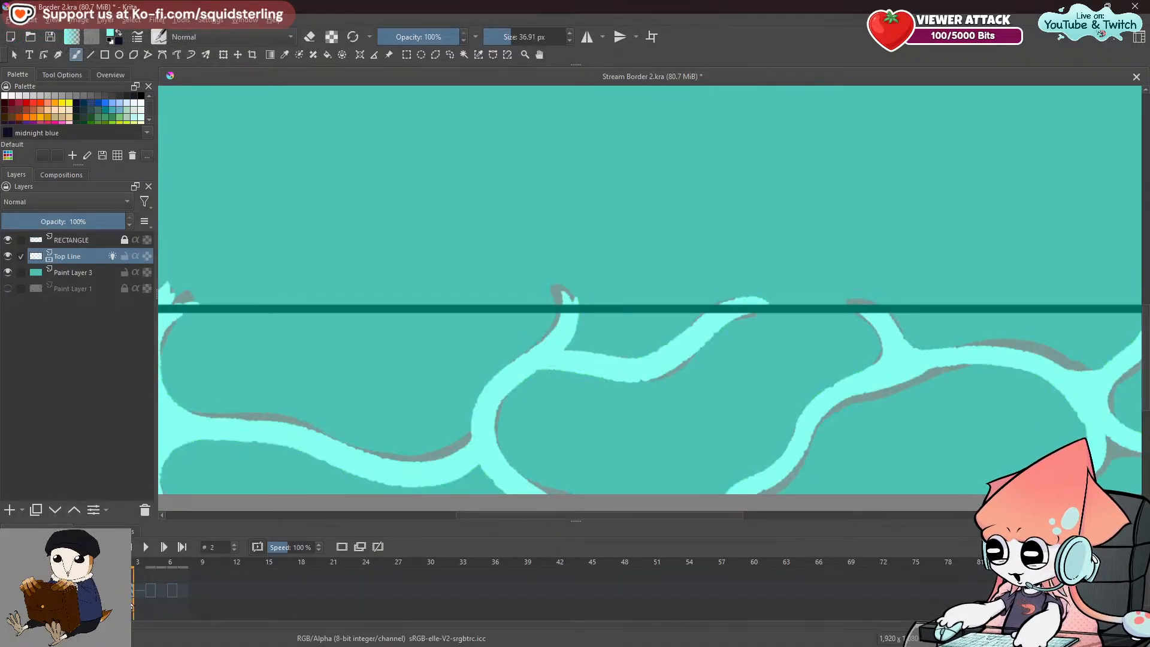
click(120, 599)
click(129, 597)
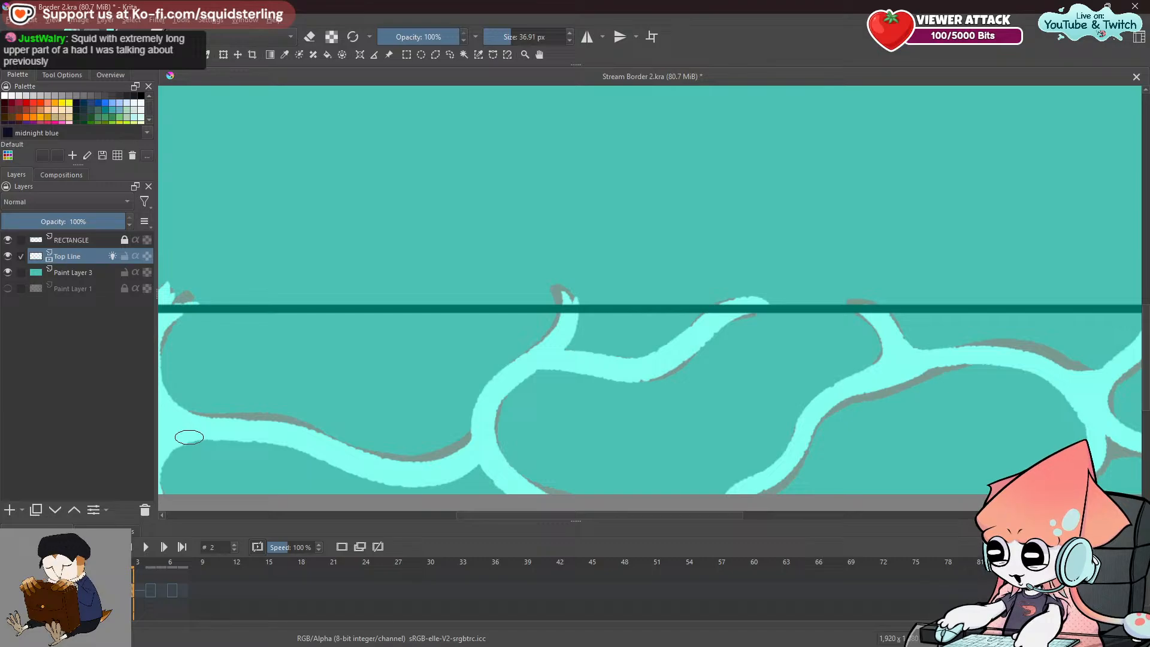
key(space)
drag(316, 408, 269, 379)
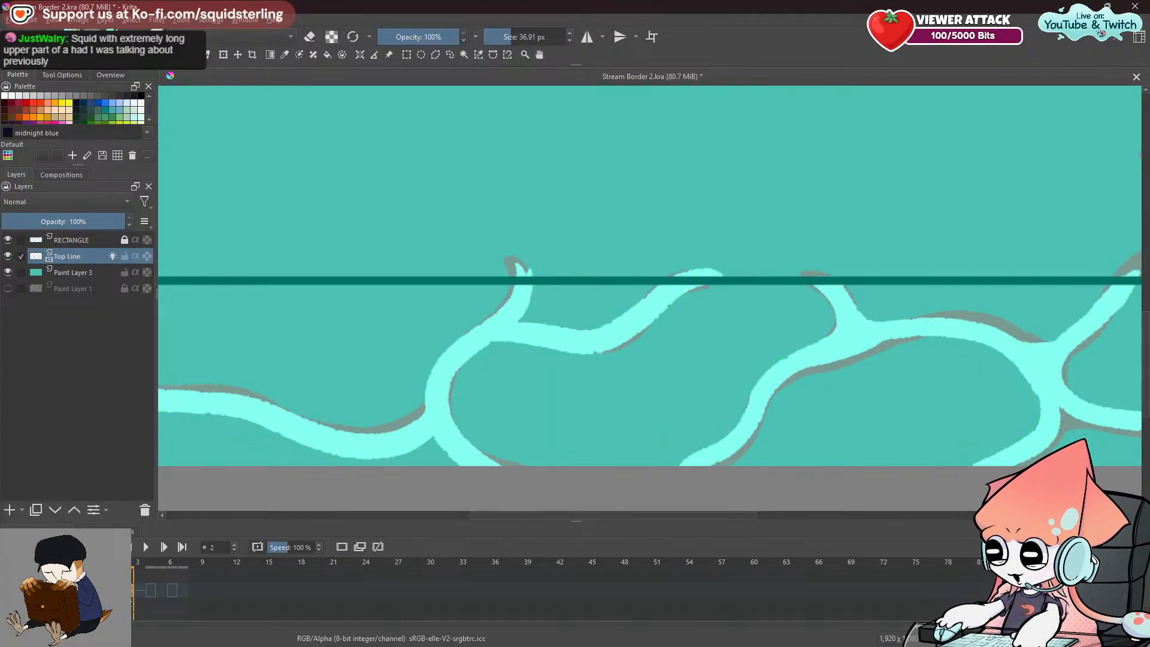
click(127, 591)
Reduce the brush size to 17.02 px and draw the two curved sides of a tall, pointed squid mantle inside the large frame.
key(space)
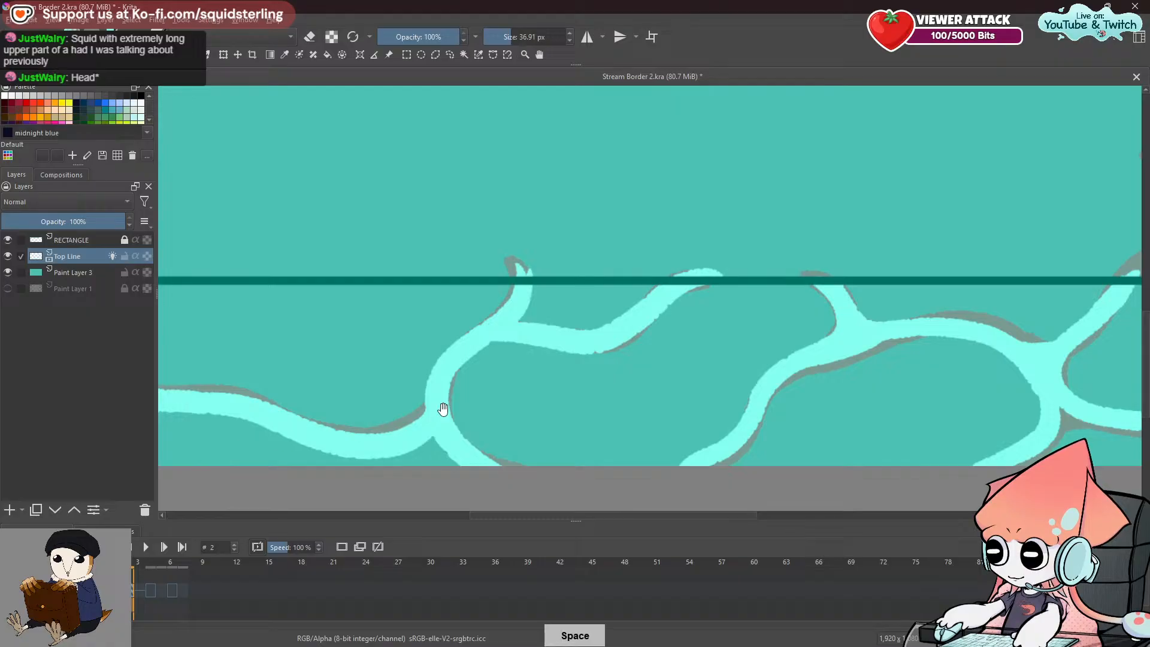
drag(441, 403, 453, 517)
drag(403, 252, 384, 254)
key(e)
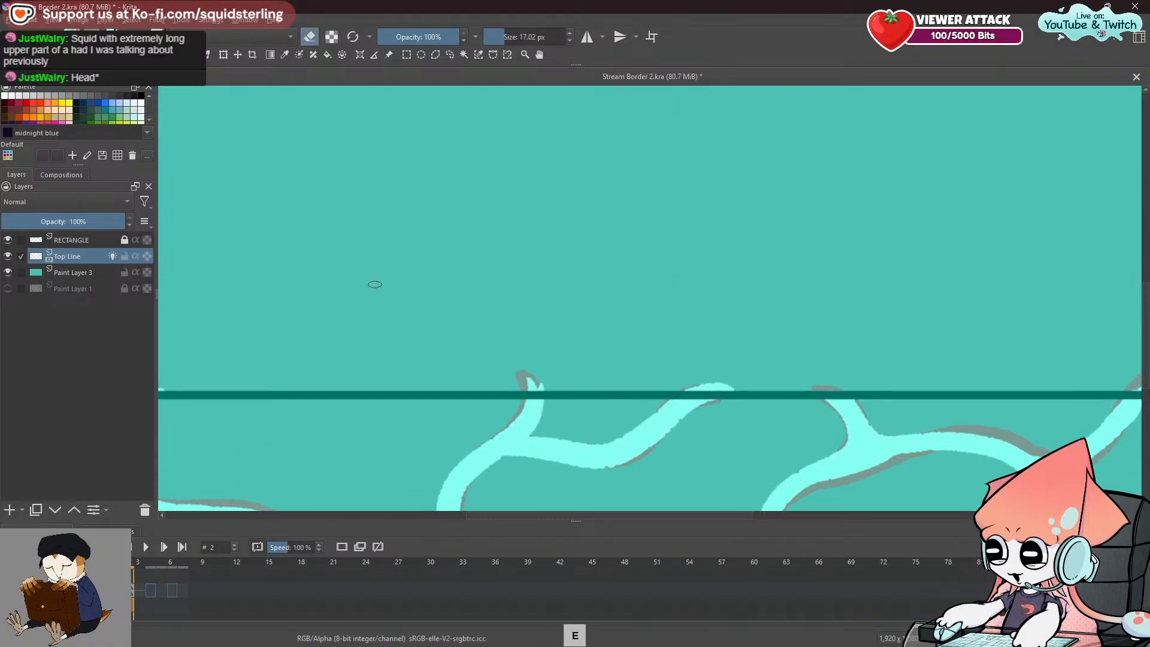
key(e)
mouse_move(378, 114)
mouse_down()
mouse_move(349, 178)
mouse_move(324, 343)
mouse_up()
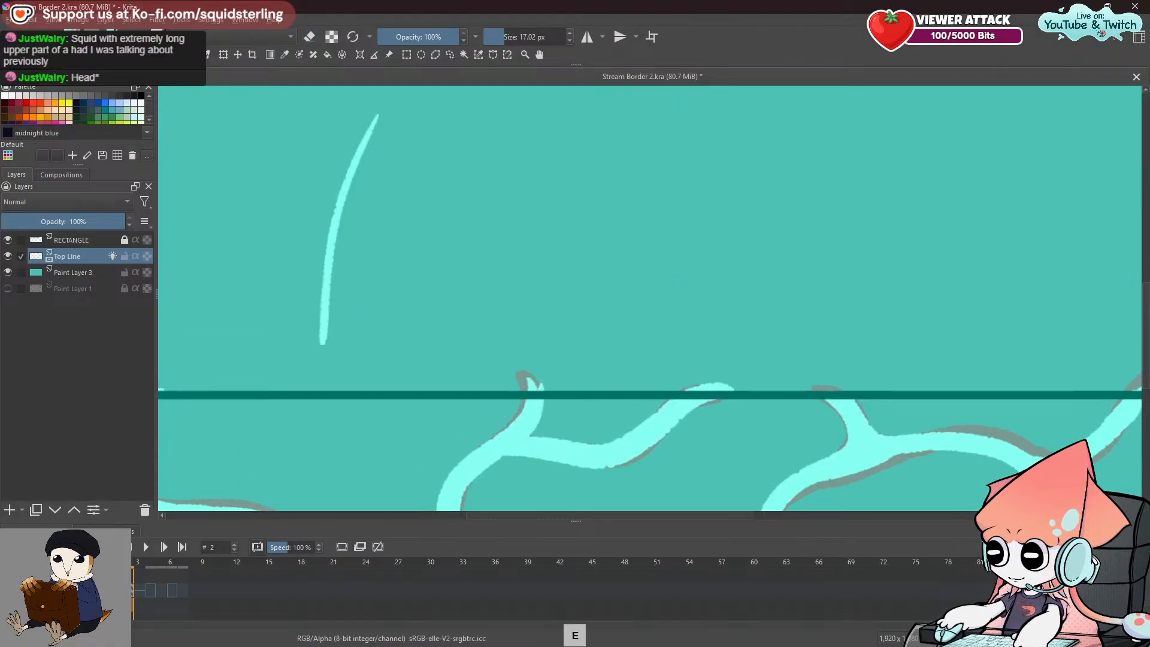
mouse_move(379, 114)
mouse_down()
mouse_move(423, 282)
mouse_move(420, 342)
mouse_up()
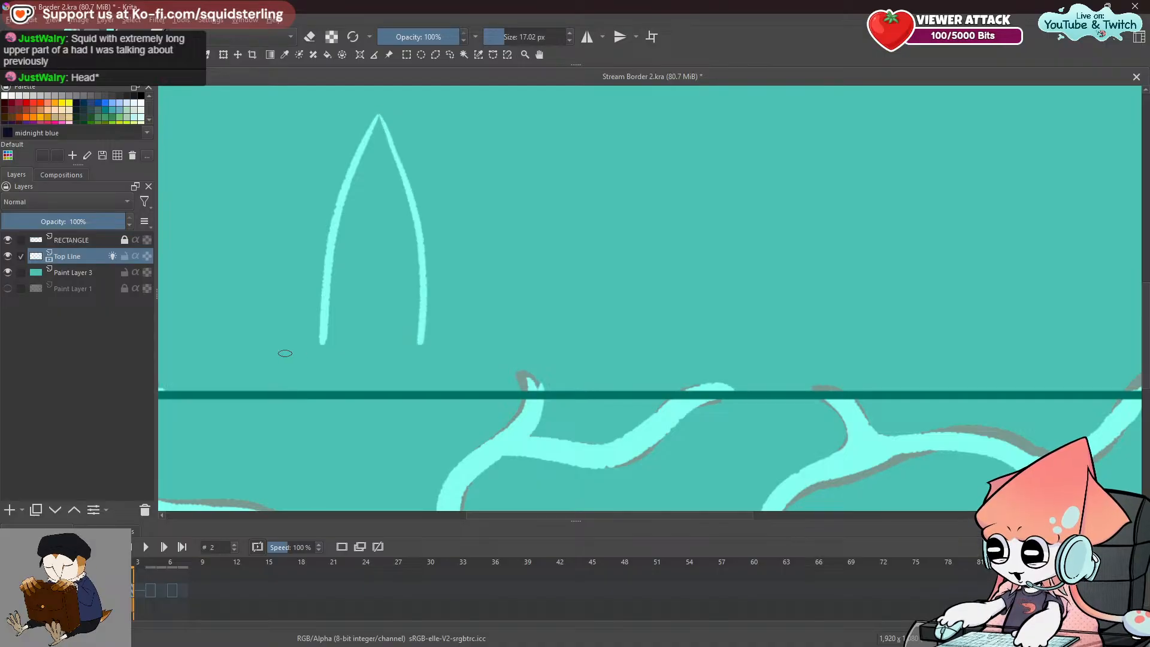
Draw the squid's head below the mantle with flared side points, two shaded eyes, a short mouth and a pointed chin.
mouse_move(323, 348)
mouse_down()
mouse_move(350, 341)
mouse_move(323, 365)
mouse_up()
key(ctrl+z)
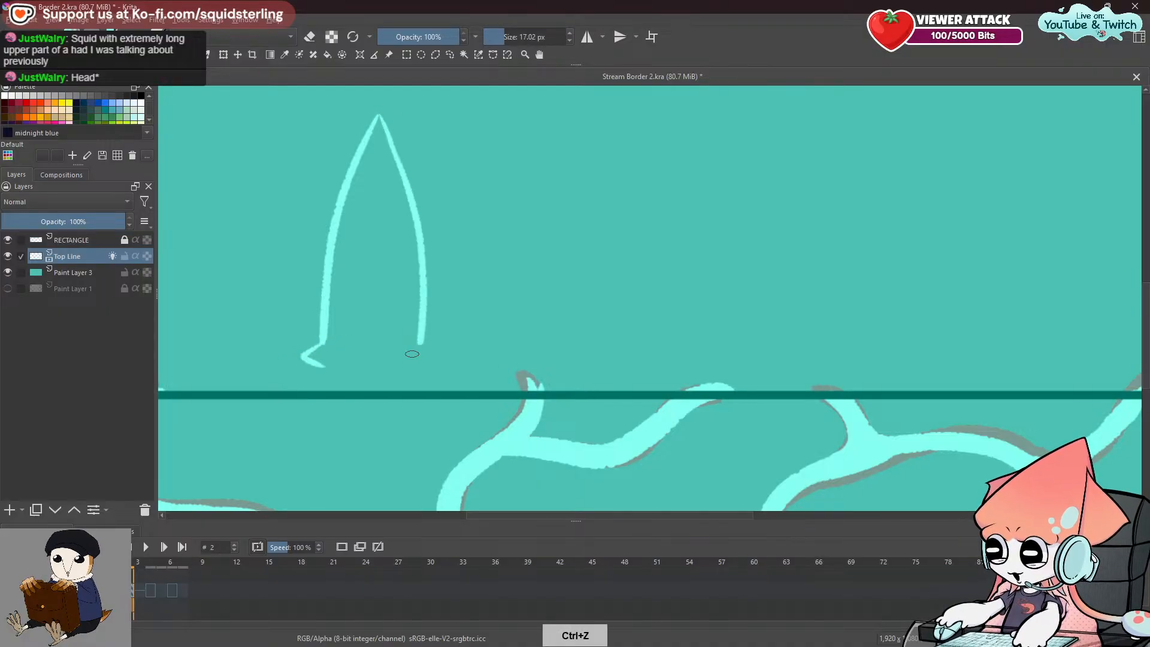
drag(421, 345, 423, 366)
mouse_move(323, 378)
mouse_down()
mouse_move(333, 365)
mouse_move(326, 384)
mouse_move(336, 385)
mouse_up()
drag(407, 361, 391, 374)
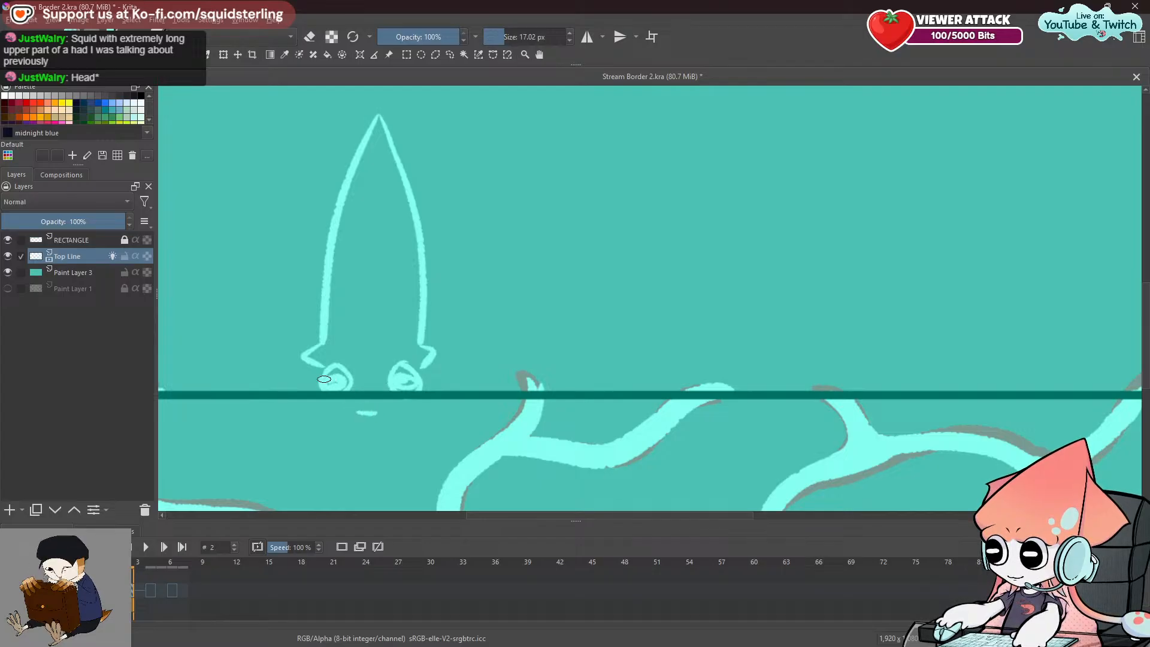
key(ctrl+z)
key(ctrl+z)
mouse_move(323, 401)
mouse_down()
mouse_move(370, 432)
mouse_move(426, 401)
mouse_up()
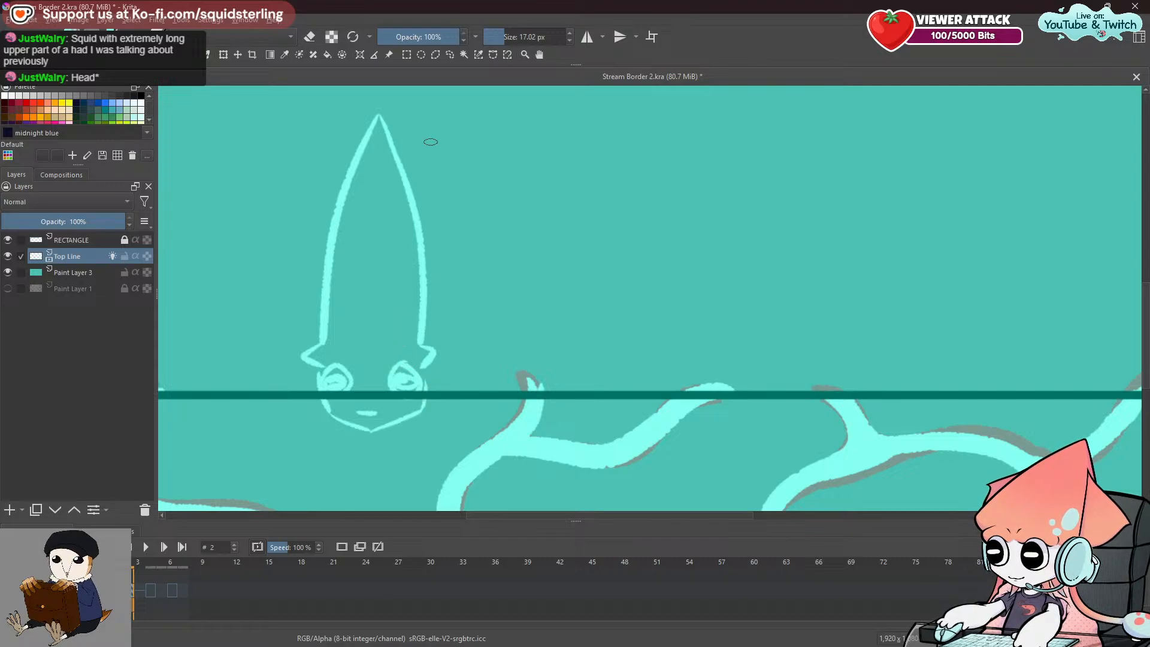
Draw a curved, pointed fin on each side of the squid's mantle.
mouse_move(393, 129)
mouse_down()
mouse_move(408, 165)
mouse_move(513, 274)
mouse_move(426, 326)
mouse_up()
mouse_move(360, 141)
mouse_down()
mouse_move(315, 181)
mouse_move(271, 259)
mouse_move(260, 267)
mouse_move(287, 230)
mouse_move(249, 260)
mouse_move(323, 328)
mouse_up()
key(ctrl+z)
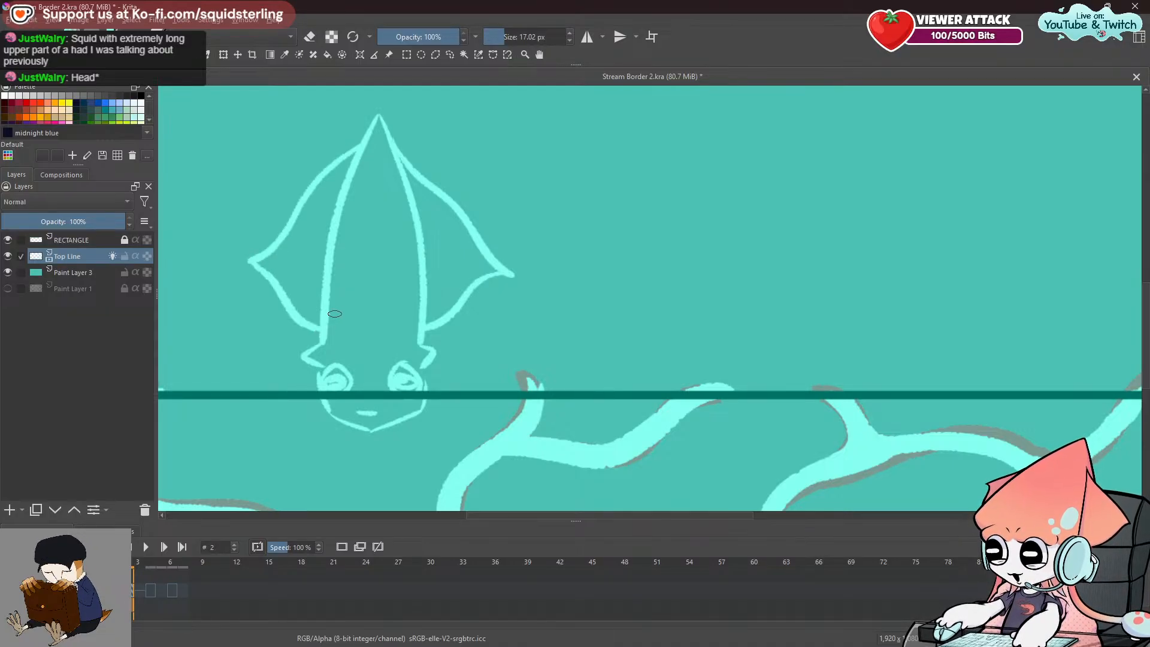
Select the squid doodle with a freehand outline, move it higher within the large frame, deselect it and return to the brush.
key(space)
mouse_move(395, 363)
mouse_down()
mouse_move(420, 356)
mouse_move(457, 391)
mouse_up()
click(449, 55)
mouse_move(327, 423)
mouse_down()
mouse_move(400, 103)
mouse_move(585, 272)
mouse_up()
key(t)
mouse_move(557, 359)
mouse_down()
mouse_move(539, 233)
mouse_move(627, 211)
mouse_up()
key(space)
drag(680, 254, 634, 425)
click(449, 55)
click(279, 152)
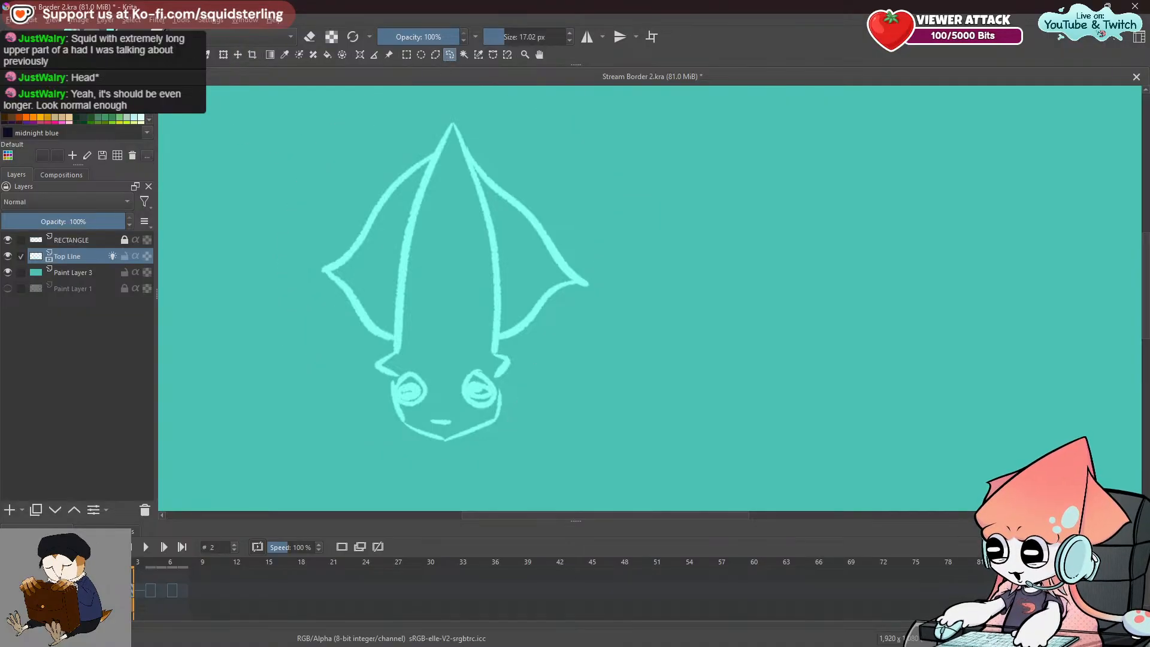
click(75, 55)
Try to draw a long tentacle with a rounded tip extending from the side of the squid's head.
key(space)
drag(497, 345, 512, 272)
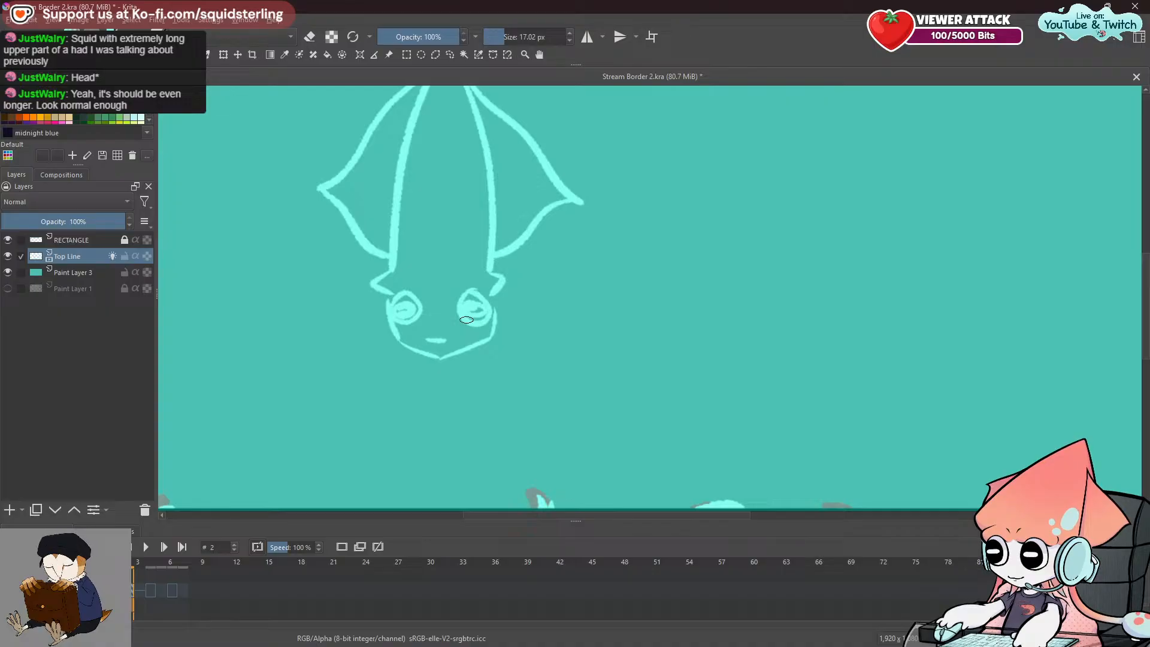
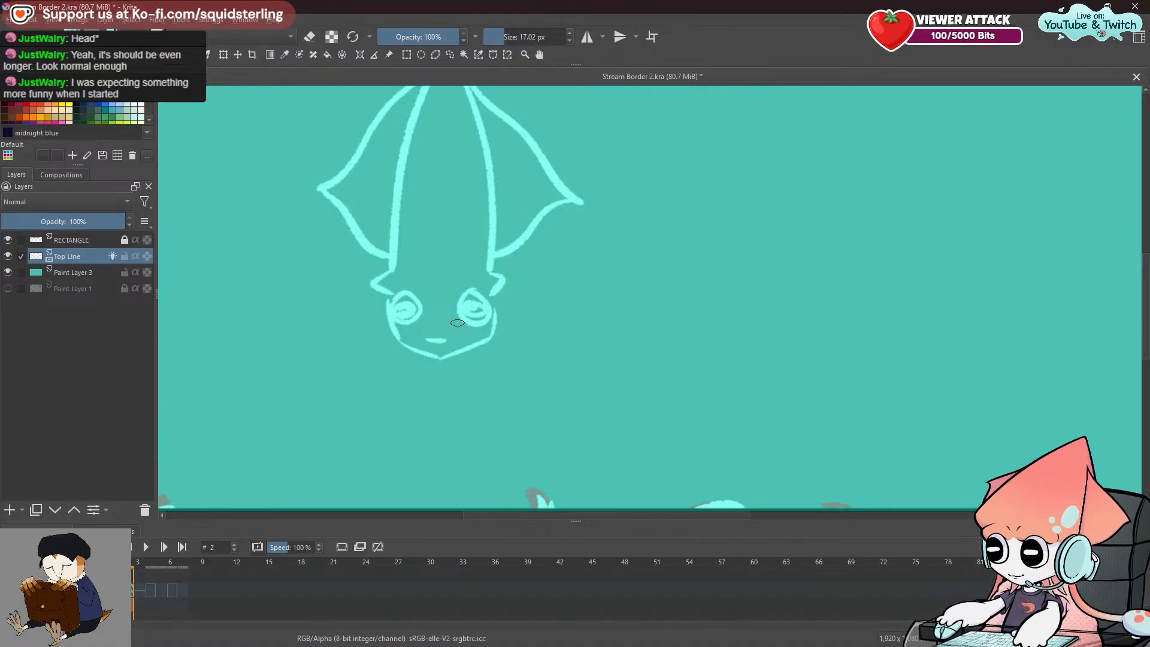
drag(442, 378, 468, 387)
key(ctrl+z)
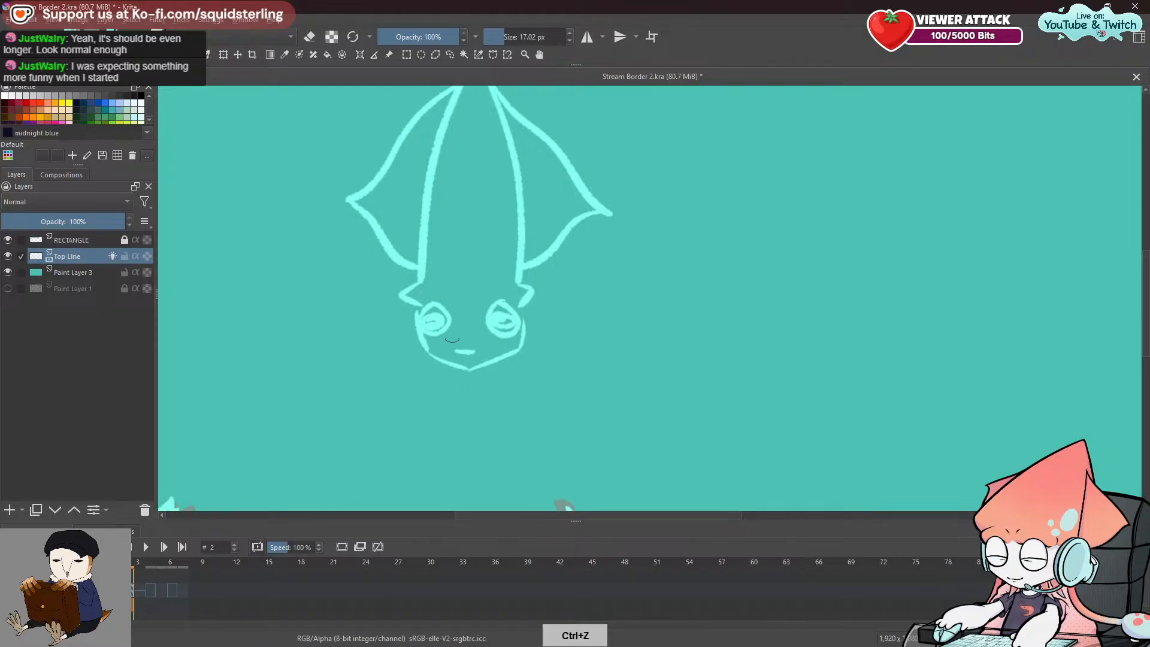
key(ctrl+z)
mouse_move(526, 308)
mouse_down()
mouse_move(556, 426)
mouse_move(538, 324)
mouse_move(583, 440)
mouse_up()
drag(524, 335, 564, 431)
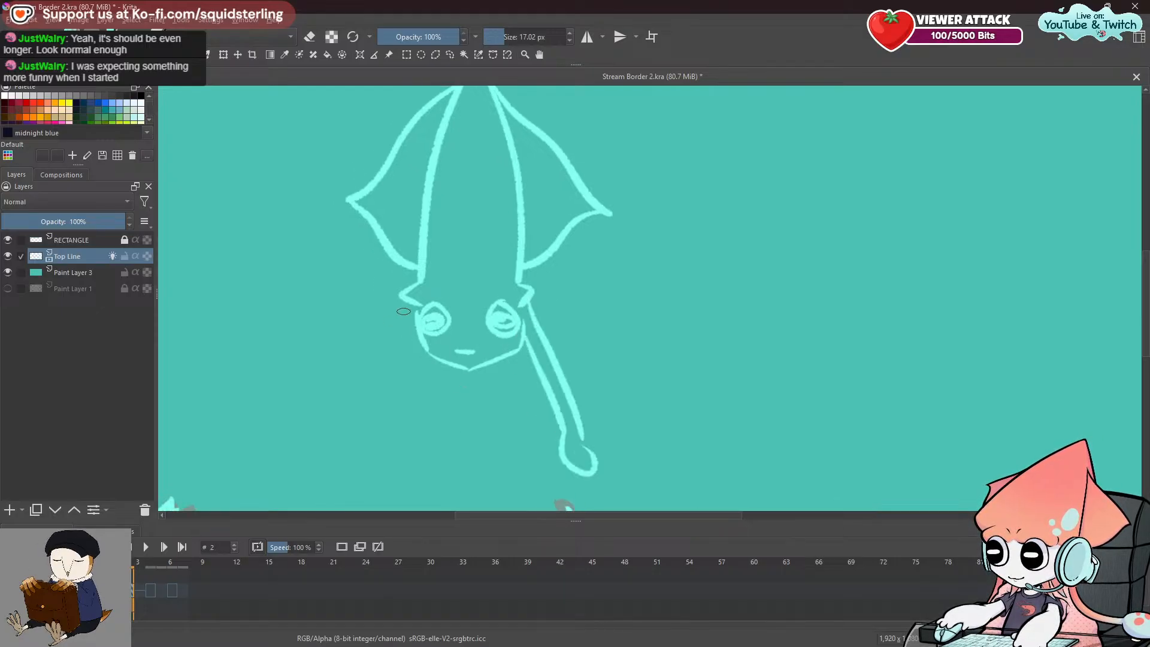
key(ctrl+z)
key(ctrl+z)
Enlarge the brush to 38.31 px and paint the lower cyan ripple stub crossing the large frame's left side.
drag(398, 381, 432, 218)
drag(531, 425, 639, 216)
mouse_move(619, 295)
mouse_down()
mouse_move(641, 340)
mouse_move(570, 318)
mouse_move(491, 180)
mouse_move(570, 264)
mouse_move(647, 499)
mouse_up()
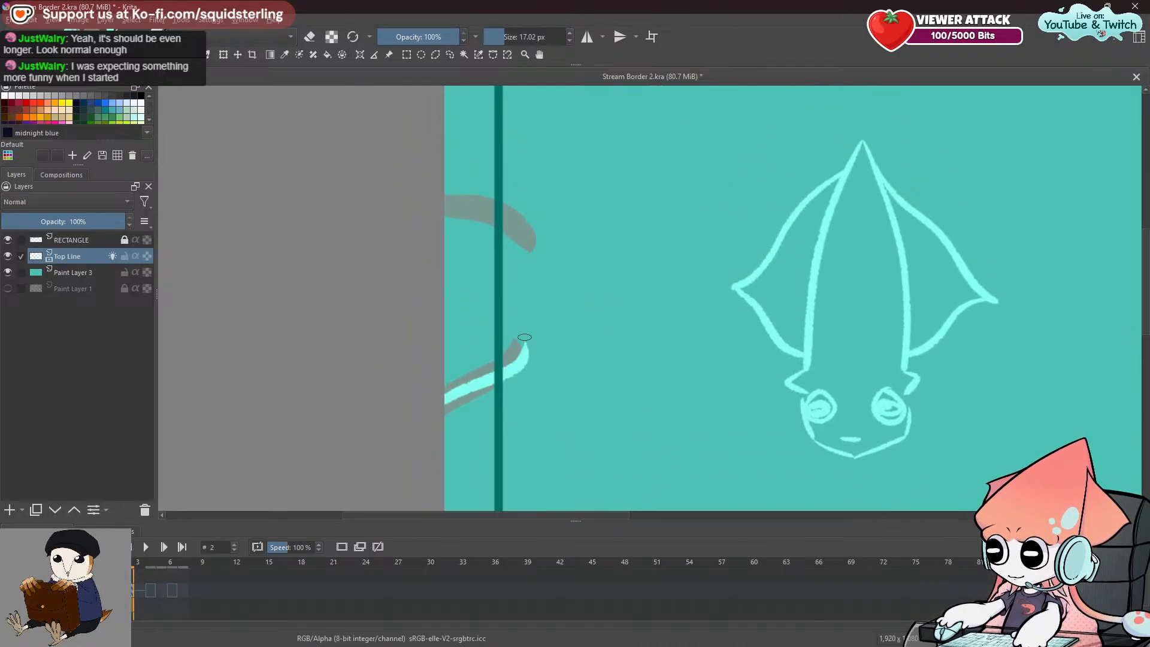
key(shift)
drag(445, 396, 512, 350)
key(ctrl+z)
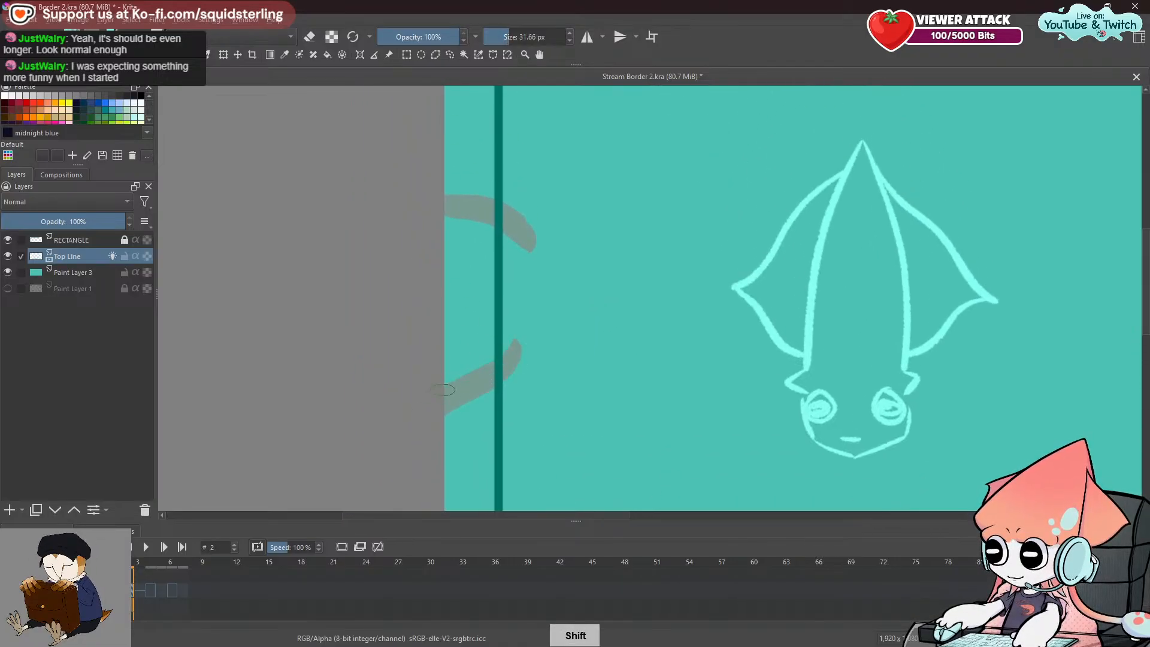
drag(440, 396, 503, 344)
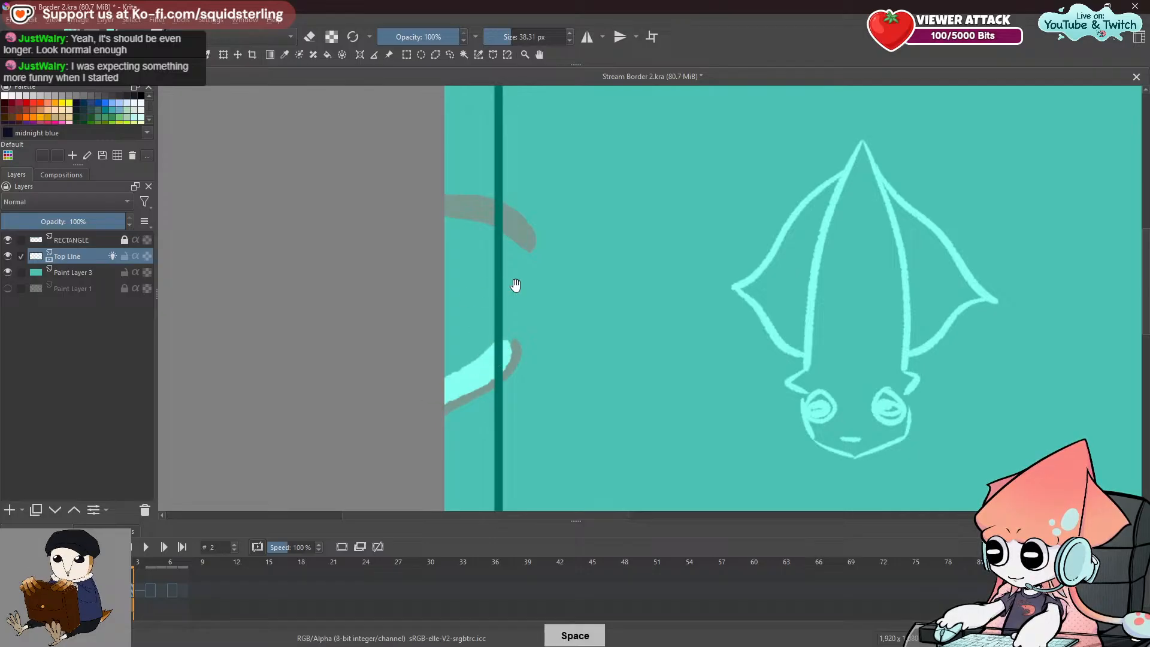
Paint the upper cyan ripple stub across the large frame's left side, curving slightly above the grey guide.
drag(513, 287, 467, 383)
drag(400, 279, 479, 329)
key(ctrl+z)
drag(400, 275, 486, 326)
key(ctrl+z)
drag(398, 282, 487, 336)
key(ctrl+z)
drag(399, 279, 488, 332)
key(ctrl+z)
drag(395, 290, 484, 315)
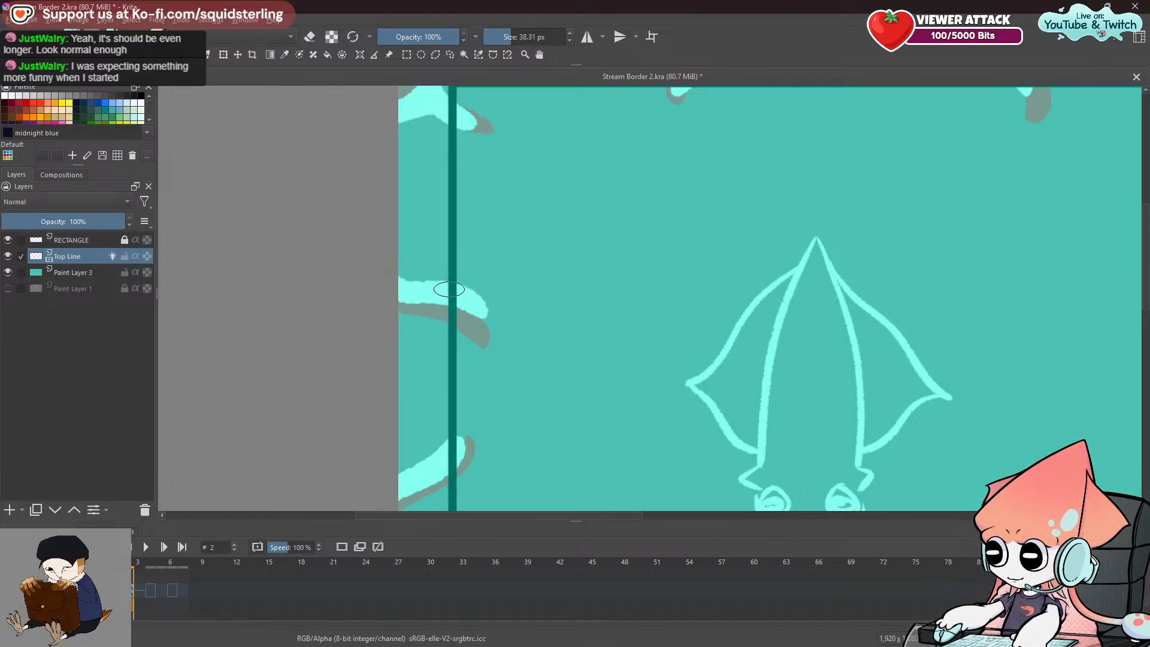
Review the whole border against the previous frame and examine the ripple lines below the large frame's lower-right corner.
key(space)
drag(464, 263, 398, 364)
scroll(450, 362, down, 4)
key(space)
drag(515, 414, 343, 284)
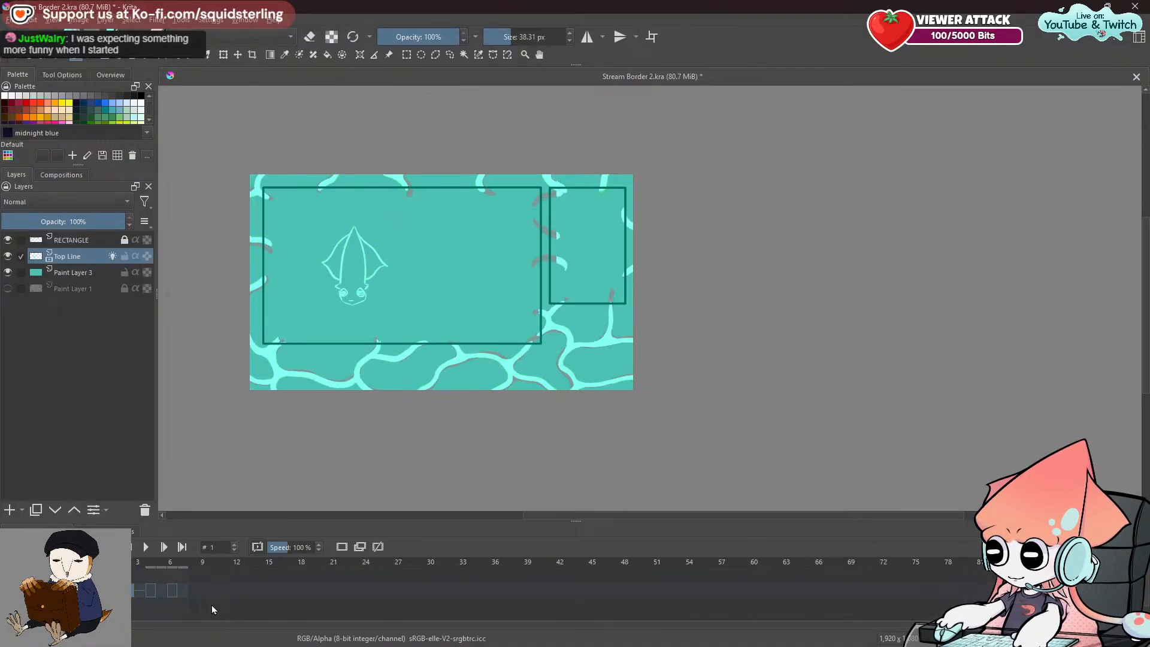
scroll(555, 379, up, 5)
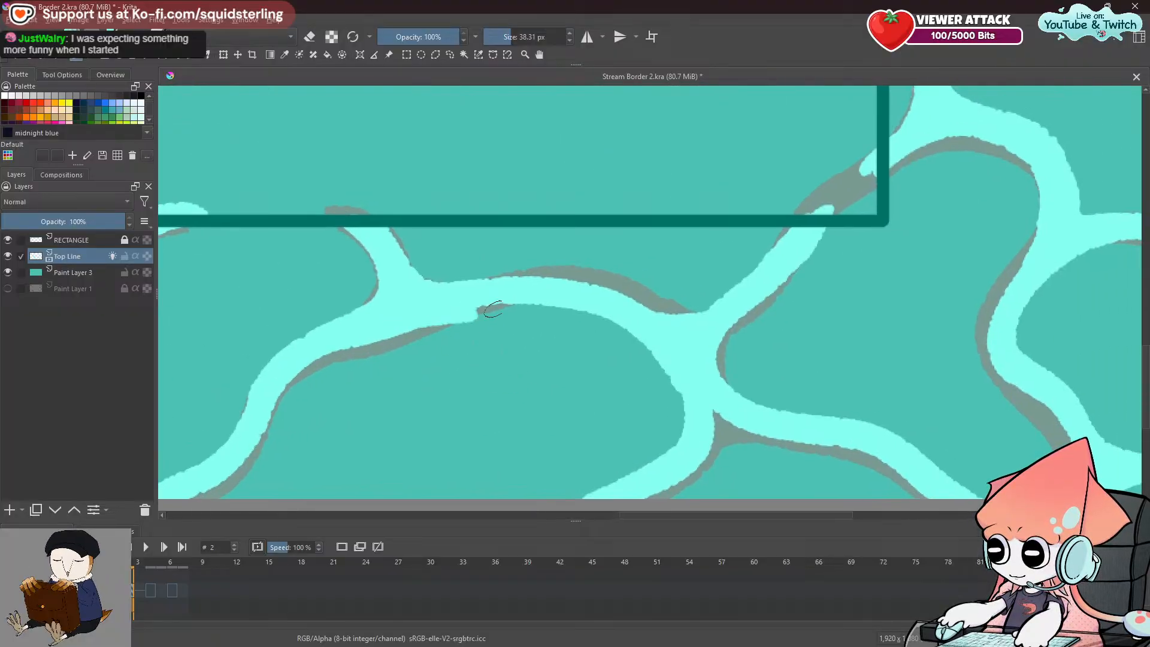
key(ctrl+z)
Thicken the vertical cyan line running from the small frame's lower edge down to its junction.
key(space)
mouse_move(793, 267)
mouse_down()
mouse_move(415, 416)
mouse_move(620, 286)
mouse_move(505, 347)
mouse_up()
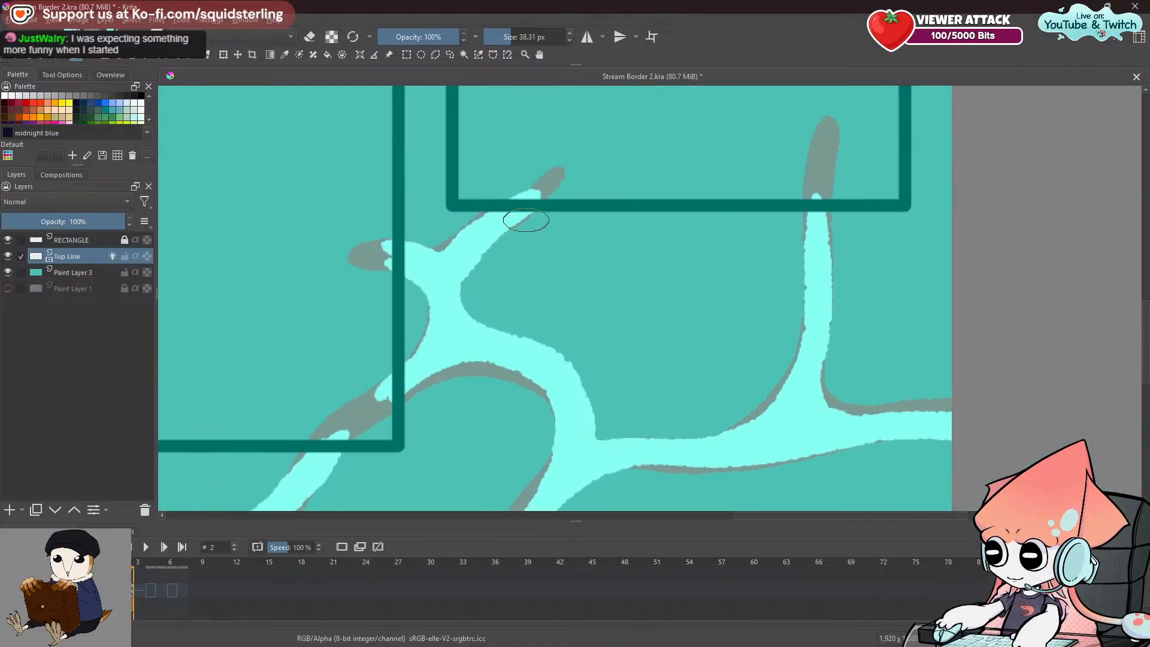
drag(830, 203, 826, 299)
key(ctrl+z)
drag(838, 207, 805, 388)
key(ctrl+z)
mouse_move(825, 208)
mouse_down()
mouse_move(824, 358)
mouse_move(810, 389)
mouse_up()
key(ctrl+z)
drag(826, 204, 816, 365)
key(ctrl+z)
drag(825, 206, 814, 352)
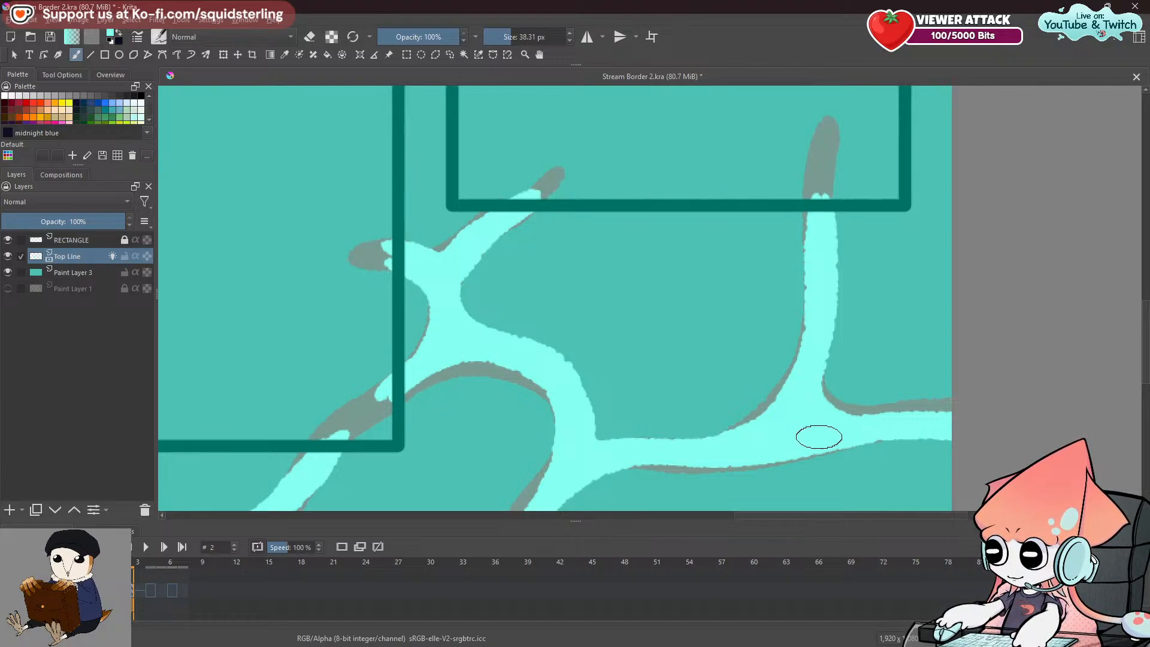
Save the stream border document with the whole canvas in view.
scroll(816, 436, down, 4)
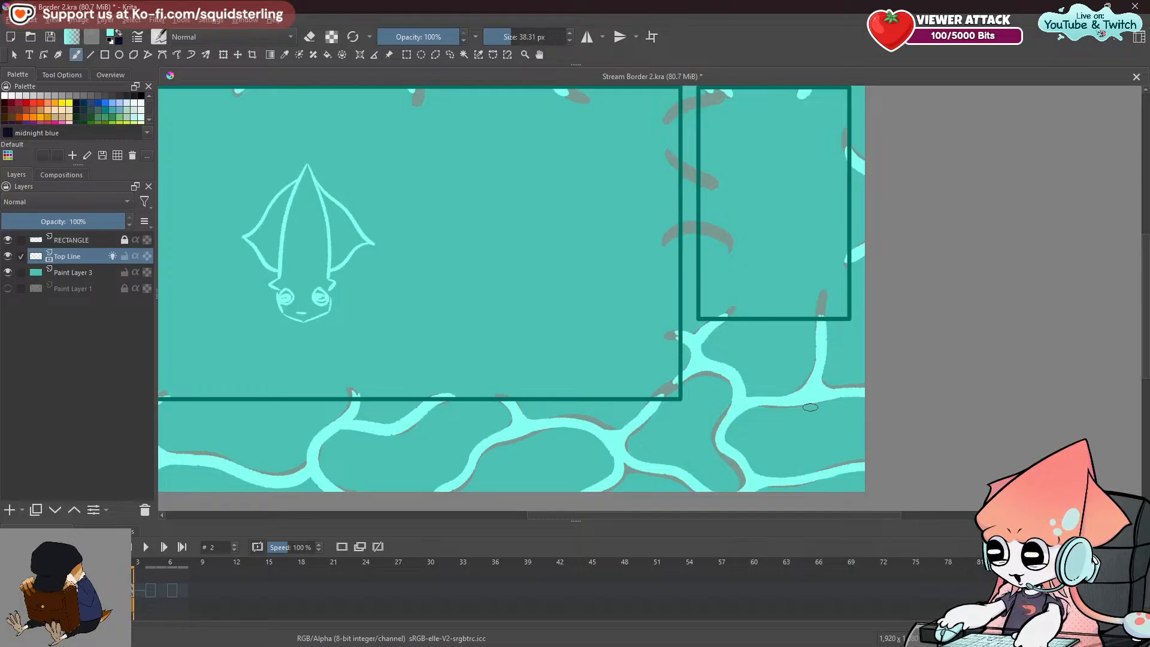
drag(810, 406, 982, 434)
scroll(982, 434, down, 2)
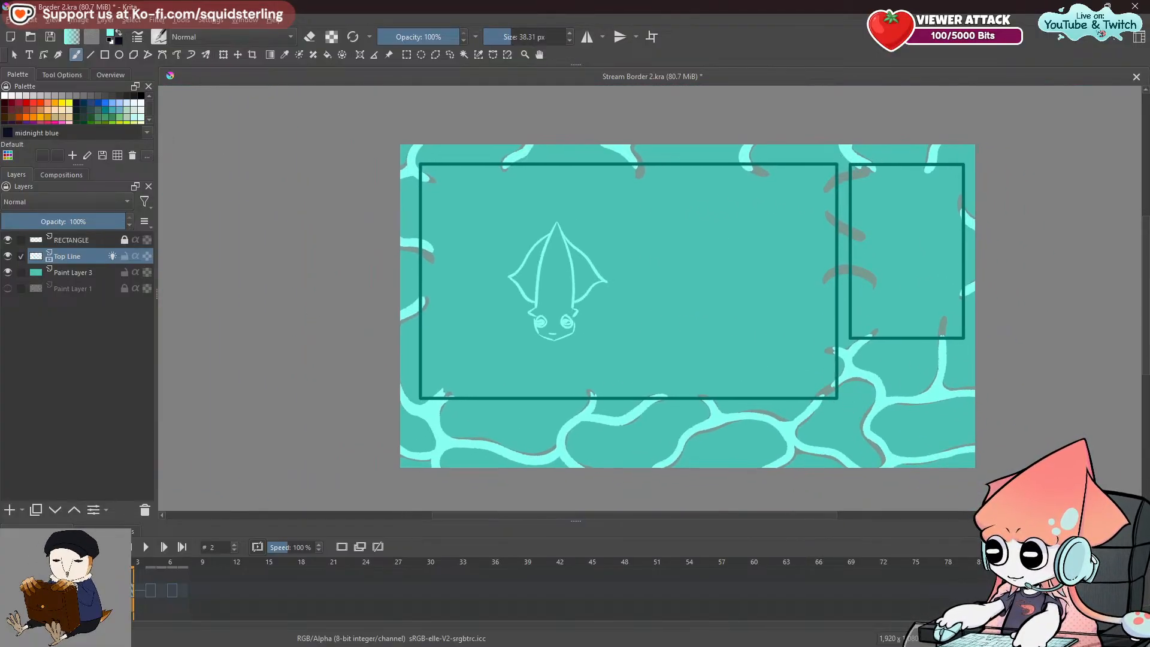
click(11, 22)
click(59, 73)
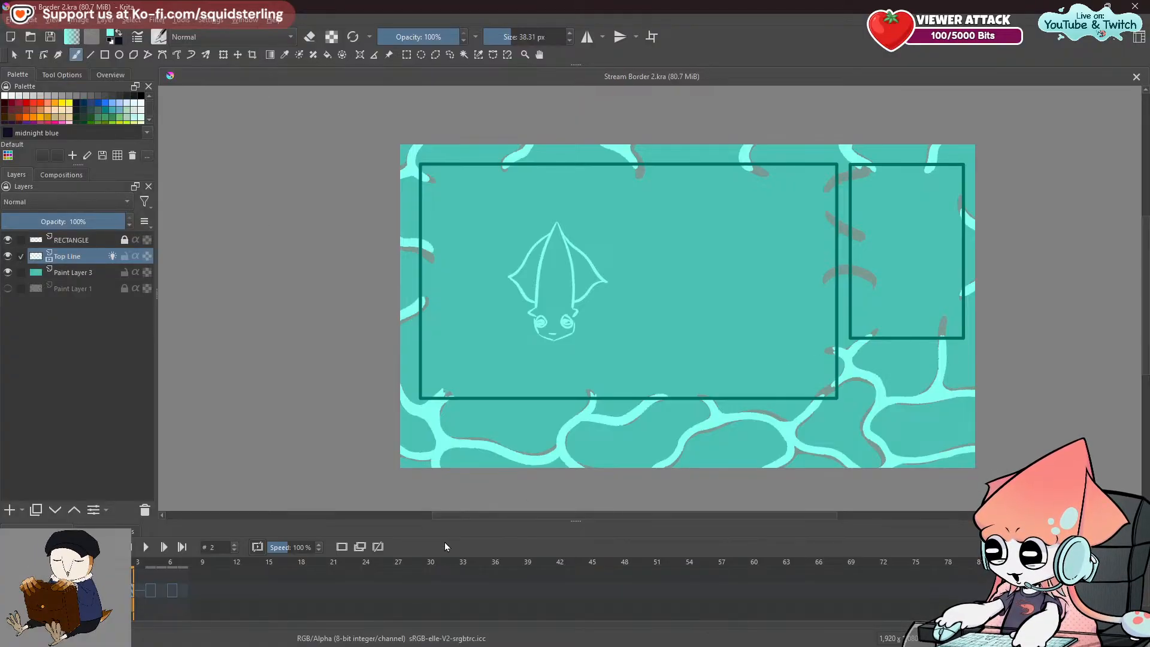
Compare the ripple lines of the first Top Line animation frames by flipping back and forth between them.
key(Left)
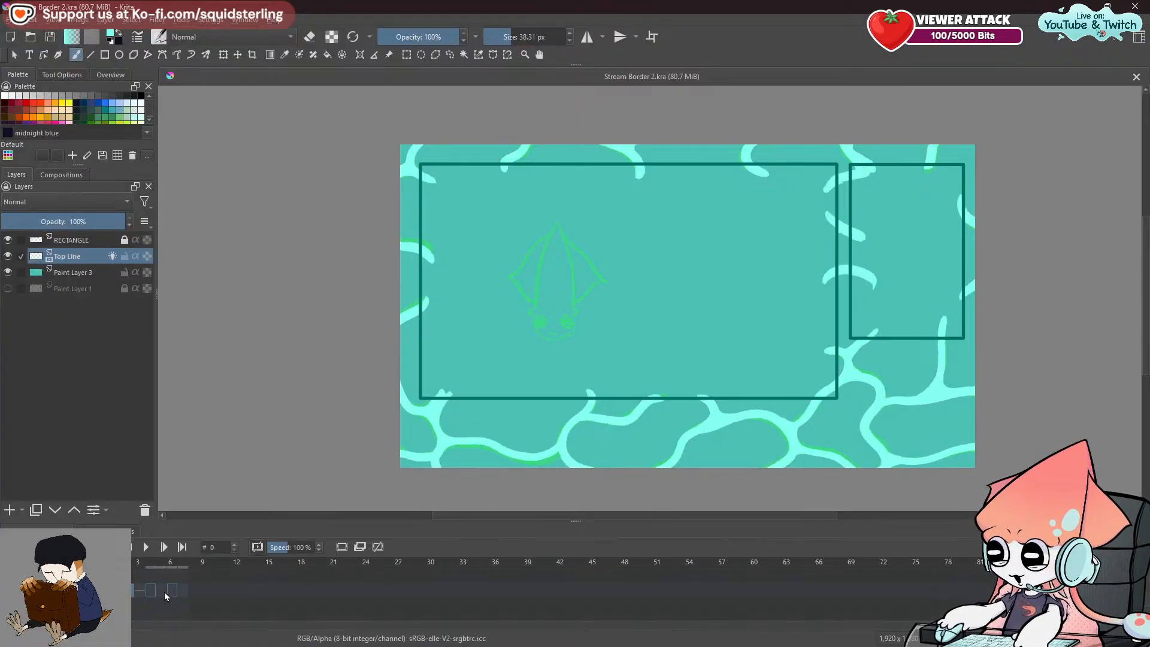
key(Left)
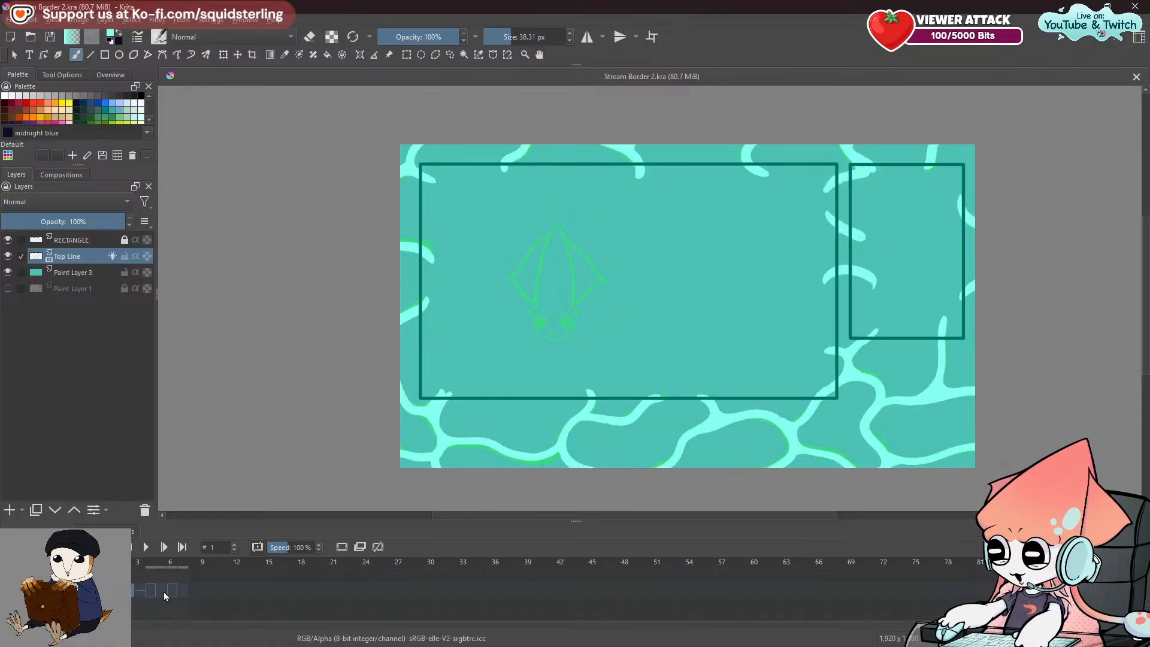
key(Left)
key(Right)
key(Left)
Go to frame 4 of the Top Line layer, undoing the stray stroke made on frame 5.
click(165, 596)
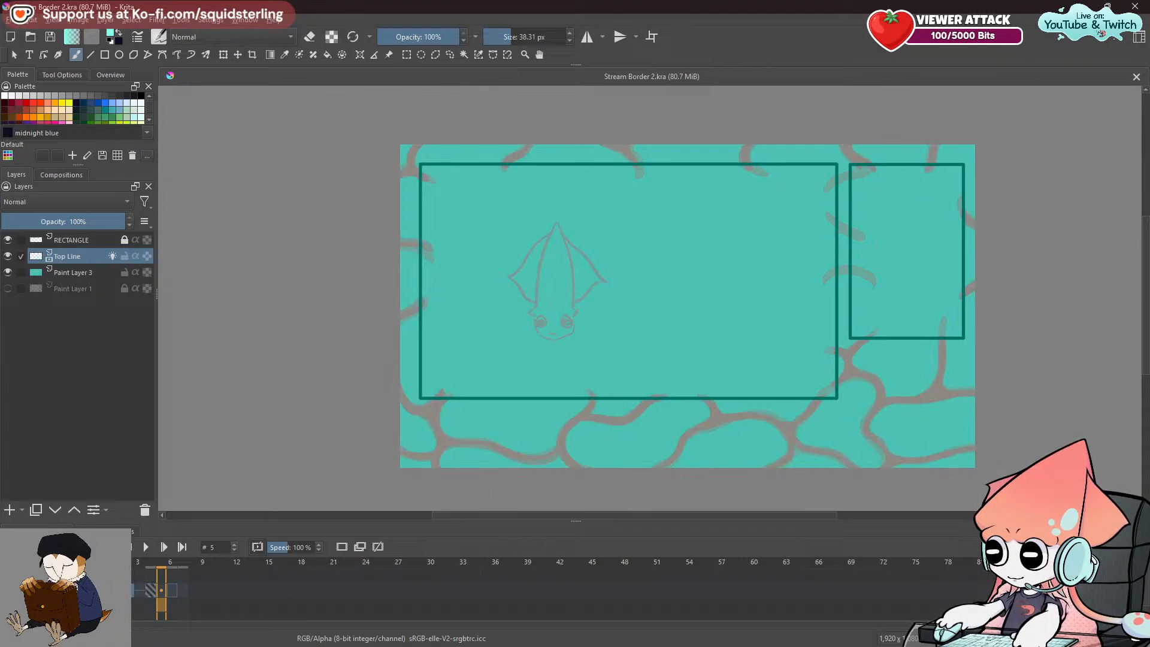
scroll(433, 410, up, 2)
drag(421, 409, 554, 325)
scroll(554, 333, up, 1)
drag(588, 289, 559, 317)
key(ctrl+z)
key(Left)
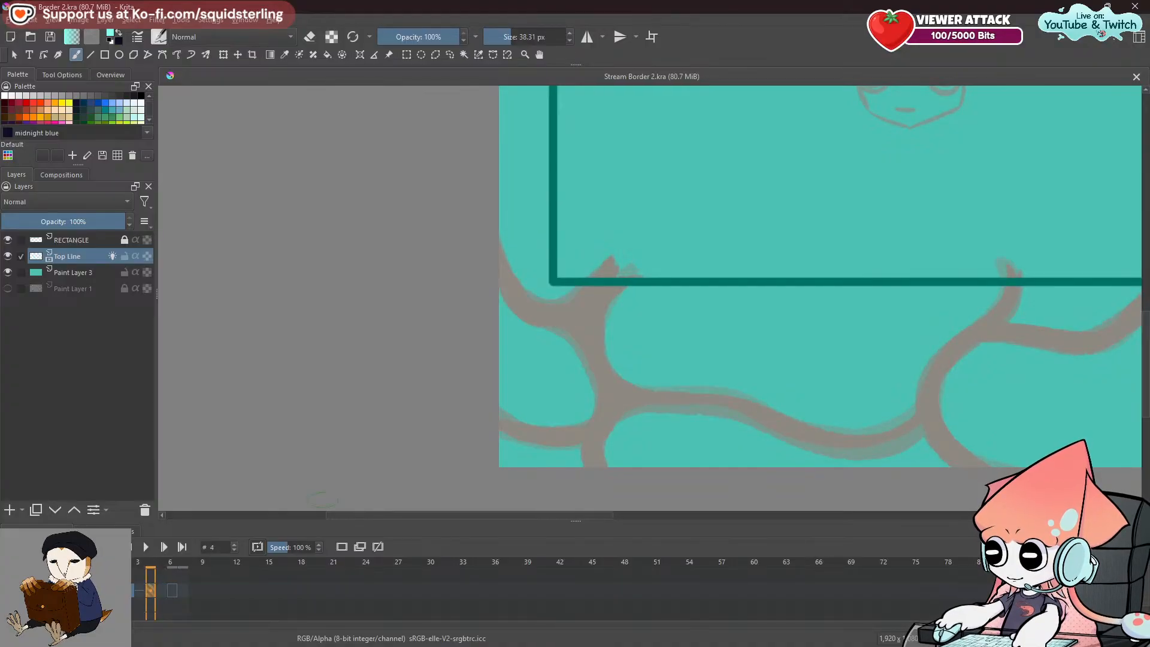
Set the brush size to 33.69 px and paint a cyan curve from the canvas's left edge to the junction below the large frame's lower-left corner.
scroll(546, 359, up, 3)
scroll(754, 353, down, 2)
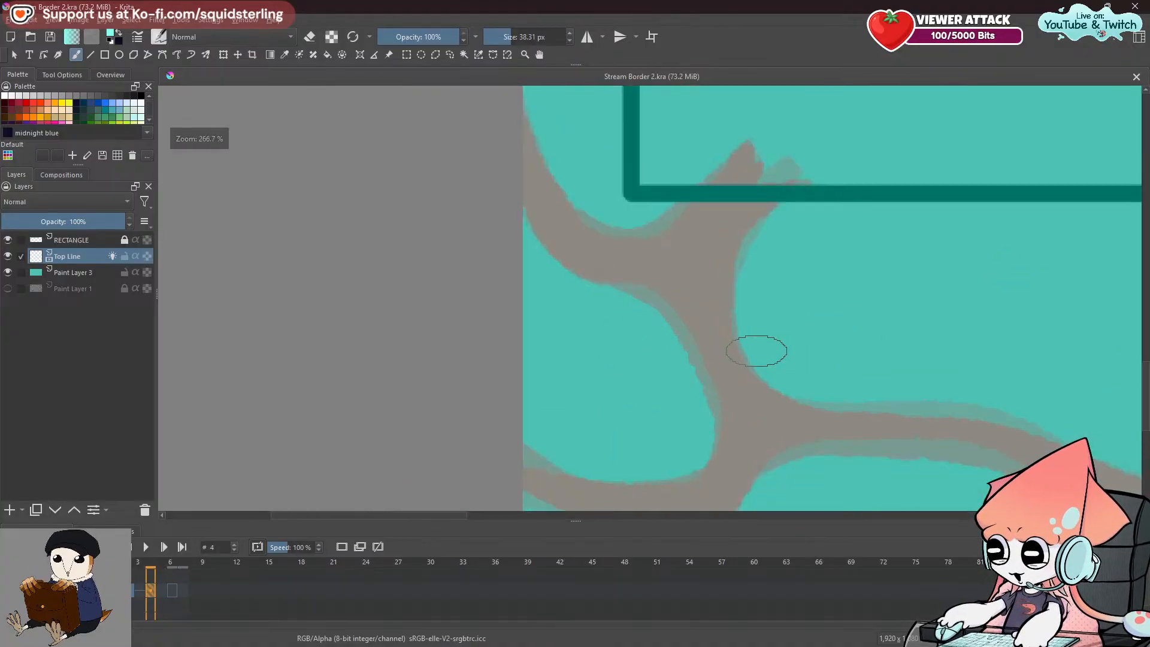
drag(731, 361, 514, 416)
drag(585, 375, 597, 342)
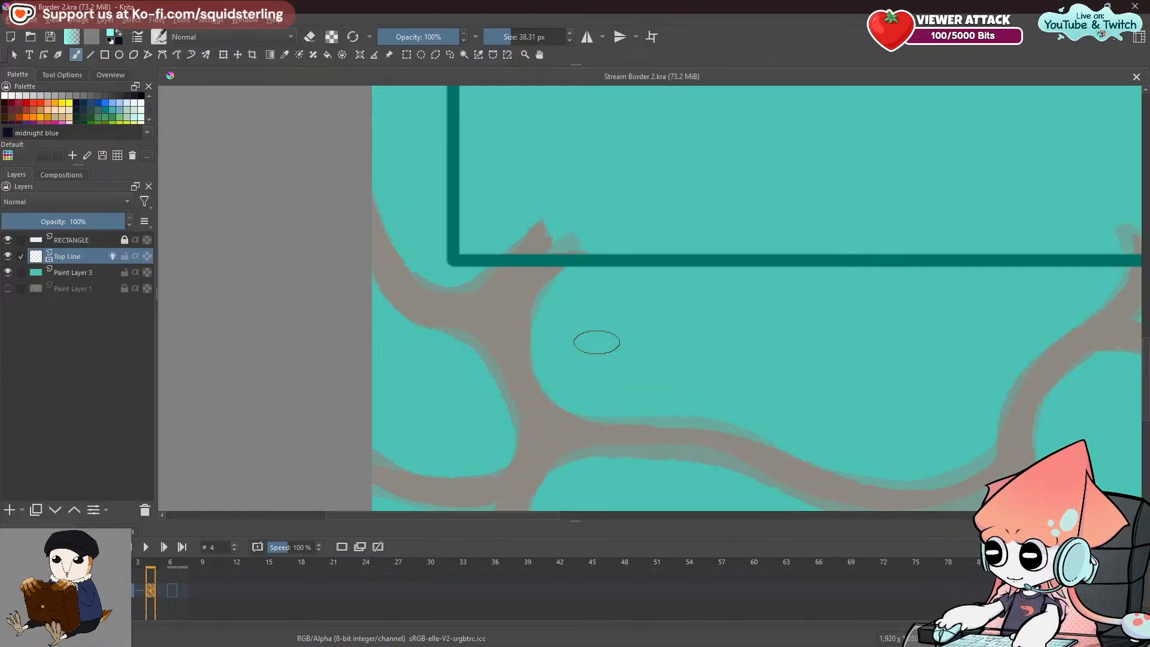
drag(468, 305, 472, 383)
key(ctrl+z)
shift+drag(380, 194, 481, 316)
key(ctrl+z)
drag(366, 205, 500, 322)
key(ctrl+z)
drag(367, 206, 502, 322)
key(ctrl+z)
mouse_move(362, 203)
mouse_down()
mouse_move(404, 289)
mouse_move(501, 321)
mouse_up()
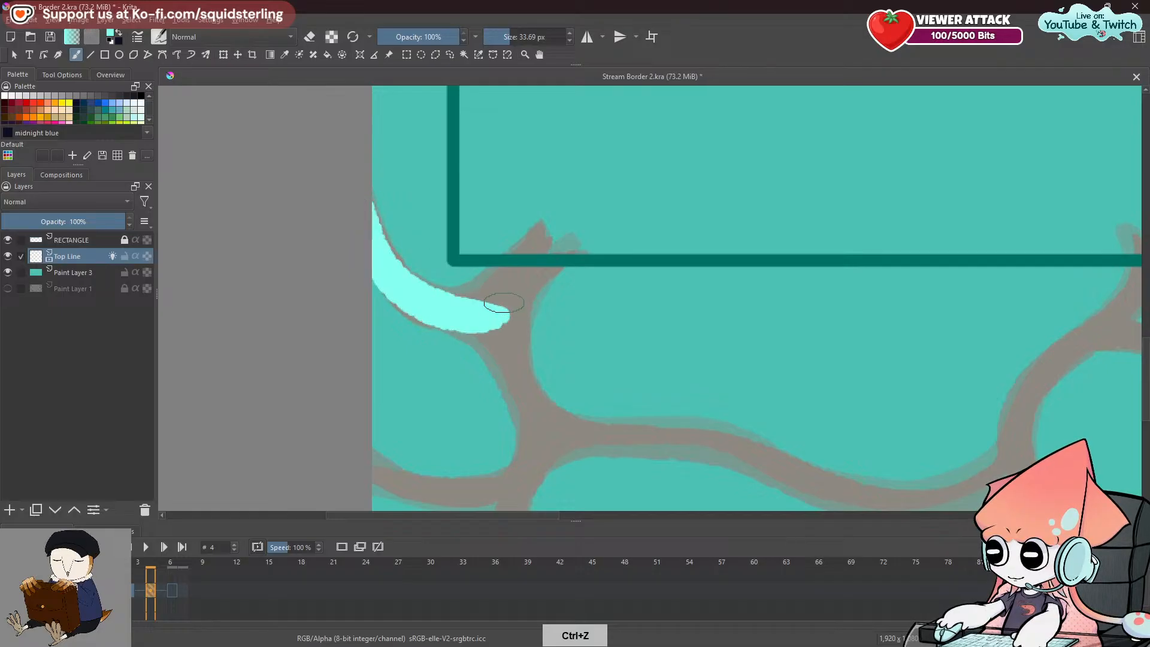
Paint the branch rising over the large frame's lower-left corner and the thick branch running down from that junction.
drag(442, 277, 524, 252)
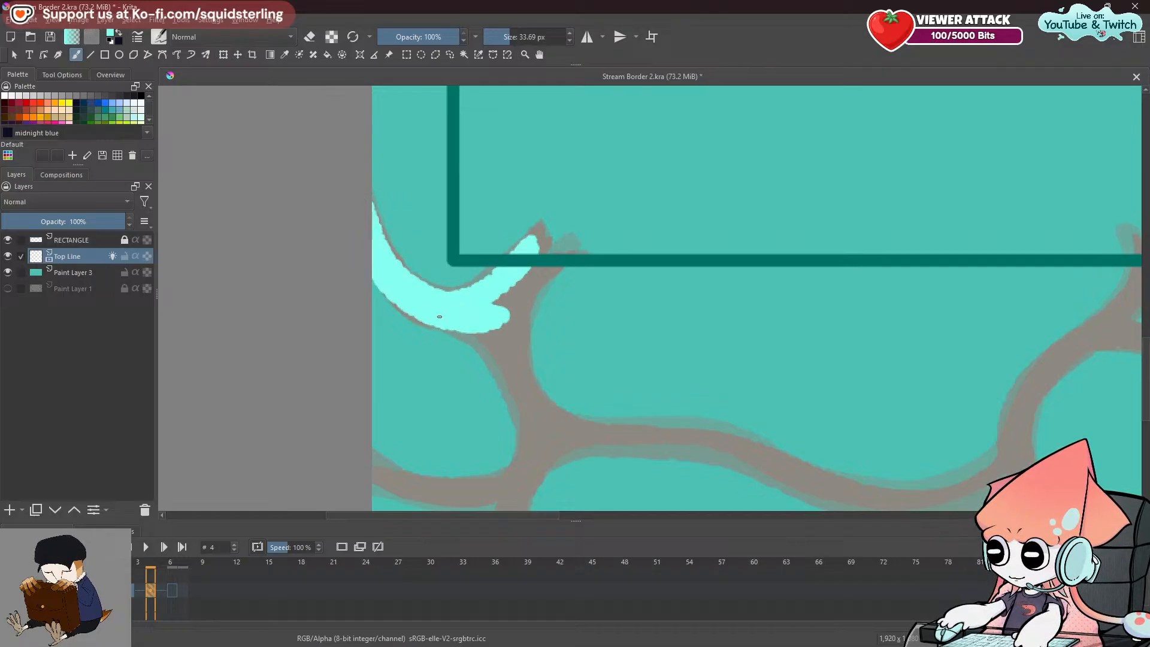
mouse_move(439, 316)
mouse_down()
mouse_move(529, 395)
mouse_move(546, 442)
mouse_up()
mouse_move(542, 262)
mouse_down()
mouse_move(514, 340)
mouse_move(443, 238)
mouse_up()
key(space)
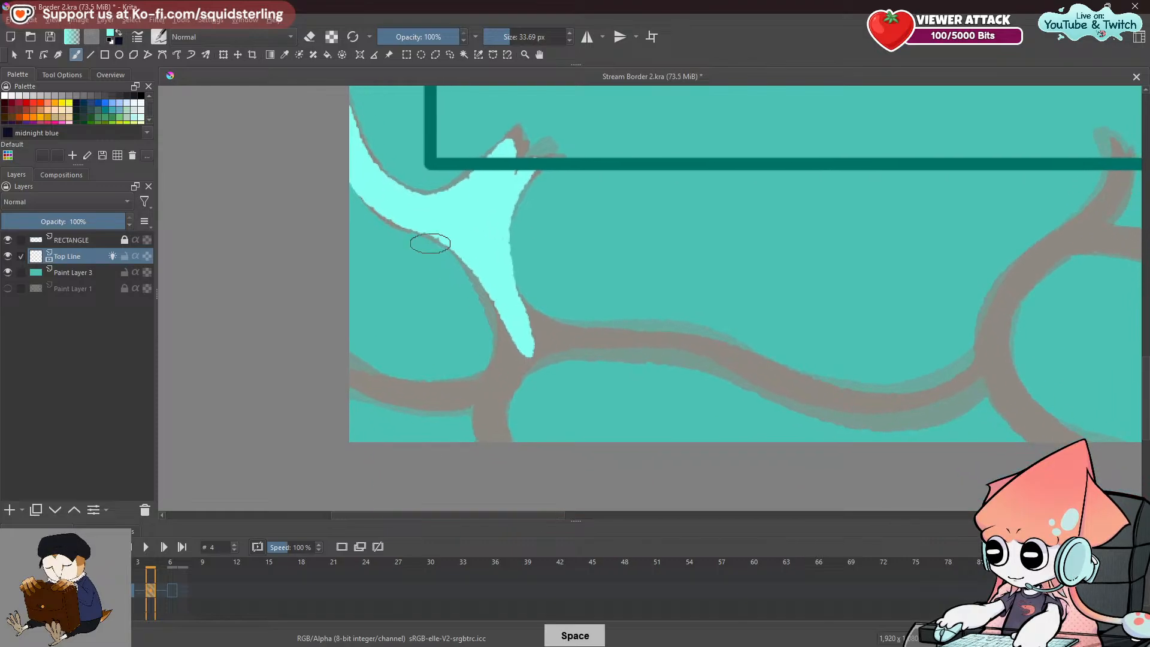
drag(338, 369, 486, 380)
key(ctrl+z)
drag(347, 367, 492, 388)
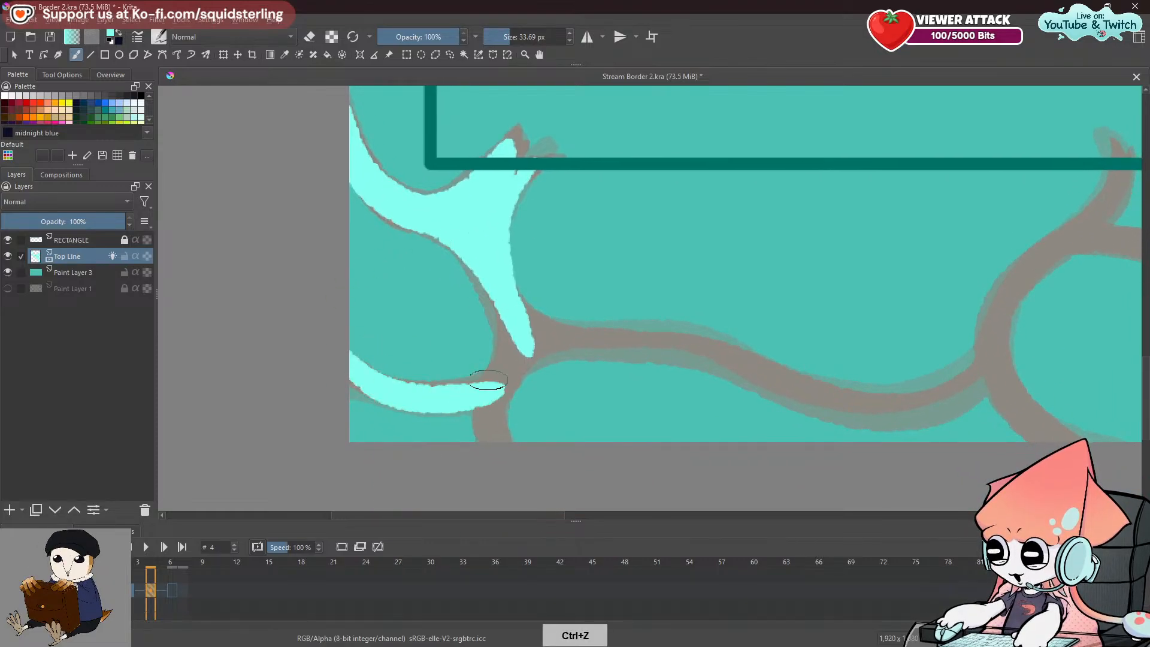
key(ctrl+z)
key(ctrl+z)
key(ctrl+z)
Set the brush size to 27.94 px and paint the lower cyan branch from the canvas's left edge to the lower junction.
key(shift)
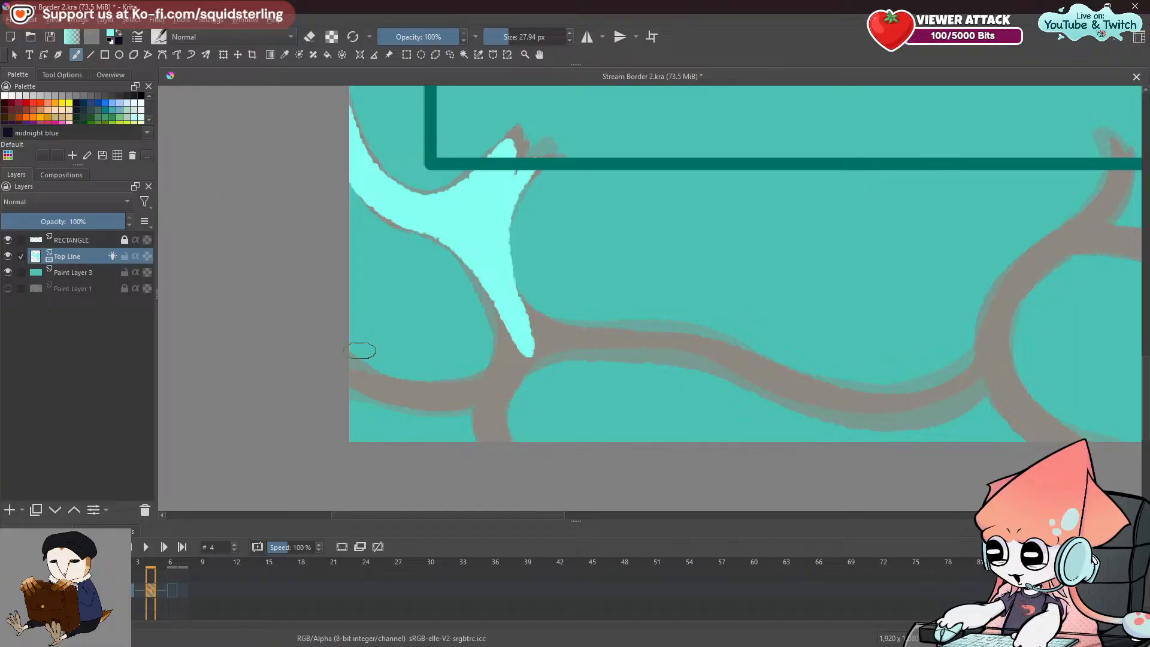
drag(330, 359, 475, 388)
key(ctrl+z)
drag(338, 359, 500, 384)
key(ctrl+z)
drag(338, 358, 521, 373)
key(ctrl+z)
drag(339, 359, 524, 369)
key(ctrl+z)
drag(338, 359, 520, 372)
key(ctrl+z)
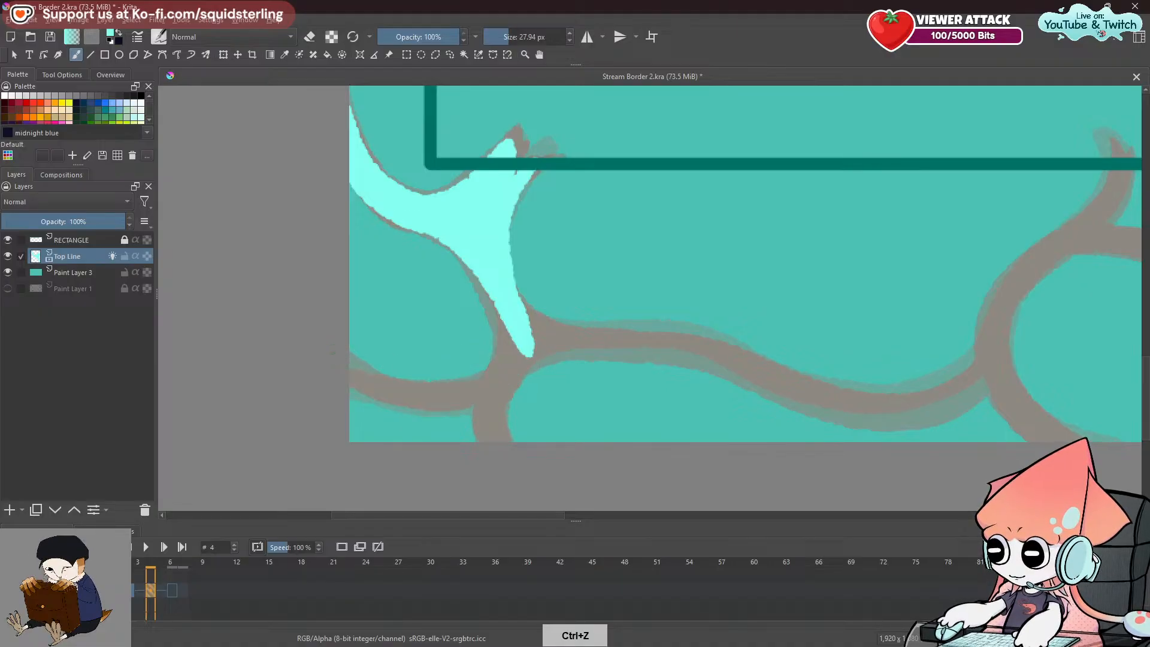
drag(341, 363, 519, 369)
mouse_move(358, 379)
mouse_down()
mouse_move(442, 398)
mouse_move(477, 385)
mouse_up()
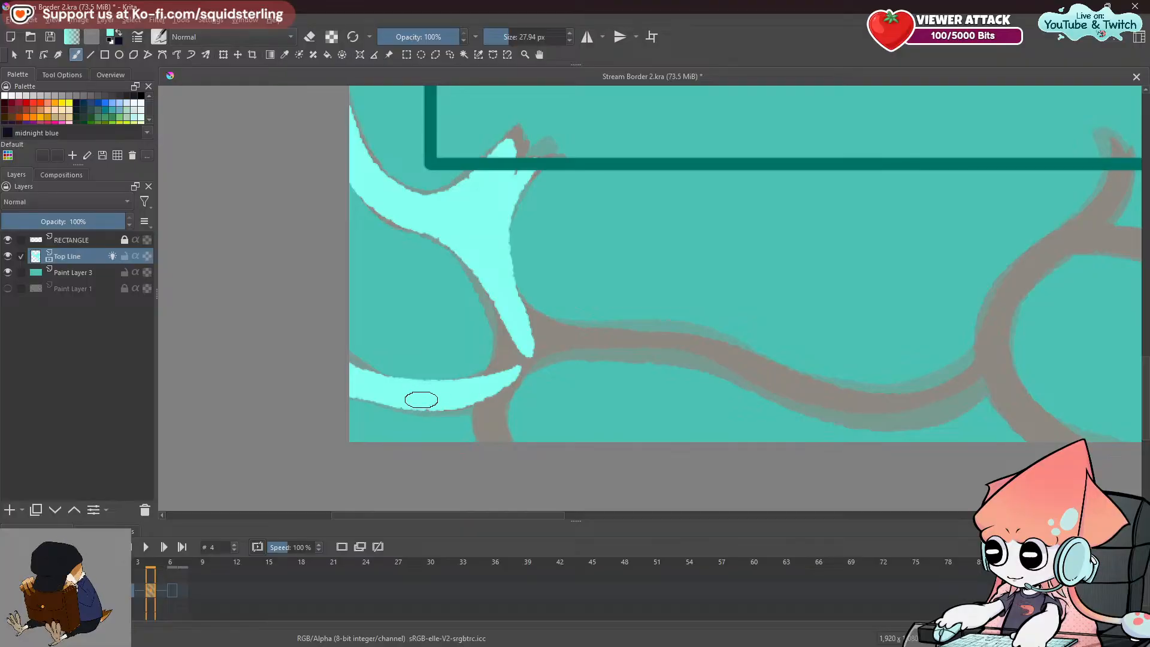
Paint the short line down to the canvas's bottom edge and join the upper branch to the lower junction.
mouse_move(435, 403)
mouse_down()
mouse_move(495, 393)
mouse_move(509, 457)
mouse_up()
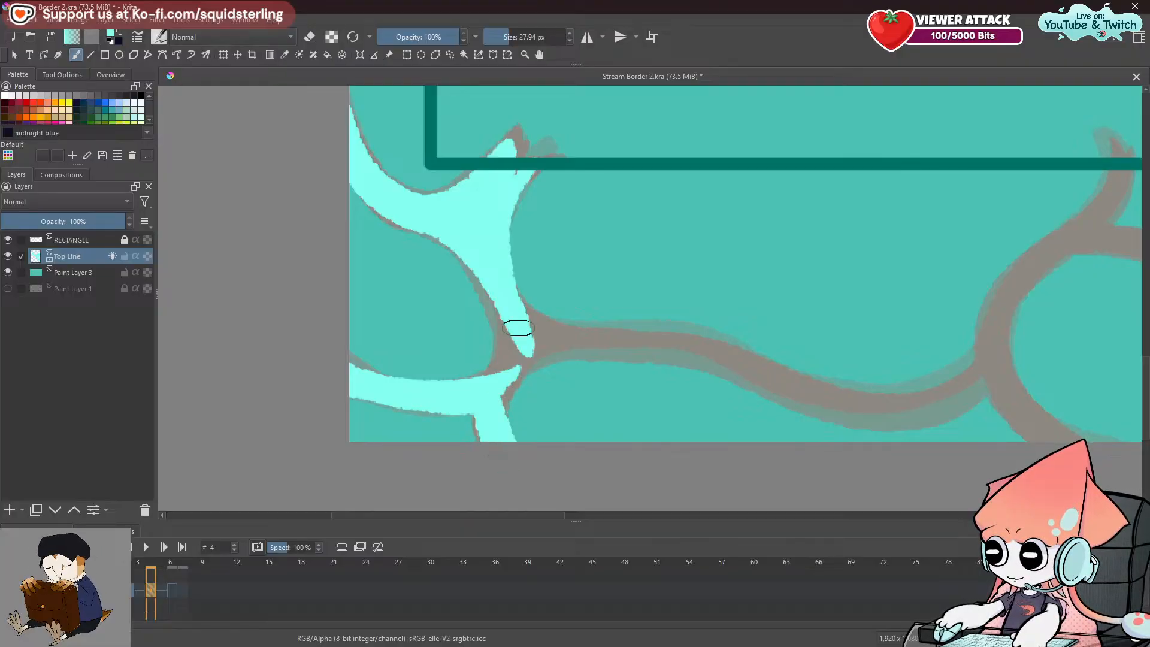
mouse_move(488, 261)
mouse_down()
mouse_move(509, 308)
mouse_move(505, 361)
mouse_up()
key(ctrl+z)
mouse_move(457, 241)
mouse_down()
mouse_move(514, 331)
mouse_move(503, 317)
mouse_move(508, 392)
mouse_up()
key(ctrl+z)
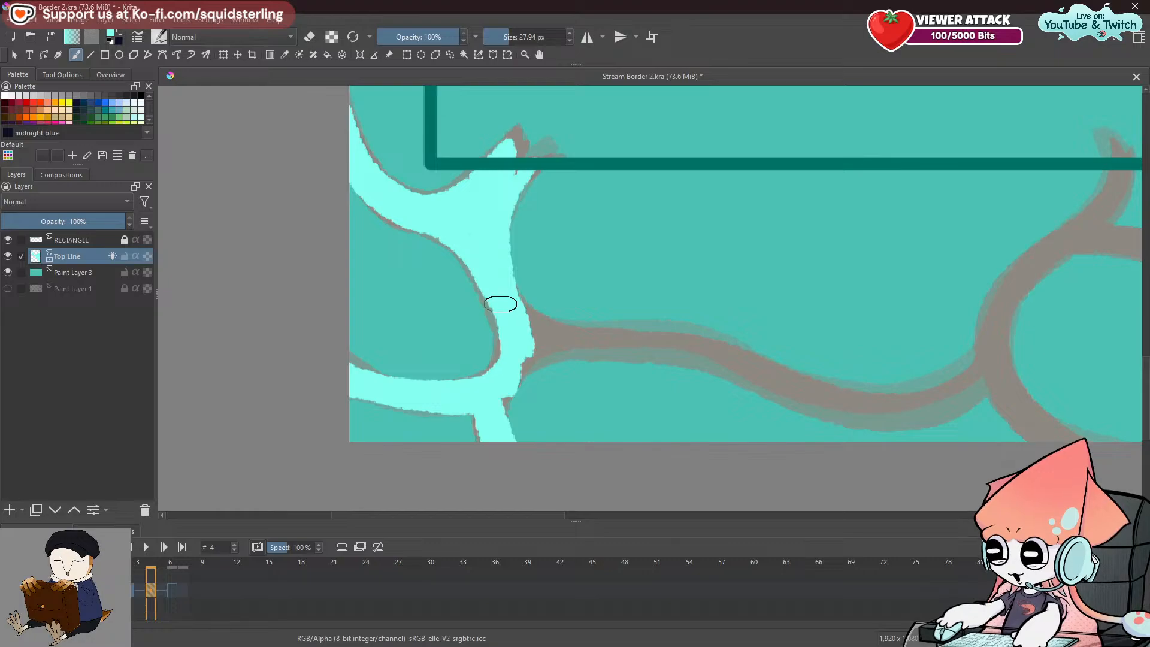
key(ctrl+z)
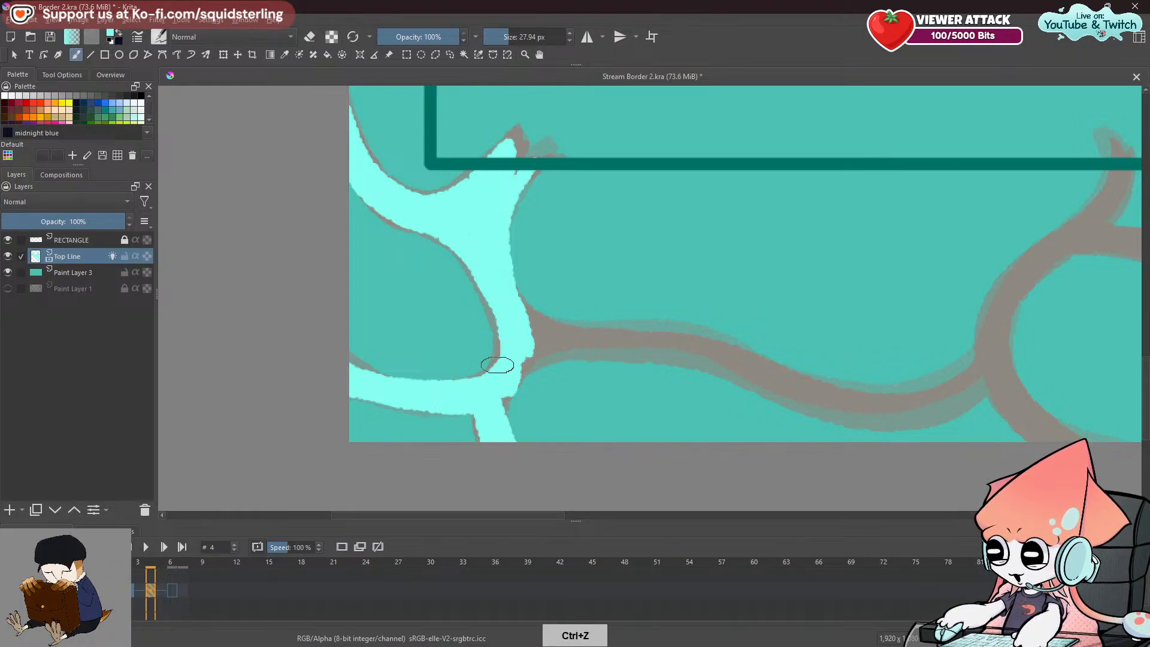
key(ctrl+z)
key(e)
key(e)
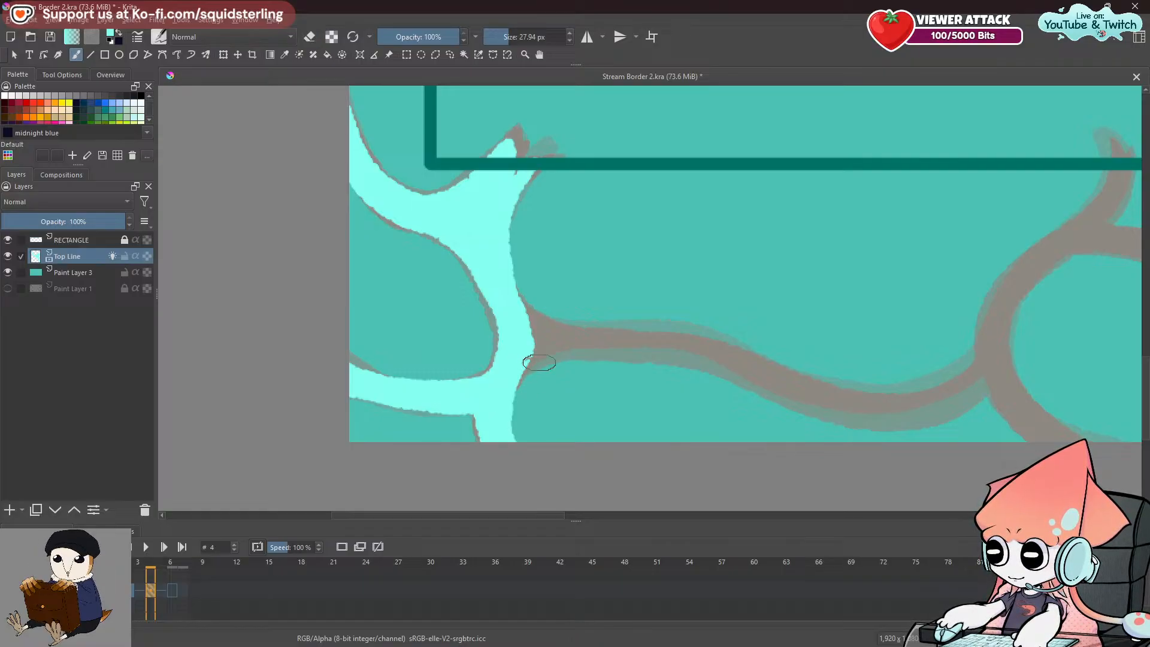
Paint the curved start of the long line branching right from the lower-left junction, following the grey guide.
key(ctrl+z)
mouse_move(551, 347)
mouse_down()
mouse_move(511, 428)
mouse_move(519, 366)
mouse_move(549, 338)
mouse_move(580, 354)
mouse_move(413, 385)
mouse_move(411, 359)
mouse_move(452, 328)
mouse_up()
key(ctrl+z)
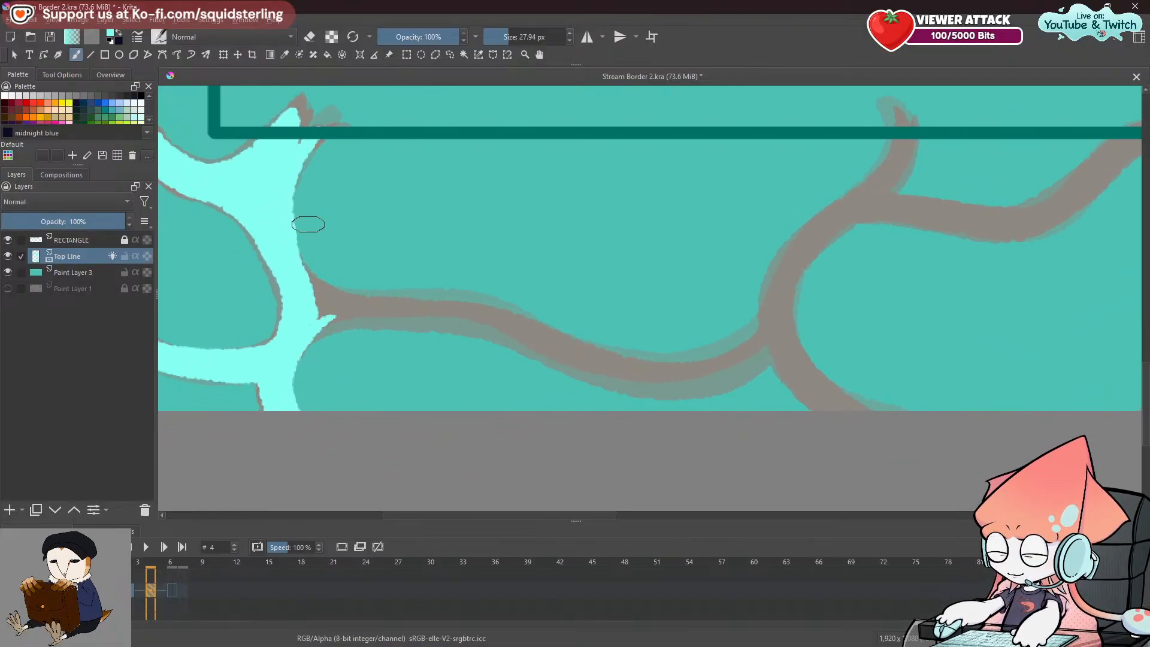
key(ctrl+z)
drag(290, 260, 377, 309)
key(ctrl+z)
drag(282, 236, 400, 313)
key(ctrl+z)
drag(290, 250, 372, 315)
key(ctrl+z)
mouse_move(283, 224)
mouse_down()
mouse_move(332, 292)
mouse_move(367, 313)
mouse_up()
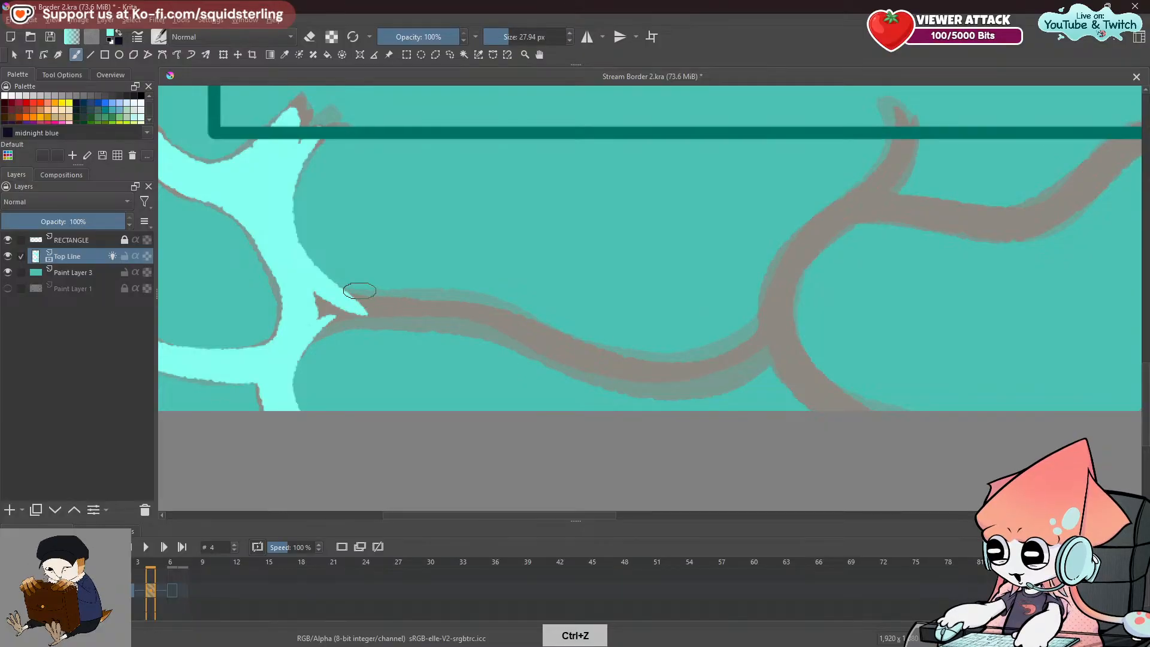
key(ctrl+z)
mouse_move(288, 231)
mouse_down()
mouse_move(340, 309)
mouse_move(473, 323)
mouse_up()
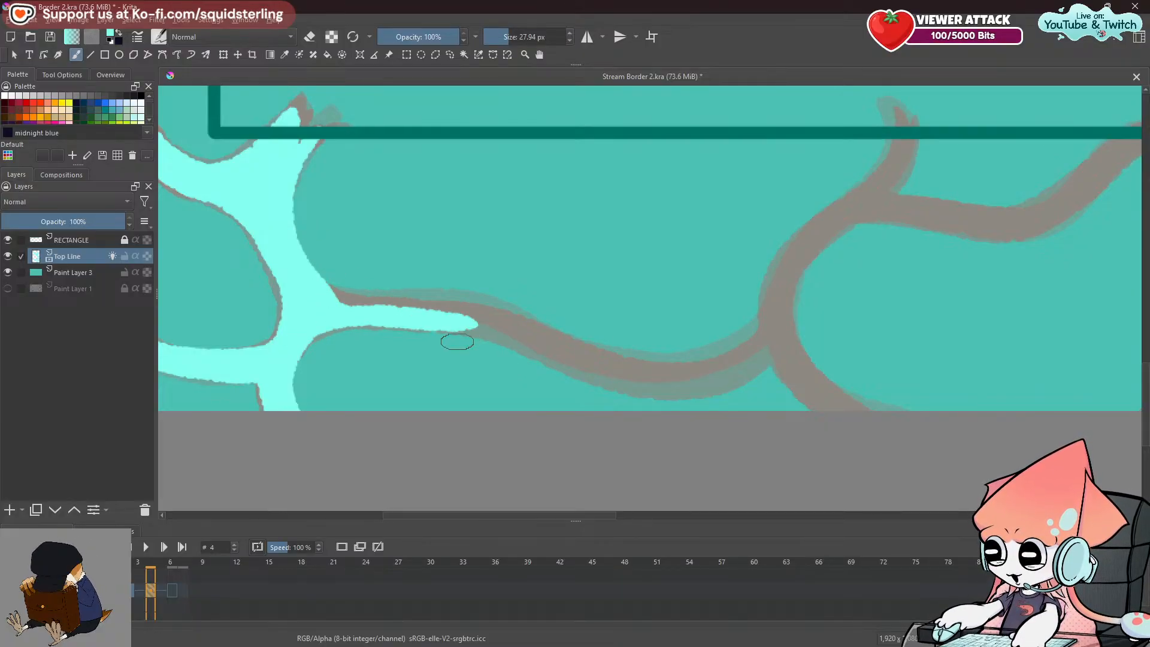
Thicken the first stretch of the long line to the right of the lower-left junction.
key(ctrl+z)
drag(295, 336, 456, 320)
key(ctrl+z)
drag(311, 339, 452, 321)
key(ctrl+z)
drag(335, 290, 455, 318)
mouse_move(418, 279)
mouse_down()
mouse_move(343, 303)
mouse_move(321, 287)
mouse_move(212, 321)
mouse_move(317, 328)
mouse_up()
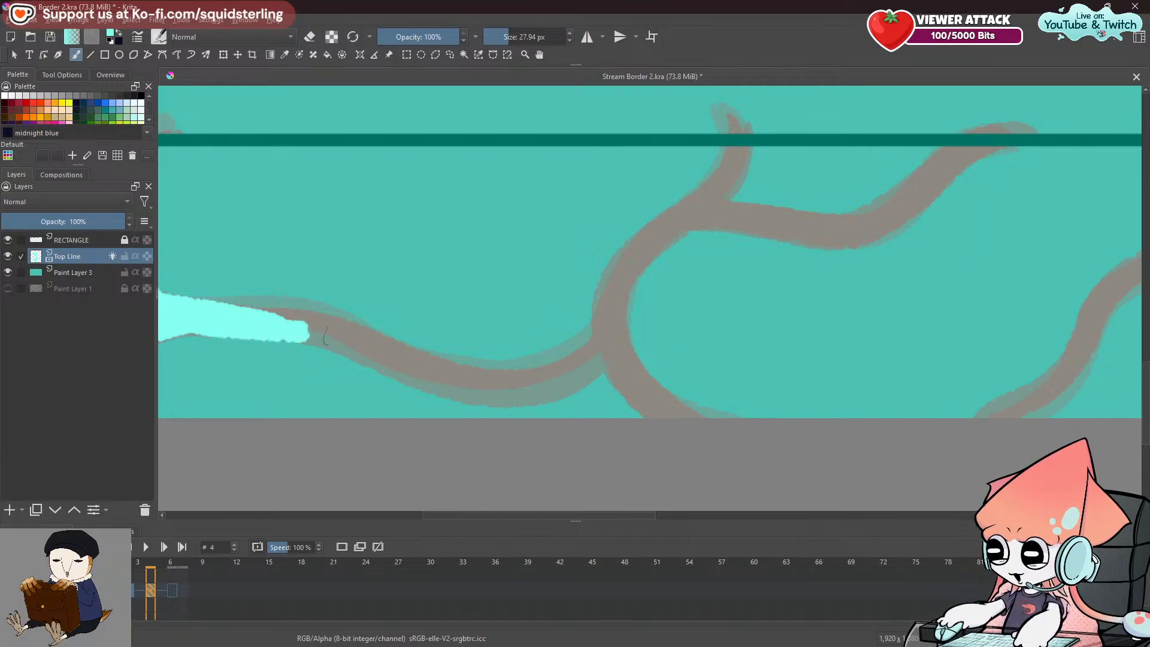
Extend the long line to the right over its crest and onto the downward slope of the guide.
key(ctrl+z)
mouse_move(205, 320)
mouse_down()
mouse_move(371, 336)
mouse_move(398, 350)
mouse_move(347, 337)
mouse_up()
key(ctrl+z)
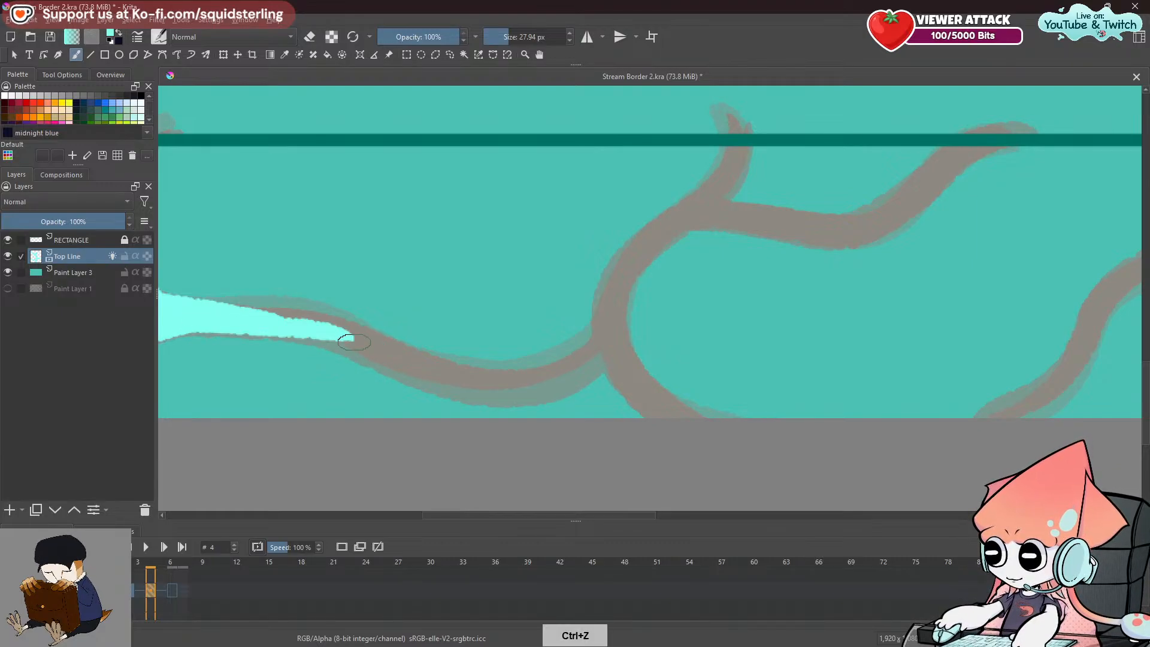
drag(191, 318, 367, 359)
key(ctrl+z)
drag(225, 319, 333, 325)
key(ctrl+z)
mouse_move(198, 312)
mouse_down()
mouse_move(341, 328)
mouse_move(389, 353)
mouse_move(335, 327)
mouse_move(396, 355)
mouse_up()
key(ctrl+z)
key(ctrl+z)
mouse_move(328, 318)
mouse_down()
mouse_move(403, 333)
mouse_move(501, 380)
mouse_up()
drag(333, 321, 479, 354)
mouse_move(370, 342)
mouse_down()
mouse_move(431, 345)
mouse_move(559, 383)
mouse_up()
key(ctrl+z)
drag(533, 337, 431, 334)
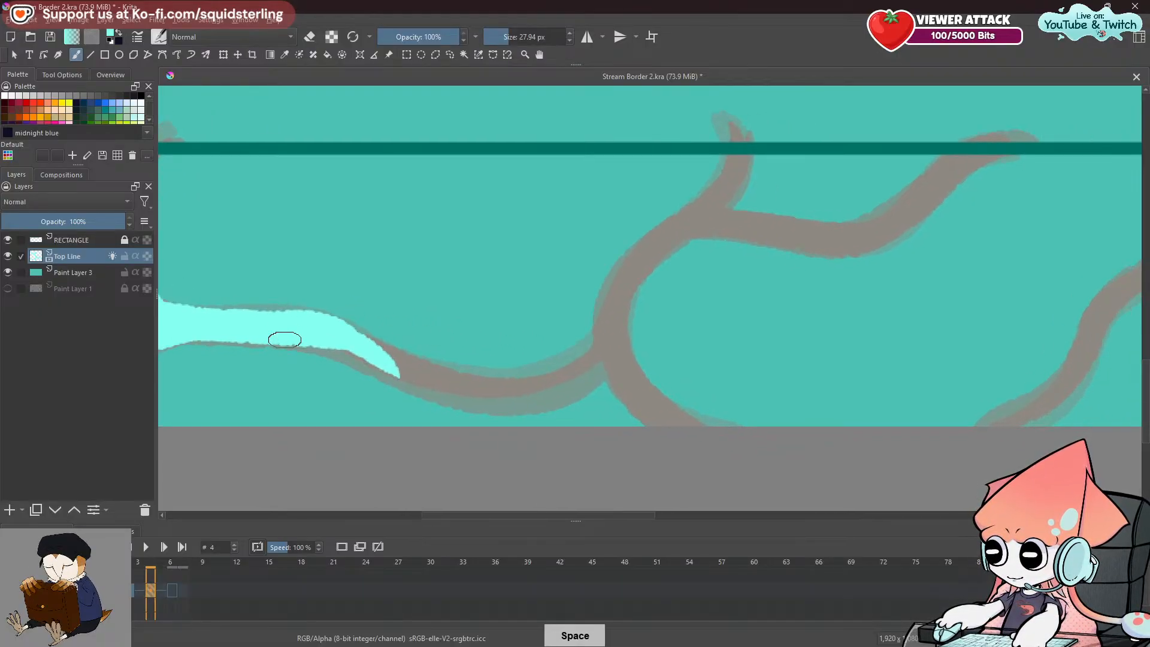
key(e)
drag(272, 297, 374, 343)
key(ctrl+z)
key(e)
drag(286, 301, 395, 333)
key(ctrl+z)
mouse_move(285, 302)
mouse_down()
mouse_move(390, 336)
mouse_move(311, 303)
mouse_move(362, 327)
mouse_move(458, 403)
mouse_up()
key(ctrl+z)
key(e)
key(e)
key(ctrl+z)
drag(335, 346, 539, 403)
key(ctrl+z)
drag(396, 369, 427, 379)
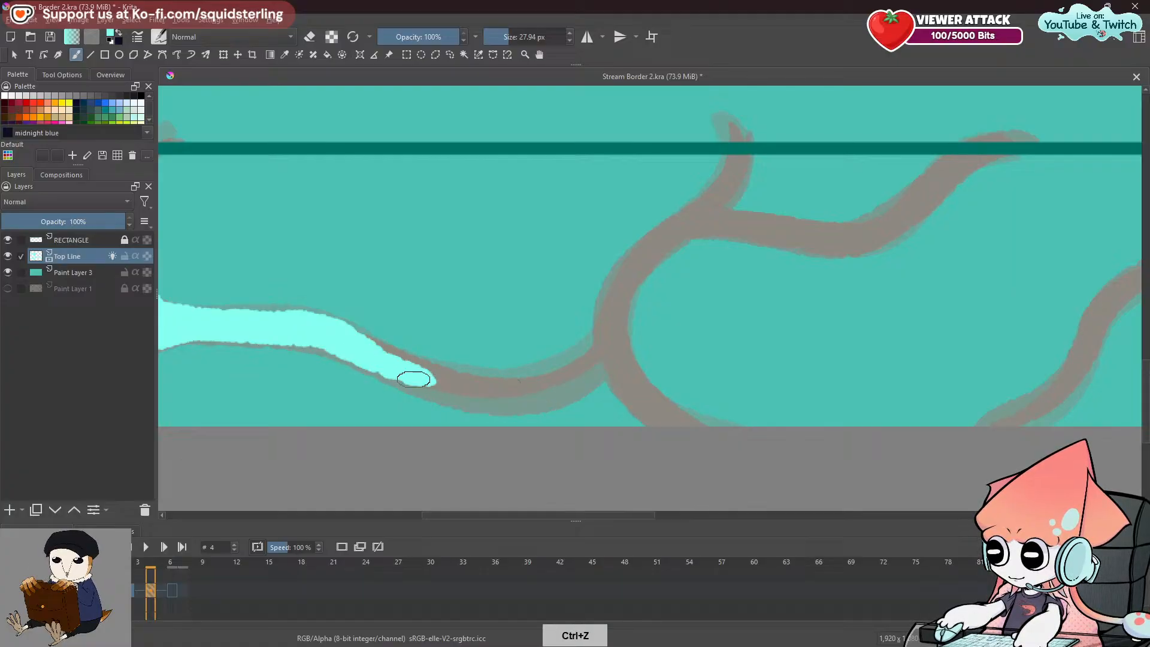
key(ctrl+z)
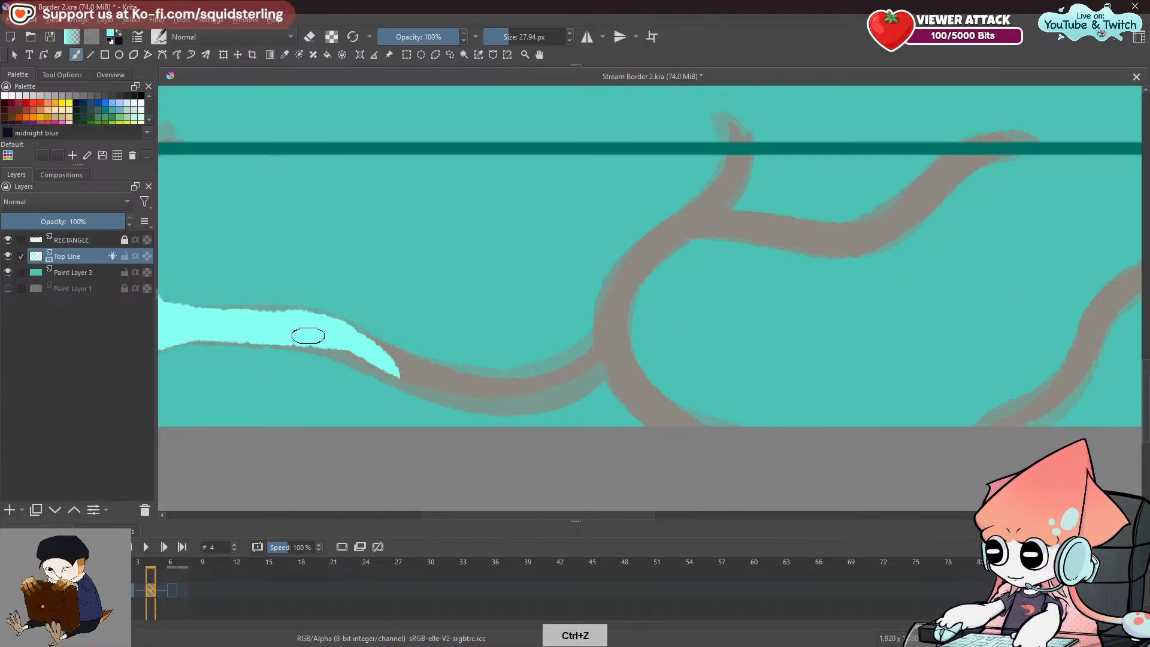
drag(335, 344, 473, 389)
key(ctrl+z)
drag(338, 341, 487, 395)
key(ctrl+z)
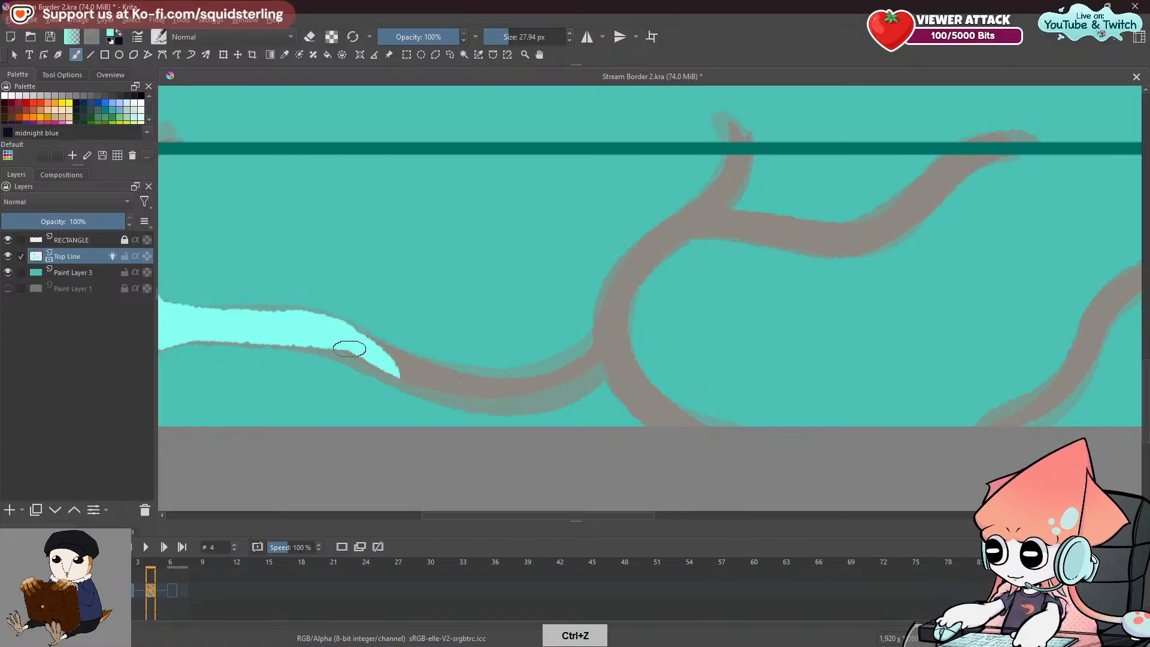
drag(328, 347, 488, 410)
key(ctrl+z)
drag(316, 345, 542, 413)
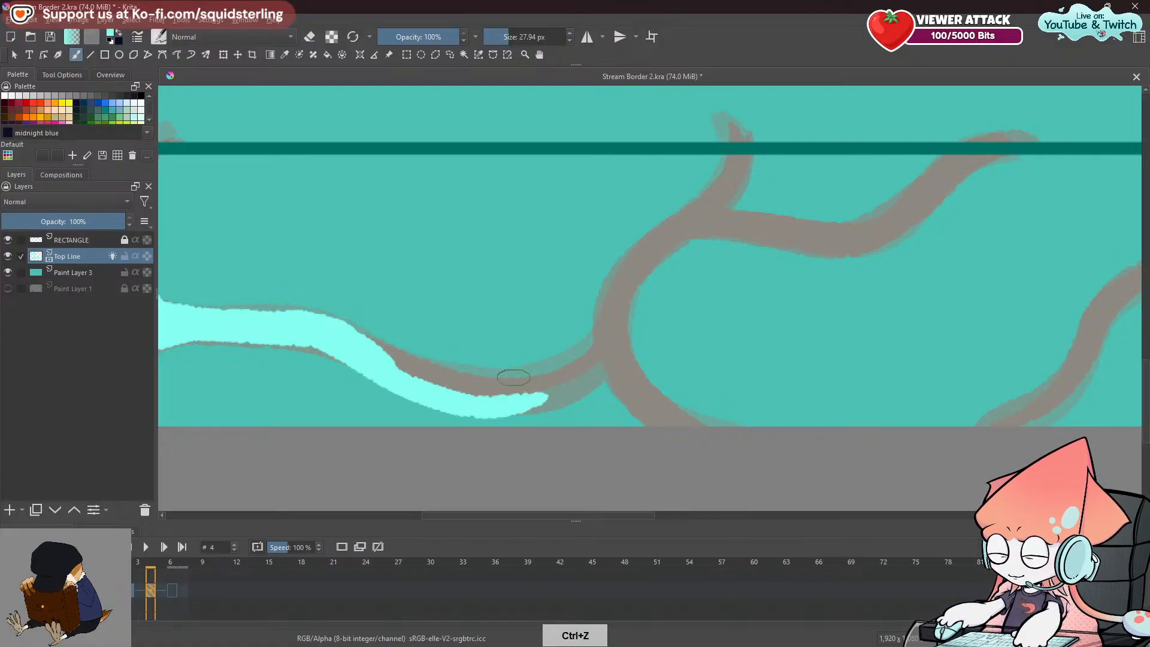
key(ctrl+z)
Paint the long line's downward slope to its lowest point near the canvas's bottom edge.
drag(302, 341, 490, 397)
drag(319, 339, 499, 404)
key(ctrl+z)
drag(308, 334, 497, 400)
key(ctrl+z)
drag(333, 339, 500, 407)
drag(417, 383, 633, 360)
key(ctrl+z)
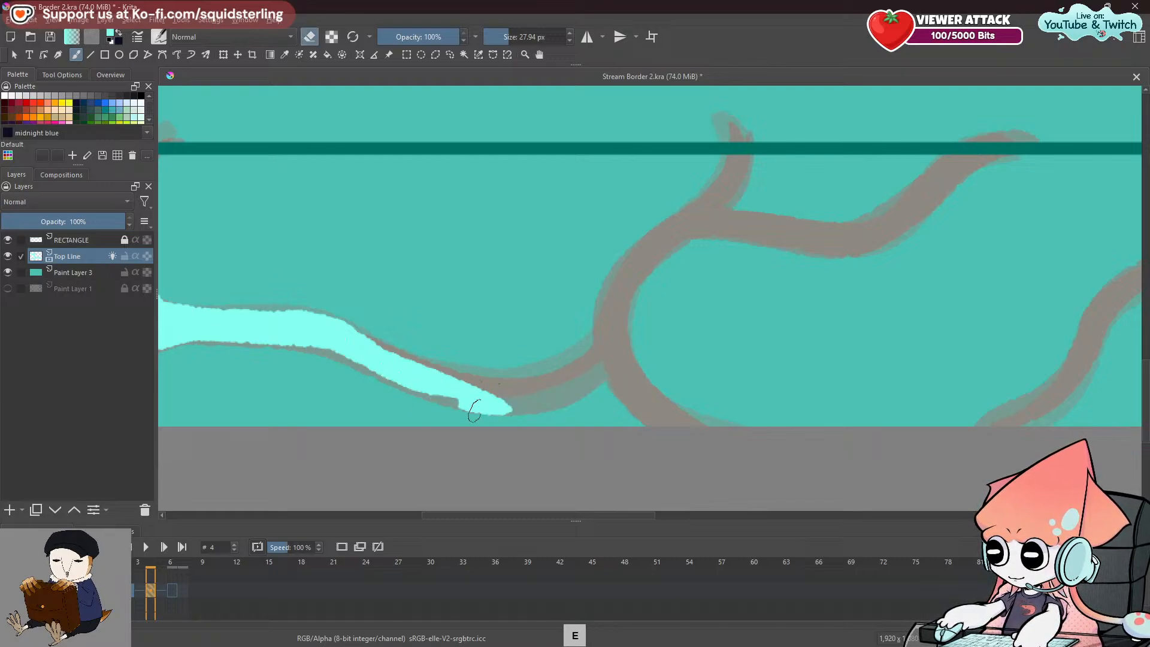
key(ctrl+z)
Paint a tapering stroke rising from the long line's lowest point to the next junction on the right.
drag(458, 392, 610, 374)
key(ctrl+z)
drag(460, 392, 609, 370)
key(ctrl+z)
drag(458, 392, 628, 363)
key(ctrl+z)
mouse_move(431, 380)
mouse_down()
mouse_move(462, 398)
mouse_move(634, 346)
mouse_up()
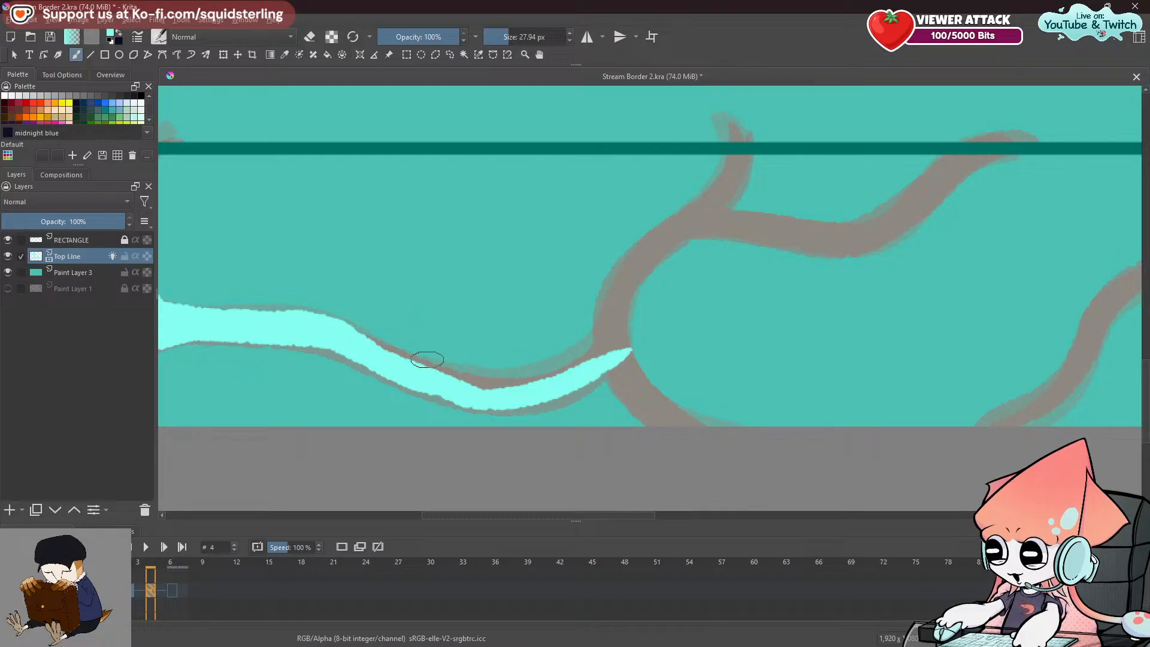
Thicken the upper side of the long line's trough so it follows the guide's curve.
drag(351, 334, 652, 351)
key(ctrl+z)
mouse_move(357, 333)
mouse_down()
mouse_move(502, 374)
mouse_move(592, 342)
mouse_up()
key(ctrl+z)
mouse_move(340, 333)
mouse_down()
mouse_move(598, 387)
mouse_move(631, 375)
mouse_up()
key(ctrl+z)
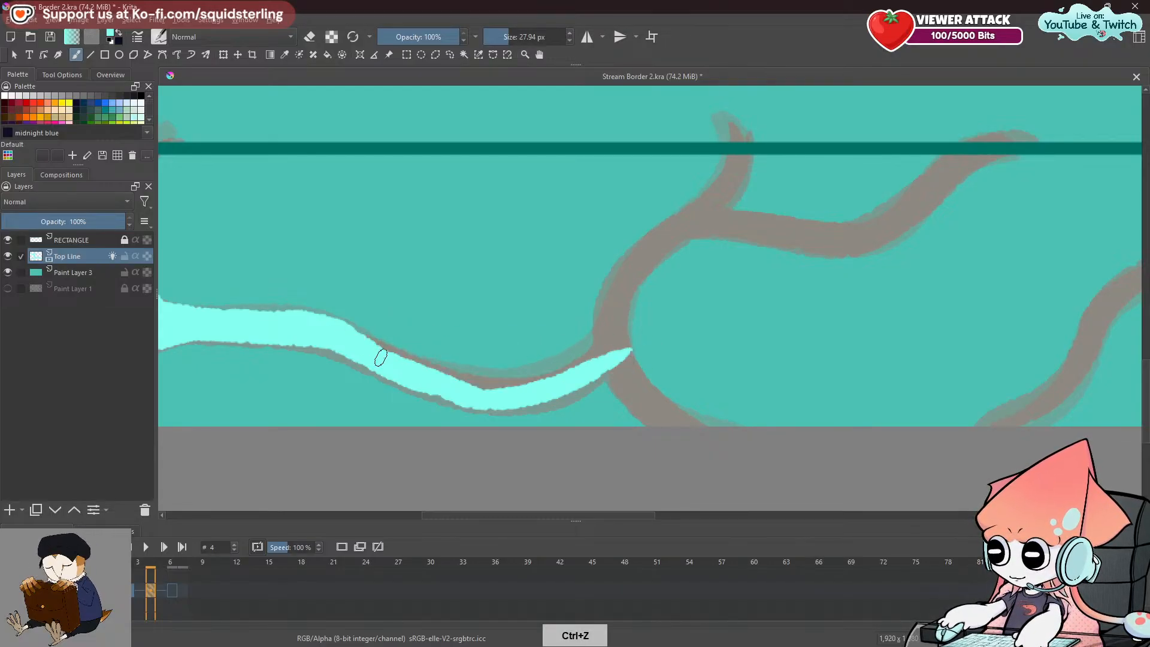
drag(367, 347, 655, 348)
key(ctrl+z)
drag(479, 379, 634, 313)
key(ctrl+z)
Set the brush size to 16.03 px and refine the long line's upper edge up to the right-hand junction.
drag(371, 305, 362, 306)
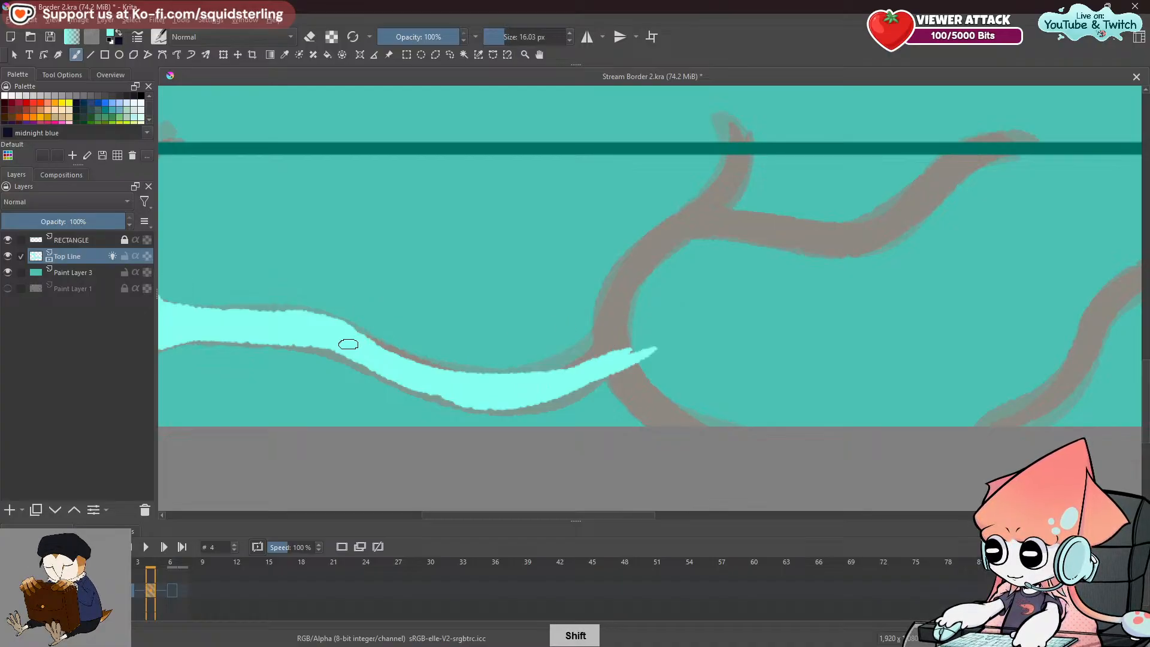
mouse_move(315, 339)
mouse_down()
mouse_move(436, 405)
mouse_move(387, 370)
mouse_move(301, 339)
mouse_move(441, 395)
mouse_move(391, 375)
mouse_move(632, 354)
mouse_up()
mouse_move(356, 333)
mouse_down()
mouse_move(501, 372)
mouse_move(589, 375)
mouse_move(559, 365)
mouse_move(639, 328)
mouse_up()
key(ctrl+z)
mouse_move(528, 372)
mouse_down()
mouse_move(620, 317)
mouse_move(593, 363)
mouse_move(621, 350)
mouse_up()
Erase the excess cyan past the long line's right end to match the curve of the junction's guide.
key(space)
drag(706, 281, 555, 292)
key(e)
drag(495, 374, 488, 308)
key(e)
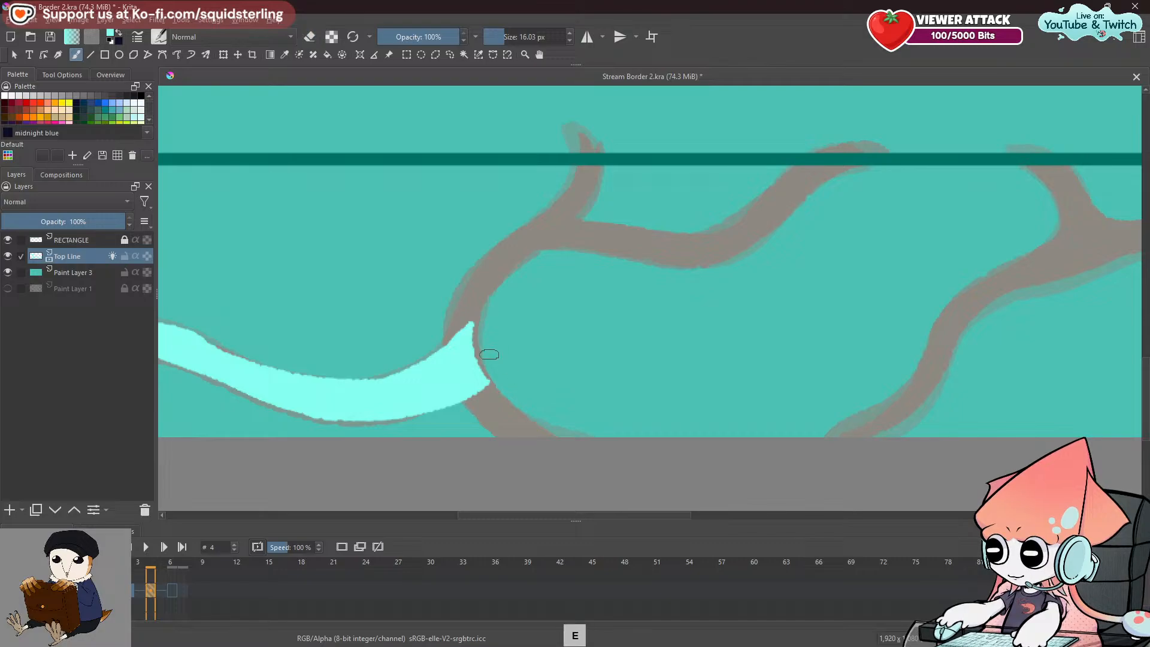
Paint the short branch from the long line's right junction down to the canvas's bottom edge and fill its gaps.
drag(466, 391, 537, 434)
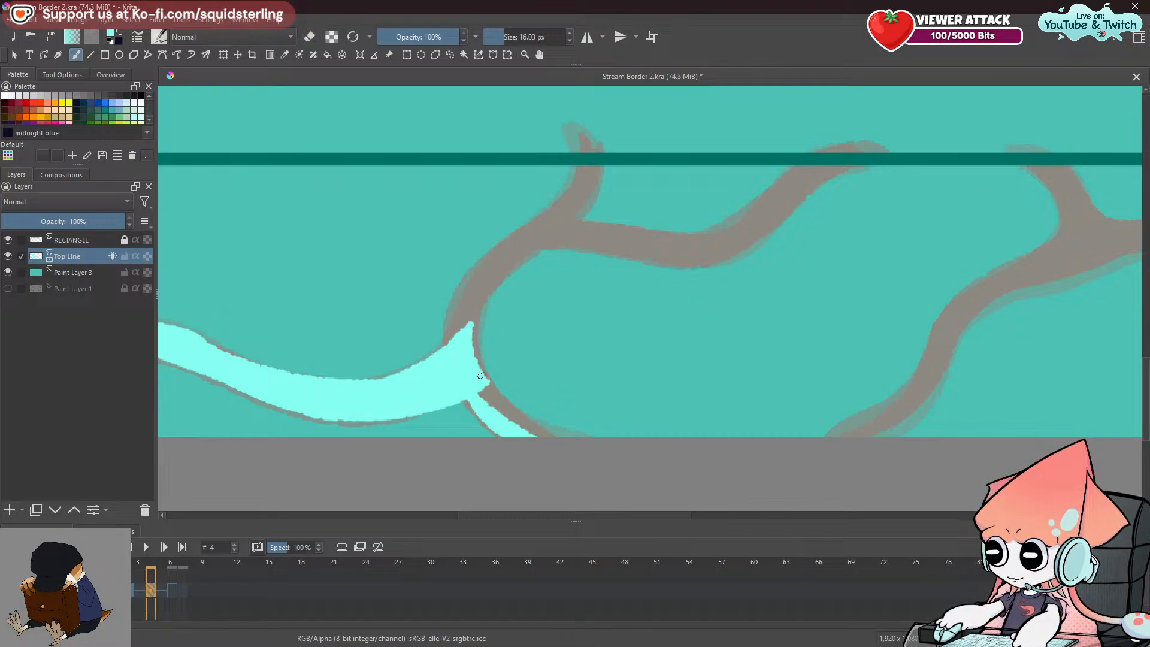
drag(478, 388, 536, 434)
key(ctrl+z)
key(e)
key(e)
drag(477, 376, 548, 436)
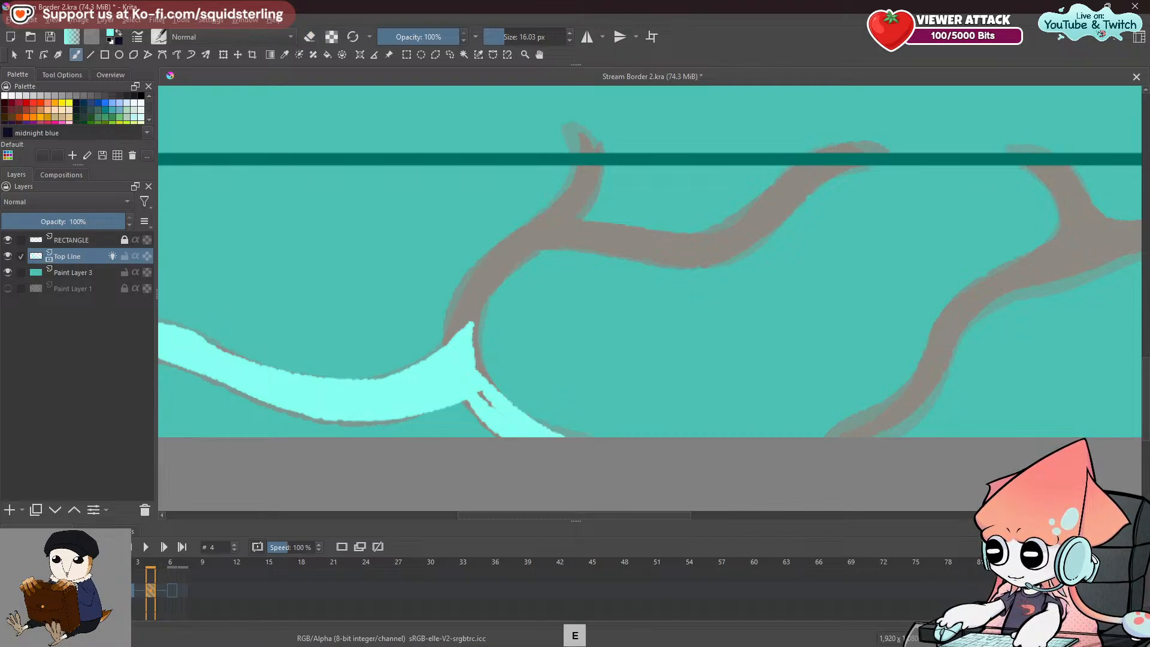
key(ctrl+z)
mouse_move(479, 378)
mouse_down()
mouse_move(590, 452)
mouse_move(505, 413)
mouse_up()
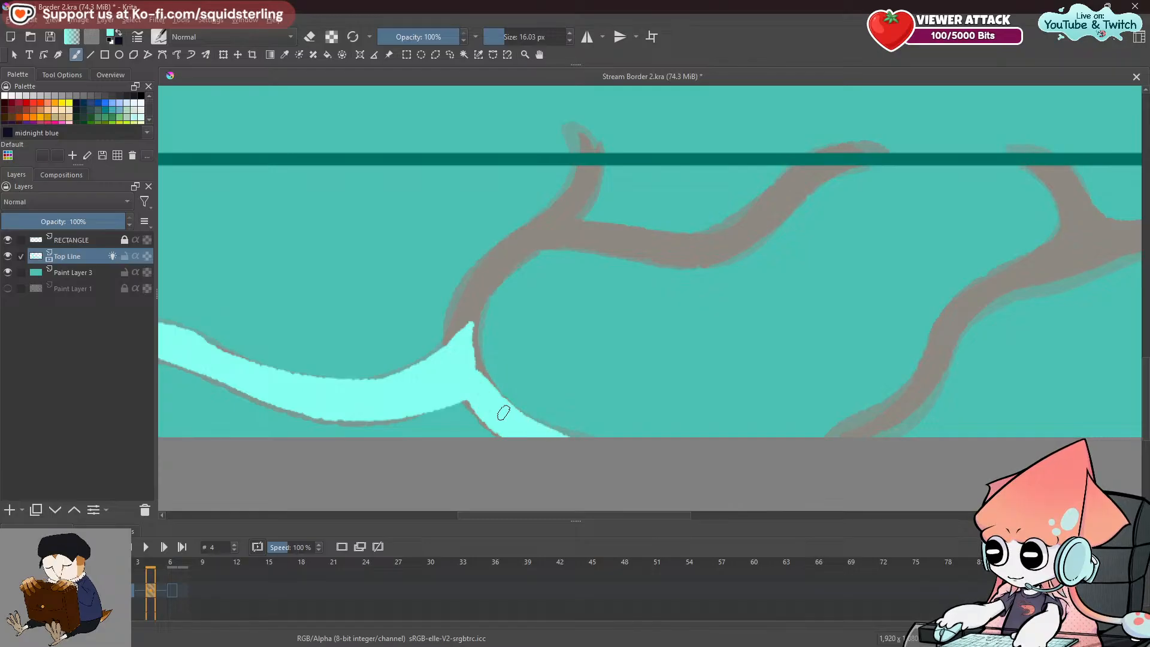
Paint the lower section of the rising branch from the long line's right junction, filling both sides of its guide.
drag(465, 321, 459, 359)
drag(466, 289, 462, 364)
drag(464, 303, 461, 375)
key(ctrl+z)
mouse_move(479, 273)
mouse_down()
mouse_move(467, 384)
mouse_move(470, 290)
mouse_move(457, 354)
mouse_up()
key(ctrl+z)
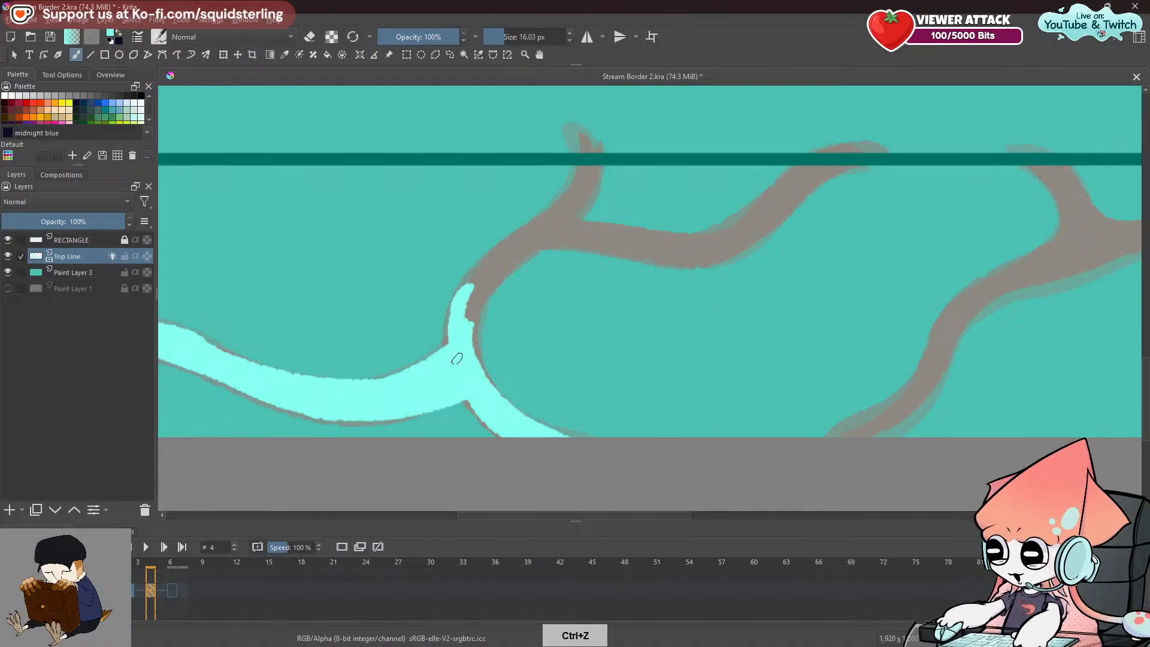
drag(480, 282, 474, 350)
drag(506, 267, 481, 388)
key(ctrl+z)
drag(468, 321, 479, 392)
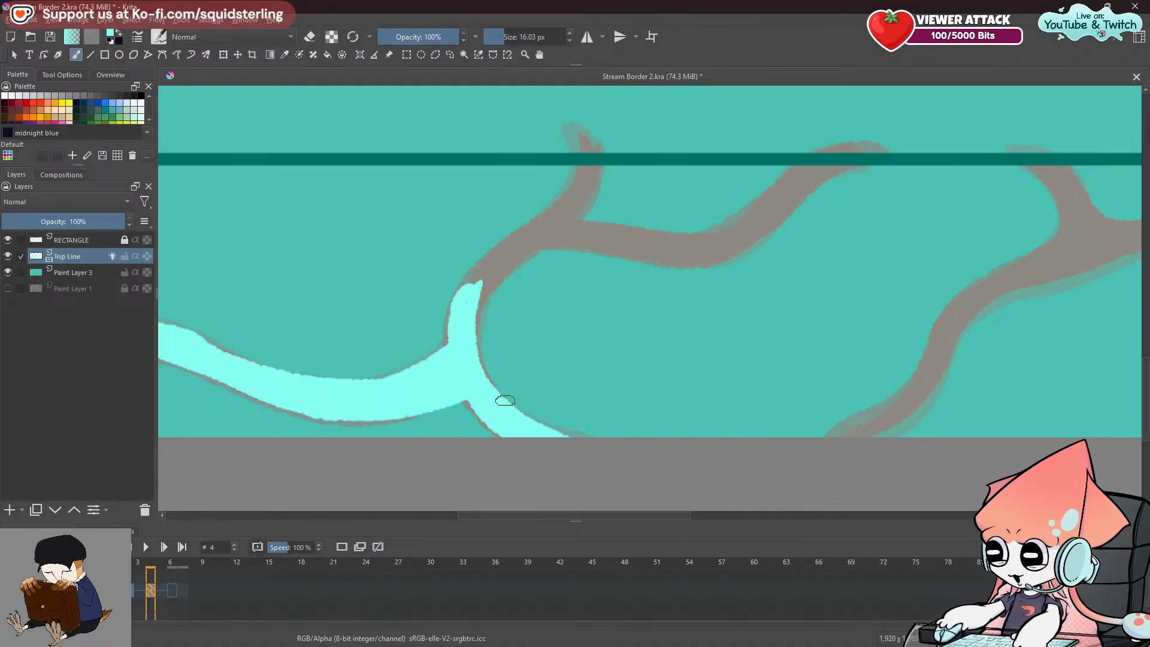
Extend the left side of the rising branch up to the dark horizontal border line, redoing strokes that stray from the guide.
key(space)
mouse_move(480, 285)
mouse_down()
mouse_move(438, 335)
mouse_move(459, 298)
mouse_up()
key(ctrl+z)
drag(427, 338, 475, 296)
key(ctrl+z)
drag(430, 336, 533, 251)
key(ctrl+z)
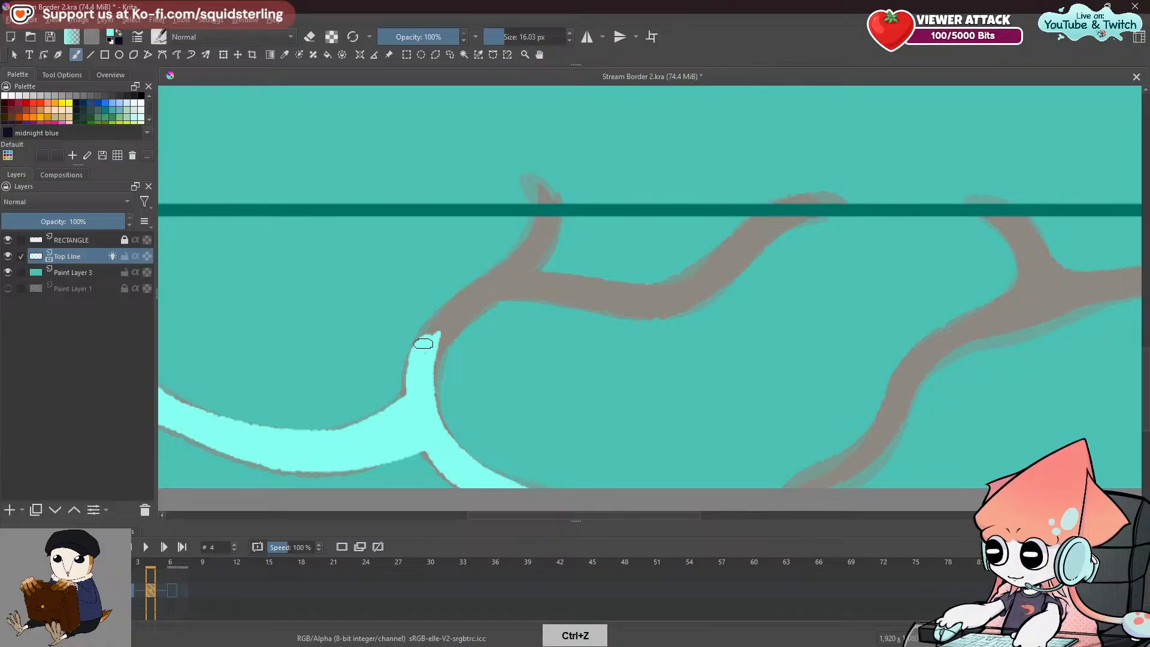
drag(425, 335, 547, 251)
key(ctrl+z)
mouse_move(426, 335)
mouse_down()
mouse_move(526, 257)
mouse_move(503, 291)
mouse_move(539, 207)
mouse_up()
key(ctrl+z)
drag(501, 283, 476, 304)
key(ctrl+z)
mouse_move(540, 208)
mouse_down()
mouse_move(442, 331)
mouse_move(460, 311)
mouse_up()
key(ctrl+z)
key(ctrl+z)
mouse_move(541, 207)
mouse_down()
mouse_move(461, 305)
mouse_move(525, 234)
mouse_move(517, 270)
mouse_move(461, 301)
mouse_move(534, 226)
mouse_move(416, 368)
mouse_up()
key(ctrl+z)
key(ctrl+z)
drag(465, 310, 416, 385)
key(ctrl+z)
mouse_move(477, 291)
mouse_down()
mouse_move(423, 349)
mouse_move(433, 369)
mouse_move(450, 304)
mouse_up()
key(ctrl+z)
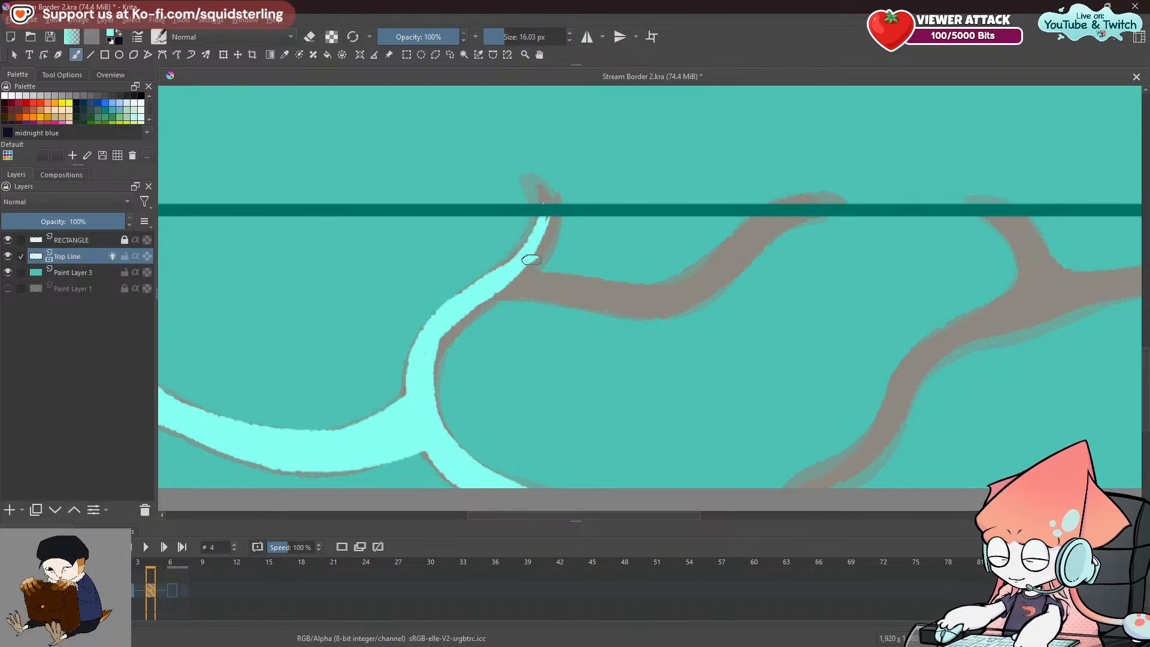
Fill out the right side of the rising branch from the border line down to the junction.
mouse_move(533, 257)
mouse_down()
mouse_move(463, 323)
mouse_move(428, 386)
mouse_up()
drag(482, 305, 436, 372)
mouse_move(511, 275)
mouse_down()
mouse_move(437, 354)
mouse_move(501, 293)
mouse_up()
mouse_move(461, 326)
mouse_down()
mouse_move(546, 247)
mouse_move(554, 196)
mouse_move(526, 263)
mouse_move(999, 228)
mouse_up()
key(slash)
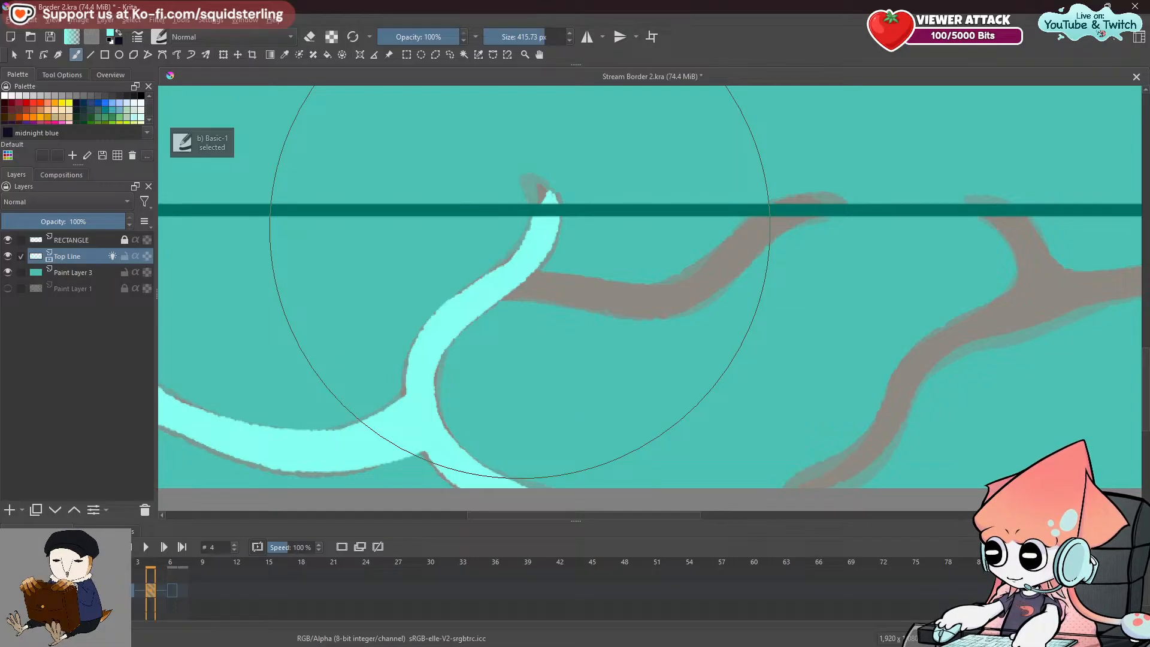
Reselect the 16.03 px pen brush preset and undo the stray test dabs.
key(space)
drag(681, 316, 415, 305)
click(325, 197)
key(ctrl+z)
click(160, 37)
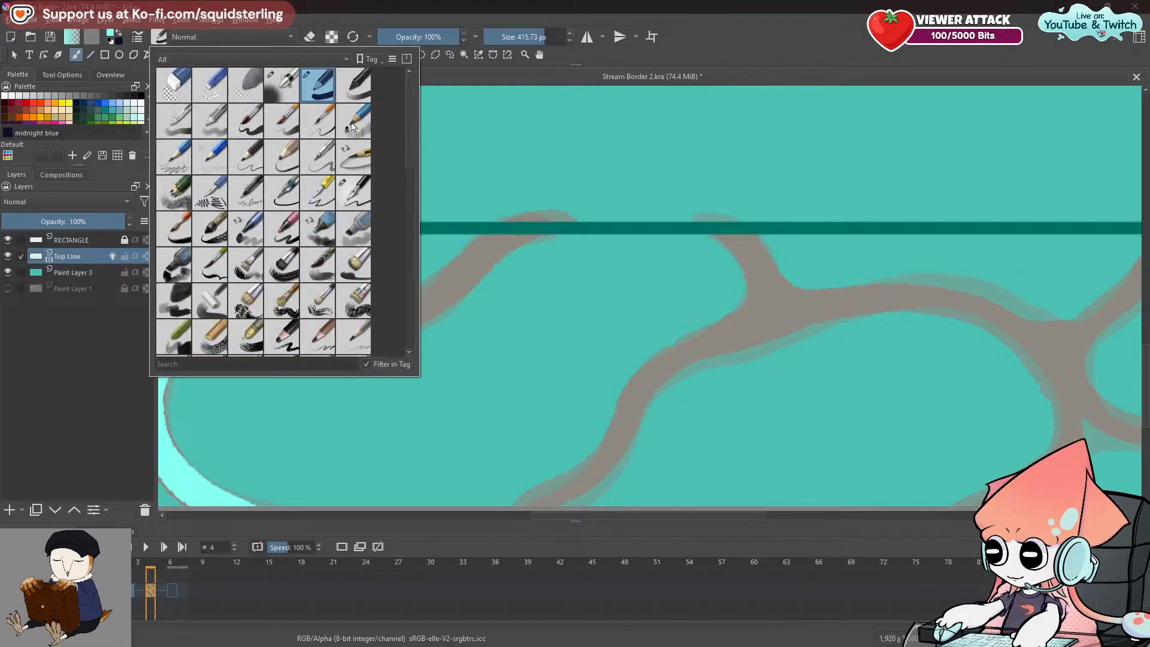
click(352, 193)
click(476, 173)
key(ctrl+z)
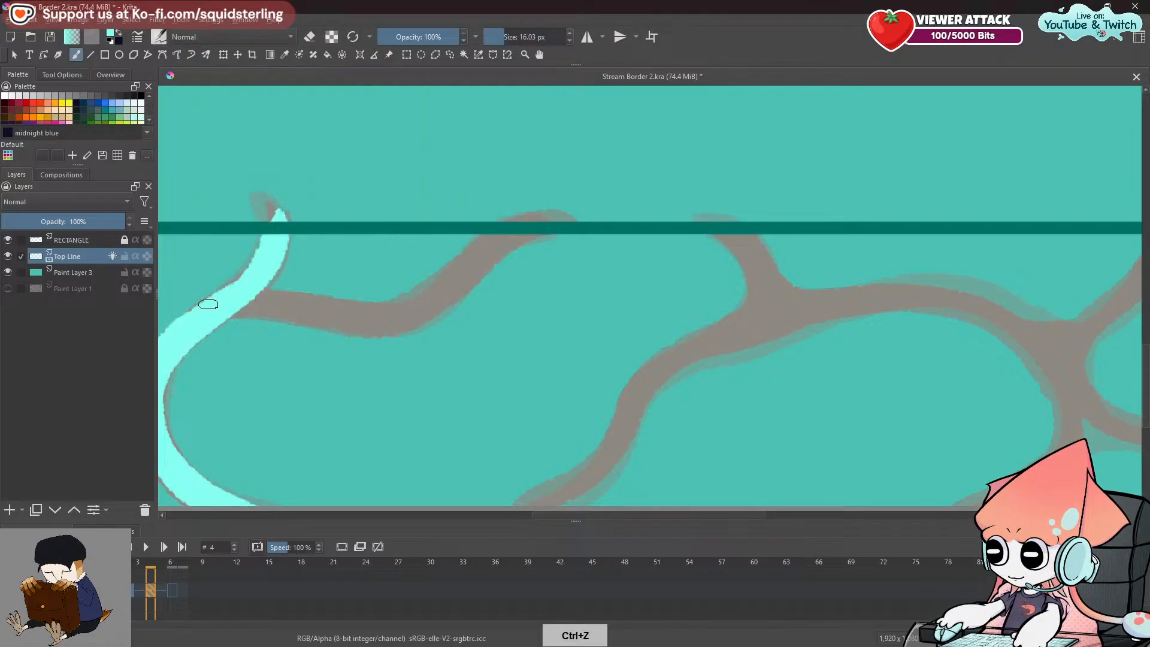
drag(210, 300, 260, 238)
key(ctrl+z)
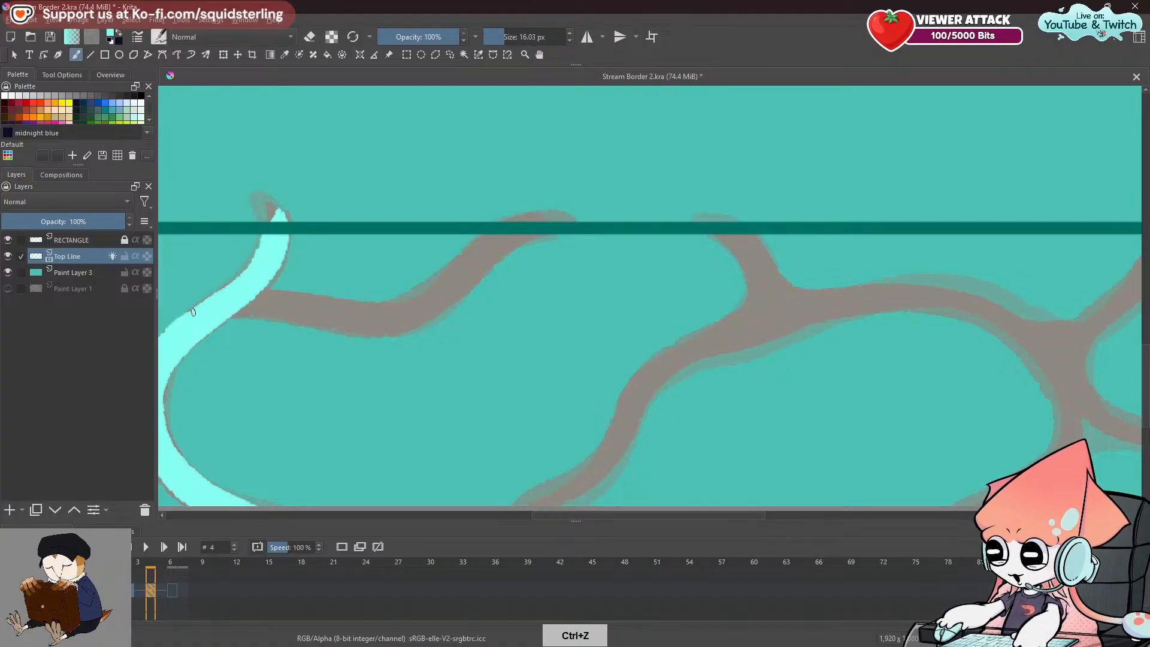
drag(192, 312, 258, 244)
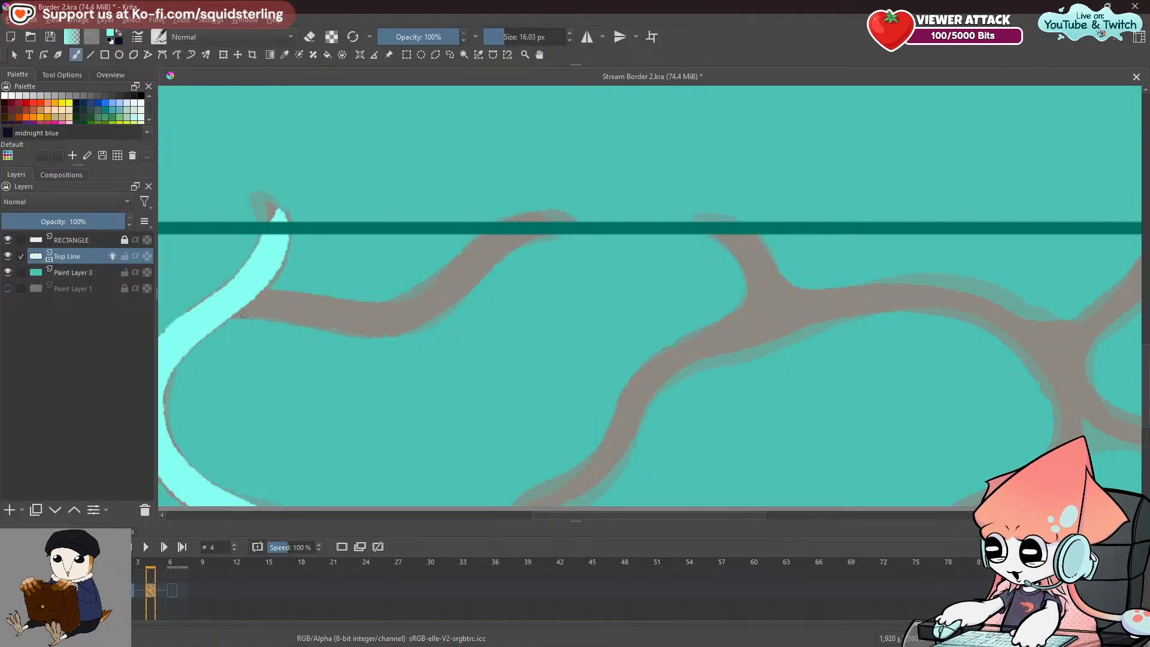
key(ctrl+z)
Paint the upper side of the wavy side branch from the rising branch up to the dark border line.
drag(236, 315, 404, 333)
key(ctrl+z)
key(ctrl+z)
drag(228, 318, 359, 326)
key(ctrl+z)
drag(252, 298, 386, 311)
mouse_move(255, 307)
mouse_down()
mouse_move(280, 291)
mouse_move(432, 294)
mouse_up()
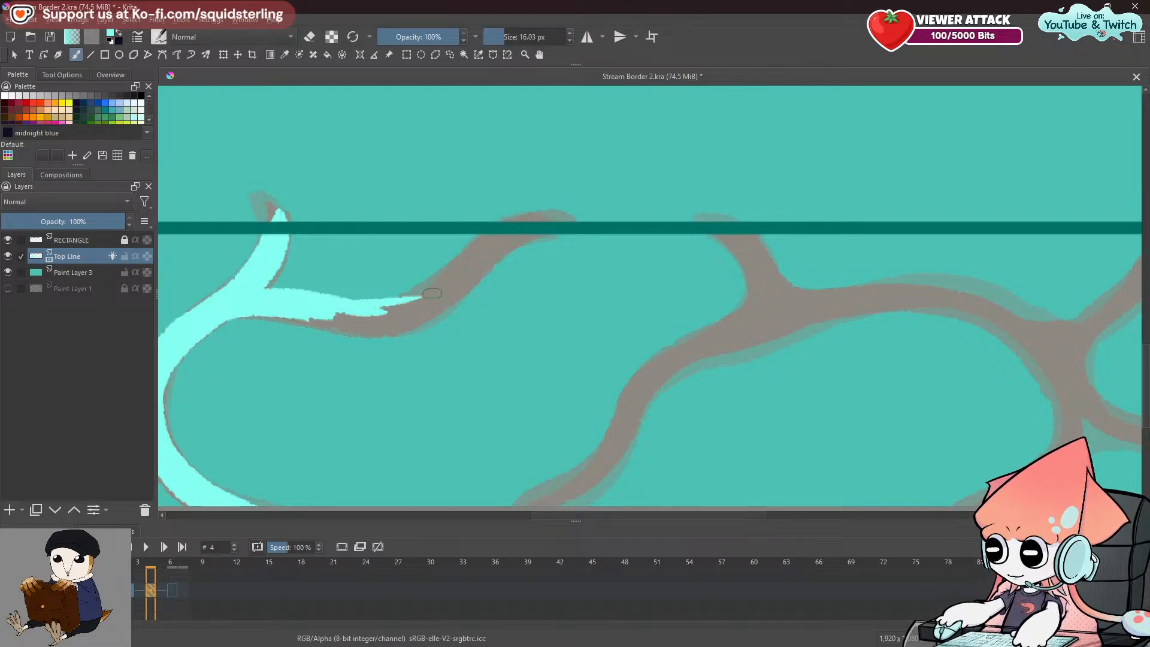
drag(333, 298, 473, 245)
key(ctrl+z)
drag(347, 311, 501, 221)
Thicken the lower side of the wavy side branch up to the border line and fill its remaining gaps.
drag(287, 314, 435, 300)
key(ctrl+z)
key(ctrl+z)
drag(307, 315, 399, 311)
key(ctrl+z)
mouse_move(314, 315)
mouse_down()
mouse_move(400, 311)
mouse_move(346, 327)
mouse_move(399, 319)
mouse_move(420, 304)
mouse_up()
key(ctrl+z)
key(ctrl+z)
key(ctrl+z)
mouse_move(326, 320)
mouse_down()
mouse_move(415, 305)
mouse_move(478, 261)
mouse_up()
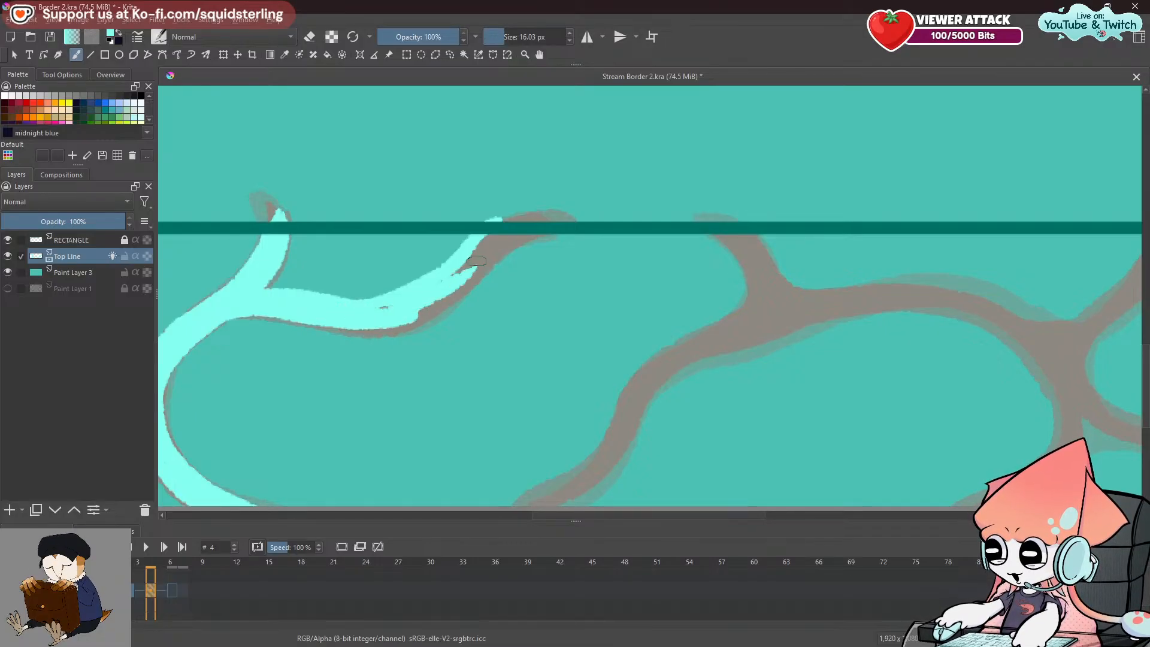
mouse_move(311, 315)
mouse_down()
mouse_move(424, 314)
mouse_move(557, 216)
mouse_up()
mouse_move(466, 277)
mouse_down()
mouse_move(507, 236)
mouse_move(435, 296)
mouse_up()
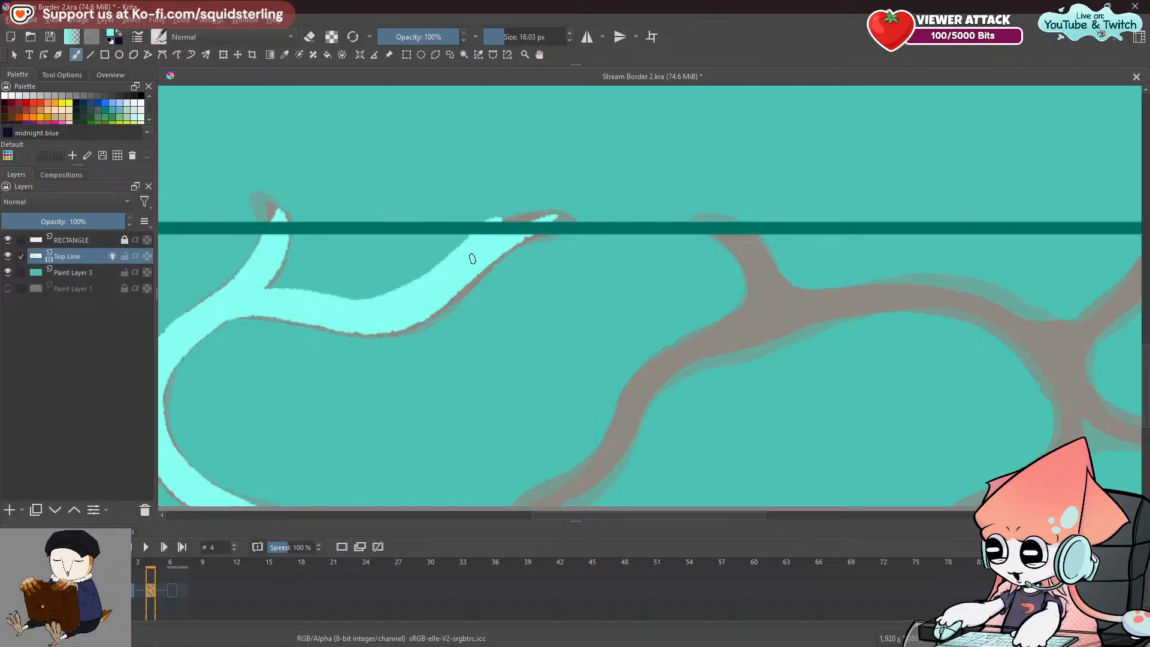
Paint the short branch that descends from the dark border line to the next junction on the guide.
key(space)
mouse_move(686, 338)
mouse_down()
mouse_move(605, 318)
mouse_move(558, 277)
mouse_up()
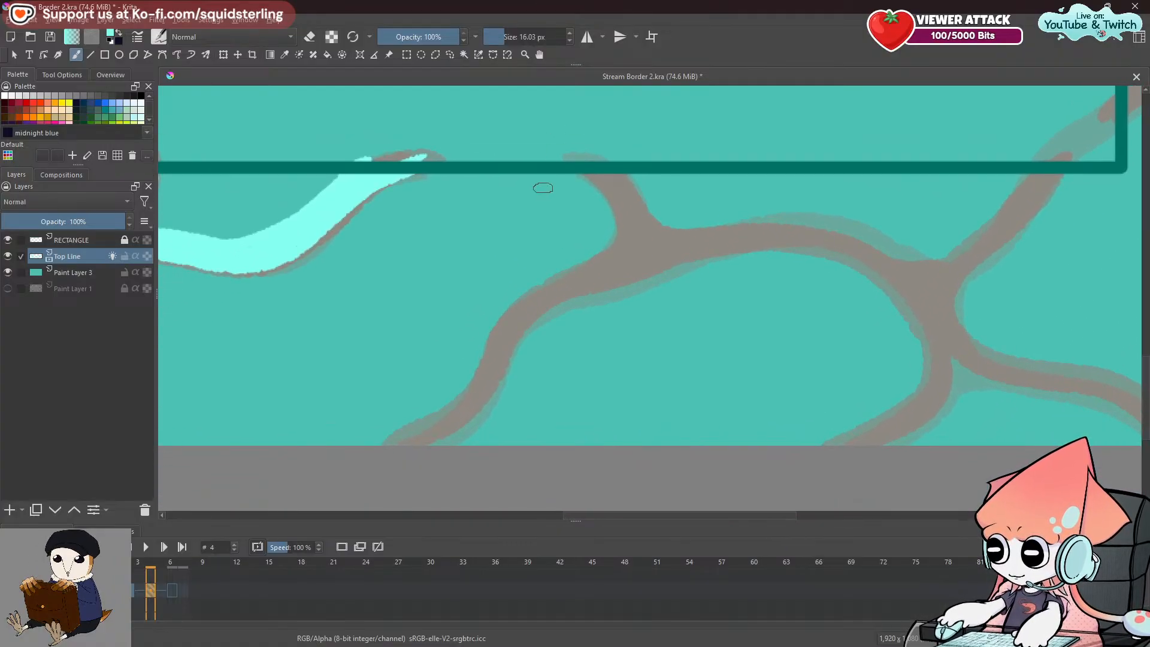
mouse_move(576, 159)
mouse_down()
mouse_move(630, 265)
mouse_move(593, 171)
mouse_move(630, 267)
mouse_up()
key(ctrl+z)
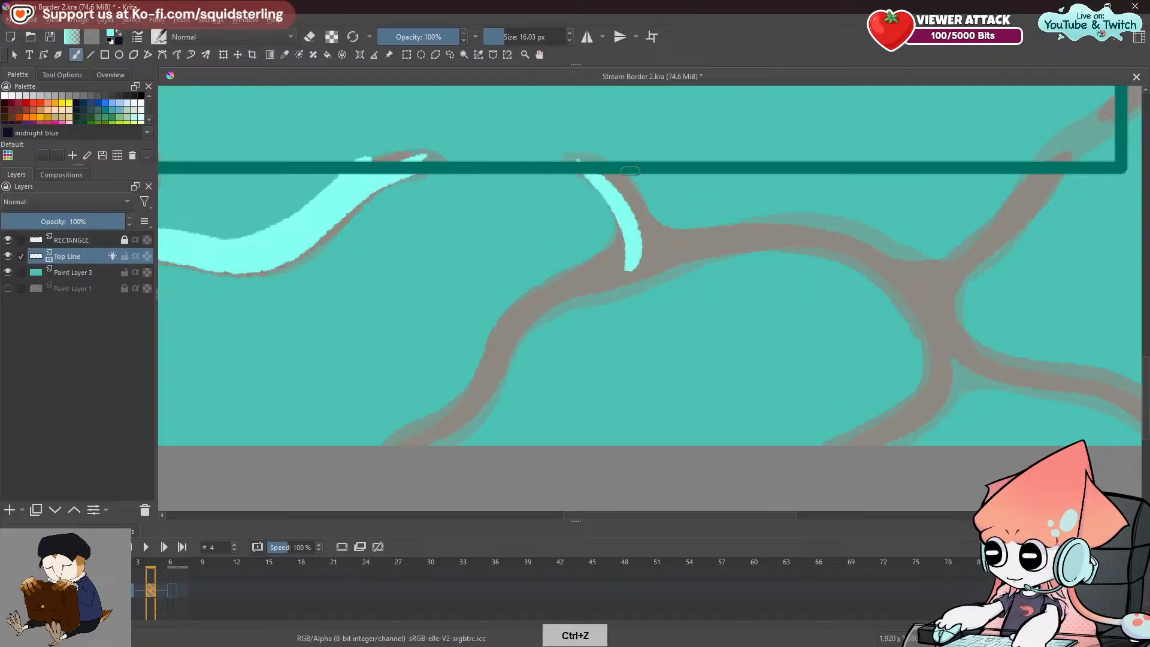
drag(630, 174, 648, 244)
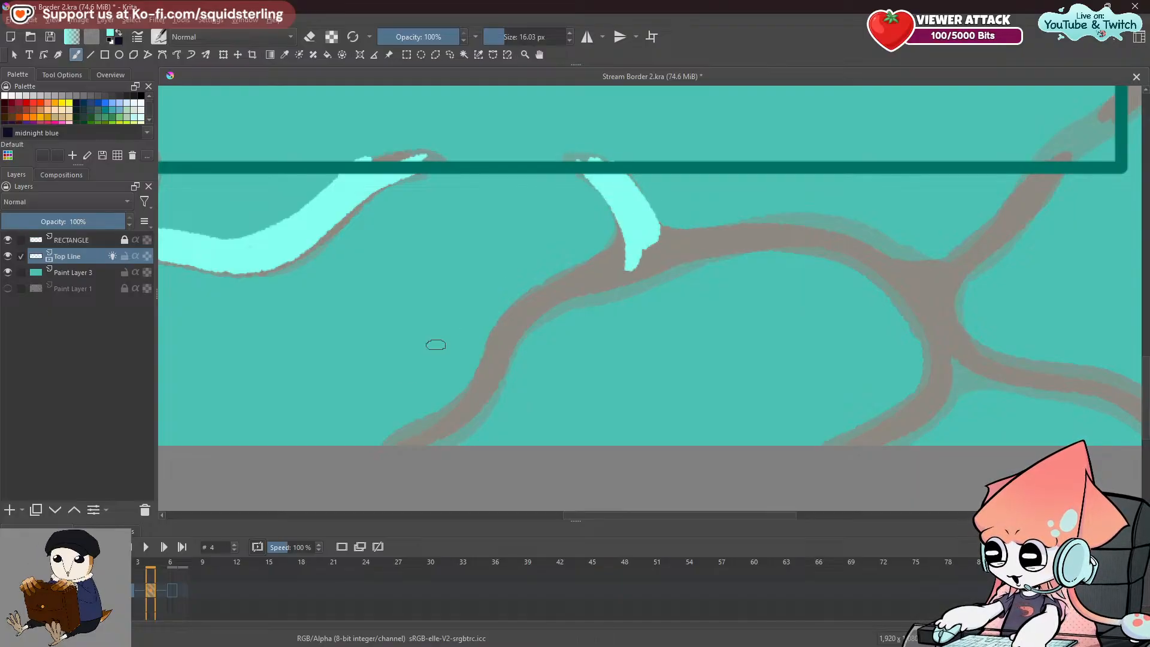
Paint the left edge of the curved branch from the canvas's bottom edge up to the short descending branch.
drag(386, 444, 476, 414)
key(ctrl+z)
key(ctrl+z)
mouse_move(388, 444)
mouse_down()
mouse_move(476, 413)
mouse_move(526, 304)
mouse_up()
drag(494, 354, 602, 267)
key(ctrl+z)
mouse_move(507, 328)
mouse_down()
mouse_move(585, 272)
mouse_move(529, 299)
mouse_move(599, 266)
mouse_up()
key(ctrl+z)
drag(495, 350, 625, 251)
drag(566, 277, 620, 228)
key(ctrl+z)
drag(589, 272, 569, 282)
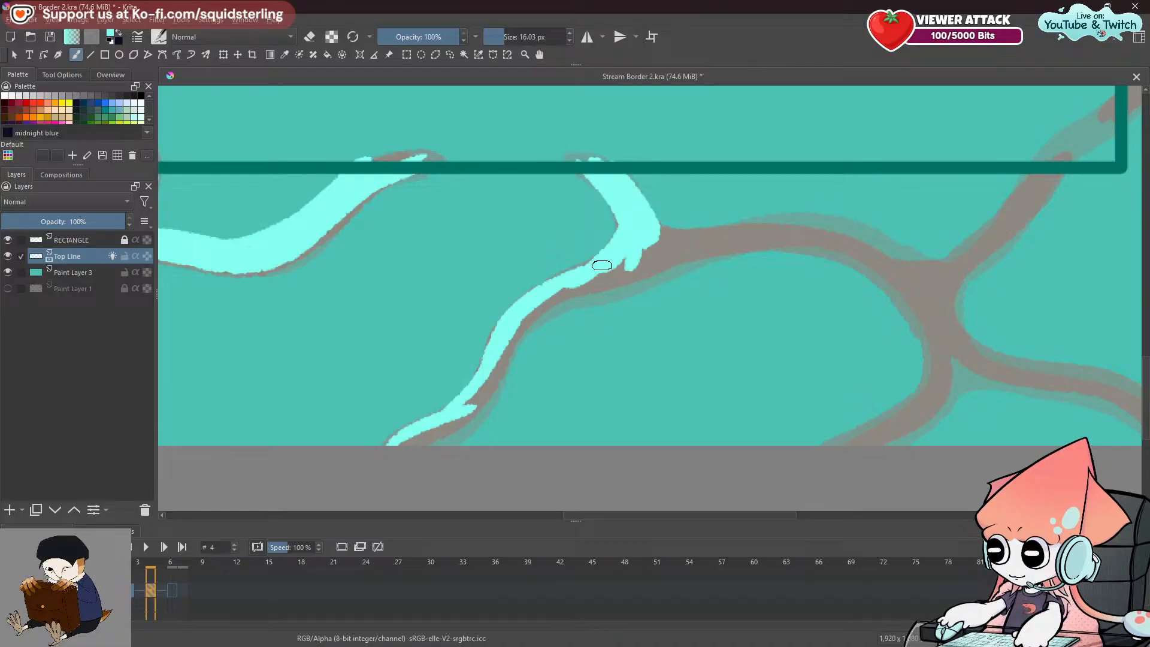
key(ctrl+z)
Widen the bottom end of the curved branch along its right side and fill the gaps inside it.
drag(413, 445, 489, 385)
drag(445, 421, 398, 448)
key(ctrl+z)
key(ctrl+z)
key(ctrl+z)
drag(458, 423, 477, 404)
key(ctrl+z)
drag(436, 445, 491, 364)
drag(455, 415, 409, 460)
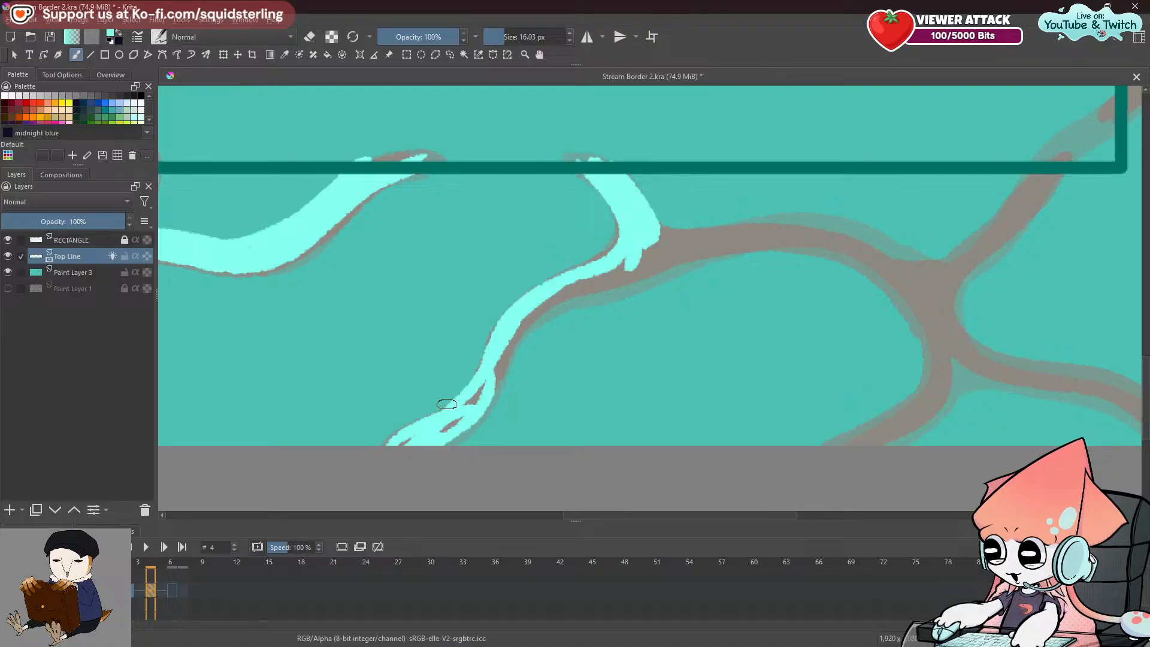
drag(415, 448, 459, 417)
drag(499, 372, 489, 372)
Thicken the right side of the curved branch's middle section to match the guide's width.
mouse_move(525, 324)
mouse_down()
mouse_move(509, 368)
mouse_move(467, 410)
mouse_up()
key(ctrl+z)
drag(523, 320, 491, 409)
key(ctrl+z)
drag(532, 316, 485, 409)
key(ctrl+z)
drag(538, 314, 463, 421)
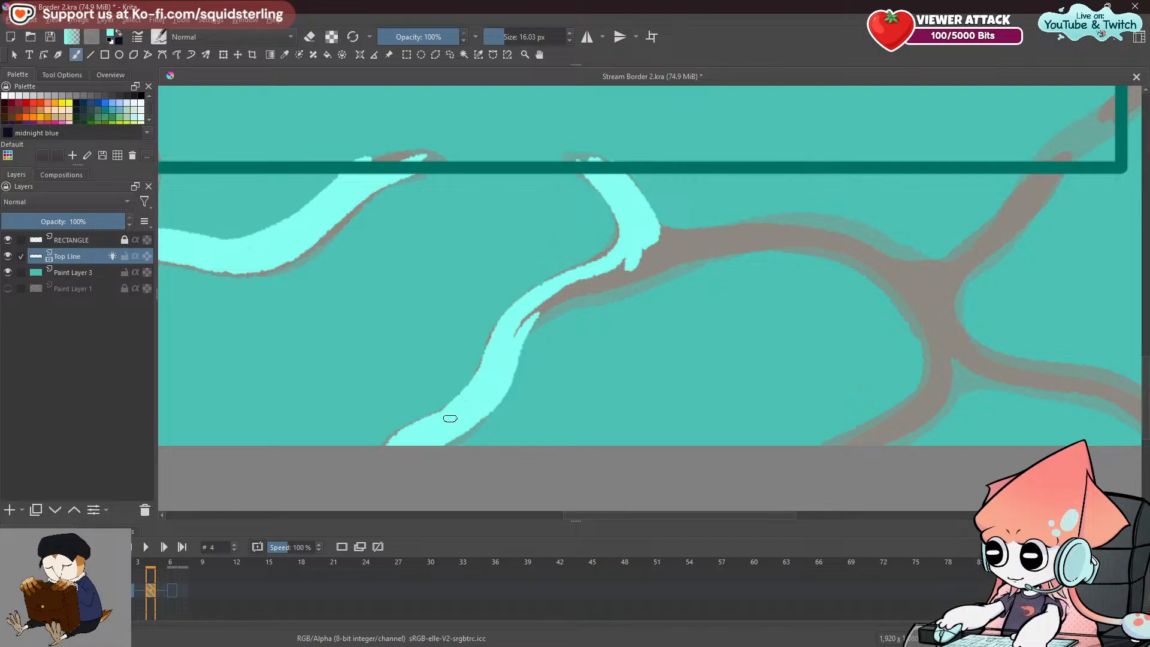
mouse_move(534, 307)
mouse_down()
mouse_move(665, 259)
mouse_move(522, 289)
mouse_up()
Paint the underside of the curved branch through the junction toward the arched line.
key(space)
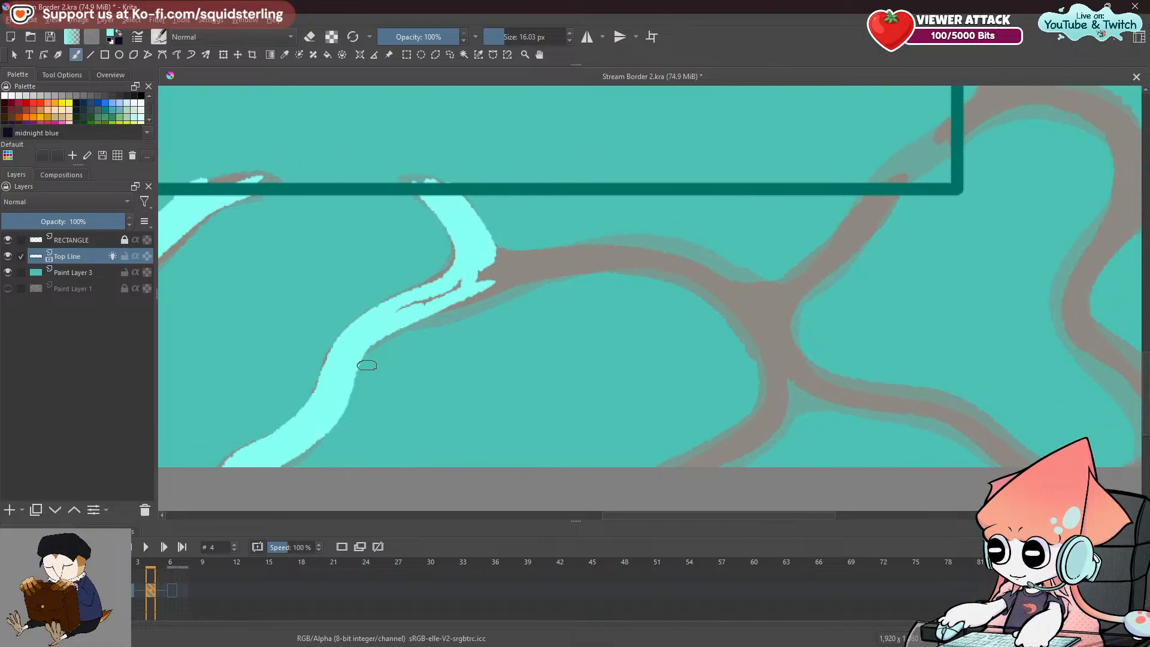
drag(369, 363, 530, 286)
key(ctrl+z)
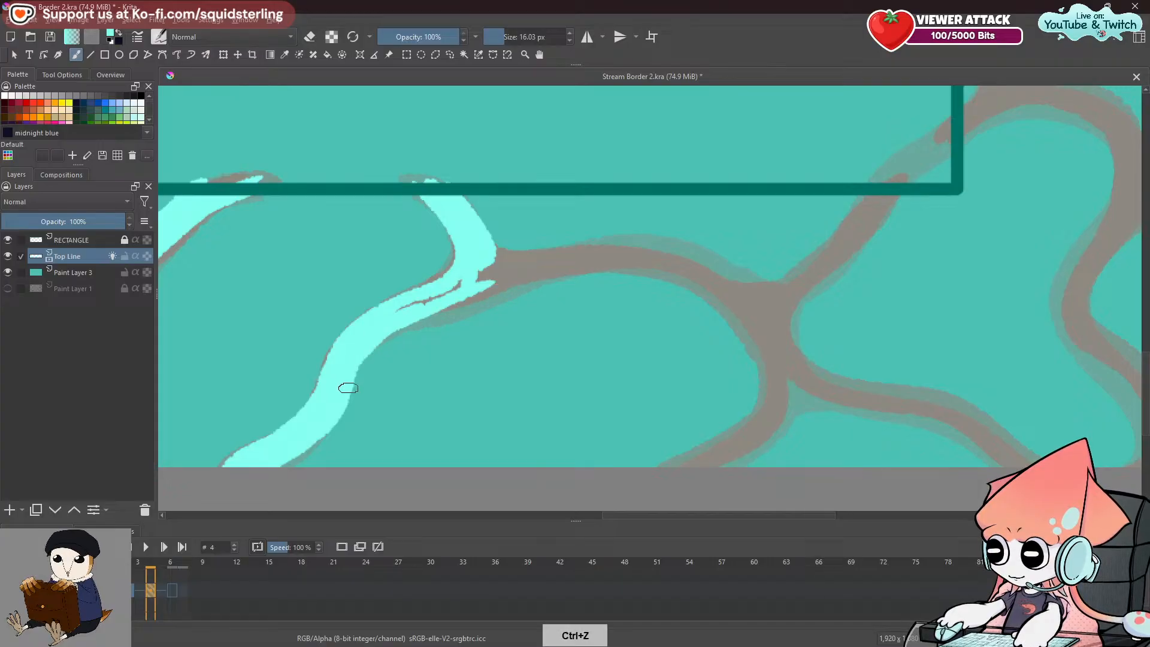
drag(385, 328, 536, 269)
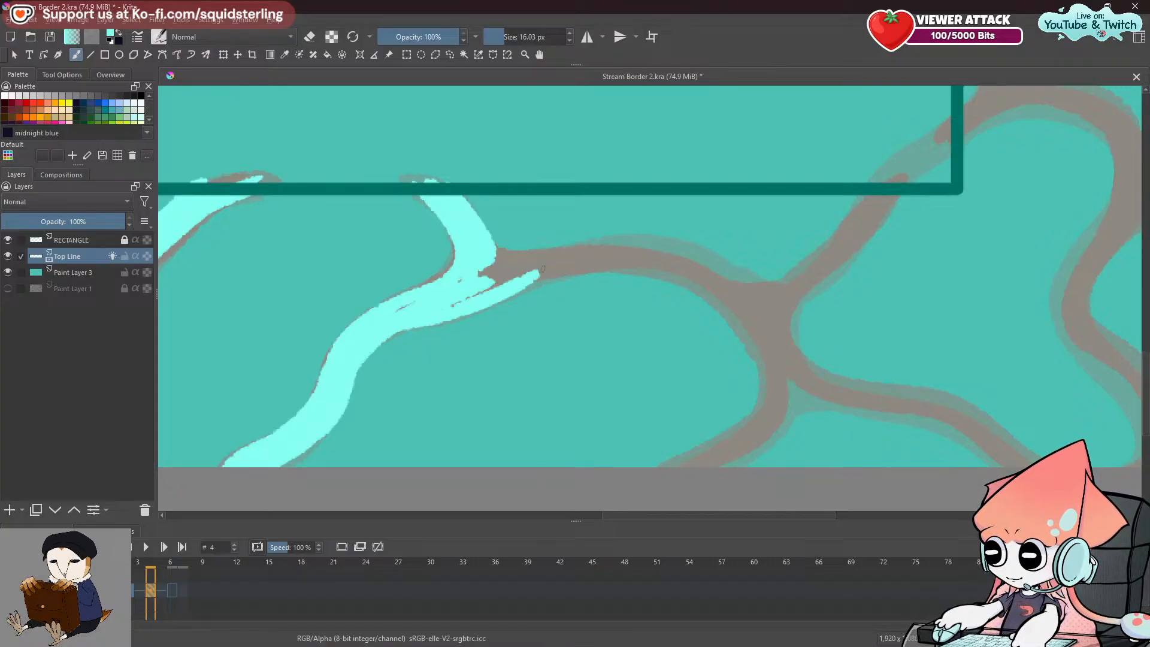
key(ctrl+z)
drag(397, 323, 534, 260)
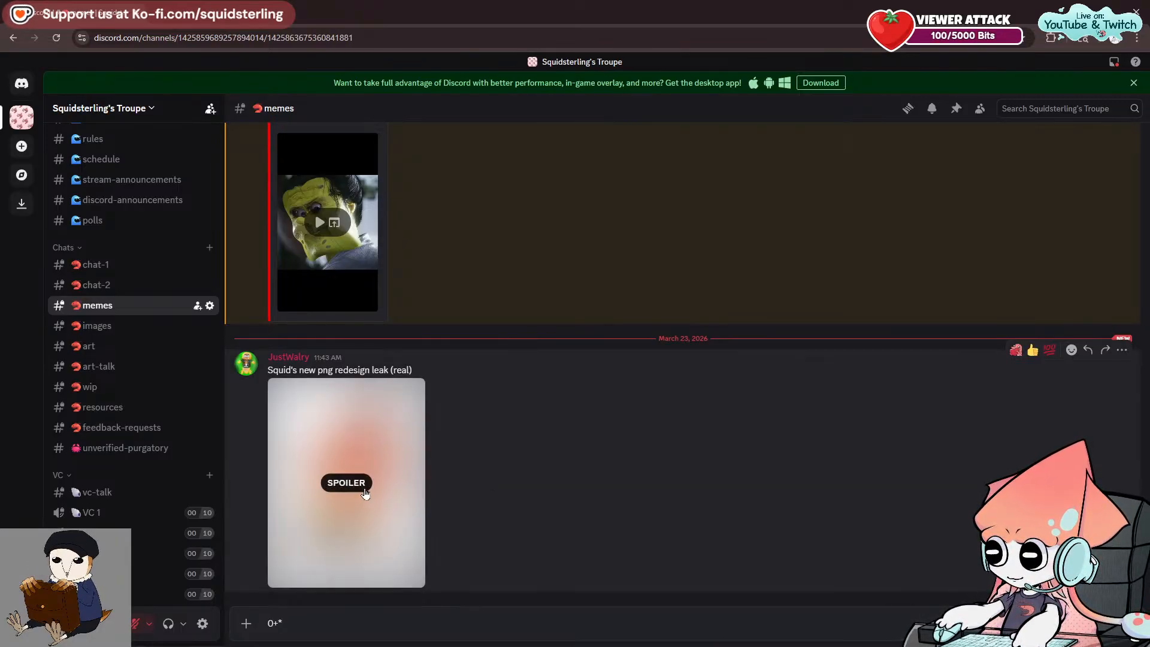
In Discord's memes channel, reveal the spoilered squid drawing, view it enlarged and close it.
click(364, 493)
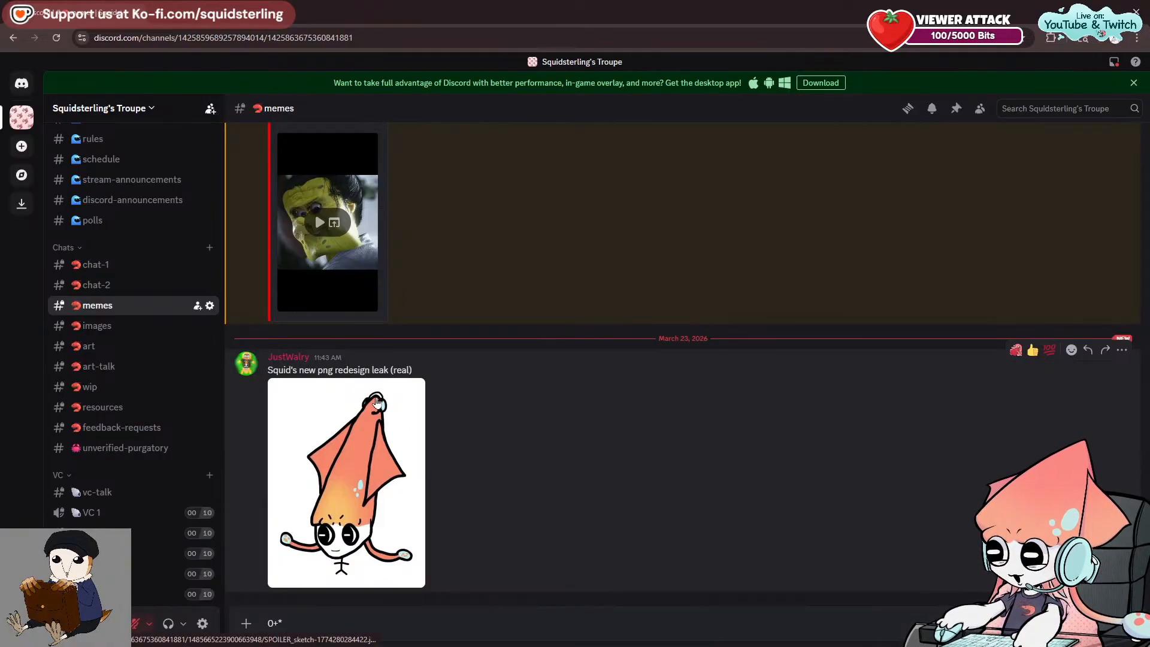
click(383, 412)
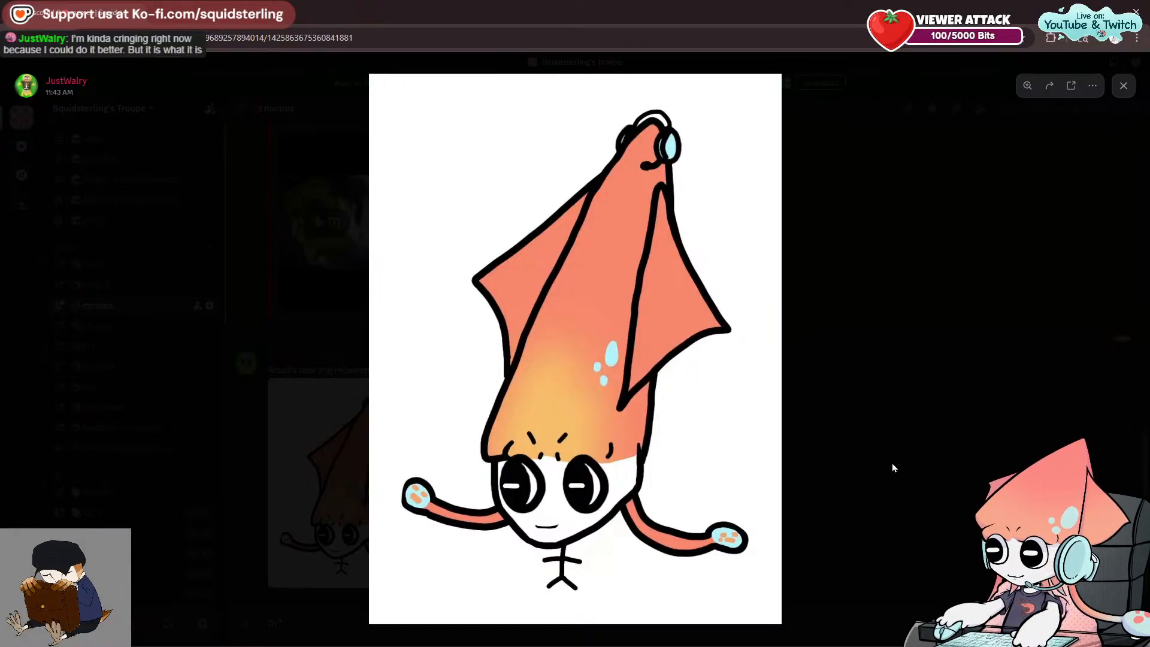
click(892, 464)
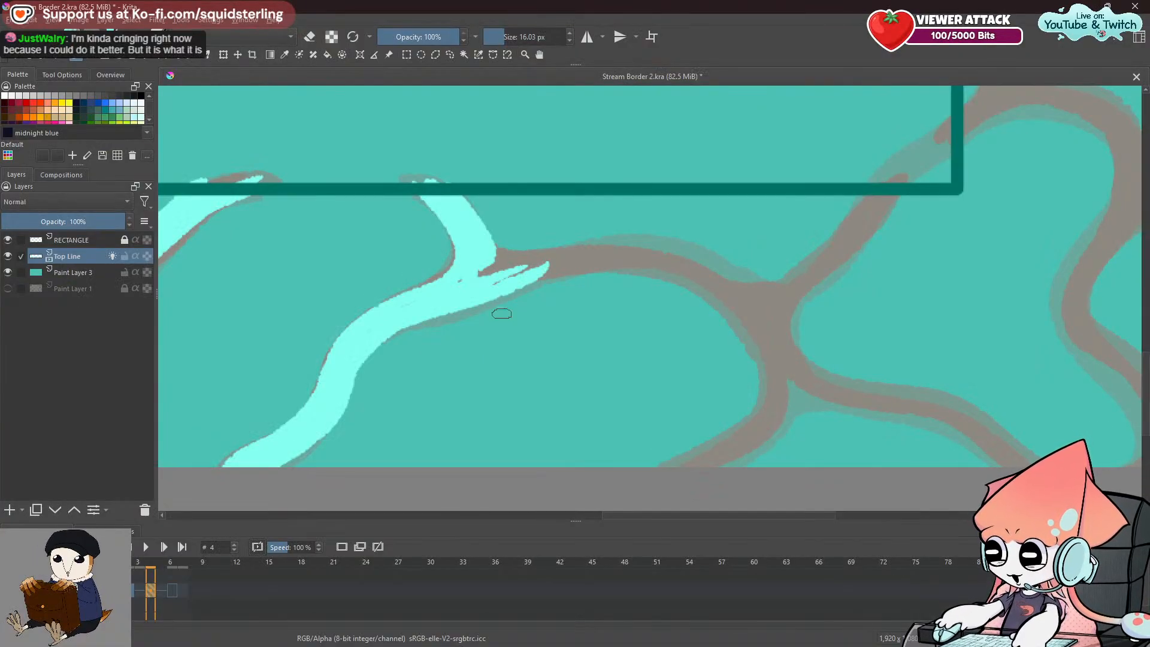
Fill the gap at the junction and extend the cyan line along the crest of the arched guide.
mouse_move(439, 295)
mouse_down()
mouse_move(392, 302)
mouse_move(457, 282)
mouse_move(441, 253)
mouse_move(495, 264)
mouse_move(456, 277)
mouse_move(555, 271)
mouse_up()
key(ctrl+z)
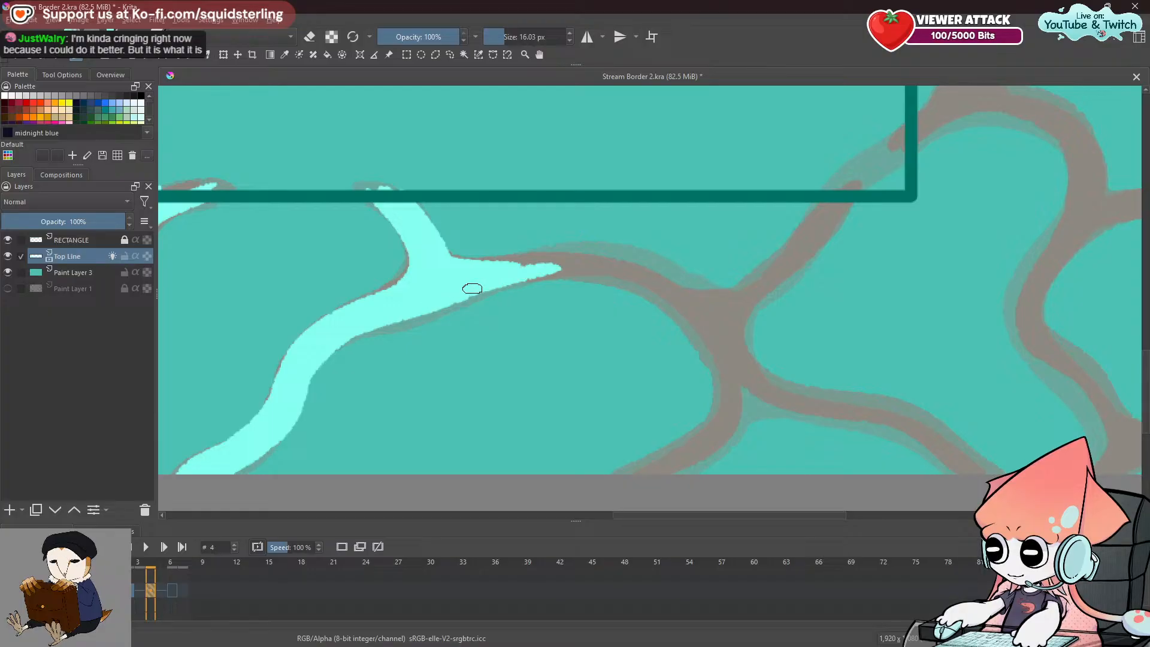
drag(473, 287, 617, 272)
drag(479, 258, 532, 269)
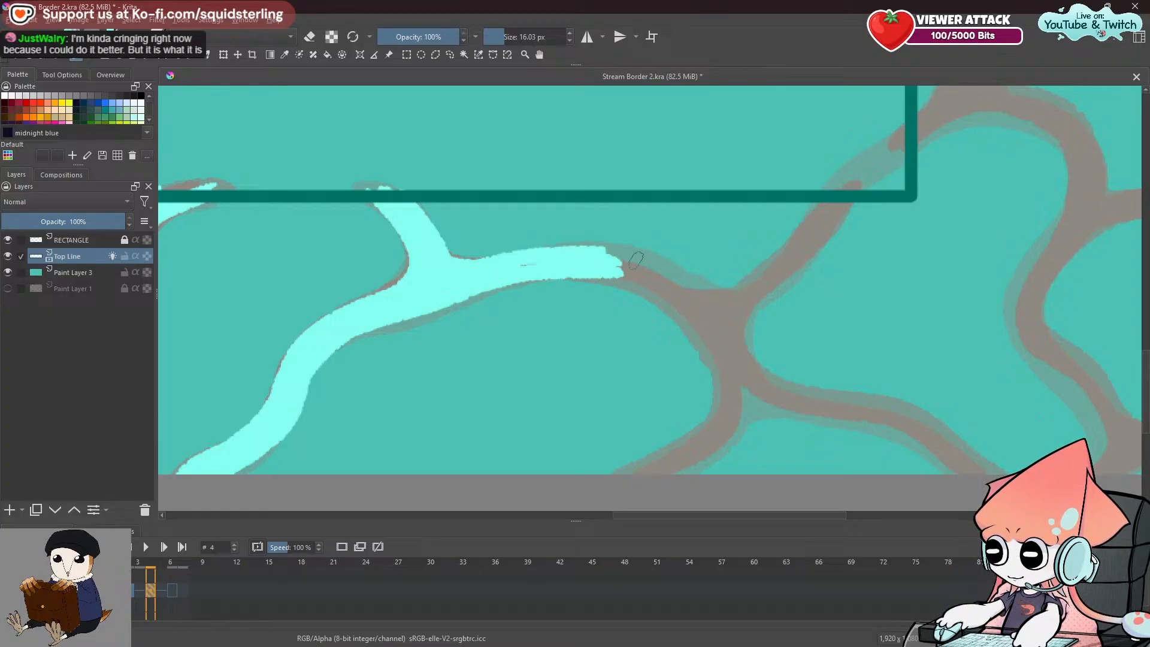
Continue the arched line down its right slope to the next junction and fill its tip.
drag(617, 258, 685, 292)
mouse_move(505, 264)
mouse_down()
mouse_move(631, 288)
mouse_move(698, 318)
mouse_up()
key(ctrl+z)
drag(585, 278, 688, 310)
key(ctrl+z)
drag(615, 280, 701, 319)
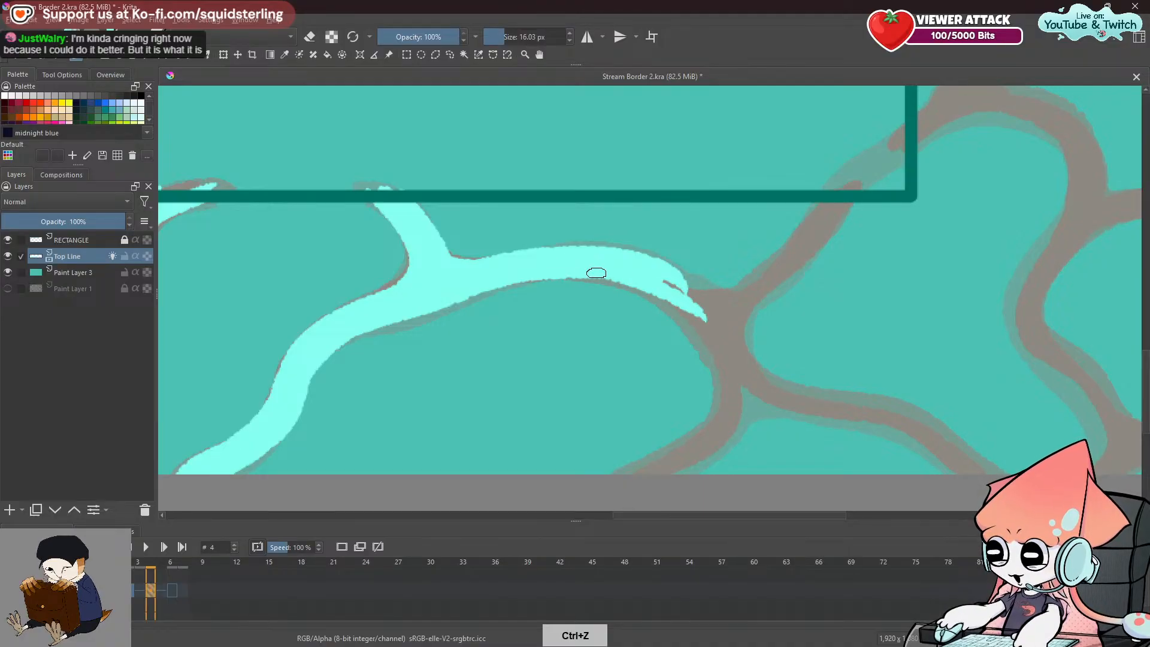
drag(639, 264, 709, 328)
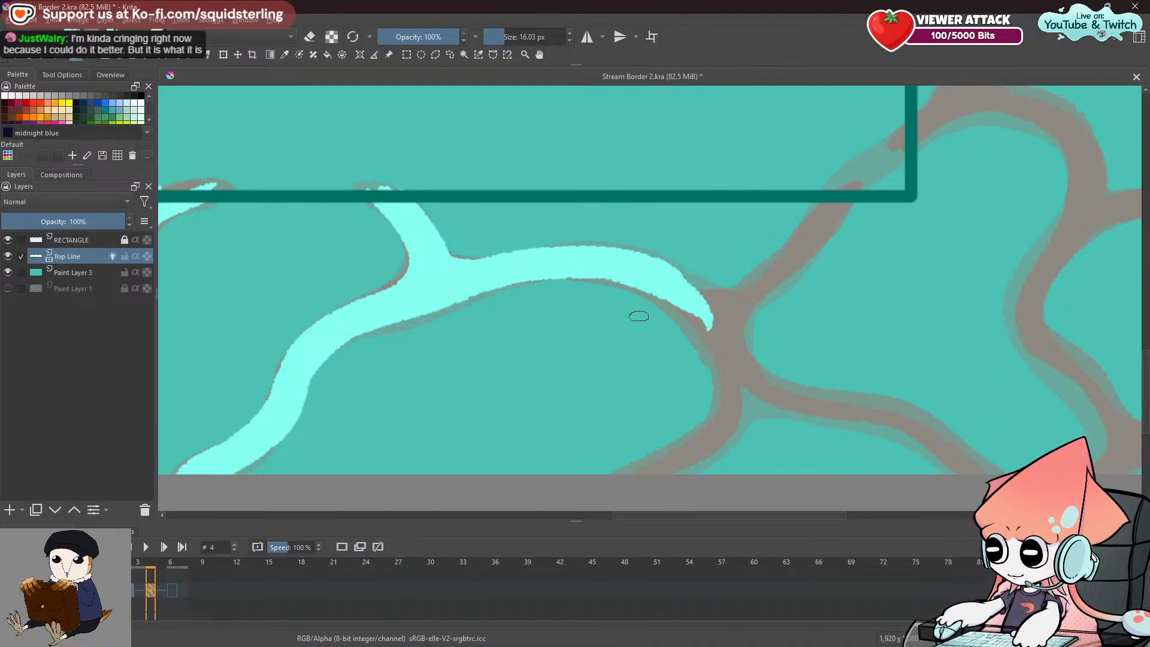
Erase the stray cyan mark beneath the arched line's right end.
key(space)
drag(675, 339, 633, 267)
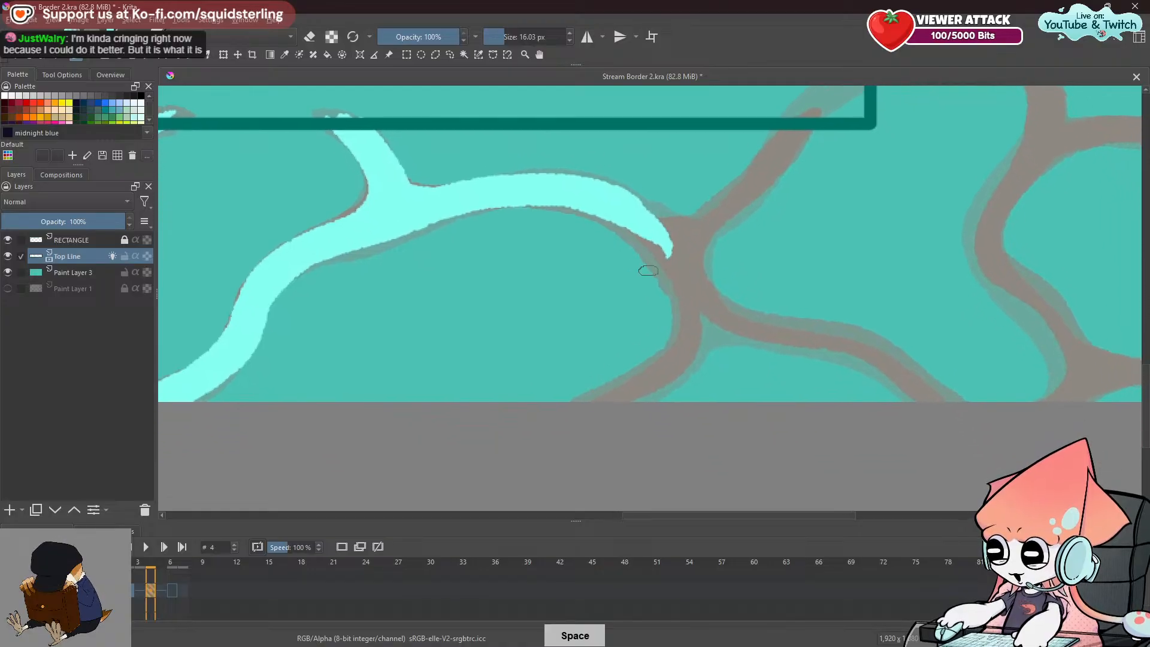
click(635, 266)
drag(605, 218, 681, 315)
key(ctrl+z)
key(e)
drag(630, 258, 641, 275)
key(e)
Paint the inner edge of the arched line's downward curve past the right junction, redoing strokes that miss the guide.
drag(607, 213, 699, 327)
key(ctrl+z)
drag(613, 217, 681, 344)
key(ctrl+z)
drag(617, 218, 682, 351)
key(ctrl+z)
drag(613, 215, 665, 323)
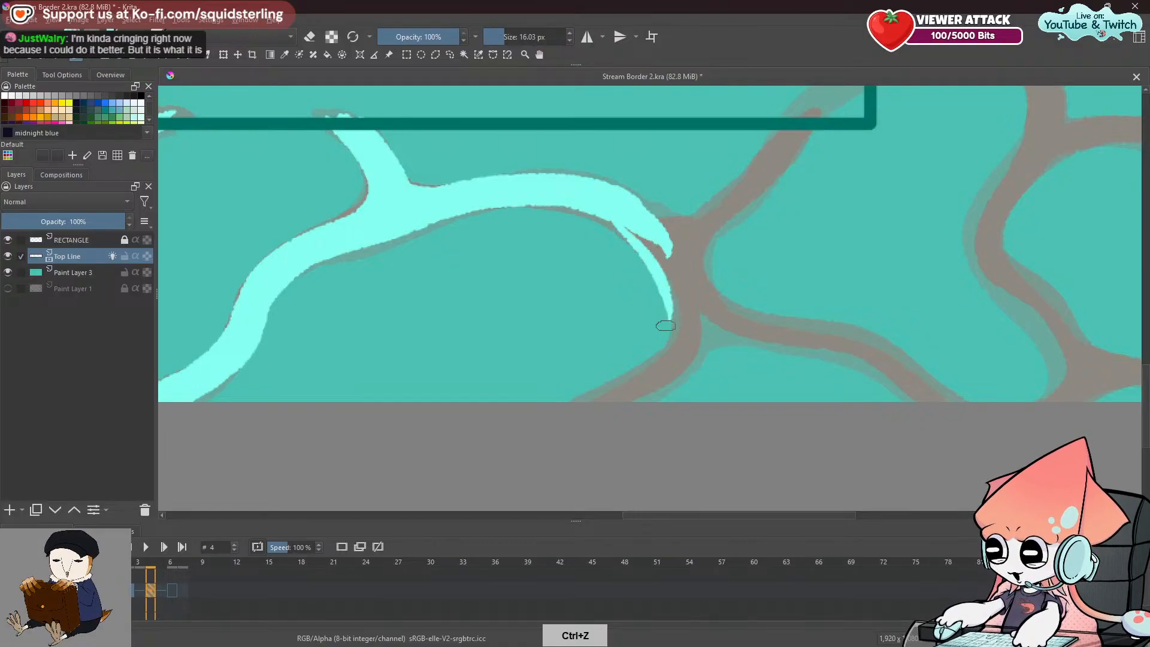
key(ctrl+z)
mouse_move(612, 214)
mouse_down()
mouse_move(678, 322)
mouse_move(664, 384)
mouse_up()
key(ctrl+z)
Extend the arched line's lower branch along the guide's inner edge down to the canvas's bottom edge.
drag(681, 291, 648, 381)
key(ctrl+z)
drag(668, 272, 676, 349)
key(ctrl+z)
mouse_move(677, 302)
mouse_down()
mouse_move(673, 355)
mouse_move(675, 295)
mouse_move(668, 341)
mouse_move(614, 382)
mouse_move(682, 318)
mouse_move(678, 294)
mouse_move(650, 372)
mouse_move(615, 371)
mouse_move(684, 316)
mouse_move(679, 301)
mouse_move(669, 356)
mouse_move(593, 402)
mouse_up()
key(ctrl+z)
key(ctrl+z)
drag(681, 327, 554, 426)
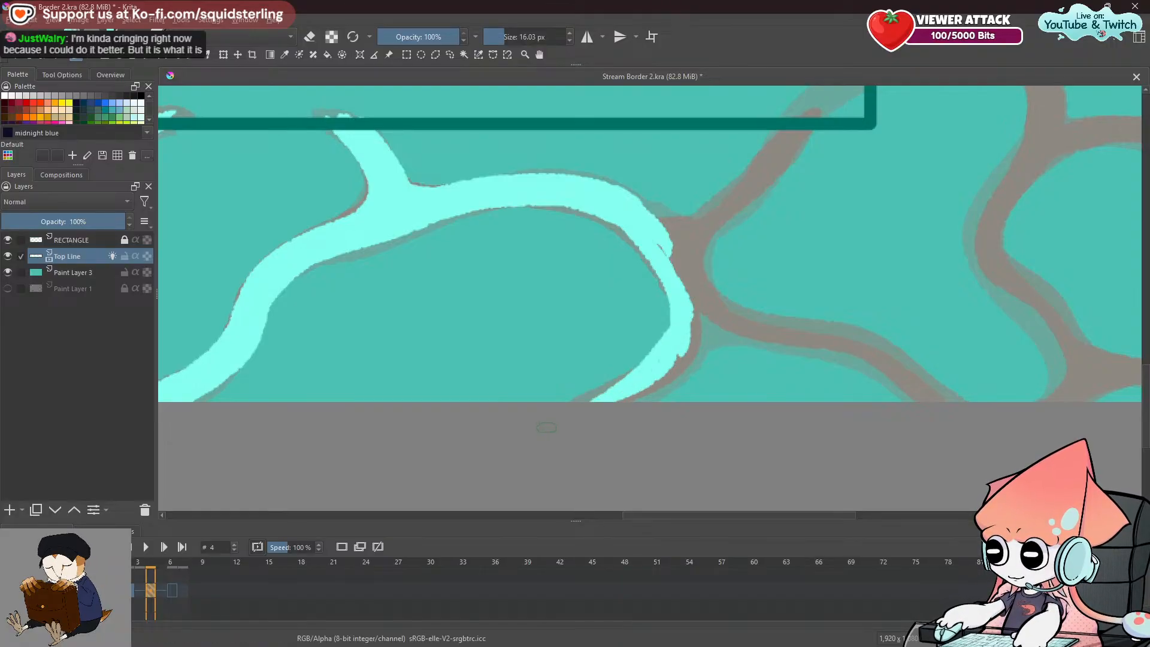
key(ctrl+z)
drag(687, 322, 615, 400)
drag(687, 335, 608, 390)
key(ctrl+z)
drag(664, 352, 603, 396)
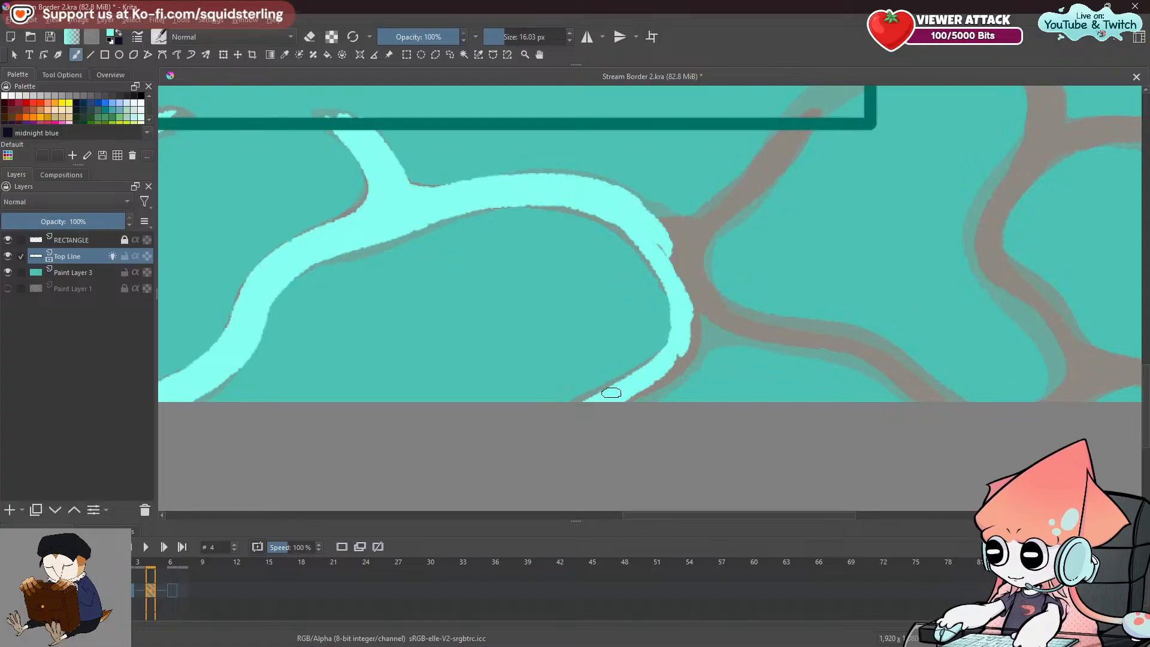
Paint the upper edge where the arched line meets the branch rising toward the rectangle's corner, redoing strokes that miss the guide.
mouse_move(701, 320)
mouse_down()
mouse_move(630, 397)
mouse_move(700, 330)
mouse_move(697, 351)
mouse_move(678, 373)
mouse_move(694, 342)
mouse_move(675, 267)
mouse_move(682, 276)
mouse_move(700, 244)
mouse_move(522, 381)
mouse_up()
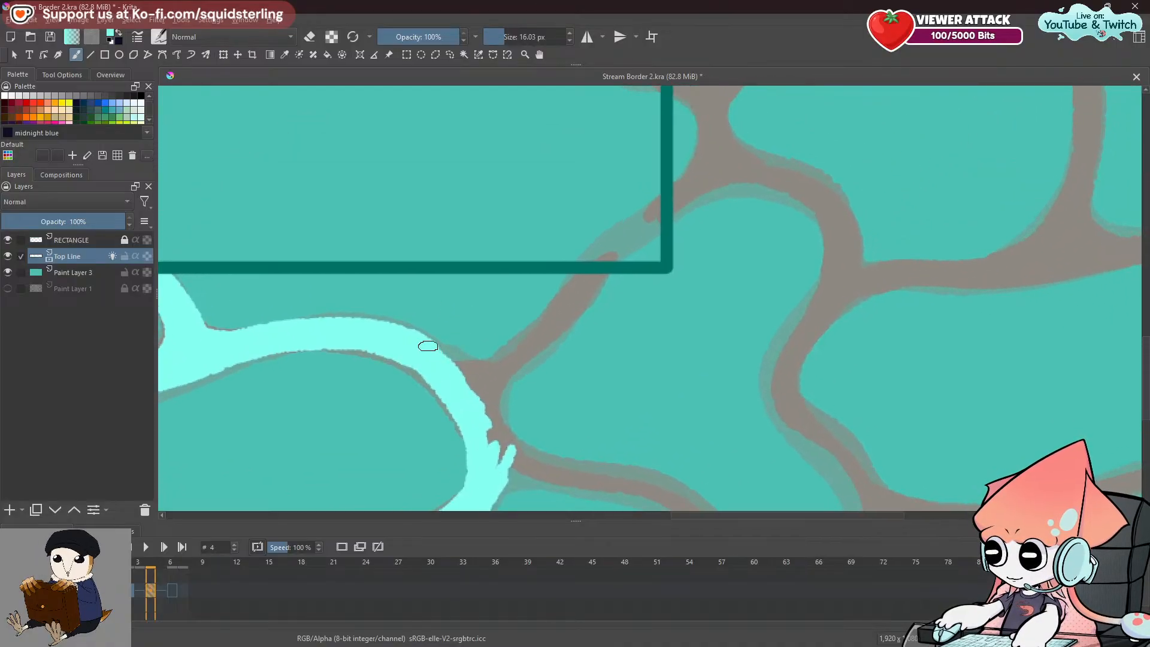
key(ctrl+z)
mouse_move(453, 364)
mouse_down()
mouse_move(539, 358)
mouse_move(534, 350)
mouse_up()
key(ctrl+z)
key(ctrl+z)
key(ctrl+z)
drag(446, 348, 539, 350)
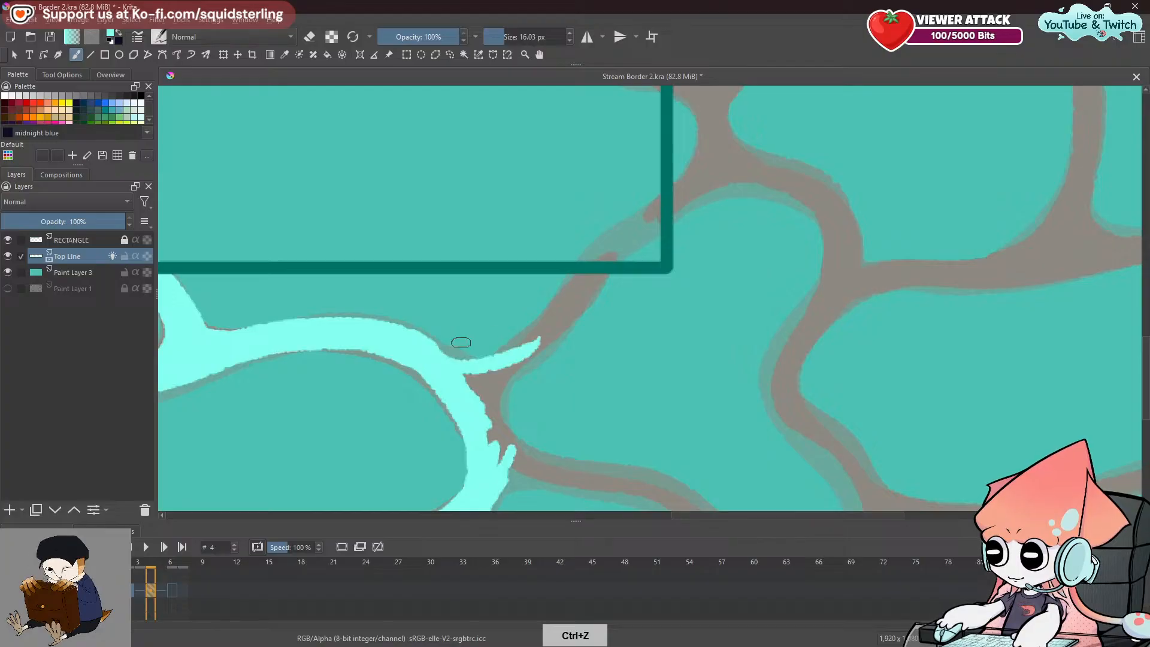
key(ctrl+z)
drag(453, 361, 519, 380)
mouse_move(446, 352)
mouse_down()
mouse_move(510, 352)
mouse_move(584, 261)
mouse_up()
key(ctrl+z)
key(ctrl+z)
drag(439, 352, 551, 320)
key(ctrl+z)
key(ctrl+z)
mouse_move(437, 353)
mouse_down()
mouse_move(540, 353)
mouse_move(591, 268)
mouse_move(487, 386)
mouse_up()
key(ctrl+z)
key(ctrl+z)
Paint the rising branch from the rectangle's lower border down into the arched line's right junction.
mouse_move(578, 270)
mouse_down()
mouse_move(487, 377)
mouse_move(594, 270)
mouse_move(546, 319)
mouse_move(615, 265)
mouse_move(534, 349)
mouse_up()
key(ctrl+z)
mouse_move(601, 270)
mouse_down()
mouse_move(573, 320)
mouse_move(490, 392)
mouse_up()
key(ctrl+z)
mouse_move(605, 270)
mouse_down()
mouse_move(486, 386)
mouse_move(478, 379)
mouse_up()
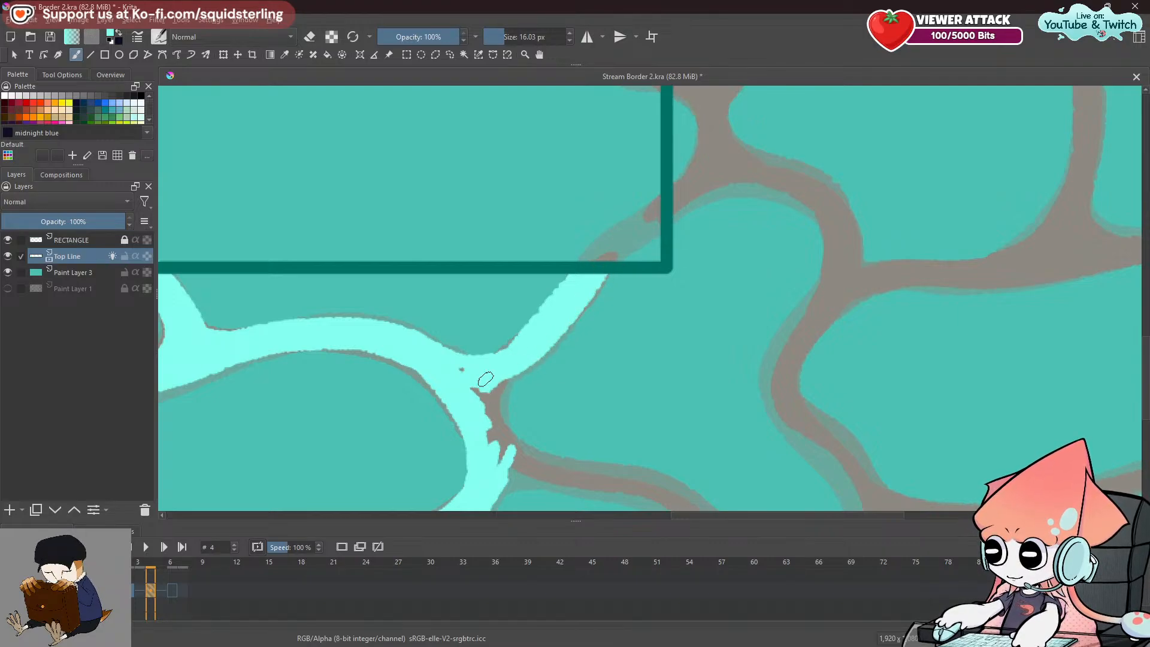
Fill the junction's right side between the rising branch and the arched line's downward curve.
mouse_move(605, 385)
mouse_down()
mouse_move(529, 287)
mouse_move(459, 256)
mouse_move(480, 250)
mouse_up()
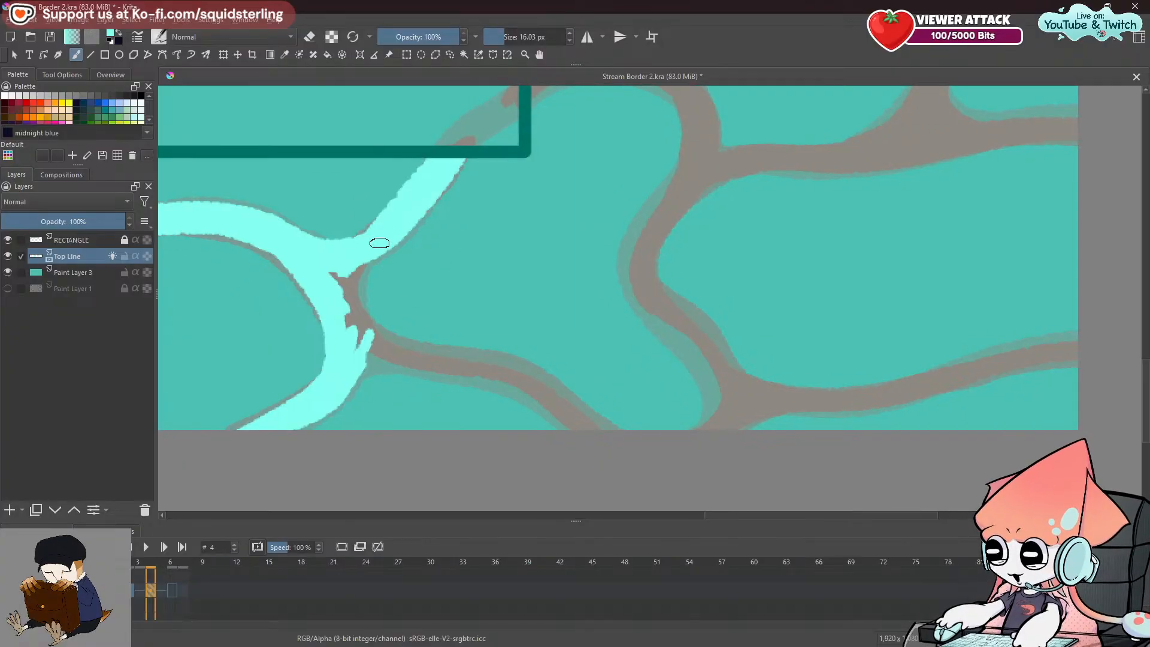
drag(361, 256, 365, 340)
drag(366, 258, 348, 309)
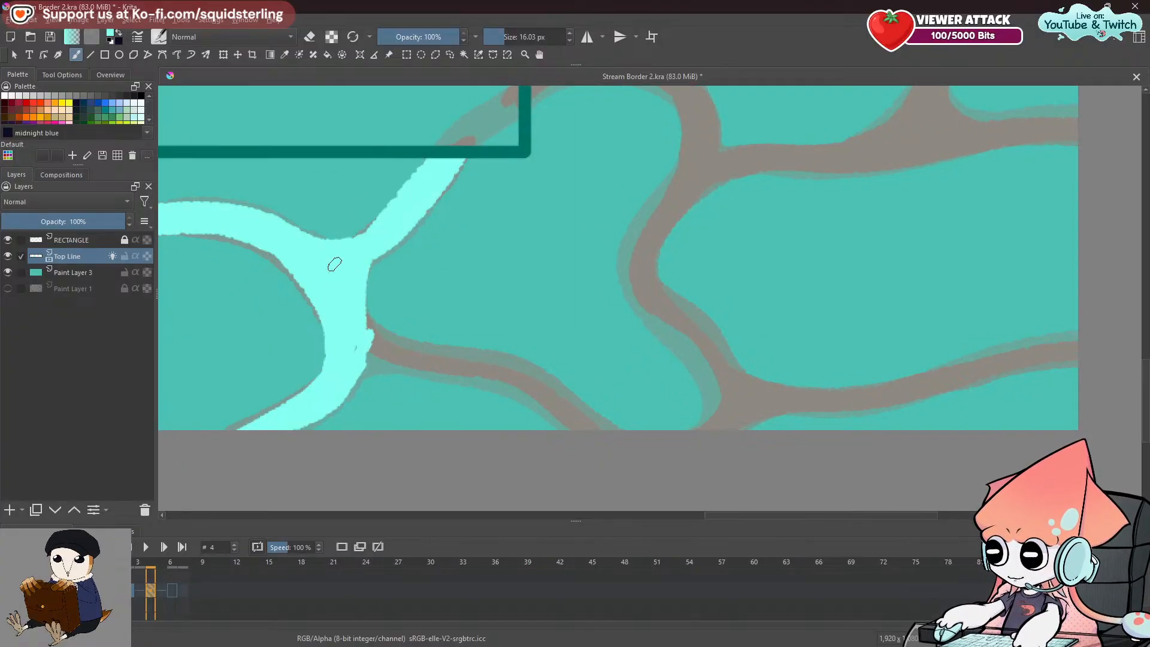
key(ctrl+z)
Paint the lower edge of the branch running from the junction down to the canvas's bottom edge.
mouse_move(378, 370)
mouse_down()
mouse_move(473, 377)
mouse_move(608, 429)
mouse_move(578, 429)
mouse_up()
key(ctrl+z)
key(ctrl+z)
mouse_move(363, 361)
mouse_down()
mouse_move(480, 377)
mouse_move(602, 428)
mouse_up()
Paint the upper edge of that descending branch and fill it to full width down to the canvas's bottom edge.
mouse_move(355, 375)
mouse_down()
mouse_move(471, 373)
mouse_move(360, 351)
mouse_move(372, 343)
mouse_move(357, 309)
mouse_move(439, 339)
mouse_up()
key(ctrl+z)
drag(357, 309, 552, 394)
key(ctrl+z)
mouse_move(403, 342)
mouse_down()
mouse_move(540, 379)
mouse_move(602, 432)
mouse_up()
drag(473, 372, 617, 455)
drag(567, 397, 600, 419)
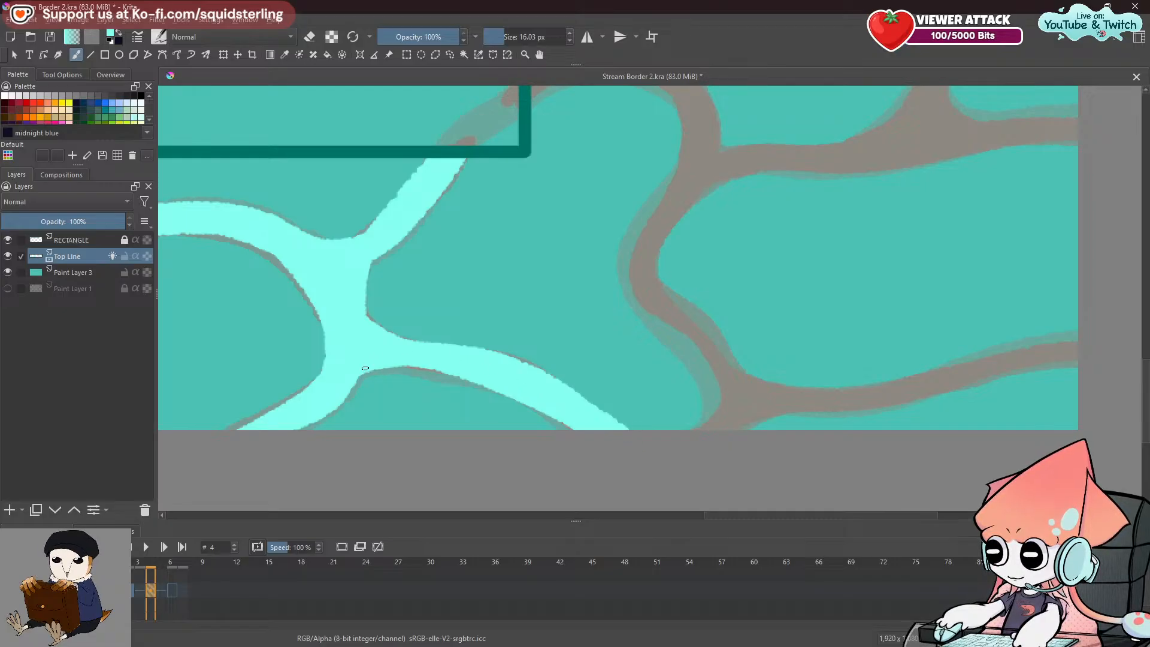
Paint the inner edge of the next arch from the rectangle's right border over and down past the horizontal branch.
key(space)
drag(755, 346, 536, 334)
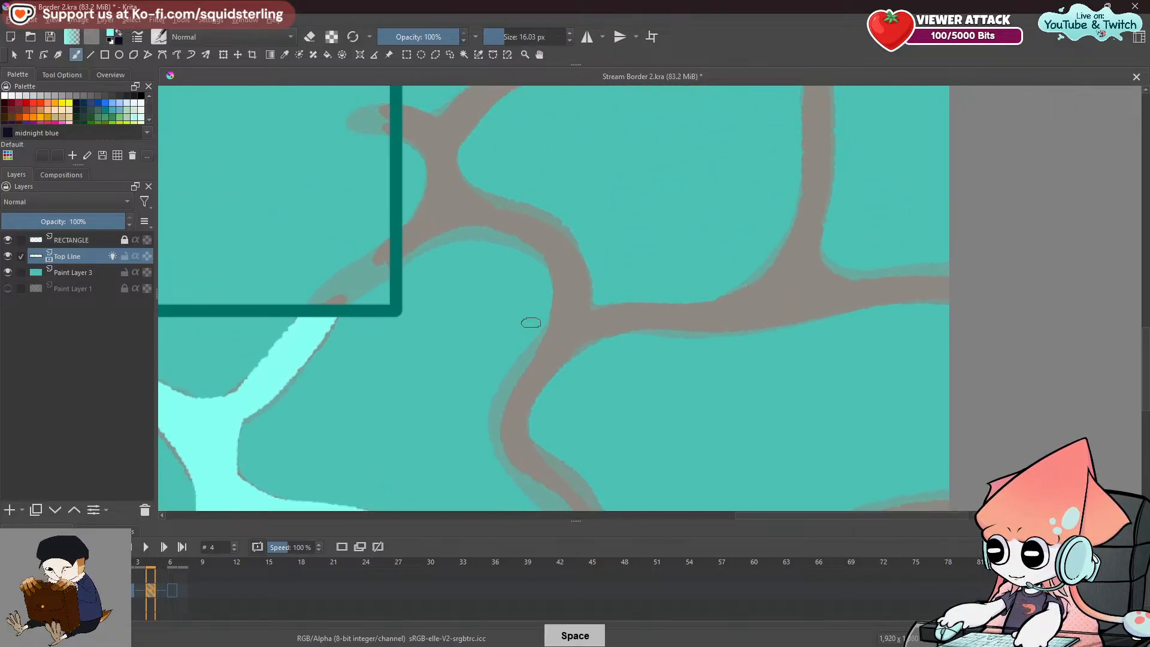
mouse_move(393, 259)
mouse_down()
mouse_move(513, 231)
mouse_move(551, 257)
mouse_move(446, 217)
mouse_move(413, 240)
mouse_move(486, 240)
mouse_move(420, 246)
mouse_move(481, 223)
mouse_move(556, 248)
mouse_move(578, 296)
mouse_up()
key(ctrl+z)
key(ctrl+z)
mouse_move(551, 249)
mouse_down()
mouse_move(580, 291)
mouse_move(555, 282)
mouse_move(565, 352)
mouse_up()
key(ctrl+z)
drag(558, 268, 533, 369)
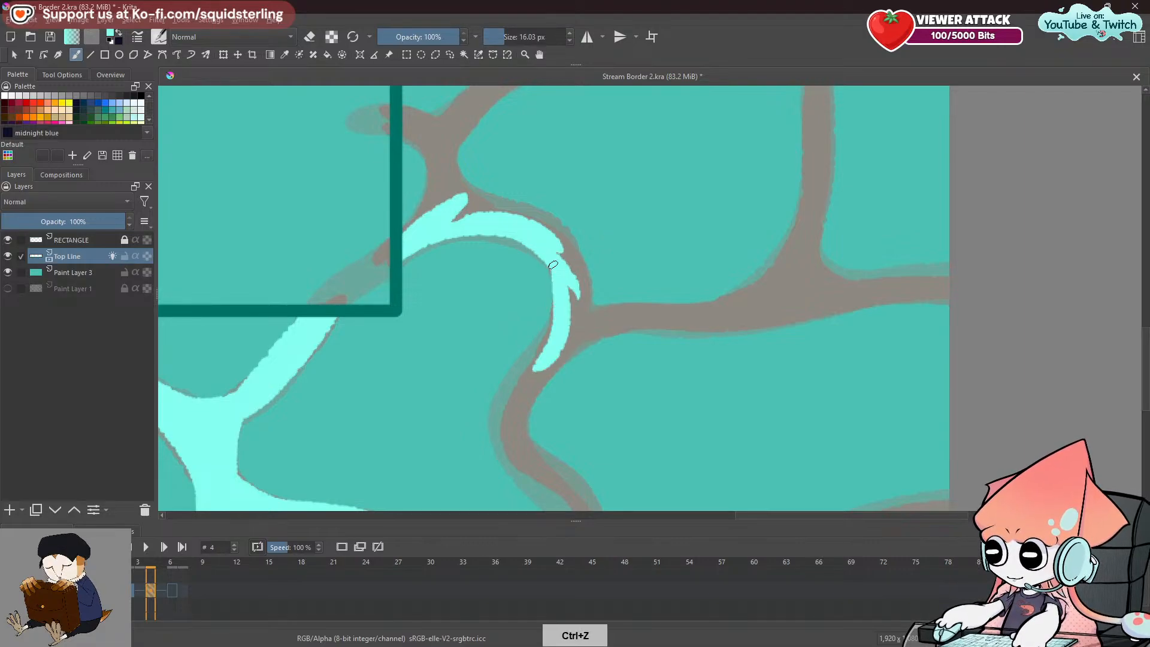
drag(564, 296, 517, 392)
Continue the arch's line down the left edge of the S-shaped bend, redoing strokes that miss the guide.
key(space)
drag(620, 333, 609, 192)
drag(523, 181, 491, 272)
key(ctrl+z)
drag(542, 191, 500, 326)
key(ctrl+z)
drag(533, 200, 511, 328)
drag(497, 286, 533, 352)
key(ctrl+z)
drag(504, 262, 553, 350)
key(ctrl+z)
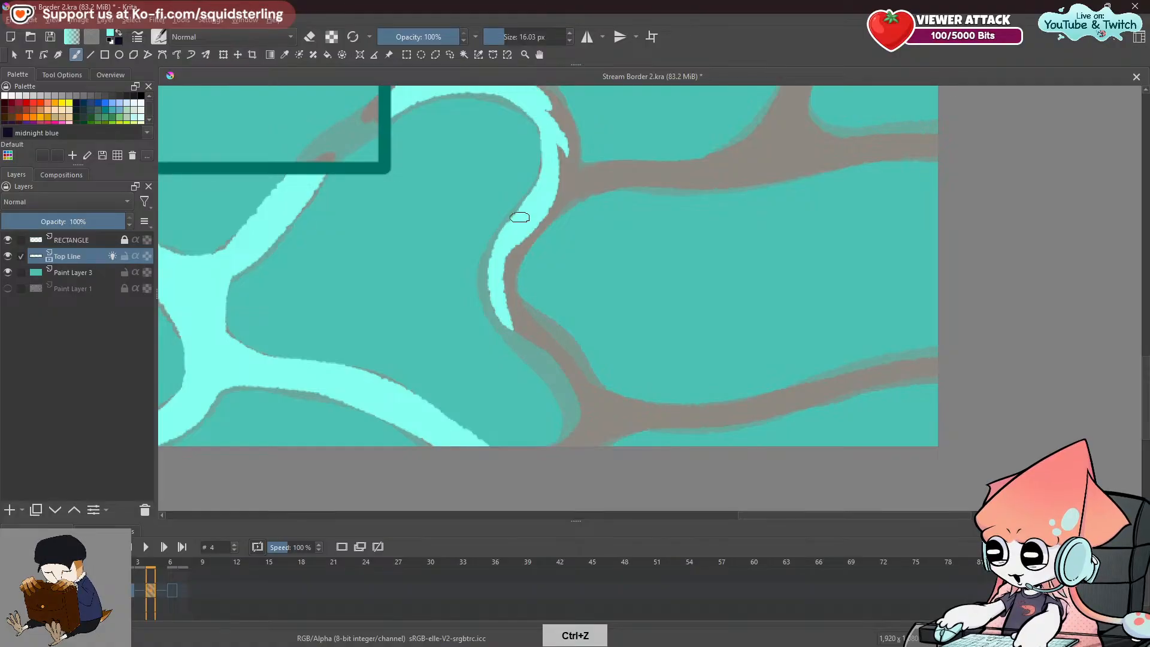
Extend the S-shaped line's left edge along the guide down to the canvas's bottom edge.
drag(514, 222, 529, 350)
drag(494, 301, 588, 427)
mouse_move(529, 335)
mouse_down()
mouse_move(562, 370)
mouse_move(573, 445)
mouse_up()
drag(564, 379, 556, 443)
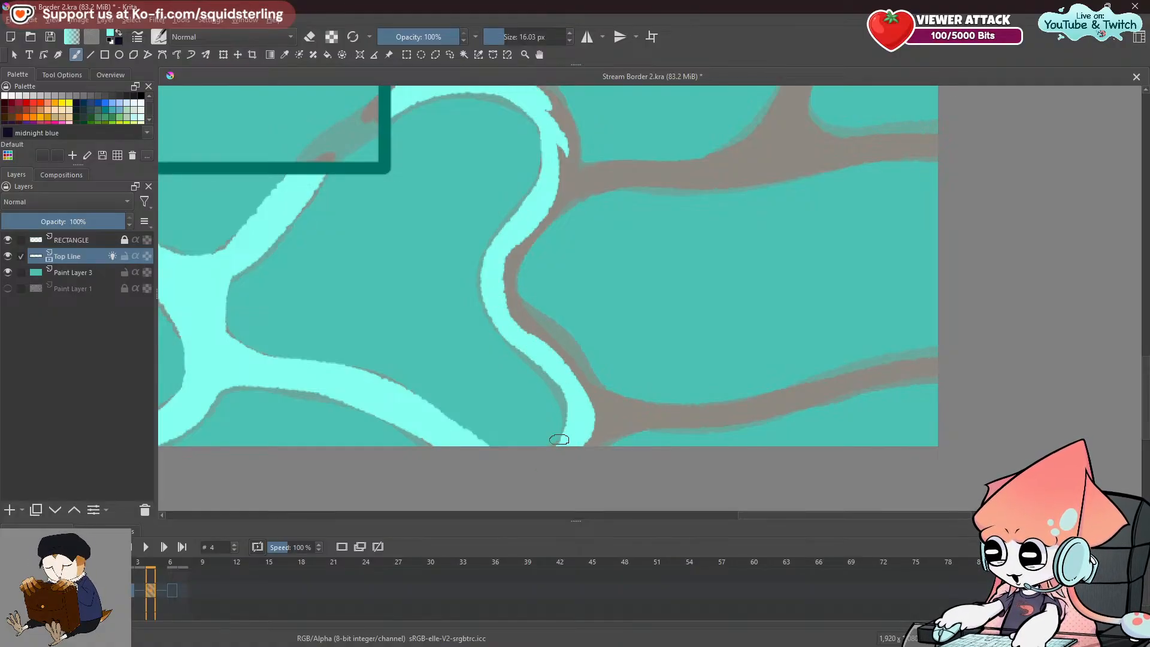
Thicken the S-shaped line's right edge below the bend and fill the junction at the canvas's bottom edge.
mouse_move(515, 235)
mouse_down()
mouse_move(544, 324)
mouse_move(521, 333)
mouse_up()
key(ctrl+z)
drag(509, 273, 551, 341)
key(ctrl+z)
drag(506, 277, 578, 368)
drag(506, 301, 604, 419)
key(ctrl+z)
drag(509, 297, 604, 418)
mouse_move(568, 353)
mouse_down()
mouse_move(600, 421)
mouse_move(590, 448)
mouse_up()
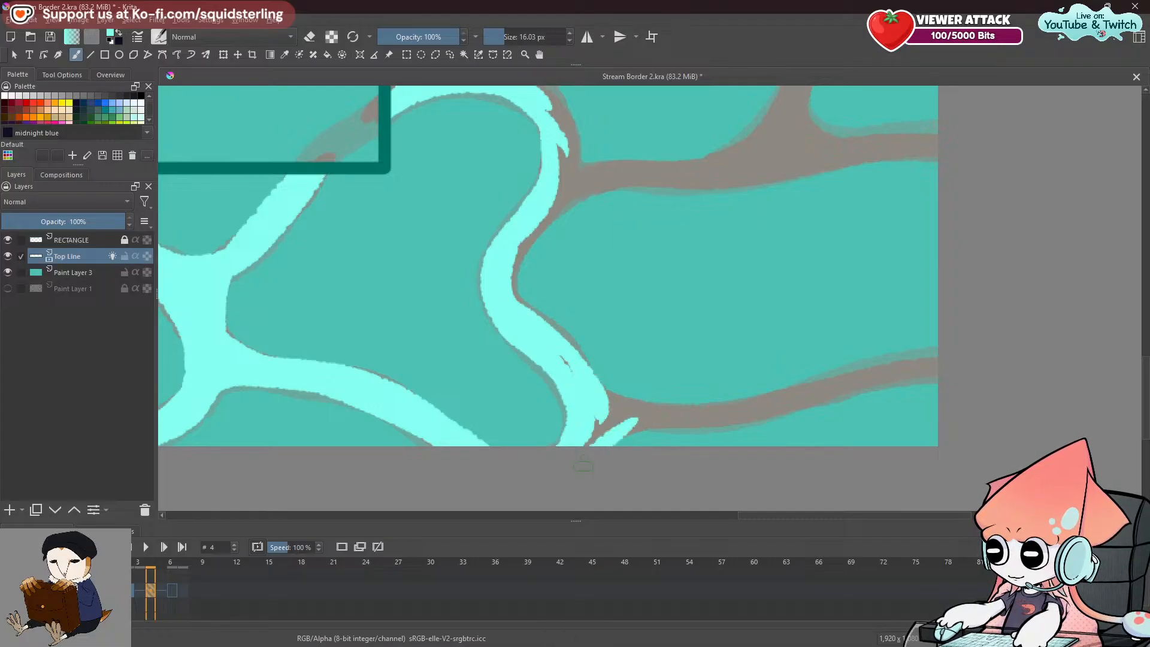
key(ctrl+z)
mouse_move(643, 421)
mouse_down()
mouse_move(590, 450)
mouse_move(613, 441)
mouse_move(594, 438)
mouse_up()
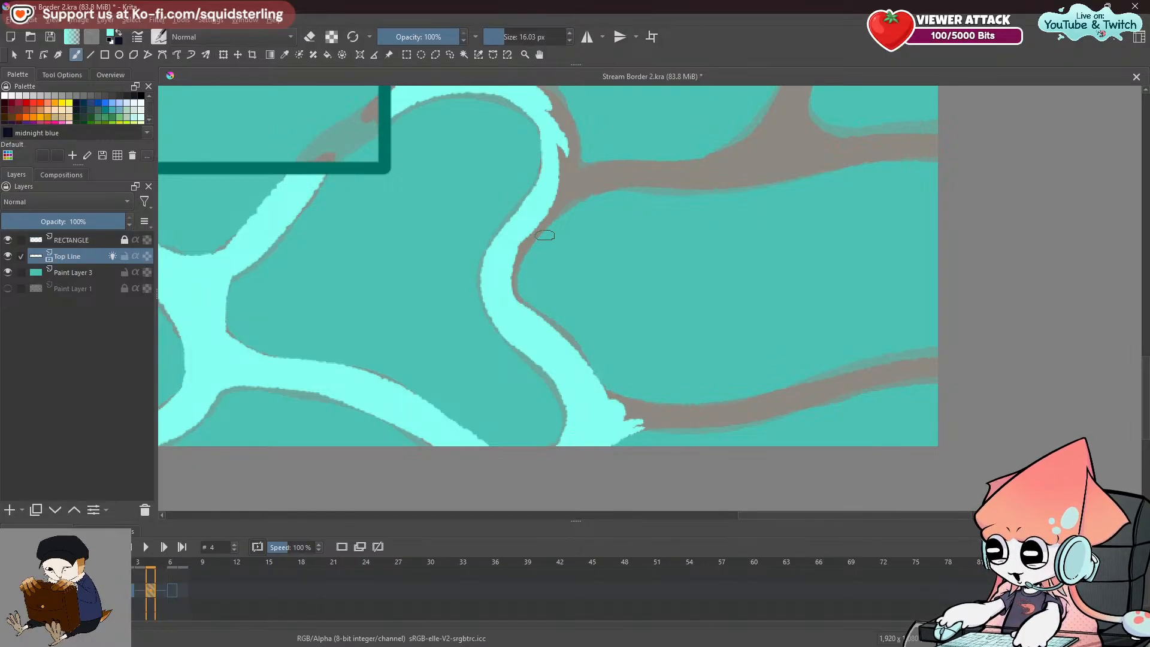
Thicken the right side of the S-shaped line at the inward bend to match the guide.
drag(542, 227, 520, 305)
key(ctrl+z)
drag(551, 209, 521, 305)
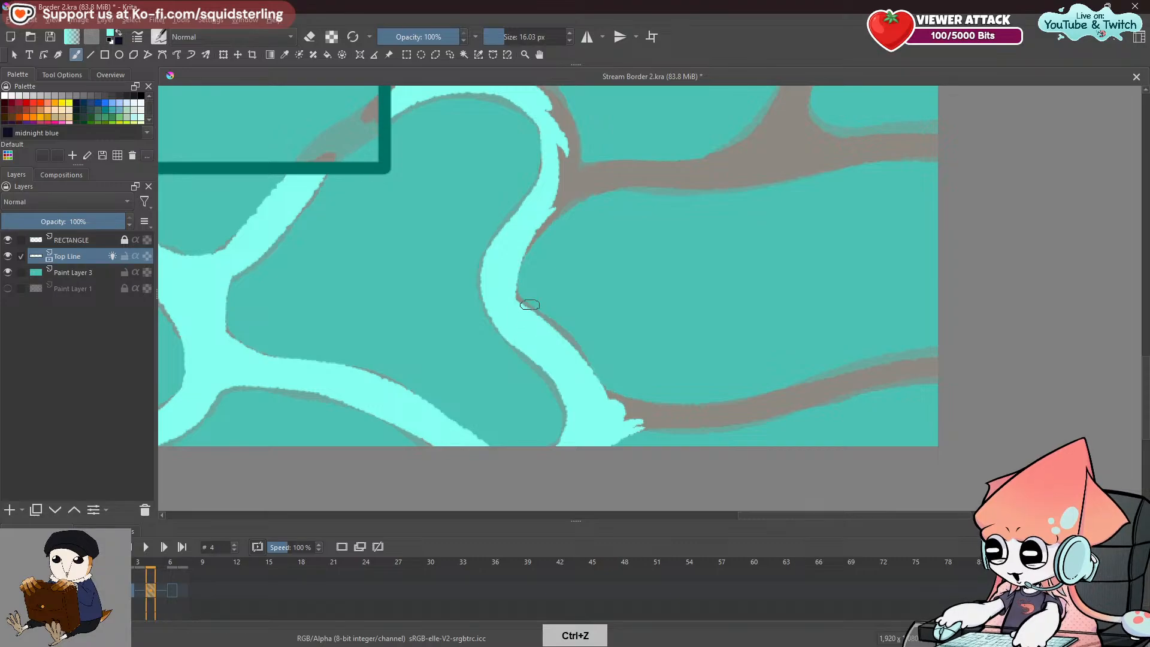
key(ctrl+z)
drag(516, 254, 533, 308)
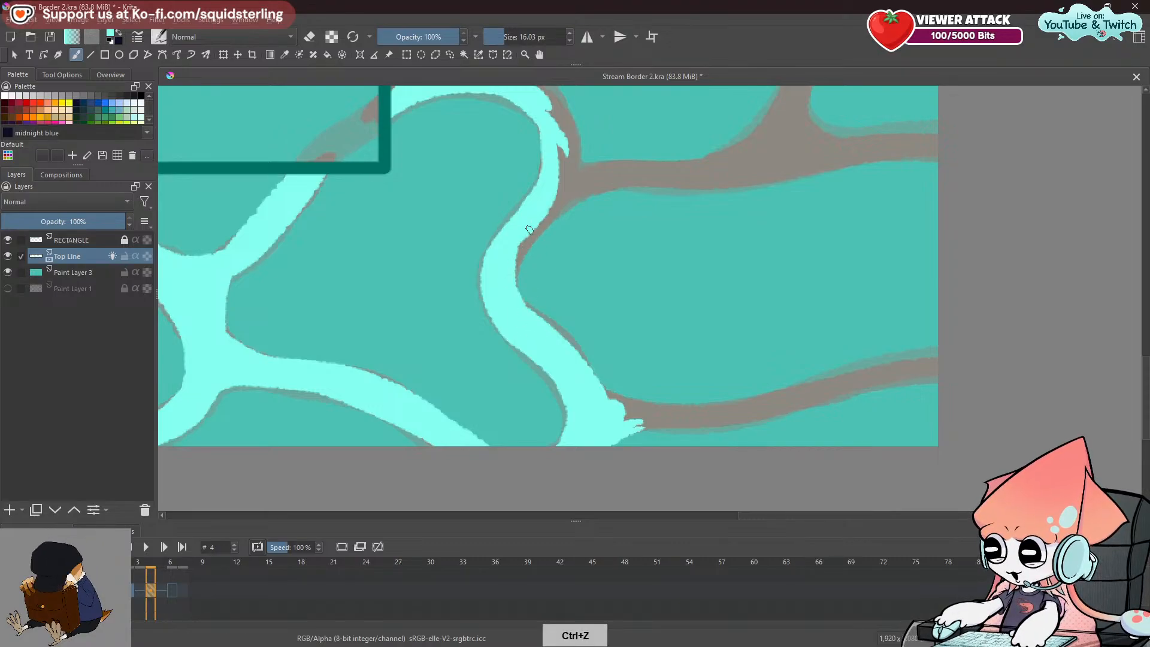
drag(530, 228, 508, 299)
Paint a tapered stroke from the bend up along the lower edge of the horizontal branch's start, redoing misplaced strokes.
mouse_move(588, 204)
mouse_down()
mouse_move(536, 234)
mouse_move(515, 278)
mouse_up()
key(ctrl+z)
key(ctrl+z)
drag(599, 187, 507, 274)
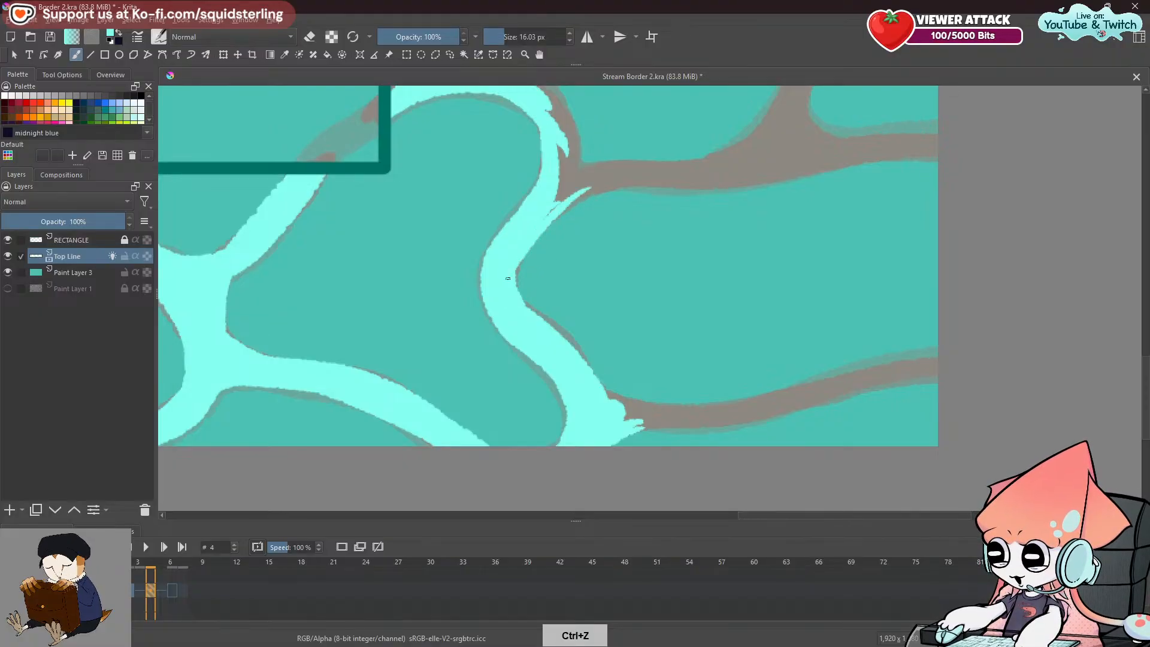
key(ctrl+z)
drag(599, 187, 514, 298)
key(ctrl+z)
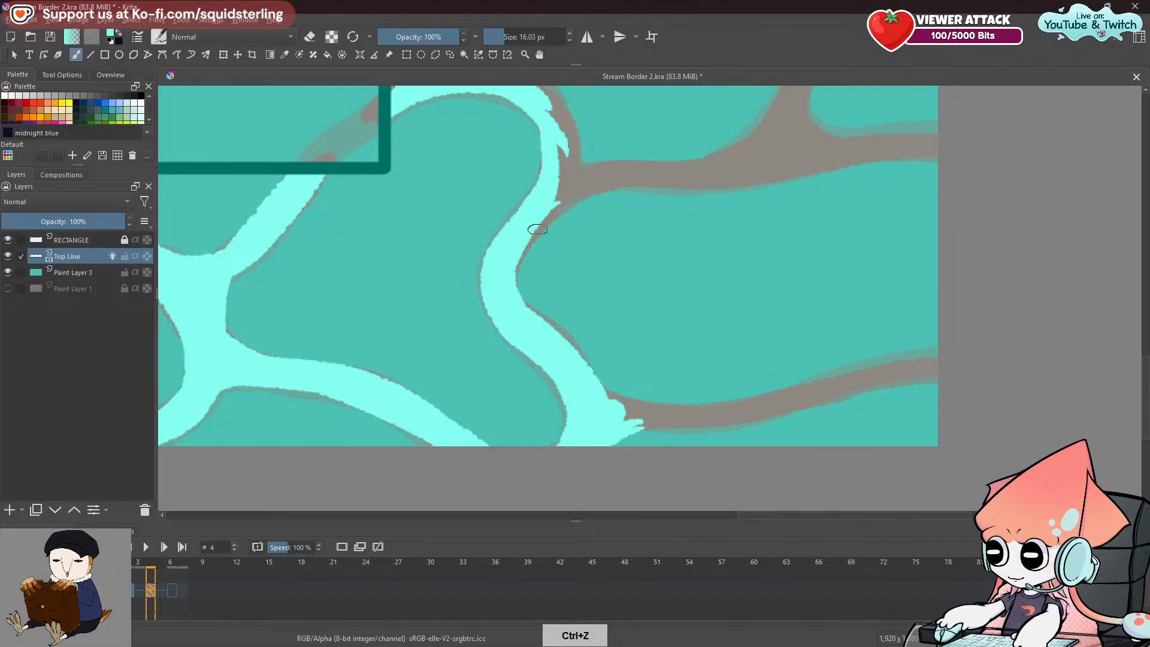
drag(610, 180, 553, 215)
Paint the lower edge of the branch from the bottom junction to the canvas's right edge, redoing strokes until they follow the guide.
key(space)
drag(667, 256, 513, 281)
mouse_move(432, 397)
mouse_down()
mouse_move(481, 425)
mouse_move(664, 447)
mouse_up()
key(ctrl+z)
key(ctrl+z)
drag(561, 454, 685, 427)
key(ctrl+z)
mouse_move(474, 453)
mouse_down()
mouse_move(597, 449)
mouse_move(655, 428)
mouse_move(615, 447)
mouse_up()
key(ctrl+z)
key(ctrl+z)
drag(473, 461, 554, 447)
key(ctrl+z)
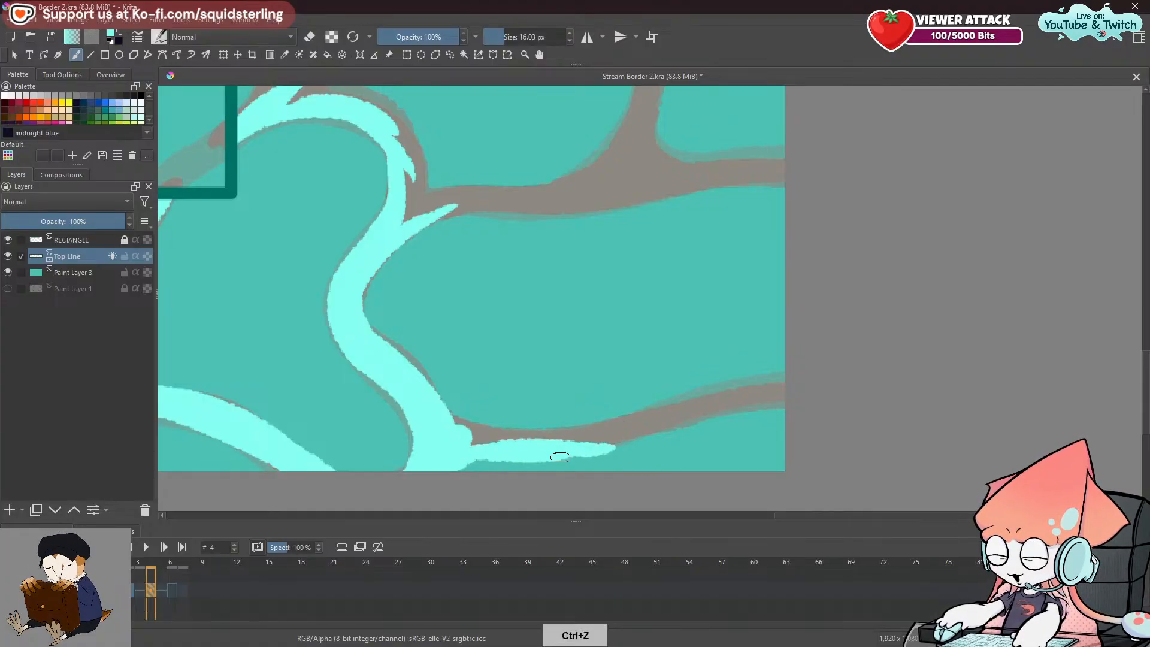
drag(470, 460, 769, 421)
key(ctrl+z)
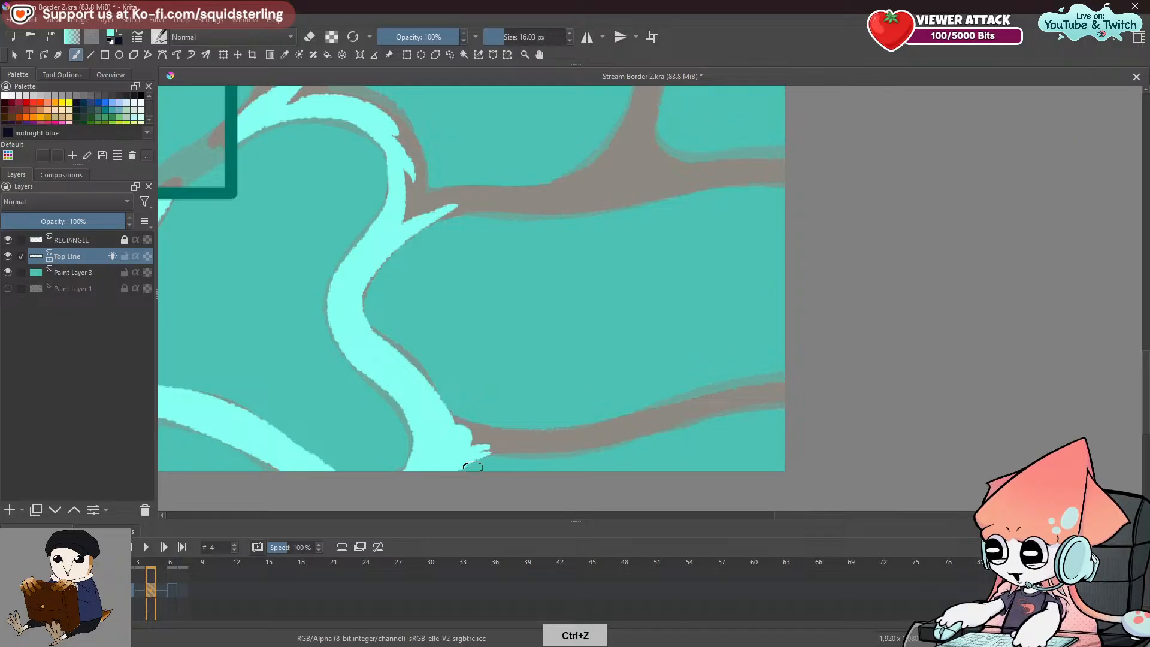
drag(473, 459, 677, 432)
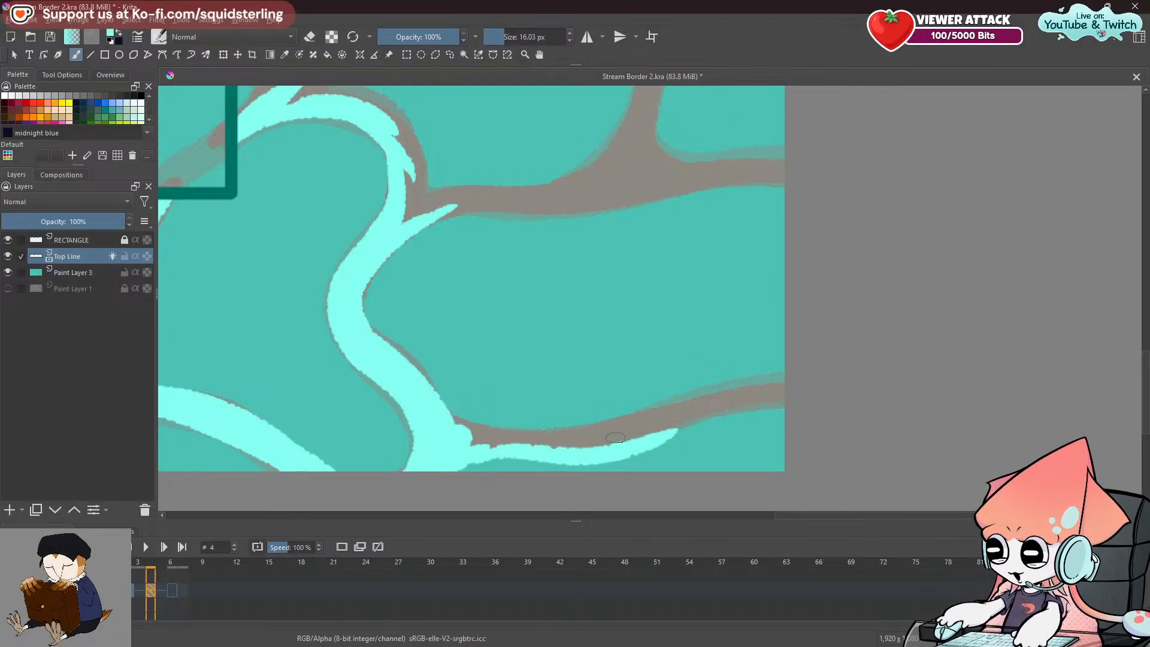
key(ctrl+z)
mouse_move(474, 458)
mouse_down()
mouse_move(557, 460)
mouse_move(629, 442)
mouse_up()
key(ctrl+z)
drag(483, 456, 667, 427)
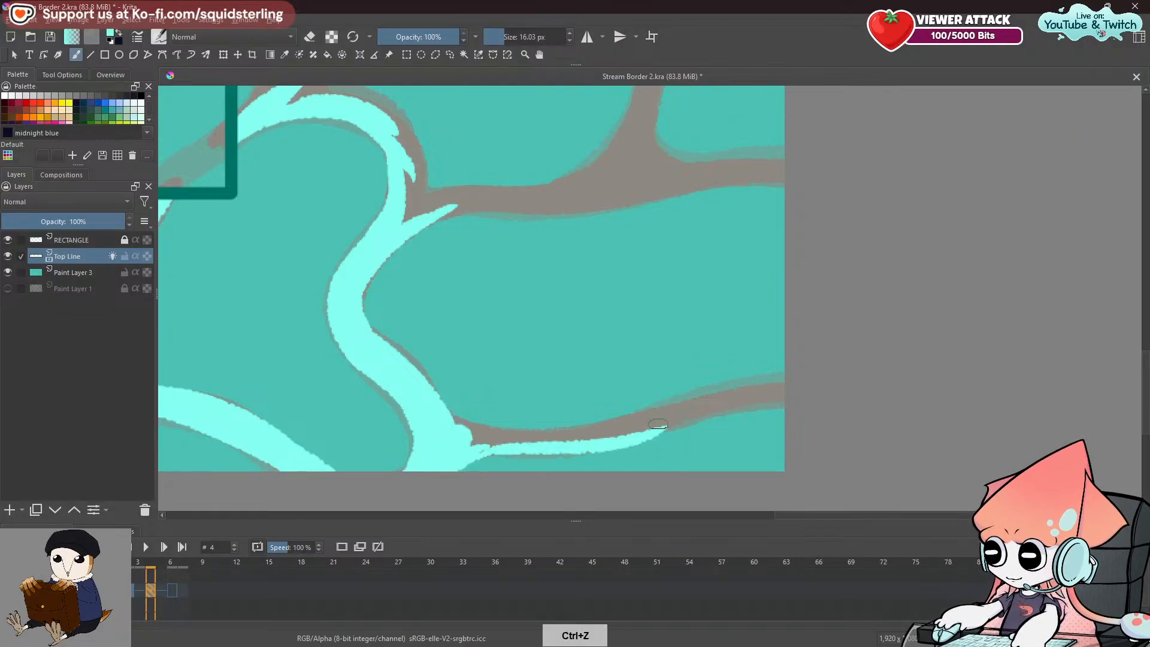
key(ctrl+z)
drag(473, 458, 625, 434)
key(ctrl+z)
drag(519, 452, 779, 400)
key(ctrl+z)
mouse_move(509, 450)
mouse_down()
mouse_move(712, 407)
mouse_move(822, 409)
mouse_move(493, 450)
mouse_move(695, 399)
mouse_up()
key(ctrl+z)
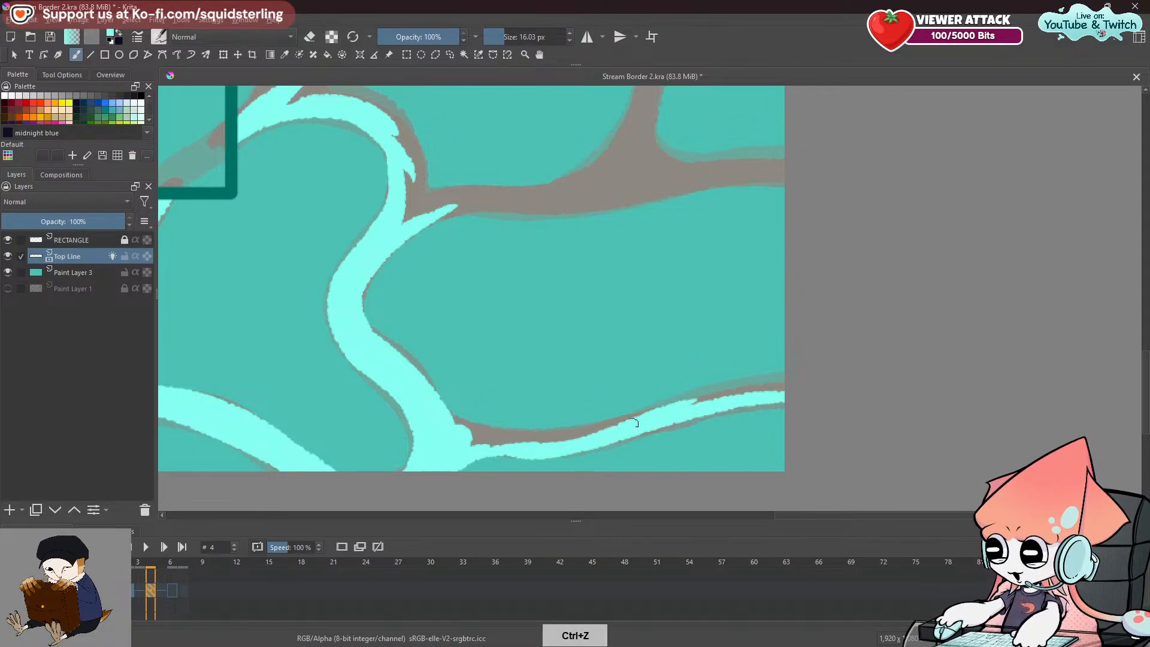
key(ctrl+z)
drag(506, 449, 793, 394)
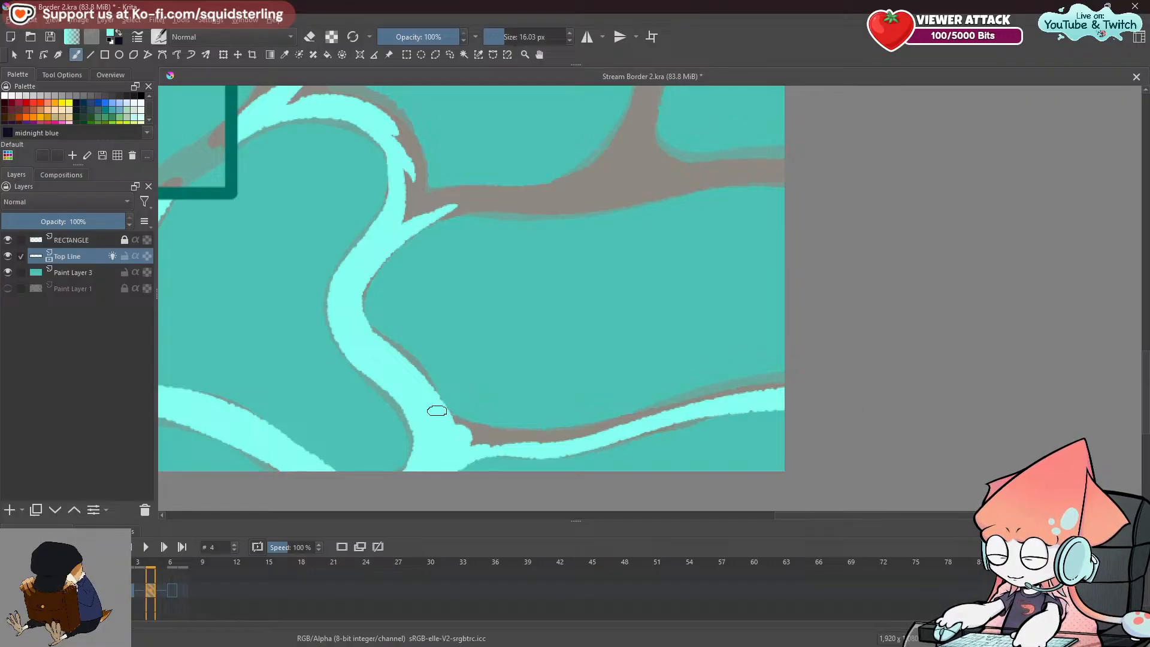
Paint the upper edge of the bottom-right branch from the junction to the canvas's right edge, filling its width.
drag(446, 419, 635, 407)
key(ctrl+z)
drag(447, 425, 574, 434)
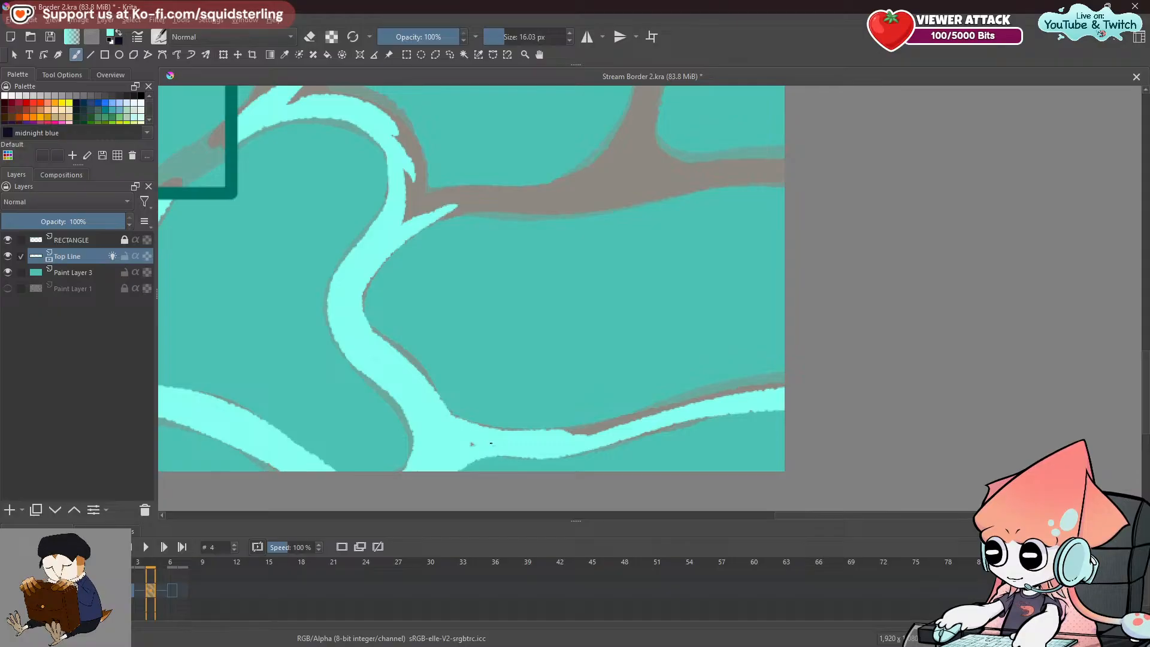
drag(534, 431, 766, 389)
key(ctrl+z)
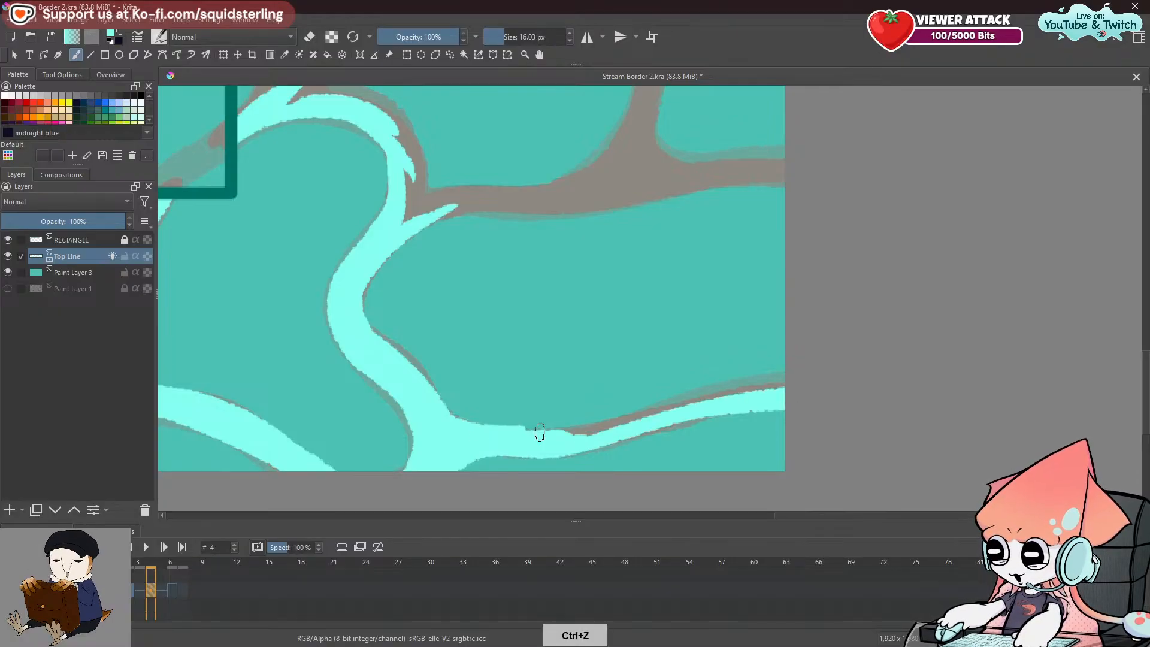
drag(539, 433, 835, 385)
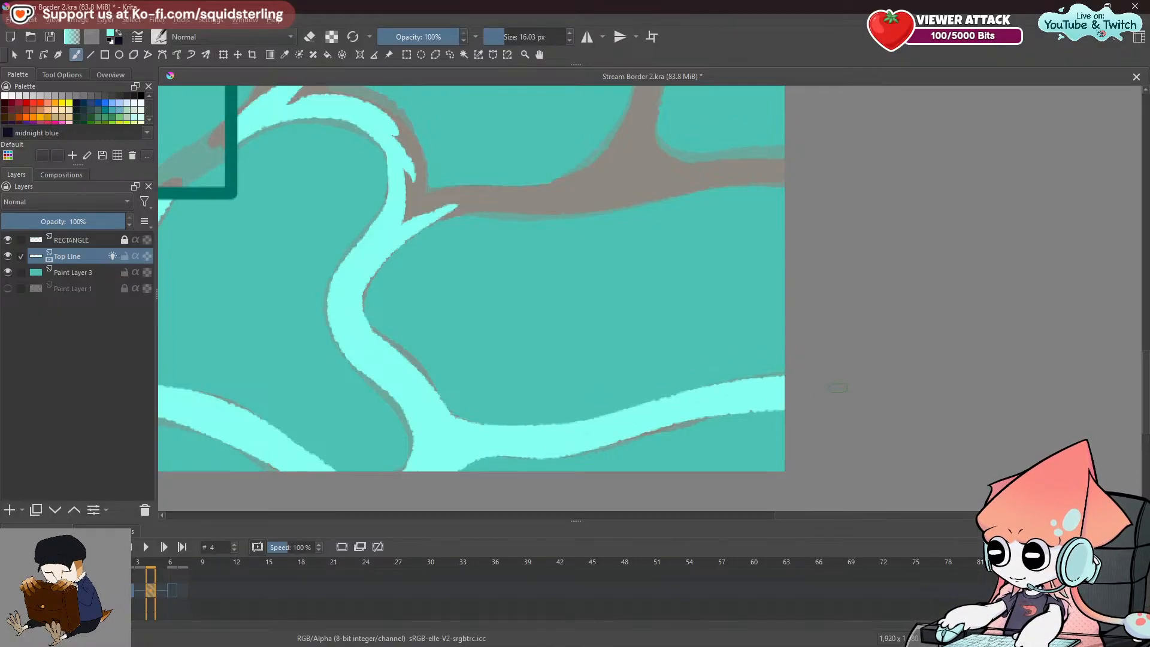
Paint the left edge of the vertical branch beneath the upper rectangle, redoing strokes that miss the guide.
key(space)
drag(559, 182, 659, 321)
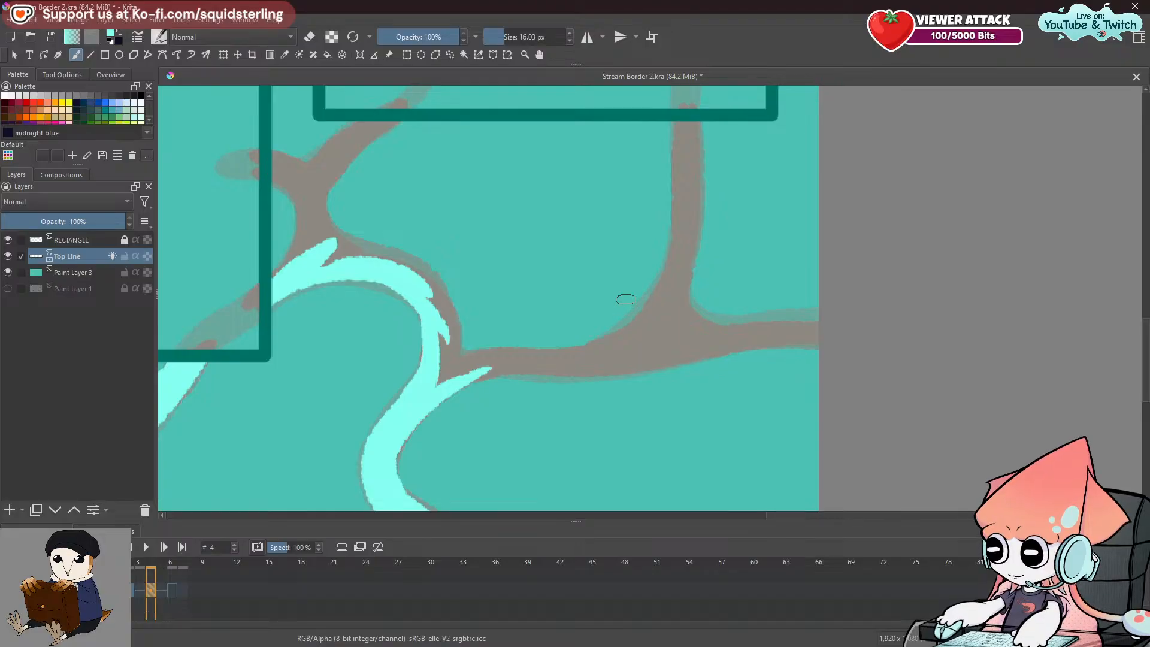
key(space)
mouse_move(644, 264)
mouse_down()
mouse_move(619, 311)
mouse_move(662, 282)
mouse_up()
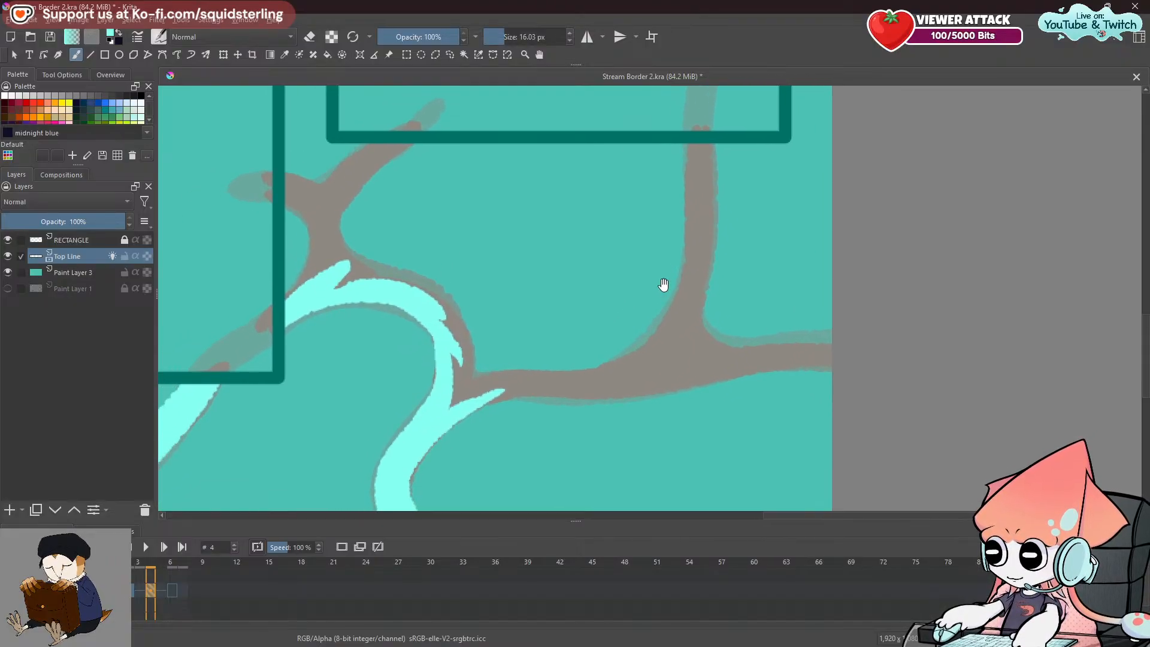
mouse_move(693, 141)
mouse_down()
mouse_move(697, 208)
mouse_move(678, 318)
mouse_up()
key(ctrl+z)
key(ctrl+z)
key(ctrl+z)
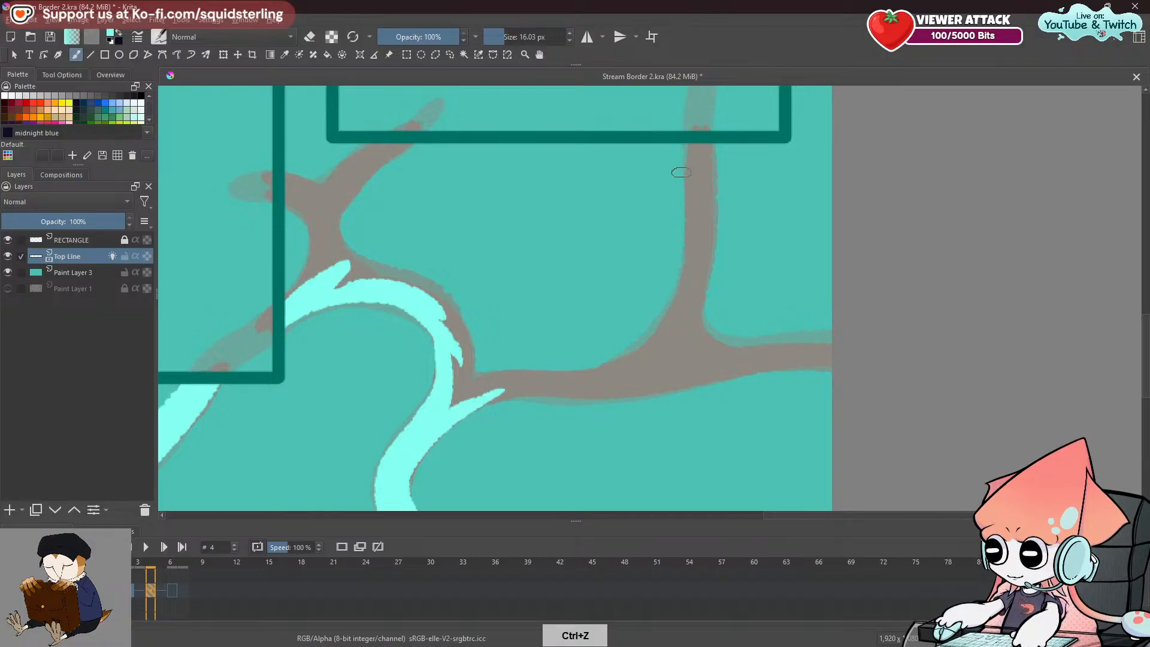
drag(692, 170, 680, 317)
key(ctrl+z)
mouse_move(693, 142)
mouse_down()
mouse_move(694, 308)
mouse_move(692, 226)
mouse_move(679, 301)
mouse_up()
key(ctrl+z)
key(ctrl+z)
drag(693, 142, 687, 312)
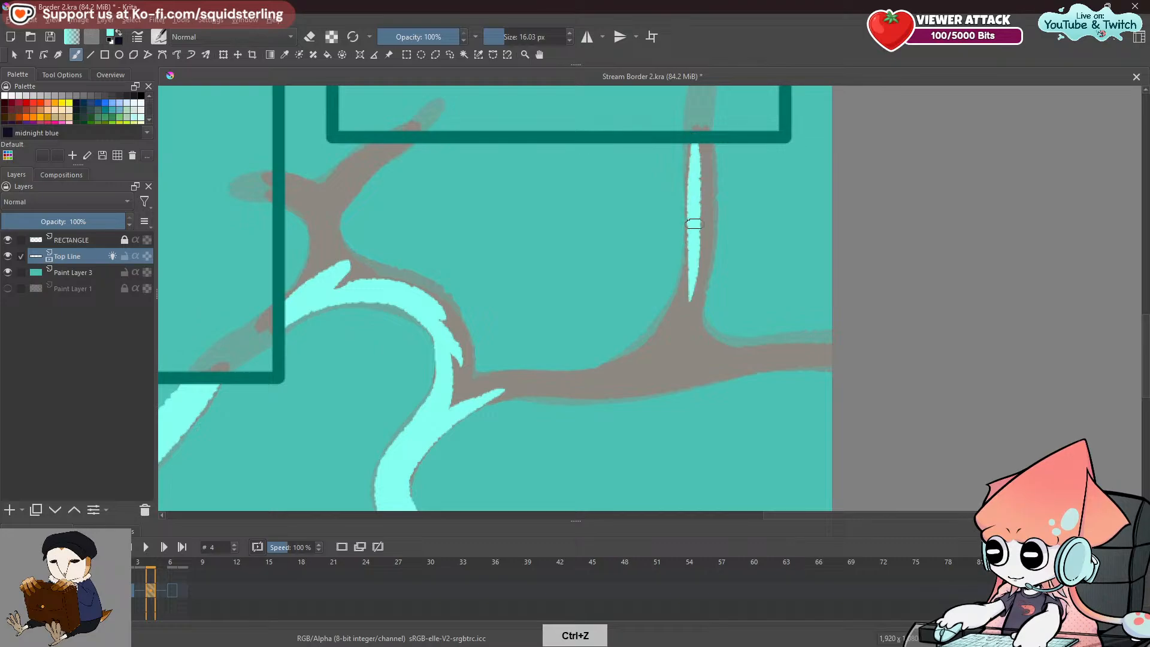
mouse_move(692, 140)
mouse_down()
mouse_move(690, 284)
mouse_move(685, 139)
mouse_move(687, 280)
mouse_move(680, 178)
mouse_move(683, 146)
mouse_move(691, 181)
mouse_move(691, 139)
mouse_move(689, 273)
mouse_up()
key(ctrl+z)
key(ctrl+z)
key(ctrl+z)
Paint a tapered stroke along the upper edge of the horizontal branch's start, redoing it until it follows the onion-skin guide.
drag(482, 379, 676, 376)
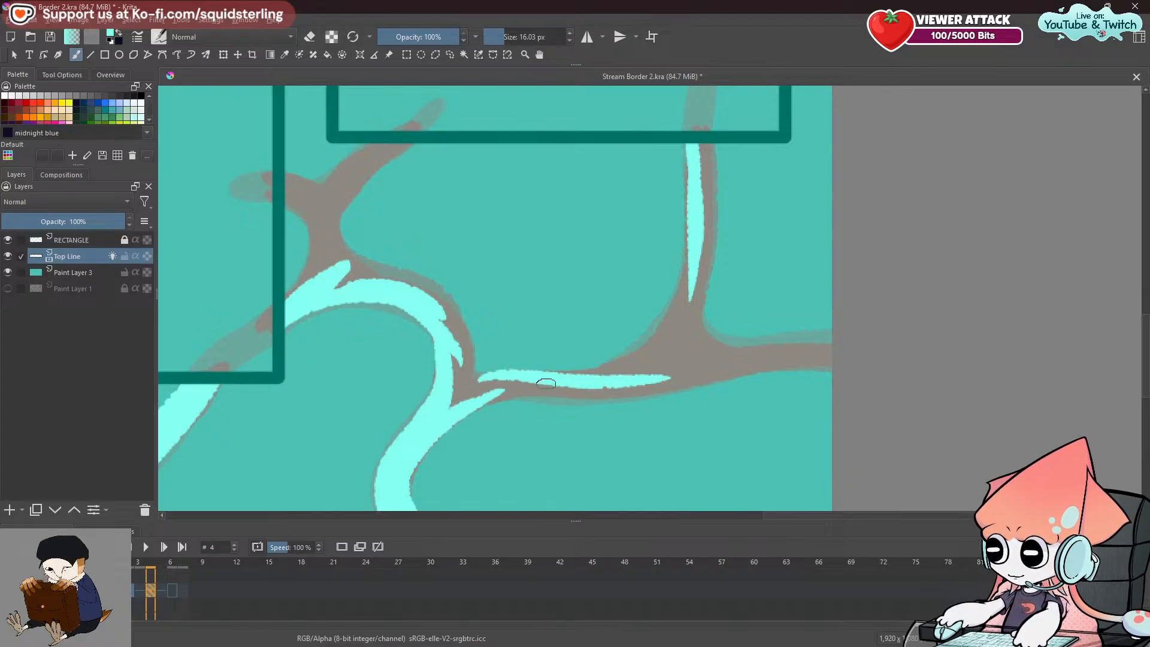
key(ctrl+z)
drag(468, 384, 676, 375)
key(ctrl+z)
drag(520, 365, 647, 360)
key(ctrl+z)
mouse_move(473, 372)
mouse_down()
mouse_move(641, 364)
mouse_move(497, 378)
mouse_move(609, 388)
mouse_up()
key(ctrl+z)
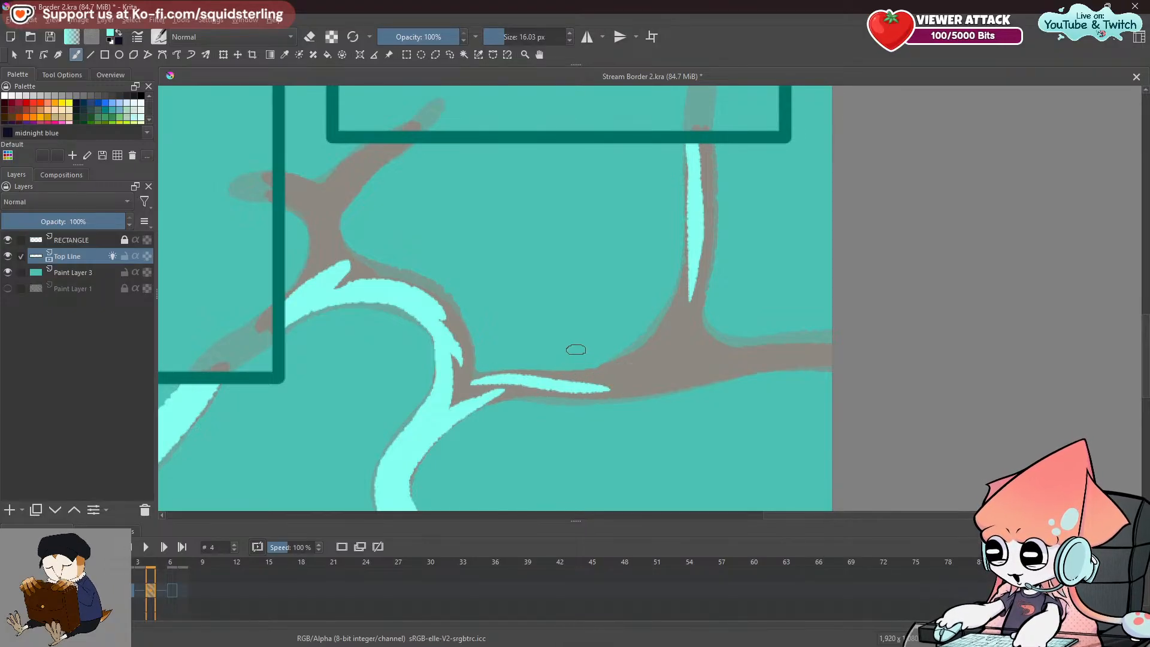
key(ctrl+z)
drag(471, 376, 653, 361)
key(ctrl+z)
drag(470, 383, 642, 364)
key(ctrl+z)
drag(472, 380, 649, 357)
key(ctrl+z)
drag(470, 384, 642, 359)
key(ctrl+z)
mouse_move(471, 380)
mouse_down()
mouse_move(604, 370)
mouse_move(587, 382)
mouse_move(497, 373)
mouse_move(647, 368)
mouse_up()
key(ctrl+z)
key(ctrl+z)
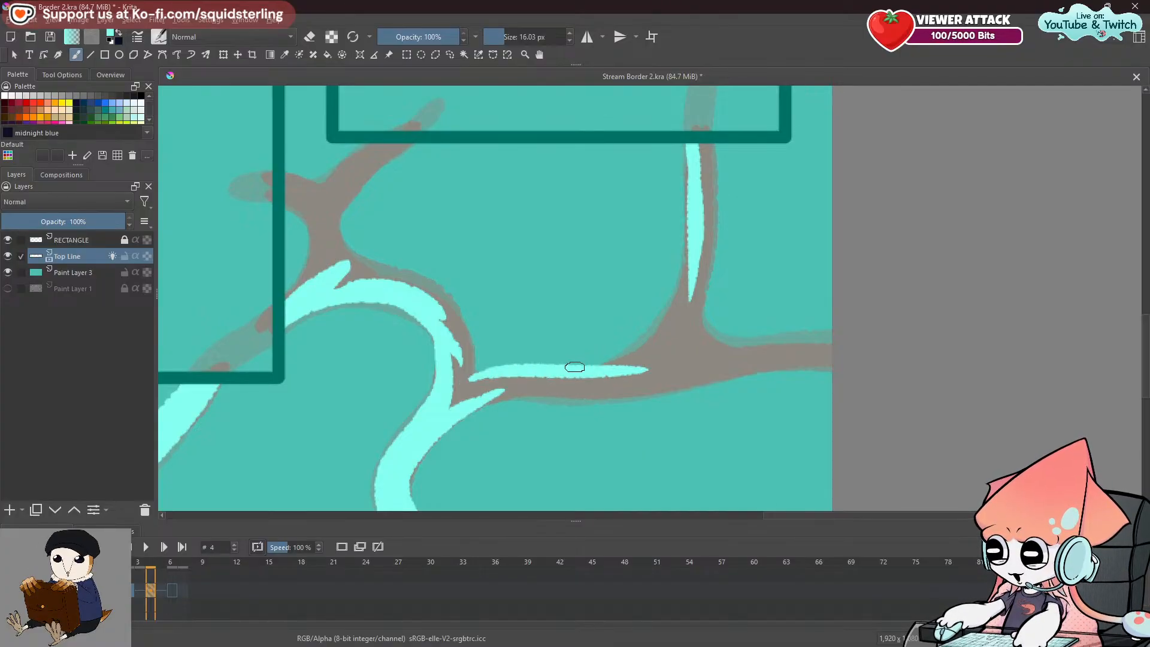
key(ctrl+z)
drag(470, 381, 615, 370)
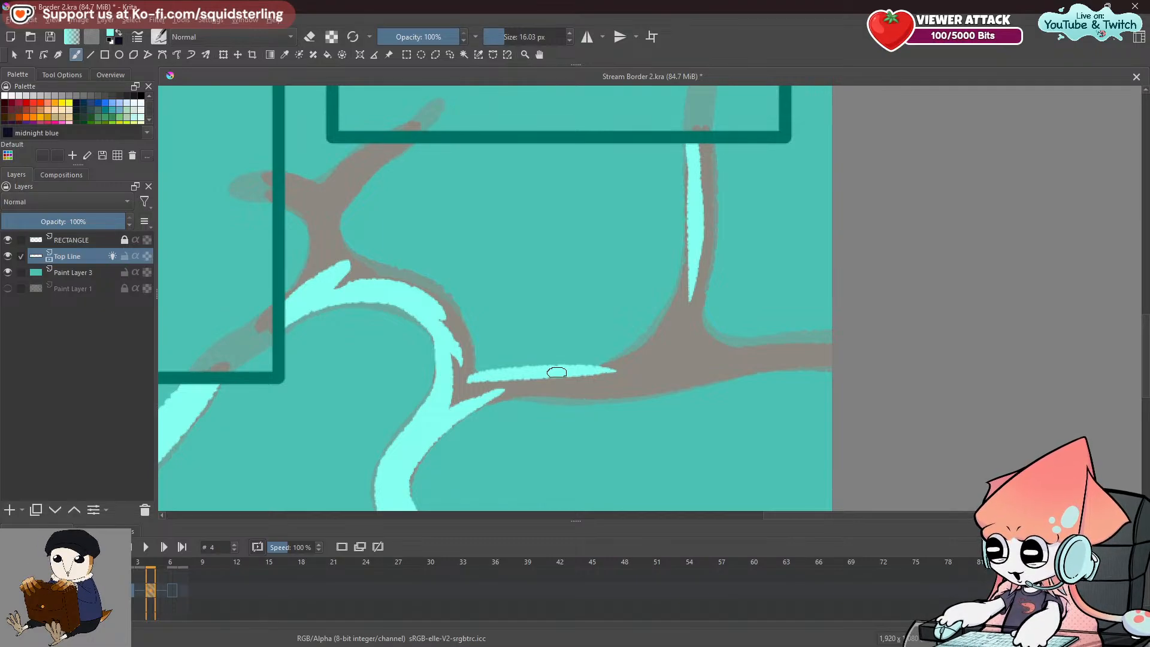
Paint the curve joining the horizontal branch's upper edge to the left edge of the vertical branch, thickening it at the bend.
mouse_move(561, 372)
mouse_down()
mouse_move(626, 353)
mouse_move(669, 321)
mouse_up()
drag(691, 233, 662, 326)
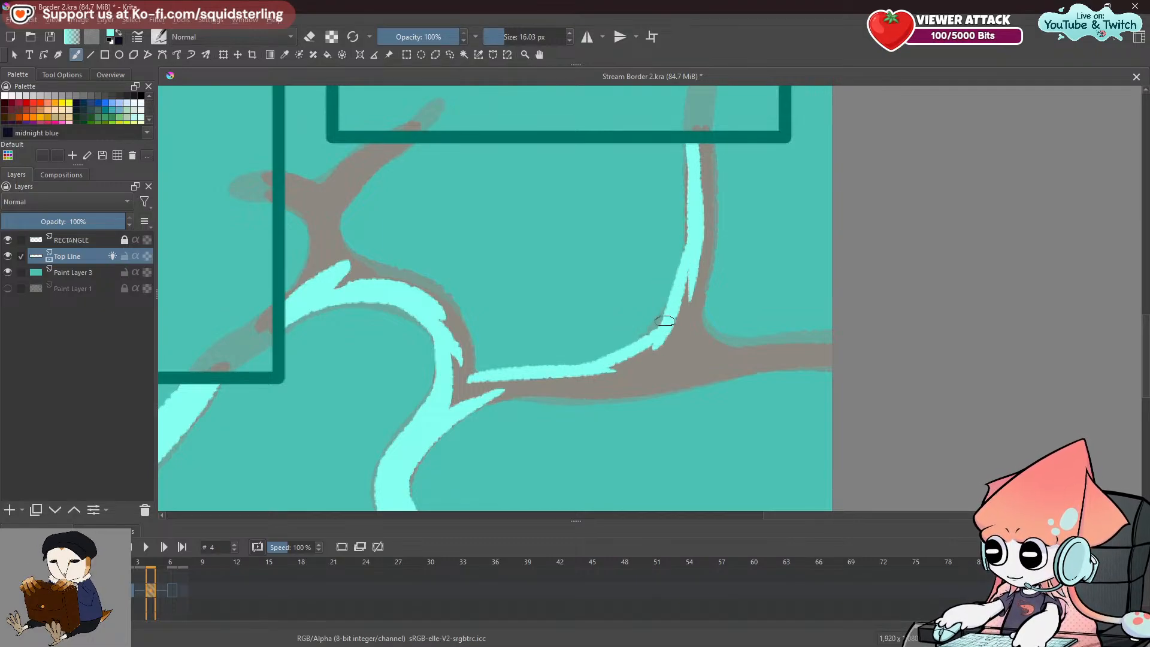
key(ctrl+z)
drag(691, 221, 633, 366)
drag(673, 325, 635, 365)
drag(686, 271, 654, 331)
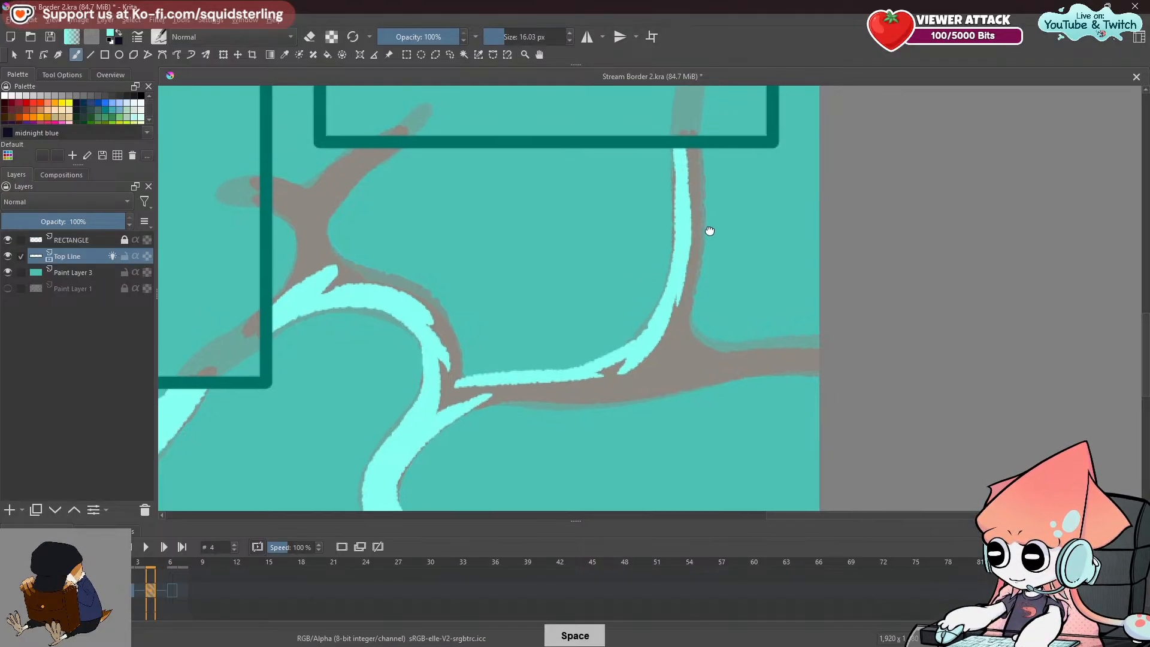
Paint the right side of the vertical branch up to the upper rectangle, filling its width and redoing misplaced strokes.
drag(700, 229, 529, 236)
drag(527, 168, 502, 367)
key(ctrl+z)
drag(531, 153, 506, 414)
key(ctrl+z)
mouse_move(529, 146)
mouse_down()
mouse_move(520, 317)
mouse_move(493, 383)
mouse_move(527, 228)
mouse_up()
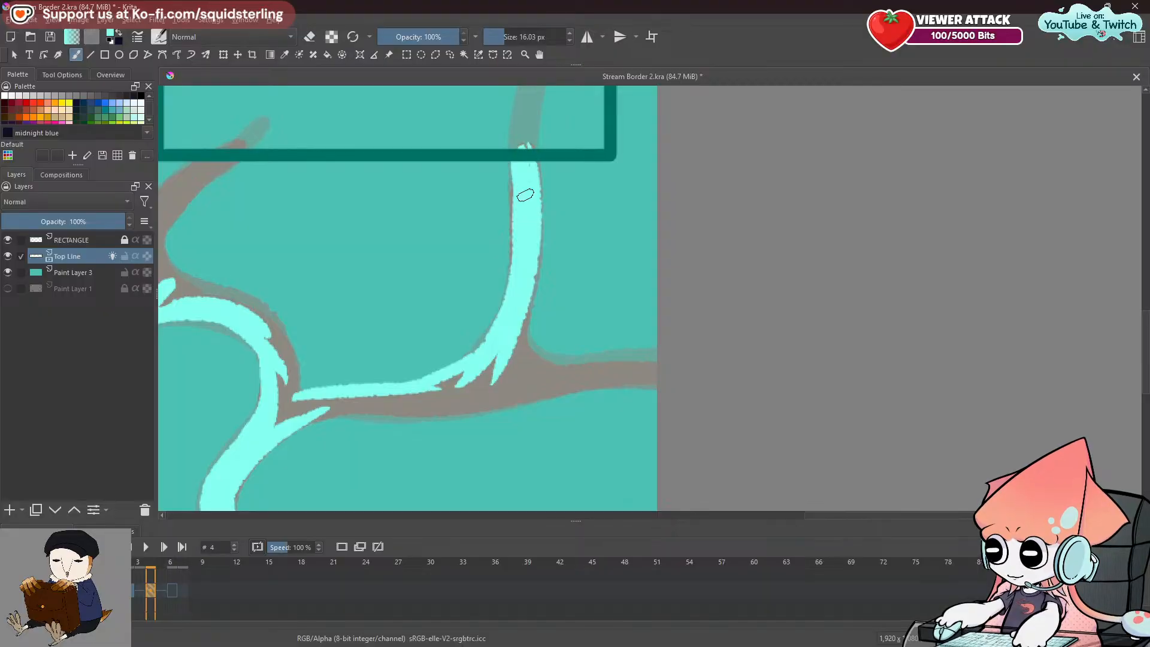
Fill the junction below the vertical branch and the body of the horizontal branch, undoing strokes that miss the guide.
drag(522, 340, 527, 377)
key(ctrl+z)
mouse_move(533, 269)
mouse_down()
mouse_move(521, 335)
mouse_move(530, 375)
mouse_up()
mouse_move(519, 318)
mouse_down()
mouse_move(613, 378)
mouse_move(523, 338)
mouse_move(580, 378)
mouse_move(527, 344)
mouse_move(561, 378)
mouse_move(653, 358)
mouse_move(603, 364)
mouse_move(657, 381)
mouse_move(548, 382)
mouse_up()
key(ctrl+z)
key(ctrl+z)
key(space)
drag(605, 340, 659, 316)
mouse_move(368, 397)
mouse_down()
mouse_move(410, 389)
mouse_move(360, 400)
mouse_up()
mouse_move(429, 390)
mouse_down()
mouse_move(647, 356)
mouse_move(621, 341)
mouse_move(506, 366)
mouse_move(575, 333)
mouse_move(498, 373)
mouse_move(500, 361)
mouse_up()
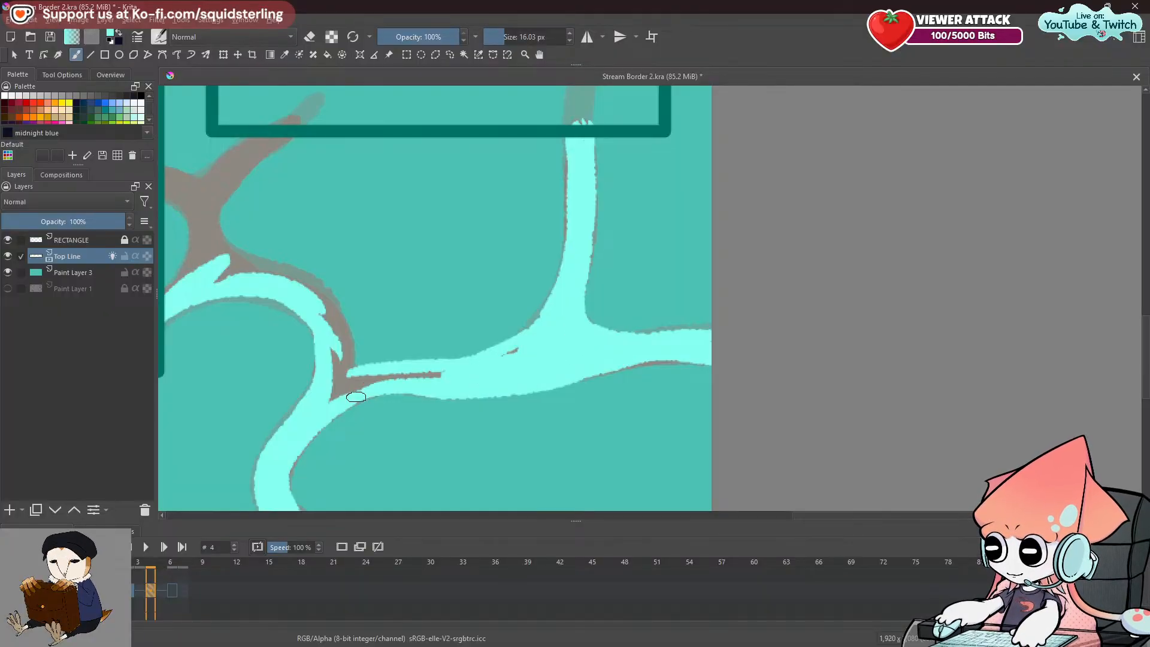
drag(357, 395, 485, 375)
Paint the outer edge of the arch down to the horizontal branch and fill the gap inside it.
key(space)
drag(425, 293, 669, 344)
mouse_move(491, 311)
mouse_down()
mouse_move(589, 412)
mouse_move(587, 435)
mouse_up()
drag(556, 333, 577, 362)
key(ctrl+z)
key(ctrl+z)
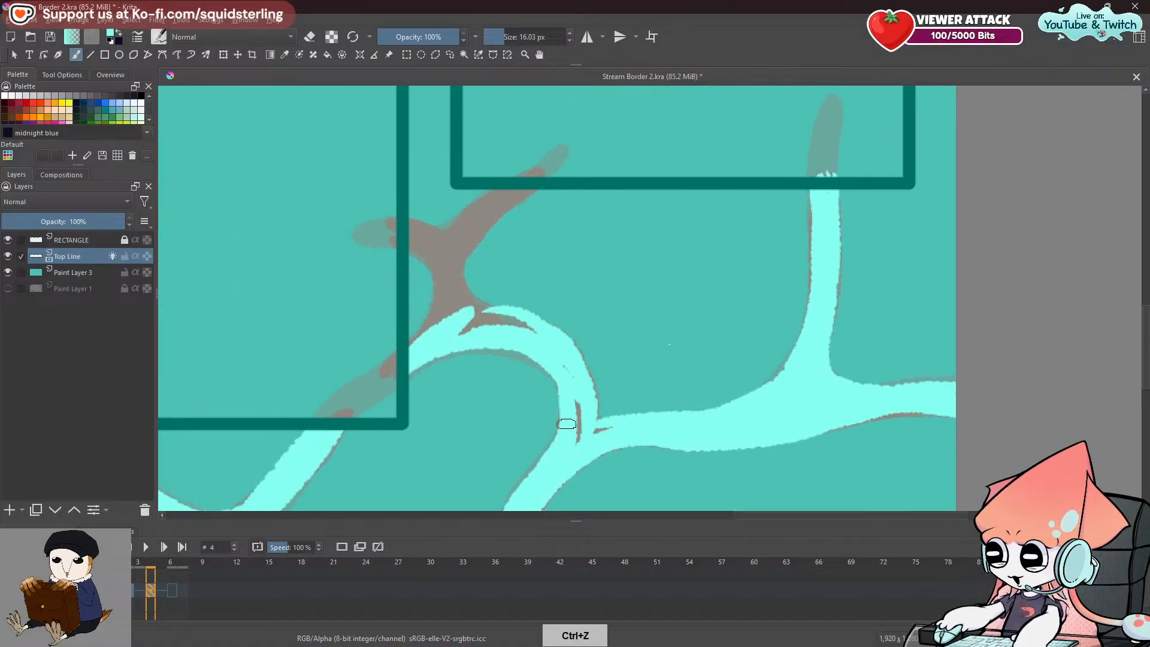
drag(490, 307, 579, 458)
drag(518, 335, 575, 397)
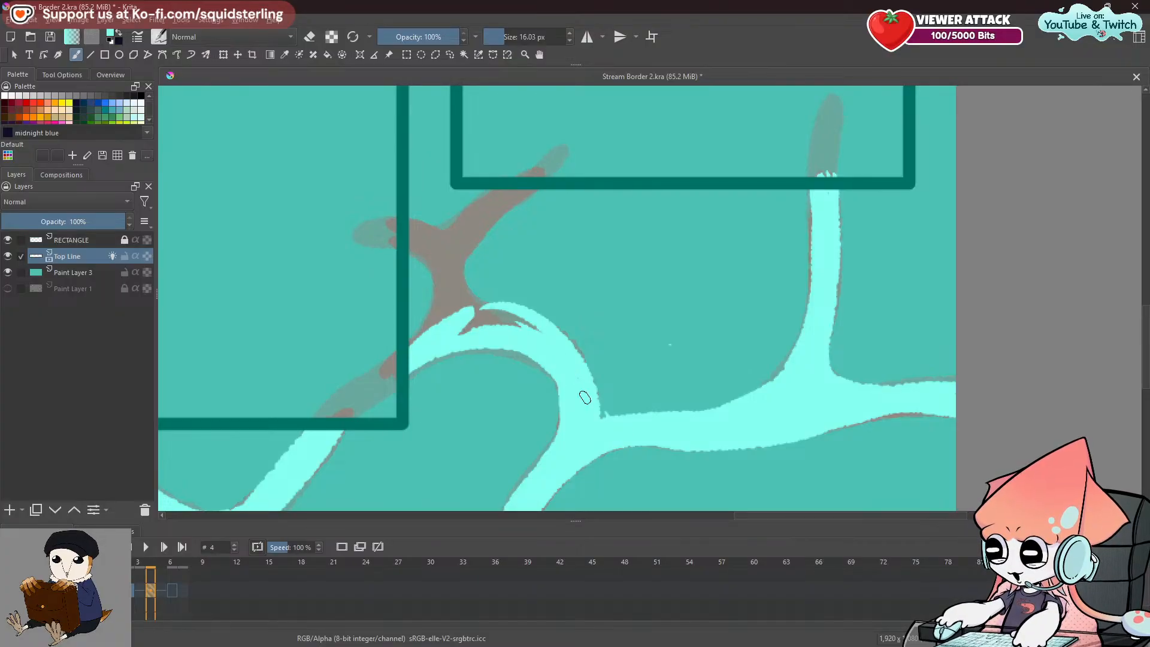
Trim the arch's top outer edge with the eraser, then repaint and fill the arch's crest.
key(e)
drag(492, 305, 551, 319)
key(e)
drag(468, 306, 553, 326)
key(ctrl+z)
key(ctrl+z)
mouse_move(487, 313)
mouse_down()
mouse_move(557, 349)
mouse_move(454, 336)
mouse_up()
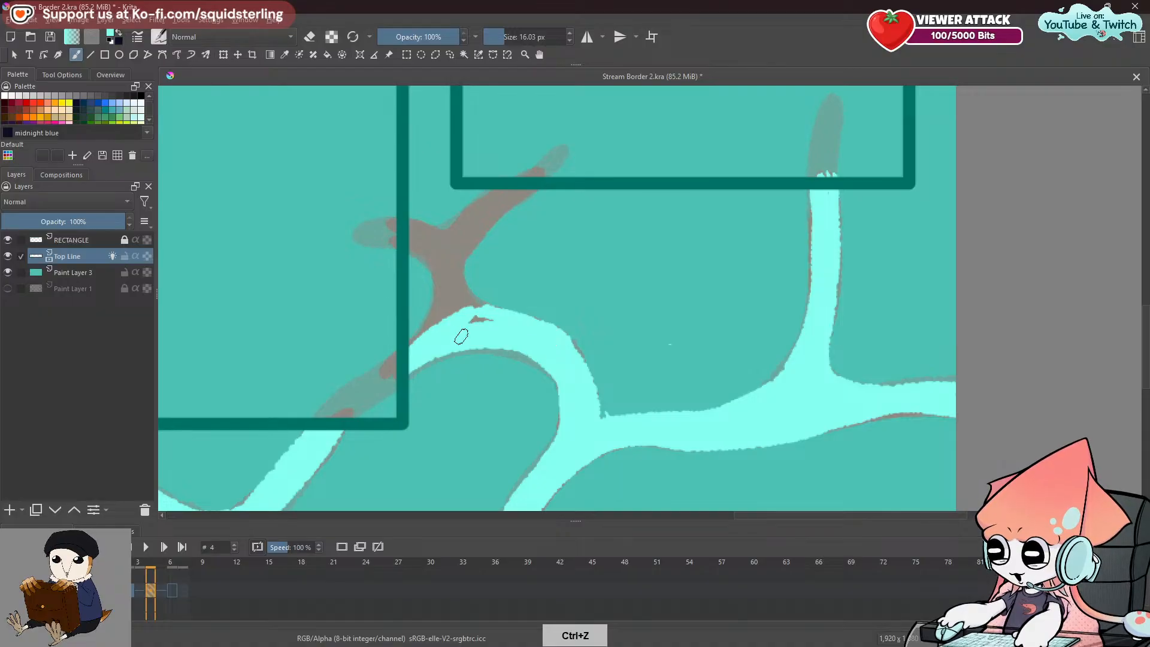
Paint the left edge of the forked branch from the left rectangle down to the arch, redoing strokes that miss the guide.
mouse_move(416, 266)
mouse_down()
mouse_move(446, 266)
mouse_move(458, 318)
mouse_up()
key(ctrl+z)
drag(409, 242, 455, 309)
key(ctrl+z)
drag(407, 248, 448, 316)
key(ctrl+z)
mouse_move(407, 248)
mouse_down()
mouse_move(445, 317)
mouse_move(480, 309)
mouse_up()
key(space)
mouse_move(440, 232)
mouse_down()
mouse_move(388, 311)
mouse_move(416, 318)
mouse_move(465, 252)
mouse_up()
key(ctrl+z)
key(ctrl+z)
Paint and fill the forked branch's arm reaching up to the upper rectangle's lower-left corner, redoing misplaced strokes.
drag(390, 310, 476, 261)
key(ctrl+z)
drag(387, 311, 467, 256)
mouse_move(365, 319)
mouse_down()
mouse_move(396, 328)
mouse_move(459, 285)
mouse_up()
mouse_move(408, 328)
mouse_down()
mouse_move(433, 295)
mouse_move(418, 384)
mouse_move(344, 310)
mouse_move(381, 323)
mouse_move(437, 302)
mouse_up()
key(ctrl+z)
key(ctrl+z)
key(ctrl+z)
mouse_move(398, 362)
mouse_down()
mouse_move(414, 328)
mouse_move(491, 252)
mouse_up()
drag(423, 299, 465, 274)
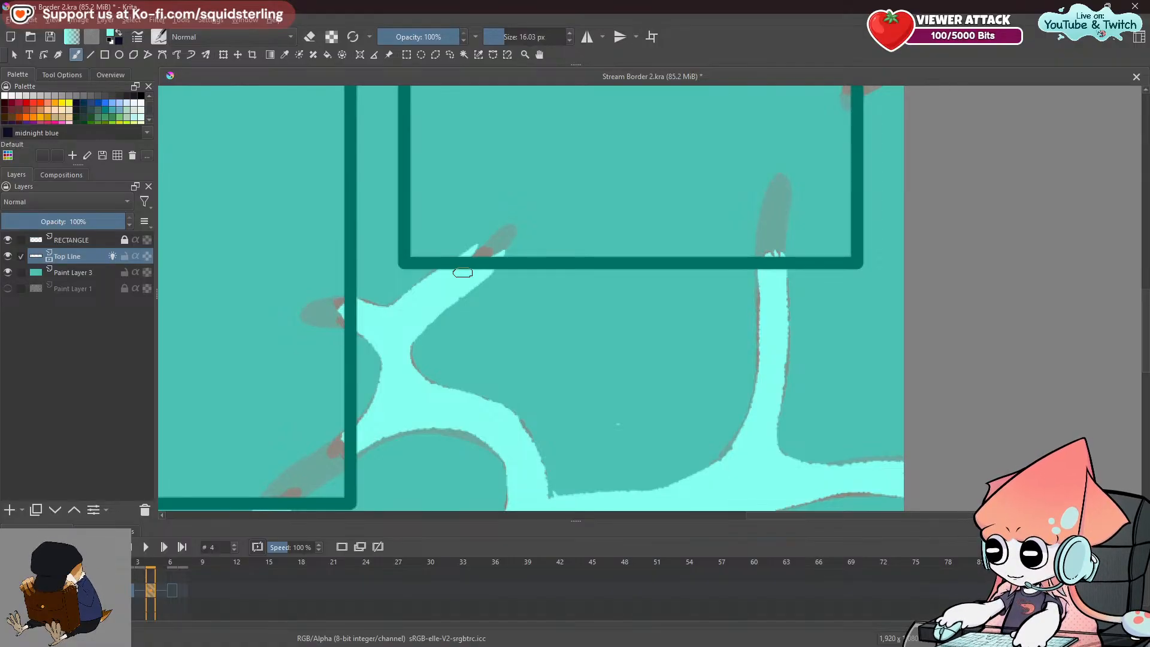
Paint the short tapered ripple crossing the upper rectangle's right side at the canvas edge, redoing misplaced strokes.
key(space)
mouse_move(494, 231)
mouse_down()
mouse_move(472, 241)
mouse_move(369, 395)
mouse_move(419, 390)
mouse_up()
drag(680, 229, 505, 326)
key(ctrl+z)
drag(613, 327, 668, 288)
key(ctrl+z)
mouse_move(613, 327)
mouse_down()
mouse_move(667, 289)
mouse_move(586, 360)
mouse_up()
mouse_move(671, 316)
mouse_down()
mouse_move(607, 353)
mouse_move(625, 347)
mouse_up()
key(ctrl+z)
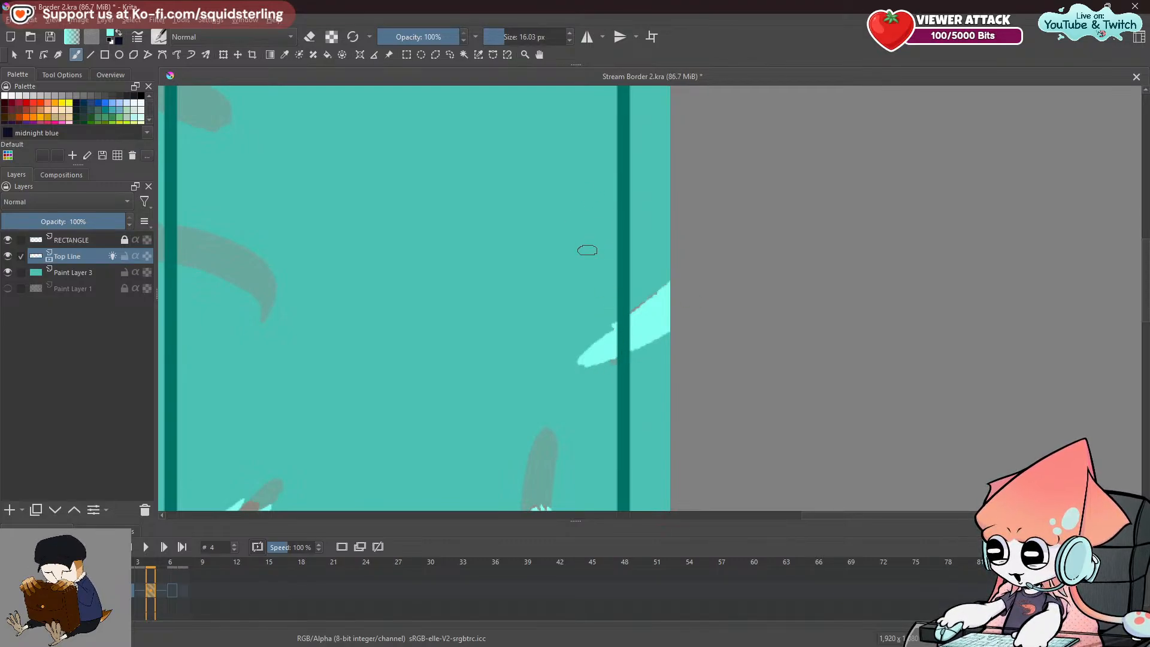
Paint the middle of the arched ripple spanning the gap between the two rectangles.
key(space)
mouse_move(570, 264)
mouse_down()
mouse_move(631, 264)
mouse_move(546, 275)
mouse_move(615, 340)
mouse_up()
mouse_move(503, 410)
mouse_down()
mouse_move(553, 396)
mouse_move(607, 408)
mouse_up()
key(ctrl+z)
mouse_move(509, 405)
mouse_down()
mouse_move(542, 388)
mouse_move(610, 390)
mouse_up()
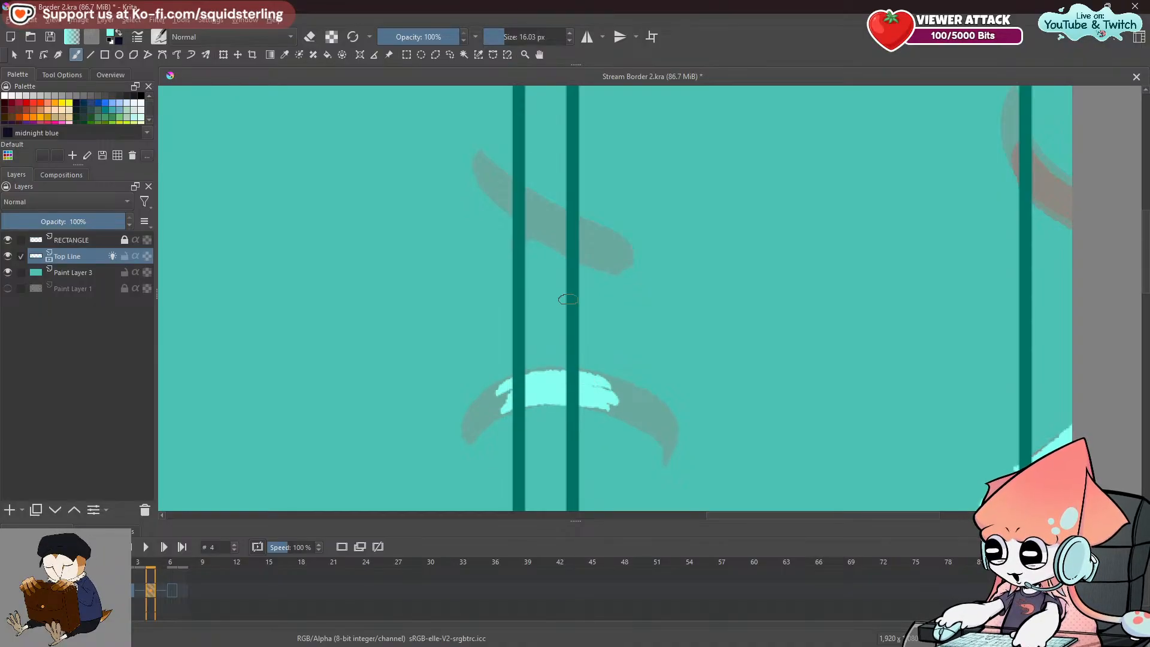
Paint the diagonal ripple crossing the gap between the two rectangles above the arched one.
drag(577, 257, 475, 390)
key(ctrl+z)
mouse_move(449, 339)
mouse_down()
mouse_move(544, 386)
mouse_move(467, 377)
mouse_move(489, 391)
mouse_up()
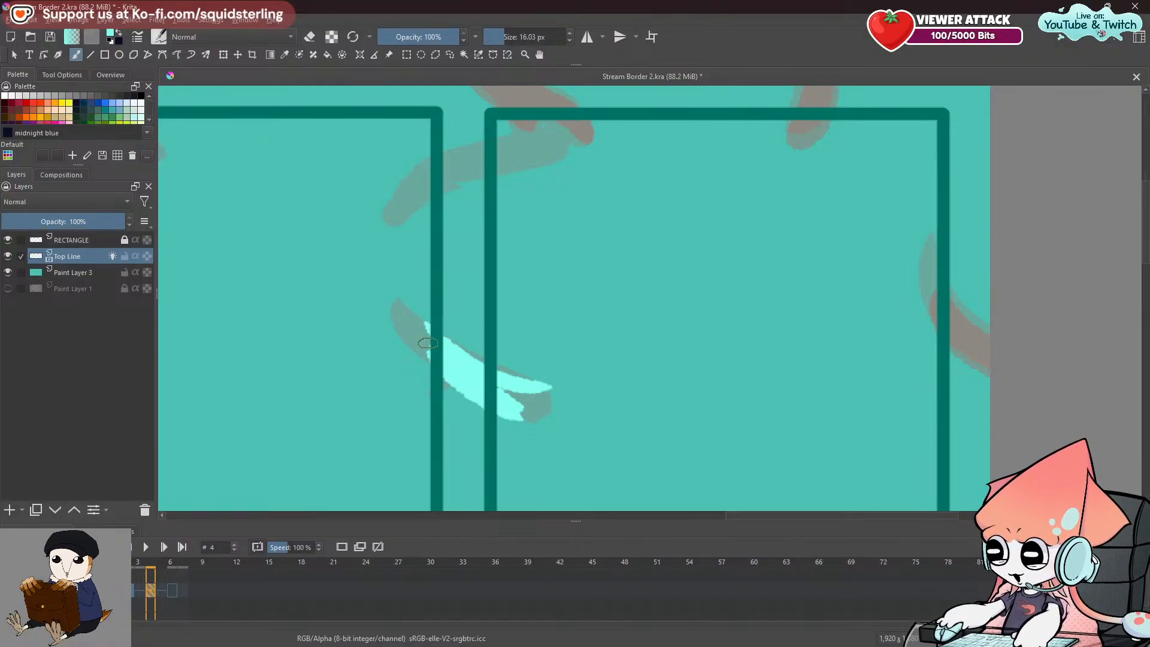
Paint the curved ripple crossing the gap between the rectangles just below their upper corners.
drag(574, 233, 614, 343)
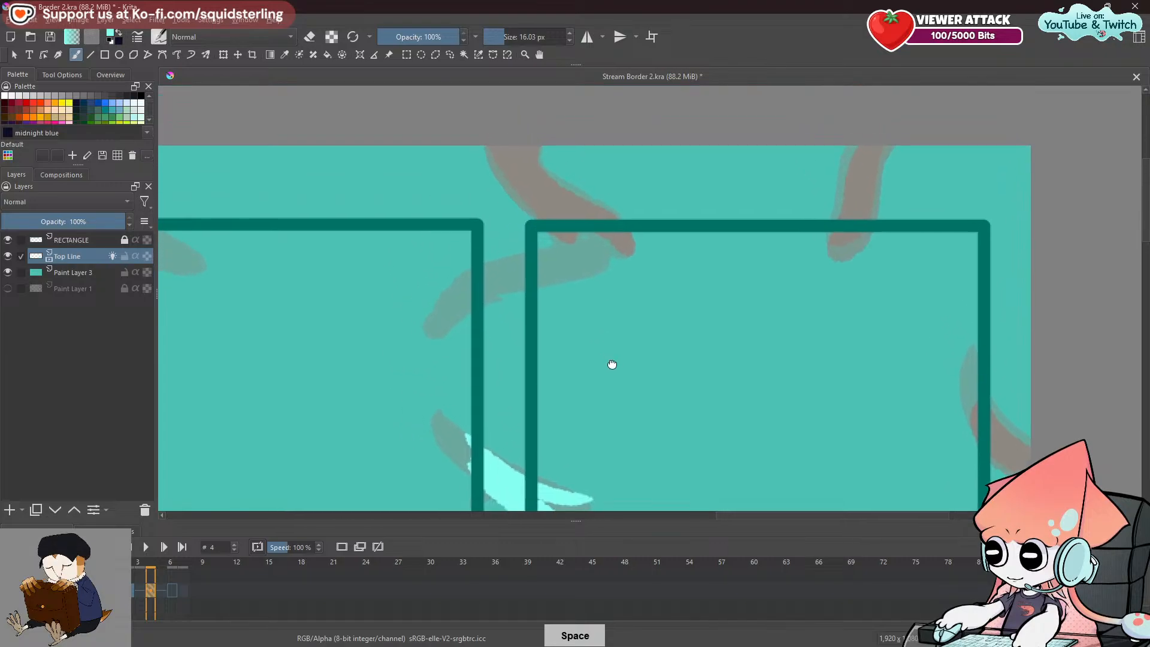
mouse_move(467, 306)
mouse_down()
mouse_move(567, 290)
mouse_move(492, 291)
mouse_move(507, 269)
mouse_move(510, 281)
mouse_move(453, 294)
mouse_move(573, 248)
mouse_up()
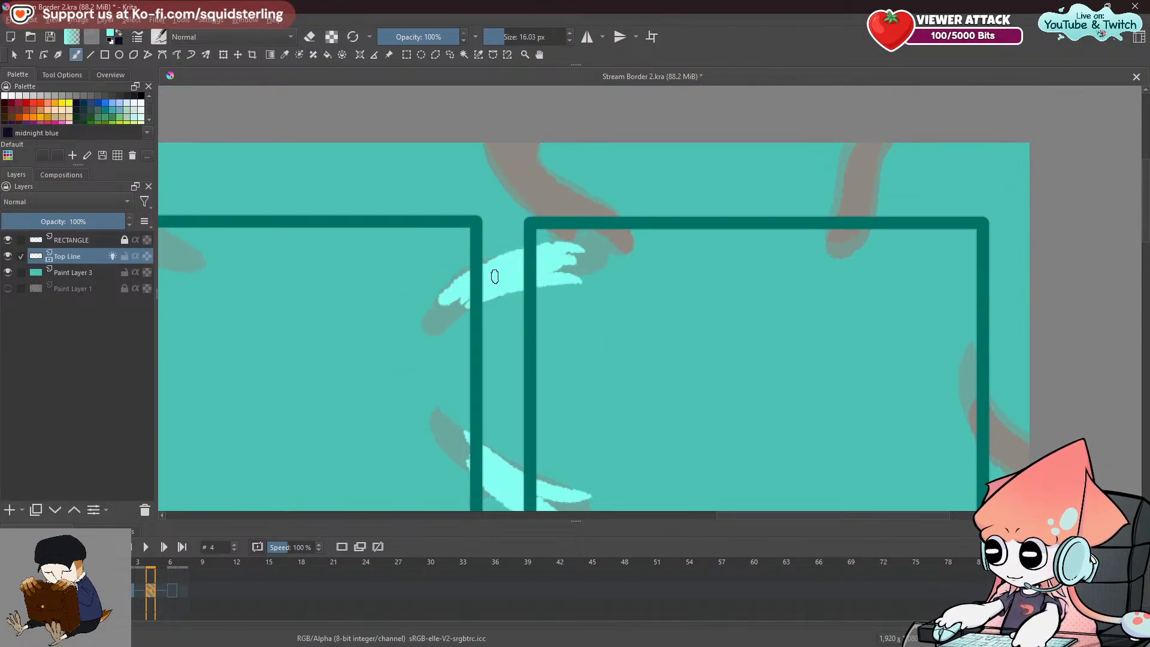
drag(491, 259, 586, 250)
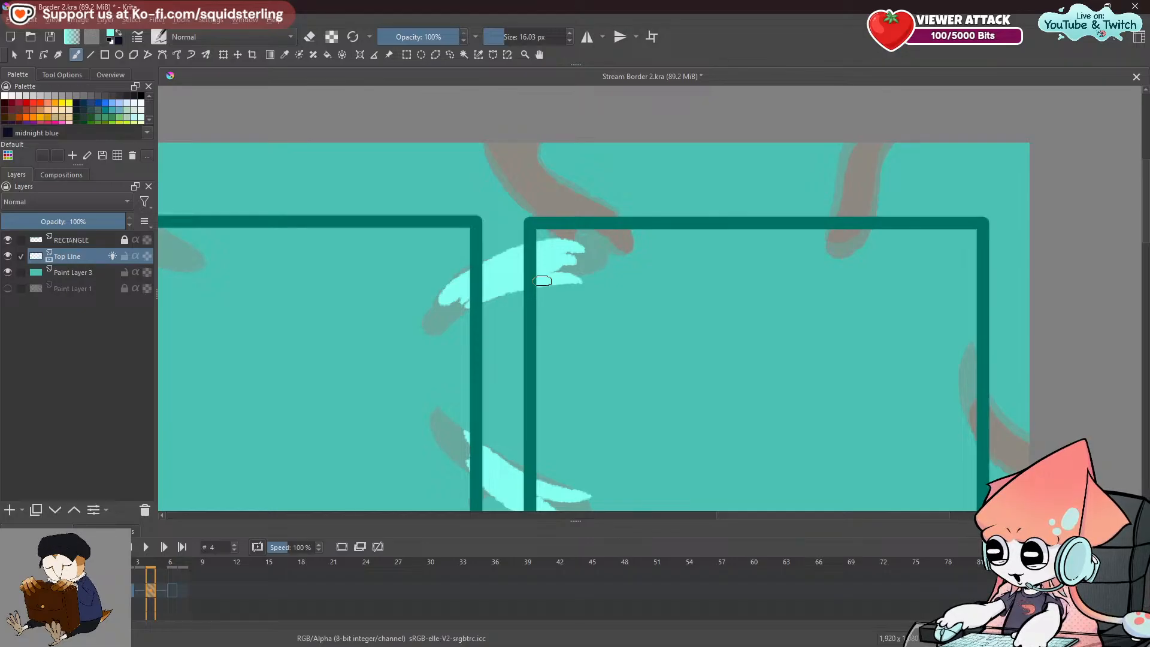
key(ctrl+z)
Paint and fill the curved ripple from the canvas's top edge to the right rectangle's upper-left corner, redoing misplaced strokes.
mouse_move(494, 142)
mouse_down()
mouse_move(552, 217)
mouse_move(601, 233)
mouse_up()
key(ctrl+z)
drag(538, 143, 623, 246)
key(ctrl+z)
mouse_move(542, 163)
mouse_down()
mouse_move(585, 232)
mouse_move(641, 235)
mouse_up()
drag(526, 145, 541, 193)
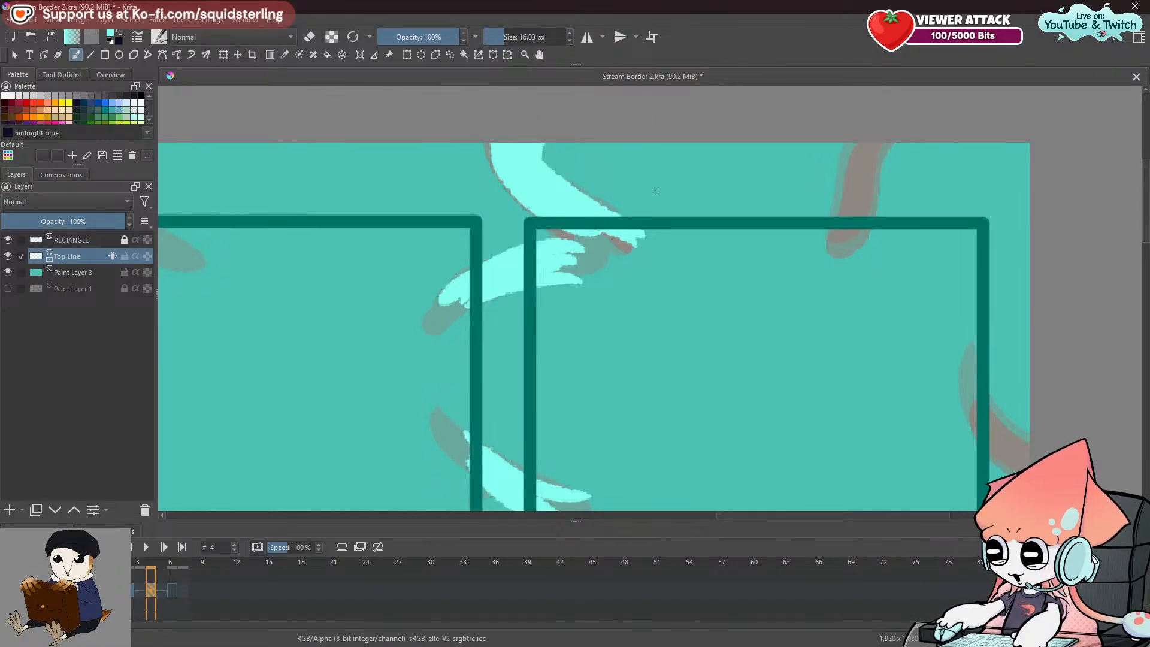
Paint the ripple running from the canvas's top edge across the right rectangle's top side near its right end.
mouse_move(862, 144)
mouse_down()
mouse_move(822, 257)
mouse_move(823, 243)
mouse_move(812, 250)
mouse_move(837, 244)
mouse_up()
key(ctrl+z)
key(ctrl+z)
mouse_move(885, 143)
mouse_down()
mouse_move(866, 204)
mouse_move(849, 232)
mouse_up()
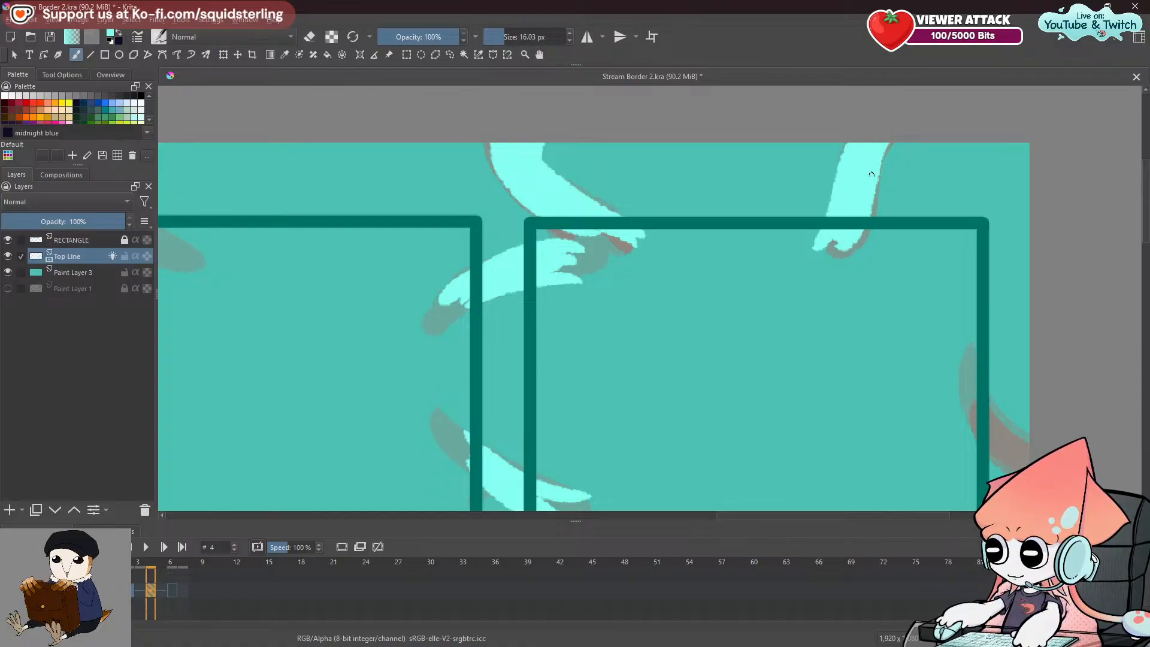
Paint the curved ripple from the canvas's top edge across the left rectangle's top side near its right end.
key(space)
drag(572, 206, 940, 296)
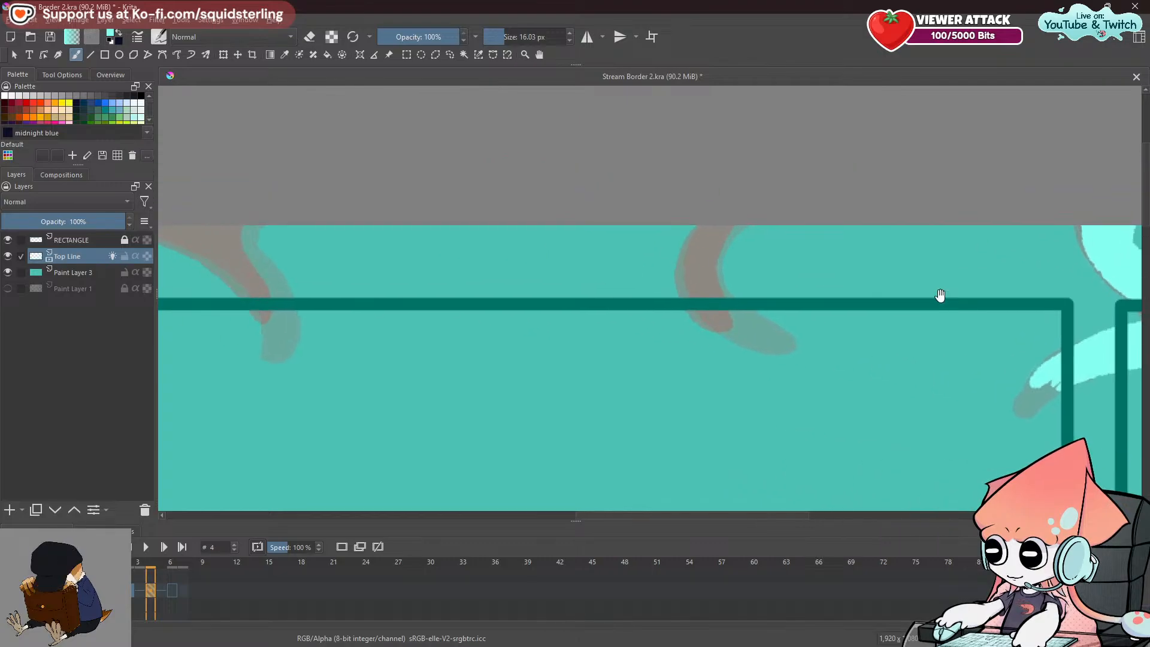
drag(715, 226, 717, 325)
mouse_move(748, 225)
mouse_down()
mouse_move(698, 278)
mouse_move(722, 309)
mouse_move(705, 259)
mouse_move(731, 315)
mouse_move(723, 235)
mouse_move(735, 331)
mouse_up()
key(ctrl+z)
mouse_move(725, 225)
mouse_down()
mouse_move(704, 257)
mouse_move(706, 318)
mouse_up()
Paint the left edge of the wedge-shaped ripple above the left rectangle's top side, redoing strokes until it follows the guide.
key(space)
drag(468, 186, 887, 201)
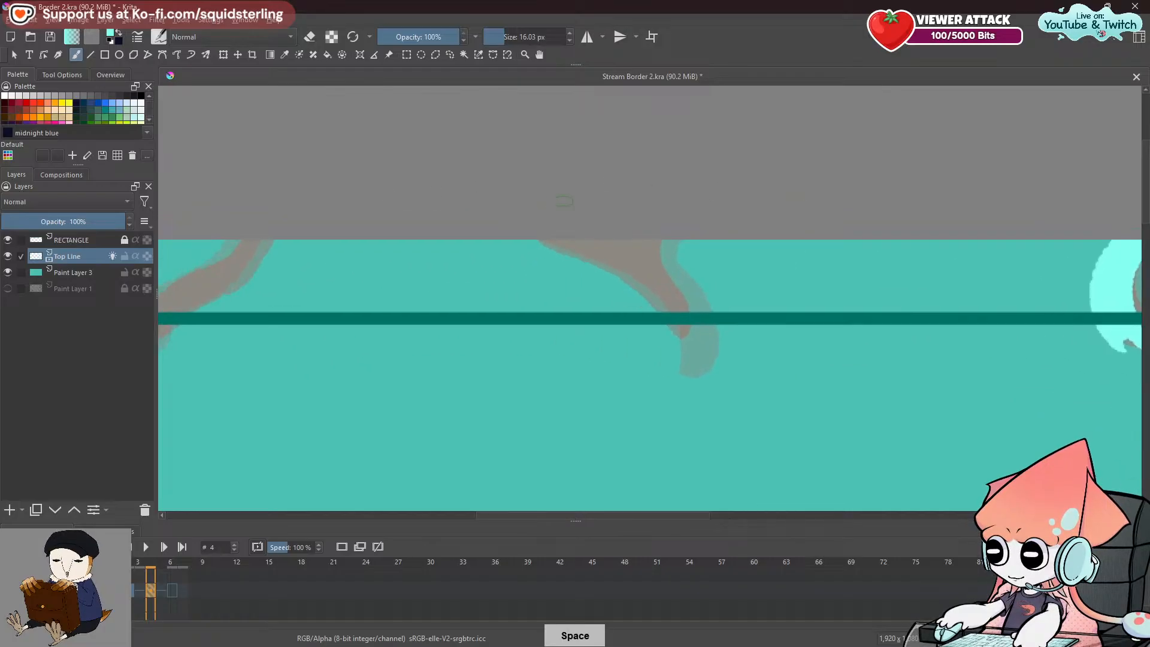
drag(546, 240, 694, 340)
key(ctrl+z)
mouse_move(546, 240)
mouse_down()
mouse_move(591, 253)
mouse_move(688, 345)
mouse_up()
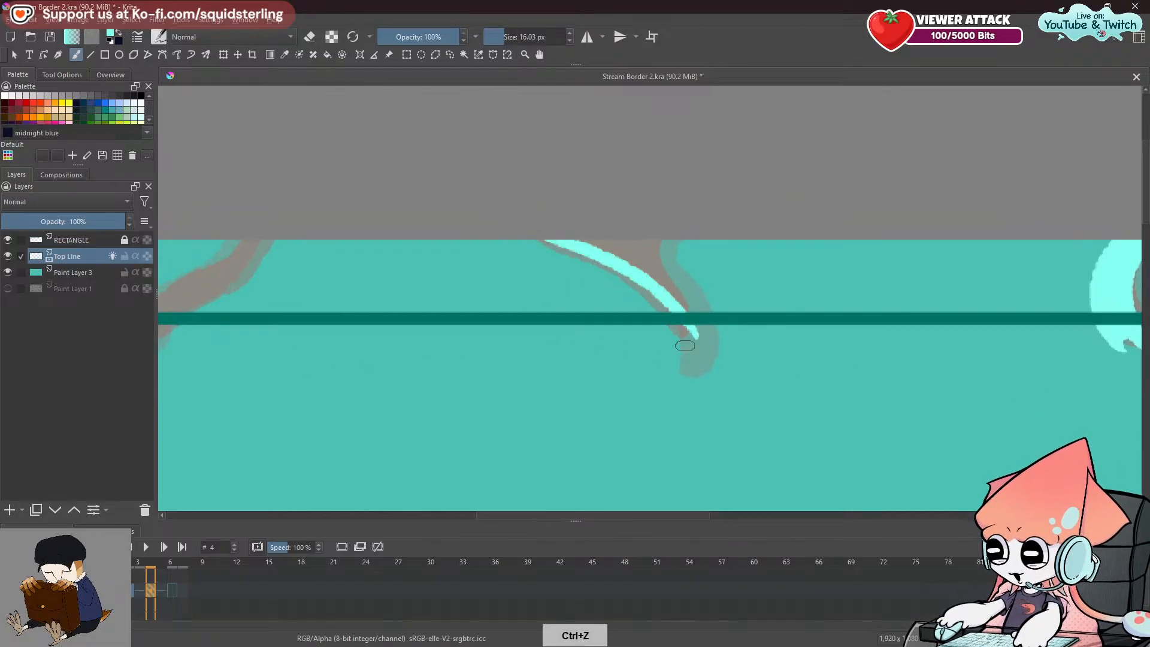
key(ctrl+z)
drag(546, 240, 691, 341)
key(ctrl+z)
mouse_move(537, 240)
mouse_down()
mouse_move(637, 284)
mouse_move(681, 332)
mouse_up()
drag(666, 282, 681, 310)
key(ctrl+z)
key(ctrl+z)
Paint the right edge of the wedge-shaped ripple and fill its interior.
mouse_move(665, 237)
mouse_down()
mouse_move(683, 291)
mouse_move(692, 333)
mouse_up()
key(ctrl+z)
drag(662, 237, 683, 318)
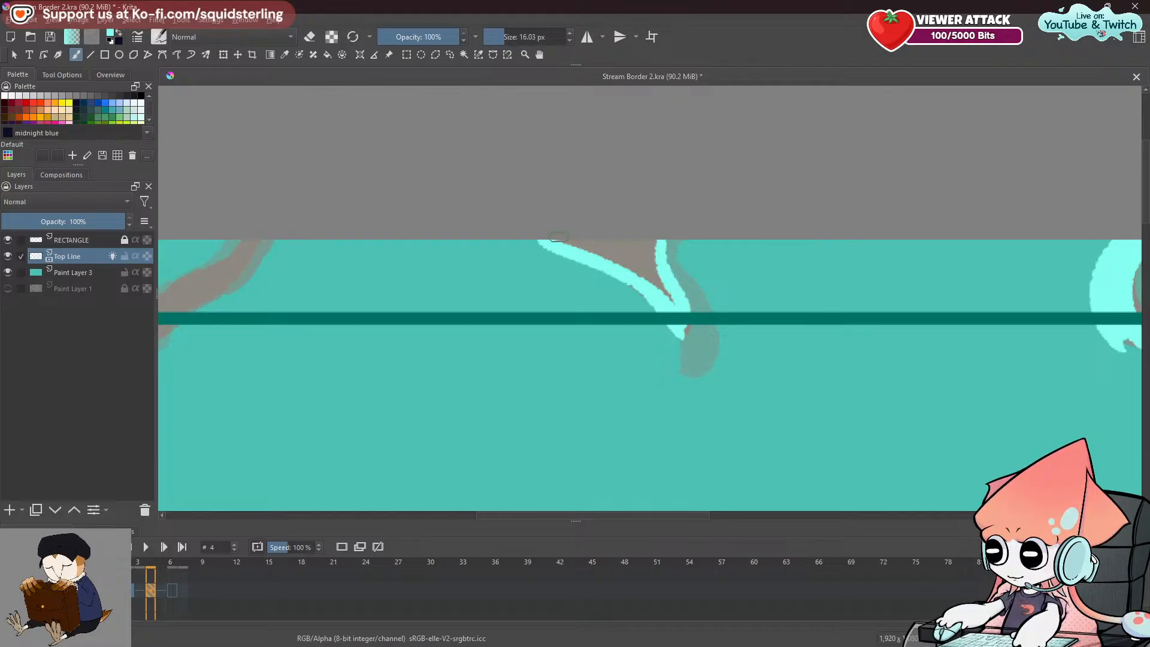
drag(554, 237, 658, 244)
mouse_move(570, 247)
mouse_down()
mouse_move(648, 261)
mouse_move(601, 247)
mouse_move(661, 293)
mouse_up()
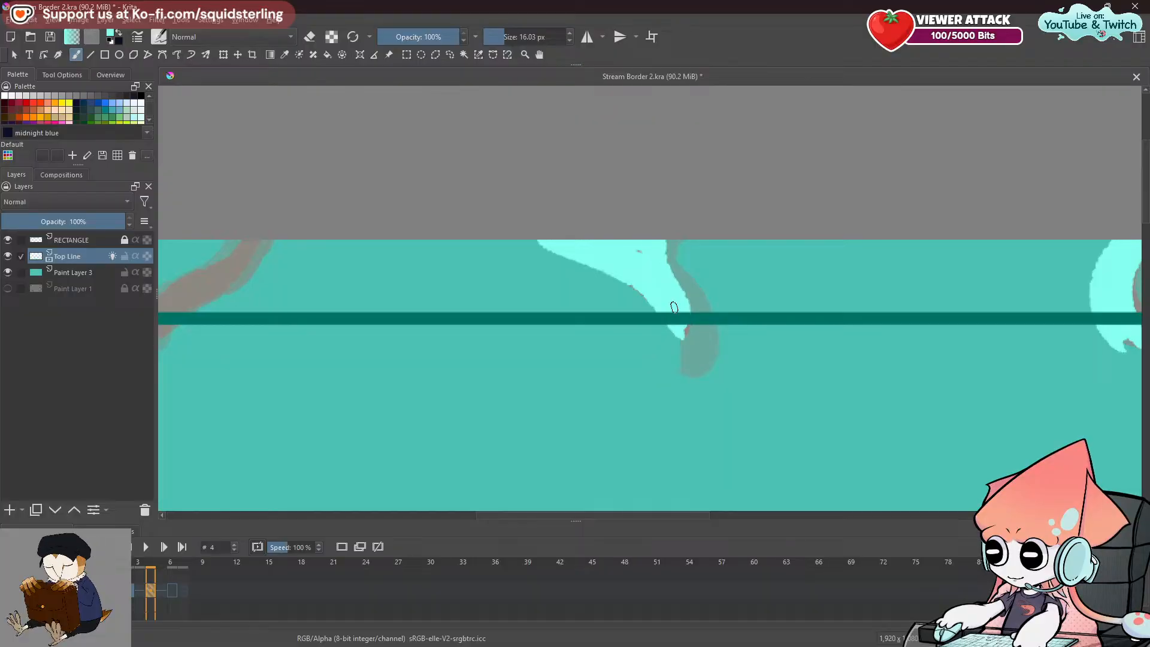
Paint and fill the slanted ripple crossing the left rectangle's top side between the wedge and the upper-left corner.
key(space)
mouse_move(448, 246)
mouse_down()
mouse_move(842, 239)
mouse_move(844, 250)
mouse_up()
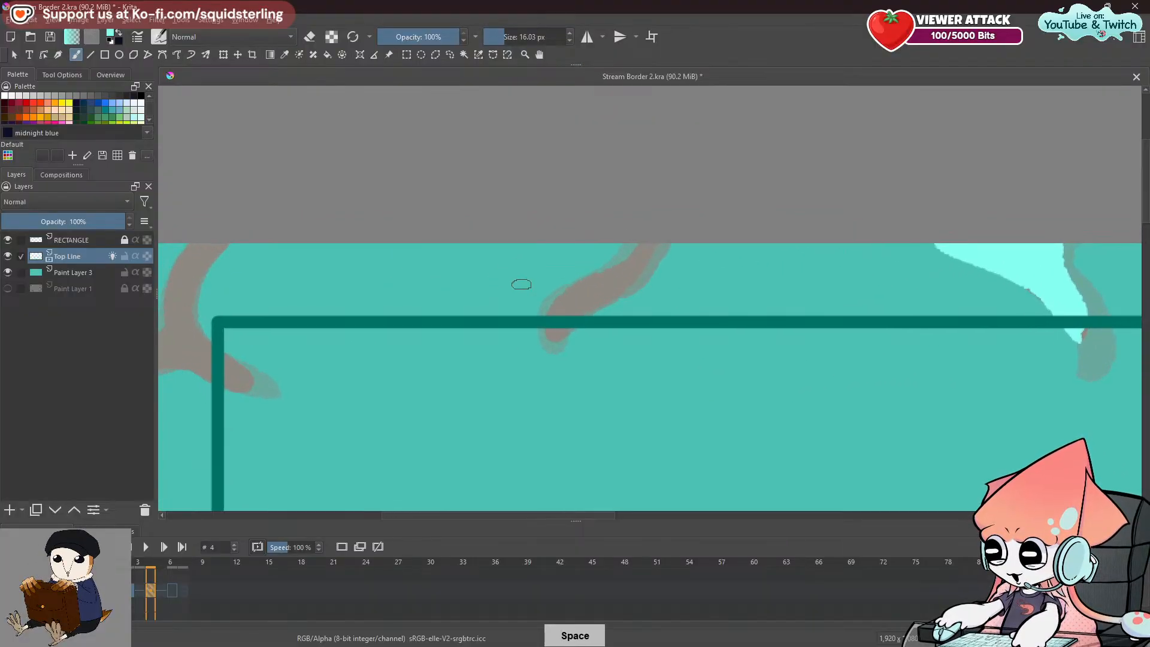
mouse_move(557, 323)
mouse_down()
mouse_move(661, 245)
mouse_move(619, 268)
mouse_move(654, 245)
mouse_move(574, 341)
mouse_up()
key(ctrl+z)
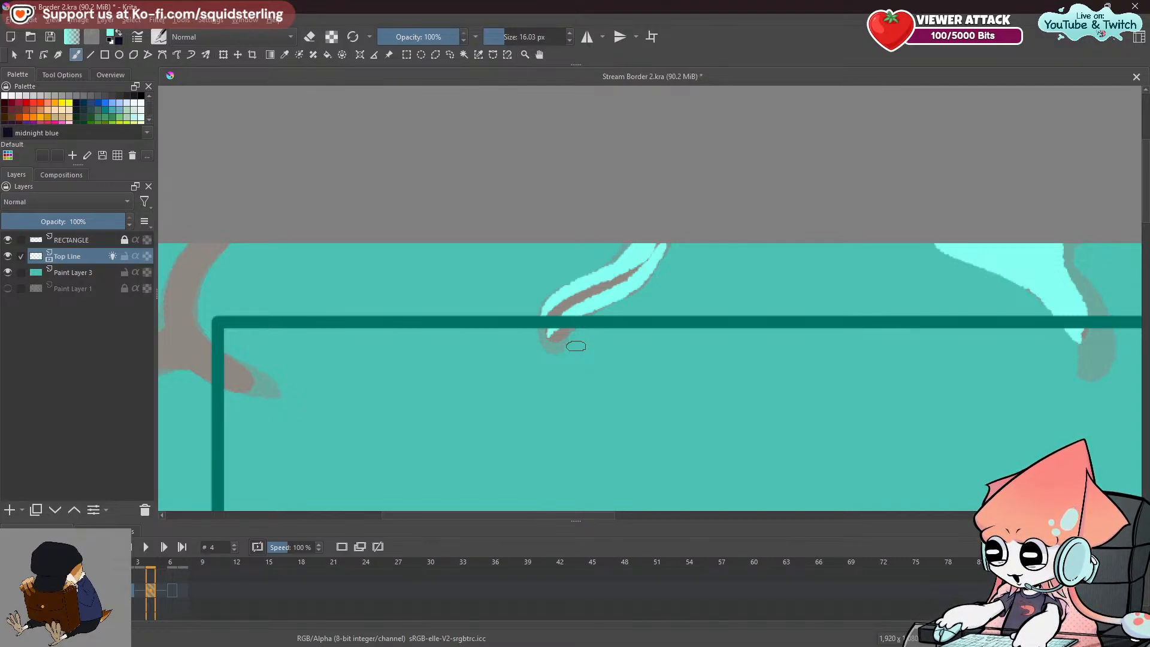
drag(660, 252, 543, 312)
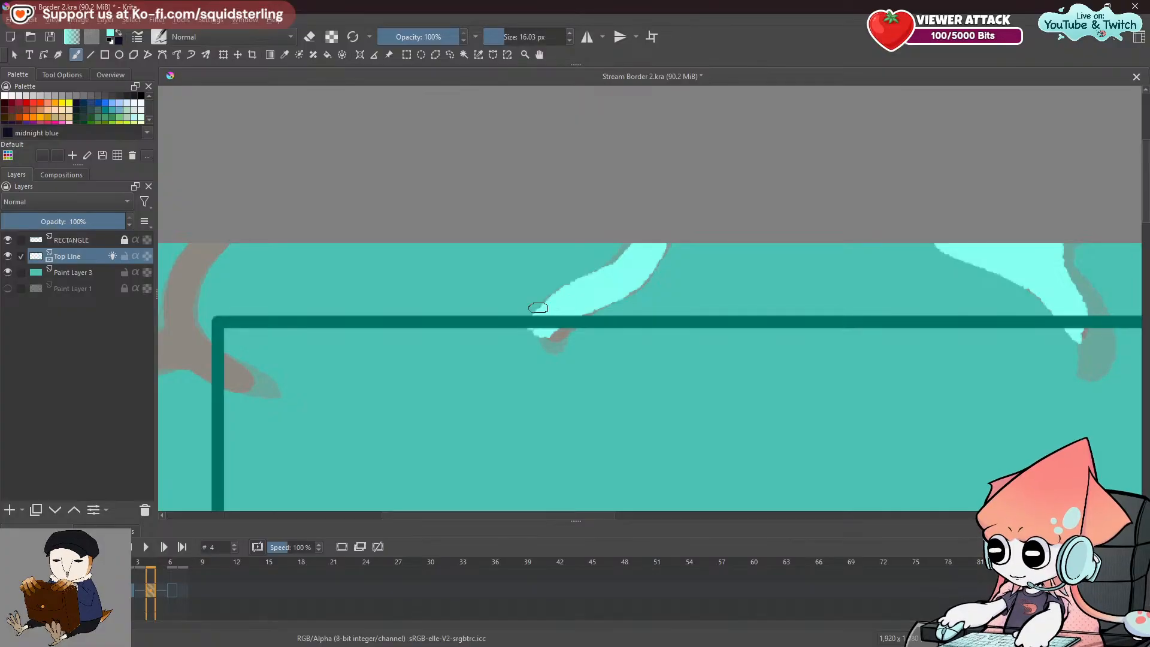
Paint and fill the forked ripple around the left rectangle's upper-left corner, including its arm to the canvas's left edge.
key(space)
drag(567, 300, 827, 237)
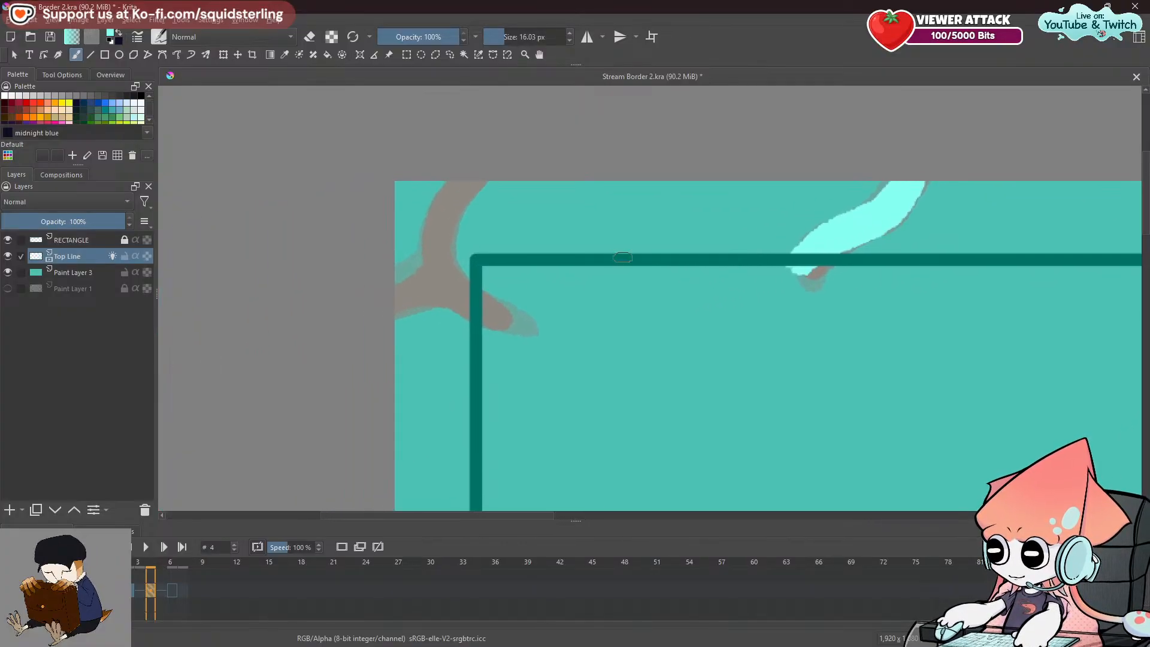
drag(486, 183, 491, 315)
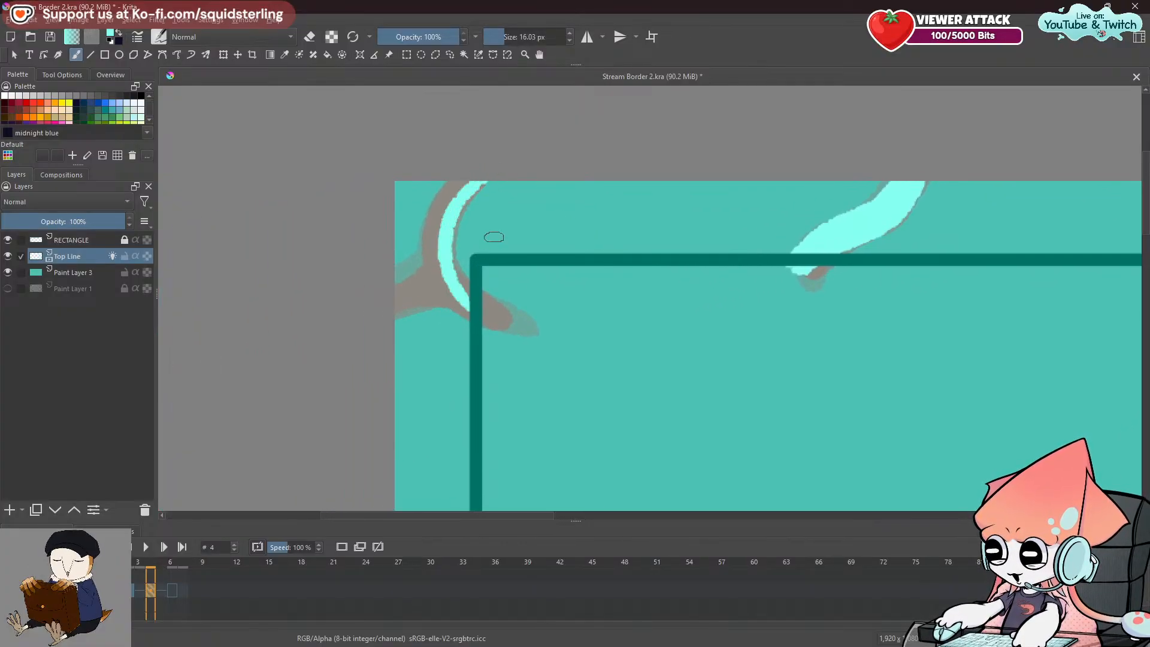
key(ctrl+z)
drag(487, 183, 494, 317)
drag(458, 178, 483, 340)
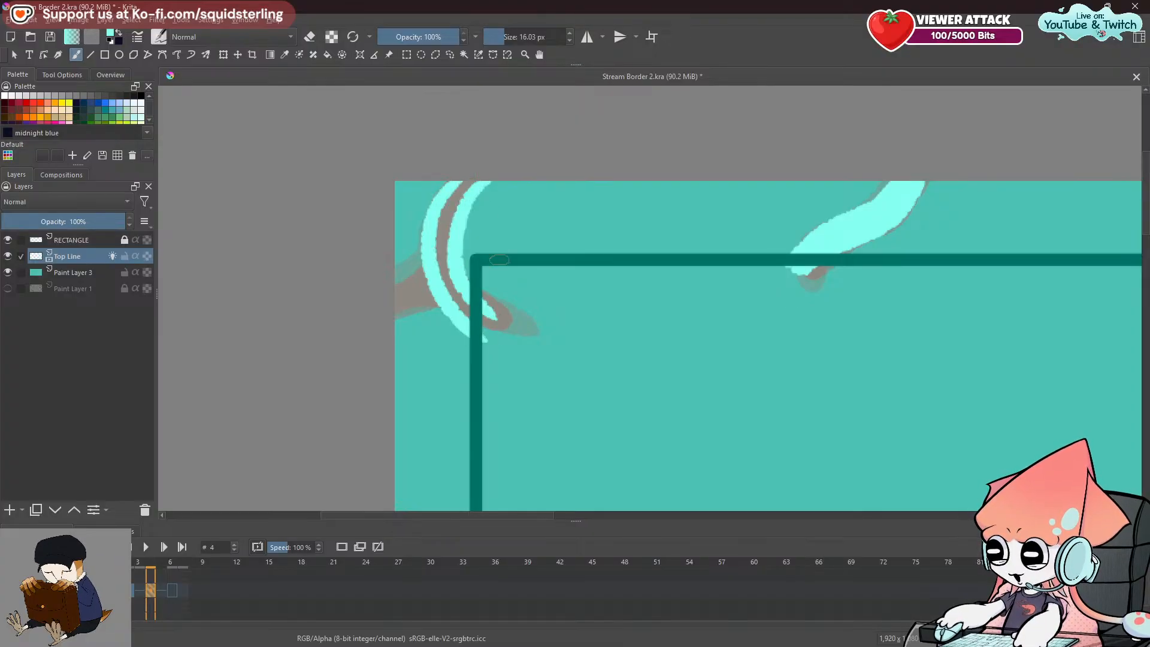
mouse_move(469, 183)
mouse_down()
mouse_move(443, 240)
mouse_move(463, 309)
mouse_up()
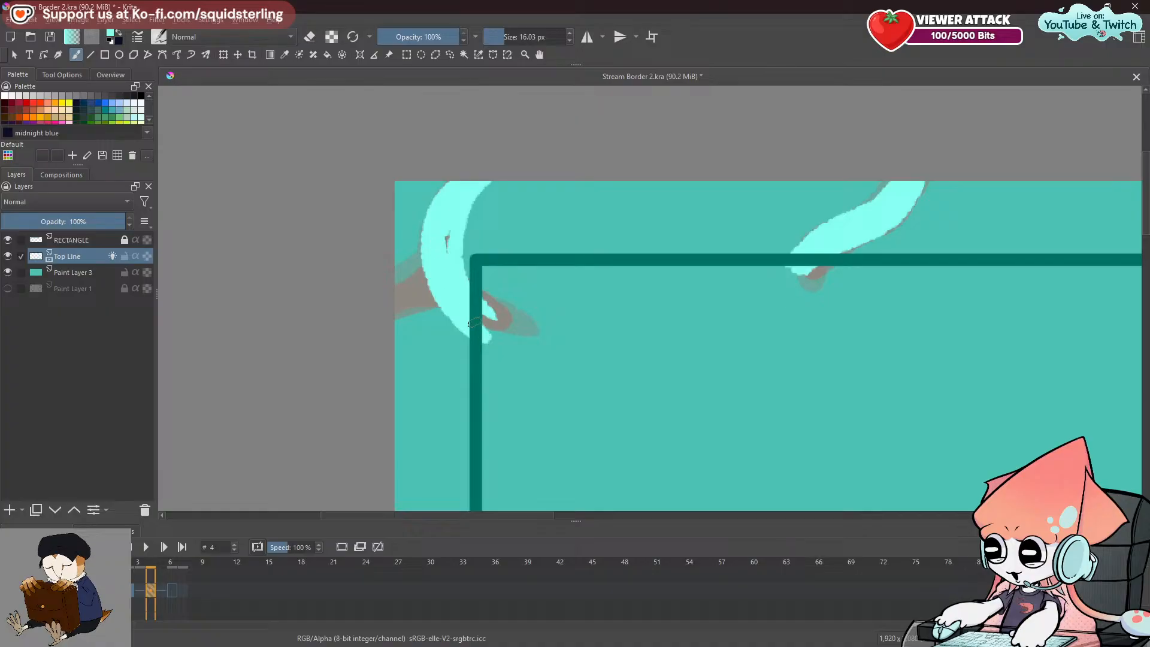
mouse_move(434, 235)
mouse_down()
mouse_move(370, 290)
mouse_move(442, 241)
mouse_up()
click(423, 277)
key(space)
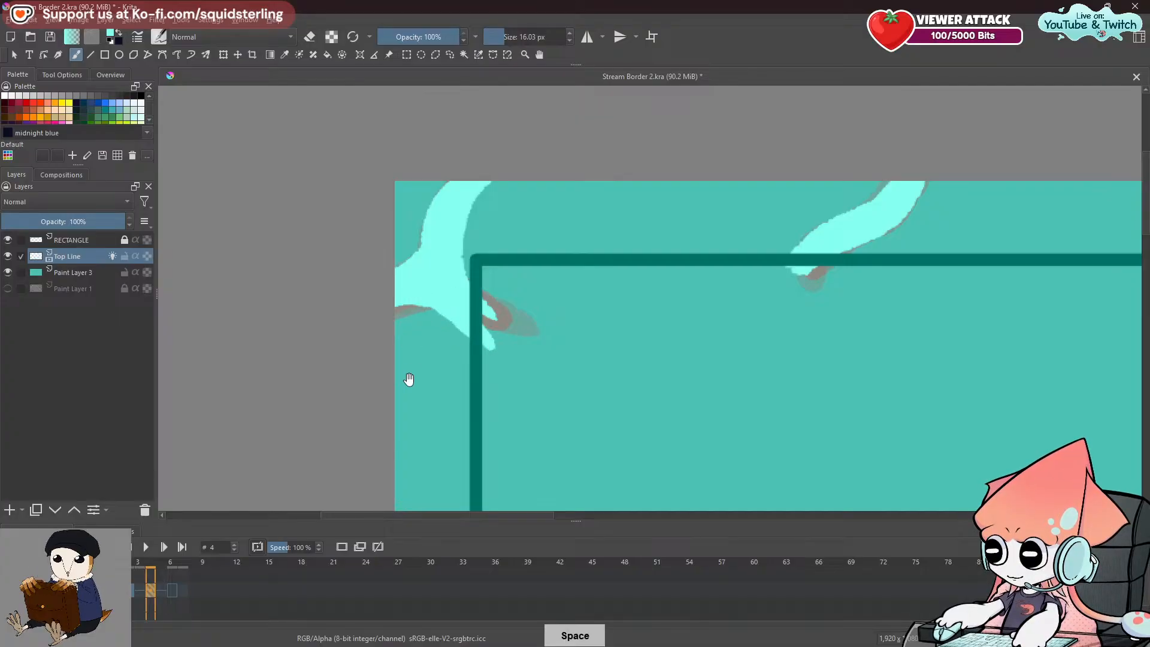
Paint the upper ripple crossing the left rectangle's left side from the canvas's left edge, redoing strokes until it follows the guide.
drag(405, 383, 436, 256)
mouse_move(467, 397)
mouse_down()
mouse_move(488, 203)
mouse_move(530, 174)
mouse_up()
drag(476, 211, 604, 242)
key(ctrl+z)
drag(481, 208, 604, 243)
key(ctrl+z)
drag(480, 209, 600, 239)
drag(485, 246, 593, 282)
key(ctrl+z)
mouse_move(483, 245)
mouse_down()
mouse_move(600, 278)
mouse_move(475, 224)
mouse_move(549, 243)
mouse_move(483, 236)
mouse_move(555, 236)
mouse_up()
Paint and fill the lower slanted ripple running from the canvas's left edge across the left rectangle's left side.
drag(590, 403, 603, 176)
drag(496, 307, 592, 239)
drag(533, 277, 593, 232)
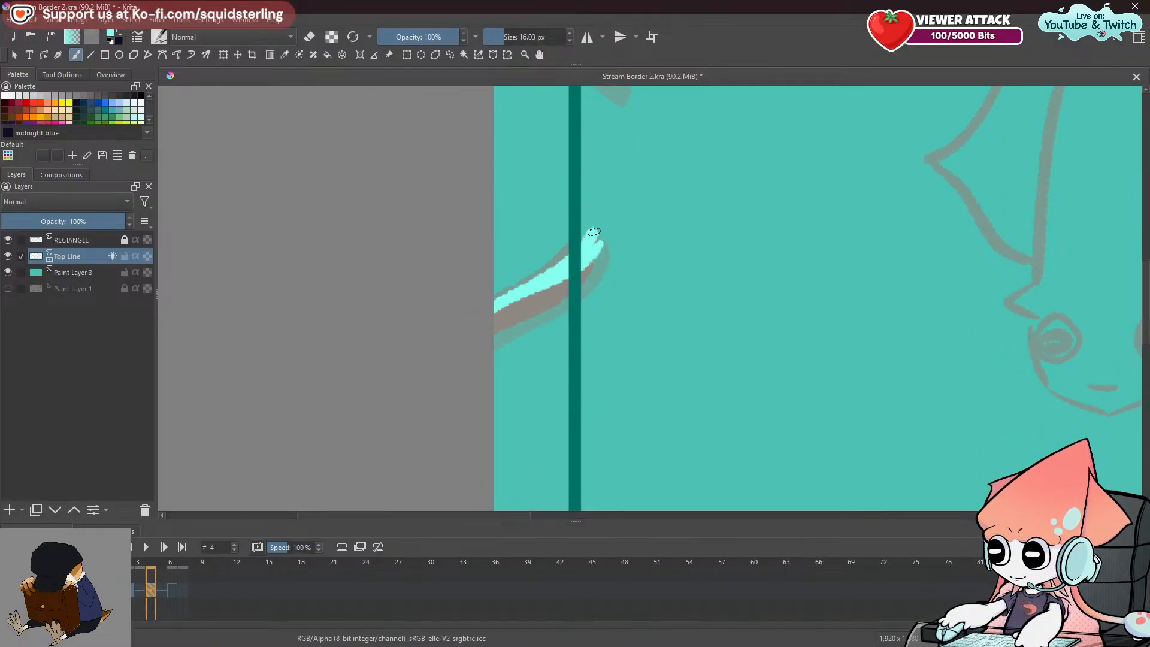
mouse_move(480, 365)
mouse_down()
mouse_move(593, 281)
mouse_move(539, 282)
mouse_move(571, 287)
mouse_move(602, 266)
mouse_up()
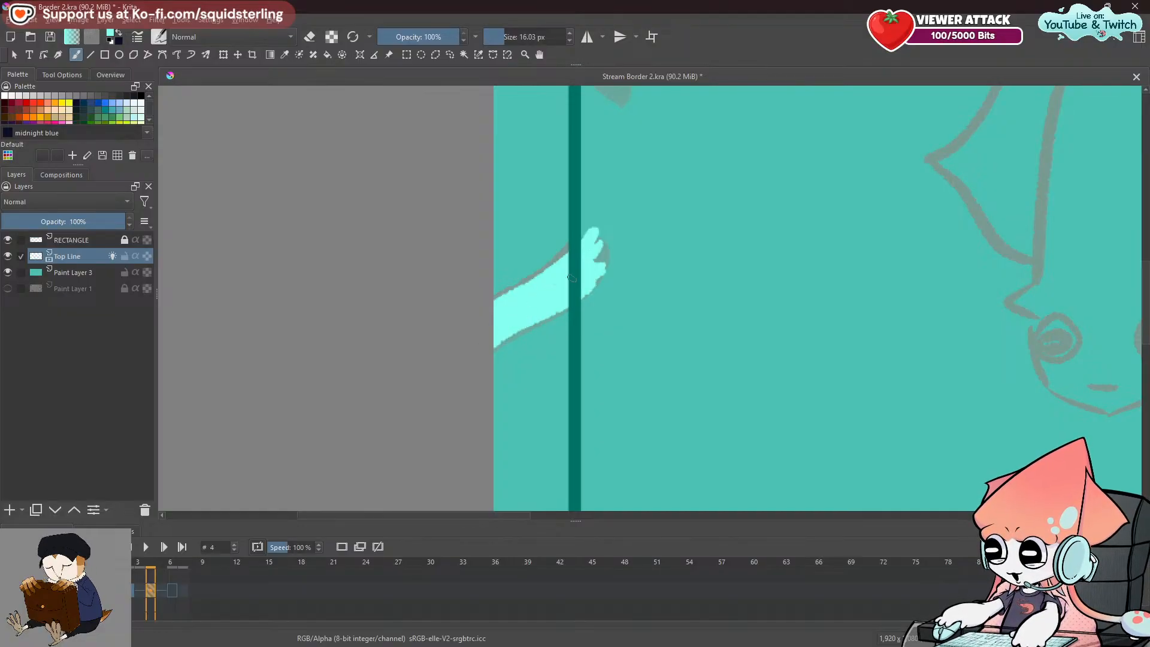
Step back and forth through the animation frames to compare how the ripple positions change.
mouse_move(775, 328)
mouse_down()
mouse_move(785, 234)
mouse_move(729, 291)
mouse_move(824, 284)
mouse_move(399, 348)
mouse_up()
scroll(398, 349, down, 5)
drag(451, 393, 568, 371)
key(Left)
key(Left)
key(Left)
key(Right)
key(Right)
key(Right)
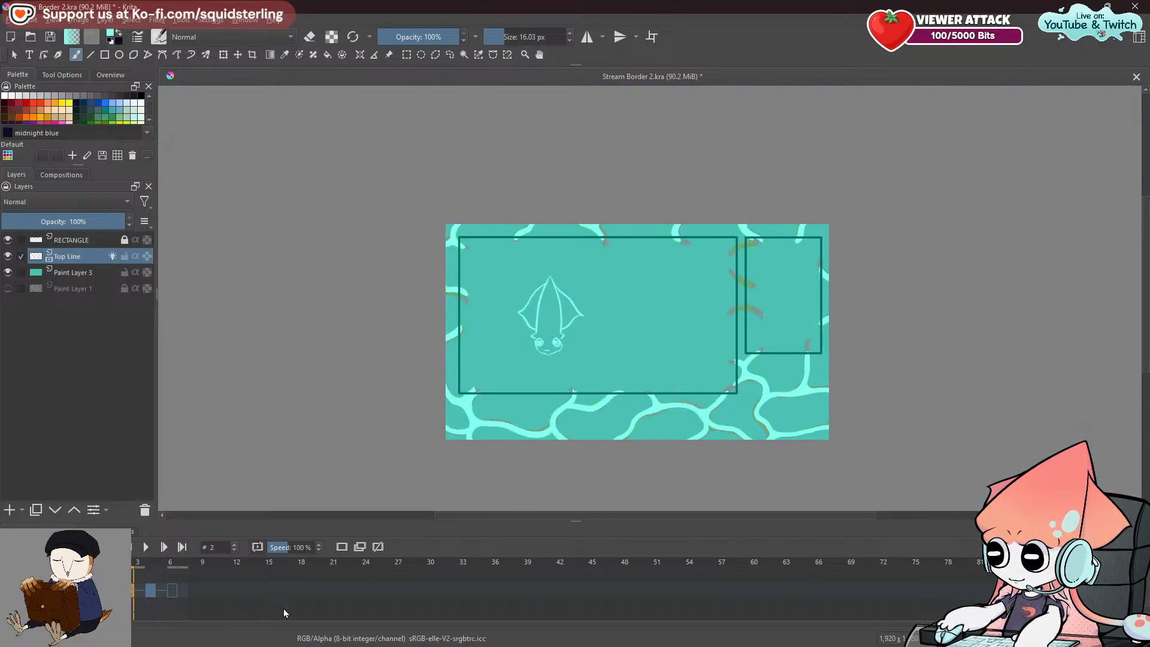
key(Left)
key(Left)
key(Left)
key(Left)
key(Right)
key(Right)
key(Right)
key(Left)
key(Right)
On frame 4, repaint the upper edge of the long ripple below the left rectangle's lower-left corner to follow the guide, redoing strokes.
scroll(465, 445, up, 2)
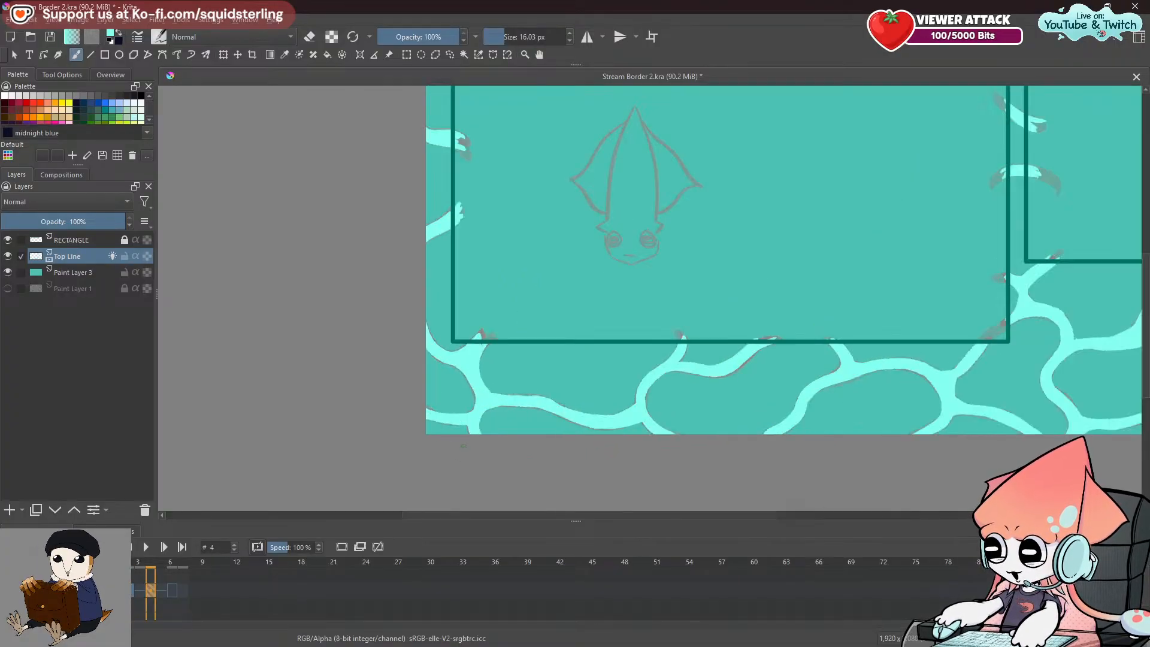
scroll(398, 367, up, 5)
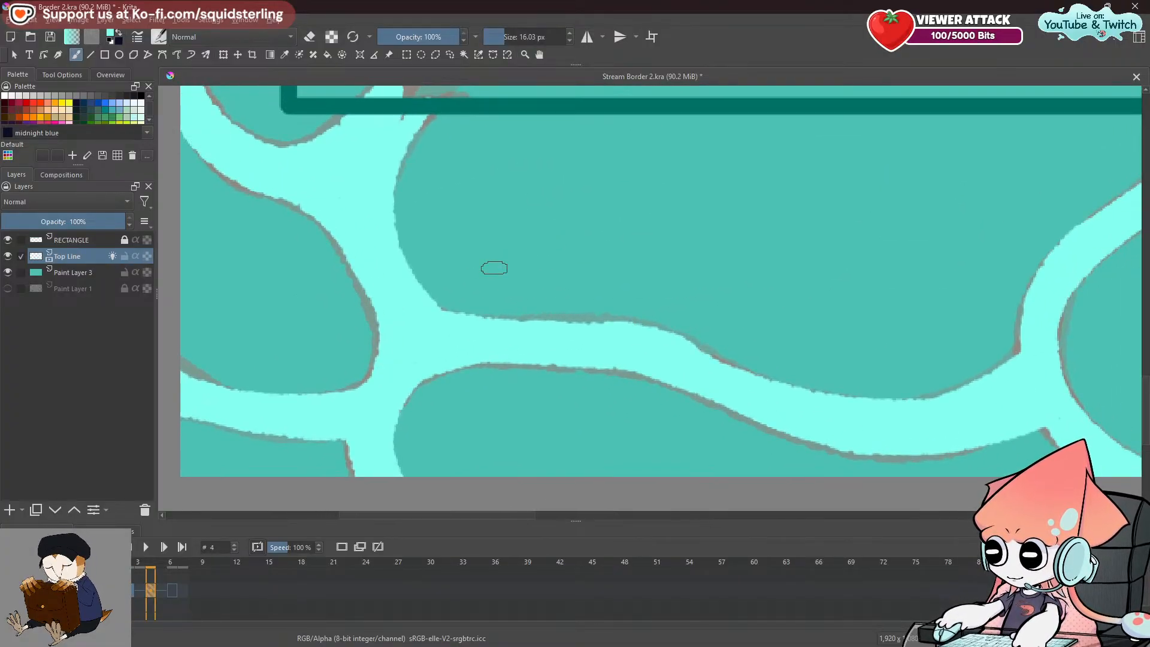
drag(437, 304, 619, 334)
key(ctrl+z)
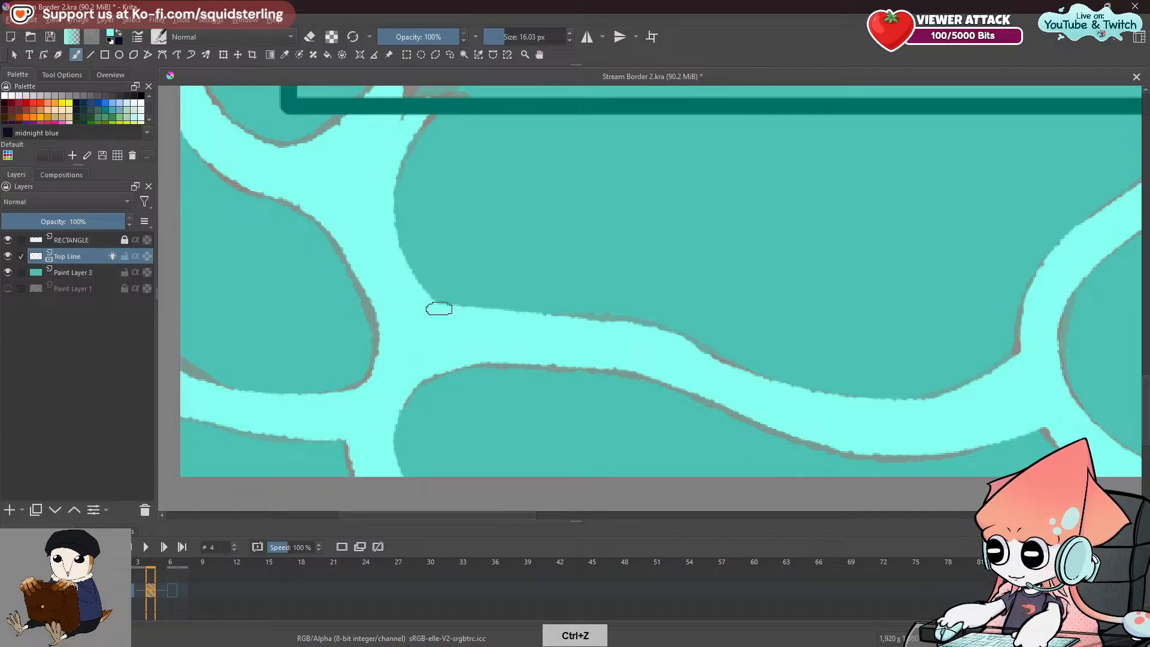
drag(482, 325, 688, 364)
key(ctrl+z)
drag(430, 303, 716, 383)
drag(668, 341, 780, 408)
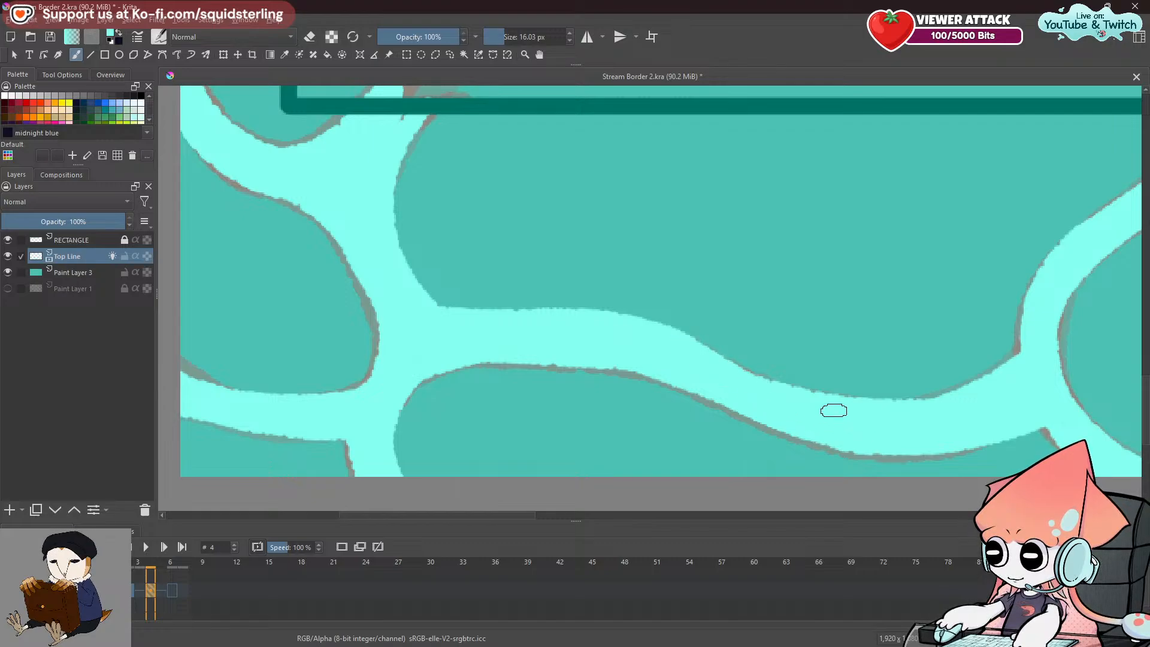
scroll(836, 419, down, 3)
drag(435, 428, 488, 395)
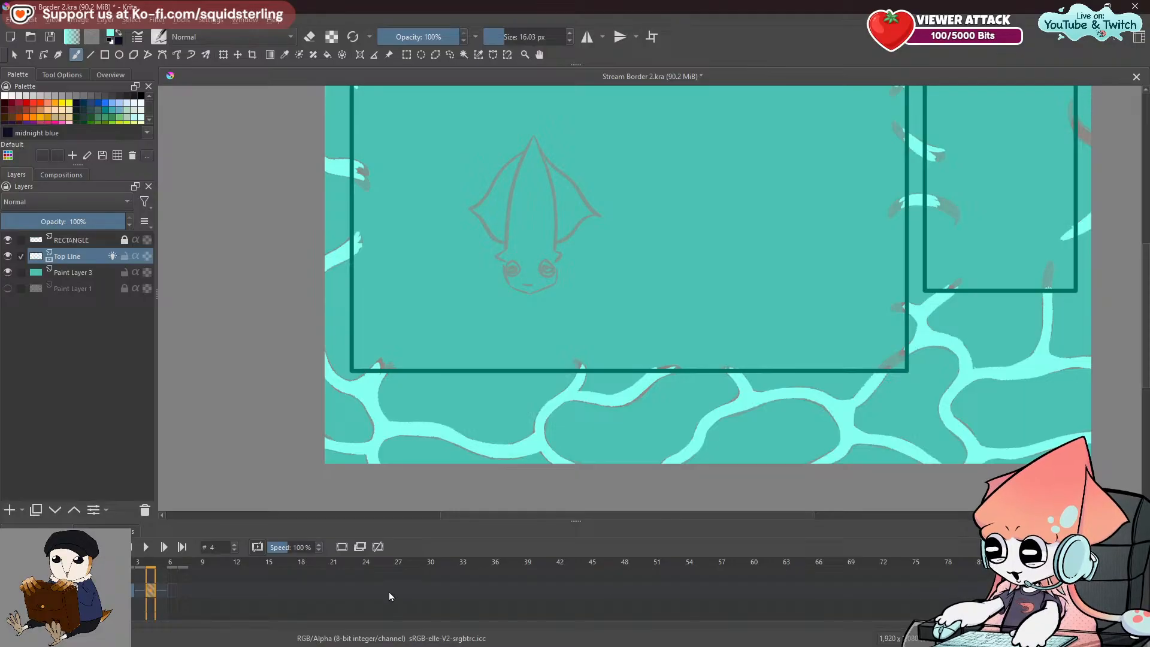
Select frame 5, play the ripple animation to check its motion, and stop it at frame 0.
click(159, 590)
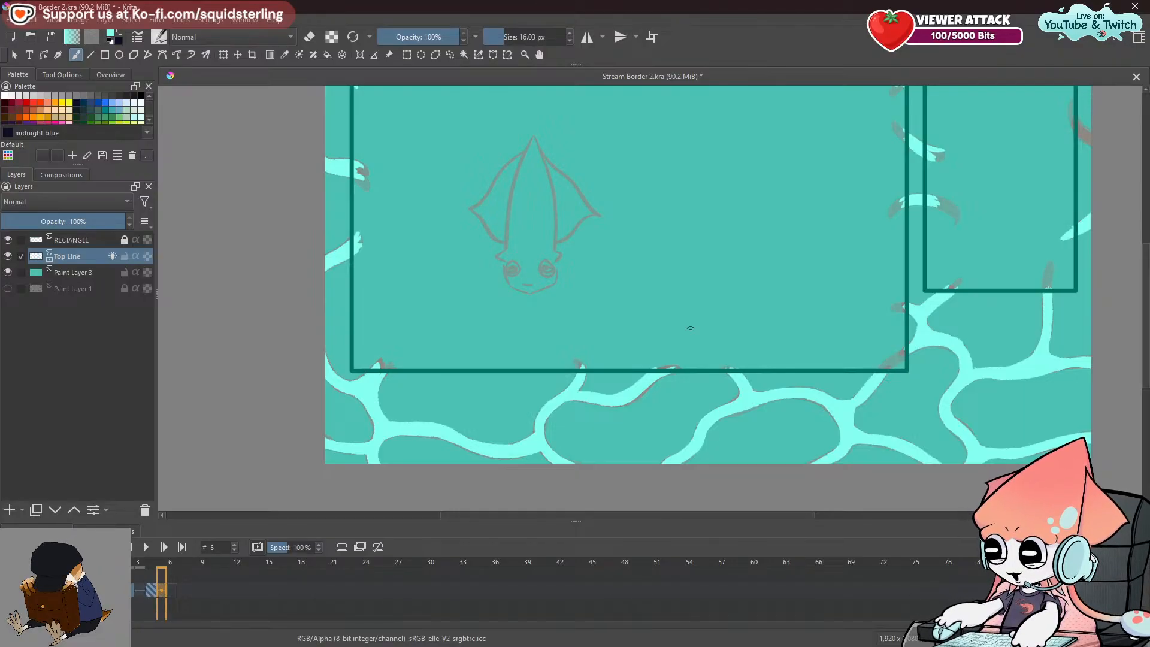
scroll(611, 415, down, 3)
scroll(598, 354, up, 1)
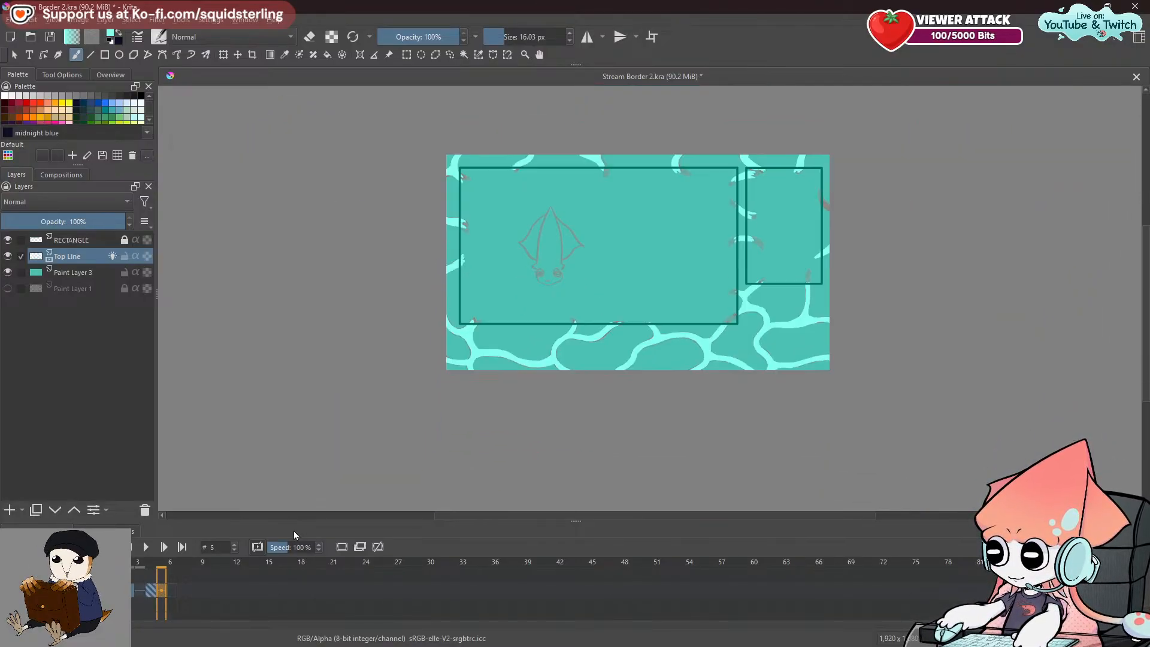
click(146, 548)
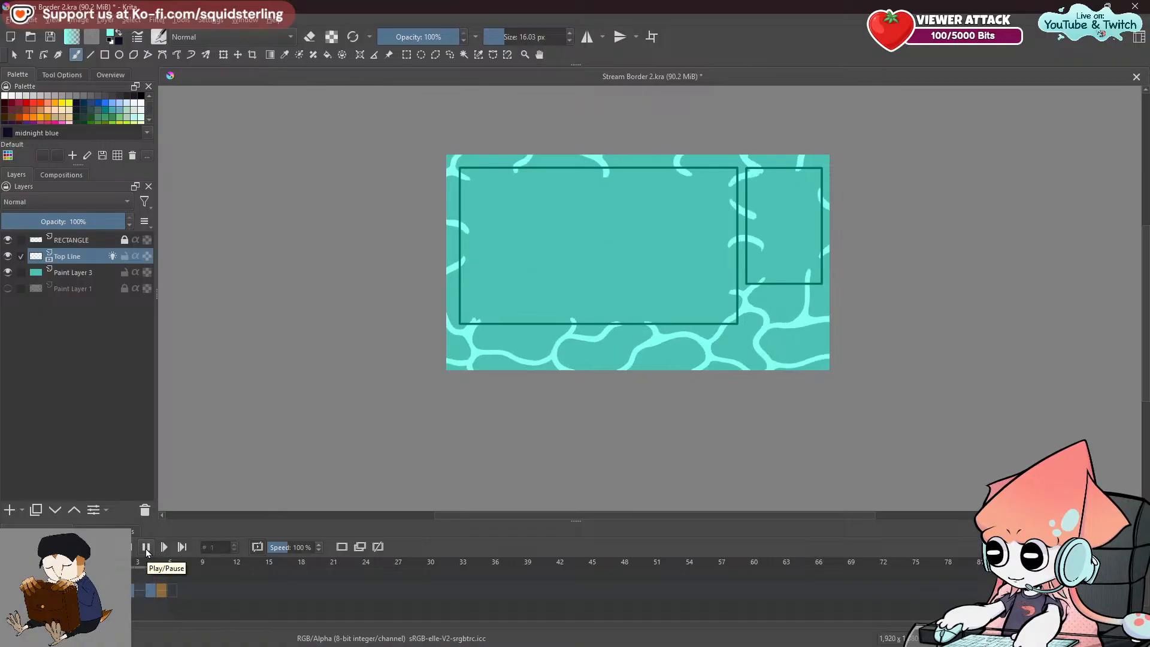
drag(747, 399, 680, 419)
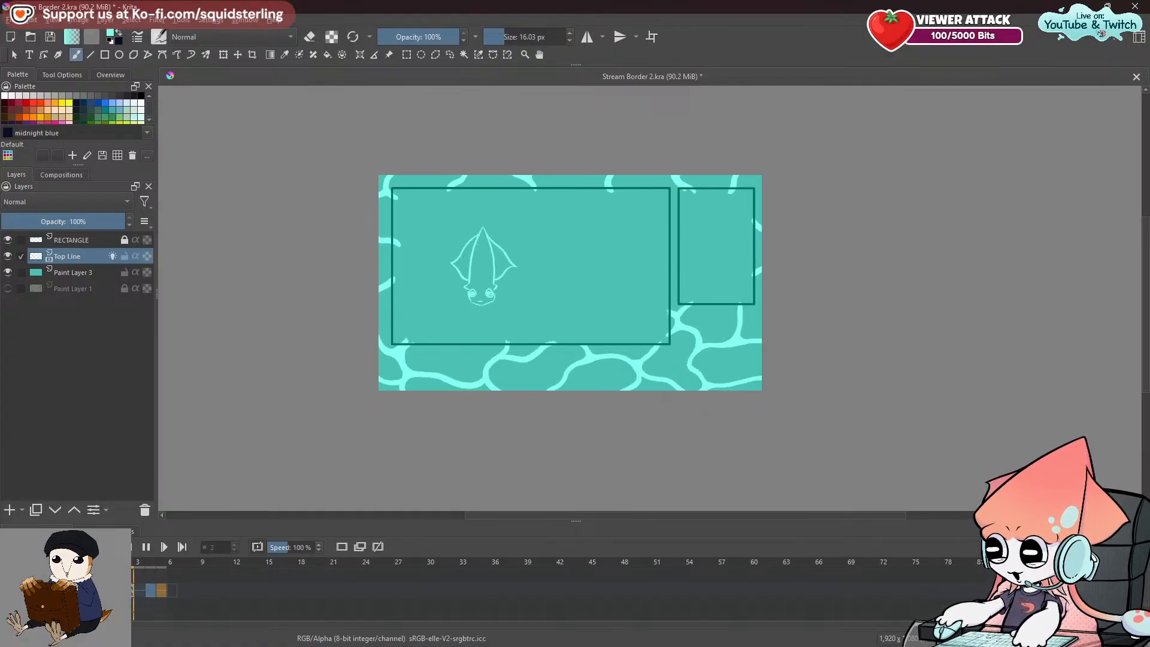
click(134, 547)
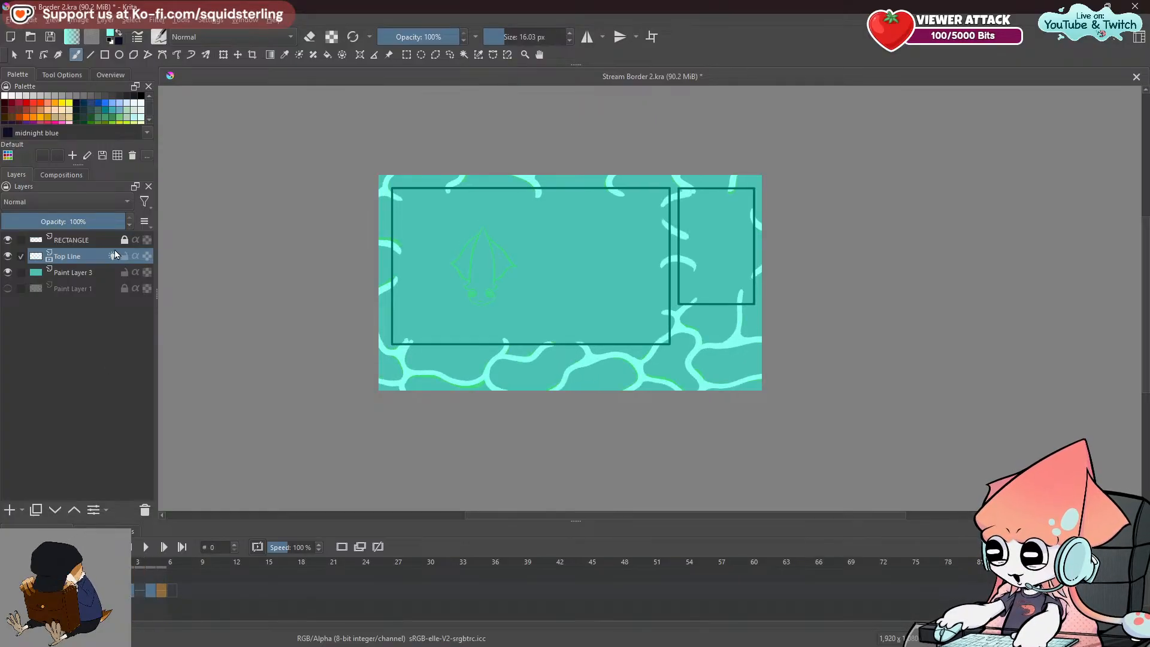
Duplicate the Top Line layer, place the copy beneath the original, and make the copy active.
right_click(83, 260)
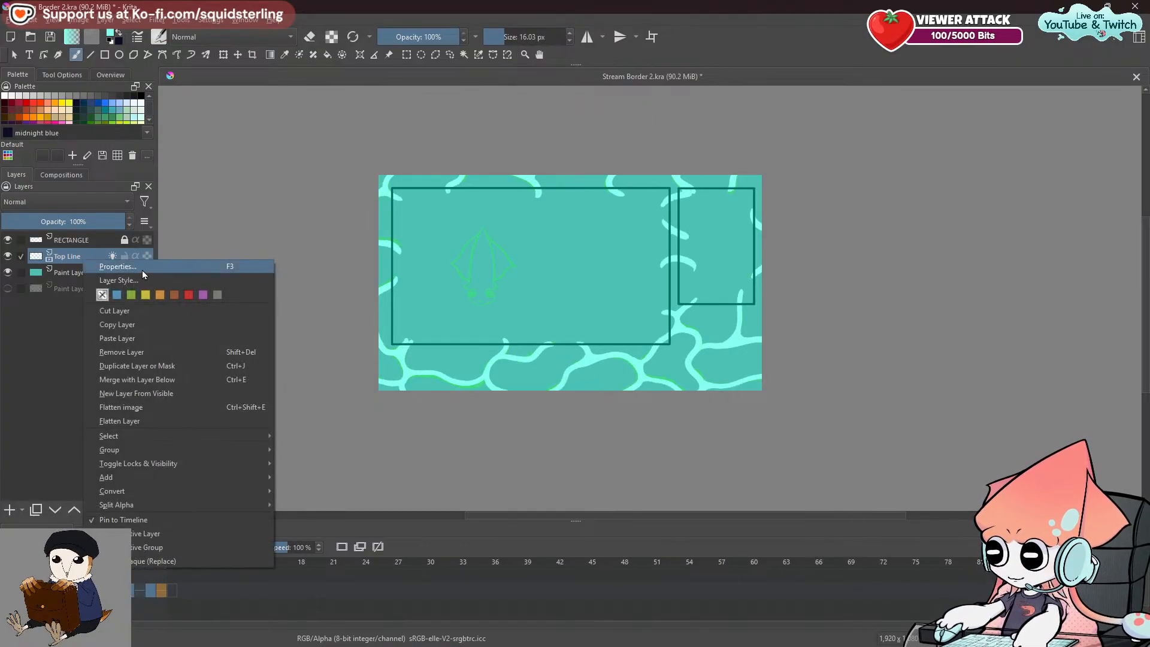
click(136, 365)
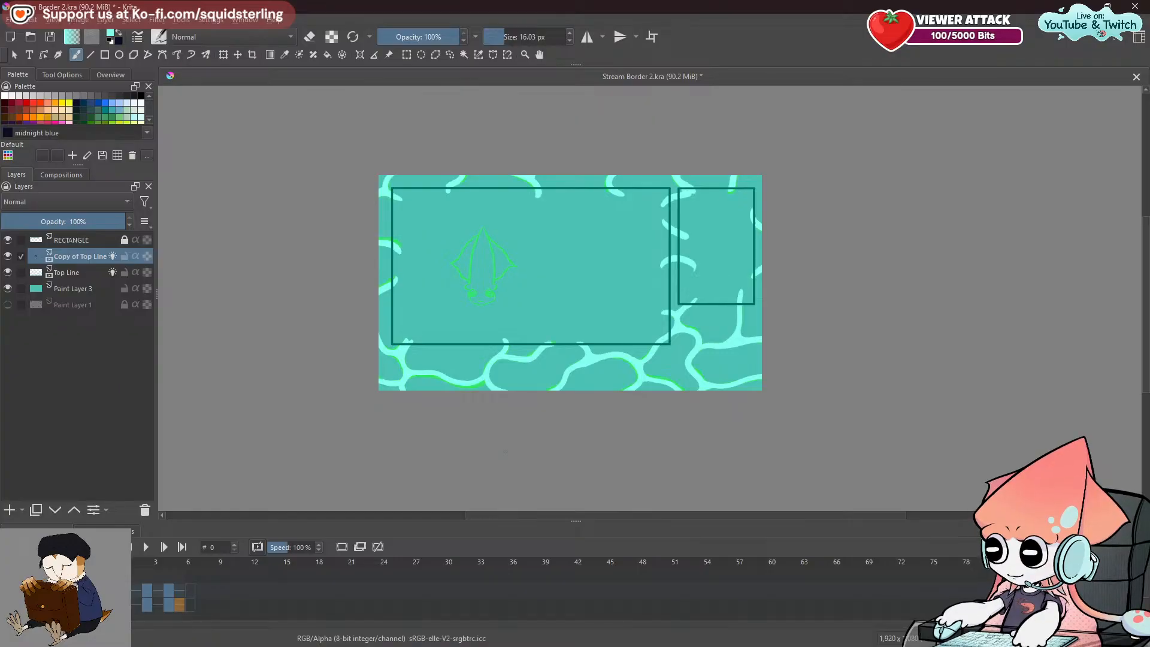
drag(84, 273, 72, 257)
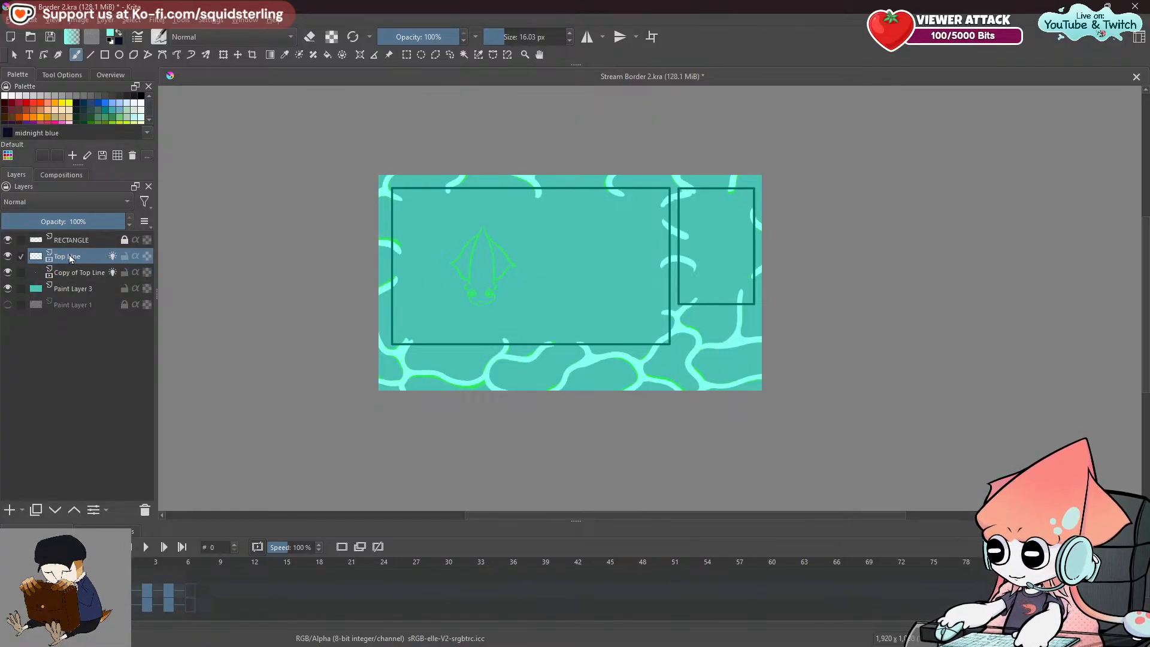
click(75, 274)
Alpha-lock the Copy of Top Line layer, sample dark teal as the paint colour, and greatly enlarge the brush.
drag(617, 277, 578, 300)
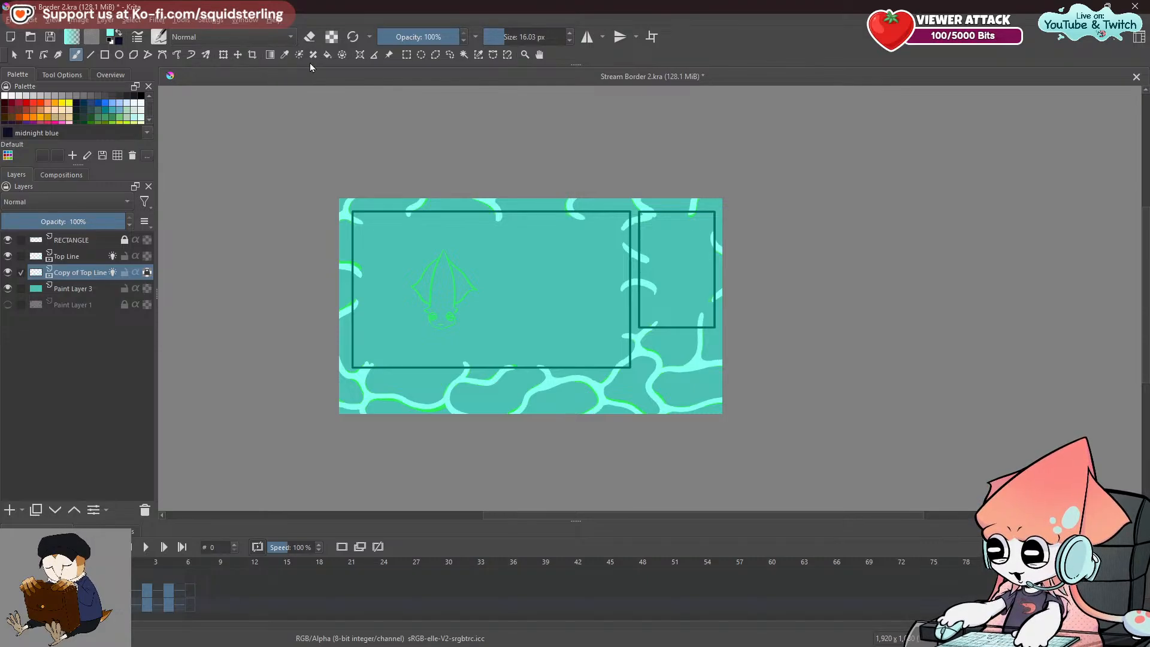
scroll(542, 290, up, 1)
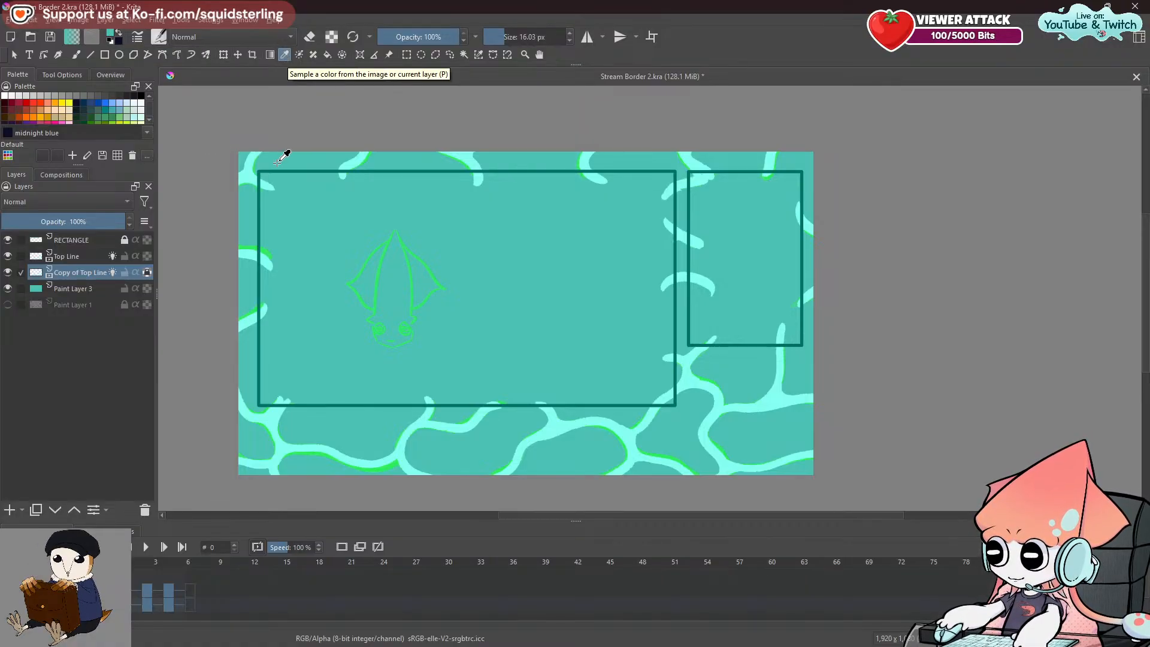
click(81, 55)
scroll(488, 257, down, 2)
shift+drag(526, 370, 953, 370)
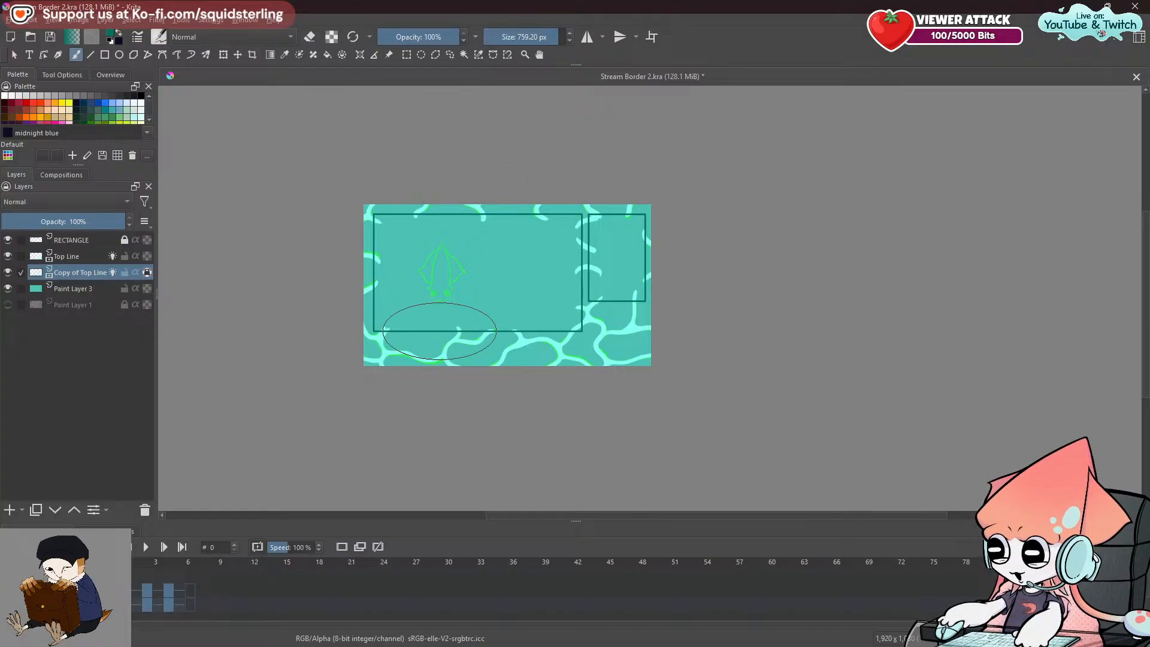
Choose a brush preset and recolour the copied layer's ripples dark teal on frames 0, 2 and 4.
key(ctrl+z)
click(167, 42)
click(324, 88)
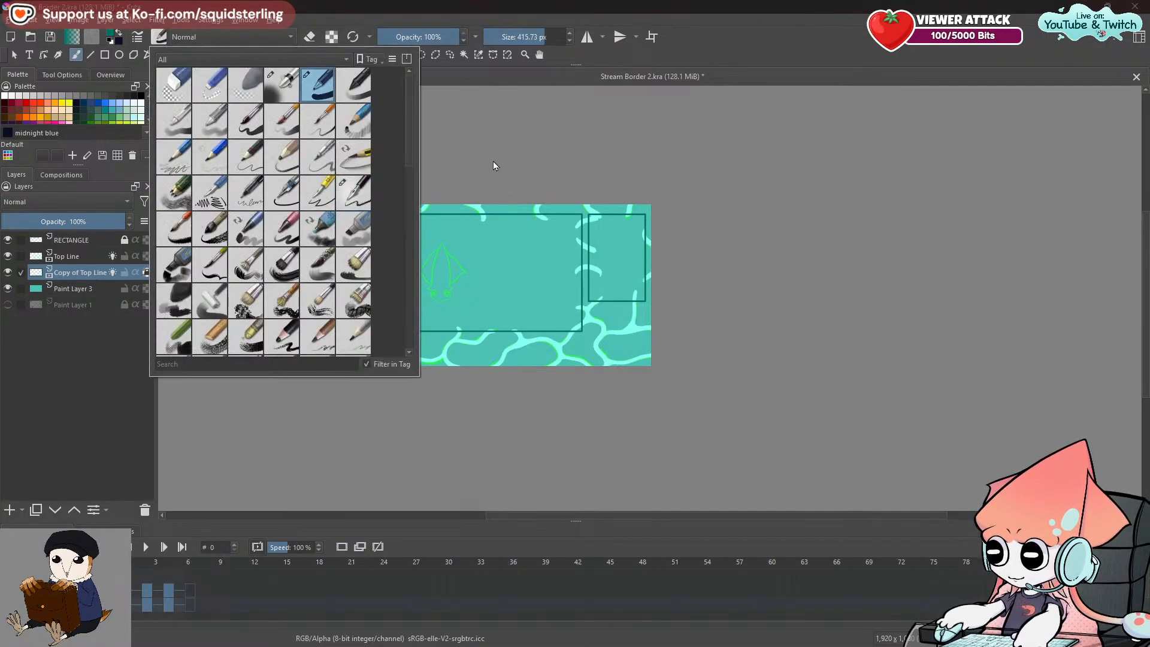
click(484, 155)
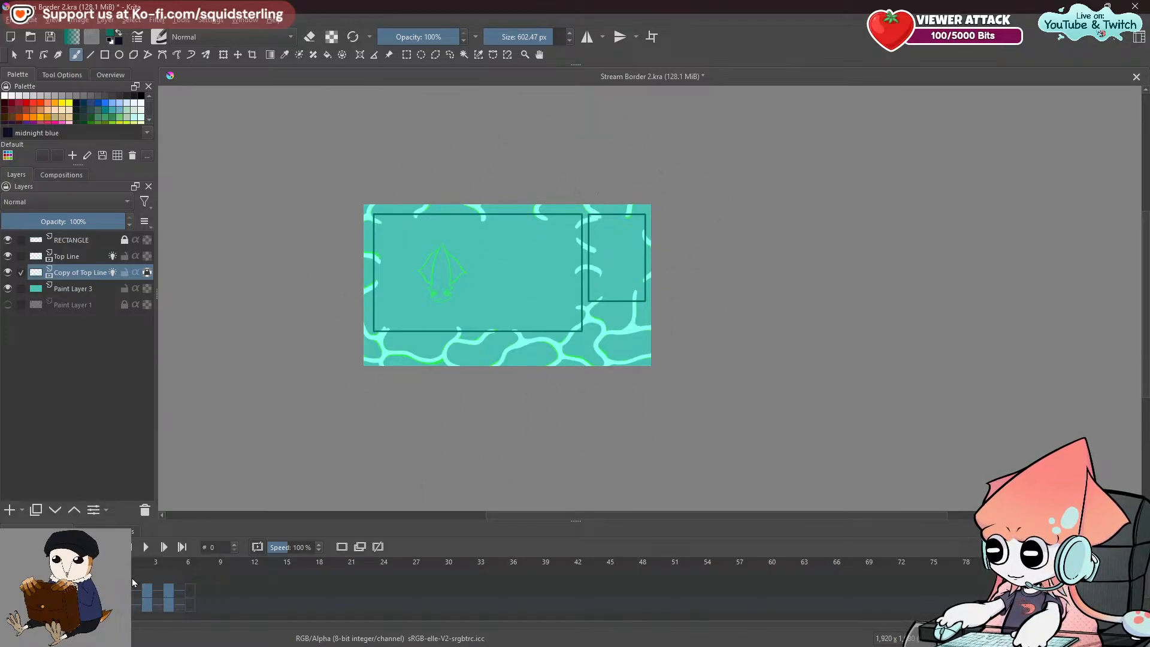
click(144, 614)
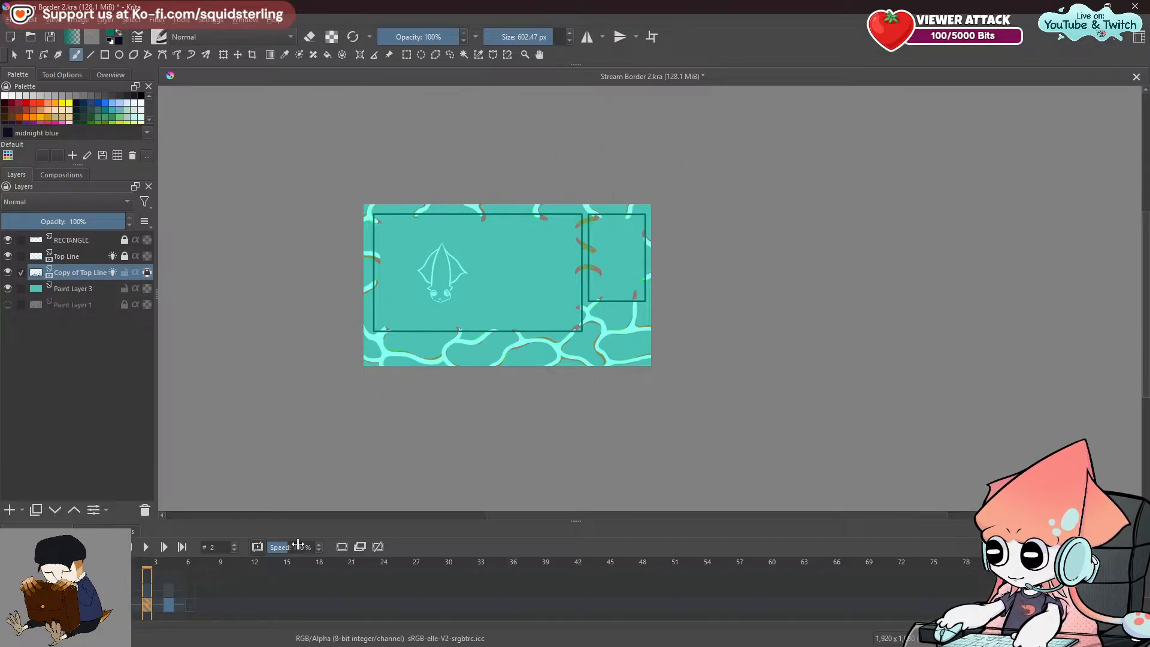
click(172, 604)
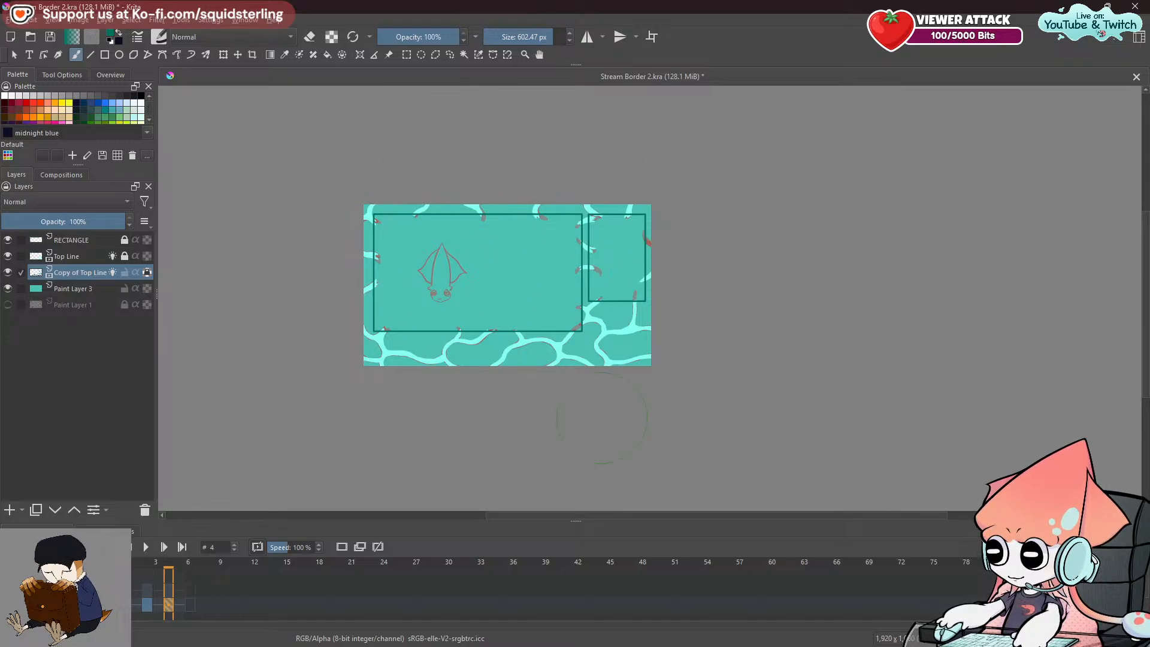
scroll(546, 436, up, 1)
drag(545, 455, 554, 498)
scroll(554, 484, up, 1)
drag(561, 437, 705, 536)
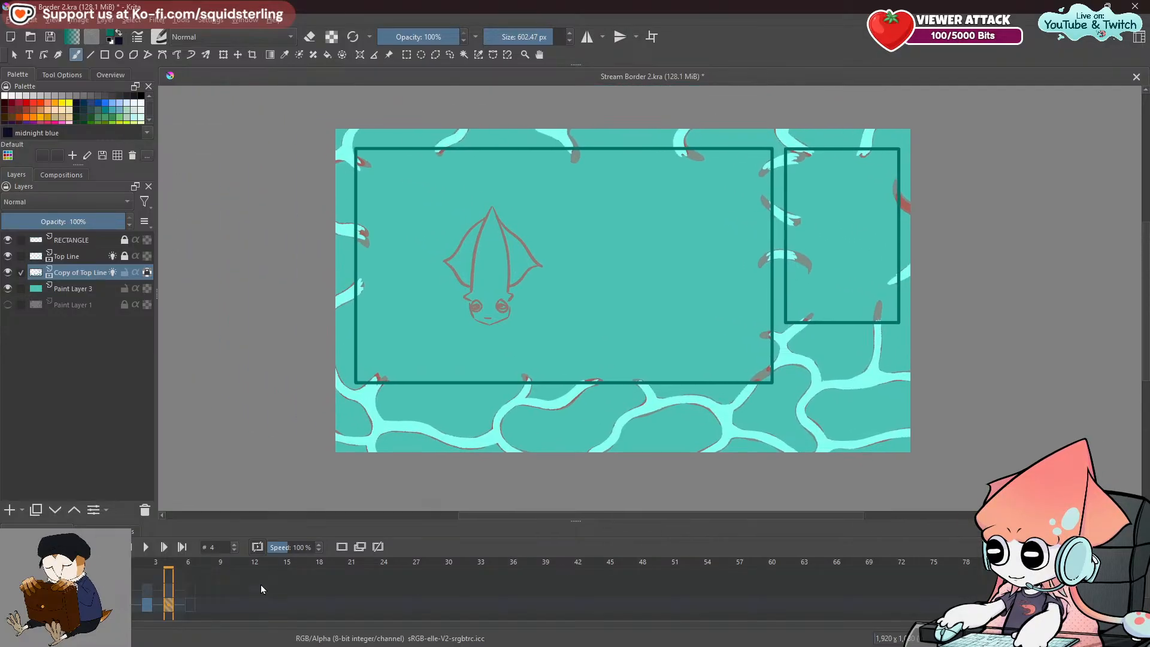
Move frame 0's dark teal ripples slightly down and right to form a shadow under the cyan lines, redoing the offset.
scroll(261, 584, down, 4)
drag(582, 437, 496, 422)
scroll(496, 422, down, 1)
scroll(461, 334, up, 1)
click(238, 55)
drag(634, 337, 626, 296)
drag(853, 356, 851, 361)
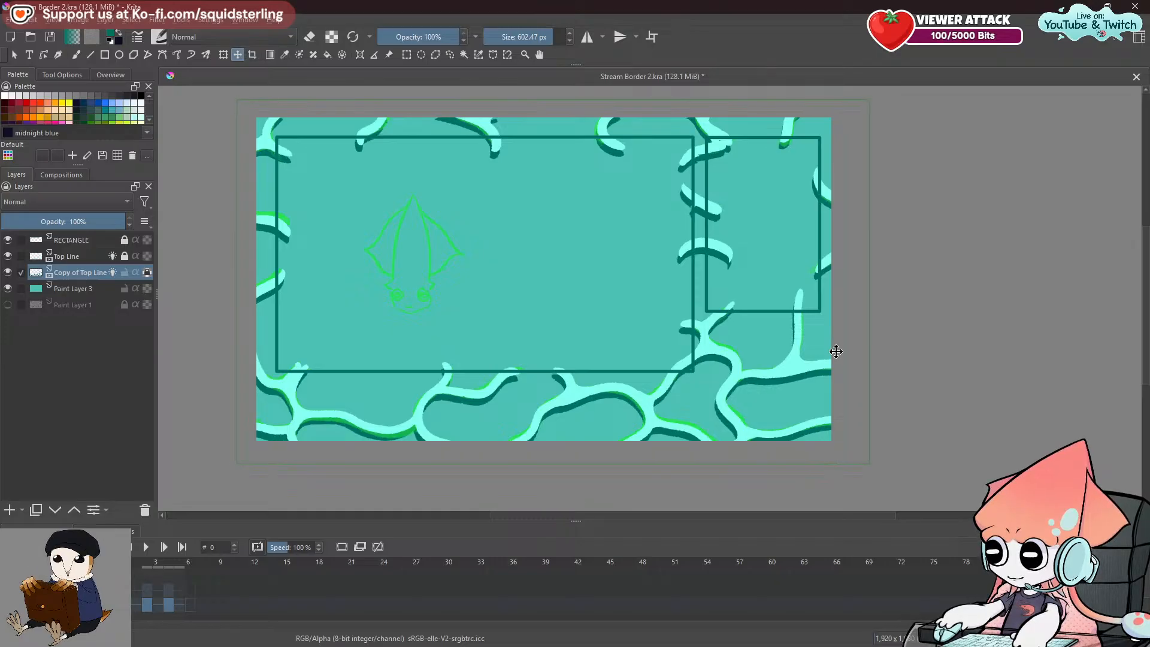
key(ctrl+z)
key(shift)
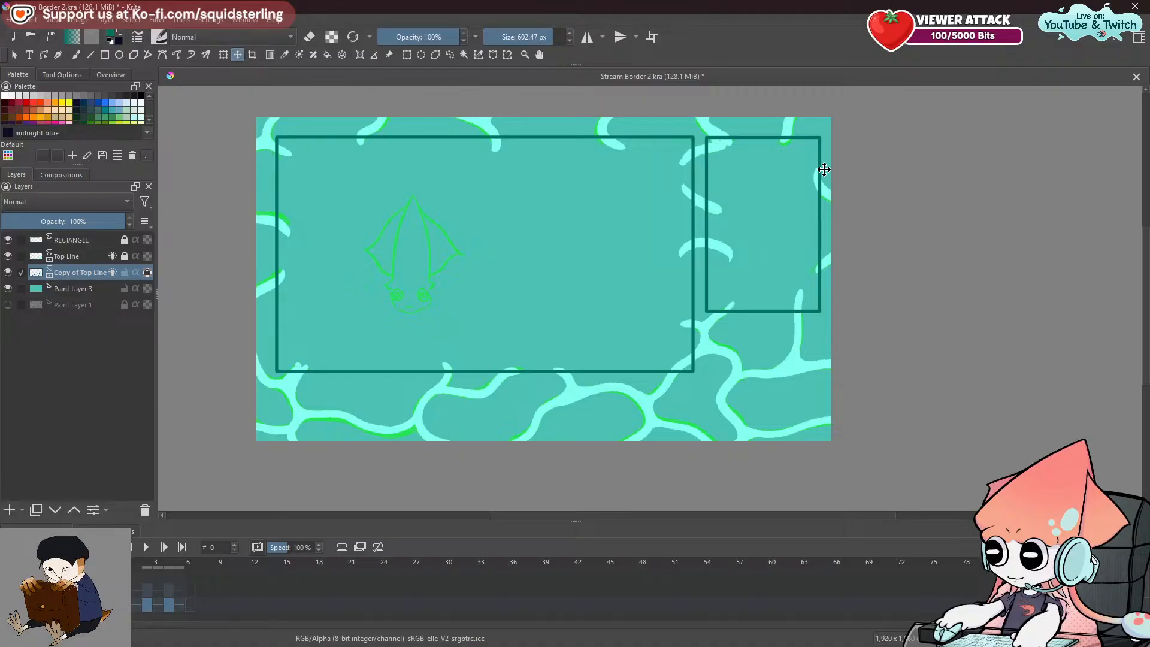
key(slash)
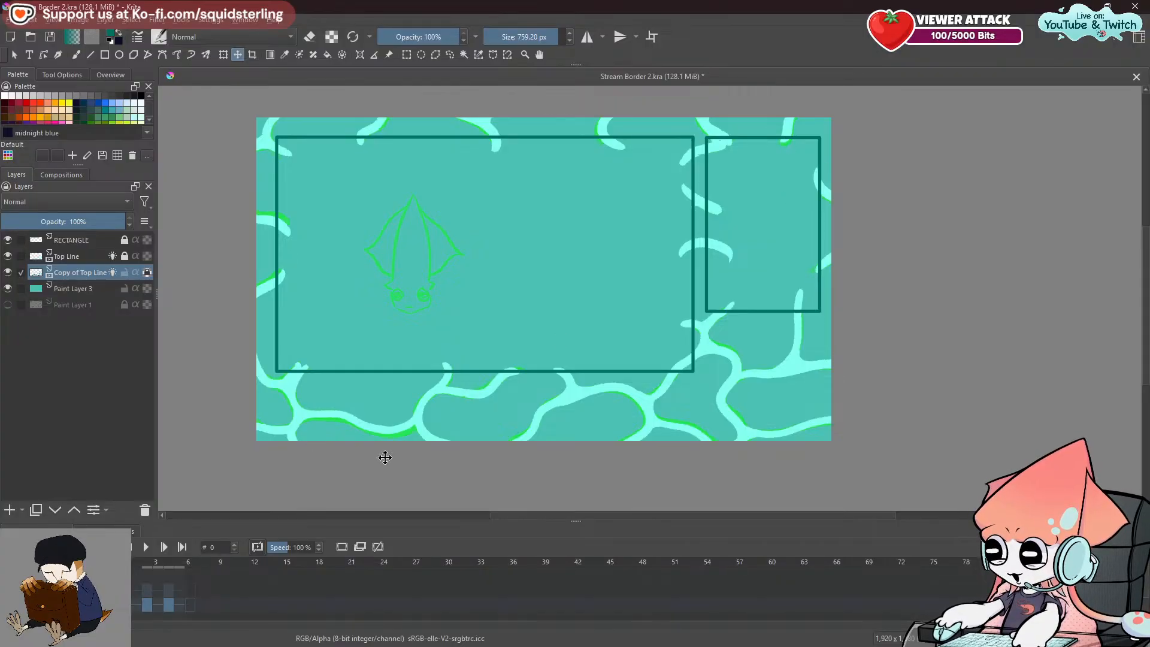
drag(647, 379, 688, 403)
key(ctrl+z)
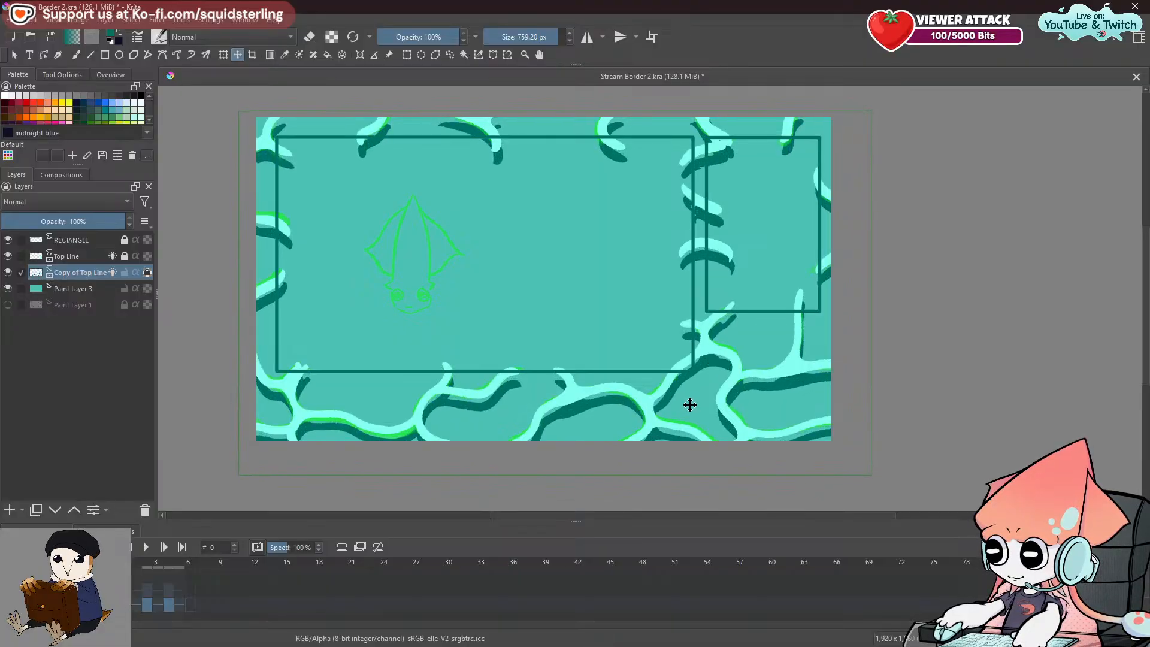
Turn on the copied layer's onion skins and offset frame 2's dark teal ripples slightly down and right.
click(149, 604)
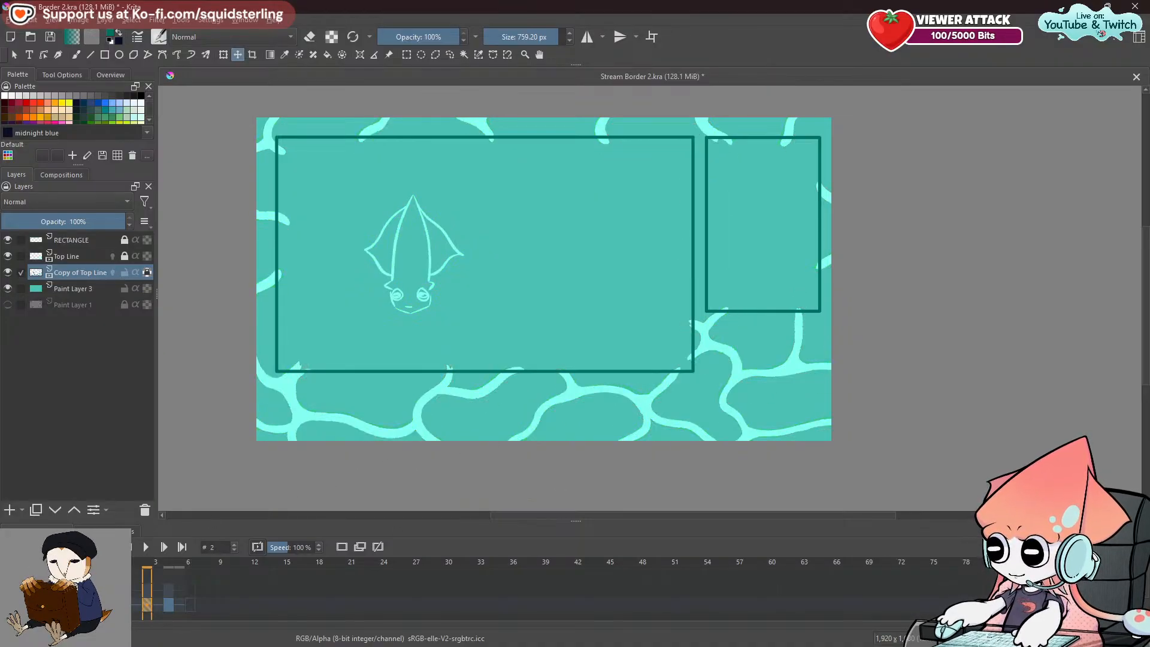
drag(755, 387, 764, 388)
key(ctrl+z)
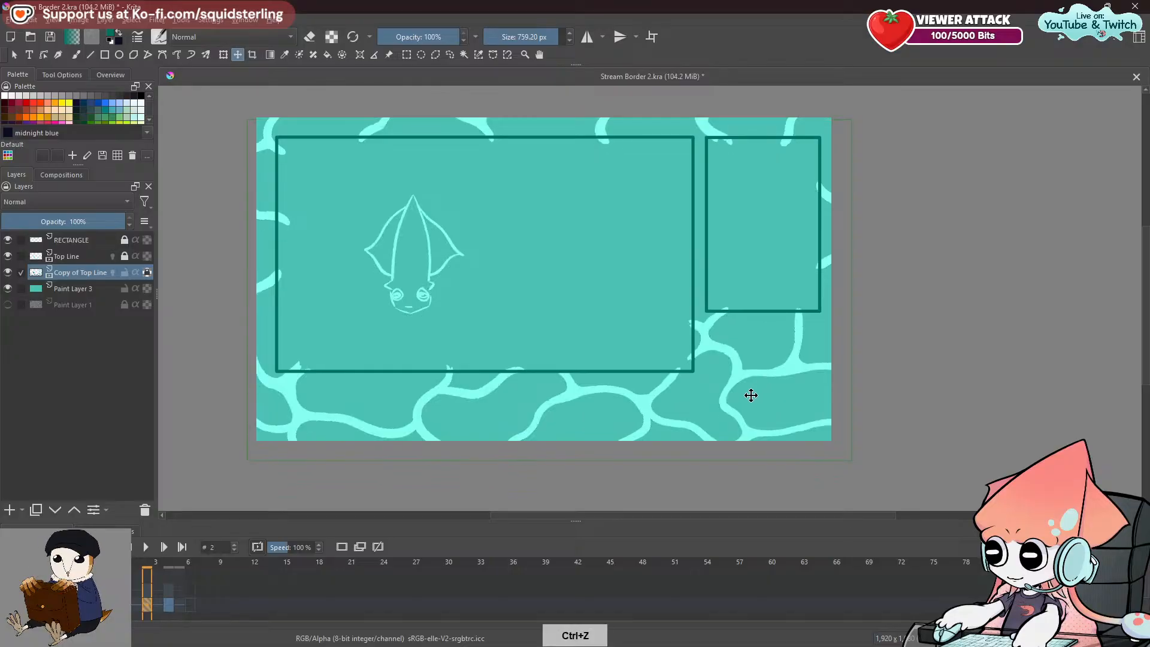
click(112, 272)
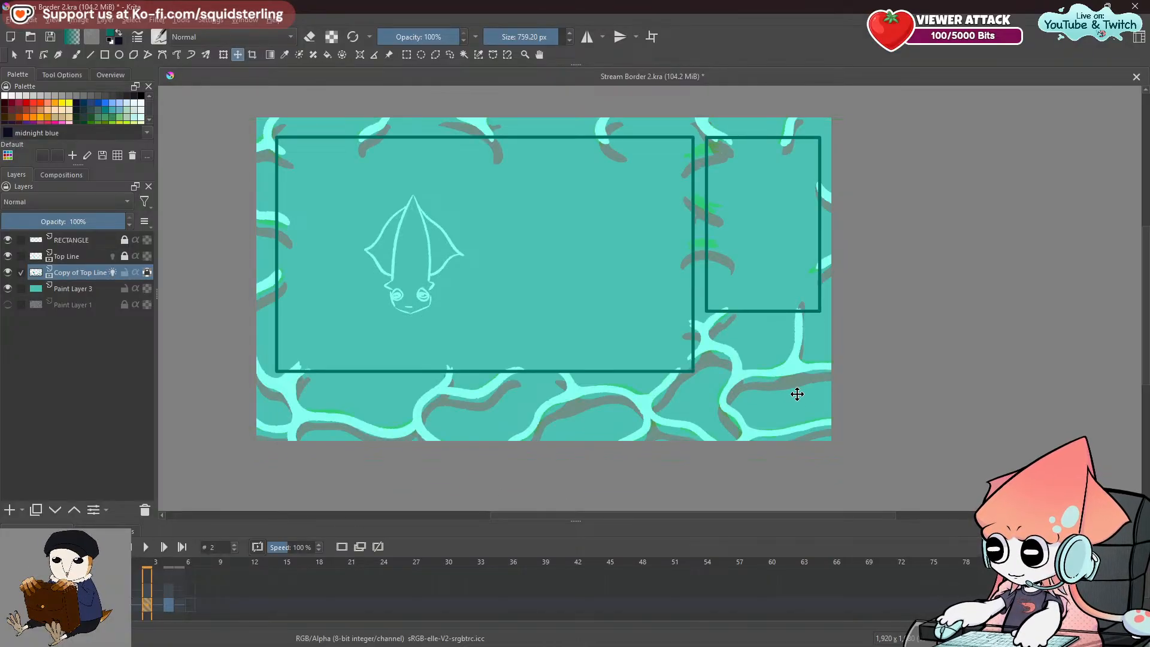
drag(793, 385, 802, 394)
Offset frame 4's dark teal ripples below the cyan lines and play the animation briefly to check the shadows.
click(166, 604)
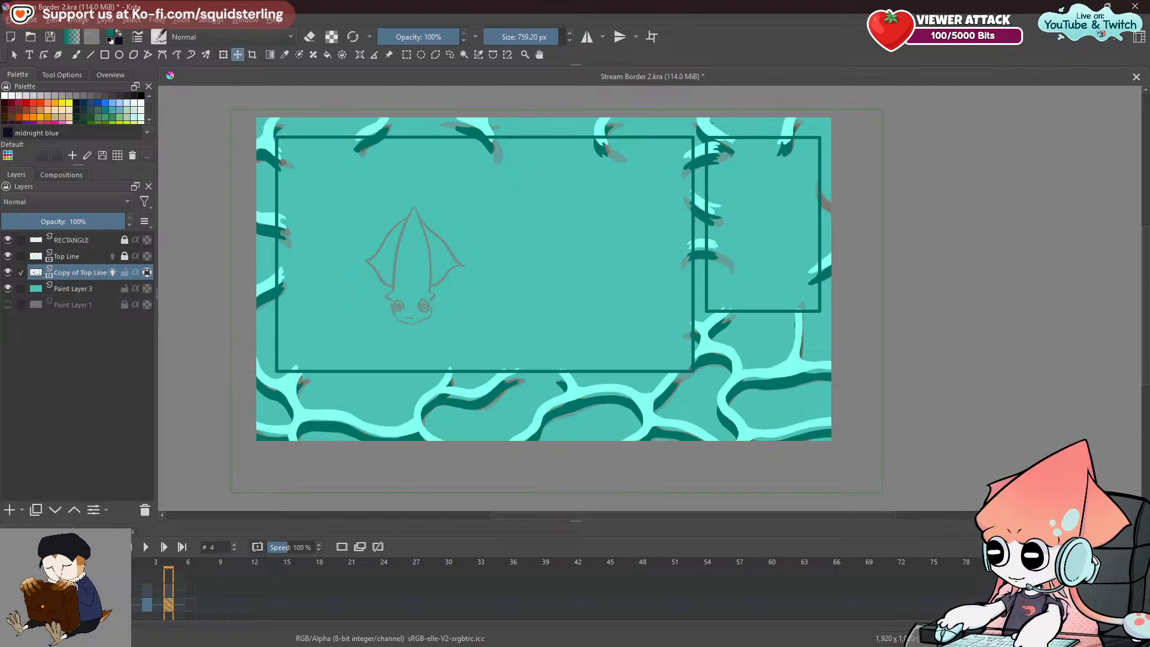
click(441, 55)
click(143, 547)
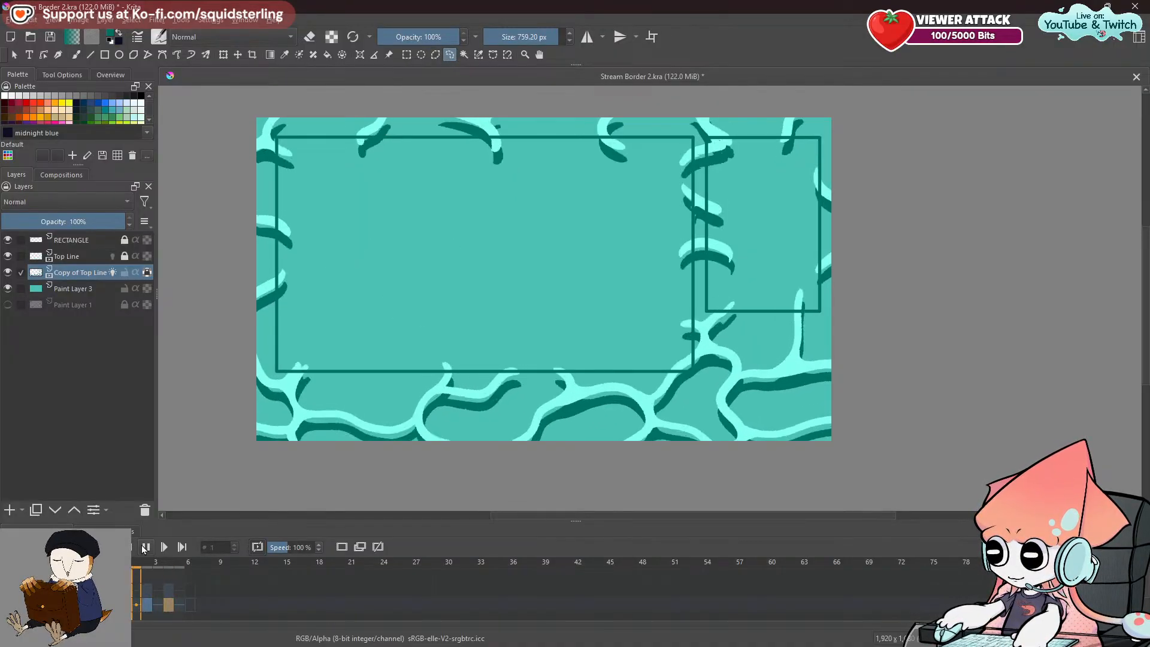
click(143, 547)
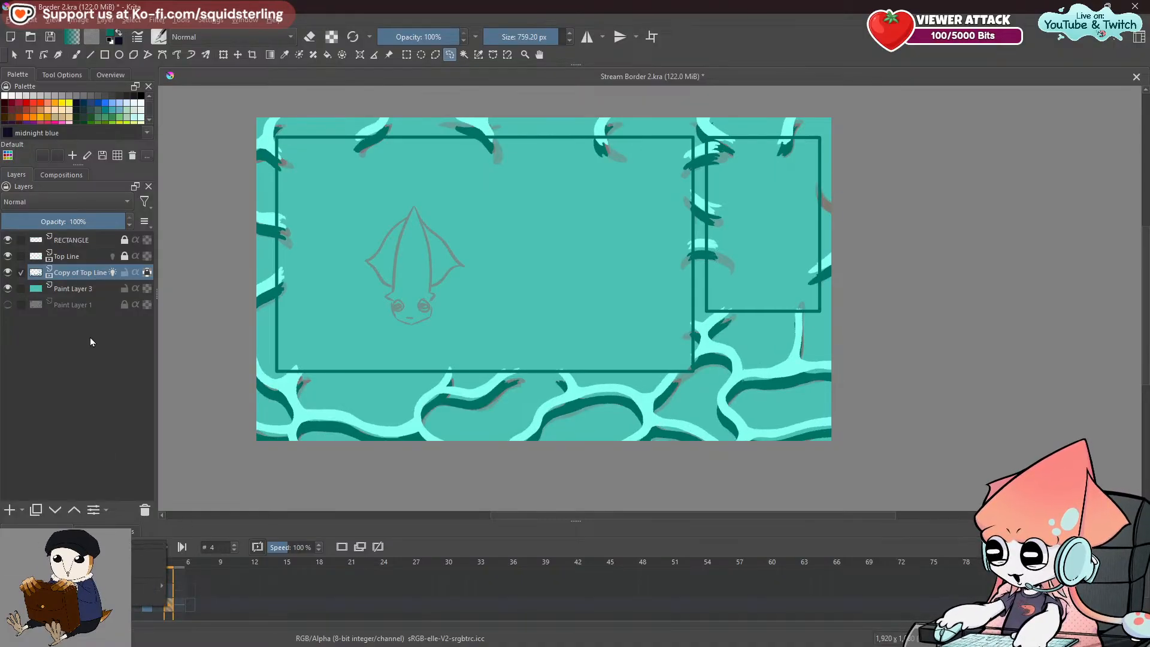
Set the Copy of Top Line layer's opacity to 40% and turn off its onion skins.
right_click(99, 273)
click(135, 276)
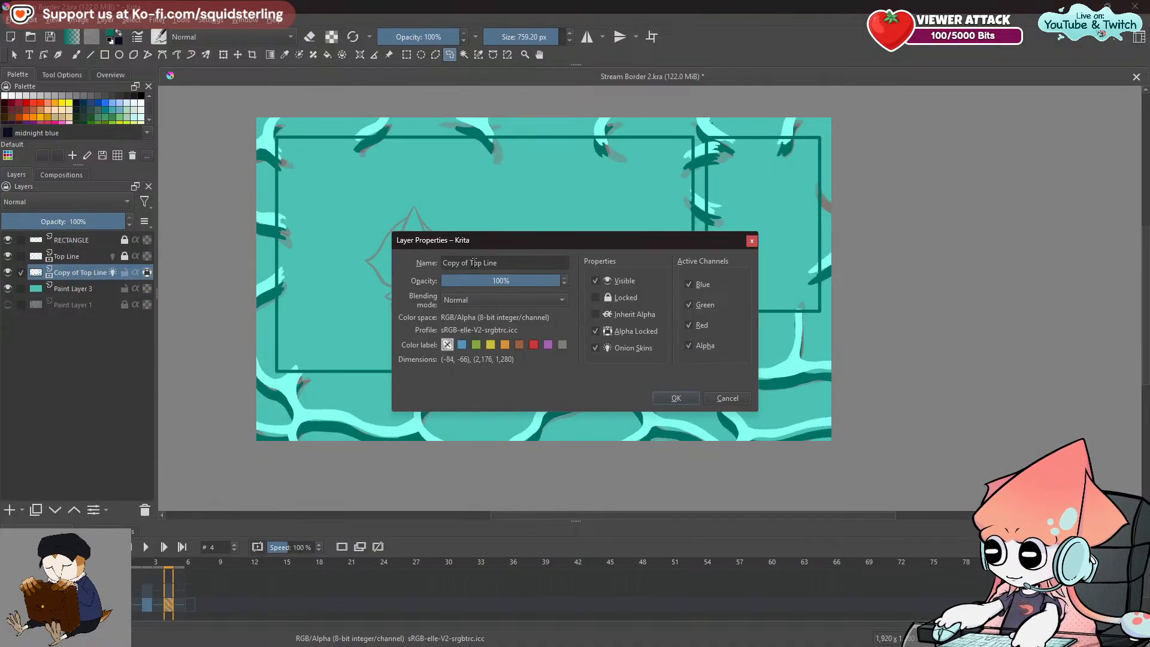
click(458, 280)
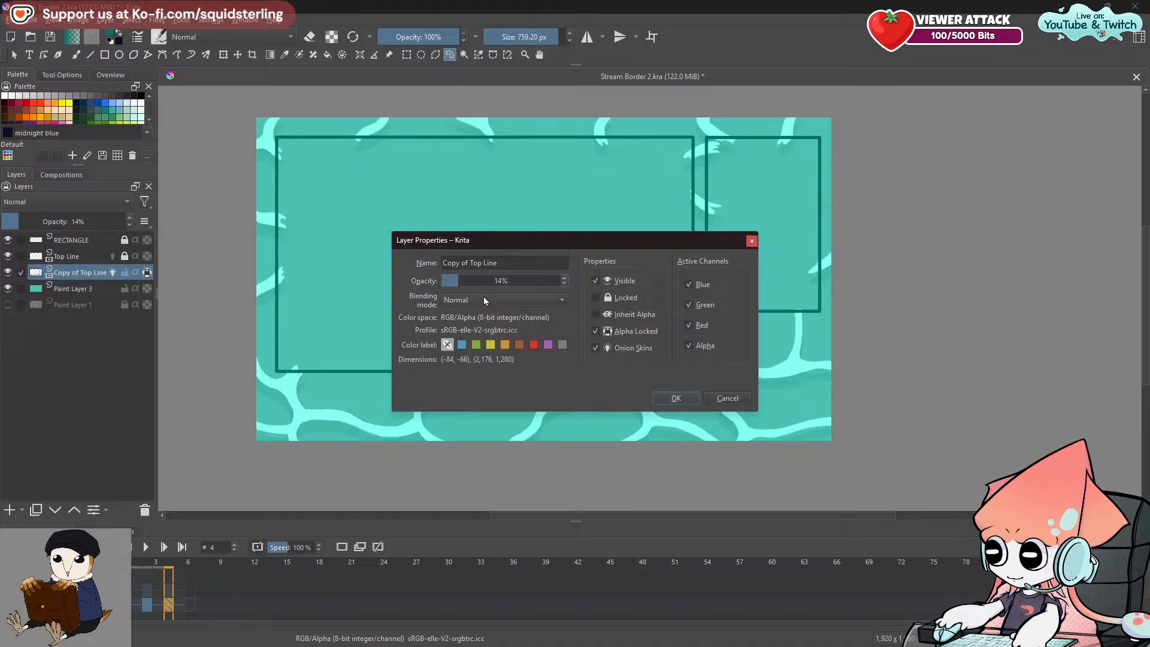
click(489, 279)
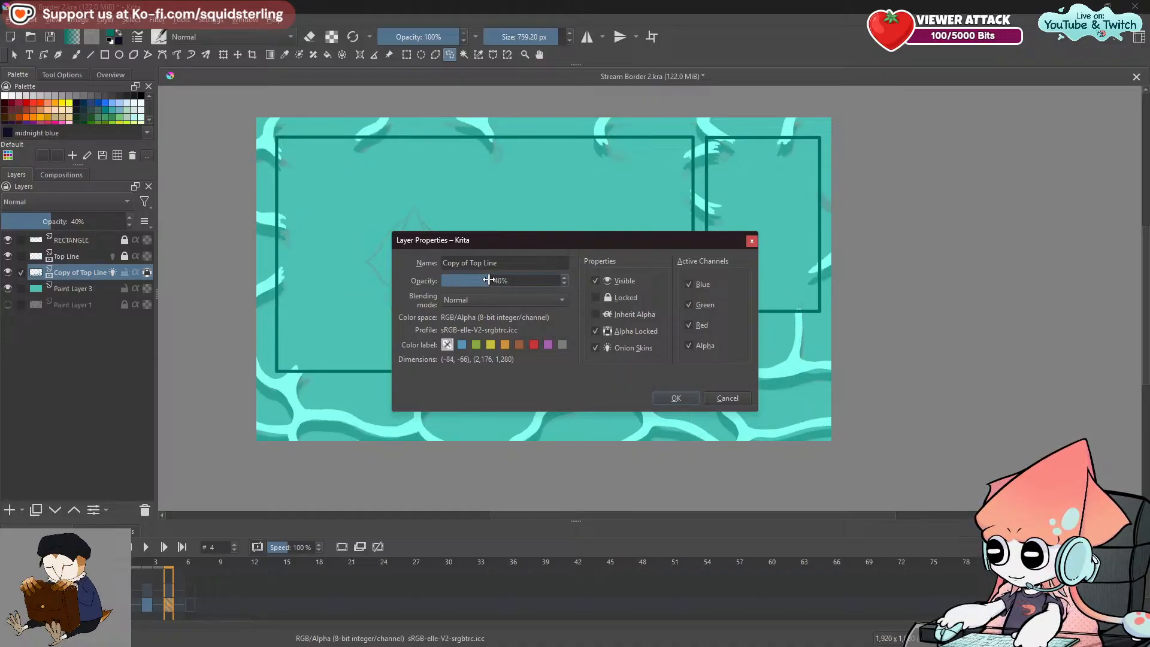
click(672, 398)
click(112, 272)
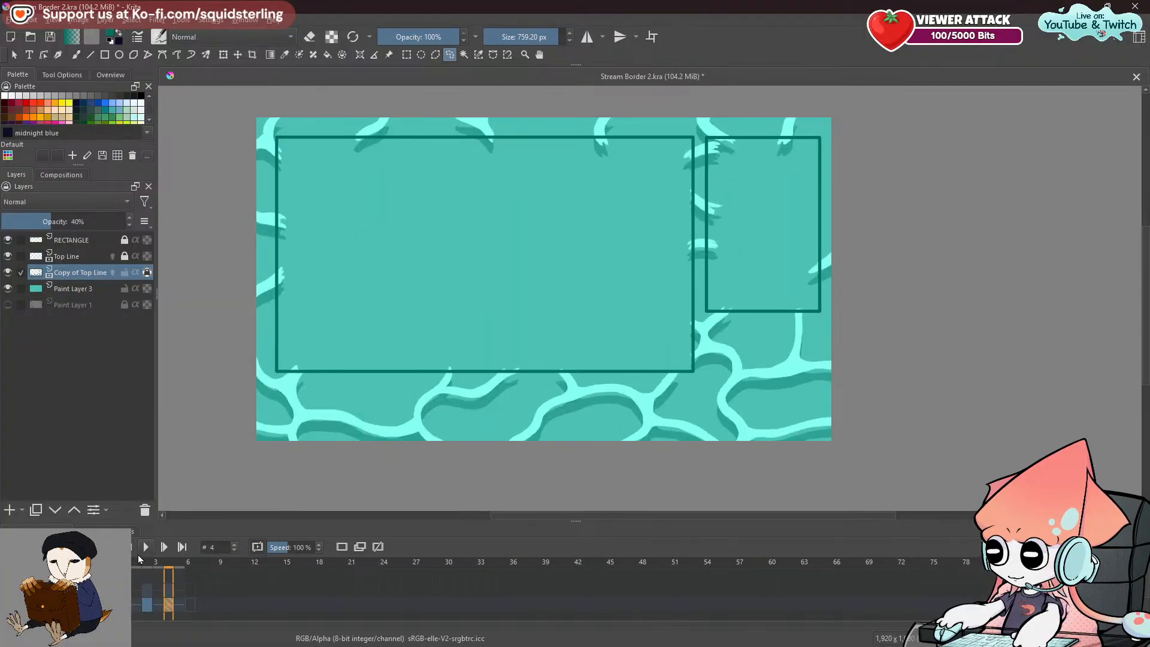
View the copied layer's later keyframes and play the animation several times to check the faded shadows.
click(151, 602)
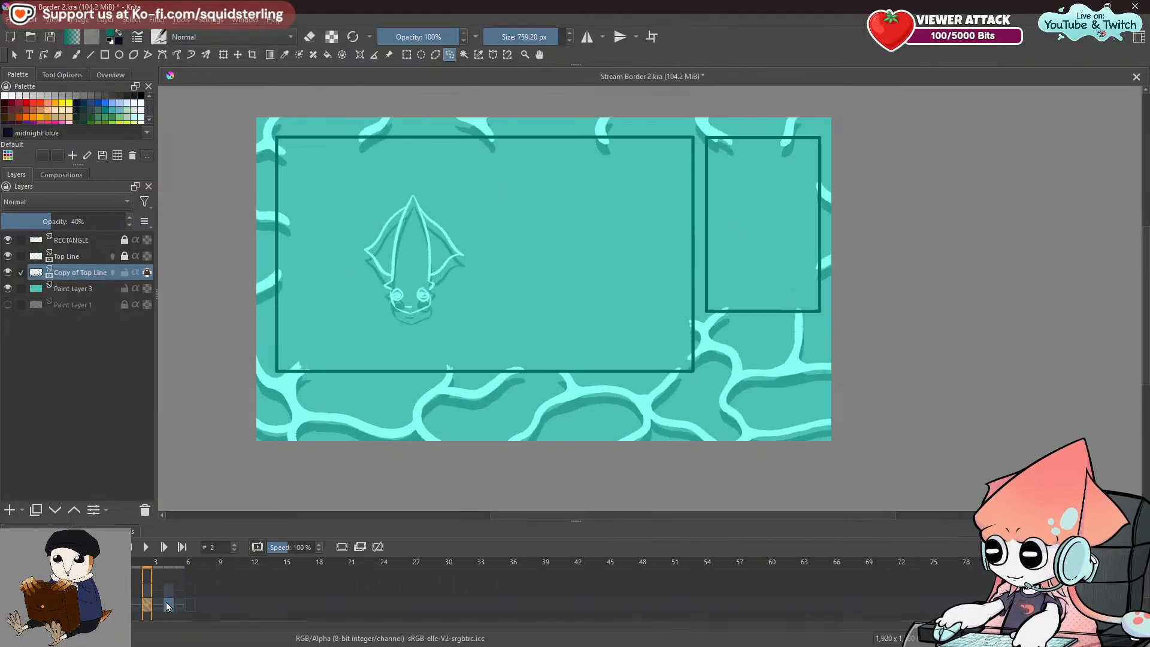
click(167, 602)
click(189, 602)
click(168, 603)
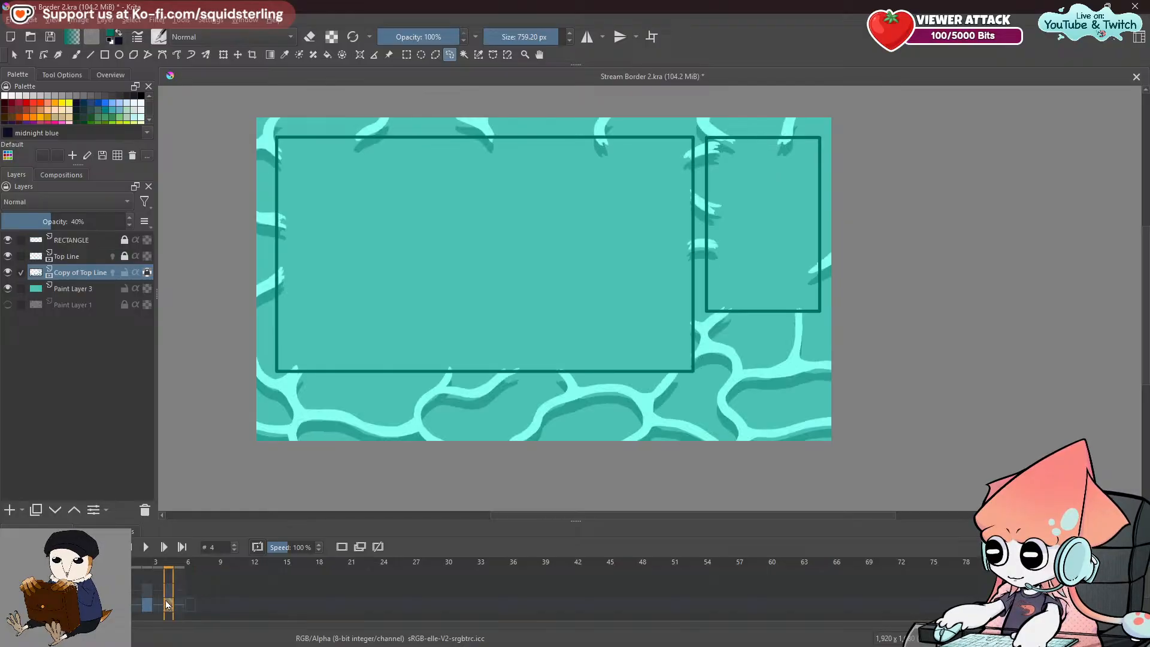
click(146, 548)
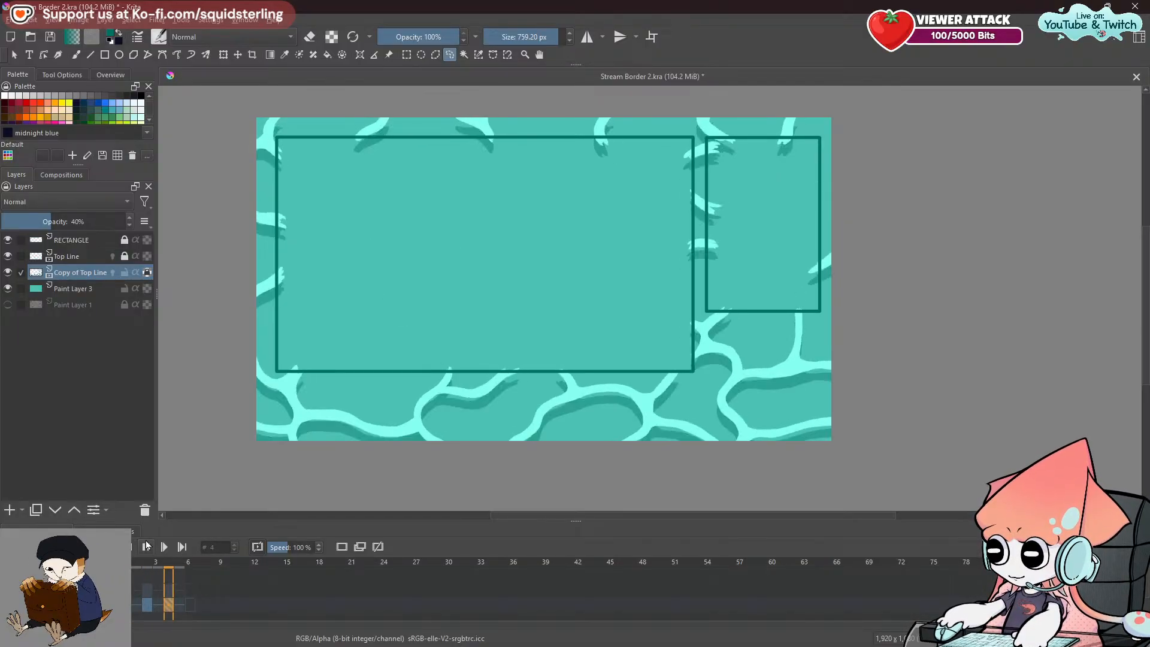
click(146, 547)
click(145, 547)
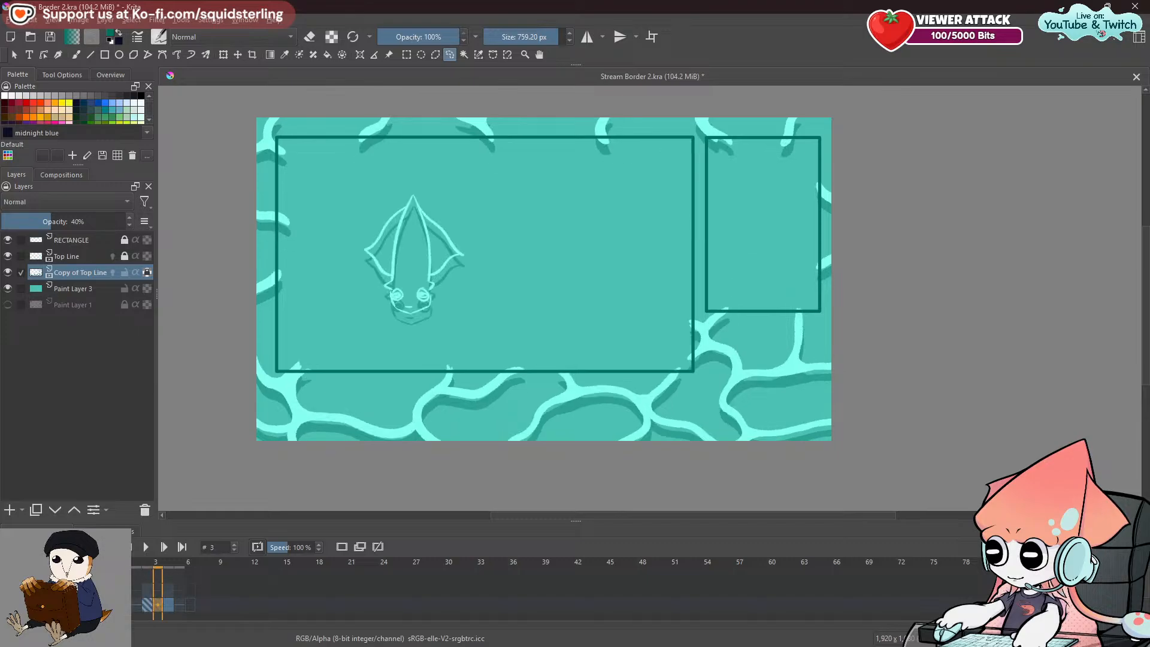
click(146, 548)
click(146, 547)
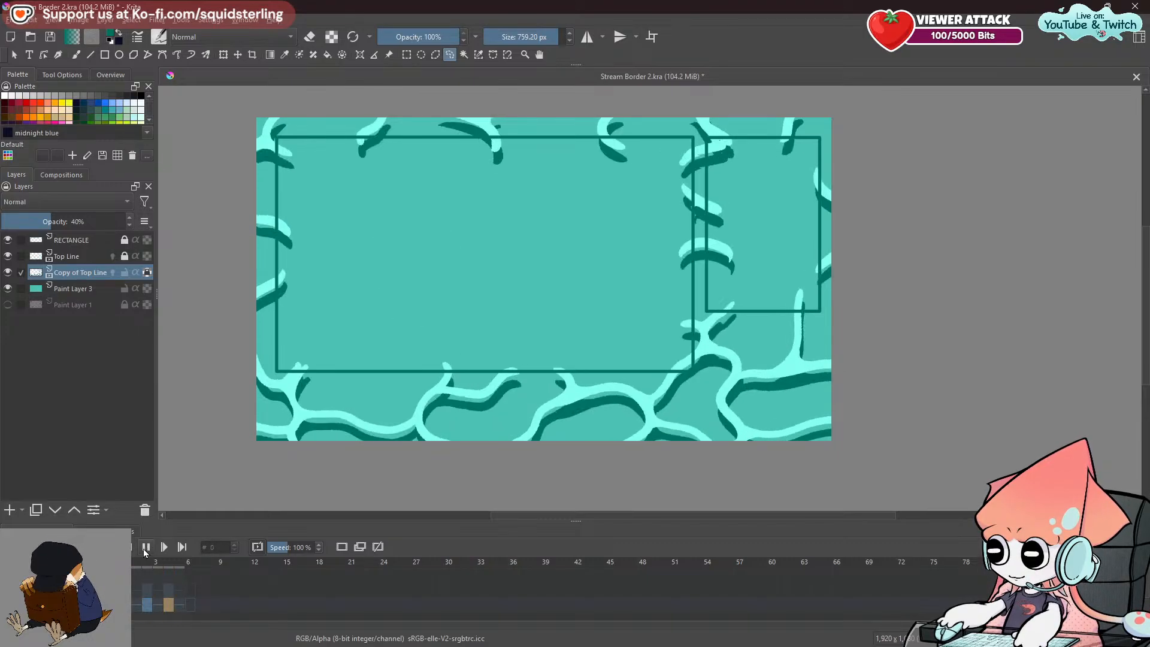
click(146, 547)
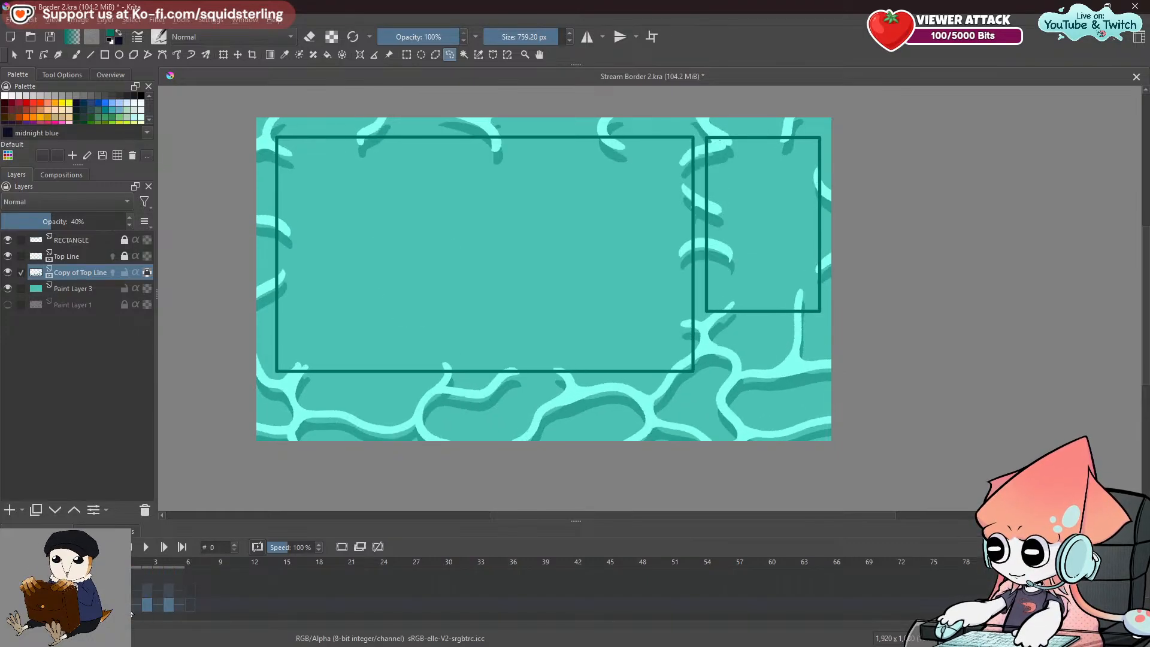
Step forward and back through the animation frames to compare the ripples with their shadows.
key(Right)
key(Right)
key(Right)
key(Right)
key(Right)
key(Right)
key(Right)
key(Left)
key(Left)
key(Left)
key(Left)
key(Left)
key(Left)
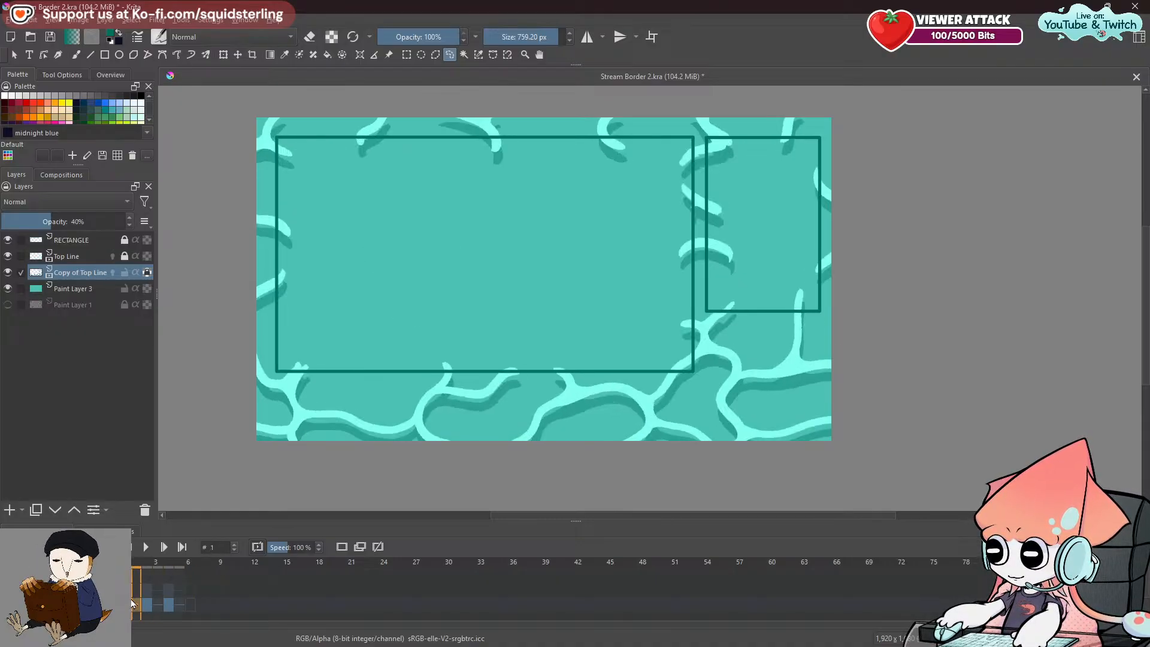
Replay the animation briefly and examine the shadow opacity frame by frame.
click(145, 547)
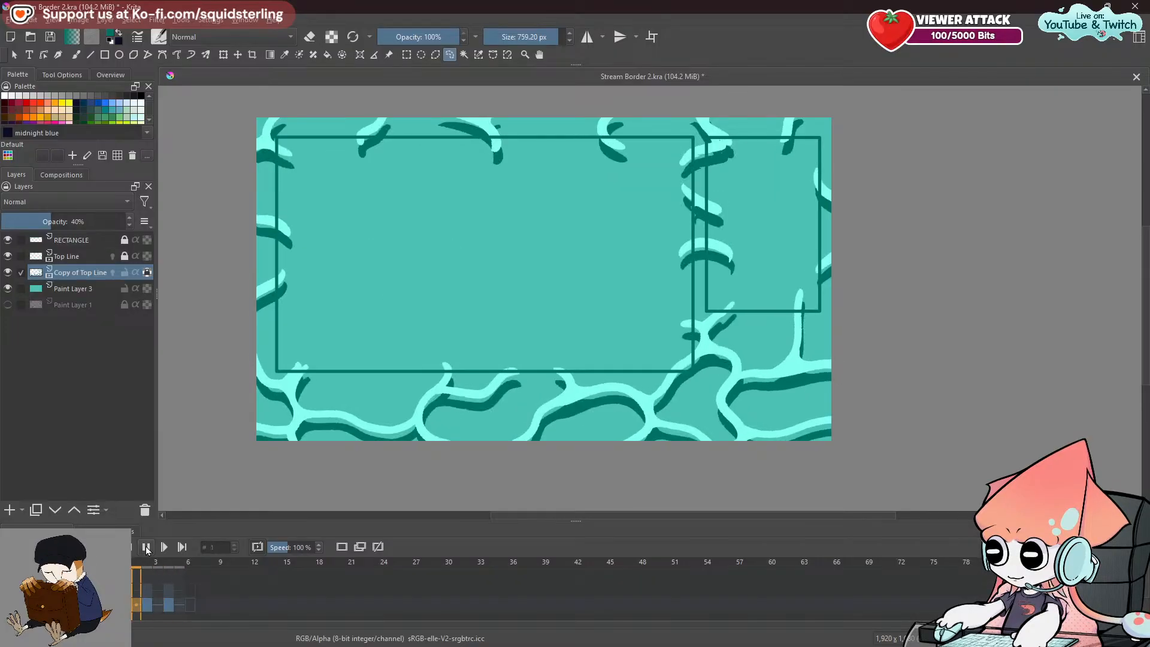
click(147, 547)
key(Left)
key(Left)
key(Left)
key(Right)
key(Right)
key(Right)
key(Right)
key(Right)
key(Right)
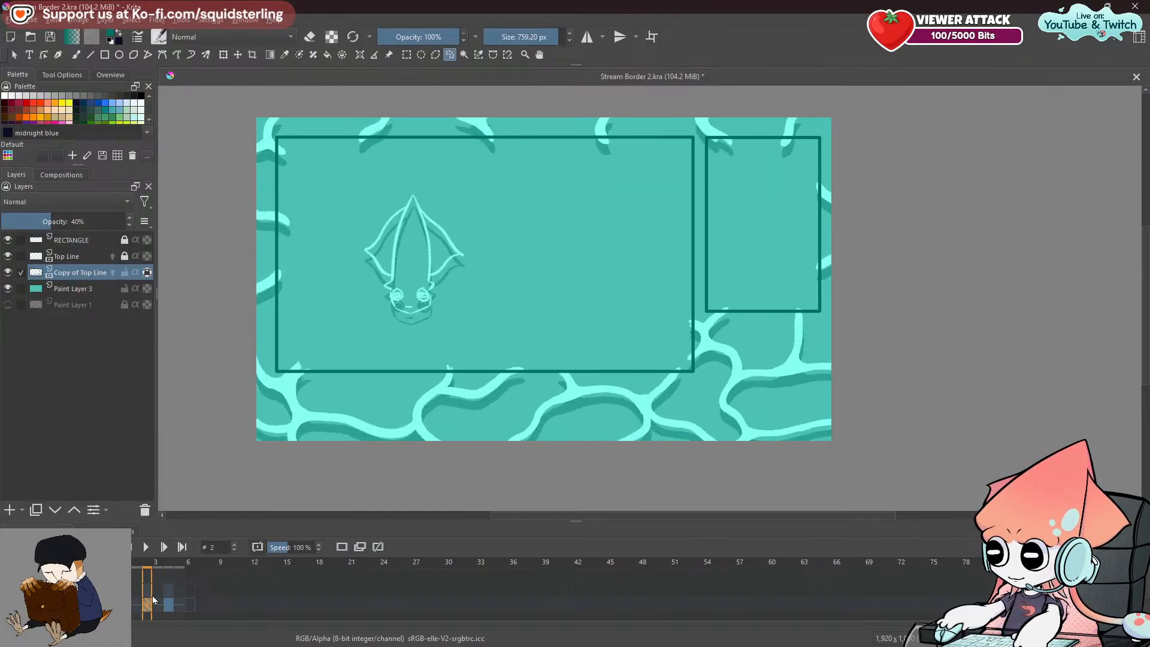
key(Right)
key(Left)
key(Left)
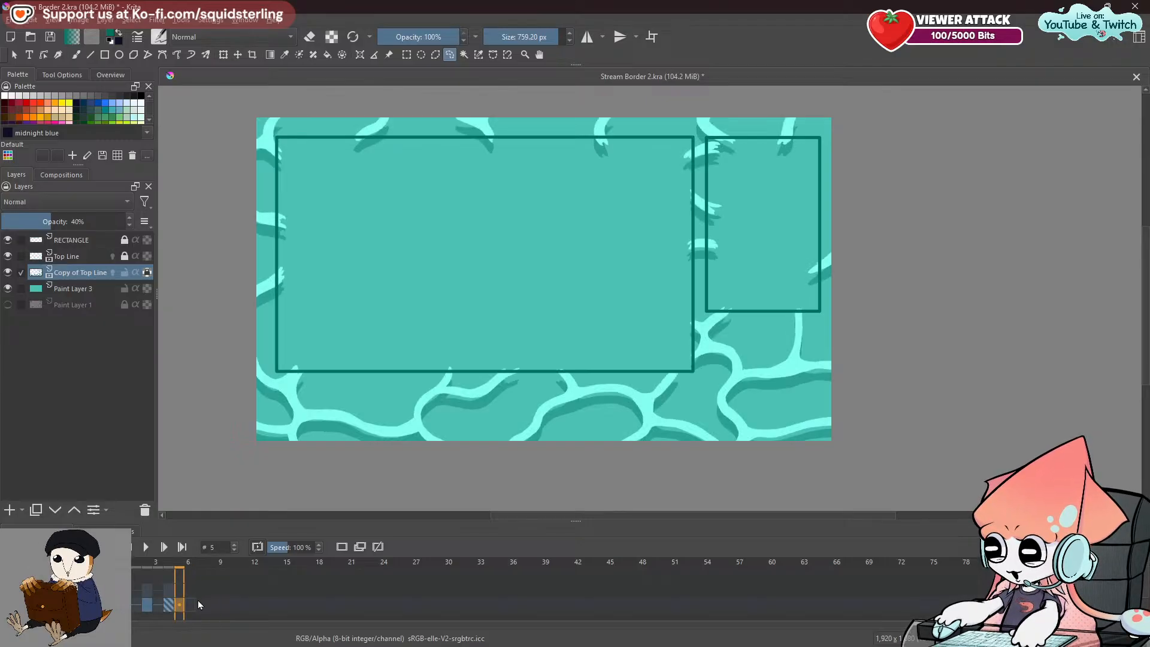
Remove the copied layer's empty keyframe at frame 6 and play the animation.
click(193, 603)
right_click(193, 602)
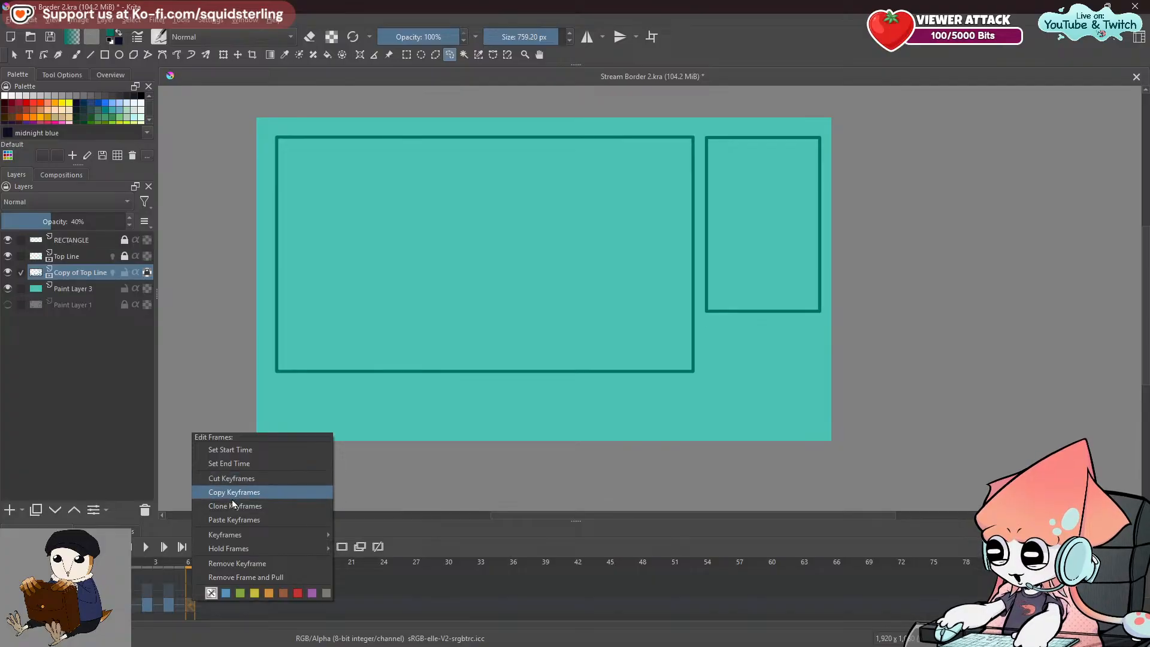
click(236, 562)
click(168, 566)
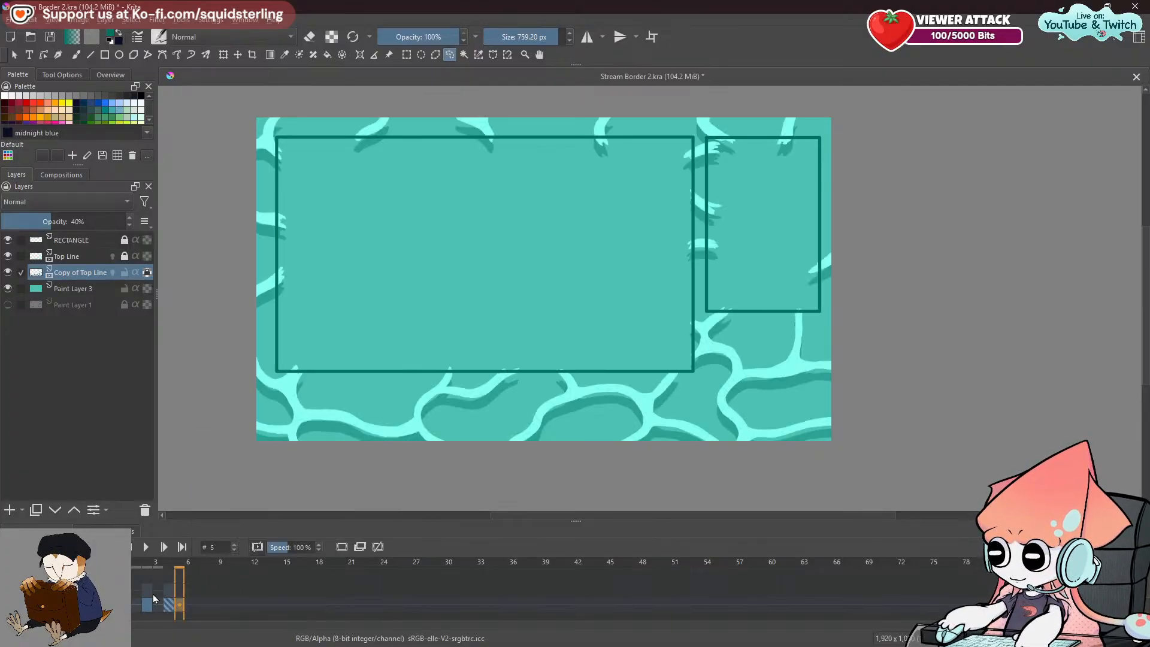
click(146, 550)
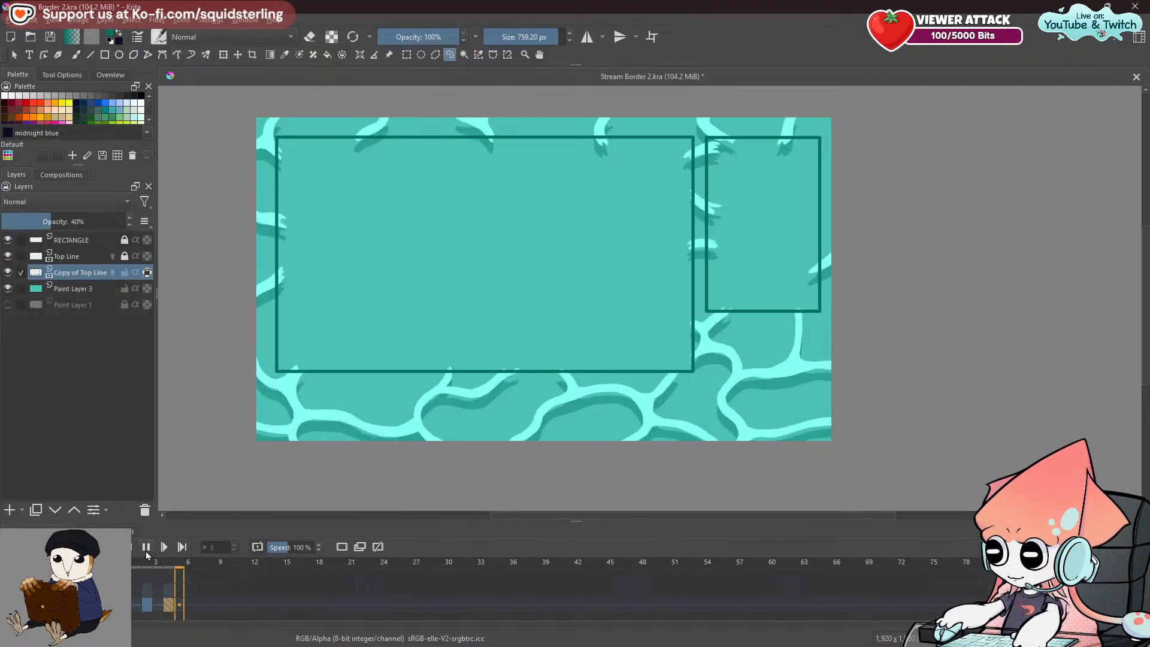
click(146, 548)
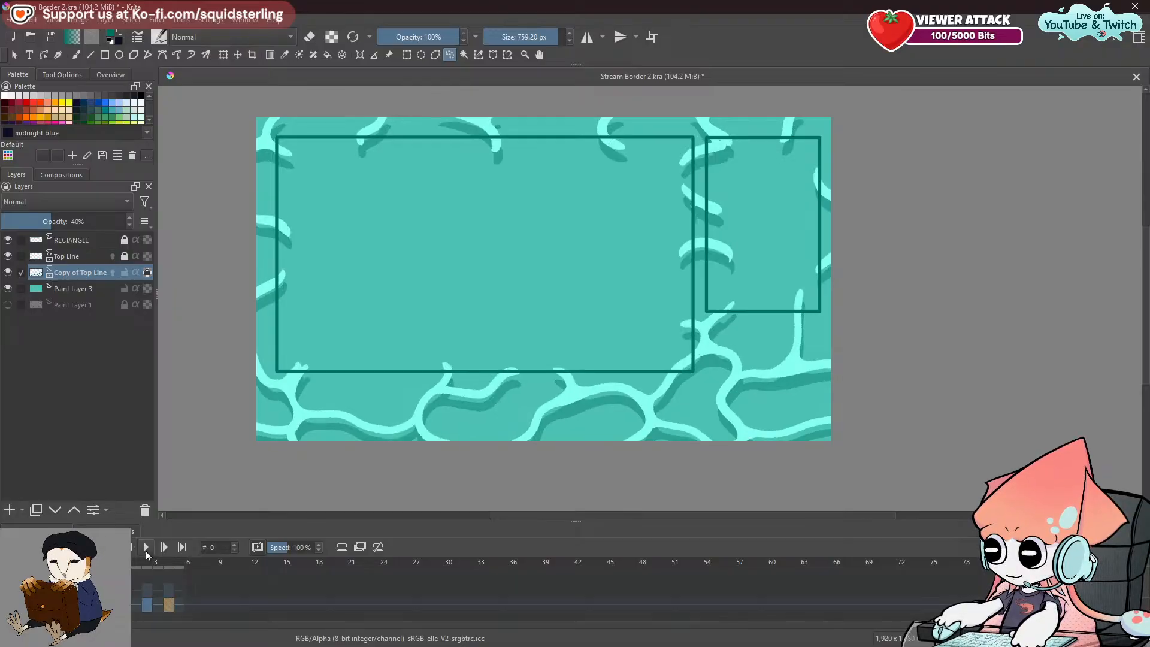
Scrub through the remaining frames and replay the loop to examine the ripple motion.
click(153, 605)
scroll(154, 606, up, 3)
scroll(154, 606, down, 1)
scroll(154, 605, up, 2)
scroll(154, 605, up, 2)
scroll(154, 605, down, 8)
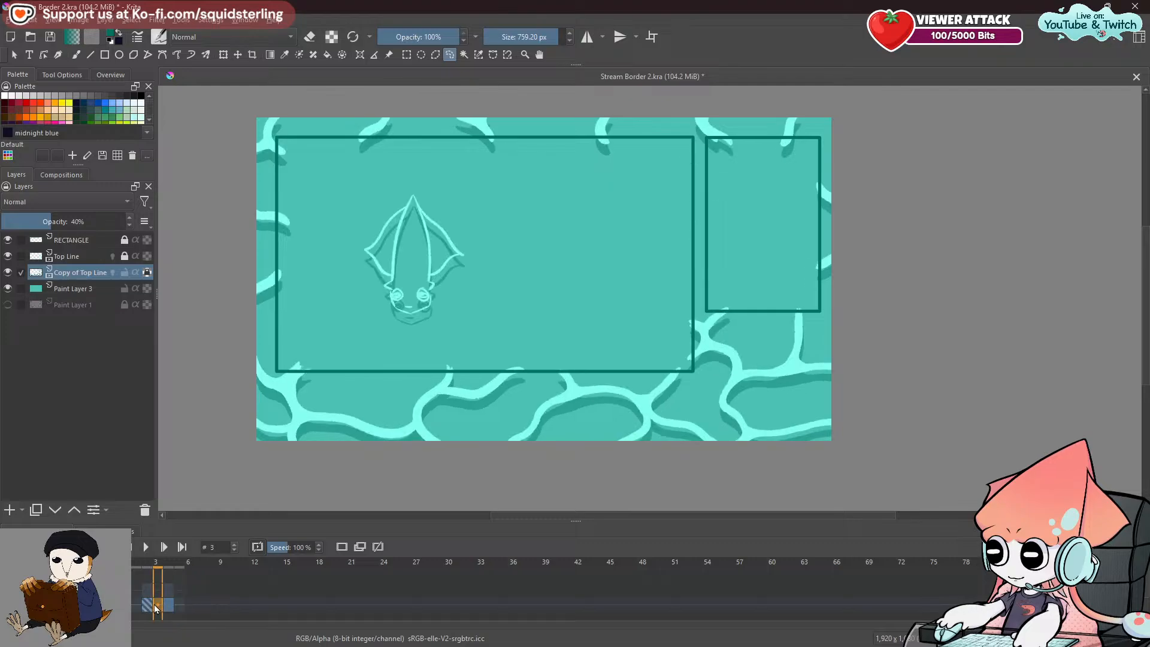
click(145, 547)
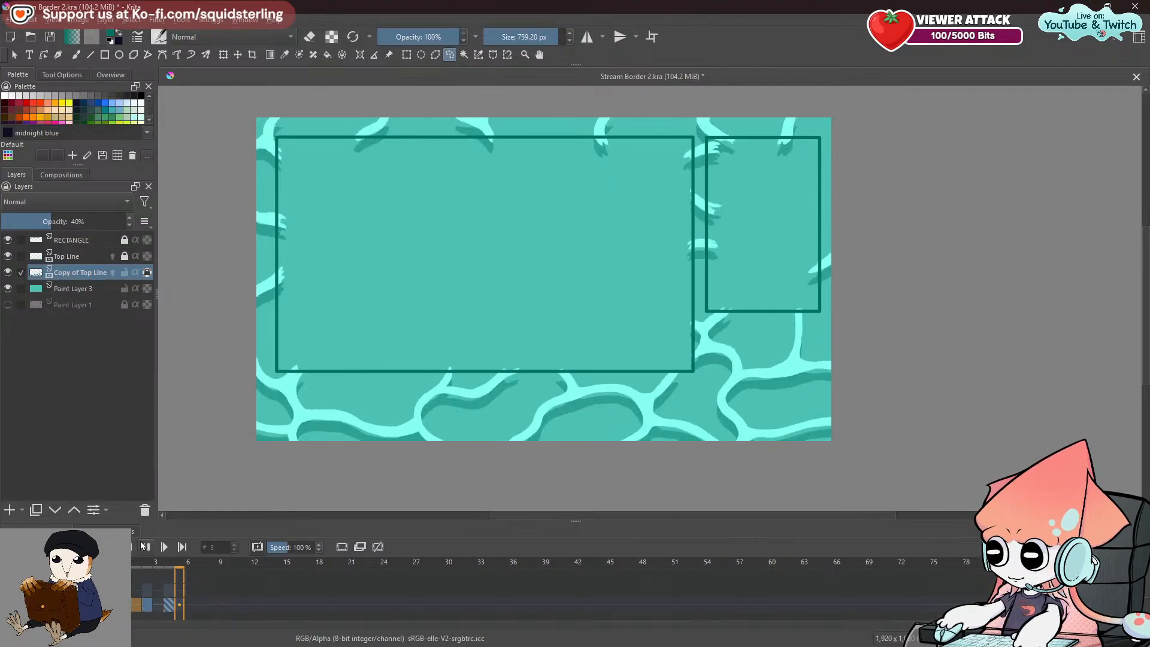
click(144, 545)
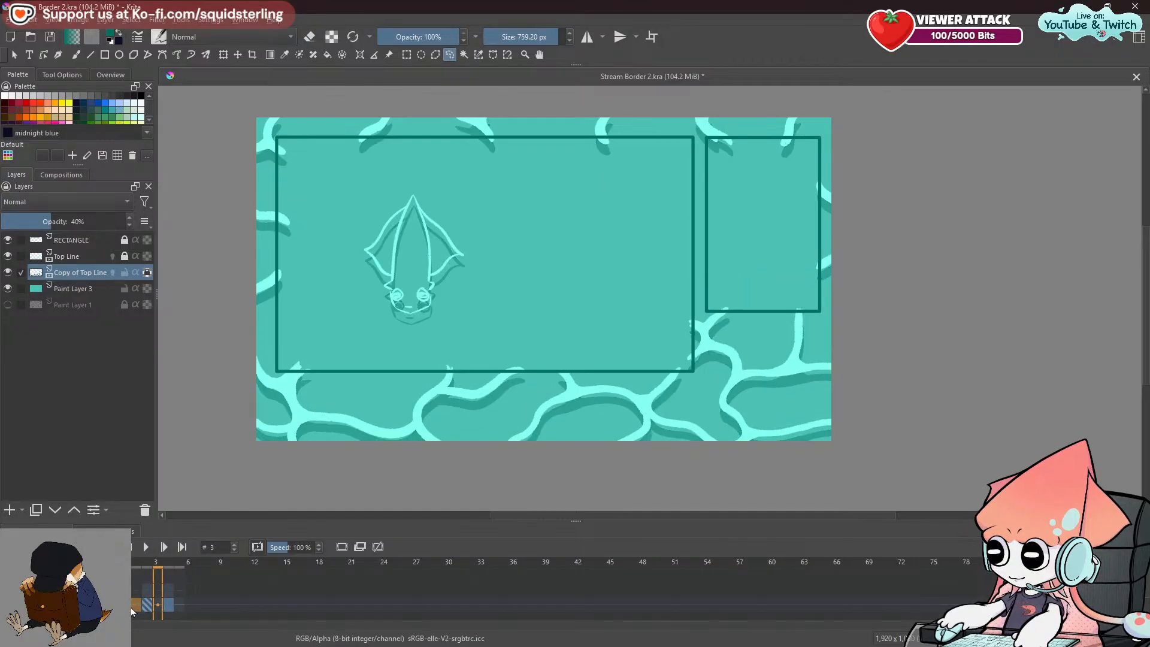
On frame 0, sample the background teal, darken the colour to #1f988b and choose a brush preset.
click(132, 605)
click(285, 54)
click(315, 218)
click(111, 36)
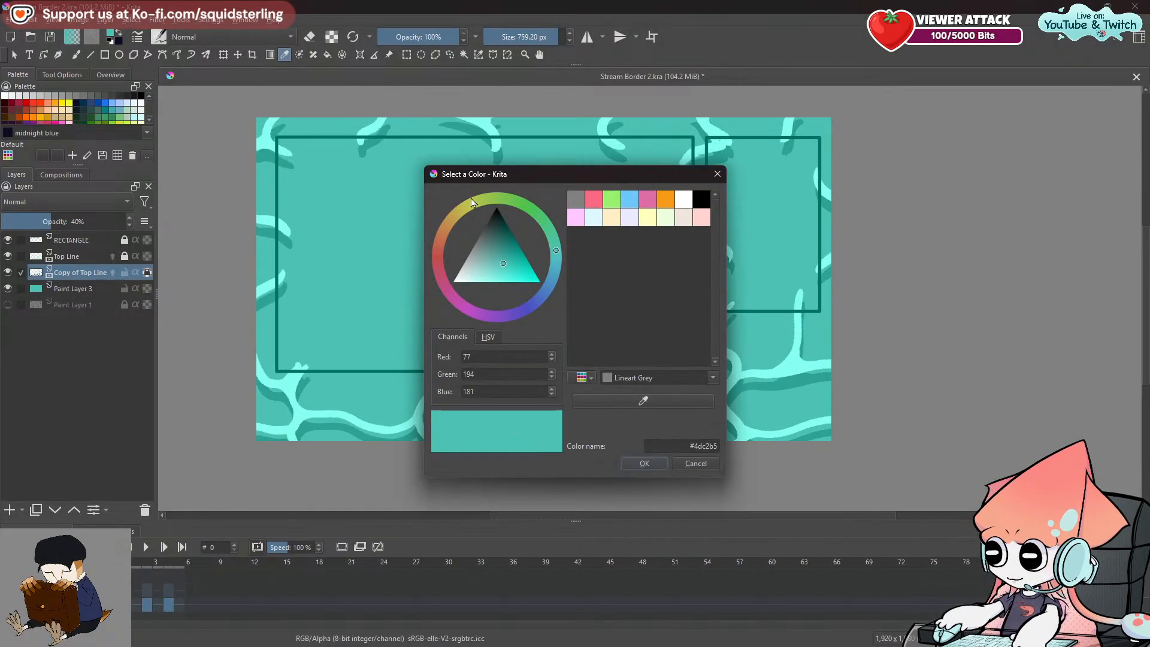
click(510, 251)
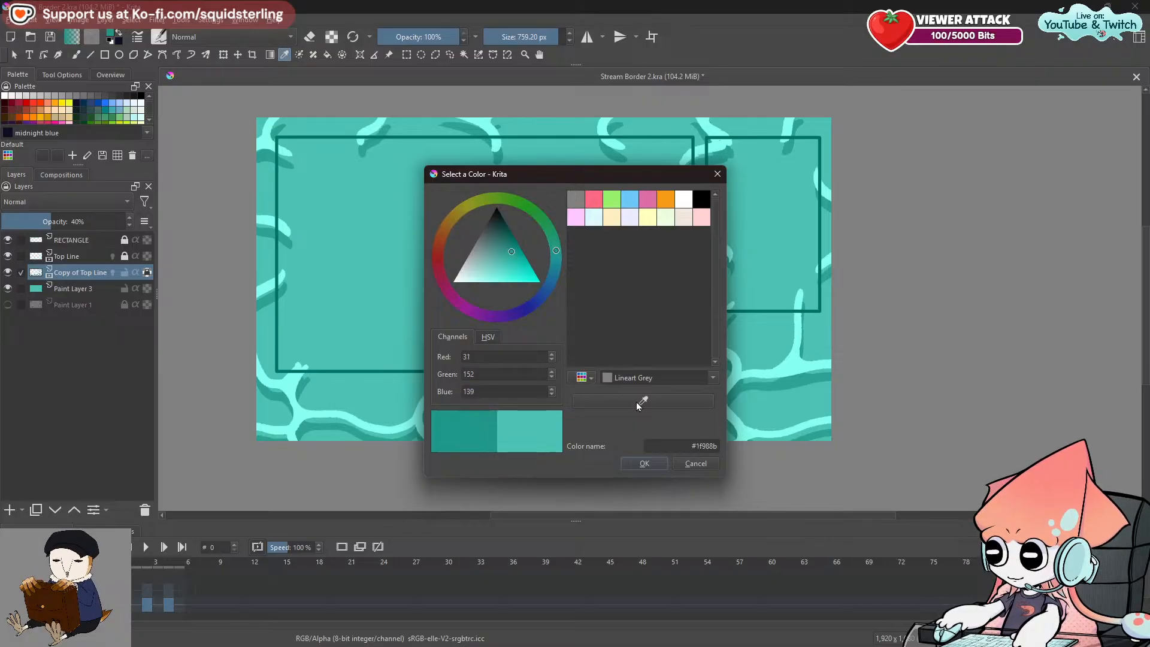
click(644, 462)
click(157, 38)
click(354, 193)
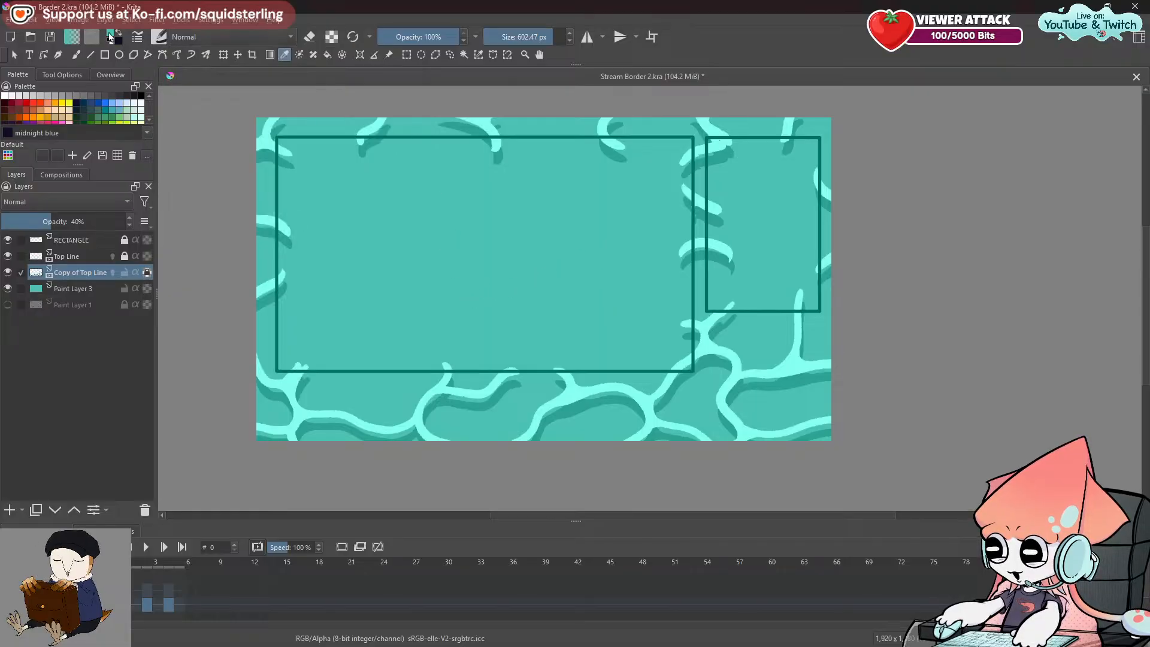
Set the brush colour to teal #1aa091, enlarge the brush and recolour the shadows on frames 0, 2 and 4.
click(110, 37)
click(515, 254)
click(644, 464)
click(75, 55)
drag(412, 298, 494, 298)
mouse_move(269, 217)
mouse_down()
mouse_move(231, 295)
mouse_move(238, 473)
mouse_up()
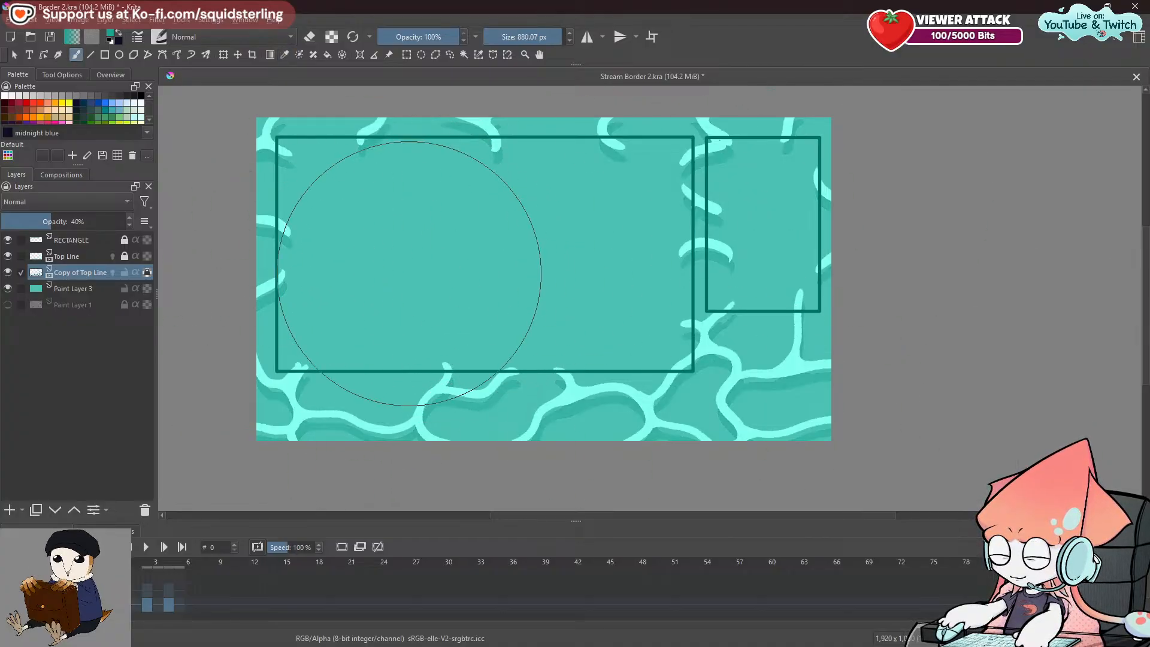
click(148, 597)
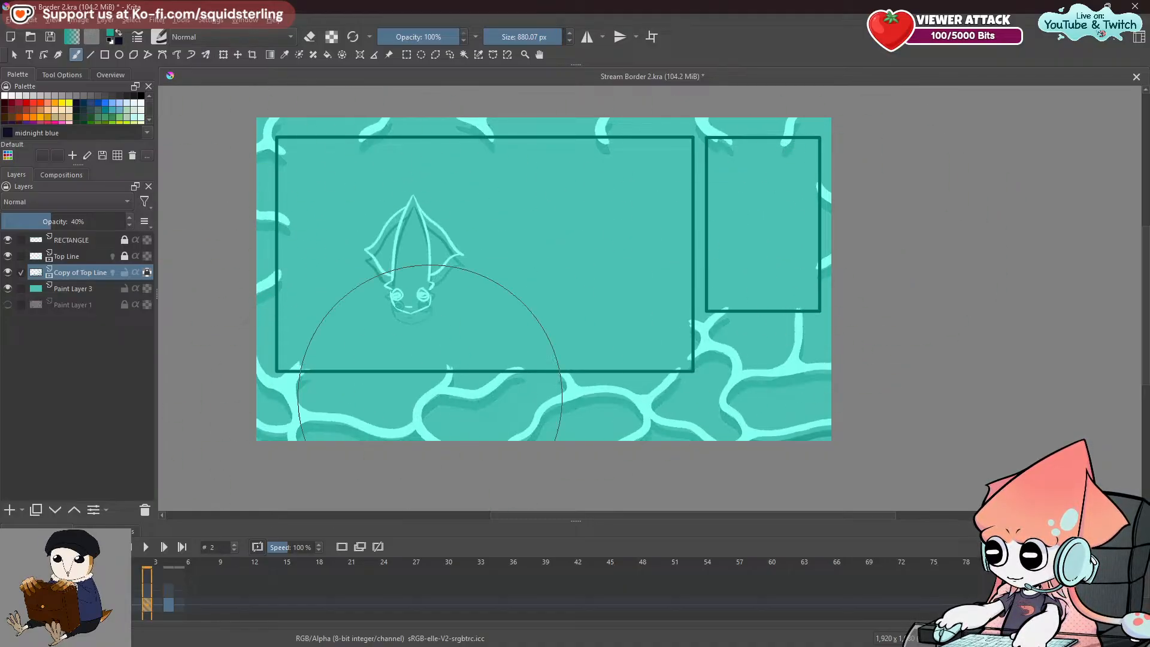
click(168, 603)
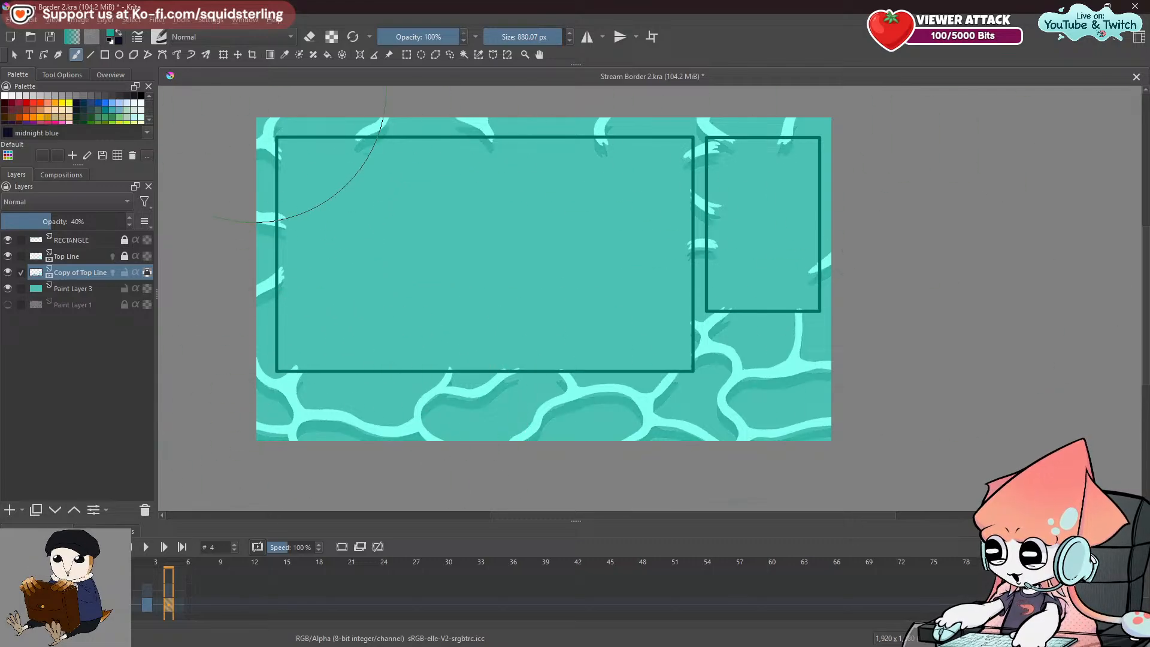
Pick a slightly more saturated teal and repaint the copied layer's shadows on frames 4, 2 and 0.
click(114, 37)
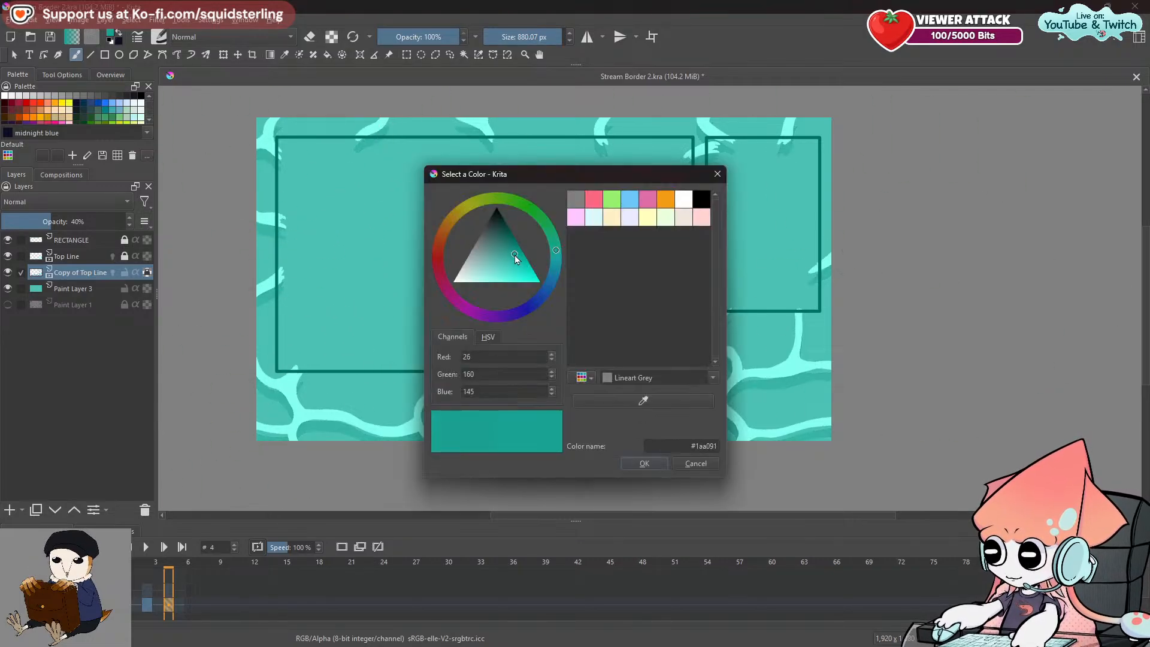
drag(515, 257, 521, 253)
click(644, 463)
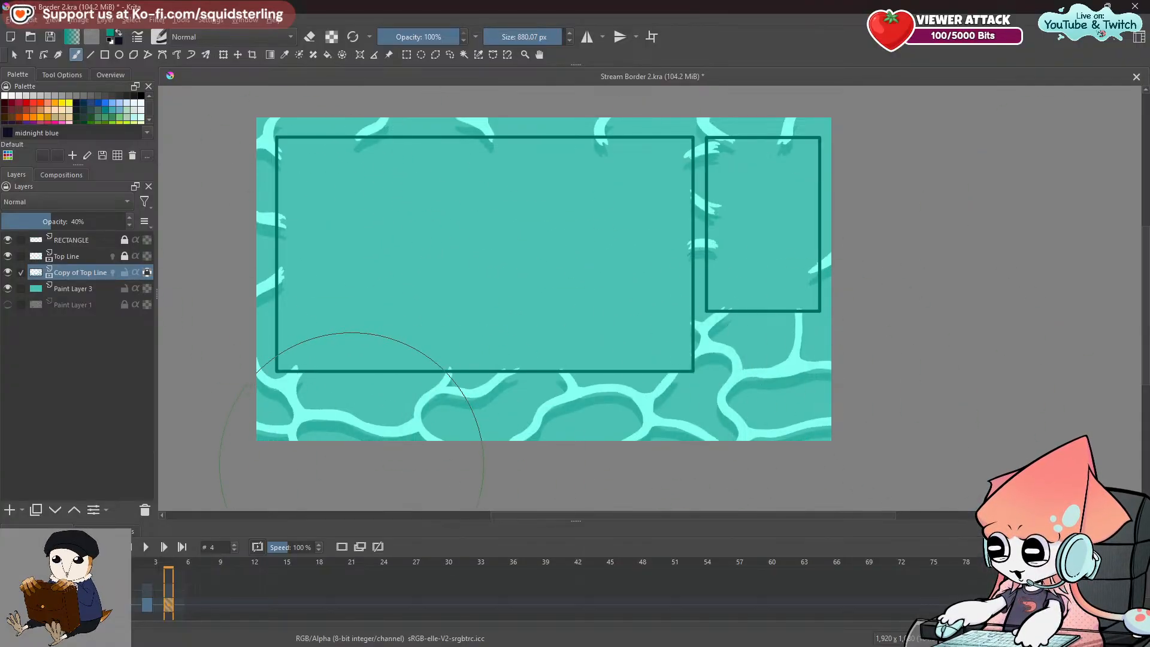
click(147, 605)
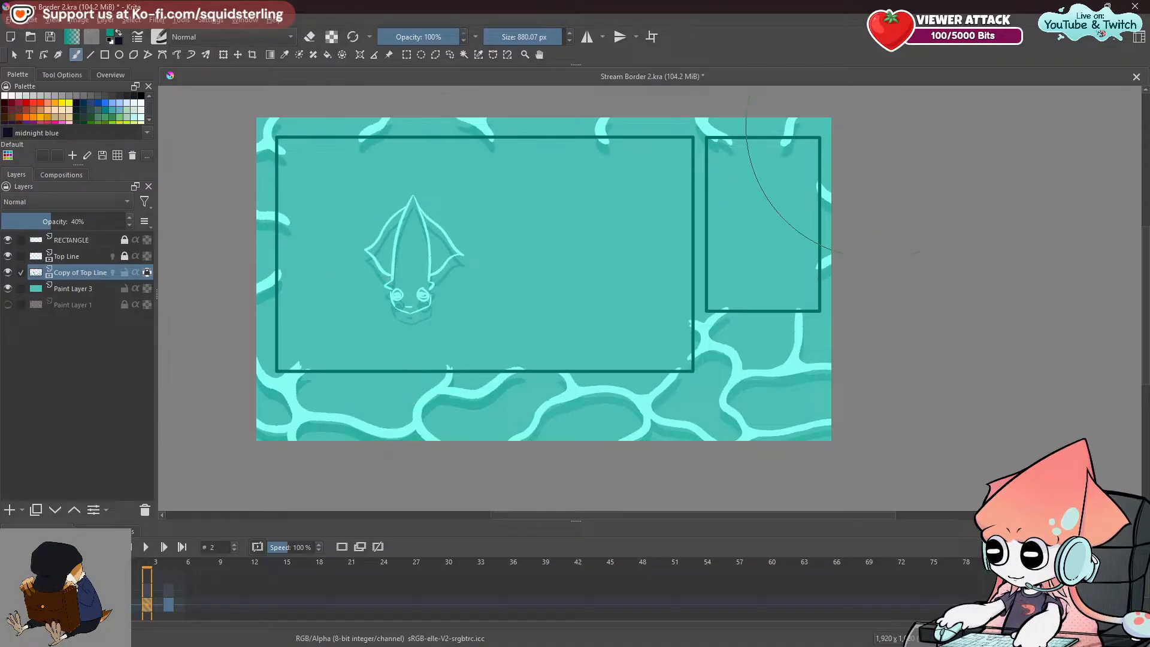
click(126, 605)
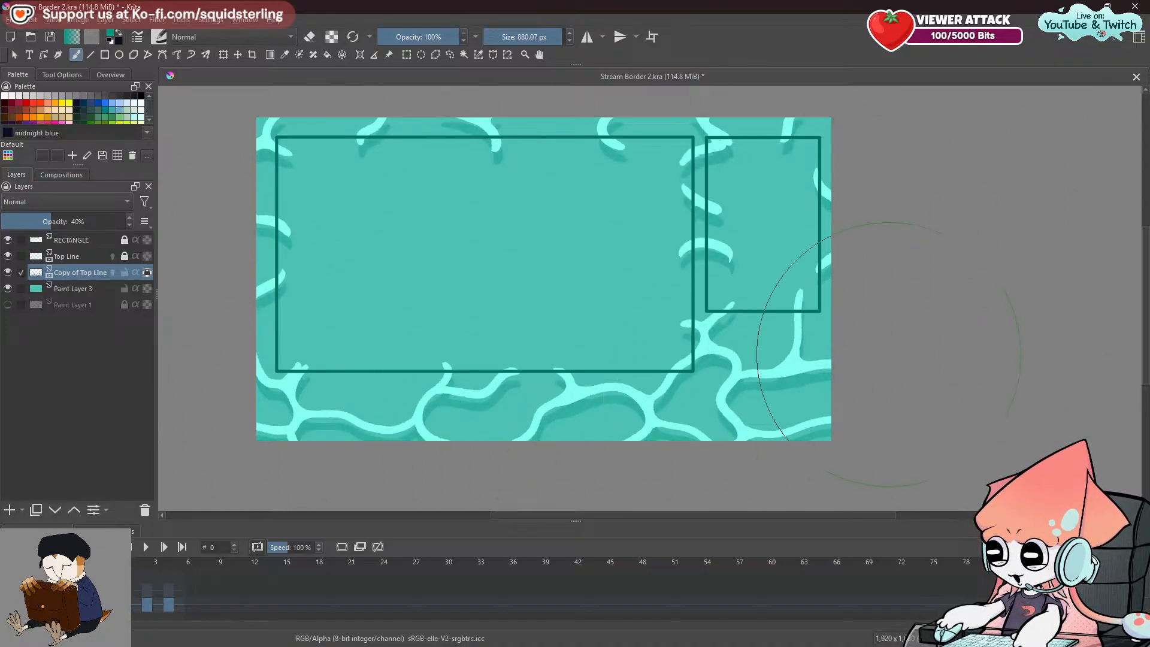
Inspect the recoloured shadows up close and step back and forth through the frames to compare them.
scroll(478, 395, up, 6)
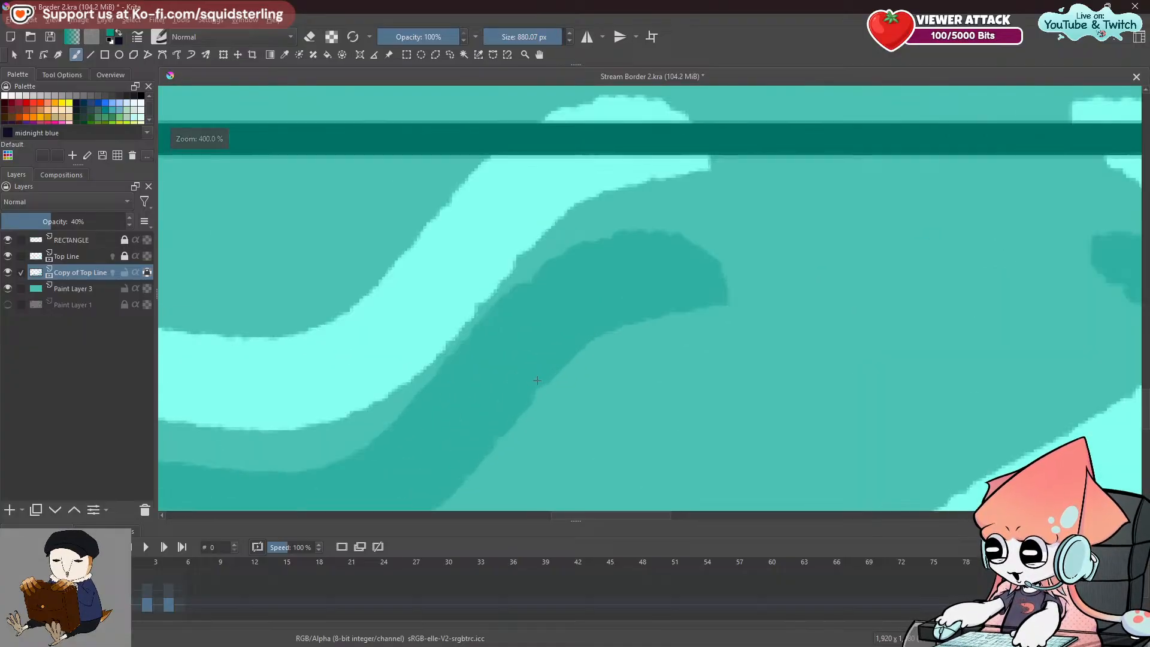
scroll(513, 383, down, 6)
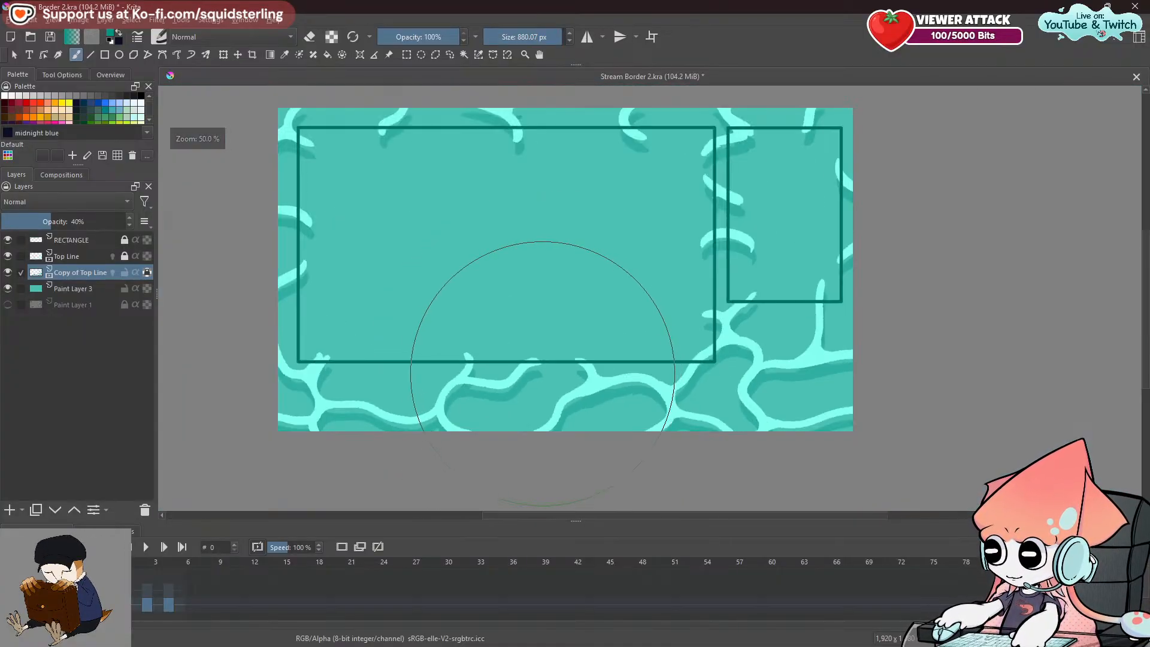
drag(577, 358, 494, 472)
key(Right)
key(Right)
key(Right)
key(Right)
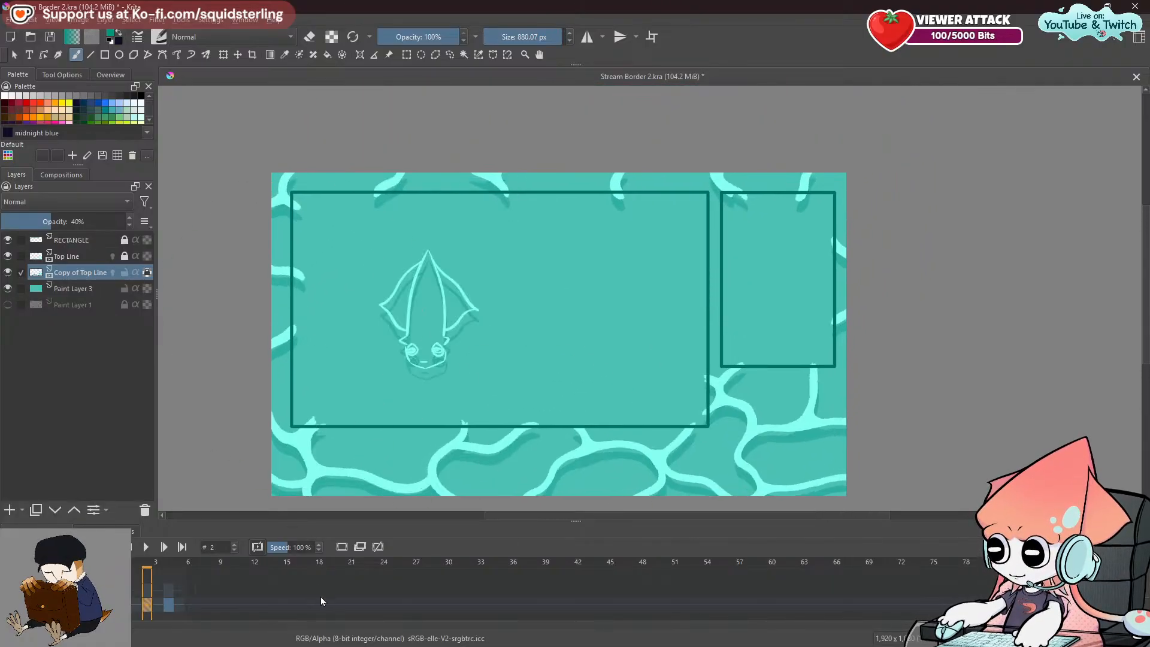
key(Left)
key(Left)
key(Left)
key(Left)
key(Right)
key(Right)
key(Right)
key(Left)
key(Left)
key(Left)
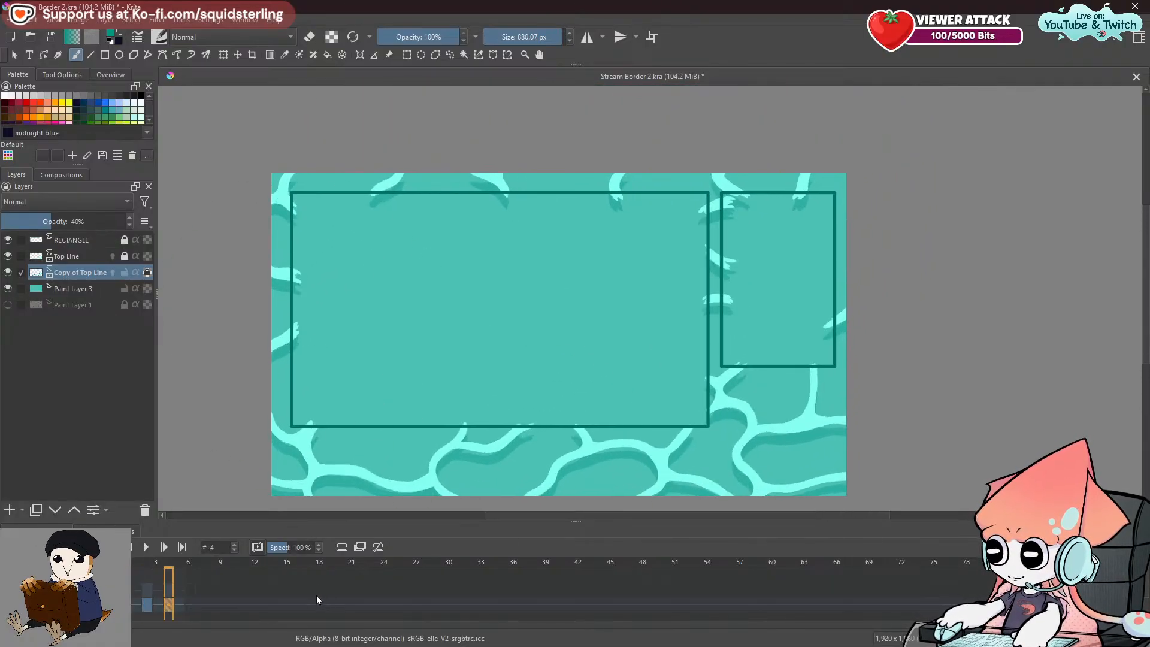
Select Paint Layer 3, then close Stream Border 2.kra with its changes saved and reopen it from the recent images.
click(85, 294)
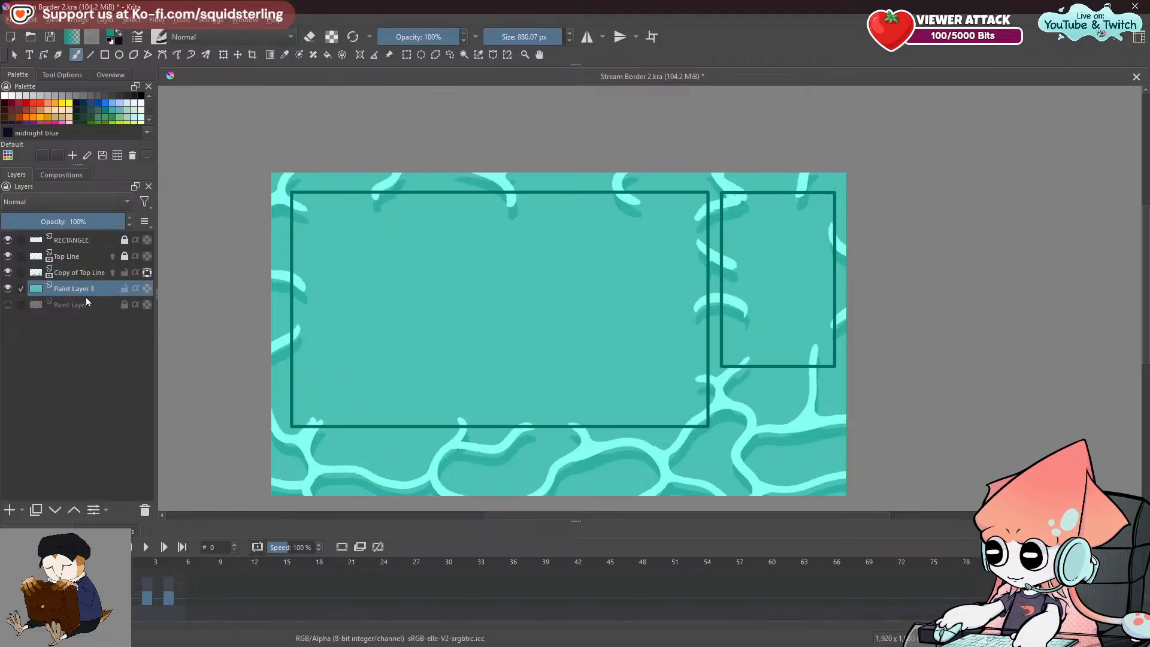
scroll(456, 130, down, 1)
drag(456, 130, 468, 56)
key(ctrl+w)
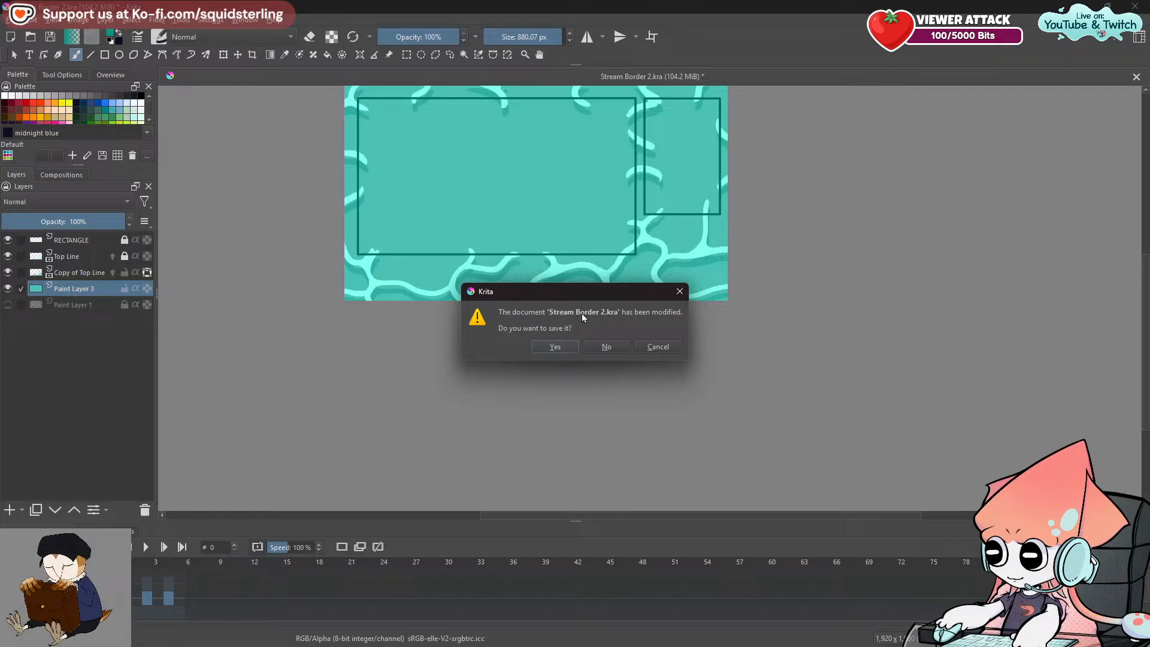
click(571, 347)
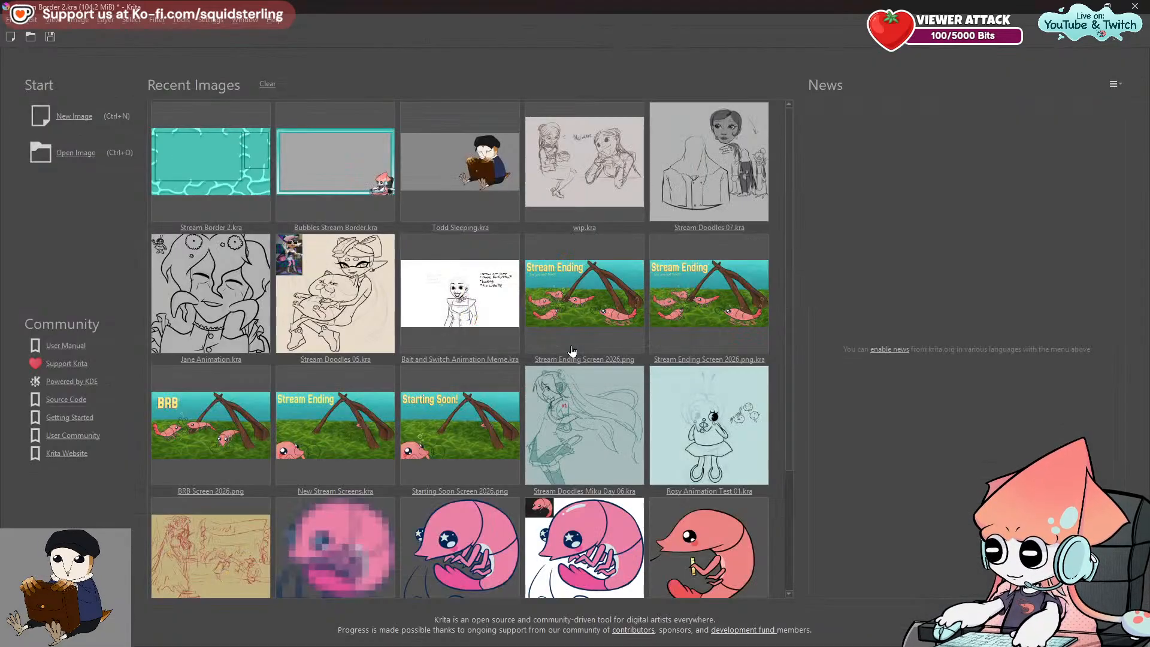
click(233, 178)
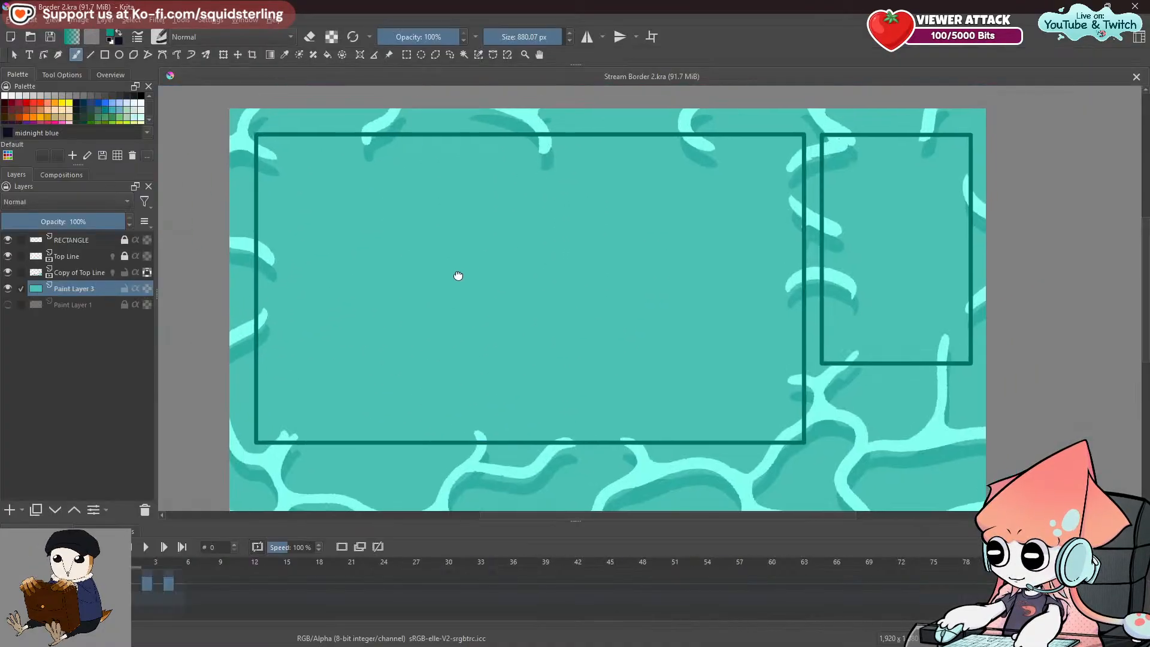
scroll(479, 268, down, 2)
mouse_move(441, 287)
mouse_down()
mouse_move(383, 321)
mouse_move(246, 345)
mouse_up()
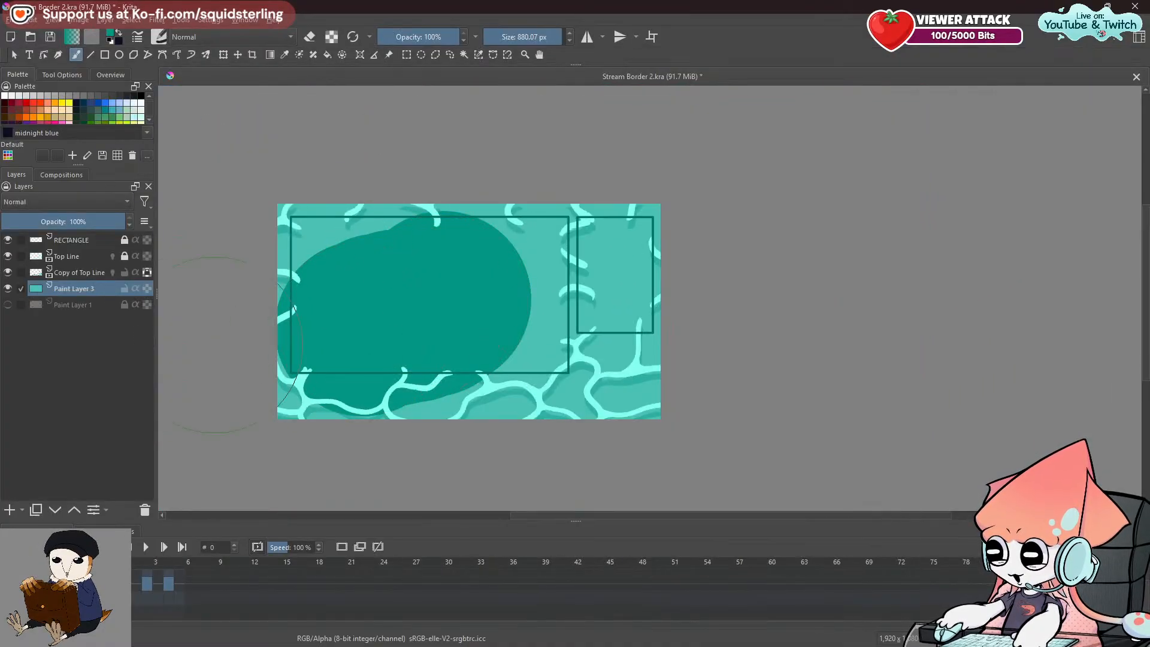
key(ctrl+z)
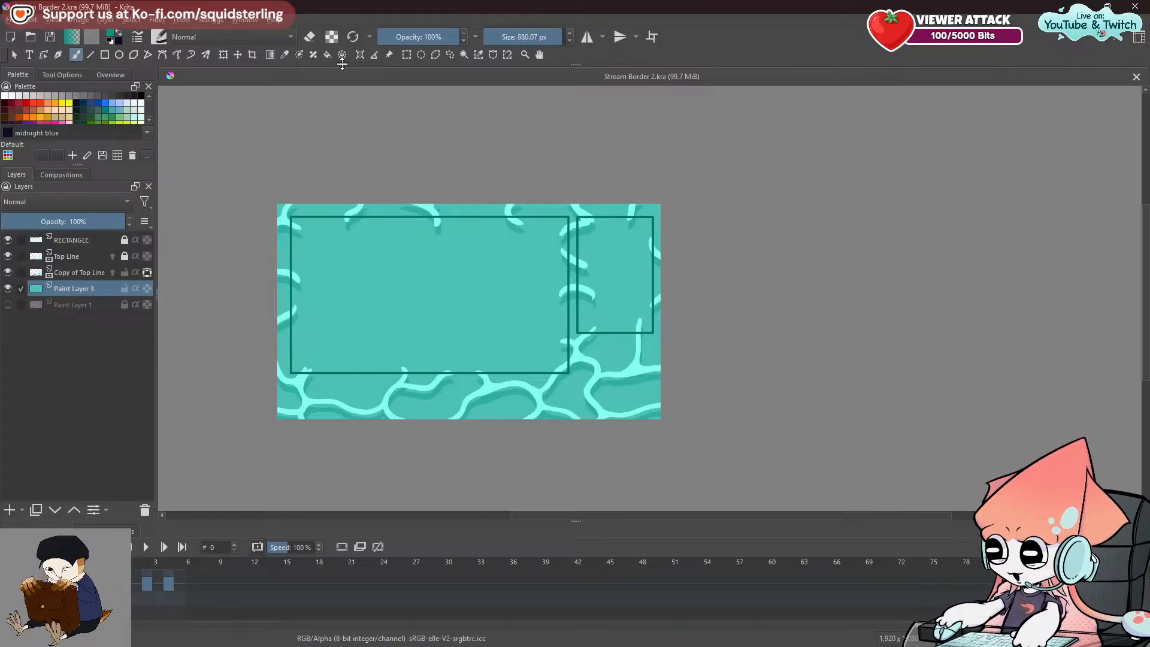
Sample the background teal and adjust the brush colour to a slightly darker, more saturated shade of it.
click(285, 54)
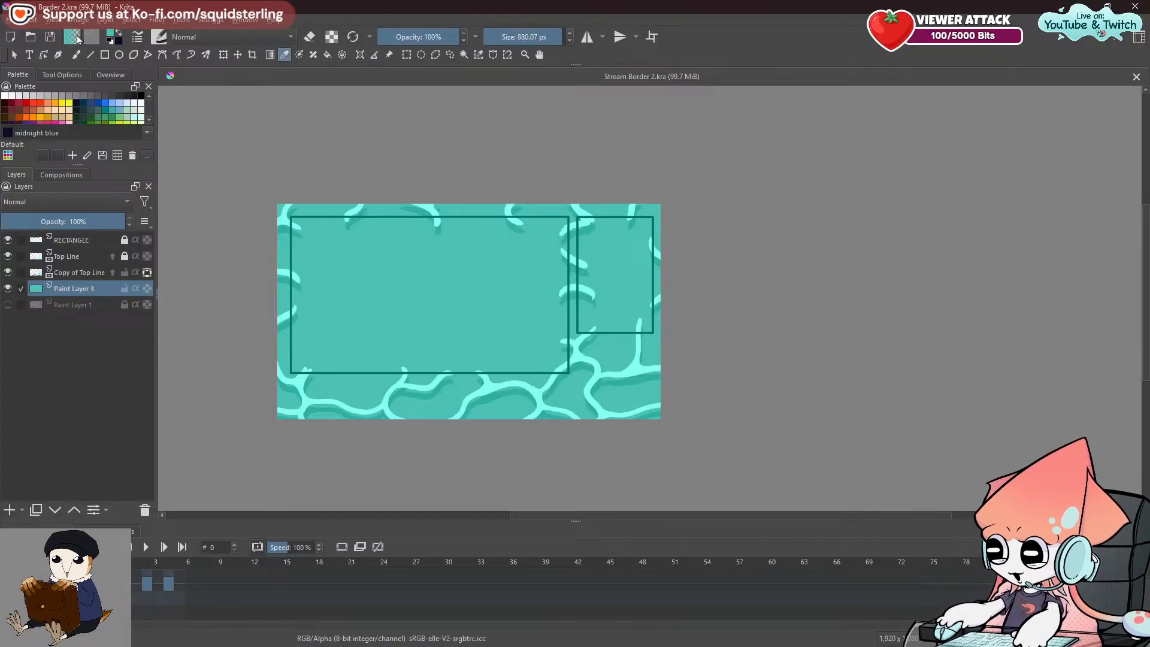
click(110, 33)
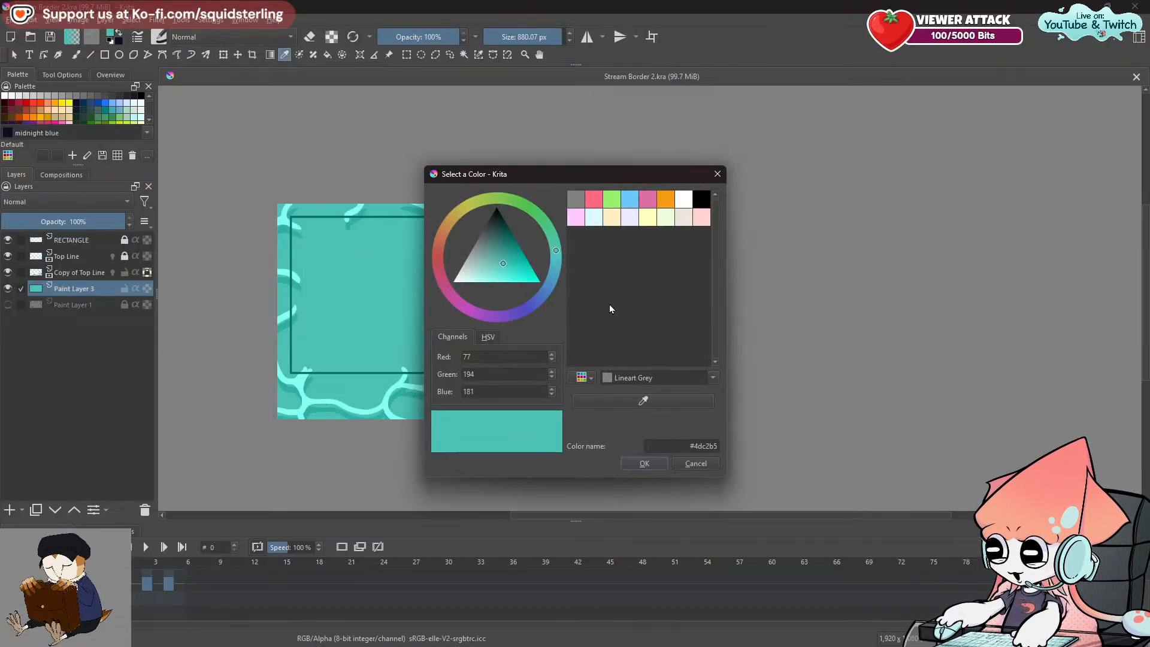
click(516, 262)
click(644, 464)
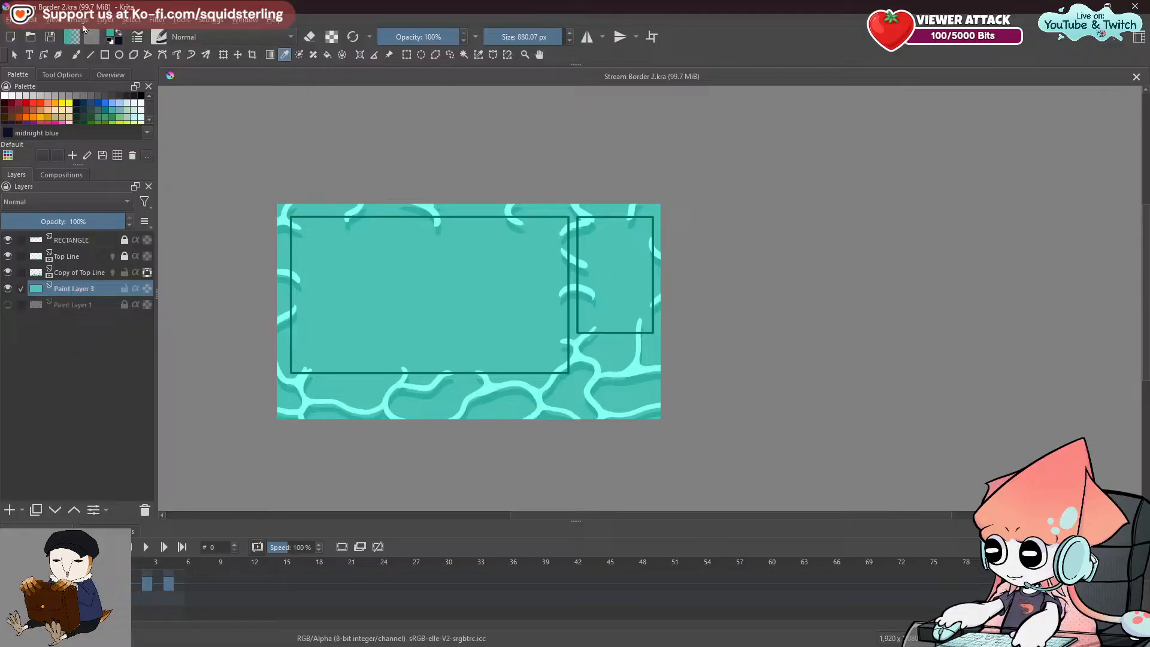
click(76, 55)
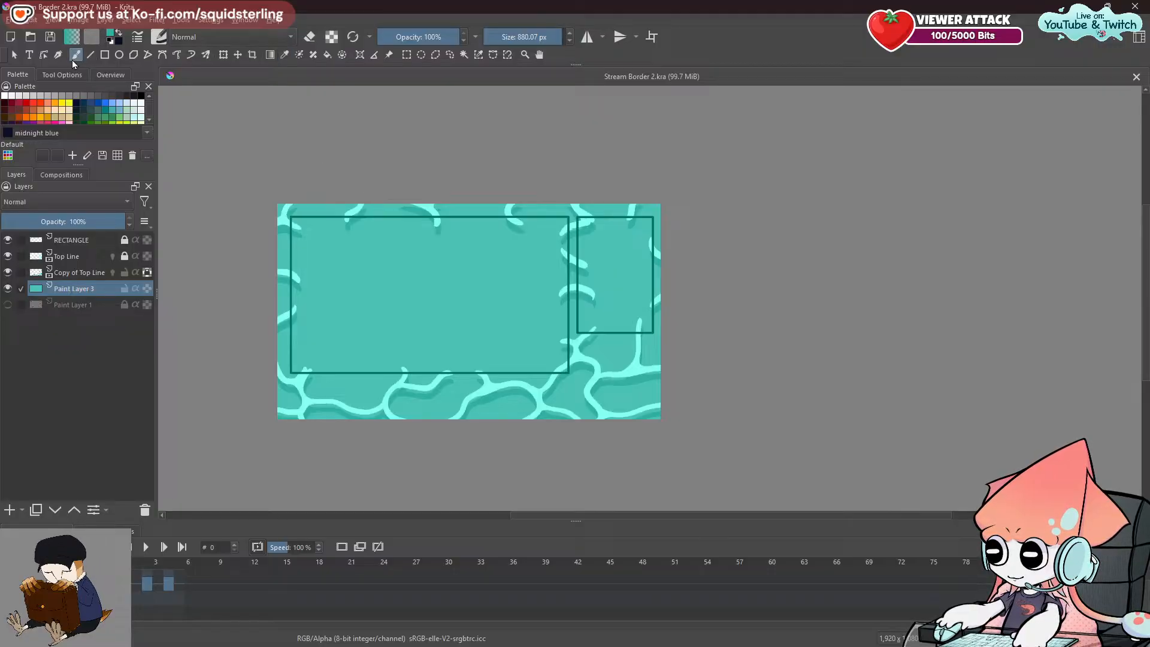
click(111, 36)
click(508, 260)
click(510, 261)
click(644, 462)
click(492, 311)
key(ctrl+z)
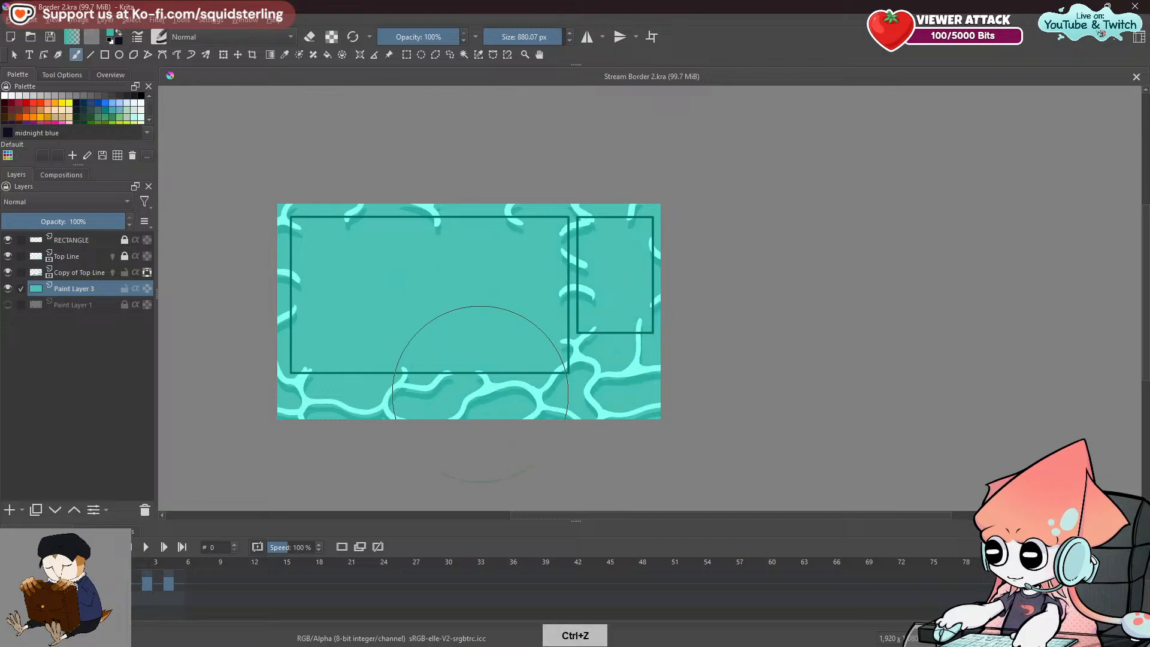
drag(272, 413, 599, 416)
key(ctrl+z)
drag(435, 335, 407, 342)
key(ctrl+z)
shift+drag(466, 316, 249, 470)
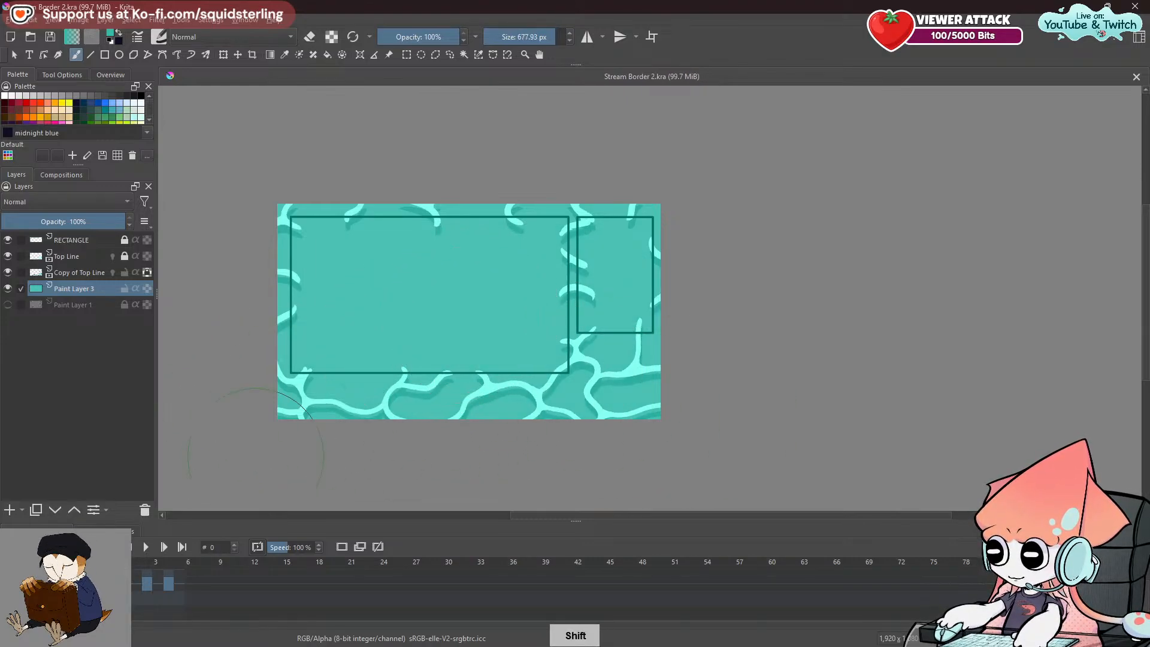
drag(300, 353, 599, 359)
key(ctrl+z)
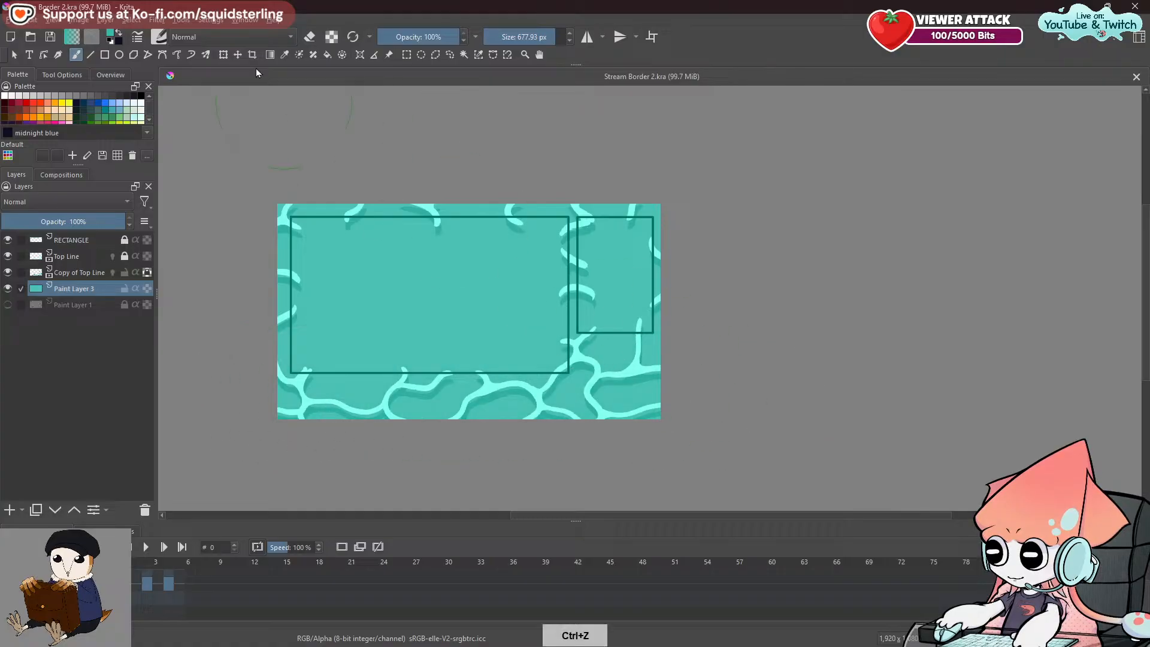
With a soft airbrush preset enlarged to about 891 px and horizontal mirroring on, shade the lower background of Paint Layer 3 darker teal.
click(159, 37)
click(289, 90)
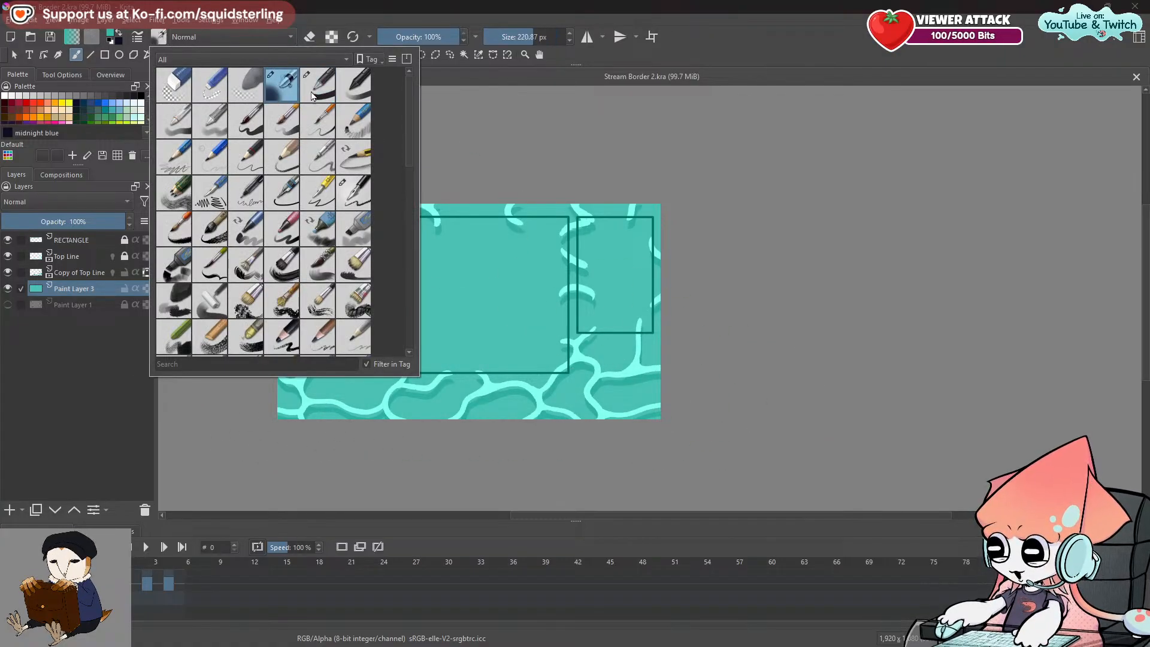
click(587, 37)
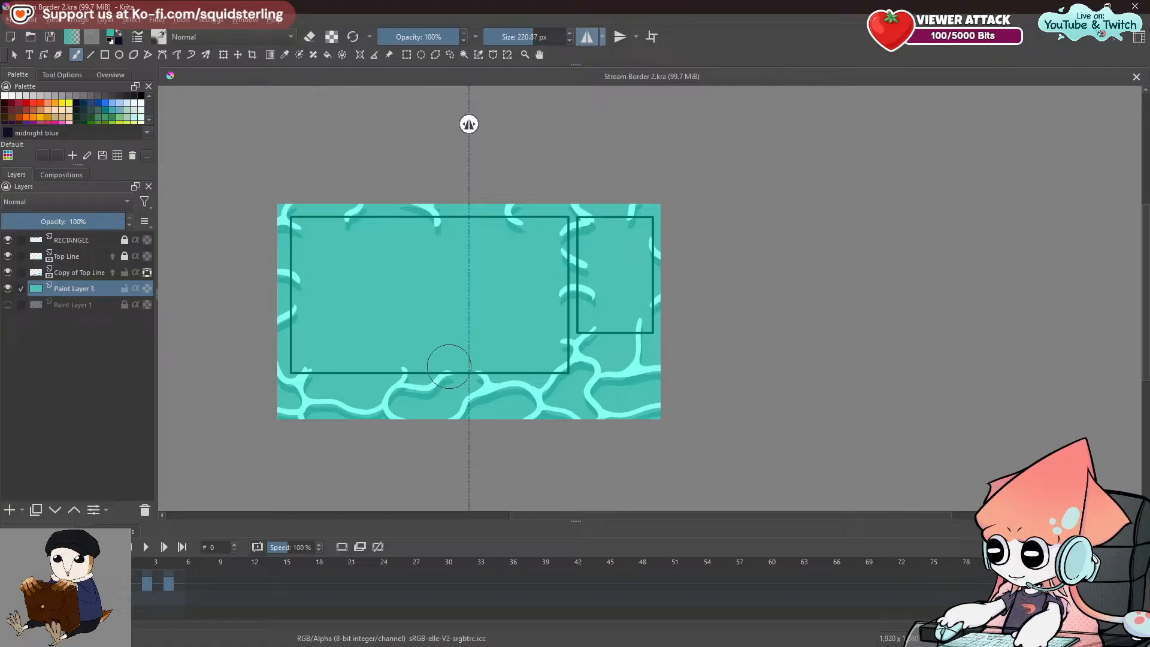
key(ctrl+z)
drag(466, 376, 588, 378)
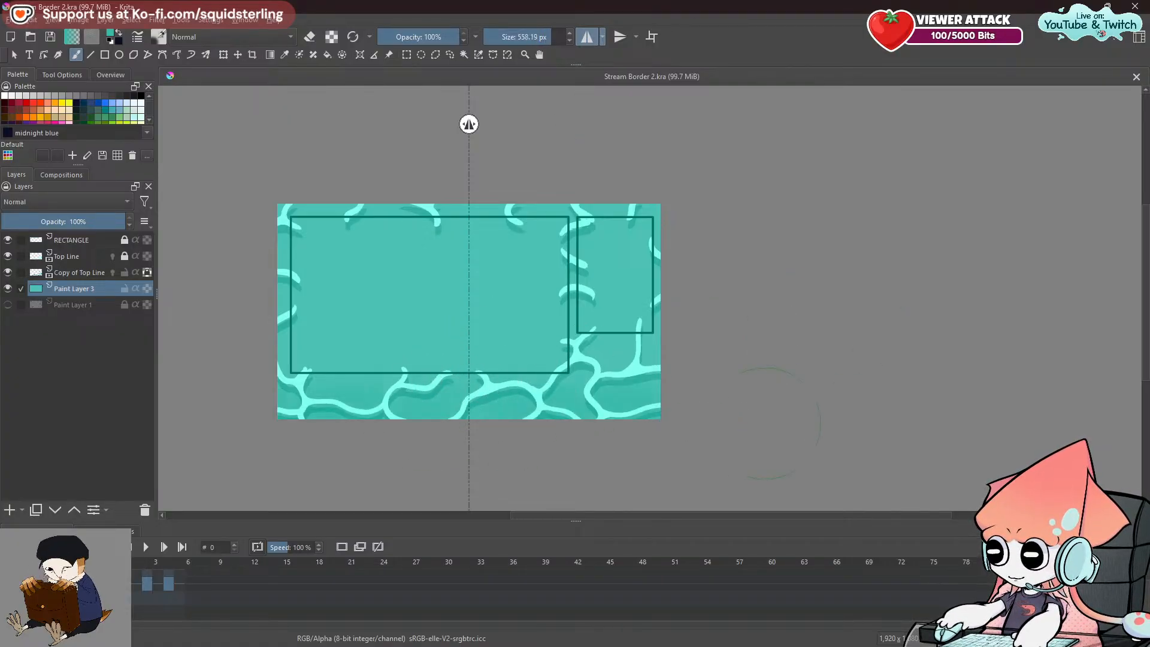
drag(417, 402, 453, 402)
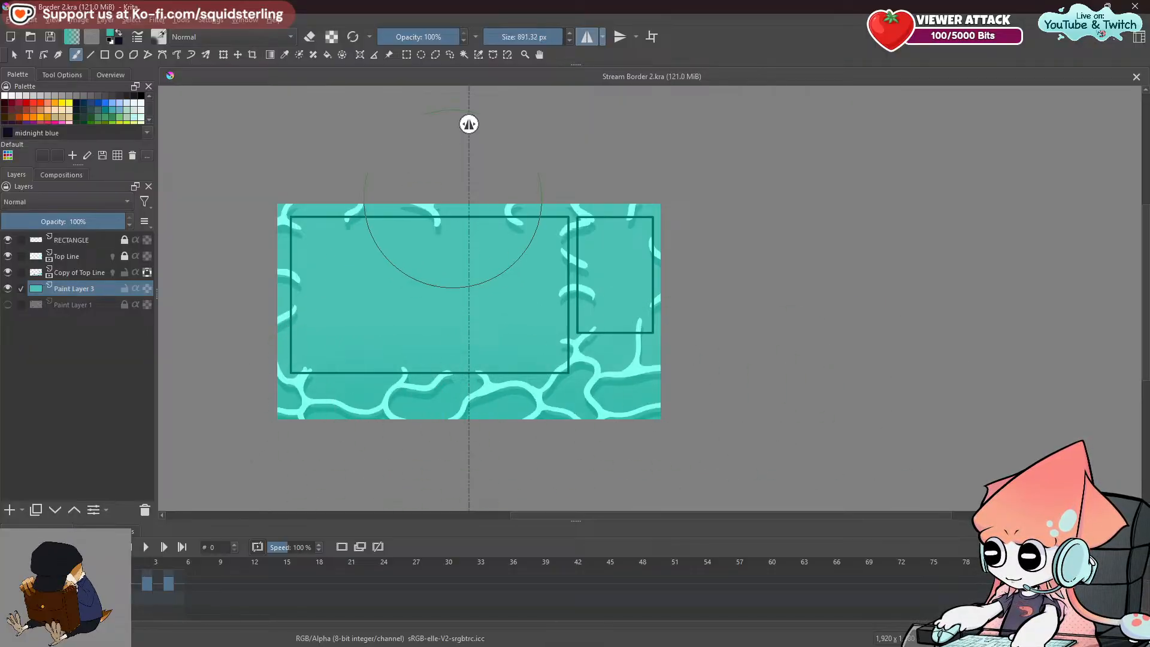
Sample the background teal, brighten it to #51dfcf, softly lighten the upper background with mirroring, and turn mirroring off.
click(286, 56)
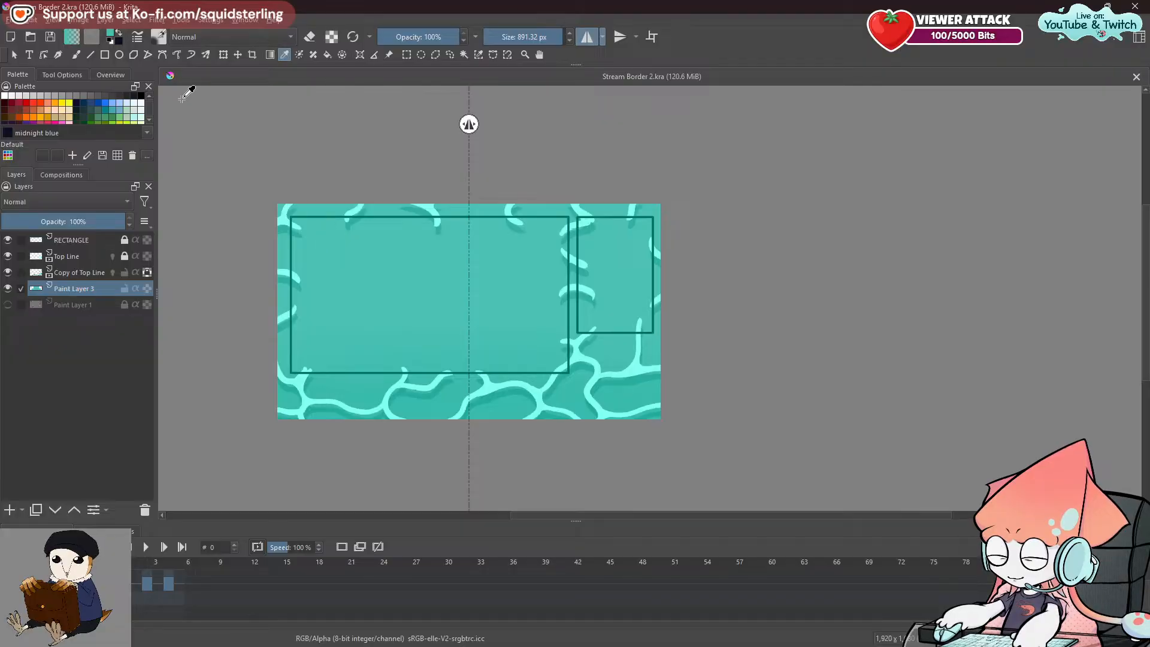
click(78, 56)
click(110, 34)
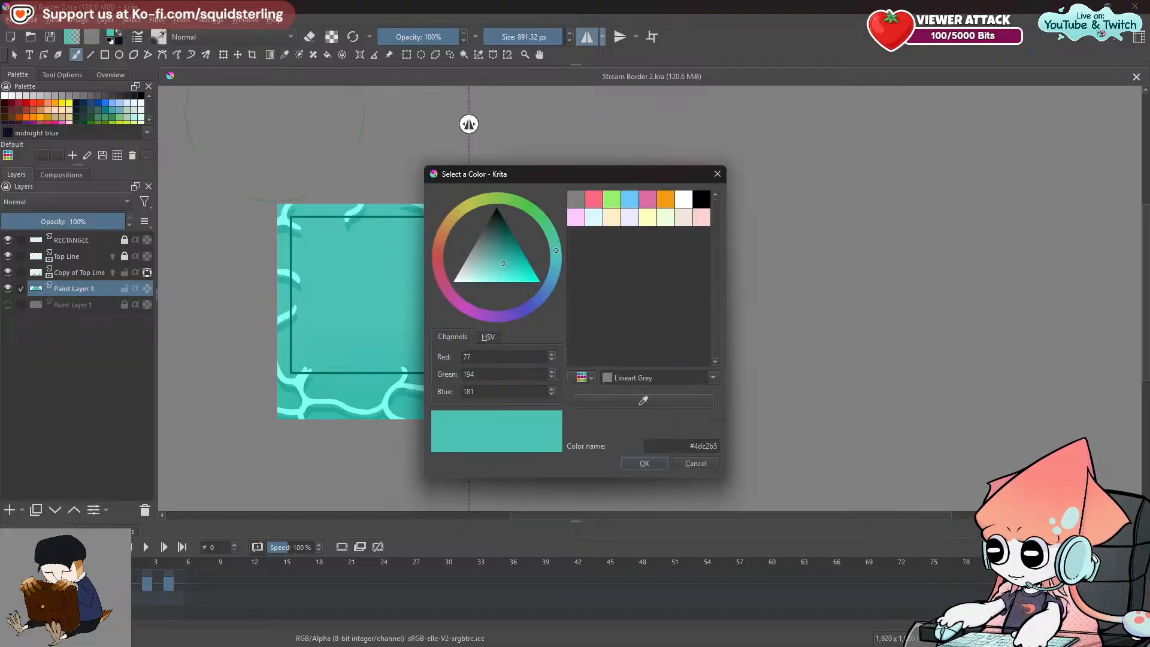
click(507, 272)
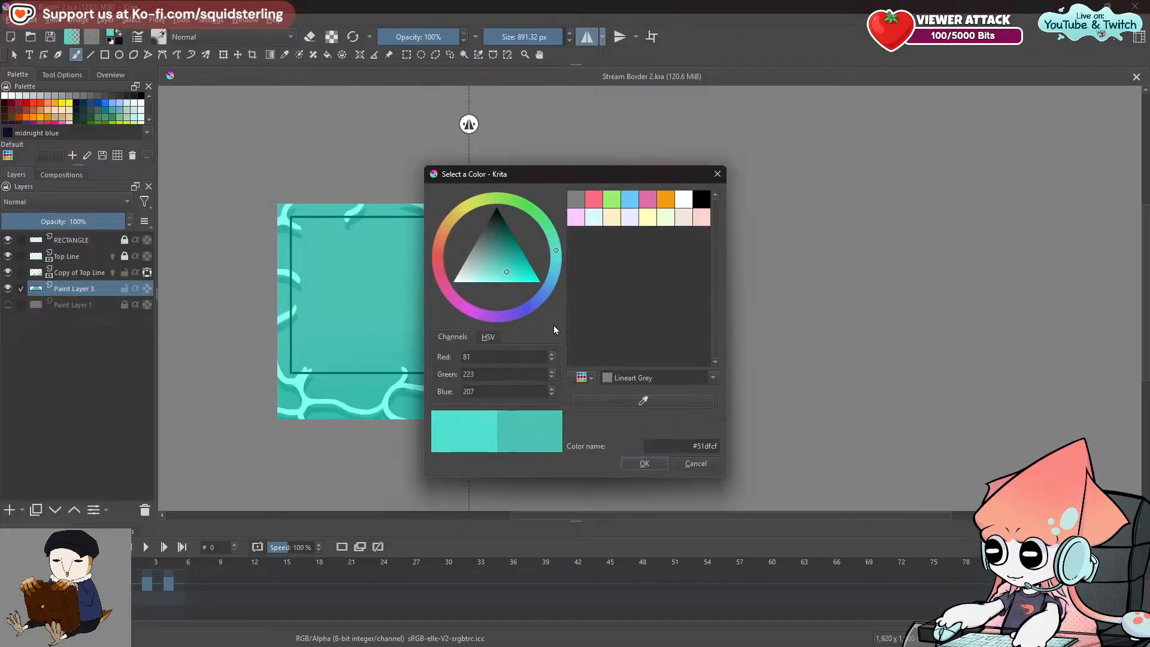
click(643, 463)
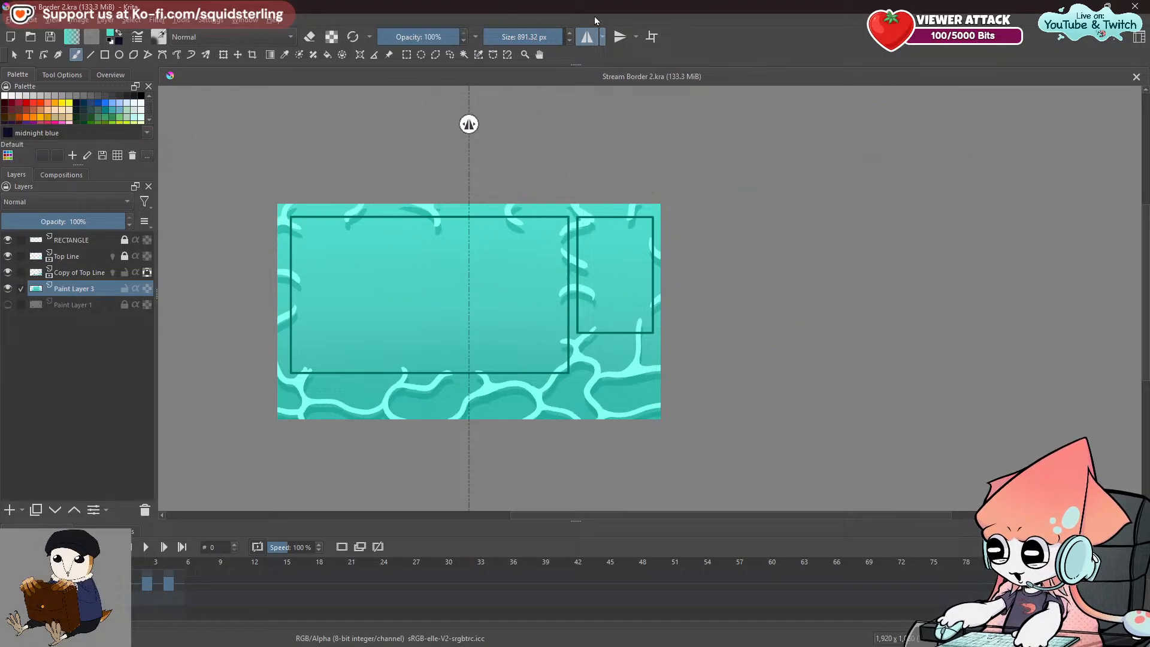
click(588, 37)
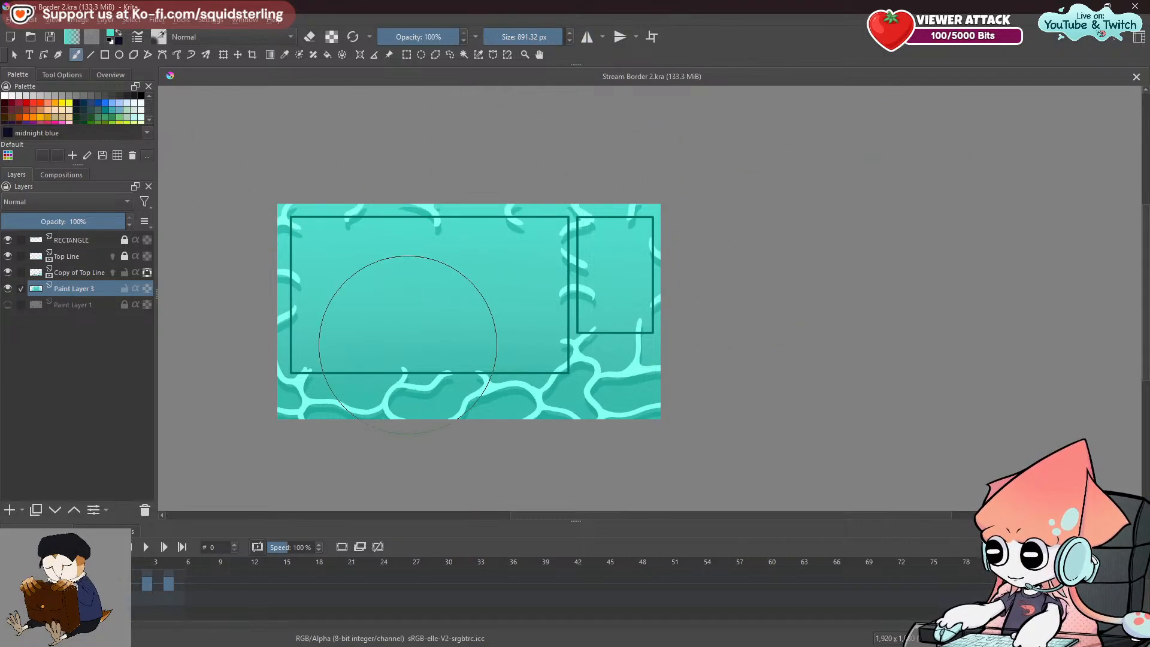
Play back the animation to preview the ripple lines and shadows over the gradient background.
scroll(413, 353, up, 1)
click(146, 546)
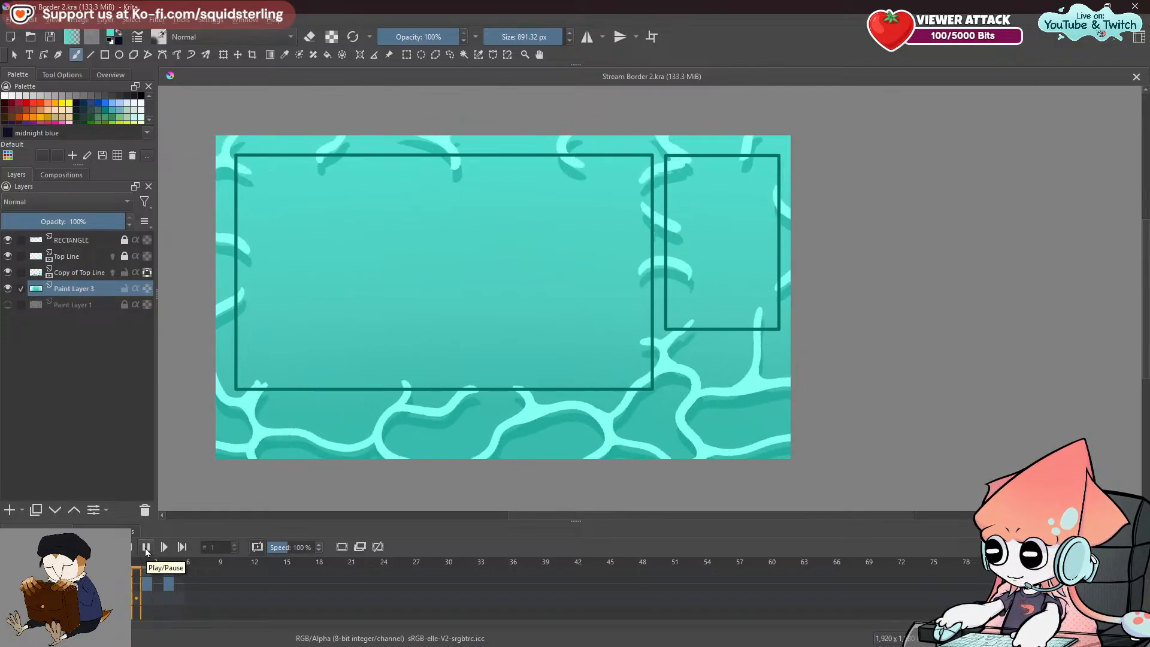
click(147, 547)
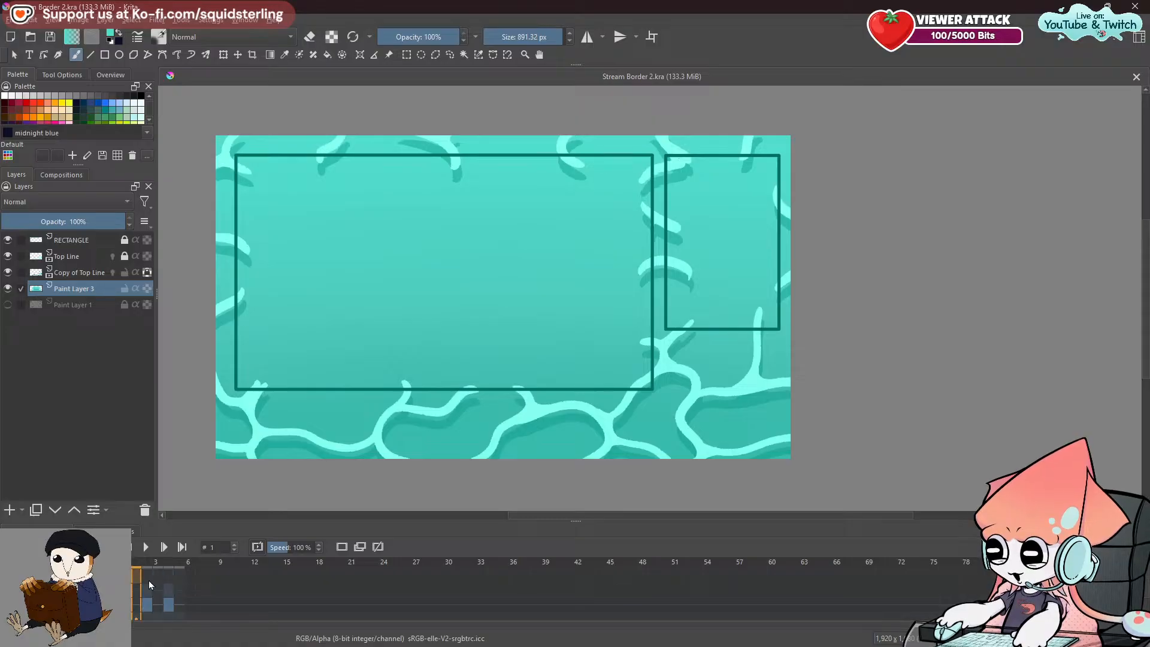
click(151, 602)
click(147, 547)
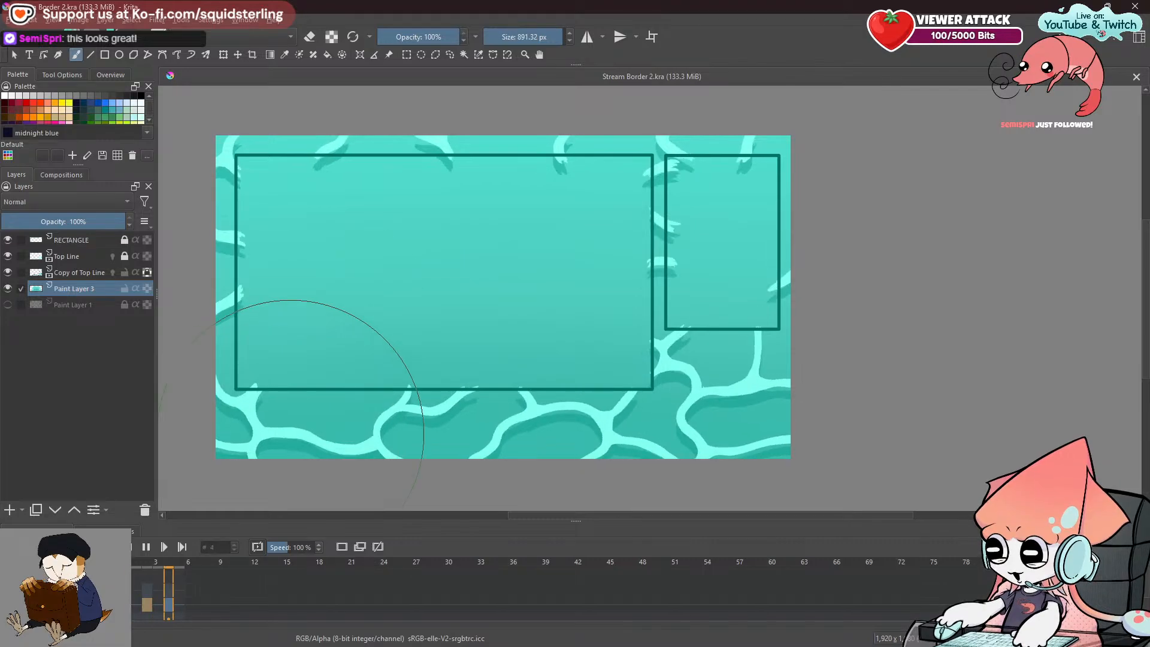
click(128, 547)
Step back and forth through the frames around the smaller rectangle to examine the ripple lines, shadows and frame timing.
scroll(758, 185, up, 1)
drag(751, 192, 702, 239)
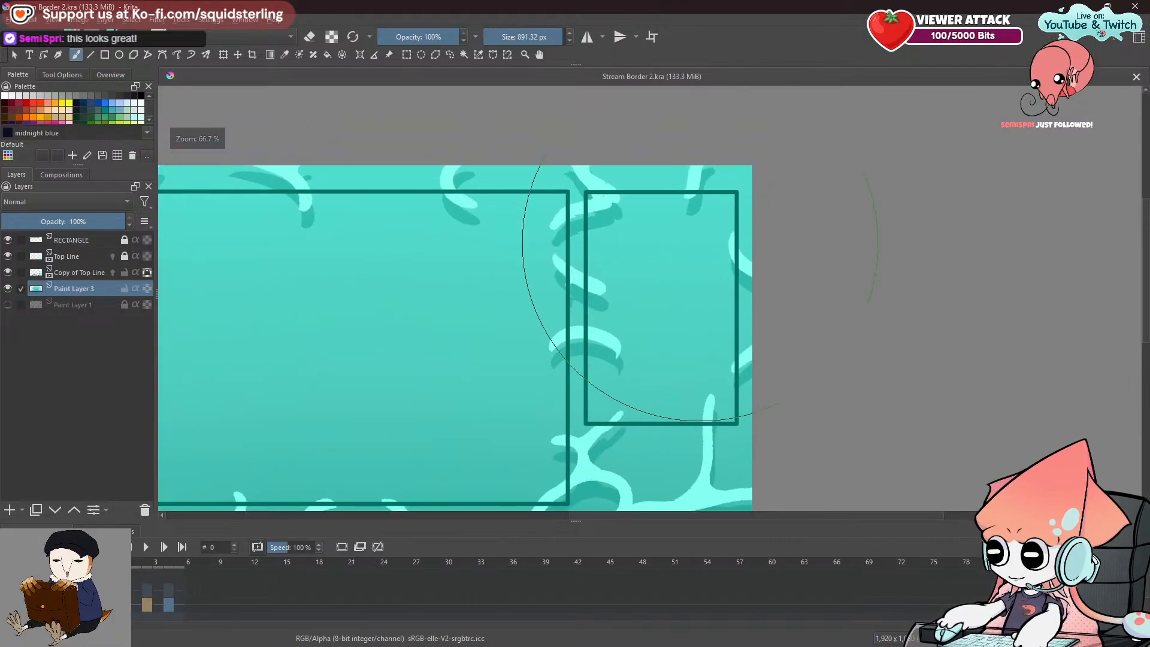
click(191, 603)
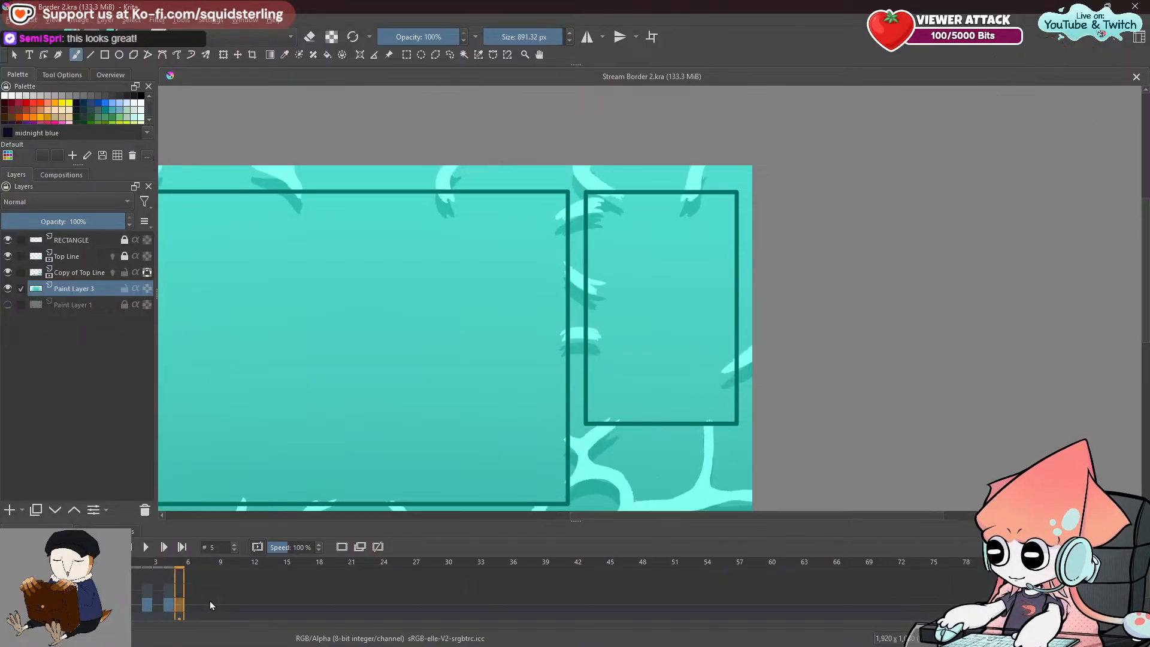
click(158, 604)
click(172, 605)
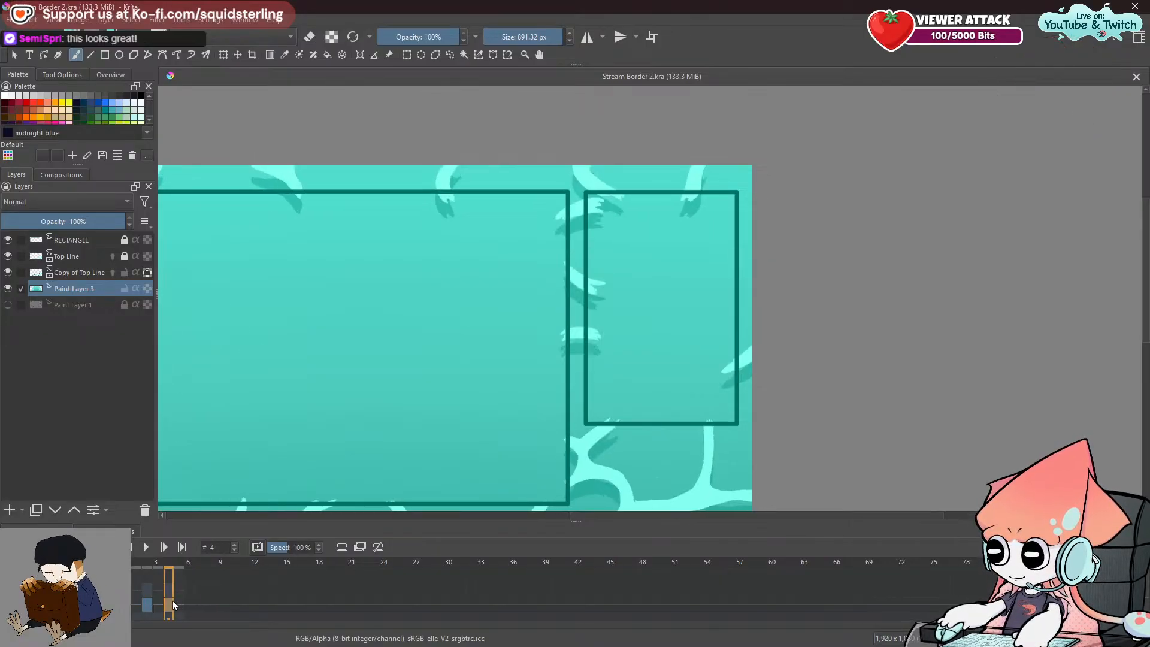
click(178, 600)
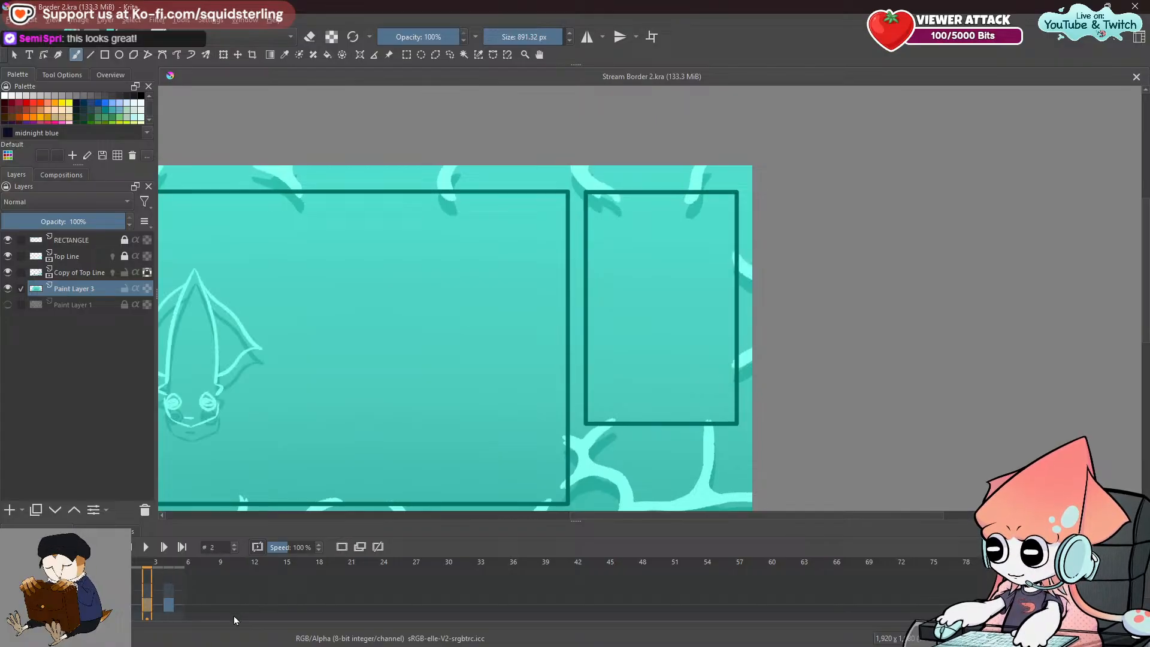
key(Left)
key(Left)
key(Left)
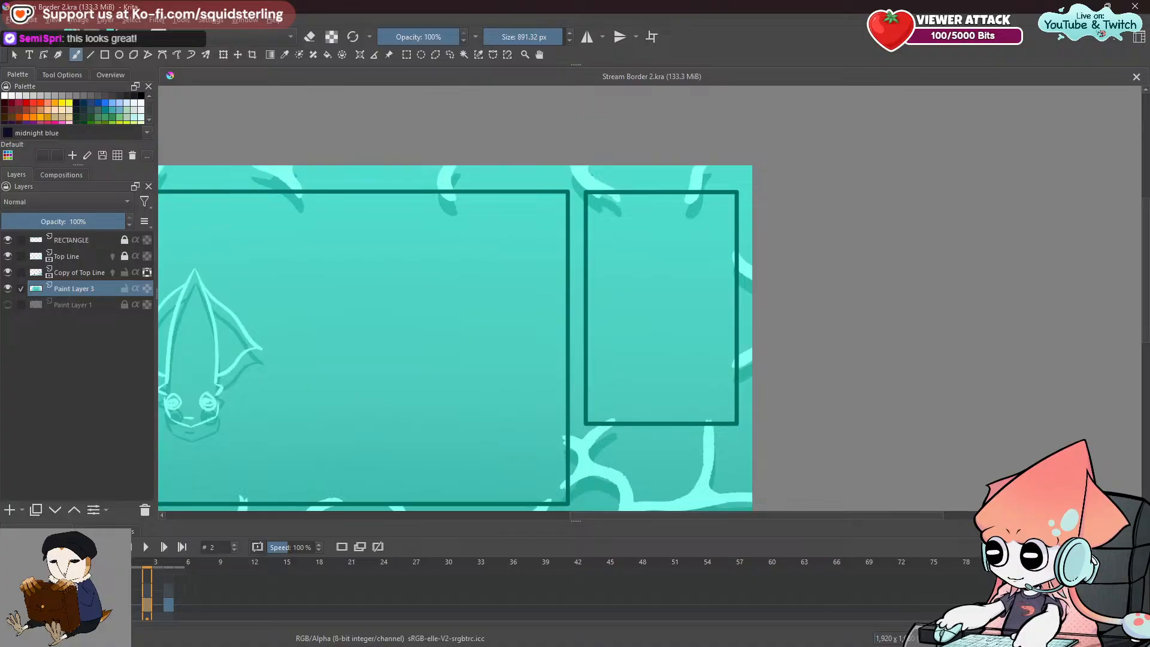
key(Right)
key(Right)
click(142, 546)
click(144, 547)
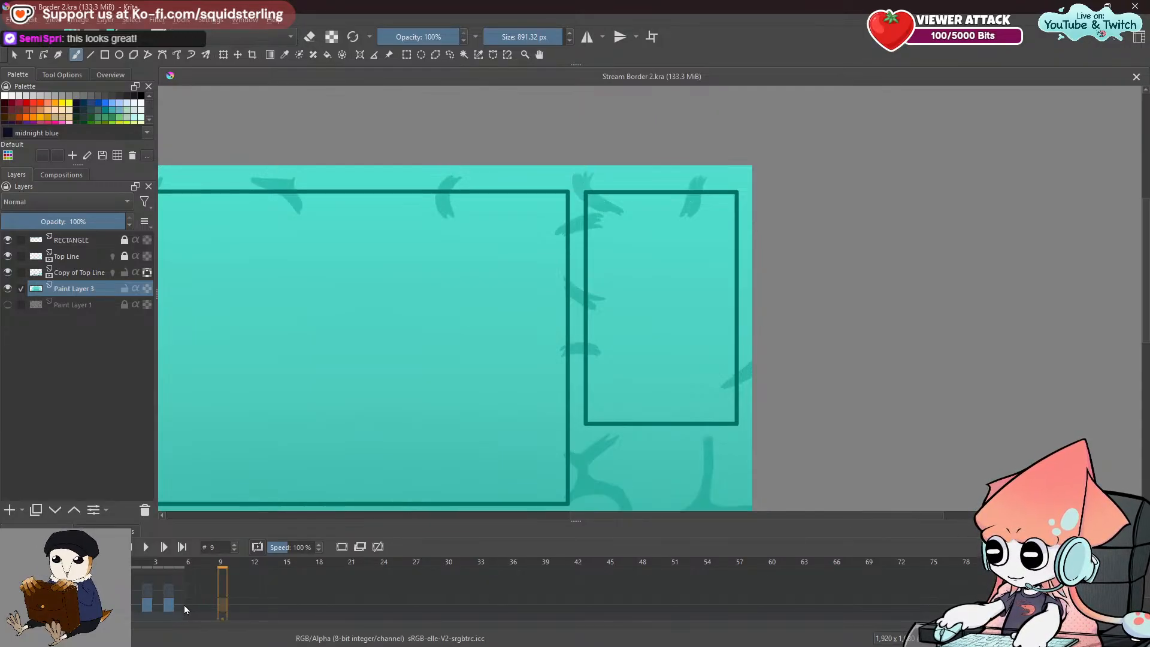
key(Left)
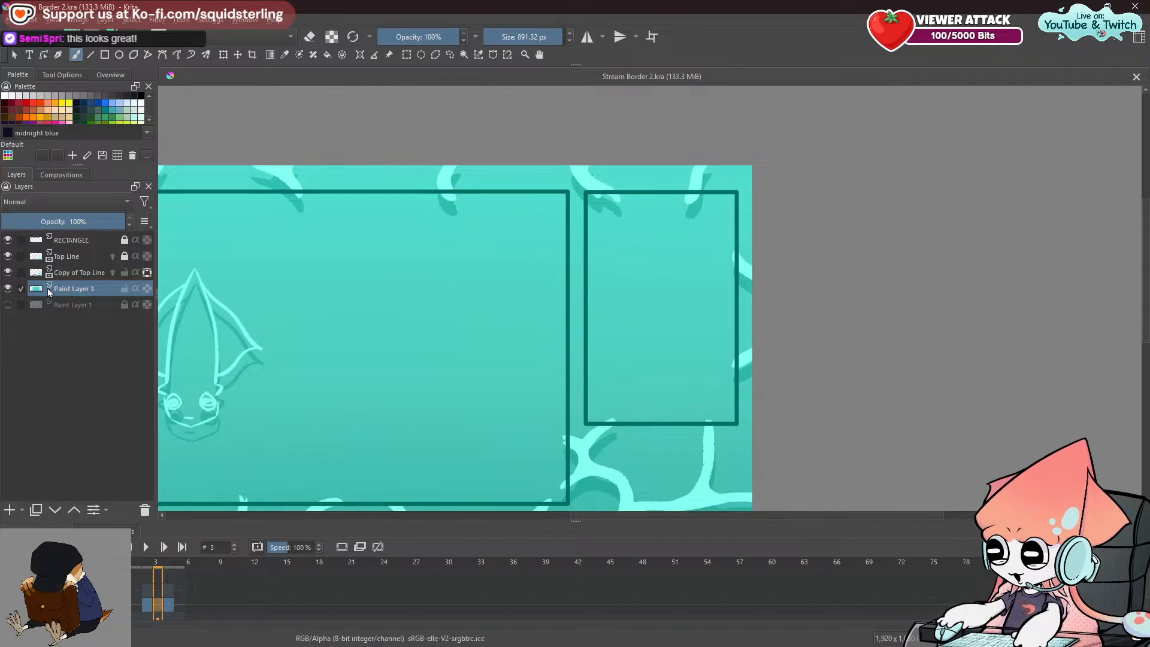
key(Left)
key(Left)
key(Left)
Enlarge the animation timeline and remove the keyframe at frame 5 of the Copy of Top Line layer.
drag(573, 528, 538, 502)
click(174, 563)
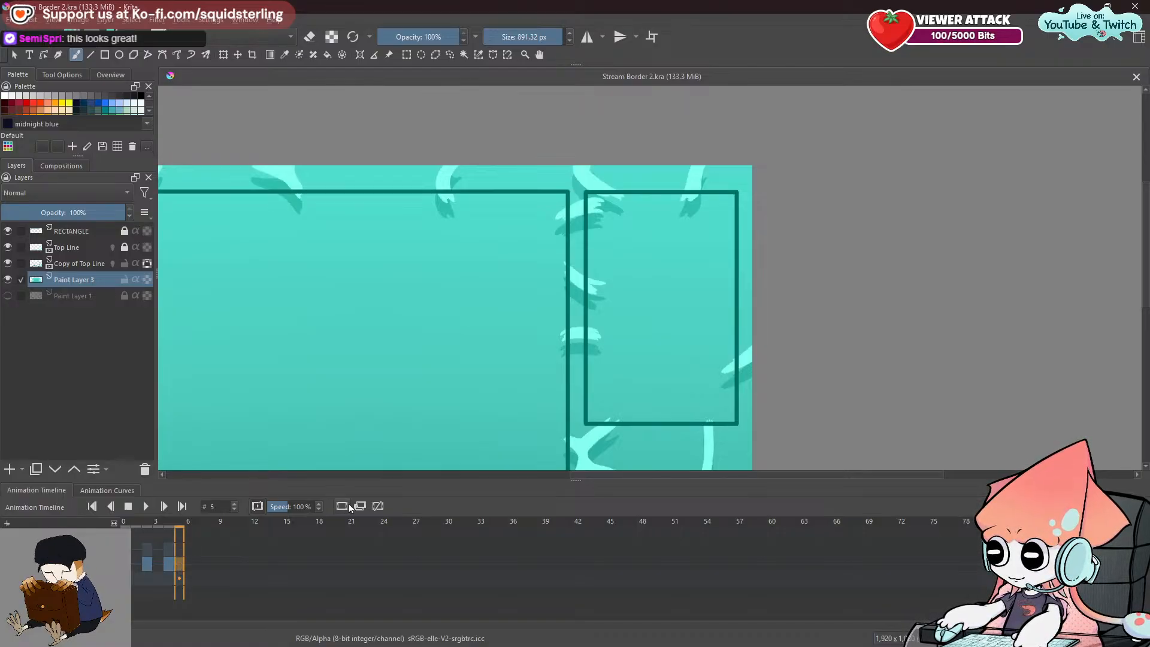
right_click(178, 565)
click(218, 536)
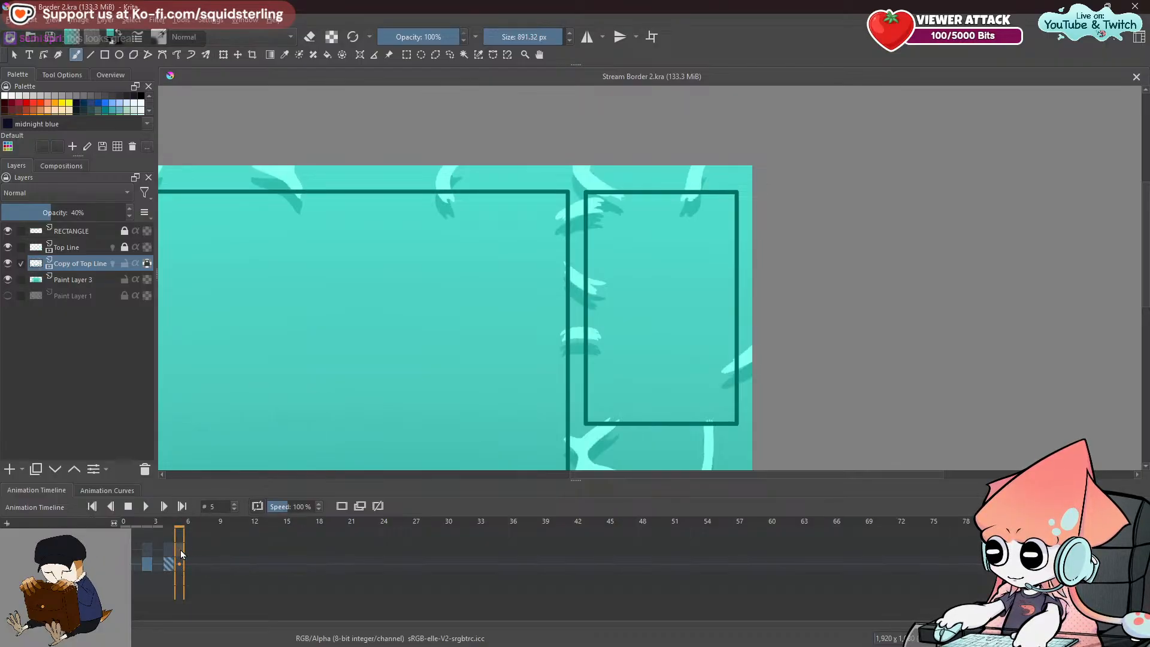
Unlock the Top Line layer and add a blank keyframe at frame 6 of Copy of Top Line.
click(161, 563)
scroll(166, 563, up, 1)
scroll(165, 562, down, 4)
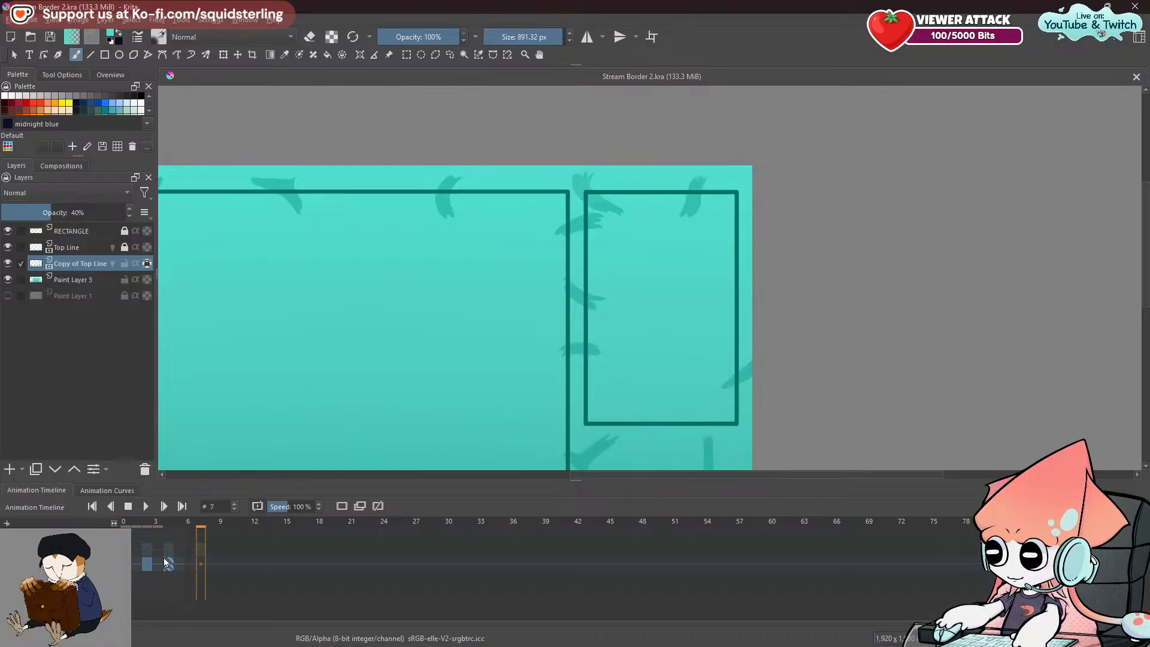
scroll(166, 562, up, 1)
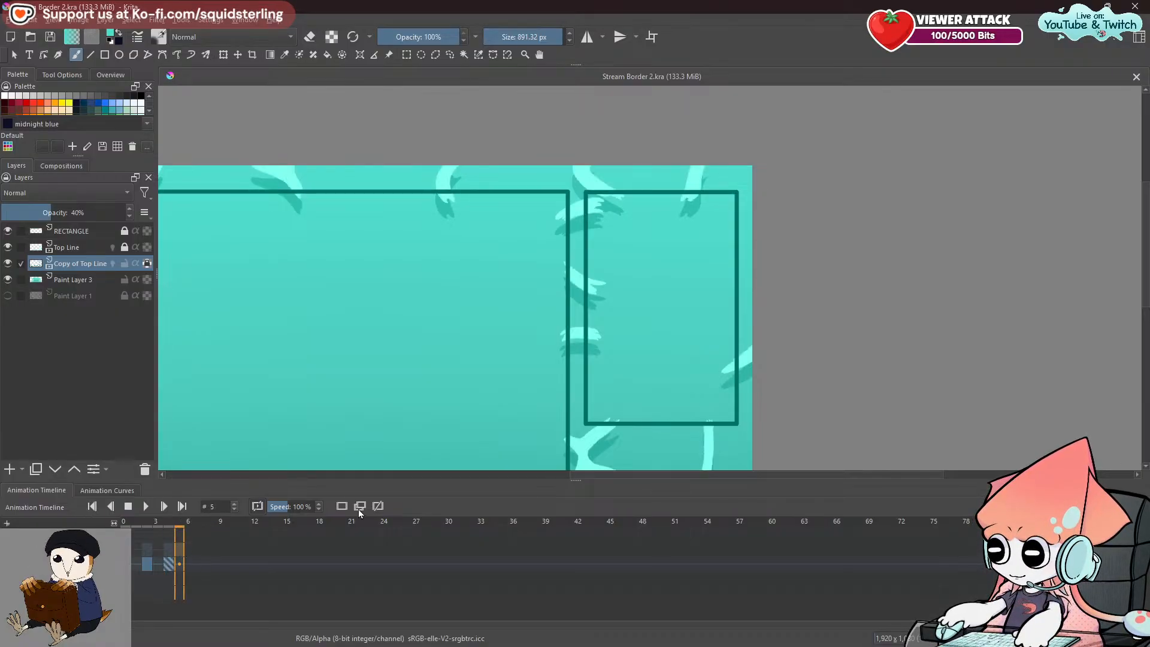
click(80, 549)
click(191, 547)
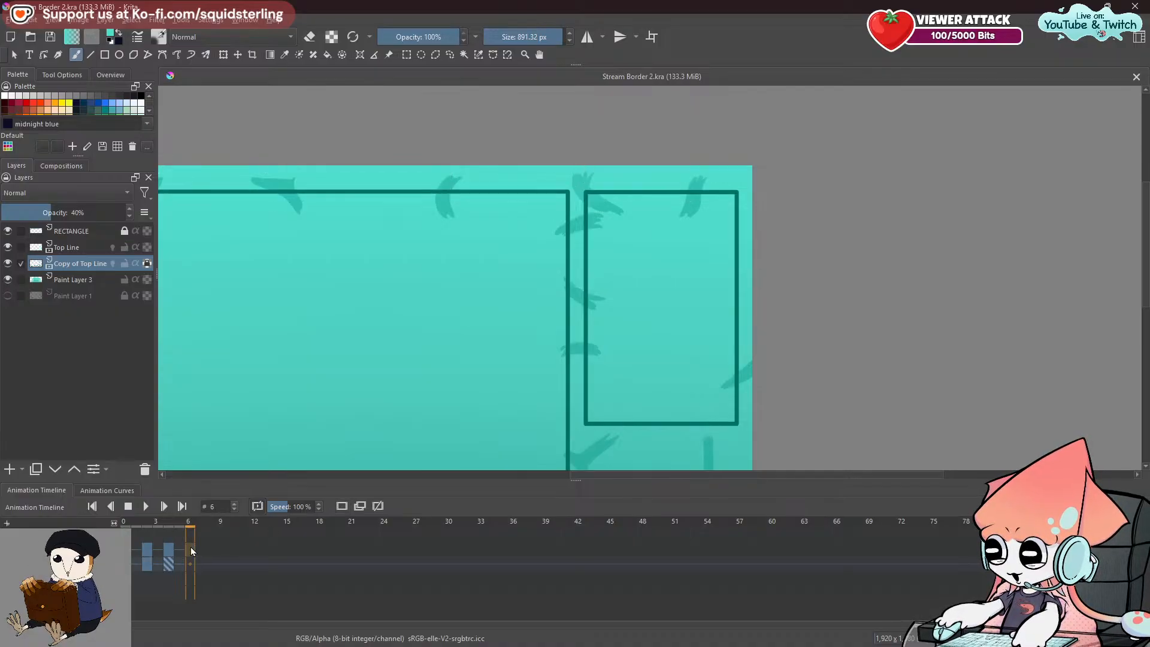
click(146, 506)
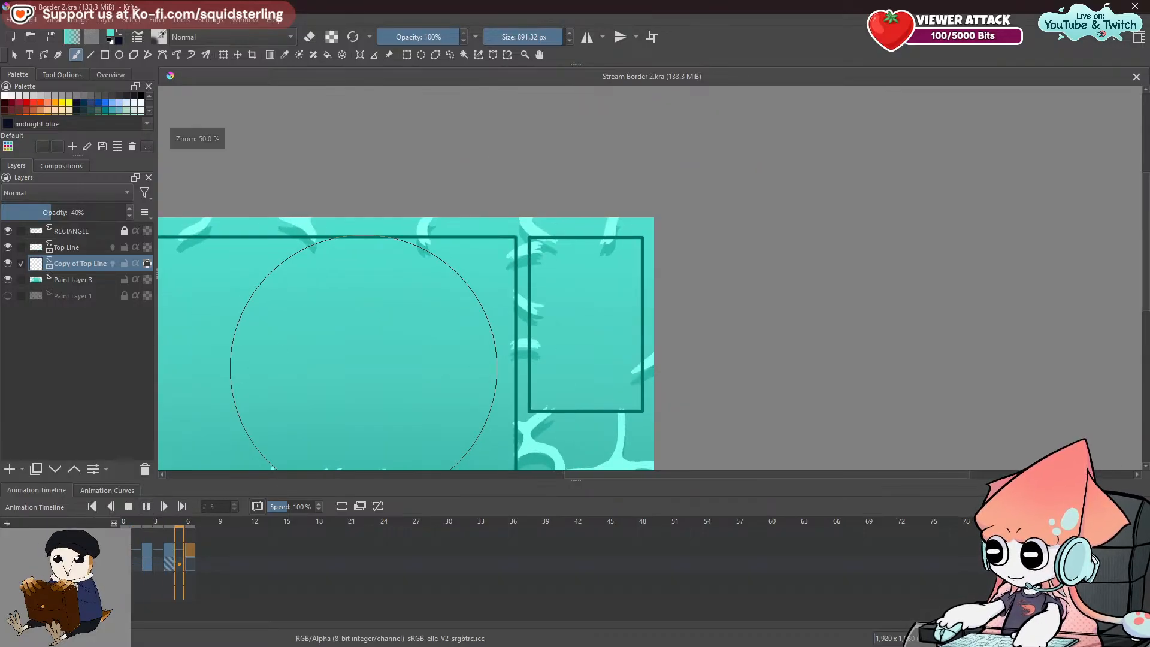
click(190, 563)
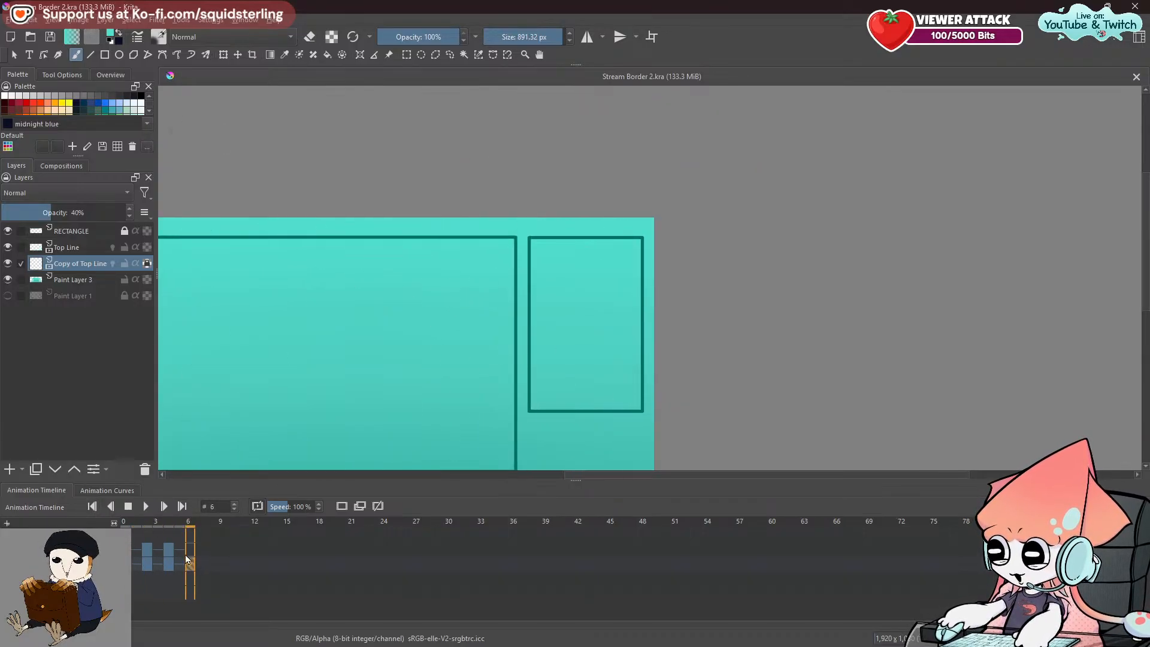
Remove the keyframes at frame 6 from both the Top Line and Copy of Top Line layers.
right_click(189, 550)
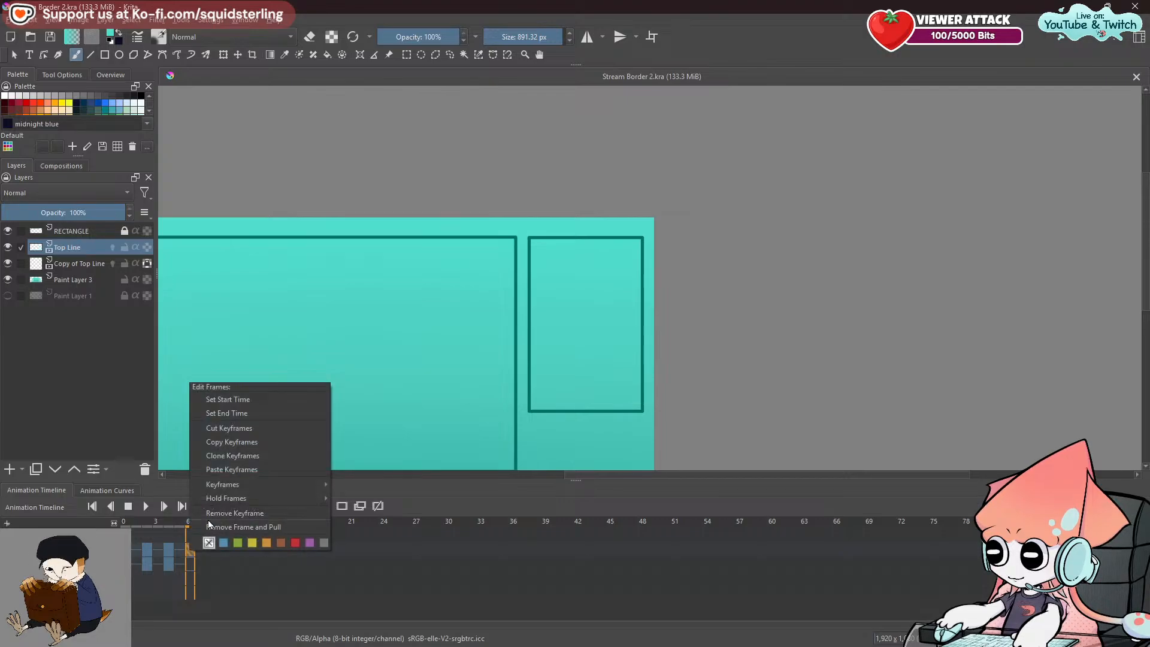
click(210, 514)
right_click(187, 562)
click(197, 525)
click(145, 506)
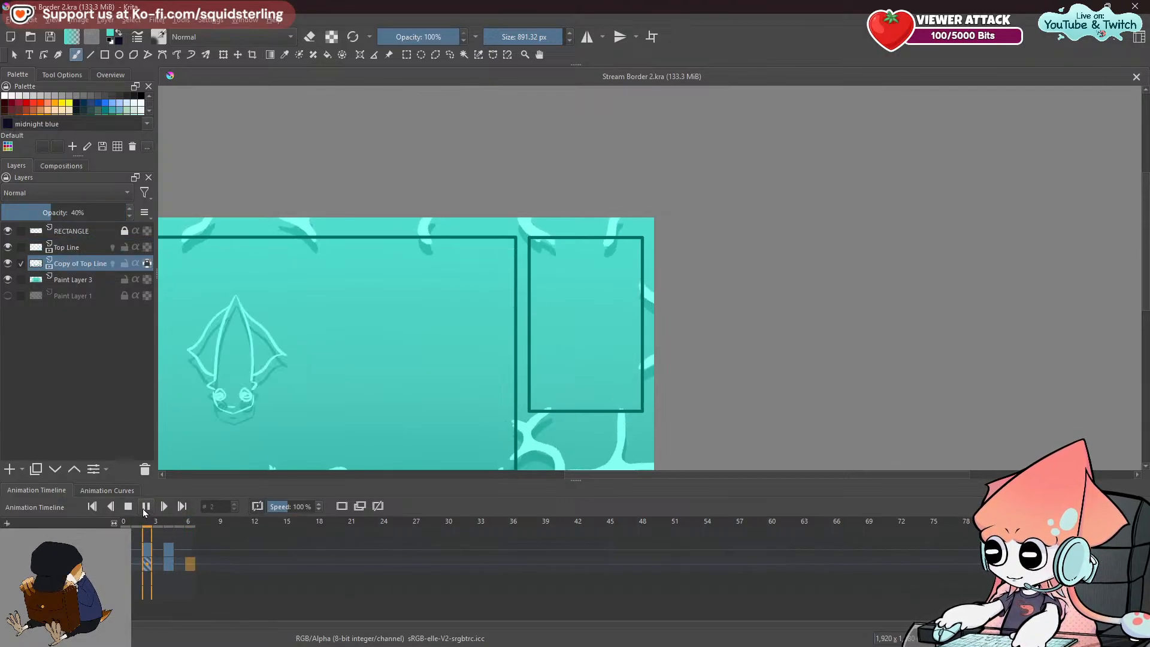
click(173, 548)
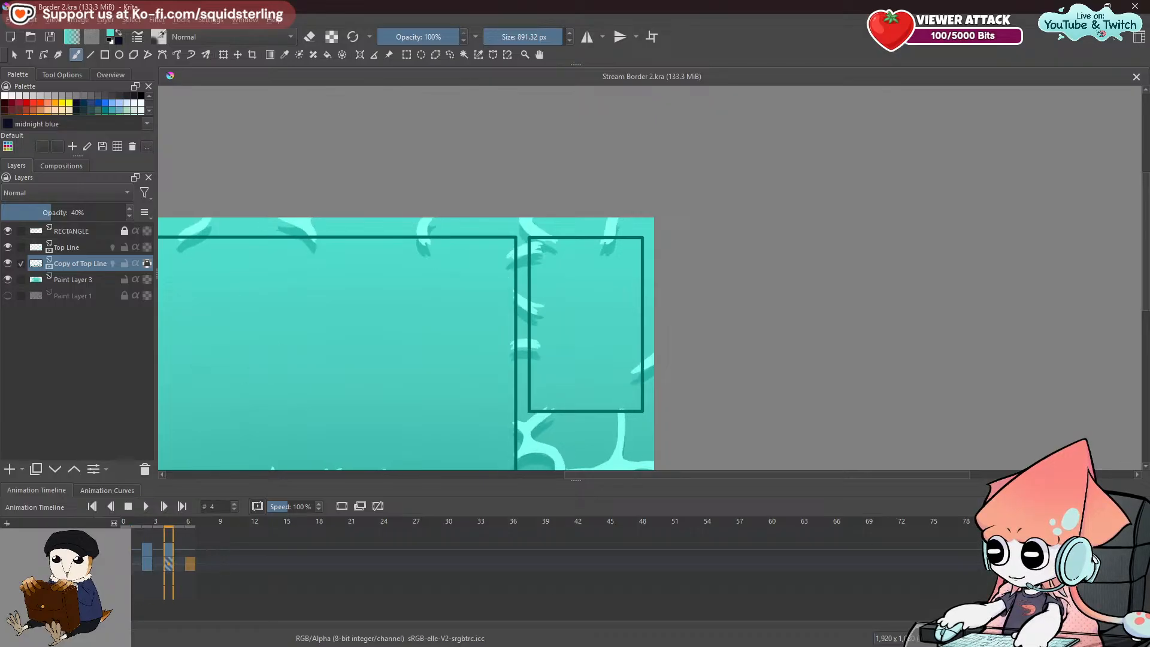
click(213, 560)
click(164, 506)
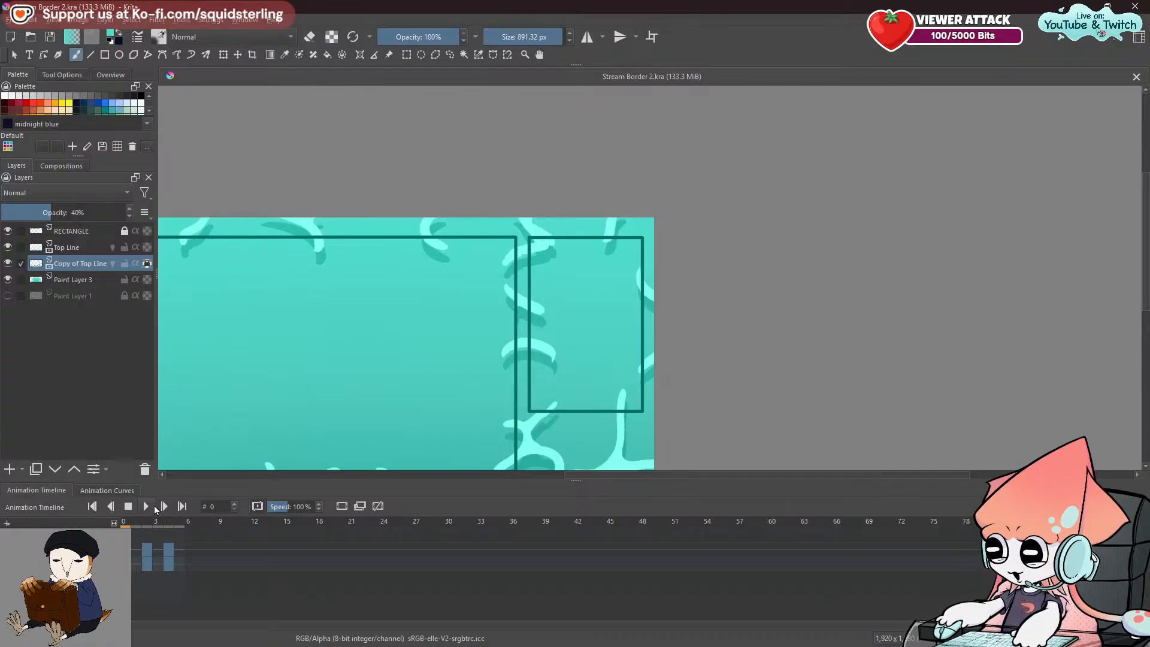
Play back the animation with the whole stream border in view to check the loop.
click(147, 507)
scroll(341, 352, down, 2)
drag(341, 352, 382, 319)
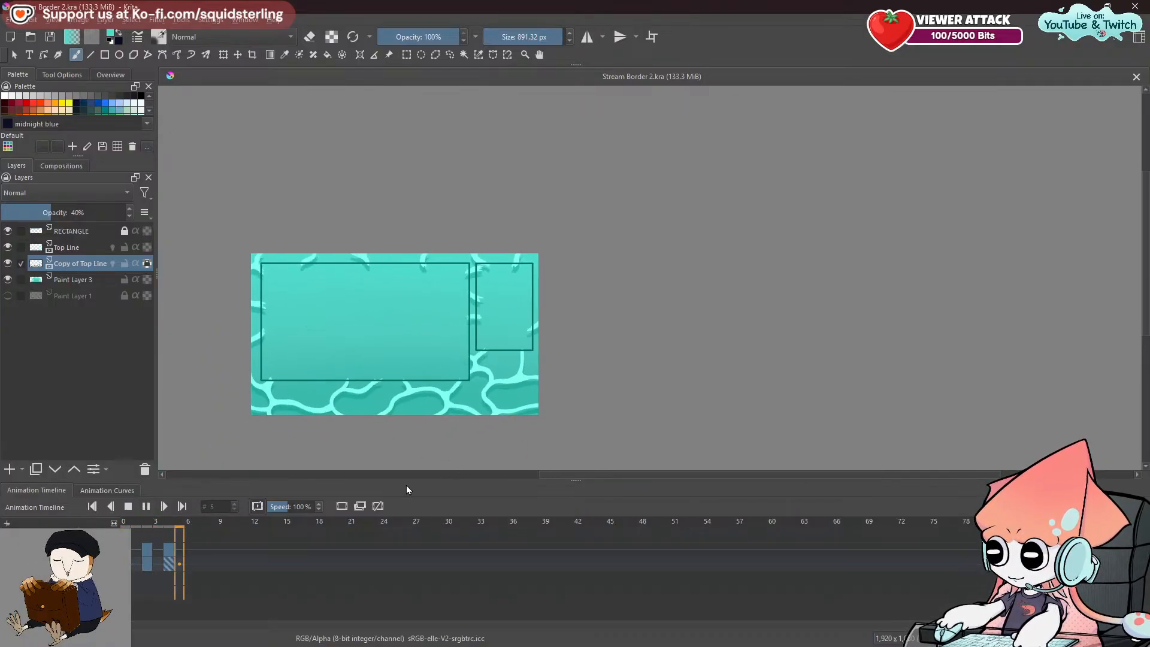
click(147, 508)
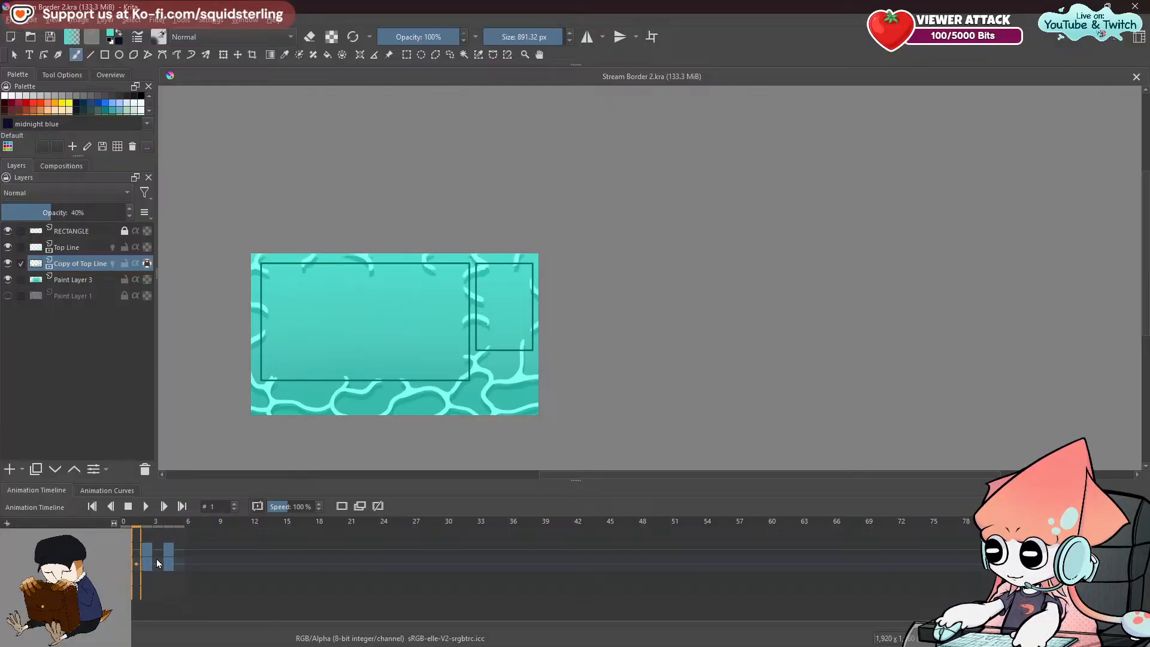
Step between frames 2 and 5 and examine how the ripple lines change around the smaller rectangle.
click(144, 550)
click(169, 550)
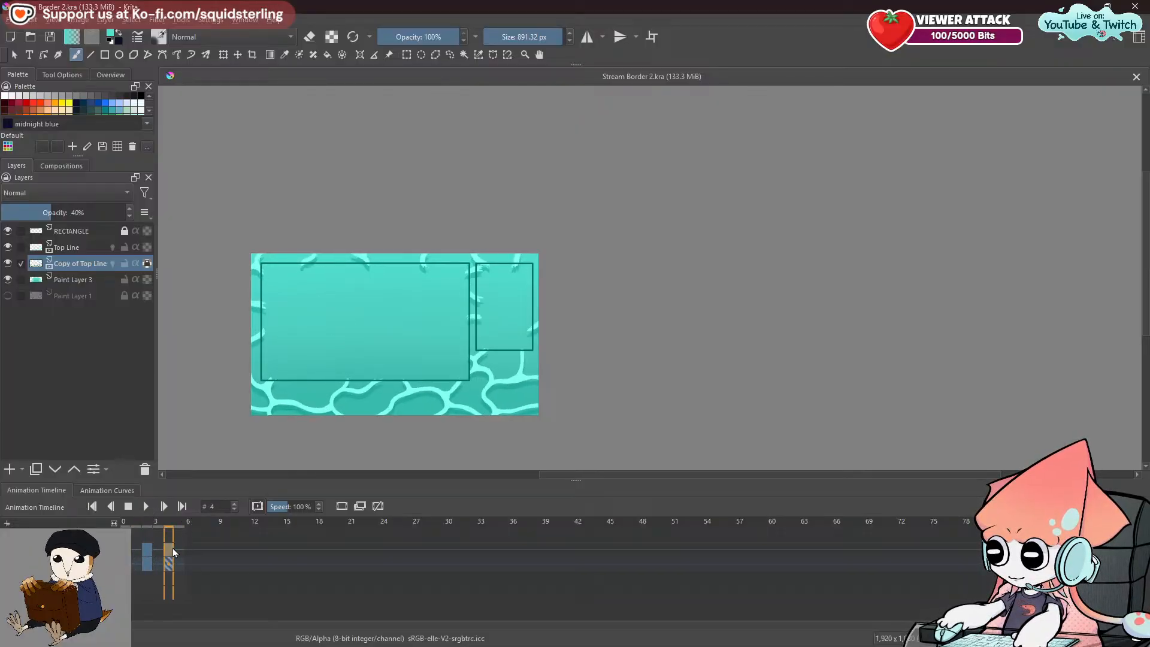
click(147, 550)
click(177, 550)
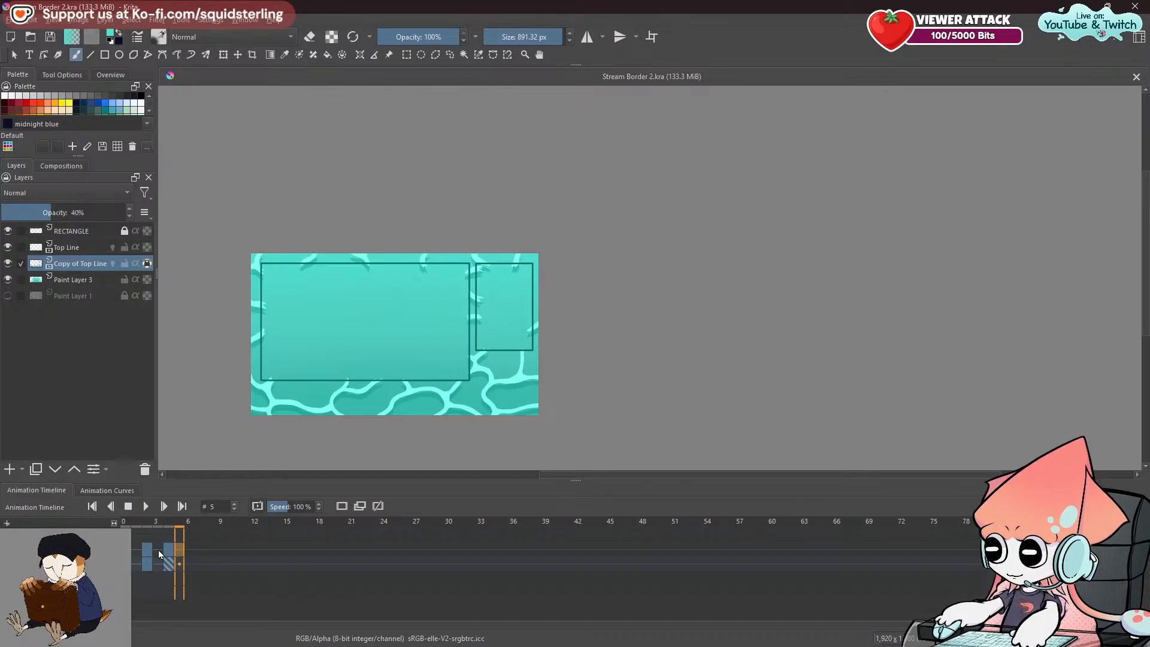
click(158, 550)
scroll(475, 311, up, 3)
scroll(562, 329, up, 1)
drag(562, 330, 503, 364)
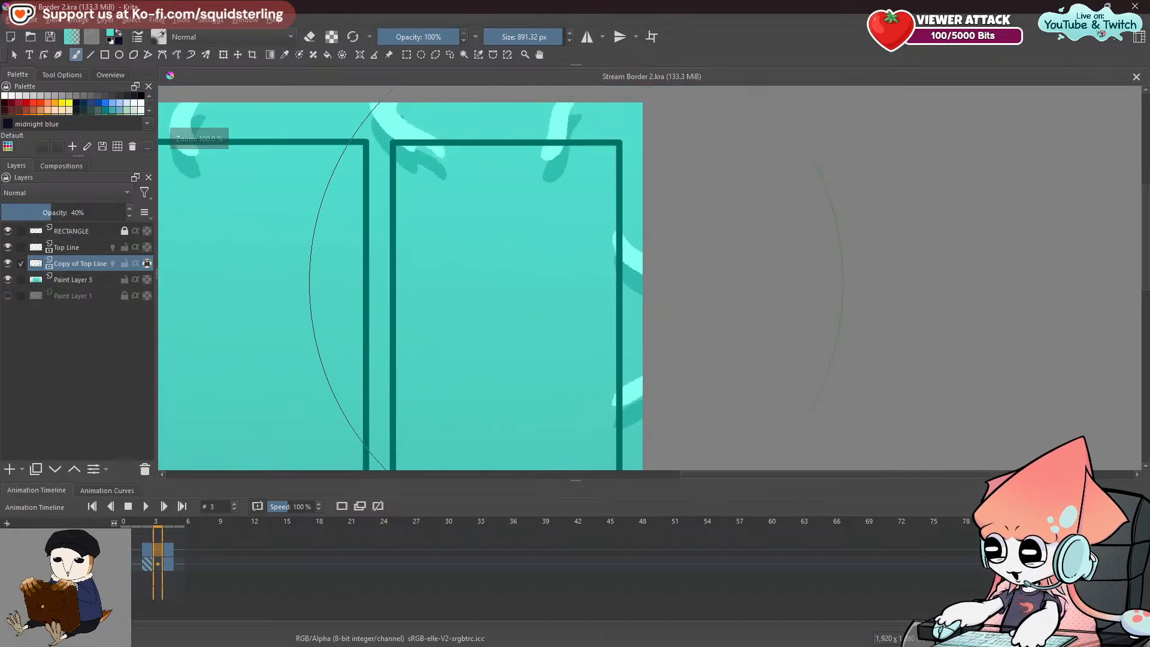
click(168, 549)
click(151, 553)
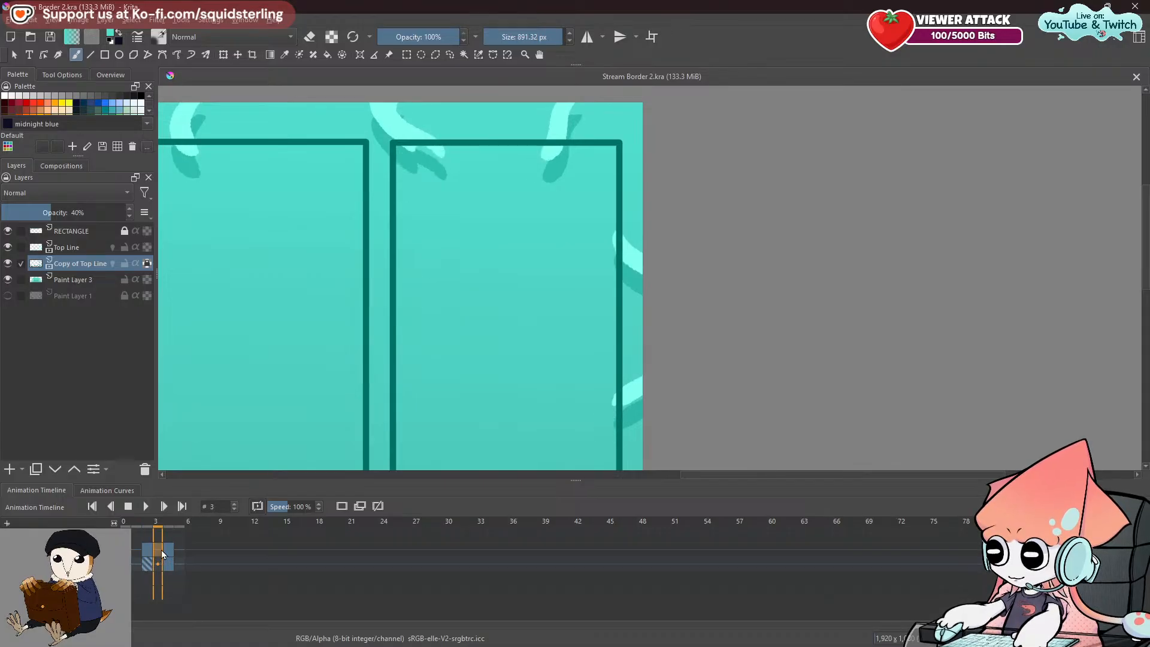
click(170, 549)
click(149, 550)
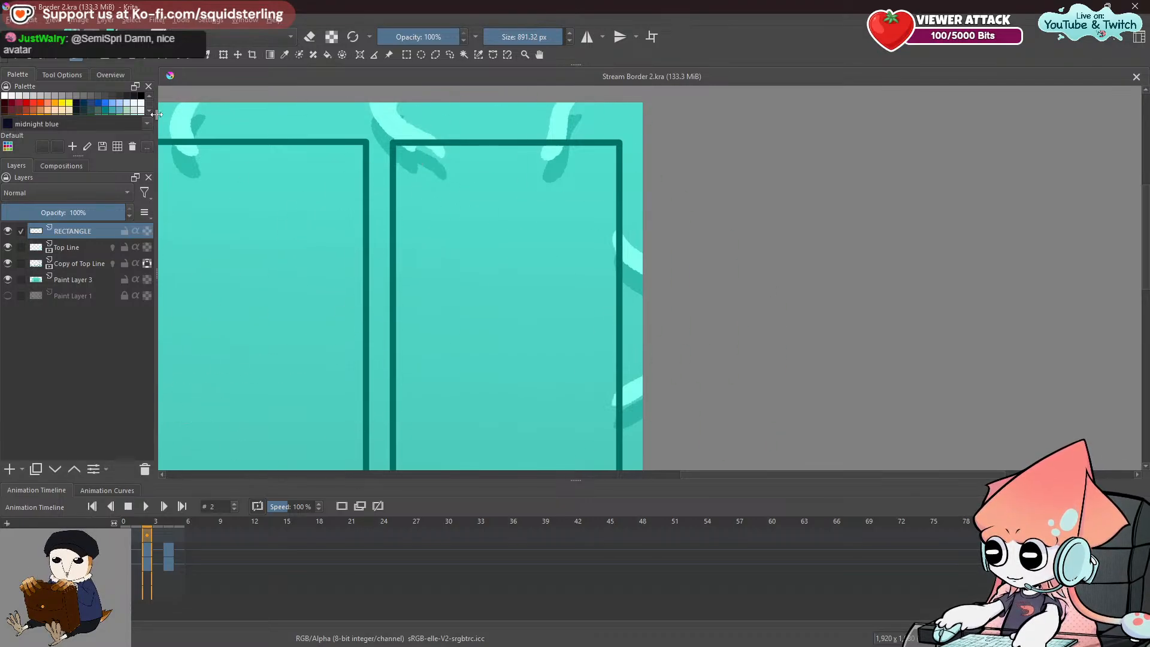
Set up a Tomato red, hard-edged brush of about 16.47 px for annotating the RECTANGLE layer.
click(39, 105)
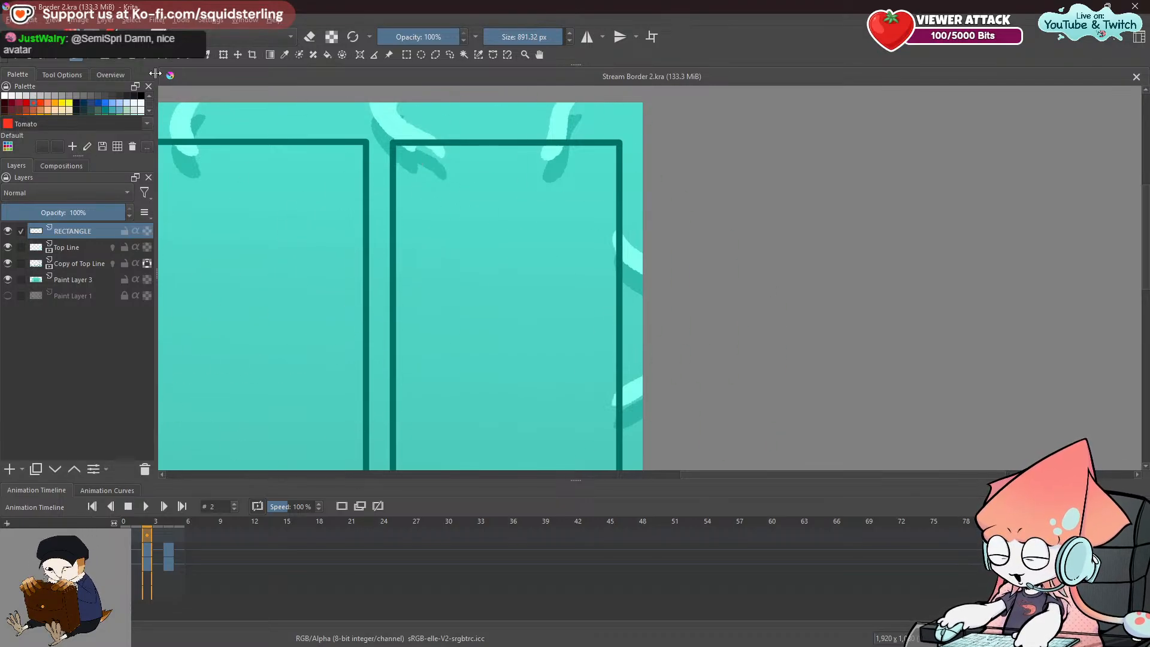
click(473, 229)
key(ctrl+z)
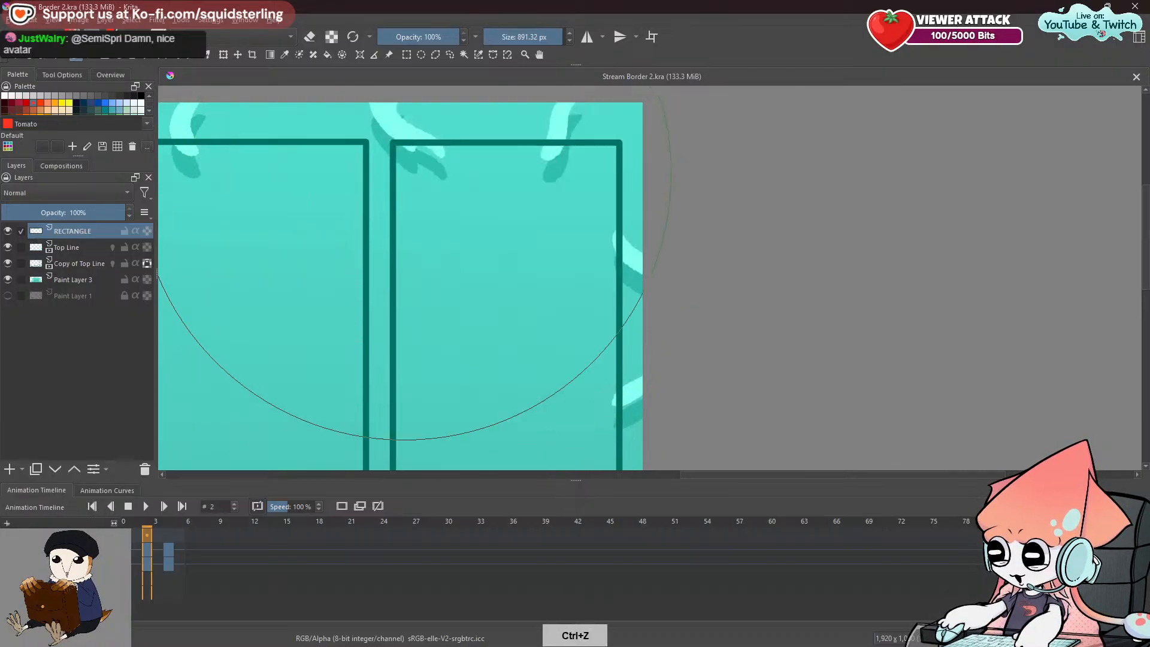
click(159, 37)
click(302, 83)
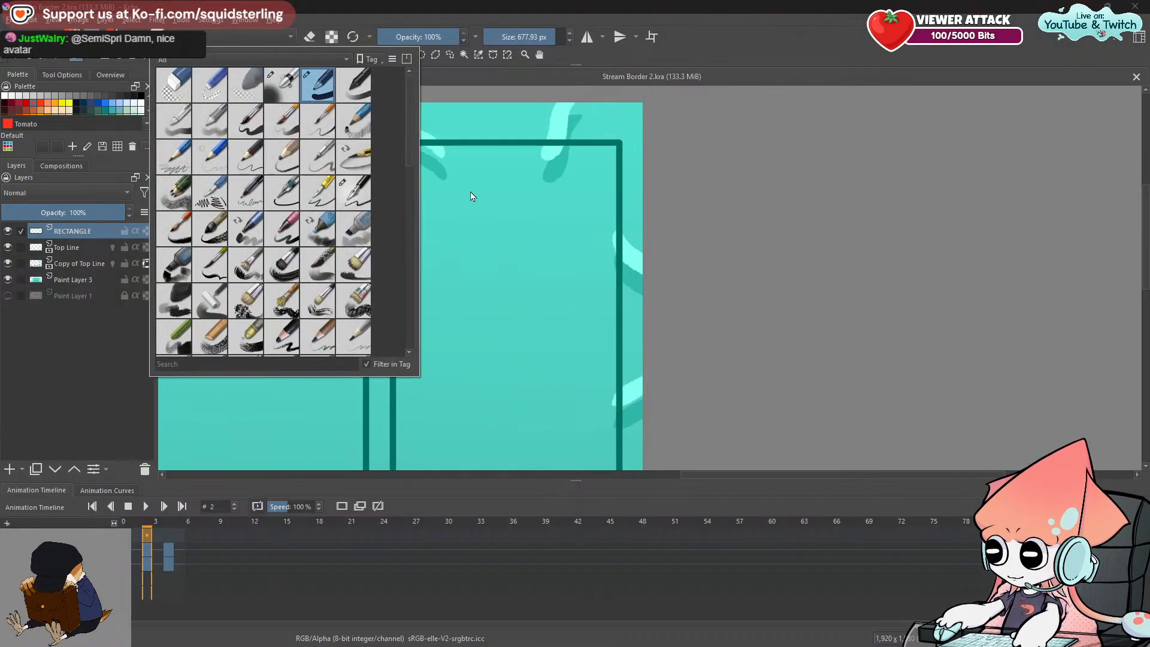
drag(512, 196, 413, 214)
key(ctrl+z)
drag(440, 159, 212, 159)
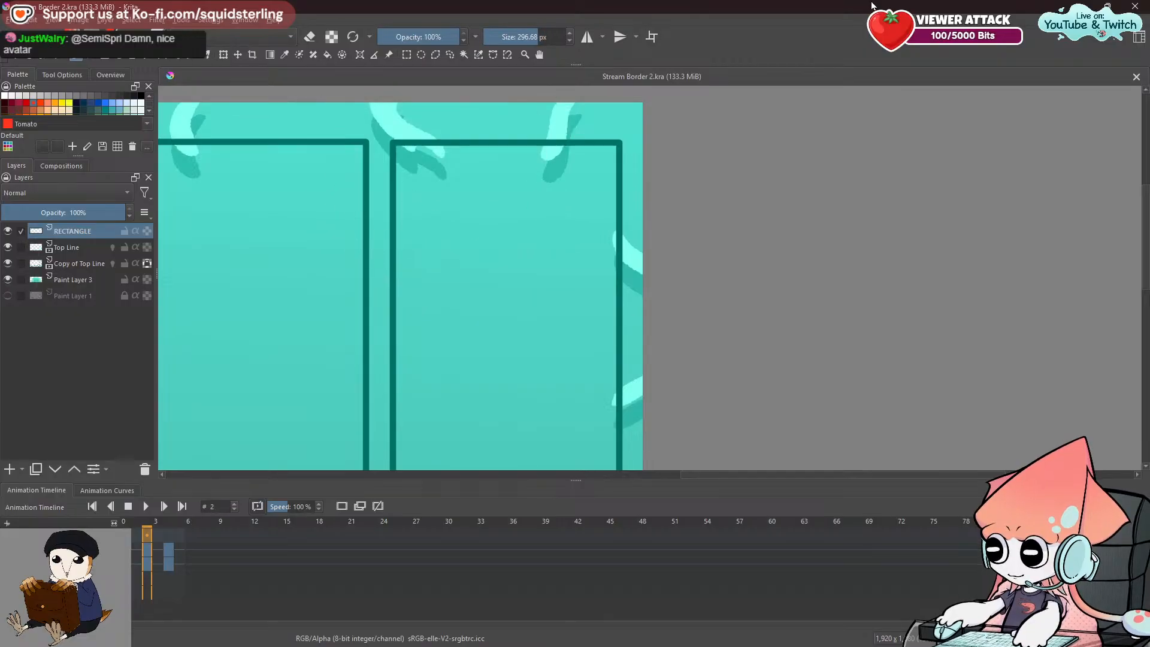
drag(795, 123, 668, 124)
drag(586, 122, 545, 123)
scroll(476, 192, down, 2)
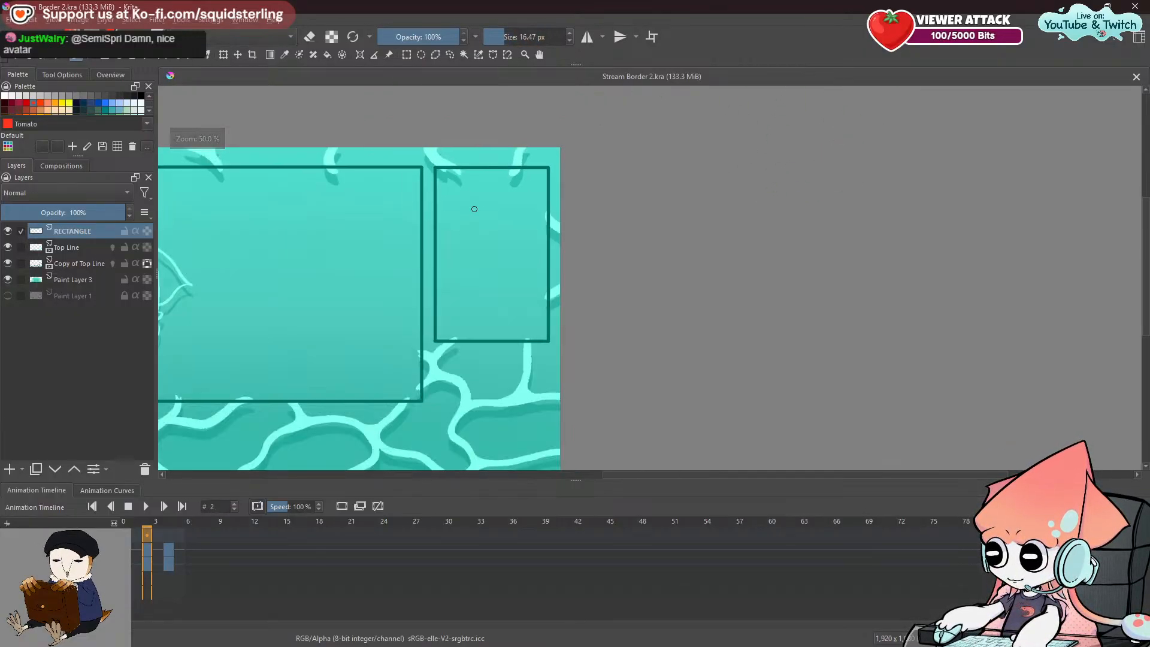
Circle the smaller rectangle in red and handwrite "Fix" inside the larger rectangle.
mouse_move(528, 178)
mouse_down()
mouse_move(460, 176)
mouse_move(410, 199)
mouse_move(379, 244)
mouse_move(392, 296)
mouse_move(435, 323)
mouse_move(562, 313)
mouse_up()
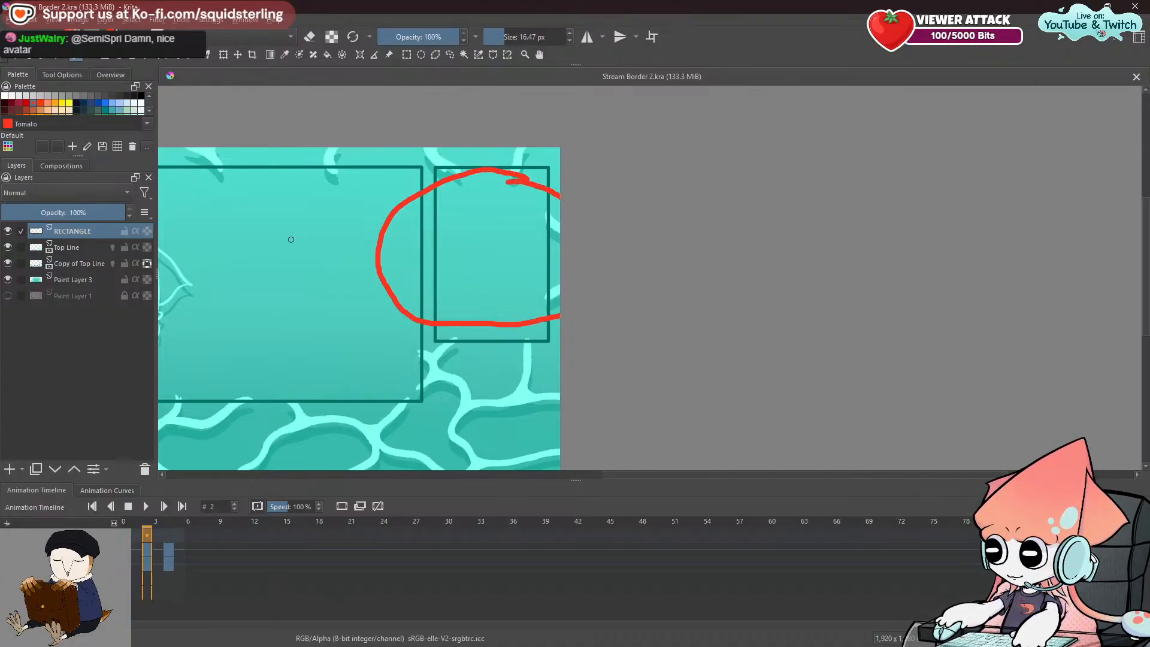
scroll(245, 241, up, 5)
drag(245, 242, 383, 300)
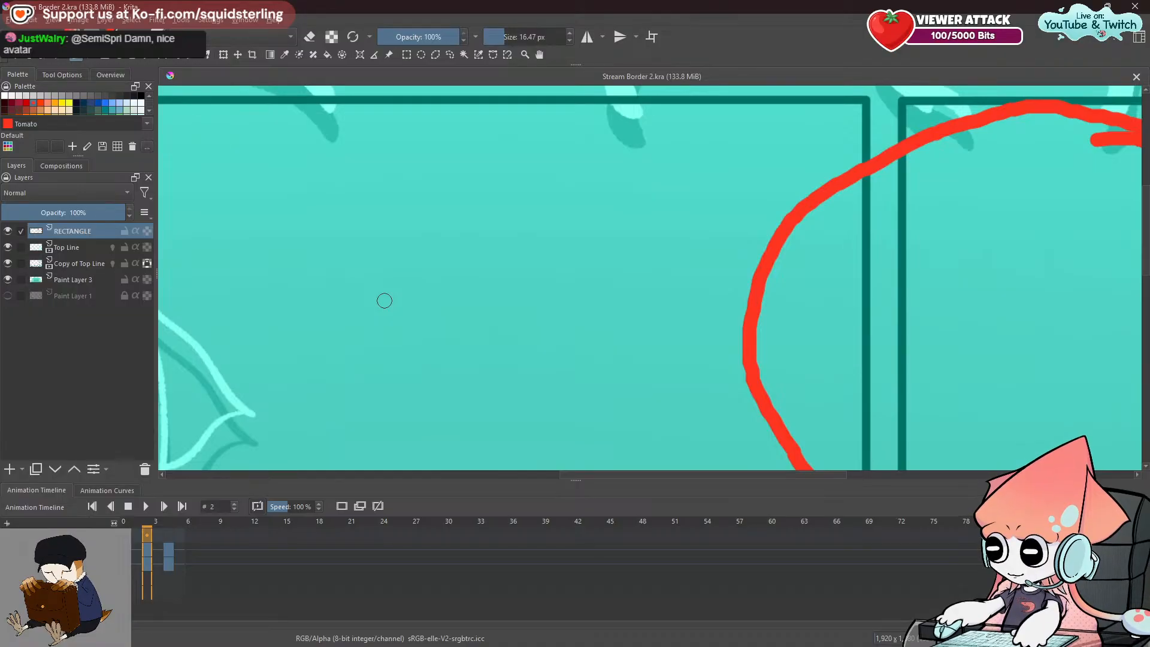
mouse_move(381, 192)
mouse_down()
mouse_move(370, 193)
mouse_move(345, 270)
mouse_up()
mouse_move(346, 240)
mouse_down()
mouse_move(401, 220)
mouse_move(411, 263)
mouse_up()
click(409, 206)
drag(443, 219, 499, 254)
drag(478, 208, 440, 269)
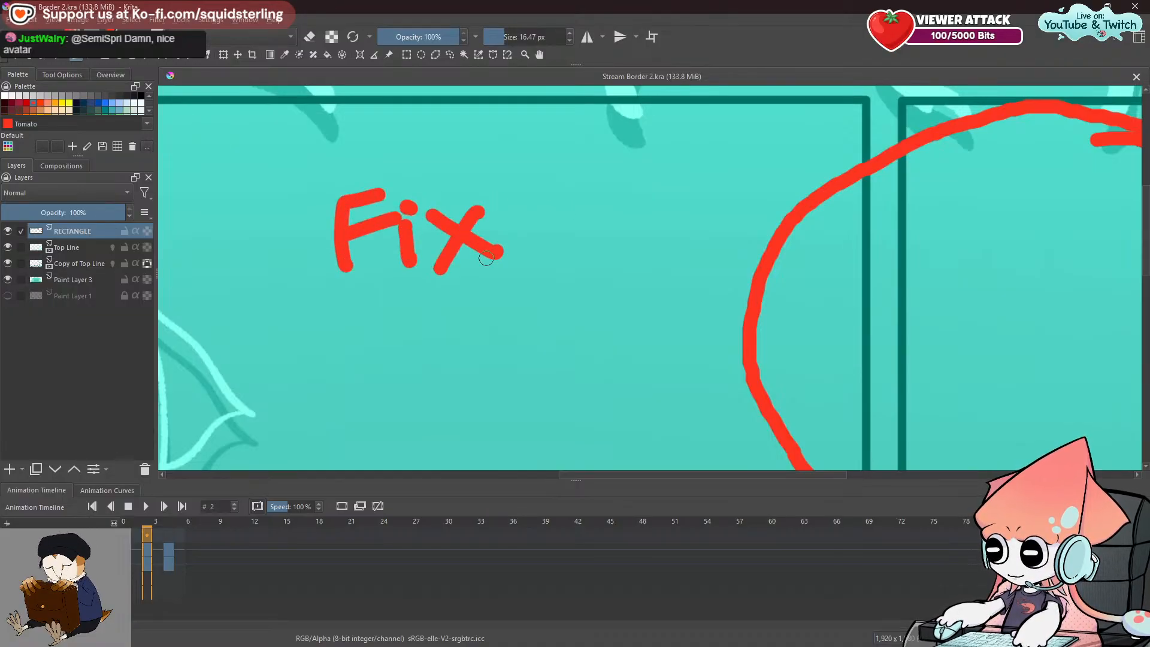
Handwrite "that" in red beneath the word "Fix".
drag(287, 316, 304, 376)
mouse_move(276, 358)
mouse_down()
mouse_move(340, 318)
mouse_move(400, 362)
mouse_up()
mouse_move(442, 330)
mouse_down()
mouse_move(452, 326)
mouse_move(464, 362)
mouse_up()
drag(483, 292, 510, 360)
drag(464, 324, 527, 304)
key(space)
drag(728, 331, 738, 261)
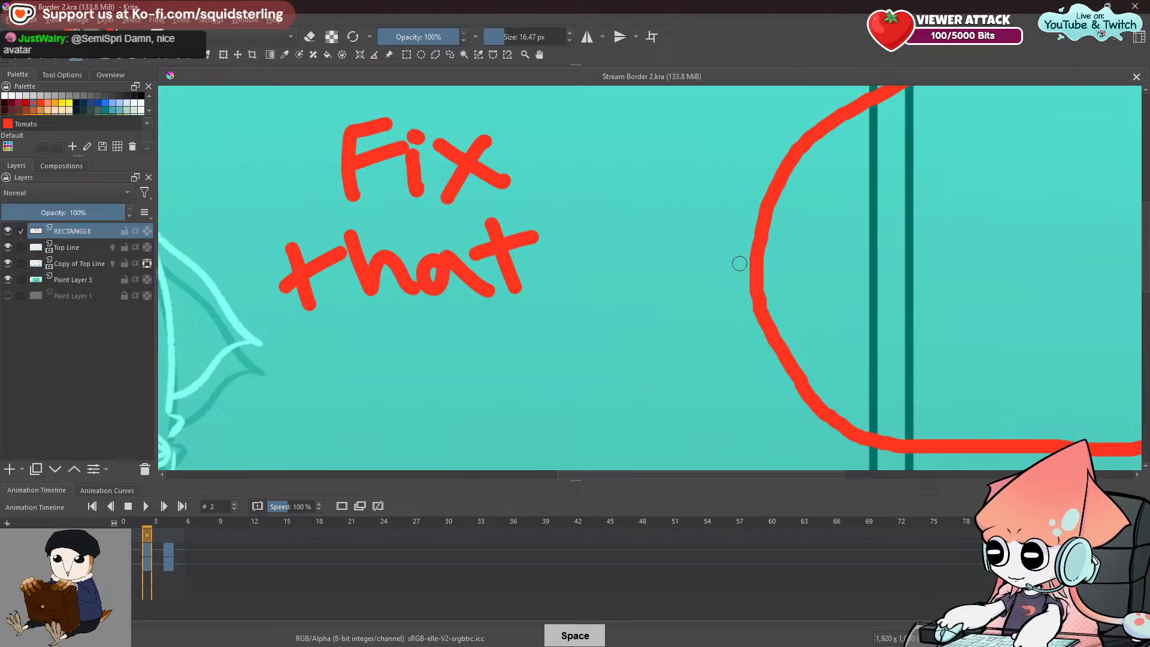
Save the annotated Stream Border 2.kra file.
scroll(737, 262, down, 4)
scroll(726, 264, up, 2)
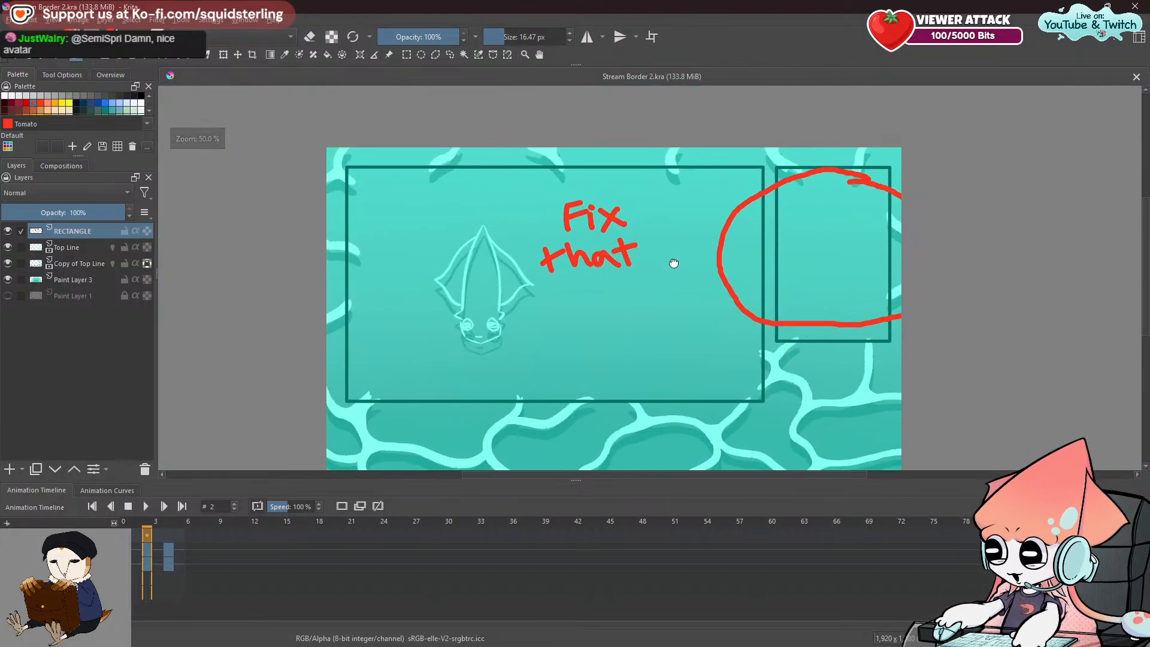
click(11, 21)
click(24, 76)
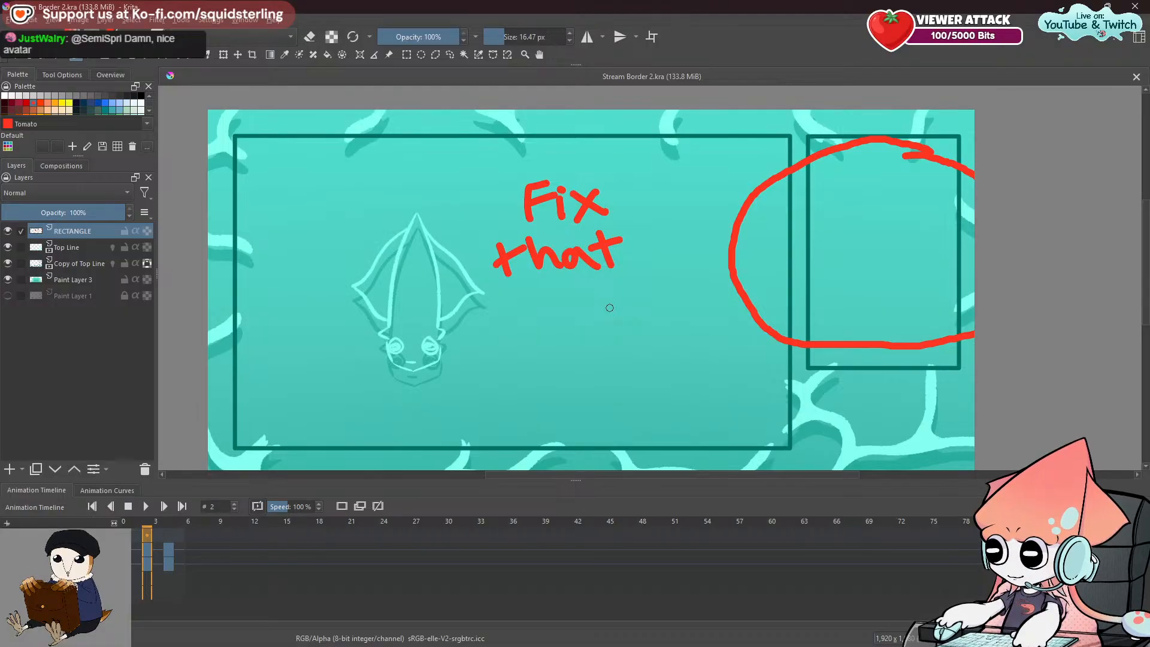
scroll(722, 258, down, 1)
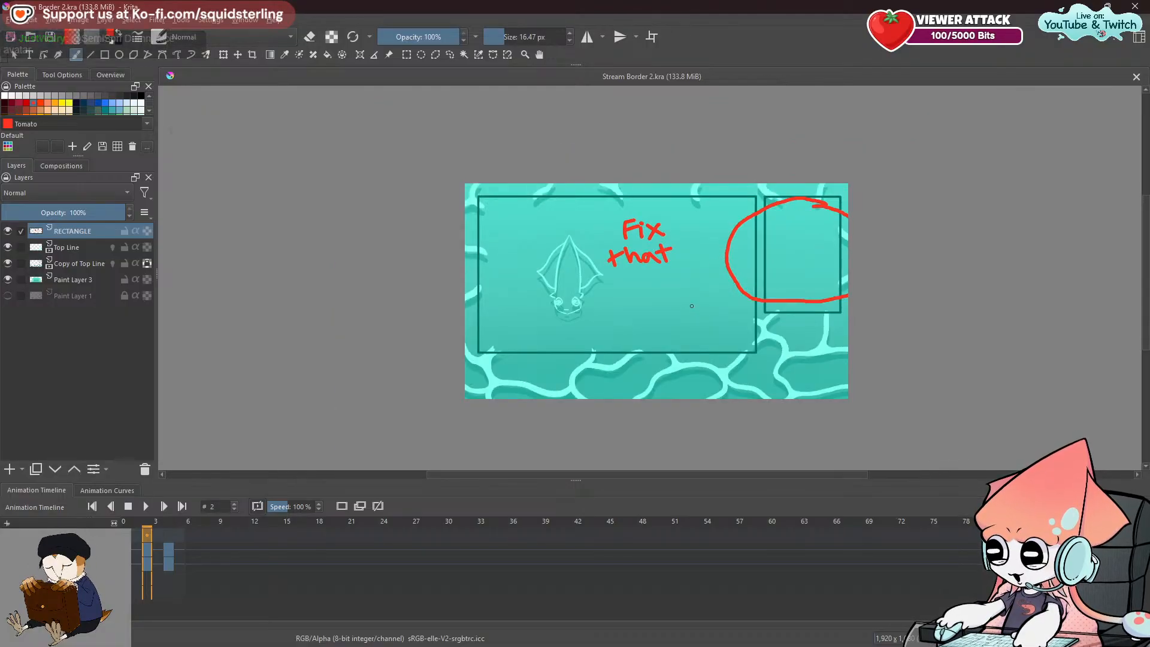
drag(719, 322, 679, 330)
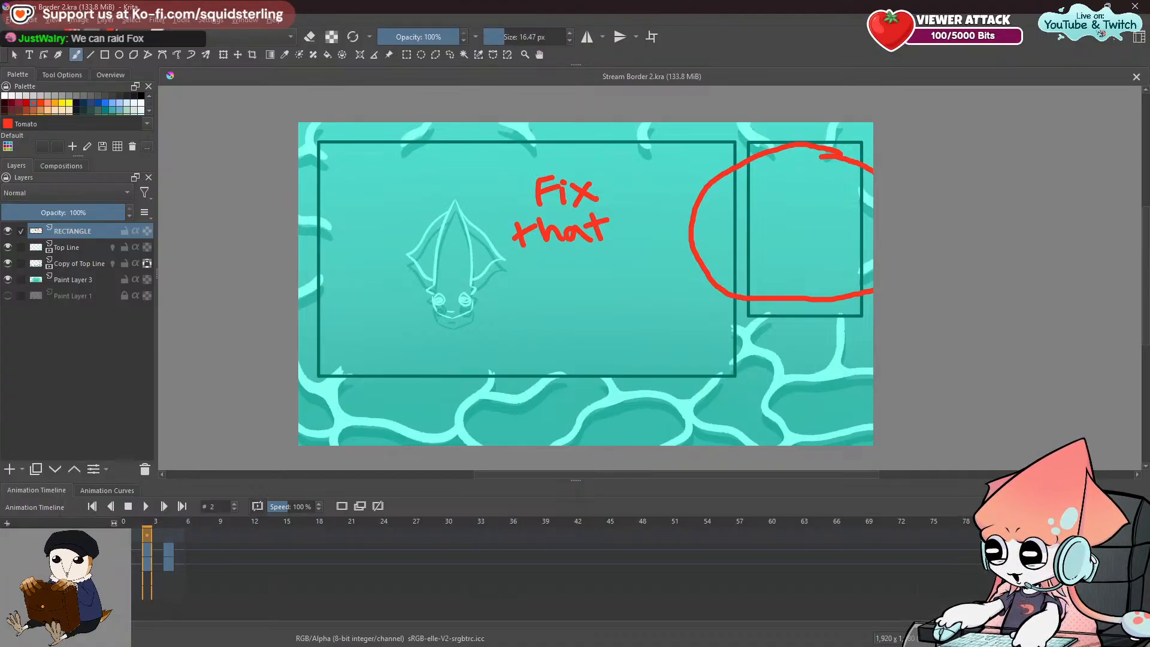
click(11, 20)
click(35, 78)
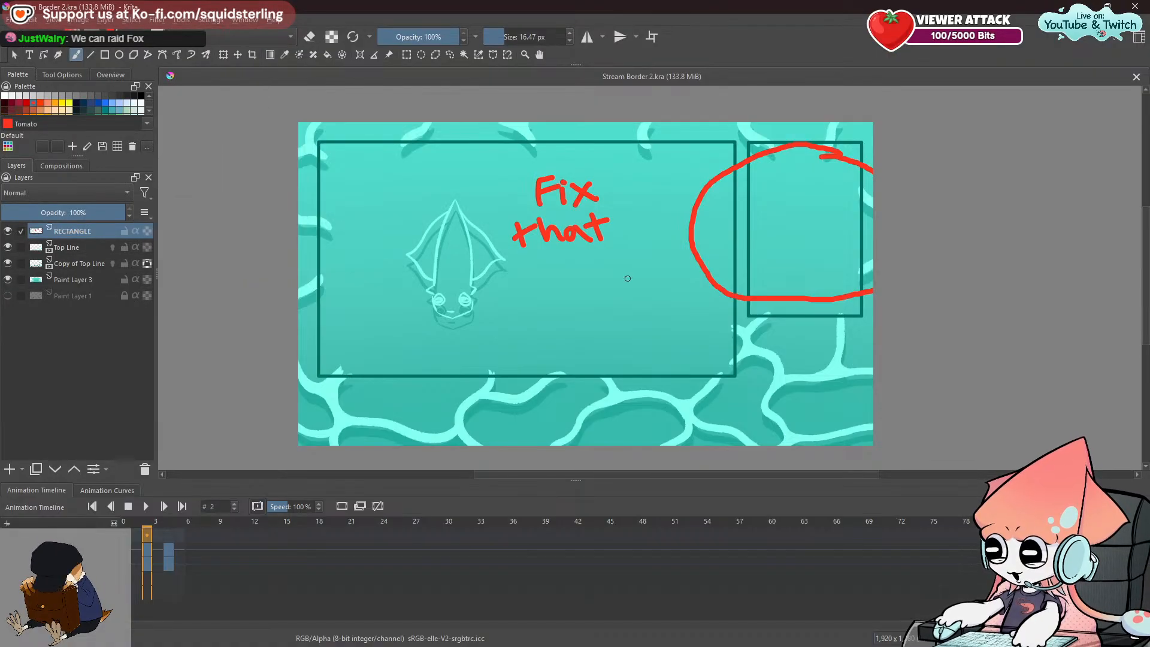